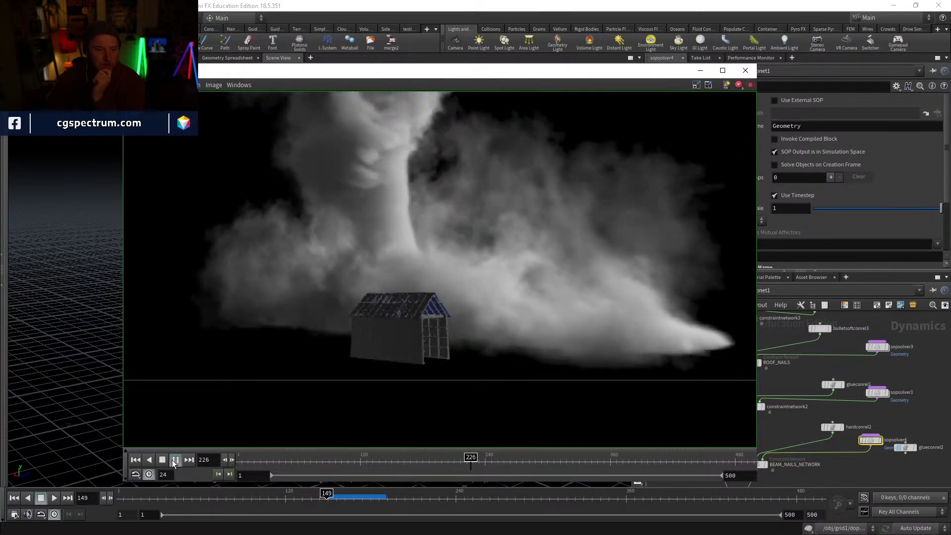
Step: Review the wide tornado and shed flipbook, rewind it to frame 1, and return to the dopnet1 network
{"action": "scroll", "coordinate": [391, 326], "scroll_direction": "up", "scroll_amount": 2}
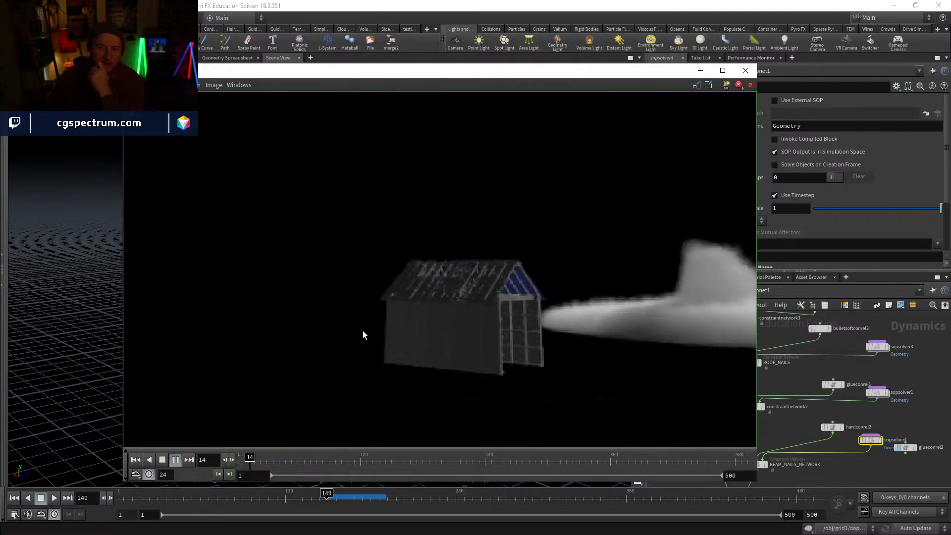
{"action": "left_click_drag", "start_coordinate": [485, 461], "coordinate": [204, 440]}
{"action": "left_click", "coordinate": [803, 373]}
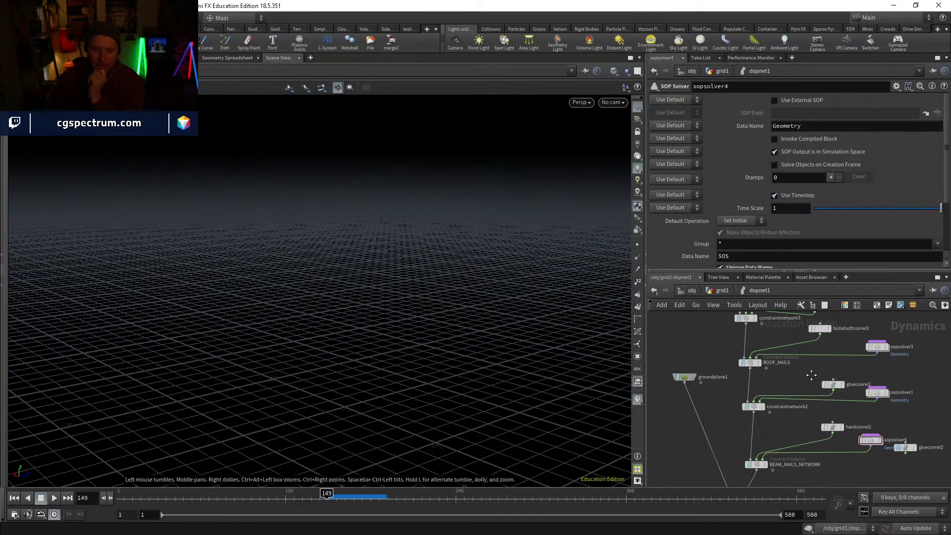
Step: Open sopsolver2 inside dopnet1 and inspect the group and VEX code of attribwrangle1 and attribwrangle2
{"action": "middle_click_drag", "start_coordinate": [811, 376], "coordinate": [794, 433]}
{"action": "middle_click_drag", "start_coordinate": [900, 348], "coordinate": [879, 421]}
{"action": "double_click", "coordinate": [817, 400]}
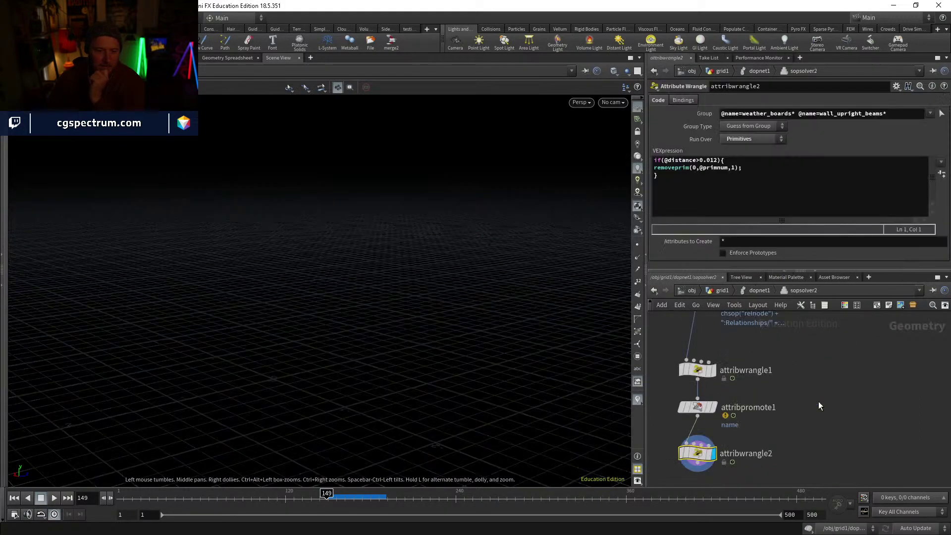
{"action": "left_click", "coordinate": [718, 394]}
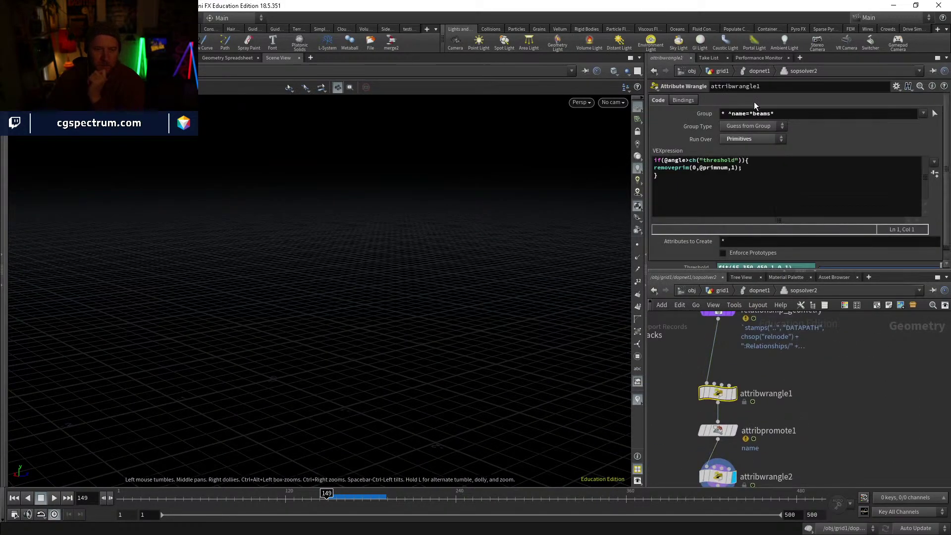
{"action": "middle_click_drag", "start_coordinate": [809, 413], "coordinate": [816, 374]}
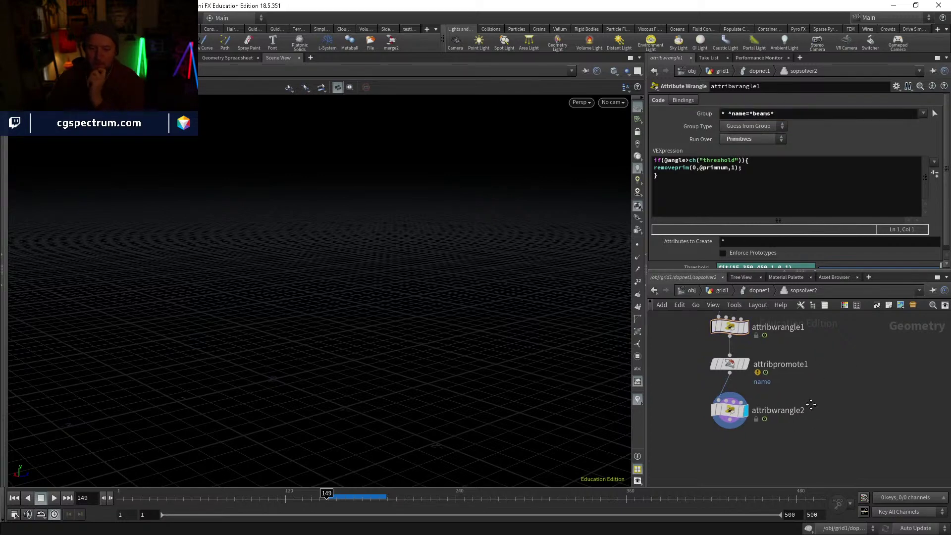
{"action": "left_click", "coordinate": [731, 398]}
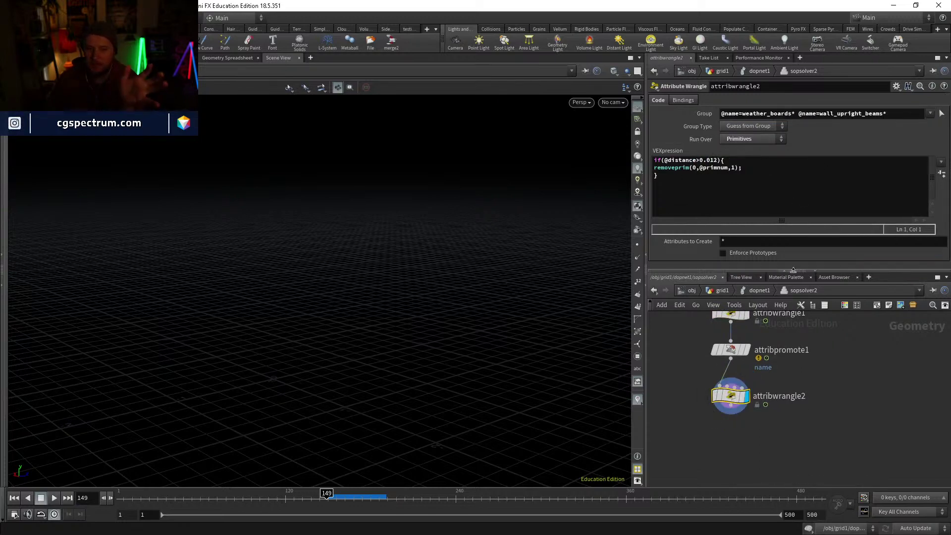
Step: Recheck both wrangles and the attribpromote1 settings in sopsolver2, and return to the dopnet1 level
{"action": "middle_click_drag", "start_coordinate": [725, 337], "coordinate": [714, 379]}
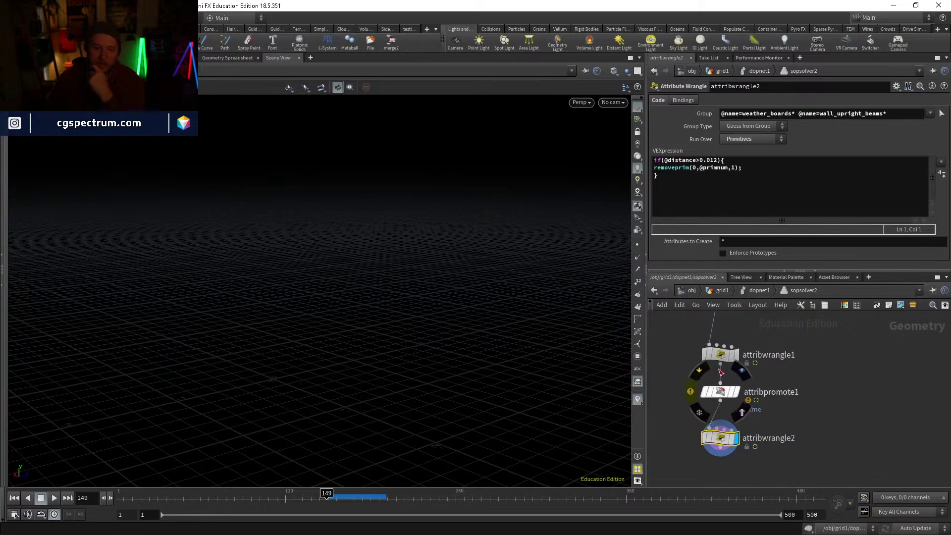
{"action": "left_click", "coordinate": [722, 355]}
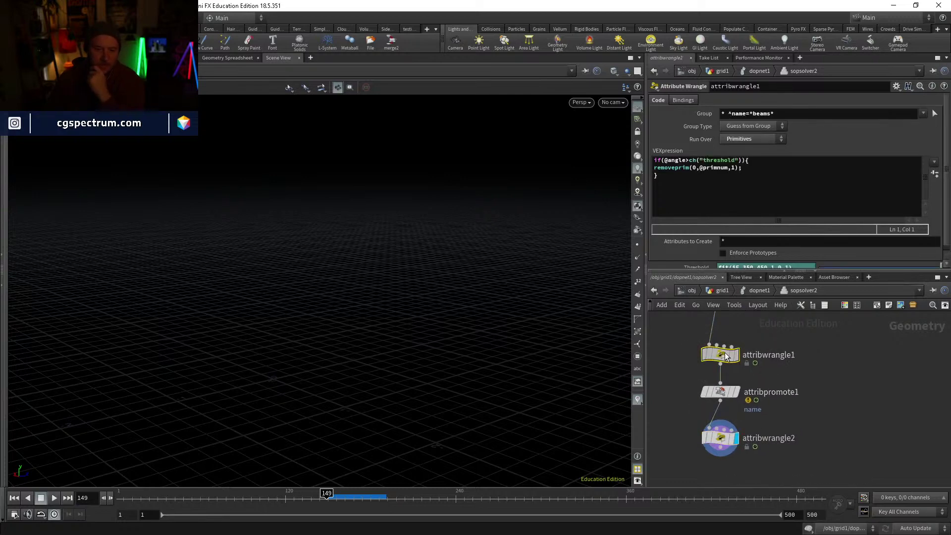
{"action": "middle_click_drag", "start_coordinate": [805, 393], "coordinate": [802, 431]}
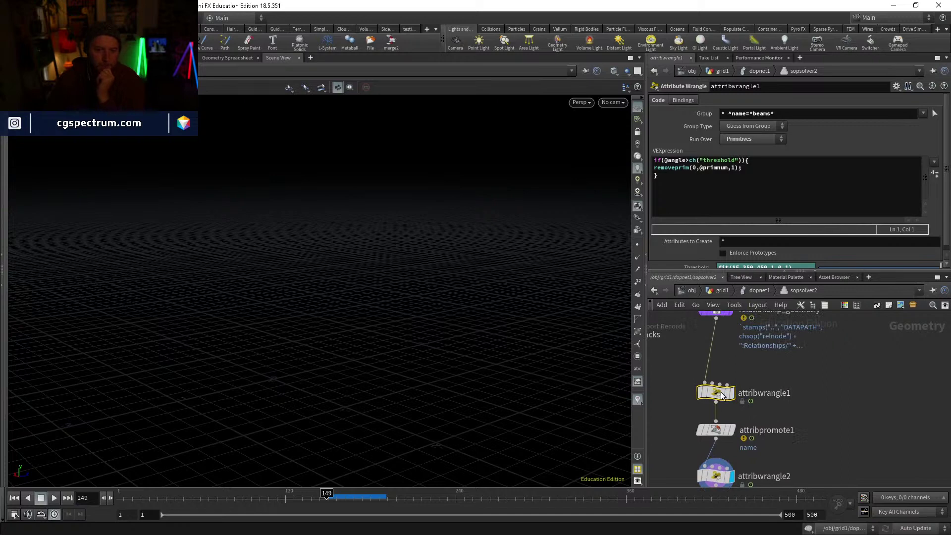
{"action": "middle_click_drag", "start_coordinate": [760, 467], "coordinate": [760, 441]}
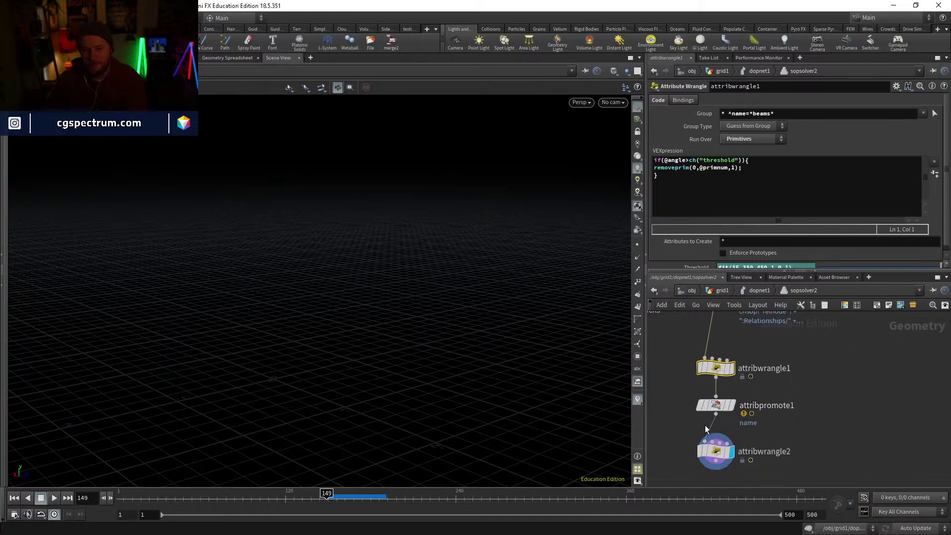
{"action": "left_click", "coordinate": [715, 452]}
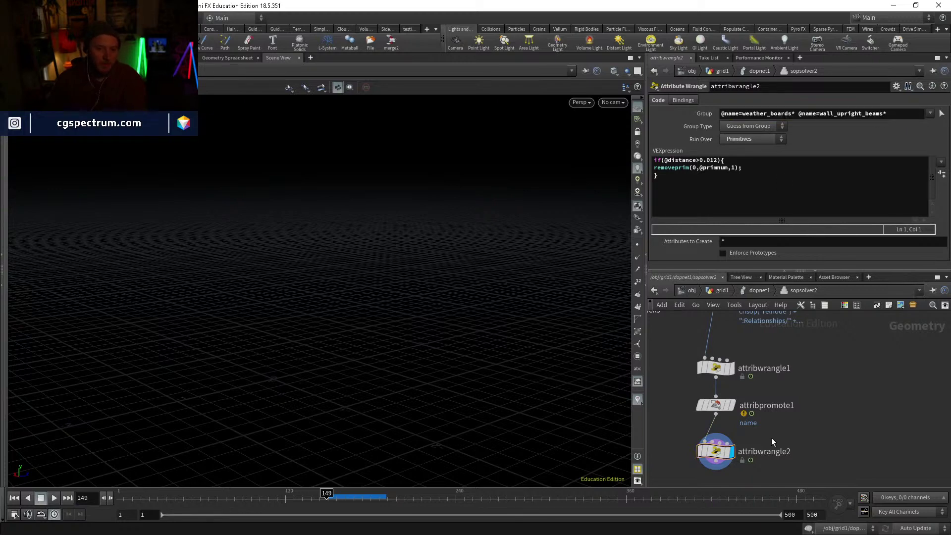
{"action": "left_click_drag", "start_coordinate": [670, 399], "coordinate": [671, 400]}
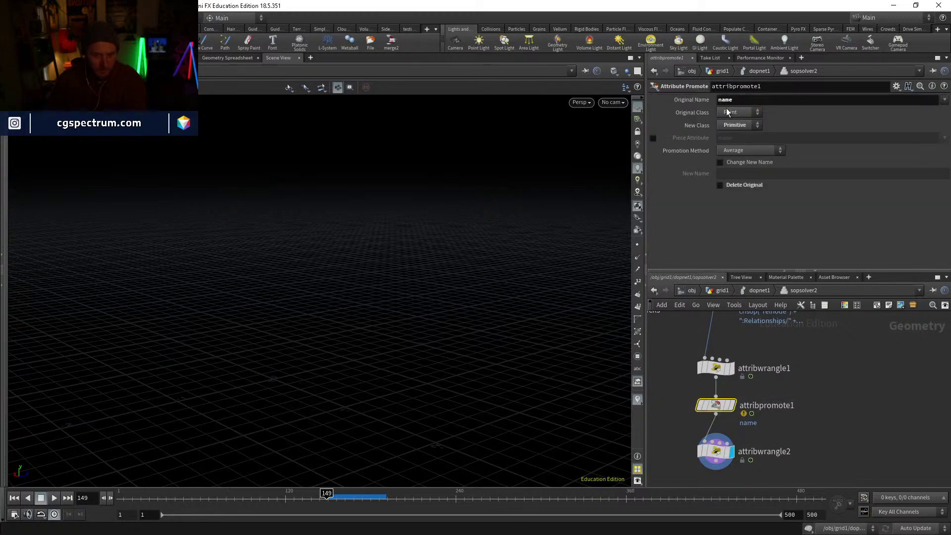
{"action": "middle_click_drag", "start_coordinate": [808, 442], "coordinate": [815, 390]}
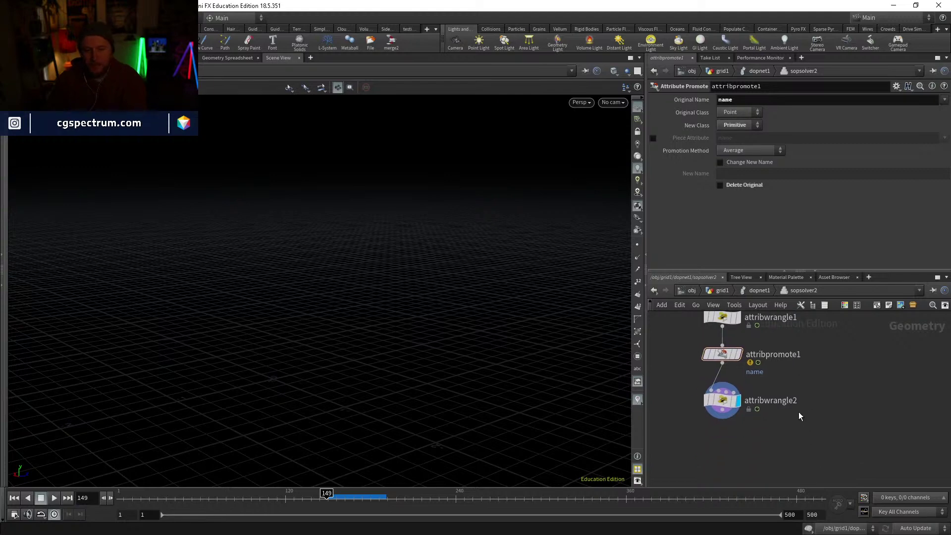
{"action": "left_click", "coordinate": [759, 293]}
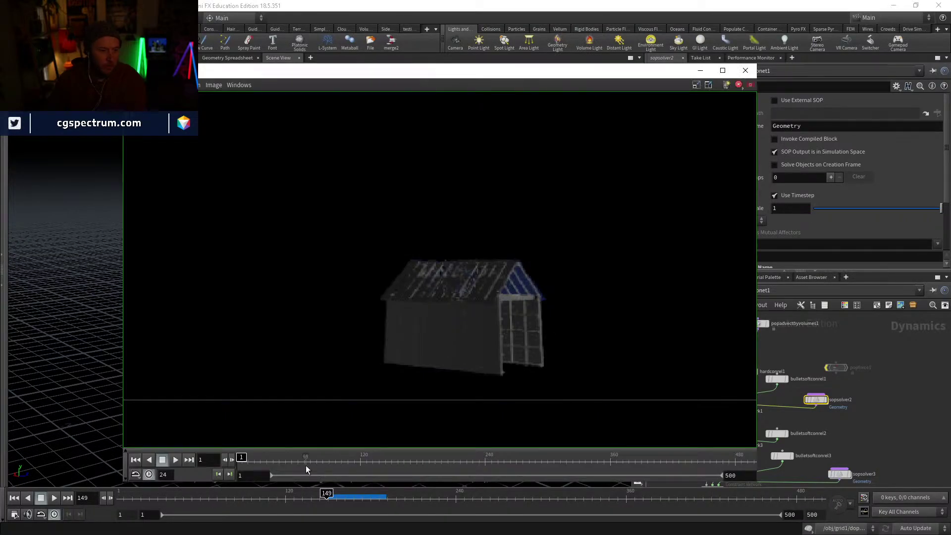
Step: Scrub the wide flipbook to frame 347, and examine the shed's roof in the close-up flipbook
{"action": "mouse_move", "coordinate": [305, 462]}
{"action": "left_mouse_down"}
{"action": "mouse_move", "coordinate": [728, 459]}
{"action": "mouse_move", "coordinate": [694, 468]}
{"action": "mouse_move", "coordinate": [395, 465]}
{"action": "mouse_move", "coordinate": [668, 468]}
{"action": "mouse_move", "coordinate": [738, 459]}
{"action": "mouse_move", "coordinate": [637, 459]}
{"action": "mouse_move", "coordinate": [387, 419]}
{"action": "mouse_move", "coordinate": [488, 427]}
{"action": "mouse_move", "coordinate": [537, 453]}
{"action": "mouse_move", "coordinate": [611, 437]}
{"action": "mouse_move", "coordinate": [598, 434]}
{"action": "left_mouse_up"}
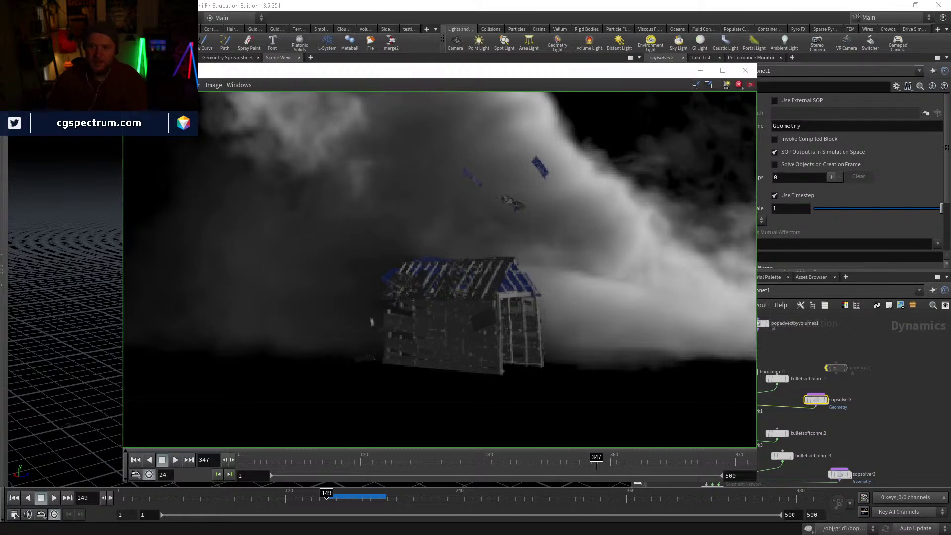
{"action": "left_click_drag", "start_coordinate": [950, 19], "coordinate": [396, 74]}
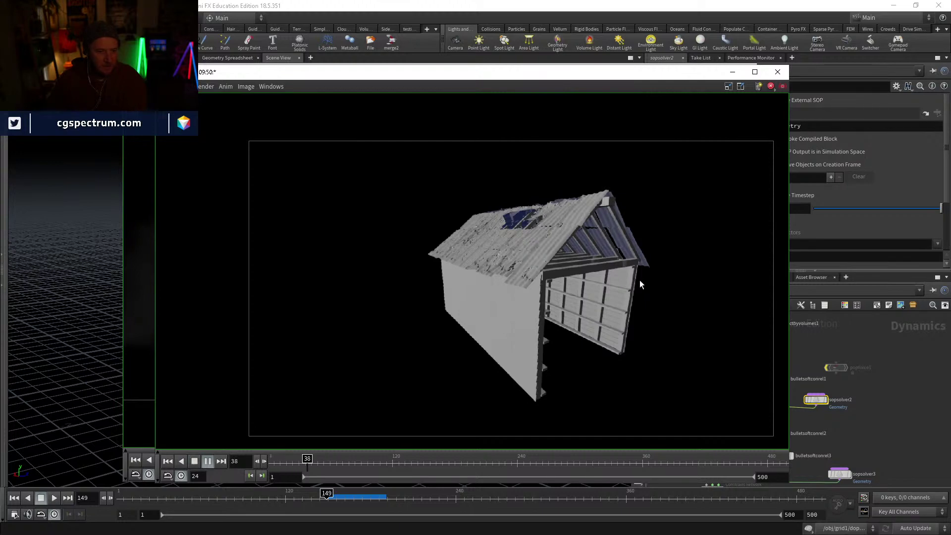
{"action": "scroll", "coordinate": [525, 215], "scroll_direction": "up", "scroll_amount": 4}
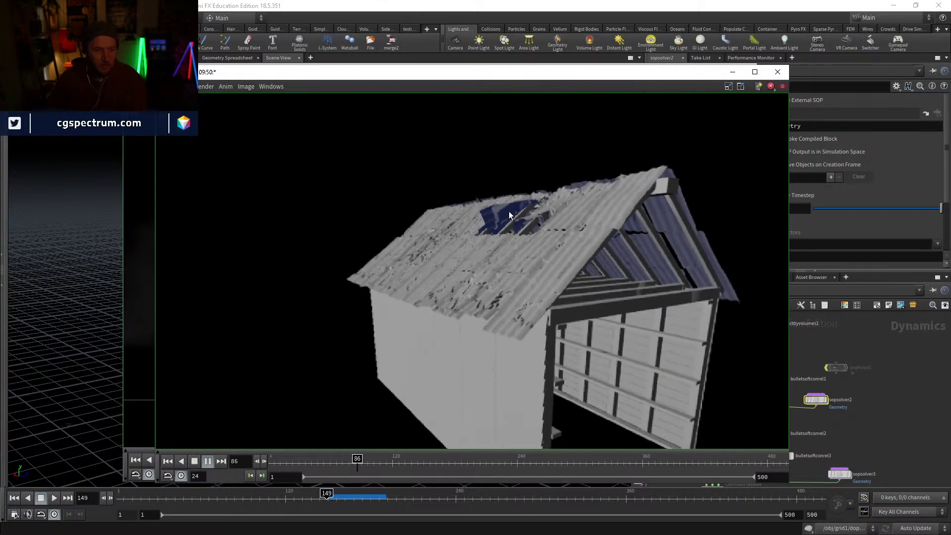
{"action": "scroll", "coordinate": [509, 211], "scroll_direction": "down", "scroll_amount": 3}
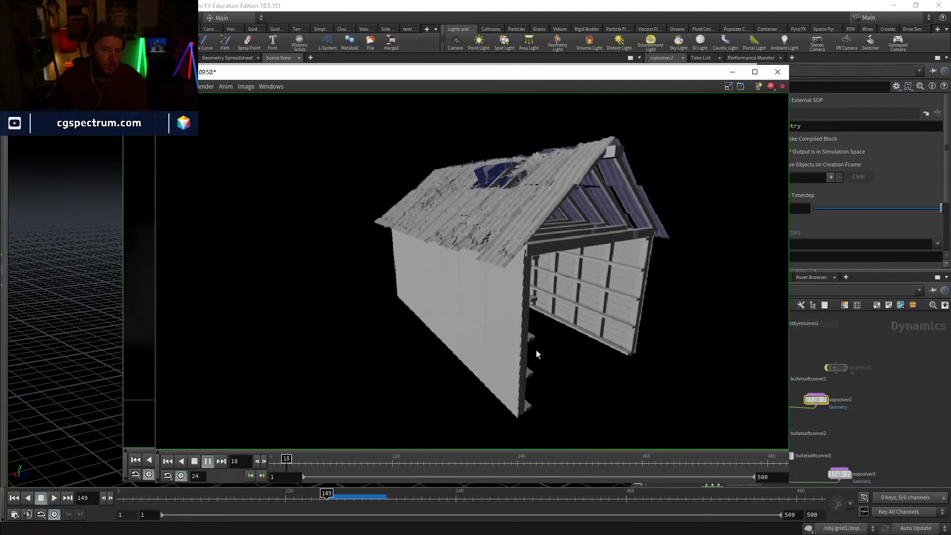
Step: Scrub the close-up flipbook to frame 218 and examine the beams below the gable and the roof damage
{"action": "mouse_move", "coordinate": [373, 471]}
{"action": "left_mouse_down"}
{"action": "mouse_move", "coordinate": [772, 459]}
{"action": "mouse_move", "coordinate": [436, 459]}
{"action": "mouse_move", "coordinate": [637, 459]}
{"action": "mouse_move", "coordinate": [452, 459]}
{"action": "mouse_move", "coordinate": [372, 444]}
{"action": "left_mouse_up"}
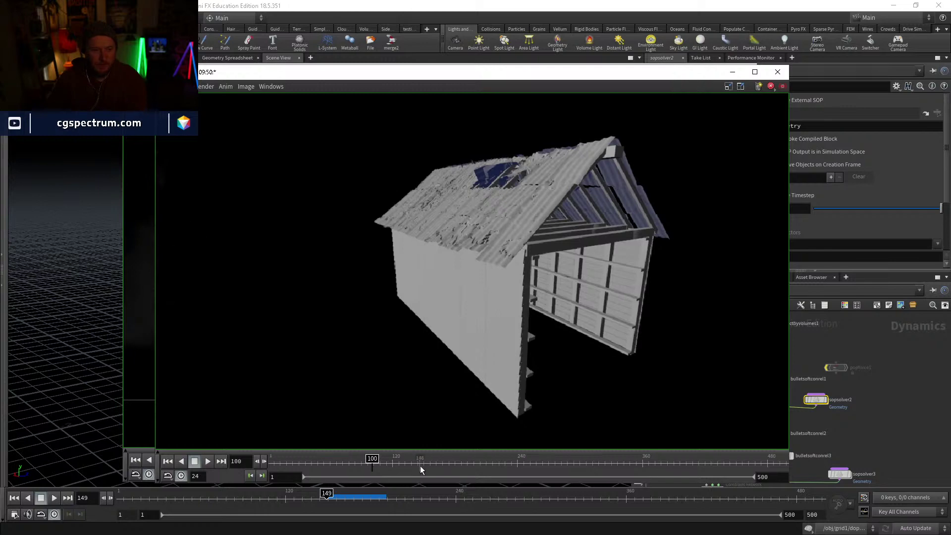
{"action": "mouse_move", "coordinate": [421, 467]}
{"action": "left_mouse_down"}
{"action": "mouse_move", "coordinate": [556, 464]}
{"action": "mouse_move", "coordinate": [494, 463]}
{"action": "left_mouse_up"}
{"action": "scroll", "coordinate": [599, 275], "scroll_direction": "up", "scroll_amount": 4}
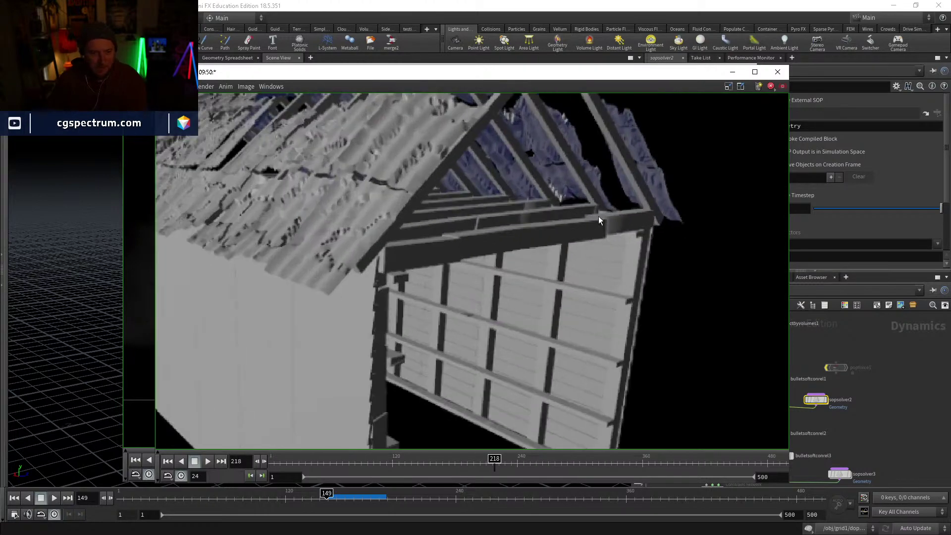
{"action": "scroll", "coordinate": [564, 306], "scroll_direction": "down", "scroll_amount": 5}
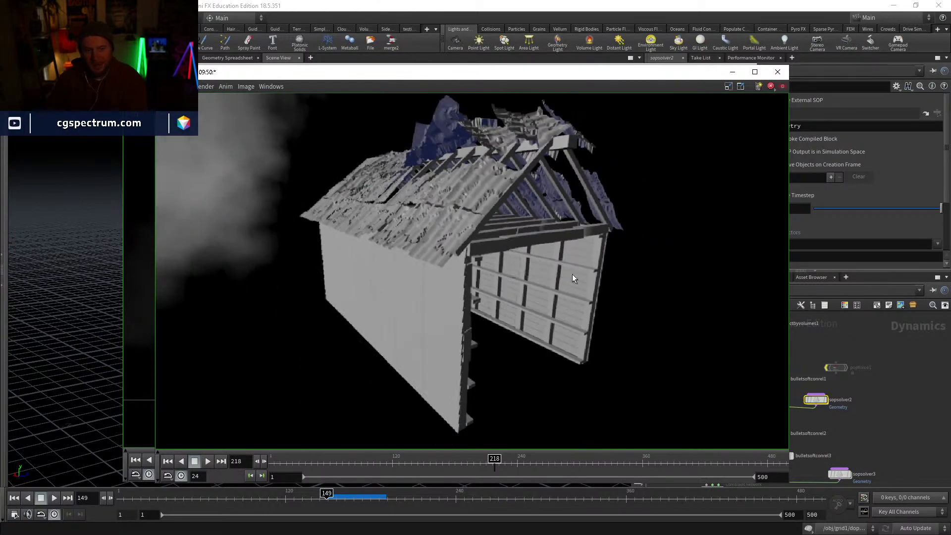
{"action": "scroll", "coordinate": [515, 243], "scroll_direction": "down", "scroll_amount": 2}
{"action": "middle_click_drag", "start_coordinate": [520, 243], "coordinate": [517, 260]}
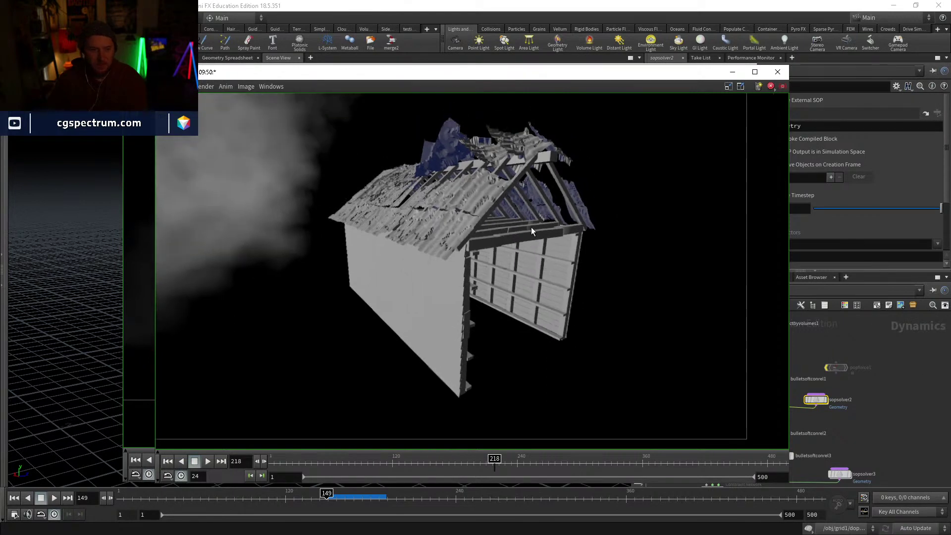
{"action": "scroll", "coordinate": [534, 224], "scroll_direction": "up", "scroll_amount": 3}
{"action": "scroll", "coordinate": [497, 240], "scroll_direction": "up", "scroll_amount": 1}
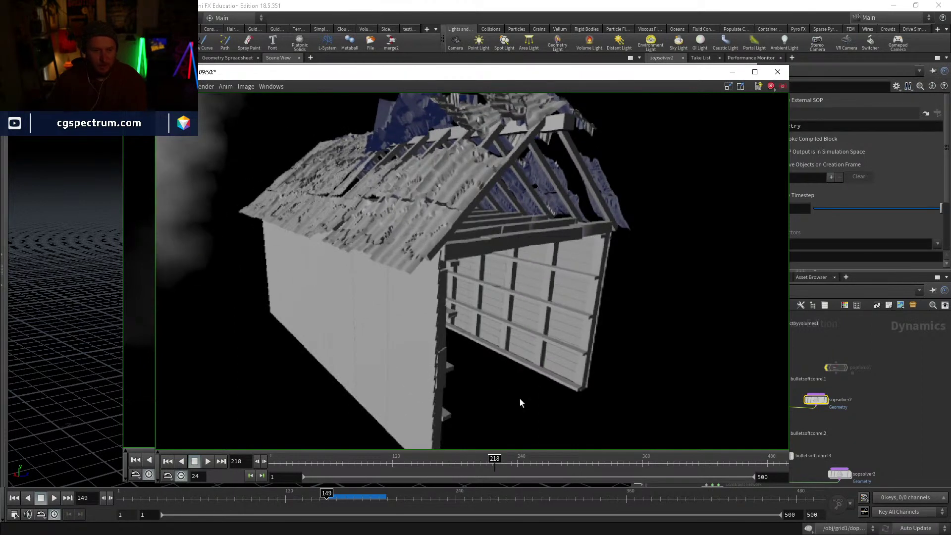
Step: Compare the shed's walls around frames 314 and 307 in the close-up flipbook, and view the wide flipbook at frame 410
{"action": "left_click_drag", "start_coordinate": [496, 465], "coordinate": [594, 461]}
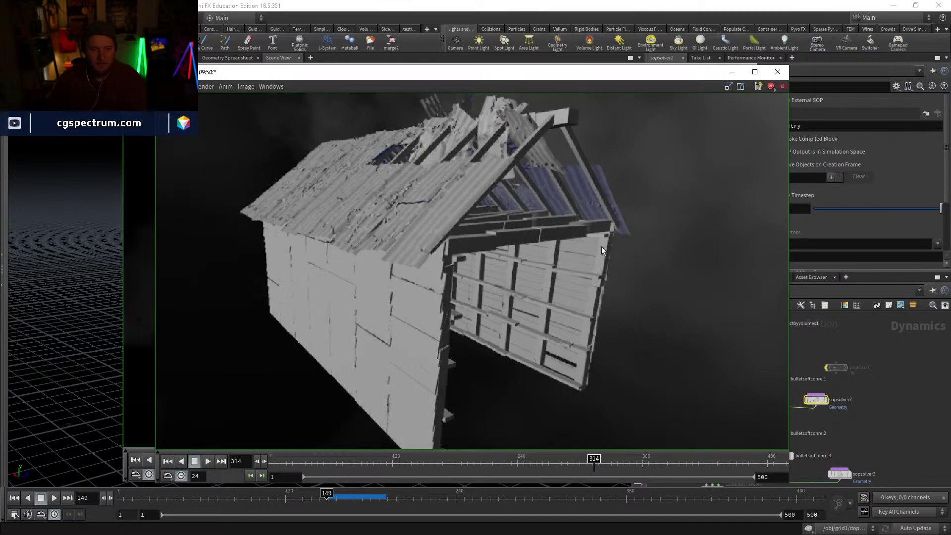
{"action": "mouse_move", "coordinate": [594, 460]}
{"action": "left_mouse_down"}
{"action": "mouse_move", "coordinate": [658, 466]}
{"action": "mouse_move", "coordinate": [572, 461]}
{"action": "mouse_move", "coordinate": [588, 461]}
{"action": "left_mouse_up"}
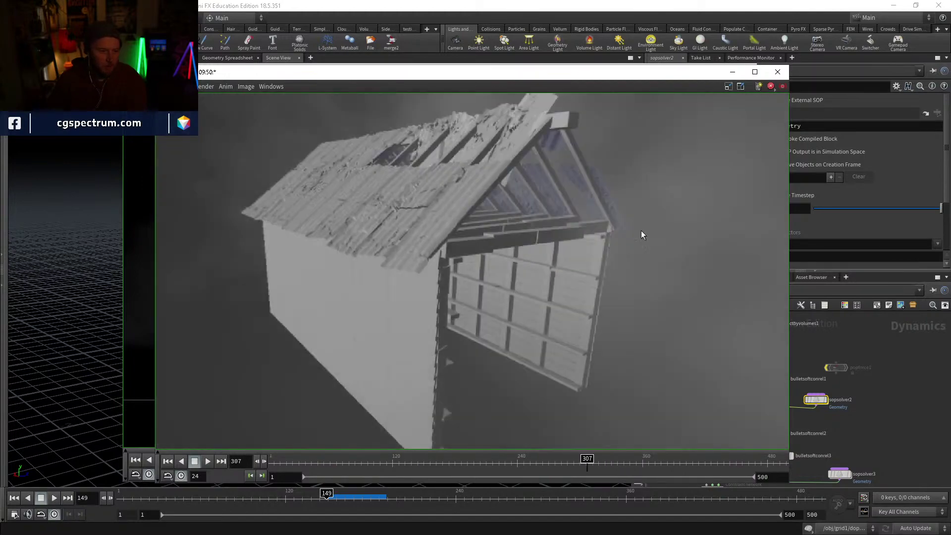
{"action": "left_click", "coordinate": [140, 281]}
{"action": "left_click_drag", "start_coordinate": [251, 466], "coordinate": [662, 412]}
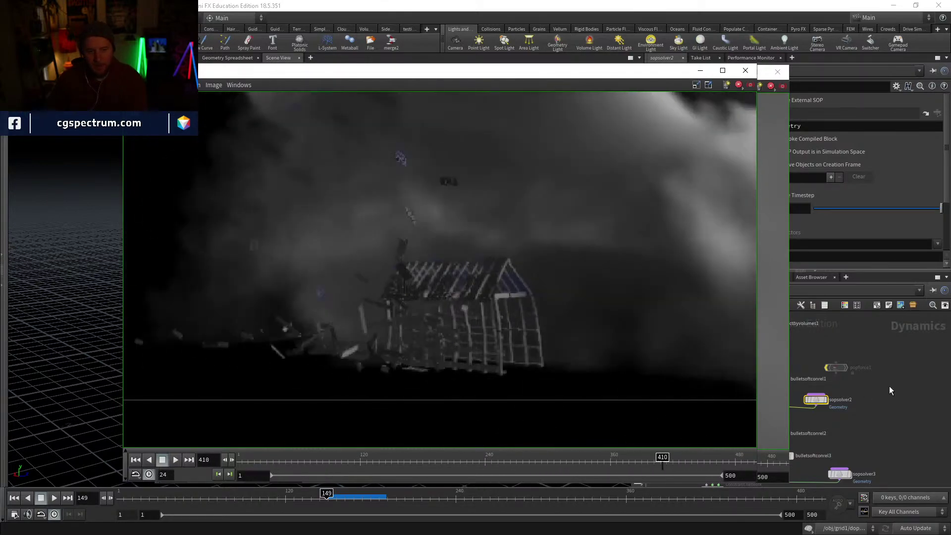
Step: Go up to the grid1 network, display the transform8 node below the tornado cache, and frame it in the viewport
{"action": "left_click", "coordinate": [880, 392]}
{"action": "scroll", "coordinate": [880, 392], "scroll_direction": "down", "scroll_amount": 3}
{"action": "middle_click_drag", "start_coordinate": [880, 393], "coordinate": [841, 445]}
{"action": "left_click", "coordinate": [736, 293]}
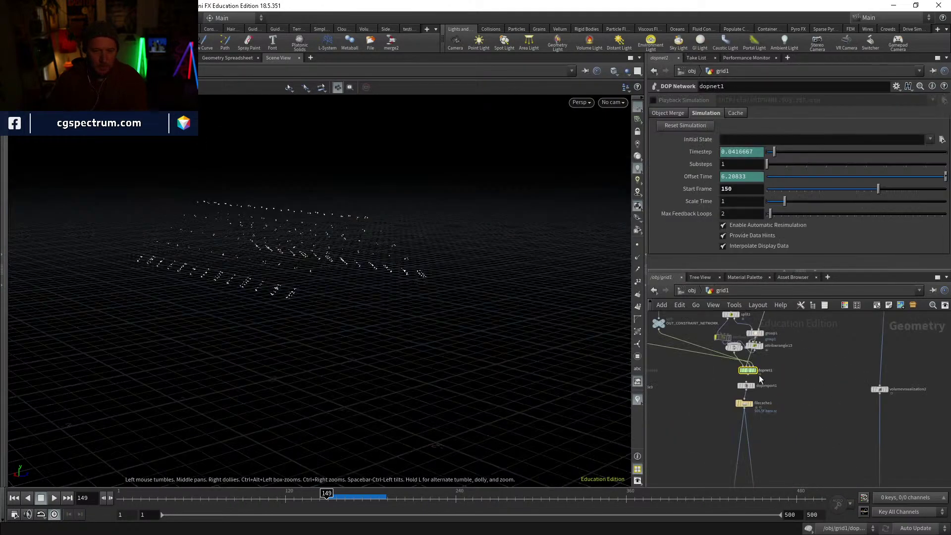
{"action": "middle_click_drag", "start_coordinate": [805, 377], "coordinate": [771, 446]}
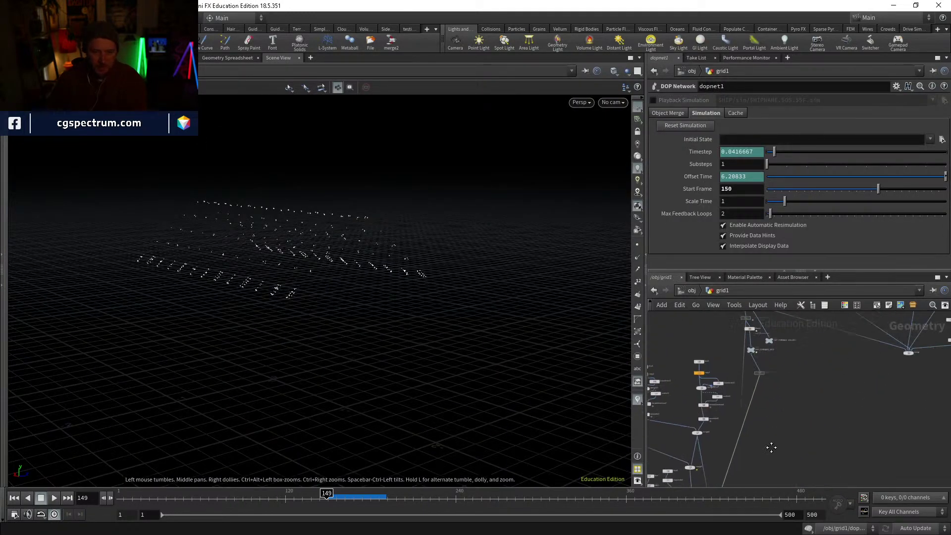
{"action": "middle_click_drag", "start_coordinate": [777, 342], "coordinate": [746, 397]}
{"action": "scroll", "coordinate": [746, 396], "scroll_direction": "up", "scroll_amount": 3}
{"action": "scroll", "coordinate": [733, 397], "scroll_direction": "up", "scroll_amount": 2}
{"action": "left_click", "coordinate": [732, 391]}
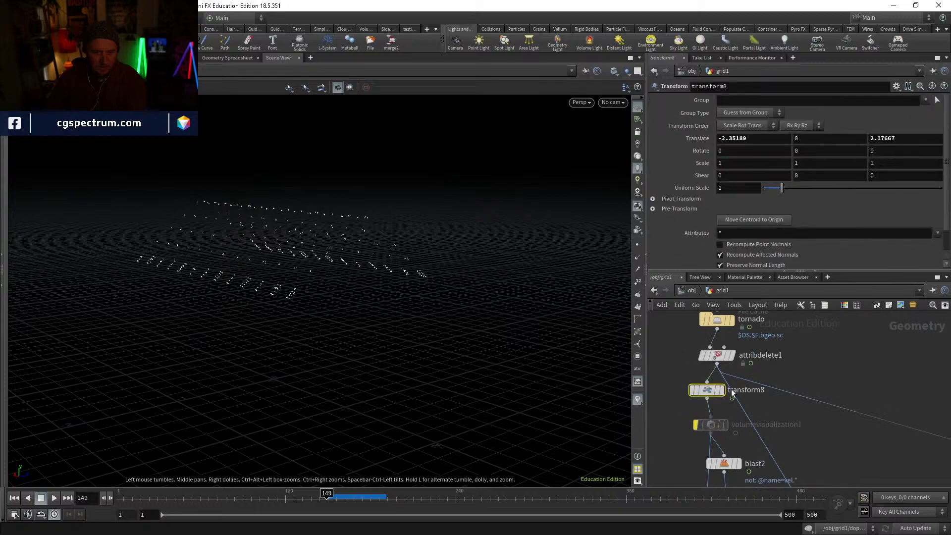
{"action": "left_click", "coordinate": [722, 390]}
{"action": "key", "text": "g"}
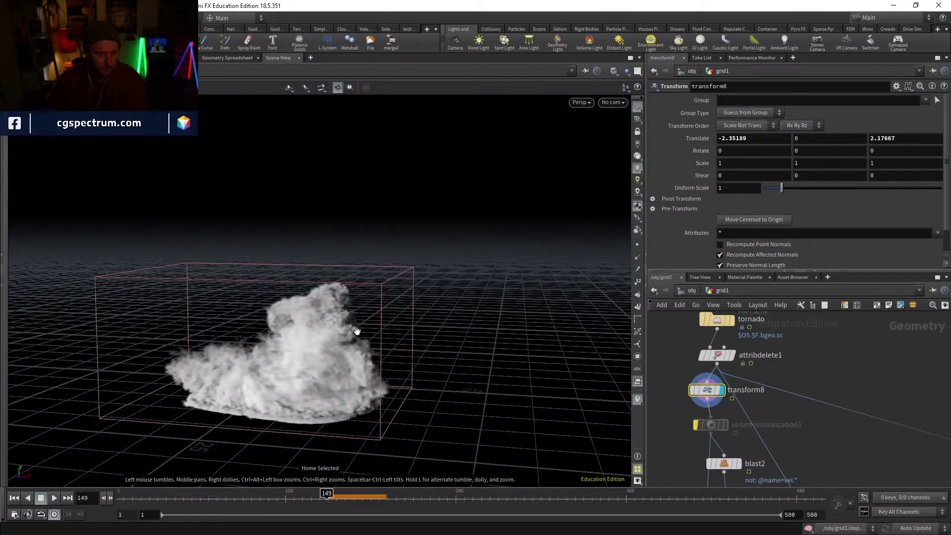
Step: Move the timeline to frame 497 and examine the displayed tornado volume from several angles
{"action": "left_click", "coordinate": [821, 501]}
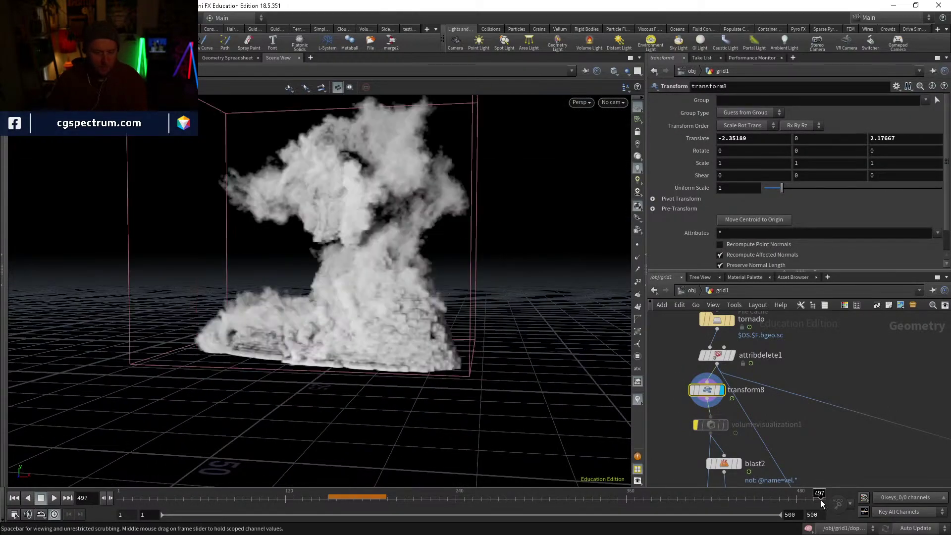
{"action": "left_click_drag", "start_coordinate": [309, 258], "coordinate": [651, 363]}
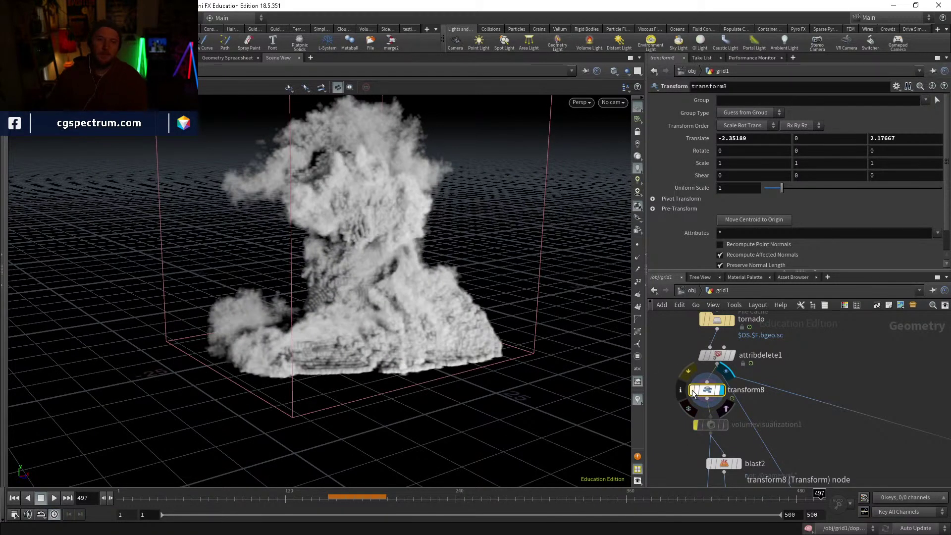
{"action": "left_click_drag", "start_coordinate": [347, 292], "coordinate": [377, 337]}
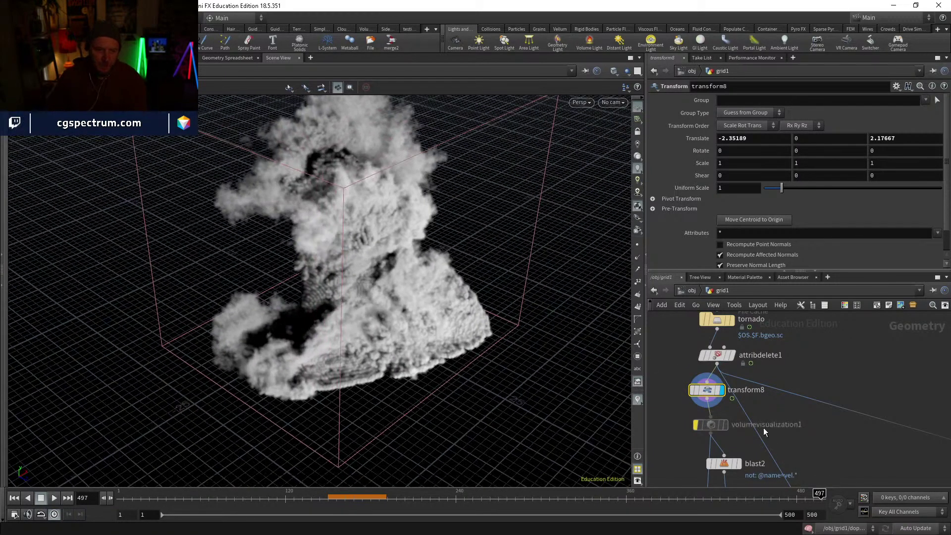
{"action": "scroll", "coordinate": [817, 430], "scroll_direction": "down", "scroll_amount": 3}
{"action": "middle_click_drag", "start_coordinate": [808, 459], "coordinate": [776, 402]}
{"action": "left_click_drag", "start_coordinate": [412, 298], "coordinate": [523, 313]}
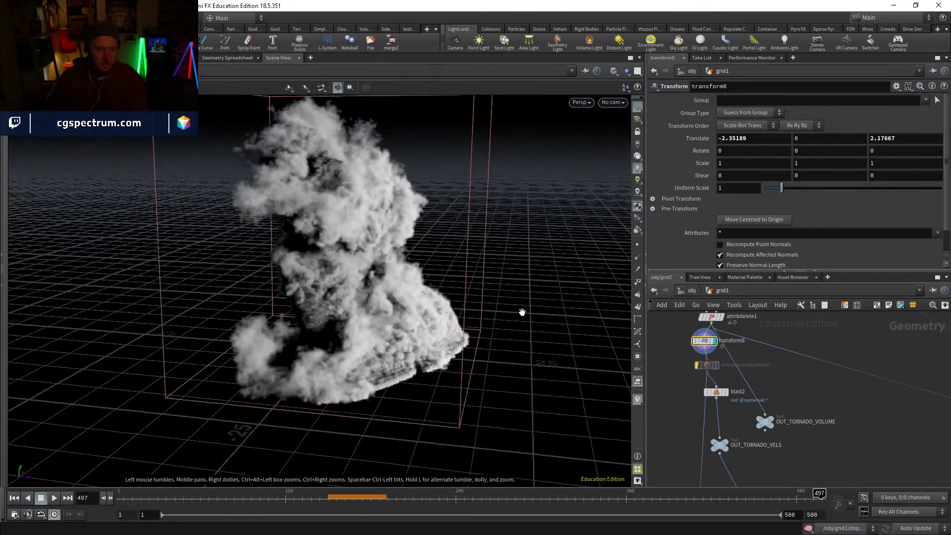
{"action": "left_click_drag", "start_coordinate": [502, 391], "coordinate": [446, 384]}
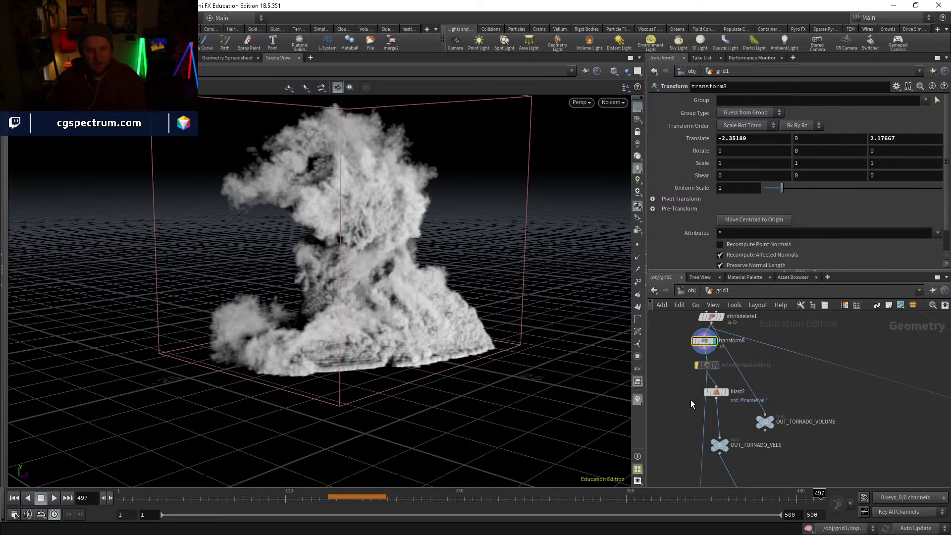
Step: Switch to the wide flipbook and scrub to frames 488 and 500 to examine the shed's late-stage destruction
{"action": "scroll", "coordinate": [807, 439], "scroll_direction": "down", "scroll_amount": 5}
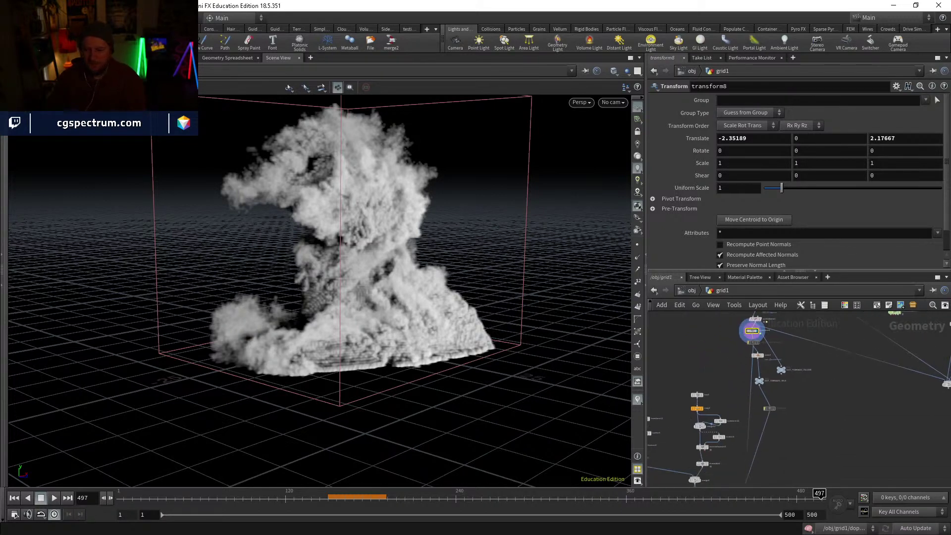
{"action": "key", "text": "alt+Tab"}
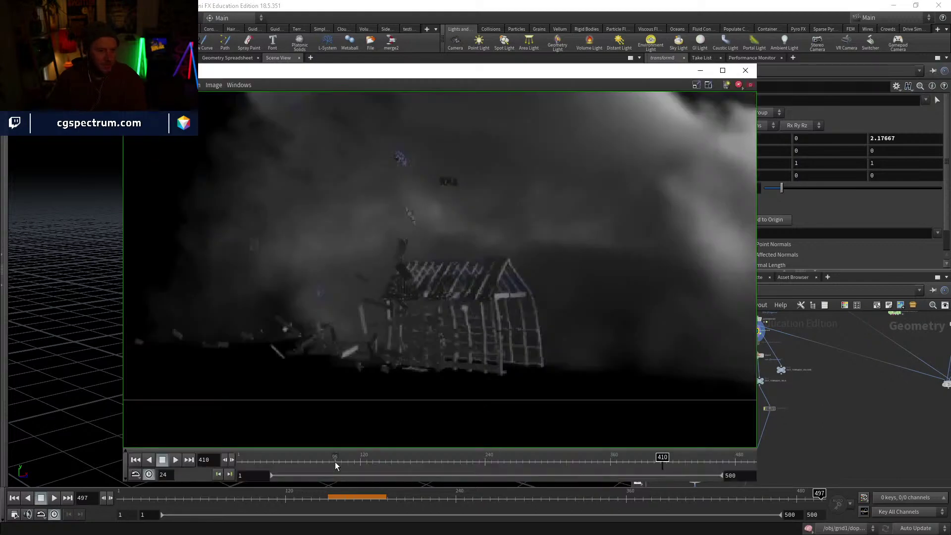
{"action": "mouse_move", "coordinate": [336, 464]}
{"action": "left_mouse_down"}
{"action": "mouse_move", "coordinate": [675, 461]}
{"action": "mouse_move", "coordinate": [752, 440]}
{"action": "mouse_move", "coordinate": [683, 448]}
{"action": "mouse_move", "coordinate": [452, 418]}
{"action": "mouse_move", "coordinate": [272, 416]}
{"action": "mouse_move", "coordinate": [478, 432]}
{"action": "mouse_move", "coordinate": [642, 458]}
{"action": "mouse_move", "coordinate": [734, 458]}
{"action": "mouse_move", "coordinate": [713, 405]}
{"action": "left_mouse_up"}
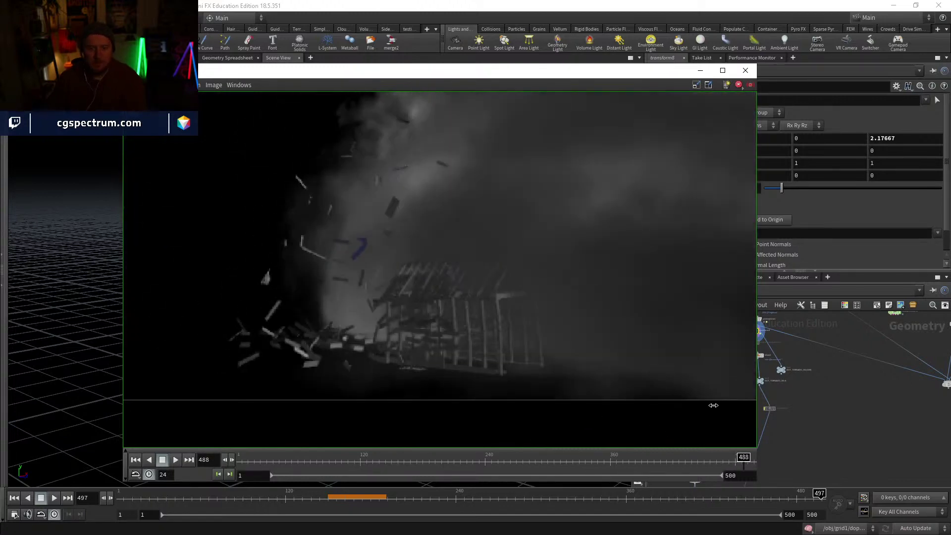
{"action": "scroll", "coordinate": [499, 312], "scroll_direction": "down", "scroll_amount": 1}
{"action": "middle_click_drag", "start_coordinate": [484, 332], "coordinate": [478, 351]}
{"action": "scroll", "coordinate": [462, 367], "scroll_direction": "down", "scroll_amount": 2}
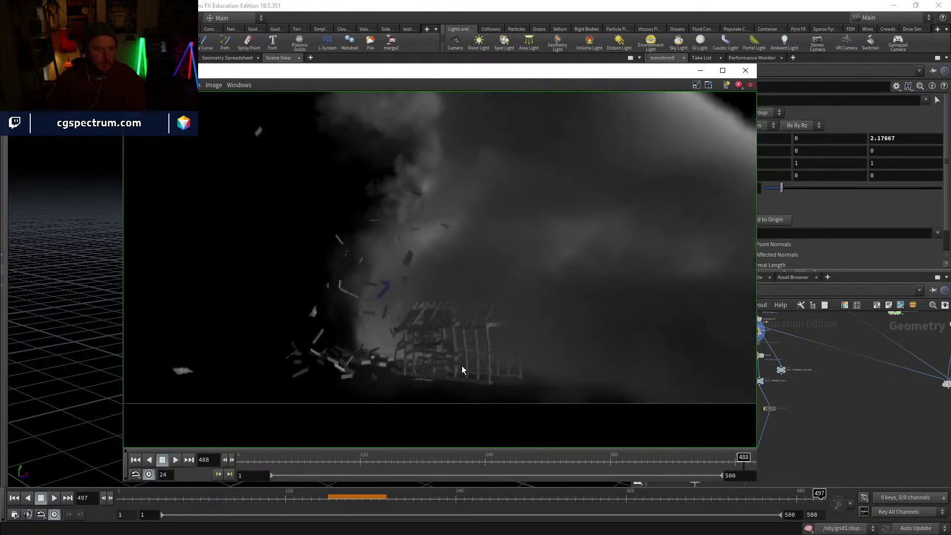
{"action": "mouse_move", "coordinate": [333, 462]}
{"action": "left_mouse_down"}
{"action": "mouse_move", "coordinate": [740, 460]}
{"action": "mouse_move", "coordinate": [333, 456]}
{"action": "mouse_move", "coordinate": [445, 429]}
{"action": "mouse_move", "coordinate": [761, 424]}
{"action": "left_mouse_up"}
{"action": "scroll", "coordinate": [425, 344], "scroll_direction": "down", "scroll_amount": 7}
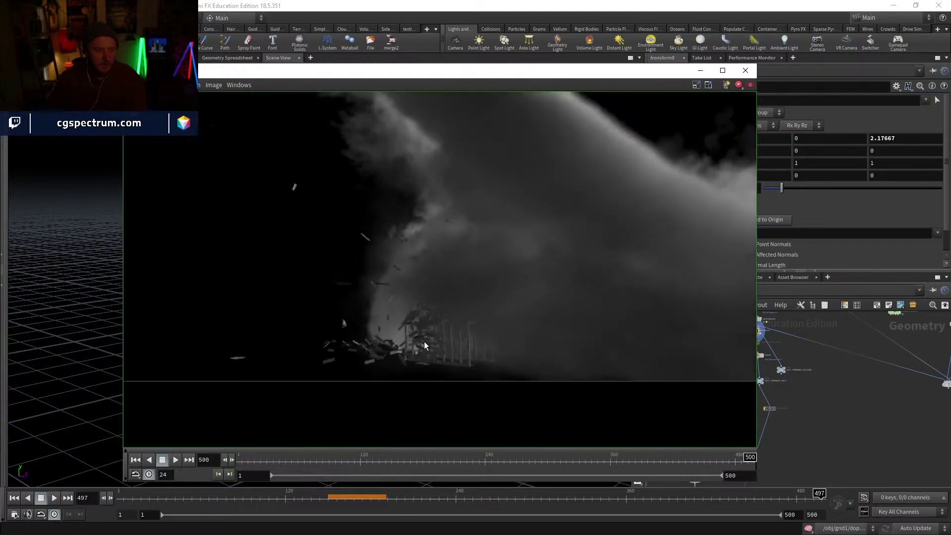
Step: Scrub the wide flipbook through frames 25, 384, 413 and 103 with the full picture in view to review the tornado's development
{"action": "left_click_drag", "start_coordinate": [556, 462], "coordinate": [486, 465]}
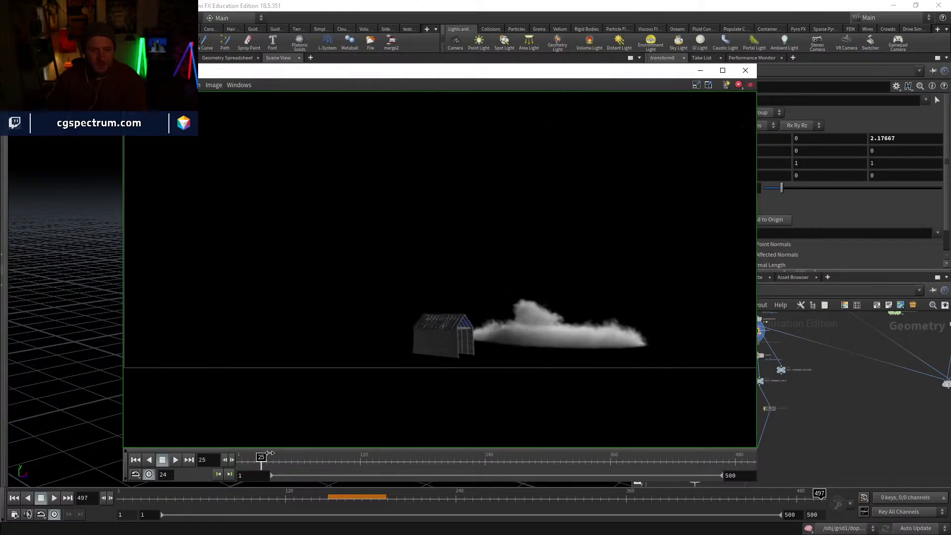
{"action": "left_click_drag", "start_coordinate": [270, 453], "coordinate": [459, 463]}
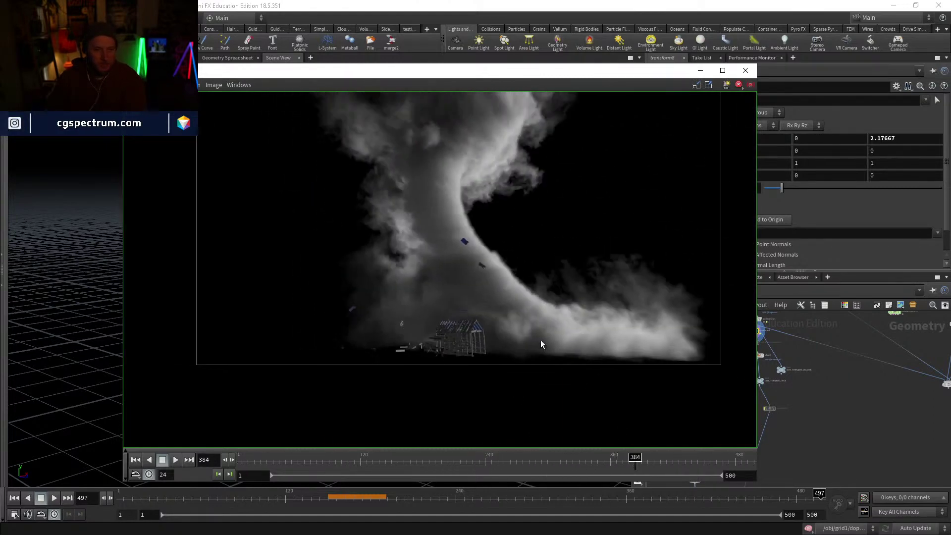
{"action": "scroll", "coordinate": [507, 331], "scroll_direction": "down", "scroll_amount": 2}
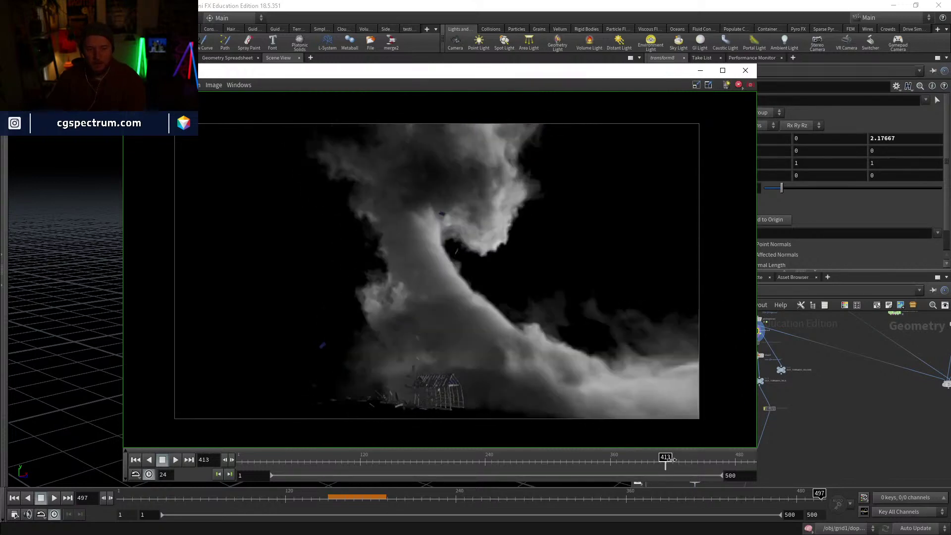
{"action": "left_click_drag", "start_coordinate": [738, 456], "coordinate": [549, 442]}
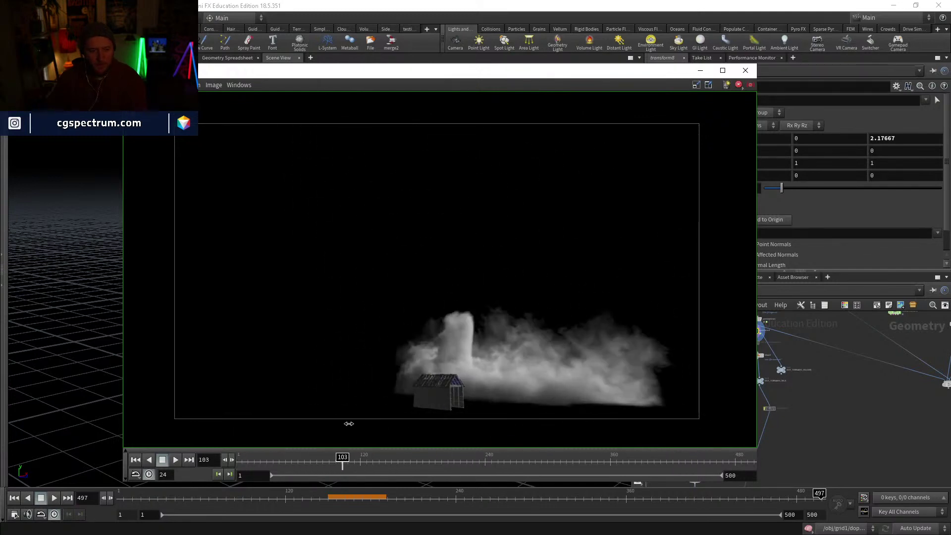
Step: Examine the shed up close around frame 287 of the wide flipbook and scrub back through the earlier frames
{"action": "scroll", "coordinate": [455, 376], "scroll_direction": "up", "scroll_amount": 5}
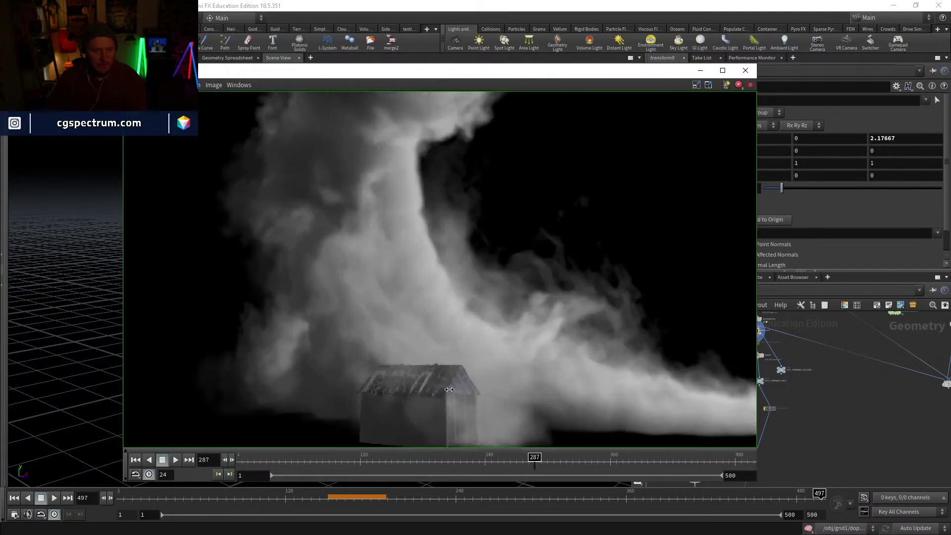
{"action": "middle_click_drag", "start_coordinate": [454, 376], "coordinate": [508, 313]}
{"action": "left_click_drag", "start_coordinate": [533, 461], "coordinate": [482, 444]}
{"action": "left_click_drag", "start_coordinate": [506, 444], "coordinate": [238, 439]}
Step: Return to the grid1 network, display filecache1, frame the shed debris and read the node's geometry information
{"action": "left_click", "coordinate": [835, 428]}
{"action": "middle_click_drag", "start_coordinate": [809, 455], "coordinate": [749, 381]}
{"action": "scroll", "coordinate": [809, 406], "scroll_direction": "down", "scroll_amount": 3}
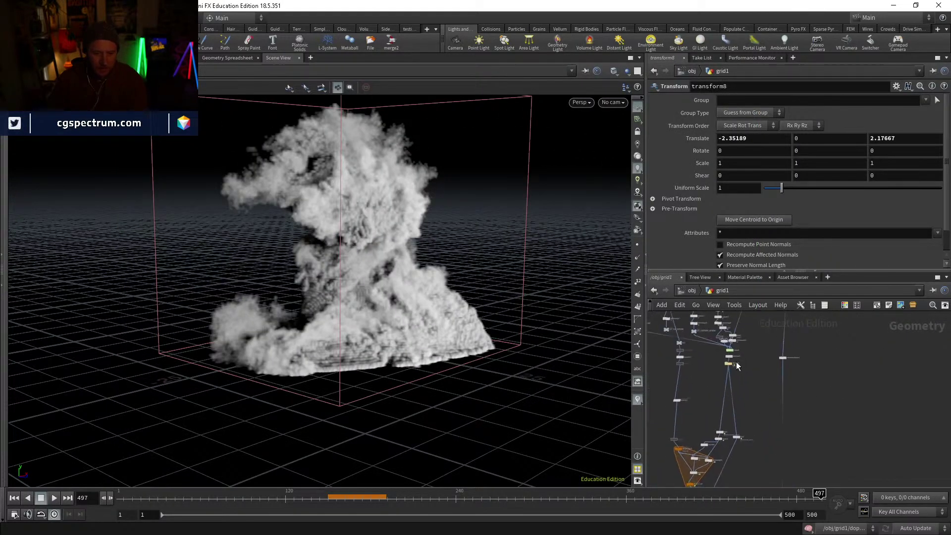
{"action": "scroll", "coordinate": [730, 363], "scroll_direction": "up", "scroll_amount": 5}
{"action": "left_click", "coordinate": [714, 364]}
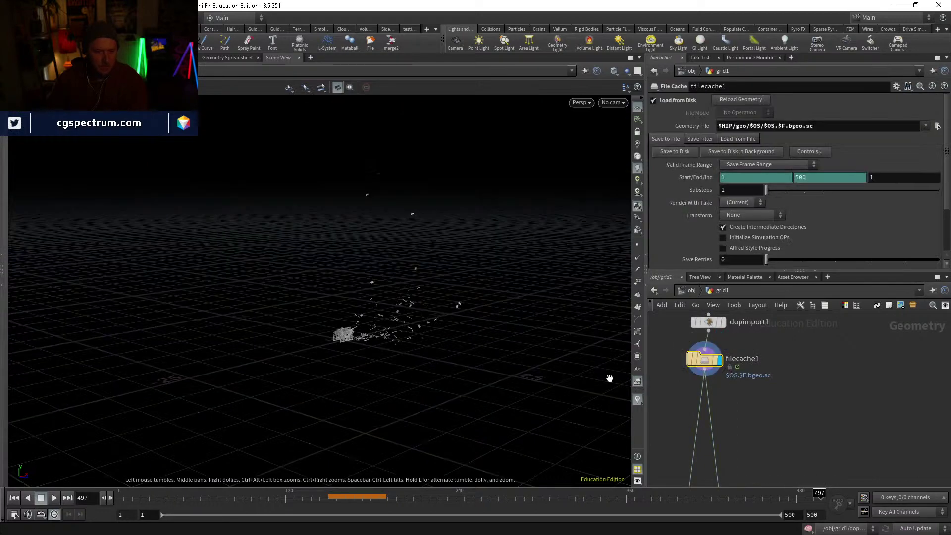
{"action": "key", "text": "g"}
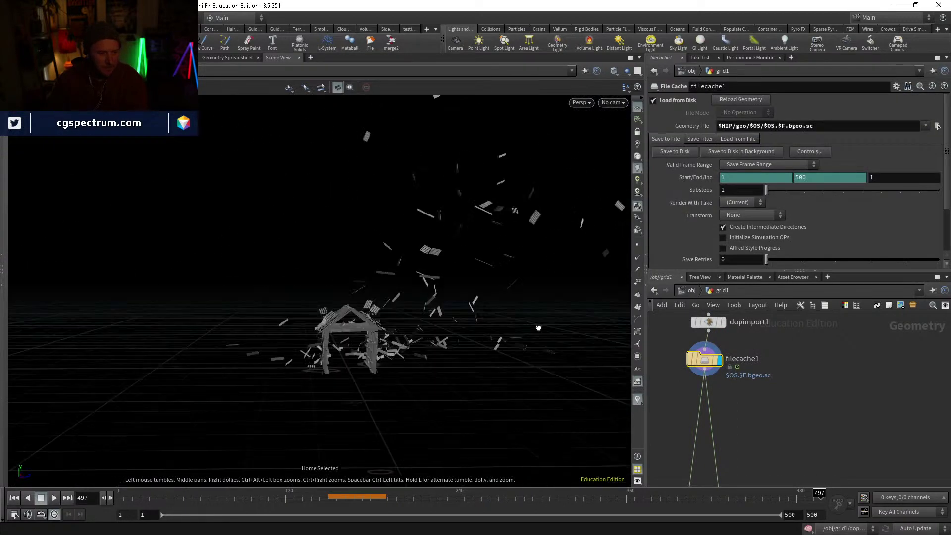
{"action": "scroll", "coordinate": [397, 379], "scroll_direction": "up", "scroll_amount": 5}
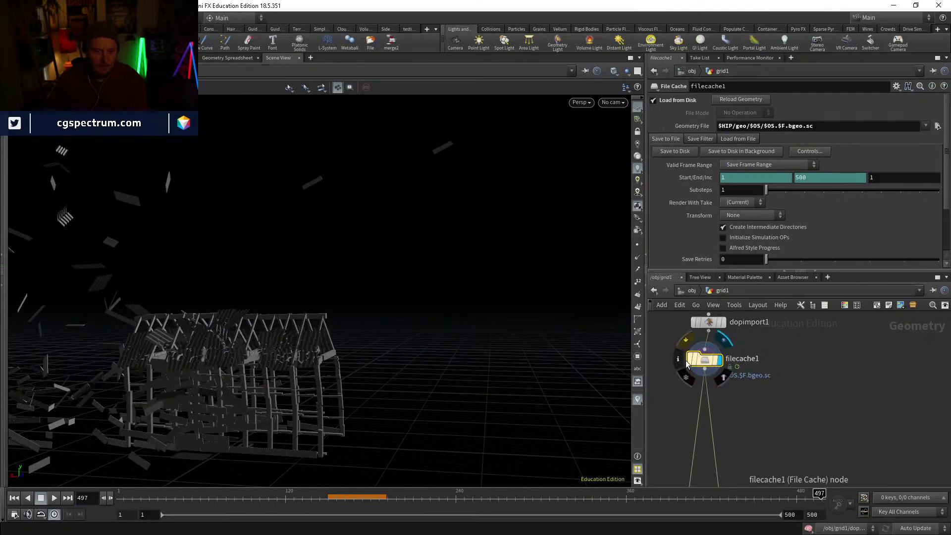
{"action": "left_click_drag", "start_coordinate": [486, 0], "coordinate": [486, 11]}
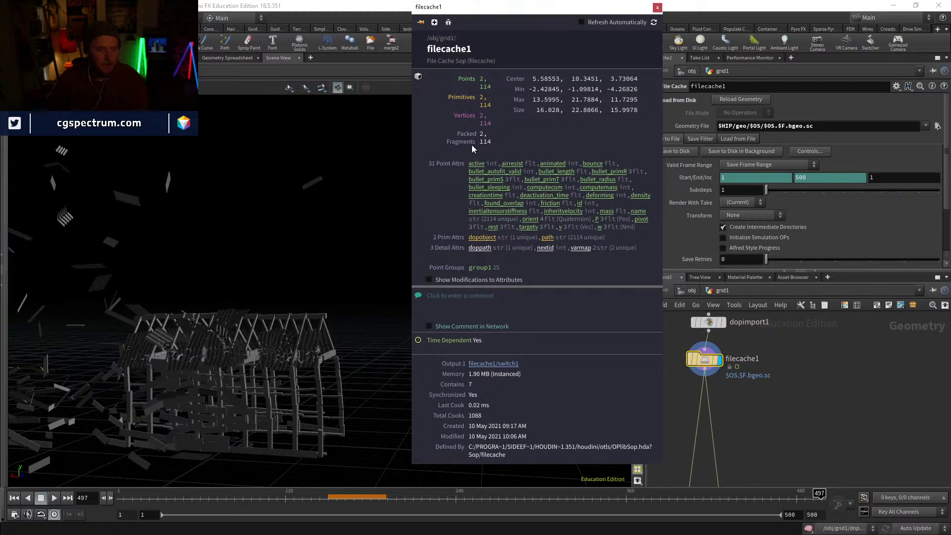
Step: Move the timeline to frame 182, display the blast6 node above the for-each loop and examine the roof mesh with wireframe toggled
{"action": "left_click_drag", "start_coordinate": [348, 496], "coordinate": [374, 488]}
{"action": "middle_click_drag", "start_coordinate": [772, 410], "coordinate": [834, 335]}
{"action": "scroll", "coordinate": [810, 416], "scroll_direction": "down", "scroll_amount": 1}
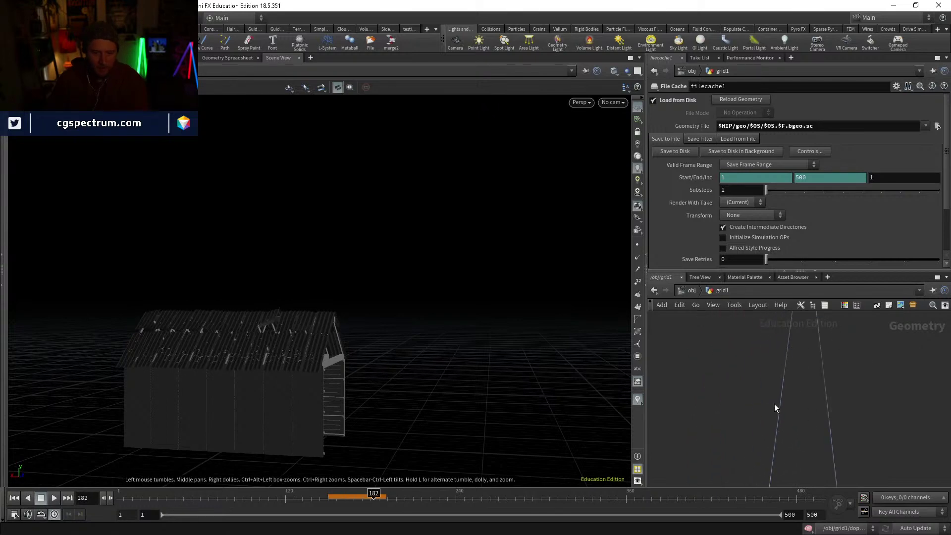
{"action": "middle_click_drag", "start_coordinate": [775, 405], "coordinate": [758, 338]}
{"action": "middle_click_drag", "start_coordinate": [765, 432], "coordinate": [747, 462]}
{"action": "scroll", "coordinate": [700, 436], "scroll_direction": "up", "scroll_amount": 4}
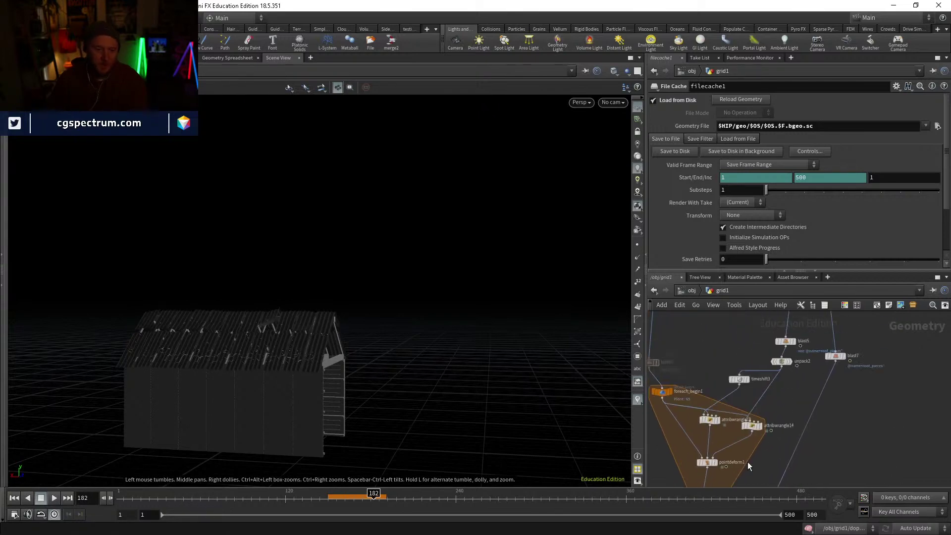
{"action": "left_click", "coordinate": [689, 363]}
{"action": "left_click", "coordinate": [680, 364]}
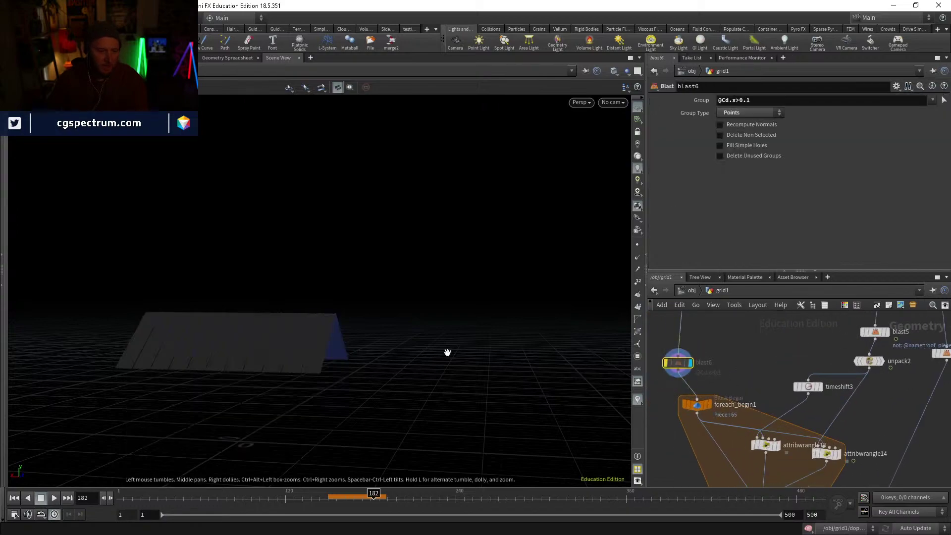
{"action": "key", "text": "space+g"}
{"action": "mouse_move", "coordinate": [446, 352]}
{"action": "left_mouse_down"}
{"action": "mouse_move", "coordinate": [363, 347]}
{"action": "mouse_move", "coordinate": [354, 330]}
{"action": "mouse_move", "coordinate": [337, 358]}
{"action": "left_mouse_up"}
{"action": "key", "text": "shift+w"}
{"action": "key", "text": "shift+w"}
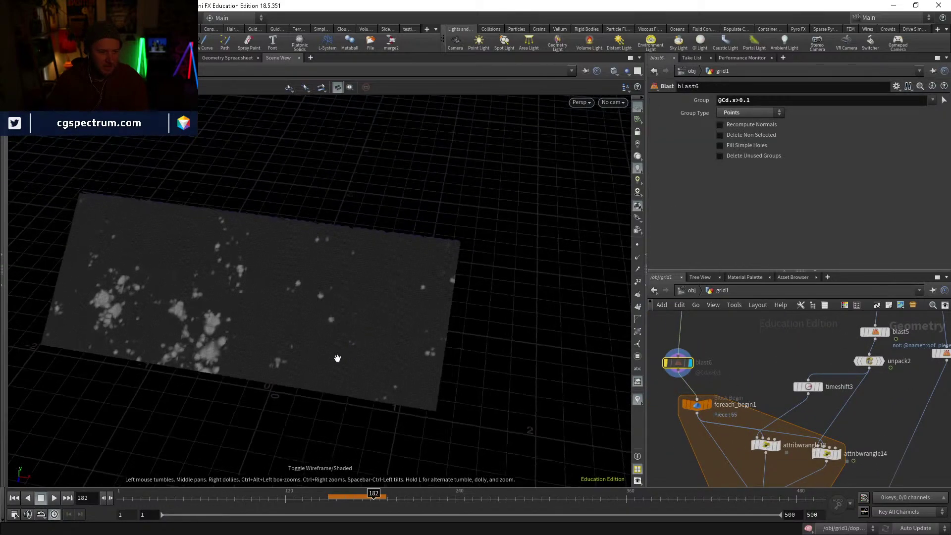
Step: Turn off the bypass on blast6 and examine the roof panels from several angles
{"action": "left_click", "coordinate": [667, 363]}
{"action": "left_click_drag", "start_coordinate": [254, 340], "coordinate": [286, 359]}
{"action": "right_click_drag", "start_coordinate": [285, 359], "coordinate": [396, 278]}
{"action": "mouse_move", "coordinate": [396, 277]}
{"action": "left_mouse_down"}
{"action": "mouse_move", "coordinate": [431, 319]}
{"action": "mouse_move", "coordinate": [599, 320]}
{"action": "mouse_move", "coordinate": [480, 321]}
{"action": "mouse_move", "coordinate": [454, 333]}
{"action": "left_mouse_up"}
{"action": "key", "text": "shift+w"}
{"action": "right_click_drag", "start_coordinate": [454, 333], "coordinate": [410, 361]}
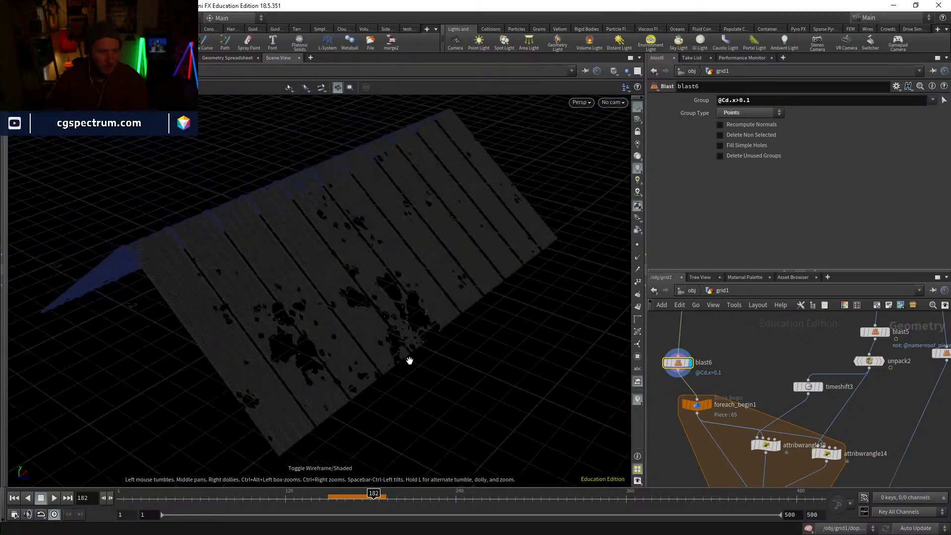
{"action": "left_click_drag", "start_coordinate": [409, 361], "coordinate": [379, 356]}
Step: Display pointdeform1 and foreach_end1 in turn and examine the deformed roof panels up close
{"action": "middle_click_drag", "start_coordinate": [771, 469], "coordinate": [717, 356]}
{"action": "left_click", "coordinate": [724, 394]}
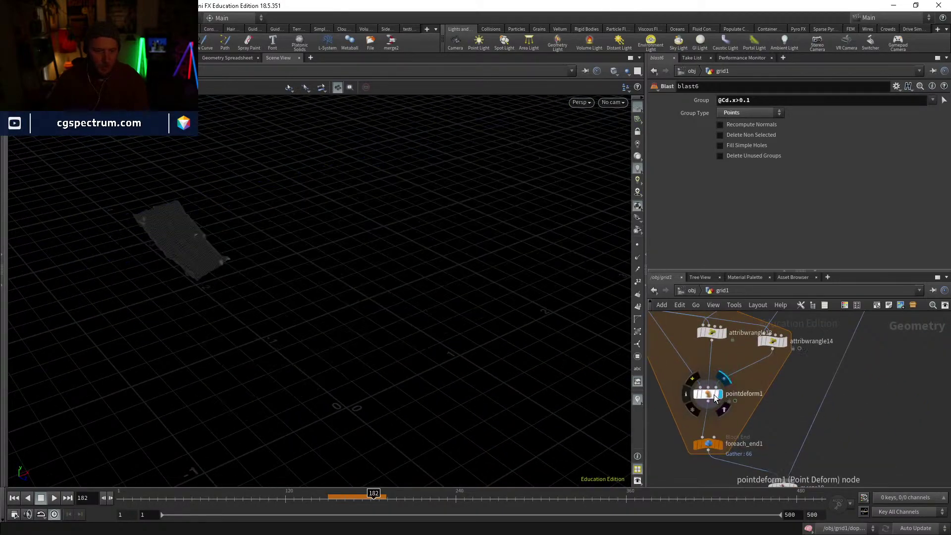
{"action": "left_click", "coordinate": [709, 395]}
{"action": "left_click_drag", "start_coordinate": [255, 270], "coordinate": [198, 214]}
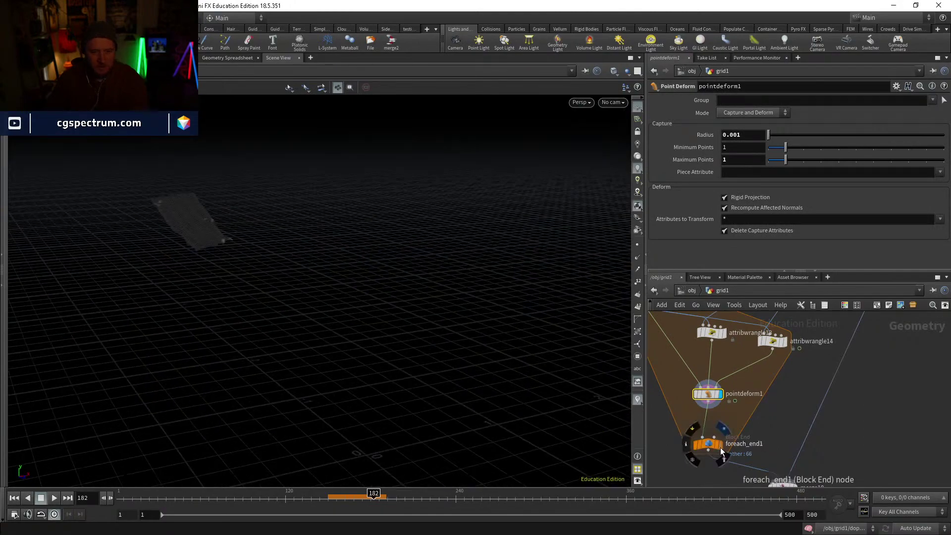
{"action": "left_click", "coordinate": [705, 444]}
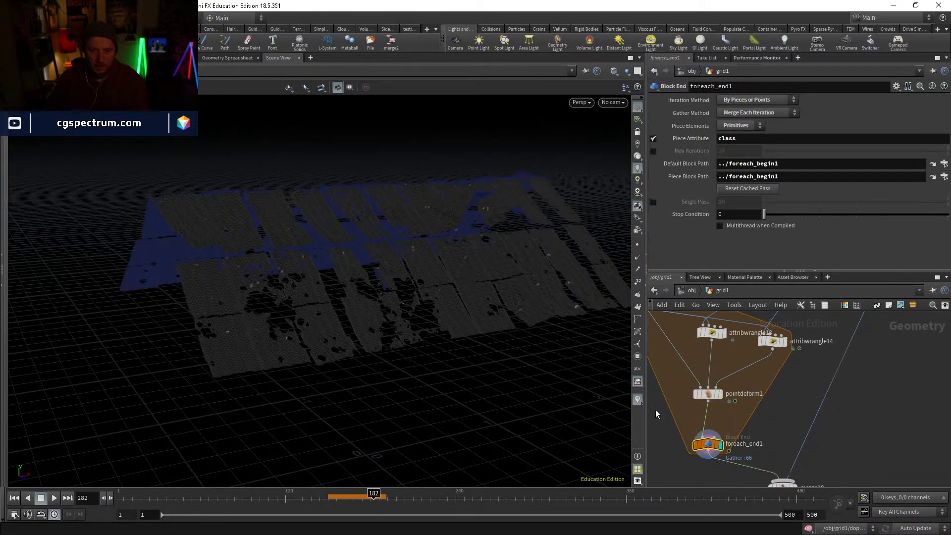
{"action": "mouse_move", "coordinate": [414, 319]}
{"action": "left_mouse_down"}
{"action": "mouse_move", "coordinate": [495, 270]}
{"action": "mouse_move", "coordinate": [462, 333]}
{"action": "mouse_move", "coordinate": [267, 355]}
{"action": "mouse_move", "coordinate": [406, 272]}
{"action": "mouse_move", "coordinate": [489, 291]}
{"action": "mouse_move", "coordinate": [408, 260]}
{"action": "mouse_move", "coordinate": [450, 316]}
{"action": "mouse_move", "coordinate": [530, 382]}
{"action": "mouse_move", "coordinate": [407, 287]}
{"action": "mouse_move", "coordinate": [484, 216]}
{"action": "mouse_move", "coordinate": [456, 184]}
{"action": "mouse_move", "coordinate": [356, 355]}
{"action": "left_mouse_up"}
{"action": "key", "text": "w"}
{"action": "key", "text": "w"}
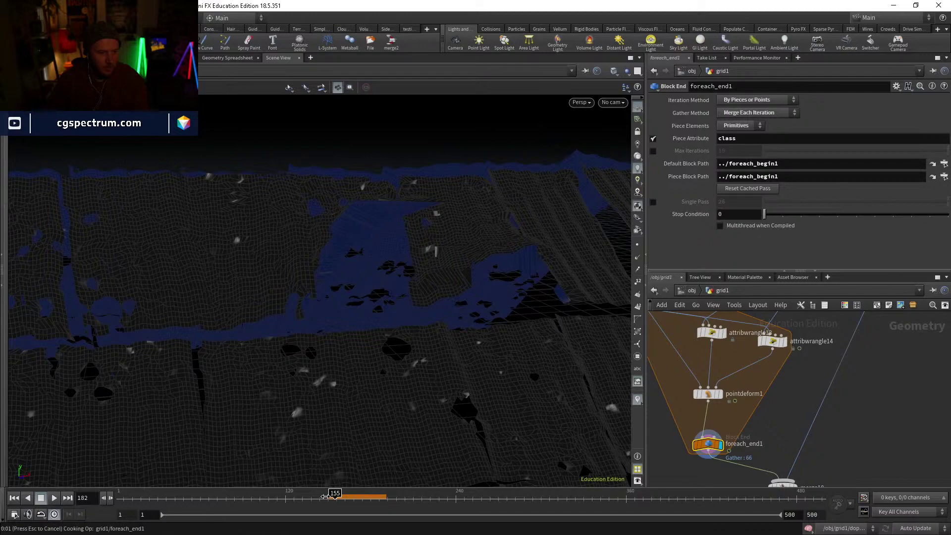
Step: Move the timeline to frame 151 and examine the deformed roof surface of foreach_end1
{"action": "left_click", "coordinate": [324, 497]}
{"action": "left_click", "coordinate": [326, 497]}
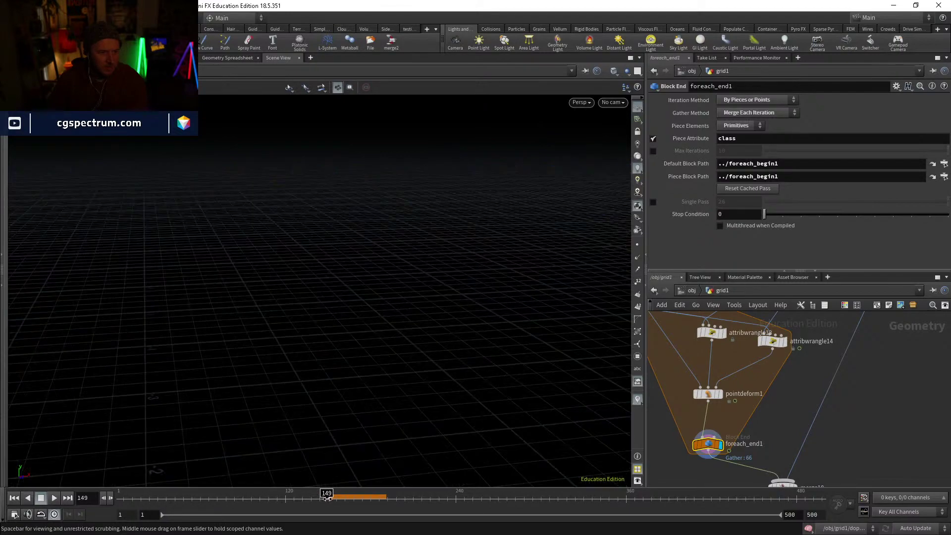
{"action": "left_click", "coordinate": [328, 497]}
{"action": "key", "text": "Right"}
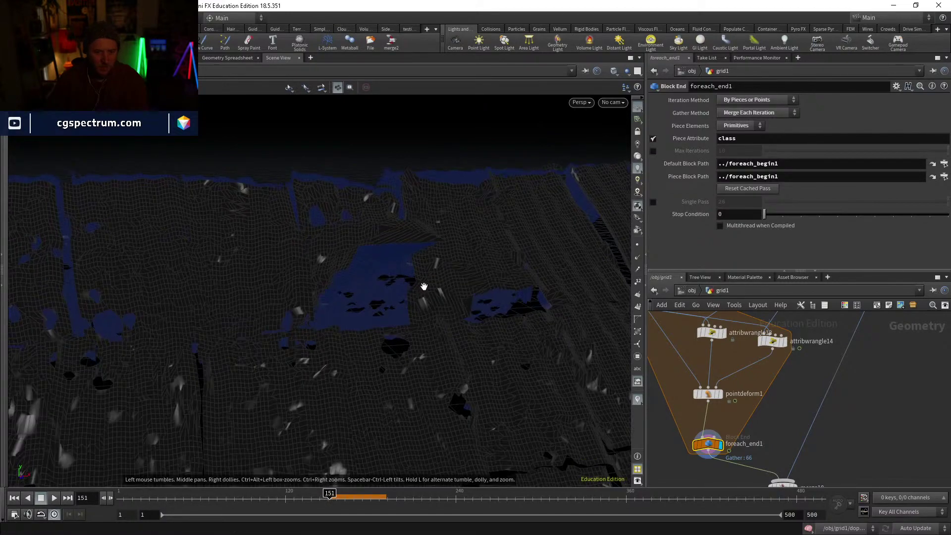
{"action": "left_click_drag", "start_coordinate": [387, 230], "coordinate": [360, 218]}
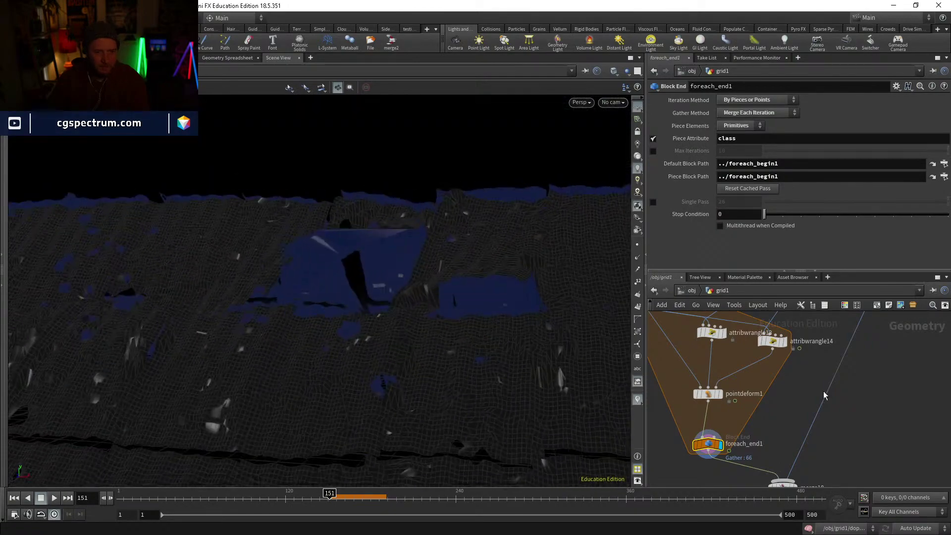
Step: Display the unpack2 node and examine the fractured low-resolution roof pieces with wireframe toggled
{"action": "middle_click_drag", "start_coordinate": [826, 395], "coordinate": [803, 486]}
{"action": "left_click", "coordinate": [805, 340]}
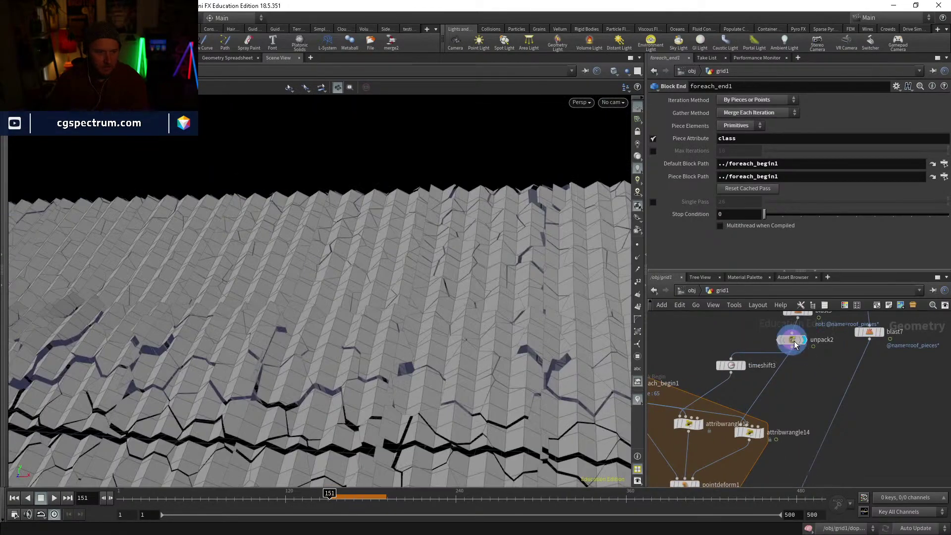
{"action": "left_click", "coordinate": [791, 341]}
{"action": "key", "text": "w"}
{"action": "key", "text": "w"}
{"action": "mouse_move", "coordinate": [435, 308]}
{"action": "left_mouse_down"}
{"action": "mouse_move", "coordinate": [434, 270]}
{"action": "mouse_move", "coordinate": [408, 326]}
{"action": "mouse_move", "coordinate": [497, 383]}
{"action": "mouse_move", "coordinate": [449, 310]}
{"action": "left_mouse_up"}
{"action": "middle_click_drag", "start_coordinate": [672, 425], "coordinate": [748, 425]}
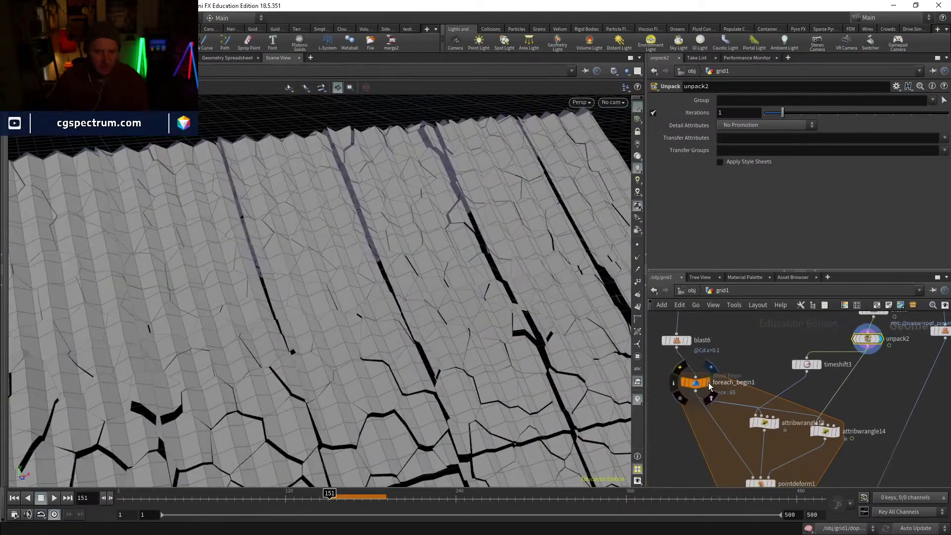
Step: Display foreach_begin1 and pointdeform1 in turn to compare a single roof panel before and after deformation
{"action": "left_click", "coordinate": [708, 383]}
{"action": "left_click_drag", "start_coordinate": [378, 346], "coordinate": [595, 415]}
{"action": "middle_click_drag", "start_coordinate": [786, 474], "coordinate": [767, 423]}
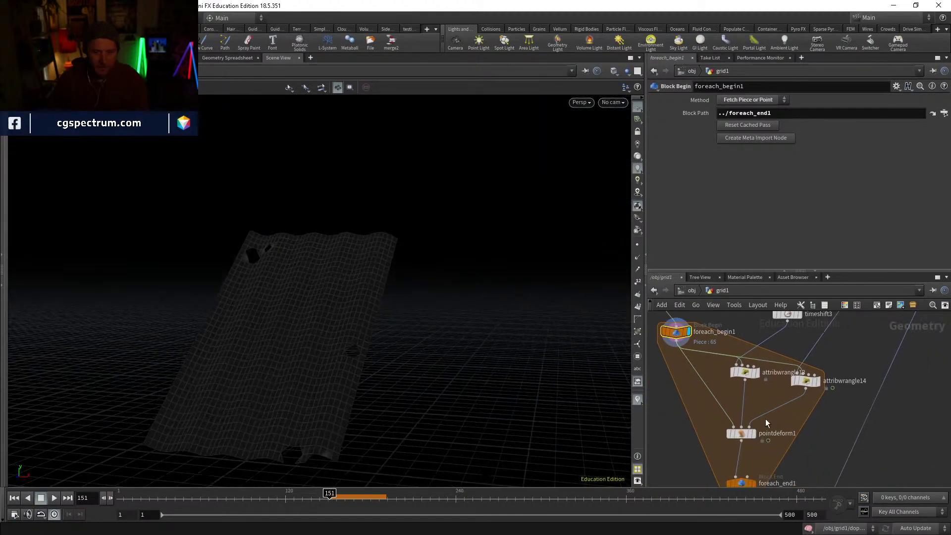
{"action": "left_click", "coordinate": [754, 435]}
{"action": "left_click", "coordinate": [742, 434]}
{"action": "middle_click_drag", "start_coordinate": [768, 480], "coordinate": [757, 420]}
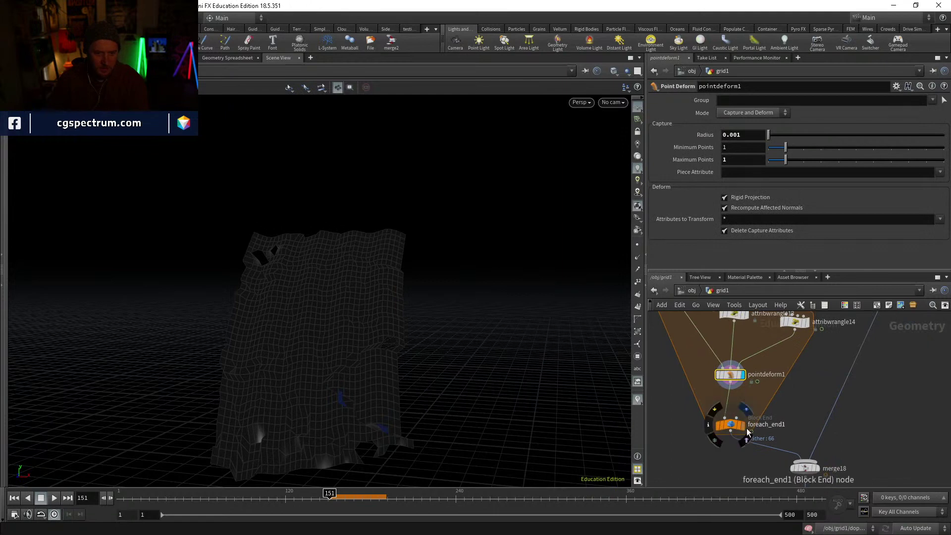
Step: Display foreach_end1 and examine the merged roof panels from the loop
{"action": "left_click", "coordinate": [743, 427]}
{"action": "left_click", "coordinate": [735, 427]}
{"action": "left_click_drag", "start_coordinate": [295, 317], "coordinate": [396, 337]}
{"action": "scroll", "coordinate": [730, 356], "scroll_direction": "down", "scroll_amount": 2}
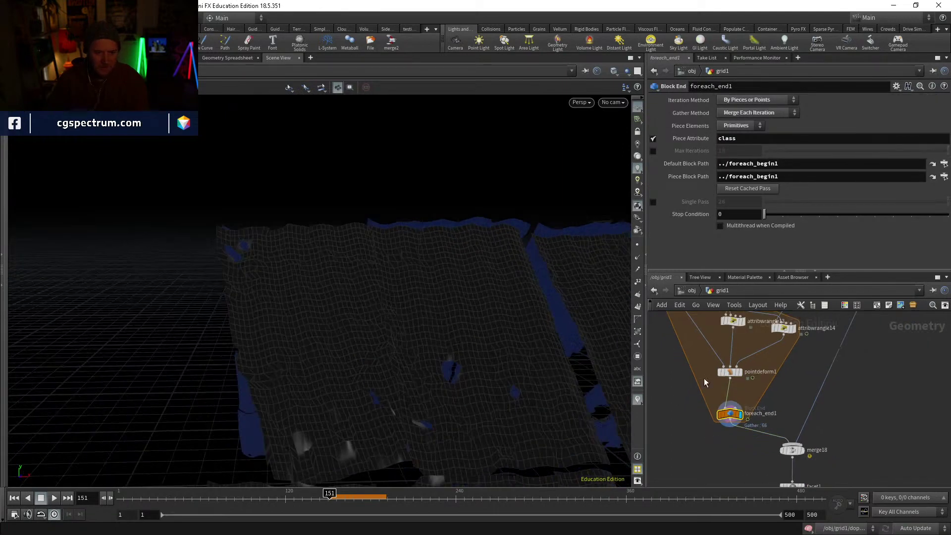
{"action": "middle_click_drag", "start_coordinate": [704, 379], "coordinate": [706, 426]}
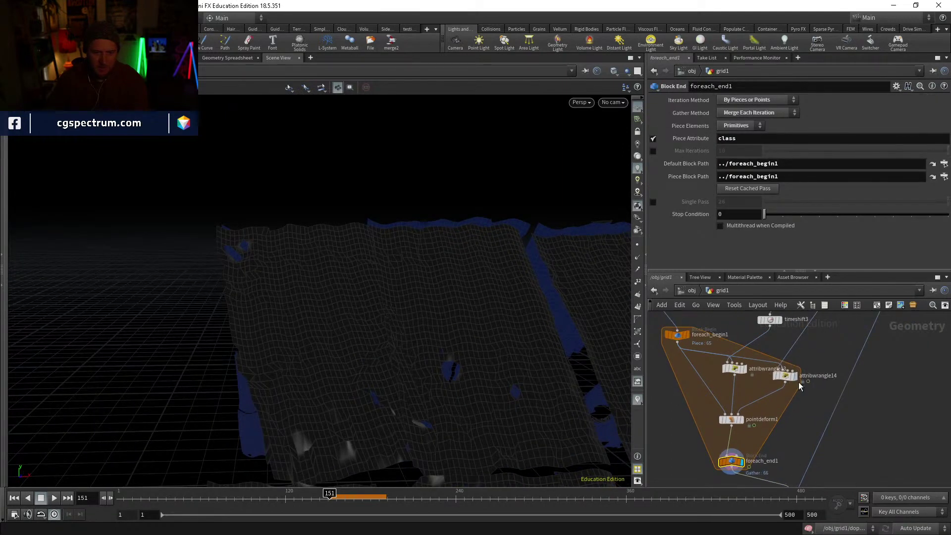
Step: Display attribwrangle13, timeshift3 and attribwrangle14 in turn to compare the loop's panel pieces and class-matching code
{"action": "left_click", "coordinate": [744, 369]}
{"action": "left_click", "coordinate": [737, 372]}
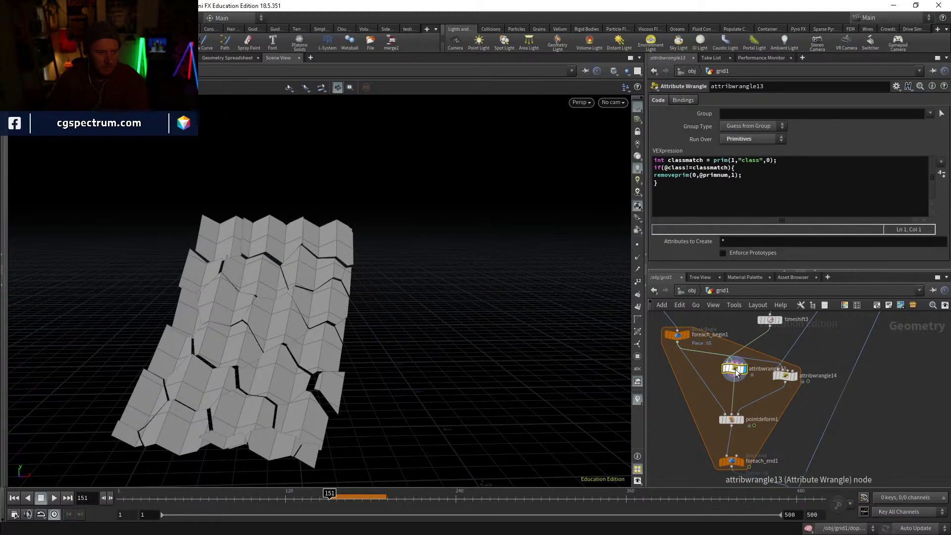
{"action": "left_click", "coordinate": [780, 320]}
{"action": "left_click", "coordinate": [769, 320]}
{"action": "left_click", "coordinate": [745, 371]}
{"action": "left_click", "coordinate": [739, 373]}
{"action": "left_click", "coordinate": [795, 376]}
{"action": "left_click", "coordinate": [787, 376]}
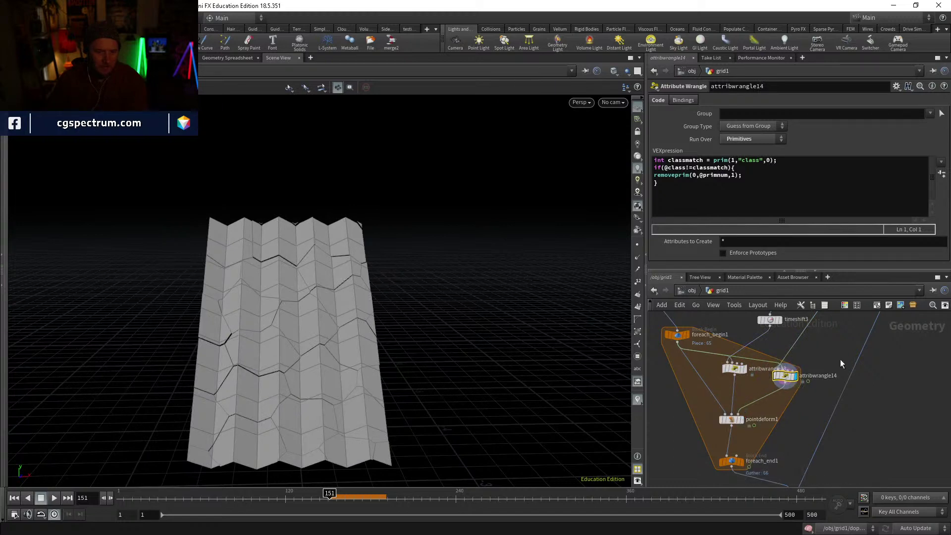
Step: Display unpack2 and timeshift3 in turn to compare the current roof pieces with the time-shifted ones
{"action": "middle_click_drag", "start_coordinate": [840, 358], "coordinate": [804, 397]}
{"action": "left_click", "coordinate": [800, 369]}
{"action": "left_click", "coordinate": [793, 371]}
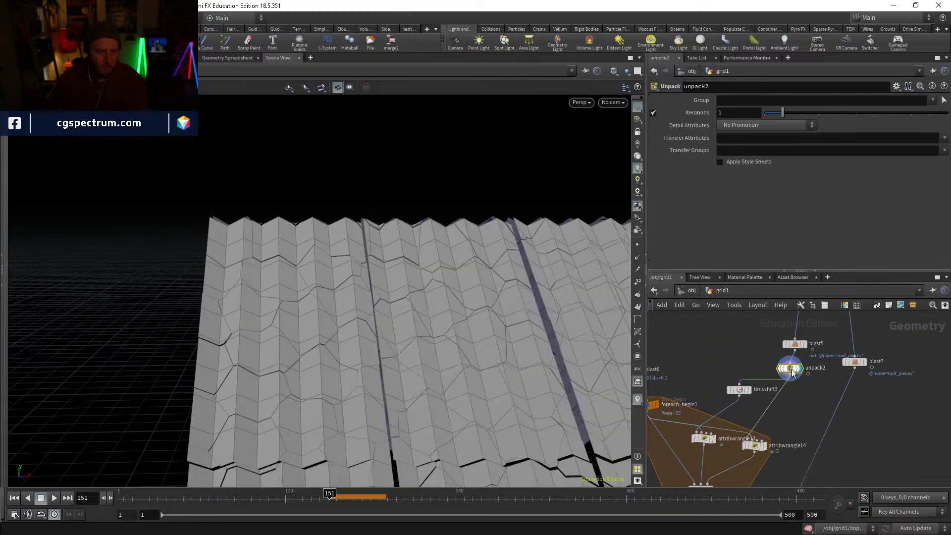
{"action": "left_click", "coordinate": [751, 391]}
{"action": "left_click", "coordinate": [743, 392]}
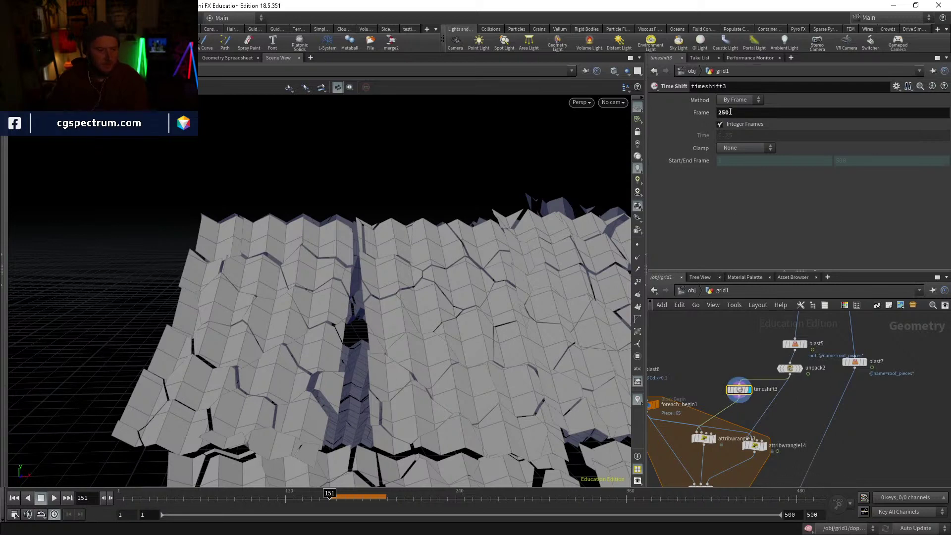
Step: Check the start frame of dopnet1 and set the Frame of timeshift3 to 150
{"action": "middle_click_drag", "start_coordinate": [805, 411], "coordinate": [738, 530]}
{"action": "middle_click_drag", "start_coordinate": [779, 320], "coordinate": [750, 477]}
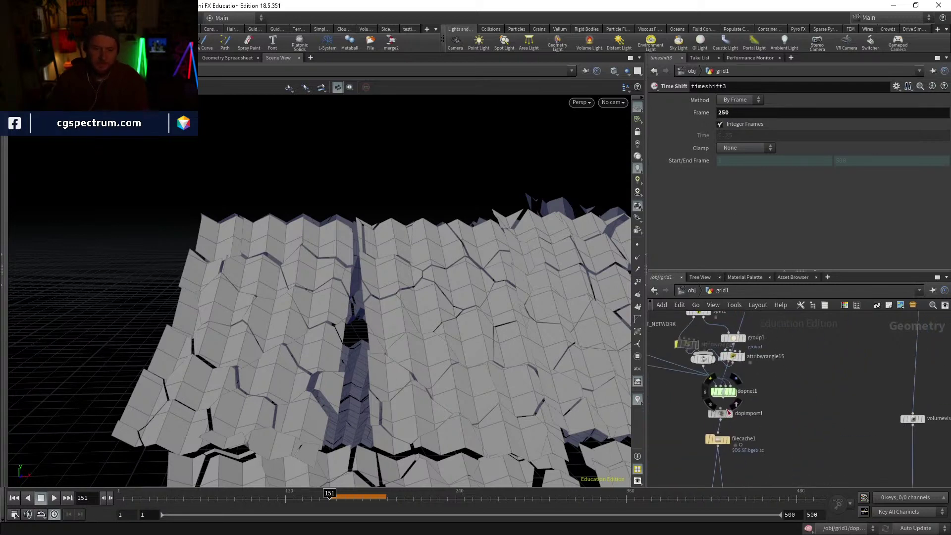
{"action": "left_click", "coordinate": [723, 393]}
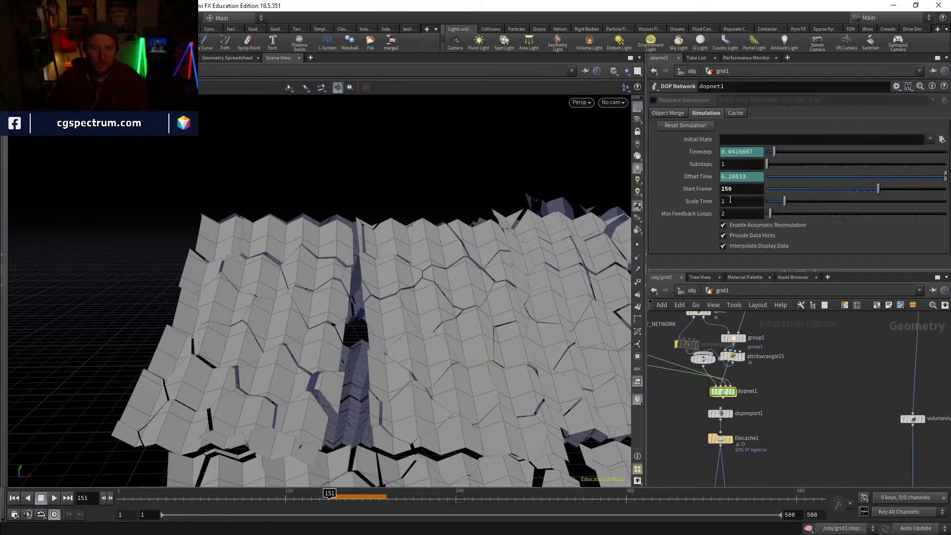
{"action": "scroll", "coordinate": [759, 392], "scroll_direction": "up", "scroll_amount": 1}
{"action": "middle_click_drag", "start_coordinate": [694, 478], "coordinate": [743, 228]}
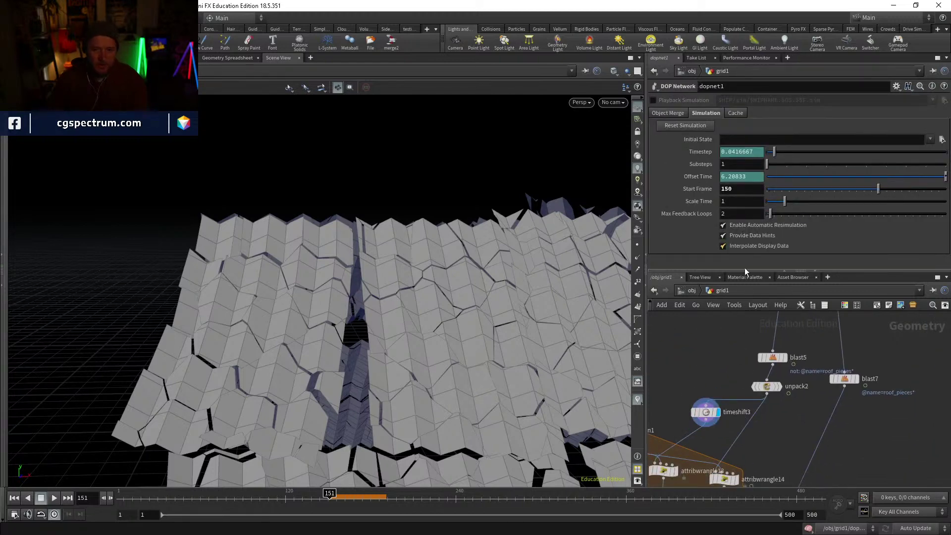
{"action": "left_click", "coordinate": [704, 414]}
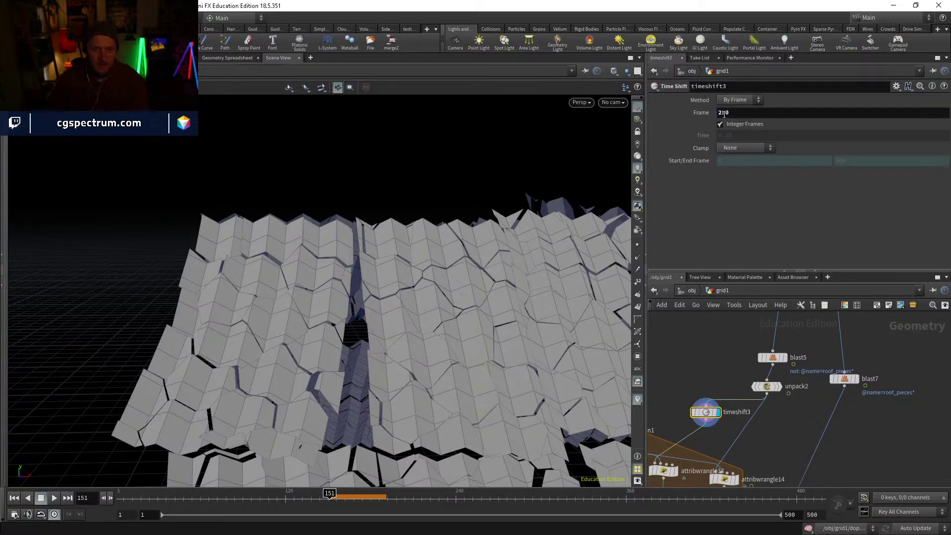
{"action": "key", "text": "Return"}
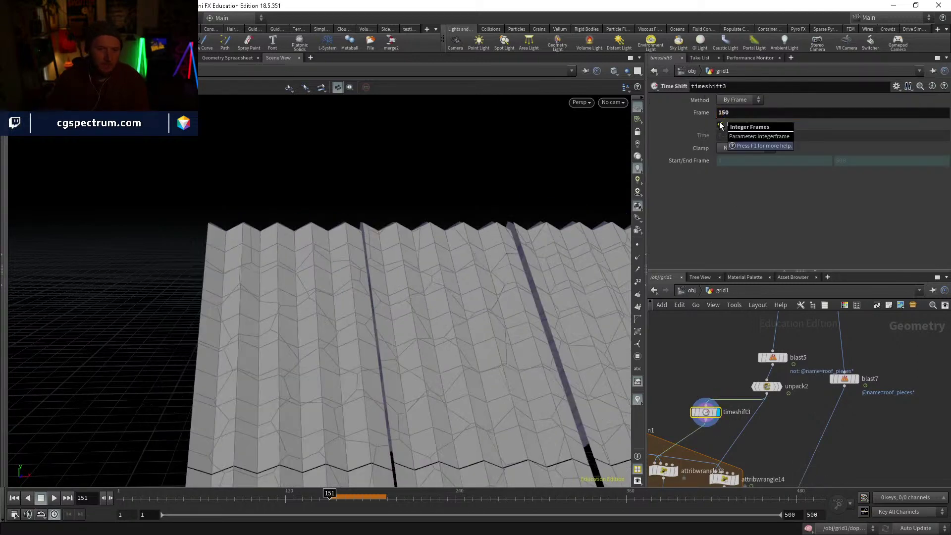
Step: Display foreach_end1, go to frame 272 and examine the deformed roof panels of the whole shed
{"action": "scroll", "coordinate": [724, 349], "scroll_direction": "down", "scroll_amount": 1}
{"action": "middle_click", "coordinate": [760, 380]}
{"action": "middle_click_drag", "start_coordinate": [784, 463], "coordinate": [828, 347]}
{"action": "scroll", "coordinate": [726, 411], "scroll_direction": "up", "scroll_amount": 3}
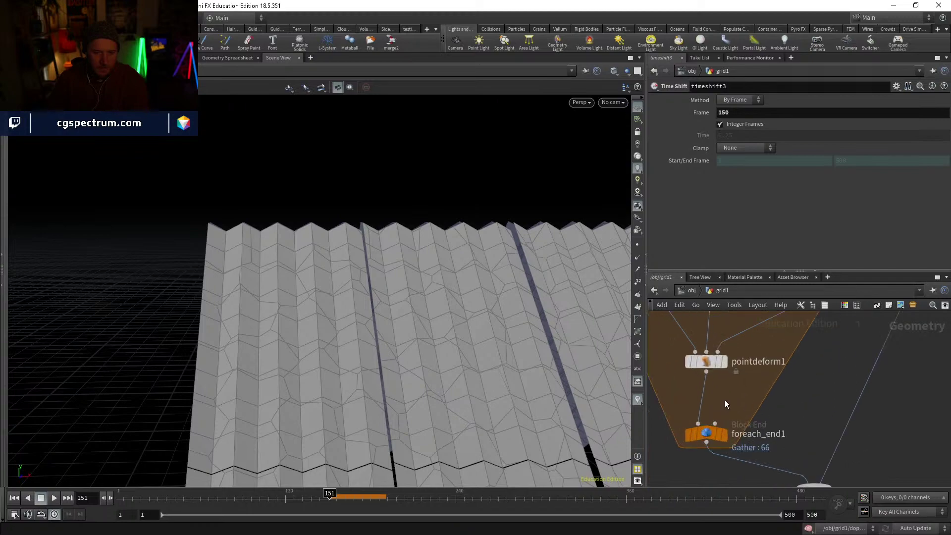
{"action": "right_click_drag", "start_coordinate": [429, 302], "coordinate": [392, 401]}
{"action": "left_click_drag", "start_coordinate": [436, 312], "coordinate": [386, 407]}
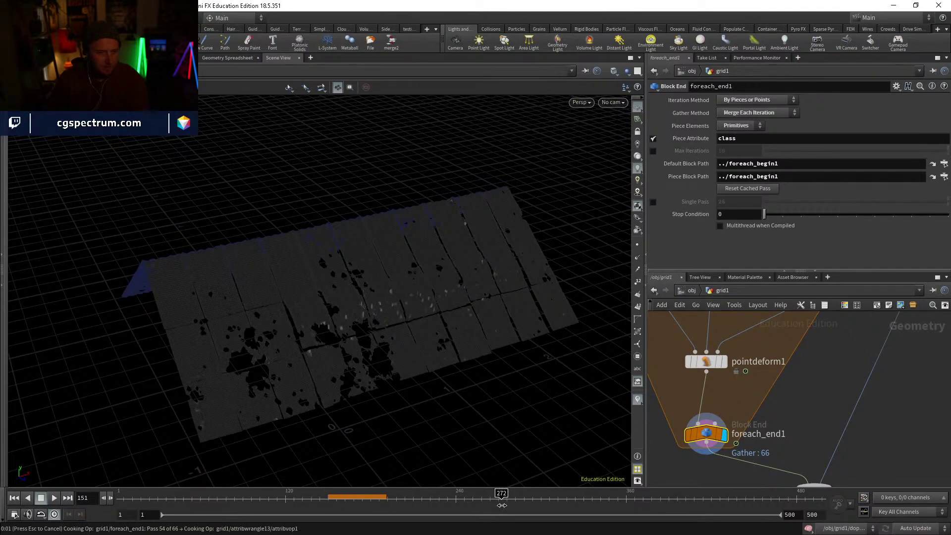
{"action": "left_click", "coordinate": [502, 505]}
{"action": "left_click_drag", "start_coordinate": [365, 322], "coordinate": [376, 297]}
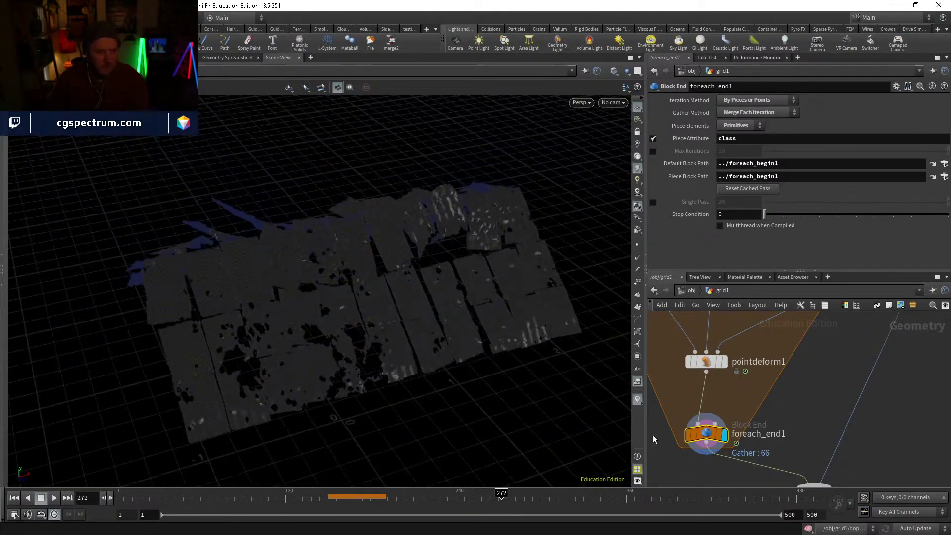
Step: Display merge18, facet1 and color2 in turn to examine the deformed roof combined with the rest of the shed
{"action": "middle_click_drag", "start_coordinate": [781, 440], "coordinate": [746, 391]}
{"action": "left_click", "coordinate": [781, 452]}
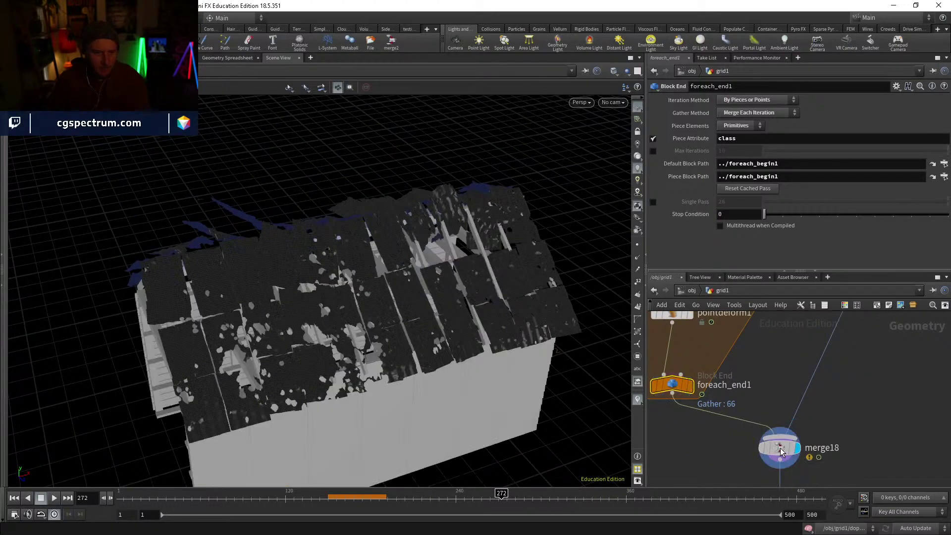
{"action": "left_click", "coordinate": [781, 452]}
{"action": "left_click_drag", "start_coordinate": [386, 349], "coordinate": [446, 317]}
{"action": "middle_click_drag", "start_coordinate": [860, 466], "coordinate": [830, 358]}
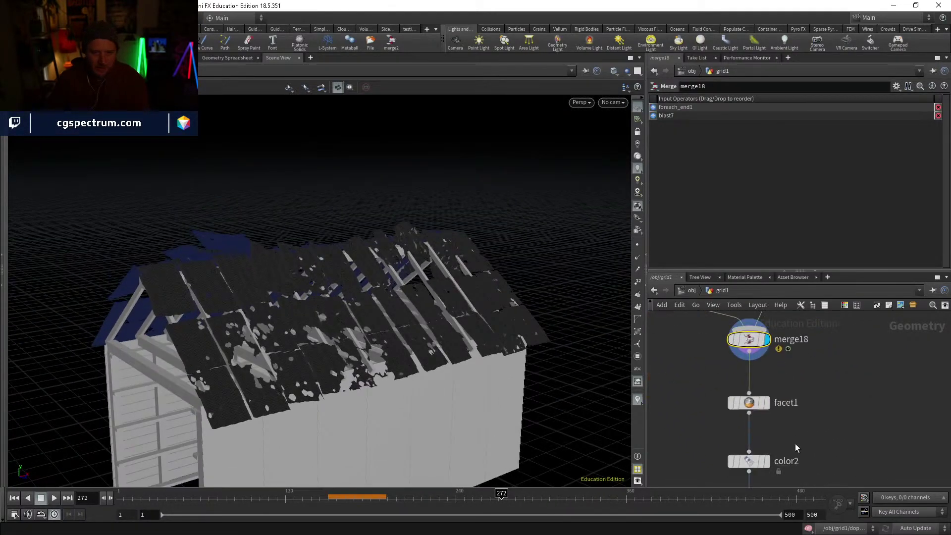
{"action": "left_click", "coordinate": [769, 406]}
{"action": "left_click", "coordinate": [767, 463]}
{"action": "middle_click_drag", "start_coordinate": [785, 483], "coordinate": [784, 394]}
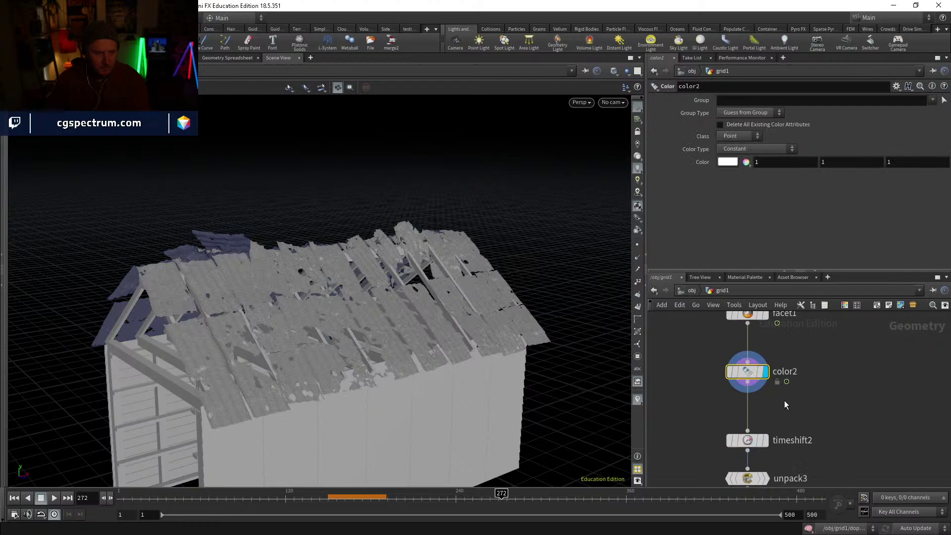
Step: Display timeshift2, scrub through the roof destruction and review the shed flipbook
{"action": "left_click", "coordinate": [766, 446]}
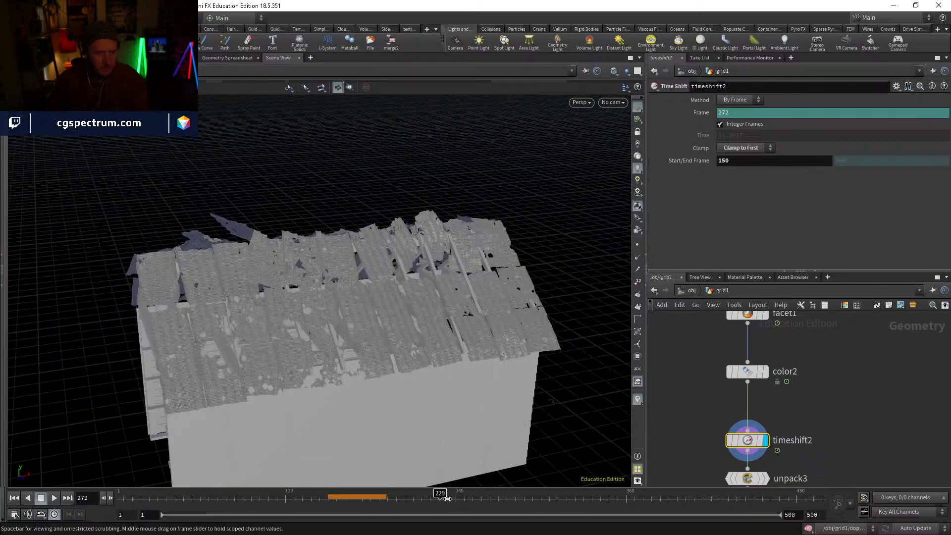
{"action": "left_click", "coordinate": [481, 500]}
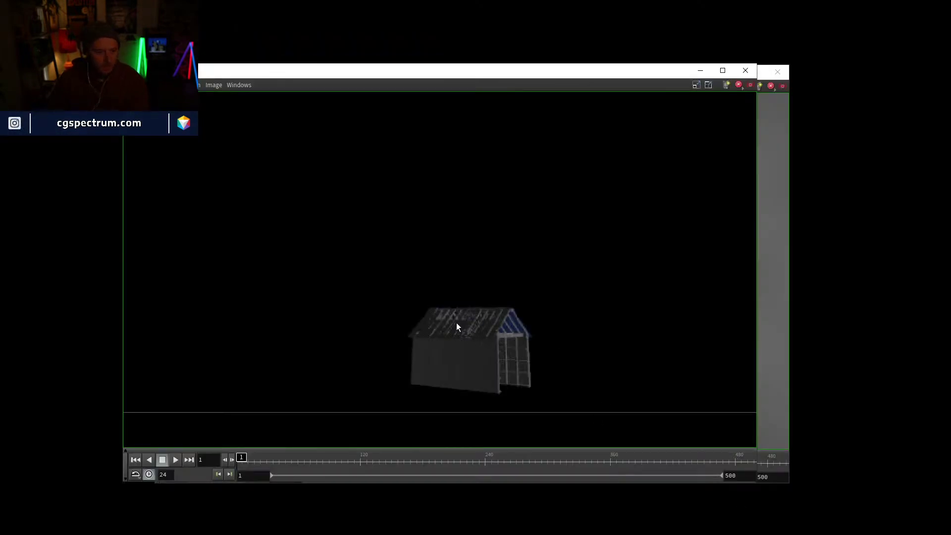
{"action": "mouse_move", "coordinate": [270, 476]}
{"action": "left_mouse_down"}
{"action": "mouse_move", "coordinate": [686, 478]}
{"action": "mouse_move", "coordinate": [620, 477]}
{"action": "mouse_move", "coordinate": [373, 440]}
{"action": "mouse_move", "coordinate": [590, 389]}
{"action": "mouse_move", "coordinate": [718, 388]}
{"action": "mouse_move", "coordinate": [230, 418]}
{"action": "left_mouse_up"}
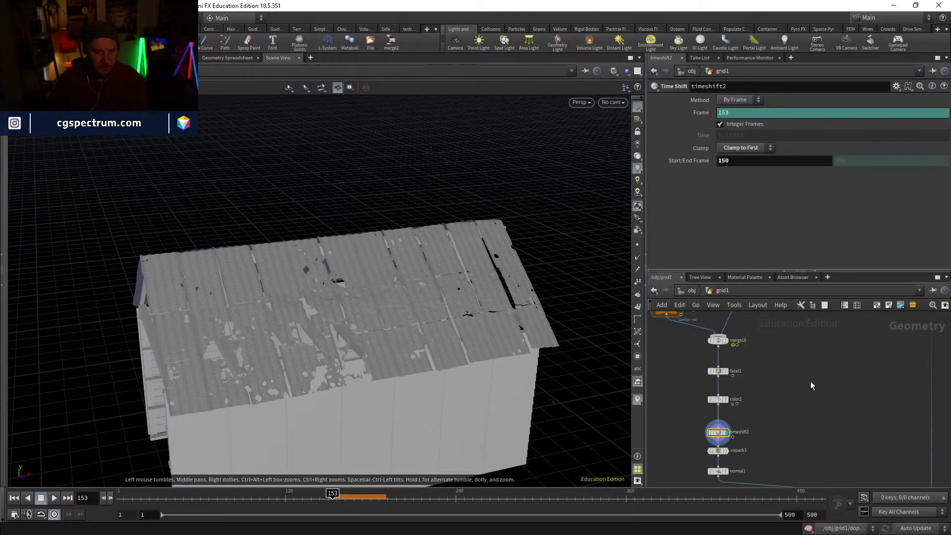
Step: Display filecache1 and examine the cached shed roof with wireframe shading toggled
{"action": "middle_click_drag", "start_coordinate": [810, 382], "coordinate": [782, 465]}
{"action": "scroll", "coordinate": [781, 465], "scroll_direction": "up", "scroll_amount": 1}
{"action": "middle_click_drag", "start_coordinate": [788, 347], "coordinate": [779, 455]}
{"action": "middle_click_drag", "start_coordinate": [744, 315], "coordinate": [733, 377]}
{"action": "scroll", "coordinate": [728, 380], "scroll_direction": "up", "scroll_amount": 2}
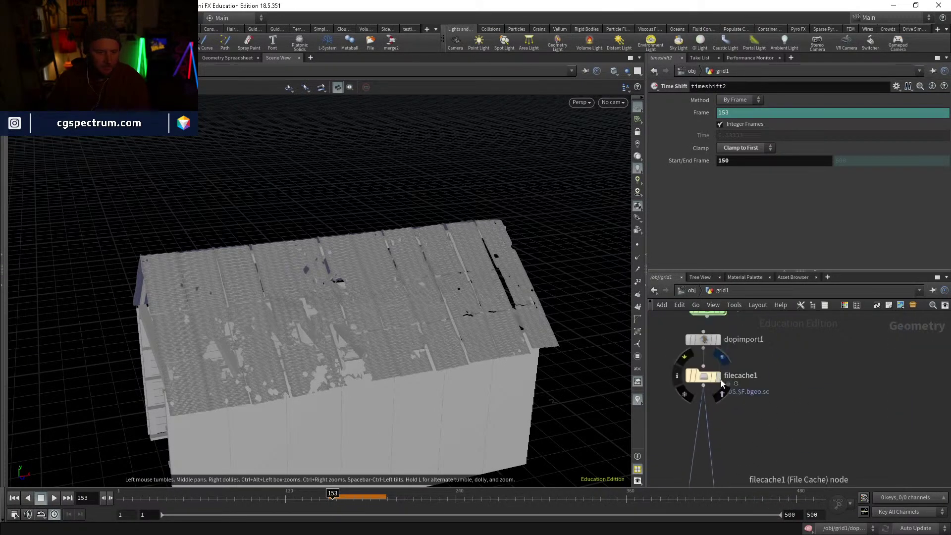
{"action": "left_click", "coordinate": [720, 378]}
{"action": "key", "text": "shift+w"}
{"action": "mouse_move", "coordinate": [307, 336]}
{"action": "left_mouse_down"}
{"action": "mouse_move", "coordinate": [304, 393]}
{"action": "mouse_move", "coordinate": [315, 328]}
{"action": "mouse_move", "coordinate": [446, 304]}
{"action": "mouse_move", "coordinate": [289, 365]}
{"action": "mouse_move", "coordinate": [287, 378]}
{"action": "mouse_move", "coordinate": [310, 354]}
{"action": "left_mouse_up"}
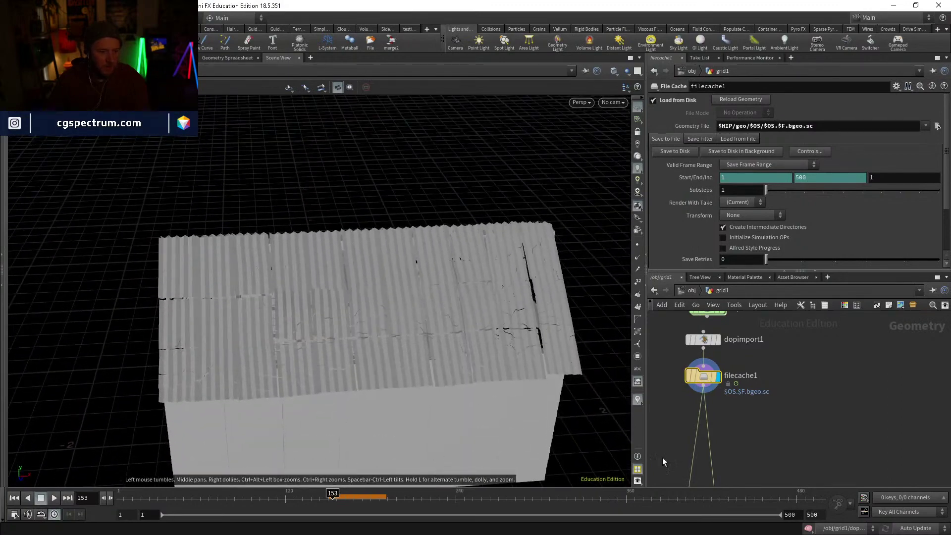
Step: Add a Debris Source node in the empty network area below filecache1
{"action": "middle_click_drag", "start_coordinate": [731, 425], "coordinate": [692, 385]}
{"action": "scroll", "coordinate": [692, 384], "scroll_direction": "down", "scroll_amount": 3}
{"action": "middle_click_drag", "start_coordinate": [754, 438], "coordinate": [751, 410]}
{"action": "scroll", "coordinate": [751, 409], "scroll_direction": "down", "scroll_amount": 1}
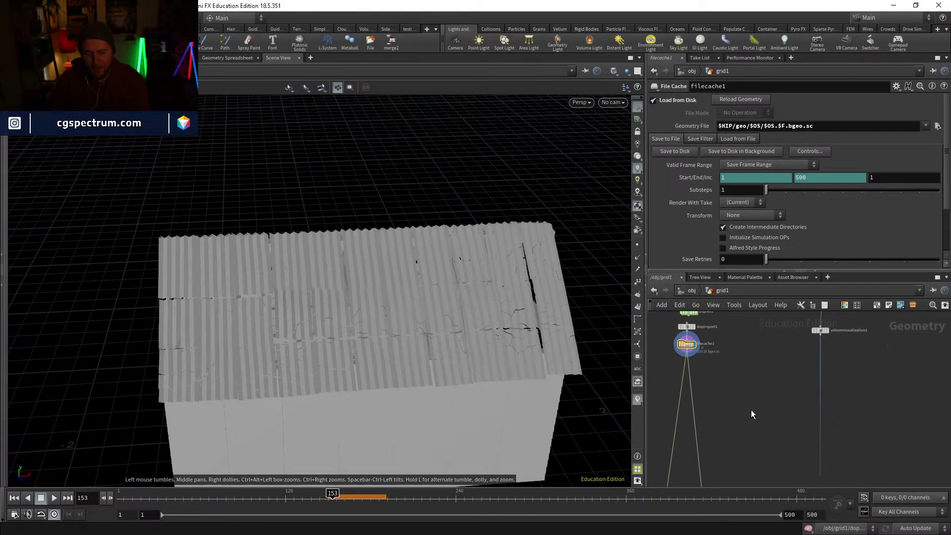
{"action": "key", "text": "Tab"}
{"action": "type", "text": "debr"}
{"action": "key", "text": "Return"}
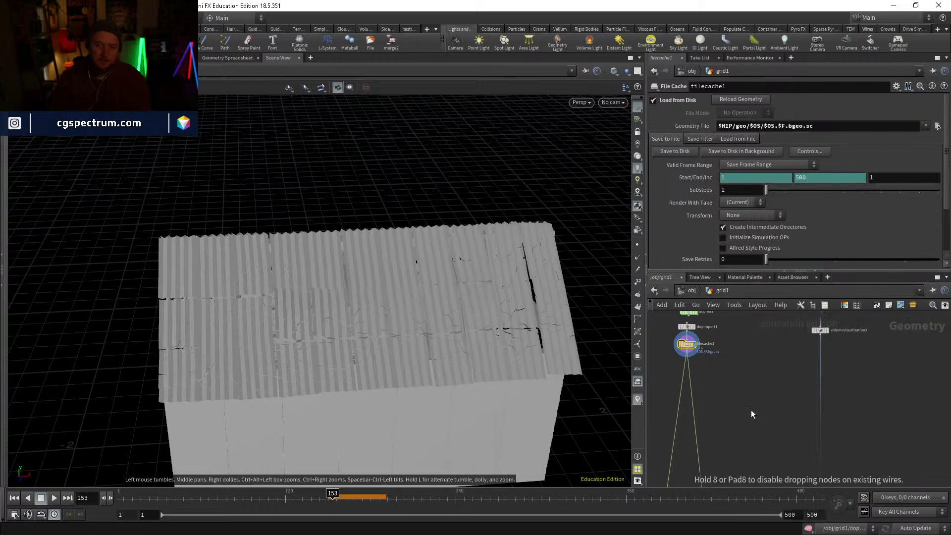
{"action": "left_click", "coordinate": [752, 409]}
{"action": "left_click", "coordinate": [743, 404]}
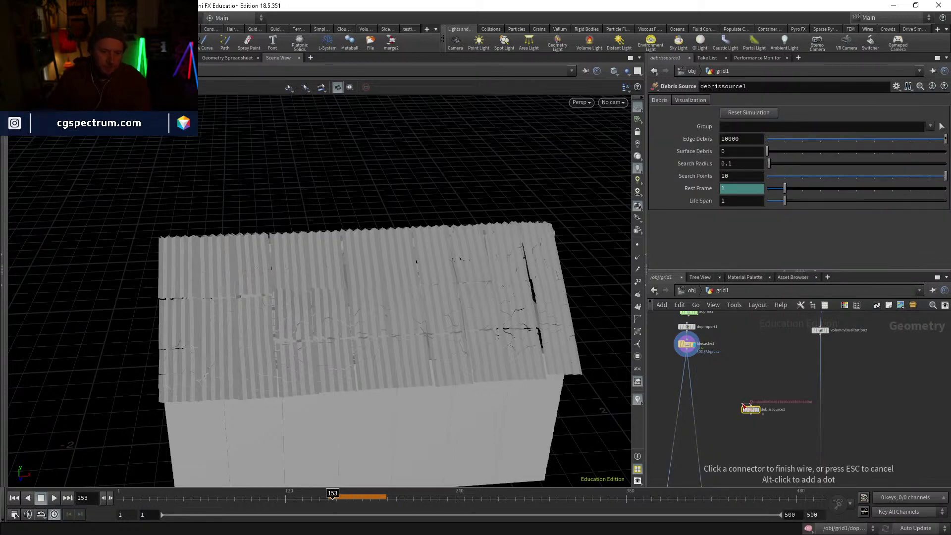
{"action": "left_click", "coordinate": [660, 346]}
Step: Add an Unpack node above debrissource1, feed it from filecache1 and display it
{"action": "key", "text": "Tab"}
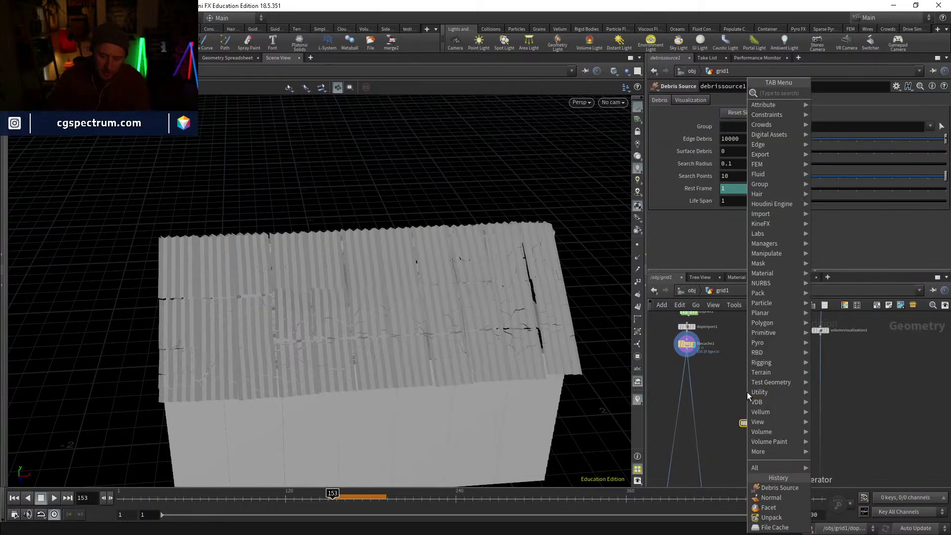
{"action": "type", "text": "unp"}
{"action": "key", "text": "Return"}
{"action": "left_click", "coordinate": [747, 391]}
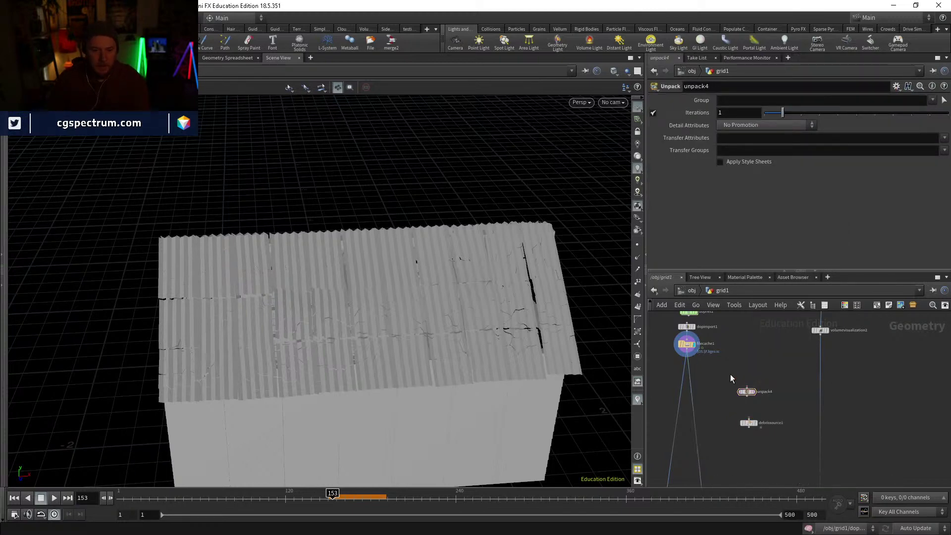
{"action": "left_click", "coordinate": [747, 388]}
{"action": "scroll", "coordinate": [749, 392], "scroll_direction": "up", "scroll_amount": 3}
{"action": "left_click", "coordinate": [756, 392]}
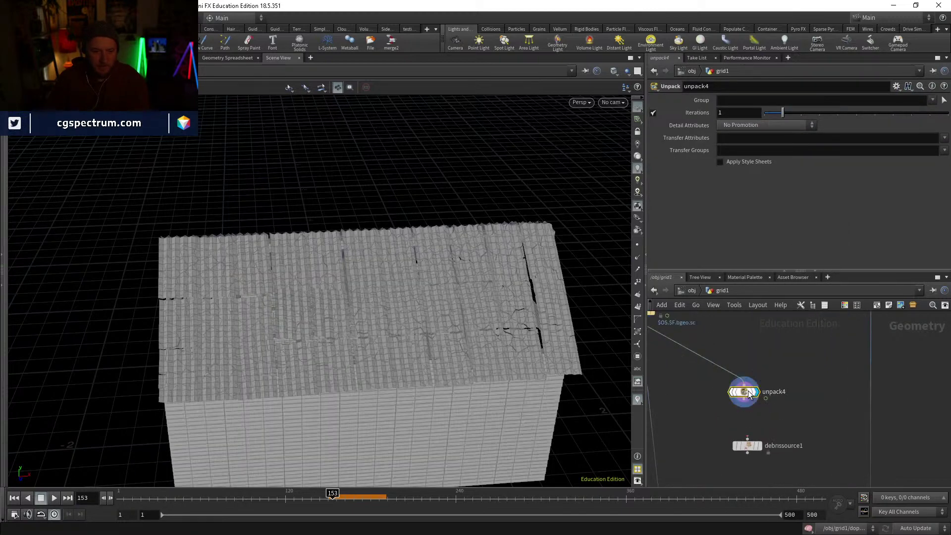
Step: Inspect the attributes on unpack4 and set its Transfer Attributes to v
{"action": "middle_click", "coordinate": [749, 394]}
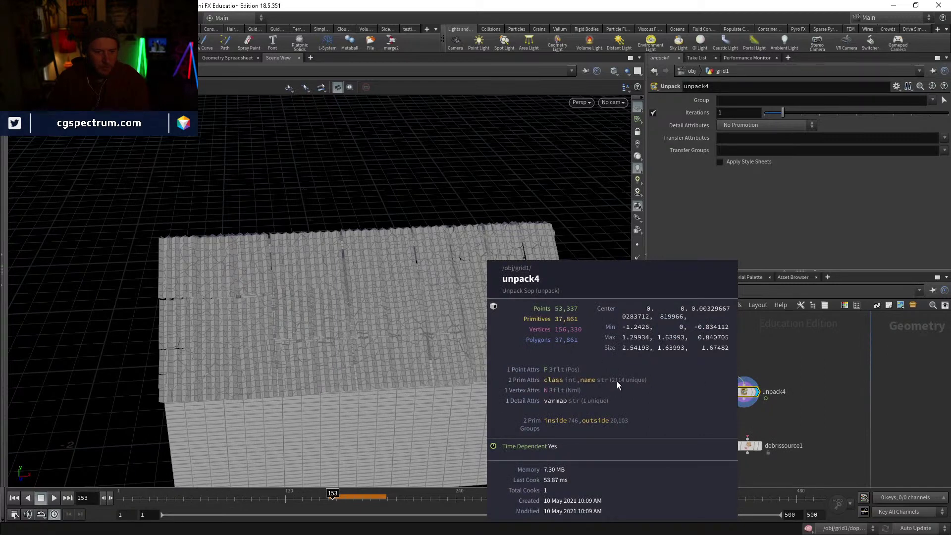
{"action": "left_click", "coordinate": [944, 138]}
{"action": "left_click", "coordinate": [898, 465]}
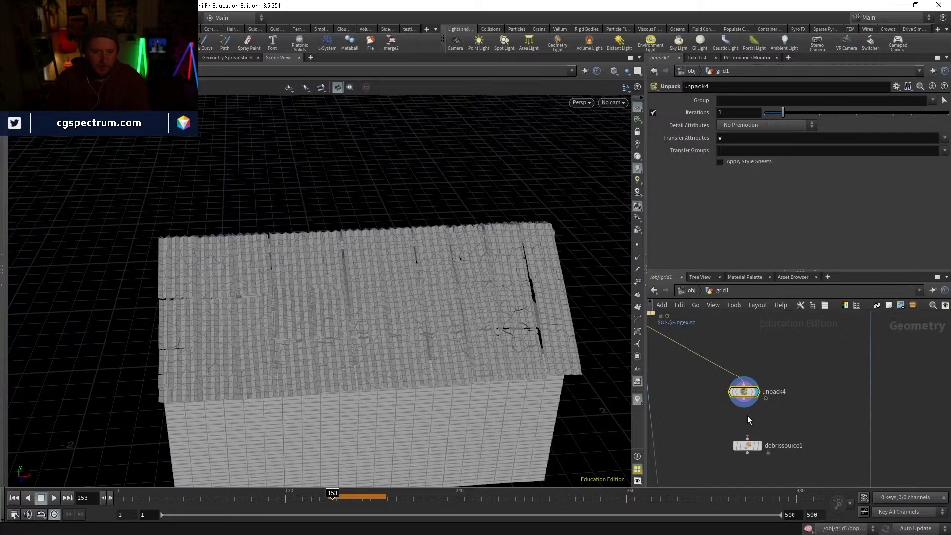
Step: Relabel the Marker 4 visualizer as "distance"
{"action": "left_click", "coordinate": [638, 401]}
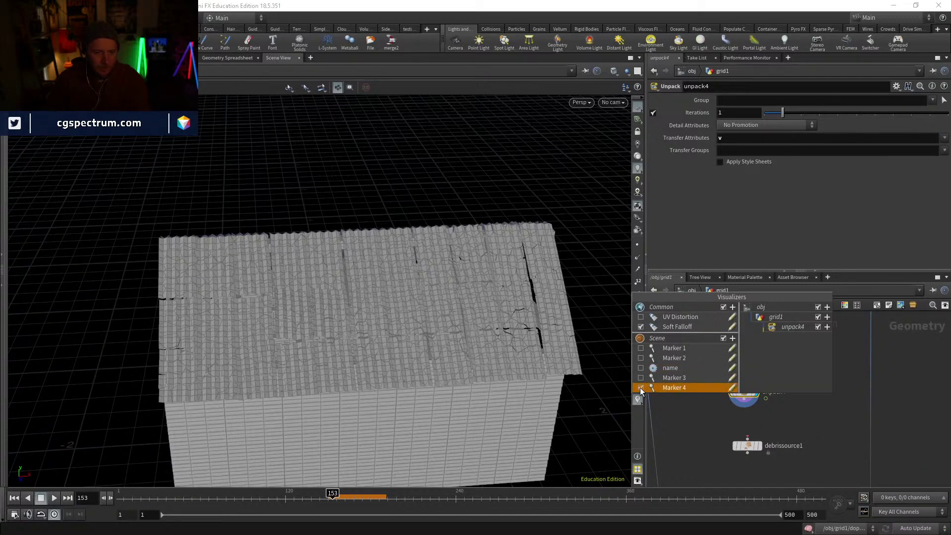
{"action": "left_click", "coordinate": [732, 388]}
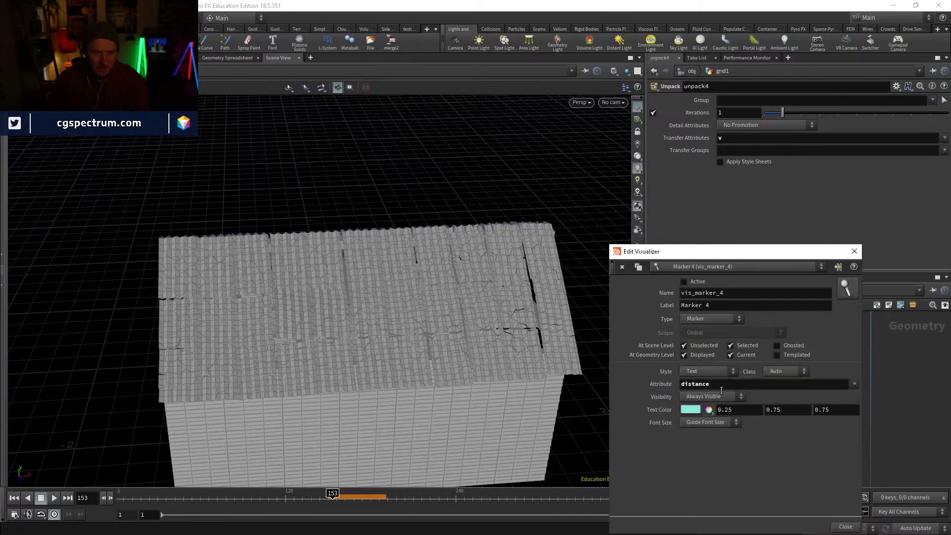
{"action": "left_click", "coordinate": [855, 252]}
{"action": "left_click", "coordinate": [638, 399]}
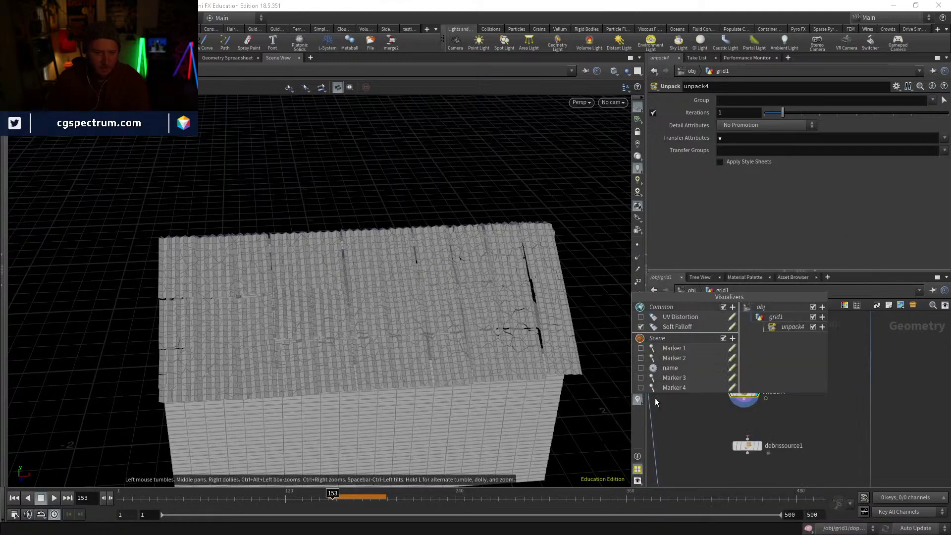
{"action": "left_click", "coordinate": [733, 388]}
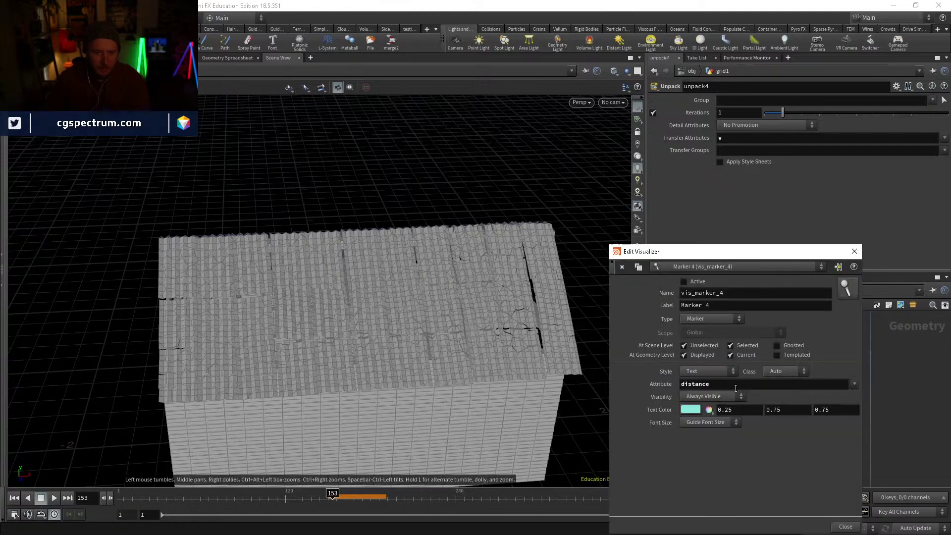
{"action": "left_click", "coordinate": [733, 307]}
{"action": "type", "text": "distance"}
{"action": "key", "text": "Return"}
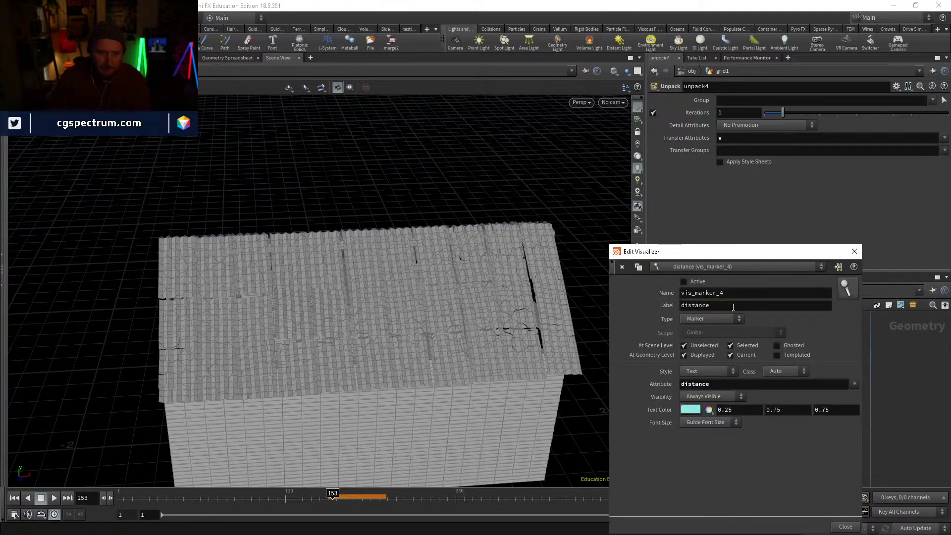
{"action": "left_click", "coordinate": [855, 252]}
Step: Relabel the Marker 3 visualizer as "name" and switch it off
{"action": "left_click", "coordinate": [638, 399]}
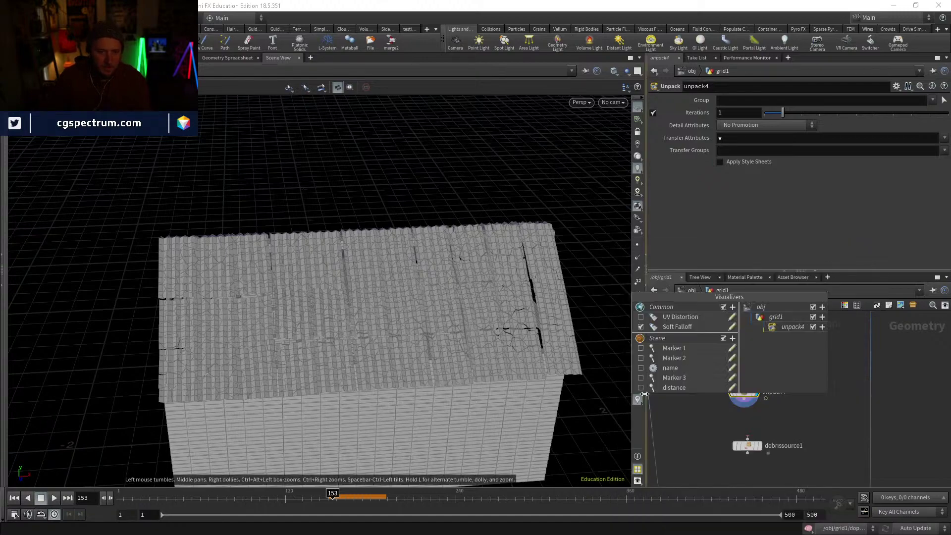
{"action": "left_click", "coordinate": [642, 379]}
{"action": "left_click", "coordinate": [732, 378]}
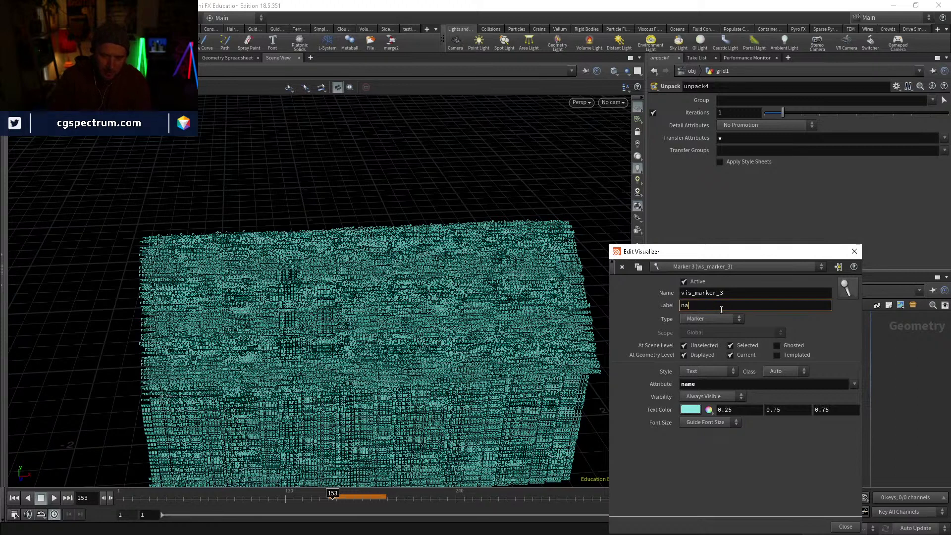
{"action": "left_click", "coordinate": [855, 252]}
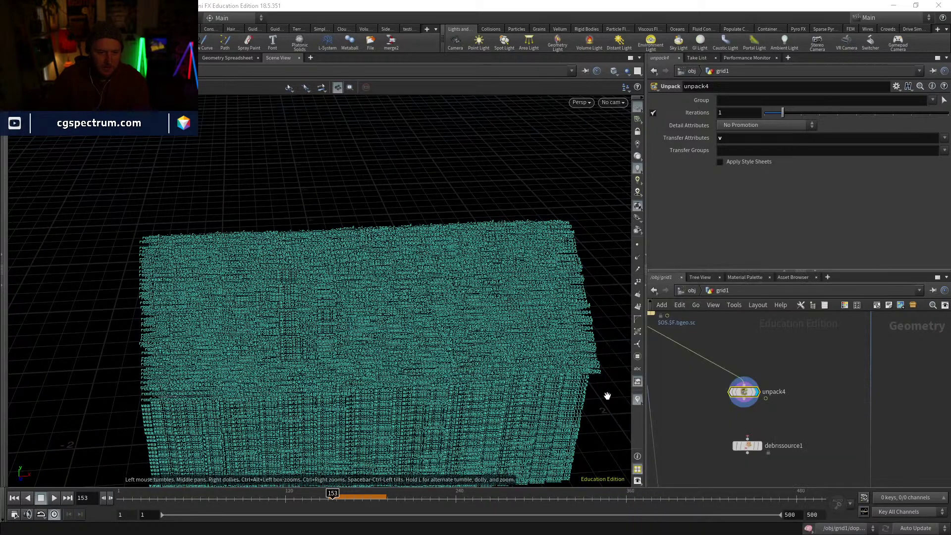
{"action": "left_click", "coordinate": [638, 399]}
{"action": "left_click", "coordinate": [641, 379]}
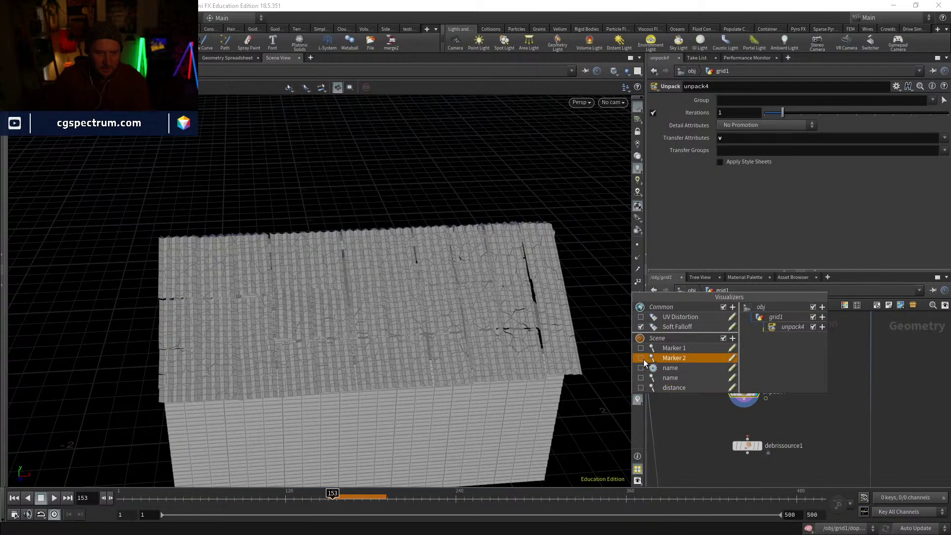
Step: Relabel the Marker 2 visualizer as "curveu"
{"action": "left_click", "coordinate": [732, 358]}
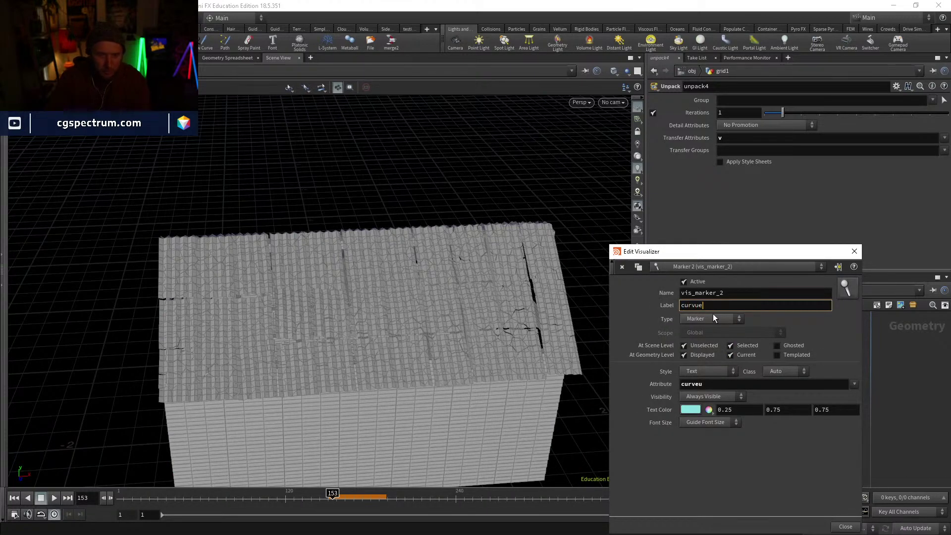
{"action": "type", "text": "curveu"}
{"action": "key", "text": "Return"}
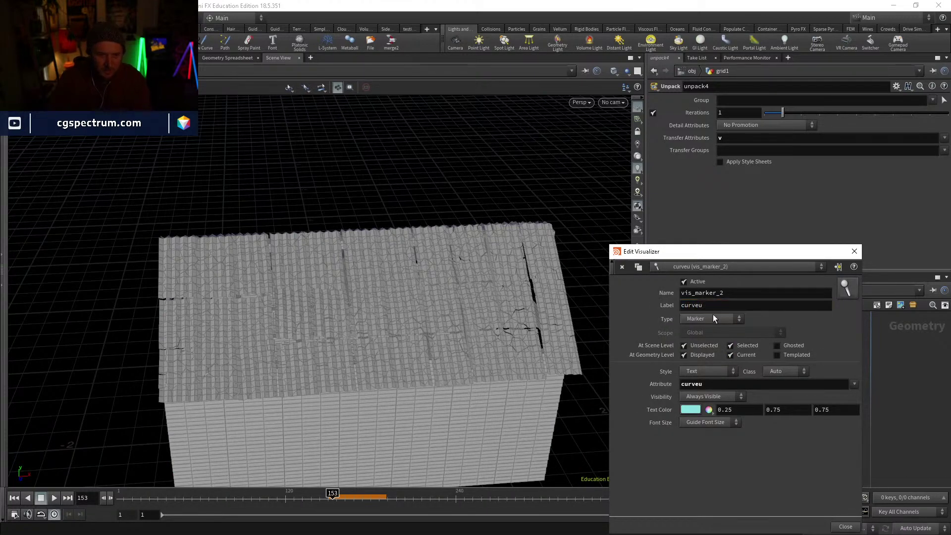
{"action": "left_click", "coordinate": [854, 252]}
Step: Switch on the Marker 1 visualizer and relabel it as "v"
{"action": "right_click", "coordinate": [638, 399]}
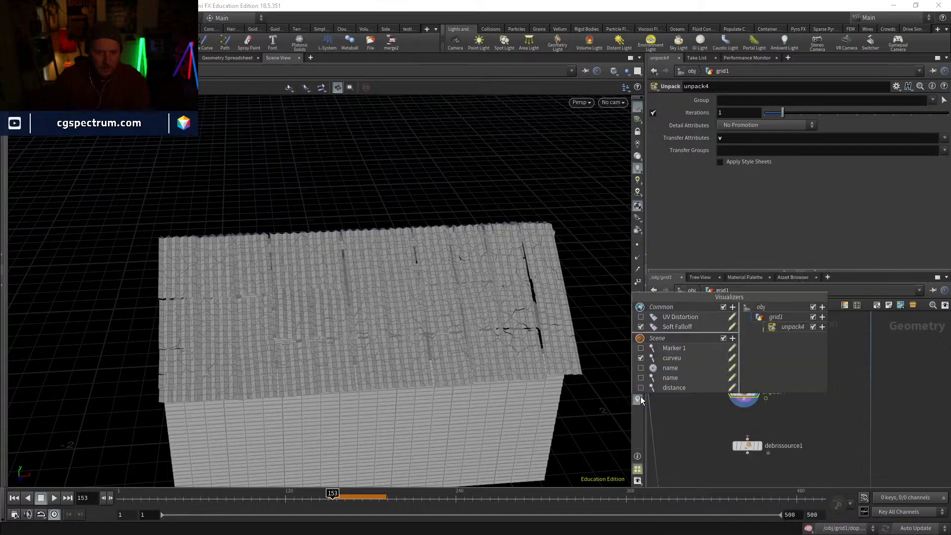
{"action": "left_click", "coordinate": [641, 348]}
{"action": "left_click", "coordinate": [732, 348]}
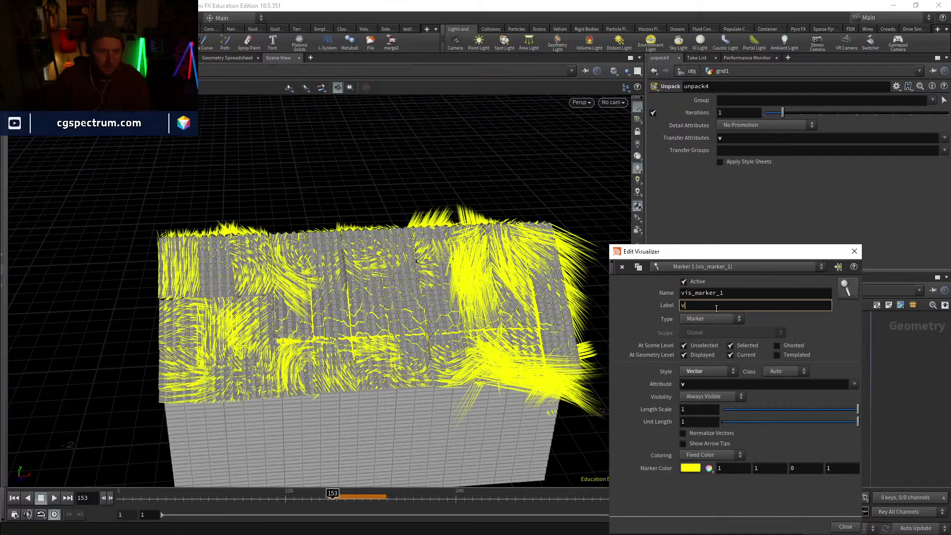
{"action": "key", "text": "Return"}
{"action": "left_click", "coordinate": [855, 252]}
Step: Inspect the velocity vectors on the shed roof around frame 151, and turn off the visualizer display
{"action": "left_click_drag", "start_coordinate": [408, 335], "coordinate": [405, 315], "text": "alt"}
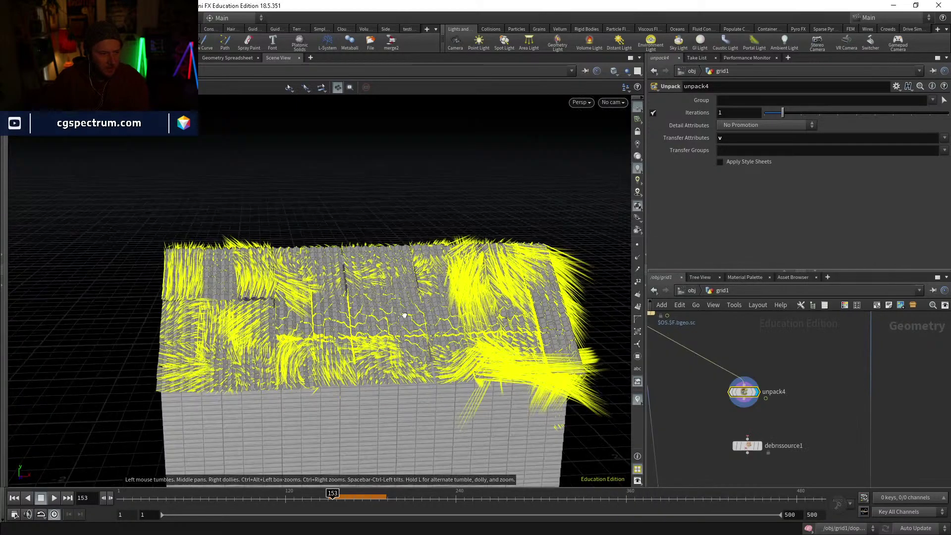
{"action": "left_click_drag", "start_coordinate": [332, 494], "coordinate": [331, 496]}
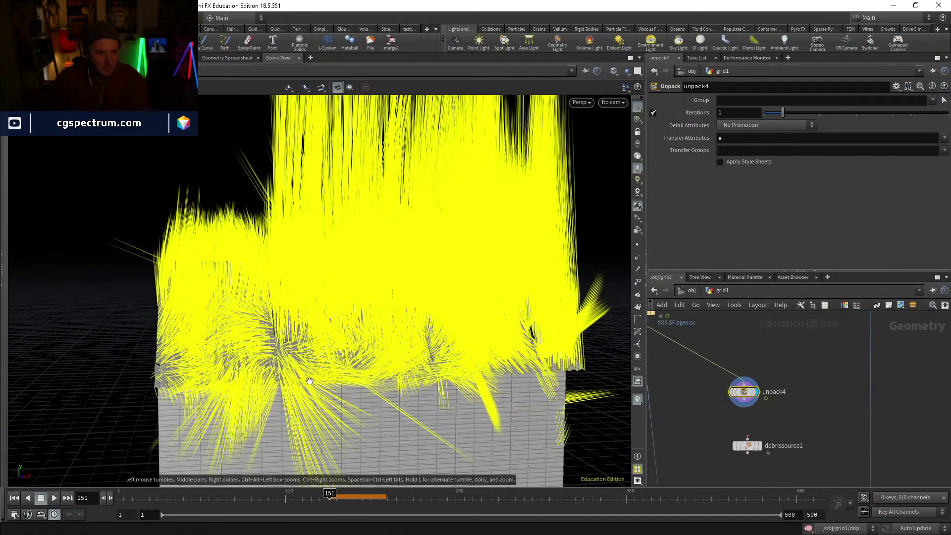
{"action": "left_click_drag", "start_coordinate": [309, 381], "coordinate": [783, 413], "text": "alt"}
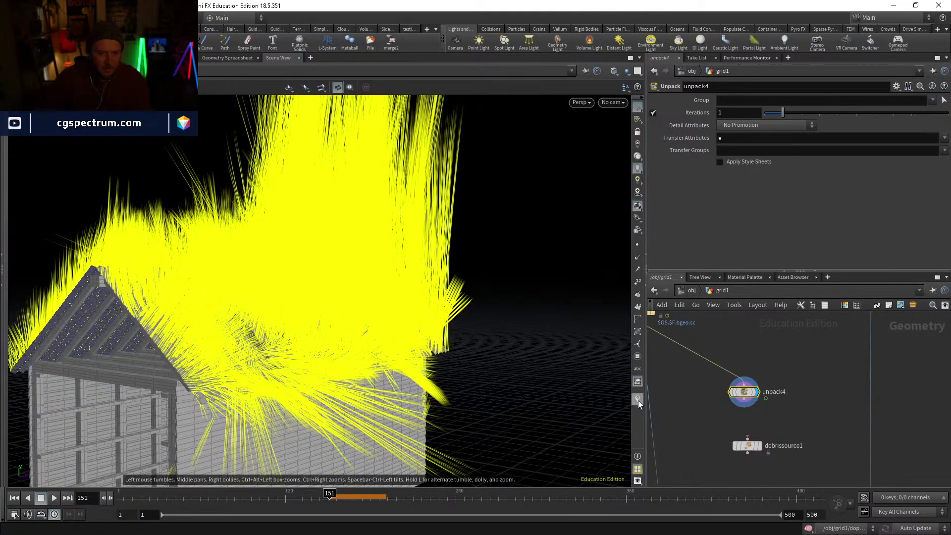
{"action": "left_click", "coordinate": [638, 400]}
Step: Step forward through the frames from 150 and examine from the gable end how the roof pieces separate
{"action": "left_click_drag", "start_coordinate": [327, 337], "coordinate": [365, 303], "text": "alt"}
{"action": "key", "text": "Left"}
{"action": "key", "text": "Left"}
{"action": "key", "text": "Right"}
{"action": "key", "text": "Right"}
{"action": "key", "text": "Right"}
{"action": "key", "text": "Right"}
{"action": "key", "text": "Right"}
{"action": "key", "text": "Right"}
{"action": "key", "text": "Right"}
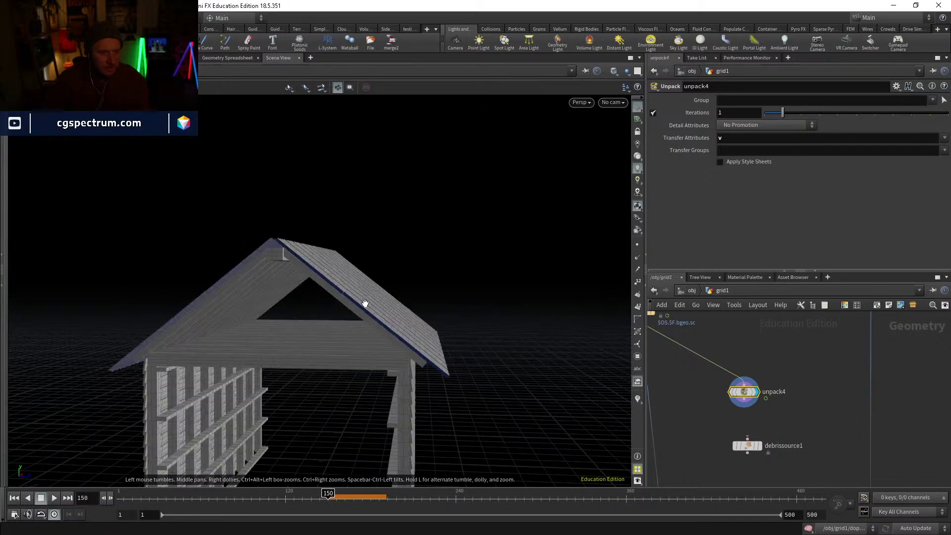
{"action": "key", "text": "Right"}
{"action": "key", "text": "Right"}
{"action": "key", "text": "Right"}
{"action": "key", "text": "Right"}
{"action": "key", "text": "Right"}
{"action": "key", "text": "Right"}
{"action": "key", "text": "Right"}
{"action": "key", "text": "Right"}
{"action": "key", "text": "Right"}
{"action": "key", "text": "Right"}
{"action": "key", "text": "Right"}
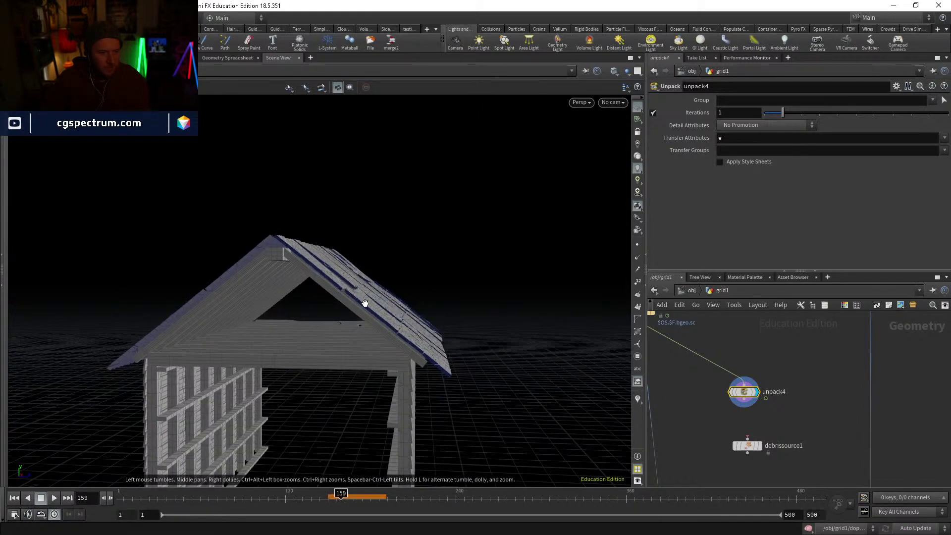
{"action": "key", "text": "Right"}
{"action": "key", "text": "Right"}
{"action": "key", "text": "Right"}
{"action": "key", "text": "Right"}
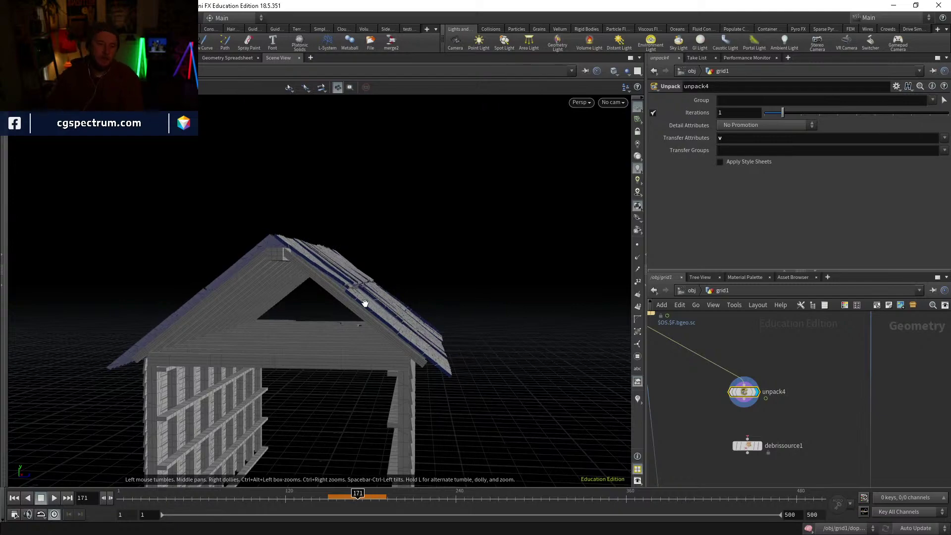
Step: Step back through the frames to 150 with a closer view of the roof edge, and look over the whole shed
{"action": "left_click_drag", "start_coordinate": [365, 303], "coordinate": [326, 315]}
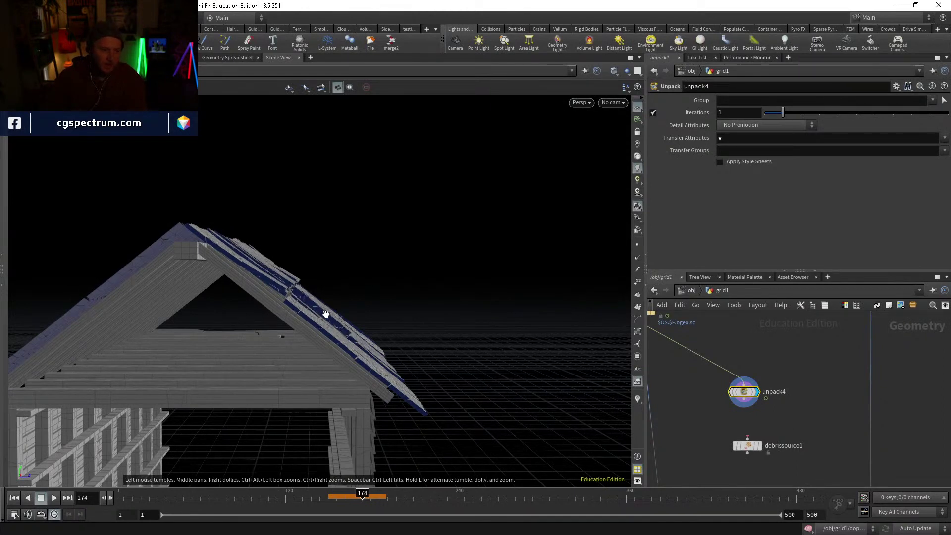
{"action": "key", "text": "Left"}
{"action": "key", "text": "Left"}
{"action": "key", "text": "Left"}
{"action": "key", "text": "Left"}
{"action": "key", "text": "Left"}
{"action": "key", "text": "Left"}
{"action": "key", "text": "Left"}
{"action": "key", "text": "Left"}
{"action": "key", "text": "Left"}
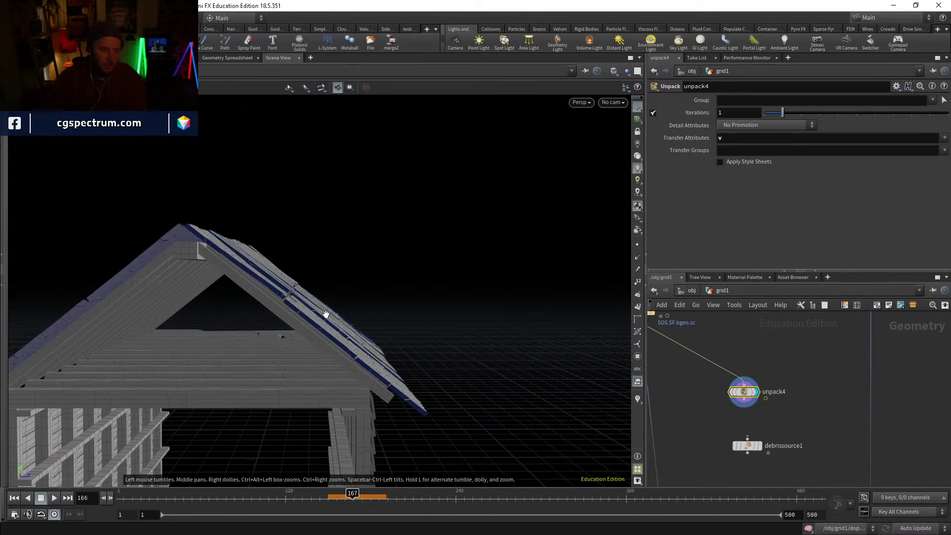
{"action": "key", "text": "Left"}
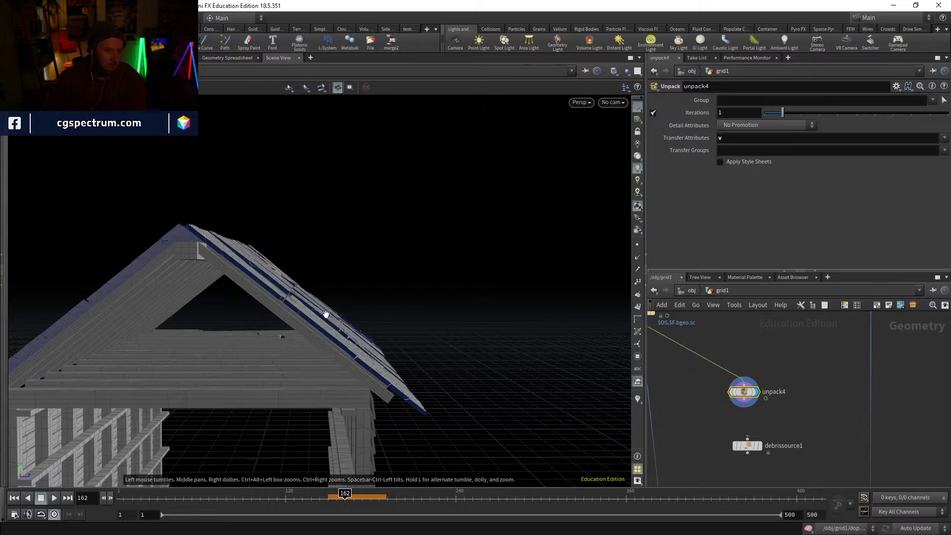
{"action": "key", "text": "Left"}
{"action": "key", "text": "Left"}
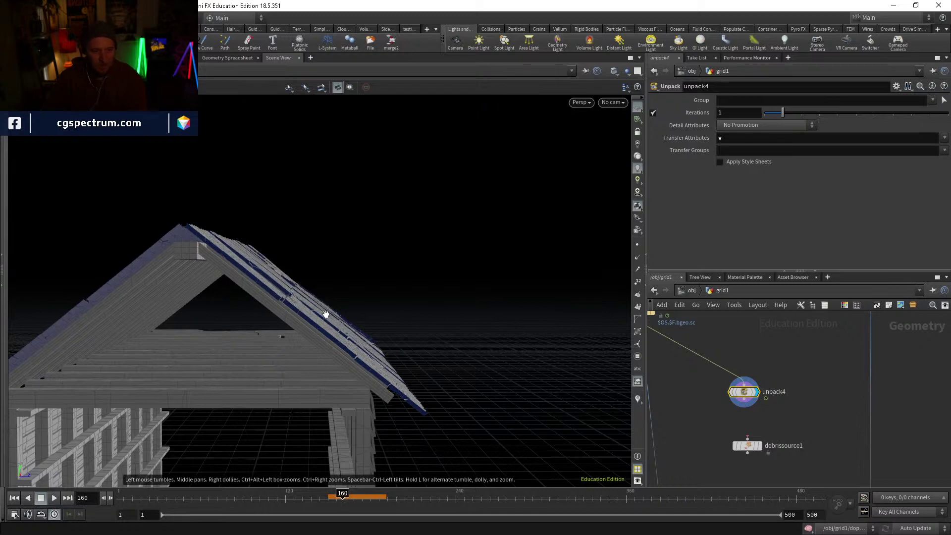
{"action": "mouse_move", "coordinate": [326, 496]}
{"action": "left_mouse_down"}
{"action": "mouse_move", "coordinate": [388, 499]}
{"action": "mouse_move", "coordinate": [328, 502]}
{"action": "left_mouse_up"}
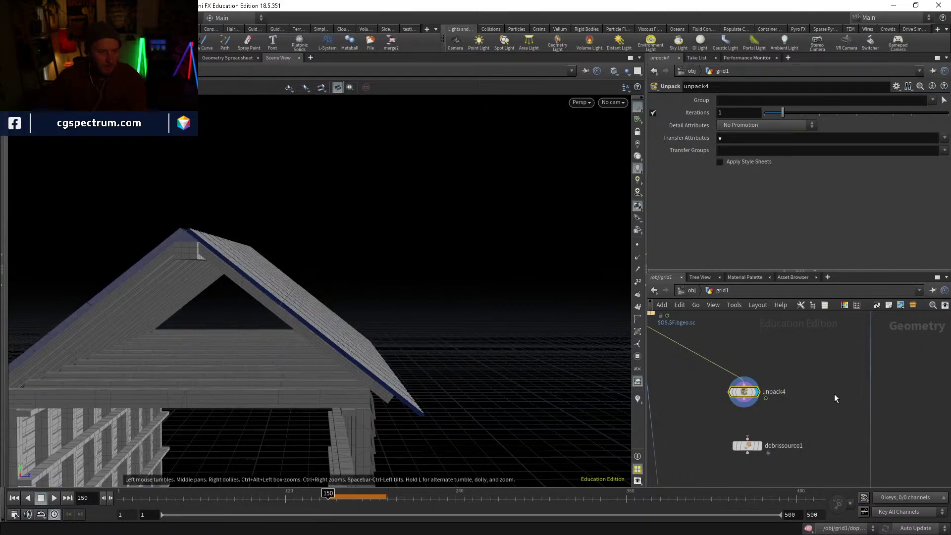
{"action": "left_click_drag", "start_coordinate": [442, 273], "coordinate": [347, 369]}
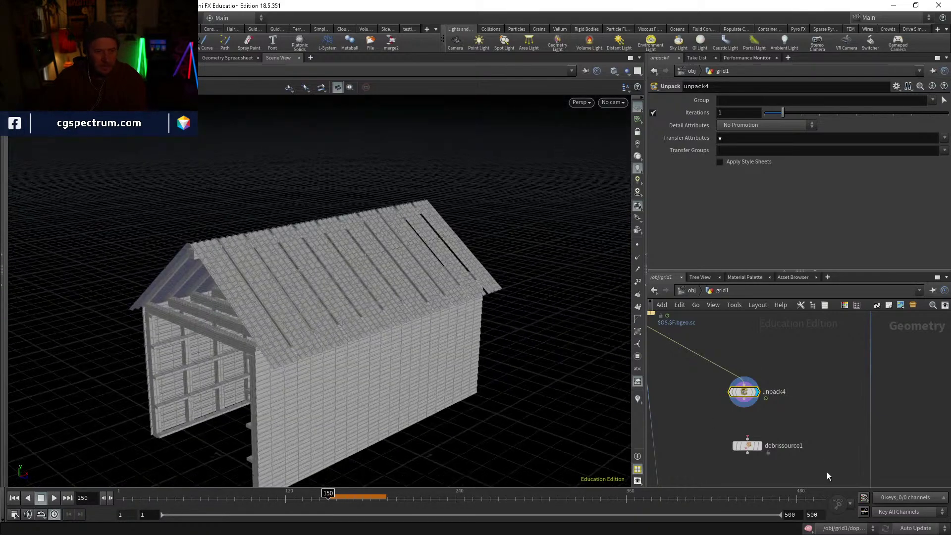
Step: Feed unpack4 into debrissource1 and display debrissource1
{"action": "left_click", "coordinate": [748, 438]}
{"action": "left_click", "coordinate": [751, 399]}
{"action": "left_click", "coordinate": [749, 446]}
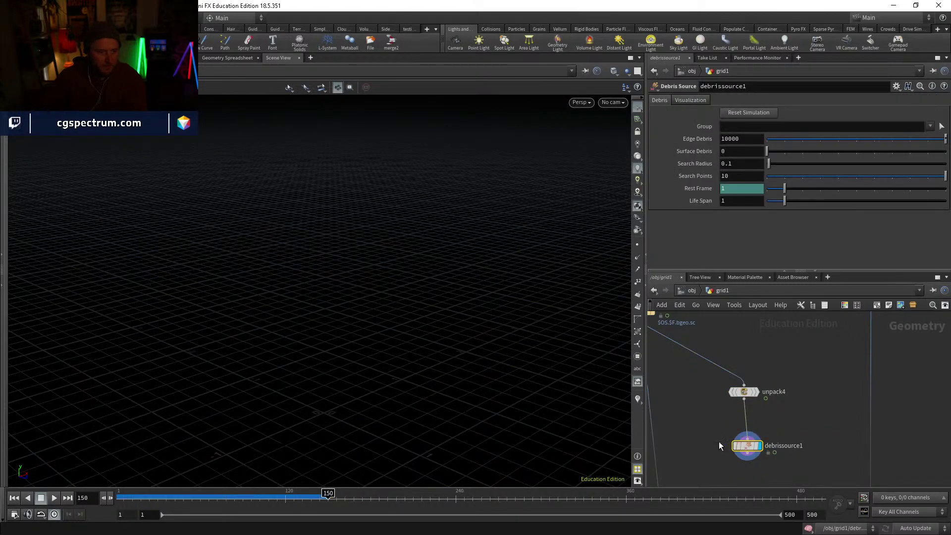
Step: Set debrissource1's Rest Frame to 150, preview the emitted points over the timeline and return to frame 150
{"action": "left_click", "coordinate": [732, 189]}
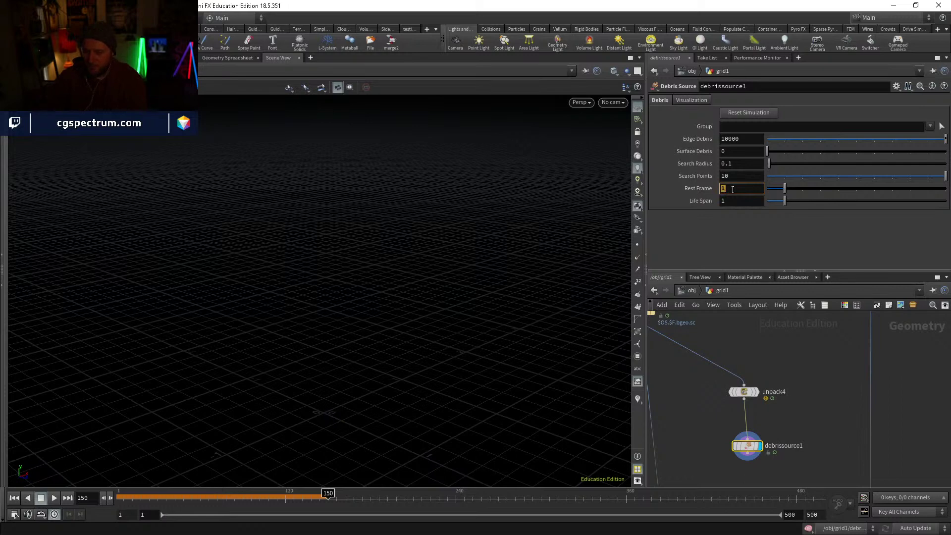
{"action": "type", "text": "150"}
{"action": "key", "text": "Return"}
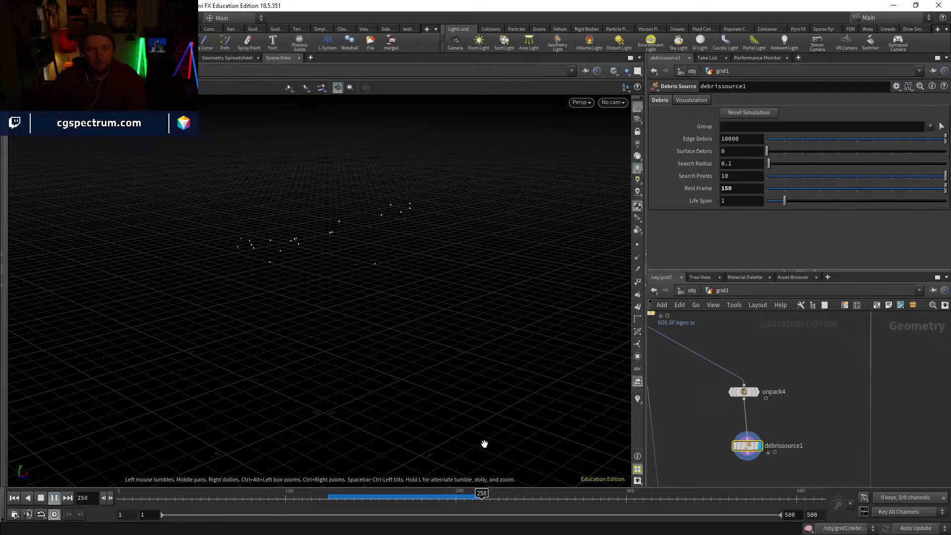
{"action": "left_click_drag", "start_coordinate": [366, 498], "coordinate": [456, 503]}
{"action": "left_click", "coordinate": [328, 499]}
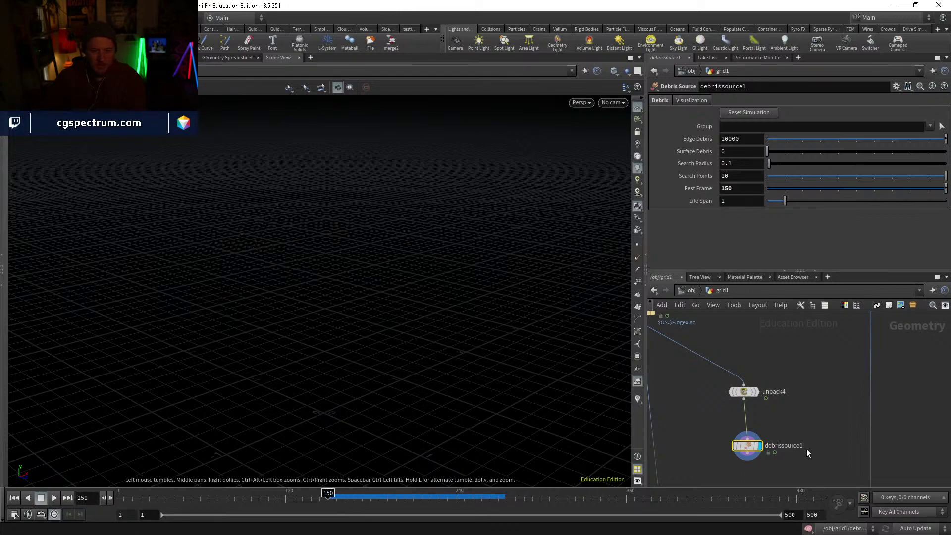
Step: Add a POP Network below debrissource1, connect debrissource1 to its first input and check the nodes inside
{"action": "middle_click_drag", "start_coordinate": [772, 502], "coordinate": [774, 427]}
{"action": "key", "text": "Tab"}
{"action": "type", "text": "pop"}
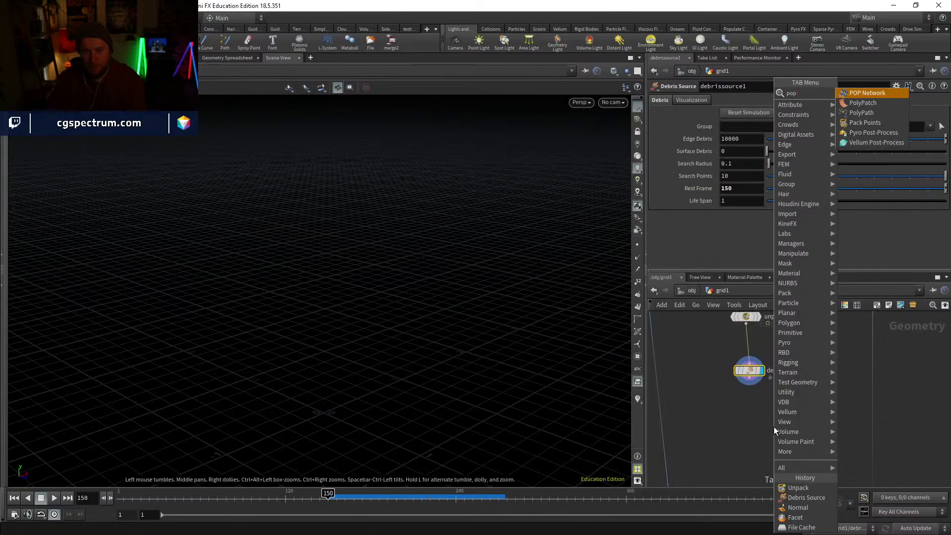
{"action": "key", "text": "Return"}
{"action": "left_click", "coordinate": [758, 426]}
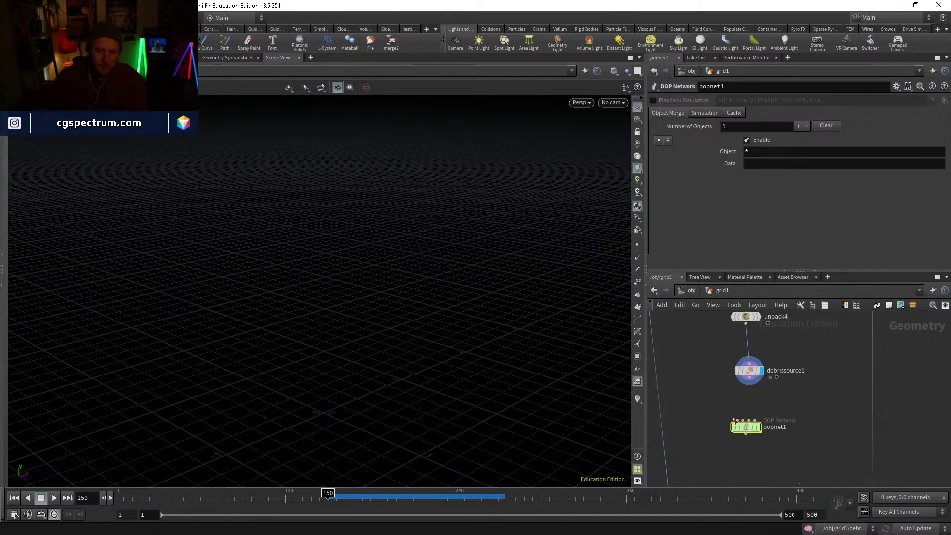
{"action": "double_click", "coordinate": [746, 426]}
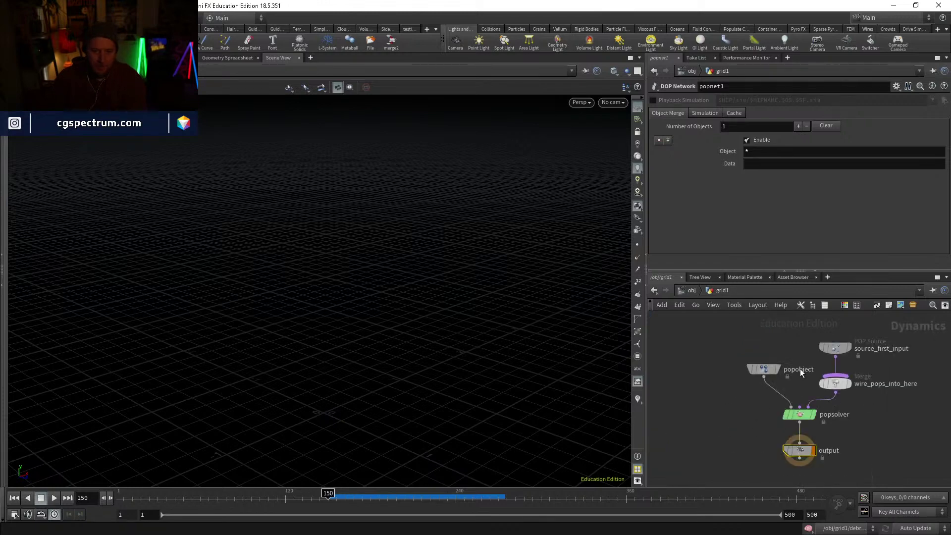
{"action": "left_click", "coordinate": [723, 291]}
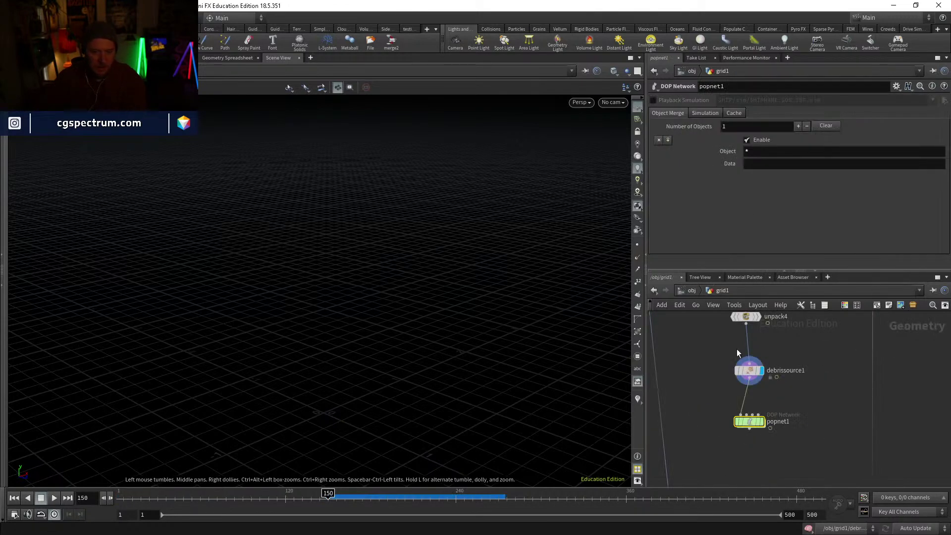
Step: Set popnet1's simulation Start Frame to 150
{"action": "left_click", "coordinate": [705, 112]}
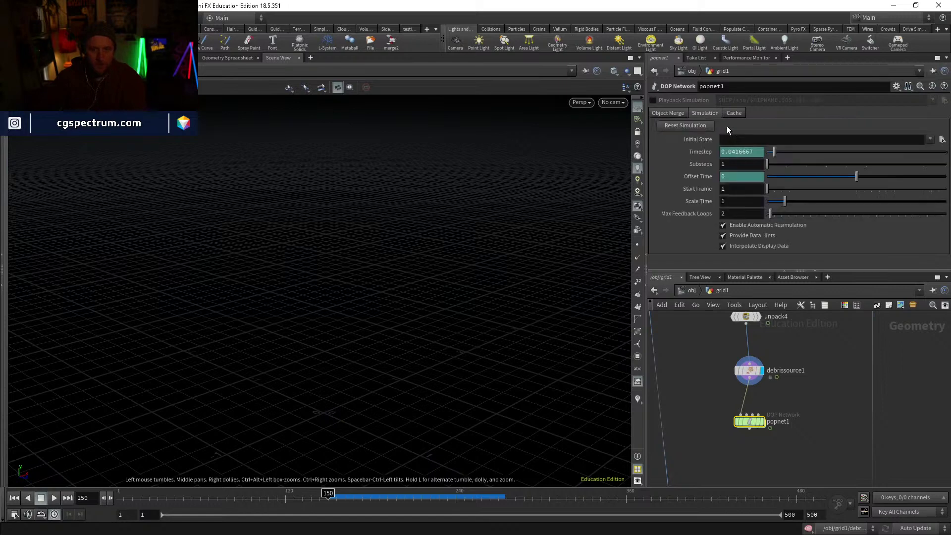
{"action": "type", "text": "150"}
{"action": "key", "text": "Return"}
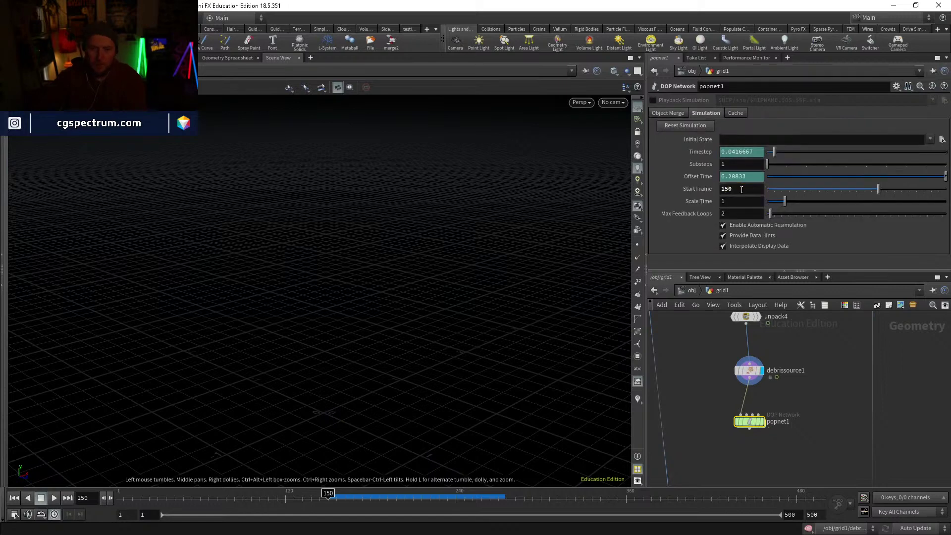
Step: Go inside popnet1 and play back its simulation from frame 150 to check for particles
{"action": "double_click", "coordinate": [749, 422]}
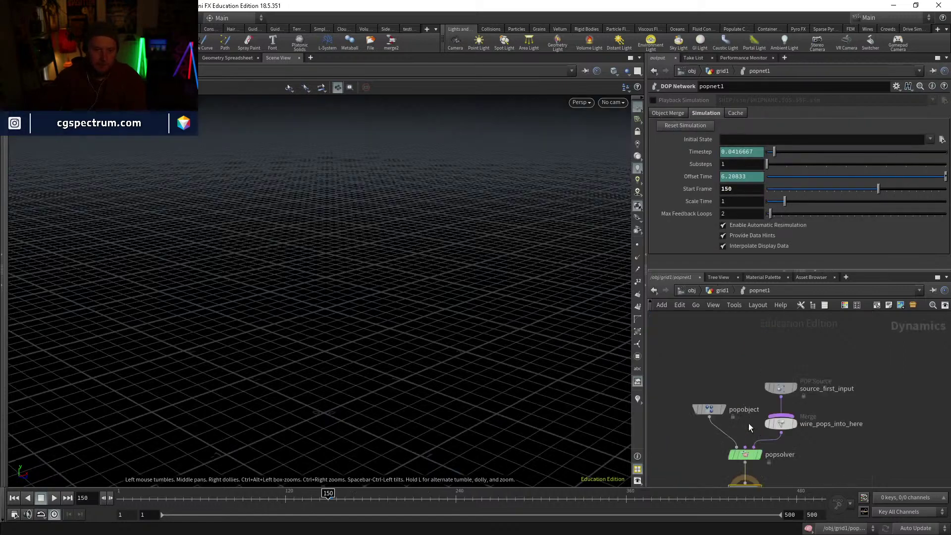
{"action": "left_click", "coordinate": [53, 498]}
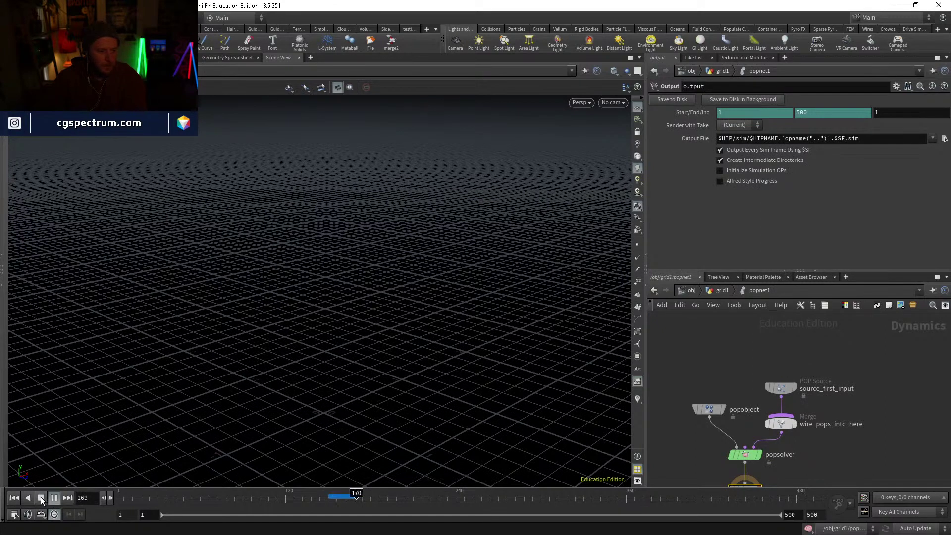
{"action": "left_click", "coordinate": [41, 498]}
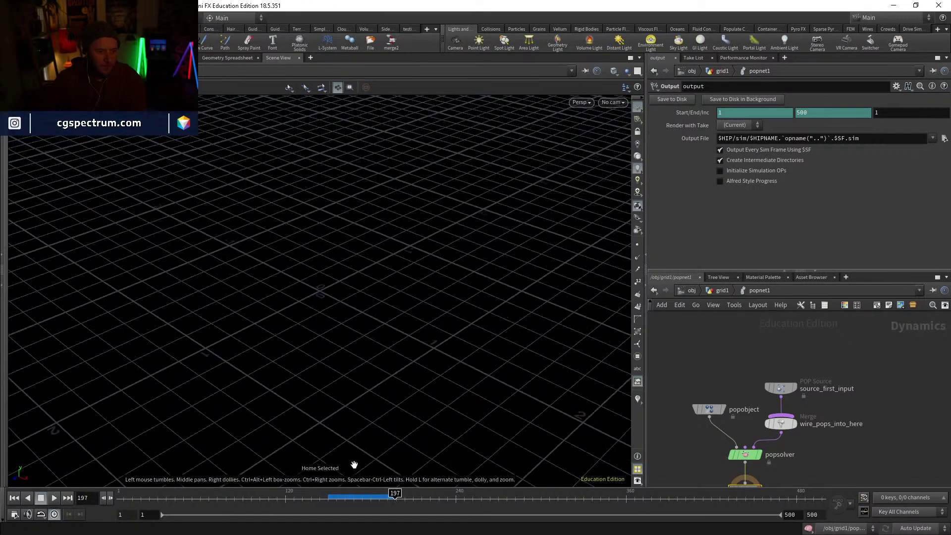
Step: Set the Emission Type of source_first_input to Points and show its birth settings
{"action": "left_click", "coordinate": [780, 389]}
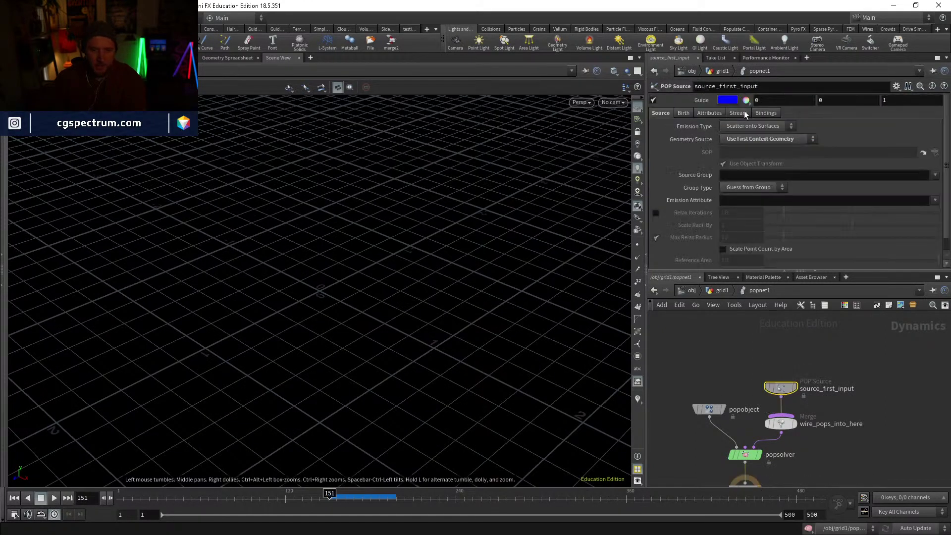
{"action": "left_click", "coordinate": [764, 128]}
{"action": "left_click", "coordinate": [751, 156]}
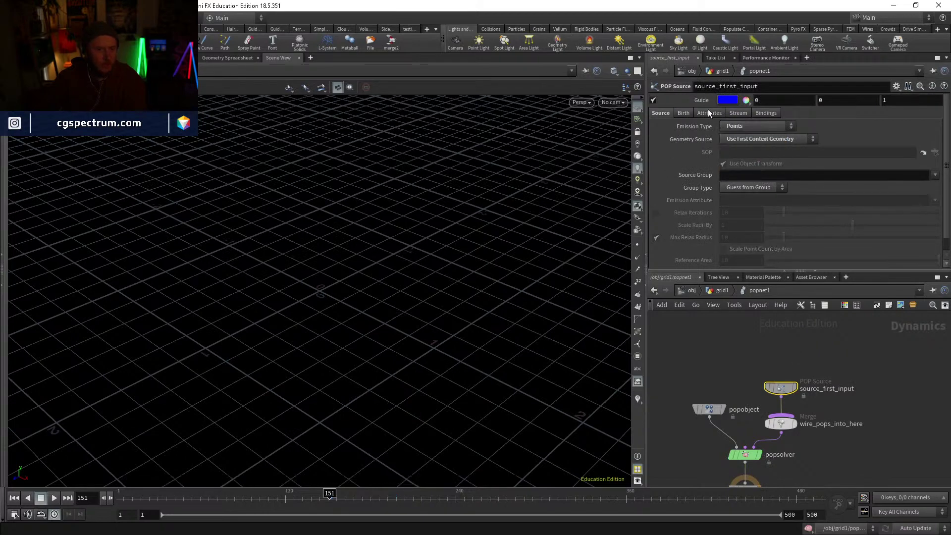
{"action": "left_click", "coordinate": [684, 113]}
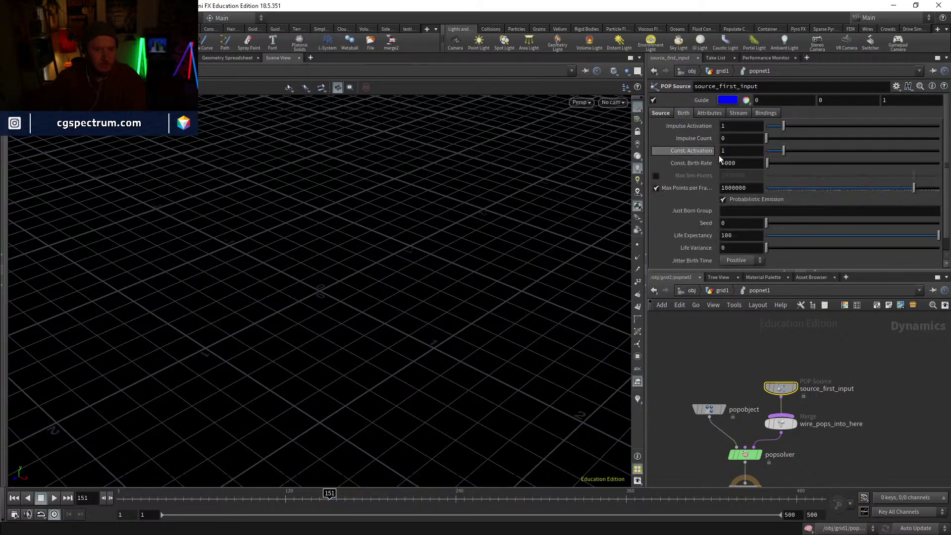
Step: Play the particle simulation from frame 150 and examine the moving debris from a lower viewing angle
{"action": "left_click", "coordinate": [53, 500]}
{"action": "left_click", "coordinate": [40, 500]}
{"action": "left_click", "coordinate": [327, 499]}
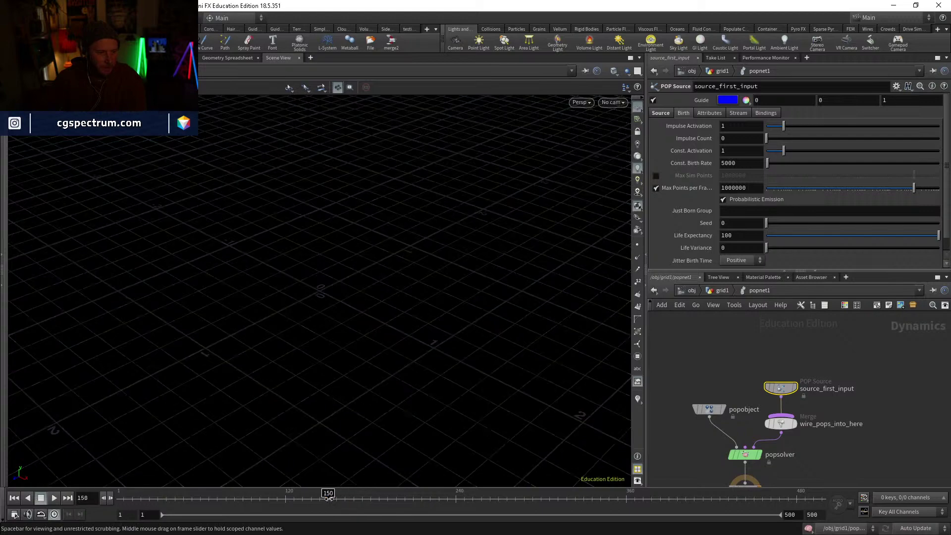
{"action": "left_click", "coordinate": [54, 497]}
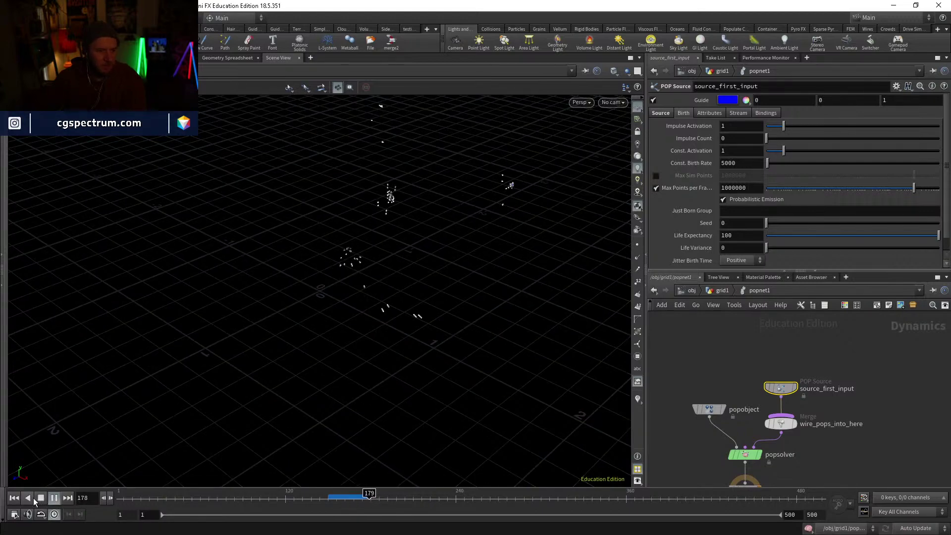
{"action": "left_click_drag", "start_coordinate": [500, 336], "coordinate": [341, 353]}
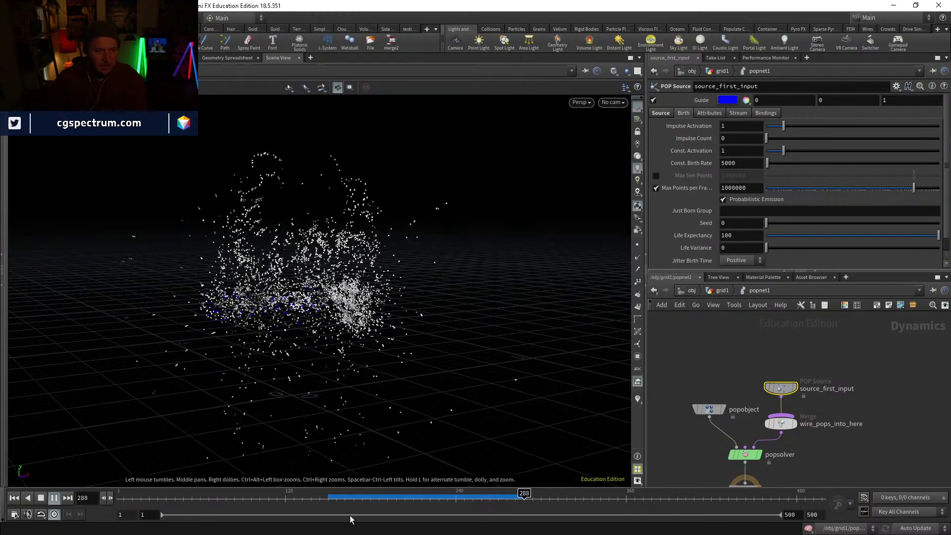
Step: Scrub through the cached particle simulation and replay it to examine how the debris moves
{"action": "left_click", "coordinate": [358, 497]}
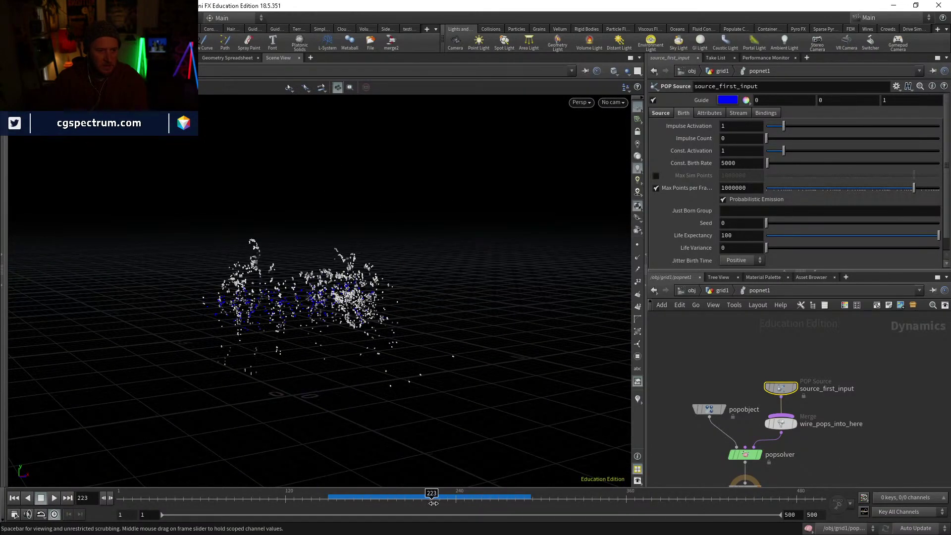
{"action": "left_click_drag", "start_coordinate": [447, 503], "coordinate": [451, 501]}
{"action": "left_click_drag", "start_coordinate": [415, 397], "coordinate": [411, 374]}
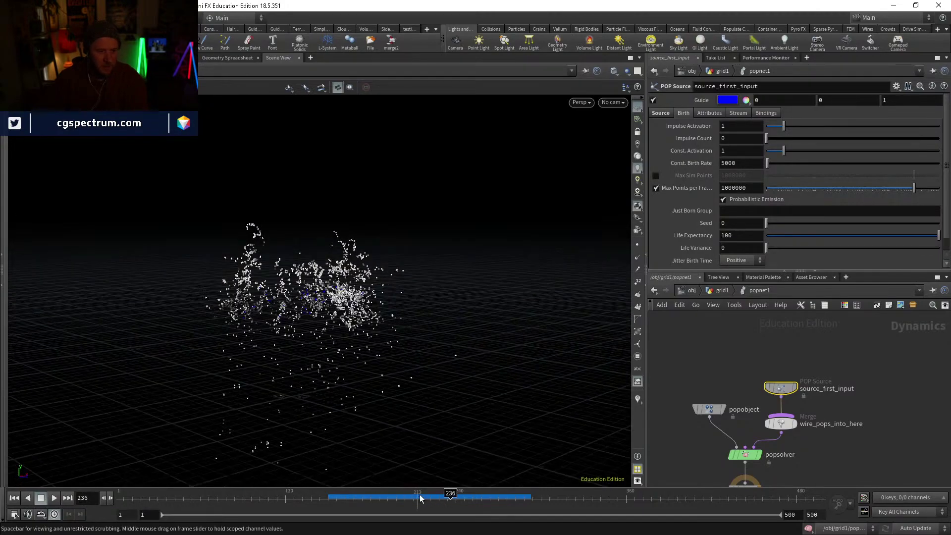
{"action": "left_click_drag", "start_coordinate": [455, 492], "coordinate": [497, 491]}
{"action": "left_click_drag", "start_coordinate": [338, 495], "coordinate": [491, 497]}
{"action": "left_click_drag", "start_coordinate": [430, 366], "coordinate": [436, 394]}
{"action": "left_click_drag", "start_coordinate": [333, 497], "coordinate": [459, 497]}
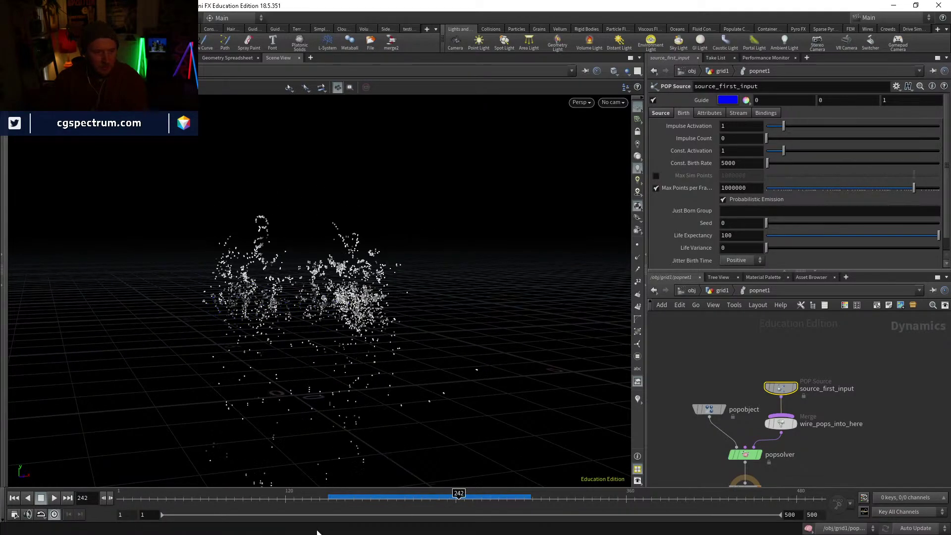
{"action": "left_click", "coordinate": [55, 498]}
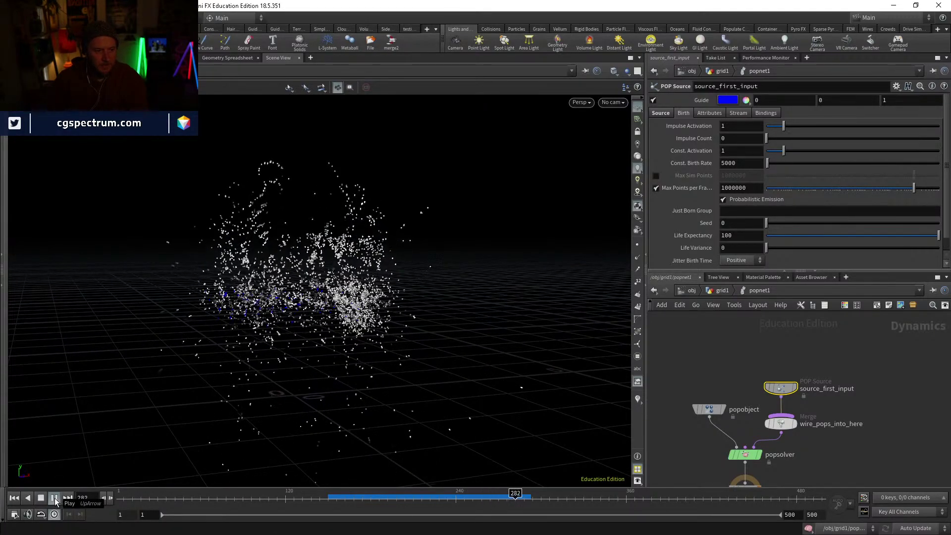
Step: Set the Life Expectancy of source_first_input to .05 and play the simulation from frame 150
{"action": "left_click", "coordinate": [330, 497]}
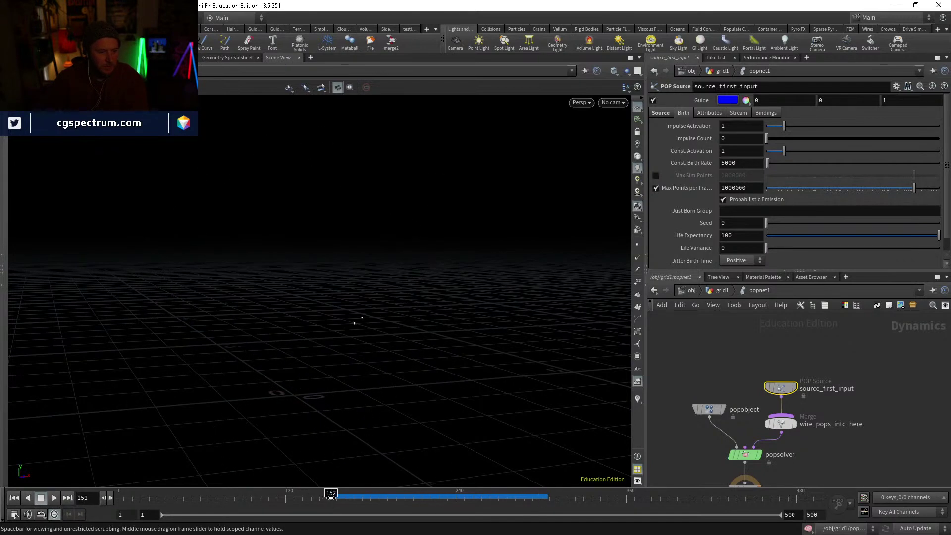
{"action": "left_click", "coordinate": [739, 237]}
{"action": "type", "text": "."}
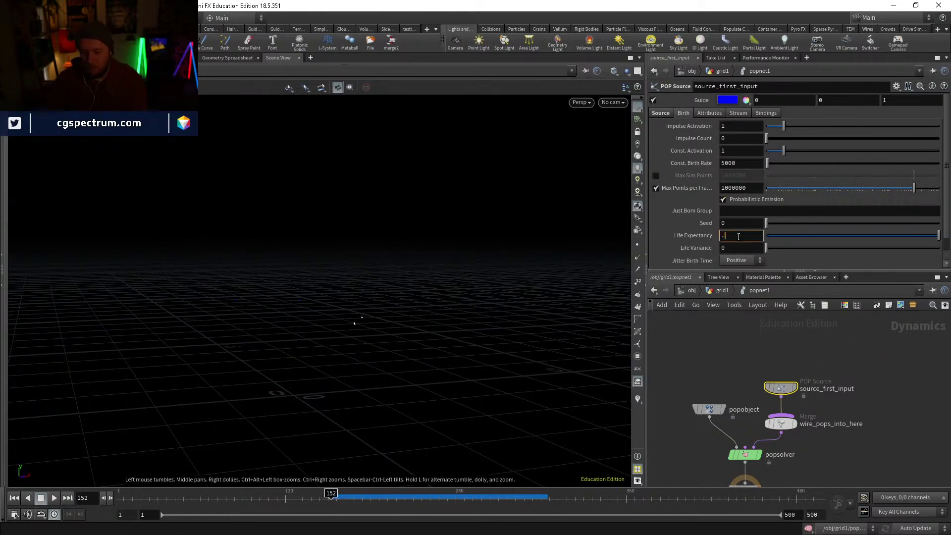
{"action": "type", "text": "1"}
{"action": "key", "text": "Return"}
{"action": "left_click_drag", "start_coordinate": [331, 499], "coordinate": [328, 500]}
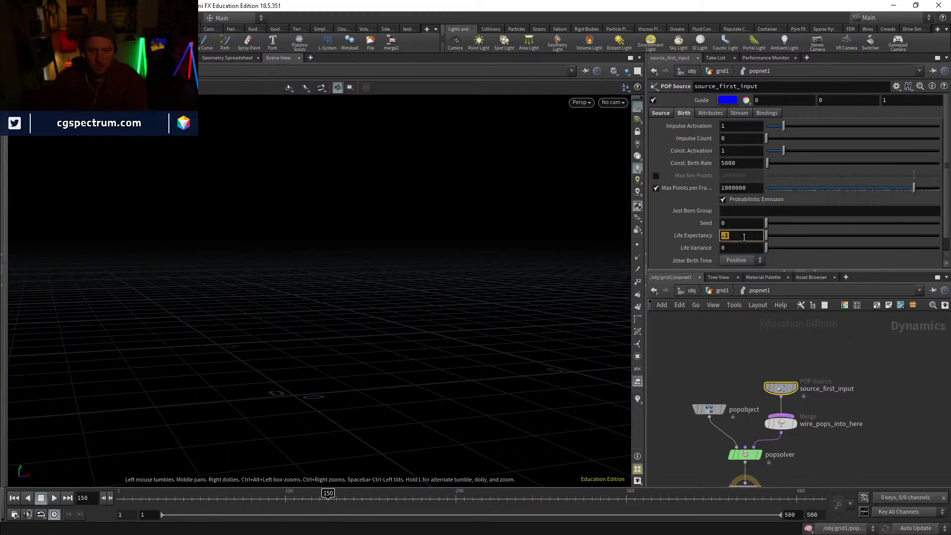
{"action": "key", "text": "Return"}
{"action": "left_click", "coordinate": [54, 498]}
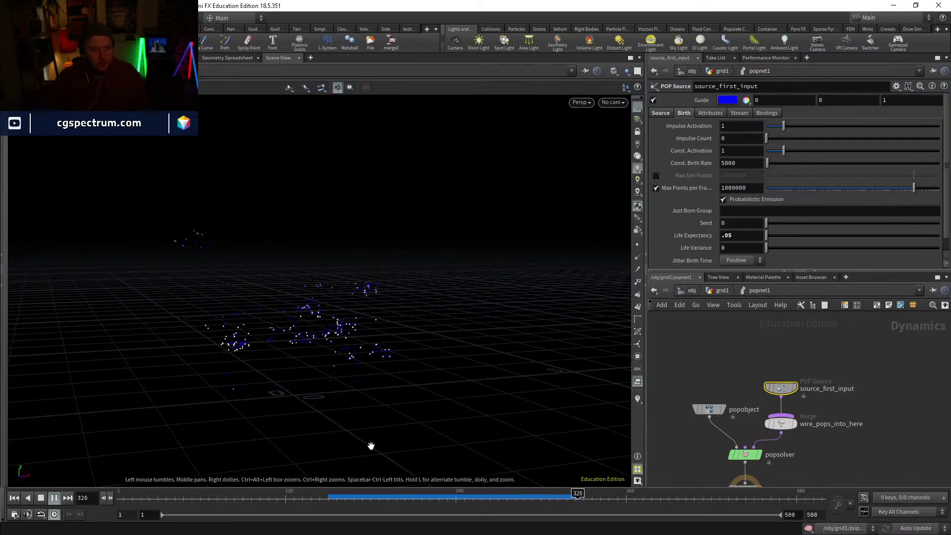
Step: Turn off the guide display of source_first_input and scrub the frames to check the short-lived particles
{"action": "left_click", "coordinate": [398, 498]}
{"action": "left_click", "coordinate": [430, 498]}
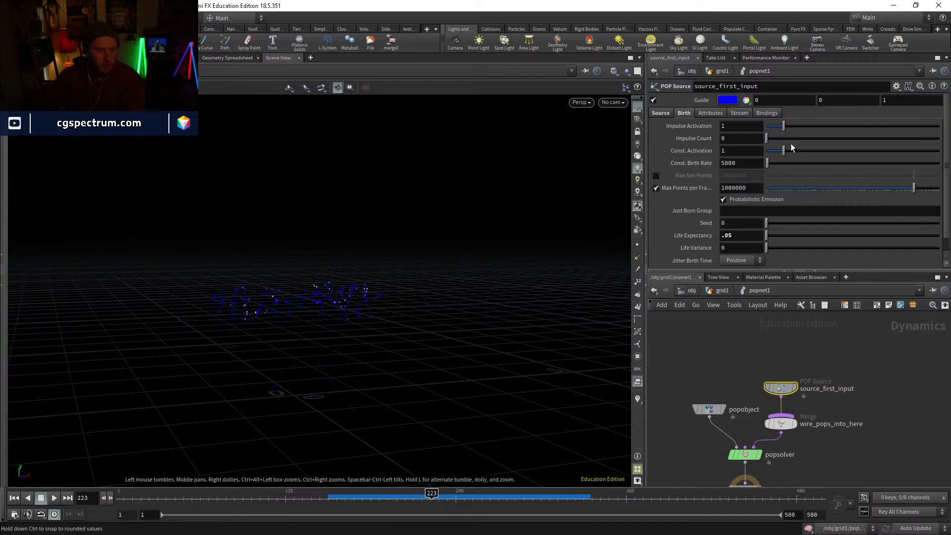
{"action": "left_click", "coordinate": [653, 100]}
{"action": "left_click", "coordinate": [420, 497]}
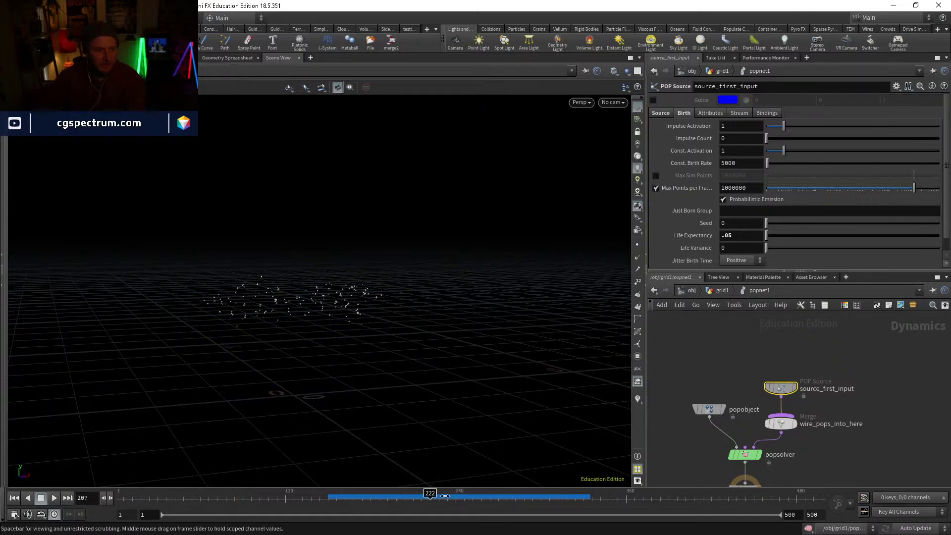
{"action": "mouse_move", "coordinate": [551, 498]}
{"action": "left_mouse_down"}
{"action": "mouse_move", "coordinate": [585, 497]}
{"action": "mouse_move", "coordinate": [469, 497]}
{"action": "mouse_move", "coordinate": [599, 503]}
{"action": "left_mouse_up"}
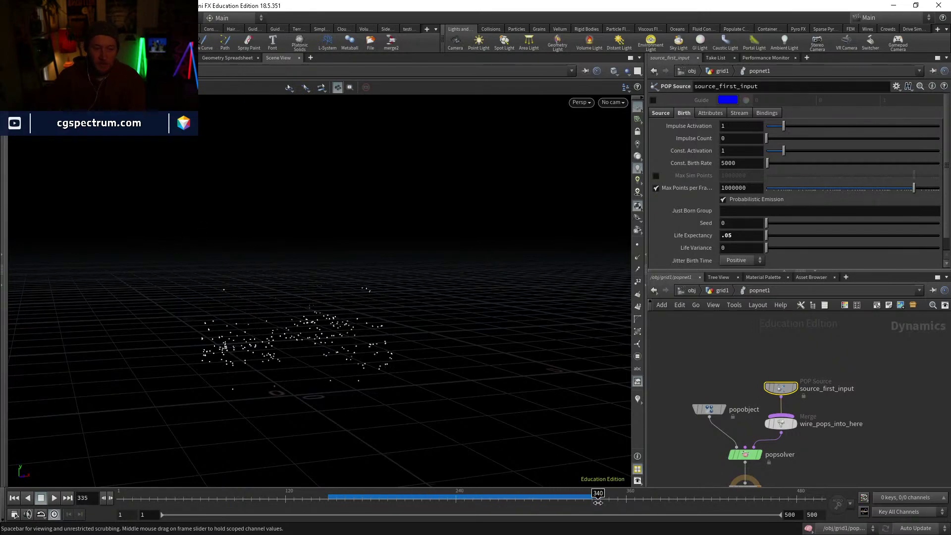
{"action": "mouse_move", "coordinate": [511, 505]}
{"action": "left_mouse_down"}
{"action": "mouse_move", "coordinate": [480, 498]}
{"action": "mouse_move", "coordinate": [503, 494]}
{"action": "left_mouse_up"}
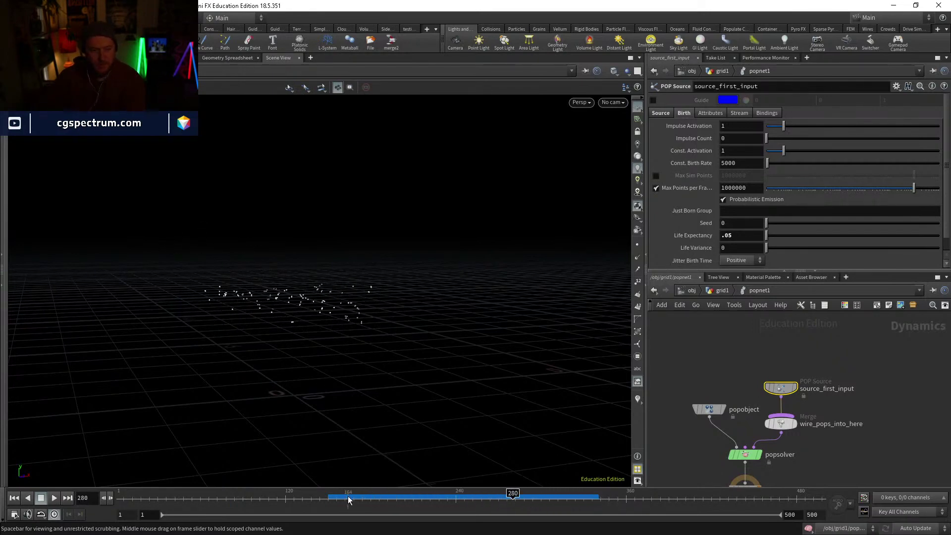
{"action": "left_click", "coordinate": [331, 500]}
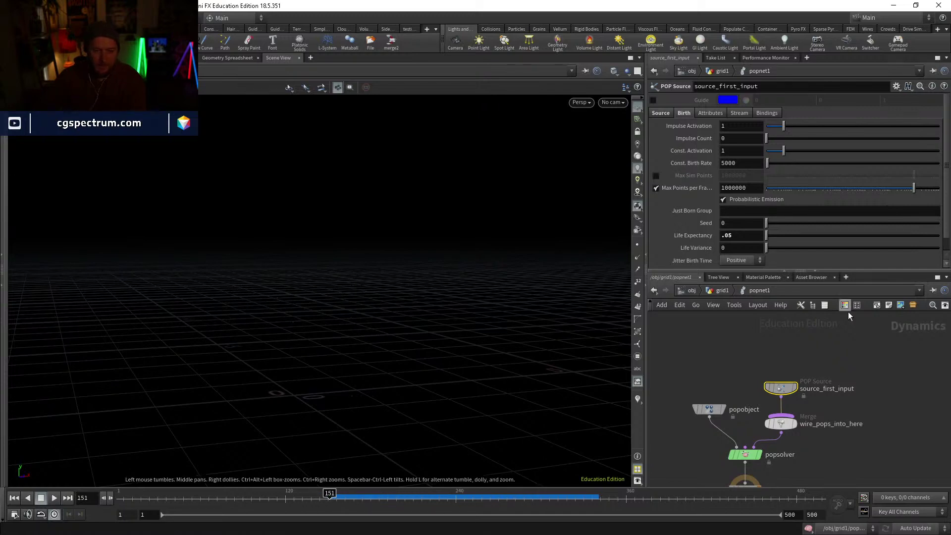
Step: Return to the grid1 network and display the unpack4 node
{"action": "left_click", "coordinate": [722, 291]}
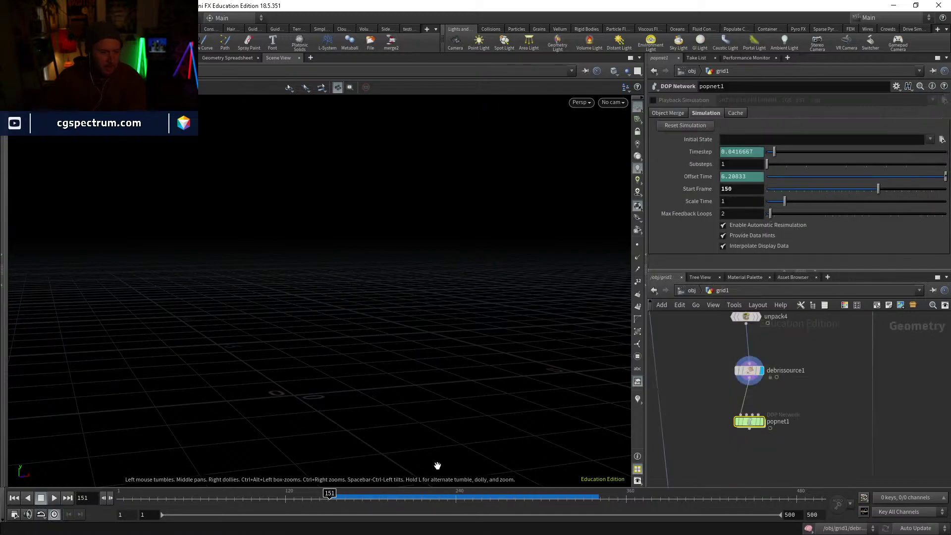
{"action": "left_click", "coordinate": [381, 501]}
{"action": "left_click_drag", "start_coordinate": [380, 502], "coordinate": [395, 501]}
{"action": "middle_click_drag", "start_coordinate": [833, 353], "coordinate": [819, 392]}
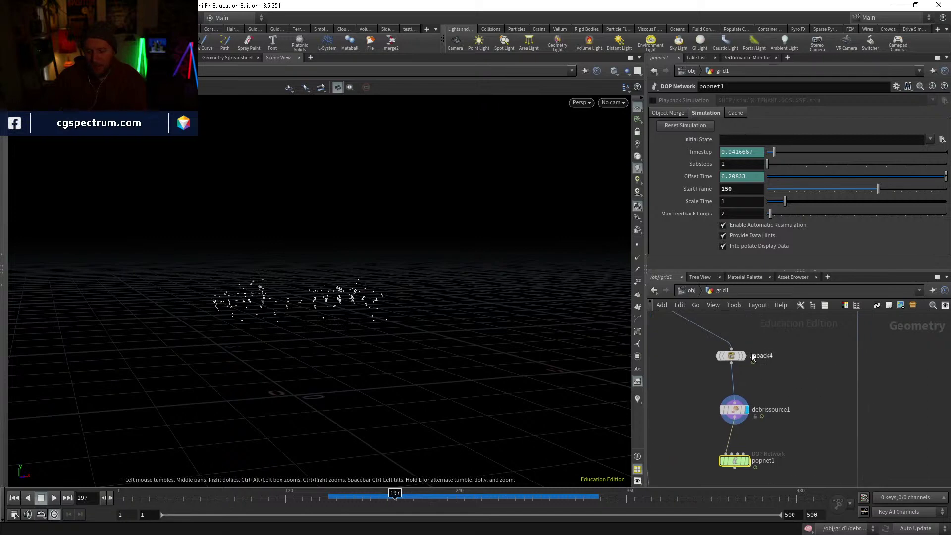
{"action": "left_click", "coordinate": [747, 356]}
Step: Move debrissource1 aside to make room below unpack4 and show unpack4's parameters
{"action": "middle_click_drag", "start_coordinate": [782, 422], "coordinate": [789, 399]}
{"action": "left_click_drag", "start_coordinate": [776, 450], "coordinate": [806, 401]}
{"action": "middle_click_drag", "start_coordinate": [739, 380], "coordinate": [754, 400]}
{"action": "scroll", "coordinate": [754, 400], "scroll_direction": "up", "scroll_amount": 2}
{"action": "left_click", "coordinate": [754, 400]}
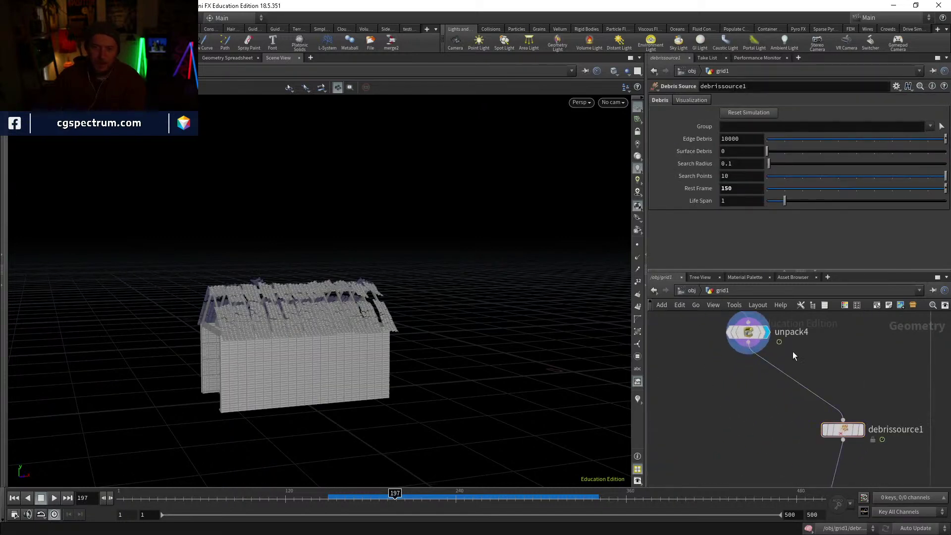
{"action": "left_click", "coordinate": [763, 337]}
{"action": "middle_click_drag", "start_coordinate": [756, 334], "coordinate": [771, 323]}
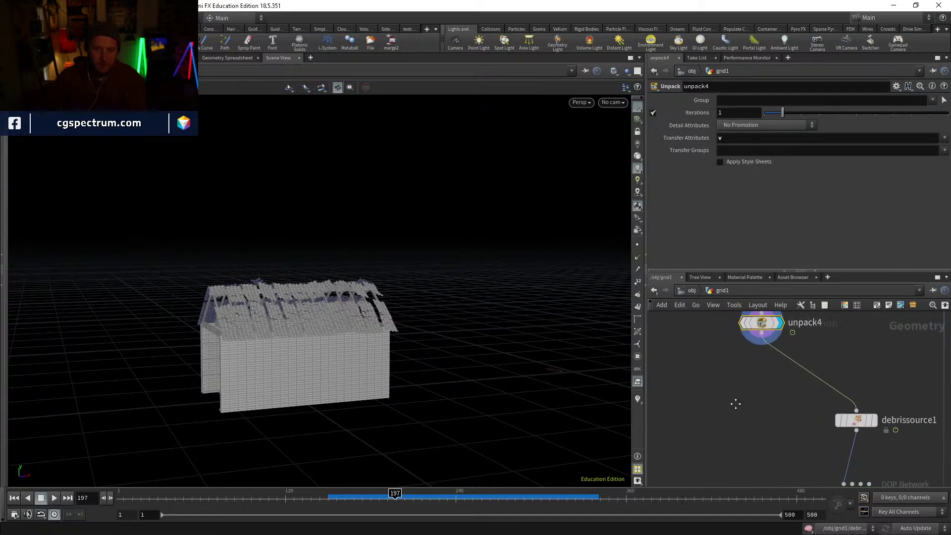
Step: Add a Scatter node fed by unpack4, place it beside the debris branch and display it
{"action": "key", "text": "Tab"}
{"action": "type", "text": "scat"}
{"action": "key", "text": "Return"}
{"action": "key", "text": "Return"}
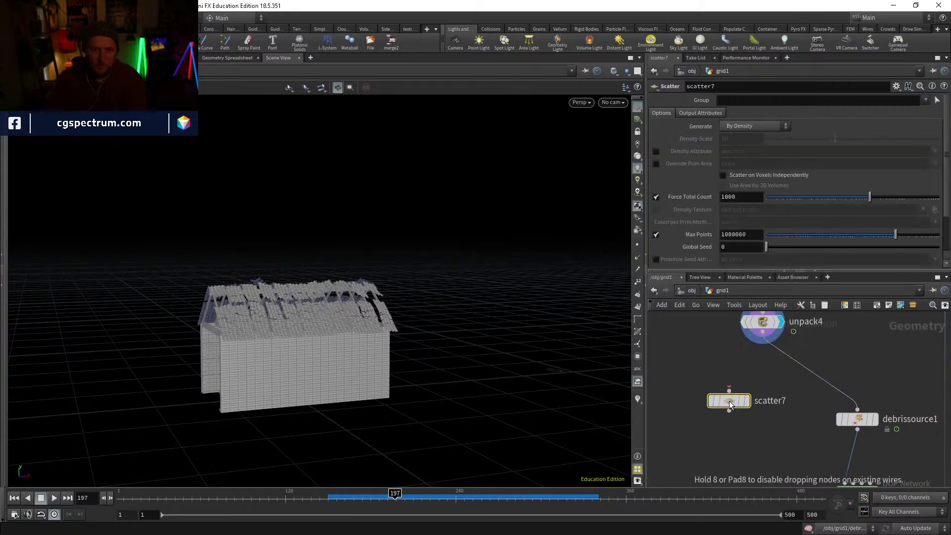
{"action": "left_click", "coordinate": [700, 397]}
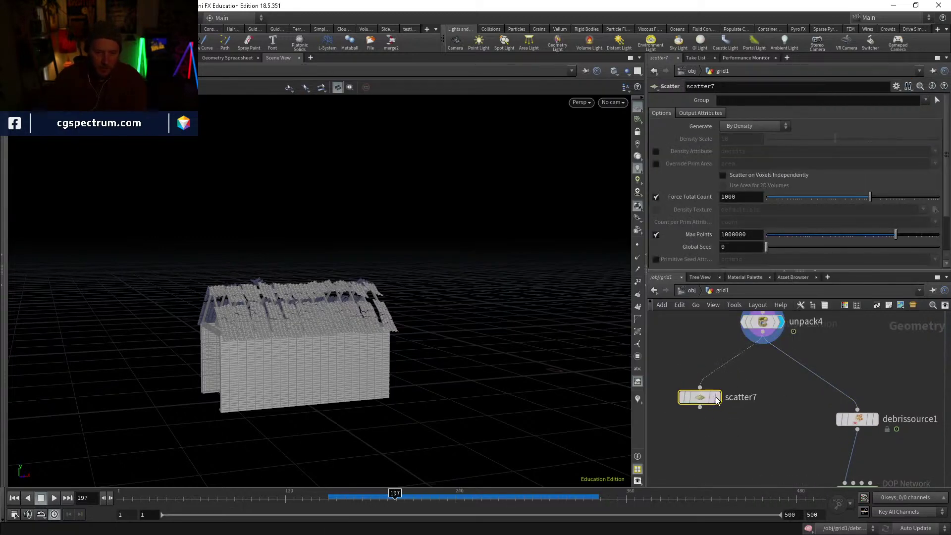
{"action": "left_click_drag", "start_coordinate": [698, 398], "coordinate": [702, 420]}
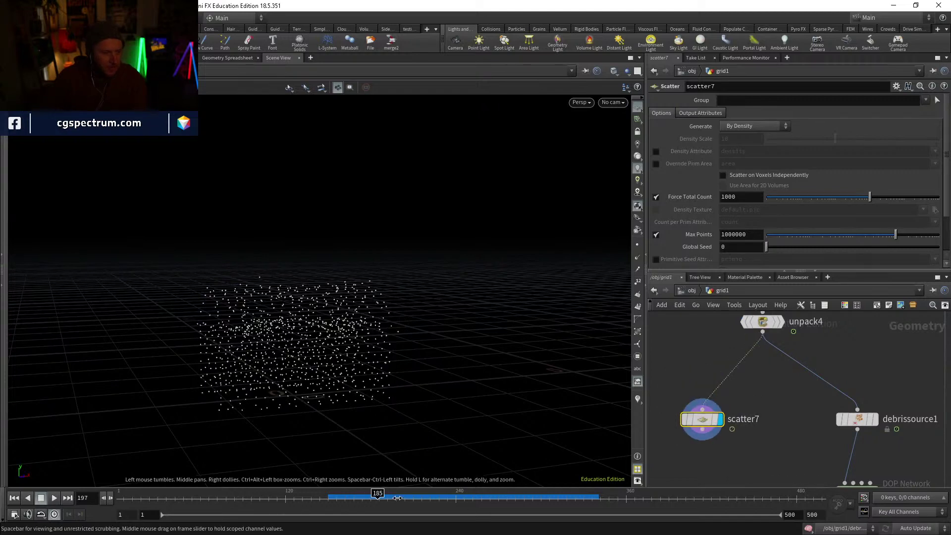
Step: Scrub the timeline to compare the scattered points with the unpacked pieces of unpack4, ending on frame 150
{"action": "left_click_drag", "start_coordinate": [398, 498], "coordinate": [417, 499]}
{"action": "left_click_drag", "start_coordinate": [339, 498], "coordinate": [395, 498]}
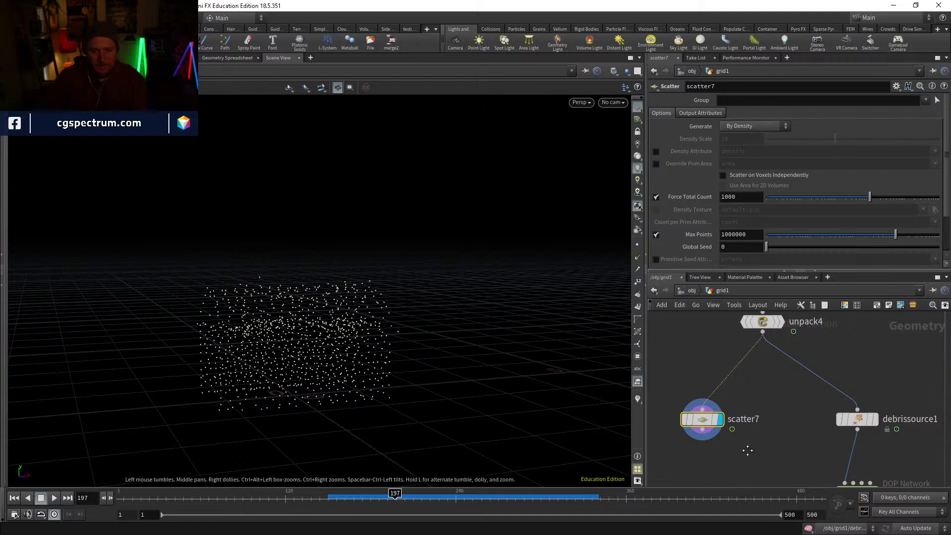
{"action": "middle_click_drag", "start_coordinate": [748, 450], "coordinate": [753, 478]}
{"action": "left_click", "coordinate": [793, 335]}
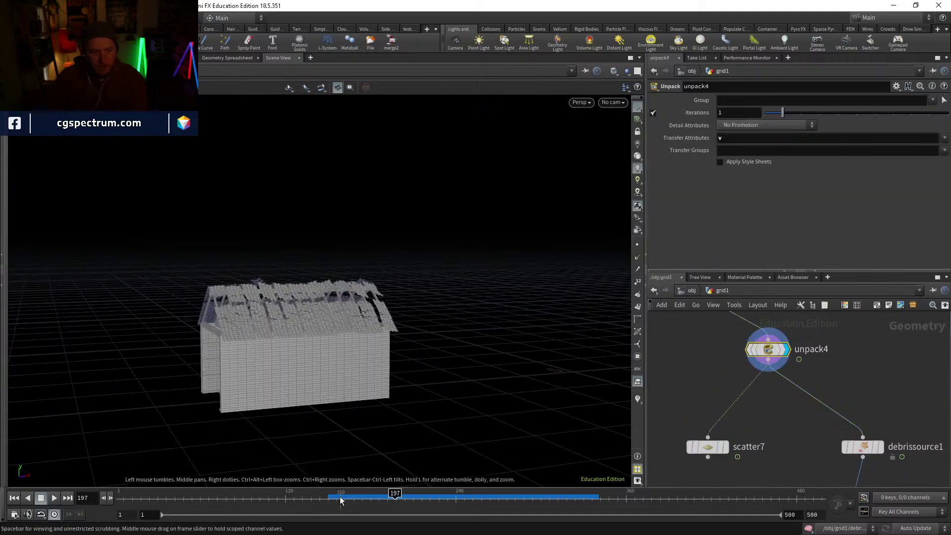
{"action": "left_click_drag", "start_coordinate": [341, 500], "coordinate": [327, 502]}
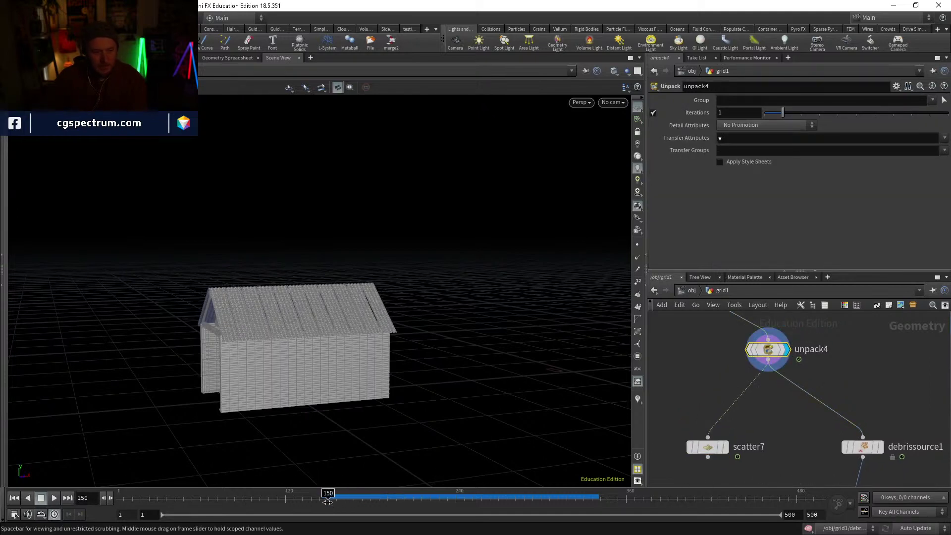
Step: Display scatter7, turn off its Relax Iterations and set the Force Total Count to 10000
{"action": "middle_click_drag", "start_coordinate": [732, 459], "coordinate": [775, 396]}
{"action": "left_click_drag", "start_coordinate": [753, 384], "coordinate": [727, 380]}
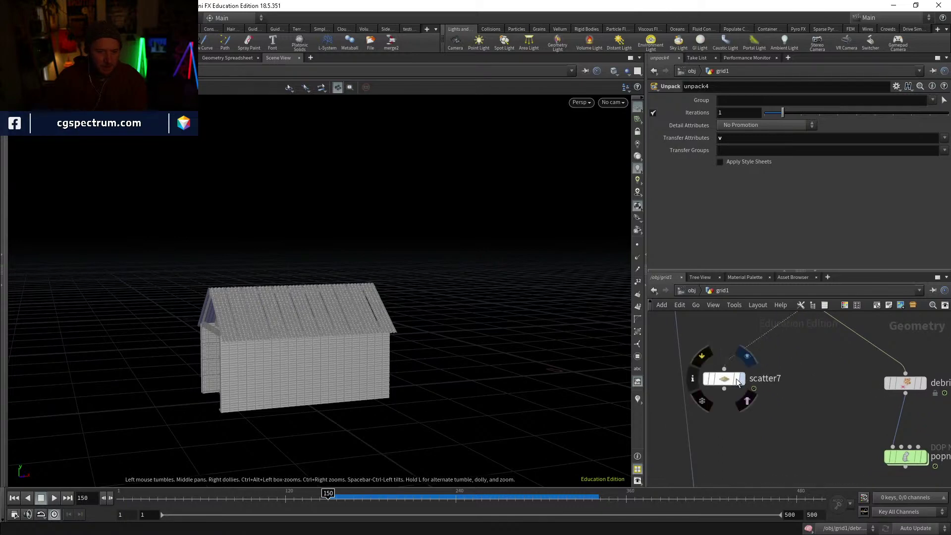
{"action": "left_click", "coordinate": [739, 381]}
{"action": "scroll", "coordinate": [672, 226], "scroll_direction": "down", "scroll_amount": 3}
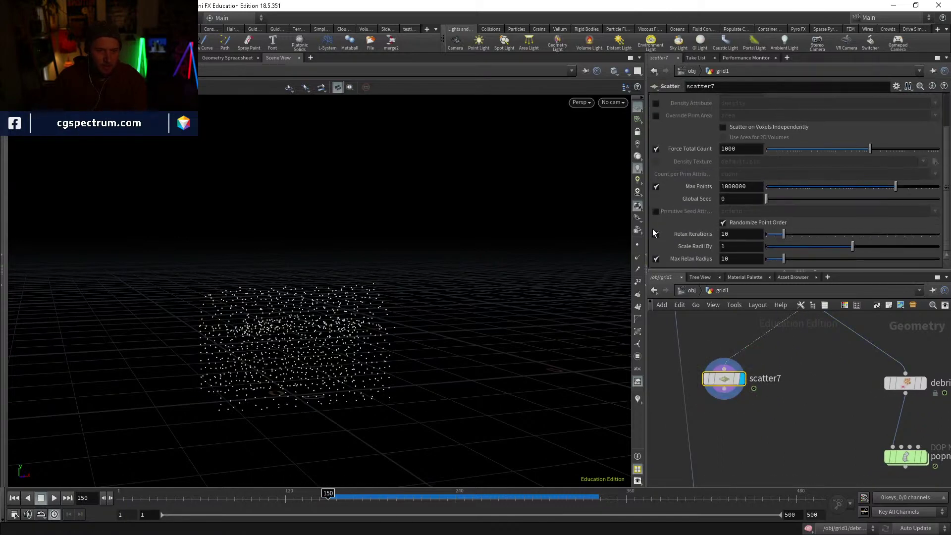
{"action": "left_click", "coordinate": [655, 234]}
{"action": "left_click", "coordinate": [747, 148]}
{"action": "type", "text": "0"}
{"action": "key", "text": "Return"}
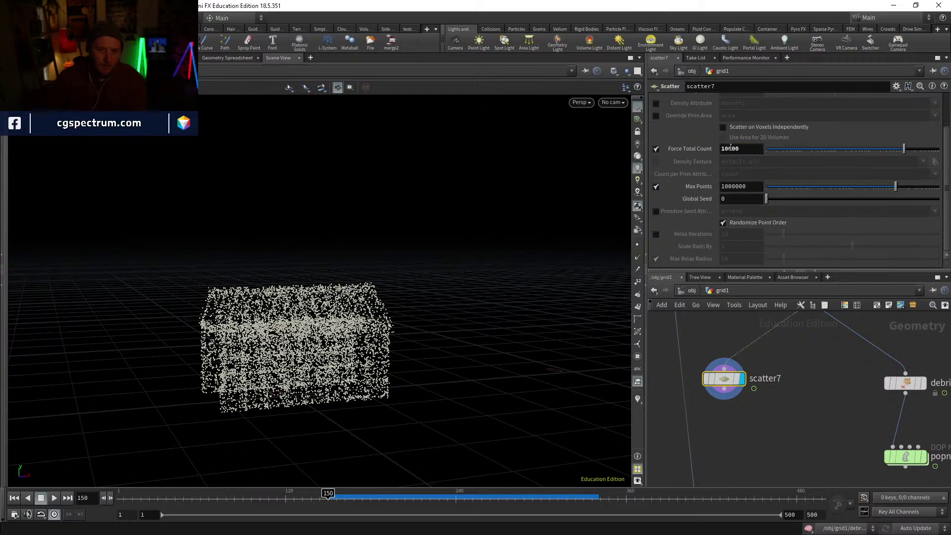
Step: Insert a Time Shift node between unpack4 and scatter7, holding the geometry at frame 150
{"action": "middle_click_drag", "start_coordinate": [768, 441], "coordinate": [762, 409]}
{"action": "left_click", "coordinate": [763, 410]}
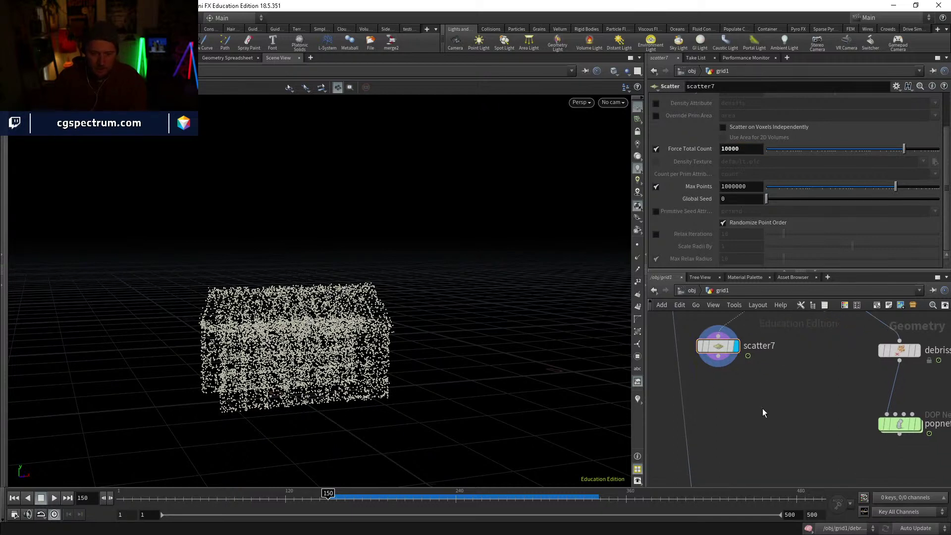
{"action": "key", "text": "Tab"}
{"action": "type", "text": "times"}
{"action": "key", "text": "Return"}
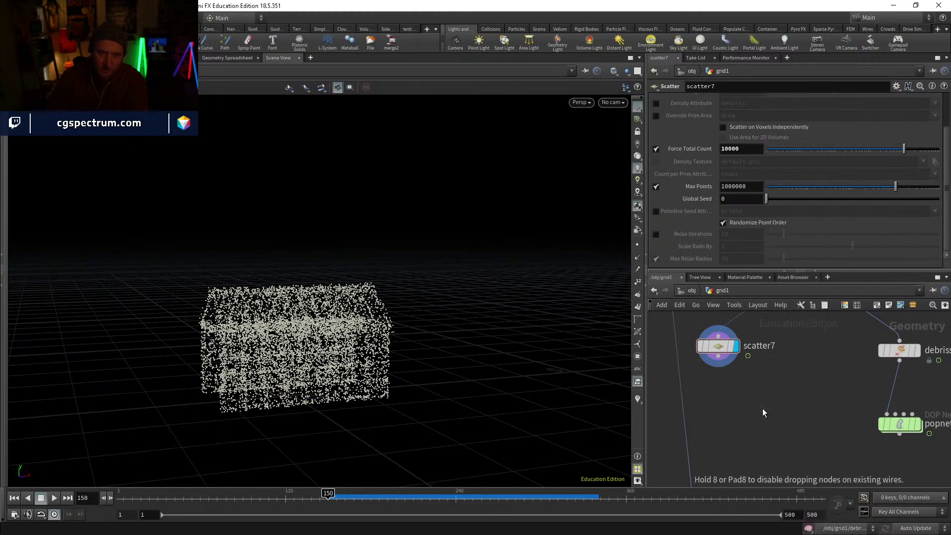
{"action": "left_click", "coordinate": [762, 409]}
{"action": "left_click_drag", "start_coordinate": [763, 408], "coordinate": [772, 367]}
{"action": "middle_click_drag", "start_coordinate": [787, 399], "coordinate": [777, 453]}
{"action": "left_click_drag", "start_coordinate": [766, 418], "coordinate": [718, 362]}
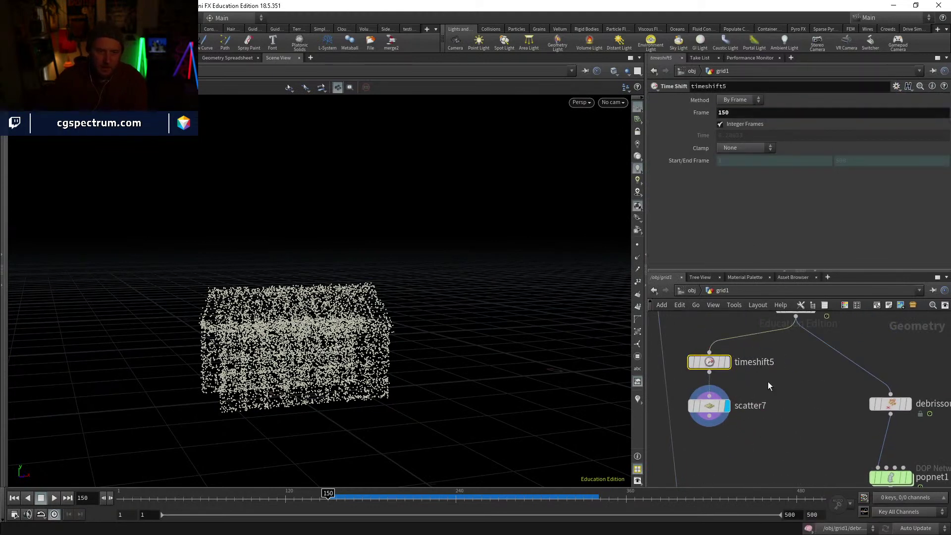
Step: Enable scatter7's Prim Num Attribute (sourceprim) and Prim UVW Attribute (sourceprimuv) outputs
{"action": "middle_click_drag", "start_coordinate": [768, 382], "coordinate": [768, 424]}
{"action": "left_click", "coordinate": [720, 452]}
{"action": "scroll", "coordinate": [689, 139], "scroll_direction": "up", "scroll_amount": 4}
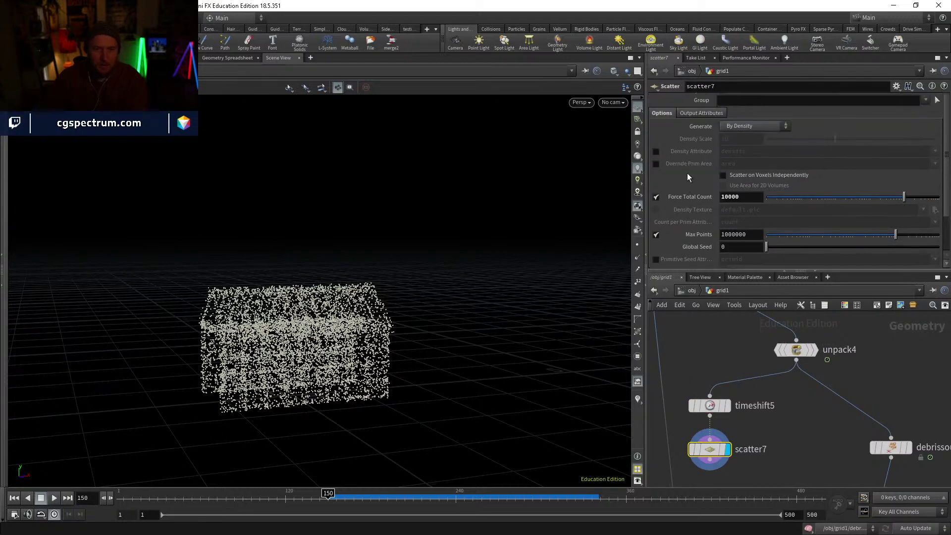
{"action": "left_click", "coordinate": [703, 100]}
{"action": "left_click", "coordinate": [656, 114]}
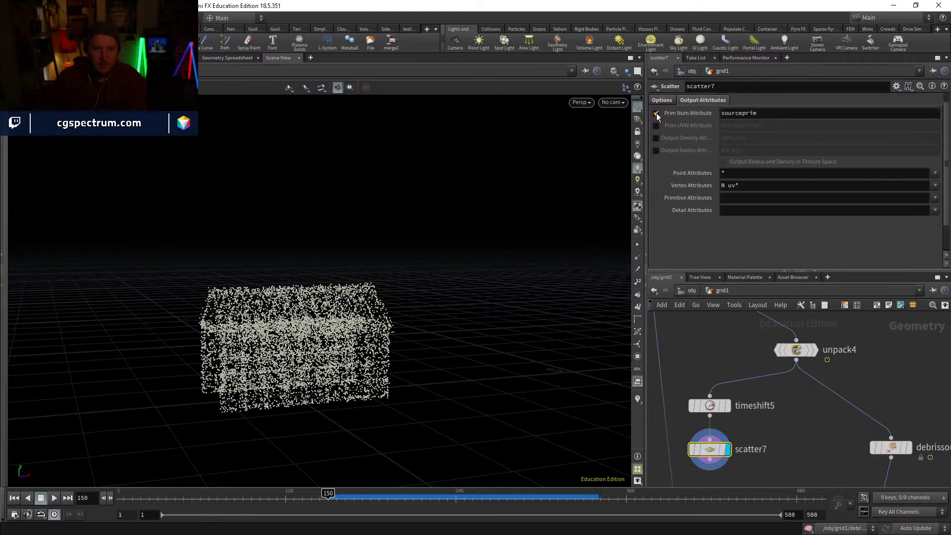
{"action": "left_click", "coordinate": [656, 126]}
{"action": "middle_click_drag", "start_coordinate": [823, 448], "coordinate": [811, 376]}
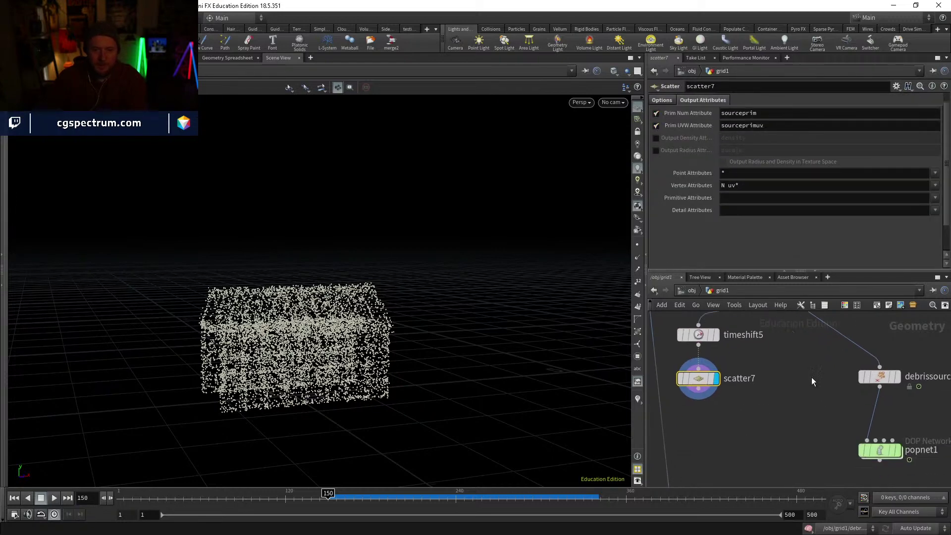
{"action": "key", "text": "Tab"}
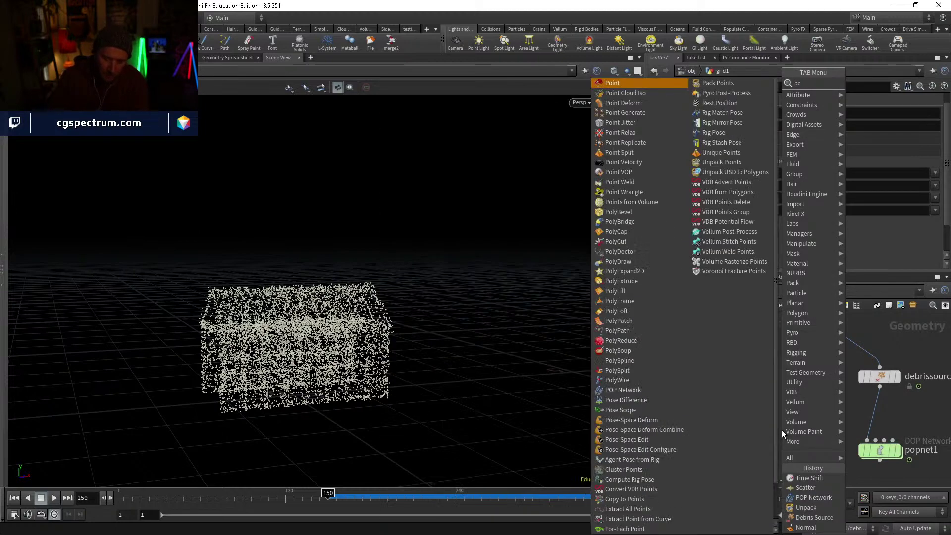
{"action": "key", "text": "Escape"}
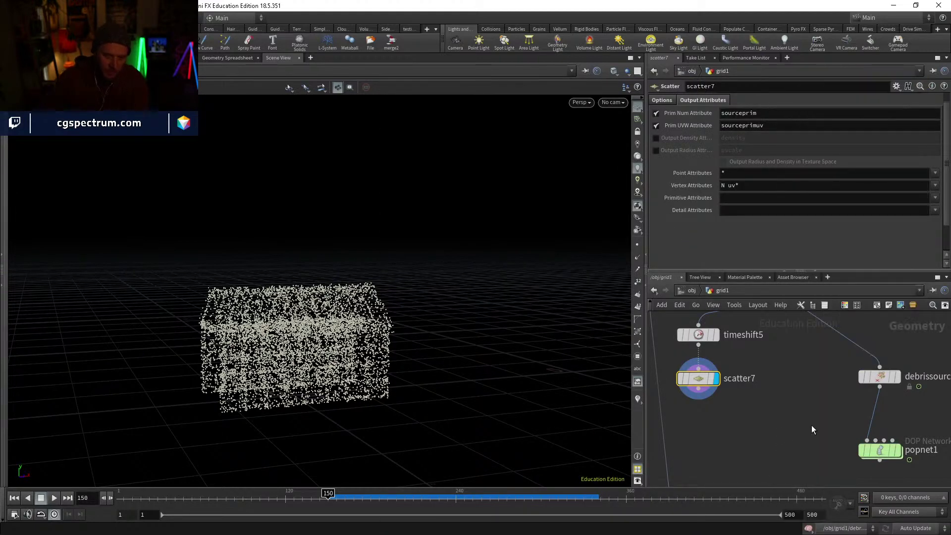
Step: Display the unpacked shed geometry of unpack4
{"action": "middle_click_drag", "start_coordinate": [812, 429], "coordinate": [812, 473]}
{"action": "left_click", "coordinate": [803, 323]}
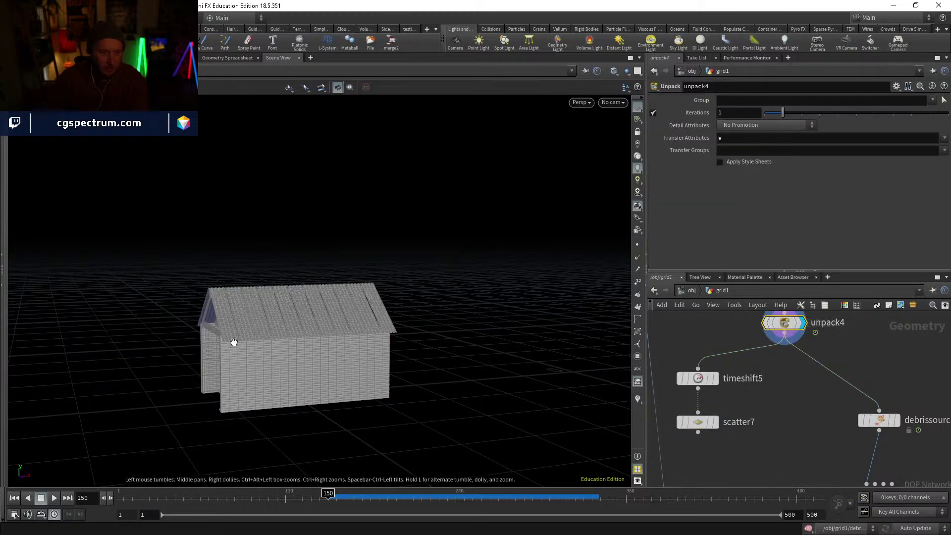
Step: Compare scatter7's scattered points with the unpacked shed geometry of unpack4 in the viewport
{"action": "left_click", "coordinate": [715, 422]}
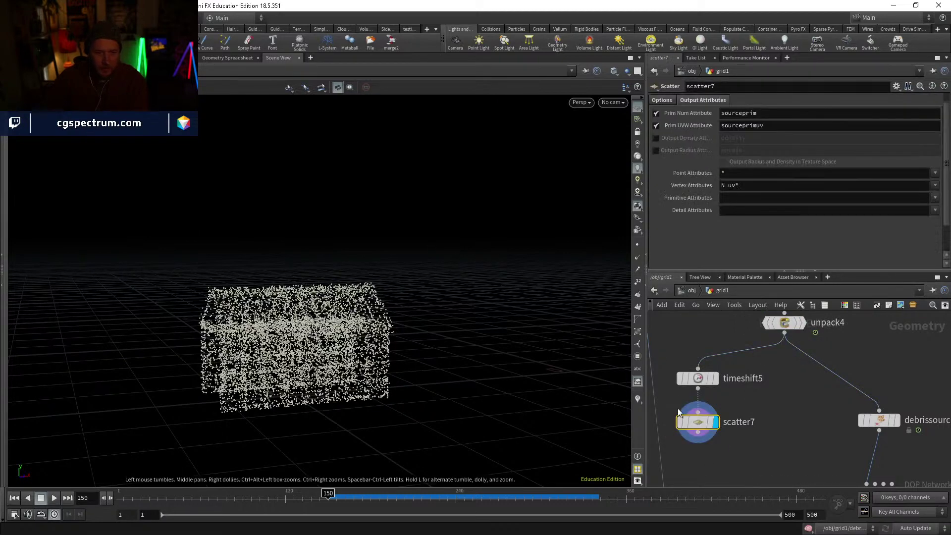
{"action": "middle_click_drag", "start_coordinate": [678, 408], "coordinate": [677, 366]}
{"action": "middle_click_drag", "start_coordinate": [775, 374], "coordinate": [720, 450]}
{"action": "left_click", "coordinate": [775, 345]}
Step: Add an Attribute Interpolate node below scatter7 and connect scatter7's output to its destination geometry input
{"action": "key", "text": "Tab"}
{"action": "type", "text": "attint"}
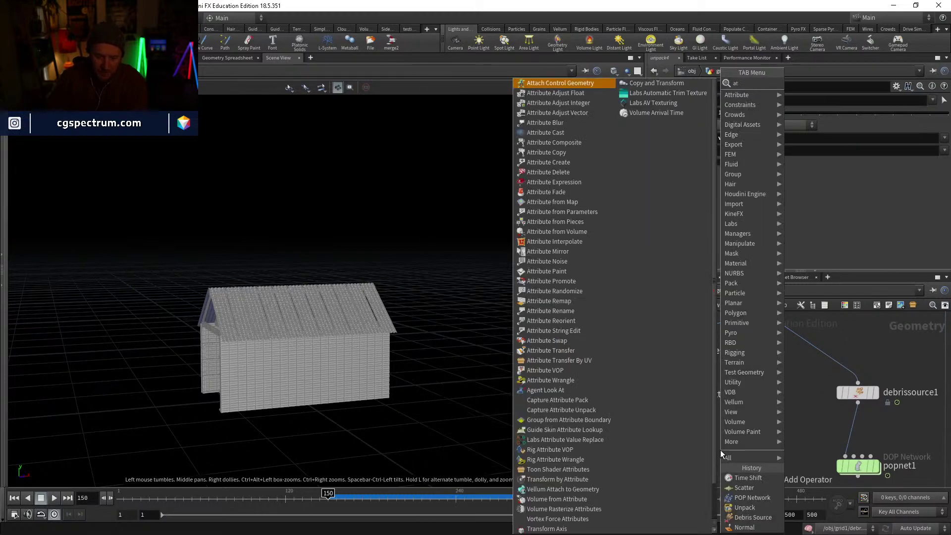
{"action": "key", "text": "Return"}
{"action": "left_click", "coordinate": [721, 450]}
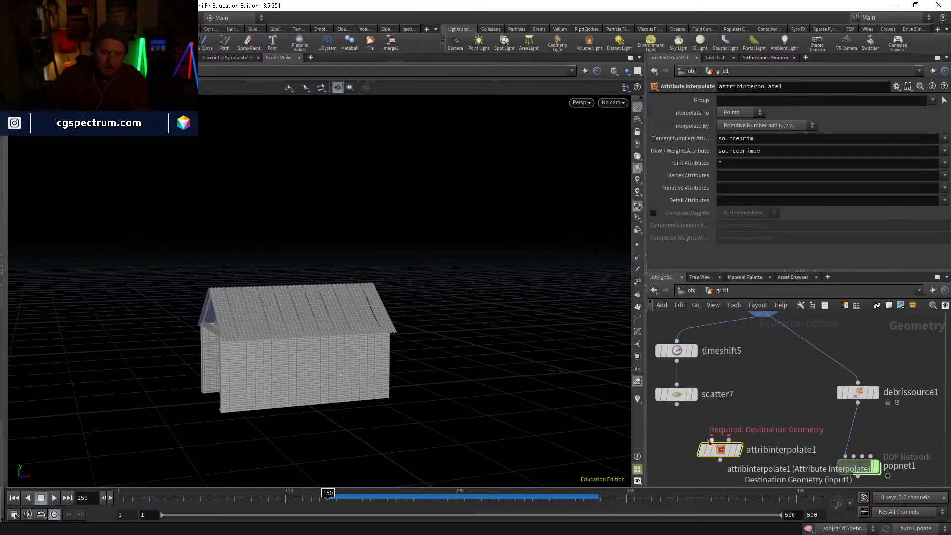
{"action": "left_click_drag", "start_coordinate": [712, 439], "coordinate": [678, 415]}
Step: Check the sourceprim and sourceprimuv names against scatter7 and connect unpack4 to attribinterpolate1's second input
{"action": "double_click", "coordinate": [742, 139]}
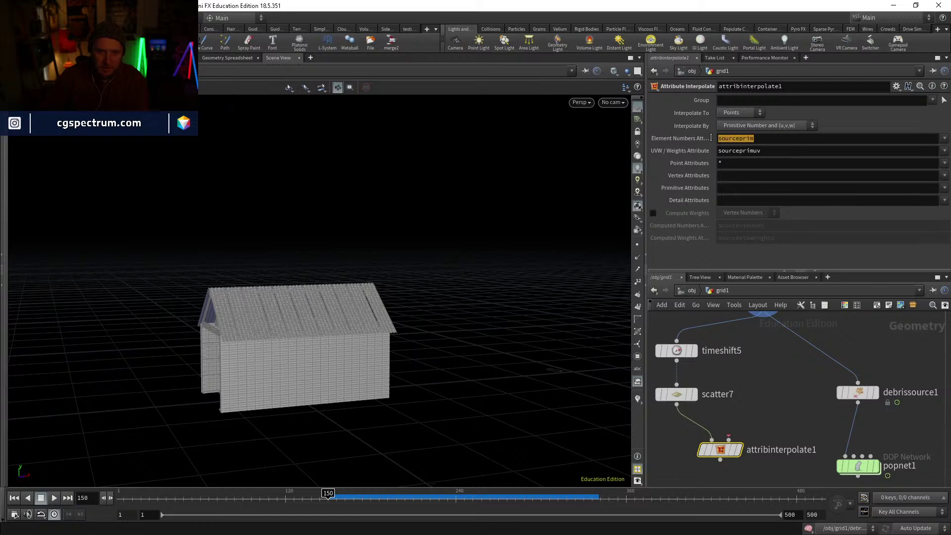
{"action": "double_click", "coordinate": [757, 151]}
{"action": "left_click", "coordinate": [677, 393]}
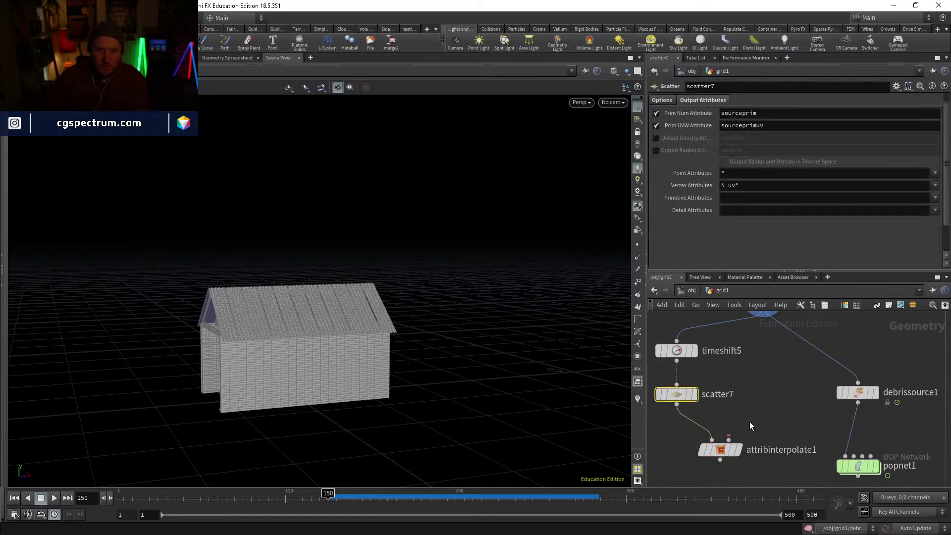
{"action": "left_click_drag", "start_coordinate": [729, 439], "coordinate": [761, 338]}
{"action": "middle_click_drag", "start_coordinate": [731, 468], "coordinate": [731, 427]}
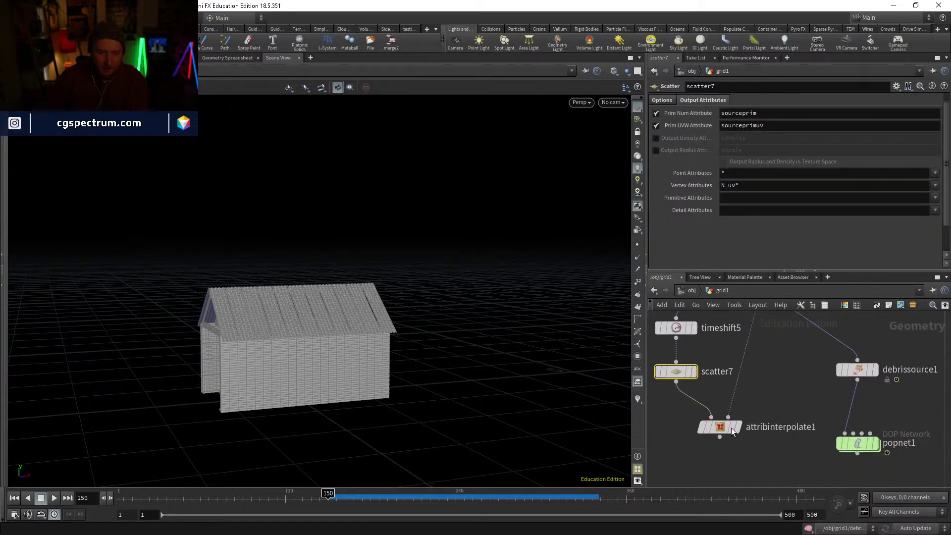
Step: Display attribinterpolate1 and scrub the timeline to frame 336 to examine how its points follow the destruction
{"action": "left_click", "coordinate": [731, 427]}
{"action": "left_click", "coordinate": [727, 428]}
{"action": "left_click_drag", "start_coordinate": [408, 504], "coordinate": [592, 494]}
Step: Set scatter7's Force Total Count to 100000 and scrub the denser points to frame 296
{"action": "left_click", "coordinate": [677, 372]}
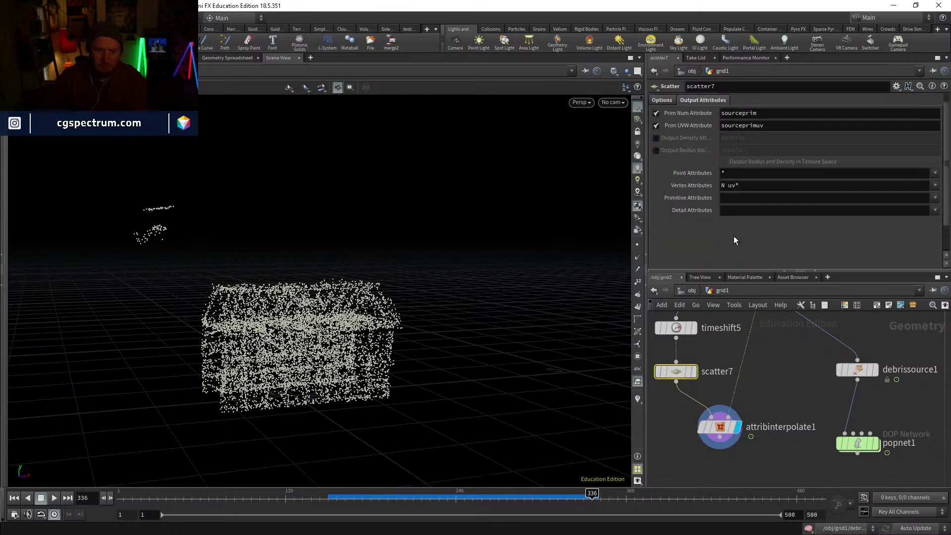
{"action": "left_click", "coordinate": [662, 100]}
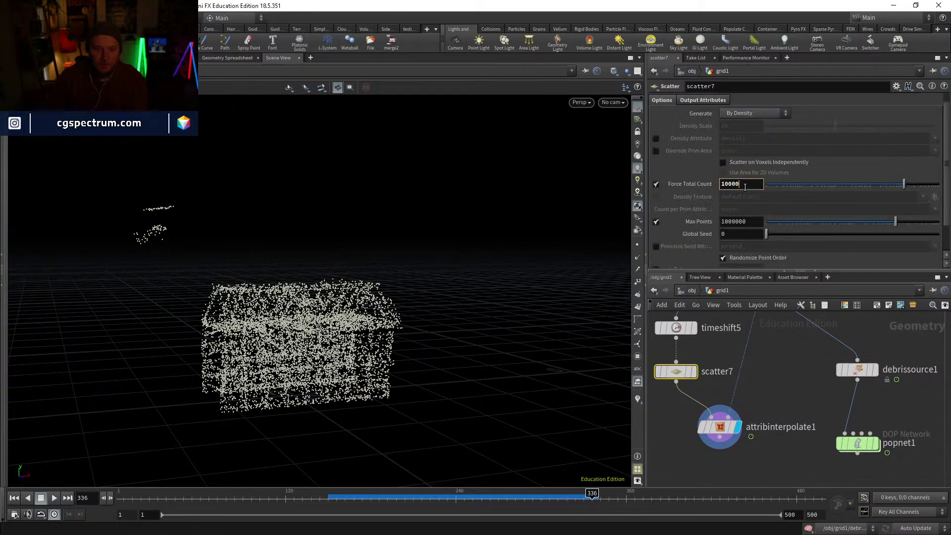
{"action": "type", "text": "0"}
{"action": "key", "text": "Return"}
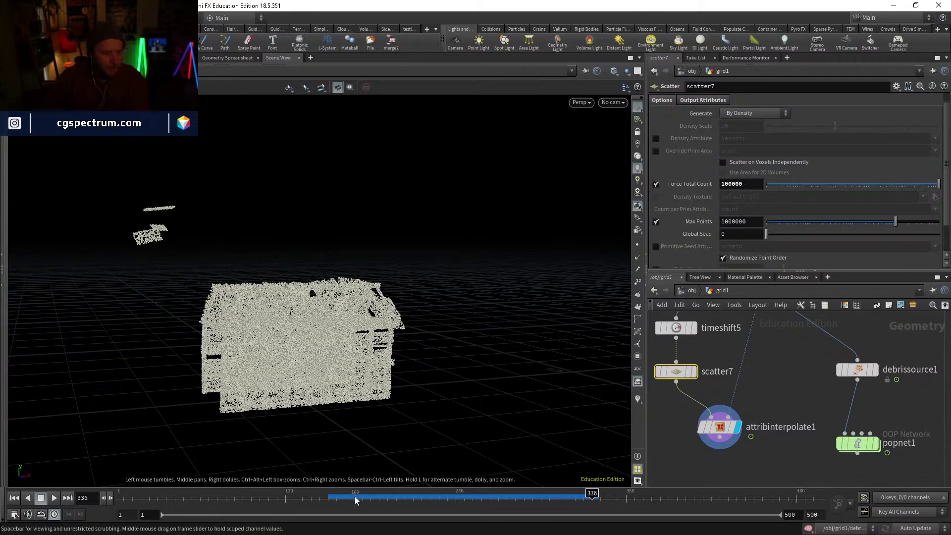
{"action": "mouse_move", "coordinate": [355, 501]}
{"action": "left_mouse_down"}
{"action": "mouse_move", "coordinate": [630, 496]}
{"action": "mouse_move", "coordinate": [704, 479]}
{"action": "mouse_move", "coordinate": [553, 483]}
{"action": "mouse_move", "coordinate": [534, 454]}
{"action": "left_mouse_up"}
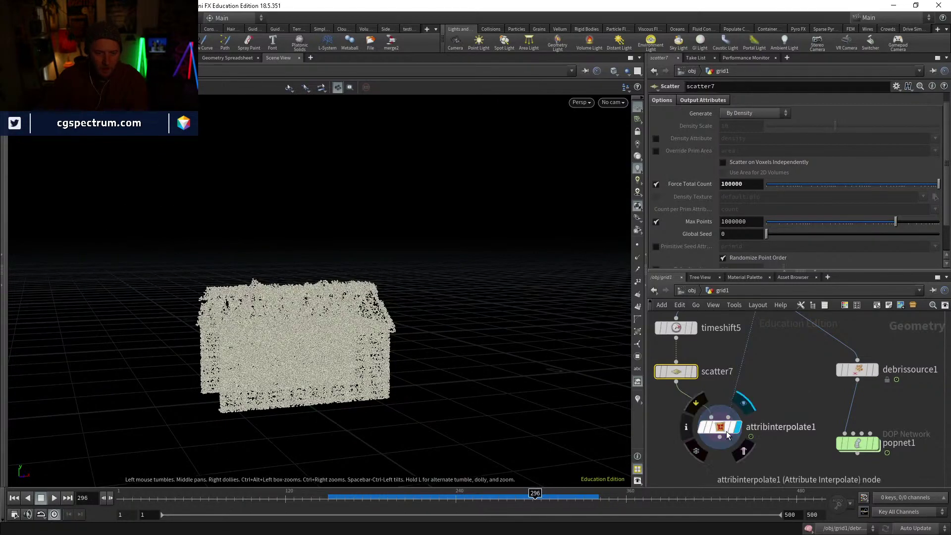
Step: Check attribinterpolate1's node information, move the node further below scatter7 and select it
{"action": "middle_click", "coordinate": [721, 435]}
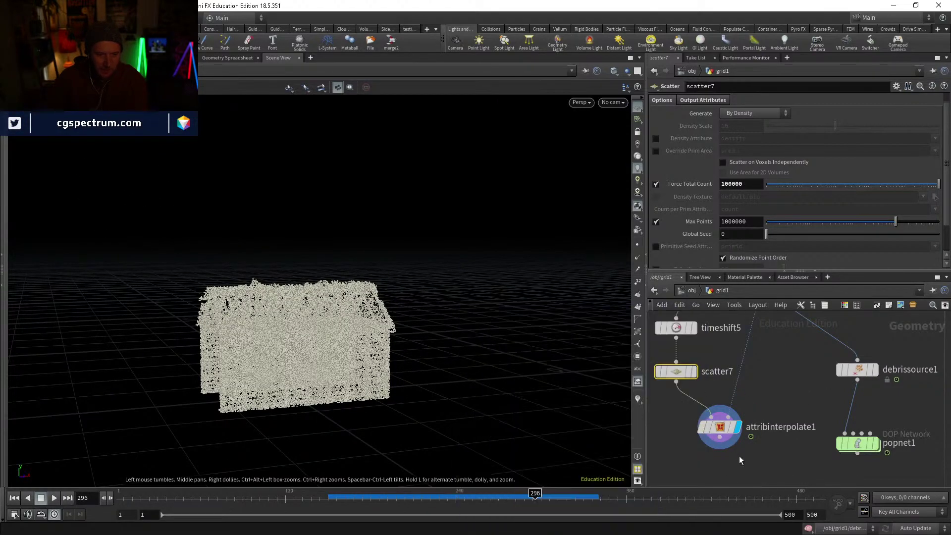
{"action": "middle_click_drag", "start_coordinate": [740, 460], "coordinate": [733, 424]}
{"action": "left_click_drag", "start_coordinate": [716, 391], "coordinate": [715, 408]}
{"action": "middle_click_drag", "start_coordinate": [722, 368], "coordinate": [744, 421]}
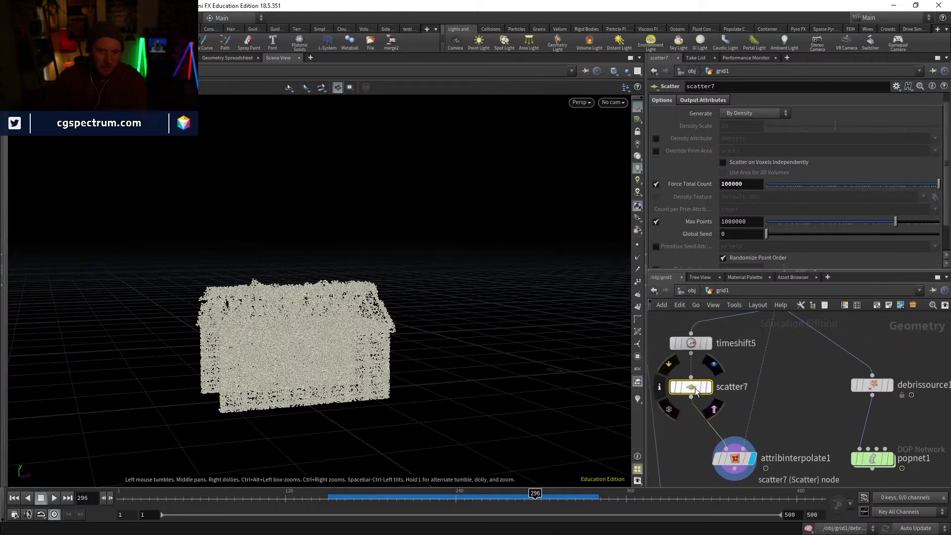
{"action": "left_click", "coordinate": [736, 458]}
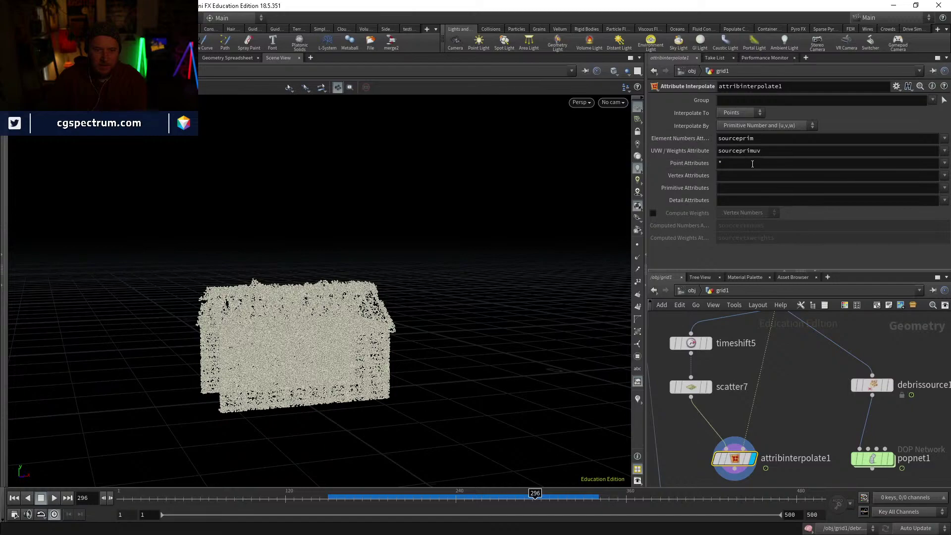
Step: Turn on the viewport's velocity trails and scrub the interpolated points to frames 344 and 213
{"action": "left_click", "coordinate": [635, 399]}
{"action": "left_click_drag", "start_coordinate": [441, 494], "coordinate": [604, 494]}
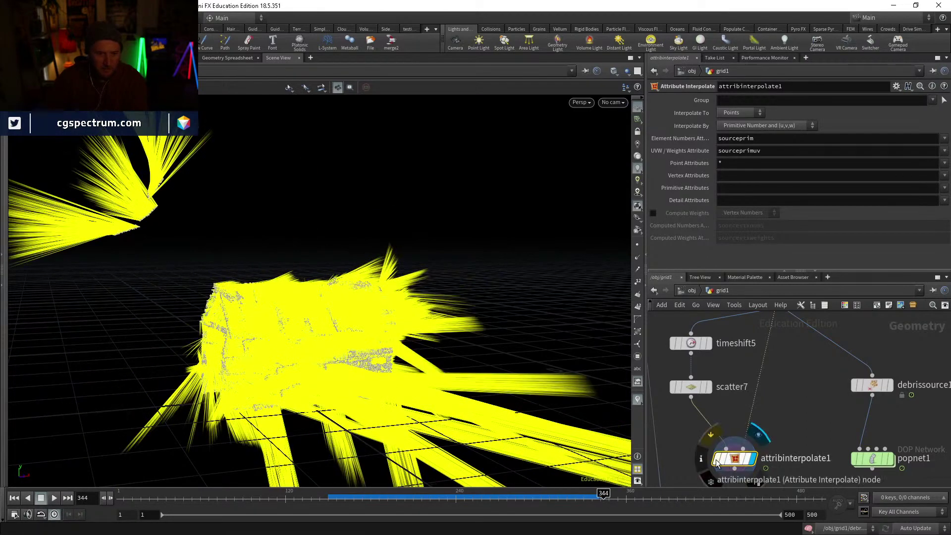
{"action": "middle_click_drag", "start_coordinate": [770, 383], "coordinate": [722, 398]}
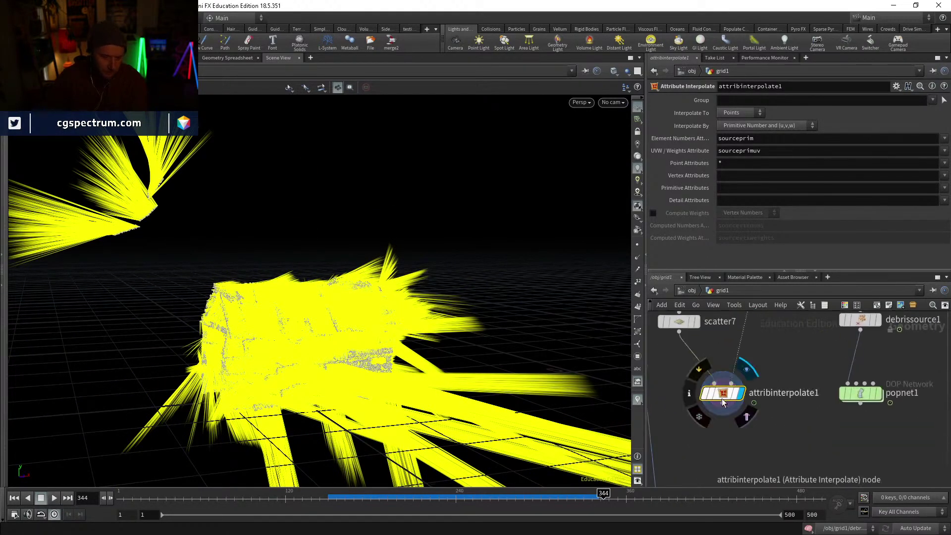
{"action": "left_click_drag", "start_coordinate": [362, 503], "coordinate": [417, 498]}
Step: Compare scatter7's static points with attribinterpolate1's moving points while scrubbing to frame 223
{"action": "middle_click_drag", "start_coordinate": [758, 346], "coordinate": [763, 400]}
{"action": "left_click", "coordinate": [702, 376]}
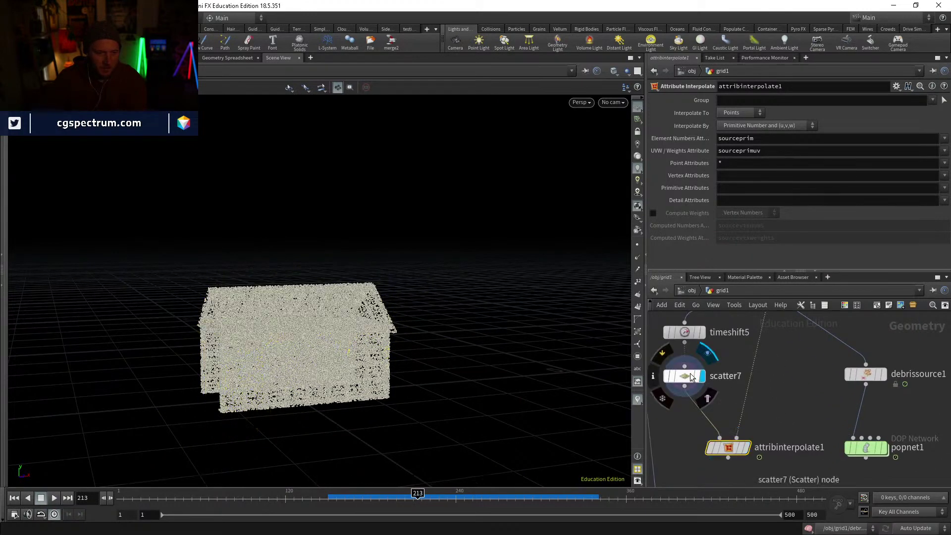
{"action": "left_click", "coordinate": [683, 376]}
{"action": "mouse_move", "coordinate": [429, 496]}
{"action": "left_mouse_down"}
{"action": "mouse_move", "coordinate": [344, 496]}
{"action": "mouse_move", "coordinate": [435, 499]}
{"action": "left_mouse_up"}
{"action": "left_click", "coordinate": [742, 448]}
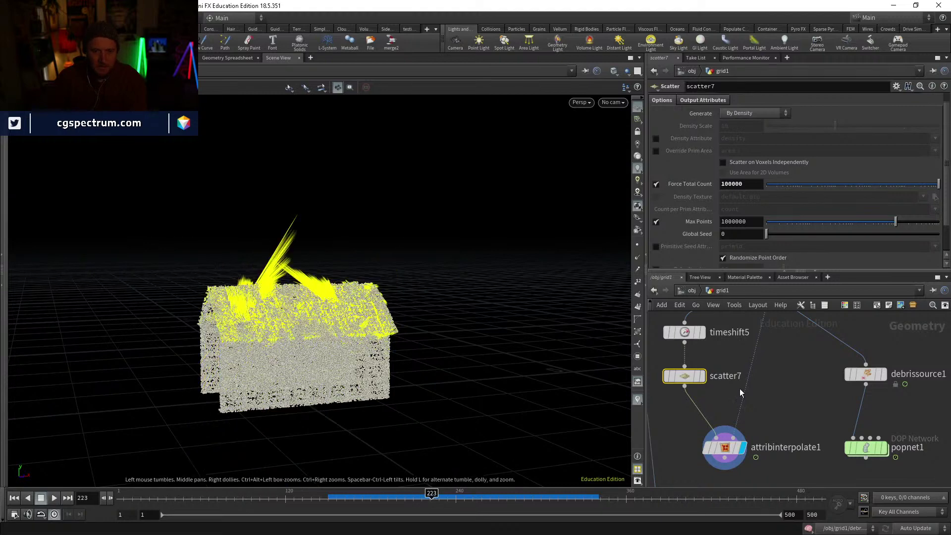
Step: Try adding Velocity (v) to attribinterpolate1's Point Attributes
{"action": "left_click", "coordinate": [717, 449]}
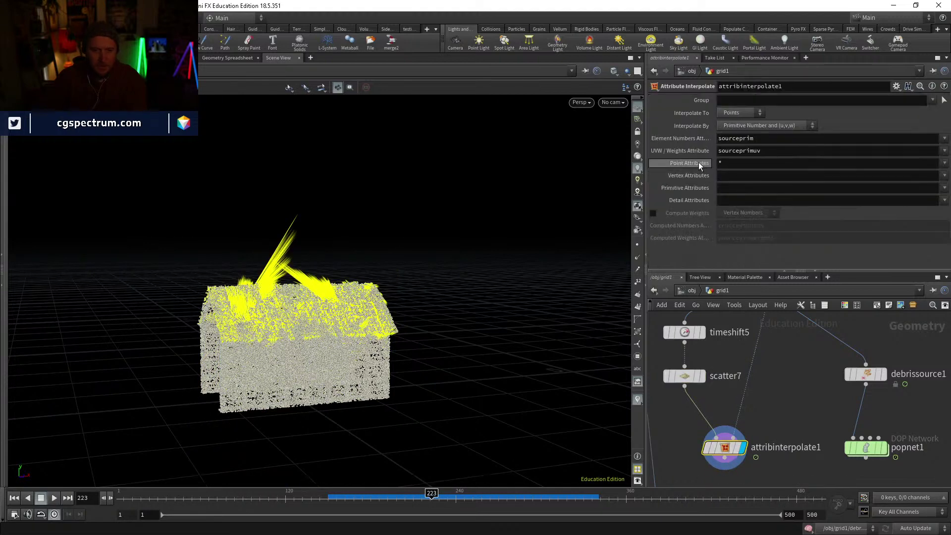
{"action": "left_click", "coordinate": [945, 164]}
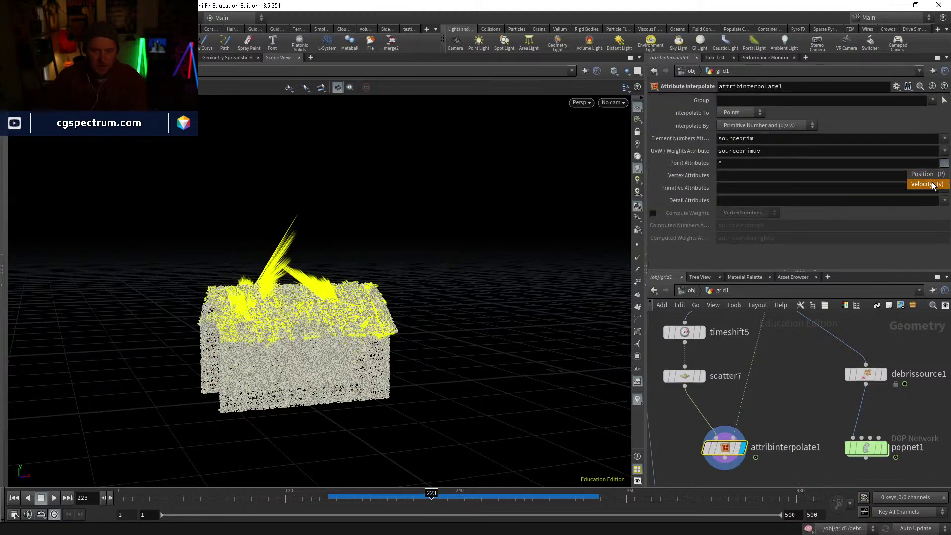
{"action": "left_click", "coordinate": [928, 182]}
{"action": "left_click", "coordinate": [749, 160]}
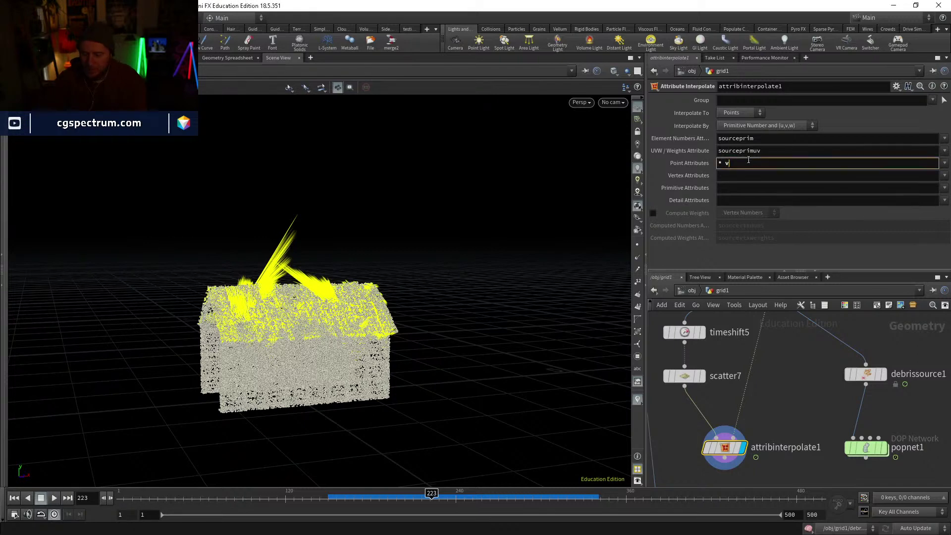
{"action": "key", "text": "Return"}
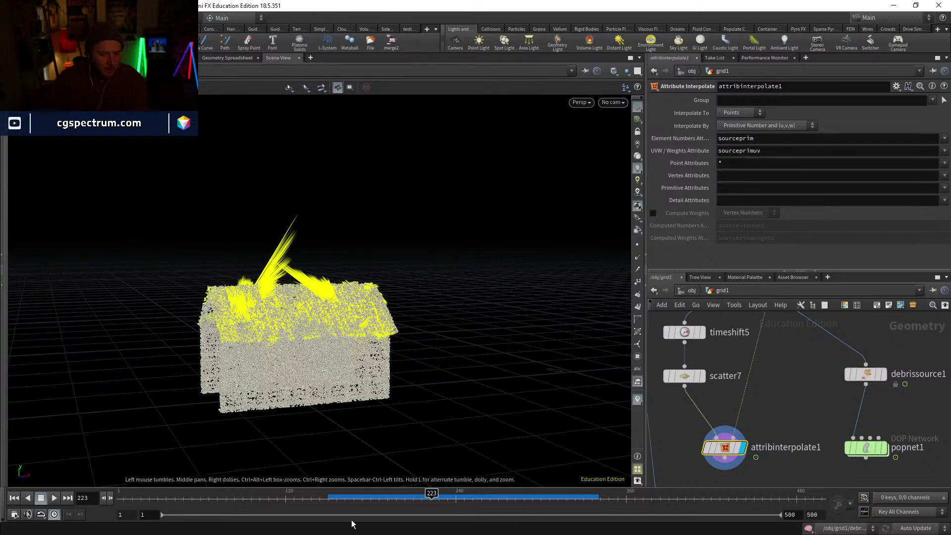
Step: At frame 226, add an Attribute Wrangle fed by attribinterpolate1 and display it
{"action": "left_click_drag", "start_coordinate": [415, 497], "coordinate": [436, 497]}
{"action": "middle_click_drag", "start_coordinate": [796, 419], "coordinate": [797, 337]}
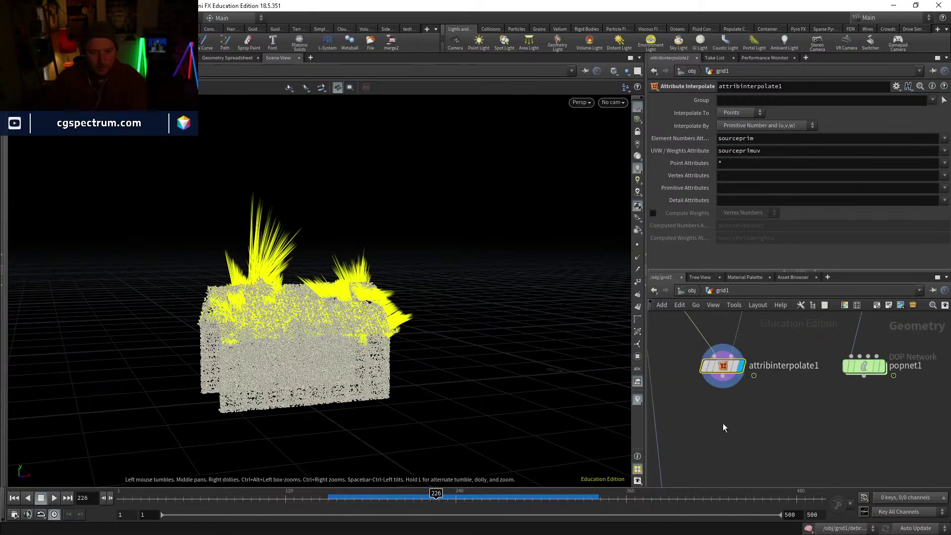
{"action": "key", "text": "Tab"}
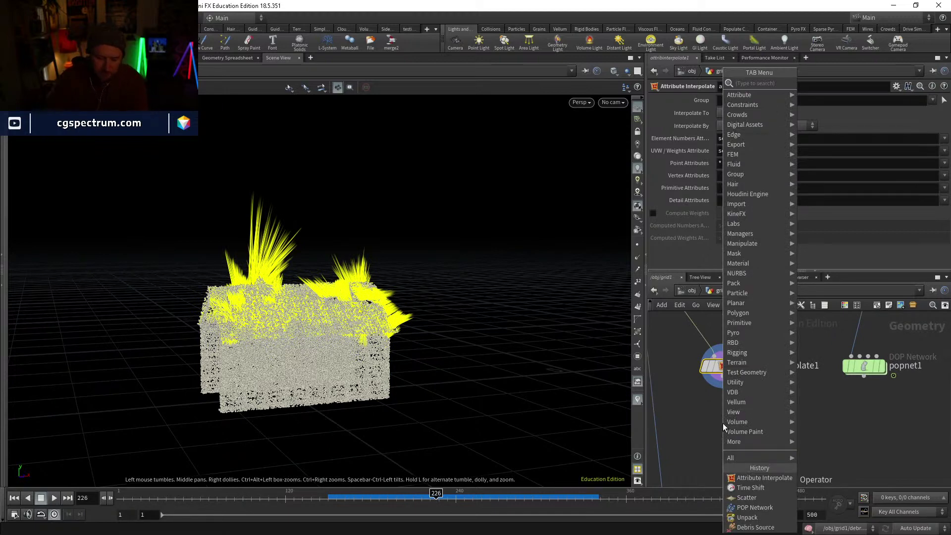
{"action": "type", "text": "aw"}
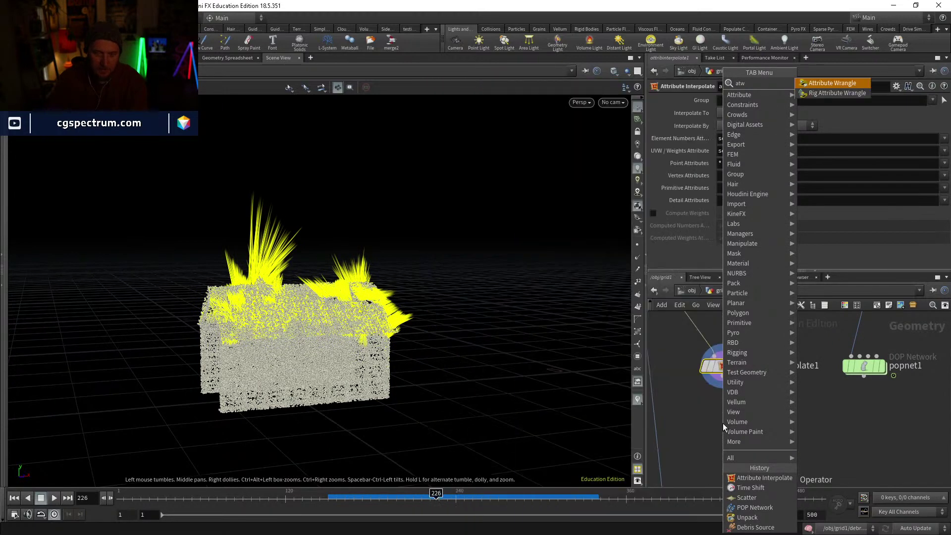
{"action": "key", "text": "Return"}
{"action": "left_click", "coordinate": [723, 423]}
{"action": "left_click_drag", "start_coordinate": [711, 411], "coordinate": [723, 377]}
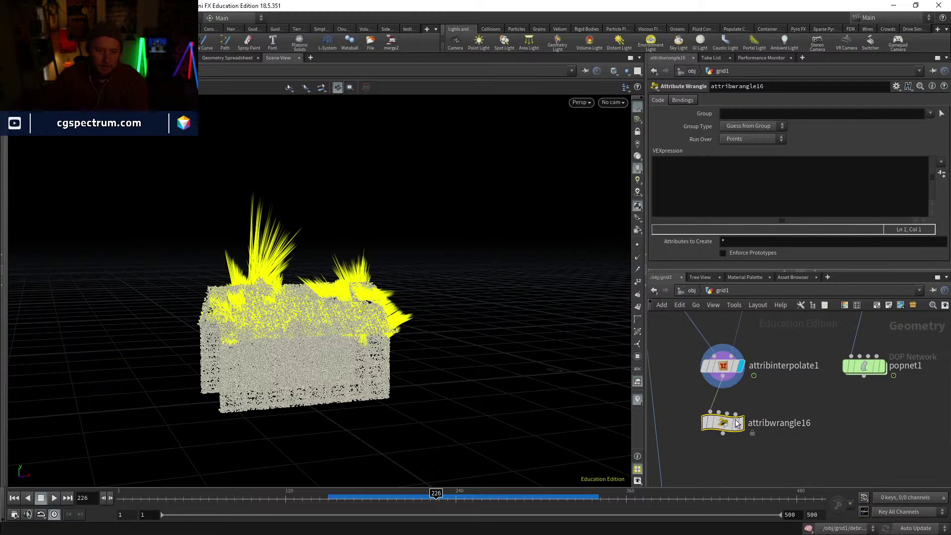
{"action": "left_click", "coordinate": [740, 423]}
{"action": "left_click", "coordinate": [688, 186]}
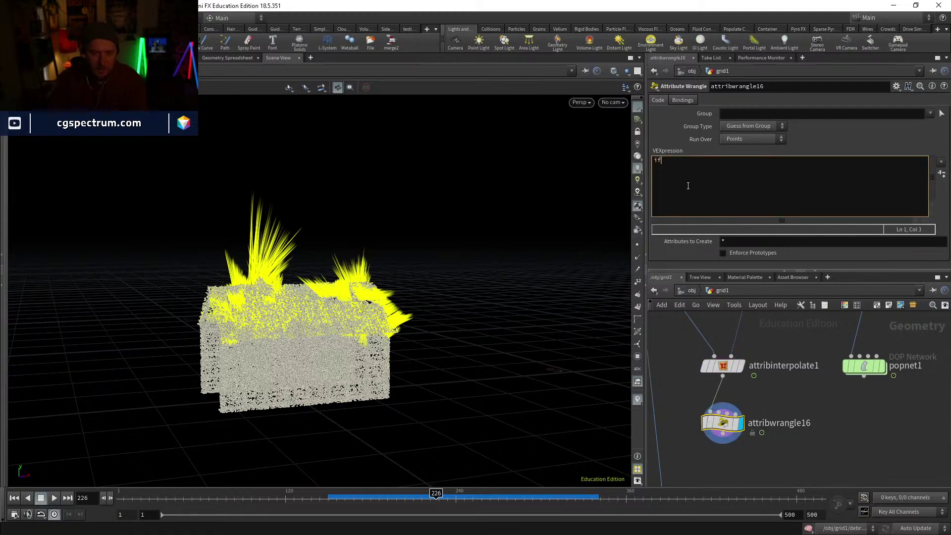
{"action": "type", "text": "if(l"}
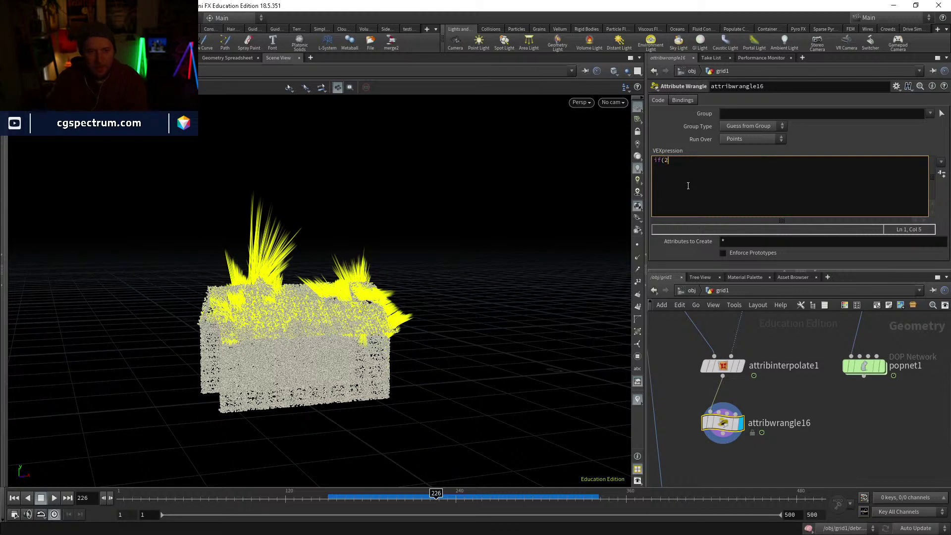
{"action": "type", "text": "@lengt"}
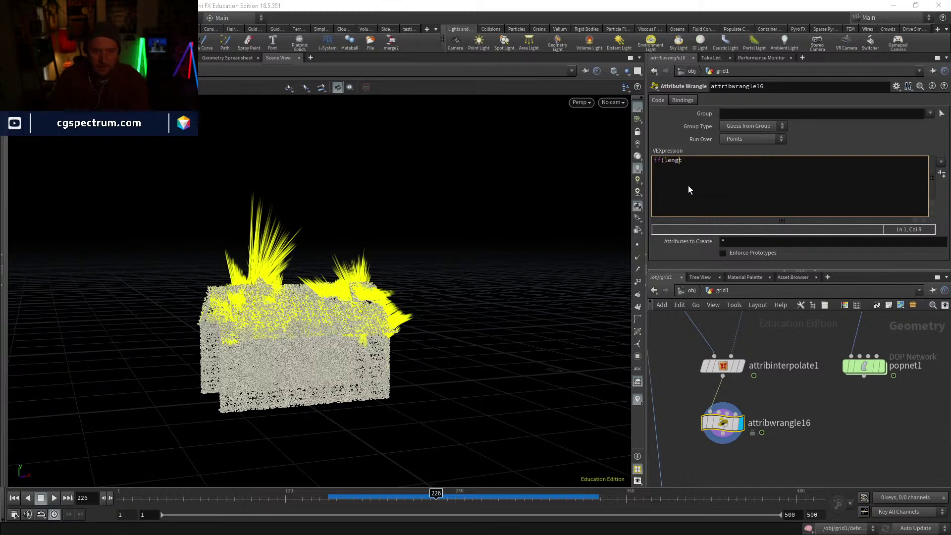
{"action": "type", "text": "h("}
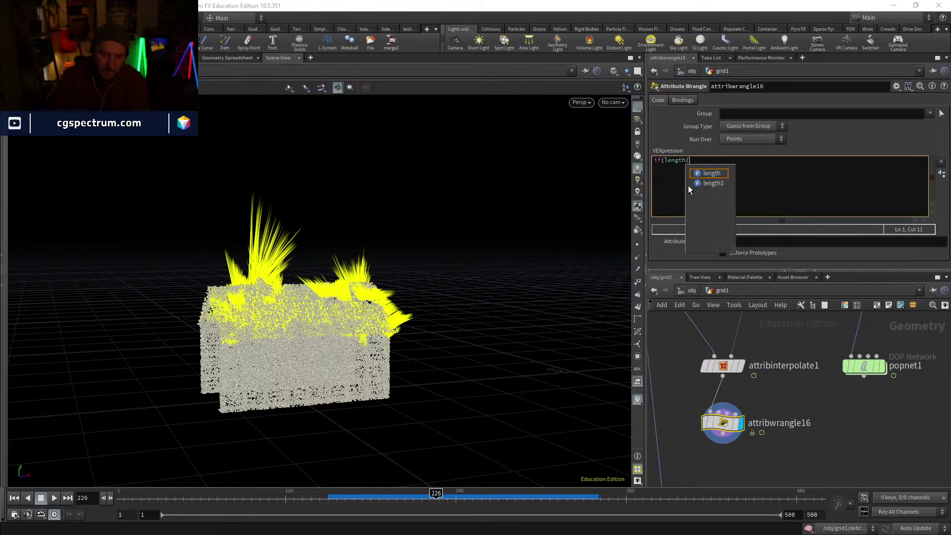
{"action": "type", "text": "v@v"}
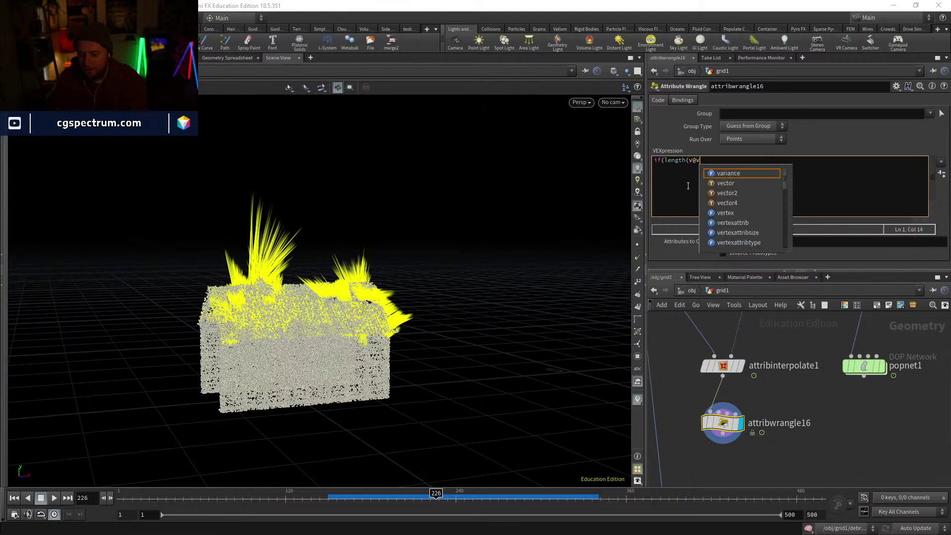
{"action": "type", "text": ")<1"}
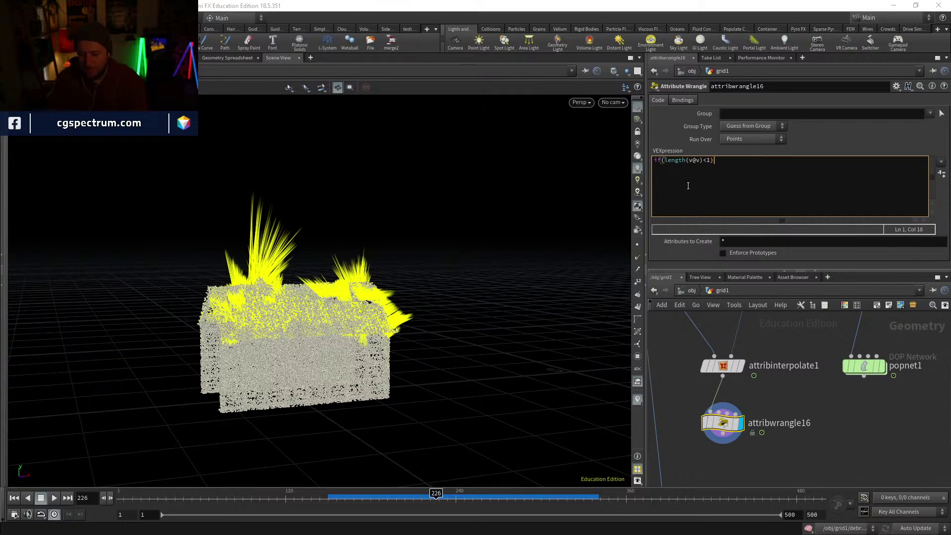
{"action": "type", "text": "){ removepo"}
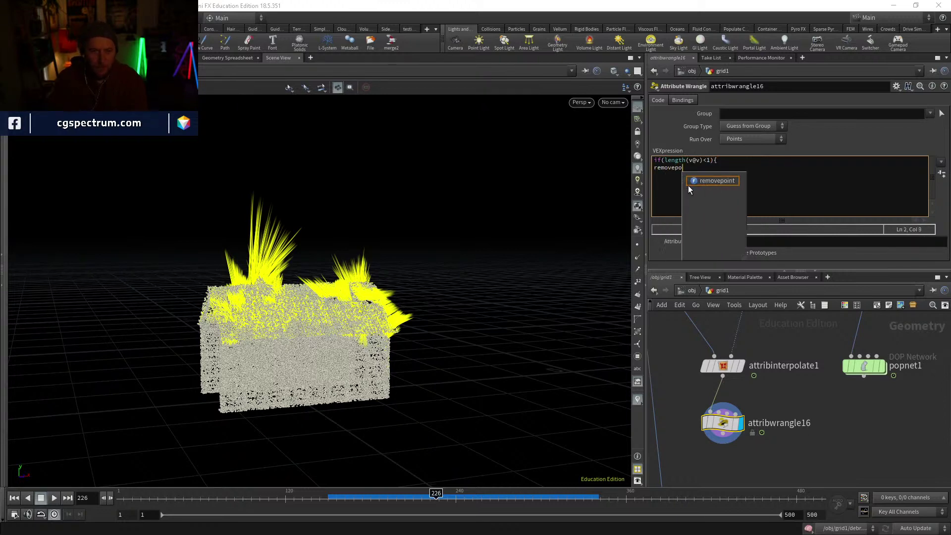
{"action": "type", "text": "int(0,"}
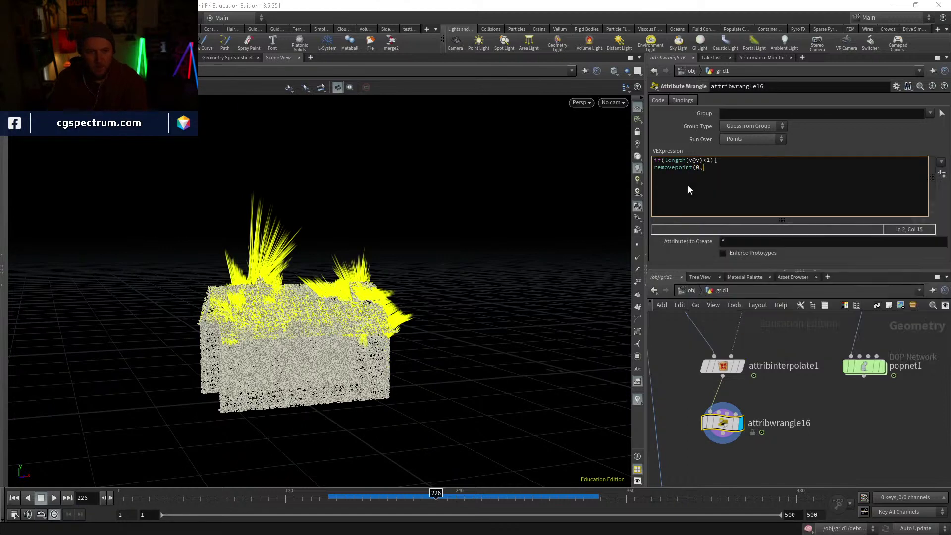
{"action": "type", "text": "@ptnum)"}
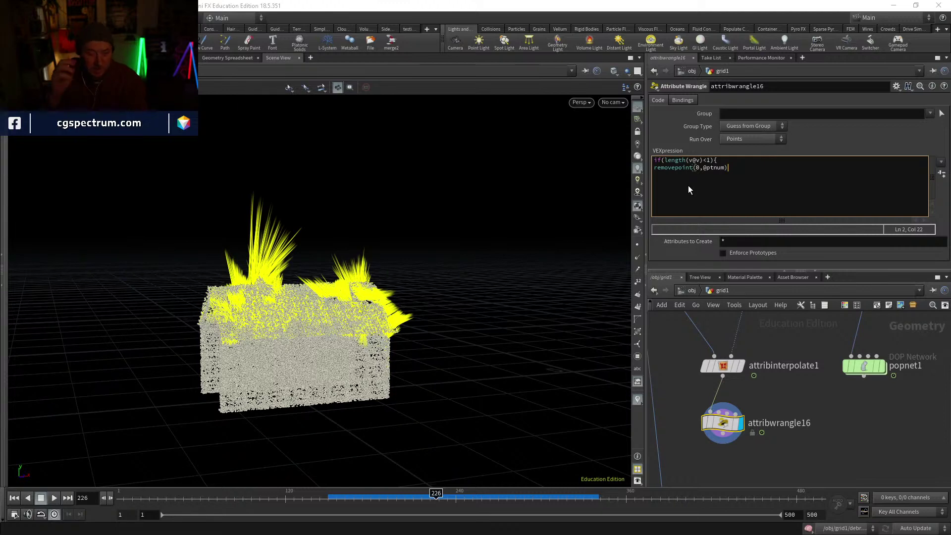
{"action": "type", "text": ";"}
{"action": "key", "text": "Return"}
{"action": "type", "text": "}"}
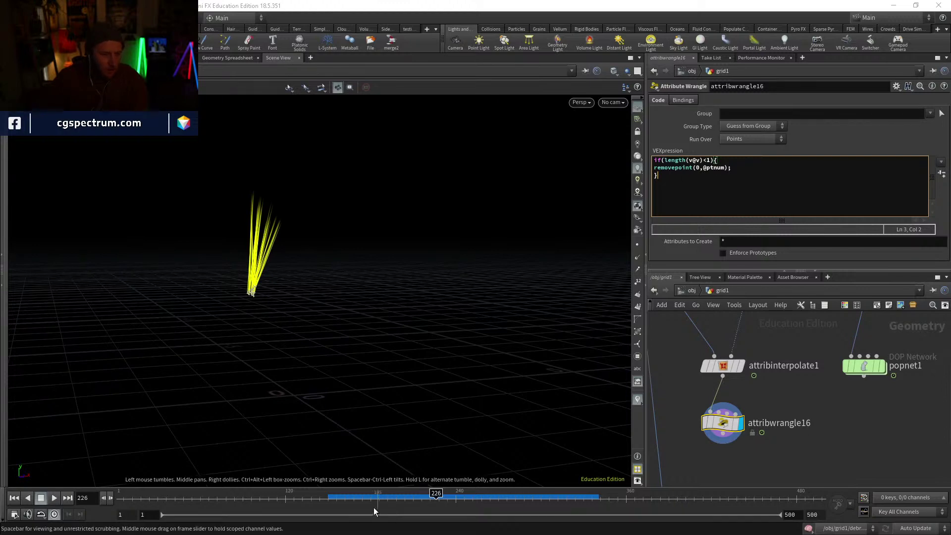
Step: Scrub the timeline through the destruction to examine the velocity-filtered points, stopping at frame 280
{"action": "left_click_drag", "start_coordinate": [340, 496], "coordinate": [499, 503]}
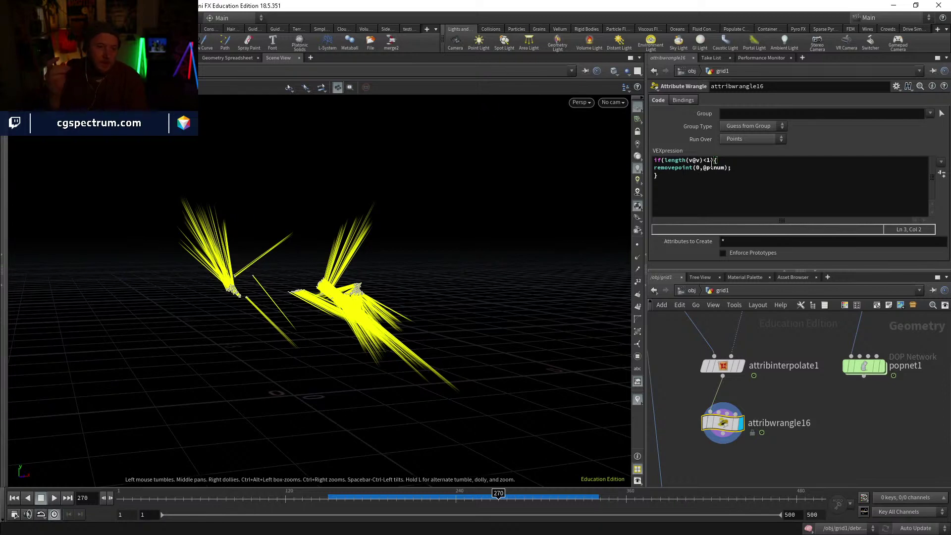
{"action": "left_click_drag", "start_coordinate": [498, 499], "coordinate": [474, 499]}
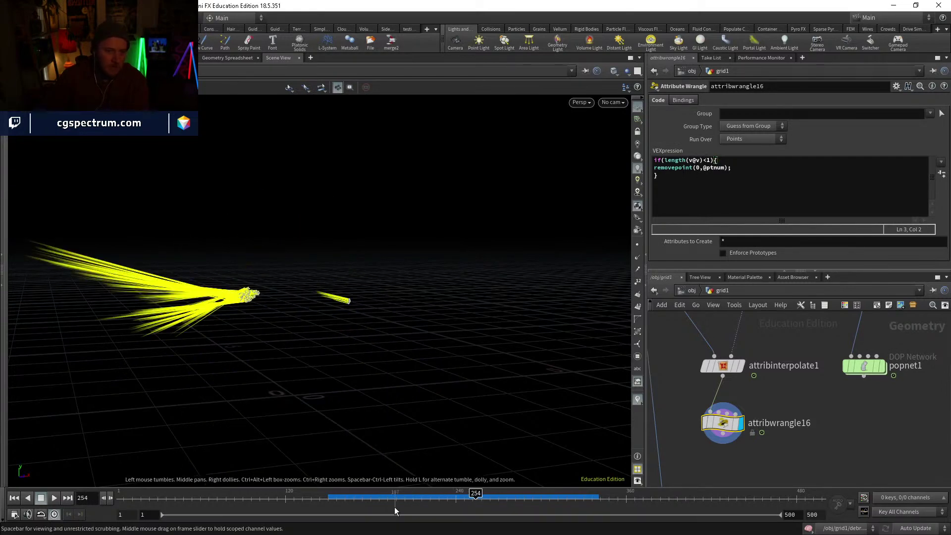
{"action": "left_click_drag", "start_coordinate": [356, 499], "coordinate": [545, 502]}
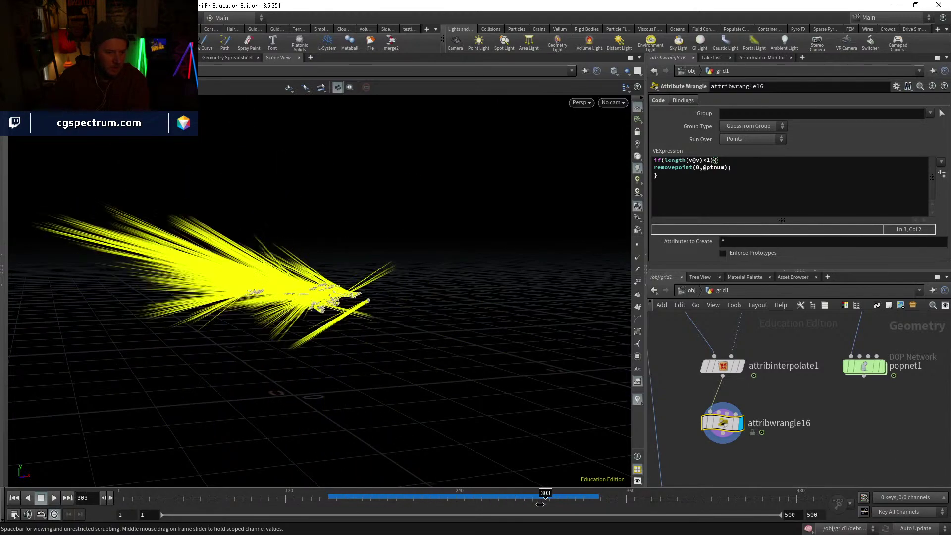
{"action": "left_click", "coordinate": [68, 499]}
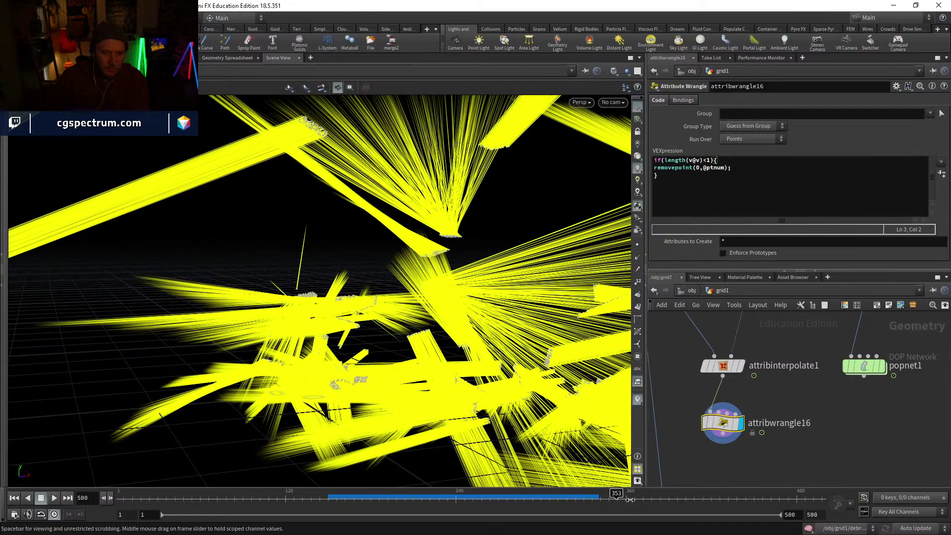
{"action": "left_click_drag", "start_coordinate": [630, 499], "coordinate": [512, 495]}
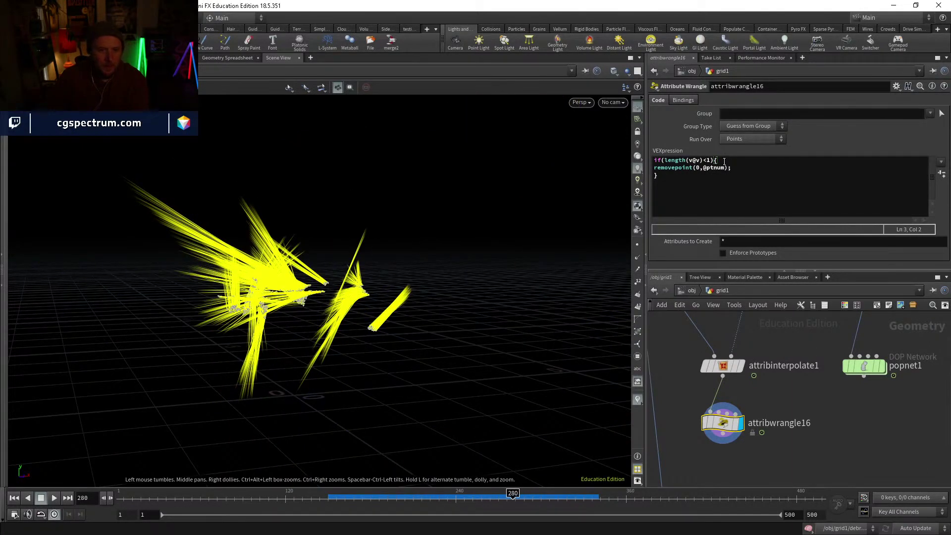
Step: Extend attribwrangle16's condition to also delete points with velocity above 5: if(length(v@v)<1||length(v@v)>5){
{"action": "left_click", "coordinate": [706, 160]}
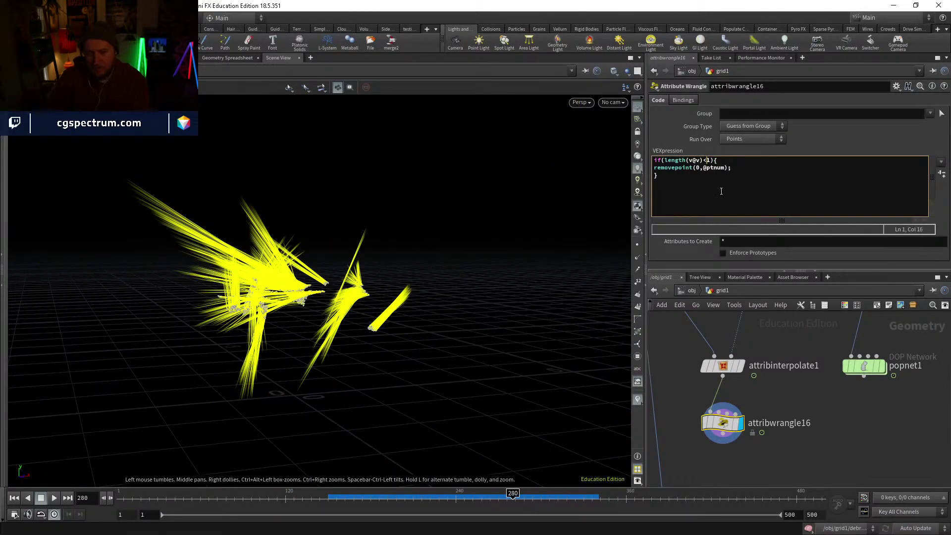
{"action": "left_click_drag", "start_coordinate": [701, 159], "coordinate": [662, 160]}
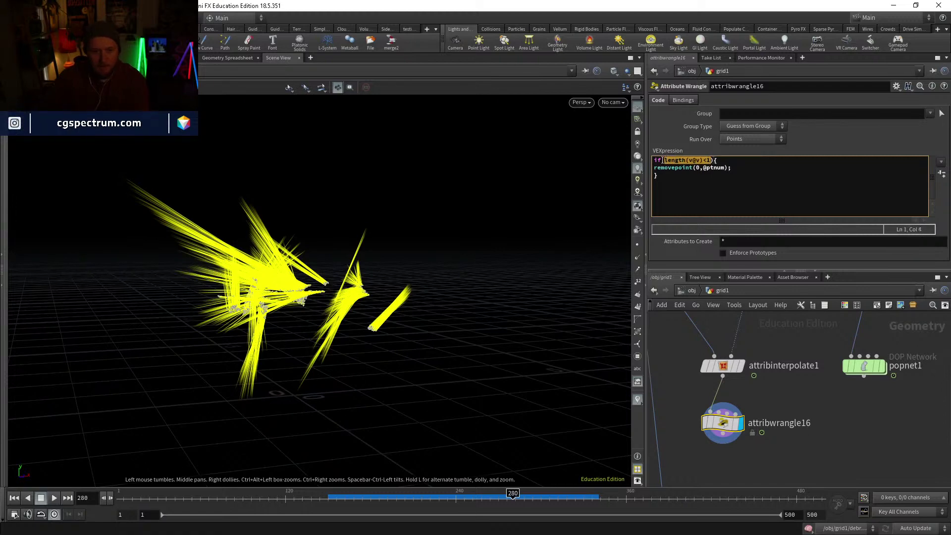
{"action": "left_click", "coordinate": [711, 160]}
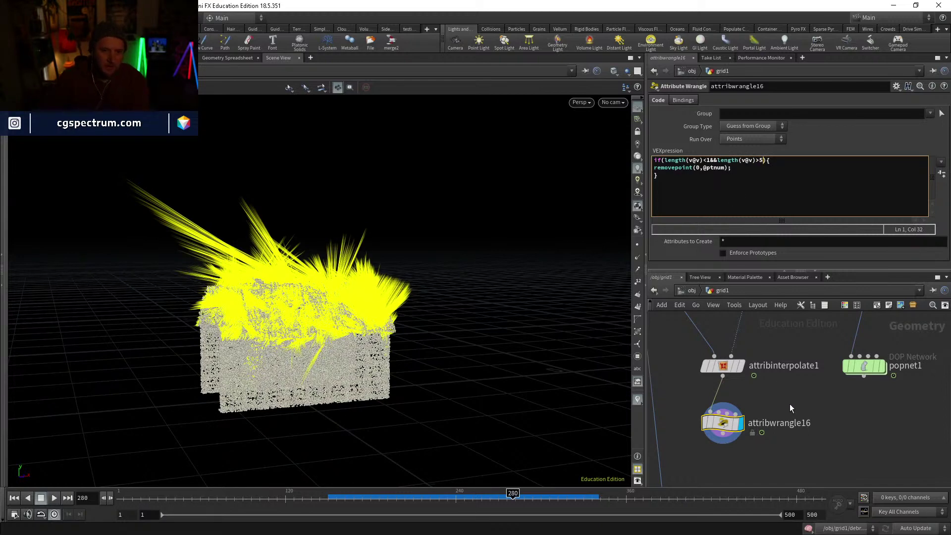
{"action": "left_click", "coordinate": [763, 443]}
{"action": "left_click", "coordinate": [716, 160]}
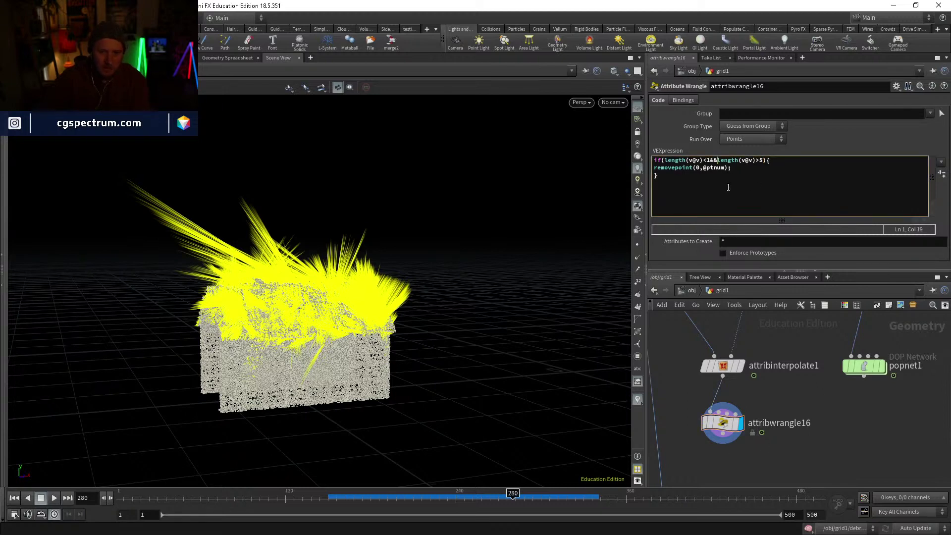
{"action": "key", "text": "BackSpace"}
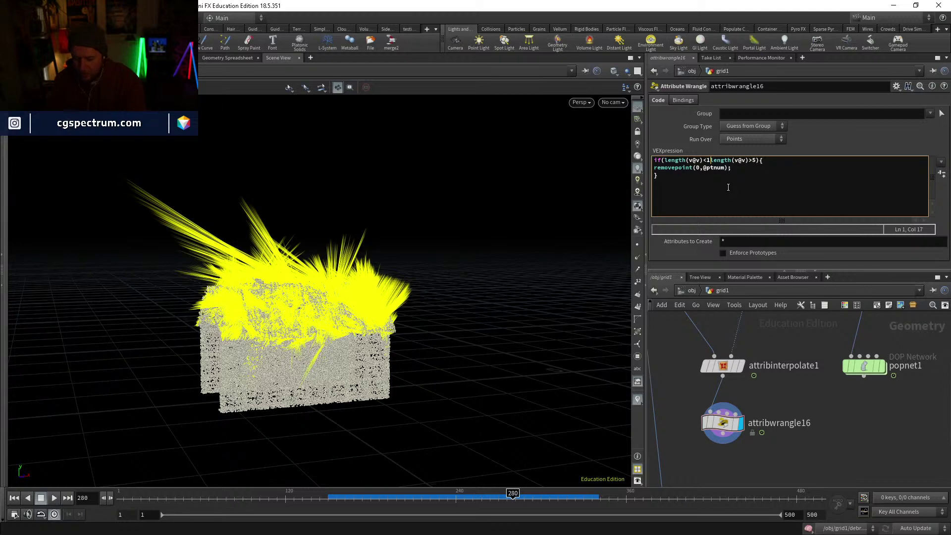
{"action": "type", "text": "||"}
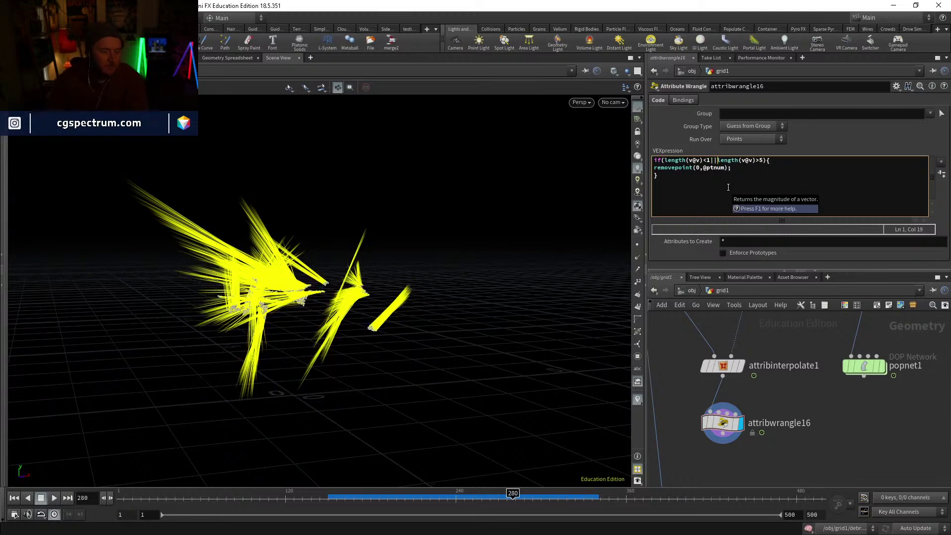
Step: Check the filtered points on late frames up to 475 and lower the wrangle's upper velocity limit to 1.1
{"action": "left_click_drag", "start_coordinate": [339, 494], "coordinate": [740, 494]}
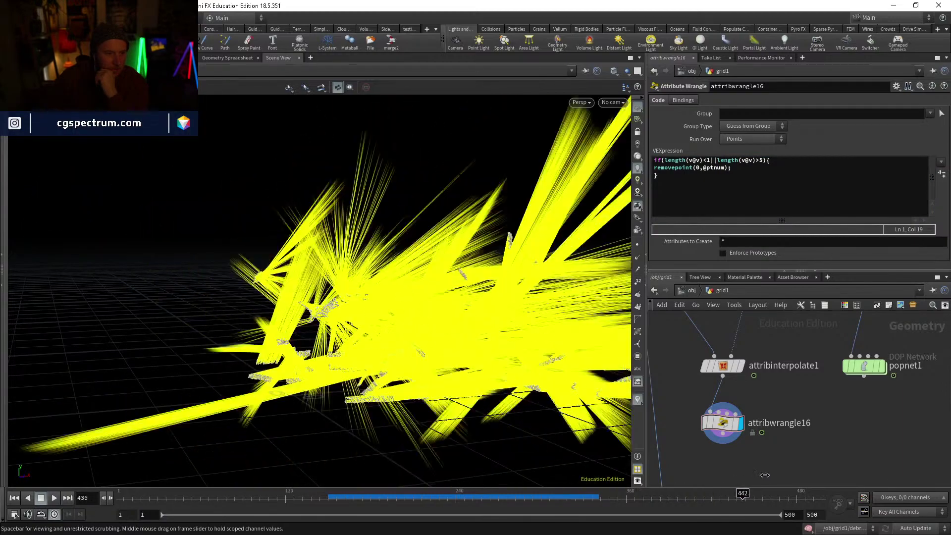
{"action": "left_click", "coordinate": [760, 160]}
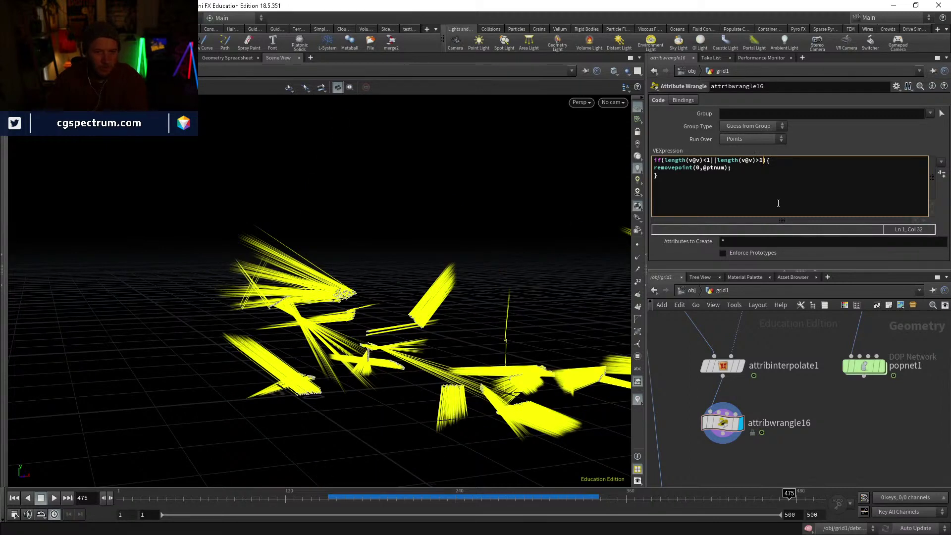
{"action": "type", "text": ".1"}
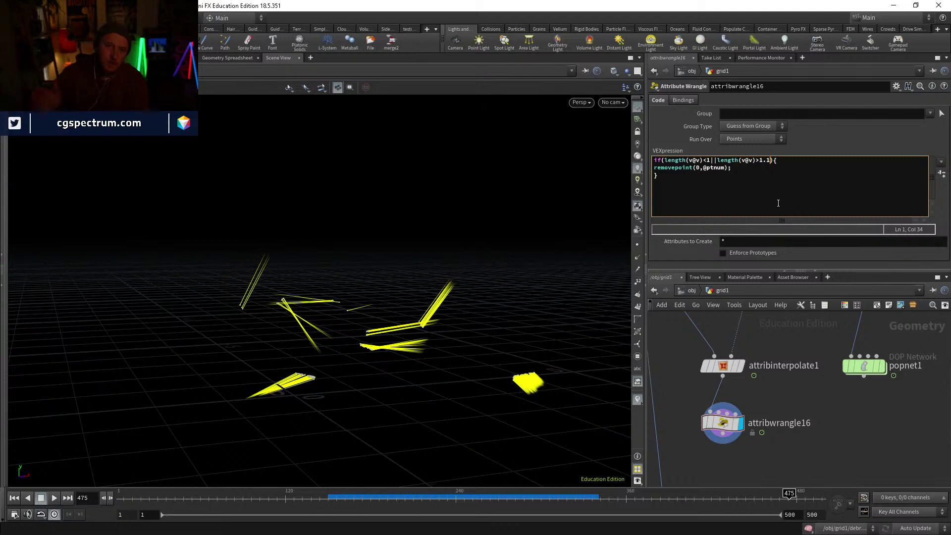
Step: Scrub through the destruction to examine the points left between velocities 1 and 1.1, stopping at frame 270
{"action": "left_click_drag", "start_coordinate": [315, 498], "coordinate": [484, 495]}
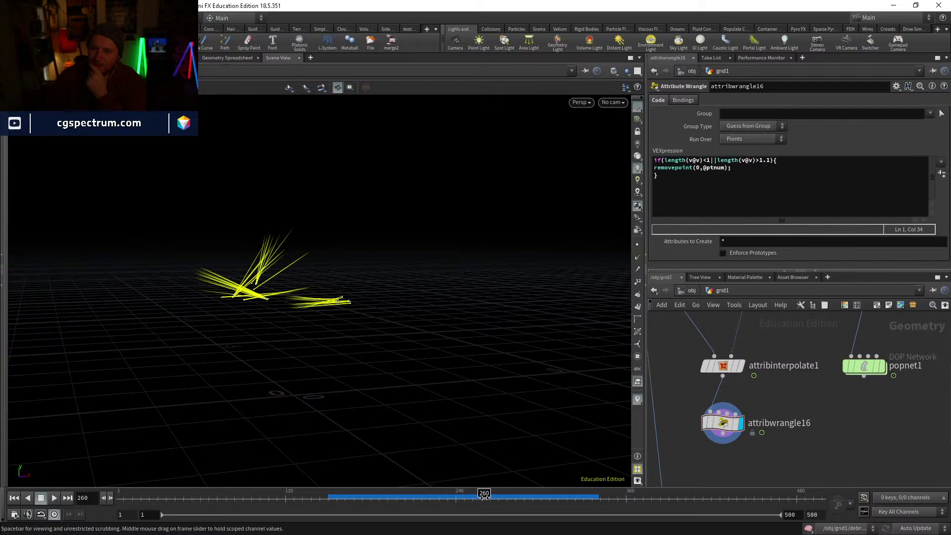
{"action": "left_click_drag", "start_coordinate": [484, 496], "coordinate": [502, 497]}
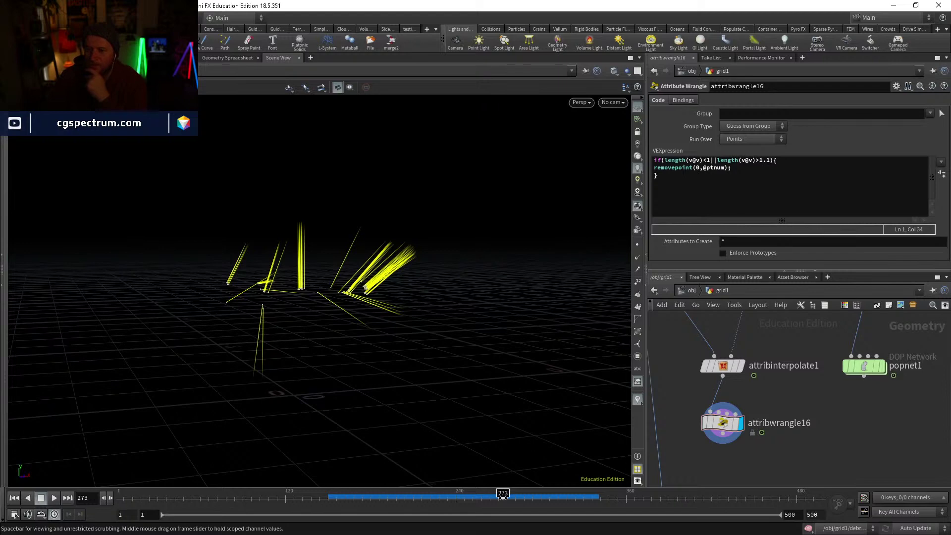
{"action": "left_click_drag", "start_coordinate": [497, 497], "coordinate": [337, 496]}
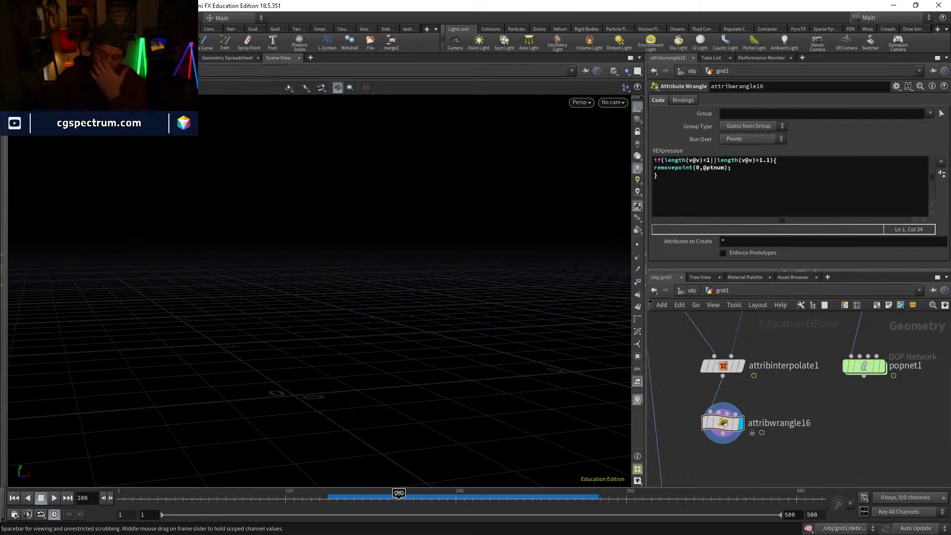
{"action": "mouse_move", "coordinate": [398, 493]}
{"action": "left_mouse_down"}
{"action": "mouse_move", "coordinate": [581, 481]}
{"action": "mouse_move", "coordinate": [666, 502]}
{"action": "mouse_move", "coordinate": [393, 484]}
{"action": "mouse_move", "coordinate": [585, 494]}
{"action": "mouse_move", "coordinate": [679, 482]}
{"action": "mouse_move", "coordinate": [499, 486]}
{"action": "left_mouse_up"}
Step: Wire attribwrangle16 into popnet1's first input and place popnet1 just below the wrangle
{"action": "left_click_drag", "start_coordinate": [877, 371], "coordinate": [898, 437]}
{"action": "middle_click_drag", "start_coordinate": [897, 437], "coordinate": [858, 365]}
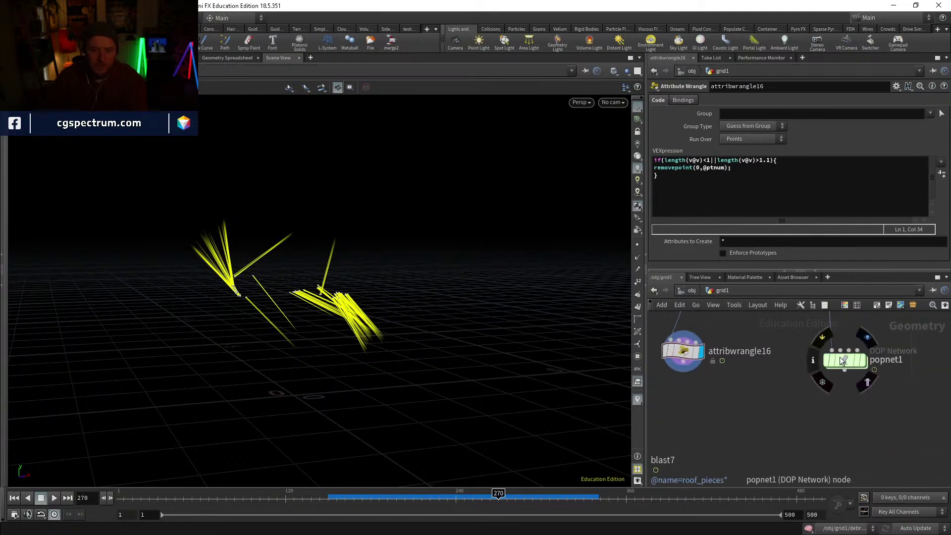
{"action": "left_click", "coordinate": [684, 363]}
{"action": "left_click", "coordinate": [837, 380]}
{"action": "left_click_drag", "start_coordinate": [838, 365], "coordinate": [727, 391]}
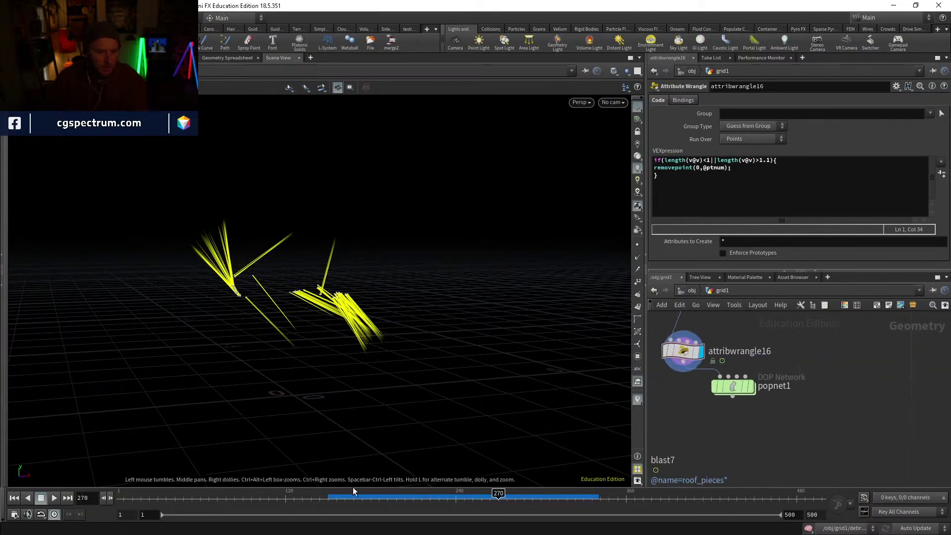
Step: Reset popnet1's simulation, play it from frame 149 and go back to frame 150
{"action": "left_click", "coordinate": [327, 495]}
{"action": "double_click", "coordinate": [735, 385]}
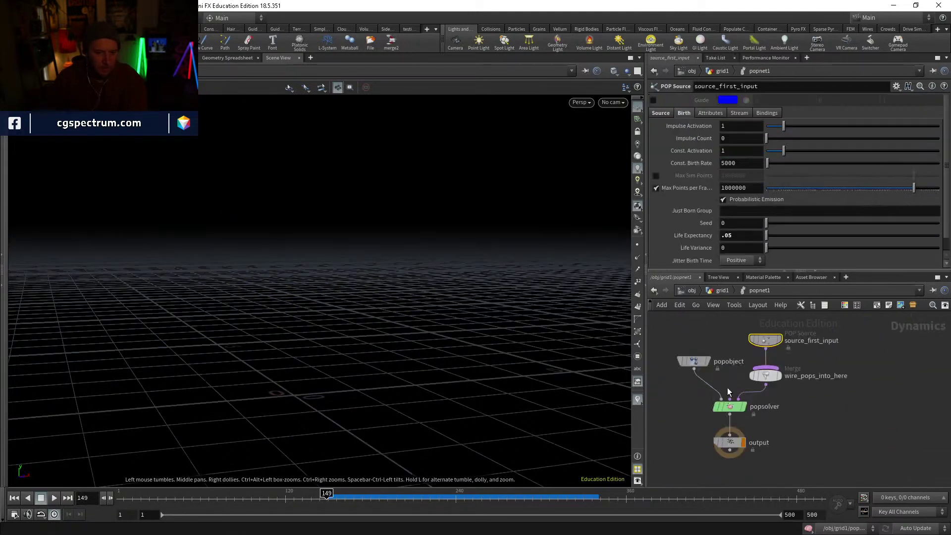
{"action": "left_click", "coordinate": [723, 291]}
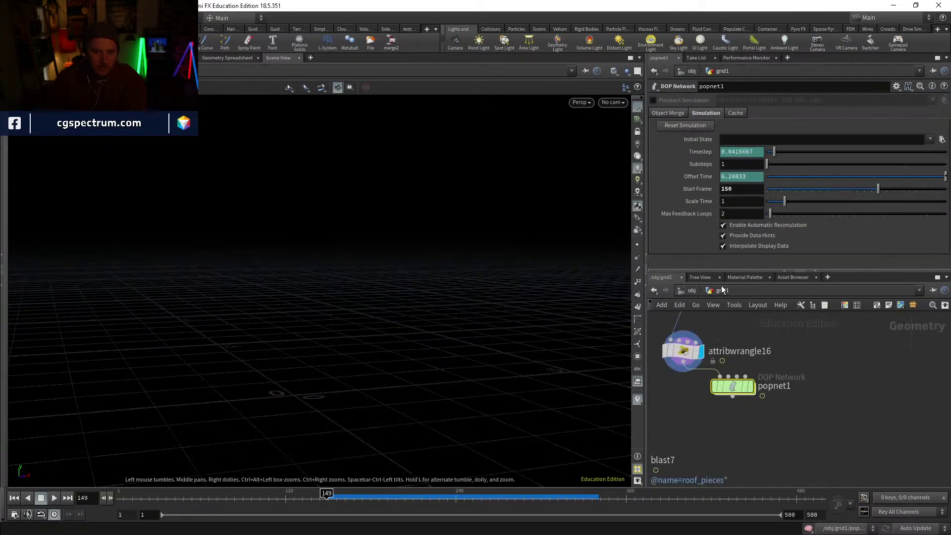
{"action": "left_click", "coordinate": [708, 126]}
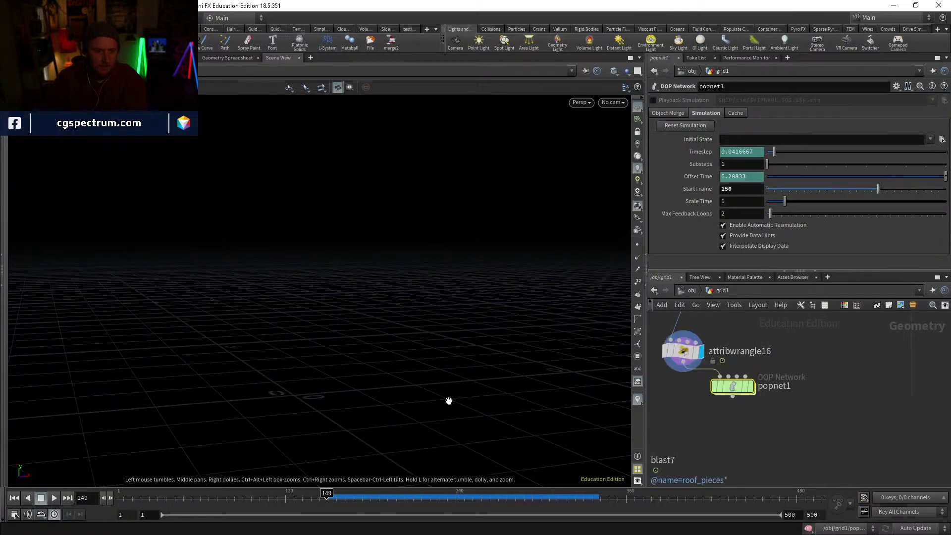
{"action": "left_click", "coordinate": [54, 498]}
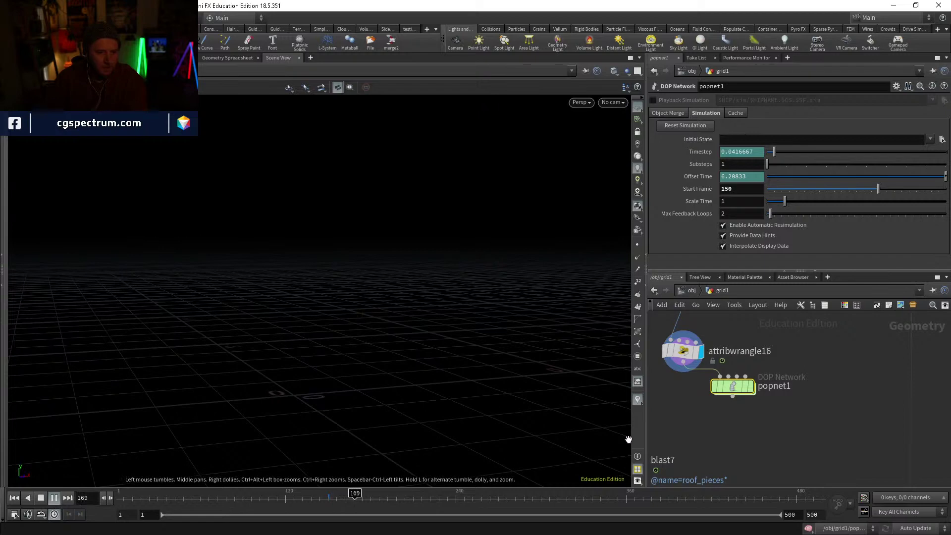
{"action": "left_click", "coordinate": [323, 497]}
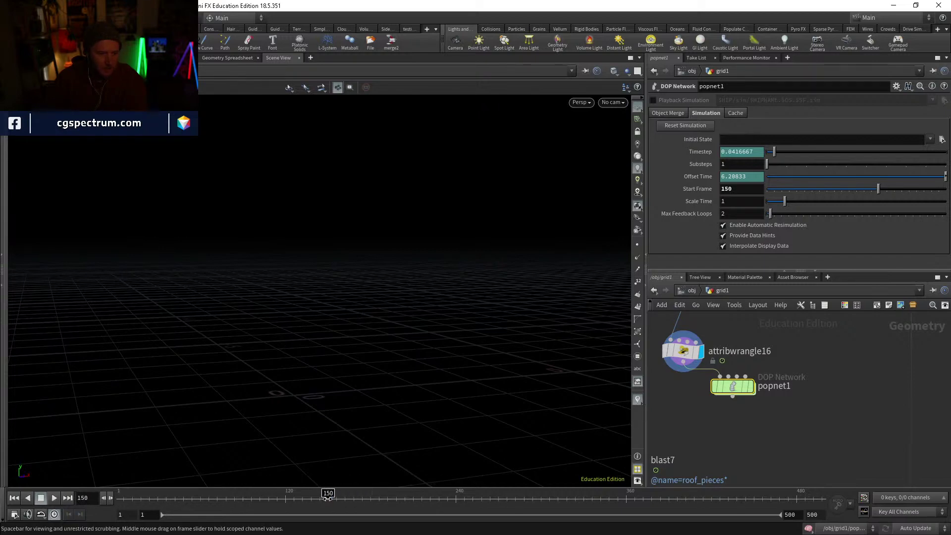
Step: Set the Life Expectancy of popnet1's source_first_input to .25 and return to the grid1 network
{"action": "double_click", "coordinate": [733, 386]}
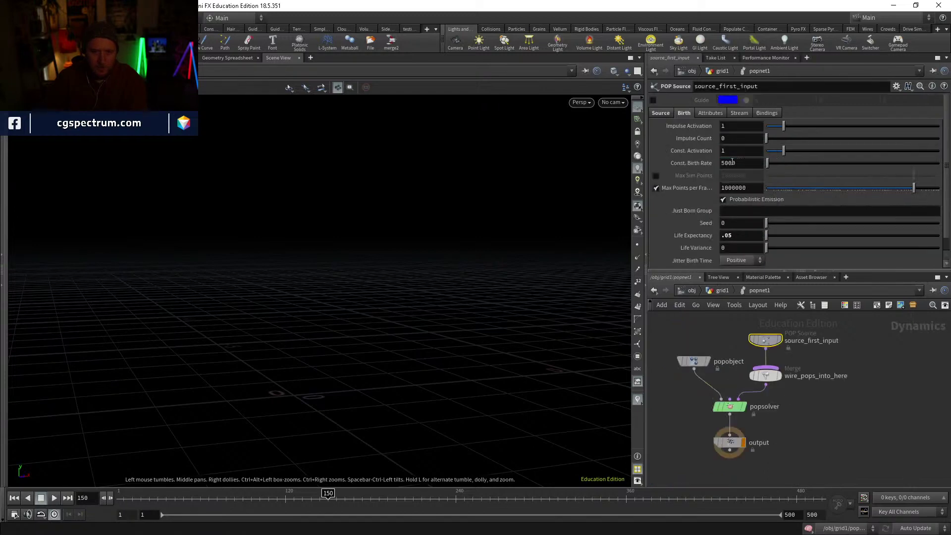
{"action": "double_click", "coordinate": [741, 236]}
{"action": "type", "text": ".25"}
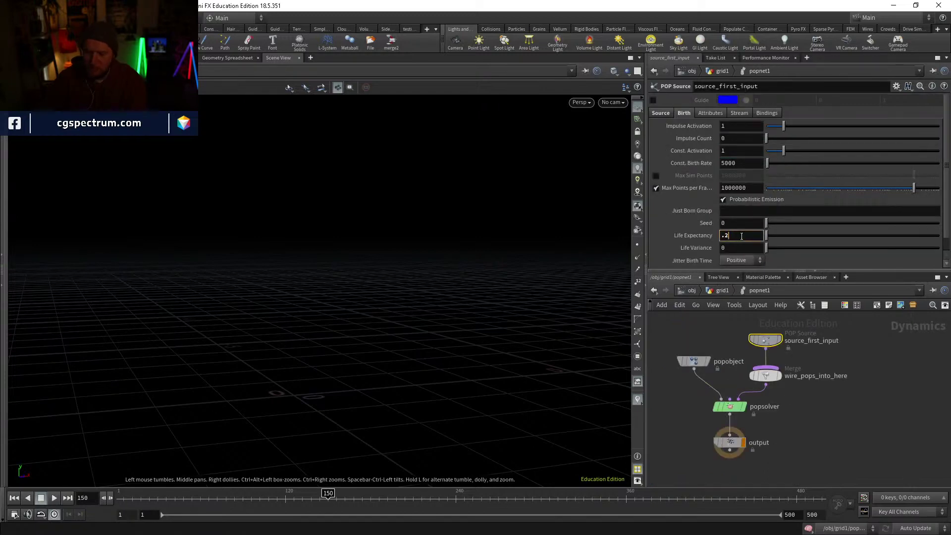
{"action": "key", "text": "Return"}
{"action": "key", "text": "u"}
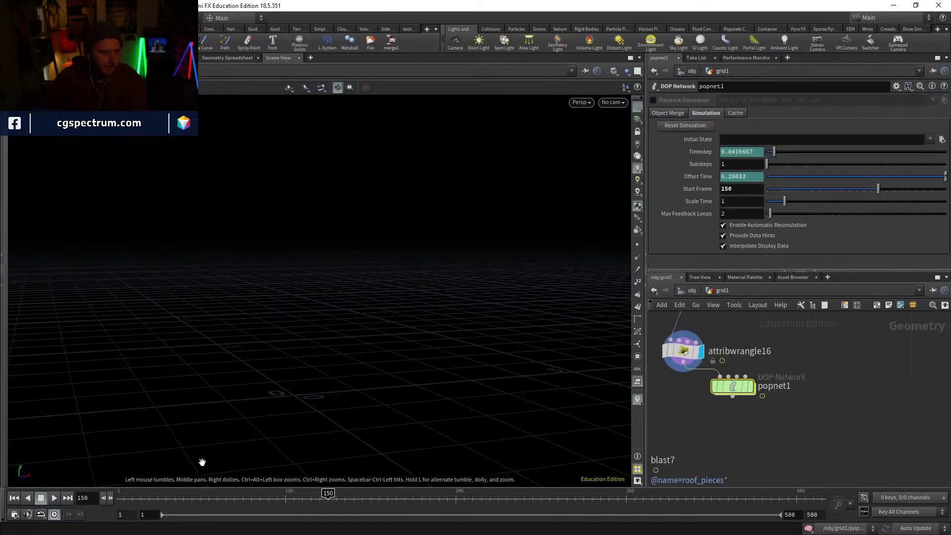
Step: Display popnet1 instead of the wrangle, play its particle simulation from frame 150 and scrub to frame 276
{"action": "left_click", "coordinate": [52, 498]}
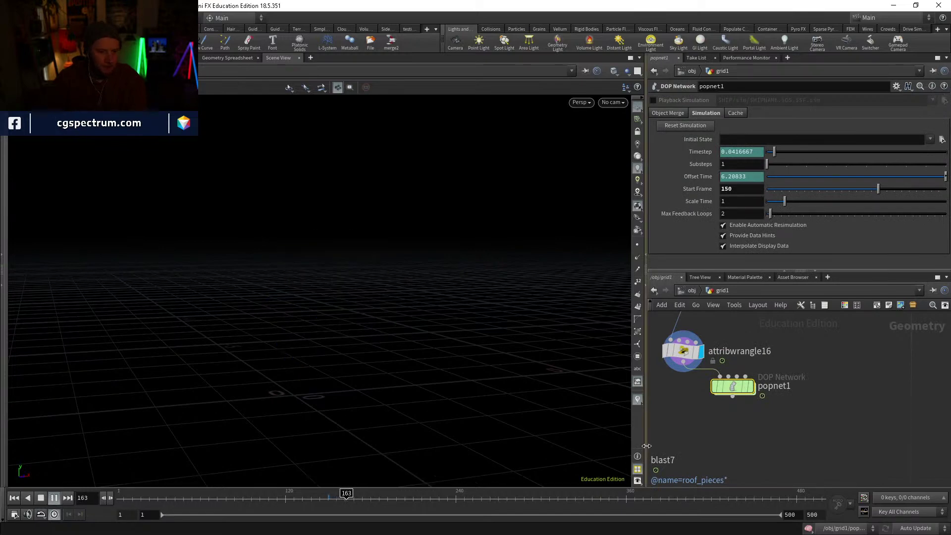
{"action": "left_click", "coordinate": [323, 494]}
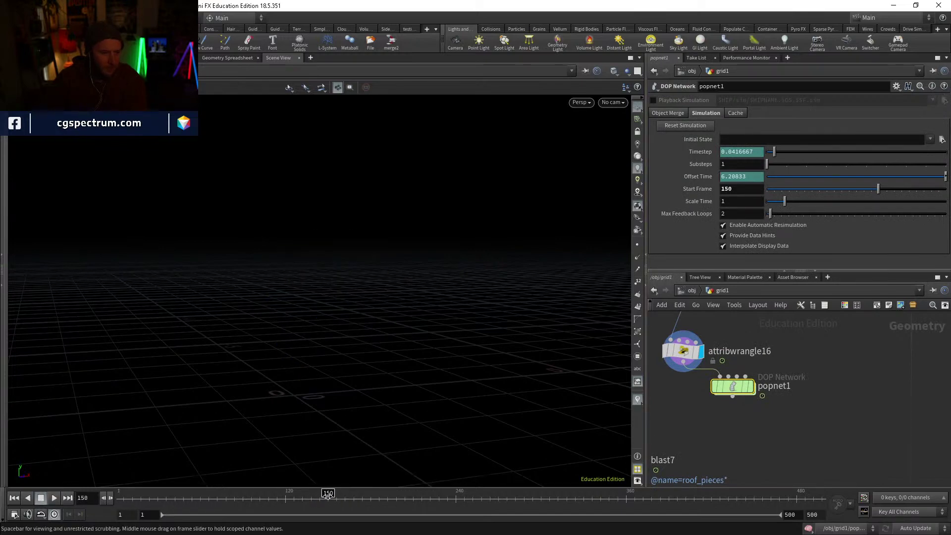
{"action": "left_click", "coordinate": [751, 386]}
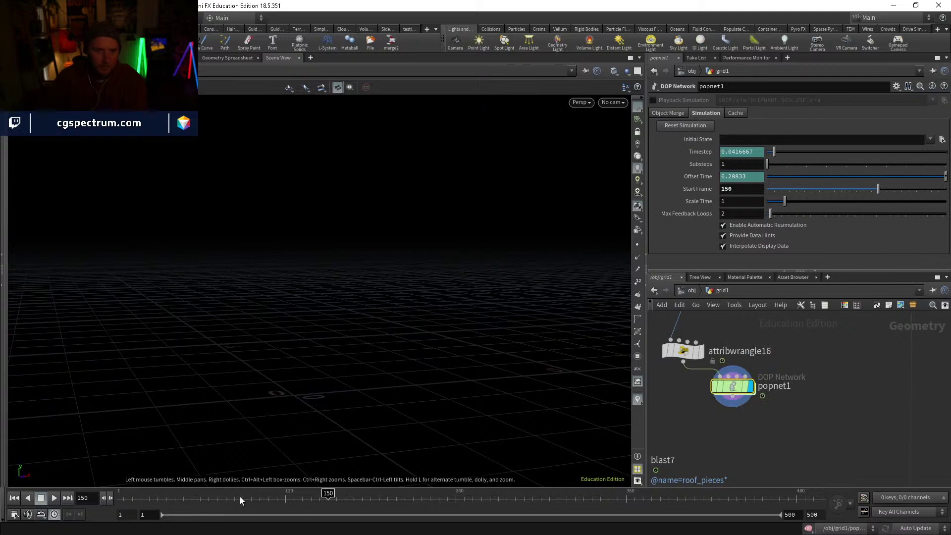
{"action": "left_click", "coordinate": [55, 498]}
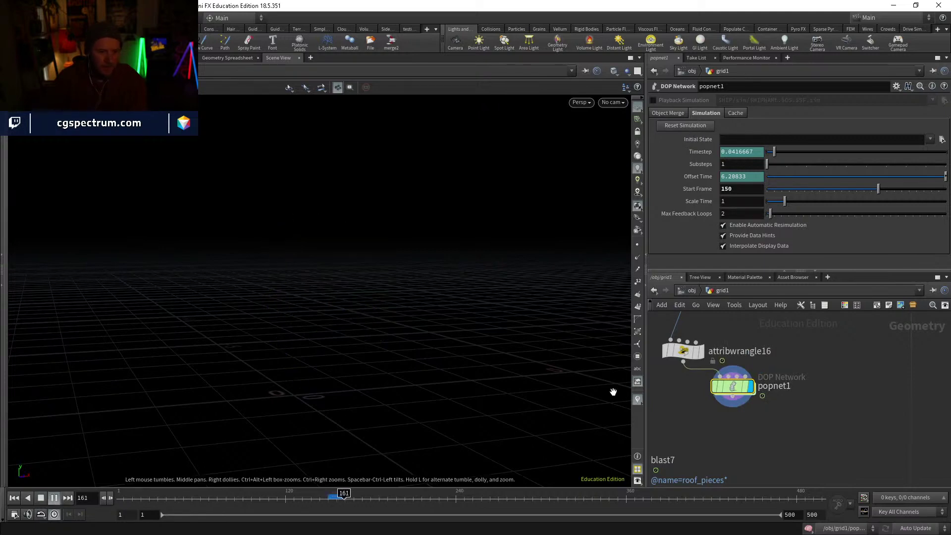
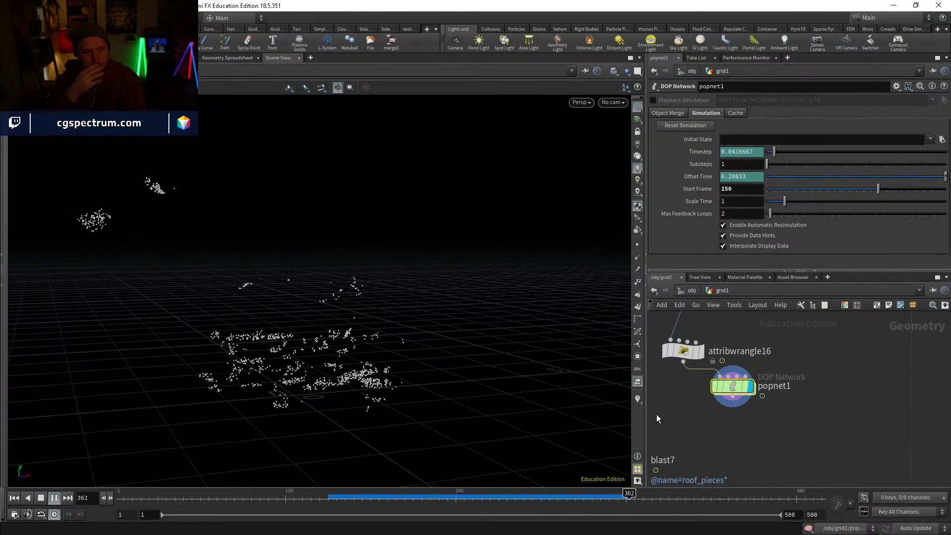
{"action": "left_click", "coordinate": [332, 498]}
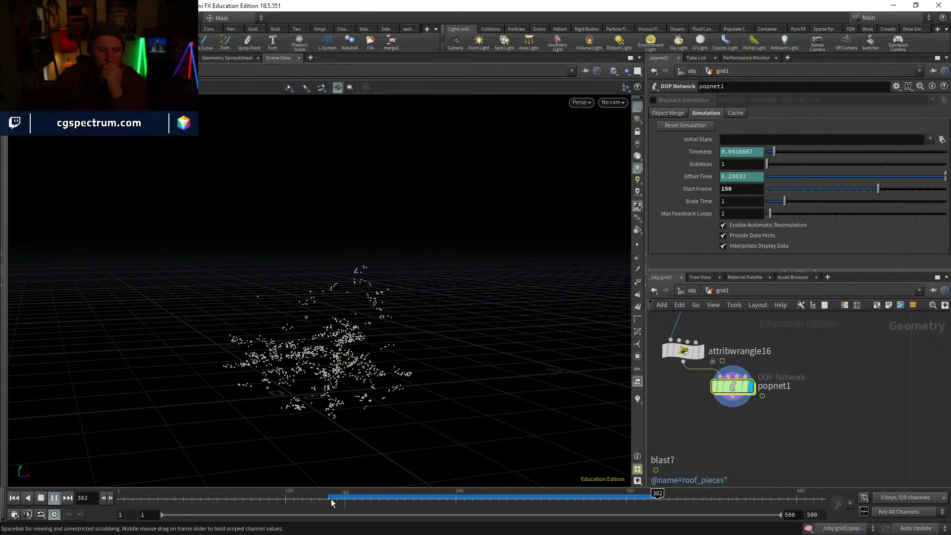
{"action": "left_click_drag", "start_coordinate": [332, 499], "coordinate": [507, 511]}
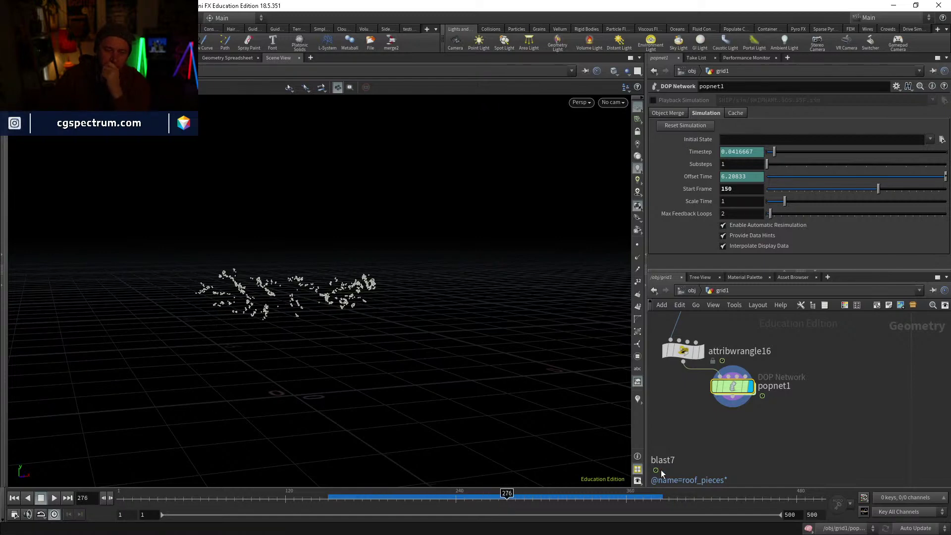
Step: Set the Life Expectancy of source_first_input inside popnet1 to .5
{"action": "double_click", "coordinate": [734, 386]}
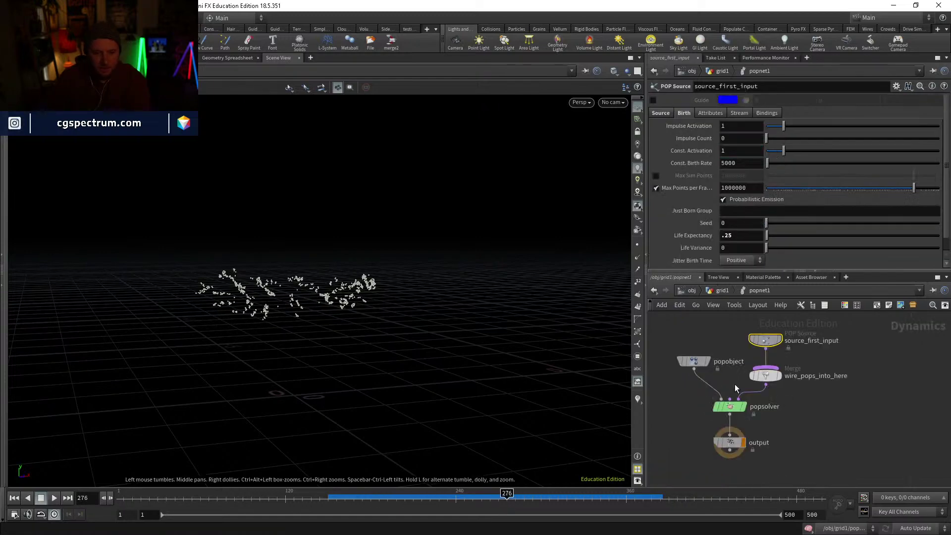
{"action": "left_click", "coordinate": [738, 238]}
{"action": "type", "text": ".5"}
{"action": "key", "text": "Return"}
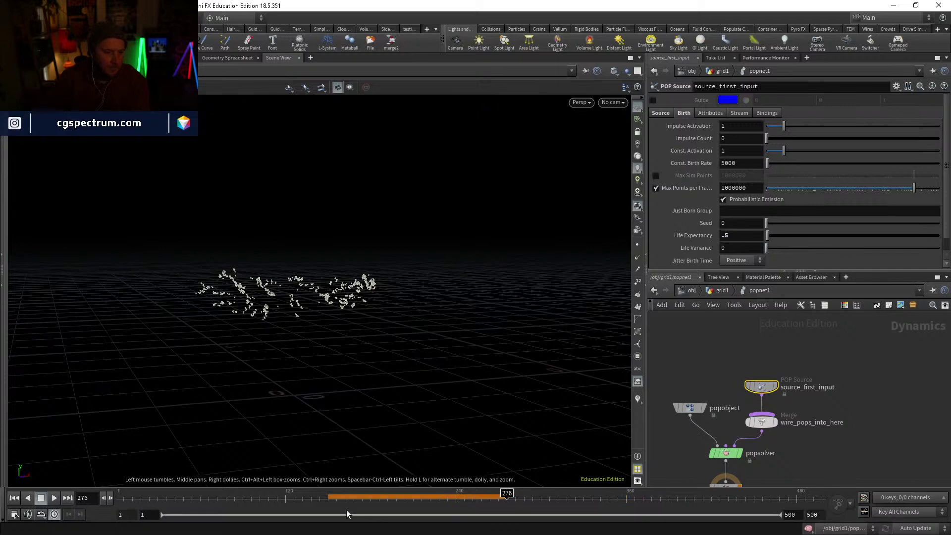
Step: Replay the particle simulation from frame 150 and go back to frame 178
{"action": "left_click", "coordinate": [329, 497]}
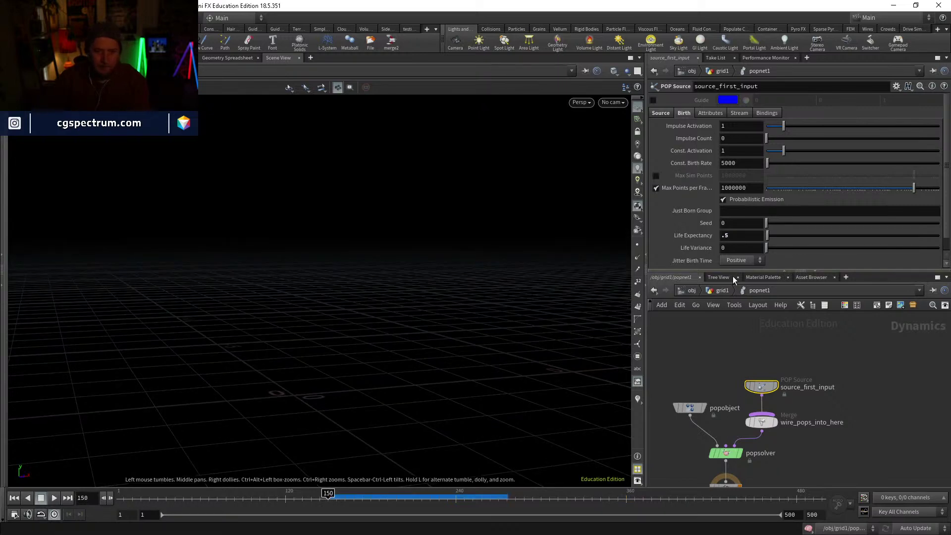
{"action": "left_click", "coordinate": [715, 453]}
{"action": "left_click", "coordinate": [715, 453]}
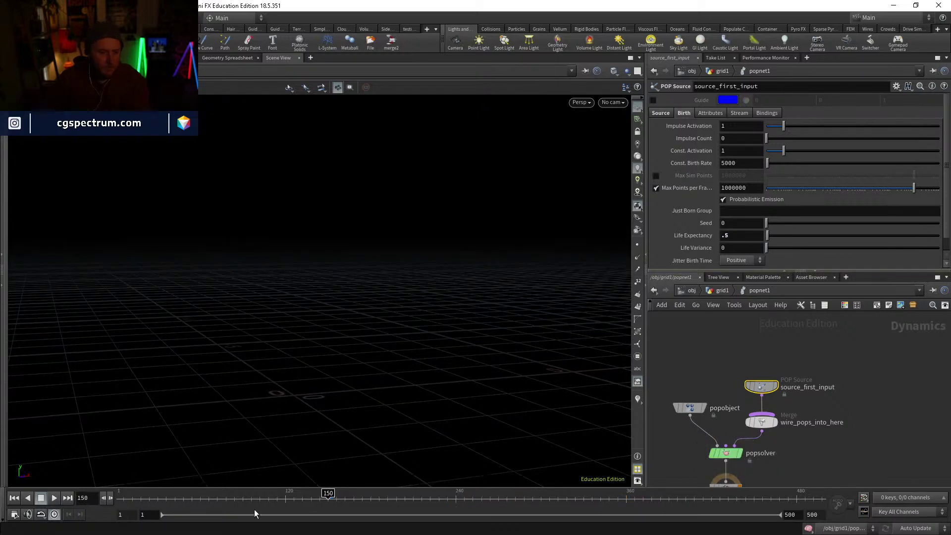
{"action": "left_click", "coordinate": [54, 498]}
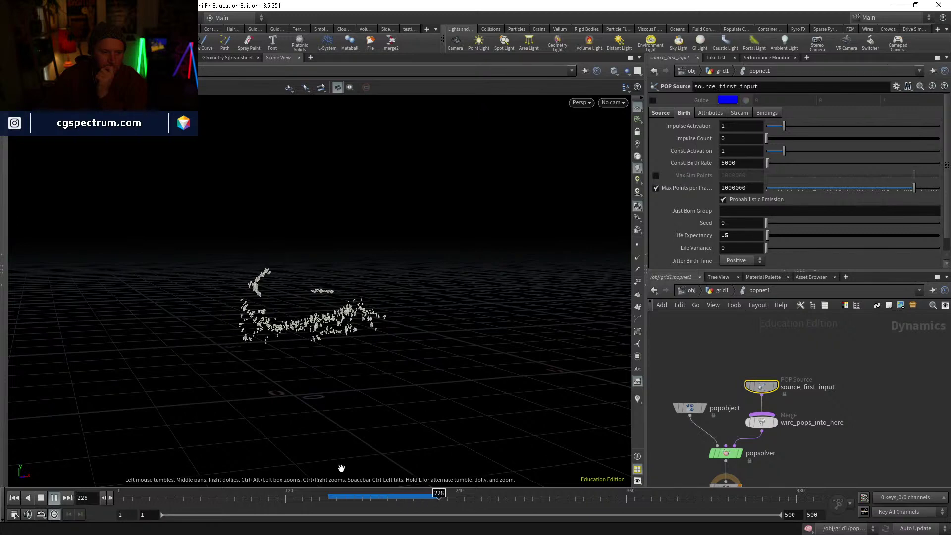
{"action": "left_click", "coordinate": [367, 496]}
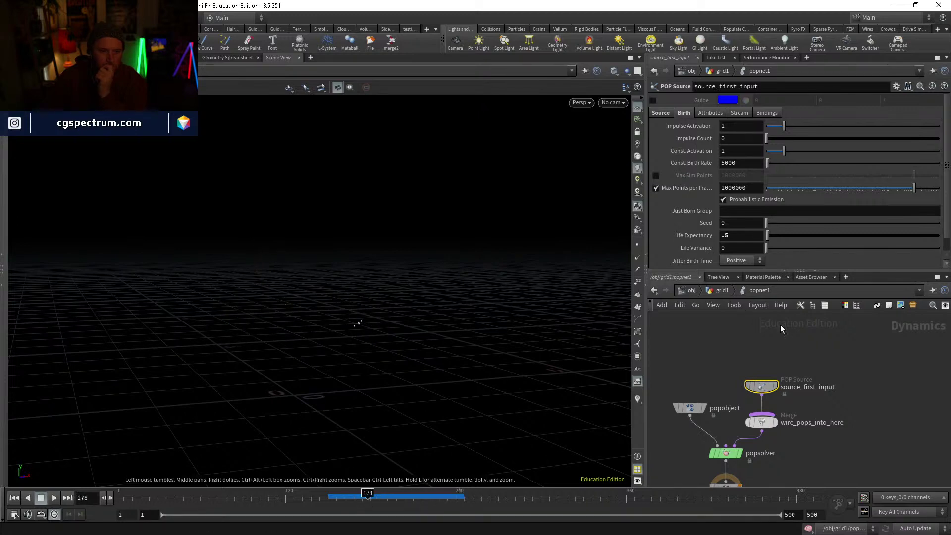
Step: Add a Merge node below popnet1 in the grid1 network, wire popnet1 and unpack4 into it, and display the merged result
{"action": "left_click", "coordinate": [722, 290]}
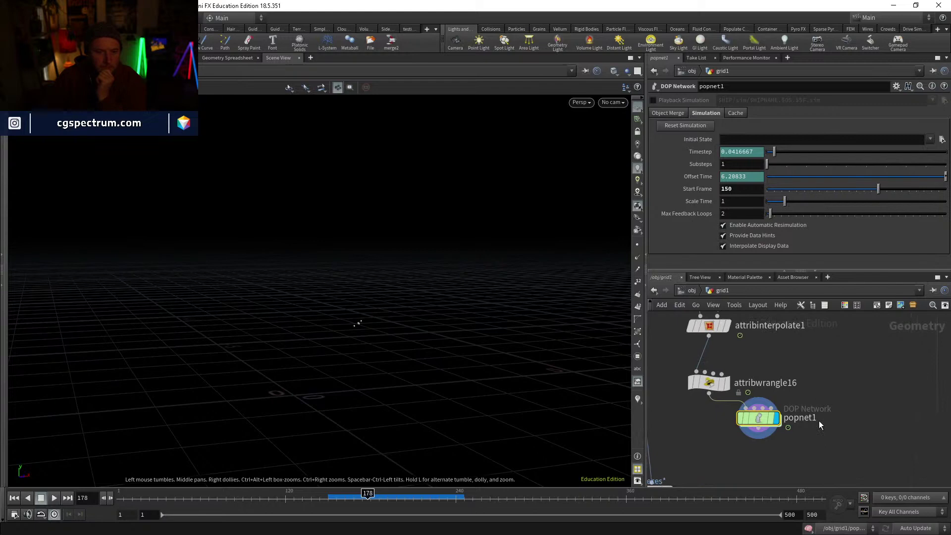
{"action": "scroll", "coordinate": [819, 423], "scroll_direction": "down", "scroll_amount": 2}
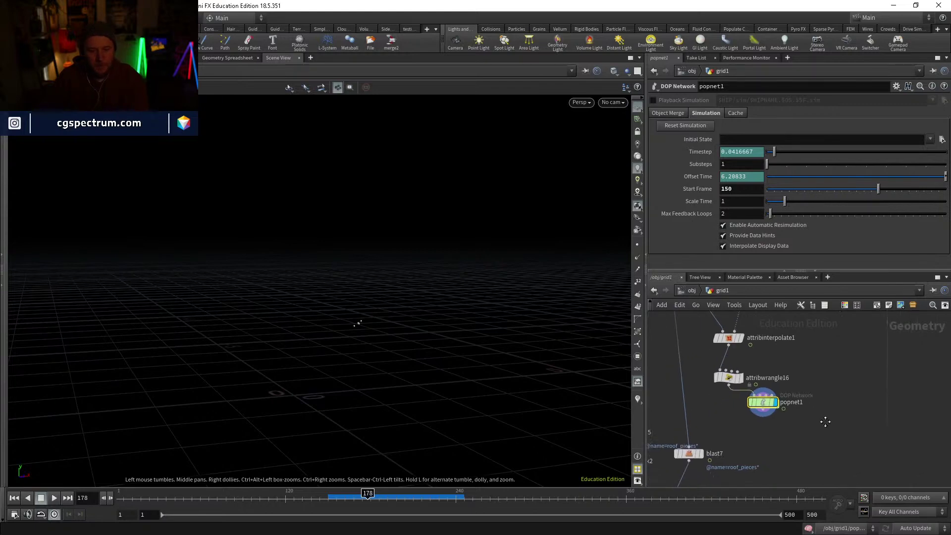
{"action": "key", "text": "Tab"}
{"action": "type", "text": "mer"}
{"action": "key", "text": "Return"}
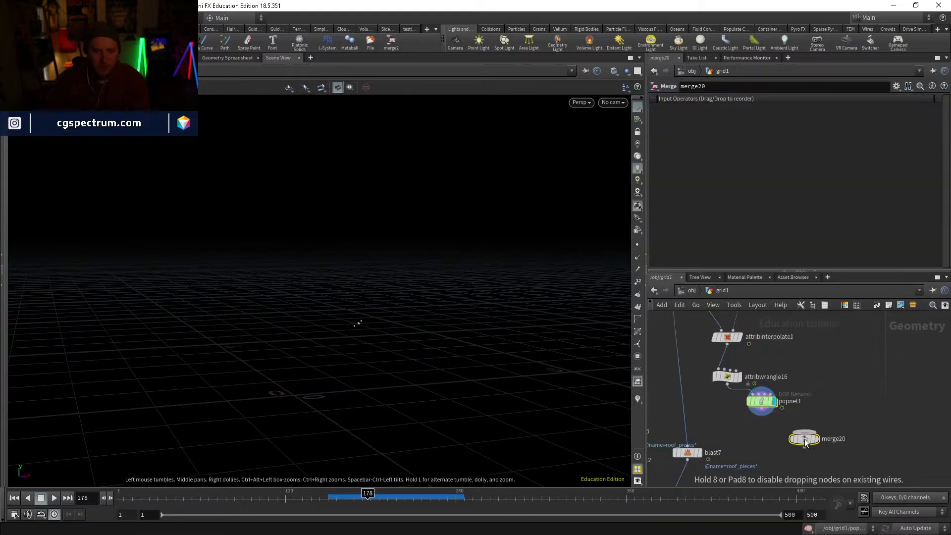
{"action": "left_click", "coordinate": [805, 439]}
{"action": "middle_click_drag", "start_coordinate": [810, 362], "coordinate": [825, 517]}
{"action": "left_click", "coordinate": [774, 382]}
{"action": "middle_click_drag", "start_coordinate": [813, 466], "coordinate": [783, 325]}
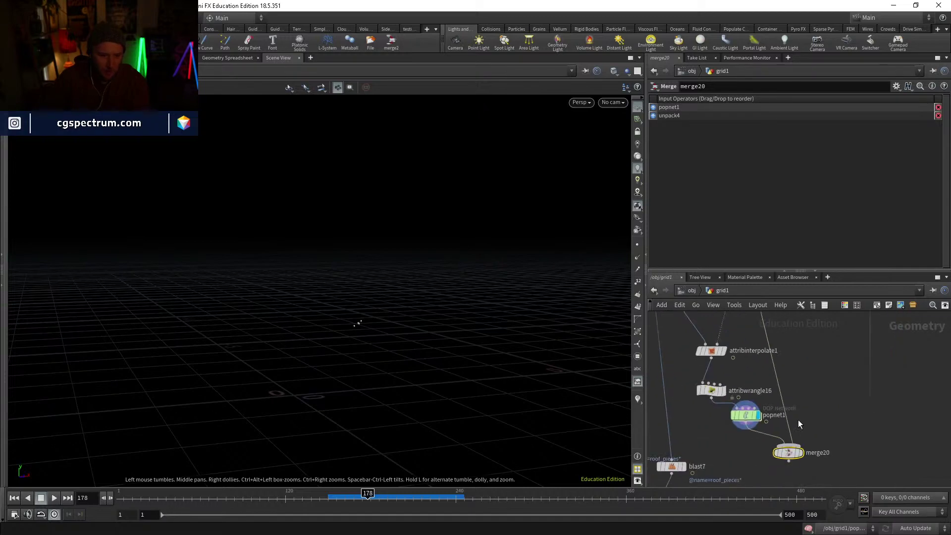
{"action": "left_click", "coordinate": [801, 453]}
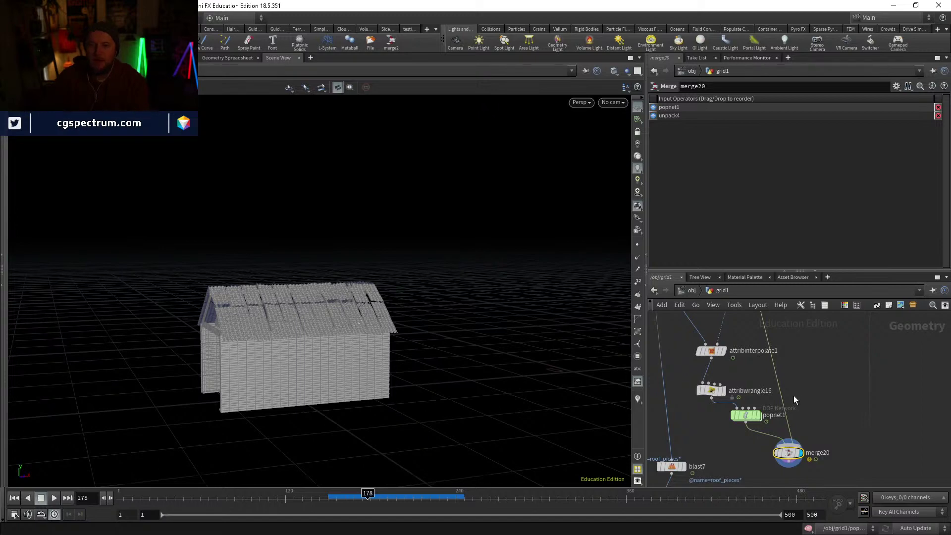
Step: Review attribwrangle16's point removal code and check attribinterpolate1's node information
{"action": "left_click", "coordinate": [710, 391]}
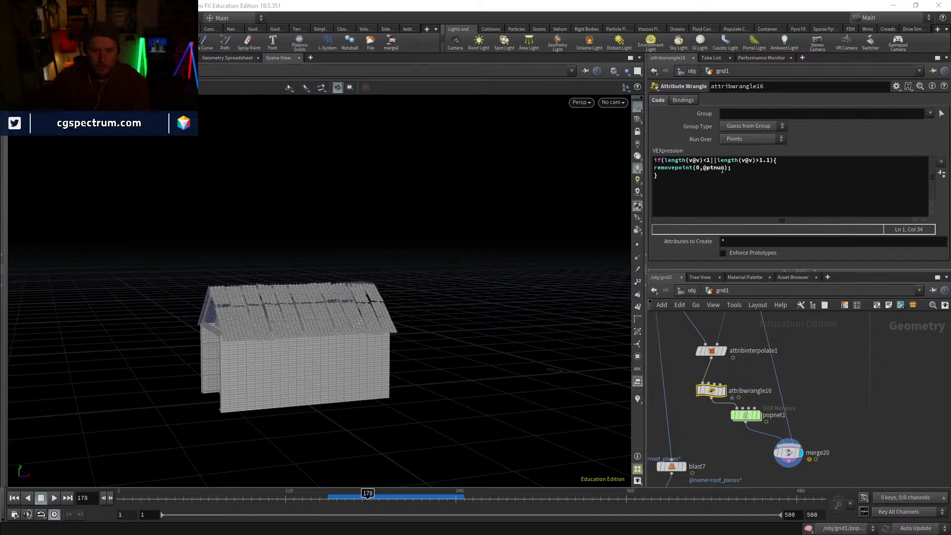
{"action": "left_click_drag", "start_coordinate": [726, 169], "coordinate": [719, 169]}
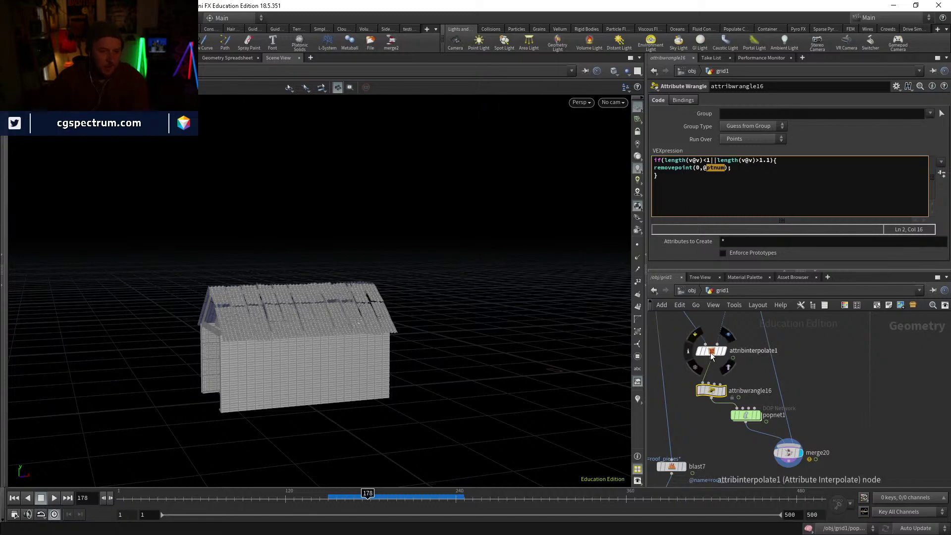
{"action": "left_click", "coordinate": [694, 352]}
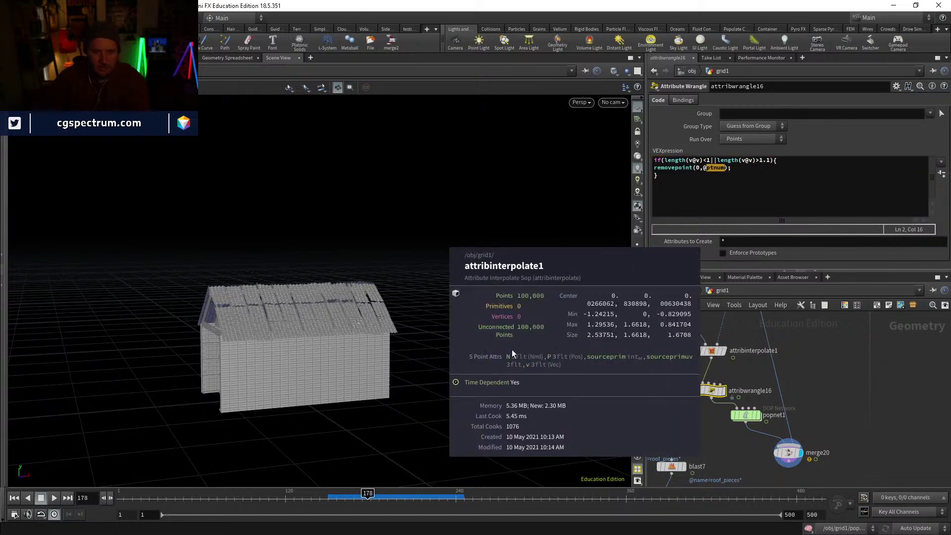
{"action": "middle_click_drag", "start_coordinate": [562, 363], "coordinate": [562, 362]}
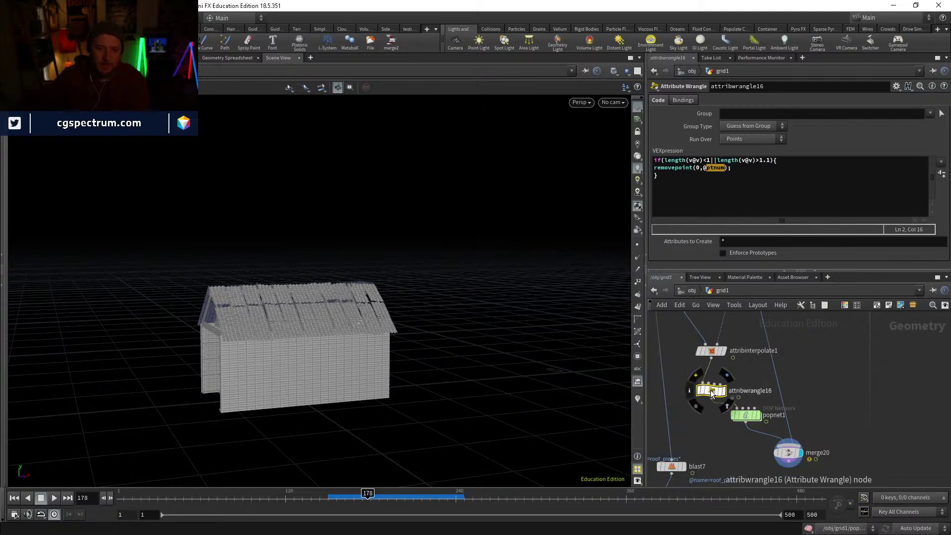
Step: Move attribwrangle16 slightly closer to attribinterpolate1, then display attribinterpolate1 and show its points in the geometry spreadsheet
{"action": "left_click_drag", "start_coordinate": [712, 392], "coordinate": [712, 383]}
{"action": "left_click", "coordinate": [725, 351]}
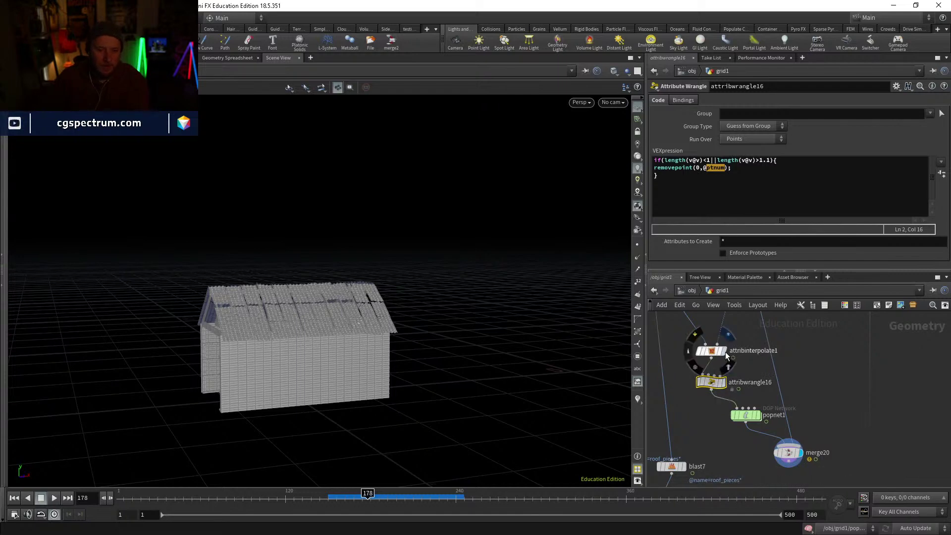
{"action": "left_click", "coordinate": [234, 58]}
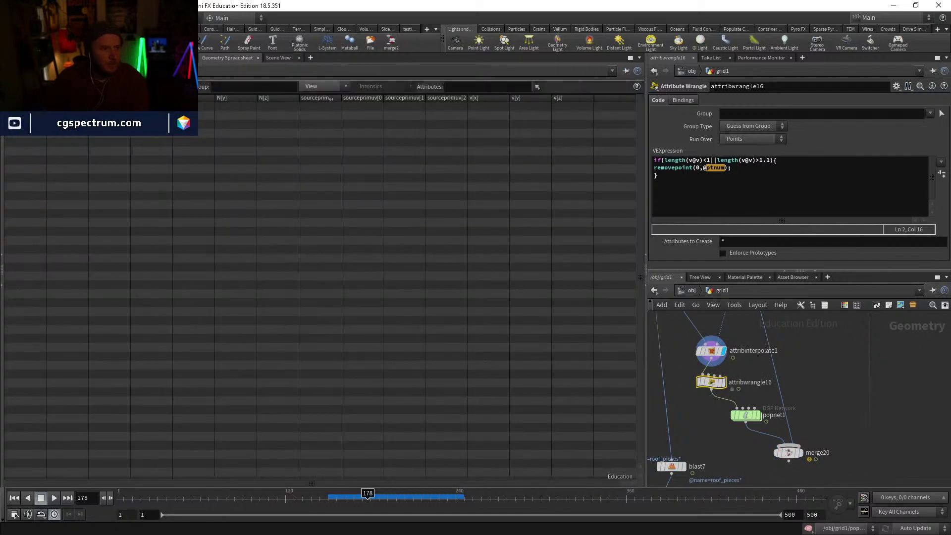
{"action": "middle_click_drag", "start_coordinate": [681, 364], "coordinate": [688, 383]}
{"action": "left_click", "coordinate": [717, 369]}
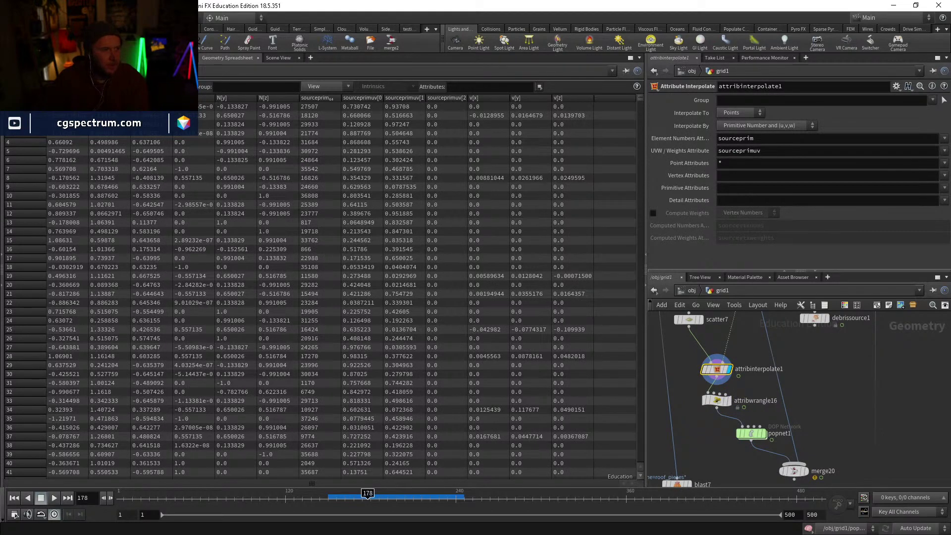
Step: Go to frame 194 and examine attribinterpolate1's velocities and point numbers from the first to the last spreadsheet row
{"action": "left_click", "coordinate": [298, 58]}
{"action": "left_click_drag", "start_coordinate": [330, 499], "coordinate": [391, 484]}
{"action": "left_click", "coordinate": [222, 58]}
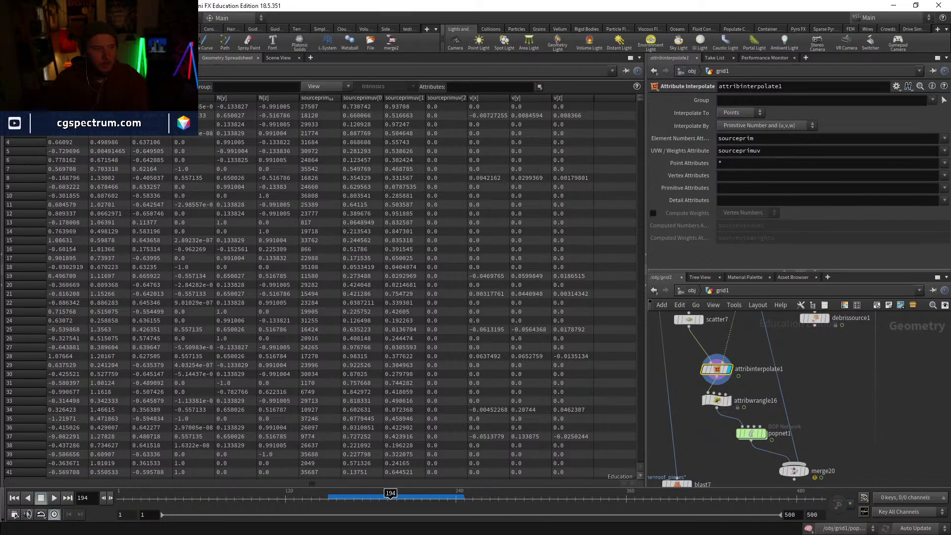
{"action": "scroll", "coordinate": [48, 250], "scroll_direction": "down", "scroll_amount": 2}
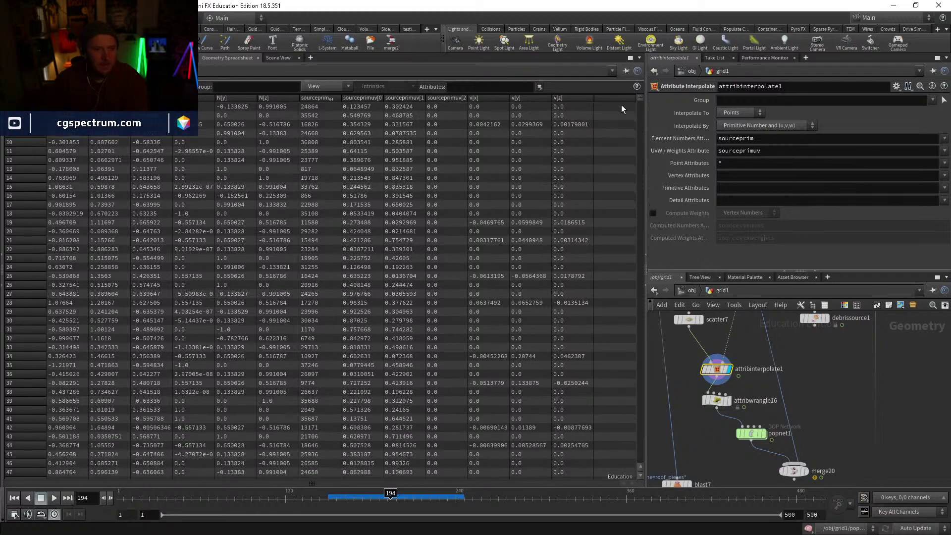
{"action": "left_click_drag", "start_coordinate": [639, 101], "coordinate": [650, 516]}
{"action": "middle_click", "coordinate": [715, 370]}
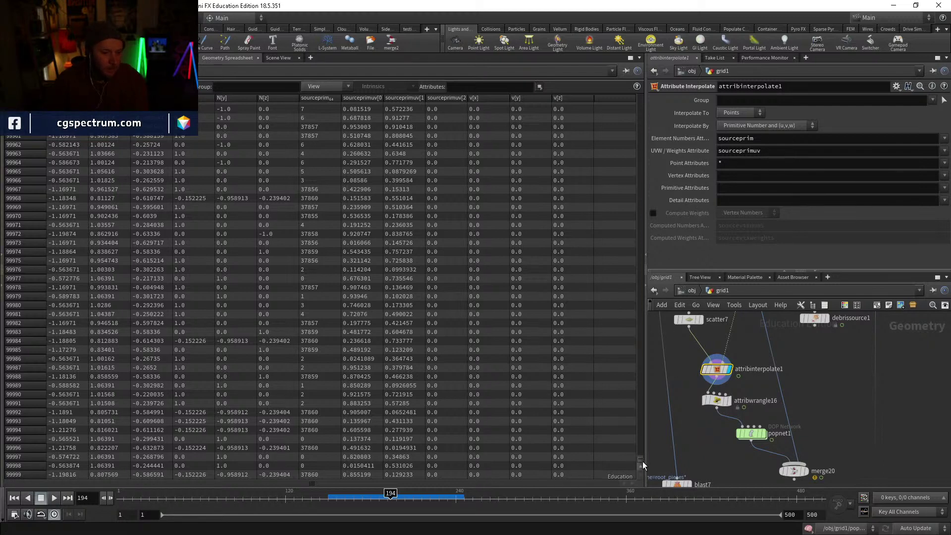
{"action": "left_click_drag", "start_coordinate": [642, 461], "coordinate": [631, 79]}
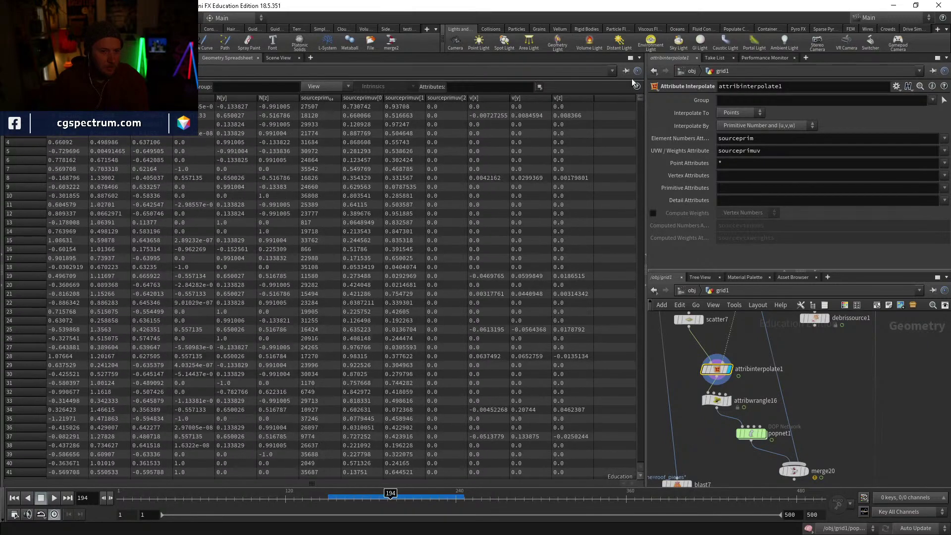
{"action": "left_click", "coordinate": [488, 106]}
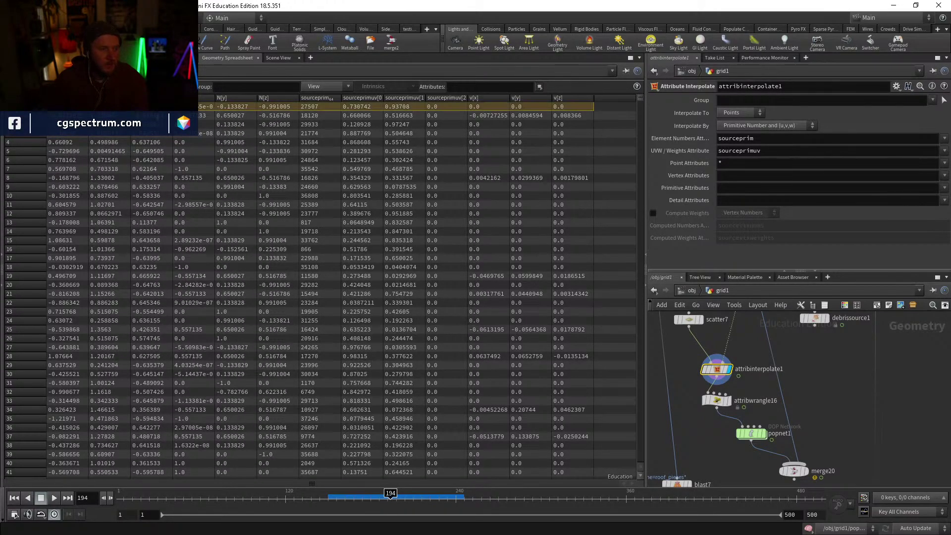
{"action": "left_click_drag", "start_coordinate": [642, 98], "coordinate": [653, 474]}
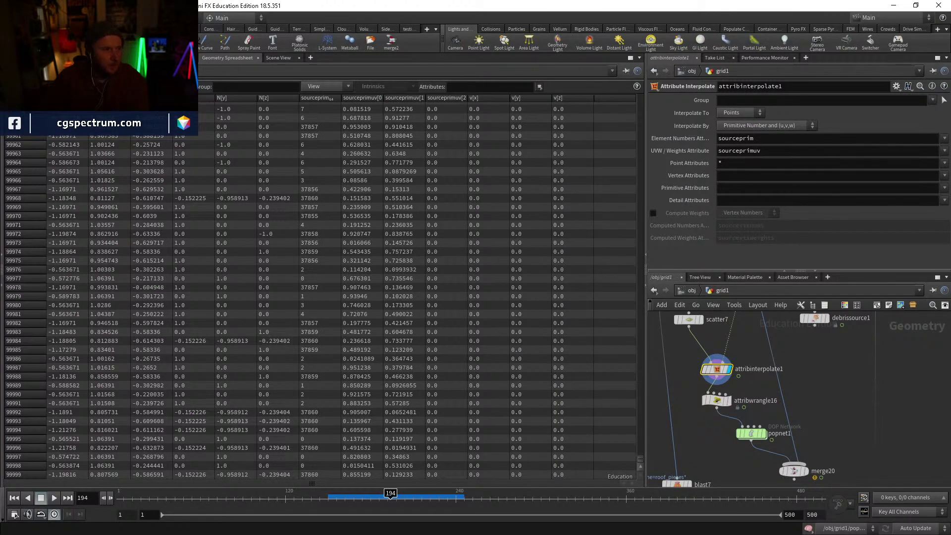
Step: Turn on point numbers in the scene view and inspect attribinterpolate1's points near the roof corner between frames 186 and 187
{"action": "left_click", "coordinate": [279, 58]}
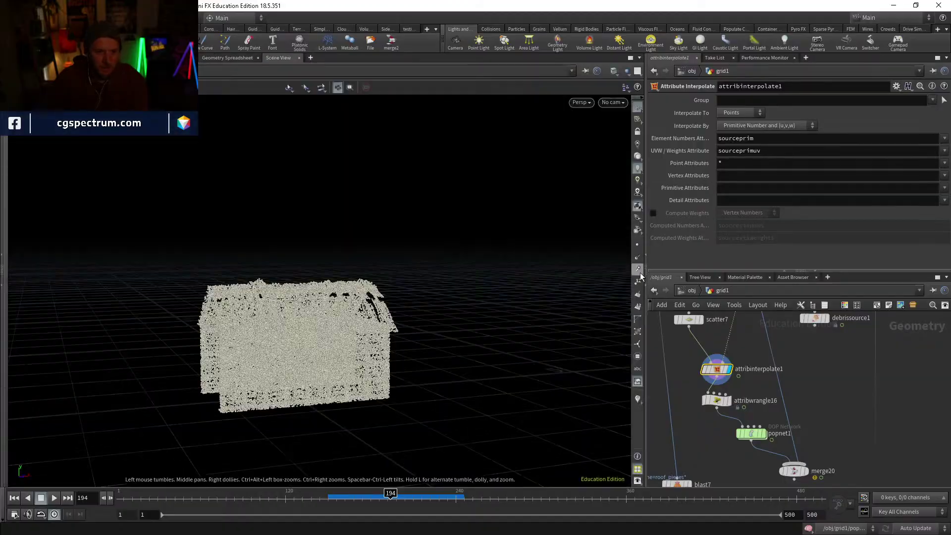
{"action": "left_click", "coordinate": [640, 284]}
{"action": "right_click_drag", "start_coordinate": [344, 372], "coordinate": [471, 142]}
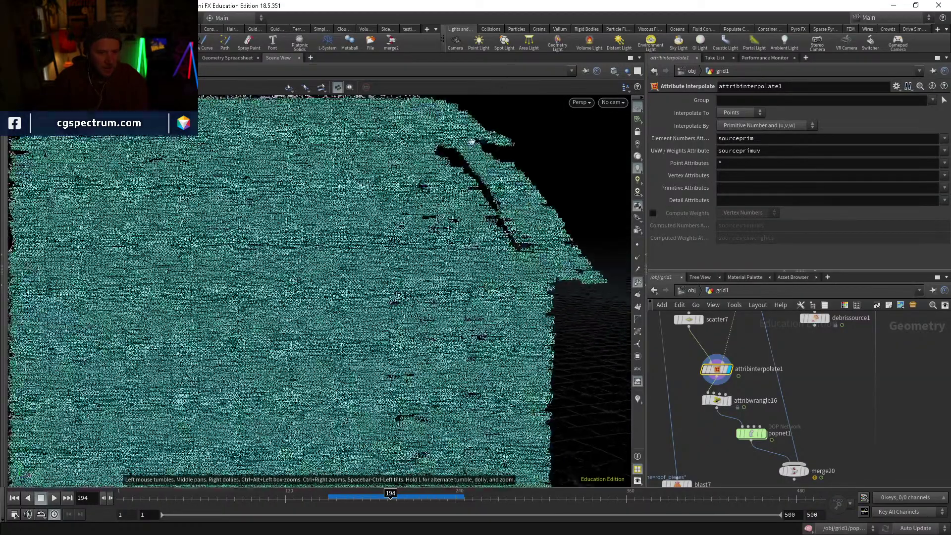
{"action": "left_click_drag", "start_coordinate": [471, 142], "coordinate": [476, 221]}
{"action": "left_click_drag", "start_coordinate": [471, 258], "coordinate": [482, 440]}
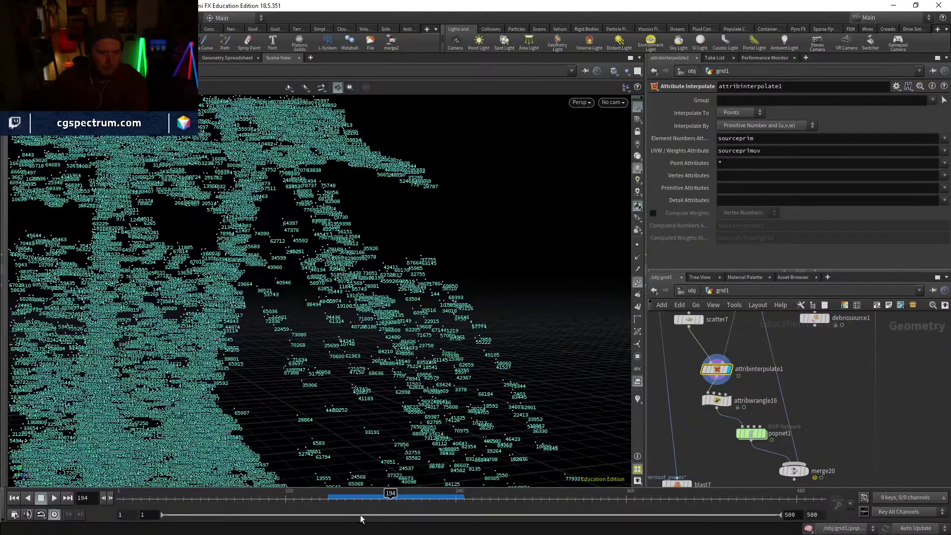
{"action": "mouse_move", "coordinate": [366, 499]}
{"action": "left_mouse_down"}
{"action": "mouse_move", "coordinate": [390, 498]}
{"action": "mouse_move", "coordinate": [380, 498]}
{"action": "left_mouse_up"}
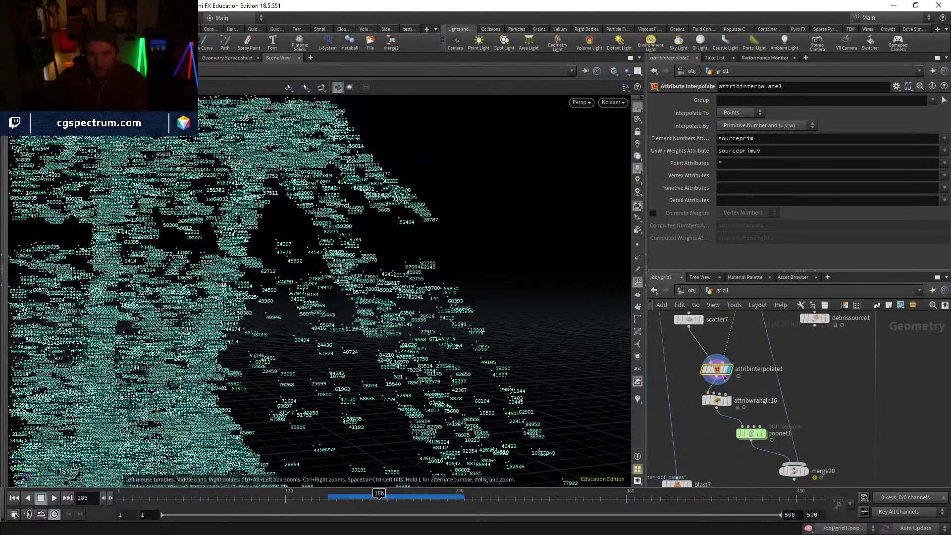
{"action": "middle_click_drag", "start_coordinate": [727, 328], "coordinate": [733, 382]}
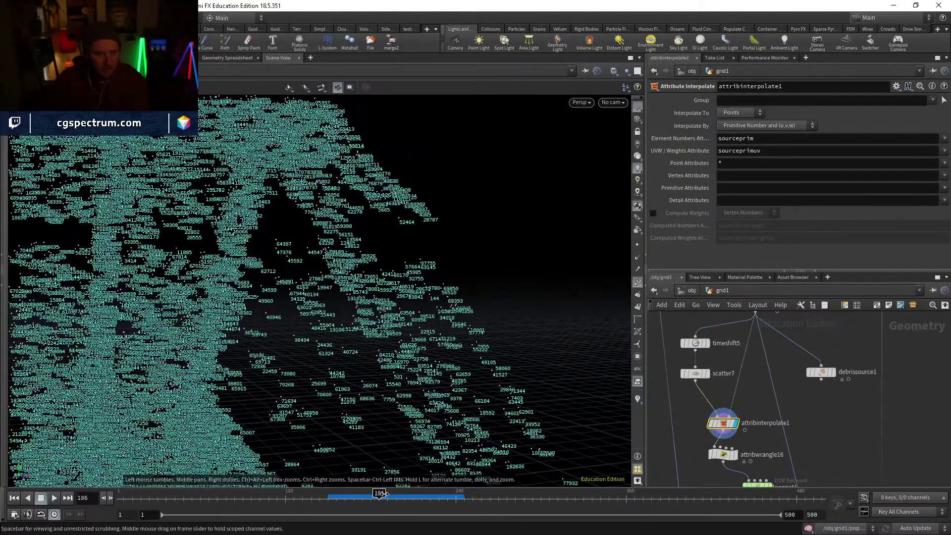
{"action": "mouse_move", "coordinate": [382, 497]}
{"action": "left_mouse_down"}
{"action": "mouse_move", "coordinate": [406, 497]}
{"action": "mouse_move", "coordinate": [382, 497]}
{"action": "left_mouse_up"}
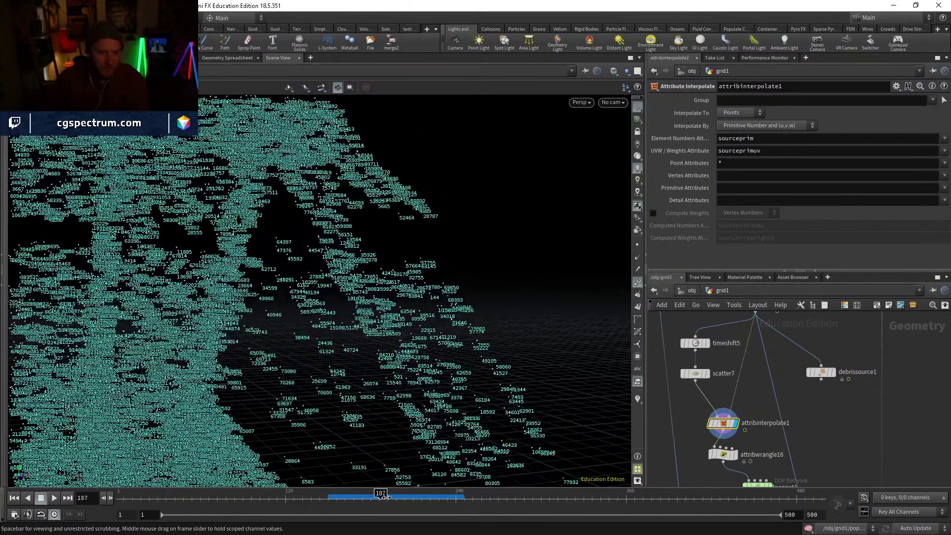
Step: Duplicate scatter7, wire the copy directly to the animated source bypassing timeshift5, and display it
{"action": "left_click", "coordinate": [695, 374]}
{"action": "key", "text": "ctrl+c"}
{"action": "key", "text": "ctrl+v"}
{"action": "left_click", "coordinate": [724, 354]}
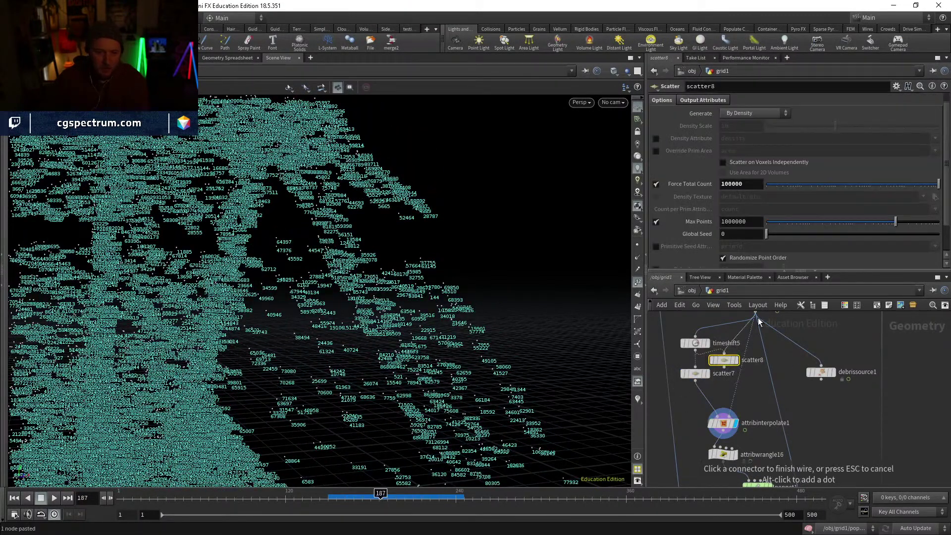
{"action": "left_click", "coordinate": [756, 315]}
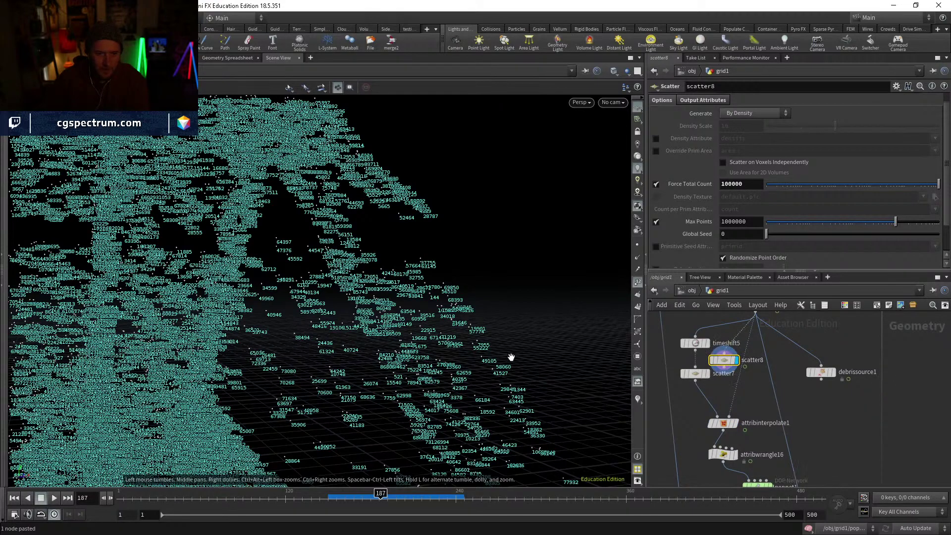
Step: Scrub between frames 188 and 198 to examine how scatter8's point numbers behave near the roof corner
{"action": "right_click_drag", "start_coordinate": [512, 357], "coordinate": [472, 343]}
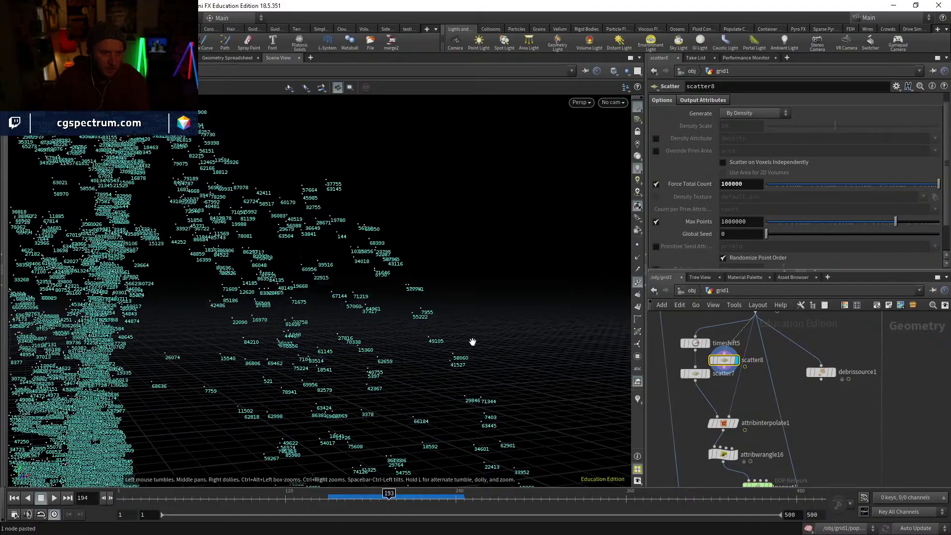
{"action": "right_click_drag", "start_coordinate": [391, 316], "coordinate": [388, 376]}
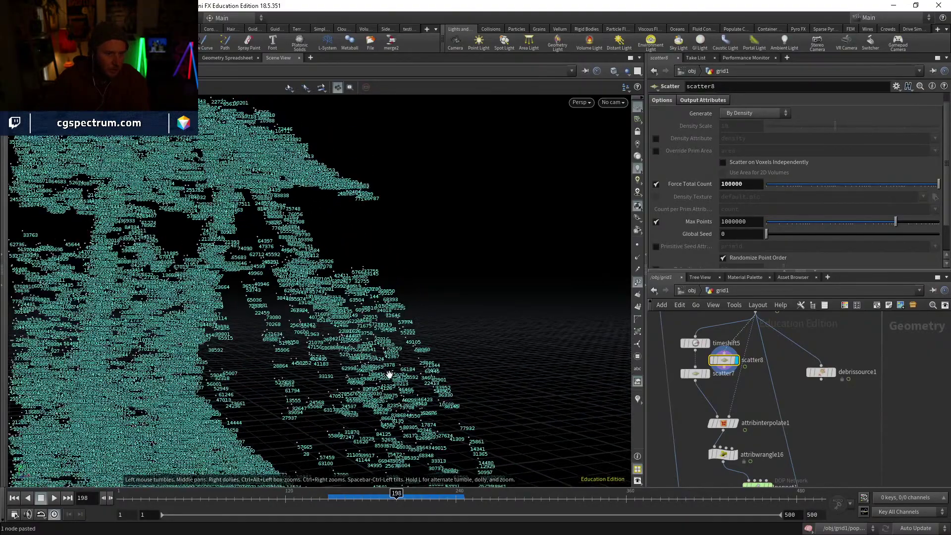
{"action": "left_click_drag", "start_coordinate": [388, 376], "coordinate": [402, 483]}
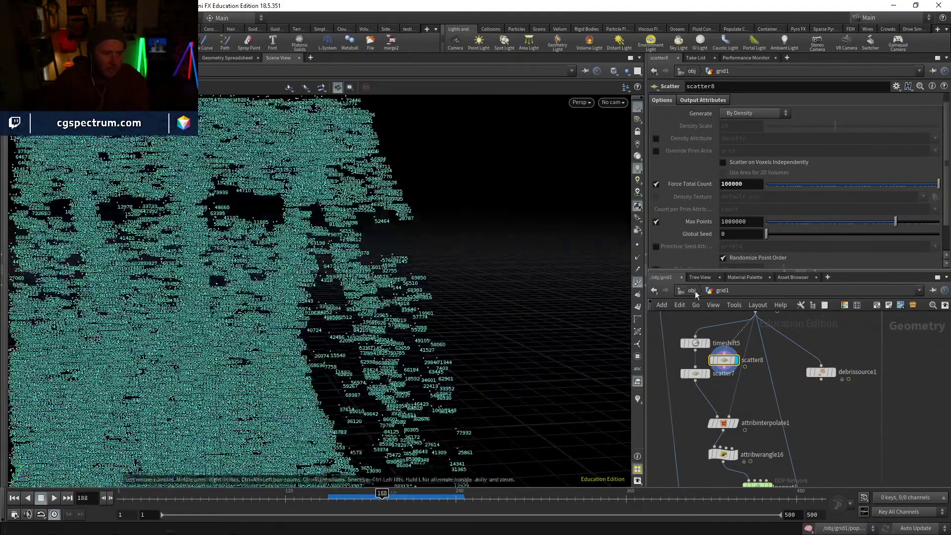
Step: Check scatter8's output attributes, return to its scatter options, and scrub the timeline to frame 238 to examine its points
{"action": "left_click", "coordinate": [692, 102]}
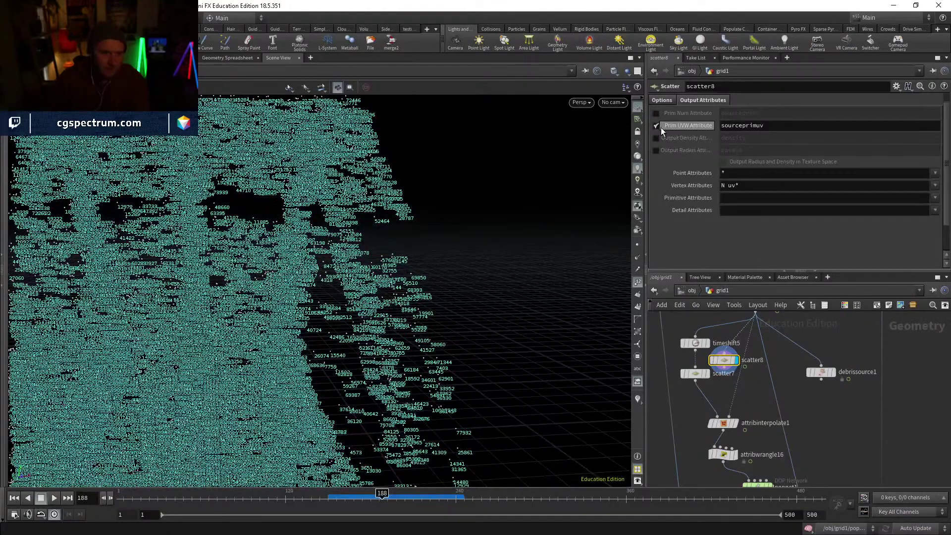
{"action": "left_click", "coordinate": [665, 100]}
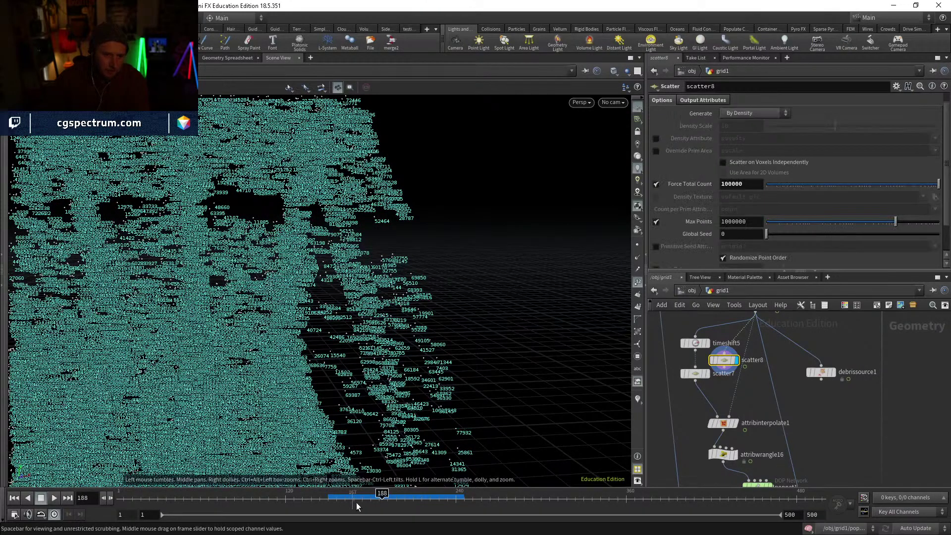
{"action": "mouse_move", "coordinate": [455, 495]}
{"action": "left_mouse_down"}
{"action": "mouse_move", "coordinate": [515, 509]}
{"action": "mouse_move", "coordinate": [612, 509]}
{"action": "mouse_move", "coordinate": [448, 509]}
{"action": "left_mouse_up"}
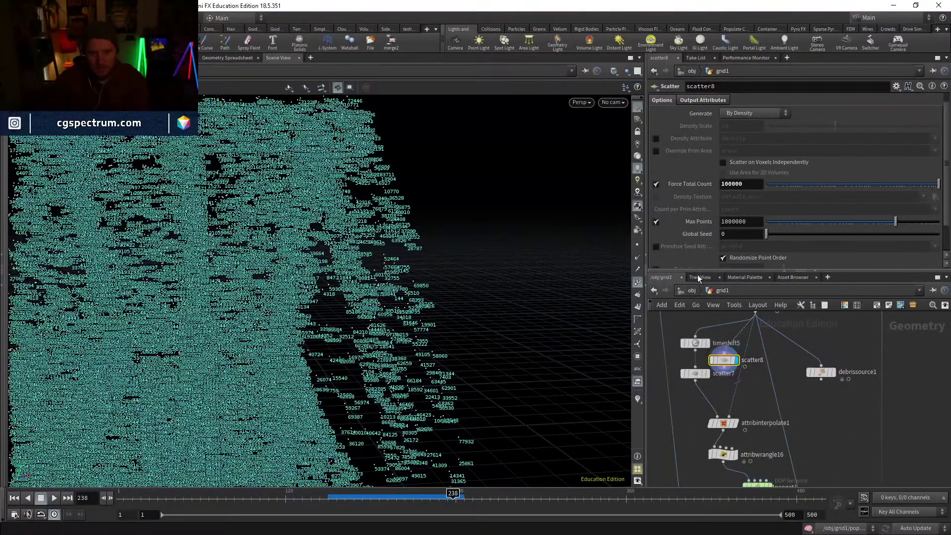
Step: Try scatter8 with 10 Relax Iterations, scrub back to frame 197 to compare the points, and turn the relaxation off again
{"action": "scroll", "coordinate": [691, 236], "scroll_direction": "down", "scroll_amount": 2}
{"action": "left_click", "coordinate": [656, 243]}
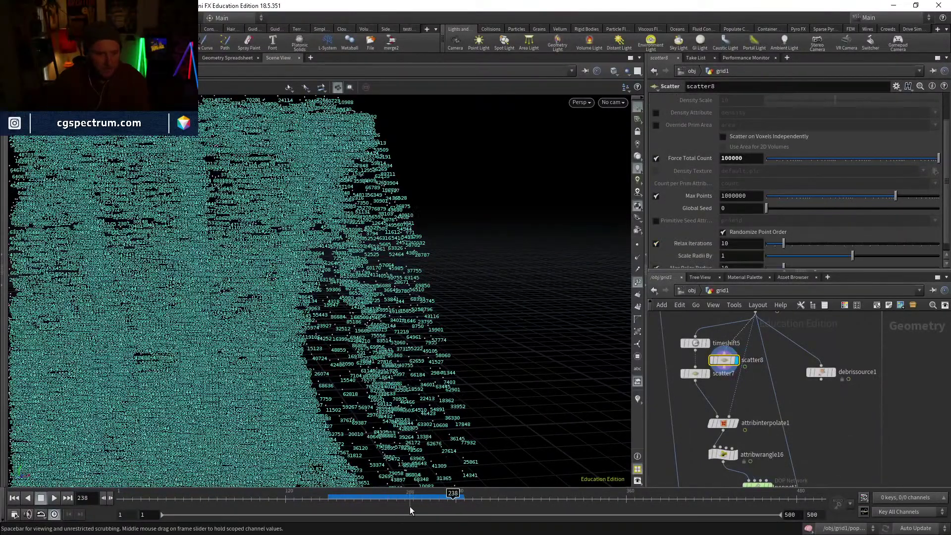
{"action": "mouse_move", "coordinate": [425, 506]}
{"action": "left_mouse_down"}
{"action": "mouse_move", "coordinate": [435, 502]}
{"action": "mouse_move", "coordinate": [395, 499]}
{"action": "left_mouse_up"}
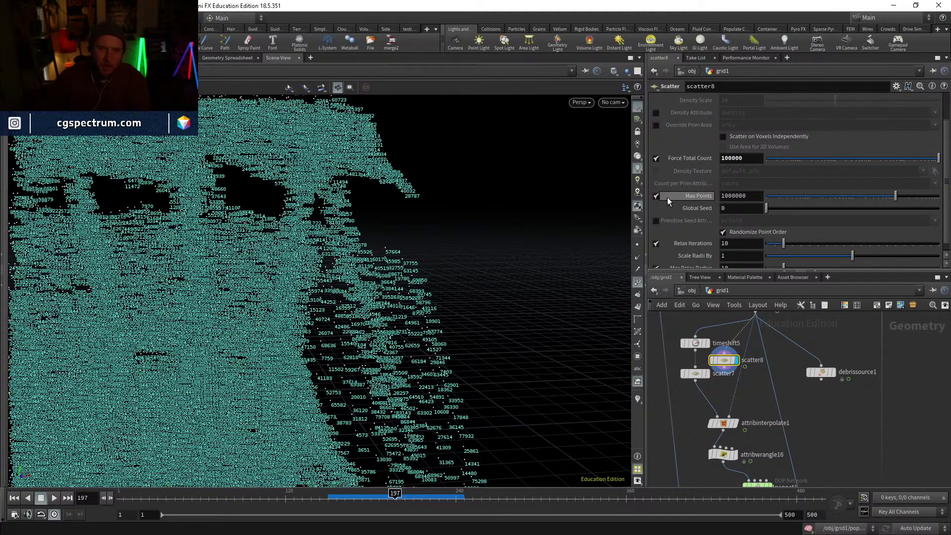
{"action": "left_click", "coordinate": [657, 245]}
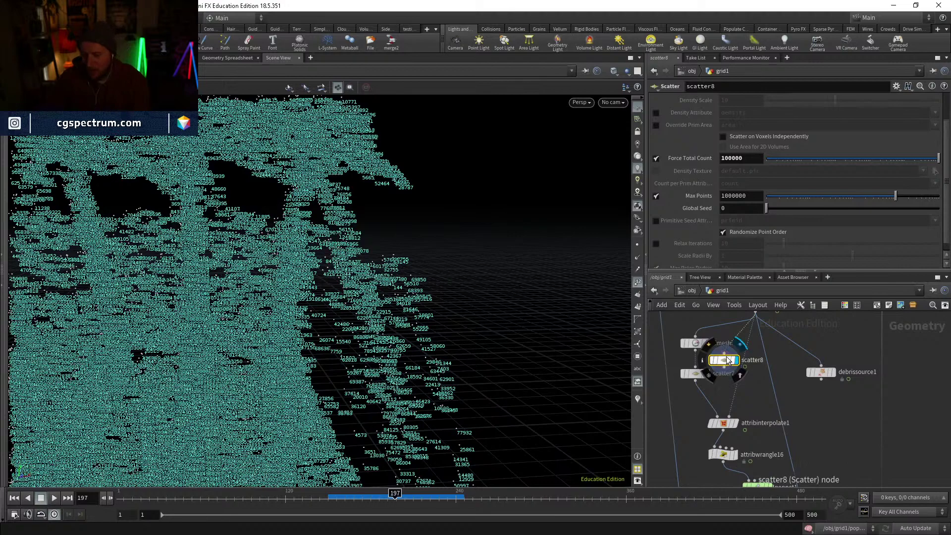
Step: Delete scatter8 and display attribinterpolate1 with its parameters
{"action": "key", "text": "Delete"}
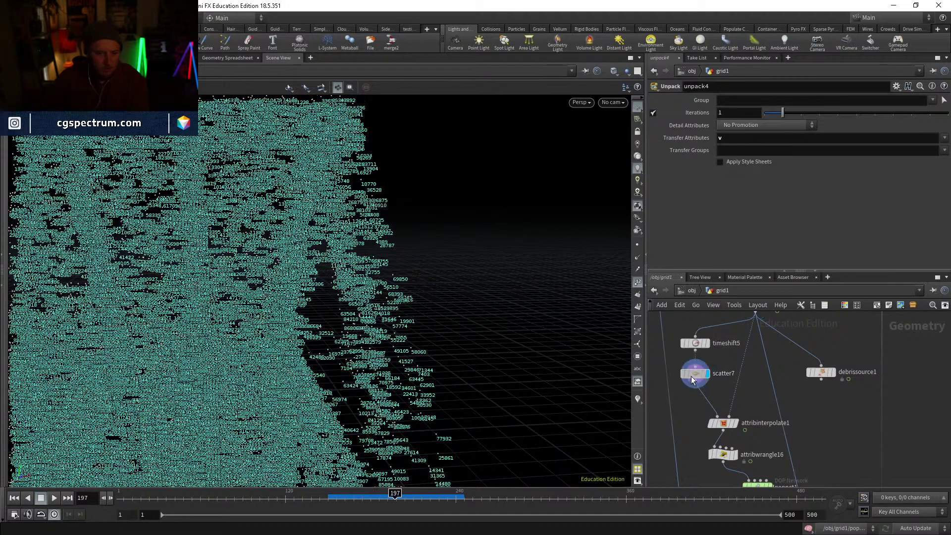
{"action": "left_click", "coordinate": [692, 379]}
{"action": "left_click", "coordinate": [736, 423]}
{"action": "left_click", "coordinate": [723, 424]}
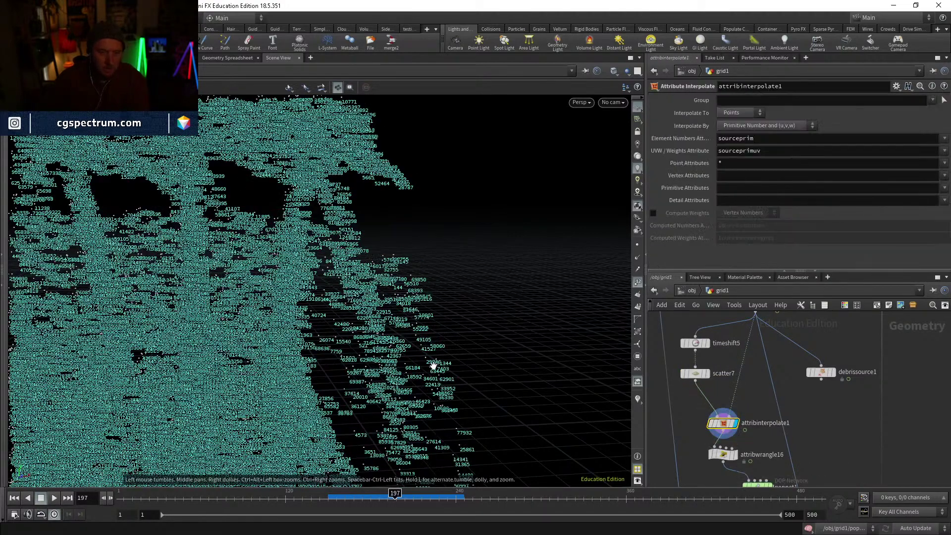
{"action": "left_click_drag", "start_coordinate": [433, 365], "coordinate": [463, 355]}
{"action": "middle_click_drag", "start_coordinate": [735, 439], "coordinate": [740, 400]}
{"action": "left_click_drag", "start_coordinate": [730, 385], "coordinate": [729, 377]}
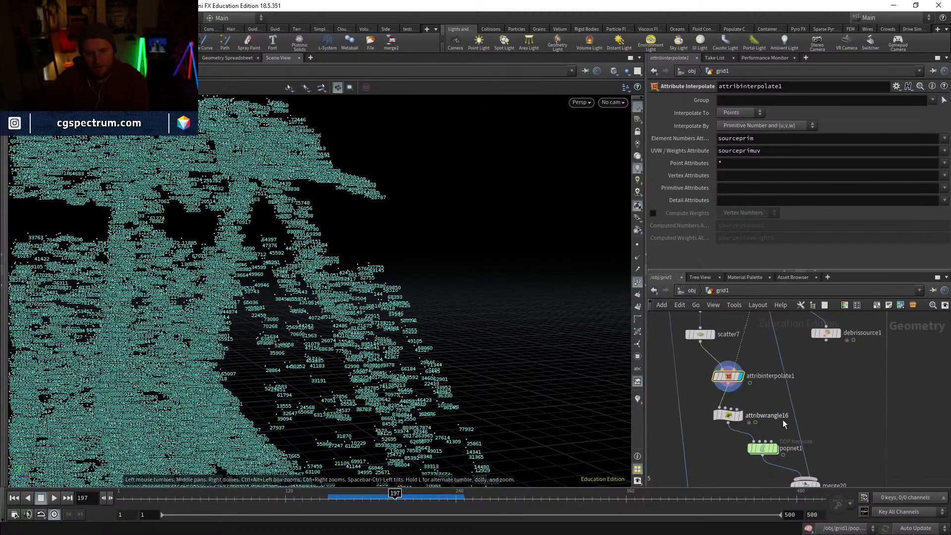
Step: Display attribwrangle16 and examine the velocity length condition in its VEXpression
{"action": "scroll", "coordinate": [741, 421], "scroll_direction": "up", "scroll_amount": 3}
{"action": "left_click", "coordinate": [742, 412]}
{"action": "left_click", "coordinate": [721, 413]}
{"action": "left_click", "coordinate": [739, 167]}
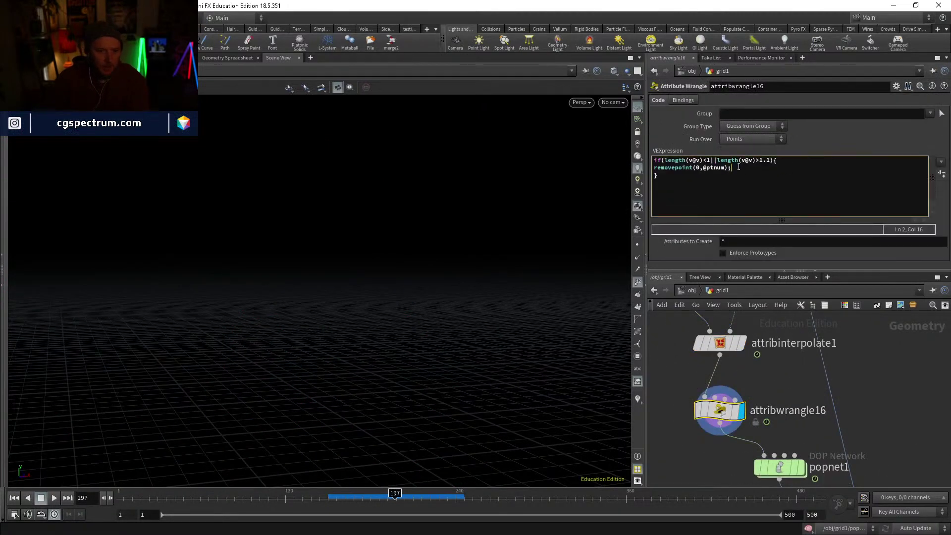
{"action": "left_click_drag", "start_coordinate": [793, 162], "coordinate": [657, 151]}
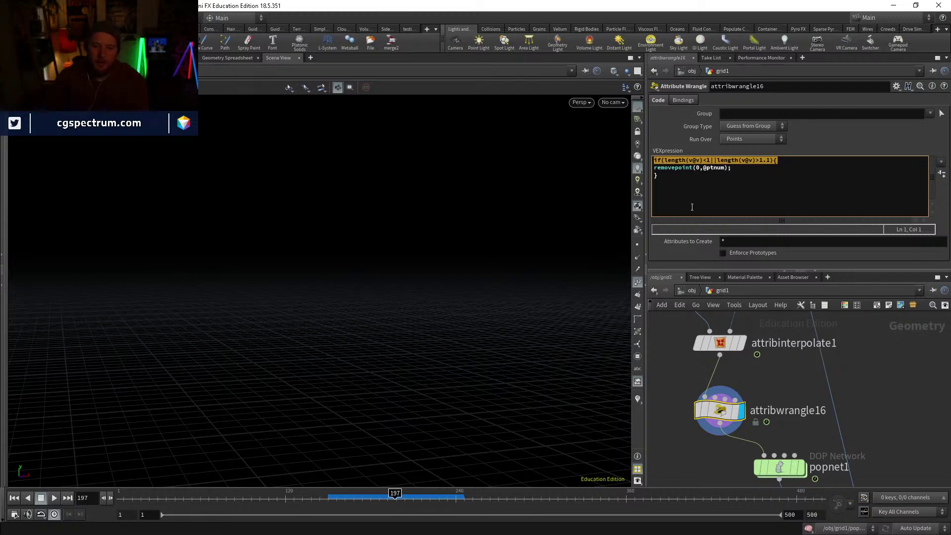
Step: Go to frame 189 and compare attribinterpolate1's points with attribwrangle16's output
{"action": "left_click", "coordinate": [383, 493]}
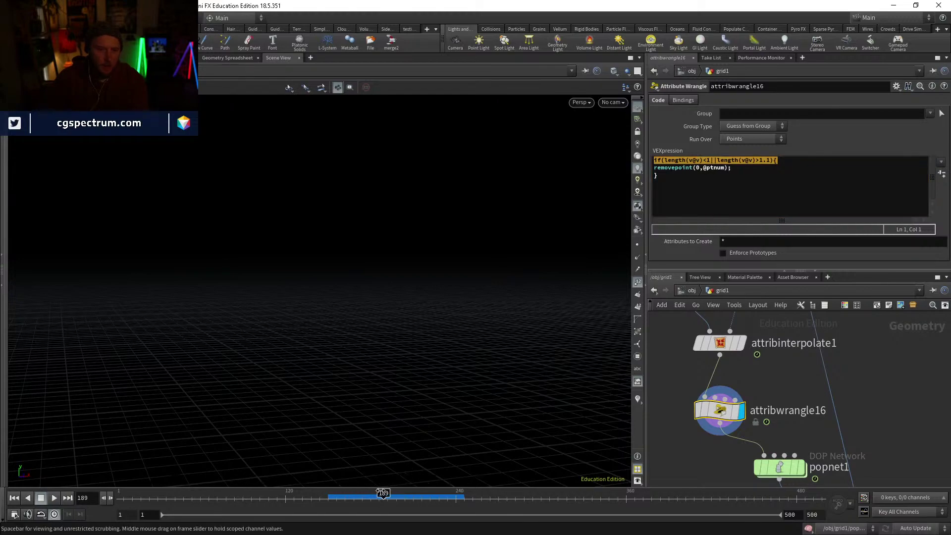
{"action": "left_click", "coordinate": [742, 343]}
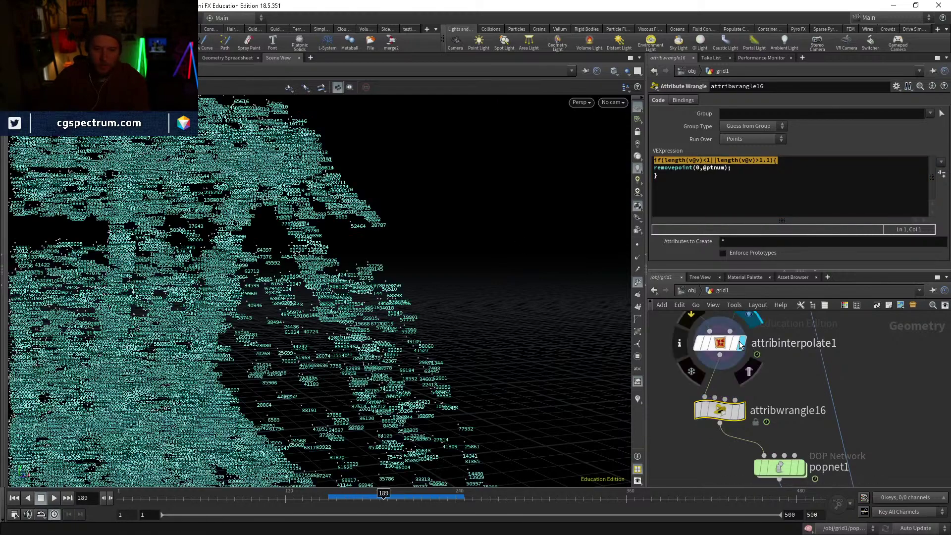
{"action": "left_click", "coordinate": [742, 414]}
{"action": "left_click", "coordinate": [721, 168]}
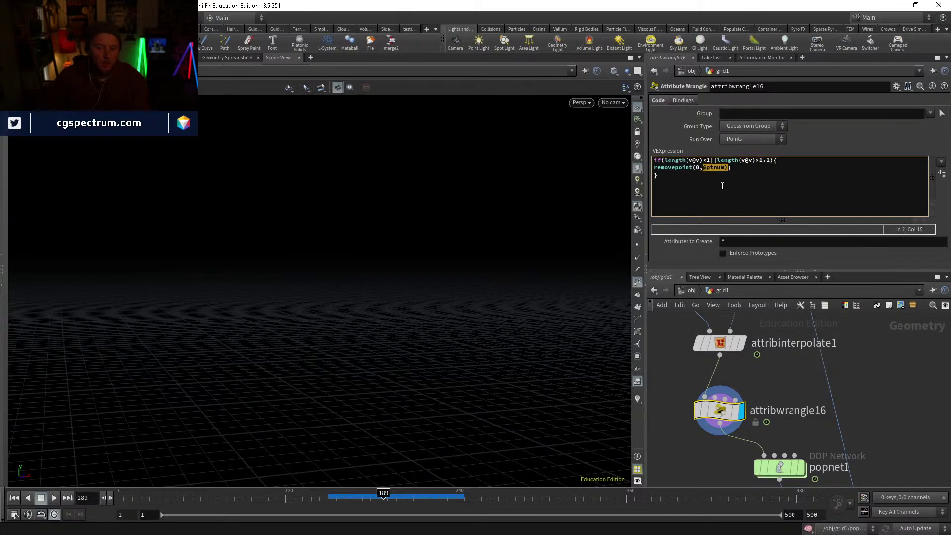
{"action": "left_click_drag", "start_coordinate": [787, 160], "coordinate": [645, 156]}
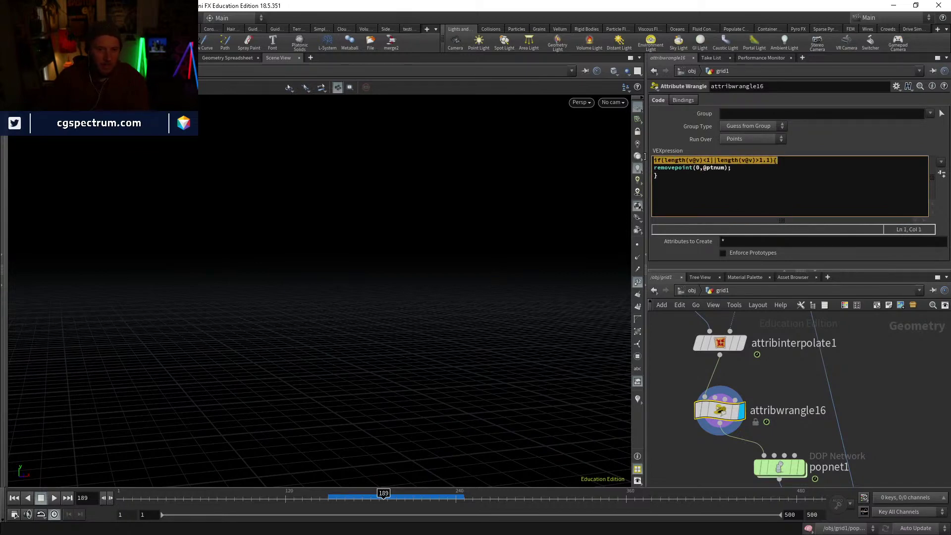
{"action": "left_click_drag", "start_coordinate": [777, 160], "coordinate": [676, 160]}
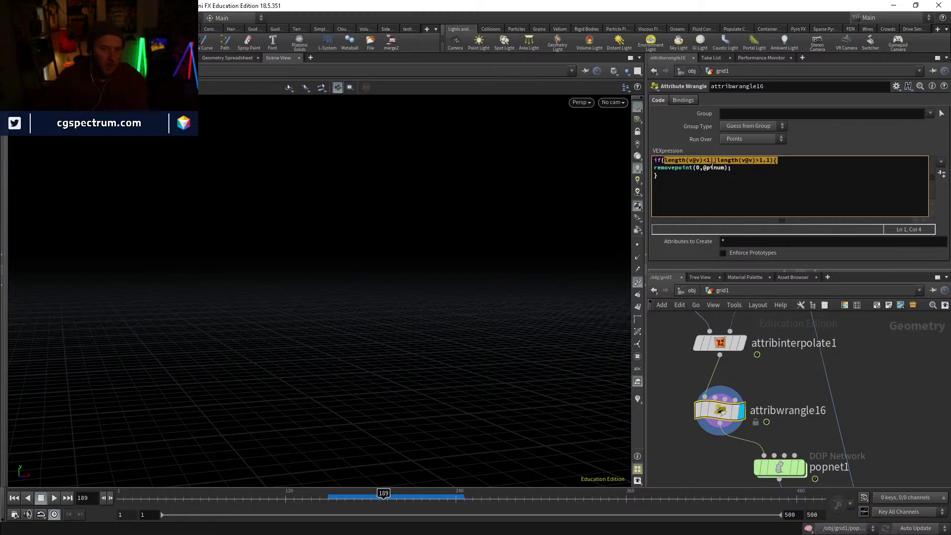
{"action": "left_click", "coordinate": [757, 173]}
{"action": "left_click_drag", "start_coordinate": [738, 171], "coordinate": [654, 160]}
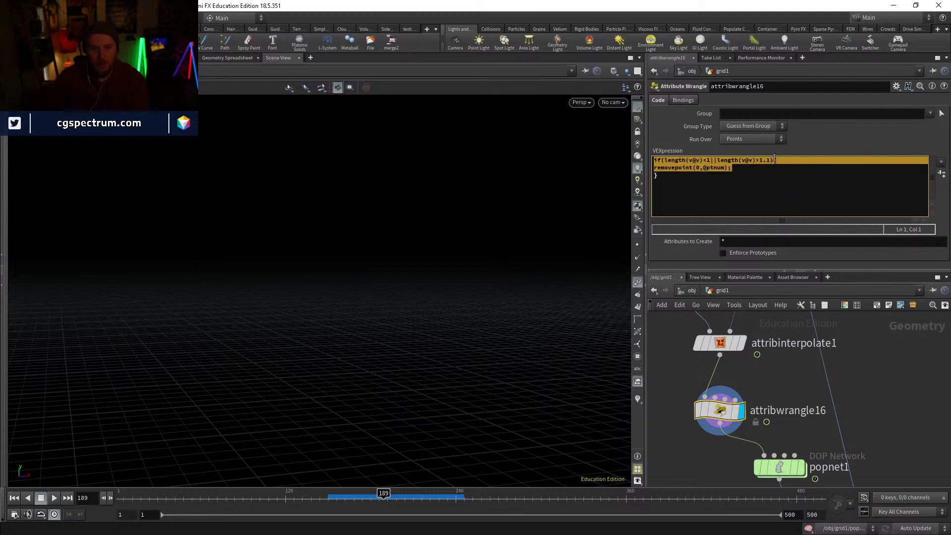
{"action": "left_click", "coordinate": [738, 173]}
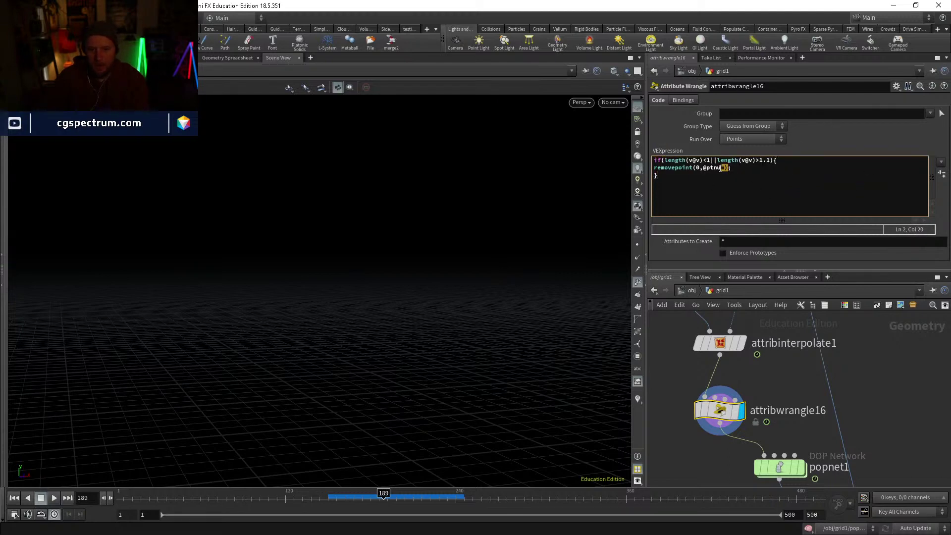
{"action": "left_click", "coordinate": [741, 173]}
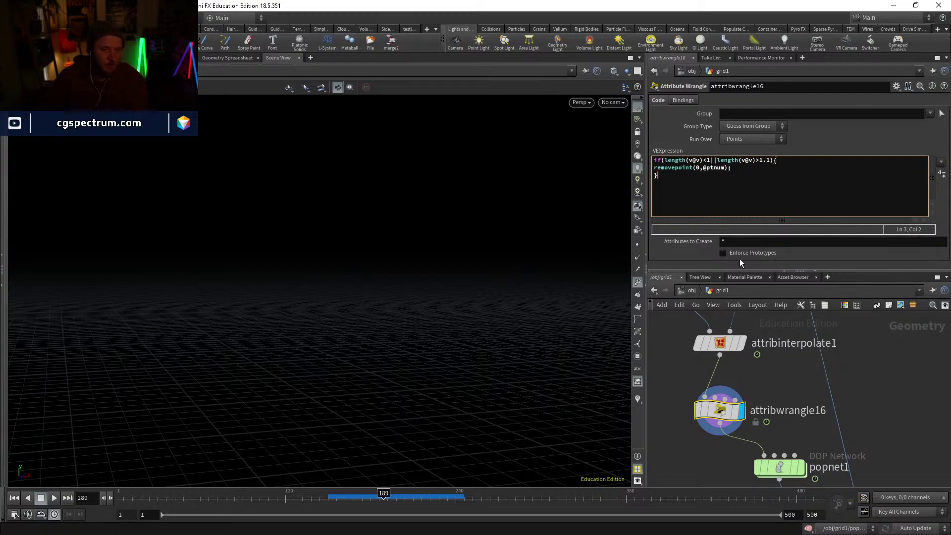
Step: Display attribinterpolate1's numbered points and review them against the upper velocity limit and removepoint line in attribwrangle16
{"action": "left_click", "coordinate": [741, 343]}
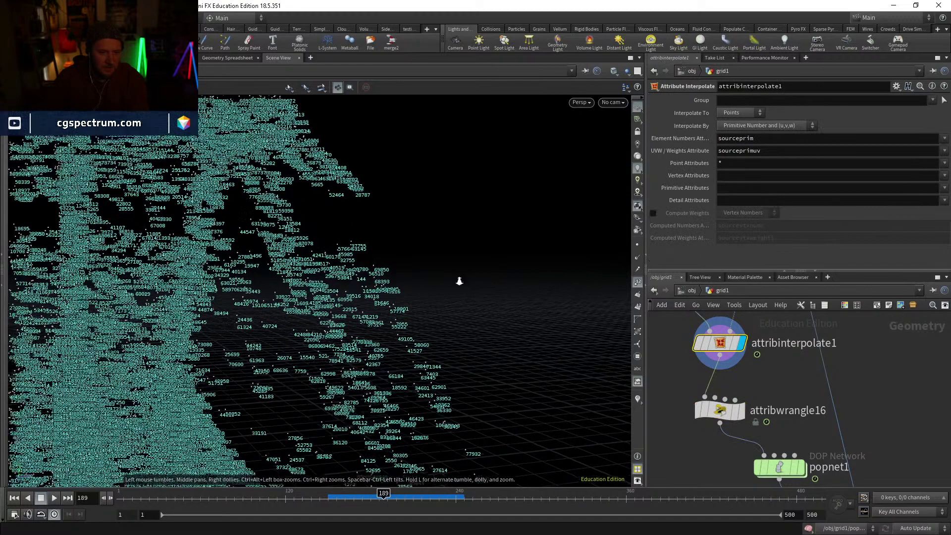
{"action": "left_click_drag", "start_coordinate": [459, 281], "coordinate": [424, 342]}
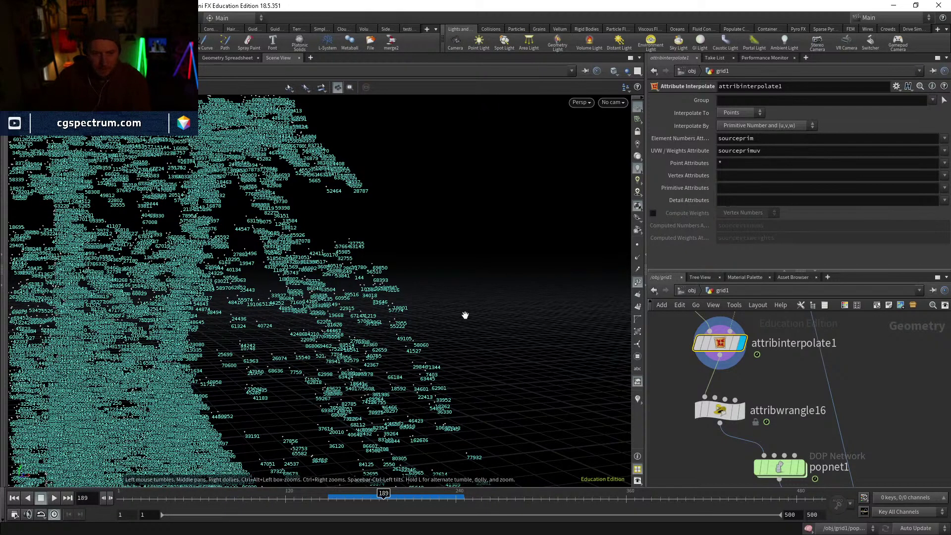
{"action": "left_click", "coordinate": [719, 410]}
{"action": "left_click_drag", "start_coordinate": [778, 160], "coordinate": [713, 160]}
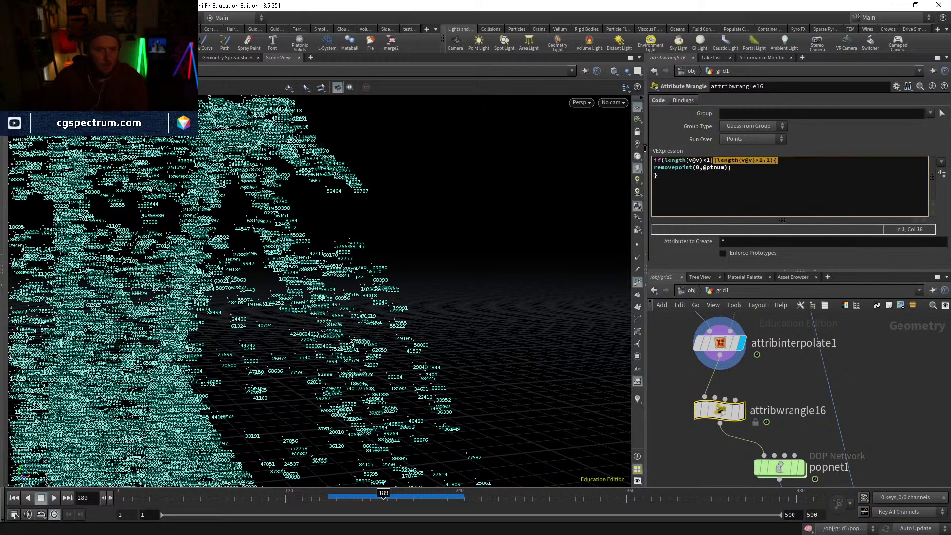
{"action": "left_click_drag", "start_coordinate": [645, 147], "coordinate": [638, 163]}
{"action": "left_click_drag", "start_coordinate": [733, 168], "coordinate": [653, 169]}
{"action": "left_click", "coordinate": [718, 168]}
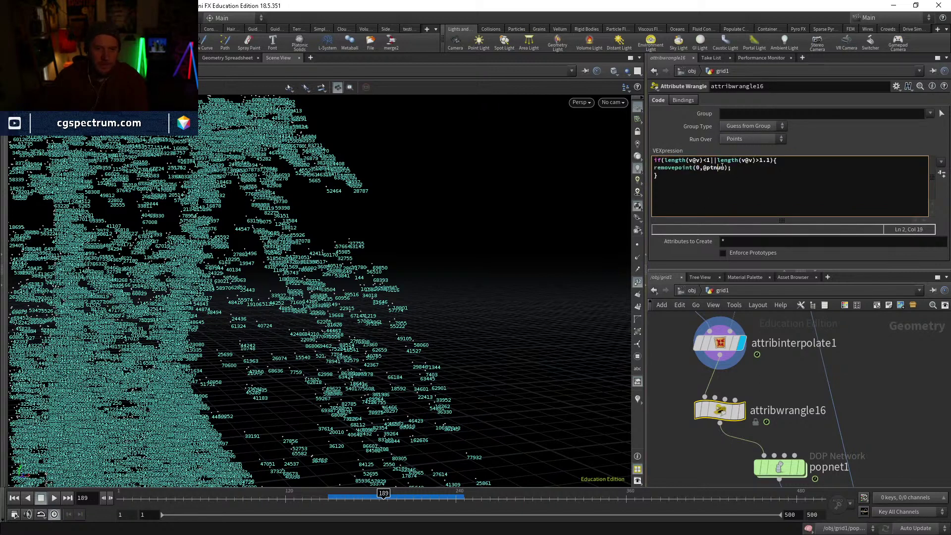
{"action": "left_click", "coordinate": [724, 168]}
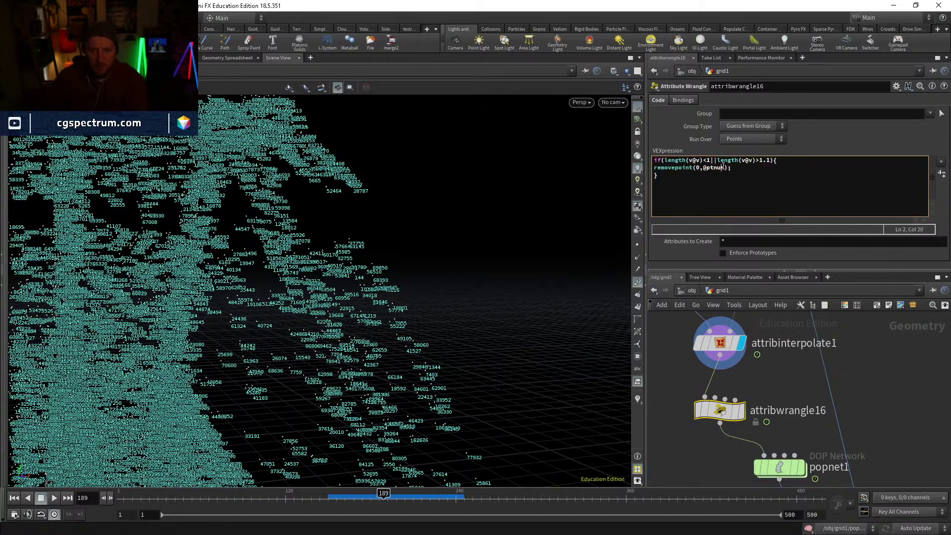
{"action": "left_click_drag", "start_coordinate": [707, 169], "coordinate": [705, 169]}
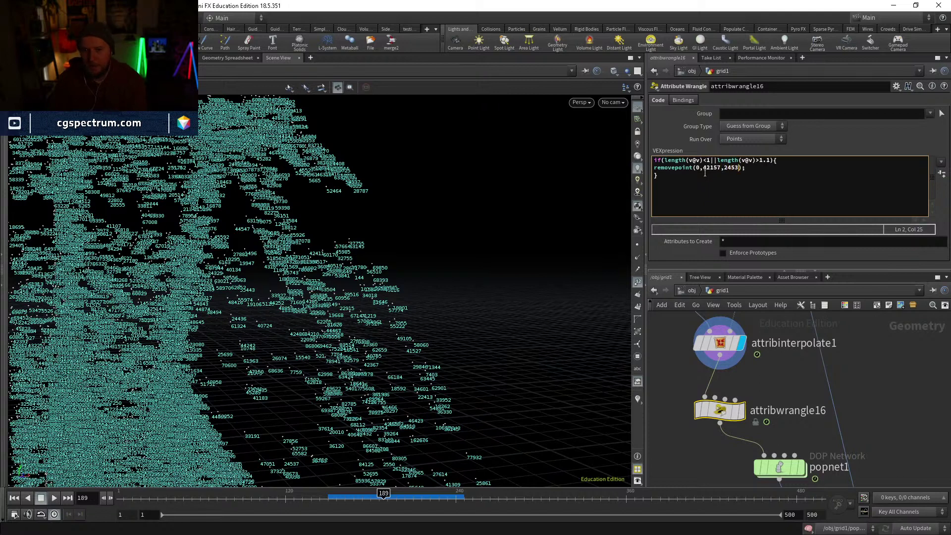
{"action": "key", "text": "shift+Left"}
{"action": "key", "text": "shift+Left"}
{"action": "key", "text": "shift+Left"}
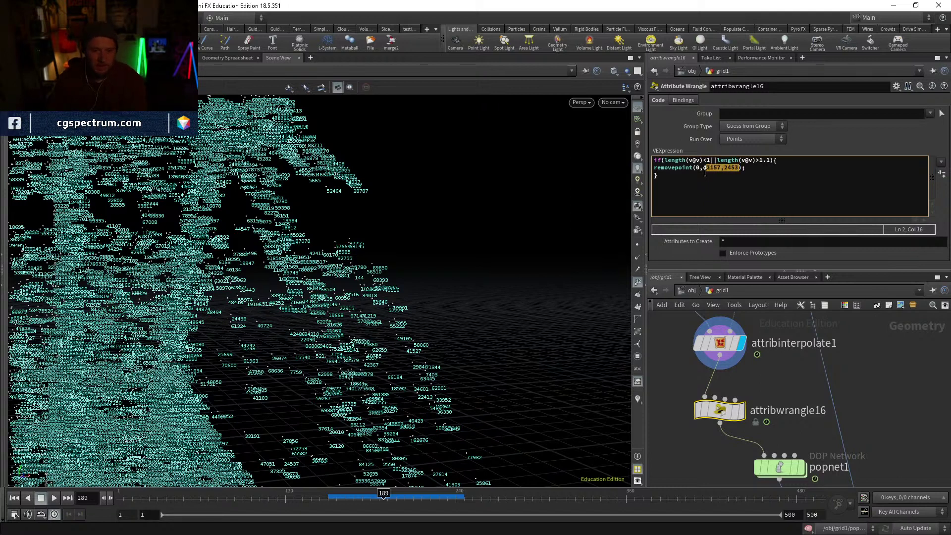
{"action": "type", "text": "@"}
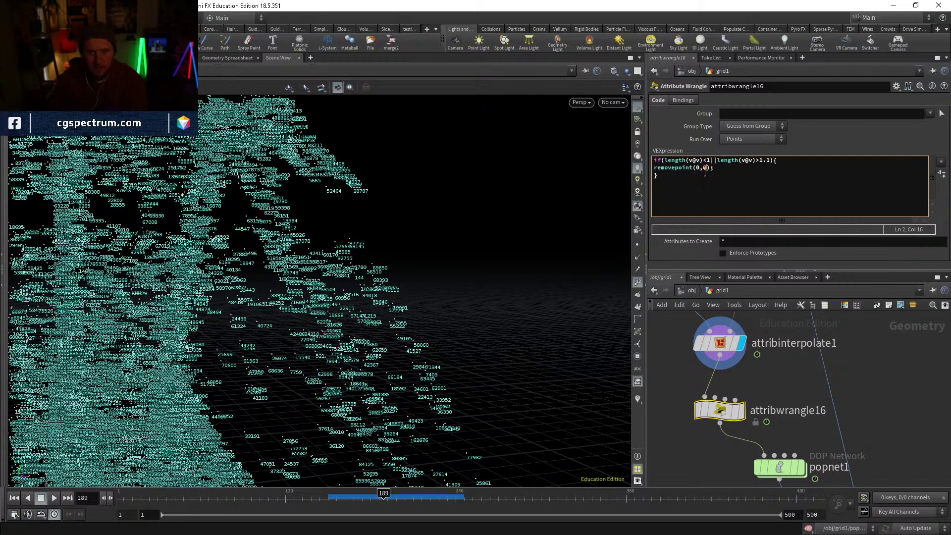
{"action": "type", "text": "ptnum"}
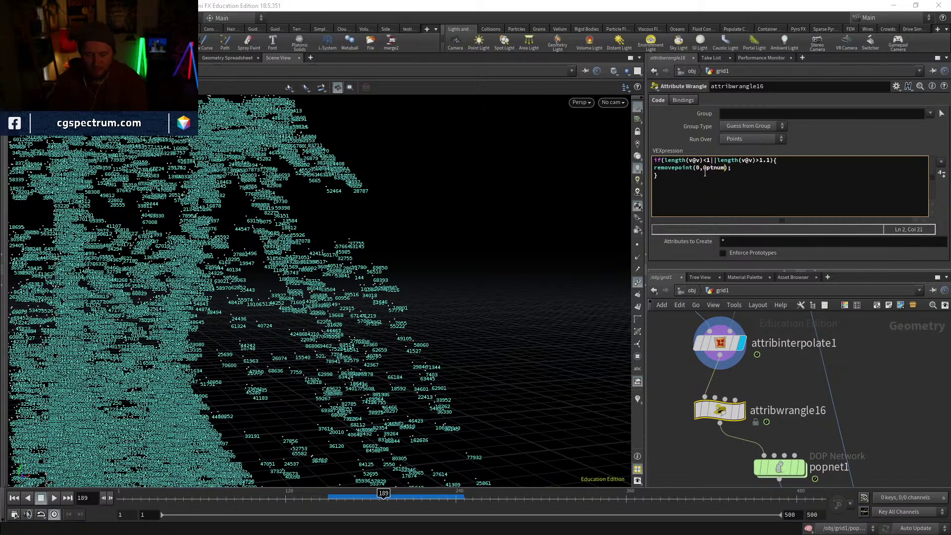
{"action": "key", "text": "Left"}
{"action": "key", "text": "Left"}
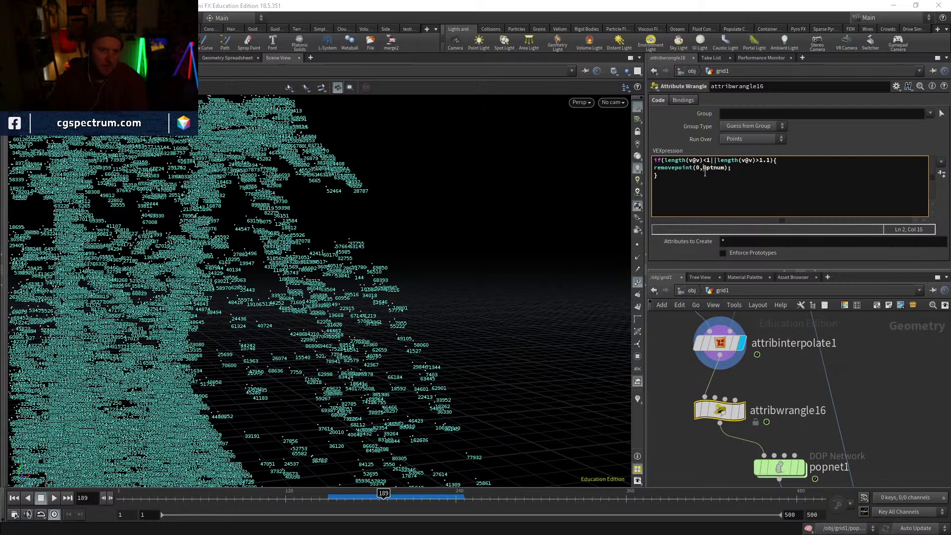
Step: Add a Grid node in an empty area of the grid1 network and display it, framing the plane and its point numbers
{"action": "left_click", "coordinate": [742, 411]}
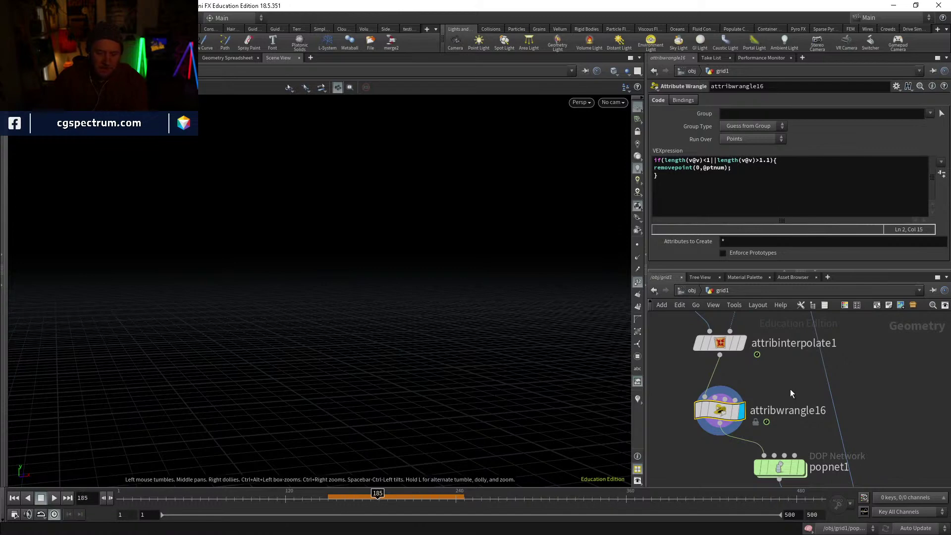
{"action": "scroll", "coordinate": [817, 392], "scroll_direction": "down", "scroll_amount": 4}
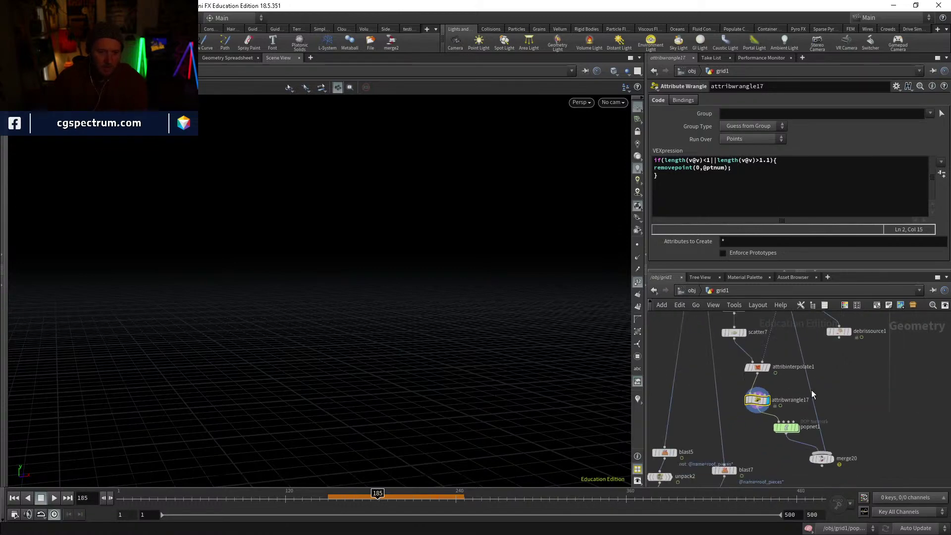
{"action": "key", "text": "Tab"}
{"action": "type", "text": "grid"}
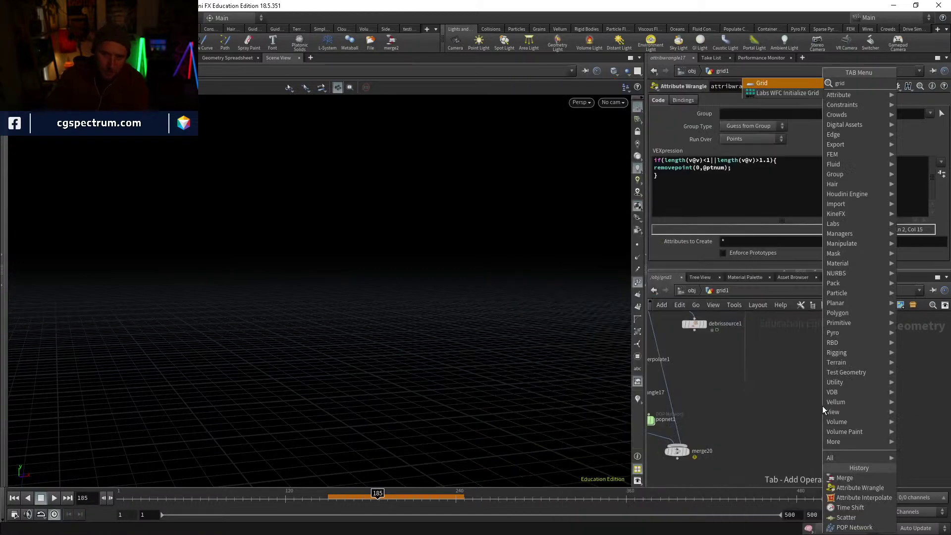
{"action": "key", "text": "Return"}
{"action": "left_click", "coordinate": [823, 406]}
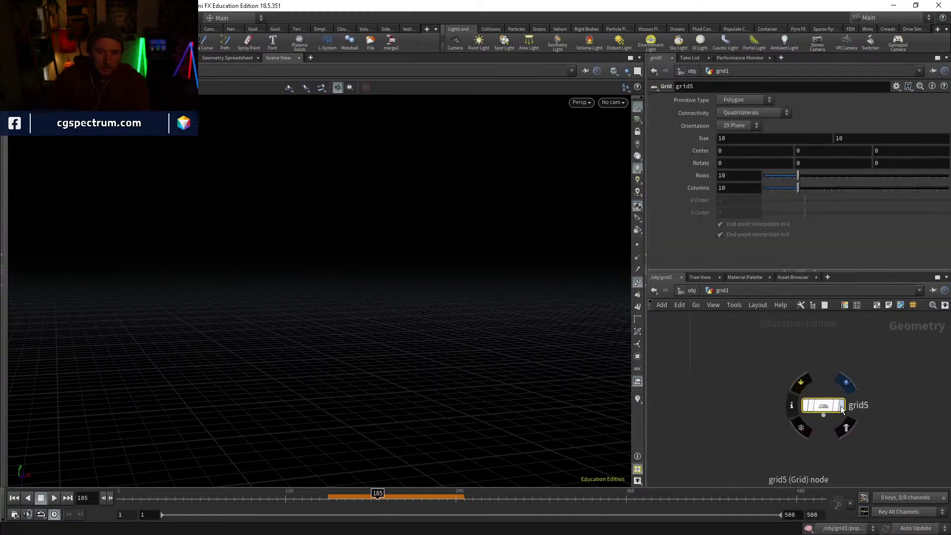
{"action": "key", "text": "space+h"}
{"action": "left_click_drag", "start_coordinate": [510, 347], "coordinate": [488, 342]}
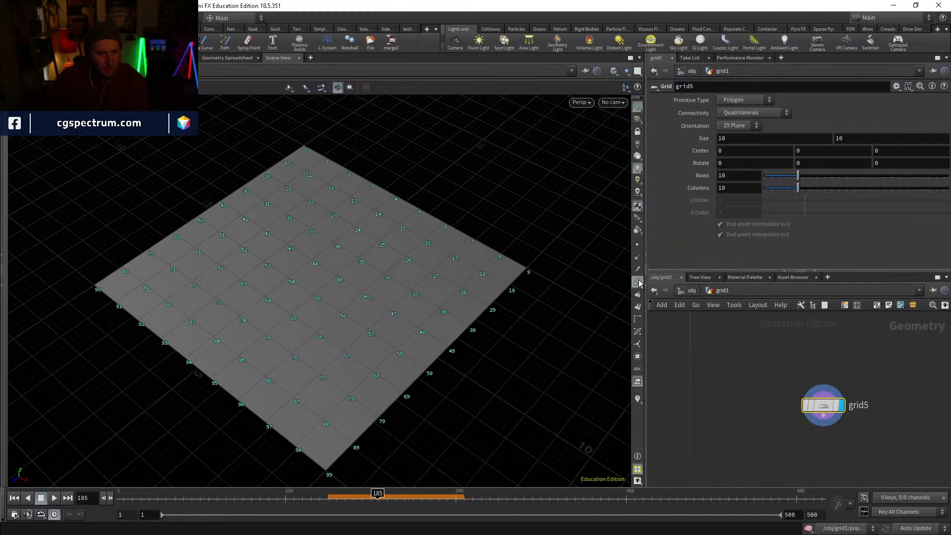
{"action": "left_click_drag", "start_coordinate": [363, 292], "coordinate": [435, 312]}
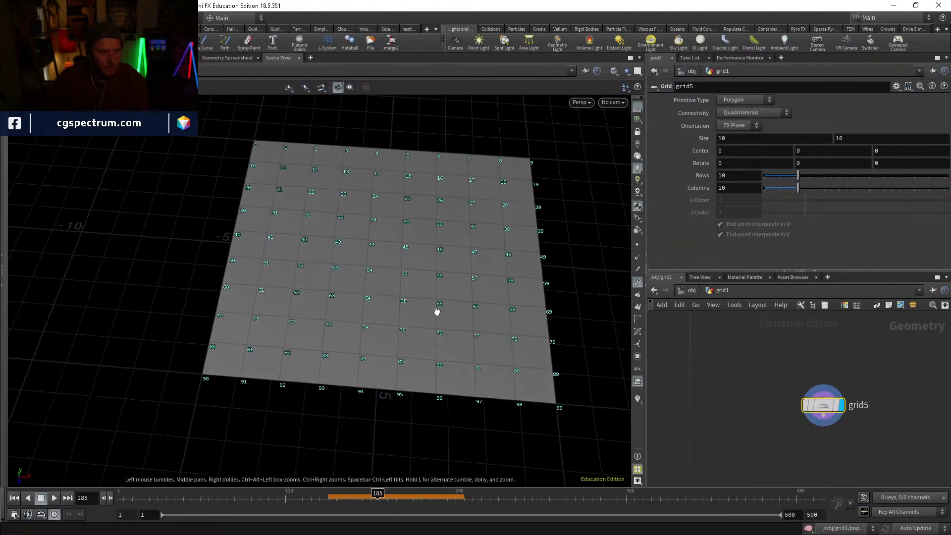
Step: Add a Transform node wired below grid5, display it, and align it directly under the grid
{"action": "key", "text": "Tab"}
{"action": "type", "text": "transform"}
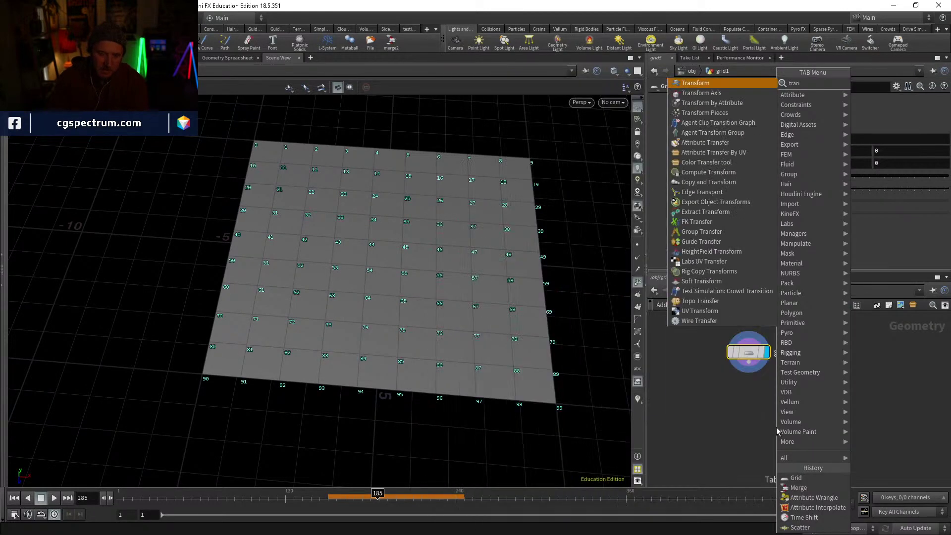
{"action": "key", "text": "Return"}
{"action": "left_click", "coordinate": [777, 428]}
{"action": "left_click", "coordinate": [776, 417]}
{"action": "left_click", "coordinate": [749, 362]}
{"action": "left_click", "coordinate": [794, 427]}
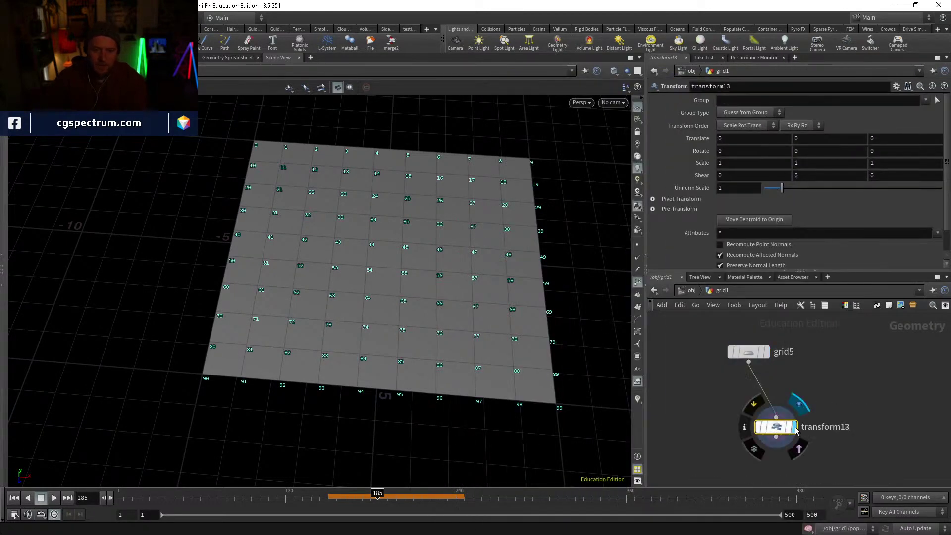
{"action": "left_click_drag", "start_coordinate": [777, 427], "coordinate": [750, 398]}
Step: Limit the Transform node to group 44, with the grid's numbered points framed closely
{"action": "right_click_drag", "start_coordinate": [501, 258], "coordinate": [412, 179]}
{"action": "middle_click_drag", "start_coordinate": [411, 179], "coordinate": [340, 229]}
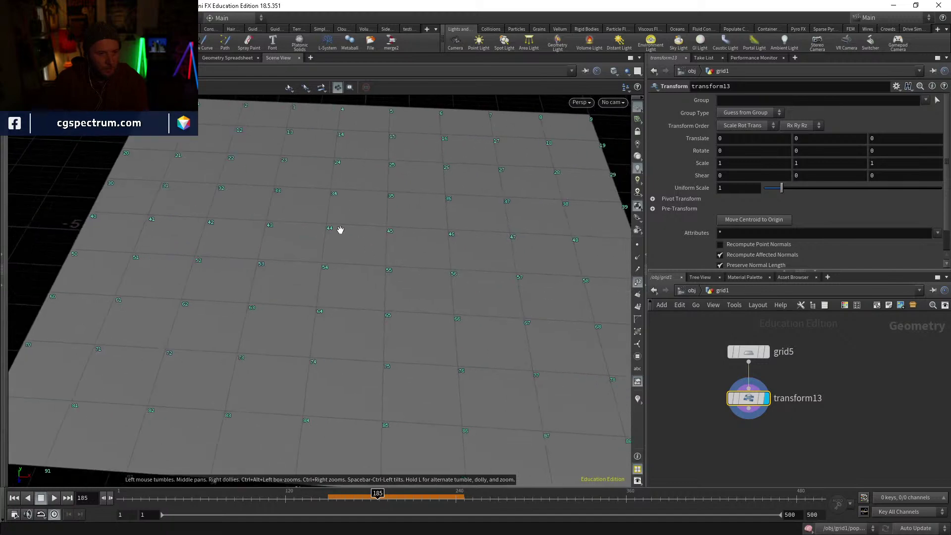
{"action": "left_click_drag", "start_coordinate": [460, 280], "coordinate": [456, 267]}
{"action": "middle_click_drag", "start_coordinate": [456, 267], "coordinate": [433, 344]}
{"action": "left_click", "coordinate": [765, 101]}
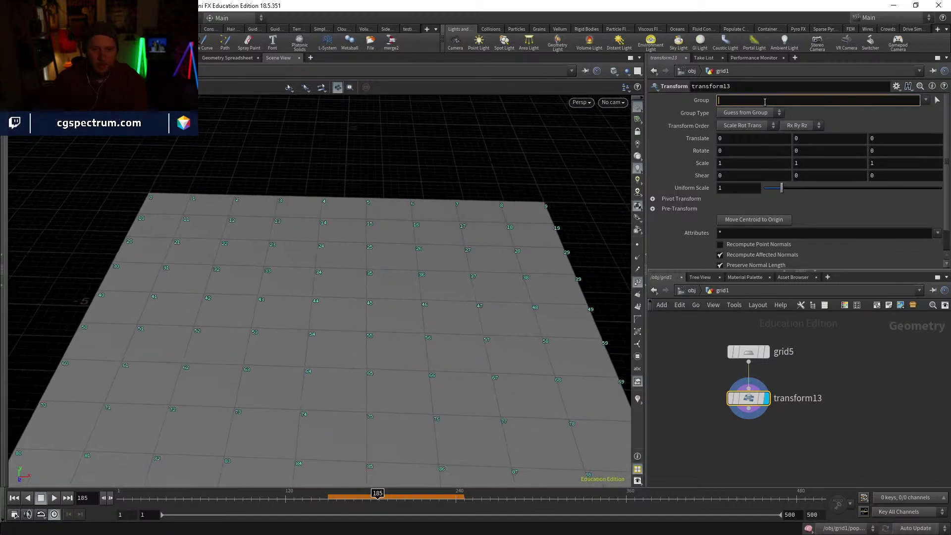
{"action": "type", "text": "44"}
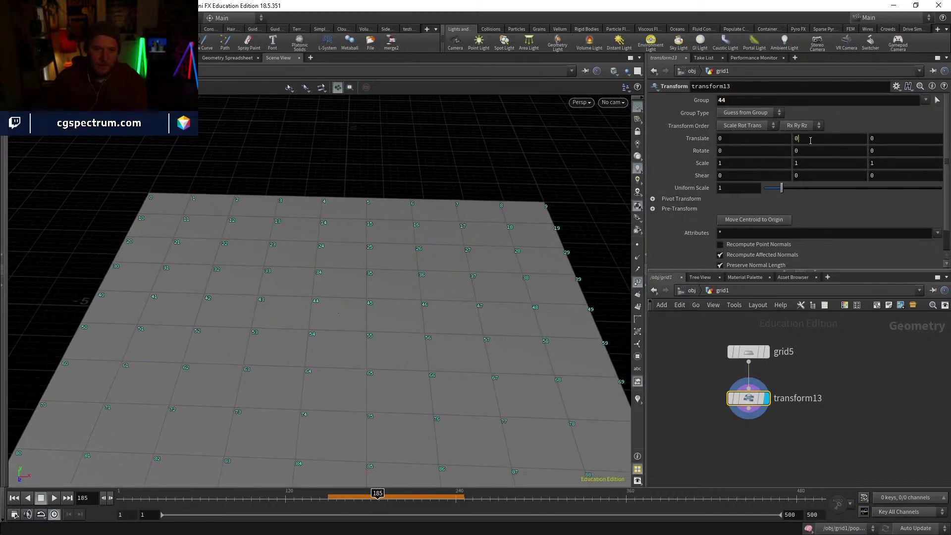
Step: Try different Y translations on group 44, ending at 0.2, and inspect which part of the grid moves
{"action": "scroll", "coordinate": [810, 141], "scroll_direction": "up", "scroll_amount": 5}
{"action": "scroll", "coordinate": [811, 141], "scroll_direction": "down", "scroll_amount": 6}
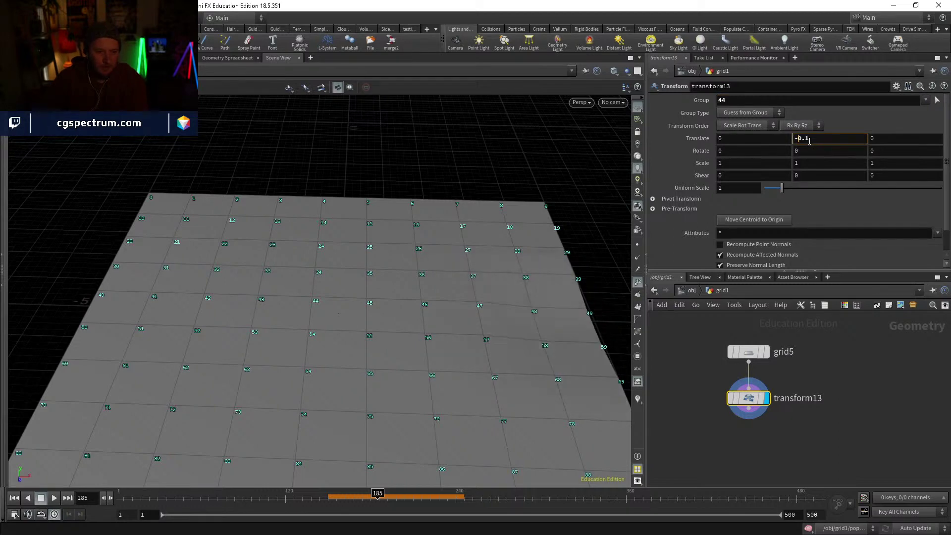
{"action": "scroll", "coordinate": [809, 141], "scroll_direction": "up", "scroll_amount": 9}
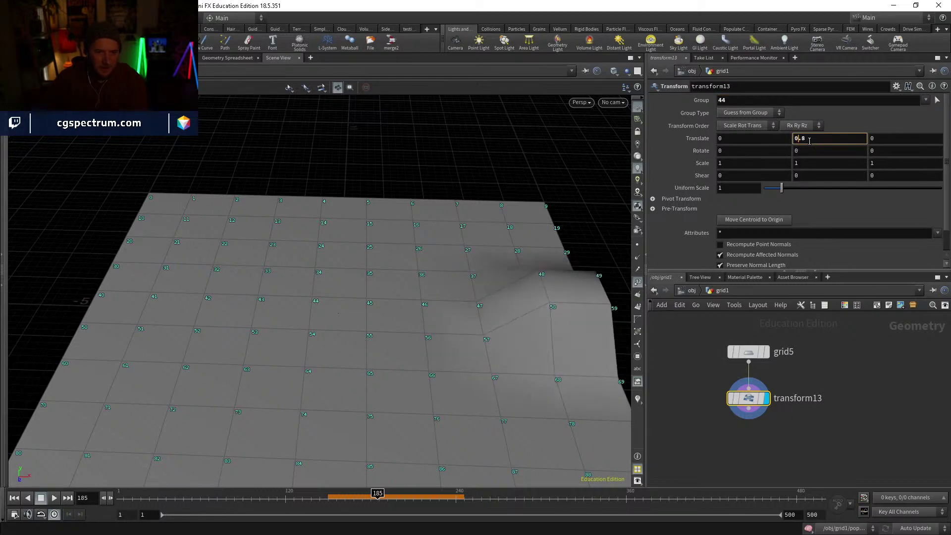
{"action": "scroll", "coordinate": [810, 140], "scroll_direction": "down", "scroll_amount": 7}
{"action": "scroll", "coordinate": [810, 141], "scroll_direction": "up", "scroll_amount": 1}
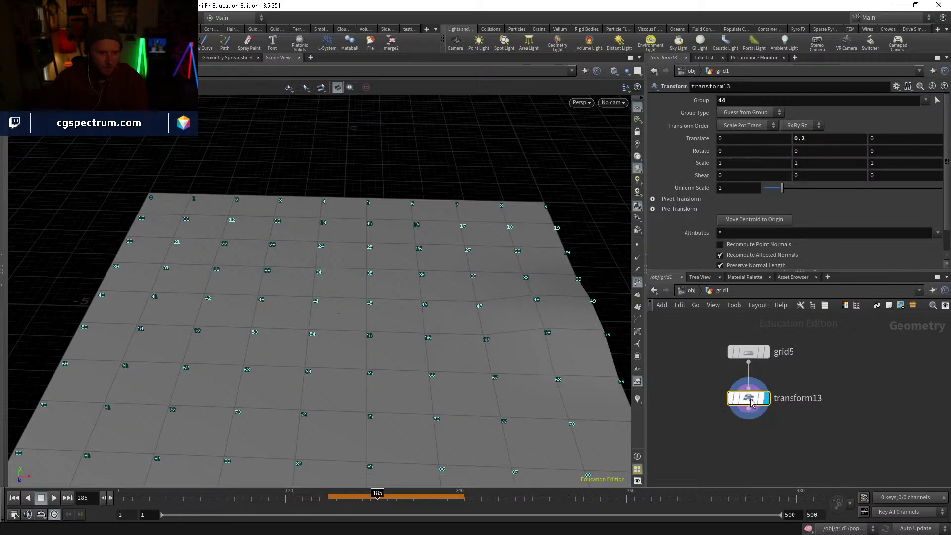
{"action": "left_click_drag", "start_coordinate": [403, 342], "coordinate": [367, 335]}
{"action": "left_click_drag", "start_coordinate": [529, 219], "coordinate": [599, 198]}
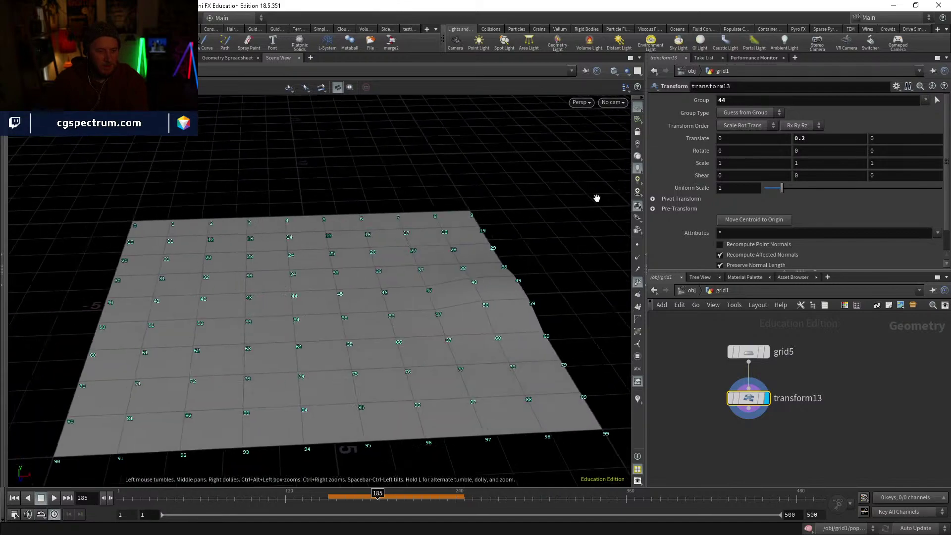
Step: Set transform13's group type to Points and raise point 44 with a Y translation of 1.5
{"action": "left_click", "coordinate": [742, 113]}
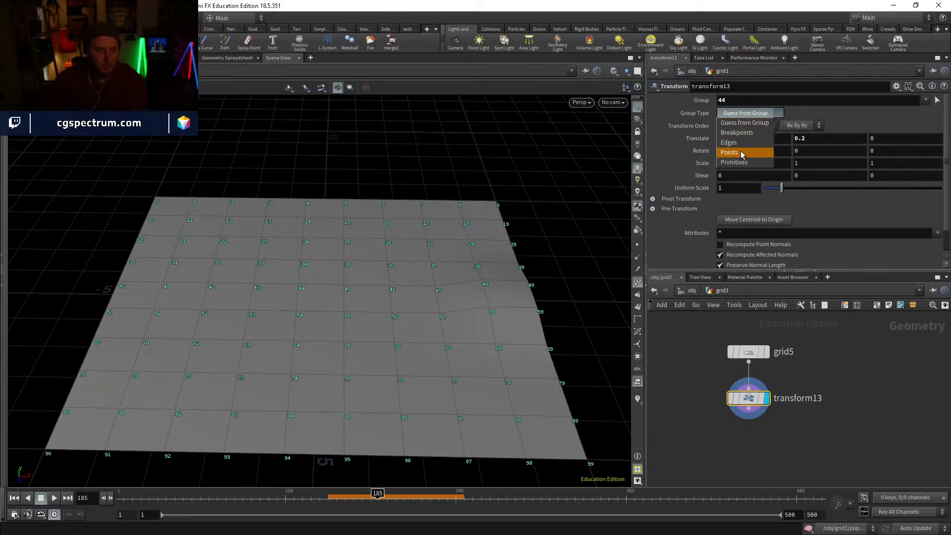
{"action": "left_click", "coordinate": [744, 155]}
{"action": "left_click_drag", "start_coordinate": [501, 263], "coordinate": [525, 258]}
{"action": "left_click", "coordinate": [830, 139]}
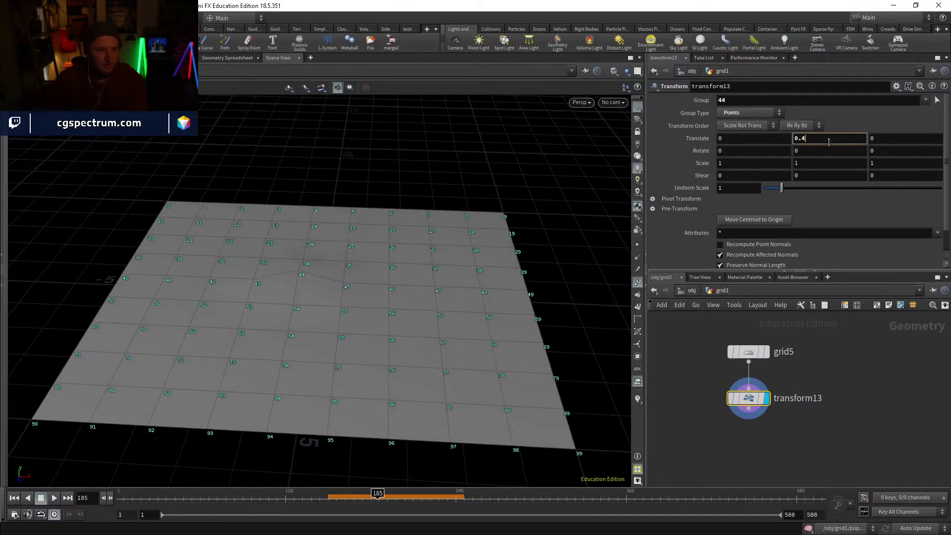
{"action": "scroll", "coordinate": [830, 139], "scroll_direction": "up", "scroll_amount": 13}
{"action": "left_click_drag", "start_coordinate": [422, 228], "coordinate": [440, 211]}
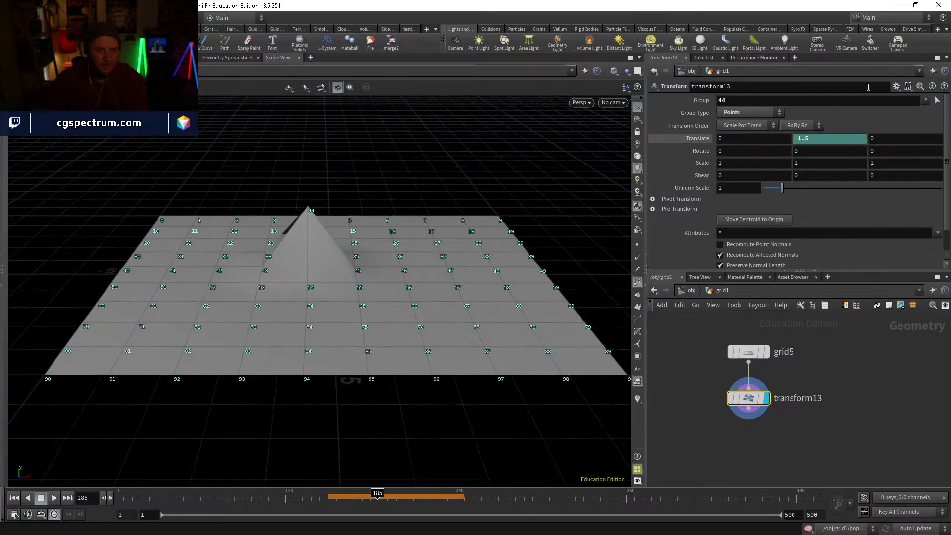
Step: Change transform13's group to 30 so the translation applies to that point instead
{"action": "double_click", "coordinate": [771, 106]}
{"action": "type", "text": "30"}
{"action": "key", "text": "Return"}
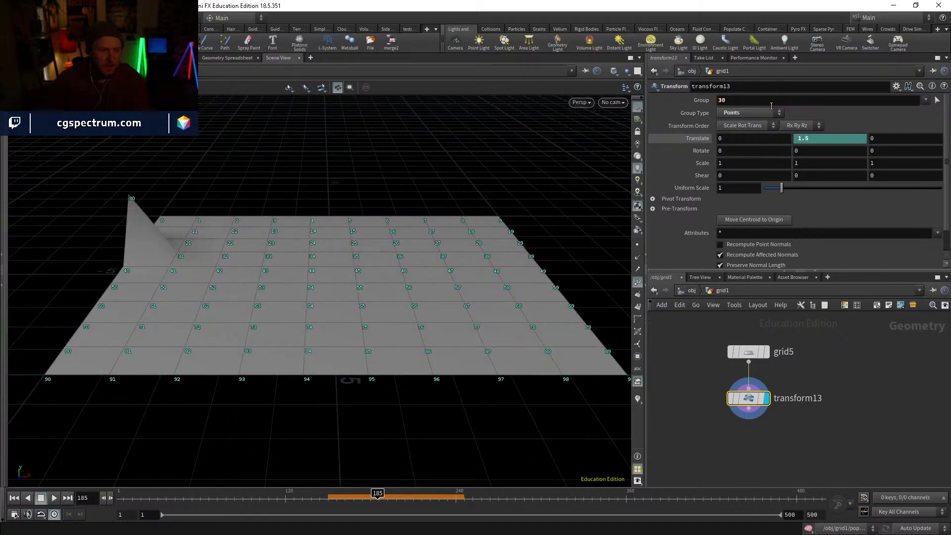
Step: Set the Transform node's point group to 20
{"action": "left_click", "coordinate": [772, 106]}
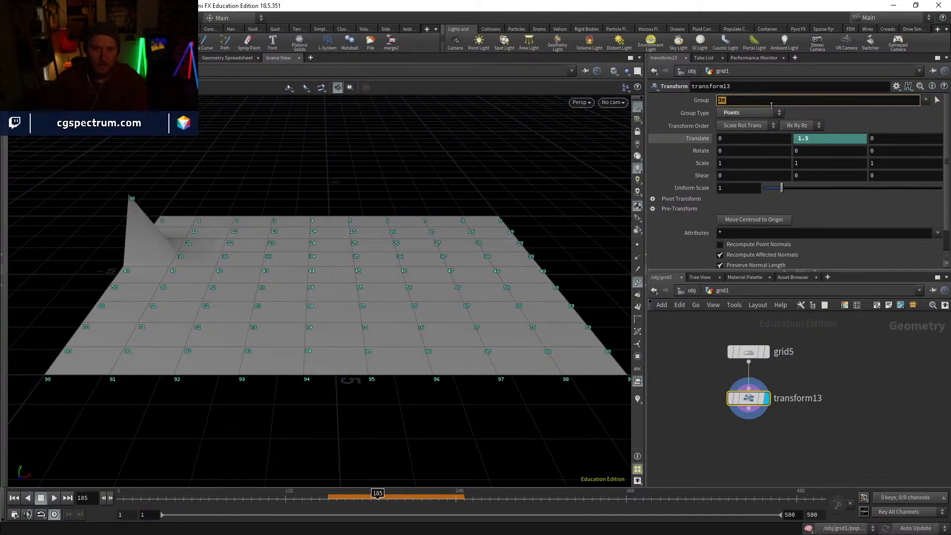
{"action": "type", "text": "20"}
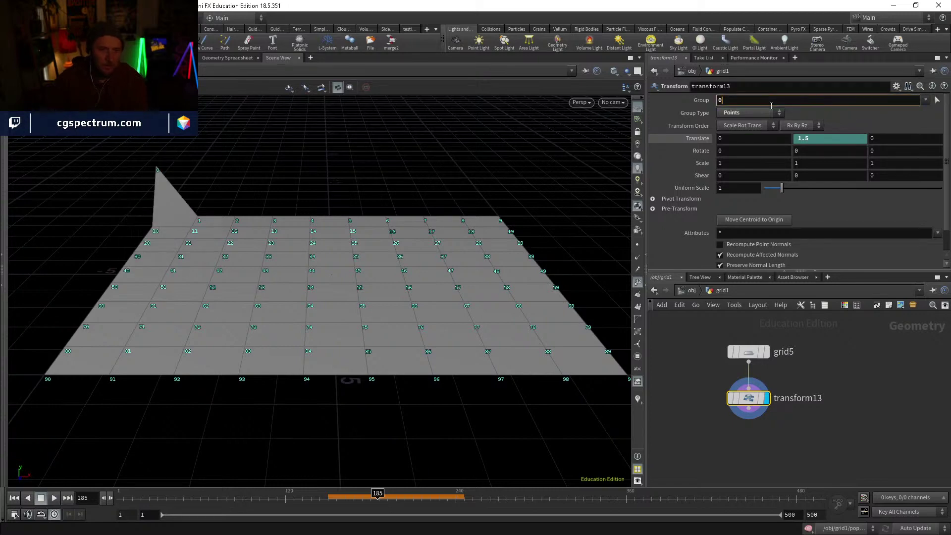
{"action": "key", "text": "Return"}
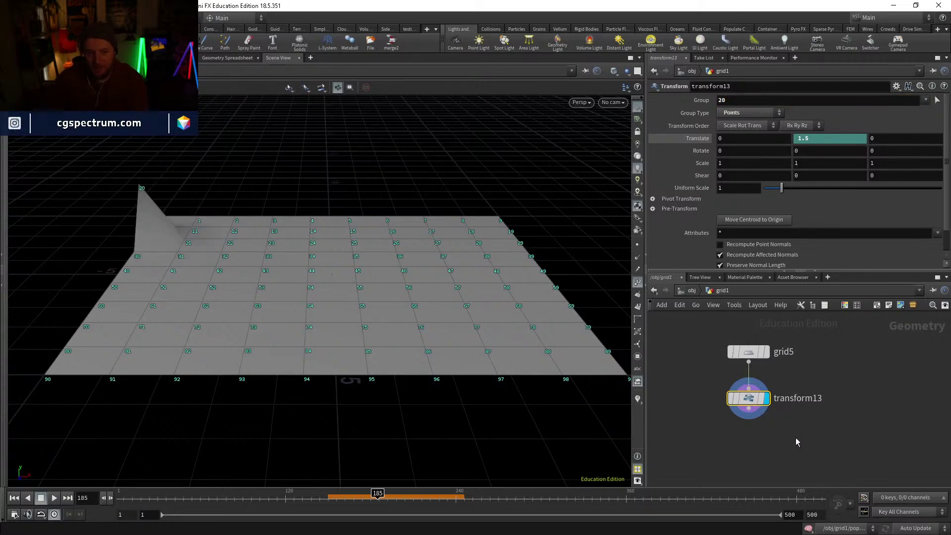
Step: Replace transform13 with an Attribute Wrangle node wired to grid5, and make the wrangle the displayed node
{"action": "left_click_drag", "start_coordinate": [790, 433], "coordinate": [748, 399]}
{"action": "key", "text": "Tab"}
{"action": "type", "text": "wr"}
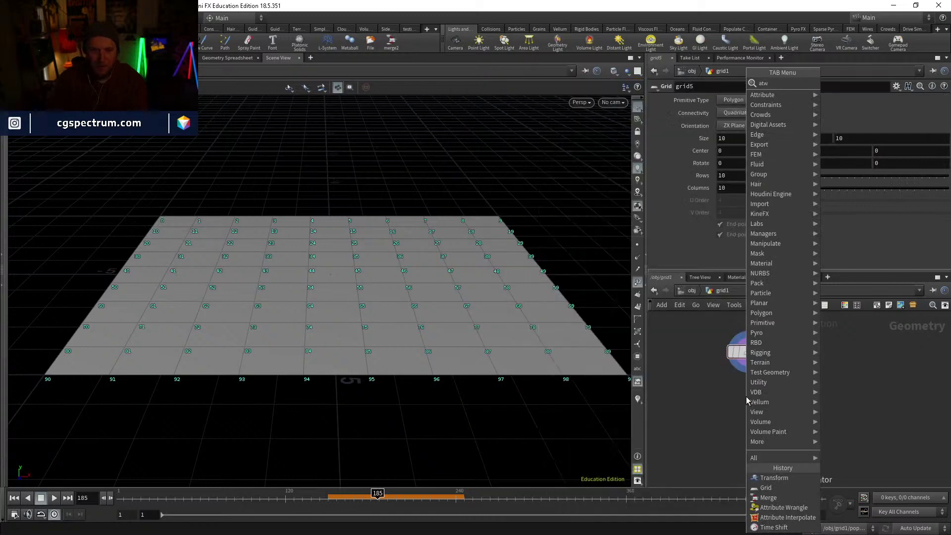
{"action": "key", "text": "Return"}
{"action": "key", "text": "Return"}
{"action": "left_click", "coordinate": [745, 385]}
{"action": "left_click", "coordinate": [755, 361]}
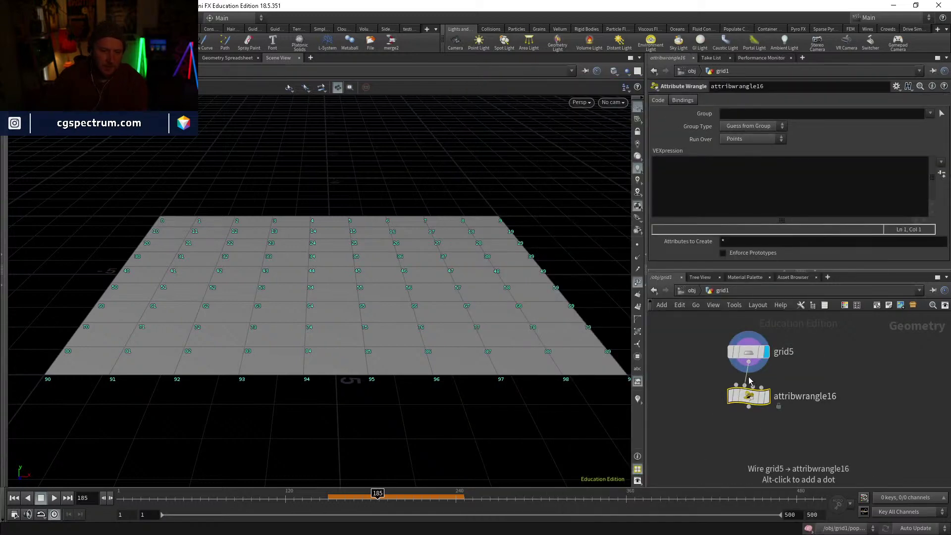
{"action": "key", "text": "y"}
{"action": "left_click_drag", "start_coordinate": [757, 377], "coordinate": [721, 373]}
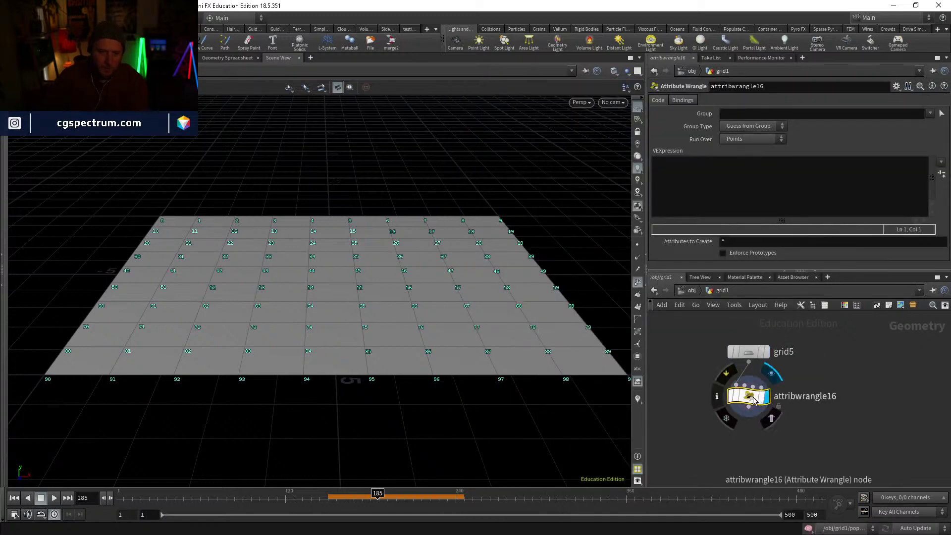
Step: Restrict the wrangle to group 44 and enter the VEXpression "@P.y=1;" to raise that point
{"action": "left_click", "coordinate": [733, 114]}
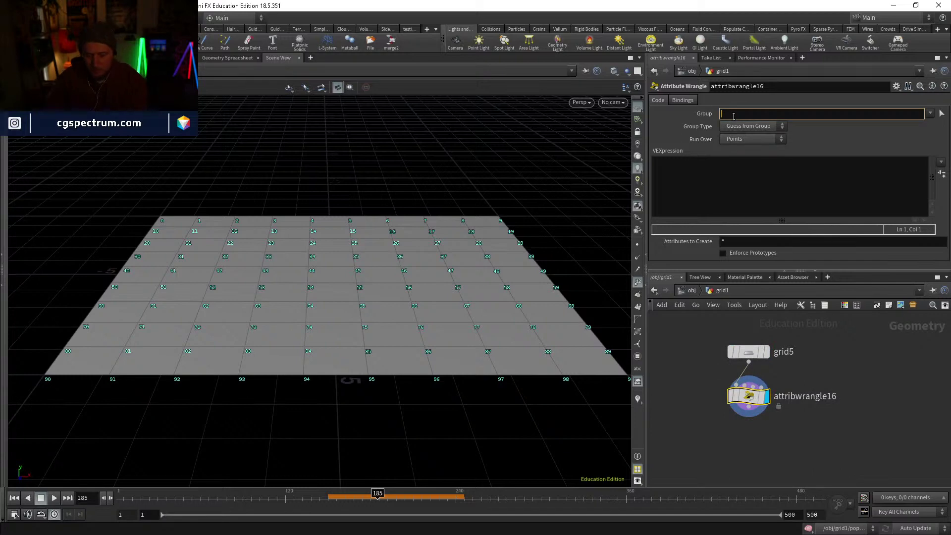
{"action": "left_click", "coordinate": [726, 171]}
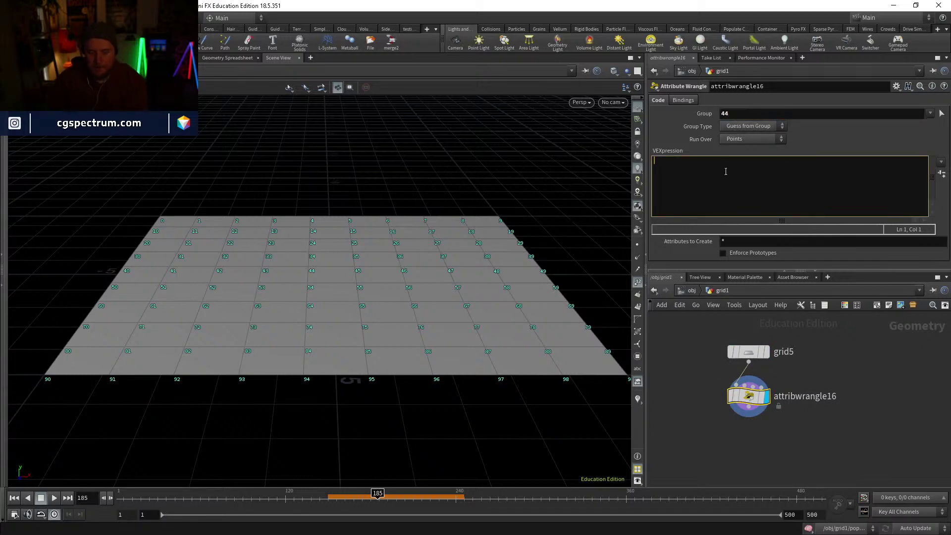
{"action": "type", "text": "@P"}
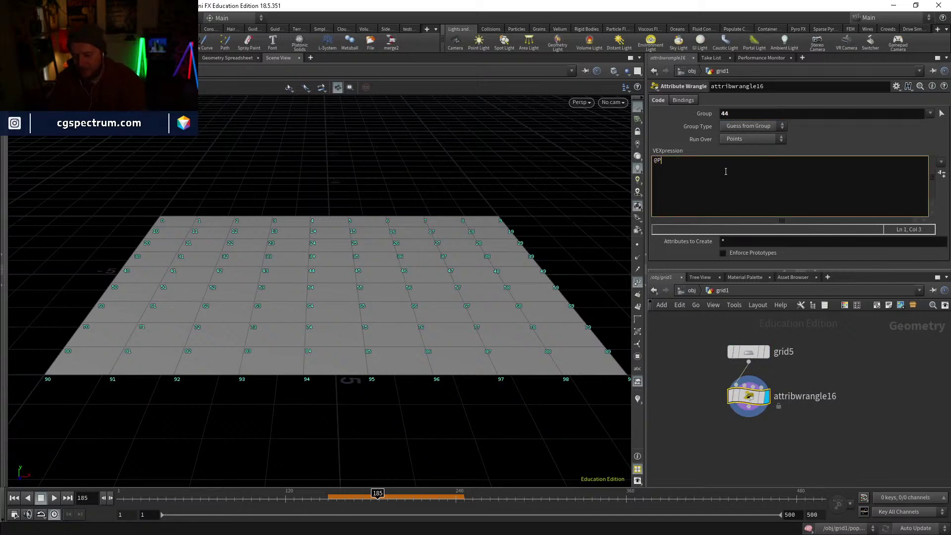
{"action": "type", "text": ".y=1;"}
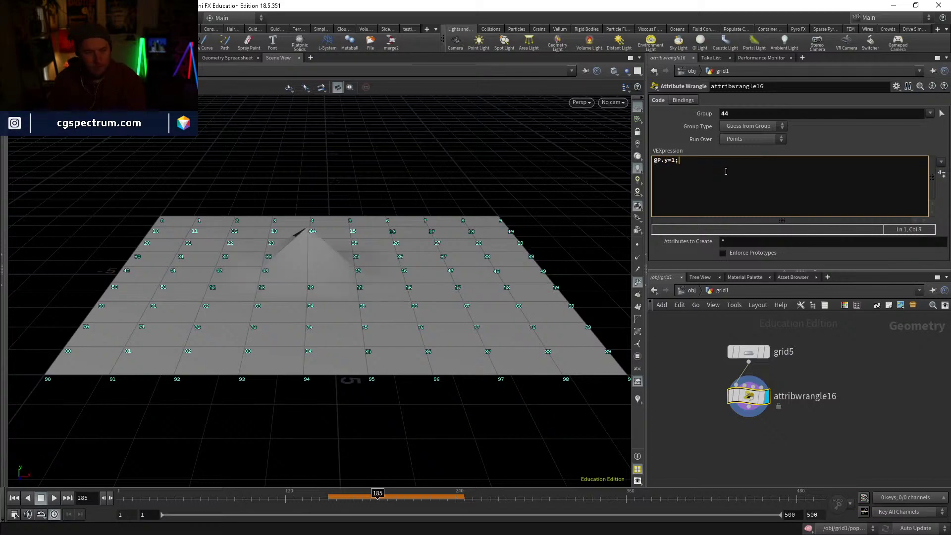
{"action": "left_click", "coordinate": [851, 361]}
Step: Examine the raised point on the grid from the side and from above
{"action": "left_click_drag", "start_coordinate": [421, 223], "coordinate": [399, 243], "text": "alt"}
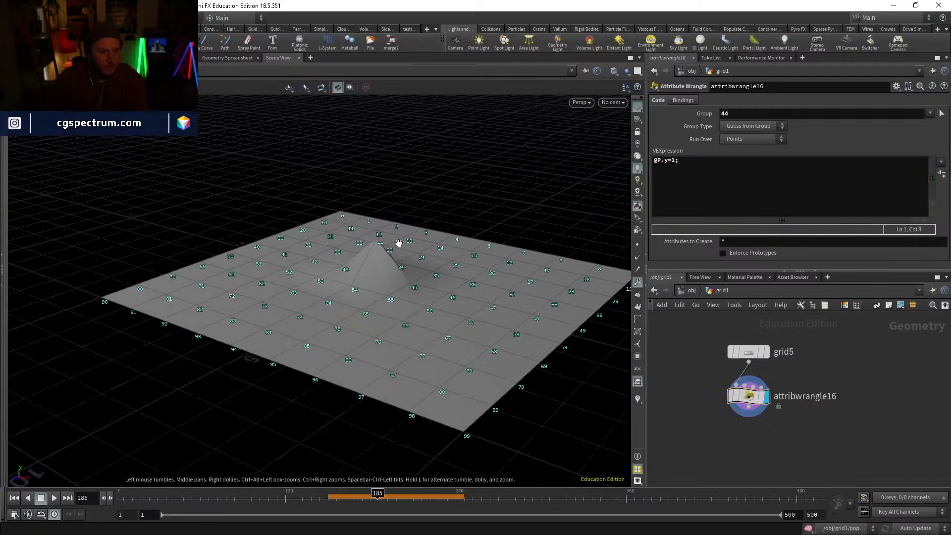
{"action": "right_click_drag", "start_coordinate": [399, 243], "coordinate": [452, 202], "text": "alt"}
{"action": "left_click_drag", "start_coordinate": [453, 202], "coordinate": [329, 194], "text": "alt"}
{"action": "left_click_drag", "start_coordinate": [356, 227], "coordinate": [480, 179], "text": "alt"}
{"action": "left_click", "coordinate": [685, 163]}
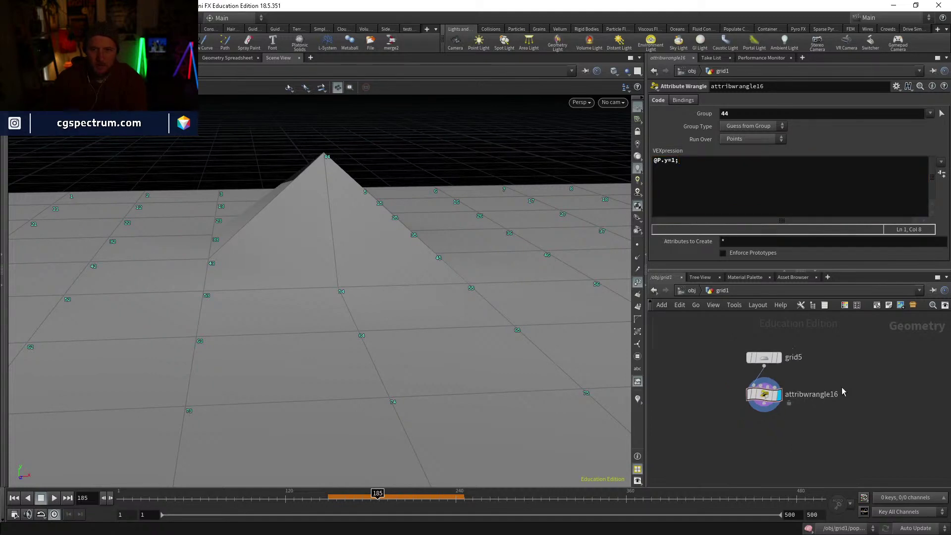
{"action": "scroll", "coordinate": [840, 393], "scroll_direction": "down", "scroll_amount": 3}
{"action": "left_click_drag", "start_coordinate": [866, 421], "coordinate": [782, 343]}
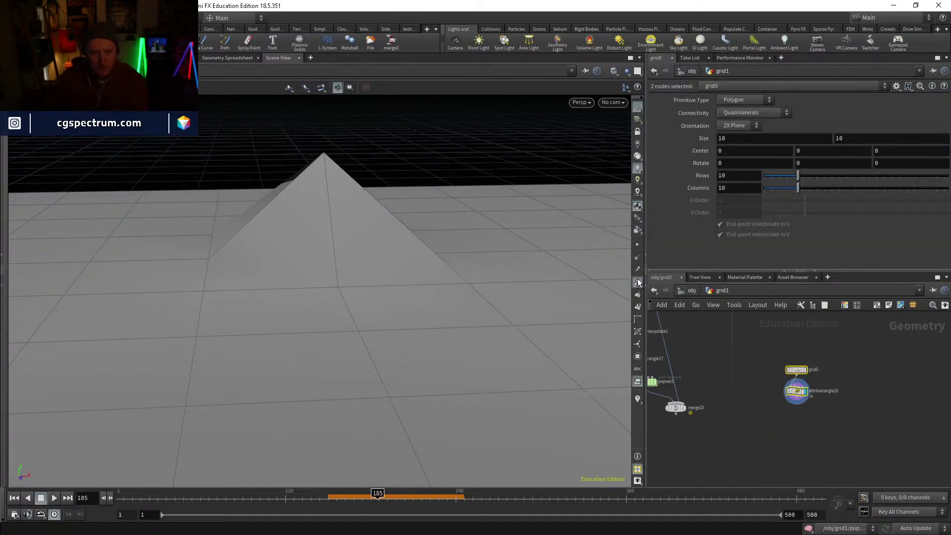
{"action": "mouse_move", "coordinate": [446, 252]}
{"action": "left_mouse_down", "text": "alt"}
{"action": "mouse_move", "coordinate": [548, 306]}
{"action": "mouse_move", "coordinate": [523, 365]}
{"action": "mouse_move", "coordinate": [558, 354]}
{"action": "left_mouse_up", "text": "alt"}
{"action": "key", "text": "shift+w"}
{"action": "key", "text": "shift+w"}
{"action": "mouse_move", "coordinate": [689, 376]}
{"action": "middle_mouse_down"}
{"action": "mouse_move", "coordinate": [763, 377]}
{"action": "mouse_move", "coordinate": [787, 451]}
{"action": "middle_mouse_up"}
{"action": "scroll", "coordinate": [730, 441], "scroll_direction": "up", "scroll_amount": 4}
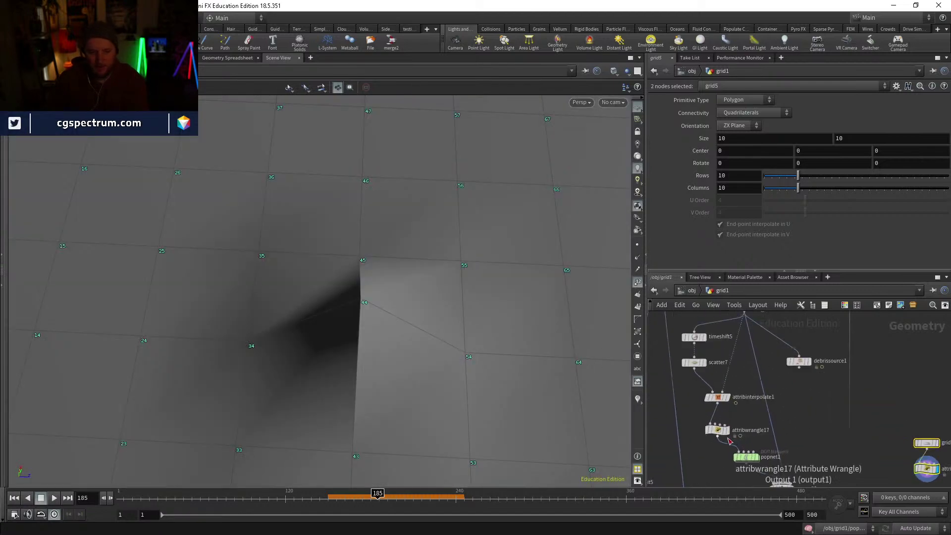
{"action": "left_click", "coordinate": [715, 427]}
{"action": "left_click", "coordinate": [733, 170]}
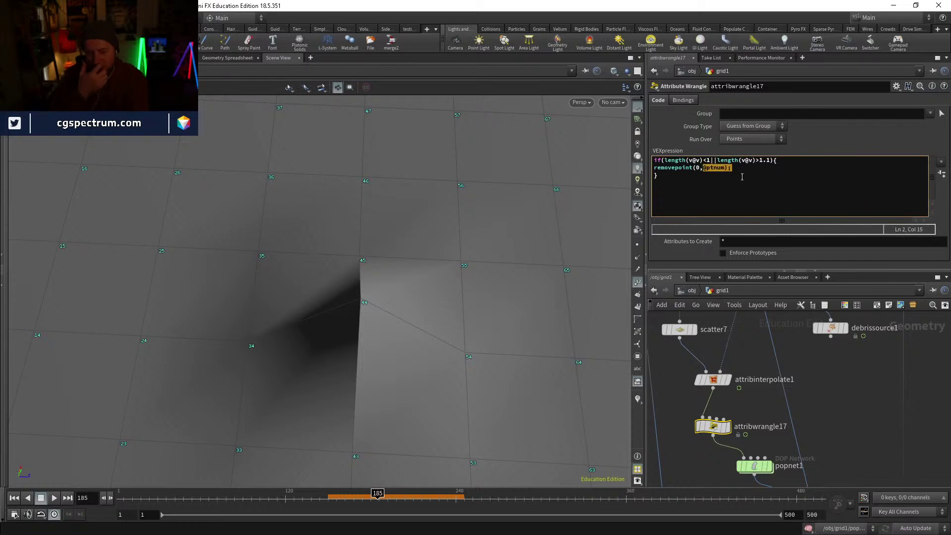
{"action": "key", "text": "Left"}
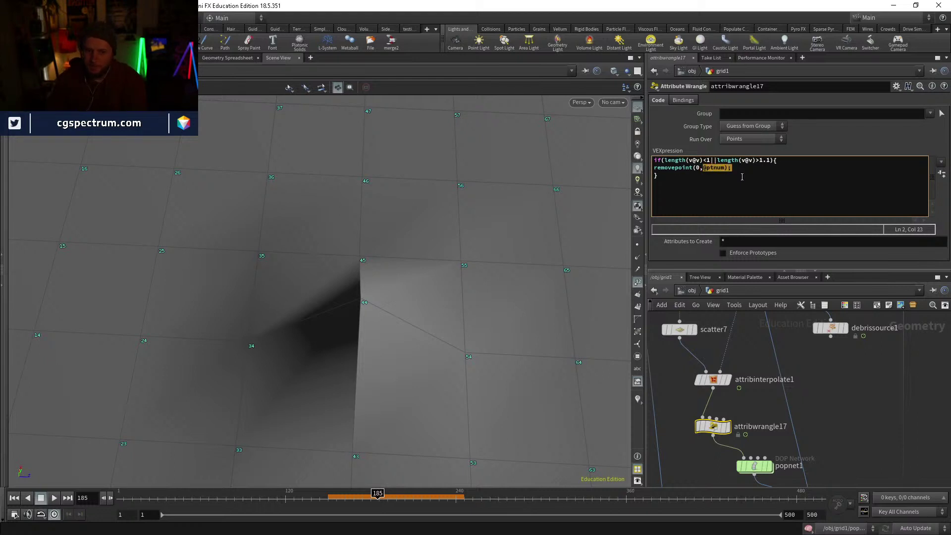
{"action": "left_click", "coordinate": [742, 177]}
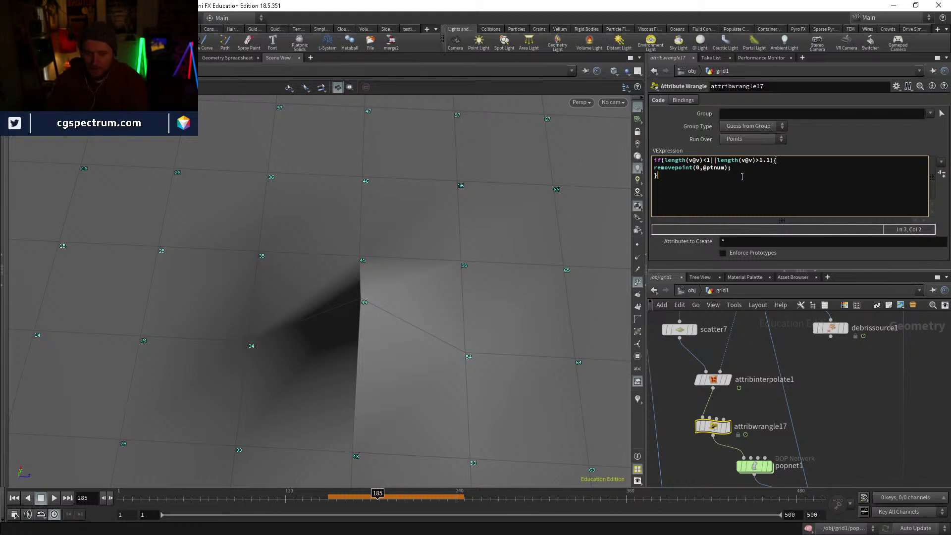
Step: Display the merge20 node in the viewport and hide the point numbers
{"action": "middle_click_drag", "start_coordinate": [794, 397], "coordinate": [753, 313]}
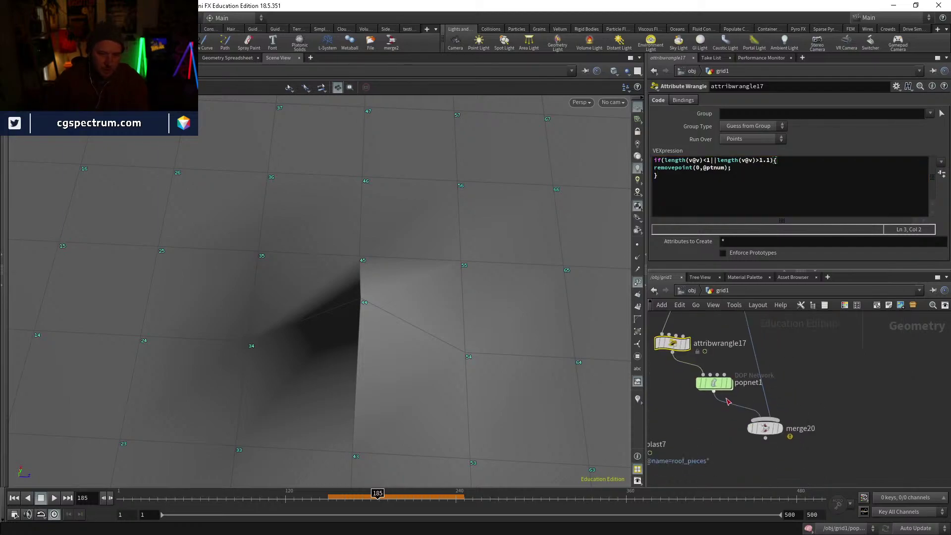
{"action": "left_click", "coordinate": [780, 429]}
{"action": "left_click", "coordinate": [770, 432]}
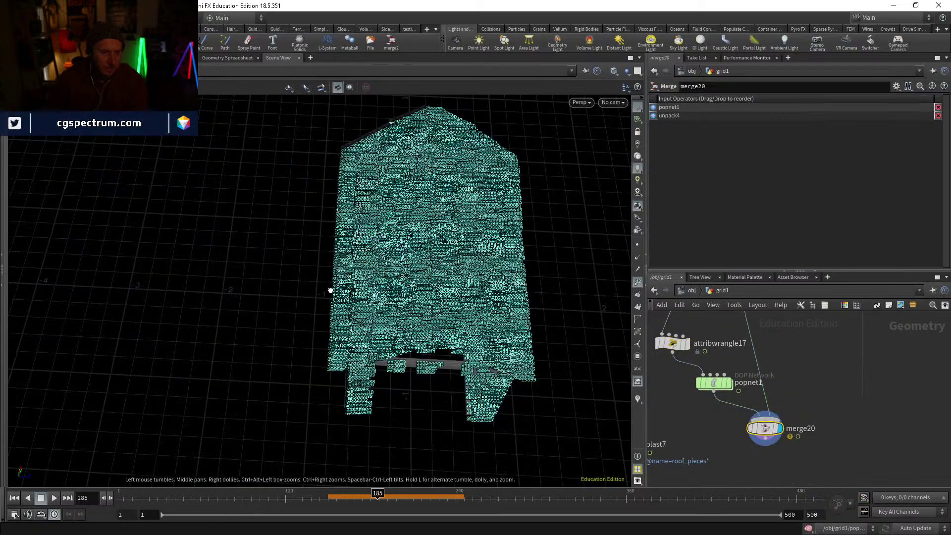
{"action": "left_click_drag", "start_coordinate": [329, 286], "coordinate": [498, 261]}
{"action": "scroll", "coordinate": [498, 261], "scroll_direction": "down", "scroll_amount": 3}
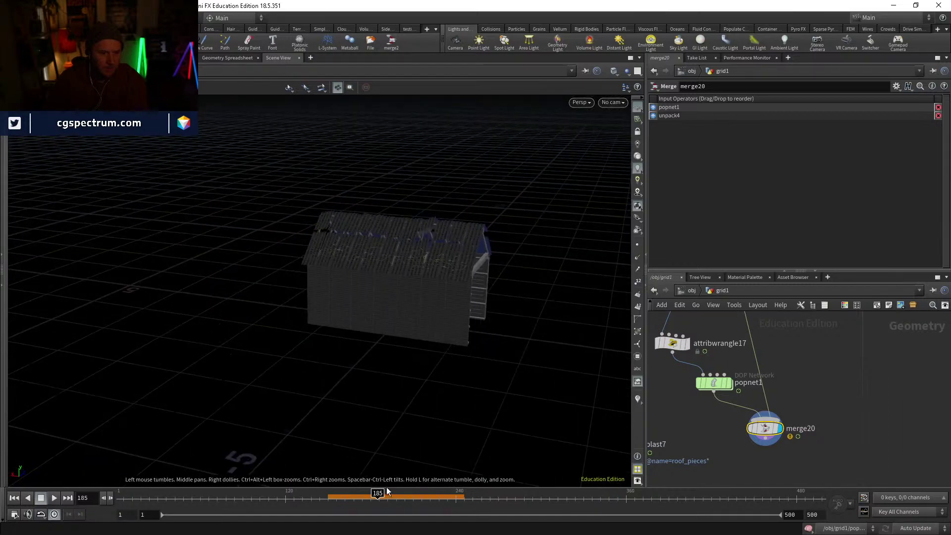
Step: Move the timeline to frame 150 to view the barn at the start of the simulation
{"action": "left_click", "coordinate": [426, 500]}
{"action": "left_click", "coordinate": [327, 500]}
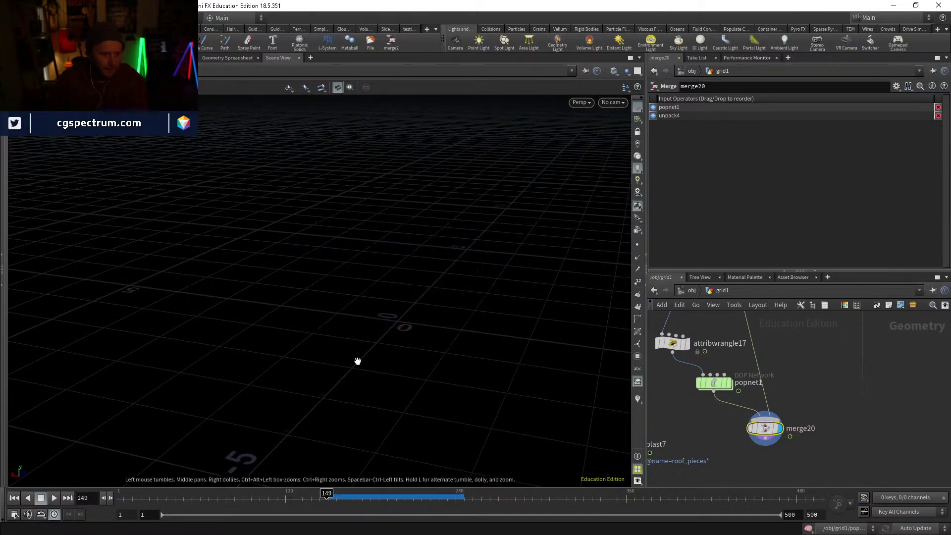
{"action": "left_click_drag", "start_coordinate": [357, 361], "coordinate": [426, 347]}
{"action": "left_click_drag", "start_coordinate": [328, 496], "coordinate": [330, 496]}
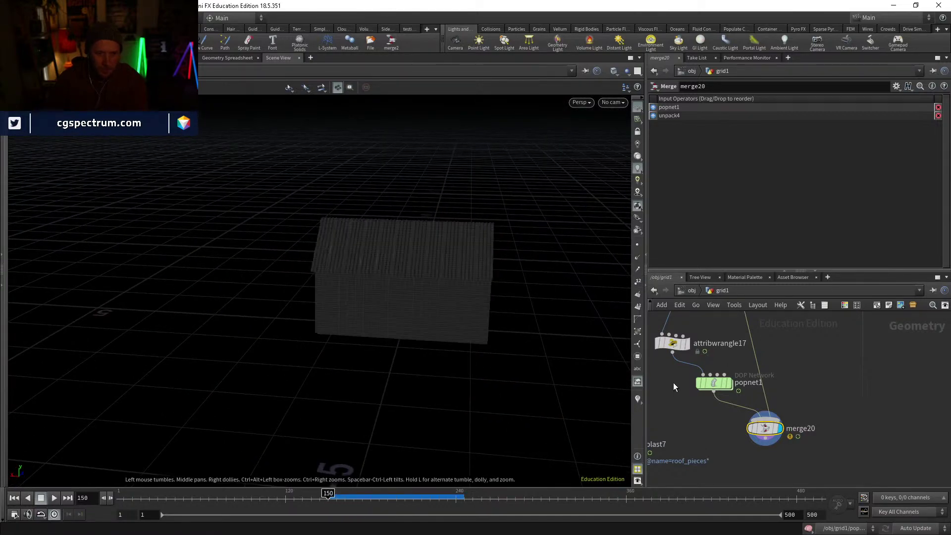
Step: Reset the simulation of the popnet1 DOP network
{"action": "left_click", "coordinate": [714, 384]}
{"action": "left_click", "coordinate": [677, 345]}
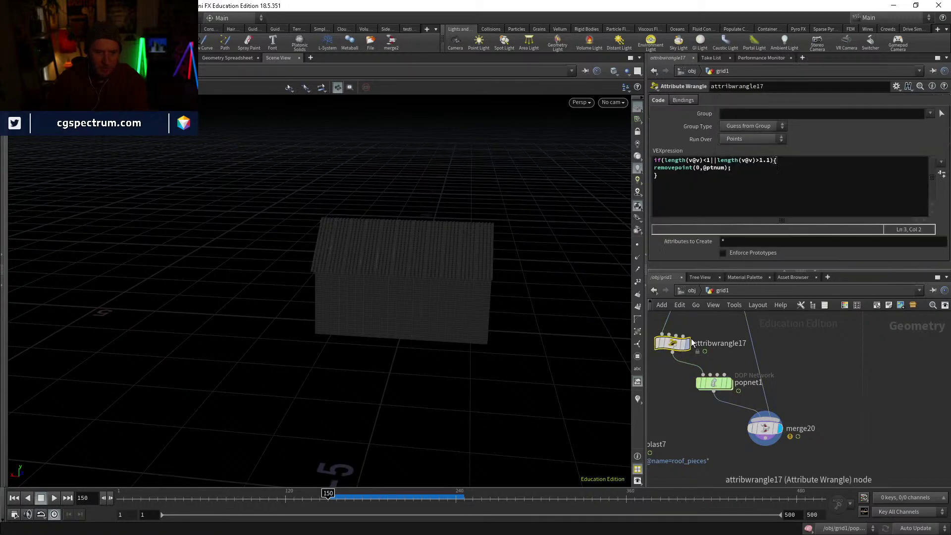
{"action": "left_click", "coordinate": [715, 387]}
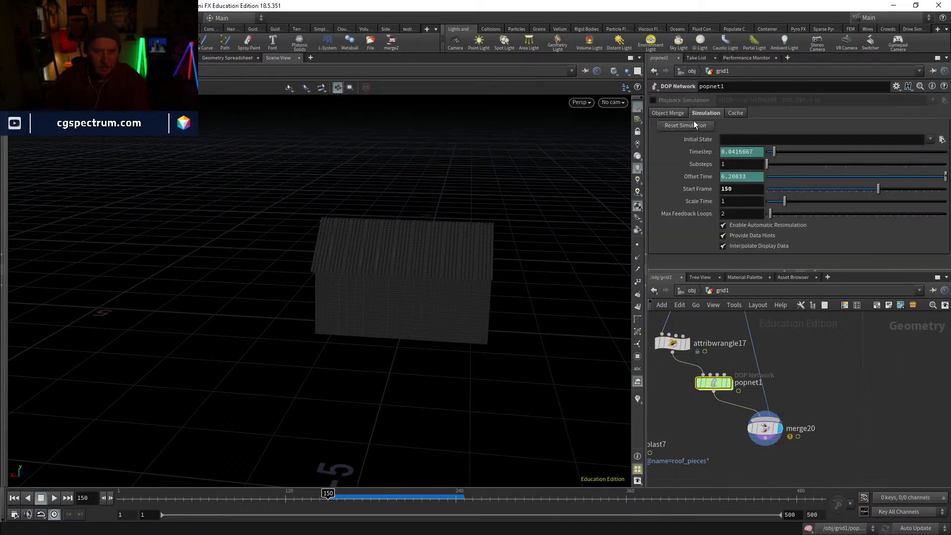
{"action": "left_click_drag", "start_coordinate": [327, 296], "coordinate": [173, 457]}
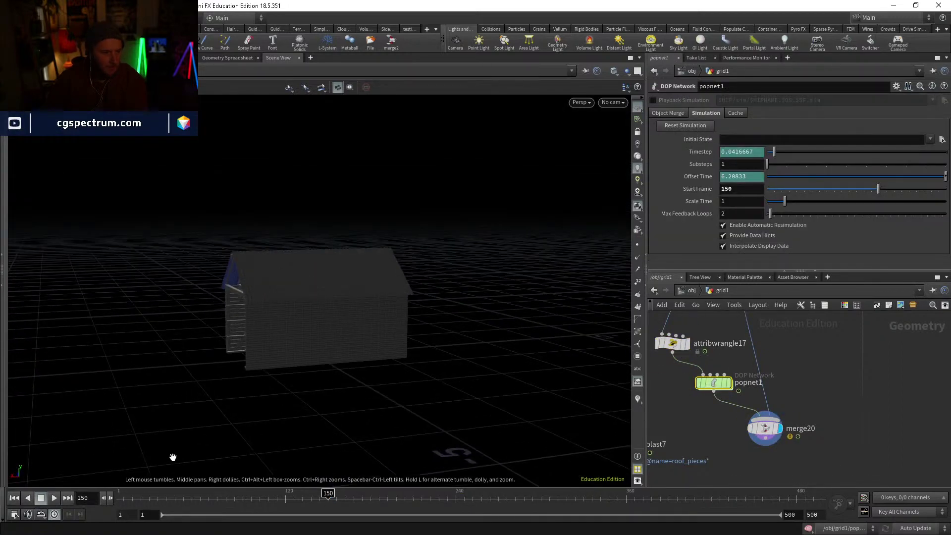
Step: Play the simulation and examine the debris around the breaking barn, returning the timeline to frame 151
{"action": "left_click", "coordinate": [54, 500]}
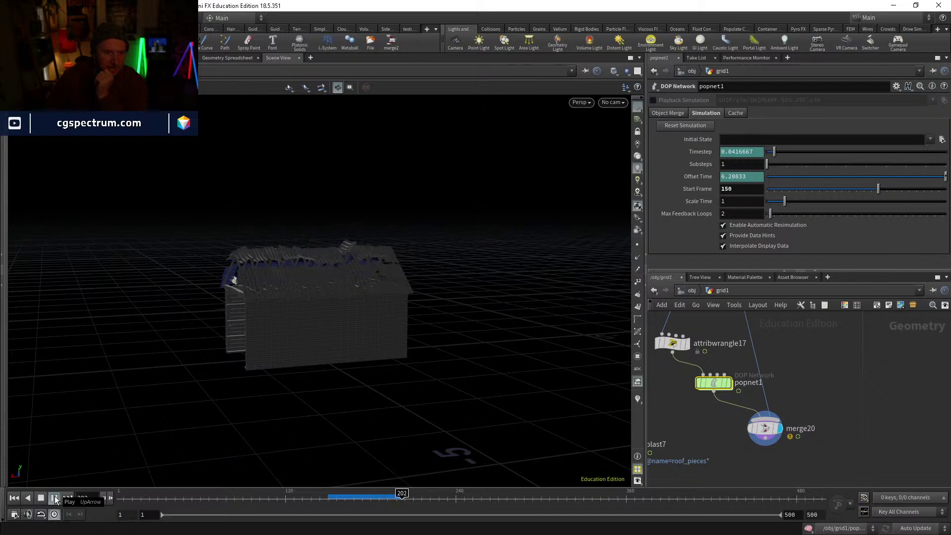
{"action": "left_click_drag", "start_coordinate": [313, 277], "coordinate": [367, 283]}
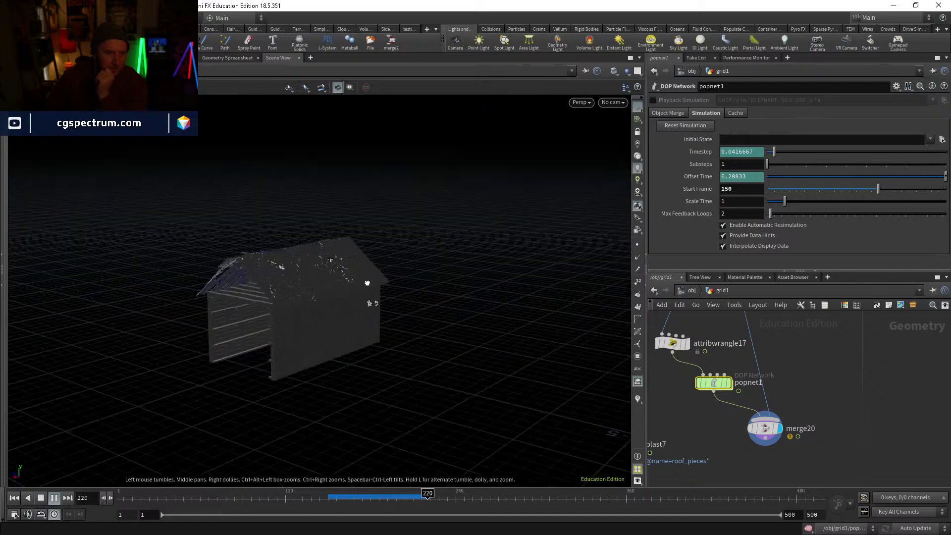
{"action": "left_click_drag", "start_coordinate": [353, 339], "coordinate": [327, 340]}
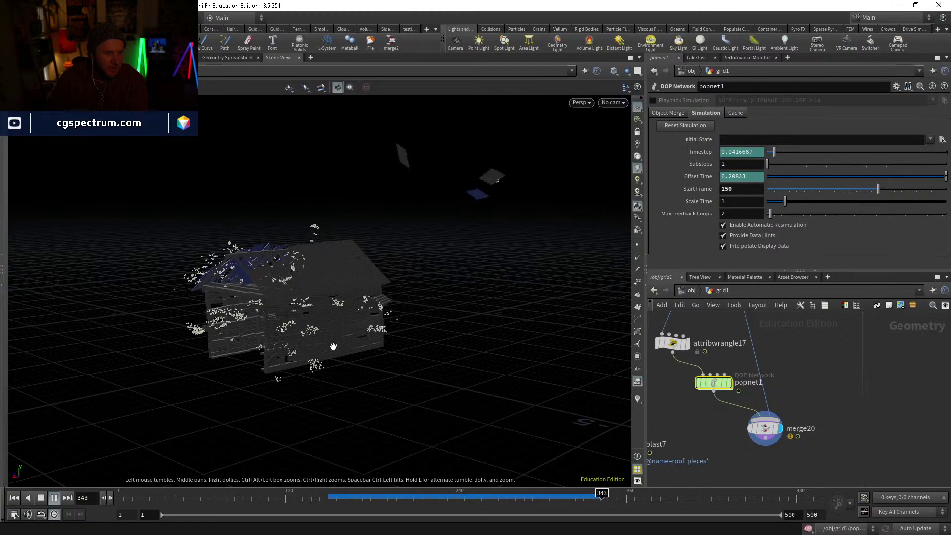
{"action": "left_click_drag", "start_coordinate": [316, 312], "coordinate": [458, 308]}
{"action": "left_click_drag", "start_coordinate": [373, 498], "coordinate": [388, 504]}
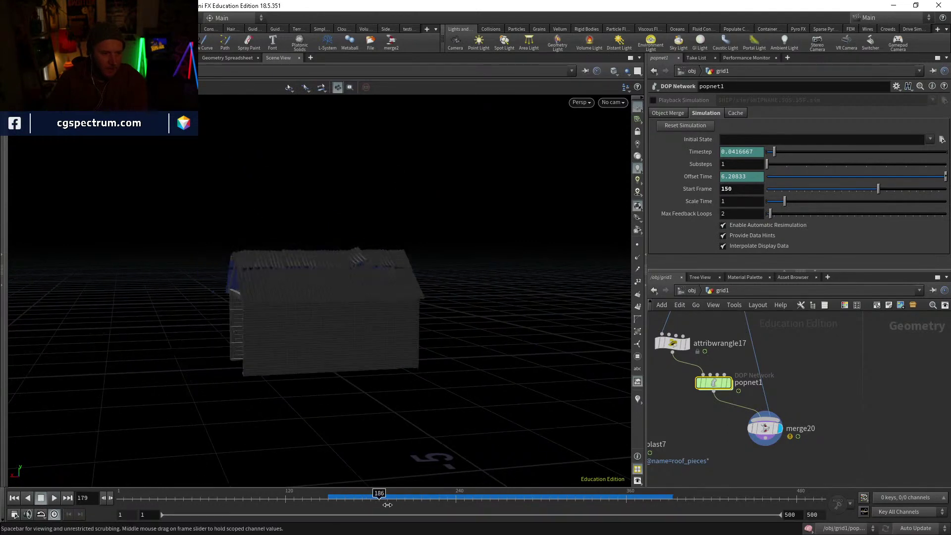
{"action": "left_click", "coordinate": [330, 501]}
Step: Display attribwrangle17 on its own and review its point-removal expression based on velocity length
{"action": "middle_click_drag", "start_coordinate": [770, 357], "coordinate": [778, 420]}
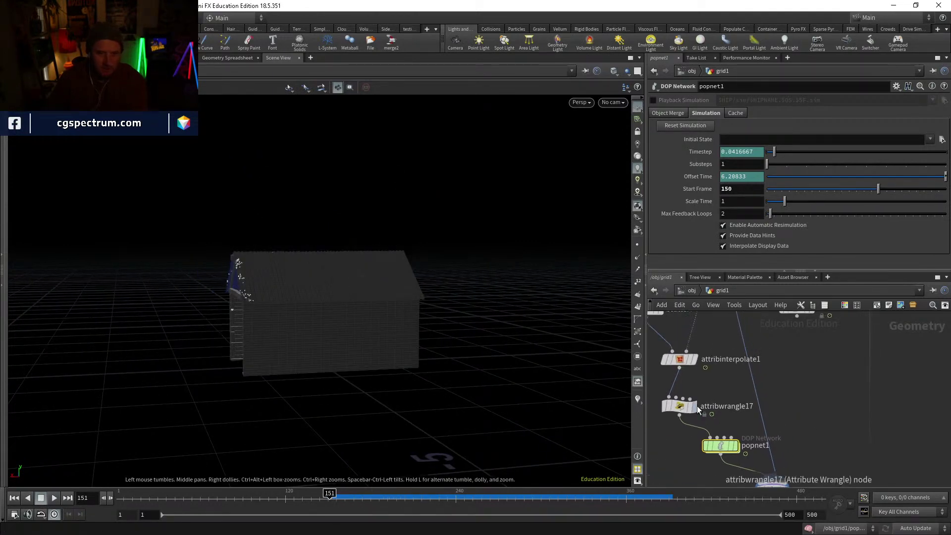
{"action": "left_click", "coordinate": [694, 410]}
{"action": "left_click", "coordinate": [675, 409]}
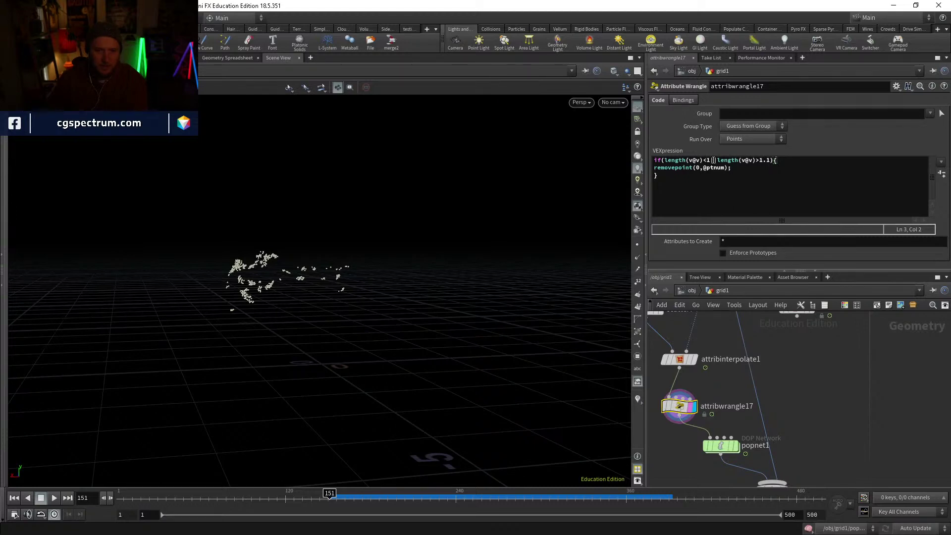
{"action": "left_click_drag", "start_coordinate": [679, 210], "coordinate": [642, 160]}
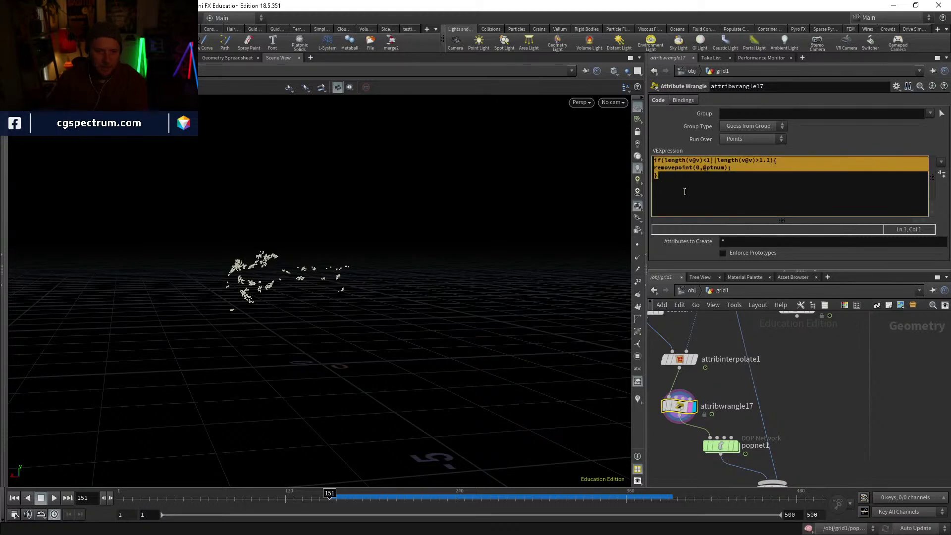
{"action": "left_click", "coordinate": [666, 189]}
Step: Duplicate attribwrangle17 as a second wrangle branch fed by attribinterpolate1
{"action": "key", "text": "ctrl+c"}
{"action": "mouse_move", "coordinate": [680, 457]}
{"action": "middle_mouse_down"}
{"action": "mouse_move", "coordinate": [754, 447]}
{"action": "mouse_move", "coordinate": [677, 463]}
{"action": "middle_mouse_up"}
{"action": "left_click", "coordinate": [697, 434]}
{"action": "key", "text": "ctrl+v"}
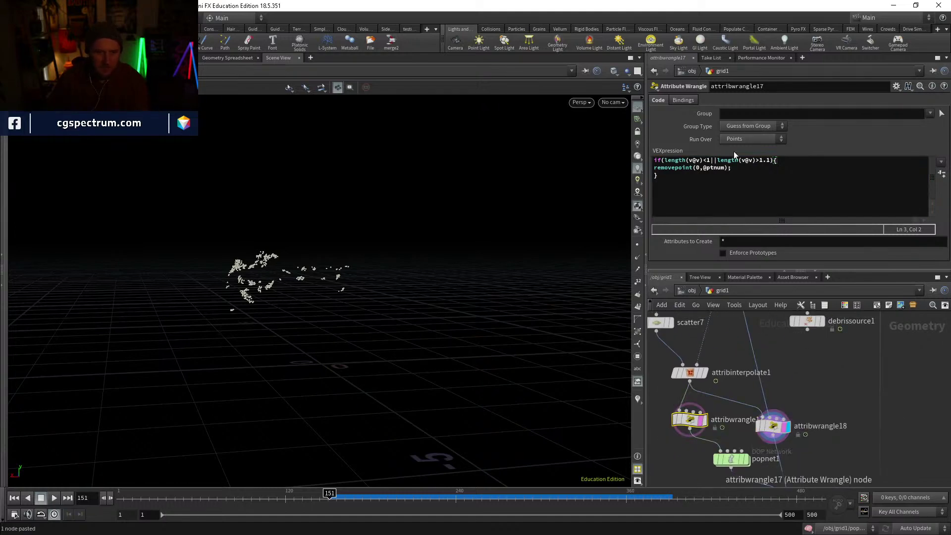
Step: Reduce the condition in attribwrangle17's expression to "length(v@v)>1"
{"action": "left_click_drag", "start_coordinate": [719, 161], "coordinate": [698, 161]}
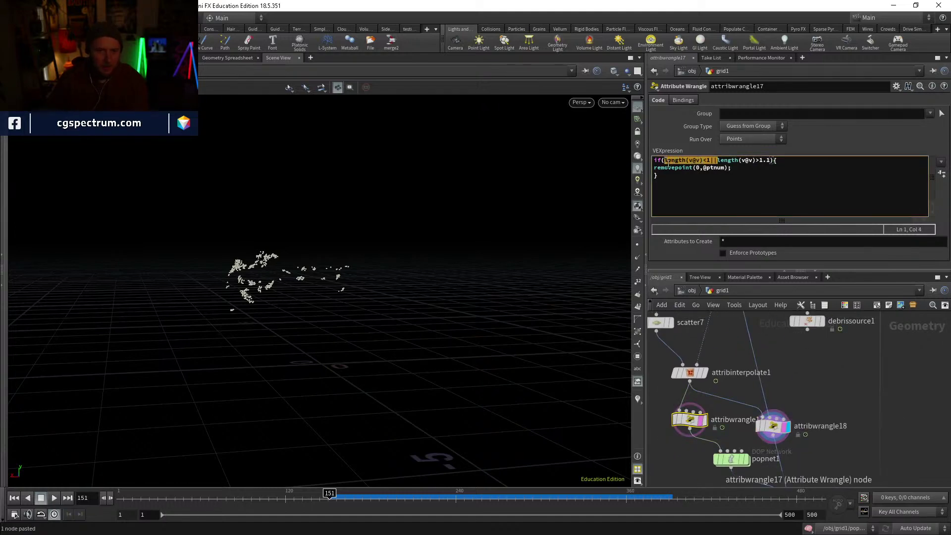
{"action": "key", "text": "BackSpace"}
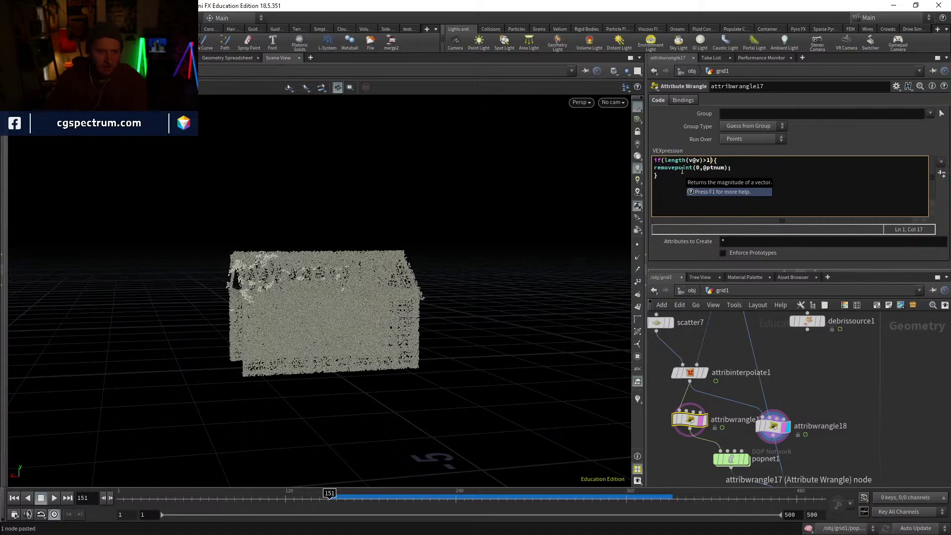
Step: Set attribwrangle17's velocity threshold to 0.5, display that node, and scrub the timeline from frame 150 to frame 392
{"action": "key", "text": "BackSpace"}
{"action": "type", "text": "0.5"}
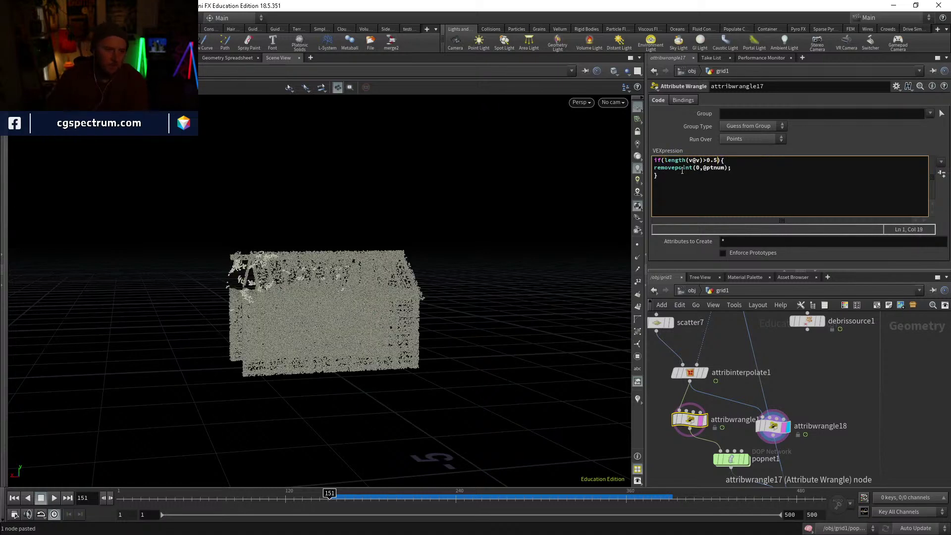
{"action": "left_click", "coordinate": [328, 499]}
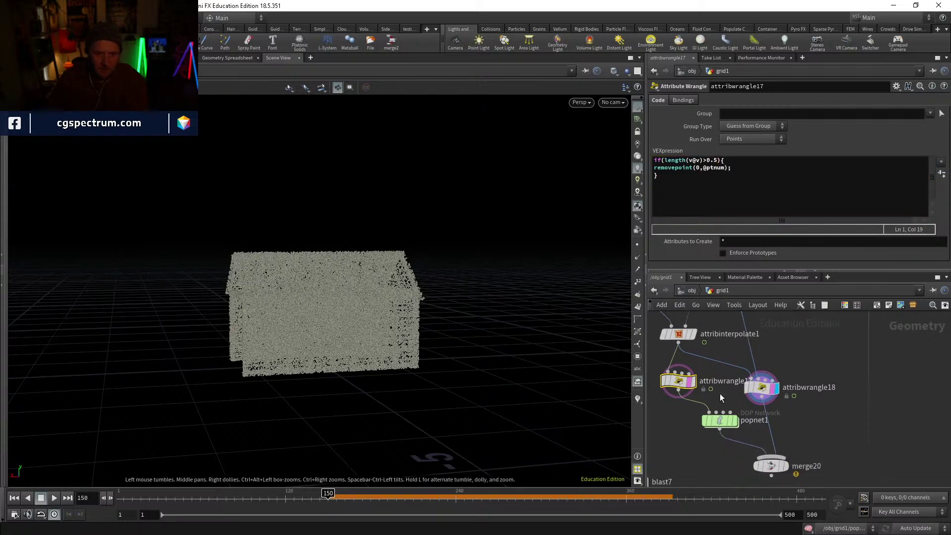
{"action": "middle_click_drag", "start_coordinate": [706, 425], "coordinate": [695, 387]}
{"action": "left_click", "coordinate": [694, 385]}
{"action": "left_click_drag", "start_coordinate": [349, 493], "coordinate": [673, 503]}
Step: Set attribwrangle17's velocity threshold to 0.1 and scrub through the barn's collapse to check which points are removed
{"action": "left_click", "coordinate": [714, 159]}
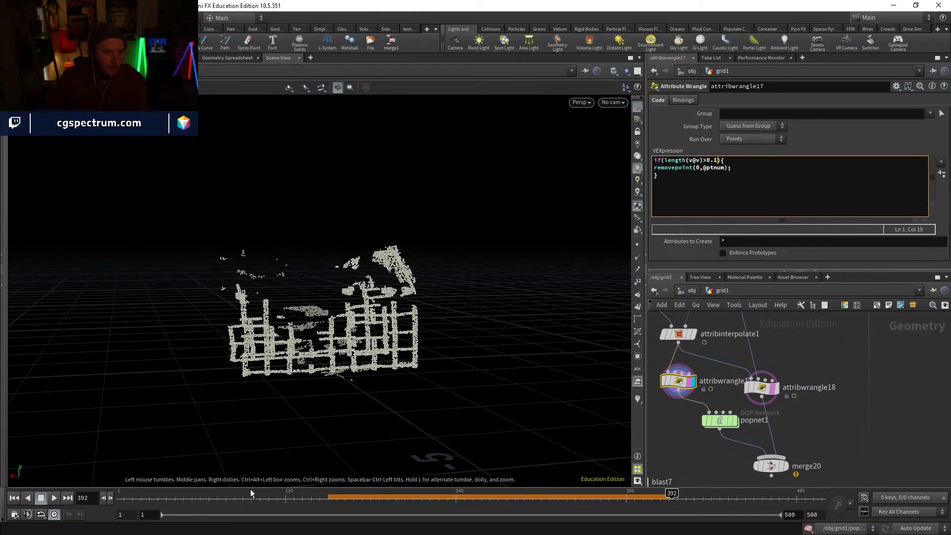
{"action": "left_click_drag", "start_coordinate": [312, 502], "coordinate": [361, 501]}
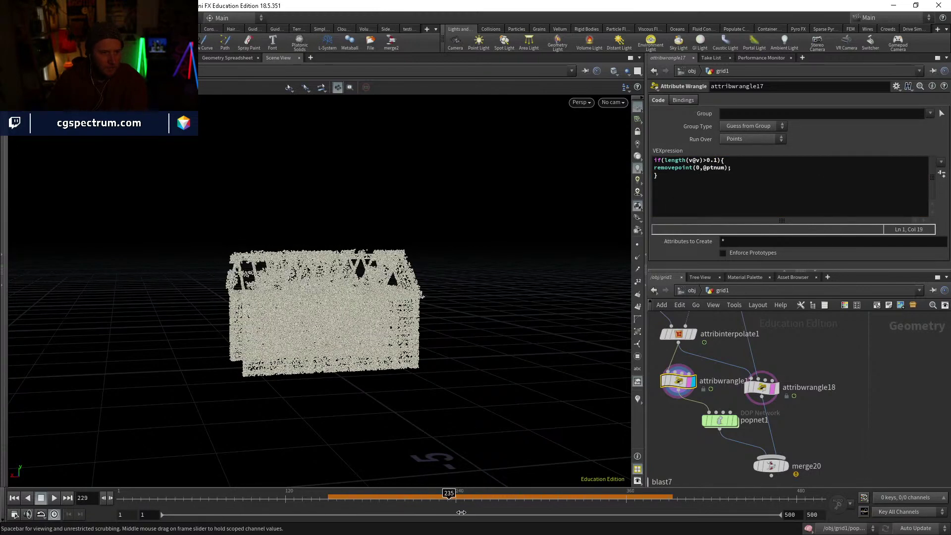
{"action": "left_click_drag", "start_coordinate": [508, 513], "coordinate": [721, 494]}
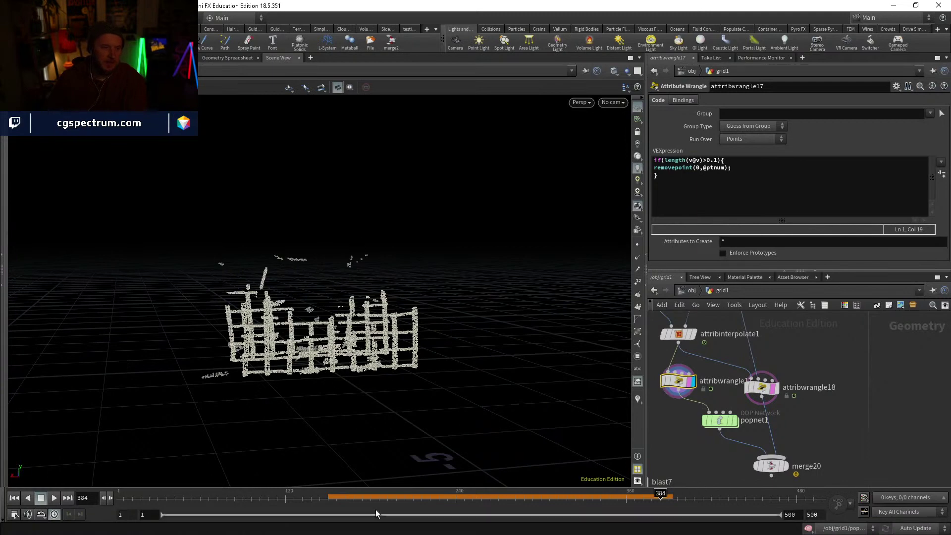
{"action": "left_click", "coordinate": [337, 495]}
{"action": "left_click_drag", "start_coordinate": [339, 496], "coordinate": [406, 495]}
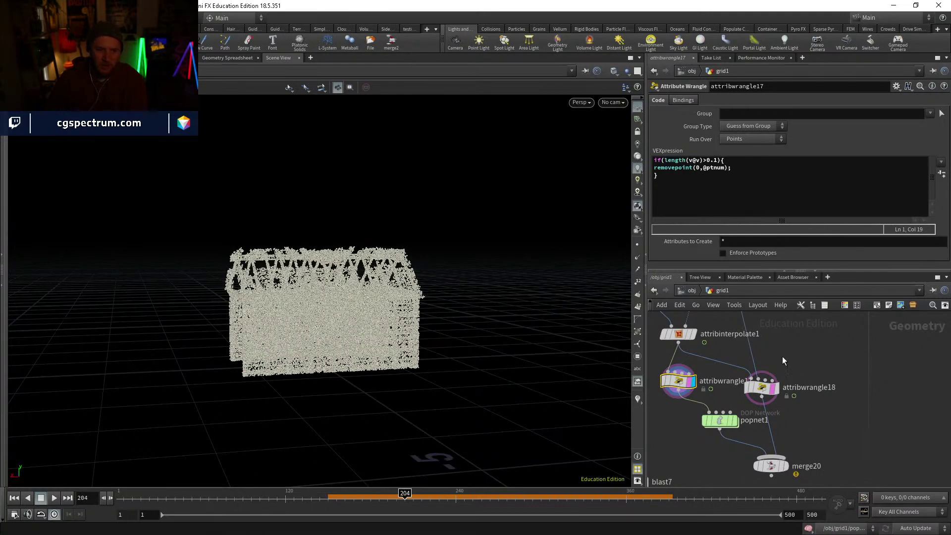
Step: Move attribwrangle18 clear of the wire running to merge20, scrub the animation, and return the timeline to frame 150
{"action": "left_click_drag", "start_coordinate": [775, 392], "coordinate": [822, 397]}
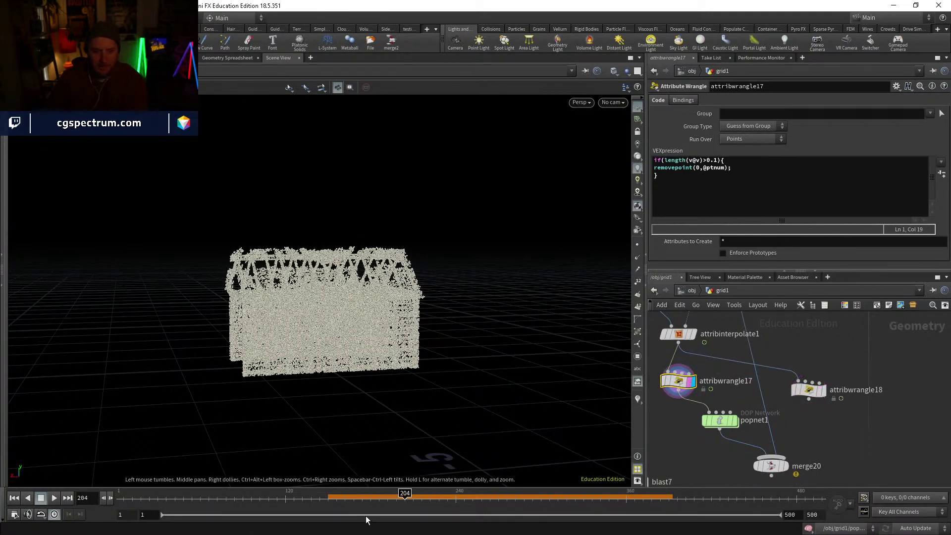
{"action": "left_click_drag", "start_coordinate": [385, 499], "coordinate": [535, 491]}
{"action": "left_click", "coordinate": [327, 496]}
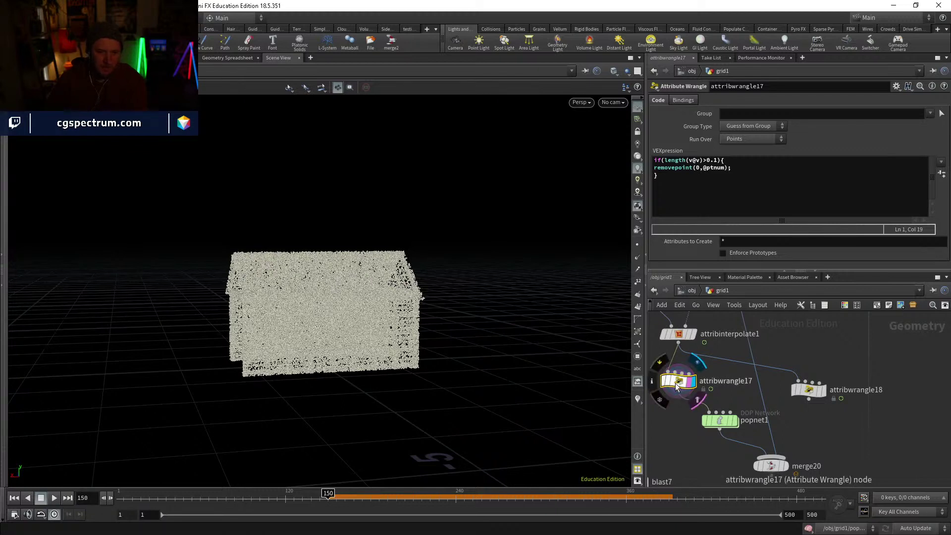
Step: Lower attribwrangle17's velocity threshold to 0.01 and further to 0, scrub through the collapse, and return to frame 150
{"action": "left_click", "coordinate": [714, 159]}
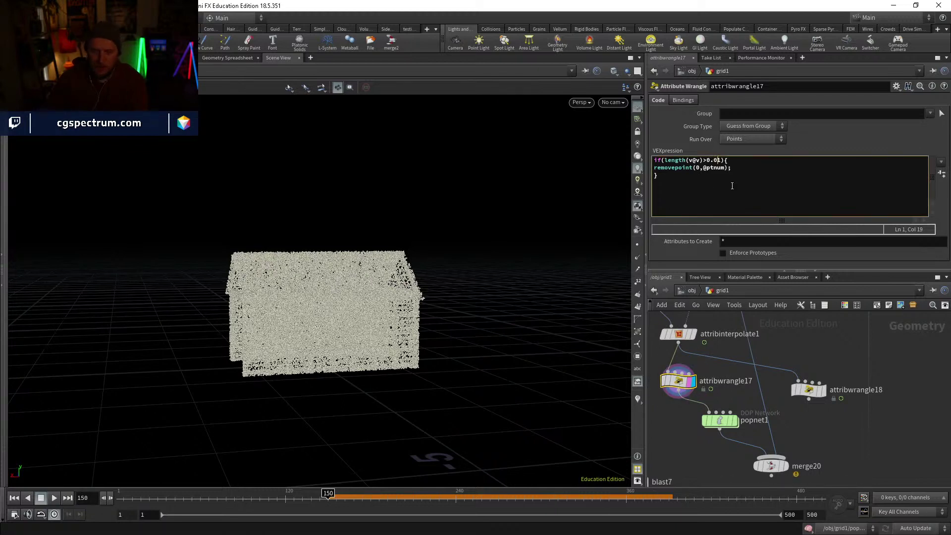
{"action": "left_click_drag", "start_coordinate": [366, 497], "coordinate": [357, 498]}
{"action": "left_click", "coordinate": [722, 160]}
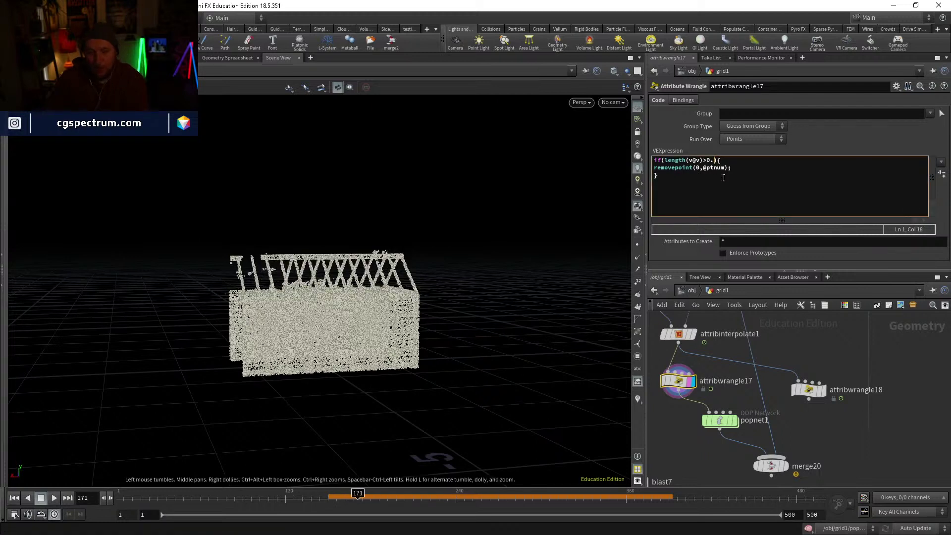
{"action": "key", "text": "ctrl+Return"}
{"action": "left_click_drag", "start_coordinate": [365, 502], "coordinate": [446, 501]}
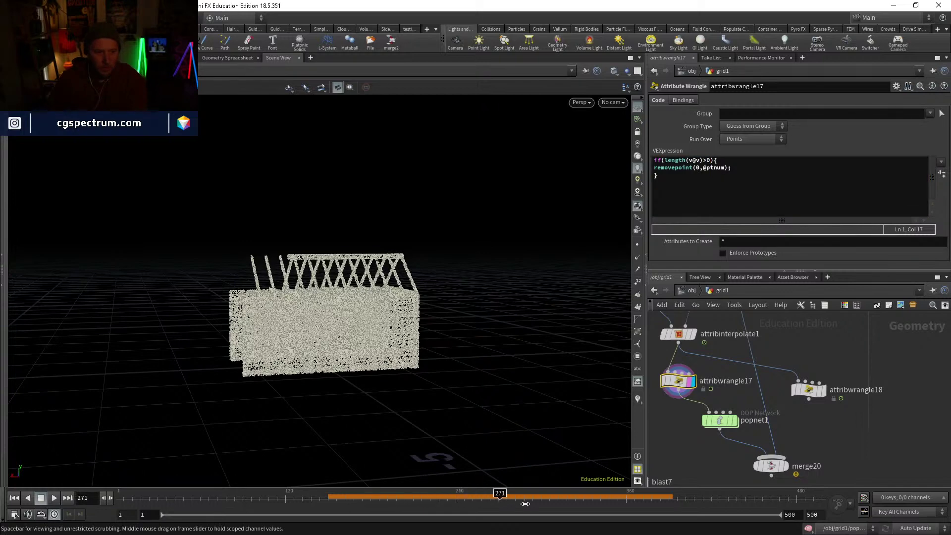
{"action": "left_click_drag", "start_coordinate": [525, 504], "coordinate": [669, 497]}
{"action": "left_click_drag", "start_coordinate": [743, 487], "coordinate": [448, 511]}
{"action": "left_click_drag", "start_coordinate": [509, 511], "coordinate": [327, 511]}
Step: Reposition popnet1 and merge20 to clear space in the network below attribwrangle17
{"action": "middle_click_drag", "start_coordinate": [764, 376], "coordinate": [733, 313]}
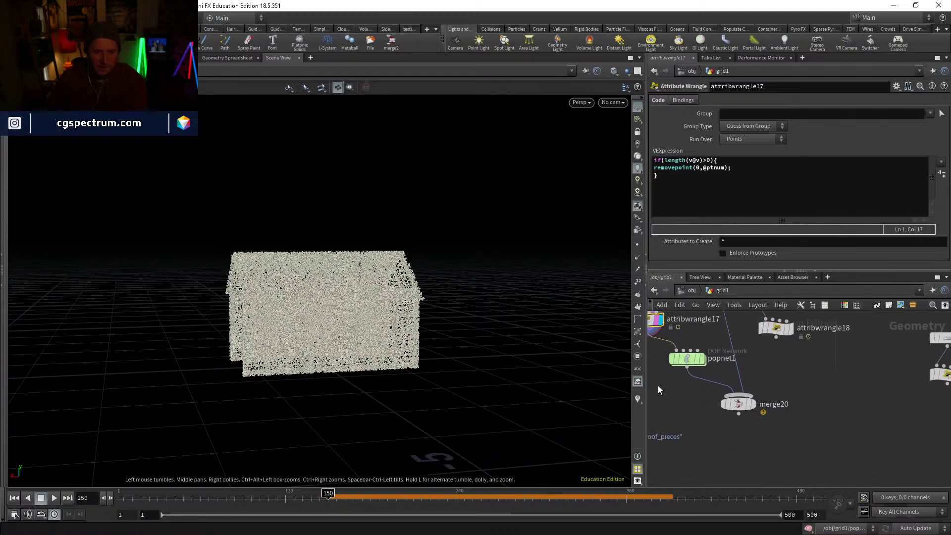
{"action": "scroll", "coordinate": [666, 381], "scroll_direction": "down", "scroll_amount": 3}
{"action": "left_click_drag", "start_coordinate": [677, 367], "coordinate": [771, 401]}
{"action": "left_click_drag", "start_coordinate": [711, 370], "coordinate": [726, 371]}
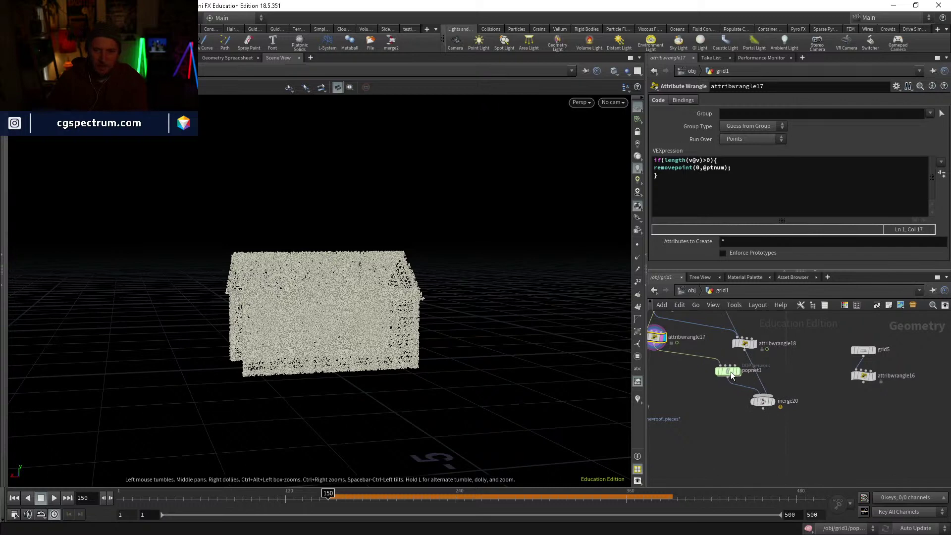
{"action": "middle_click_drag", "start_coordinate": [680, 391], "coordinate": [739, 395]}
{"action": "key", "text": "Tab"}
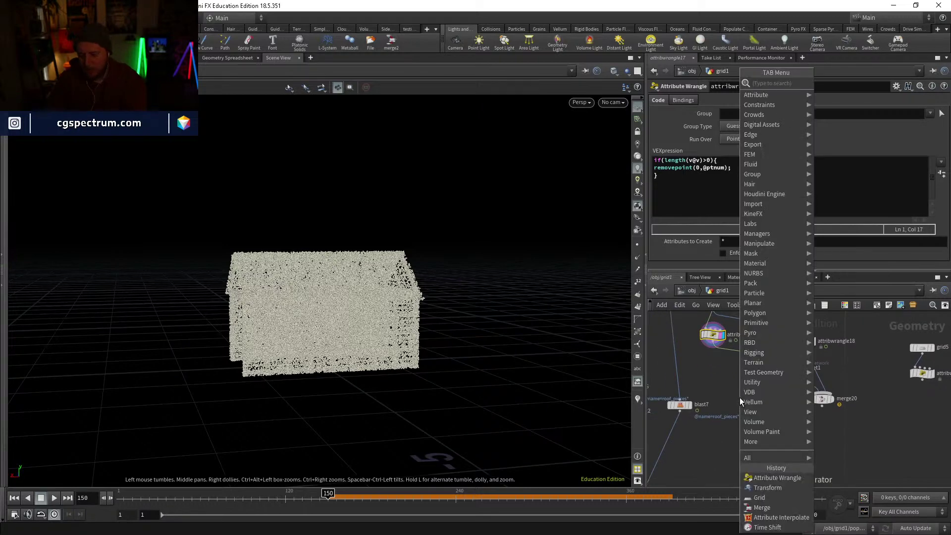
{"action": "type", "text": "aw"}
{"action": "key", "text": "Return"}
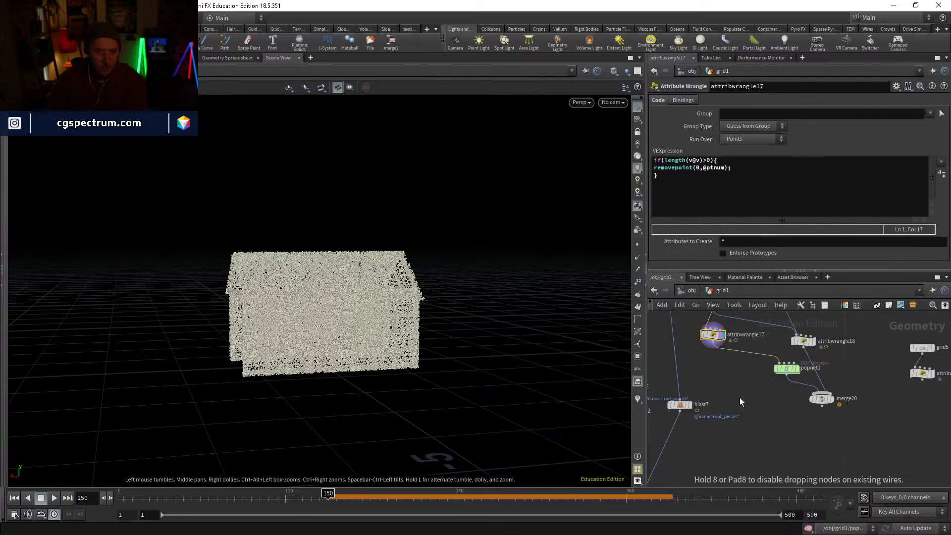
{"action": "left_click", "coordinate": [739, 398]}
{"action": "left_click_drag", "start_coordinate": [712, 345], "coordinate": [740, 393]}
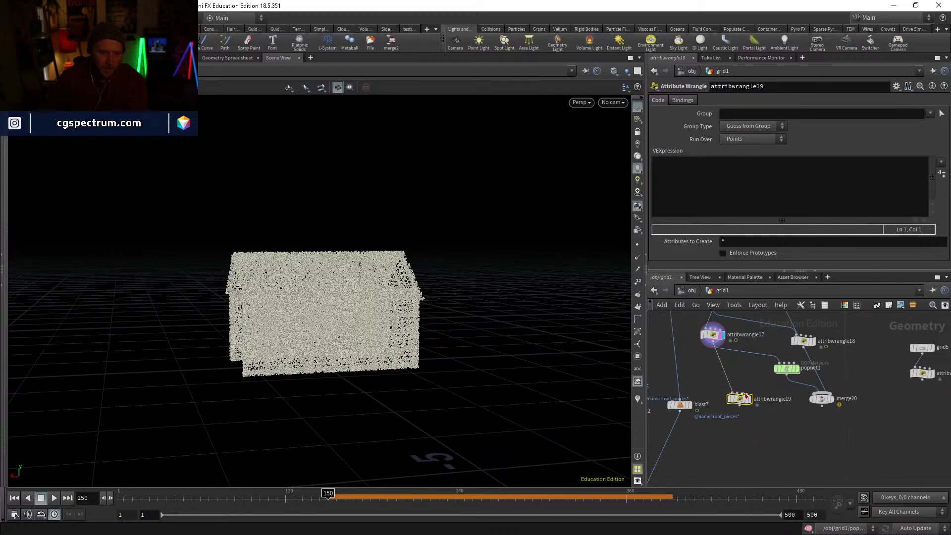
{"action": "left_click", "coordinate": [749, 399]}
{"action": "left_click", "coordinate": [680, 196]}
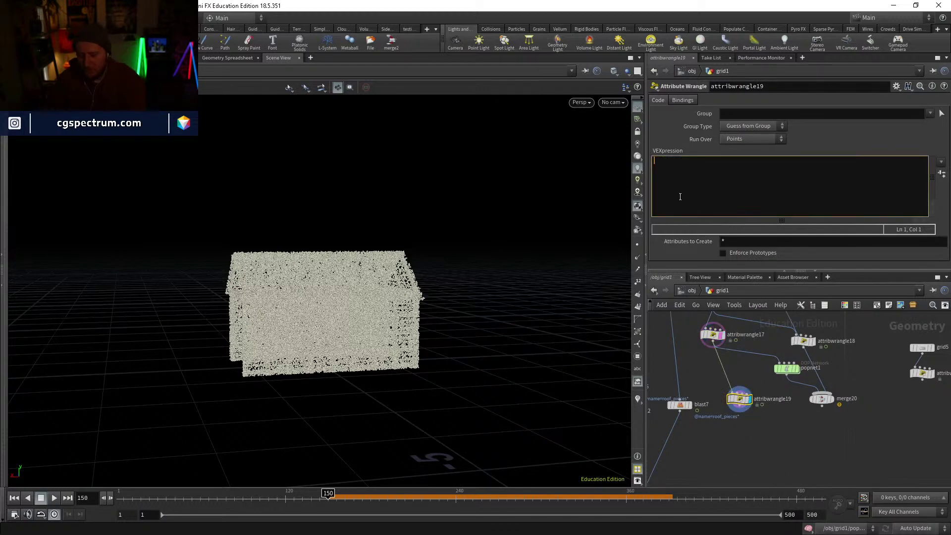
{"action": "type", "text": "@density=1;"}
Step: Add a Volume Rasterize Attributes node below the density wrangle, connect it to the wrangle's output, and display it
{"action": "key", "text": "Tab"}
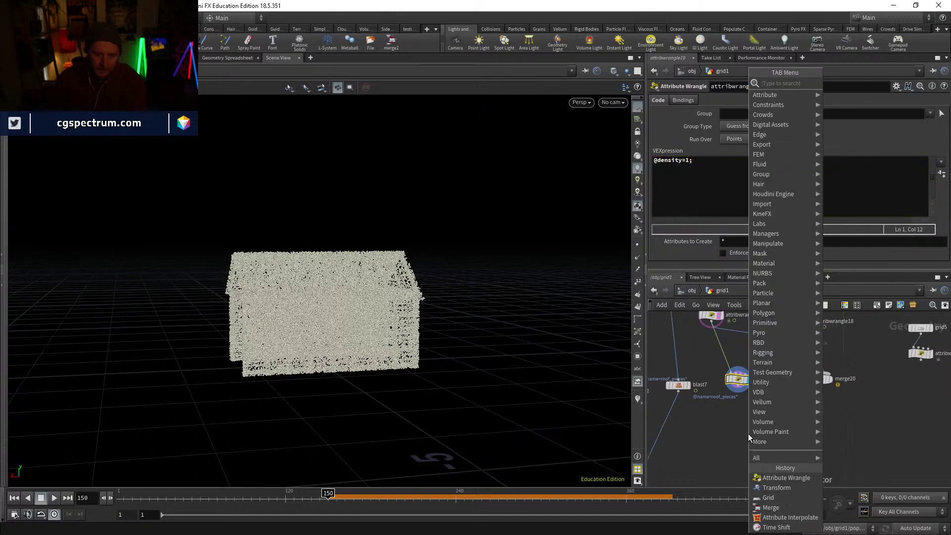
{"action": "type", "text": "volumeras"}
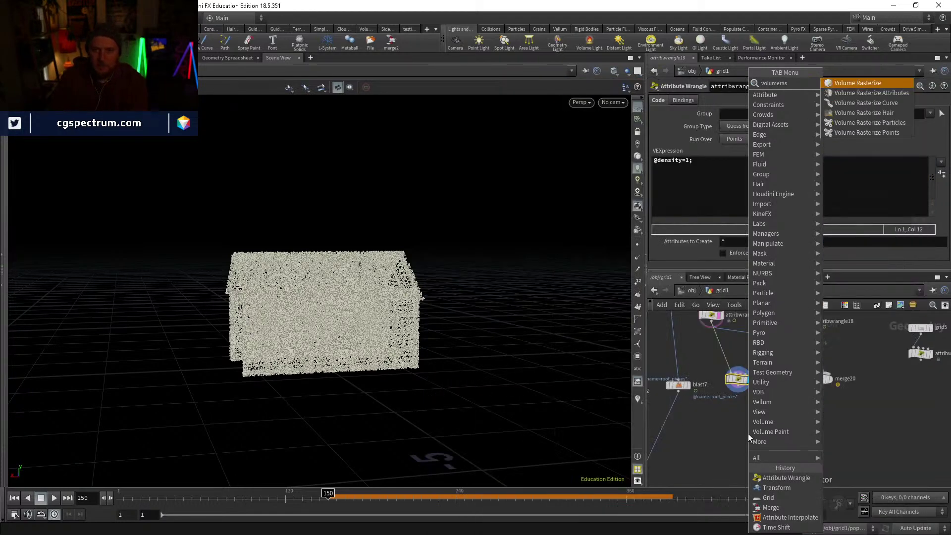
{"action": "key", "text": "Down"}
{"action": "key", "text": "Return"}
{"action": "left_click", "coordinate": [739, 425]}
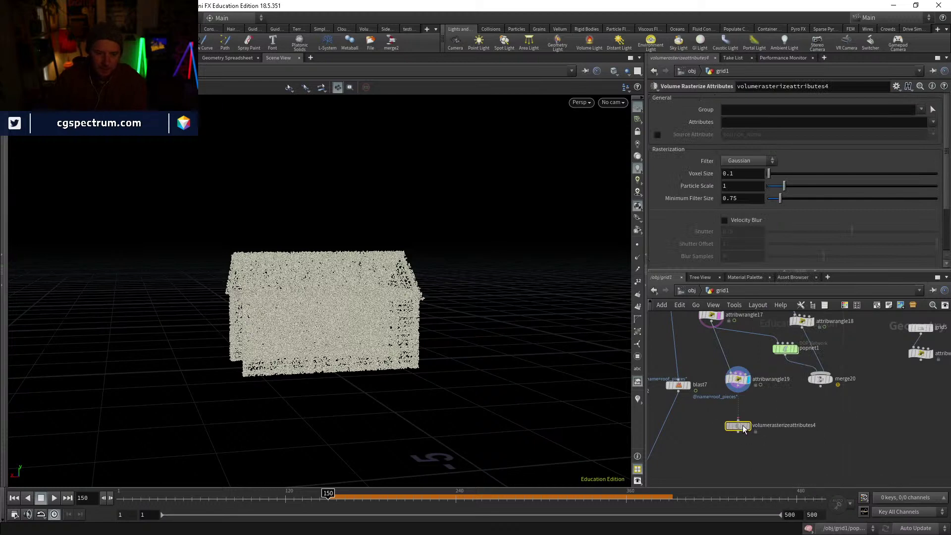
{"action": "left_click_drag", "start_coordinate": [738, 419], "coordinate": [738, 386]}
{"action": "scroll", "coordinate": [747, 424], "scroll_direction": "up", "scroll_amount": 1}
{"action": "left_click", "coordinate": [748, 425]}
{"action": "left_click_drag", "start_coordinate": [735, 425], "coordinate": [734, 408]}
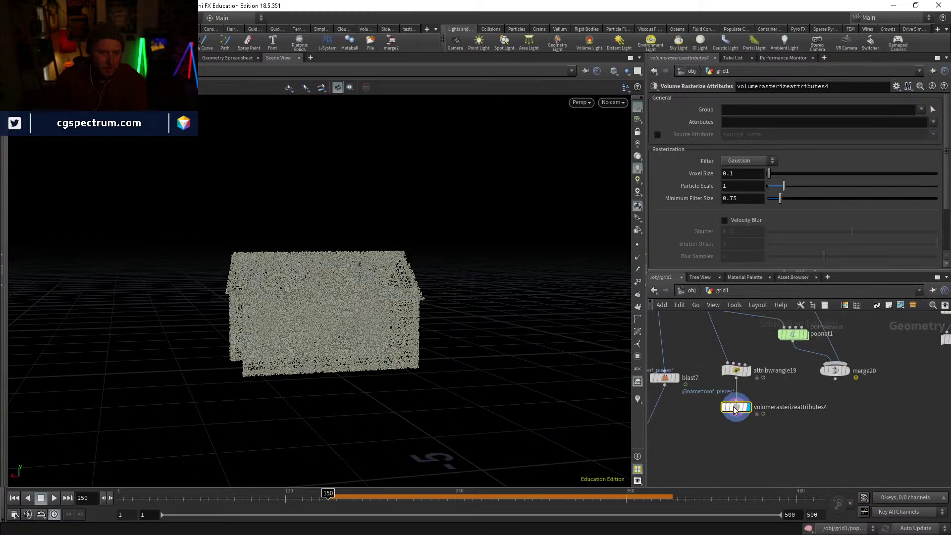
Step: Set the density attribute as the one to rasterize in volumerasterizeattributes4
{"action": "left_click", "coordinate": [767, 123]}
{"action": "type", "text": "den"}
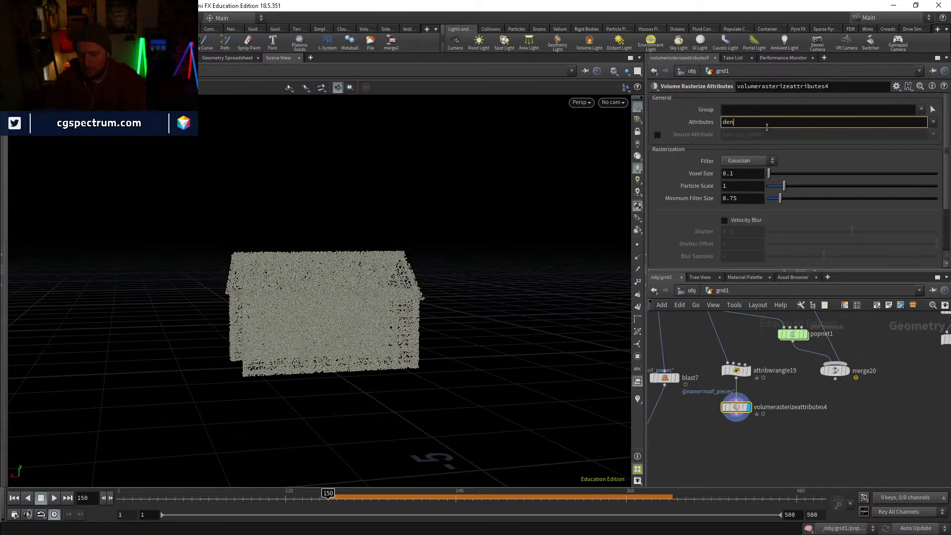
{"action": "type", "text": "sity"}
{"action": "key", "text": "Return"}
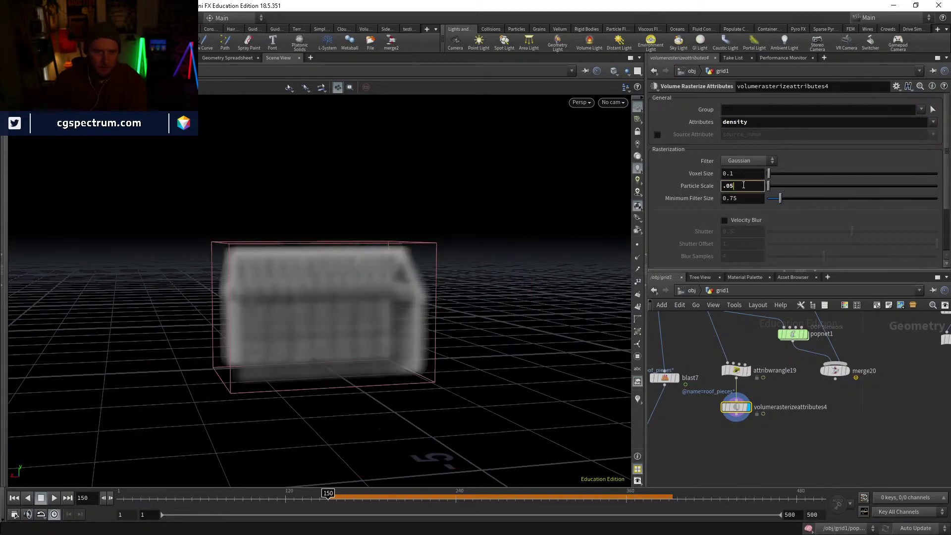
Step: Set volumerasterizeattributes4's particle scale and voxel size to 0.025 each, and inspect the node's volume information
{"action": "key", "text": "BackSpace"}
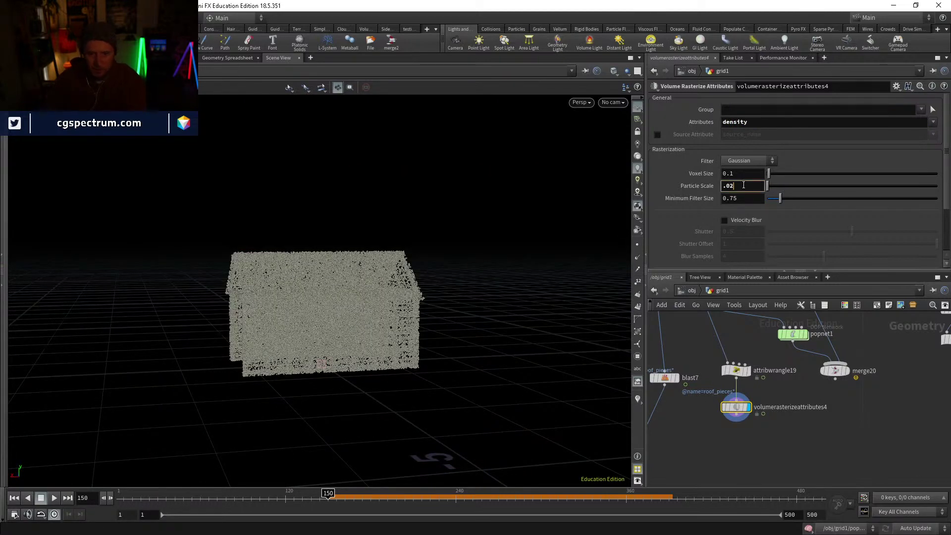
{"action": "key", "text": "Return"}
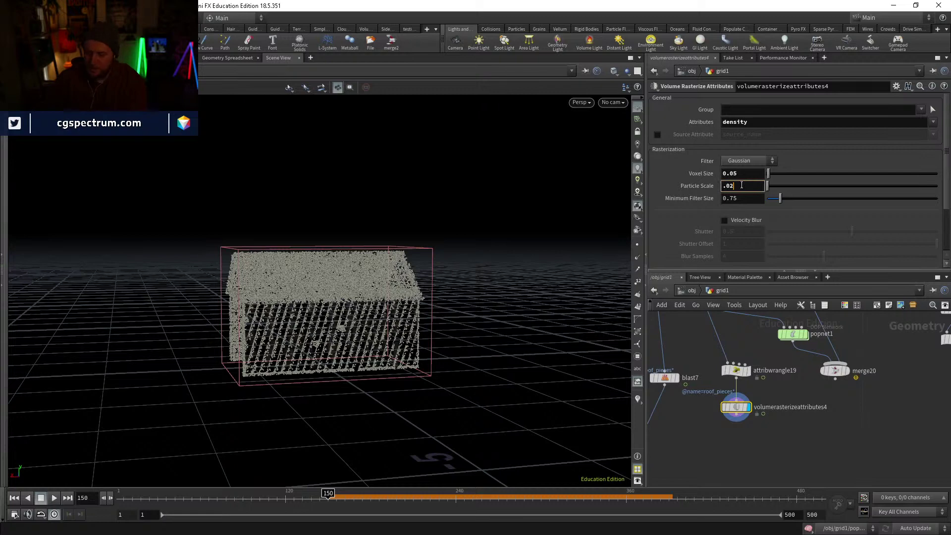
{"action": "type", "text": "5"}
{"action": "key", "text": "Return"}
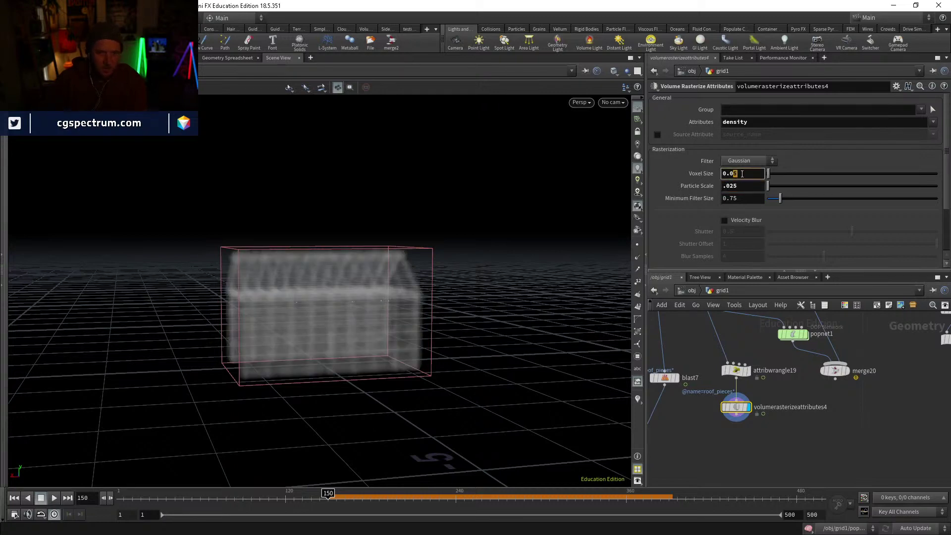
{"action": "type", "text": "5"}
{"action": "key", "text": "Return"}
{"action": "middle_click", "coordinate": [741, 407]}
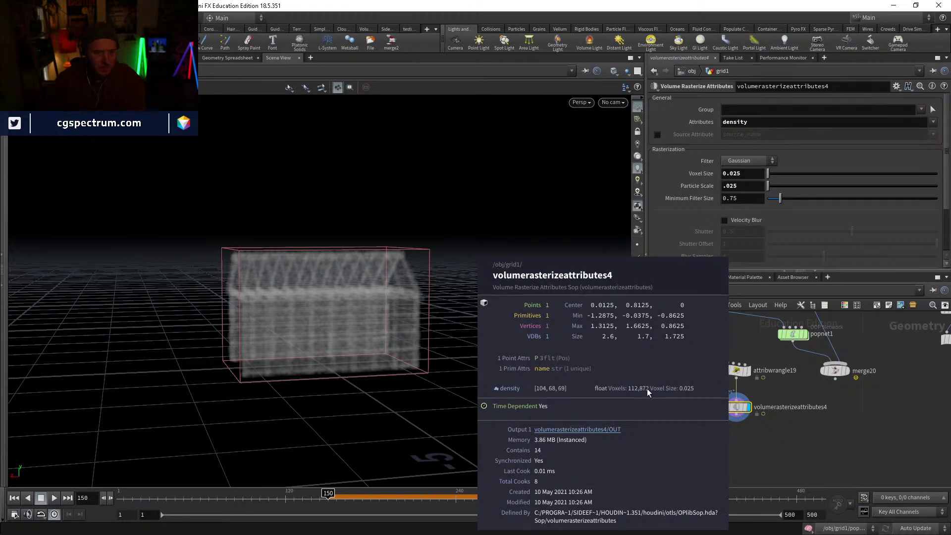
Step: Add a Pyro Solver with start frame 150, feed it the rasterized density volume, and display it
{"action": "key", "text": "Tab"}
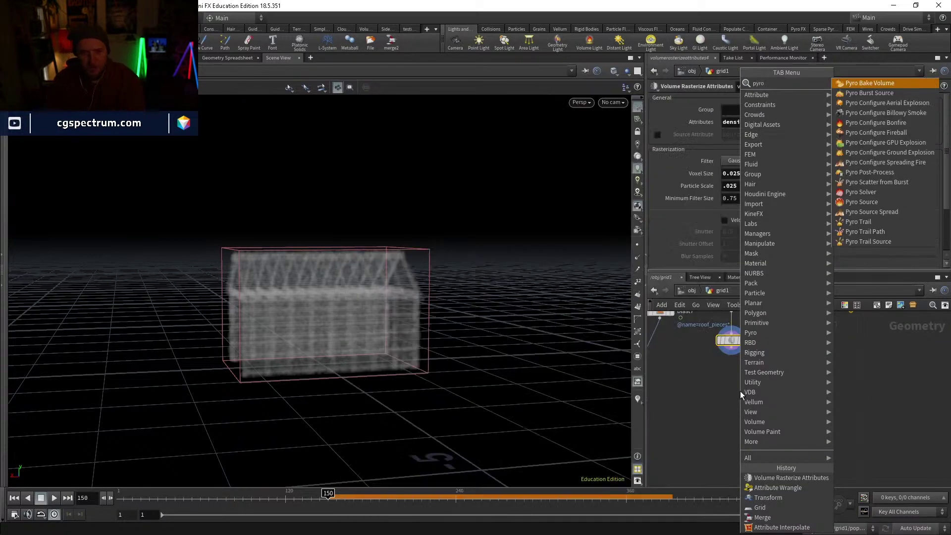
{"action": "key", "text": "Escape"}
{"action": "left_click", "coordinate": [741, 391]}
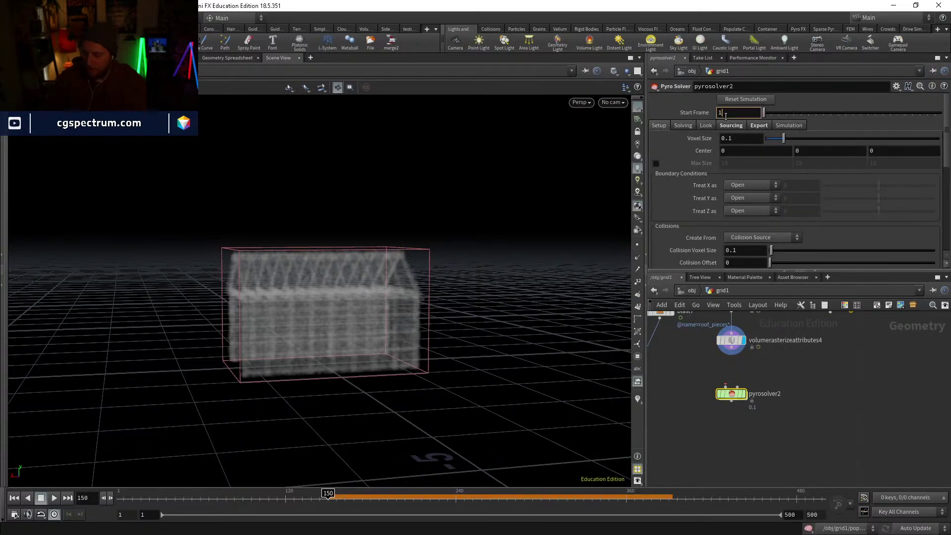
{"action": "type", "text": "50"}
{"action": "key", "text": "Return"}
{"action": "left_click_drag", "start_coordinate": [725, 387], "coordinate": [732, 348]}
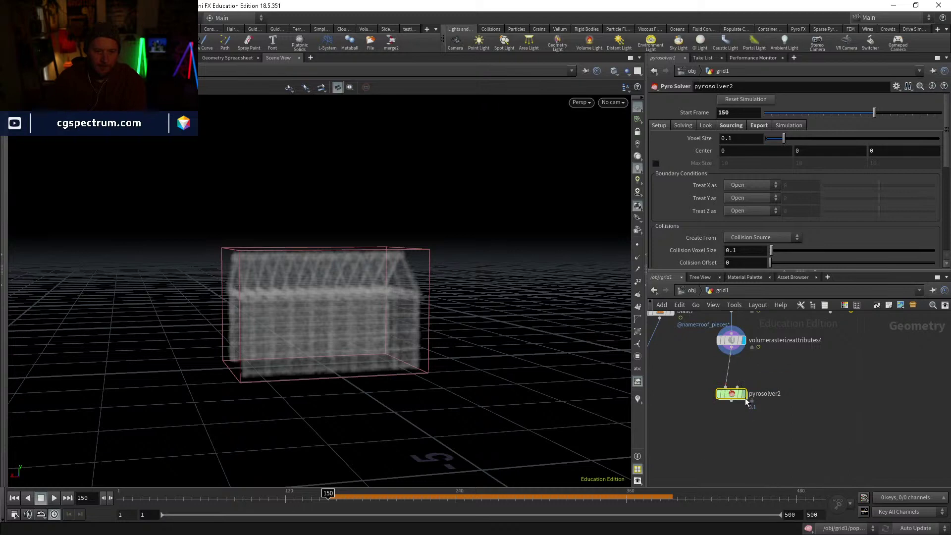
{"action": "left_click_drag", "start_coordinate": [740, 394], "coordinate": [740, 385]}
{"action": "left_click", "coordinate": [743, 385]}
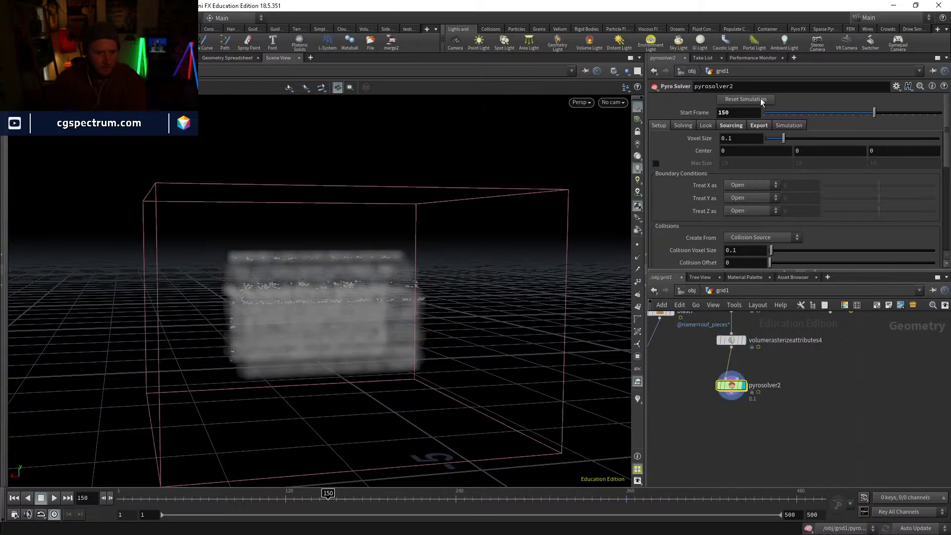
Step: Set the Pyro Solver's voxel size to 0.025, matching the rasterized volume
{"action": "left_click", "coordinate": [731, 340]}
{"action": "left_click", "coordinate": [732, 386]}
{"action": "type", "text": ".025"}
{"action": "key", "text": "Return"}
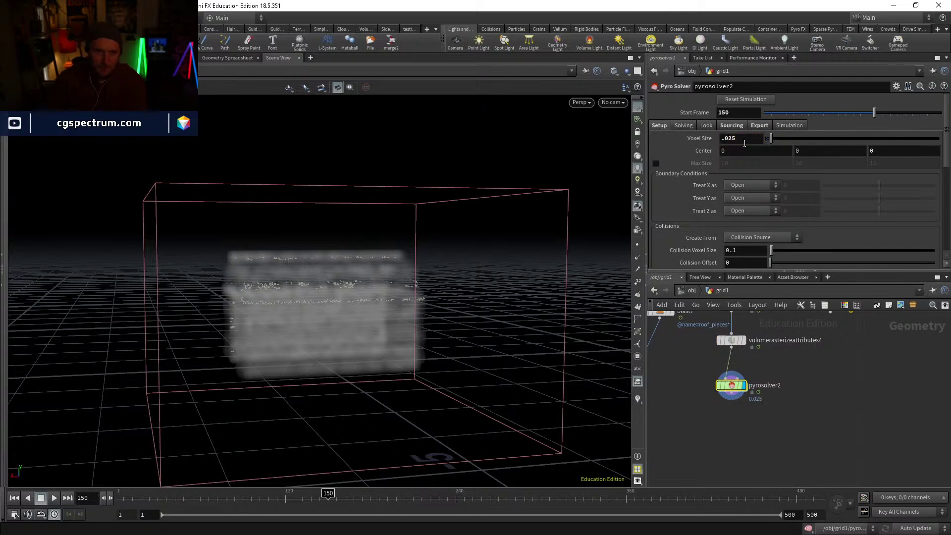
Step: Play the pyro simulation from frame 150 to examine the smoke around the breaking barn
{"action": "left_click_drag", "start_coordinate": [423, 242], "coordinate": [427, 234]}
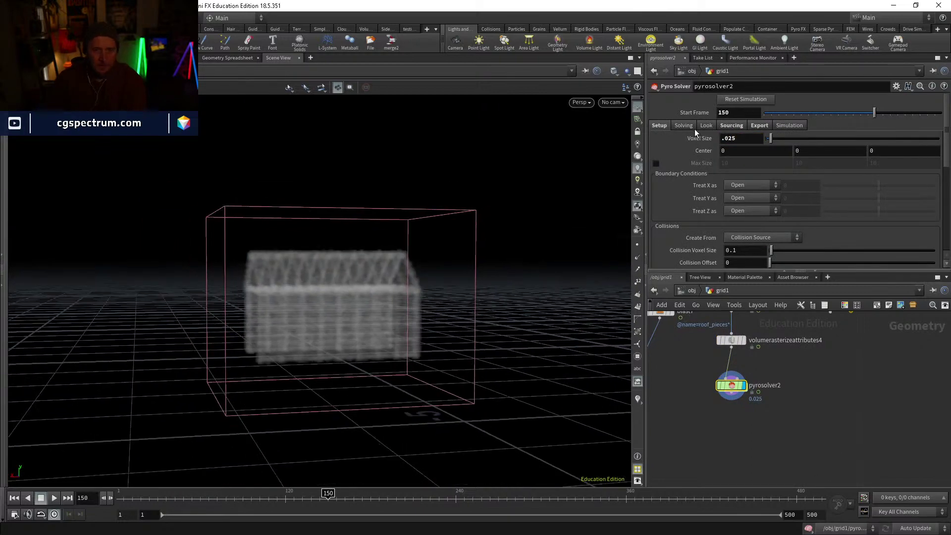
{"action": "scroll", "coordinate": [682, 211], "scroll_direction": "down", "scroll_amount": 1}
{"action": "left_click_drag", "start_coordinate": [410, 269], "coordinate": [367, 325]}
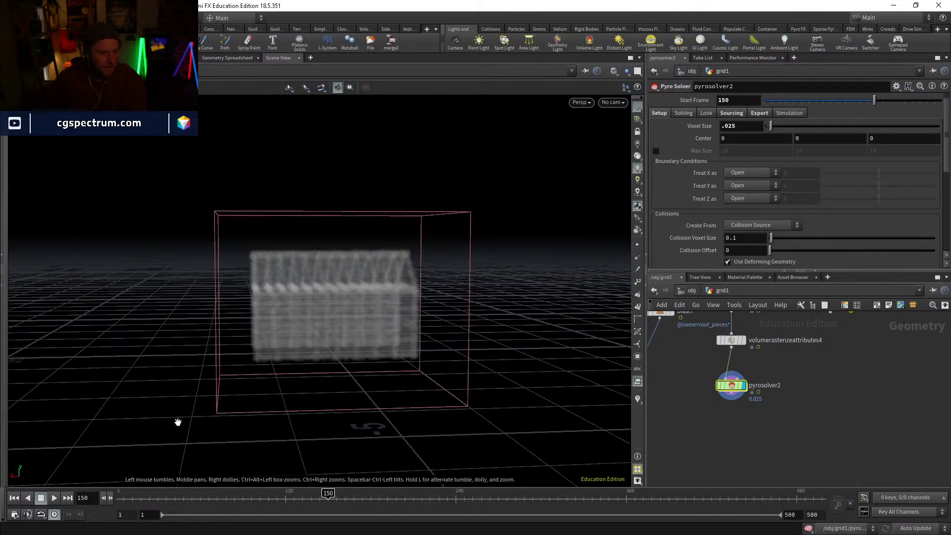
{"action": "left_click", "coordinate": [54, 499]}
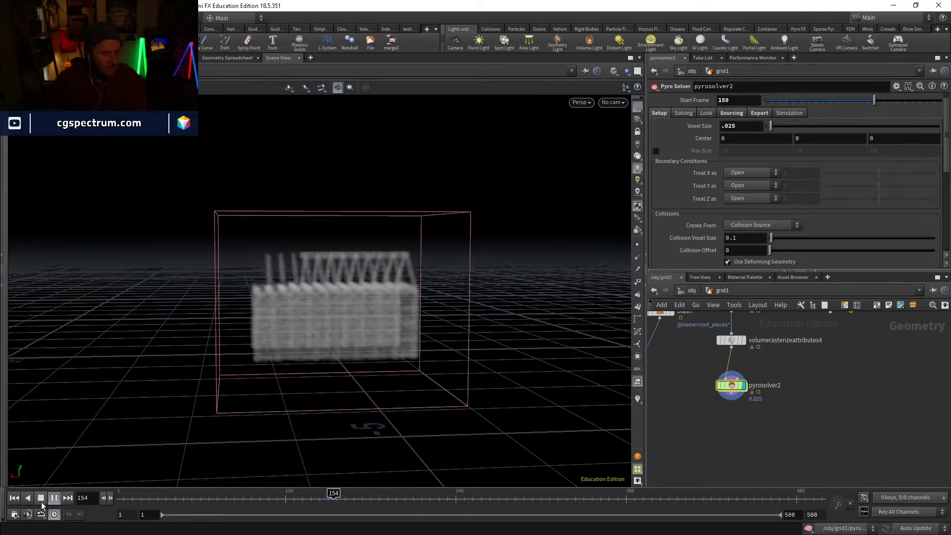
Step: Set the Pyro Solver's dissipation to 0.05 and play the simulation from frame 150 to check the smoke
{"action": "left_click", "coordinate": [41, 498]}
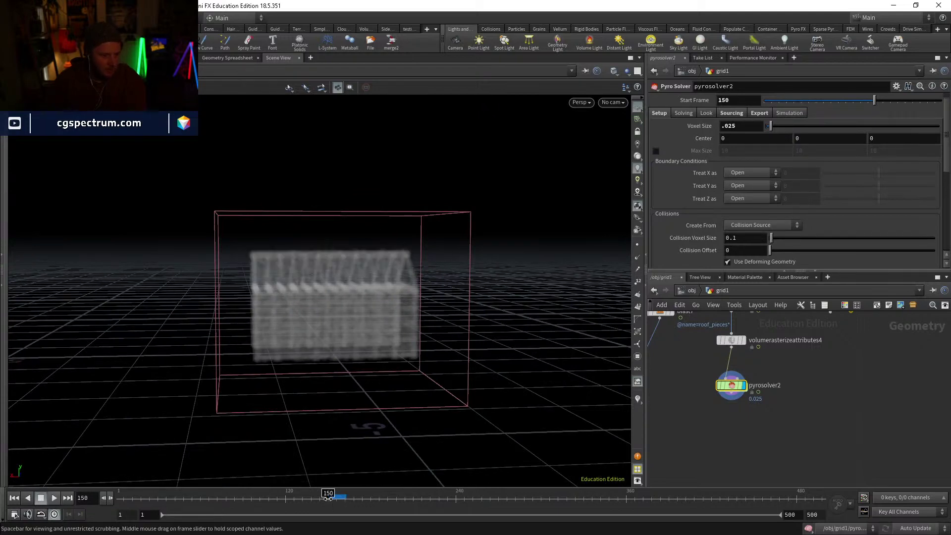
{"action": "left_click", "coordinate": [684, 113]}
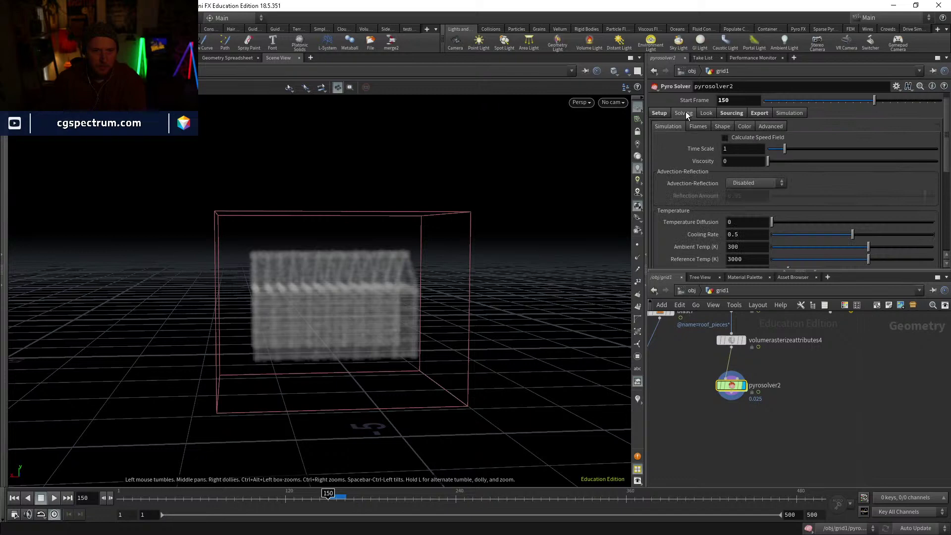
{"action": "left_click", "coordinate": [723, 127]}
{"action": "type", "text": ".05"}
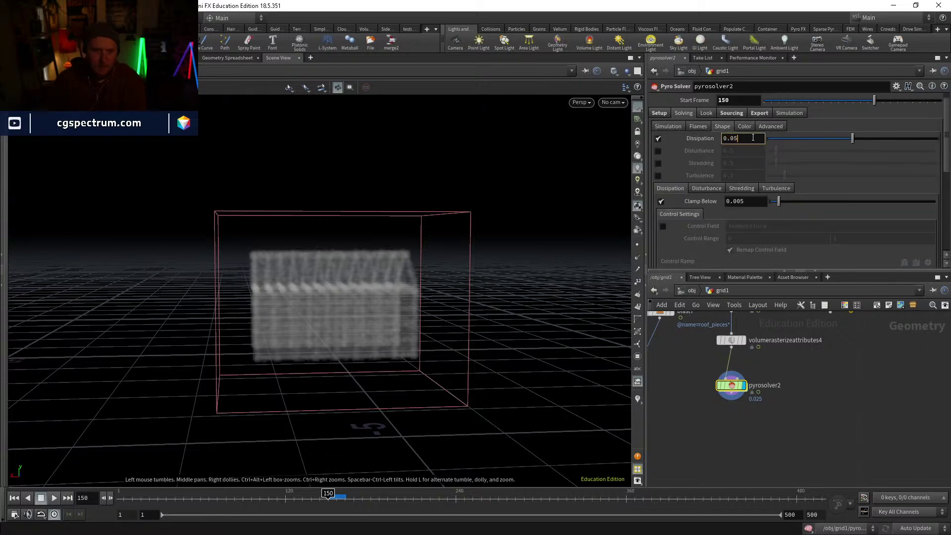
{"action": "key", "text": "Return"}
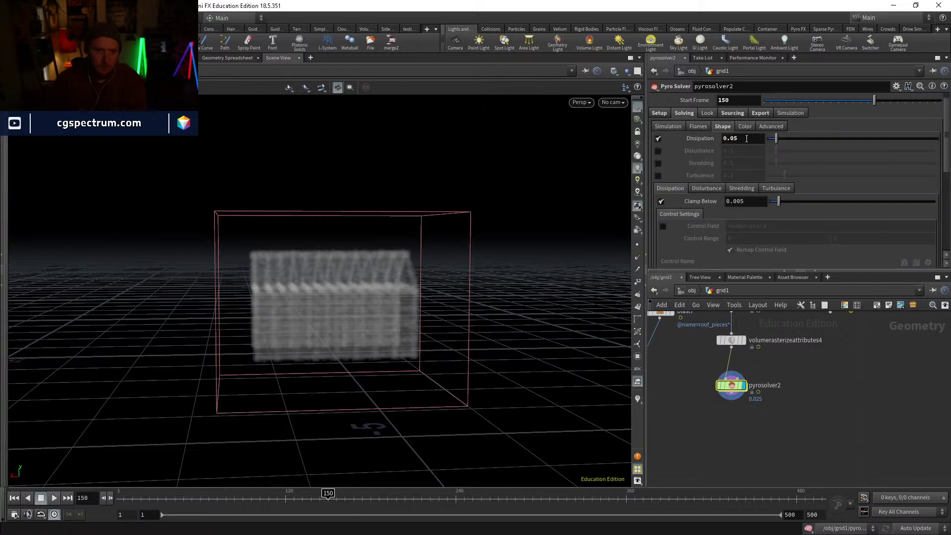
{"action": "left_click", "coordinate": [54, 498]}
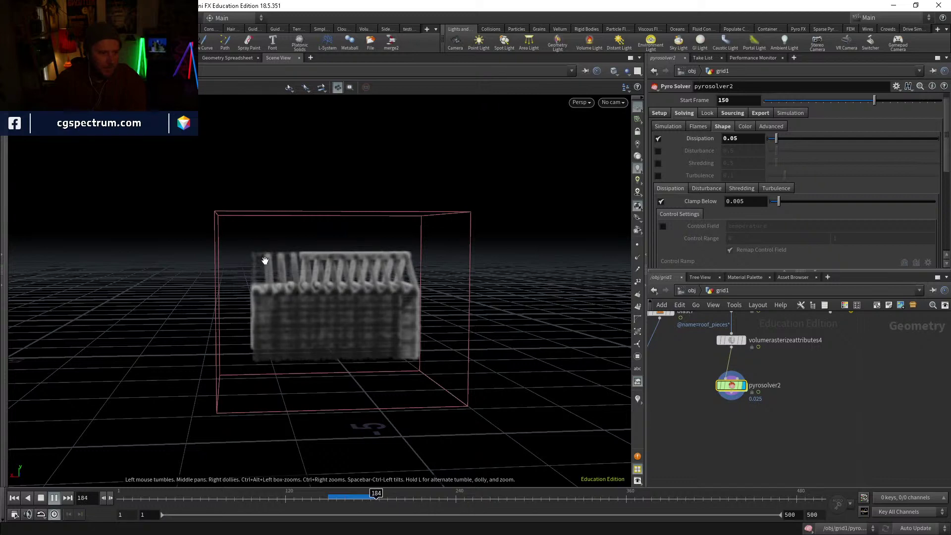
{"action": "left_click", "coordinate": [329, 498]}
Step: Find the OUT_TORNADO_VELS null in the tornado network and inspect its velocity volume information
{"action": "scroll", "coordinate": [839, 415], "scroll_direction": "down", "scroll_amount": 4}
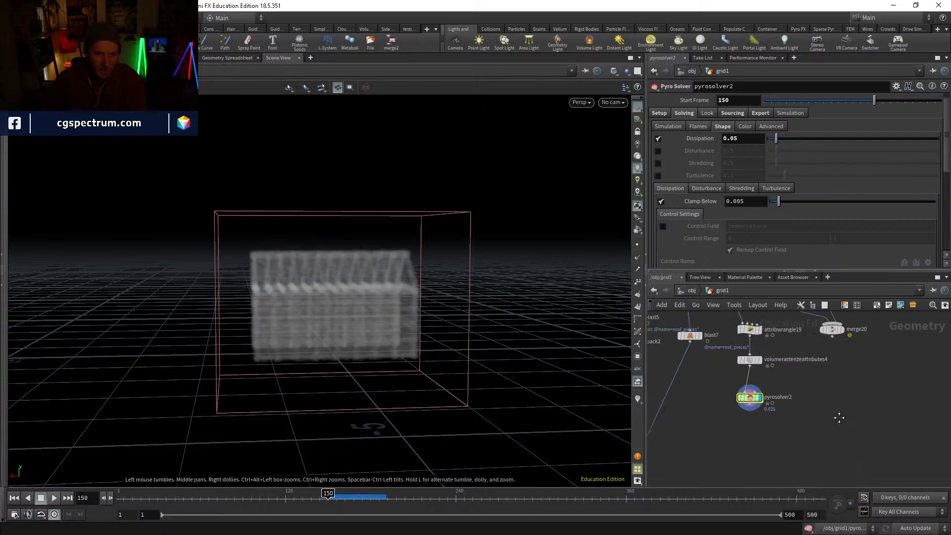
{"action": "middle_click_drag", "start_coordinate": [762, 448], "coordinate": [746, 499]}
{"action": "middle_click_drag", "start_coordinate": [707, 363], "coordinate": [707, 485]}
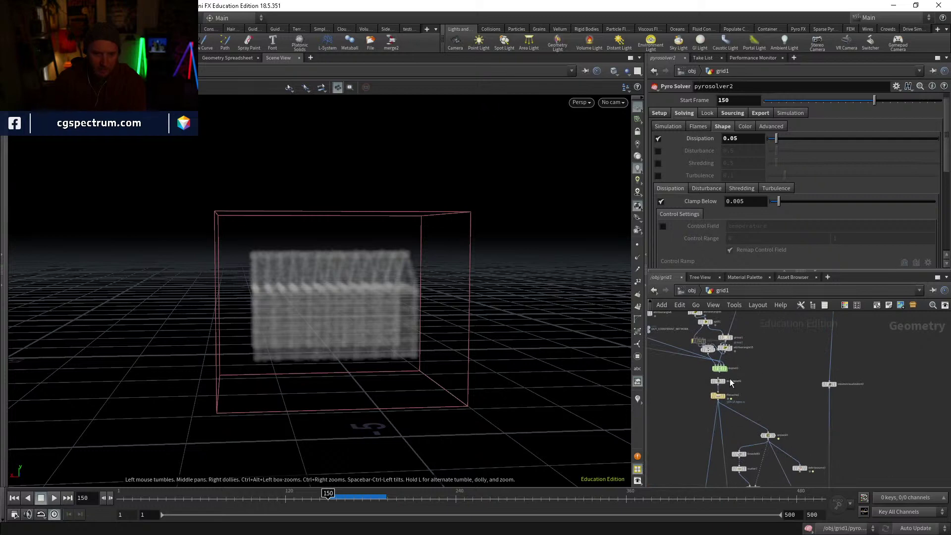
{"action": "scroll", "coordinate": [731, 379], "scroll_direction": "up", "scroll_amount": 3}
{"action": "middle_click_drag", "start_coordinate": [772, 399], "coordinate": [744, 510]}
{"action": "scroll", "coordinate": [789, 379], "scroll_direction": "down", "scroll_amount": 1}
{"action": "mouse_move", "coordinate": [788, 379]}
{"action": "middle_mouse_down"}
{"action": "mouse_move", "coordinate": [747, 451]}
{"action": "mouse_move", "coordinate": [754, 516]}
{"action": "middle_mouse_up"}
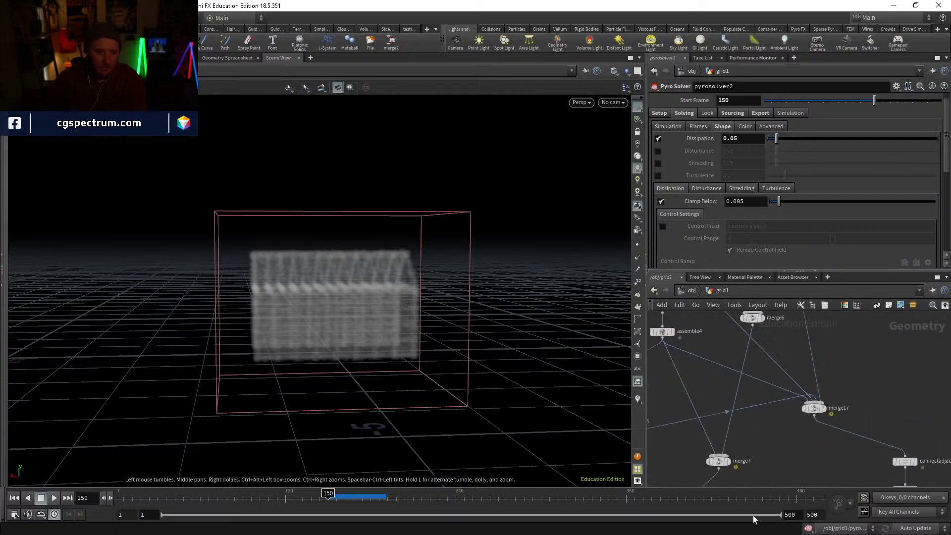
{"action": "middle_click_drag", "start_coordinate": [780, 322], "coordinate": [773, 453]}
{"action": "mouse_move", "coordinate": [791, 338]}
{"action": "middle_mouse_down"}
{"action": "mouse_move", "coordinate": [757, 452]}
{"action": "mouse_move", "coordinate": [724, 501]}
{"action": "middle_mouse_up"}
{"action": "scroll", "coordinate": [757, 451], "scroll_direction": "down", "scroll_amount": 4}
{"action": "middle_click_drag", "start_coordinate": [751, 377], "coordinate": [724, 448]}
{"action": "scroll", "coordinate": [725, 448], "scroll_direction": "up", "scroll_amount": 4}
{"action": "middle_click_drag", "start_coordinate": [791, 462], "coordinate": [772, 363]}
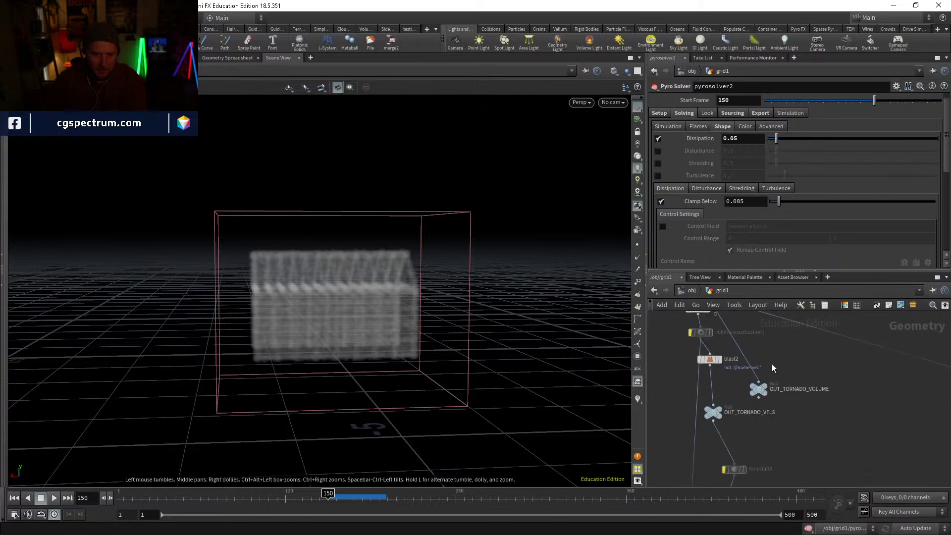
{"action": "middle_click_drag", "start_coordinate": [768, 439], "coordinate": [756, 418]}
{"action": "scroll", "coordinate": [704, 390], "scroll_direction": "up", "scroll_amount": 3}
{"action": "left_click_drag", "start_coordinate": [700, 391], "coordinate": [753, 416]}
{"action": "middle_click_drag", "start_coordinate": [821, 455], "coordinate": [733, 397]}
{"action": "scroll", "coordinate": [777, 432], "scroll_direction": "down", "scroll_amount": 4}
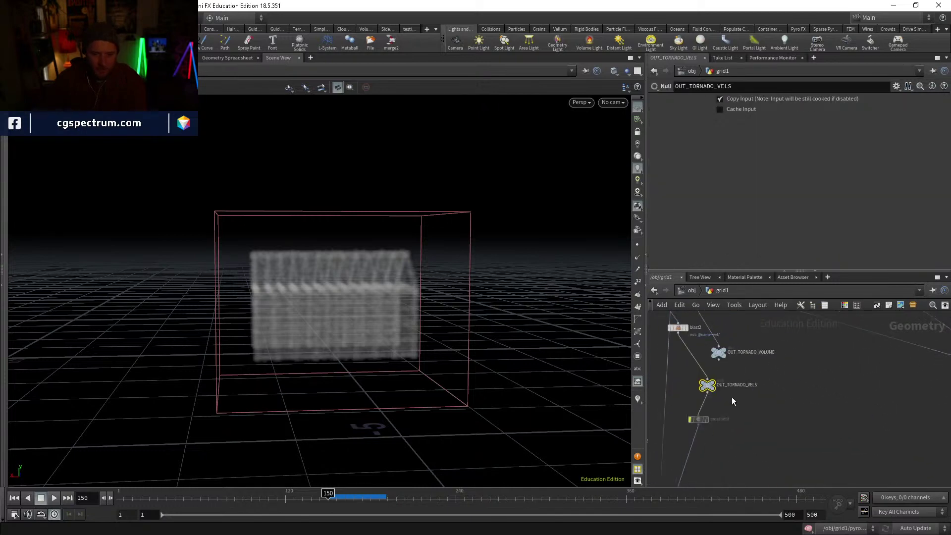
{"action": "scroll", "coordinate": [733, 397], "scroll_direction": "up", "scroll_amount": 2}
{"action": "middle_click", "coordinate": [707, 385]}
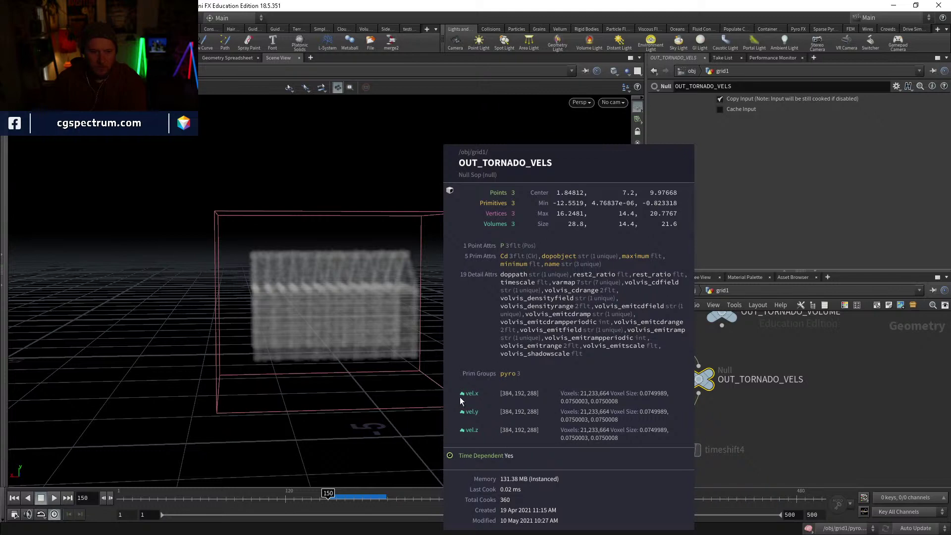
Step: Examine the tornado's pyro solver and file cache upstream of the OUT_TORNADO_VELS null
{"action": "middle_click_drag", "start_coordinate": [720, 390], "coordinate": [825, 505]}
{"action": "middle_click_drag", "start_coordinate": [790, 416], "coordinate": [791, 466]}
{"action": "scroll", "coordinate": [803, 425], "scroll_direction": "down", "scroll_amount": 1}
{"action": "left_click", "coordinate": [723, 437]}
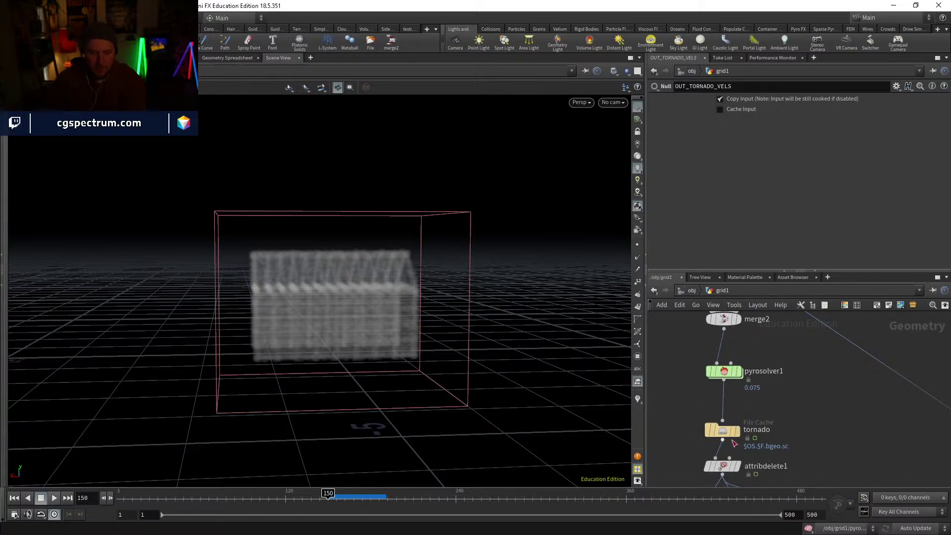
{"action": "left_click_drag", "start_coordinate": [733, 439], "coordinate": [731, 430]}
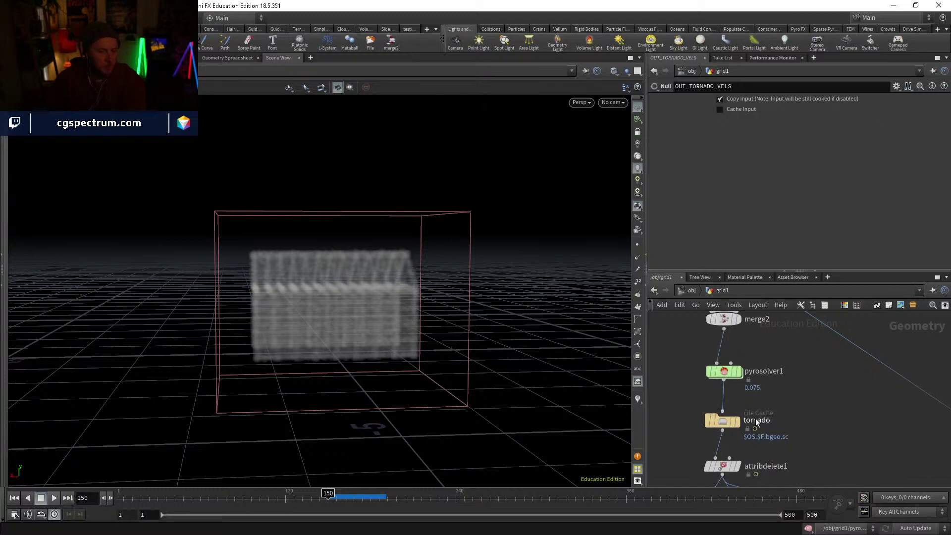
{"action": "scroll", "coordinate": [756, 422], "scroll_direction": "down", "scroll_amount": 3}
{"action": "scroll", "coordinate": [789, 423], "scroll_direction": "down", "scroll_amount": 1}
{"action": "middle_click_drag", "start_coordinate": [789, 422], "coordinate": [740, 315]}
{"action": "middle_click_drag", "start_coordinate": [717, 418], "coordinate": [712, 380]}
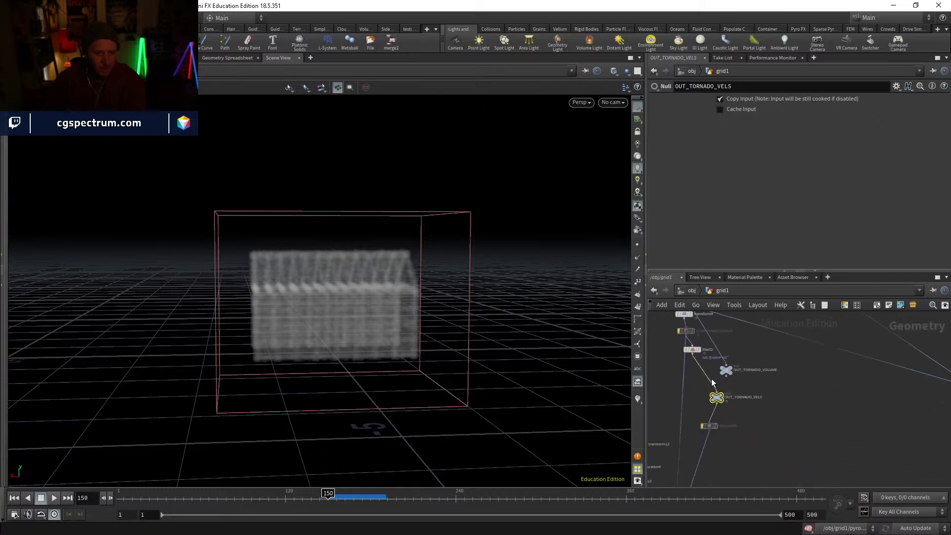
{"action": "middle_click_drag", "start_coordinate": [709, 326], "coordinate": [713, 410]}
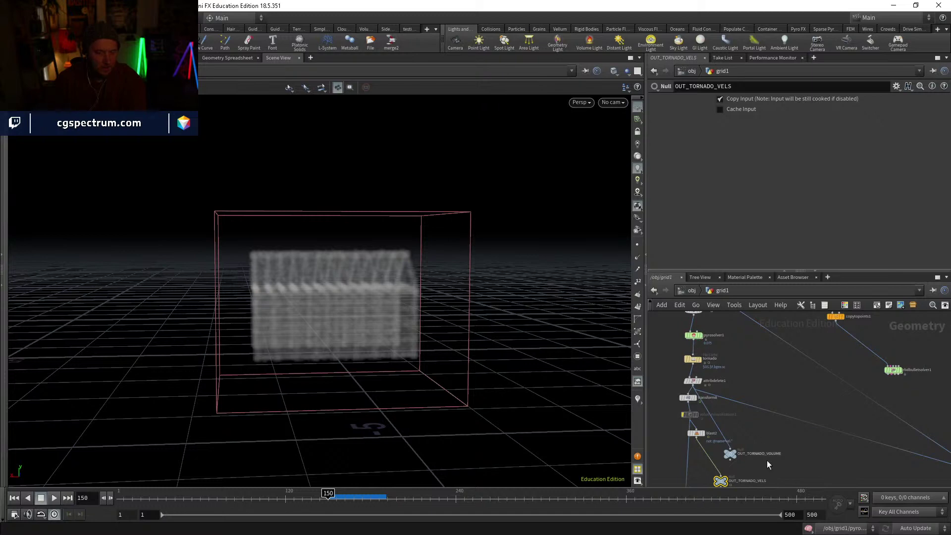
Step: Add a Convert VDB node fed by OUT_TORNADO_VELS, display it, and set it to convert to VDB
{"action": "middle_click_drag", "start_coordinate": [767, 461], "coordinate": [755, 381]}
{"action": "scroll", "coordinate": [739, 435], "scroll_direction": "up", "scroll_amount": 1}
{"action": "key", "text": "Tab"}
{"action": "type", "text": "con"}
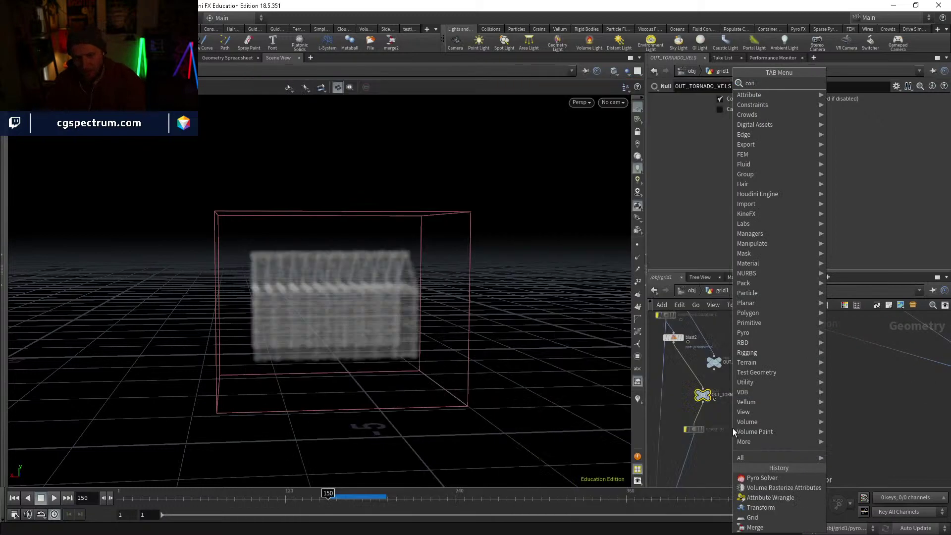
{"action": "key", "text": "Down"}
{"action": "key", "text": "Down"}
{"action": "key", "text": "Down"}
{"action": "key", "text": "Down"}
{"action": "key", "text": "Return"}
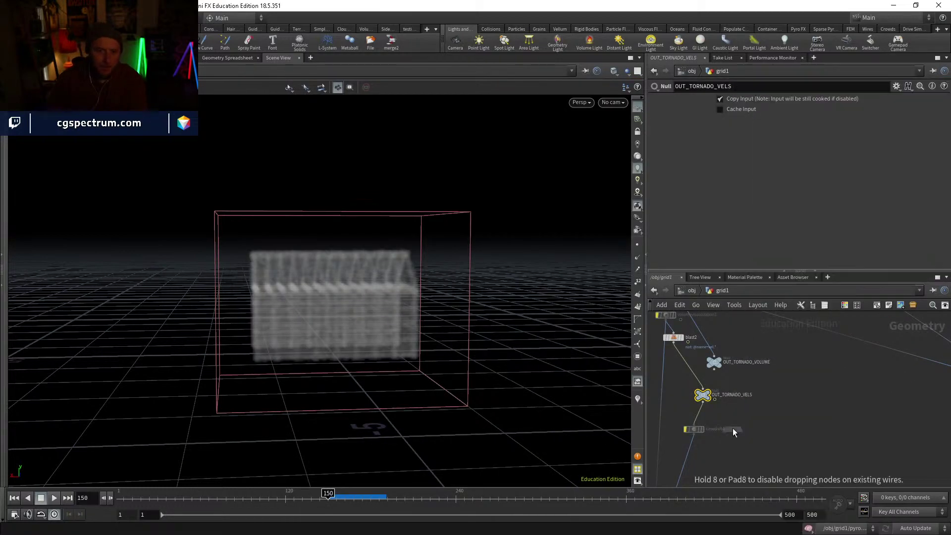
{"action": "left_click", "coordinate": [733, 428]}
{"action": "scroll", "coordinate": [733, 428], "scroll_direction": "up", "scroll_amount": 2}
{"action": "left_click", "coordinate": [690, 391]}
{"action": "left_click", "coordinate": [746, 431]}
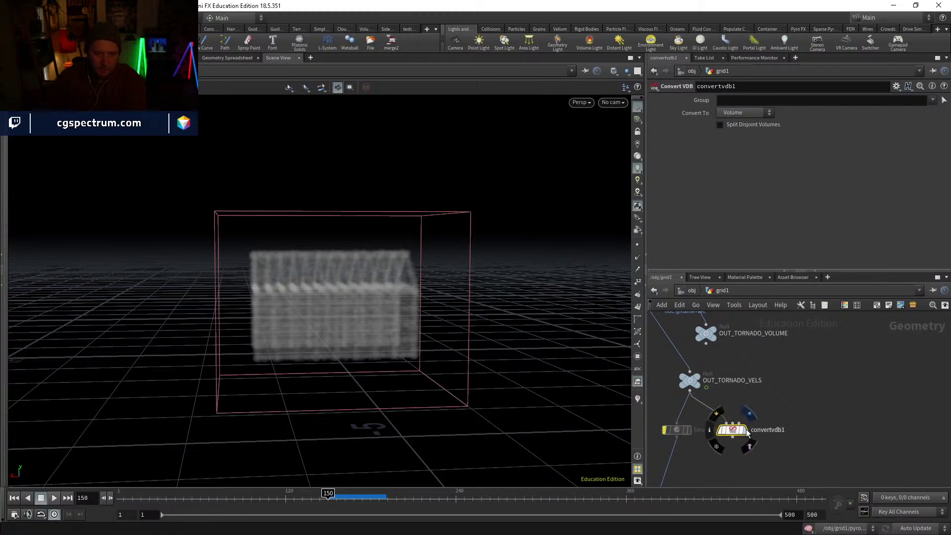
{"action": "left_click", "coordinate": [747, 431]}
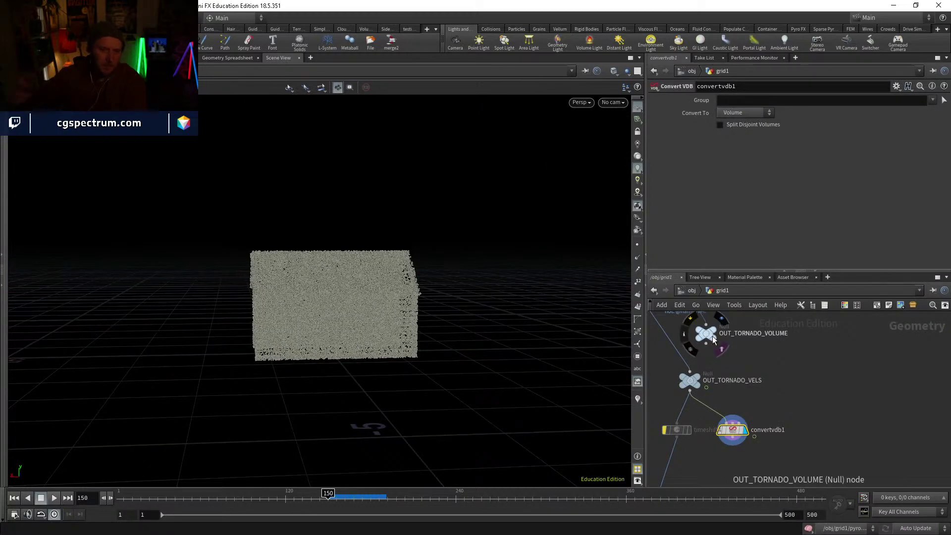
{"action": "left_click", "coordinate": [737, 133]}
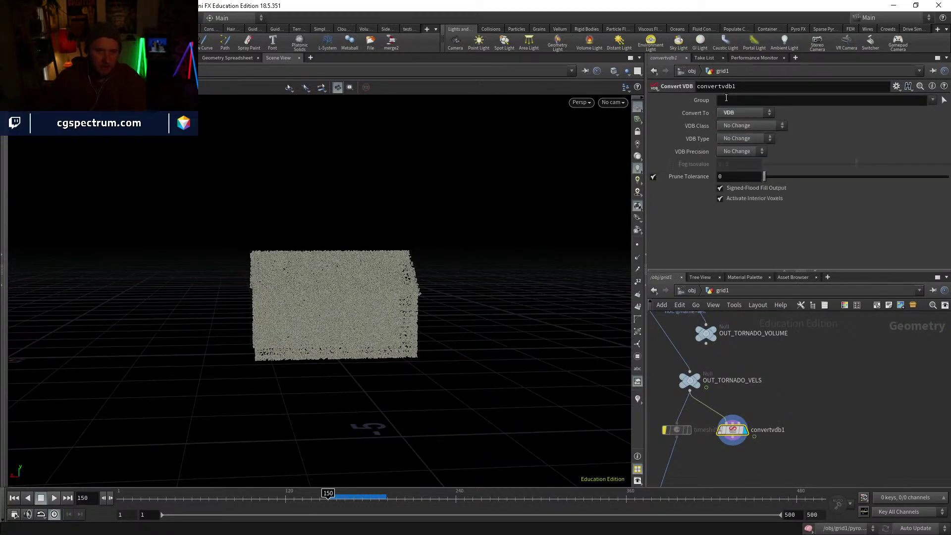
Step: Compare the velocity volume information of convertvdb1 and OUT_TORNADO_VELS, including volume types and voxel counts
{"action": "middle_click", "coordinate": [730, 433]}
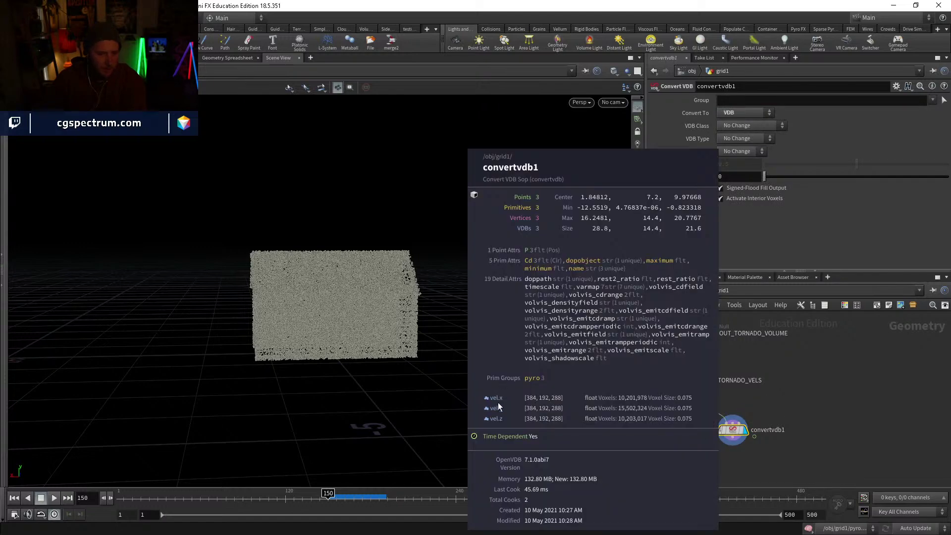
{"action": "middle_click", "coordinate": [689, 380]}
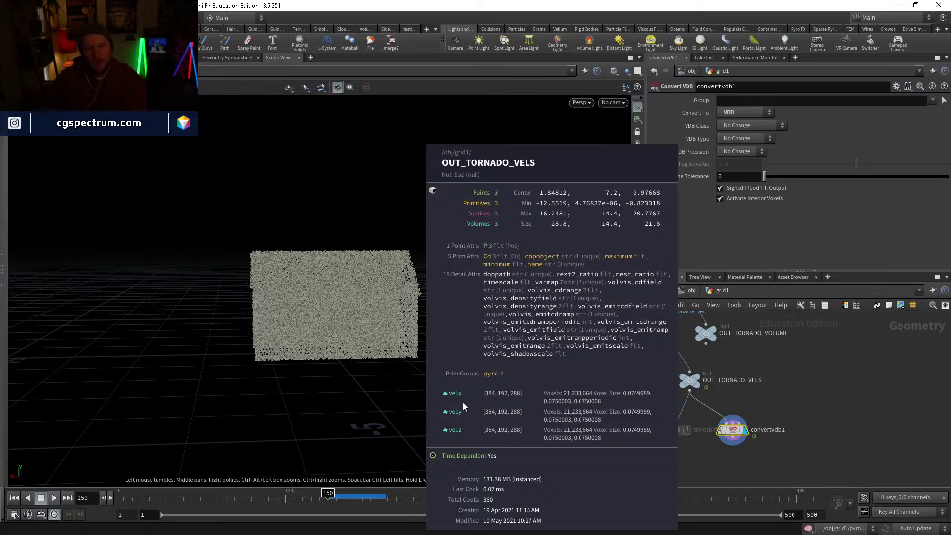
{"action": "middle_click", "coordinate": [726, 426]}
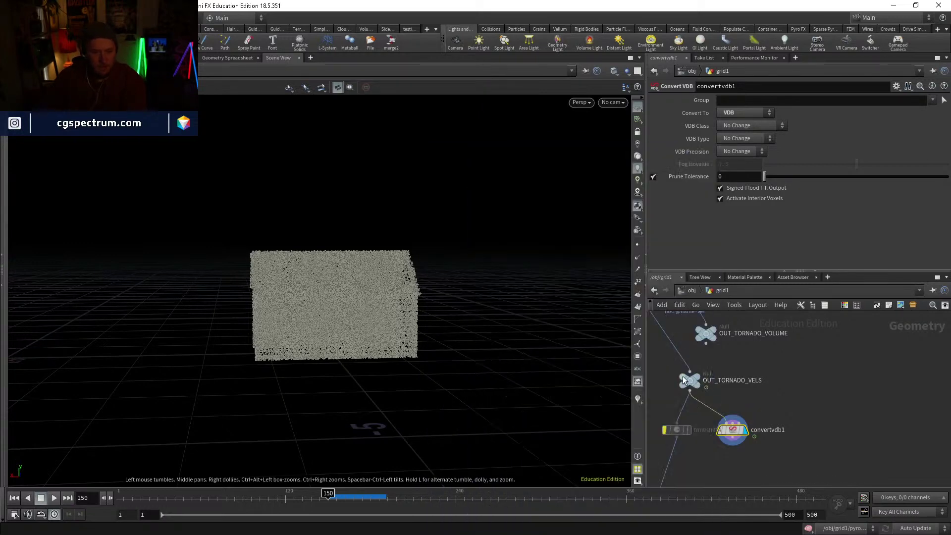
{"action": "middle_click", "coordinate": [690, 379]}
{"action": "middle_click", "coordinate": [733, 430]}
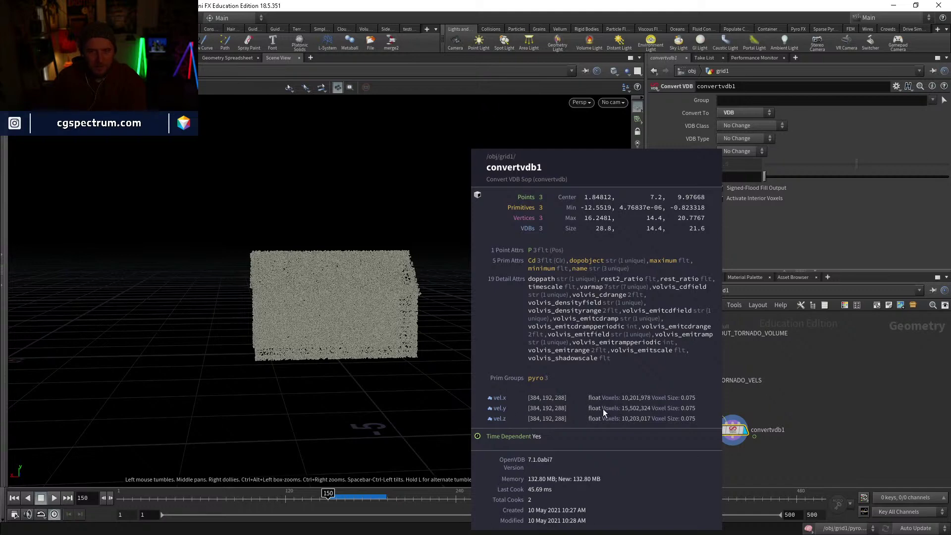
Step: Add a VDB Vector Merge node, feed it from convertvdb1, and display it
{"action": "middle_click_drag", "start_coordinate": [779, 479], "coordinate": [742, 414]}
{"action": "key", "text": "Tab"}
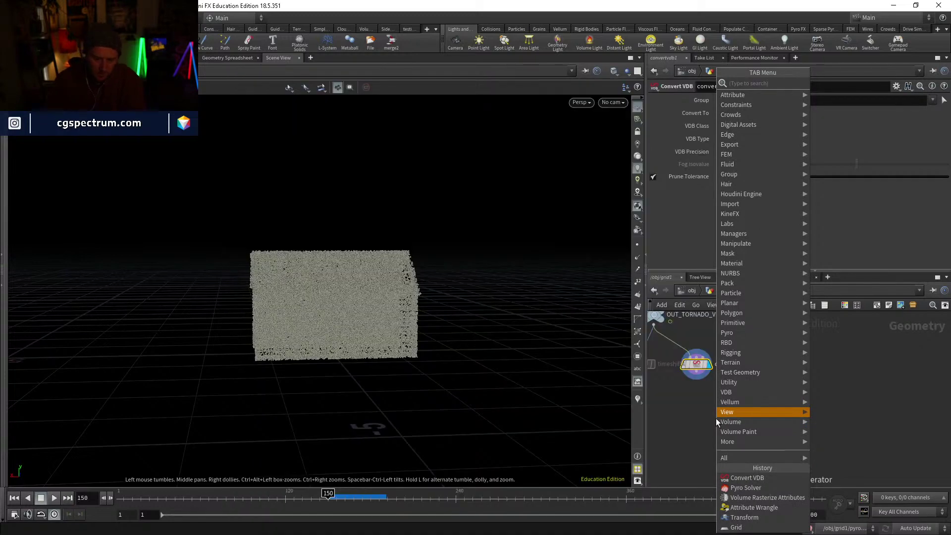
{"action": "type", "text": "vdbc"}
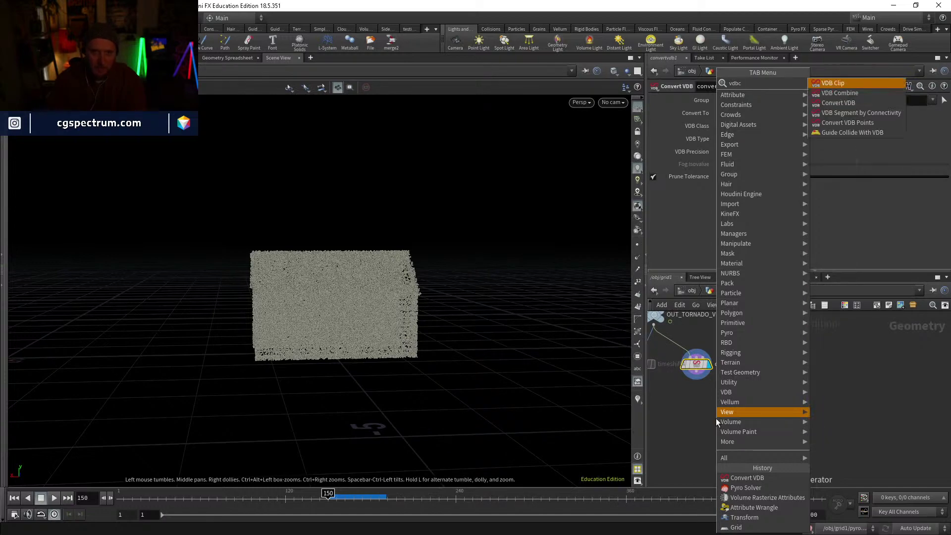
{"action": "type", "text": "on"}
{"action": "key", "text": "BackSpace"}
{"action": "key", "text": "BackSpace"}
{"action": "key", "text": "BackSpace"}
{"action": "key", "text": "BackSpace"}
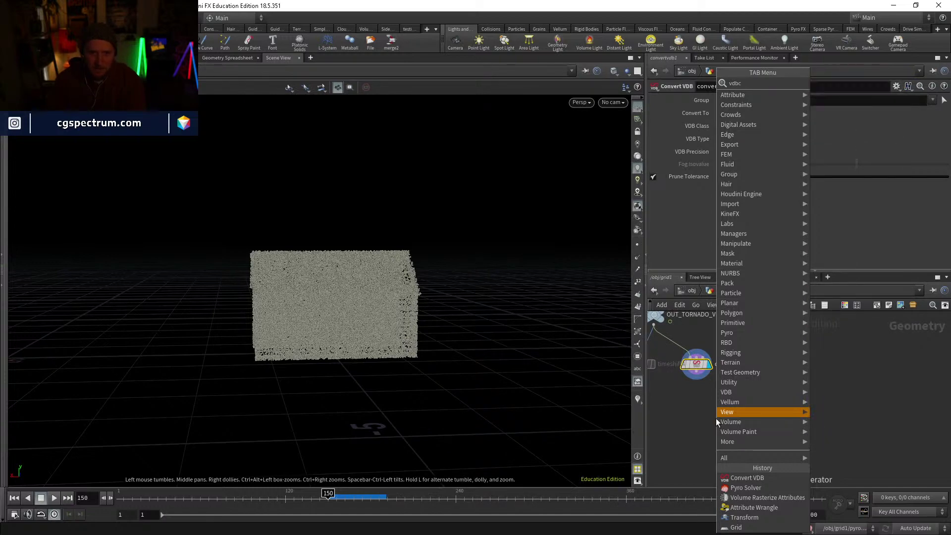
{"action": "type", "text": "d"}
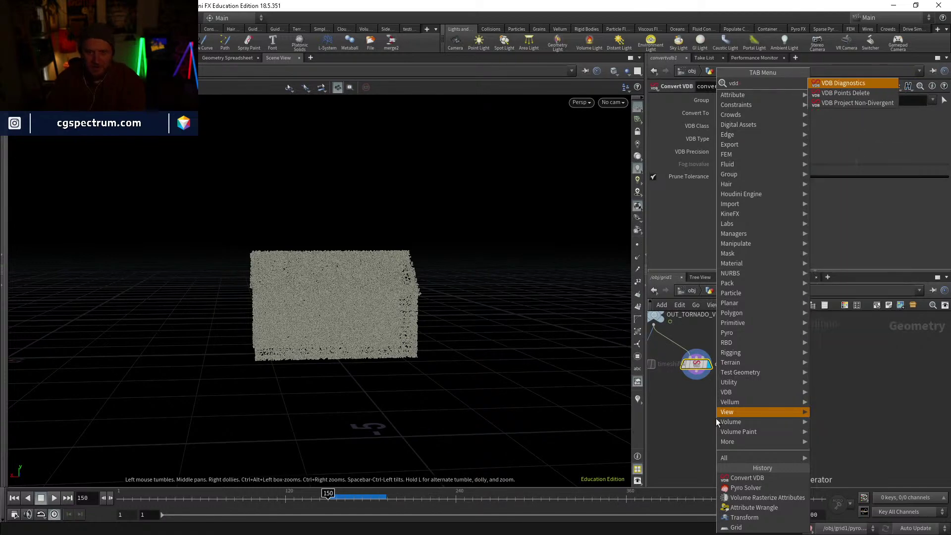
{"action": "key", "text": "BackSpace"}
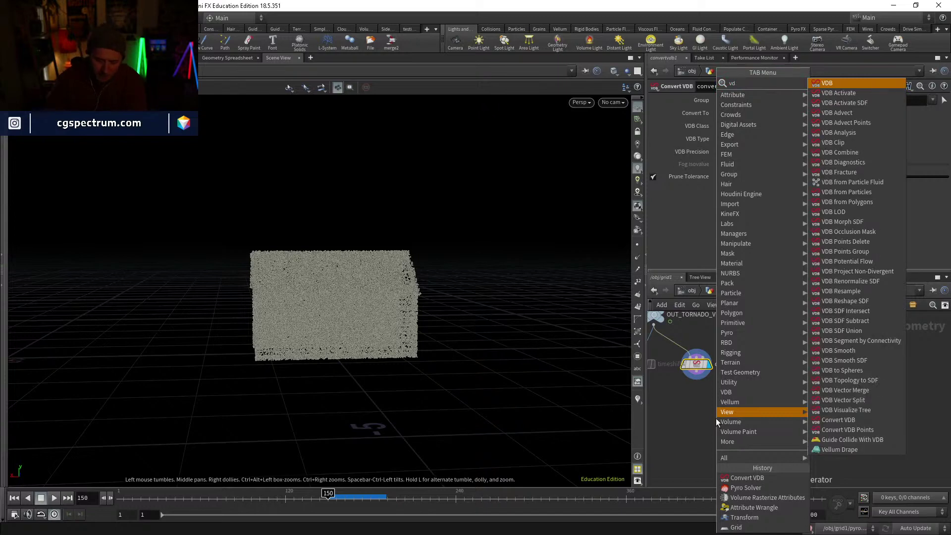
{"action": "type", "text": "bvec"}
{"action": "key", "text": "Return"}
{"action": "left_click", "coordinate": [715, 418]}
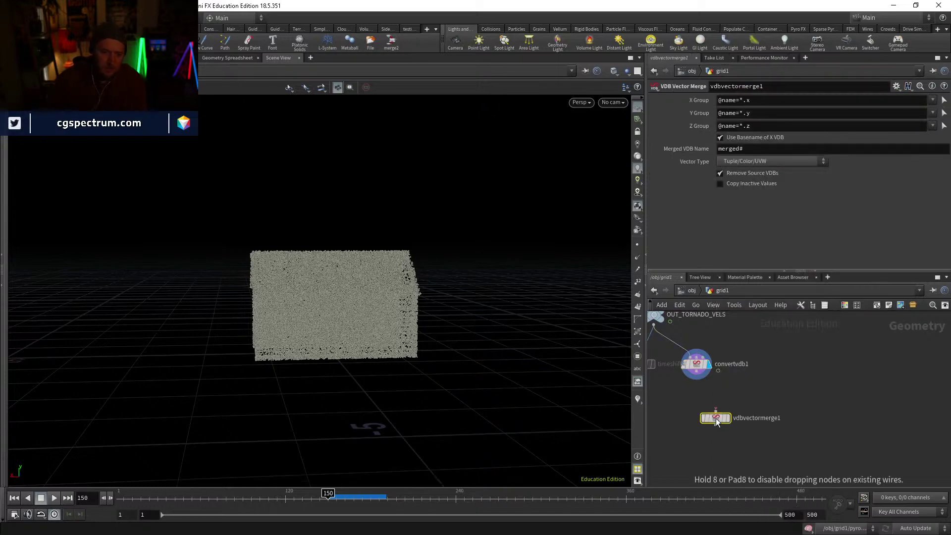
{"action": "left_click_drag", "start_coordinate": [715, 419], "coordinate": [697, 372]}
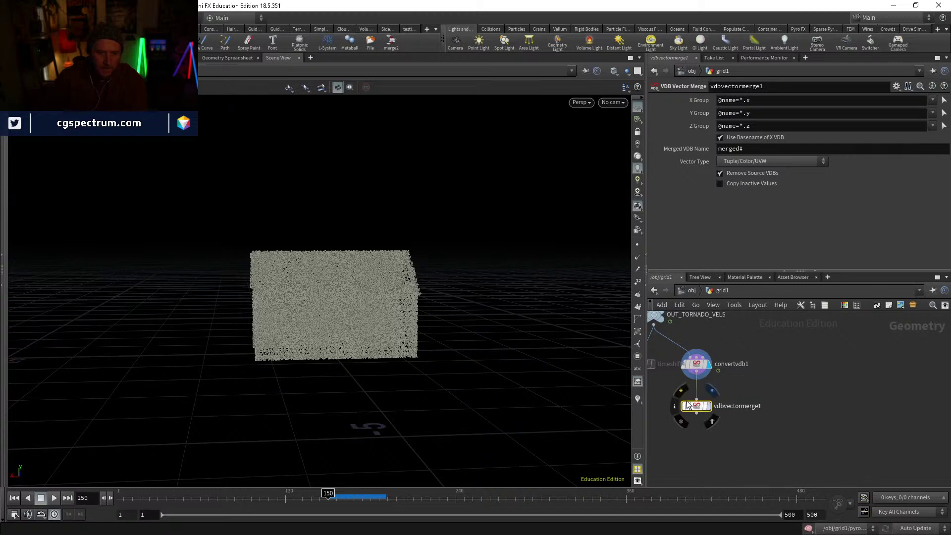
{"action": "left_click", "coordinate": [675, 406]}
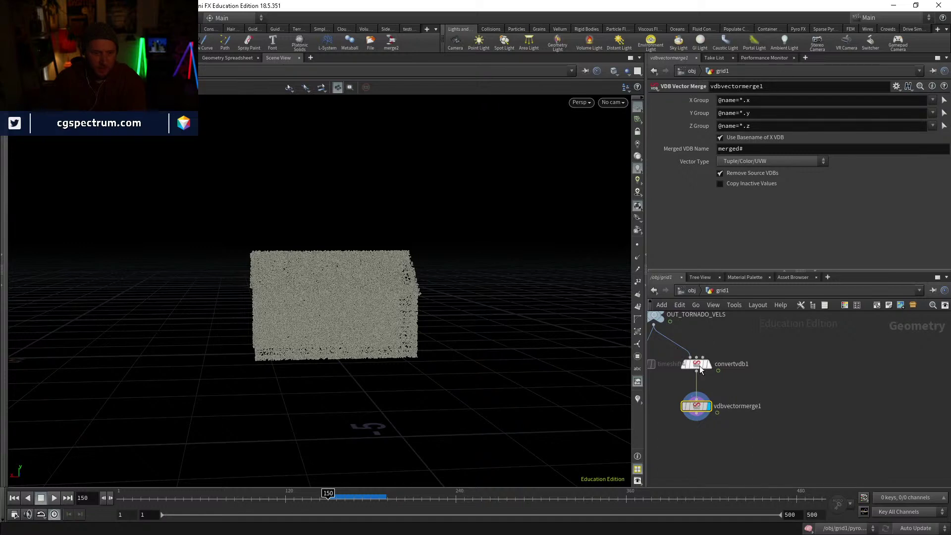
Step: Compare the node information of vdbvectormerge1 and convertvdb1 to check how the velocity components are merged
{"action": "middle_click", "coordinate": [699, 415]}
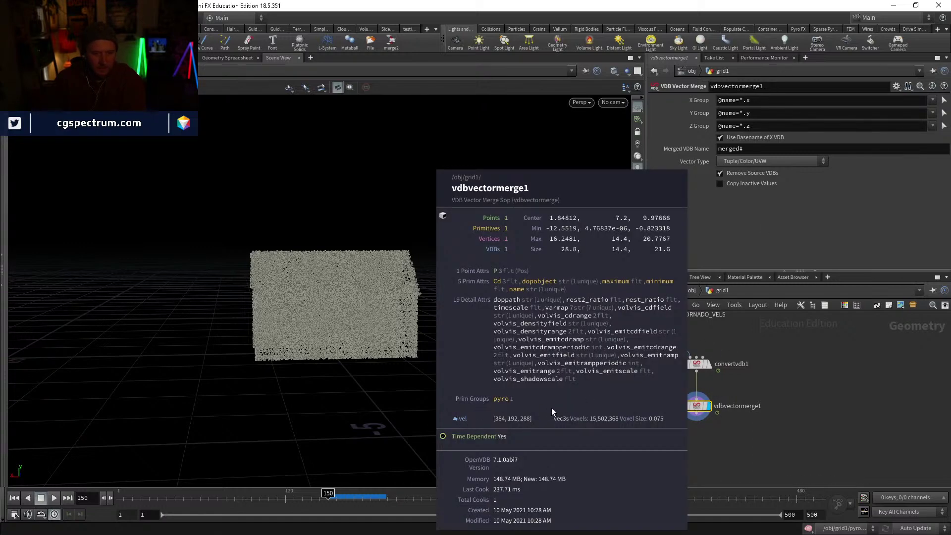
{"action": "middle_click", "coordinate": [697, 364]}
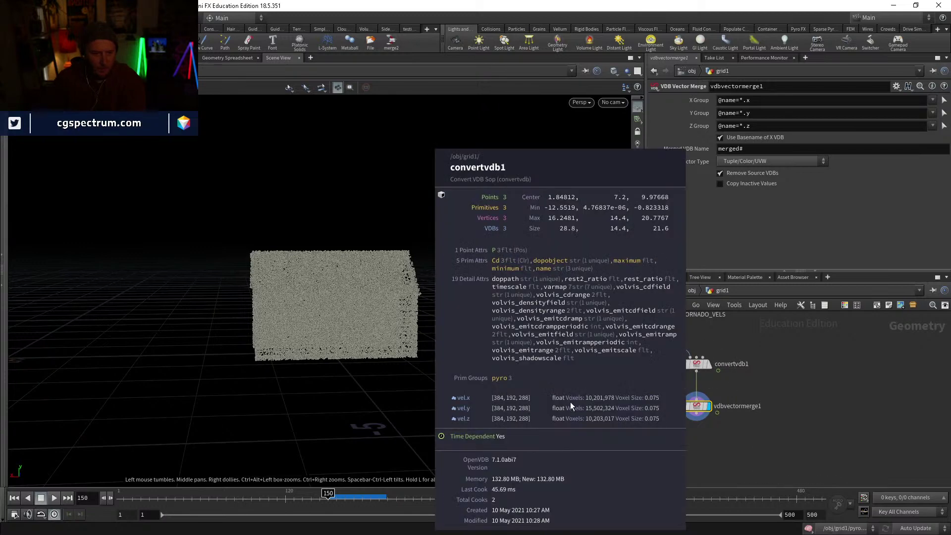
{"action": "middle_click", "coordinate": [699, 410]}
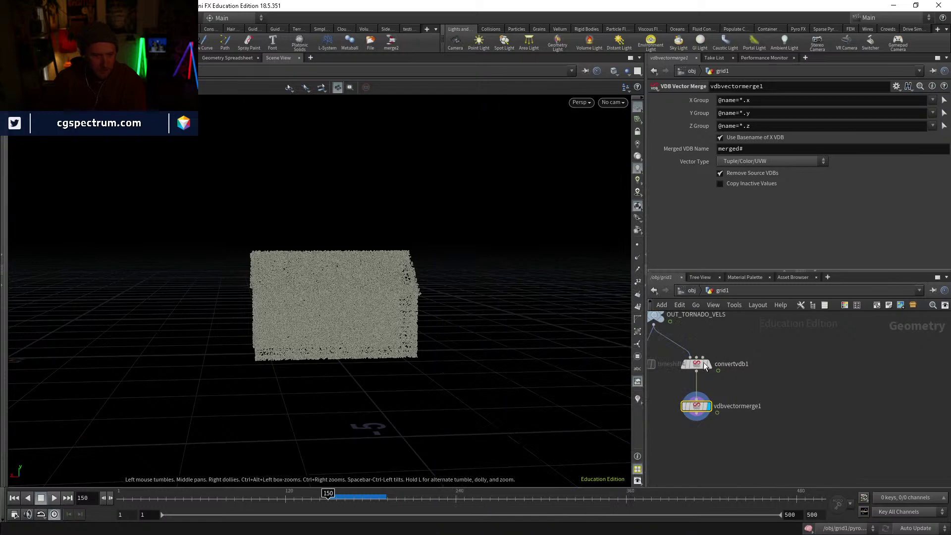
{"action": "left_click_drag", "start_coordinate": [743, 445], "coordinate": [699, 370]}
{"action": "middle_click", "coordinate": [697, 409]}
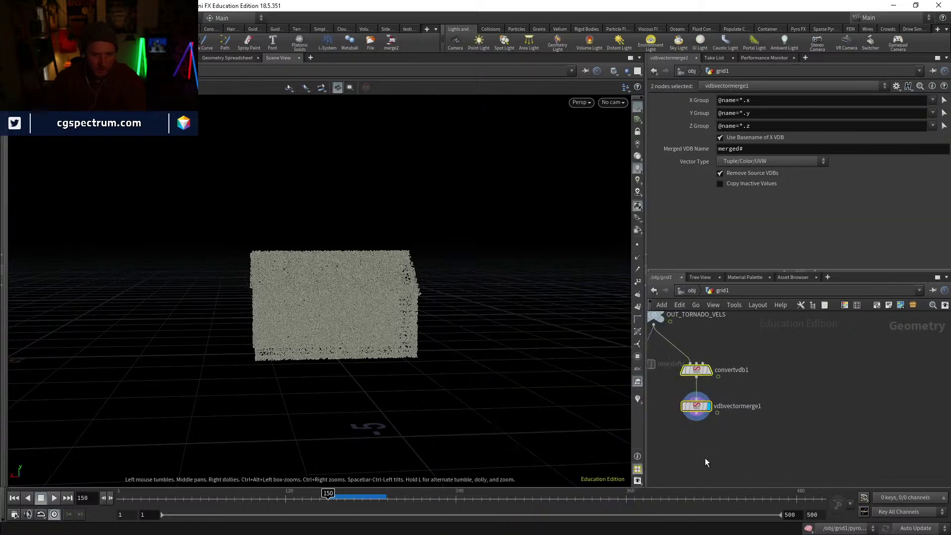
{"action": "left_click", "coordinate": [697, 418]}
{"action": "scroll", "coordinate": [709, 451], "scroll_direction": "down", "scroll_amount": 5}
{"action": "left_click", "coordinate": [713, 454]}
{"action": "scroll", "coordinate": [711, 453], "scroll_direction": "up", "scroll_amount": 3}
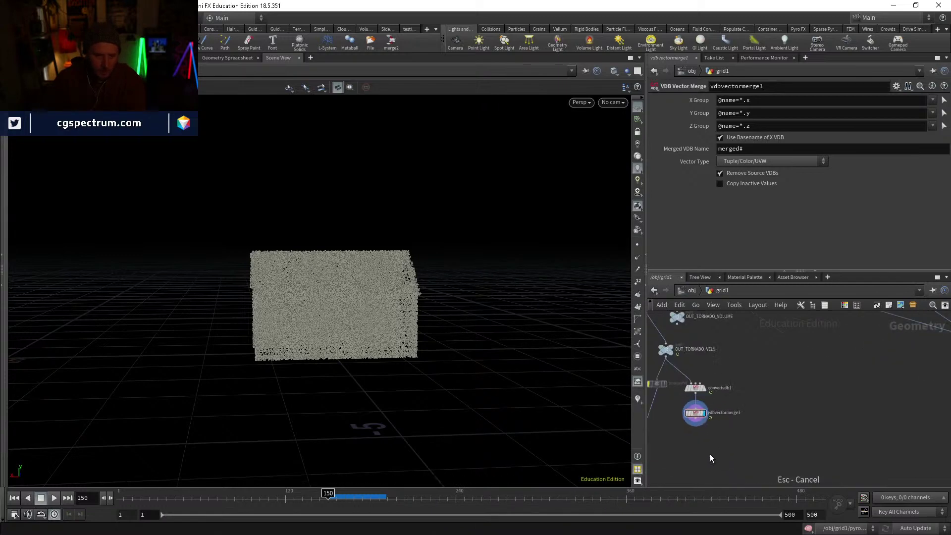
{"action": "left_click", "coordinate": [695, 421]}
{"action": "scroll", "coordinate": [697, 411], "scroll_direction": "down", "scroll_amount": 6}
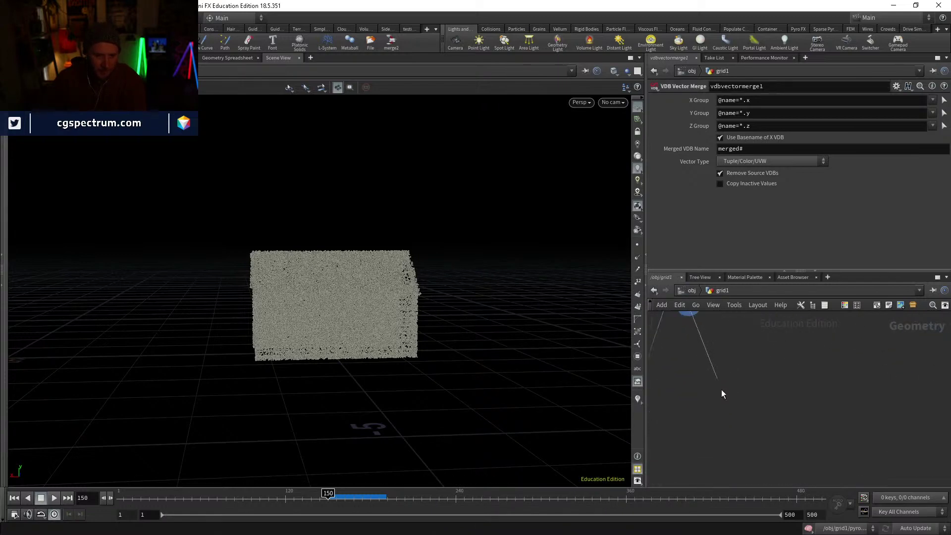
{"action": "middle_click_drag", "start_coordinate": [775, 411], "coordinate": [779, 372]}
{"action": "middle_click_drag", "start_coordinate": [788, 432], "coordinate": [787, 356]}
{"action": "middle_click_drag", "start_coordinate": [776, 443], "coordinate": [775, 376]}
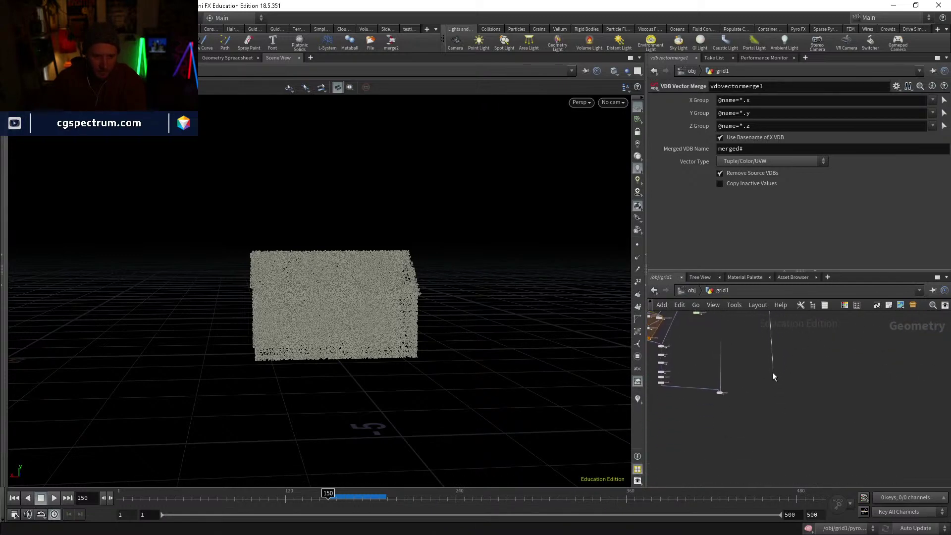
{"action": "middle_click_drag", "start_coordinate": [764, 340], "coordinate": [773, 418]}
{"action": "scroll", "coordinate": [716, 386], "scroll_direction": "up", "scroll_amount": 4}
{"action": "scroll", "coordinate": [714, 387], "scroll_direction": "up", "scroll_amount": 5}
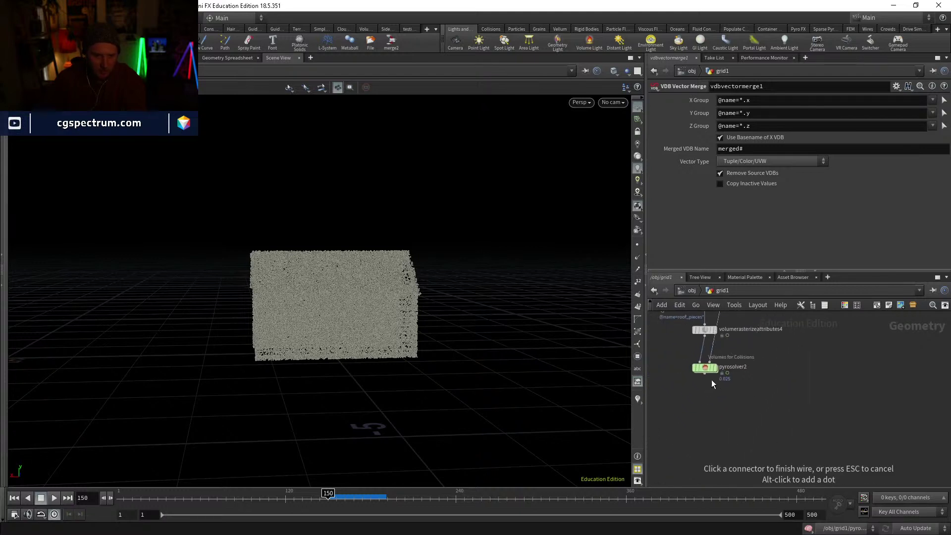
Step: Insert a Merge node between volumerasterizeattributes4 and pyrosolver2, moving the solver down to make room for it
{"action": "left_click_drag", "start_coordinate": [709, 367], "coordinate": [763, 385]}
{"action": "left_click_drag", "start_coordinate": [707, 369], "coordinate": [726, 431]}
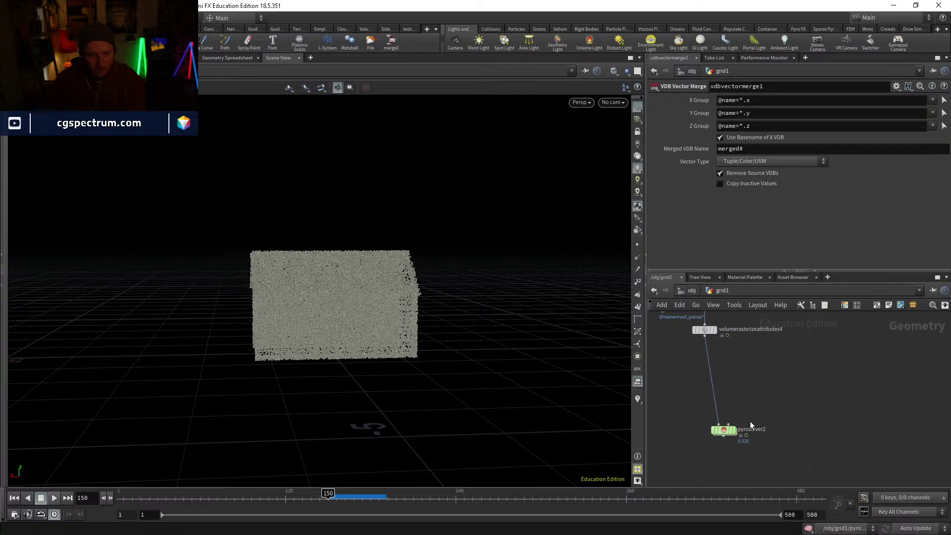
{"action": "middle_click_drag", "start_coordinate": [751, 387], "coordinate": [728, 410]}
{"action": "key", "text": "Tab"}
{"action": "type", "text": "mer"}
{"action": "key", "text": "Return"}
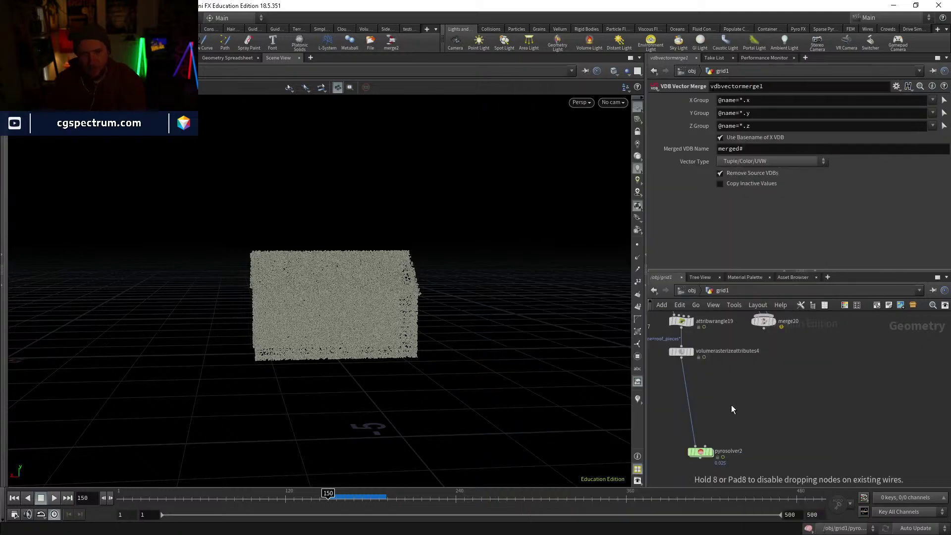
{"action": "left_click", "coordinate": [732, 405]}
{"action": "left_click_drag", "start_coordinate": [731, 406], "coordinate": [693, 416]}
{"action": "middle_click_drag", "start_coordinate": [721, 434], "coordinate": [704, 391]}
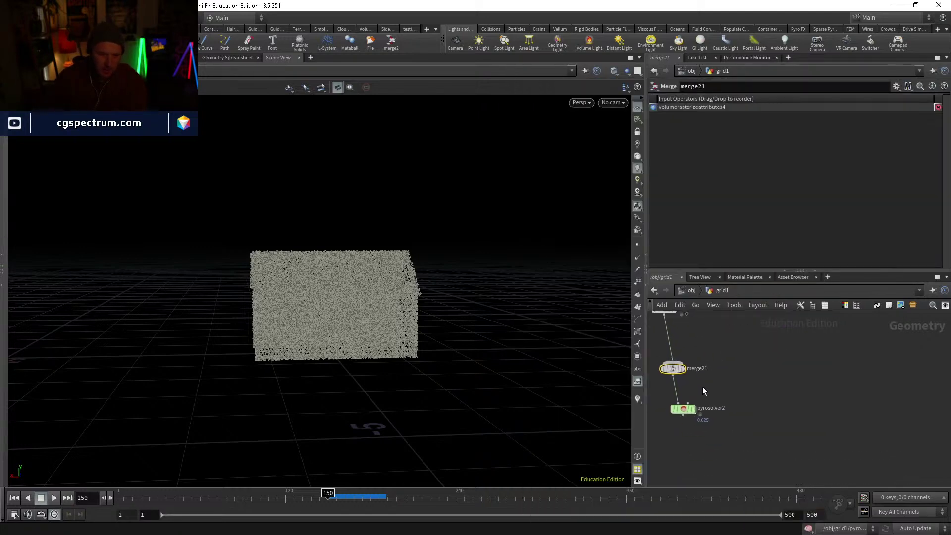
{"action": "middle_click_drag", "start_coordinate": [677, 338], "coordinate": [706, 381]}
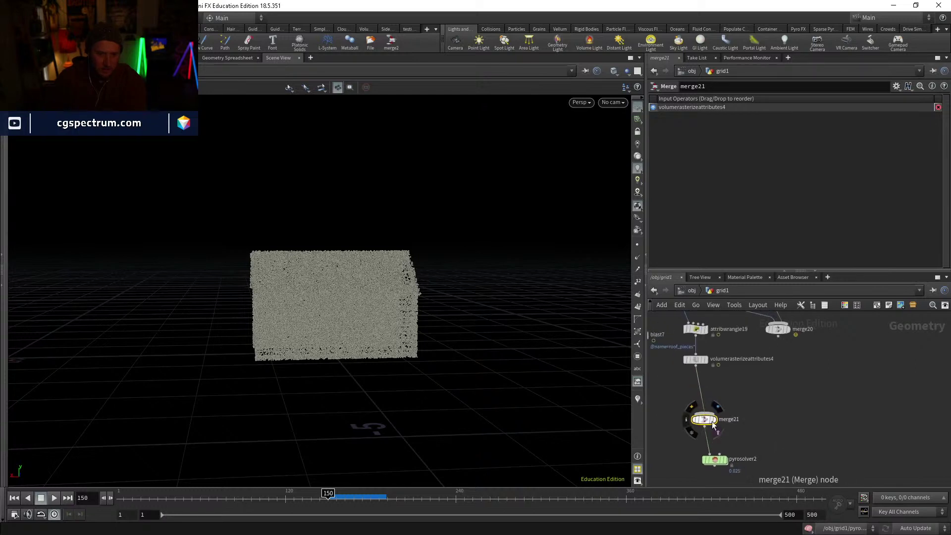
{"action": "left_click_drag", "start_coordinate": [698, 361], "coordinate": [699, 364]}
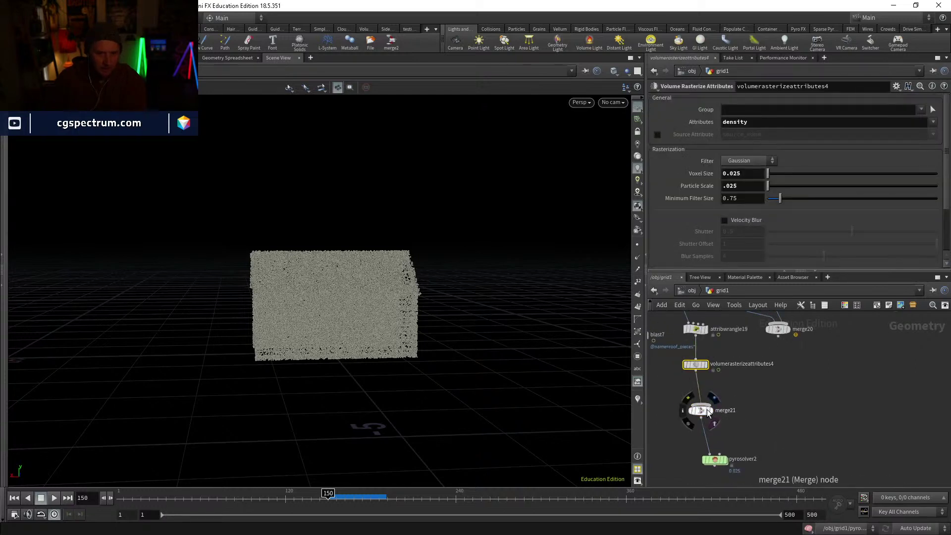
{"action": "left_click_drag", "start_coordinate": [705, 409], "coordinate": [710, 415]}
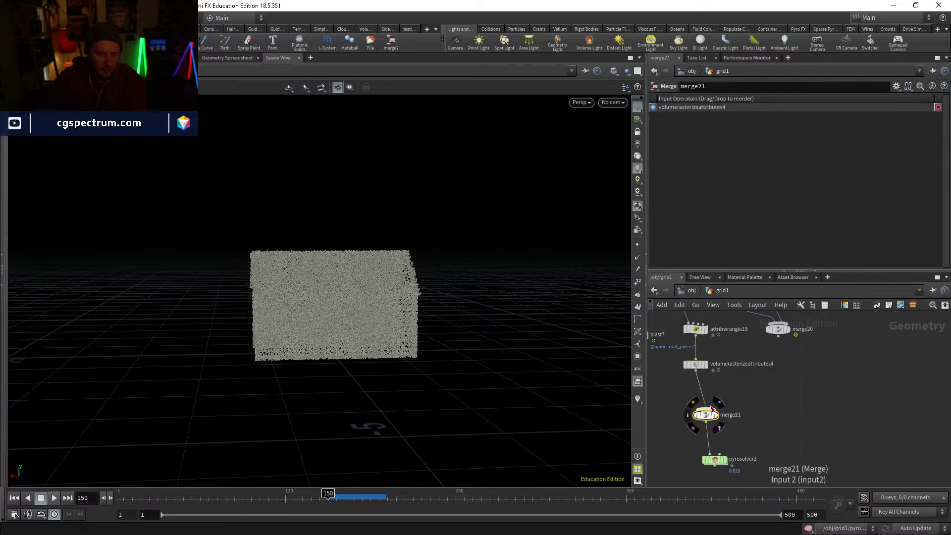
Step: Connect the output of vdbvectormerge1 to merge21 as its second input, after volumerasterizeattributes4
{"action": "left_click", "coordinate": [710, 406]}
{"action": "scroll", "coordinate": [731, 403], "scroll_direction": "down", "scroll_amount": 6}
{"action": "scroll", "coordinate": [732, 406], "scroll_direction": "down", "scroll_amount": 4}
{"action": "middle_click_drag", "start_coordinate": [780, 403], "coordinate": [790, 447]}
{"action": "mouse_move", "coordinate": [781, 327]}
{"action": "middle_mouse_down"}
{"action": "mouse_move", "coordinate": [768, 428]}
{"action": "mouse_move", "coordinate": [779, 320]}
{"action": "middle_mouse_up"}
{"action": "scroll", "coordinate": [759, 429], "scroll_direction": "up", "scroll_amount": 8}
{"action": "left_click", "coordinate": [723, 395]}
{"action": "mouse_move", "coordinate": [778, 450]}
{"action": "middle_mouse_down"}
{"action": "mouse_move", "coordinate": [821, 317]}
{"action": "mouse_move", "coordinate": [810, 320]}
{"action": "middle_mouse_up"}
{"action": "middle_click_drag", "start_coordinate": [803, 429], "coordinate": [805, 342]}
{"action": "middle_click_drag", "start_coordinate": [742, 467], "coordinate": [763, 329]}
{"action": "scroll", "coordinate": [744, 366], "scroll_direction": "up", "scroll_amount": 5}
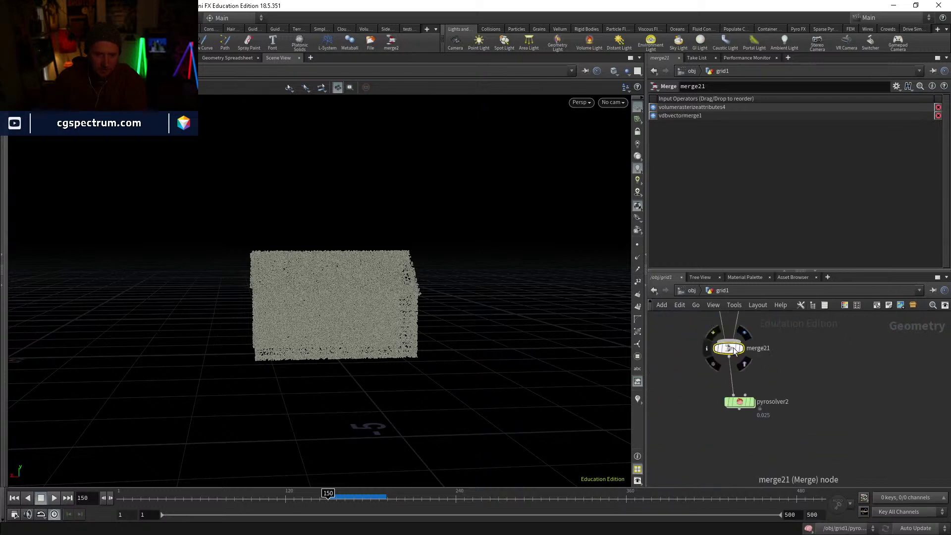
Step: Space out the nodes around merge21 and insert a Name node on the wire from vdbvectormerge1
{"action": "left_click_drag", "start_coordinate": [733, 348], "coordinate": [751, 370]}
{"action": "middle_click_drag", "start_coordinate": [747, 353], "coordinate": [741, 410]}
{"action": "left_click_drag", "start_coordinate": [712, 343], "coordinate": [701, 349]}
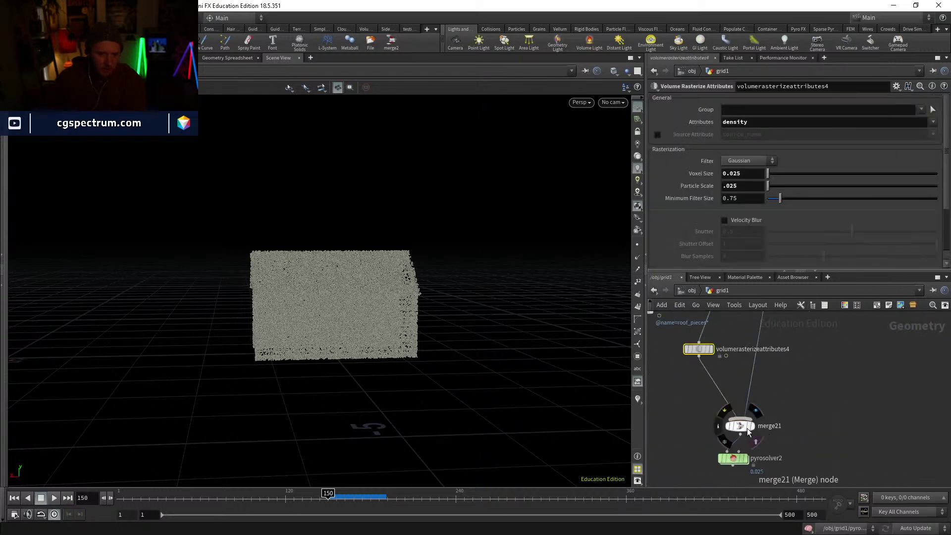
{"action": "middle_click_drag", "start_coordinate": [768, 379], "coordinate": [757, 397]}
{"action": "key", "text": "Tab"}
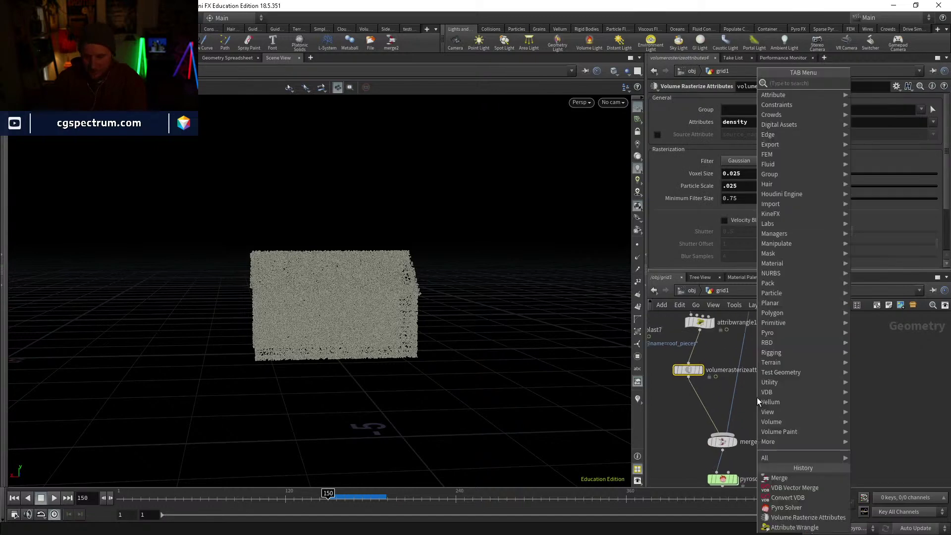
{"action": "type", "text": "name"}
{"action": "key", "text": "Return"}
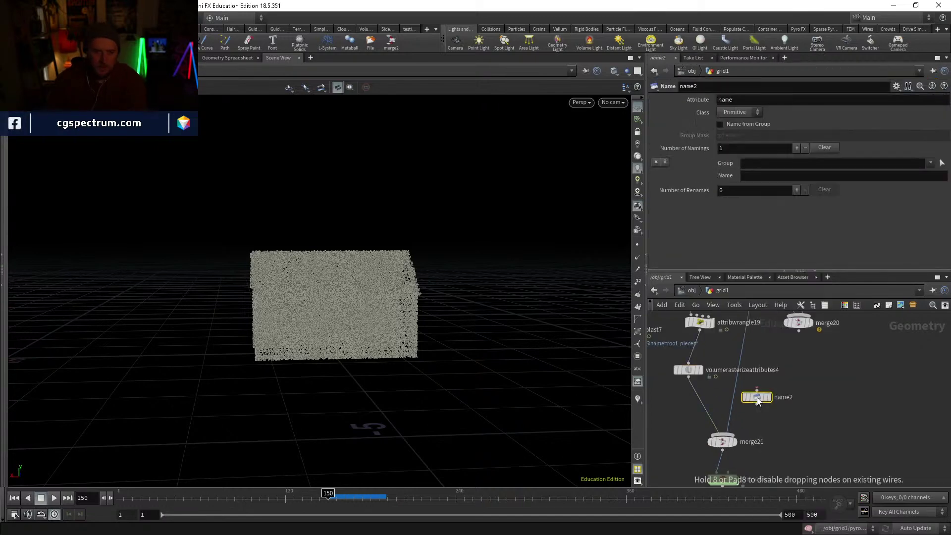
{"action": "left_click", "coordinate": [744, 391]}
{"action": "left_click_drag", "start_coordinate": [745, 391], "coordinate": [752, 393]}
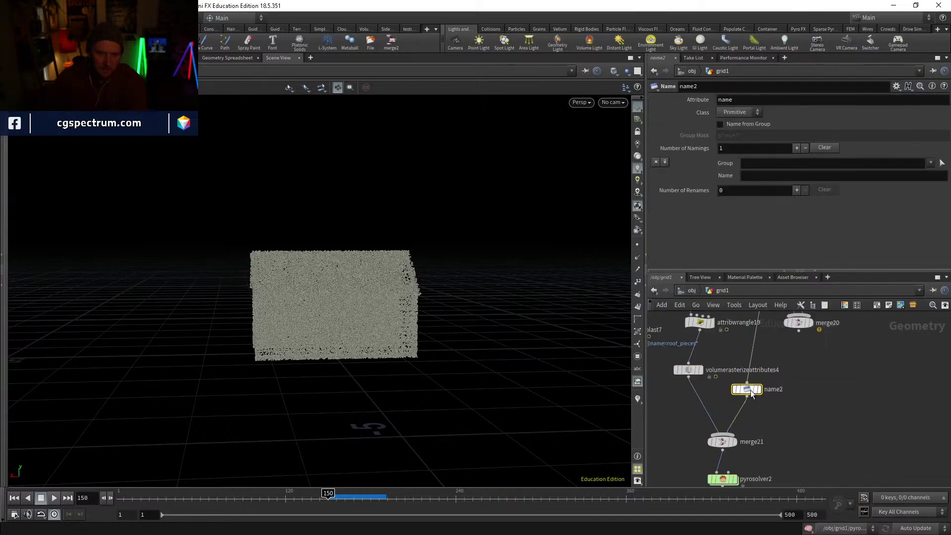
Step: Set the name in the name2 node to tornadovel and check the node's information
{"action": "middle_click", "coordinate": [751, 393]}
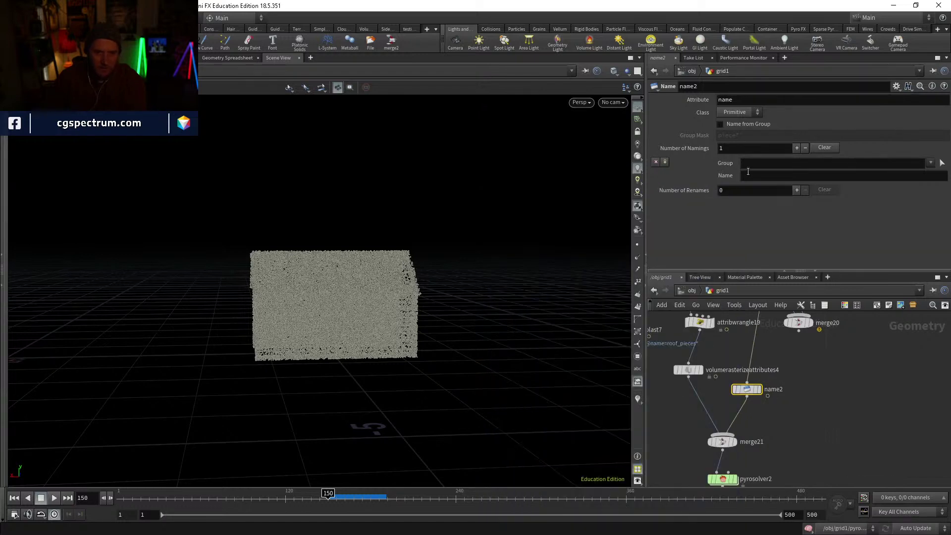
{"action": "left_click", "coordinate": [749, 175]}
{"action": "type", "text": "to"}
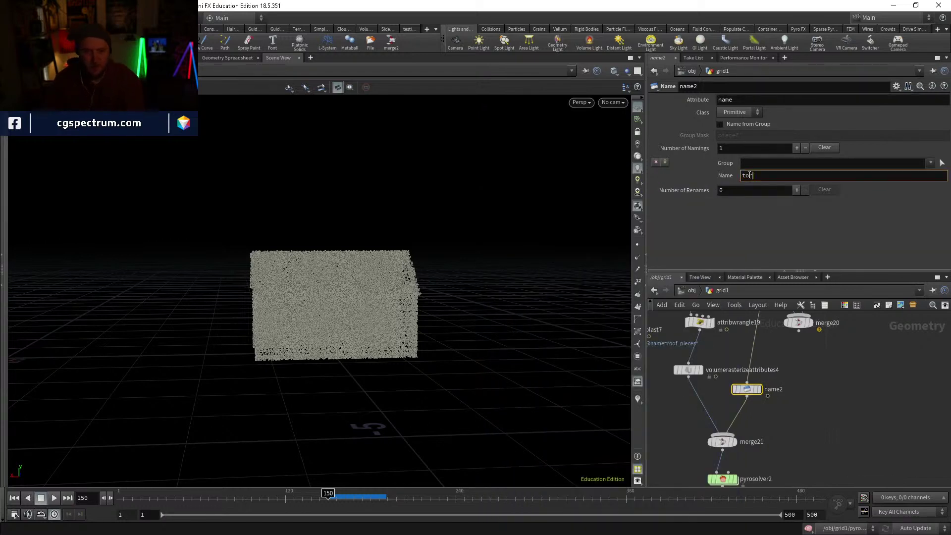
{"action": "type", "text": "rnadovel"}
{"action": "key", "text": "Return"}
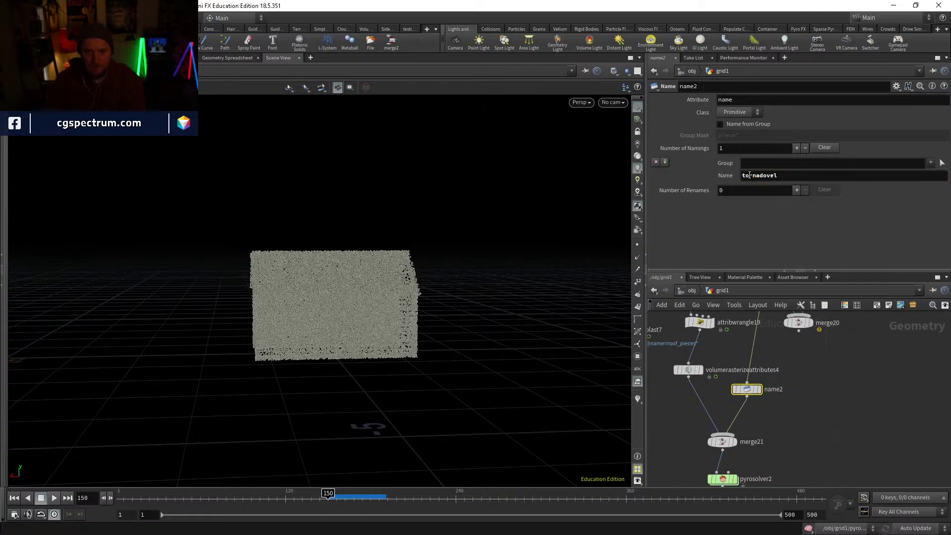
{"action": "middle_click", "coordinate": [747, 394]}
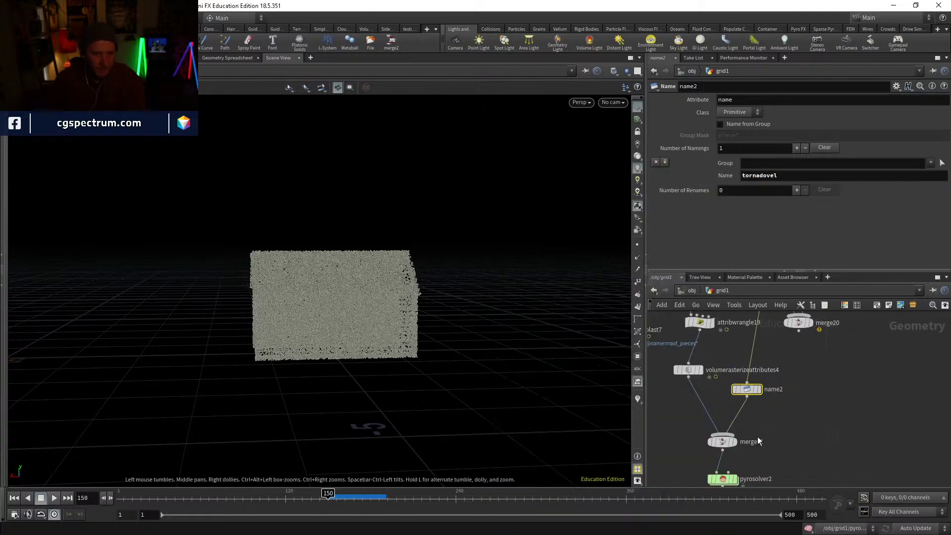
Step: Add a new volume source entry to pyrosolver2 above the v-to-vel entry and set its field rank to Vector
{"action": "middle_click_drag", "start_coordinate": [757, 436], "coordinate": [742, 380]}
{"action": "left_click", "coordinate": [709, 423]}
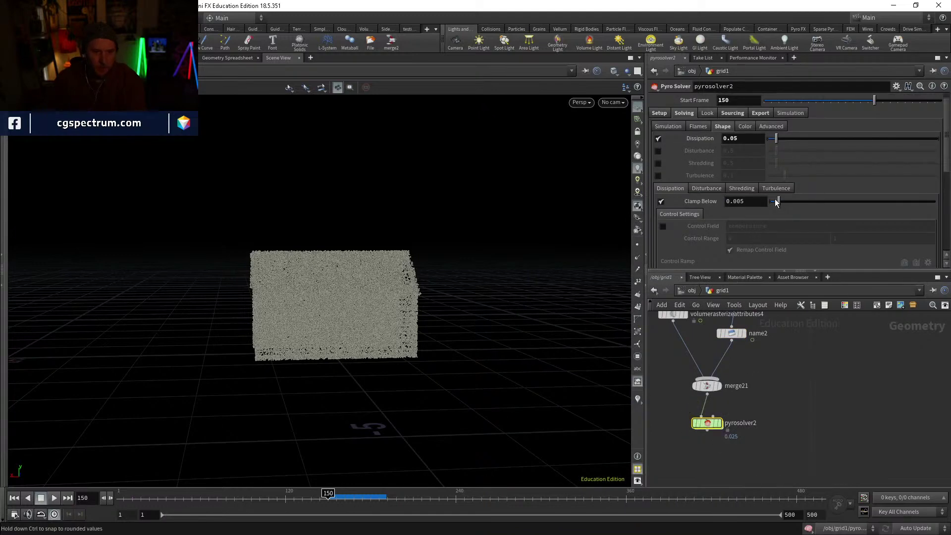
{"action": "left_click", "coordinate": [730, 110]}
{"action": "scroll", "coordinate": [701, 159], "scroll_direction": "down", "scroll_amount": 10}
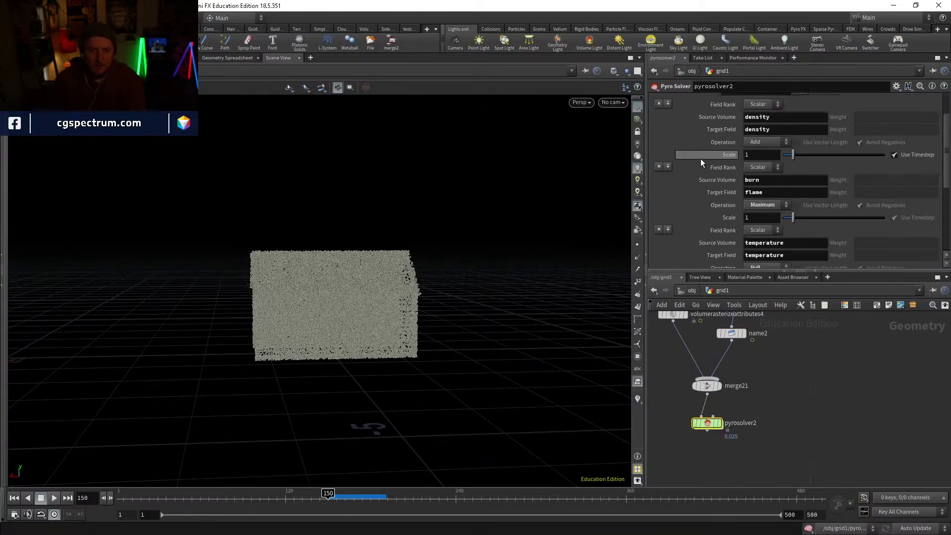
{"action": "left_click", "coordinate": [668, 183]}
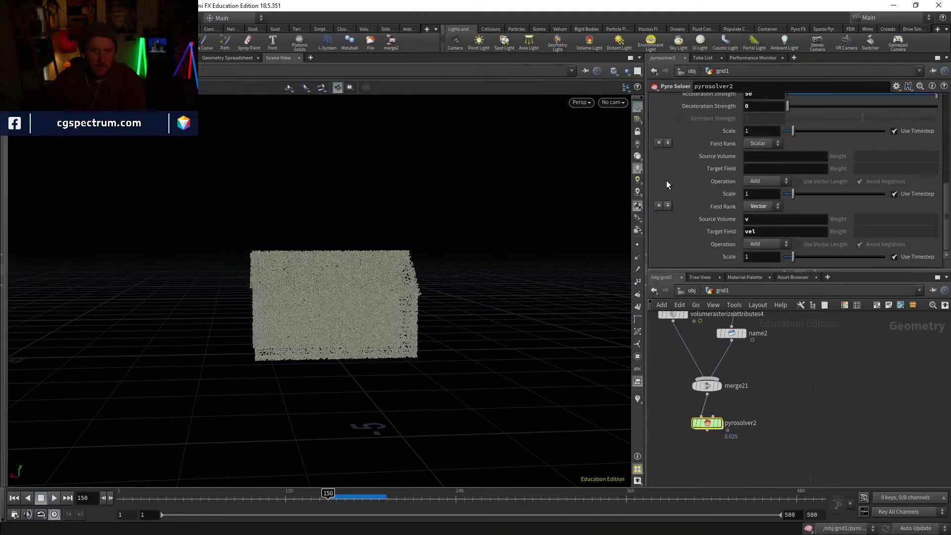
{"action": "scroll", "coordinate": [683, 192], "scroll_direction": "up", "scroll_amount": 1}
{"action": "left_click", "coordinate": [756, 189]}
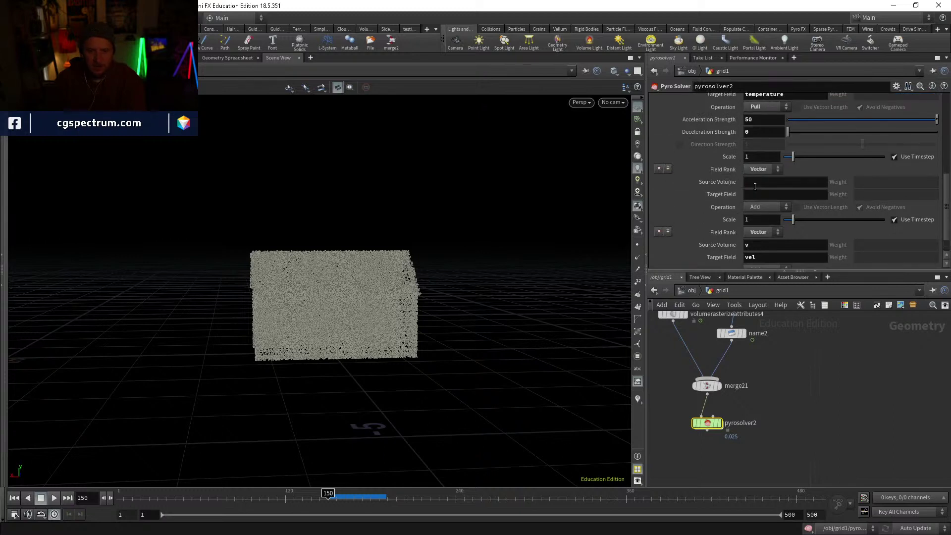
Step: Set the new source entry's source volume to tornadovel and its target field to vel
{"action": "left_click", "coordinate": [756, 181]}
{"action": "type", "text": "tornad"}
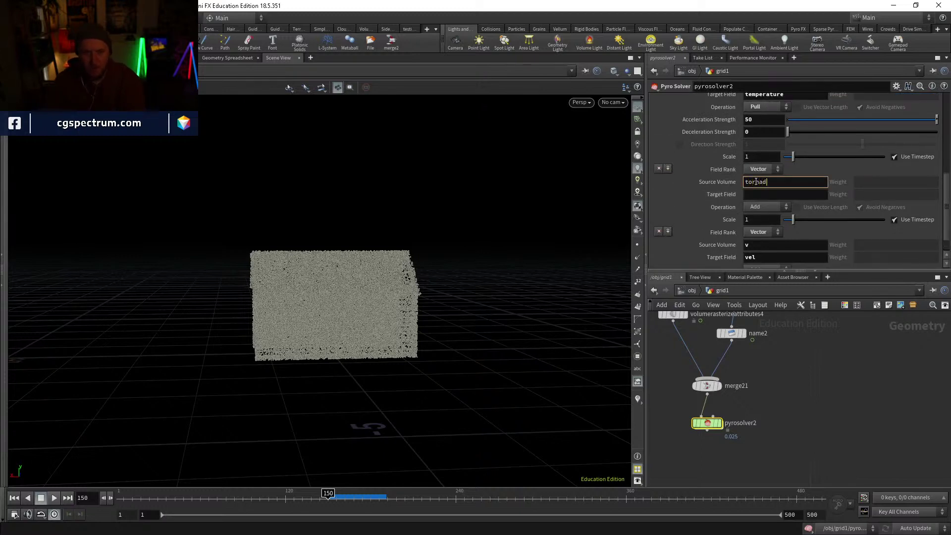
{"action": "type", "text": "ovel"}
{"action": "key", "text": "Tab"}
{"action": "key", "text": "Return"}
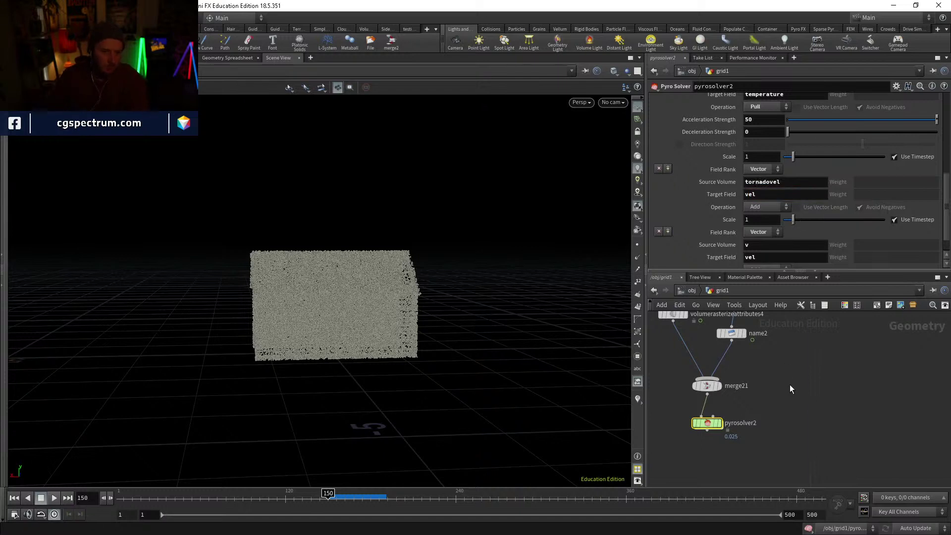
Step: Display pyrosolver2 and inspect the barn's smoke volume from several angles, including in wireframe
{"action": "left_click", "coordinate": [721, 424]}
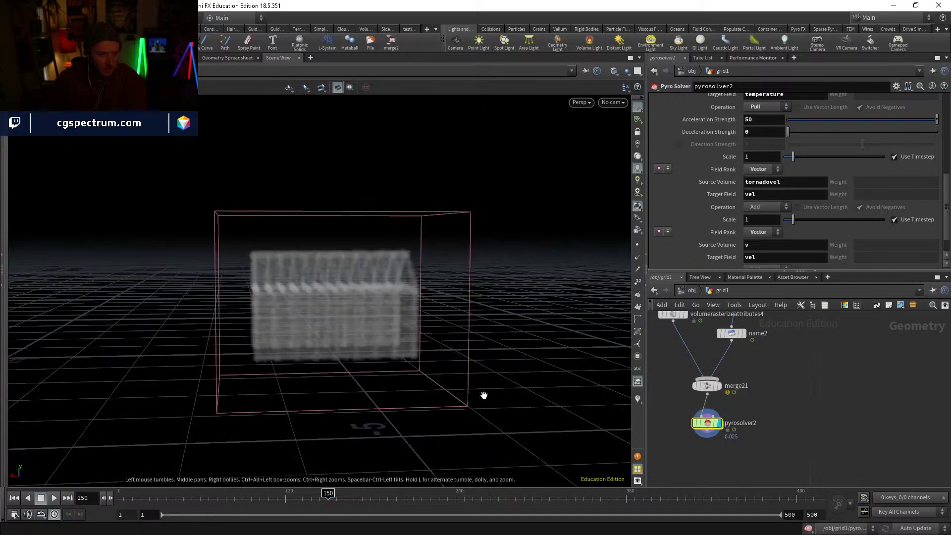
{"action": "mouse_move", "coordinate": [416, 398]}
{"action": "left_mouse_down"}
{"action": "mouse_move", "coordinate": [431, 393]}
{"action": "mouse_move", "coordinate": [411, 406]}
{"action": "left_mouse_up"}
{"action": "mouse_move", "coordinate": [759, 373]}
{"action": "middle_mouse_down"}
{"action": "mouse_move", "coordinate": [731, 442]}
{"action": "mouse_move", "coordinate": [745, 390]}
{"action": "middle_mouse_up"}
{"action": "middle_click", "coordinate": [703, 400]}
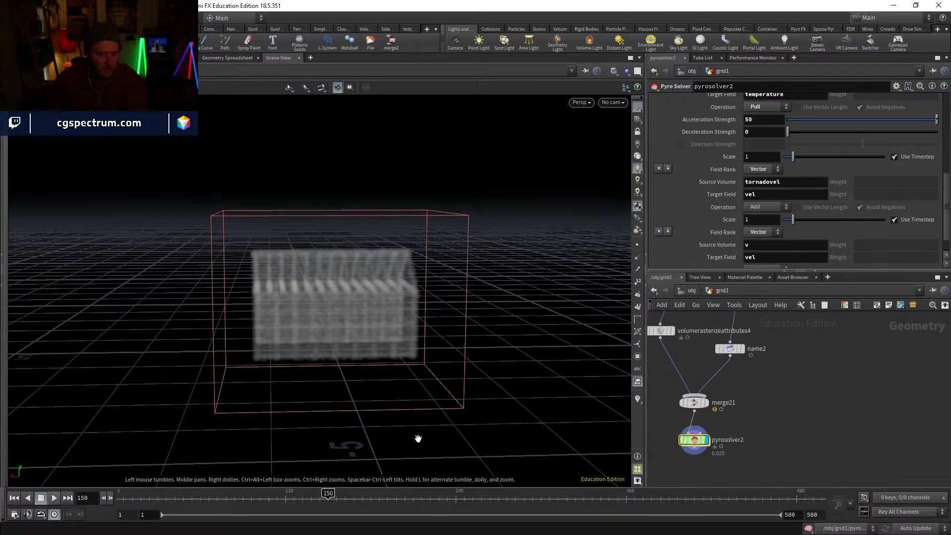
{"action": "key", "text": "w"}
{"action": "mouse_move", "coordinate": [418, 439]}
{"action": "left_mouse_down"}
{"action": "mouse_move", "coordinate": [458, 407]}
{"action": "mouse_move", "coordinate": [459, 419]}
{"action": "left_mouse_up"}
{"action": "key", "text": "w"}
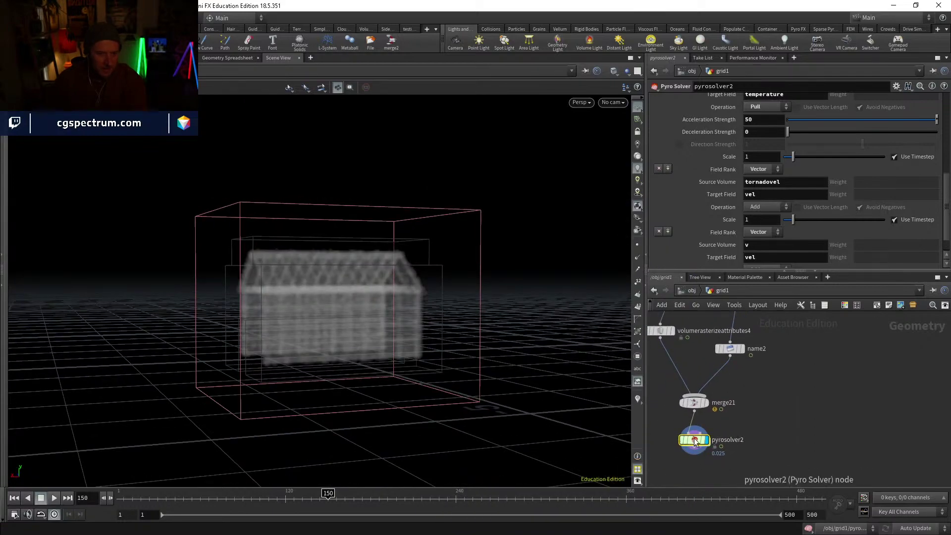
{"action": "left_click_drag", "start_coordinate": [260, 313], "coordinate": [274, 398]}
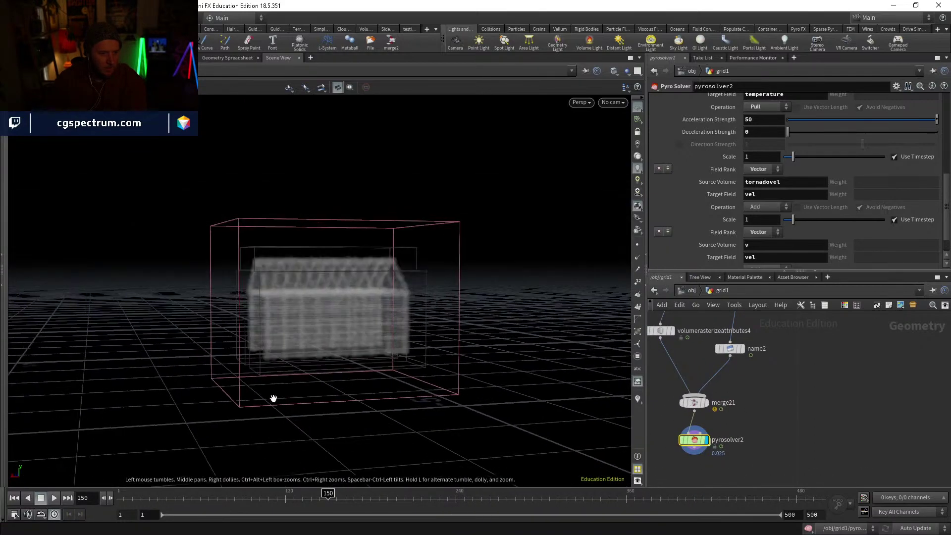
Step: Play the smoke simulation briefly from frame 150 and interrupt the cooking
{"action": "left_click", "coordinate": [55, 499]}
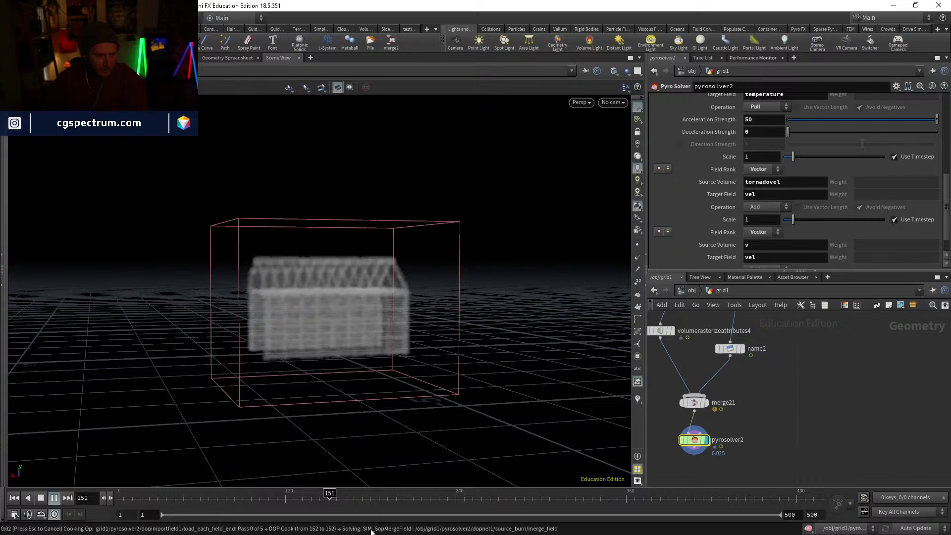
{"action": "key", "text": "Escape"}
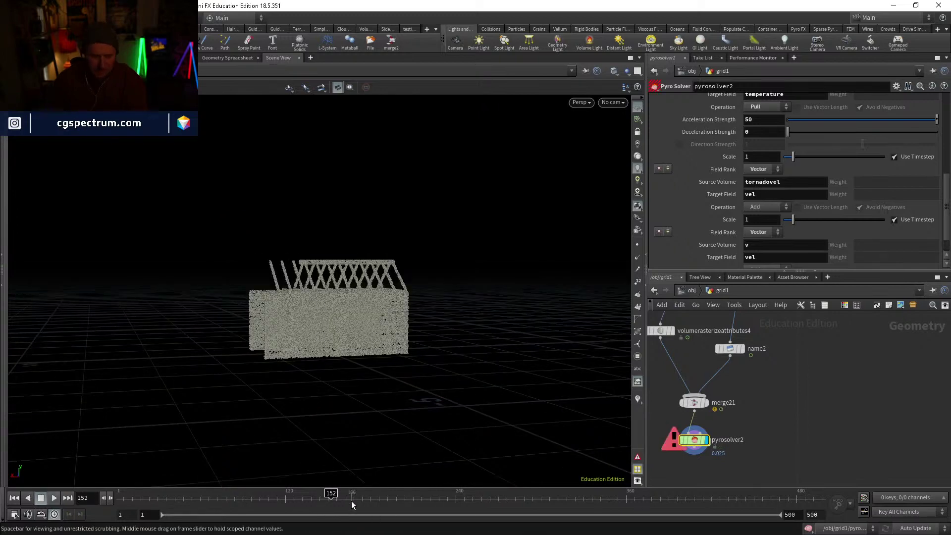
Step: Set the voxel size of pyrosolver2 to .05 in its setup parameters
{"action": "scroll", "coordinate": [718, 206], "scroll_direction": "up", "scroll_amount": 5}
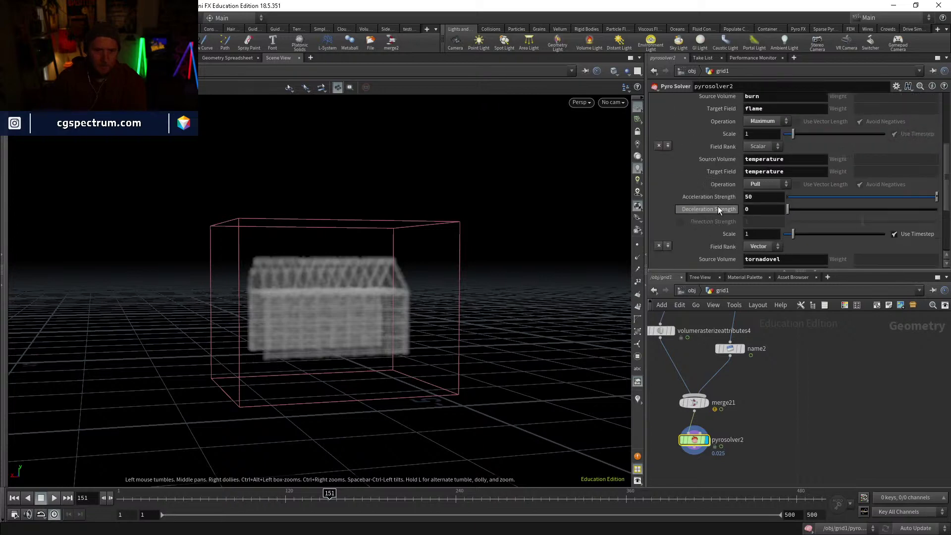
{"action": "scroll", "coordinate": [691, 135], "scroll_direction": "up", "scroll_amount": 2}
{"action": "left_click", "coordinate": [663, 127]}
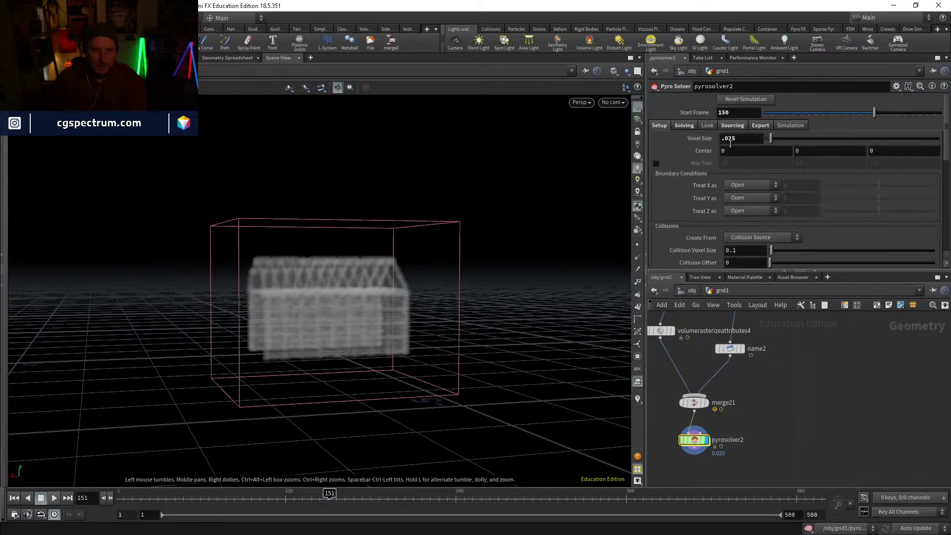
{"action": "type", "text": "5"}
{"action": "key", "text": "Return"}
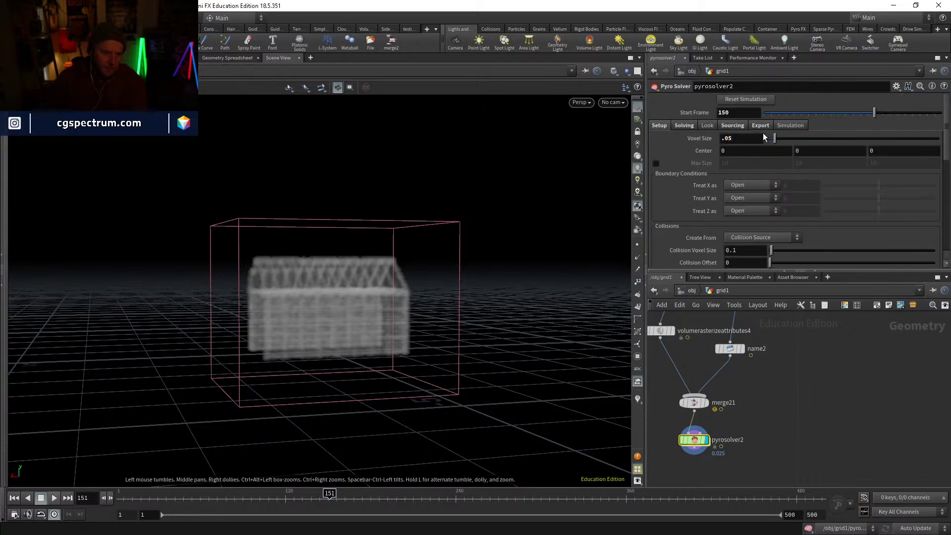
Step: Insert a Time Shift node below volumerasterizeattributes4 and remove its frame expression to hold the density at frame 150
{"action": "key", "text": "Escape"}
{"action": "key", "text": "Left"}
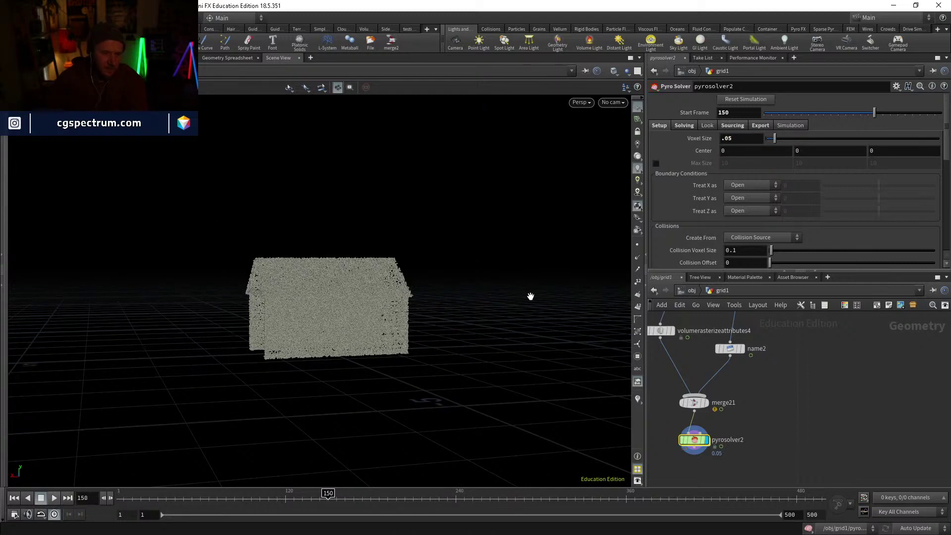
{"action": "middle_click_drag", "start_coordinate": [684, 346], "coordinate": [694, 379]}
{"action": "key", "text": "Tab"}
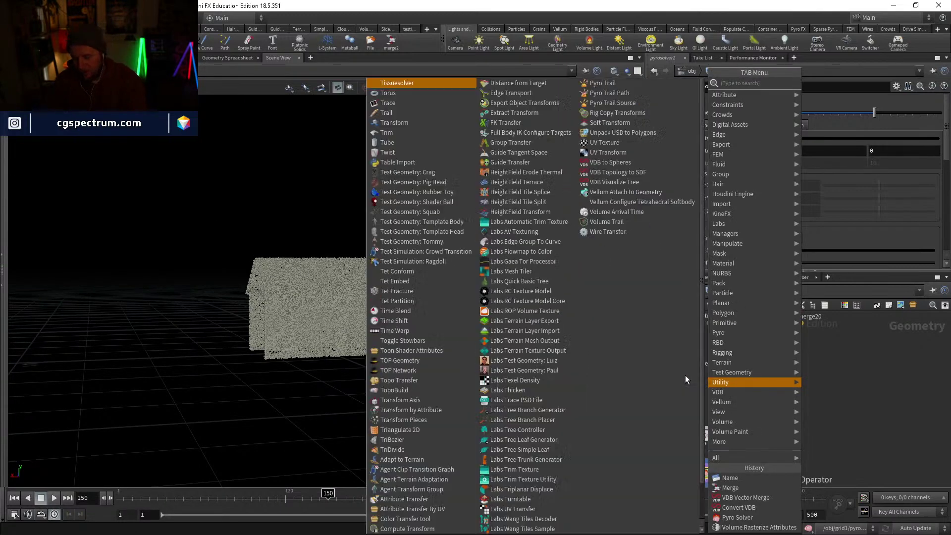
{"action": "type", "text": "time"}
{"action": "key", "text": "Down"}
{"action": "key", "text": "Return"}
{"action": "left_click", "coordinate": [686, 375]}
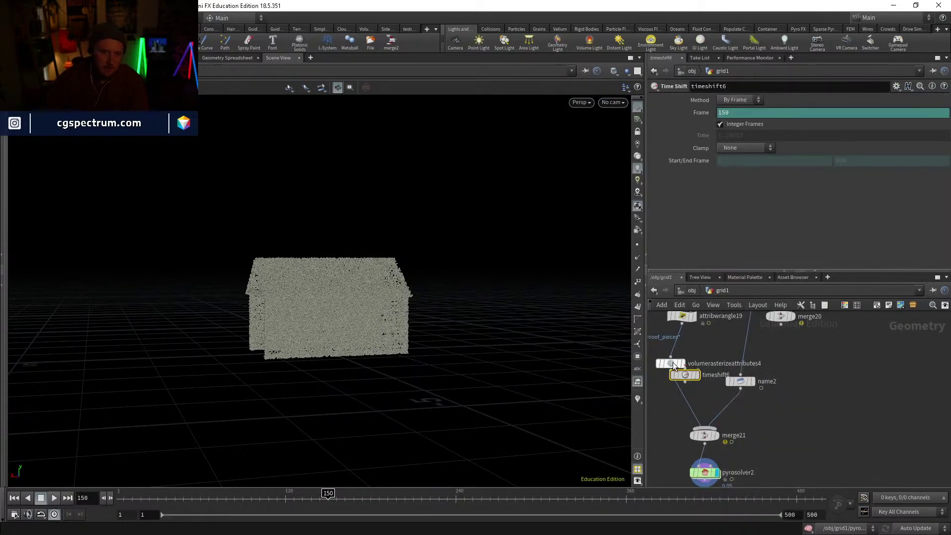
{"action": "left_click_drag", "start_coordinate": [684, 375], "coordinate": [674, 392]}
{"action": "left_click", "coordinate": [753, 112], "text": "ctrl+shift"}
{"action": "middle_click_drag", "start_coordinate": [804, 439], "coordinate": [783, 377]}
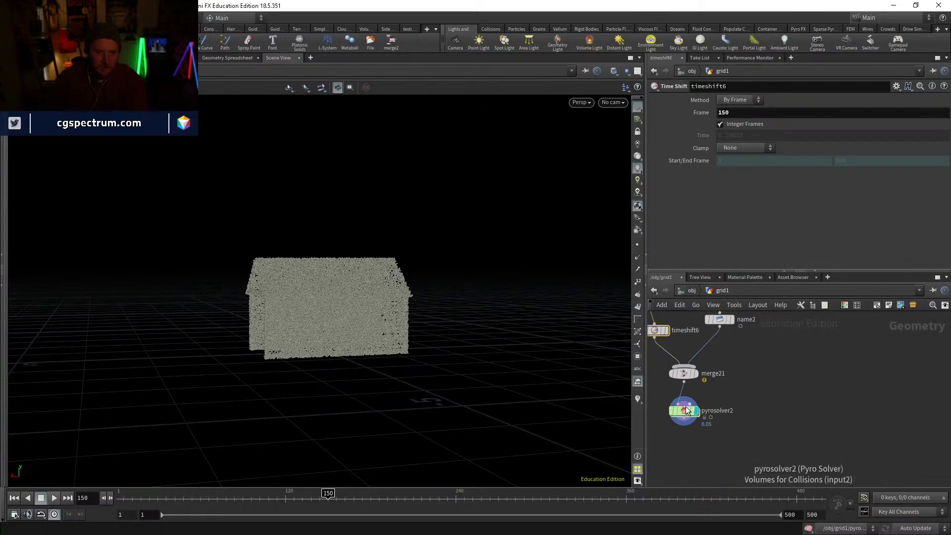
Step: Reset the pyrosolver2 simulation, play it from frame 150, and inspect the smoke around frame 155 from the side and end
{"action": "left_click", "coordinate": [685, 411]}
{"action": "left_click", "coordinate": [745, 100]}
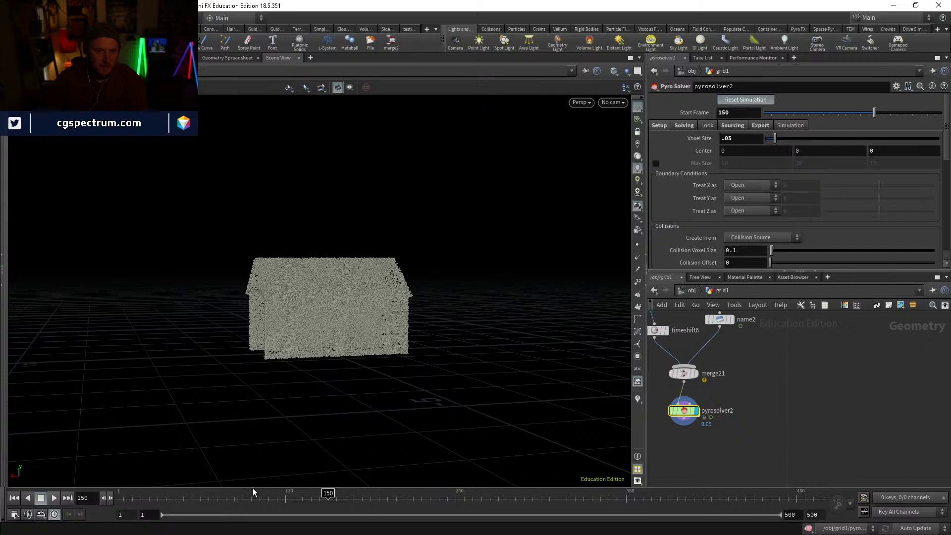
{"action": "left_click", "coordinate": [54, 498]}
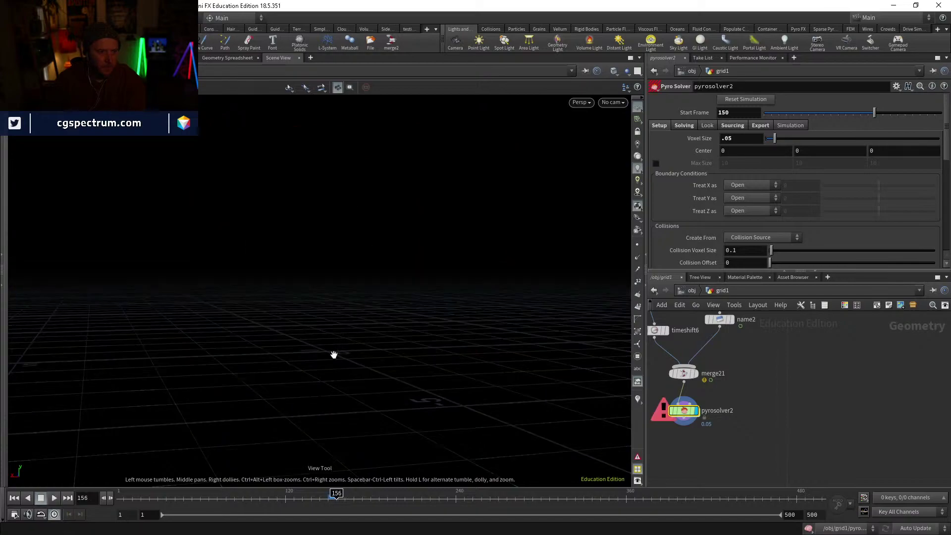
{"action": "key", "text": "Left"}
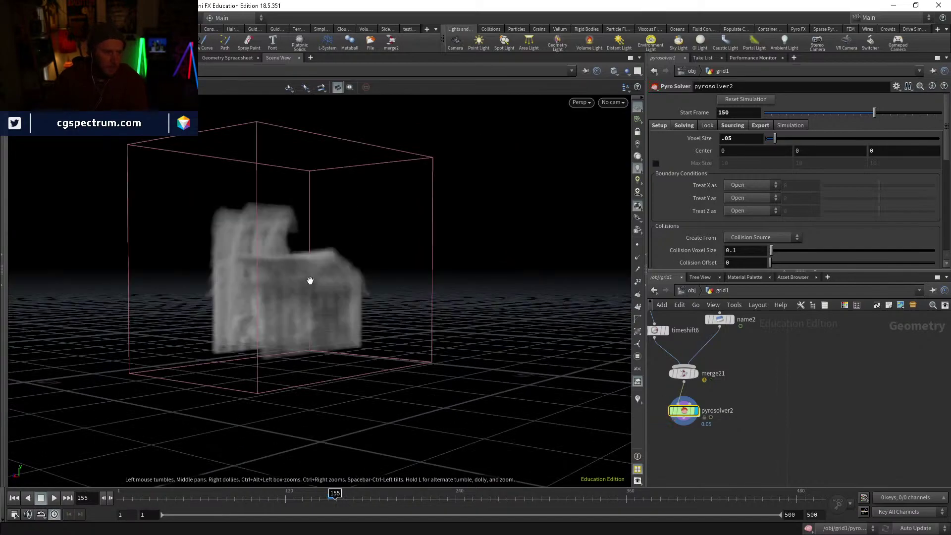
{"action": "left_click_drag", "start_coordinate": [310, 280], "coordinate": [313, 391]}
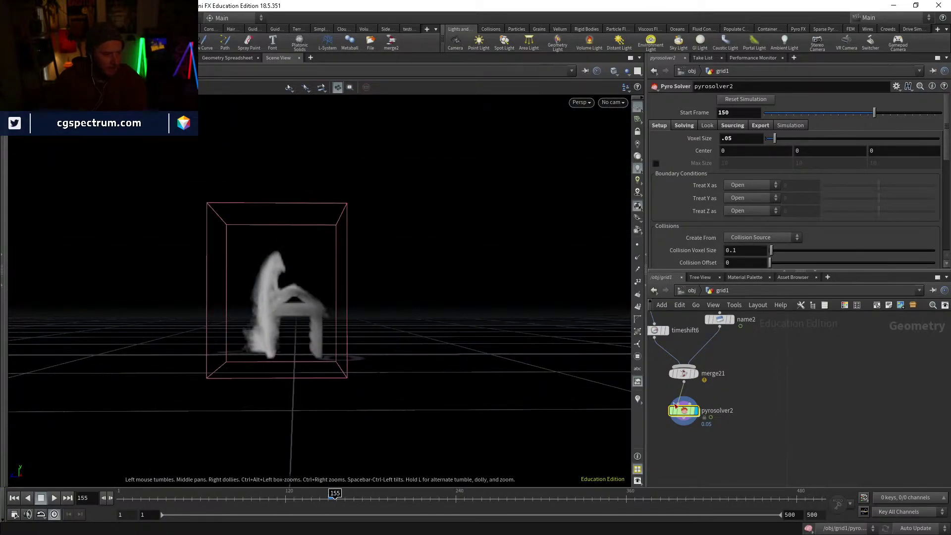
{"action": "middle_click_drag", "start_coordinate": [740, 403], "coordinate": [748, 442]}
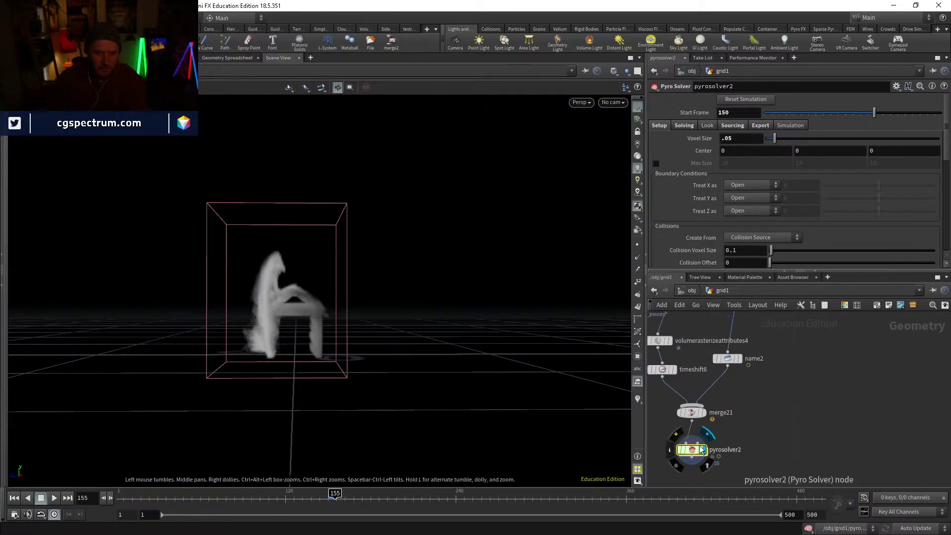
Step: Set the voxel size of pyrosolver2 to .1
{"action": "left_click", "coordinate": [663, 370]}
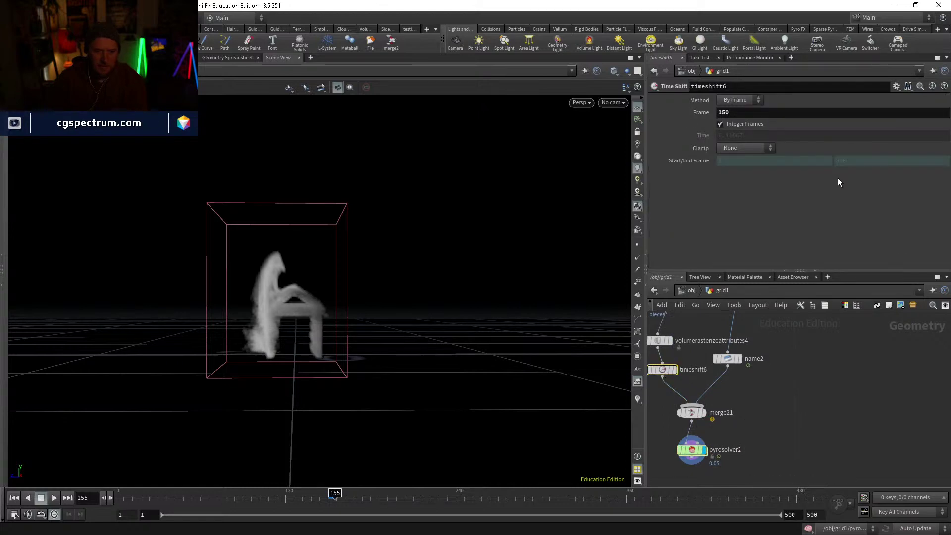
{"action": "left_click", "coordinate": [692, 450]}
{"action": "double_click", "coordinate": [735, 139]}
{"action": "type", "text": ".1"}
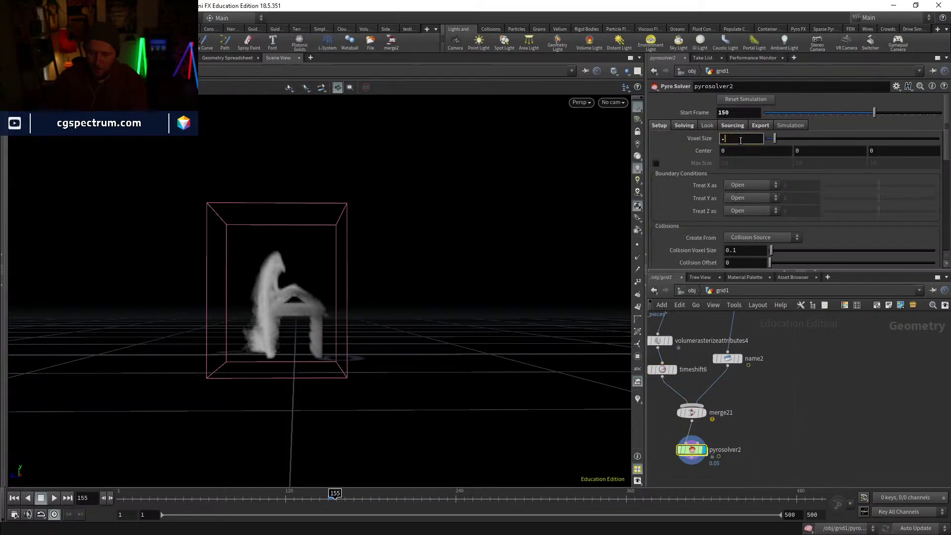
{"action": "key", "text": "Return"}
Step: Simulate the coarser smoke from frame 150, scrub through the cached frames from several angles, and return to frame 150
{"action": "key", "text": "Escape"}
{"action": "left_click_drag", "start_coordinate": [333, 503], "coordinate": [329, 500]}
{"action": "middle_click", "coordinate": [728, 359]}
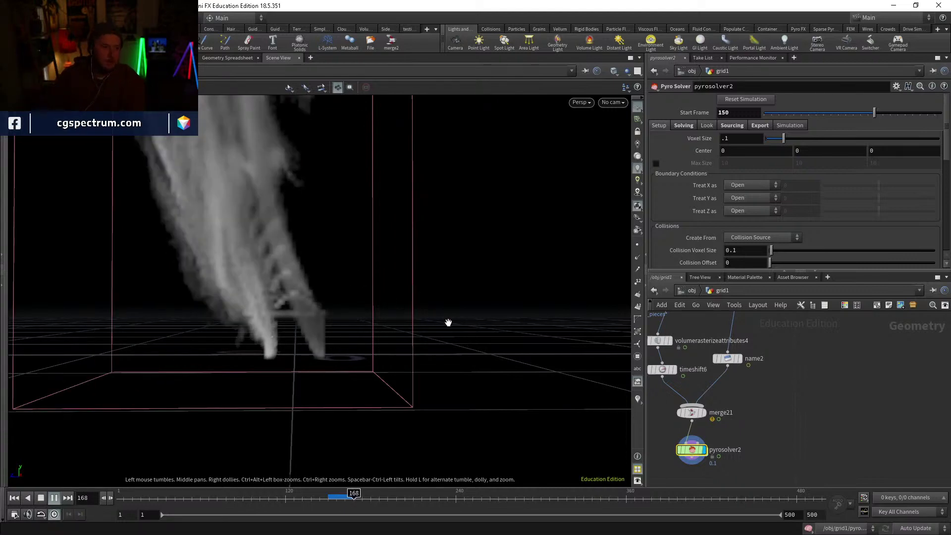
{"action": "left_click", "coordinate": [342, 498]}
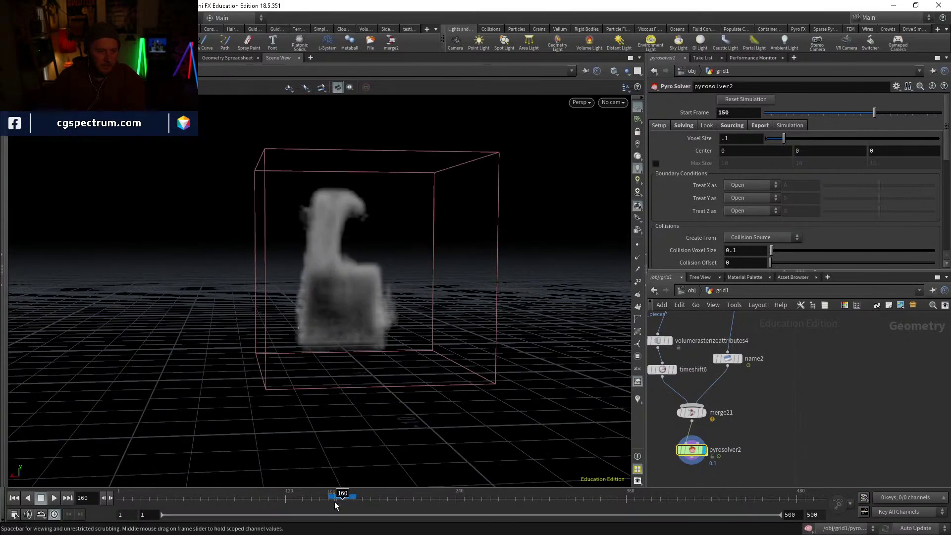
{"action": "mouse_move", "coordinate": [335, 505]}
{"action": "left_mouse_down"}
{"action": "mouse_move", "coordinate": [330, 499]}
{"action": "mouse_move", "coordinate": [353, 499]}
{"action": "left_mouse_up"}
{"action": "left_click_drag", "start_coordinate": [349, 377], "coordinate": [347, 460]}
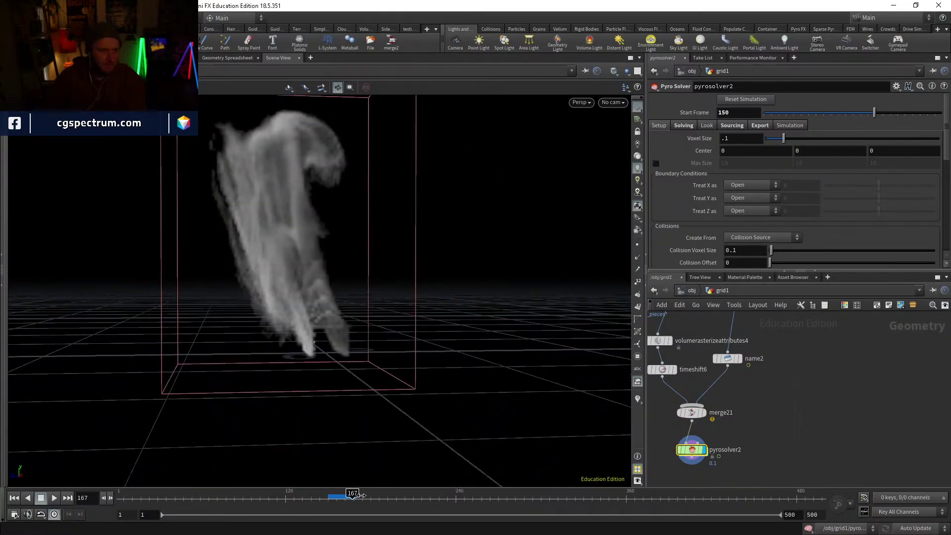
{"action": "left_click", "coordinate": [325, 506]}
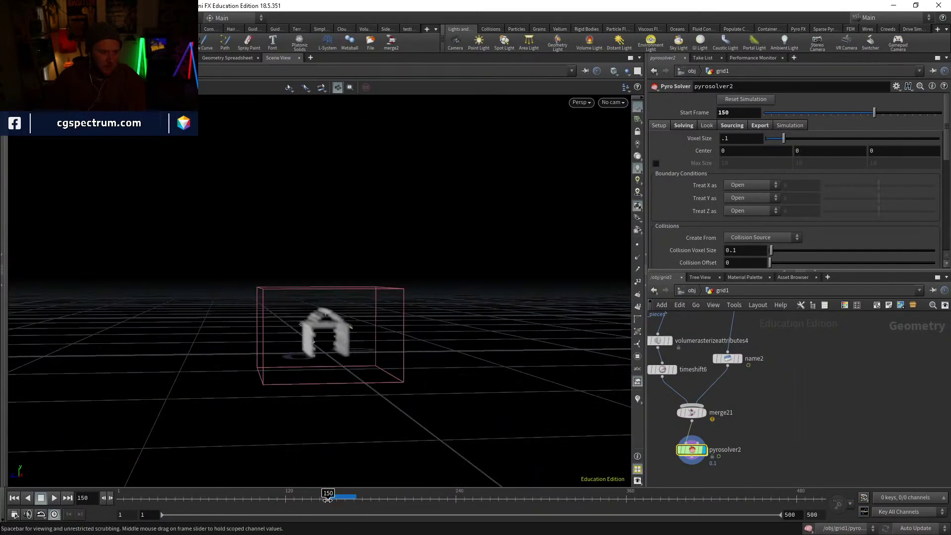
Step: Change the operation of the tornadovel source entry in pyrosolver2 to Pull
{"action": "left_click", "coordinate": [722, 126]}
{"action": "scroll", "coordinate": [708, 177], "scroll_direction": "down", "scroll_amount": 5}
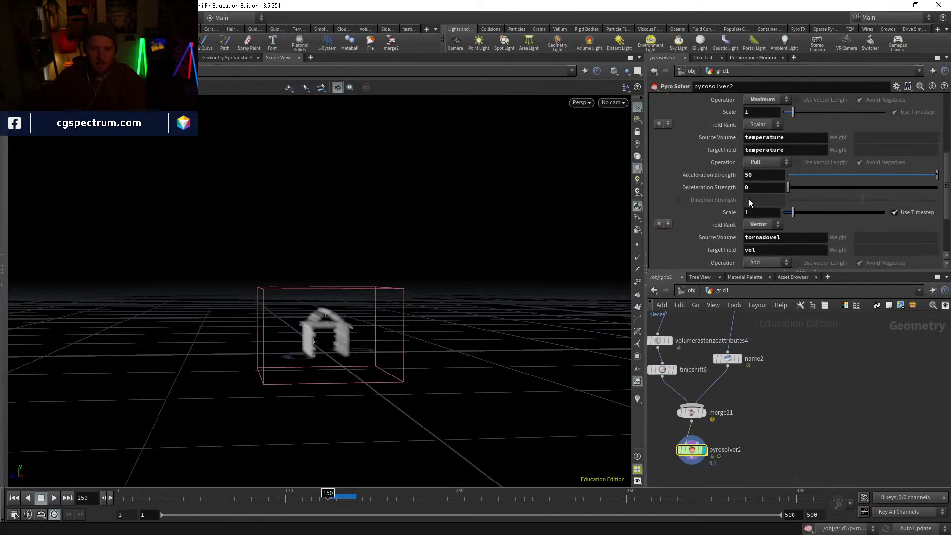
{"action": "scroll", "coordinate": [750, 203], "scroll_direction": "down", "scroll_amount": 1}
{"action": "scroll", "coordinate": [769, 221], "scroll_direction": "down", "scroll_amount": 1}
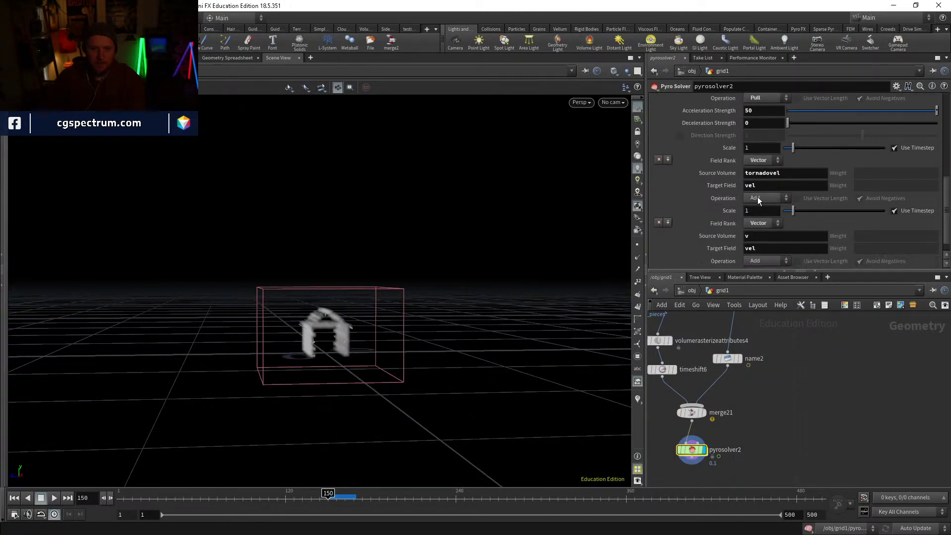
{"action": "left_click", "coordinate": [759, 198]}
{"action": "left_click", "coordinate": [753, 287]}
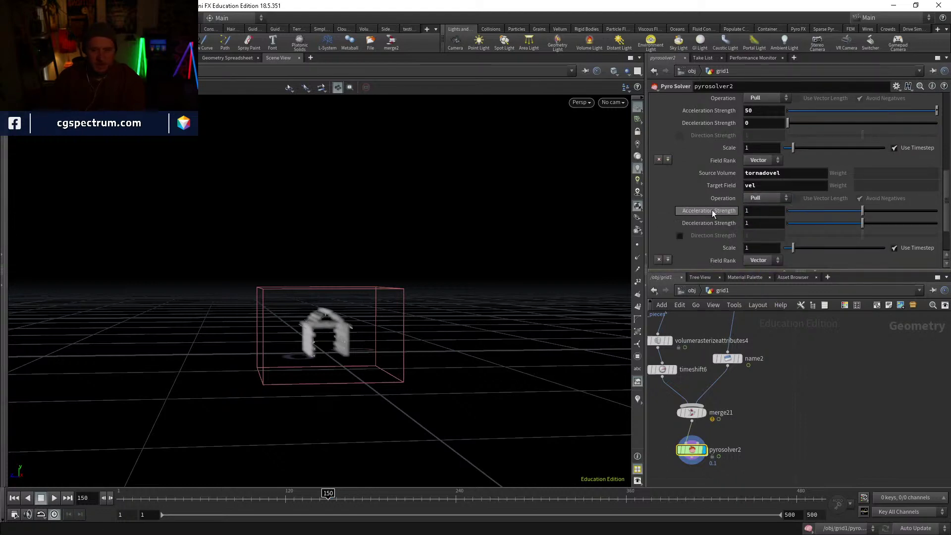
Step: Set the acceleration strength of the tornadovel source to 50, matching the temperature source
{"action": "scroll", "coordinate": [724, 215], "scroll_direction": "up", "scroll_amount": 2}
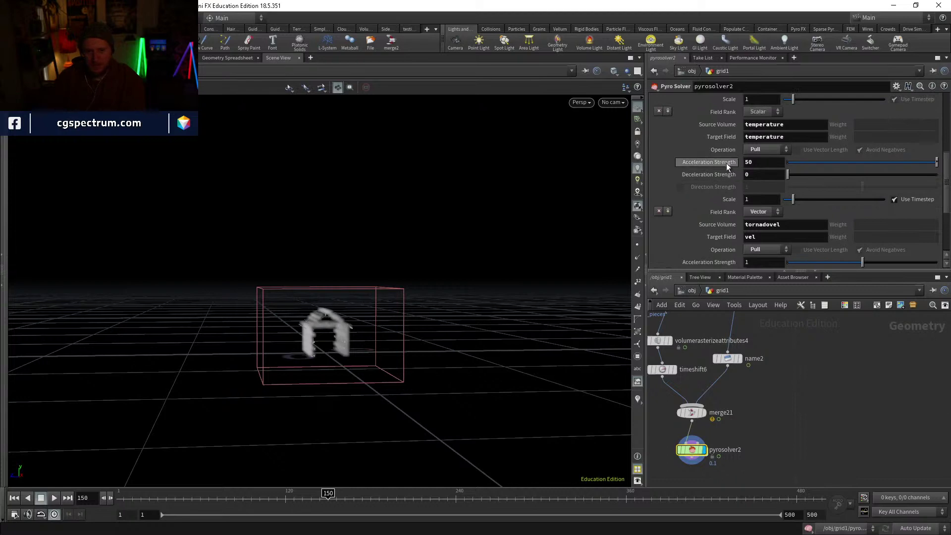
{"action": "scroll", "coordinate": [758, 149], "scroll_direction": "up", "scroll_amount": 1}
{"action": "scroll", "coordinate": [740, 218], "scroll_direction": "down", "scroll_amount": 2}
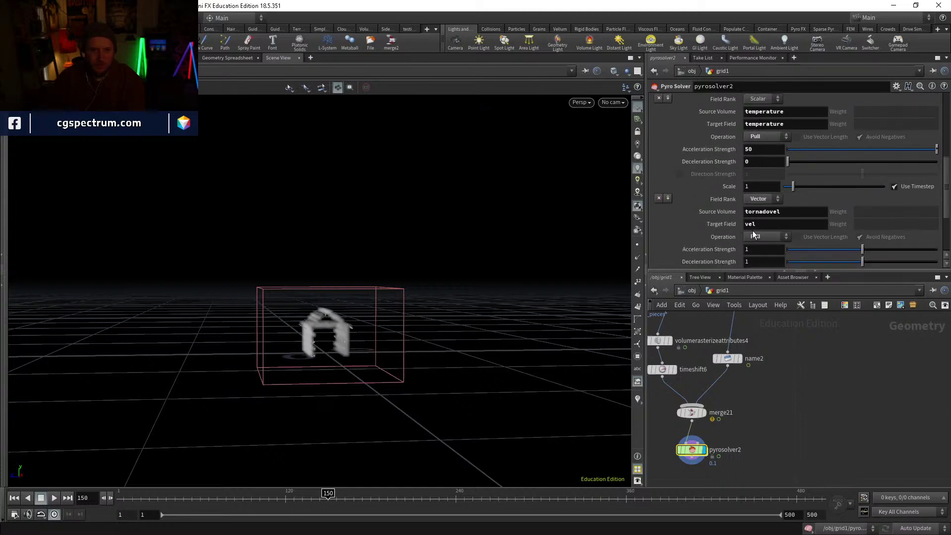
{"action": "left_click", "coordinate": [760, 235]}
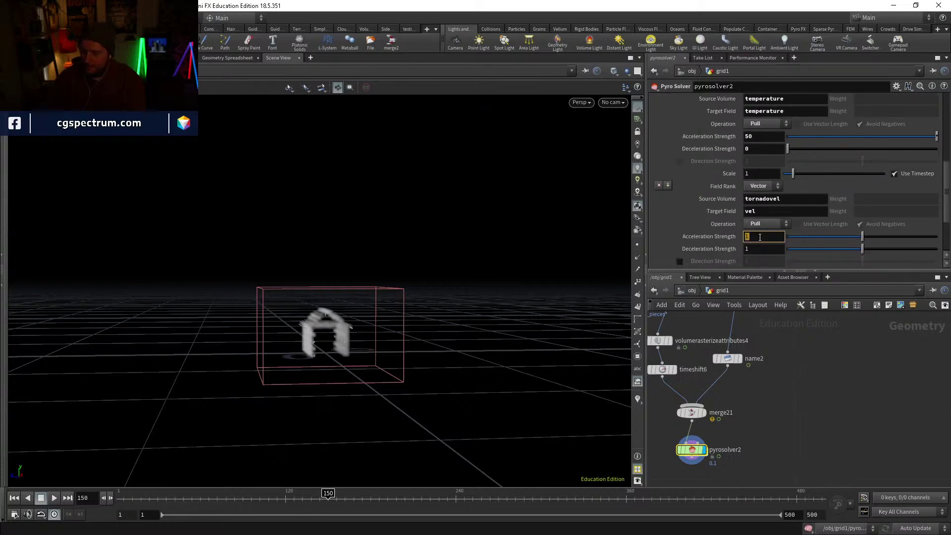
{"action": "type", "text": "50"}
{"action": "key", "text": "Return"}
Step: Play the smoke simulation from frame 150 to check the pulled tornado motion, then go back to its beginning
{"action": "key", "text": "space"}
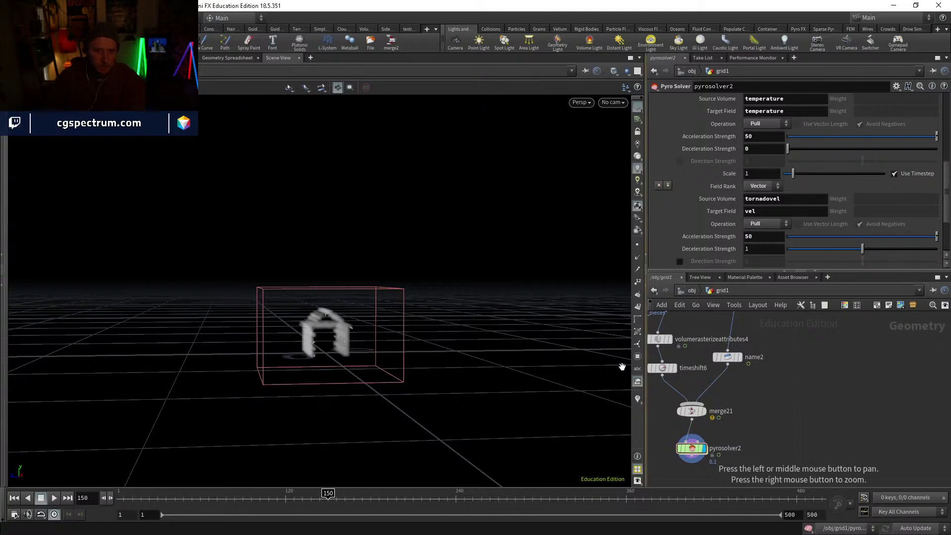
{"action": "left_click_drag", "start_coordinate": [622, 367], "coordinate": [404, 329]}
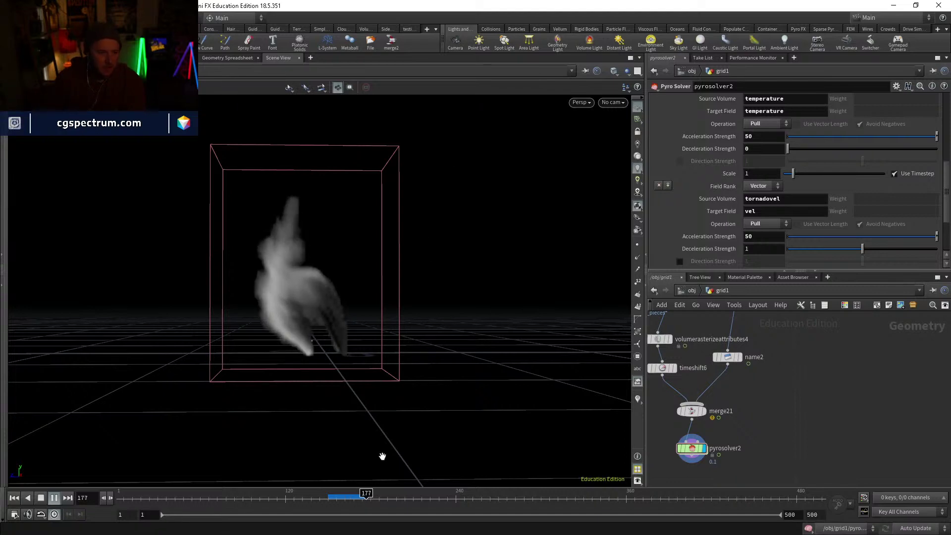
{"action": "left_click", "coordinate": [330, 496]}
Step: Set the tornadovel source's scale to .5 and its acceleration strength to 20
{"action": "scroll", "coordinate": [738, 245], "scroll_direction": "down", "scroll_amount": 3}
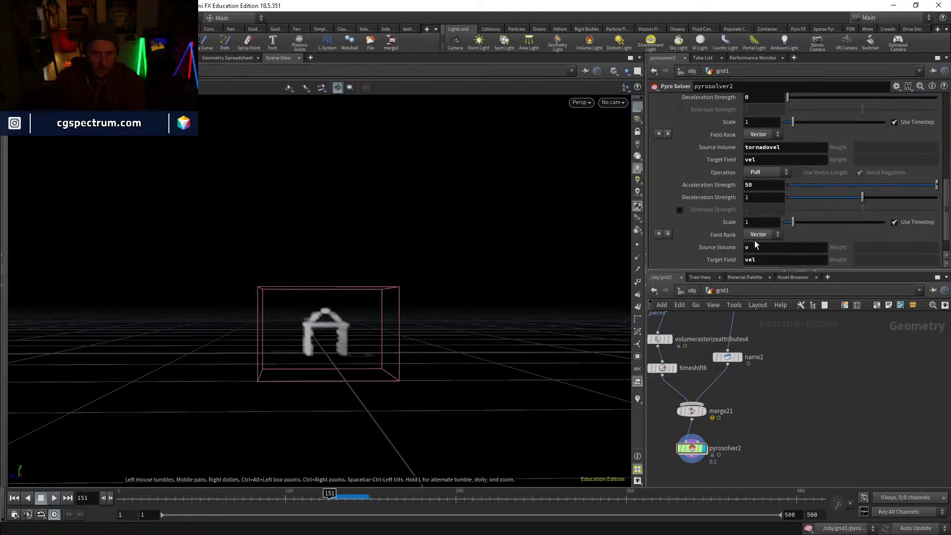
{"action": "left_click", "coordinate": [747, 222]}
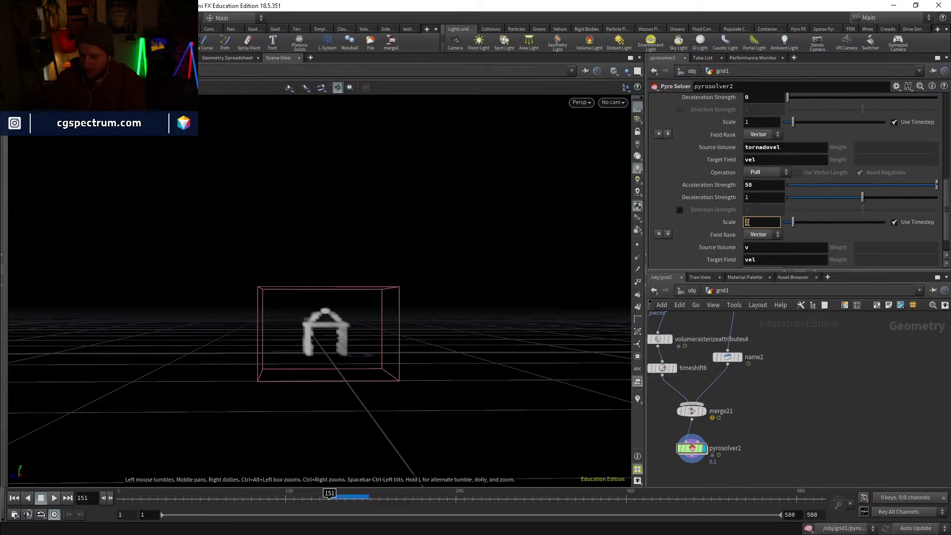
{"action": "type", "text": ".5"}
{"action": "key", "text": "Return"}
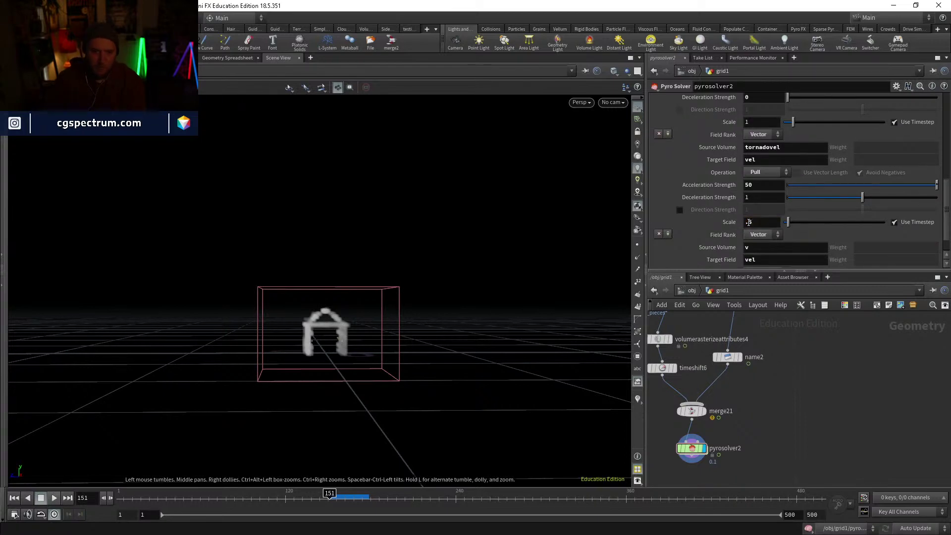
{"action": "left_click", "coordinate": [327, 496]}
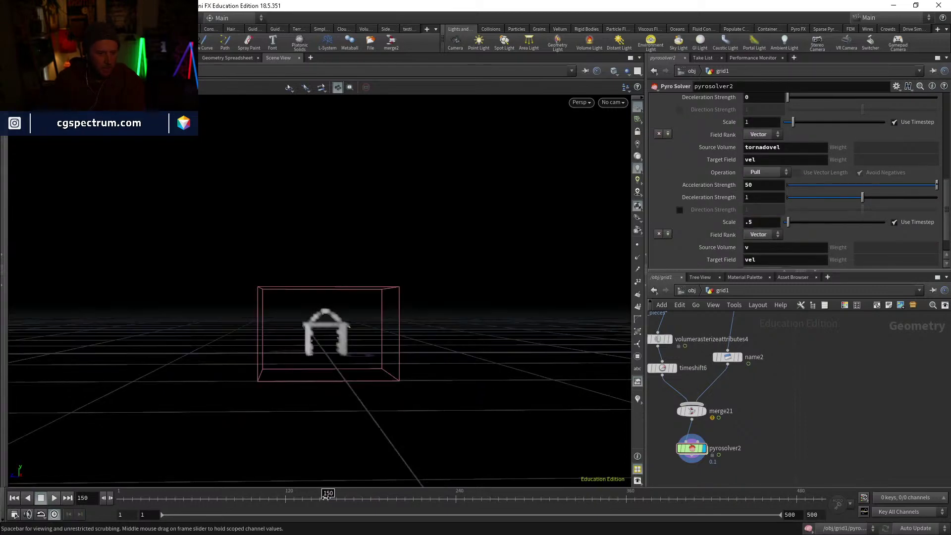
{"action": "left_click", "coordinate": [762, 184]}
{"action": "type", "text": "20"}
{"action": "key", "text": "Return"}
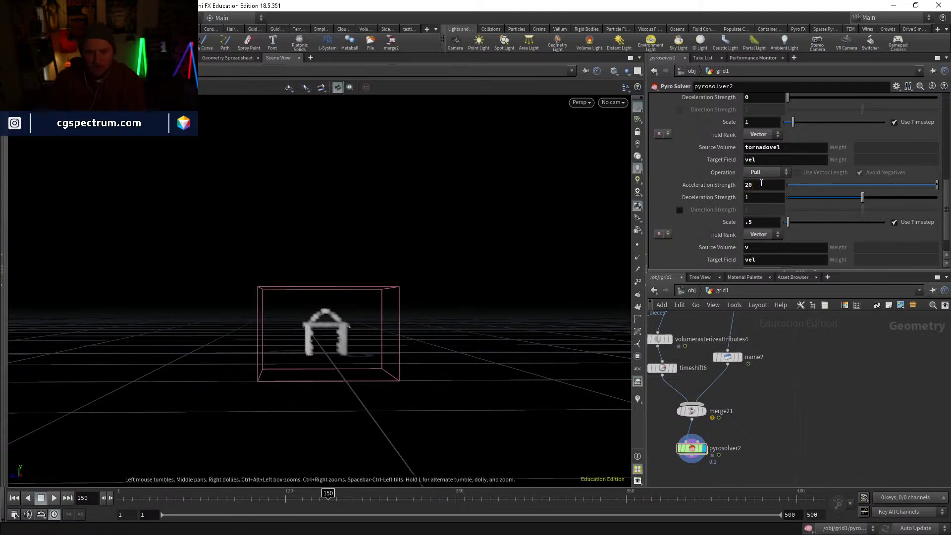
Step: Play the simulation with the weaker tornado pull, stop it, and rewind to frame 151
{"action": "left_click", "coordinate": [53, 498]}
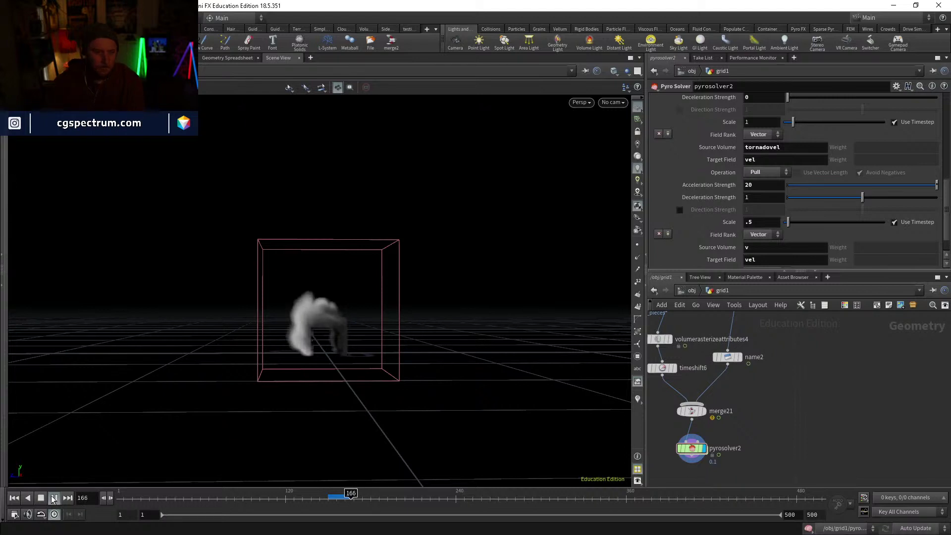
{"action": "key", "text": "Escape"}
{"action": "left_click", "coordinate": [330, 498]}
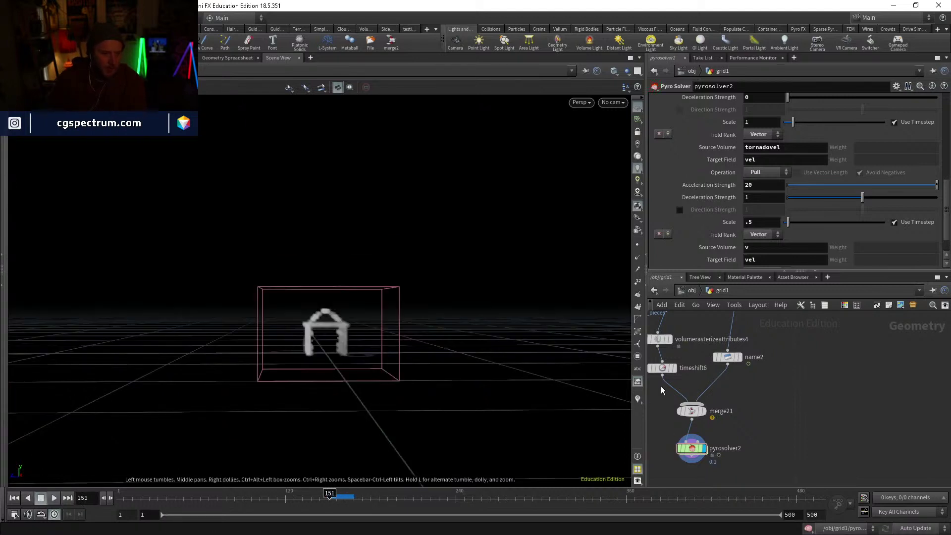
Step: Display and bypass timeshift6, scrub the animated barn density through the timeline, and return to frame 150
{"action": "left_click", "coordinate": [674, 368]}
{"action": "left_click", "coordinate": [664, 369]}
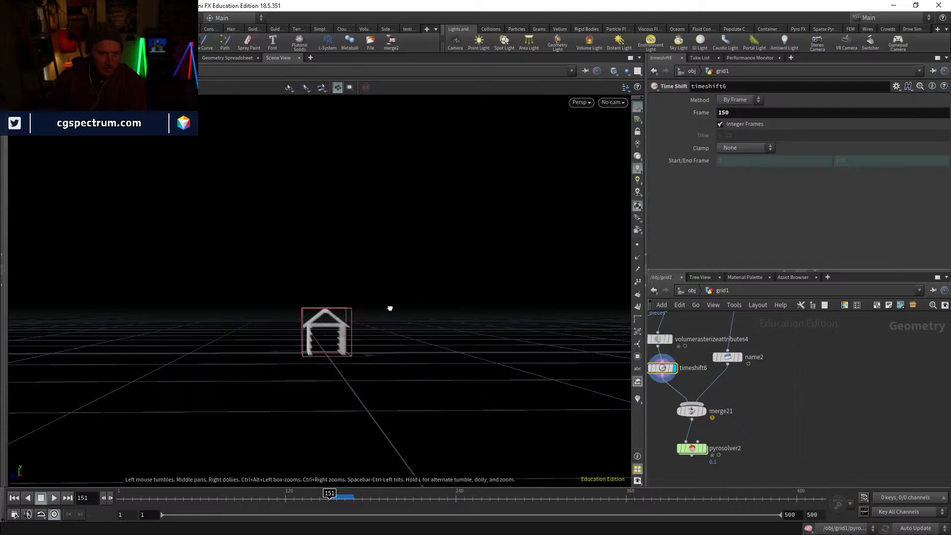
{"action": "left_click_drag", "start_coordinate": [390, 308], "coordinate": [284, 522]}
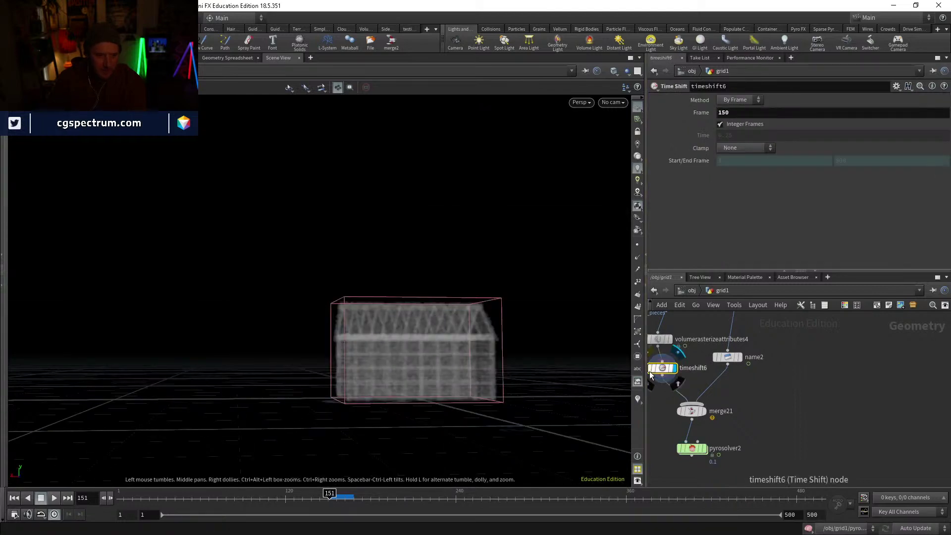
{"action": "left_click", "coordinate": [344, 495]}
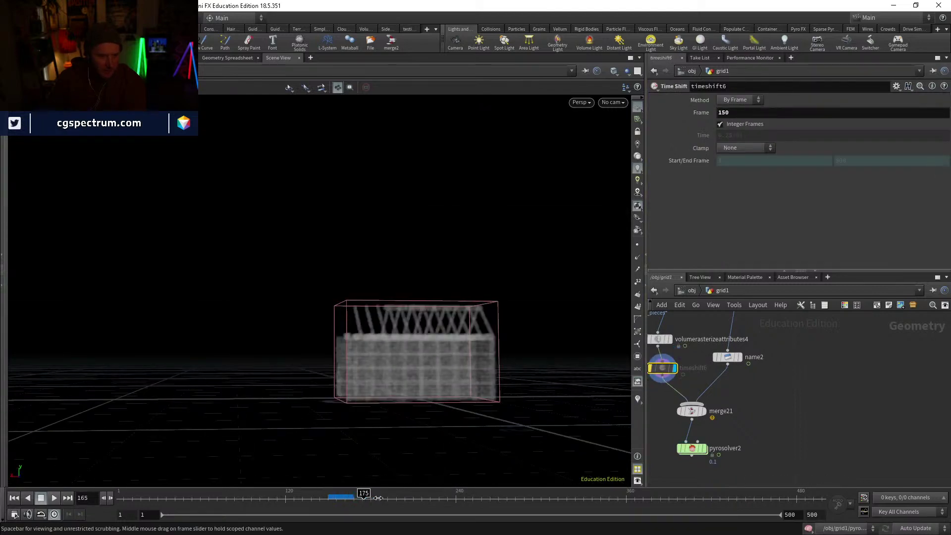
{"action": "left_click_drag", "start_coordinate": [508, 498], "coordinate": [545, 498]}
{"action": "left_click", "coordinate": [327, 498]}
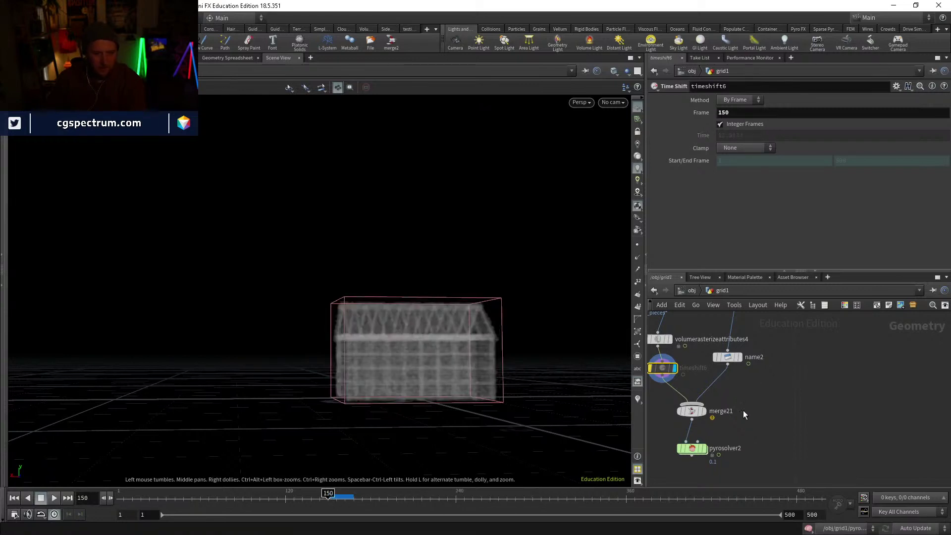
Step: Display pyrosolver2 and review its sourcing operations
{"action": "left_click", "coordinate": [705, 450]}
{"action": "left_click_drag", "start_coordinate": [372, 409], "coordinate": [350, 460]}
{"action": "scroll", "coordinate": [728, 149], "scroll_direction": "up", "scroll_amount": 10}
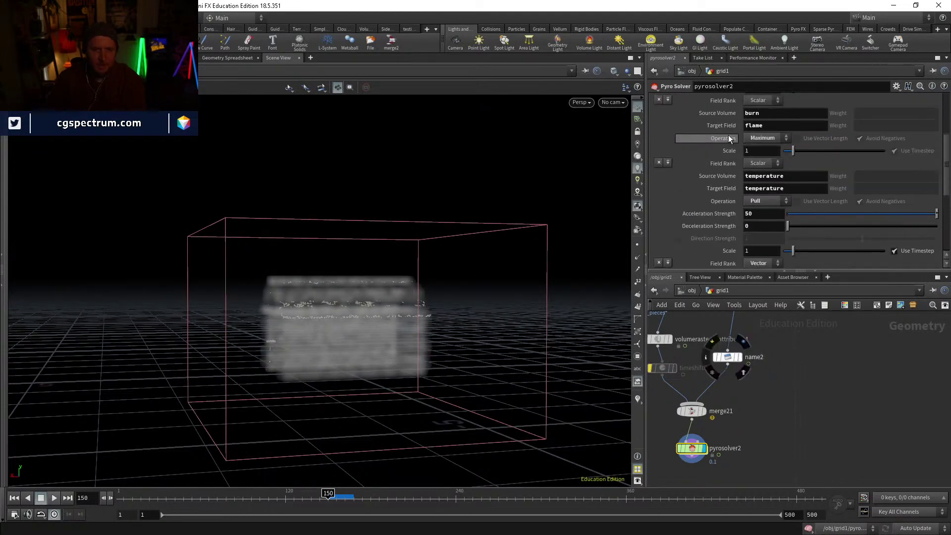
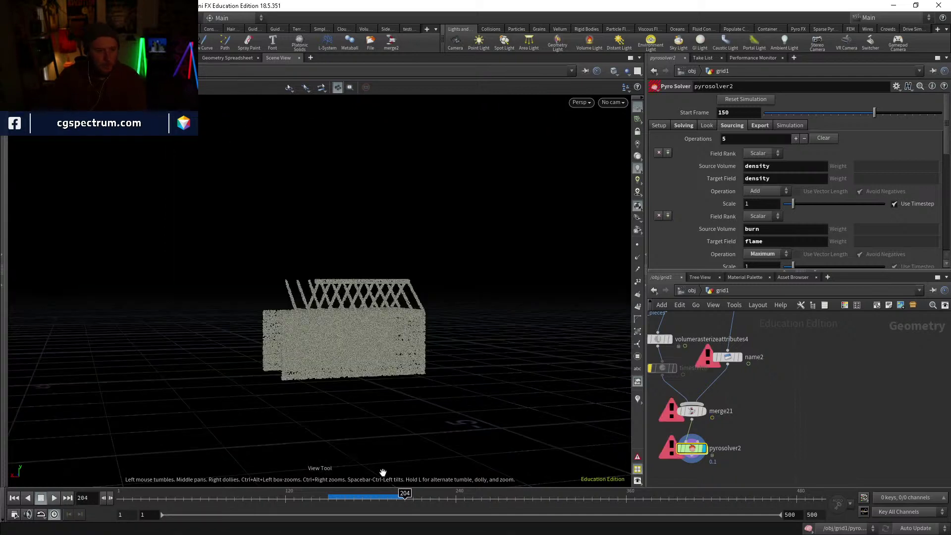
Step: Inspect the simulated barn smoke in different shading modes while scrubbing the cached frames, stopping at frame 192
{"action": "left_click_drag", "start_coordinate": [480, 346], "coordinate": [411, 426]}
{"action": "left_click", "coordinate": [364, 500]}
{"action": "left_click_drag", "start_coordinate": [363, 499], "coordinate": [397, 500]}
{"action": "mouse_move", "coordinate": [347, 362]}
{"action": "left_mouse_down"}
{"action": "mouse_move", "coordinate": [334, 350]}
{"action": "mouse_move", "coordinate": [227, 356]}
{"action": "mouse_move", "coordinate": [376, 351]}
{"action": "mouse_move", "coordinate": [321, 393]}
{"action": "mouse_move", "coordinate": [226, 359]}
{"action": "mouse_move", "coordinate": [431, 353]}
{"action": "mouse_move", "coordinate": [262, 347]}
{"action": "mouse_move", "coordinate": [280, 353]}
{"action": "left_mouse_up"}
{"action": "key", "text": "w"}
{"action": "key", "text": "w"}
{"action": "key", "text": "w"}
{"action": "key", "text": "w"}
{"action": "key", "text": "w"}
{"action": "key", "text": "w"}
{"action": "key", "text": "w"}
{"action": "key", "text": "w"}
{"action": "left_click_drag", "start_coordinate": [353, 500], "coordinate": [388, 498]}
Step: Add a Volume Visualization node after pyrosolver2 and display it
{"action": "middle_click_drag", "start_coordinate": [791, 471], "coordinate": [809, 380]}
{"action": "key", "text": "Tab"}
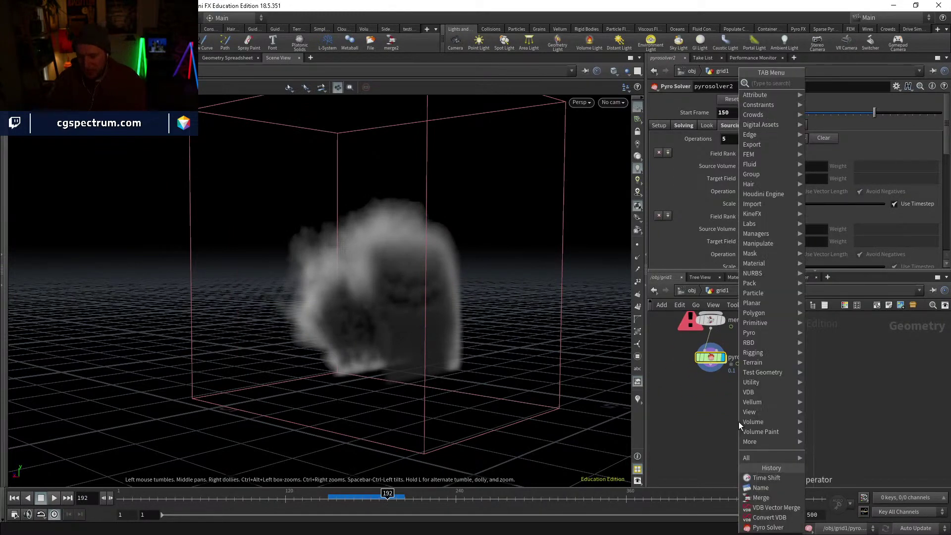
{"action": "type", "text": "volue"}
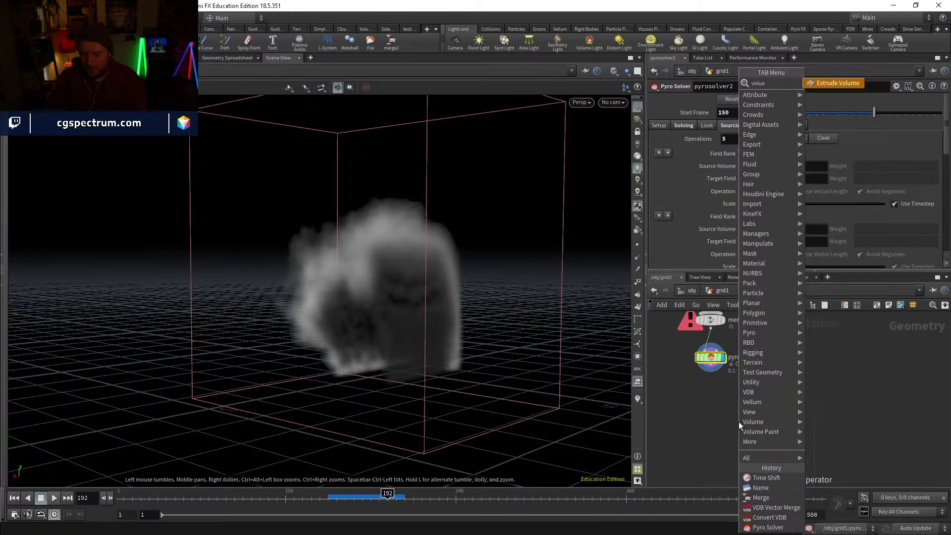
{"action": "key", "text": "BackSpace"}
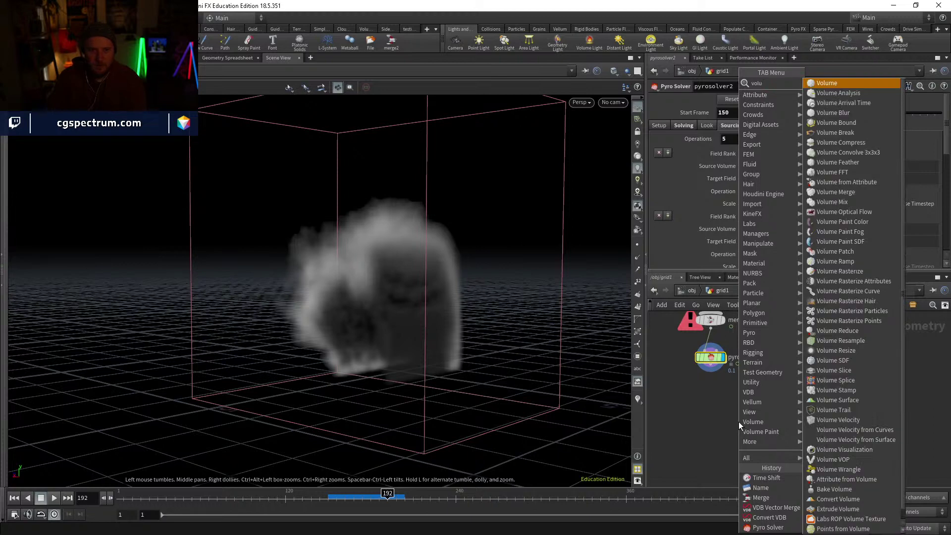
{"action": "type", "text": "mev"}
{"action": "key", "text": "Down"}
{"action": "key", "text": "Return"}
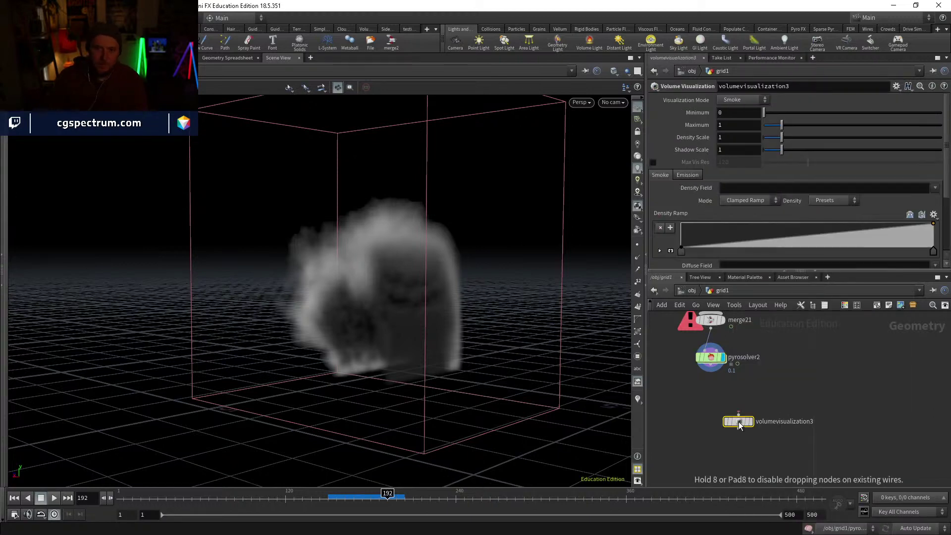
{"action": "left_click", "coordinate": [720, 398]}
{"action": "left_click", "coordinate": [719, 396]}
{"action": "left_click", "coordinate": [711, 365]}
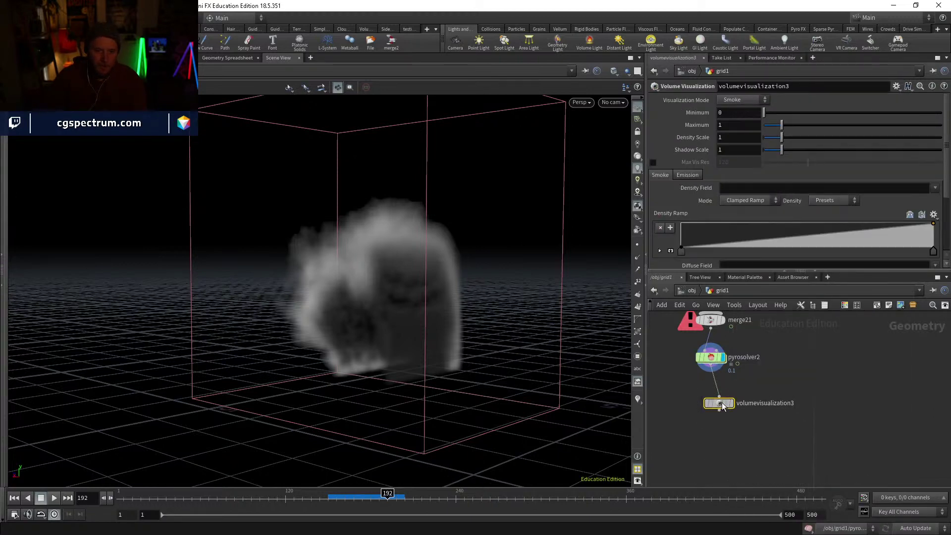
{"action": "left_click_drag", "start_coordinate": [721, 404], "coordinate": [713, 400]}
{"action": "left_click", "coordinate": [723, 401]}
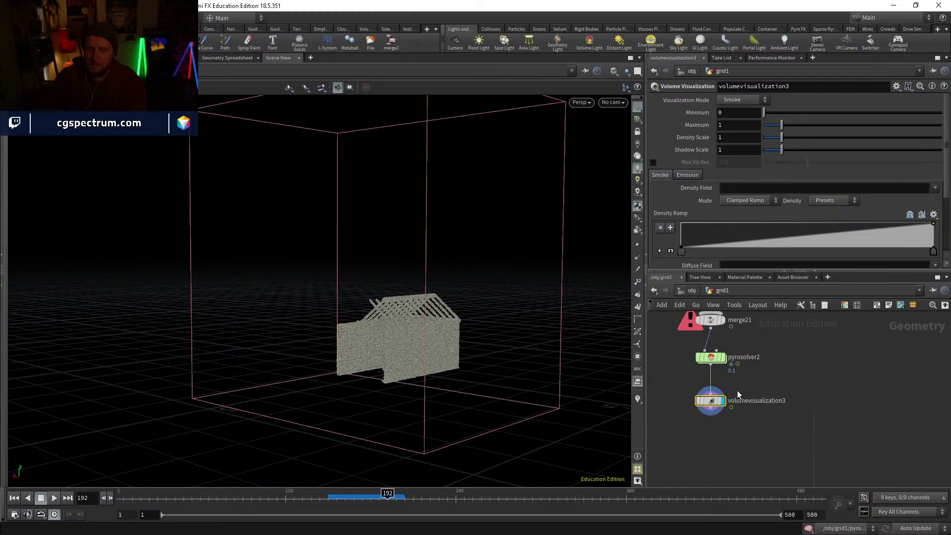
Step: Set volumevisualization3's smoke density field to density
{"action": "left_click", "coordinate": [935, 187]}
{"action": "left_click", "coordinate": [923, 210]}
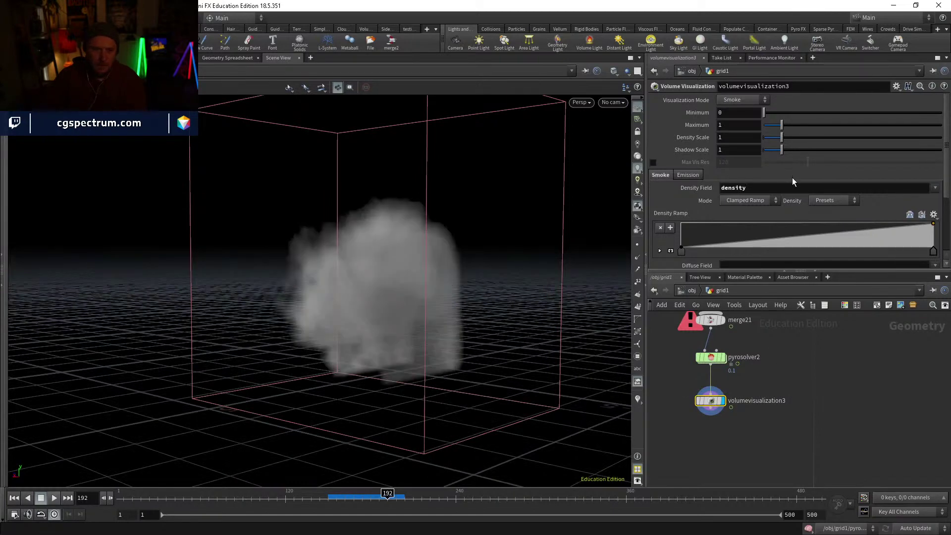
{"action": "scroll", "coordinate": [793, 181], "scroll_direction": "down", "scroll_amount": 2}
{"action": "scroll", "coordinate": [707, 421], "scroll_direction": "down", "scroll_amount": 2}
Step: Add a Merge node combining volumevisualization3 with the unpacked barn geometry from unpack4, and display it
{"action": "key", "text": "Tab"}
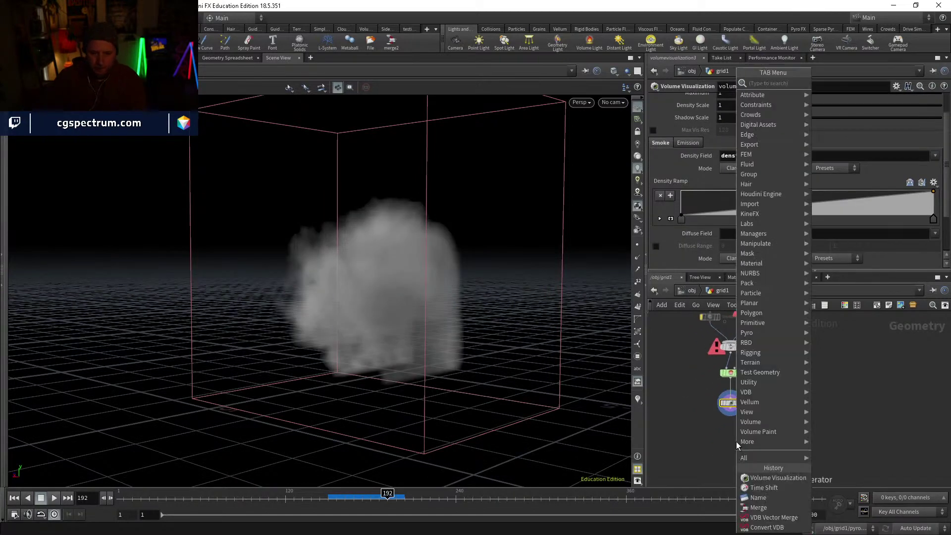
{"action": "type", "text": "mer"}
{"action": "key", "text": "Return"}
{"action": "key", "text": "Return"}
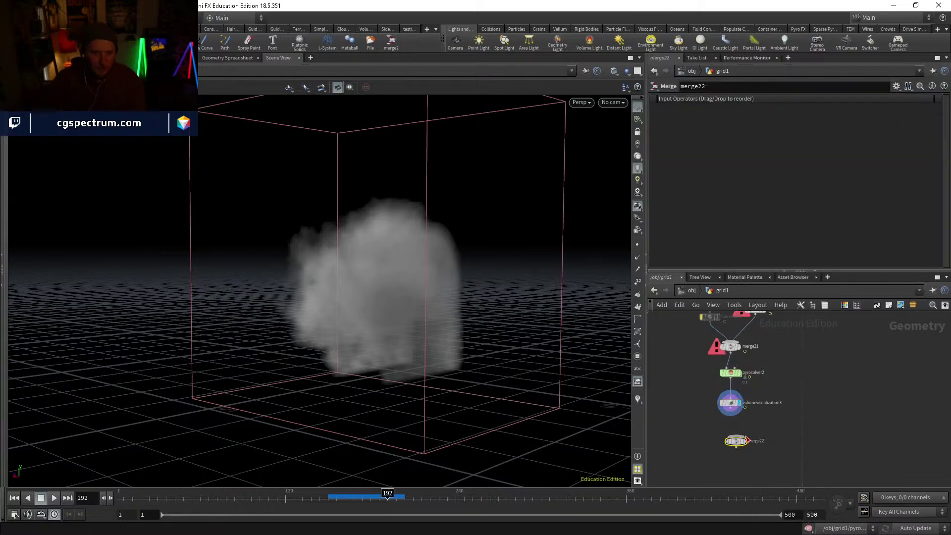
{"action": "left_click", "coordinate": [744, 436]}
{"action": "left_click", "coordinate": [731, 408]}
{"action": "left_click", "coordinate": [737, 436]}
{"action": "left_click", "coordinate": [737, 437]}
{"action": "middle_click_drag", "start_coordinate": [780, 374], "coordinate": [803, 433]}
{"action": "middle_click_drag", "start_coordinate": [731, 369], "coordinate": [767, 270]}
{"action": "left_click", "coordinate": [726, 368]}
{"action": "middle_click_drag", "start_coordinate": [825, 454], "coordinate": [809, 357]}
{"action": "scroll", "coordinate": [770, 436], "scroll_direction": "up", "scroll_amount": 4}
{"action": "left_click", "coordinate": [752, 440]}
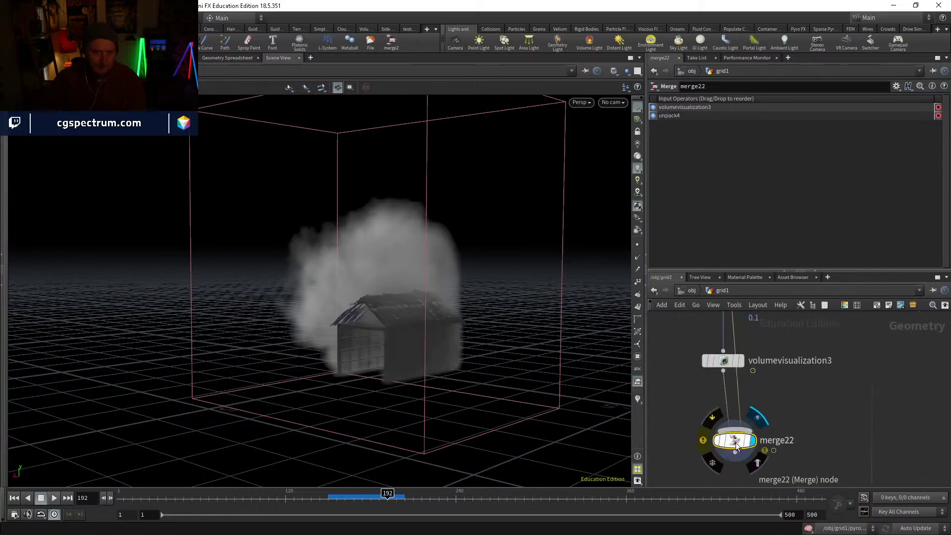
{"action": "left_click_drag", "start_coordinate": [736, 446], "coordinate": [768, 448]}
Step: Scrub the merged smoke and barn up to frame 196, viewing them from several angles
{"action": "left_click_drag", "start_coordinate": [570, 342], "coordinate": [454, 323]}
{"action": "scroll", "coordinate": [454, 322], "scroll_direction": "up", "scroll_amount": 3}
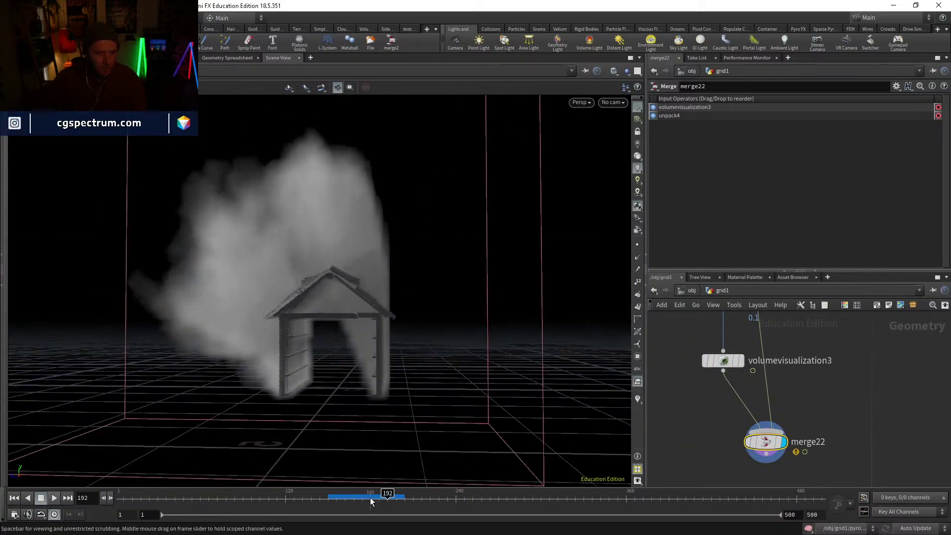
{"action": "left_click_drag", "start_coordinate": [335, 501], "coordinate": [395, 502]}
{"action": "left_click_drag", "start_coordinate": [431, 350], "coordinate": [291, 351]}
{"action": "left_click_drag", "start_coordinate": [473, 346], "coordinate": [571, 411]}
Step: Set volumevisualization3's density scale to 0.2
{"action": "left_click_drag", "start_coordinate": [727, 367], "coordinate": [712, 367]}
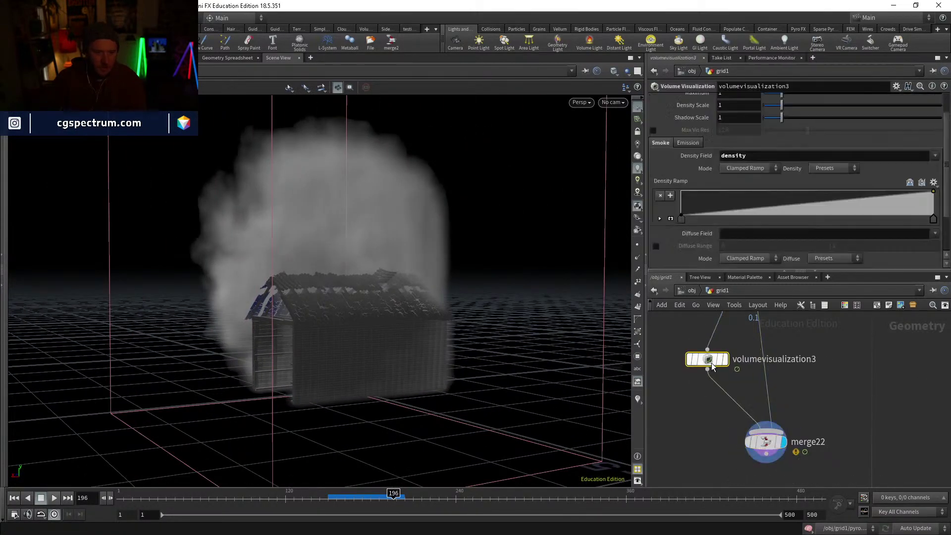
{"action": "scroll", "coordinate": [769, 135], "scroll_direction": "up", "scroll_amount": 2}
{"action": "left_click_drag", "start_coordinate": [782, 137], "coordinate": [767, 136]}
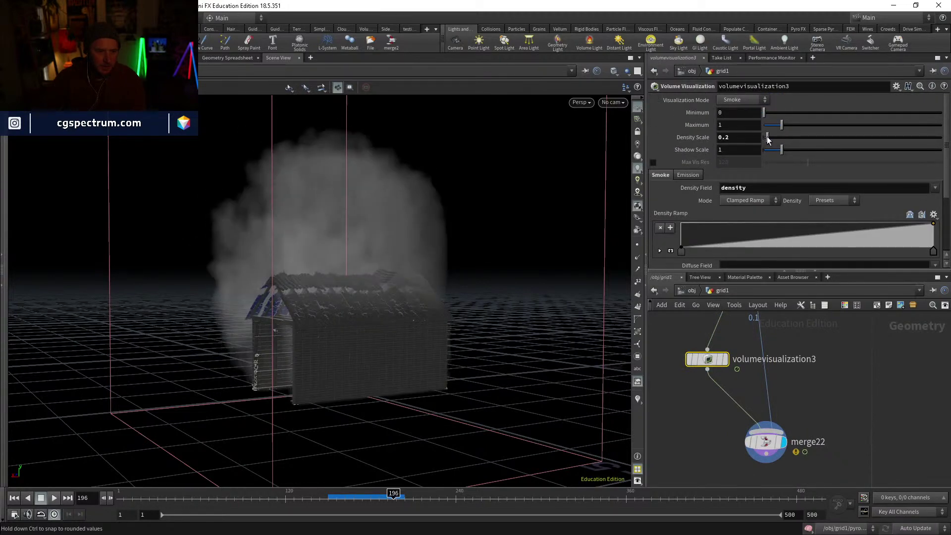
Step: Scrub the thinner smoke around the barn and return to frame 150
{"action": "left_click_drag", "start_coordinate": [586, 363], "coordinate": [429, 452]}
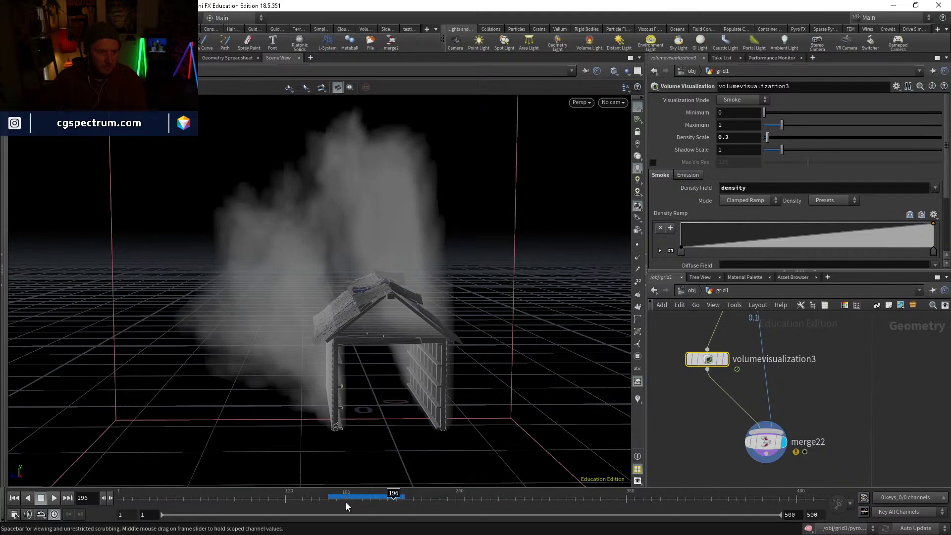
{"action": "left_click_drag", "start_coordinate": [346, 497], "coordinate": [393, 493]}
{"action": "left_click_drag", "start_coordinate": [367, 317], "coordinate": [400, 359]}
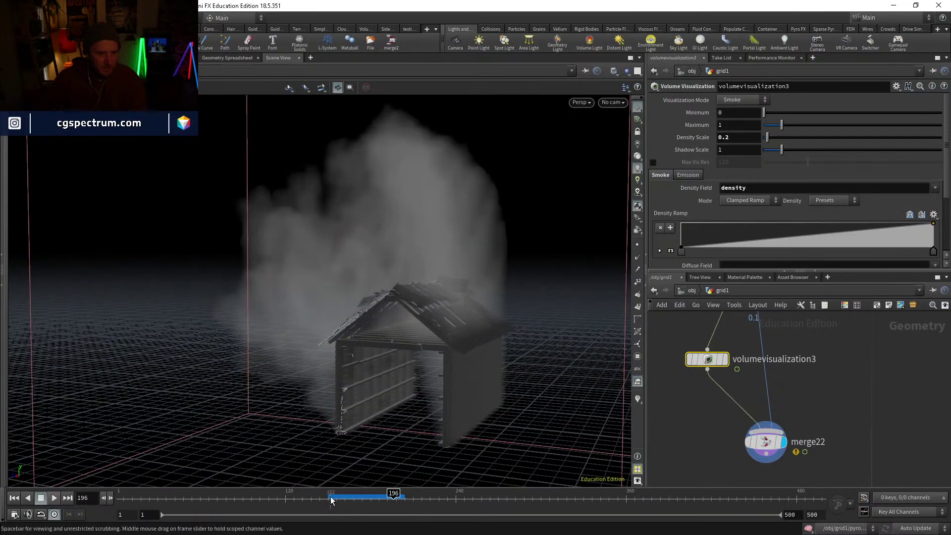
{"action": "left_click", "coordinate": [326, 500]}
{"action": "key", "text": "Up"}
{"action": "left_click_drag", "start_coordinate": [326, 500], "coordinate": [327, 496]}
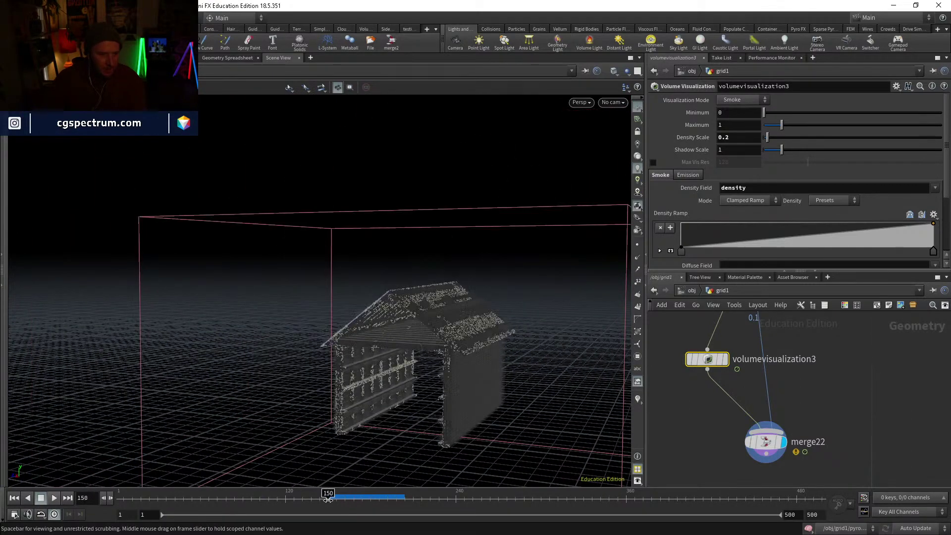
Step: Display attribwrangle17 and examine the wrangle nodes that feed the density rasterization
{"action": "scroll", "coordinate": [837, 397], "scroll_direction": "down", "scroll_amount": 5}
{"action": "middle_click_drag", "start_coordinate": [825, 377], "coordinate": [799, 508]}
{"action": "mouse_move", "coordinate": [742, 400]}
{"action": "middle_mouse_down"}
{"action": "mouse_move", "coordinate": [754, 447]}
{"action": "mouse_move", "coordinate": [738, 386]}
{"action": "middle_mouse_up"}
{"action": "scroll", "coordinate": [724, 398], "scroll_direction": "up", "scroll_amount": 2}
{"action": "left_click", "coordinate": [727, 396]}
{"action": "left_click", "coordinate": [715, 396]}
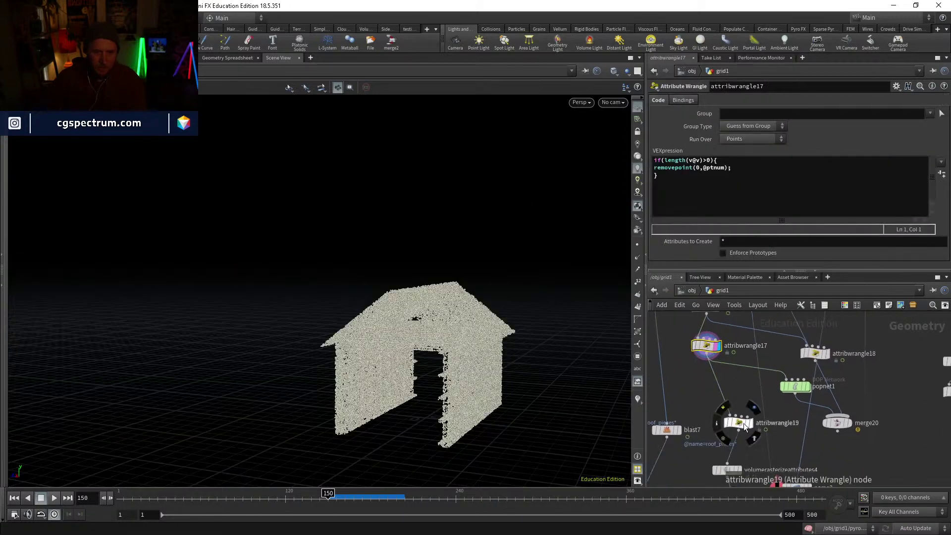
{"action": "double_click", "coordinate": [724, 403]}
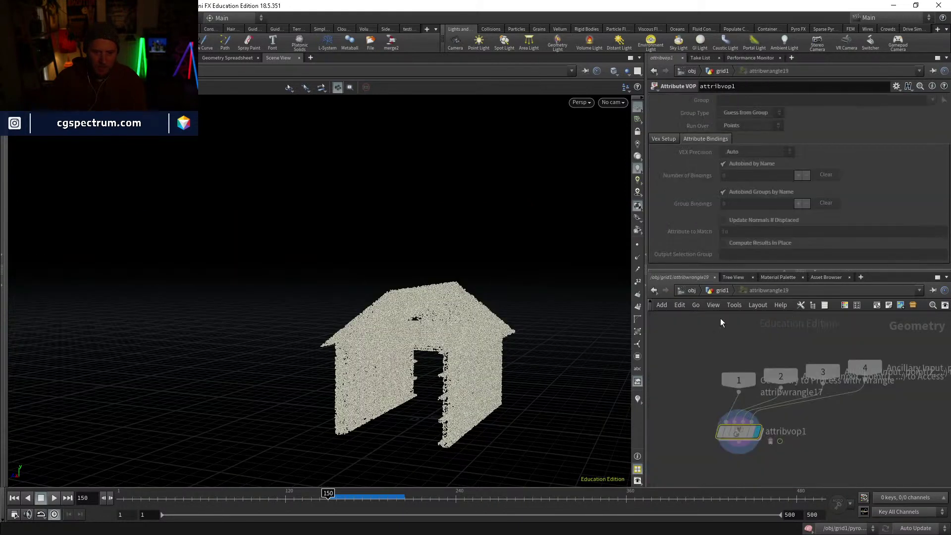
{"action": "left_click", "coordinate": [722, 292]}
Step: Feed attribwrangle19 from attribwrangle18 instead of attribwrangle17, and display attribwrangle18
{"action": "middle_click_drag", "start_coordinate": [762, 383], "coordinate": [762, 419]}
{"action": "left_click_drag", "start_coordinate": [821, 389], "coordinate": [742, 388]}
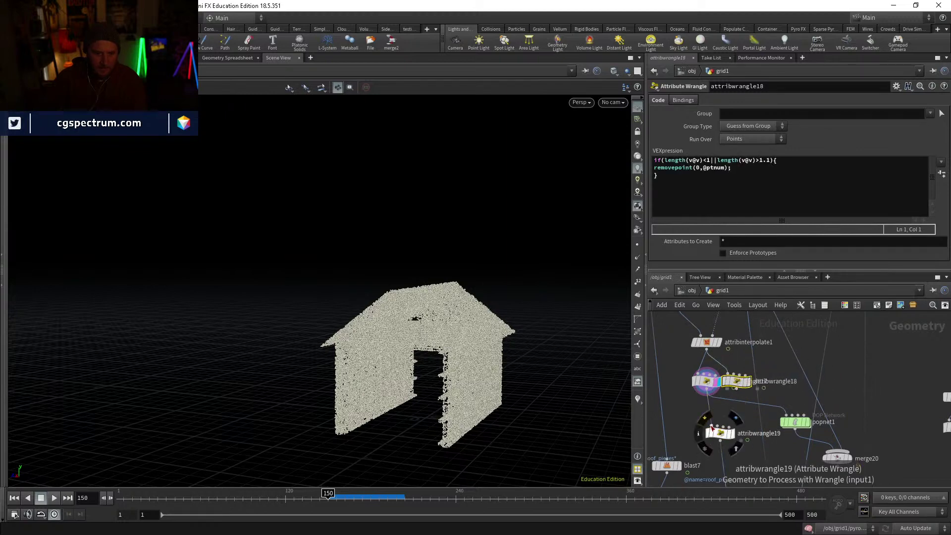
{"action": "left_click", "coordinate": [712, 427]}
{"action": "left_click", "coordinate": [750, 382]}
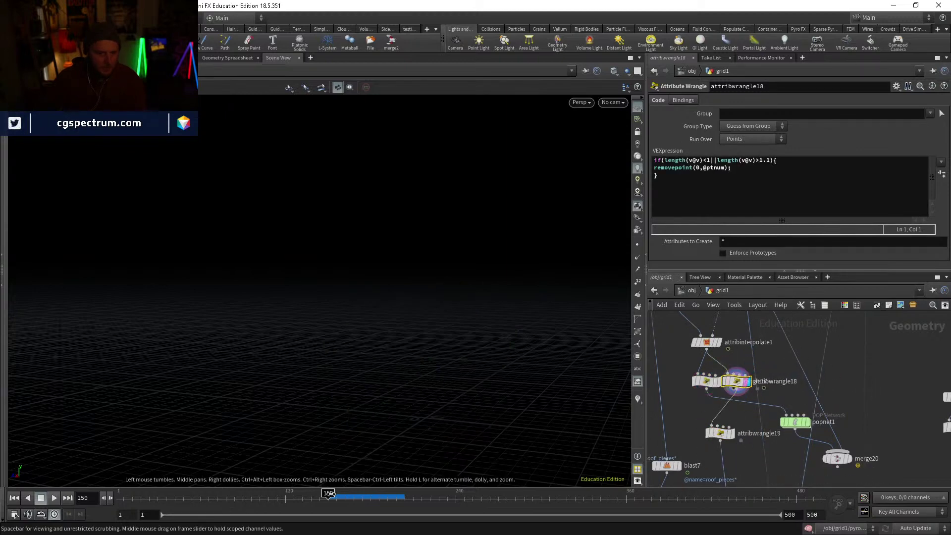
Step: Scrub the timeline to check which points attribwrangle18 keeps, stopping at frame 185
{"action": "left_click_drag", "start_coordinate": [329, 494], "coordinate": [353, 494]}
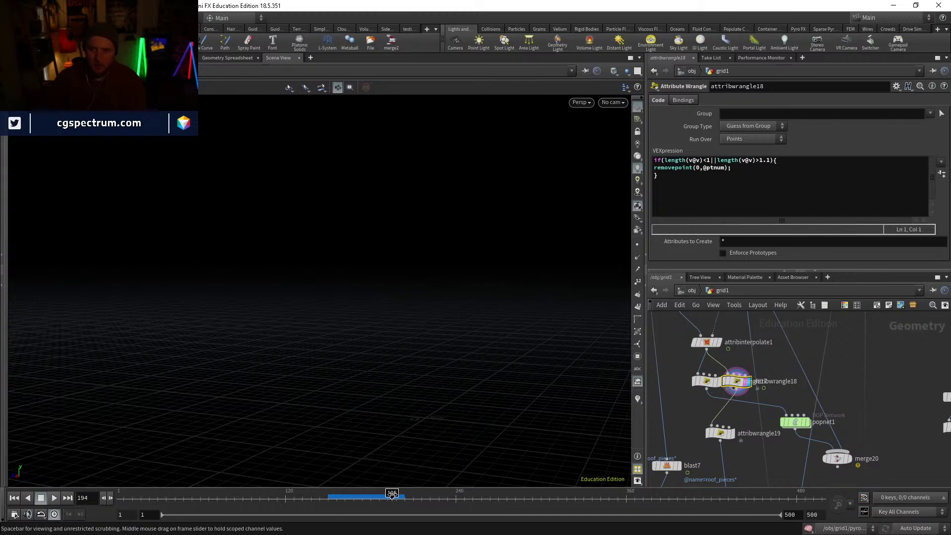
{"action": "left_click_drag", "start_coordinate": [386, 497], "coordinate": [348, 497]}
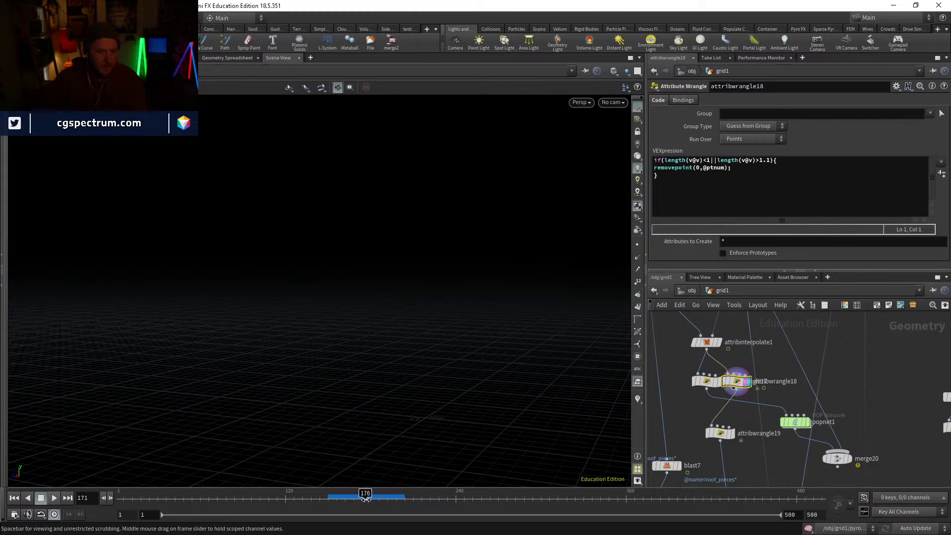
{"action": "left_click_drag", "start_coordinate": [405, 502], "coordinate": [378, 498]}
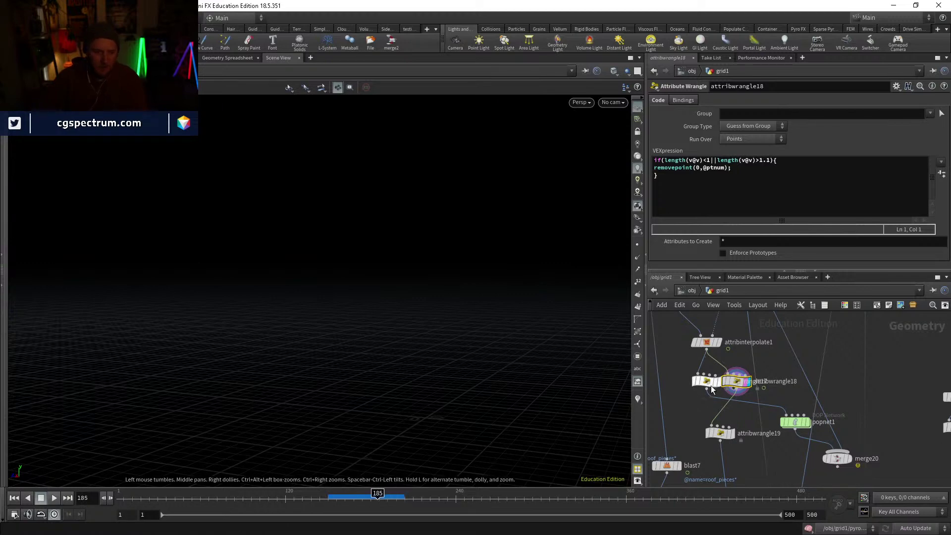
Step: Swap the positions of attribwrangle17 and attribwrangle18 in the network, then scrub the points and return to frame 150
{"action": "left_click_drag", "start_coordinate": [712, 385], "coordinate": [703, 389]}
{"action": "left_click_drag", "start_coordinate": [776, 382], "coordinate": [708, 381]}
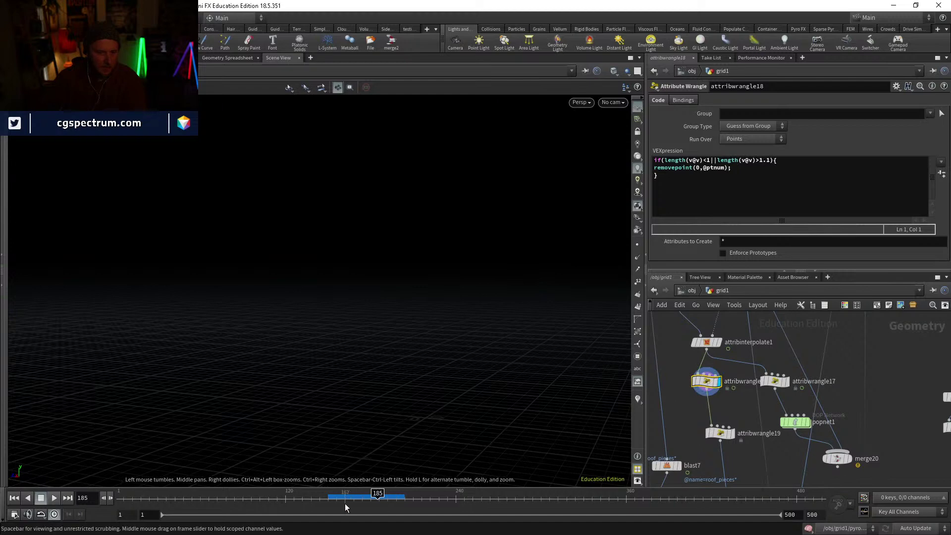
{"action": "left_click_drag", "start_coordinate": [345, 504], "coordinate": [434, 496]}
{"action": "left_click_drag", "start_coordinate": [332, 495], "coordinate": [328, 496]}
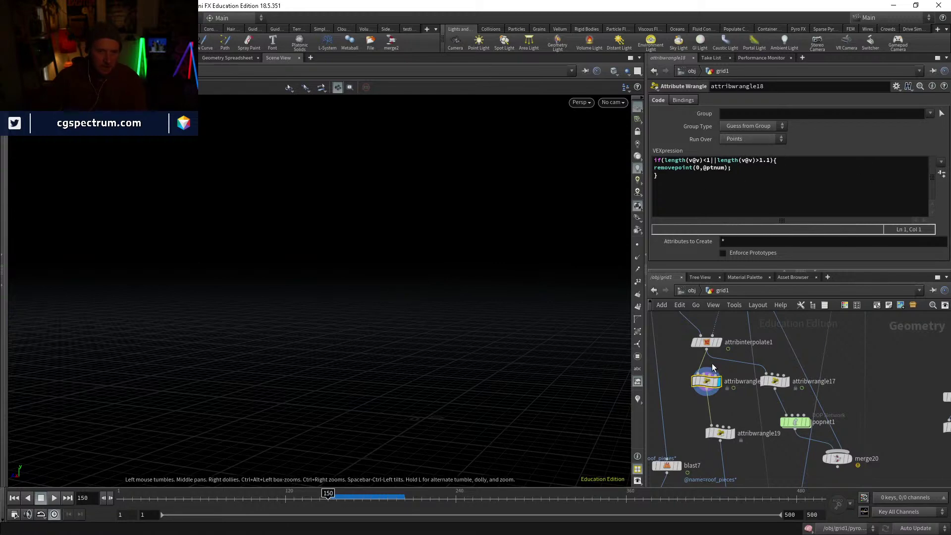
Step: Set attribwrangle18's lower velocity threshold to 0.5, then scrub the result and return to frame 150
{"action": "left_click", "coordinate": [712, 160]}
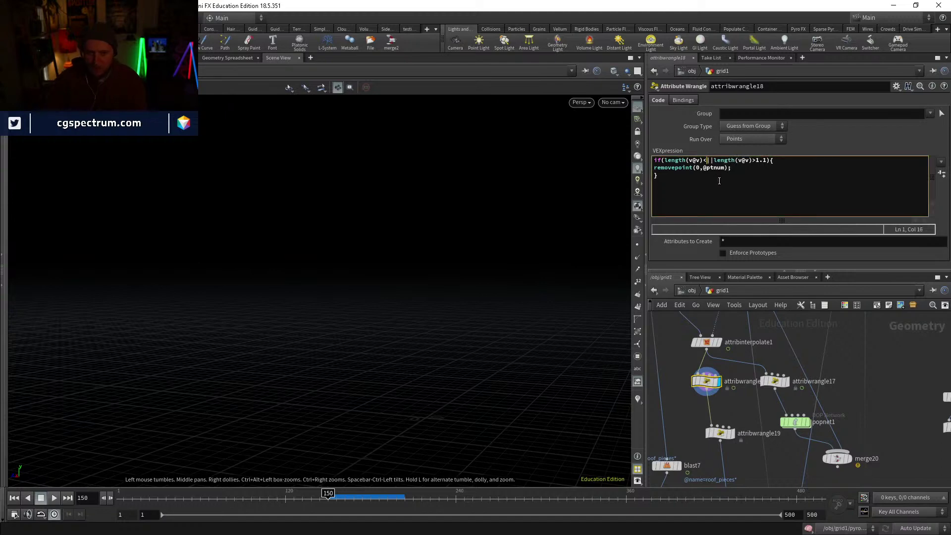
{"action": "type", "text": ".5"}
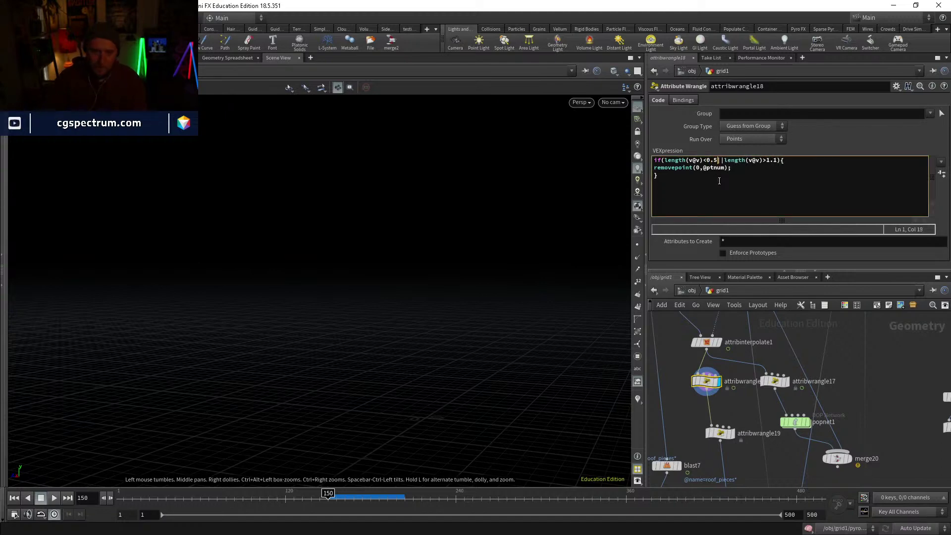
{"action": "left_click_drag", "start_coordinate": [329, 499], "coordinate": [342, 499]}
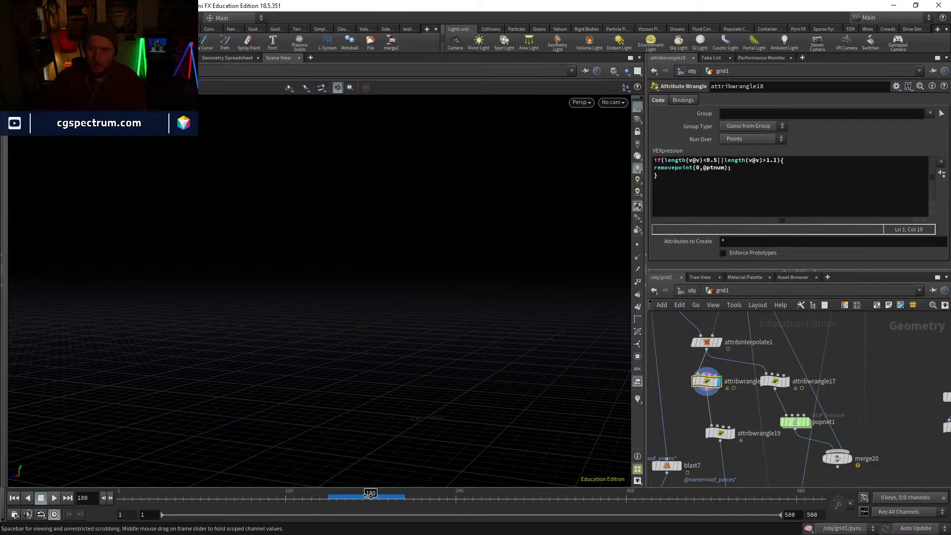
{"action": "left_click_drag", "start_coordinate": [330, 498], "coordinate": [328, 499]}
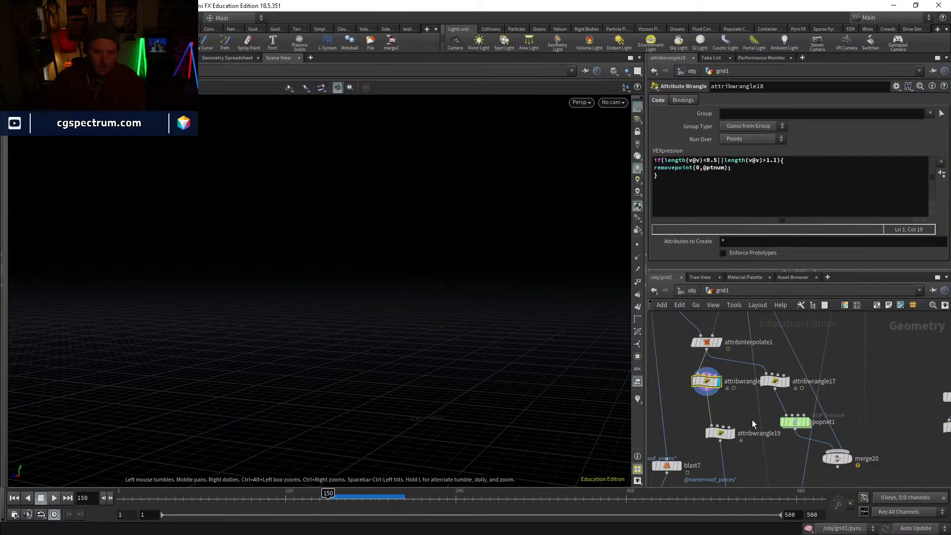
Step: Check attribwrangle19's density expression and display the volumerasterizeattributes4 output at frame 150
{"action": "middle_click_drag", "start_coordinate": [734, 442], "coordinate": [729, 402]}
{"action": "left_click", "coordinate": [727, 395]}
{"action": "middle_click_drag", "start_coordinate": [728, 469], "coordinate": [726, 422]}
{"action": "left_click", "coordinate": [731, 420]}
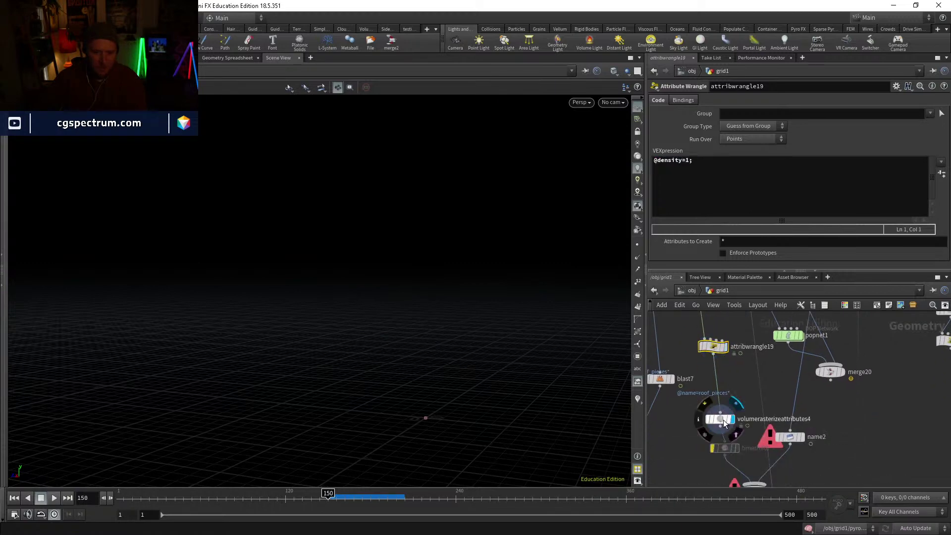
{"action": "middle_click_drag", "start_coordinate": [694, 459], "coordinate": [677, 388]}
{"action": "left_click_drag", "start_coordinate": [436, 415], "coordinate": [461, 396]}
Step: Reset pyrosolver2's simulation, display volumevisualization3, and play the new smoke from frame 150 before stopping it
{"action": "middle_click_drag", "start_coordinate": [788, 446], "coordinate": [770, 331]}
{"action": "left_click", "coordinate": [759, 406]}
{"action": "left_click", "coordinate": [747, 102]}
{"action": "left_click", "coordinate": [700, 379]}
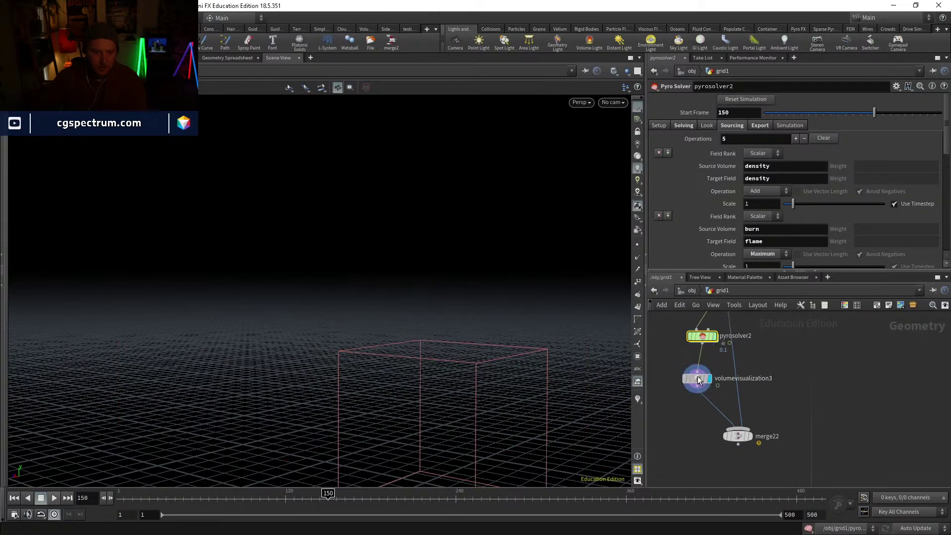
{"action": "left_click", "coordinate": [699, 380]}
{"action": "left_click_drag", "start_coordinate": [427, 374], "coordinate": [374, 392]}
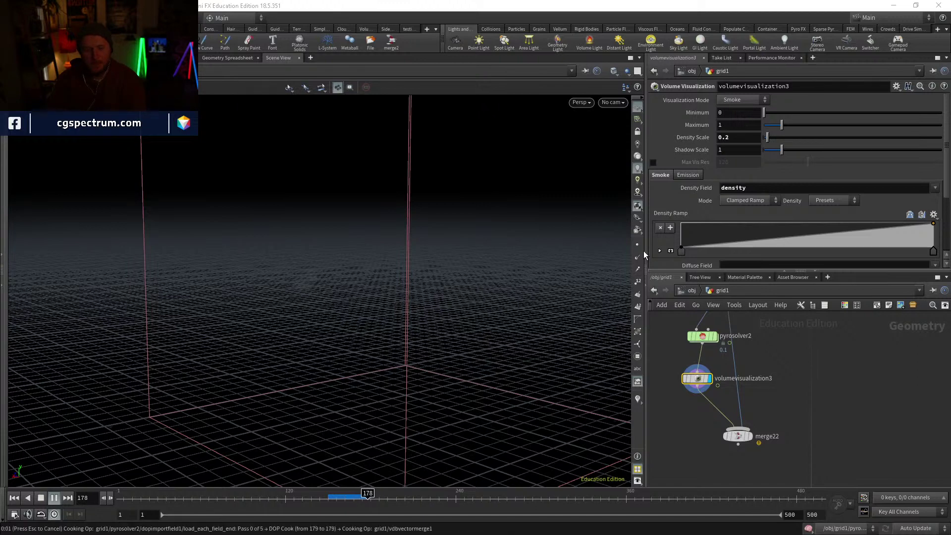
{"action": "key", "text": "Escape"}
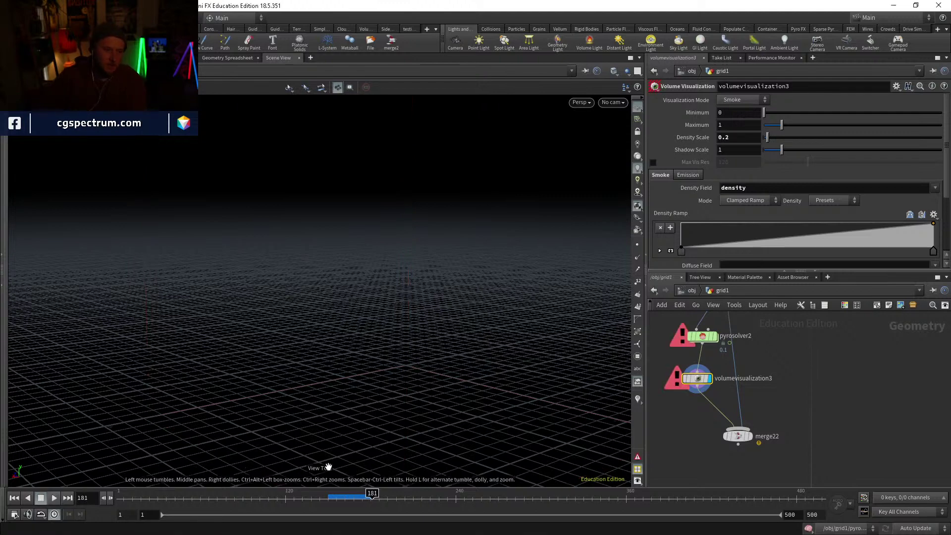
Step: Go to frame 158, raise volumevisualization3's density scale to 2.15, and display the merge22 output with the barn
{"action": "mouse_move", "coordinate": [330, 497]}
{"action": "left_mouse_down"}
{"action": "mouse_move", "coordinate": [352, 497]}
{"action": "mouse_move", "coordinate": [340, 496]}
{"action": "left_mouse_up"}
{"action": "key", "text": "shift+w"}
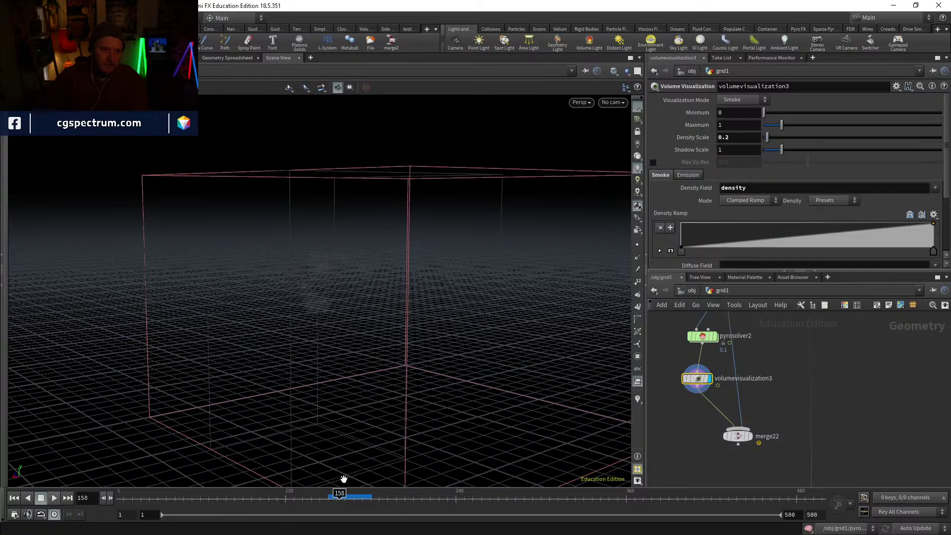
{"action": "left_click_drag", "start_coordinate": [782, 132], "coordinate": [802, 134]}
{"action": "left_click", "coordinate": [751, 436]}
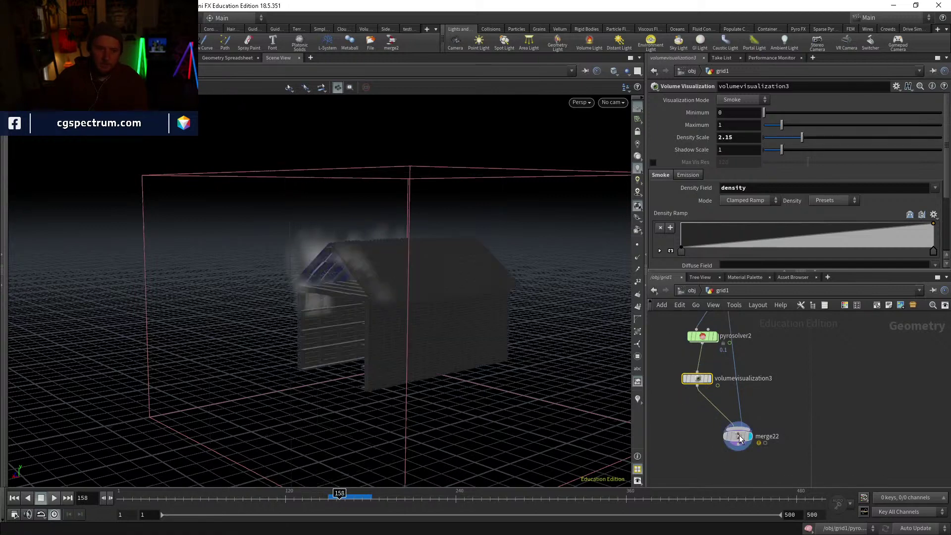
{"action": "left_click", "coordinate": [737, 436]}
Step: Play the merged barn and smoke to about frame 219, scrub it from several angles, and return to frame 150
{"action": "left_click_drag", "start_coordinate": [467, 325], "coordinate": [361, 497]}
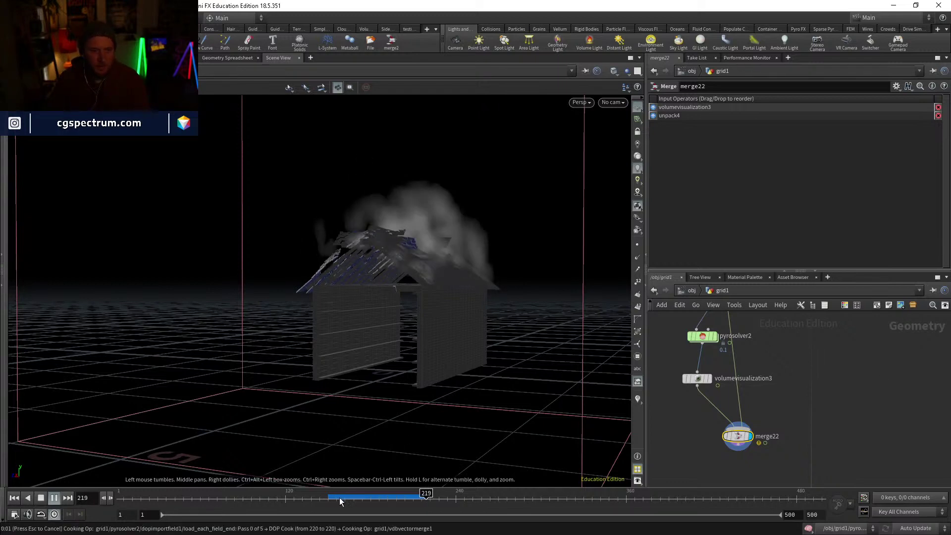
{"action": "left_click_drag", "start_coordinate": [338, 498], "coordinate": [411, 496]}
{"action": "left_click_drag", "start_coordinate": [443, 323], "coordinate": [490, 325], "text": "alt"}
{"action": "left_click_drag", "start_coordinate": [337, 497], "coordinate": [423, 493]}
{"action": "left_click_drag", "start_coordinate": [461, 329], "coordinate": [367, 449], "text": "alt"}
{"action": "left_click_drag", "start_coordinate": [346, 497], "coordinate": [422, 493]}
{"action": "left_click_drag", "start_coordinate": [407, 442], "coordinate": [327, 351]}
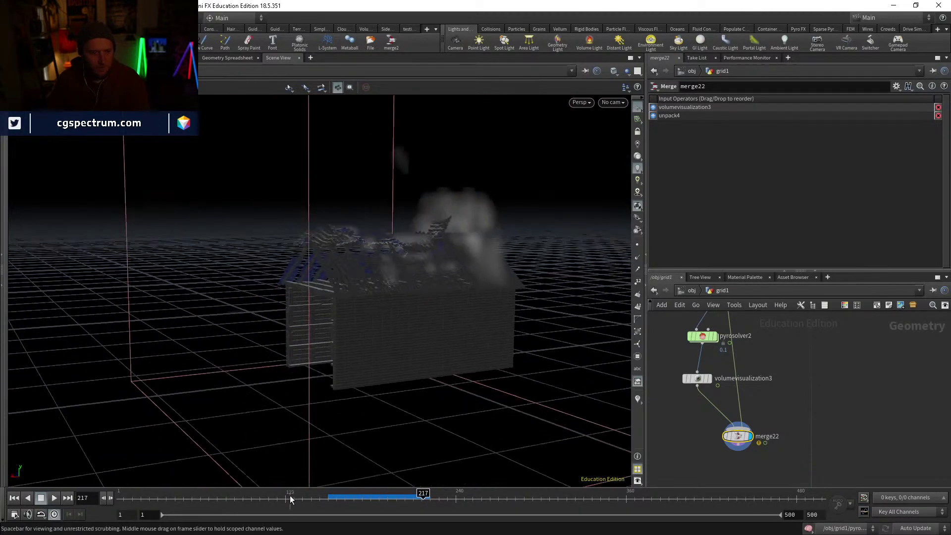
{"action": "left_click_drag", "start_coordinate": [330, 501], "coordinate": [327, 496]}
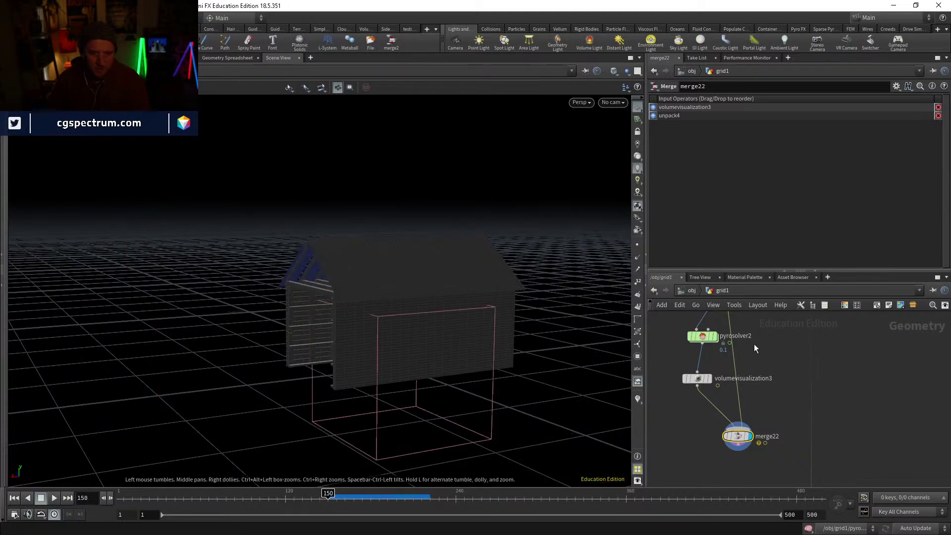
Step: Set pyrosolver2's voxel size to 0.075
{"action": "middle_click_drag", "start_coordinate": [720, 335], "coordinate": [725, 398]}
{"action": "left_click", "coordinate": [721, 399]}
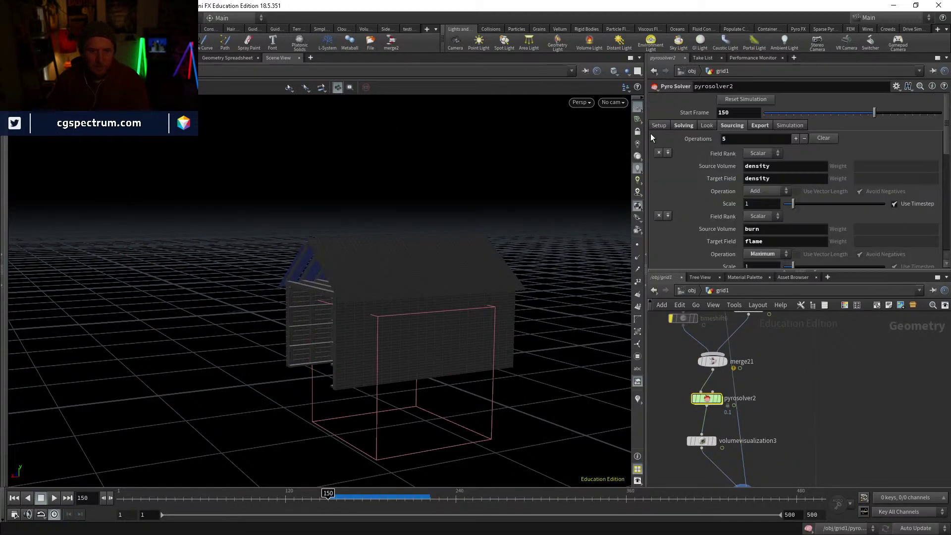
{"action": "left_click", "coordinate": [664, 126]}
{"action": "double_click", "coordinate": [733, 138]}
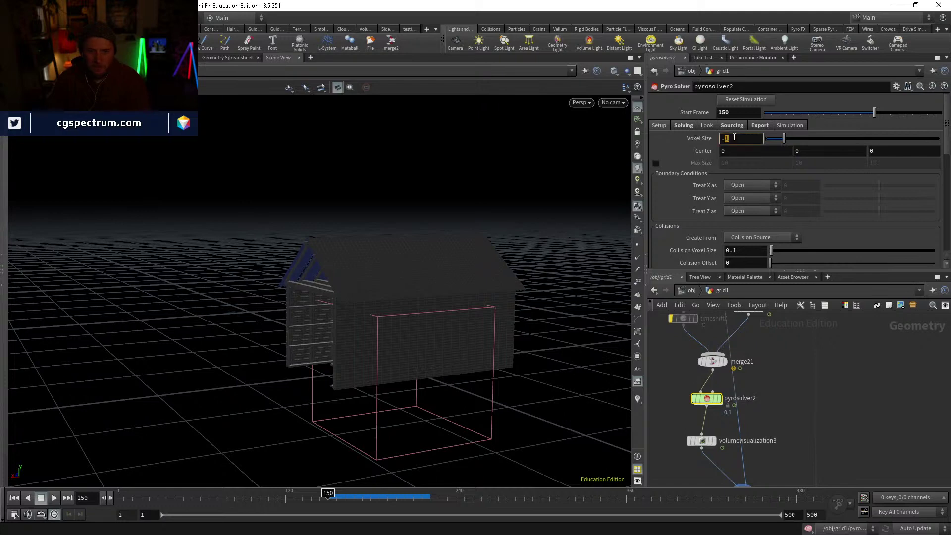
{"action": "type", "text": ".075"}
{"action": "key", "text": "Return"}
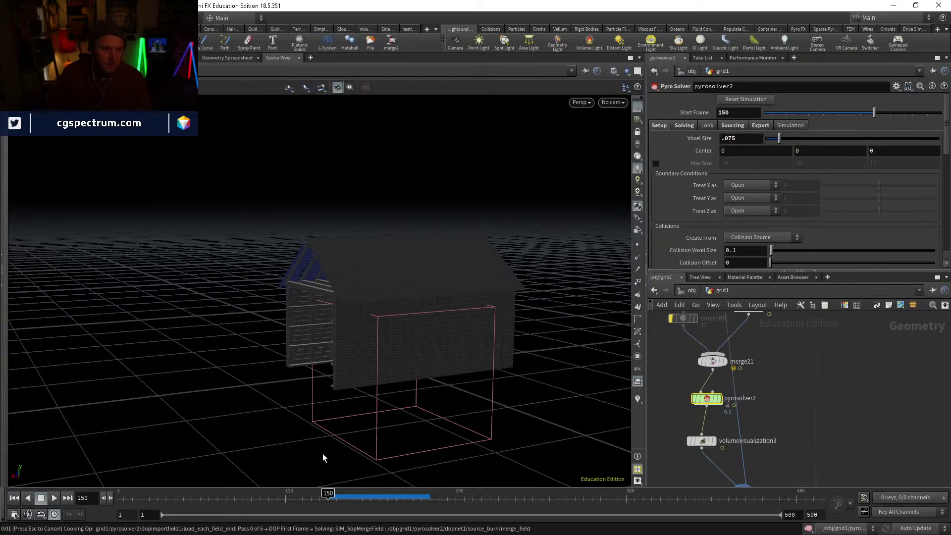
Step: Play the finer smoke simulation to frame 186, stop and scrub the cached frames, then return to frame 150
{"action": "left_click", "coordinate": [55, 498]}
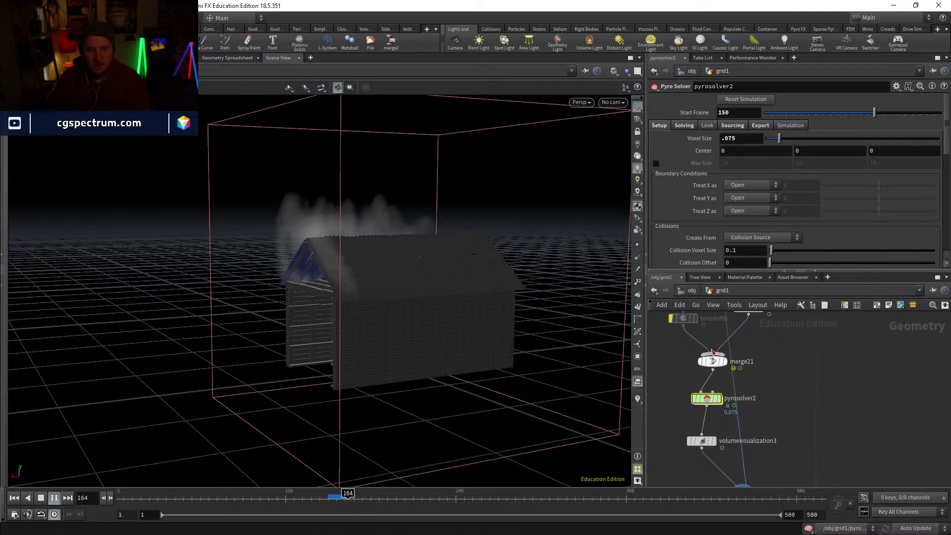
{"action": "mouse_move", "coordinate": [713, 356]}
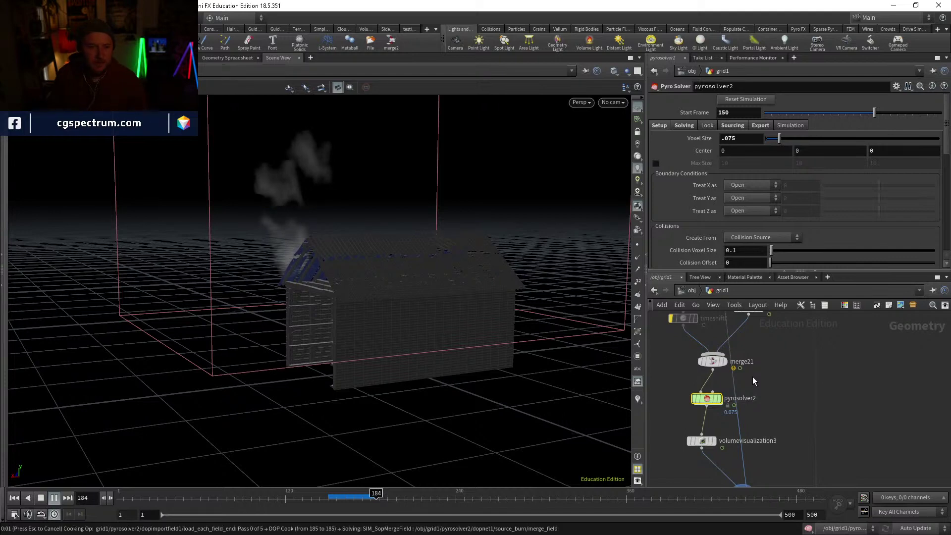
{"action": "key", "text": "Escape"}
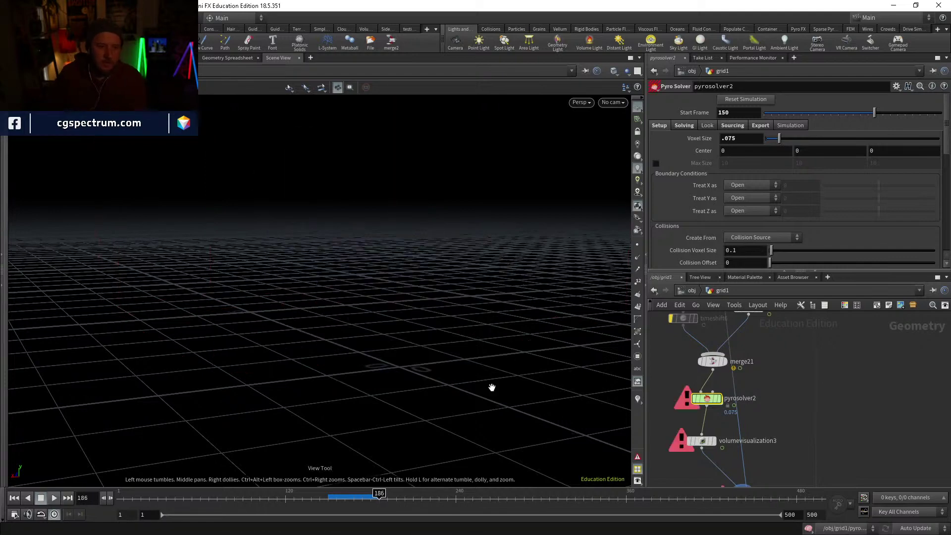
{"action": "left_click", "coordinate": [349, 497]}
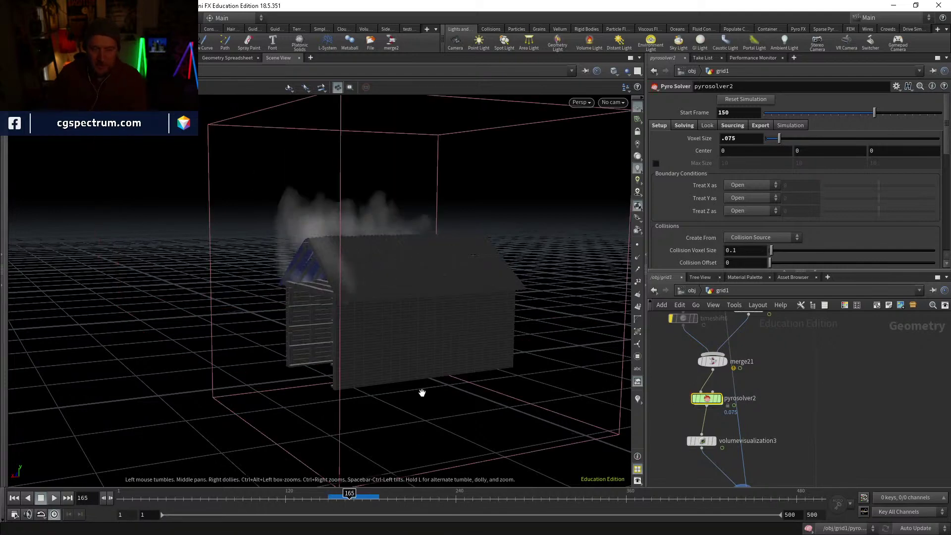
{"action": "left_click_drag", "start_coordinate": [350, 498], "coordinate": [374, 498]}
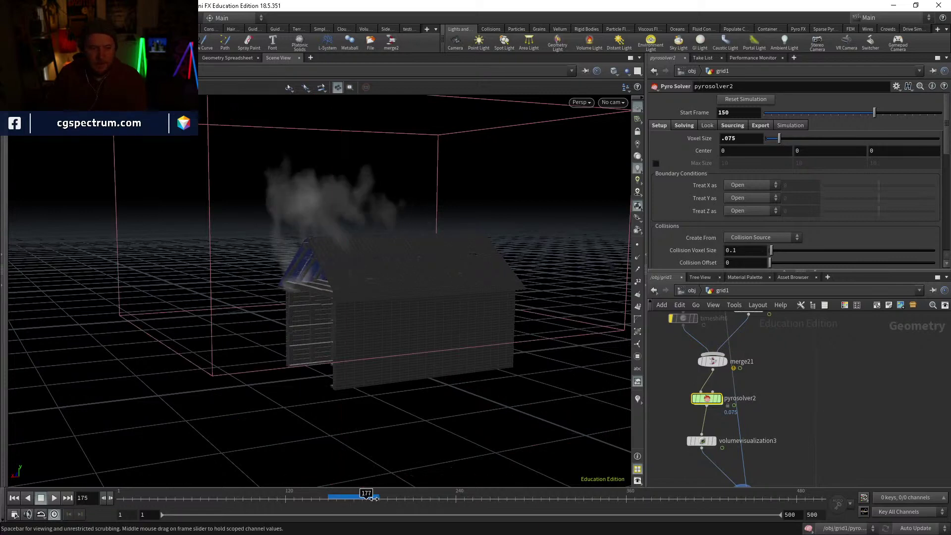
{"action": "left_click", "coordinate": [328, 497]}
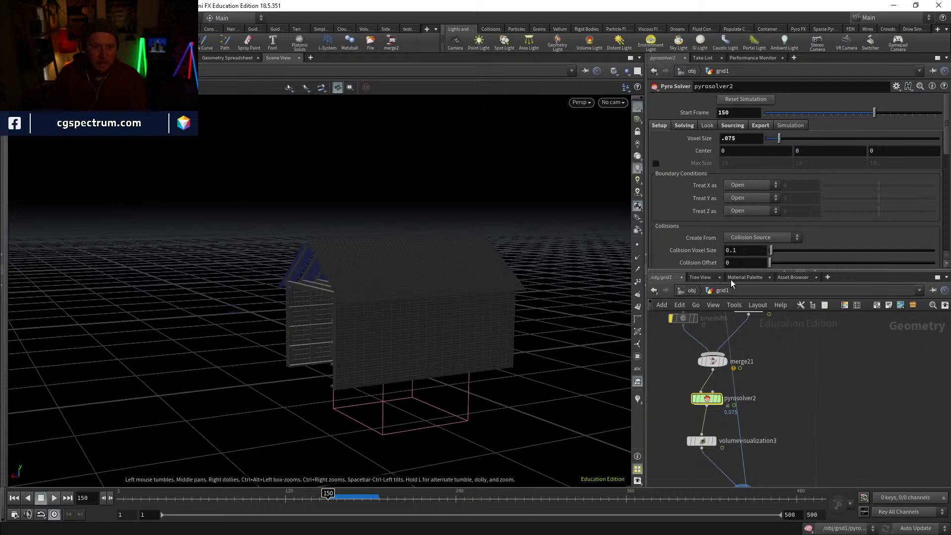
Step: In pyrosolver2's Shape settings, set the dissipation to 0.025, then lower it further to 0.015
{"action": "middle_click_drag", "start_coordinate": [748, 403], "coordinate": [749, 474]}
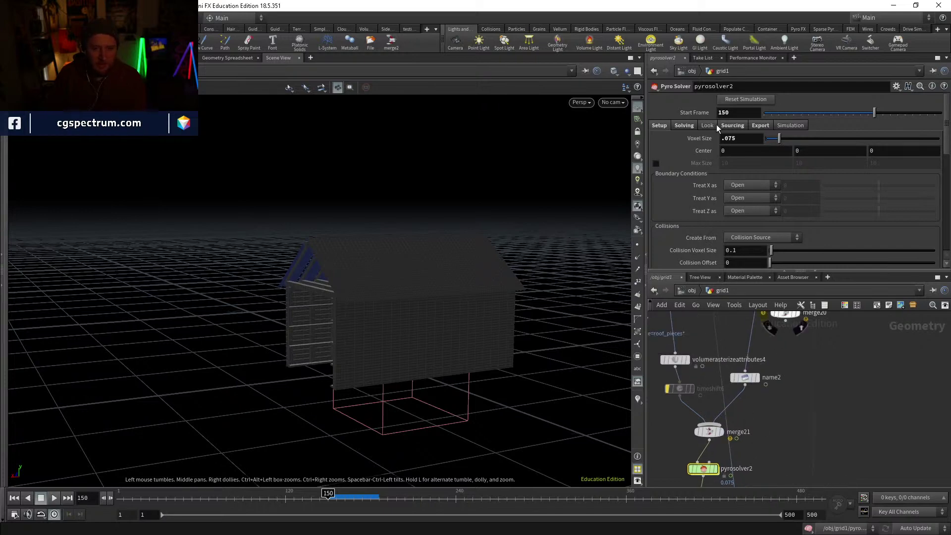
{"action": "left_click", "coordinate": [684, 125]}
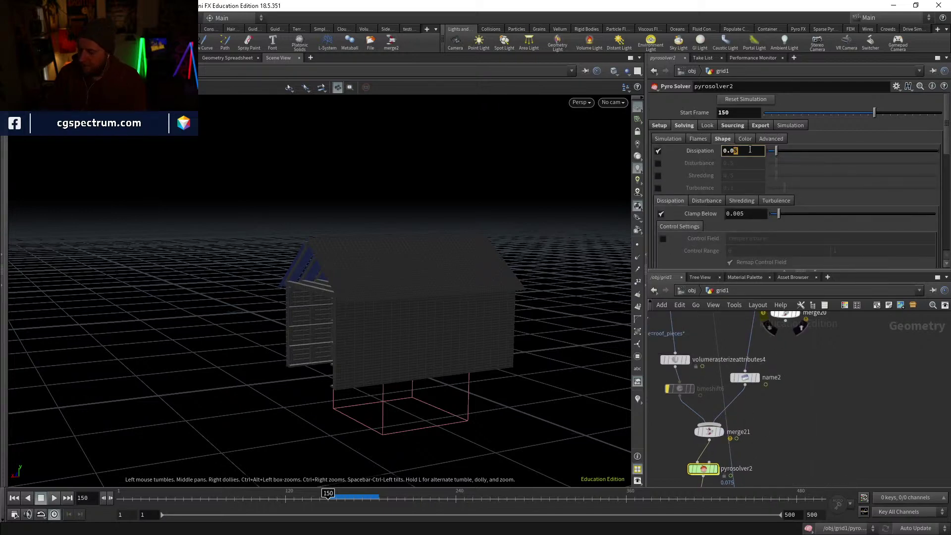
{"action": "type", "text": "25"}
{"action": "key", "text": "Return"}
{"action": "left_click", "coordinate": [750, 149]}
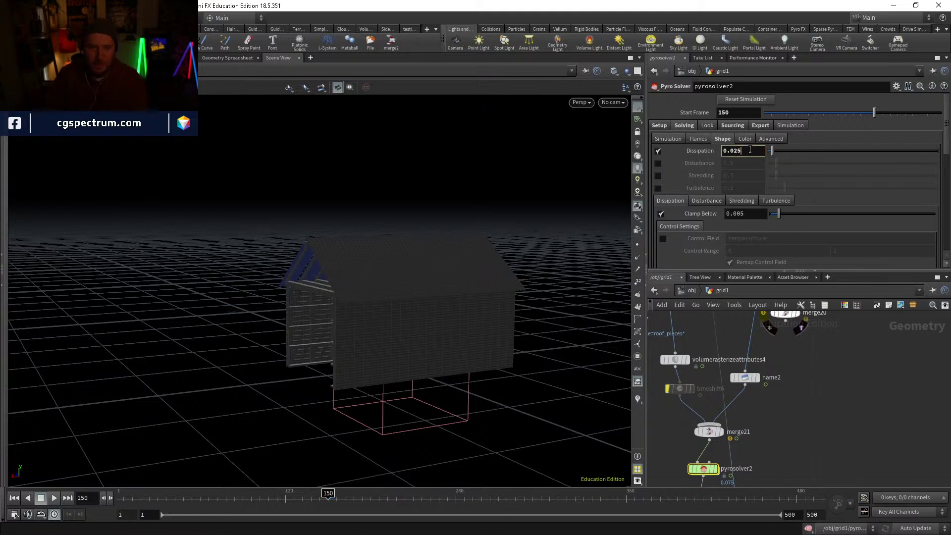
{"action": "type", "text": "15"}
{"action": "key", "text": "Return"}
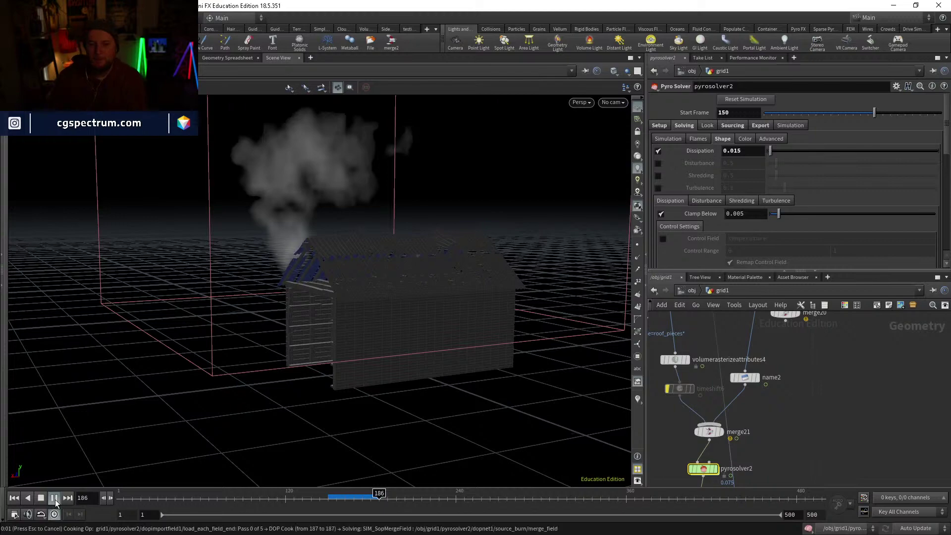
Step: Stop the simulation playback at frame 188 and scrub the smoke while viewing the barn from its open end
{"action": "key", "text": "Escape"}
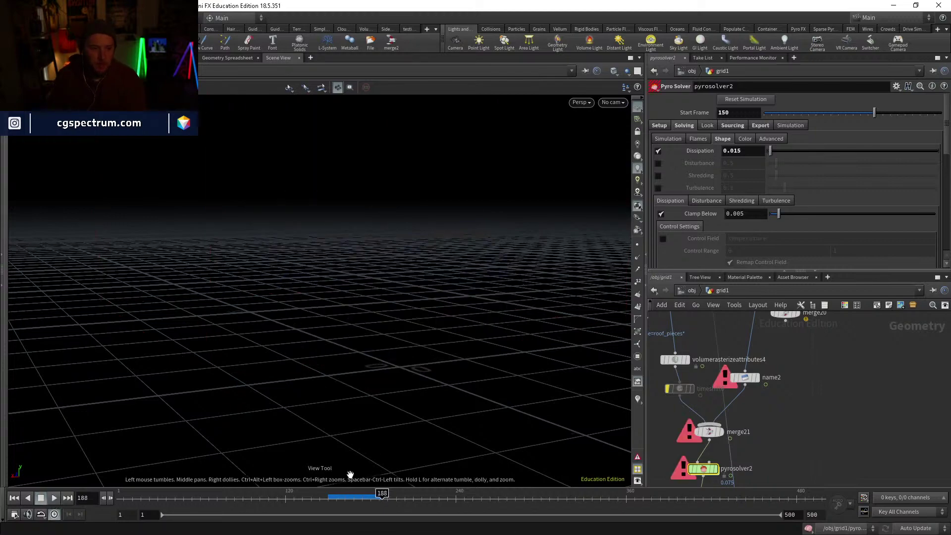
{"action": "left_click_drag", "start_coordinate": [343, 497], "coordinate": [370, 497]}
{"action": "left_click_drag", "start_coordinate": [352, 317], "coordinate": [422, 445]}
{"action": "left_click", "coordinate": [352, 496]}
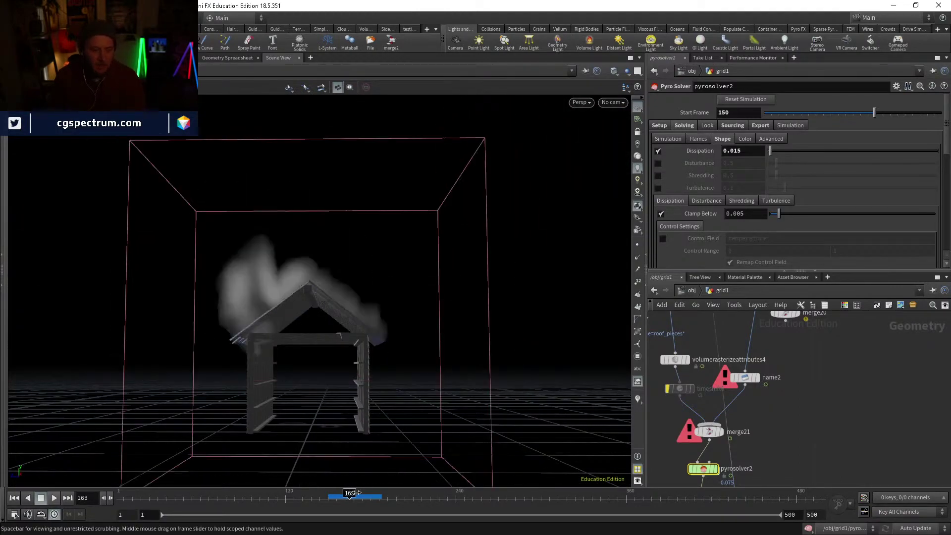
{"action": "left_click_drag", "start_coordinate": [355, 493], "coordinate": [375, 497]}
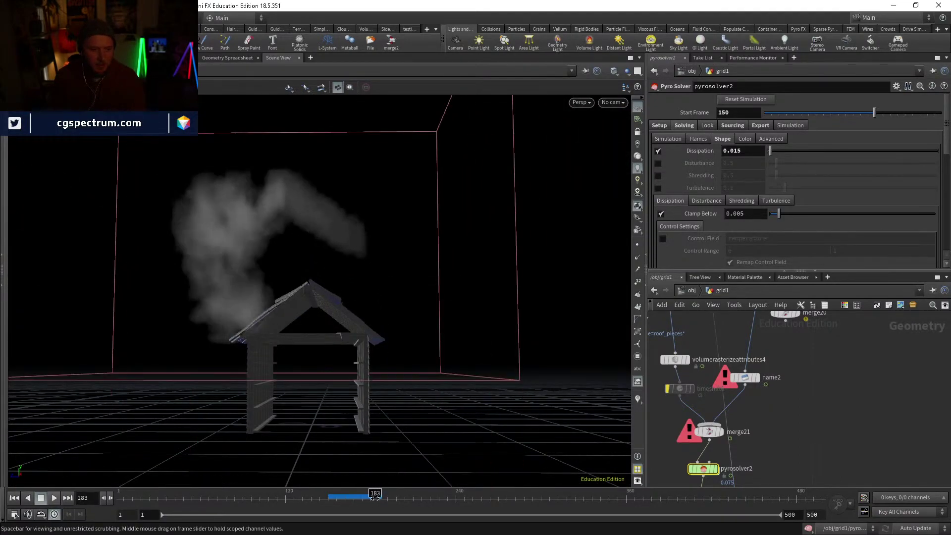
{"action": "left_click_drag", "start_coordinate": [359, 436], "coordinate": [388, 398]}
{"action": "left_click_drag", "start_coordinate": [345, 496], "coordinate": [378, 496]}
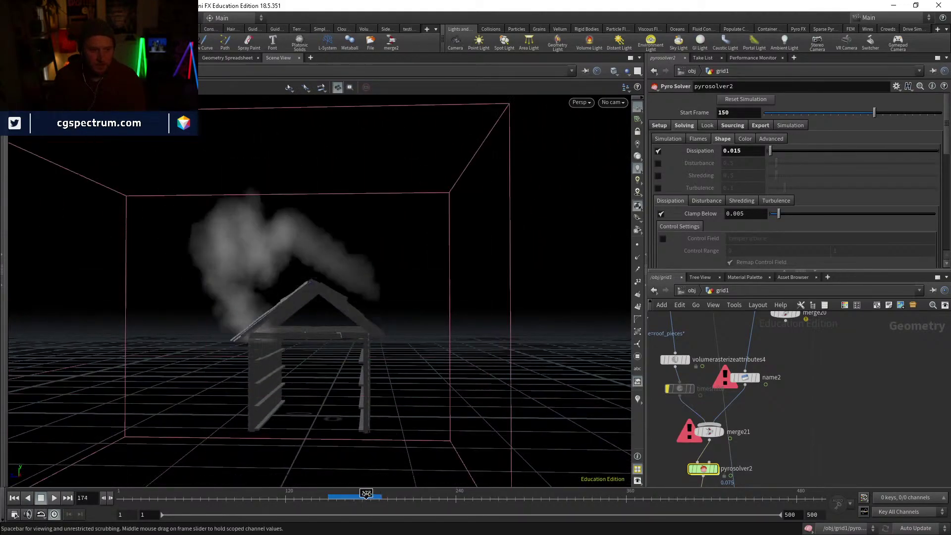
Step: Continue the simulation to about frame 199, stop it, and scrub the smoke from oblique and wider views of the barn
{"action": "left_click", "coordinate": [55, 498]}
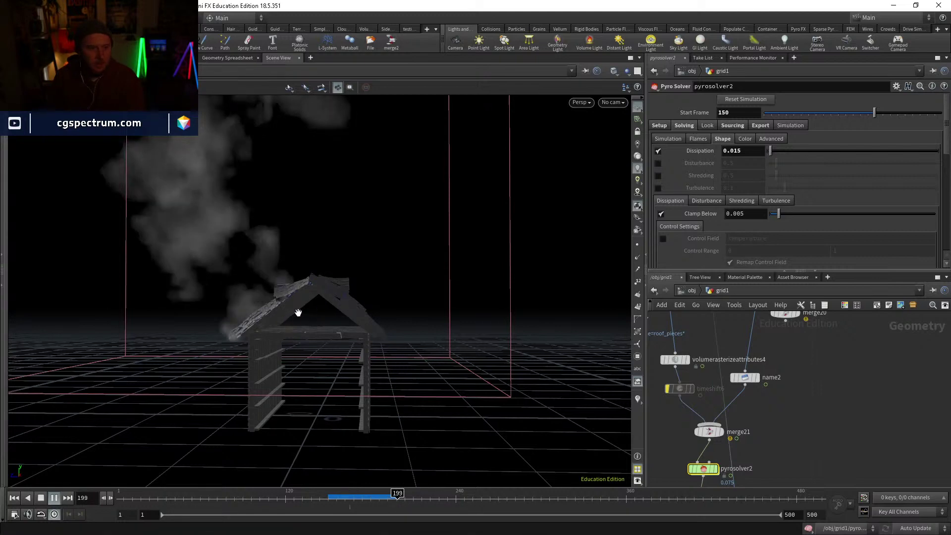
{"action": "key", "text": "Escape"}
{"action": "left_click_drag", "start_coordinate": [330, 498], "coordinate": [358, 498]}
{"action": "left_click_drag", "start_coordinate": [361, 304], "coordinate": [277, 320], "text": "alt"}
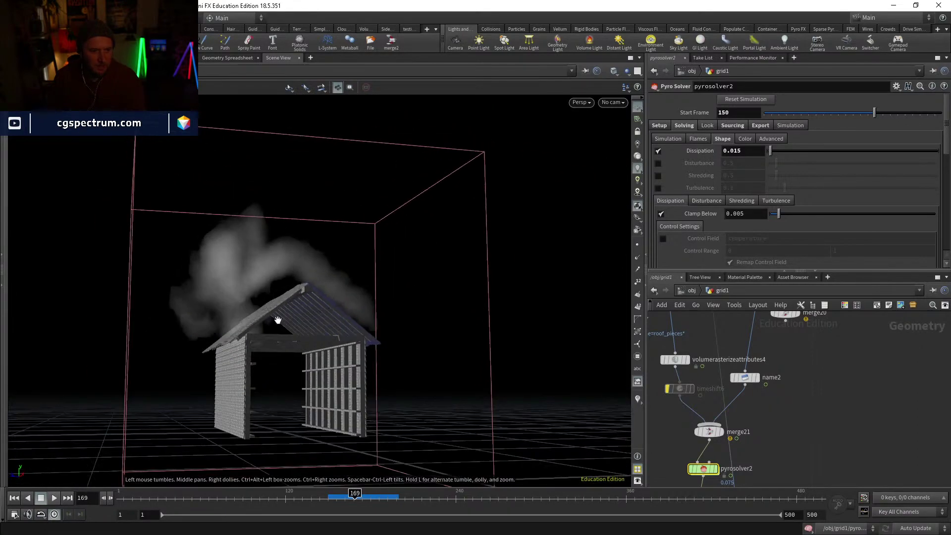
{"action": "left_click_drag", "start_coordinate": [355, 493], "coordinate": [385, 493]}
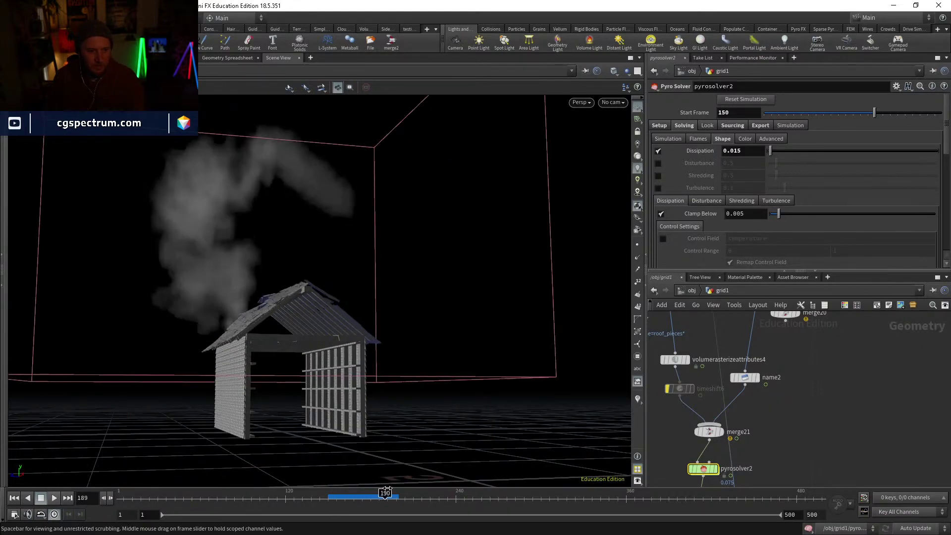
{"action": "left_click_drag", "start_coordinate": [347, 357], "coordinate": [281, 430], "text": "alt"}
{"action": "middle_click_drag", "start_coordinate": [327, 400], "coordinate": [234, 405], "text": "alt"}
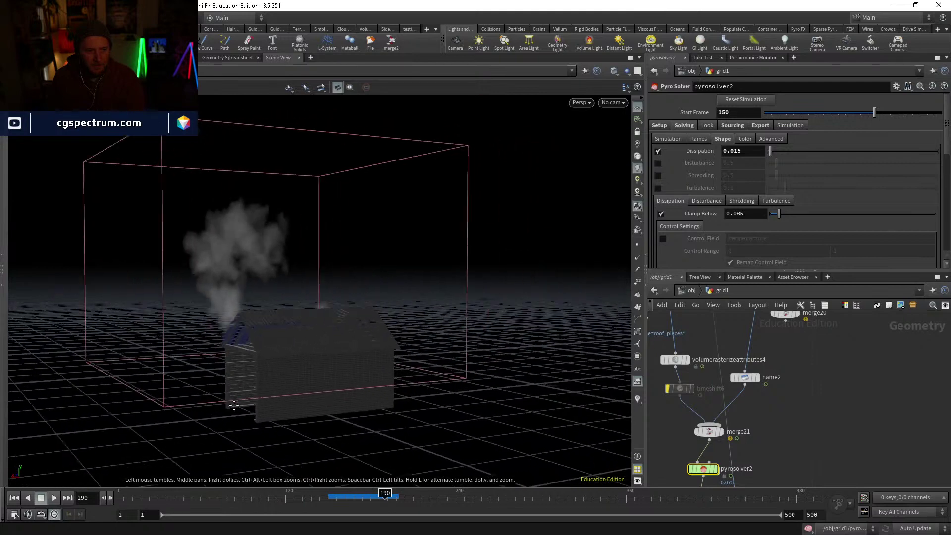
{"action": "left_click_drag", "start_coordinate": [233, 406], "coordinate": [237, 428], "text": "alt"}
{"action": "left_click_drag", "start_coordinate": [385, 494], "coordinate": [390, 494]}
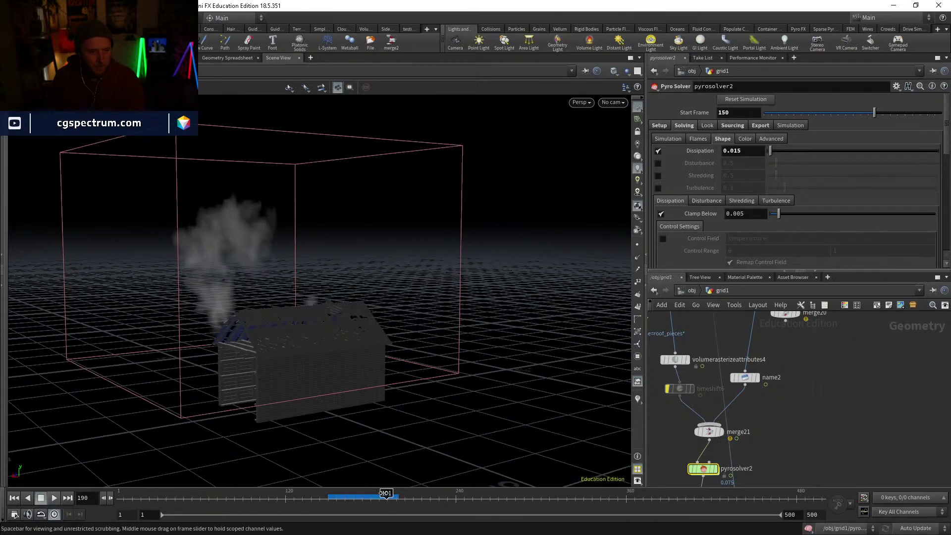
Step: Simulate on to frame 230 and scrub the roof smoke back to frame 223 from a raised corner view
{"action": "left_click", "coordinate": [54, 498]}
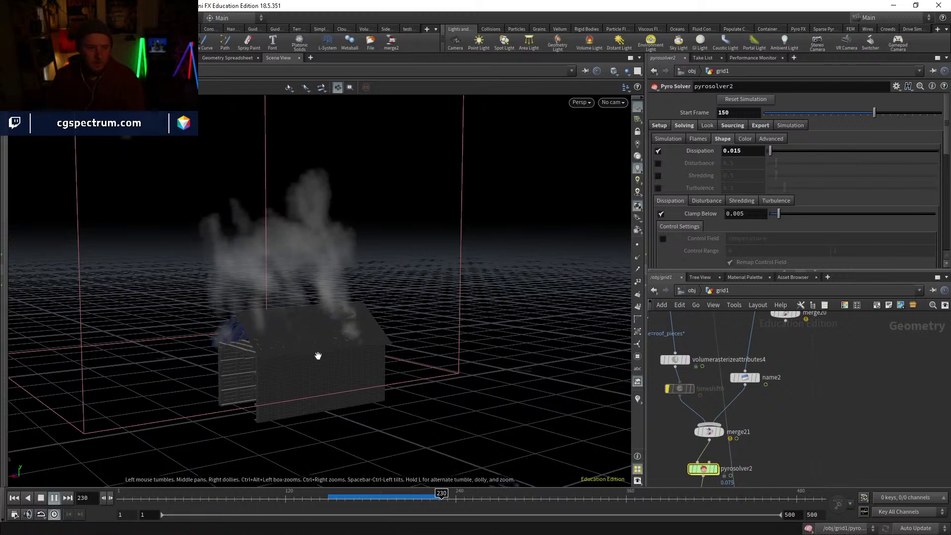
{"action": "left_click_drag", "start_coordinate": [388, 499], "coordinate": [439, 497]}
{"action": "left_click_drag", "start_coordinate": [316, 286], "coordinate": [377, 297]}
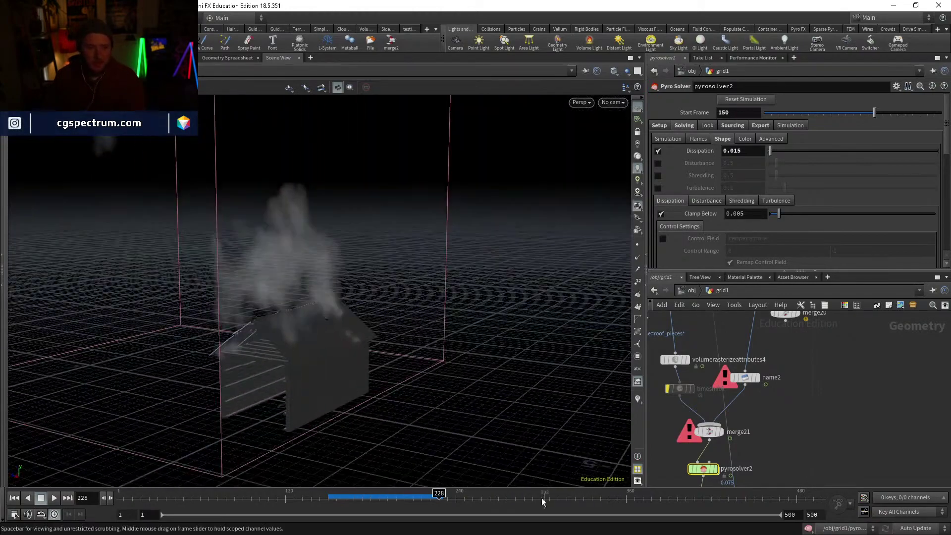
{"action": "left_click", "coordinate": [424, 494]}
{"action": "left_click_drag", "start_coordinate": [425, 494], "coordinate": [432, 494]}
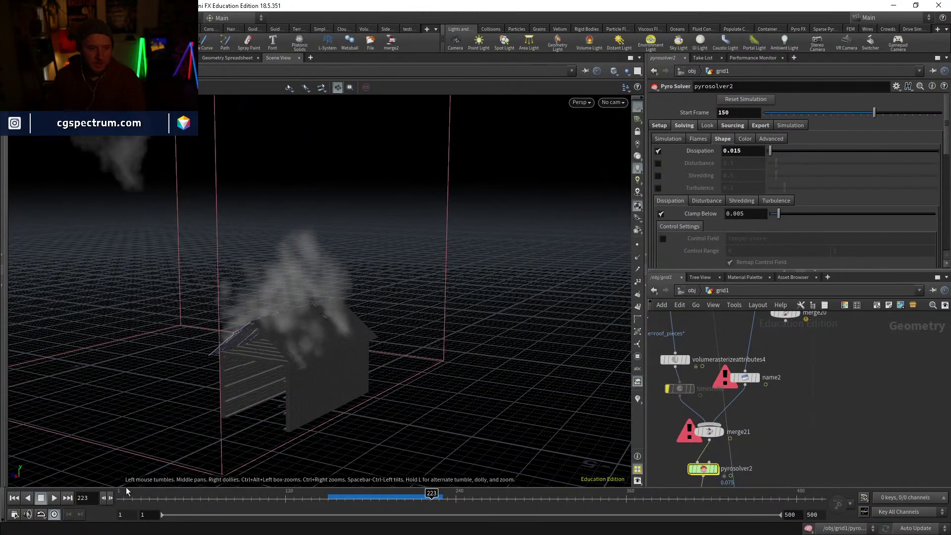
Step: Extend the simulation to frame 238, then scrub the roof smoke from distant and opposite viewpoints, ending at frame 219
{"action": "left_click", "coordinate": [54, 498]}
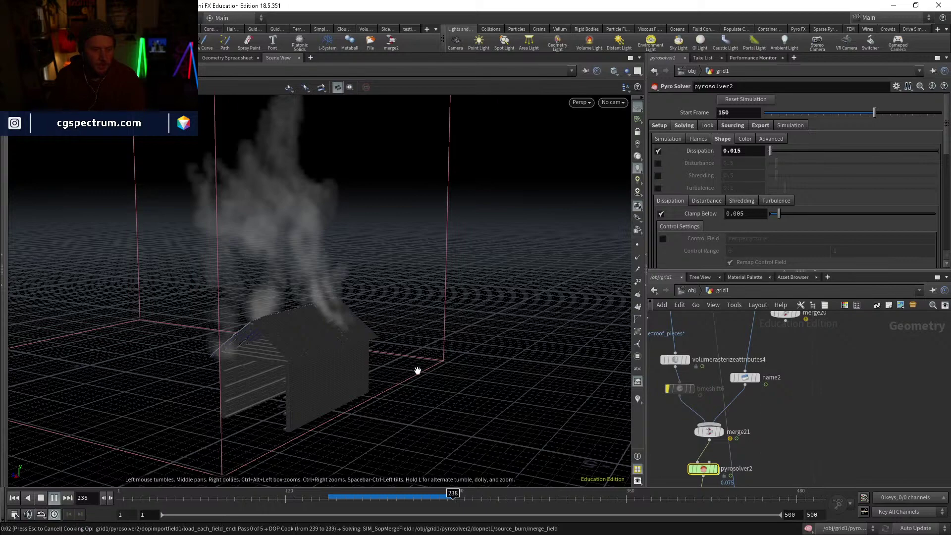
{"action": "left_click", "coordinate": [384, 497]}
{"action": "left_click_drag", "start_coordinate": [408, 498], "coordinate": [458, 492]}
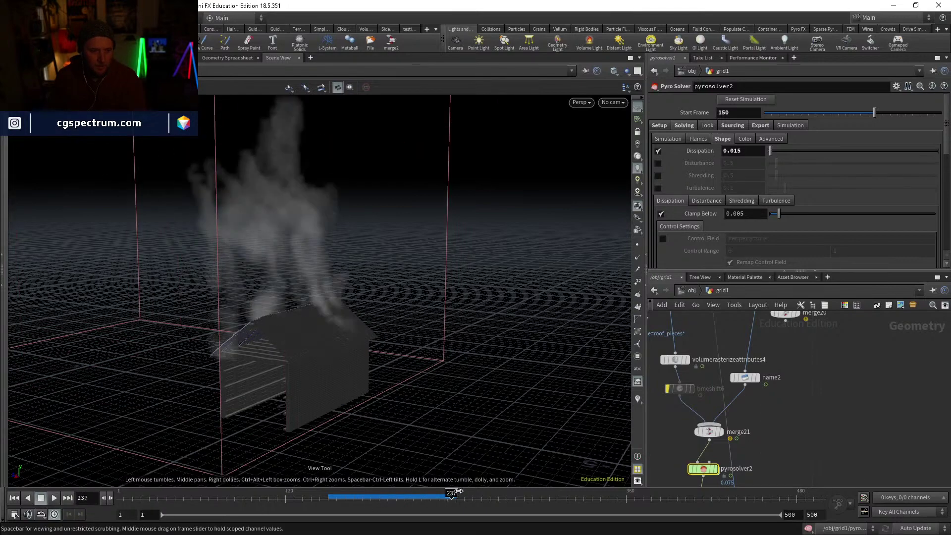
{"action": "left_click_drag", "start_coordinate": [387, 498], "coordinate": [445, 497]}
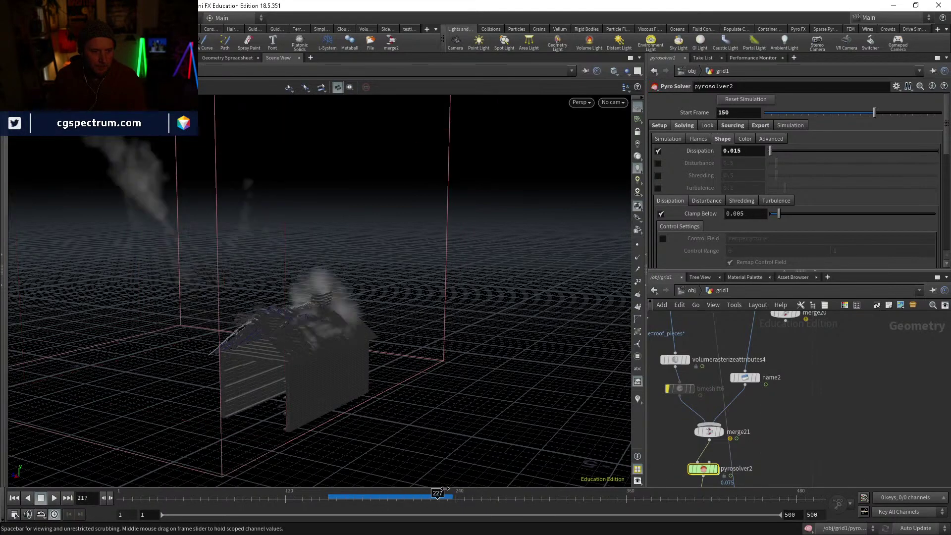
{"action": "left_click_drag", "start_coordinate": [309, 365], "coordinate": [371, 353]}
{"action": "left_click_drag", "start_coordinate": [403, 498], "coordinate": [442, 492]}
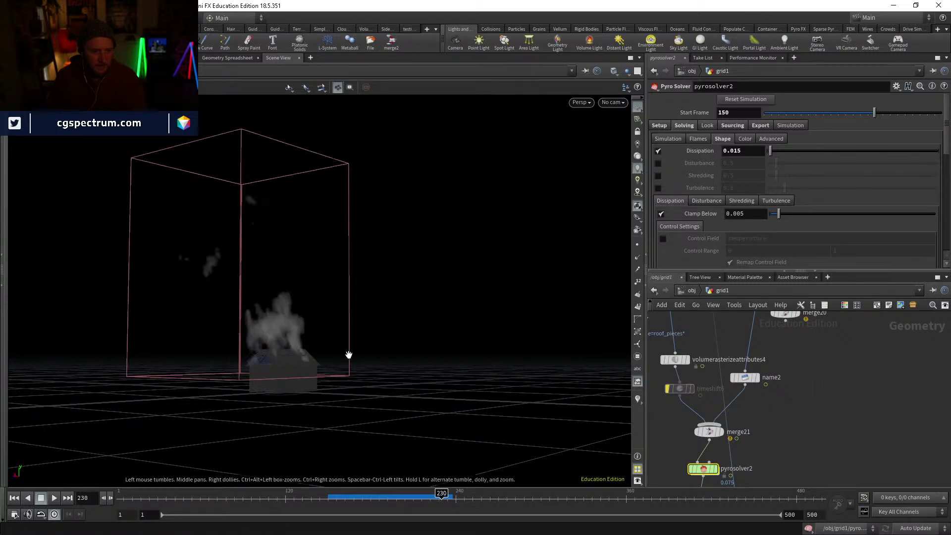
{"action": "left_click_drag", "start_coordinate": [348, 355], "coordinate": [259, 354]}
{"action": "left_click_drag", "start_coordinate": [471, 344], "coordinate": [411, 322]}
{"action": "left_click_drag", "start_coordinate": [424, 494], "coordinate": [427, 494]}
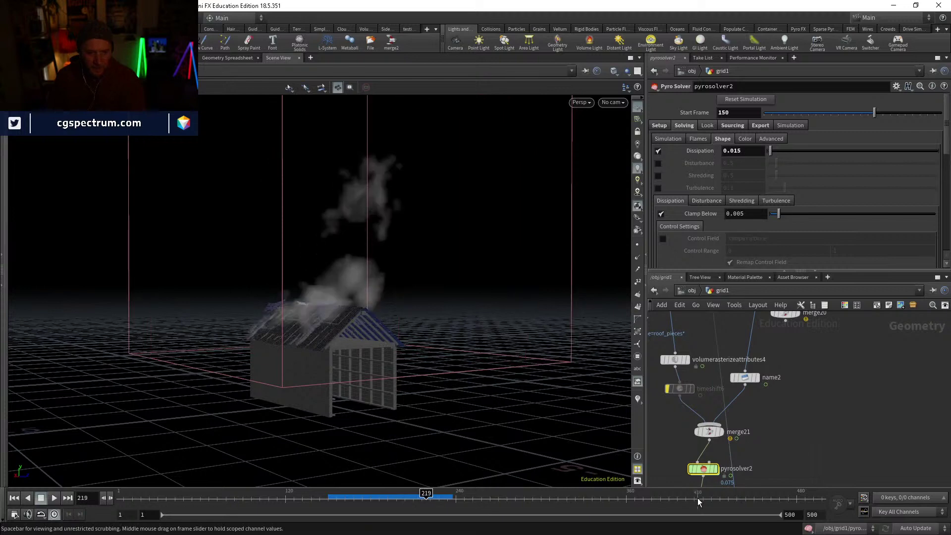
Step: Wire volumevisualization3 into merge11 and display merge11 to combine the barn smoke with the rest of the scene
{"action": "middle_click_drag", "start_coordinate": [807, 448], "coordinate": [786, 403]}
{"action": "scroll", "coordinate": [786, 403], "scroll_direction": "down", "scroll_amount": 4}
{"action": "middle_click_drag", "start_coordinate": [783, 436], "coordinate": [815, 441]}
{"action": "left_click_drag", "start_coordinate": [796, 351], "coordinate": [799, 378]}
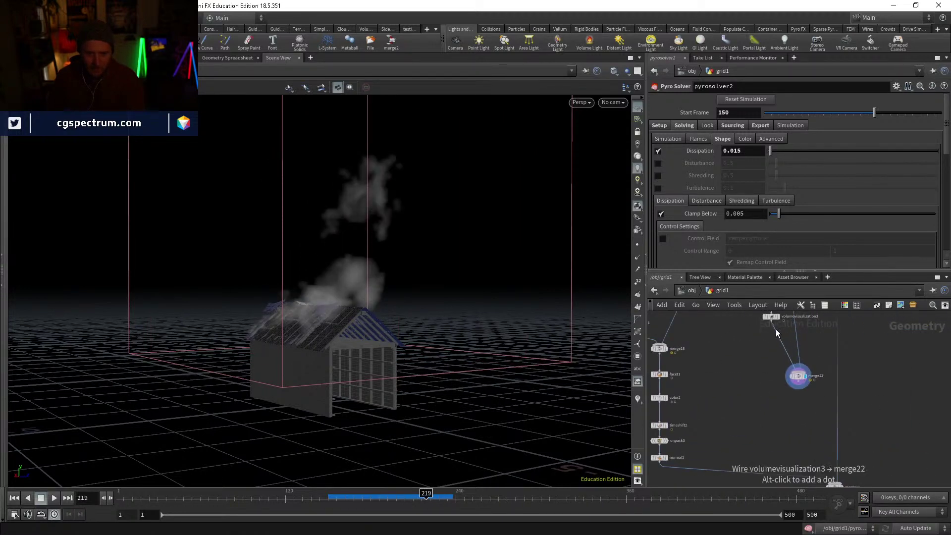
{"action": "left_click", "coordinate": [772, 323]}
{"action": "middle_click_drag", "start_coordinate": [832, 467], "coordinate": [803, 392]}
{"action": "left_click", "coordinate": [806, 402]}
{"action": "scroll", "coordinate": [815, 413], "scroll_direction": "up", "scroll_amount": 1}
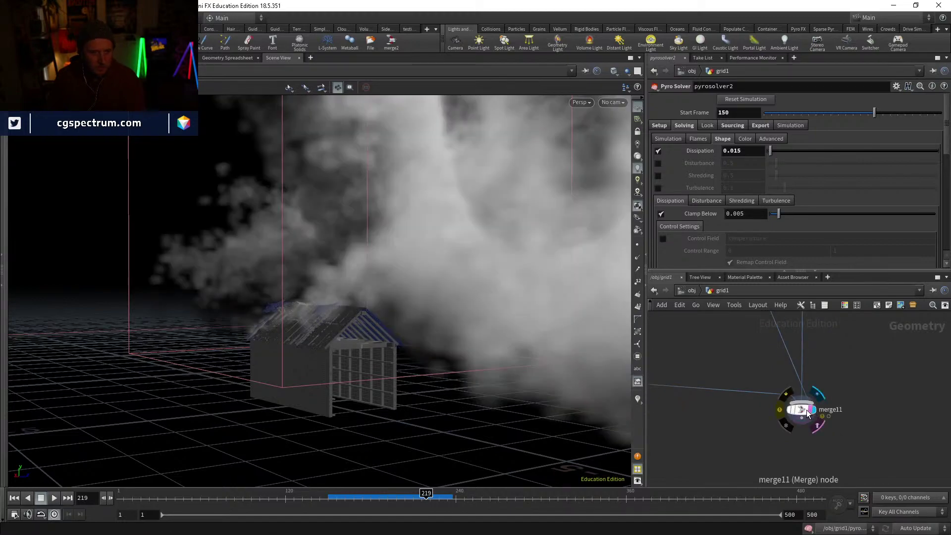
Step: Scrub the combined tornado and barn smoke between frames 150 and 232 from side and open-end views
{"action": "left_click_drag", "start_coordinate": [335, 282], "coordinate": [399, 400]}
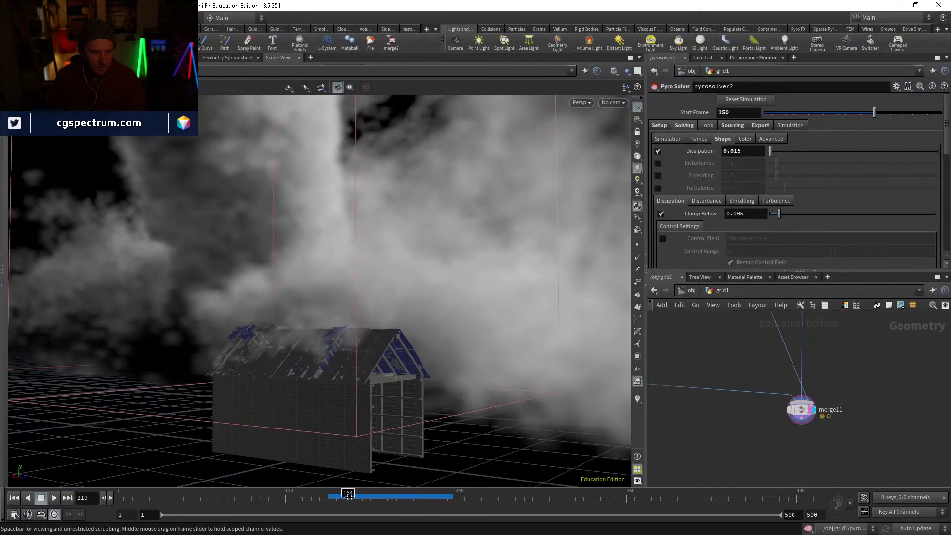
{"action": "left_click", "coordinate": [348, 497]}
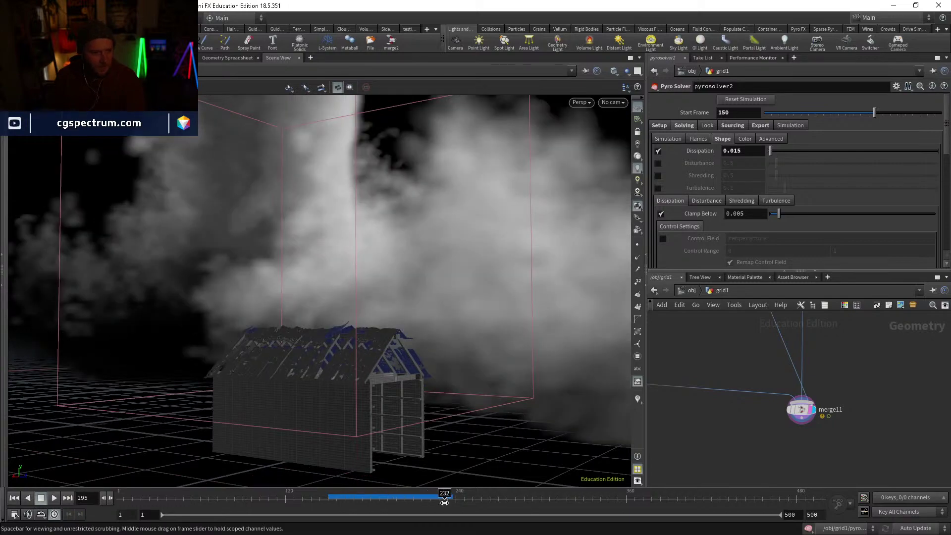
{"action": "left_click_drag", "start_coordinate": [401, 369], "coordinate": [297, 462]}
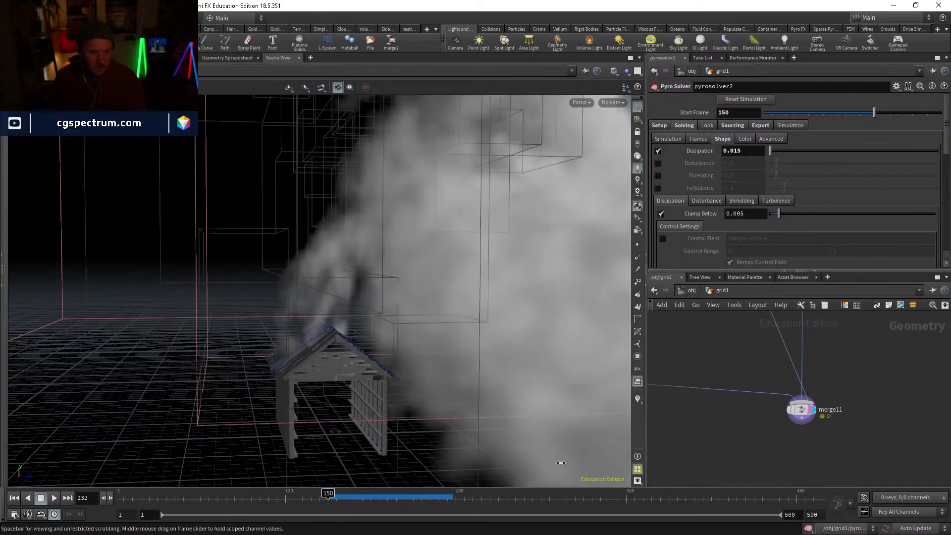
Step: Display the pyrosolver2 node and open its setup settings for voxel size and bounds
{"action": "middle_click_drag", "start_coordinate": [731, 378], "coordinate": [860, 439]}
{"action": "scroll", "coordinate": [775, 370], "scroll_direction": "down", "scroll_amount": 5}
{"action": "middle_click_drag", "start_coordinate": [776, 369], "coordinate": [784, 502]}
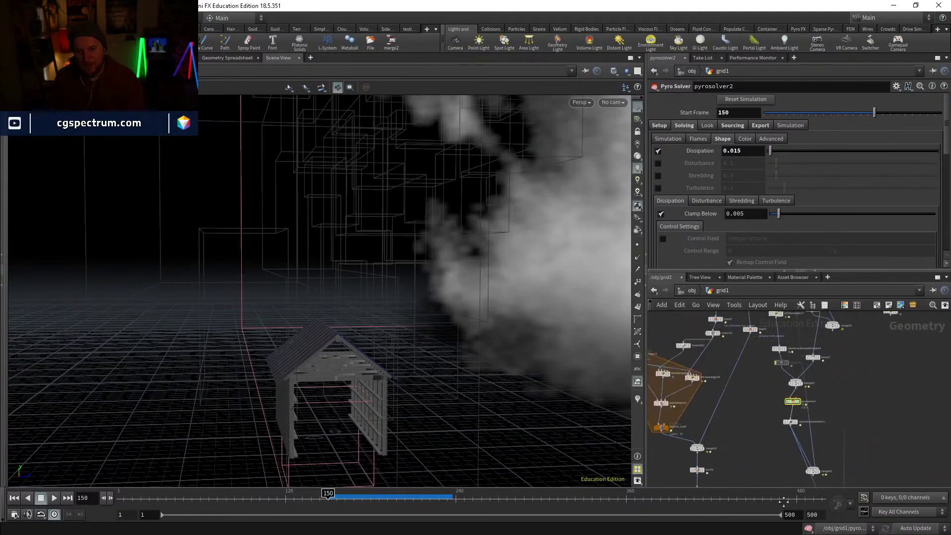
{"action": "scroll", "coordinate": [796, 405], "scroll_direction": "up", "scroll_amount": 6}
{"action": "scroll", "coordinate": [797, 397], "scroll_direction": "up", "scroll_amount": 2}
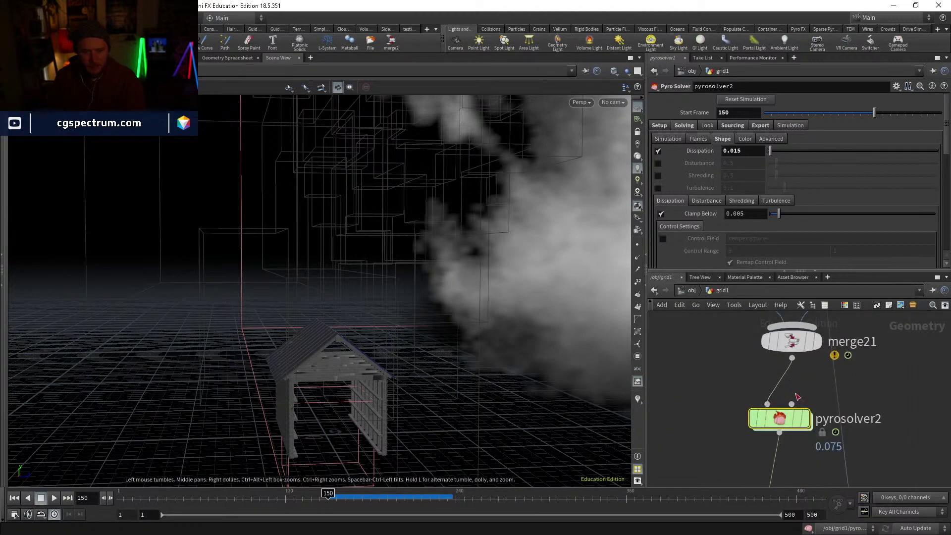
{"action": "left_click", "coordinate": [805, 419]}
{"action": "left_click", "coordinate": [660, 125]}
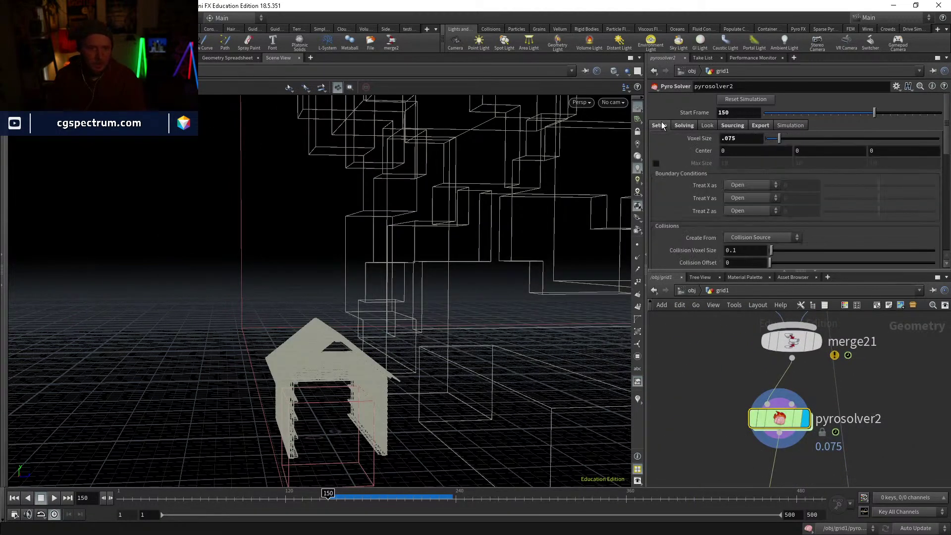
Step: Examine the extent of the volumes around the barn at frame 150 from farther away, toggling wireframe shading
{"action": "middle_click_drag", "start_coordinate": [747, 435], "coordinate": [711, 357]}
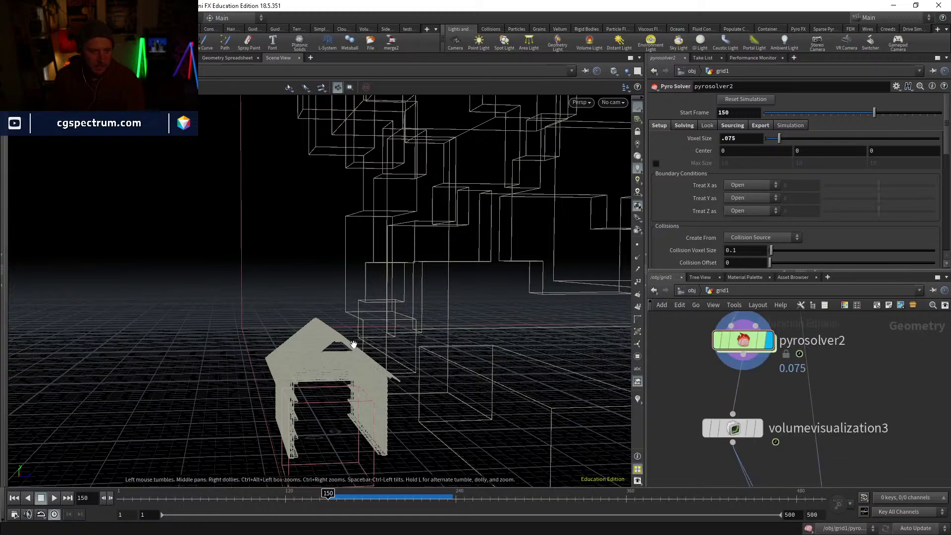
{"action": "right_click_drag", "start_coordinate": [355, 346], "coordinate": [345, 441]}
{"action": "left_click_drag", "start_coordinate": [345, 441], "coordinate": [335, 372]}
{"action": "key", "text": "w"}
{"action": "key", "text": "w"}
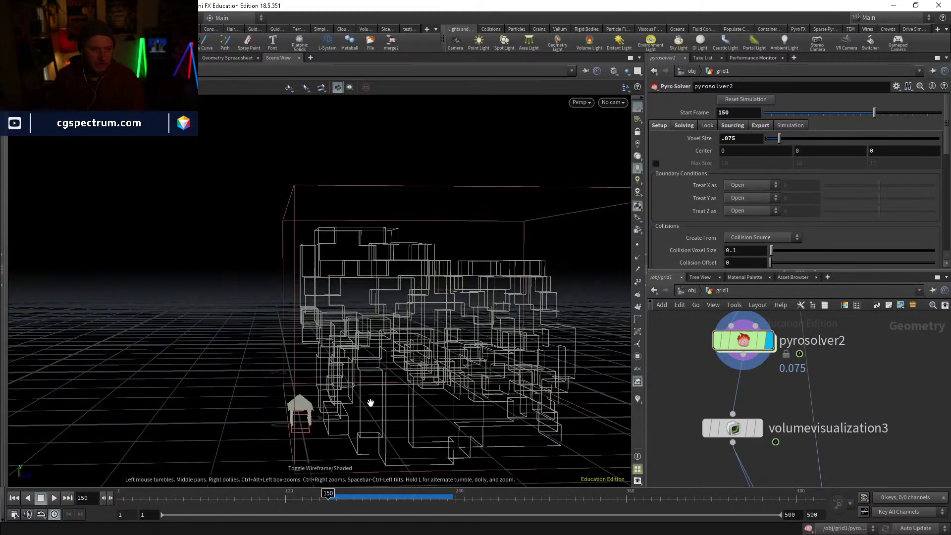
{"action": "mouse_move", "coordinate": [369, 401]}
{"action": "left_mouse_down"}
{"action": "mouse_move", "coordinate": [381, 373]}
{"action": "mouse_move", "coordinate": [293, 418]}
{"action": "left_mouse_up"}
Step: Display volumevisualization3 on its own at frame 235 to isolate the barn smoke
{"action": "middle_click_drag", "start_coordinate": [773, 445], "coordinate": [741, 401]}
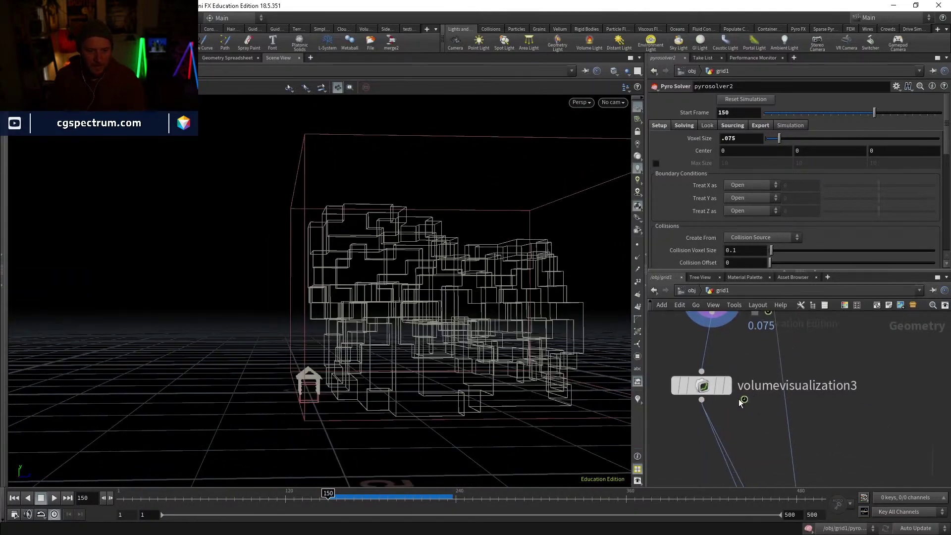
{"action": "left_click", "coordinate": [727, 386]}
{"action": "left_click", "coordinate": [712, 388]}
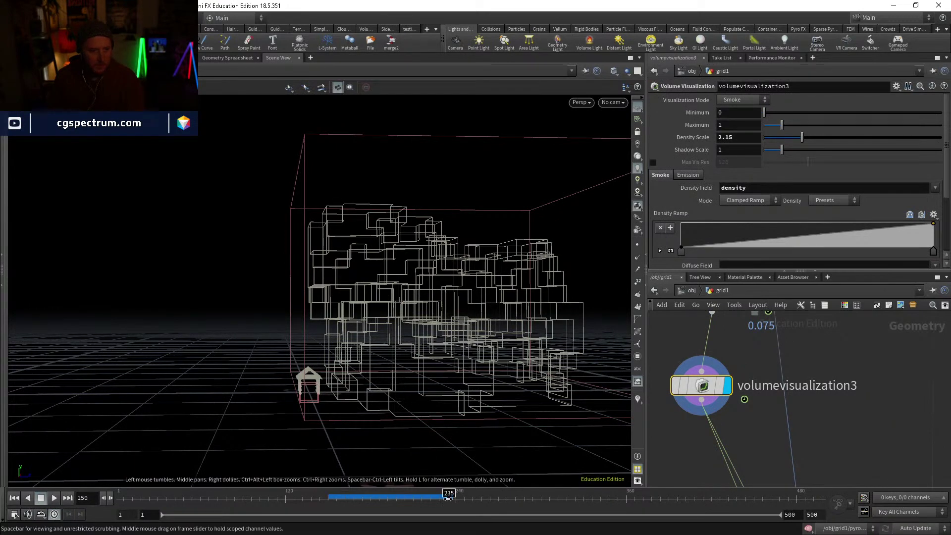
{"action": "left_click", "coordinate": [449, 498]}
{"action": "key", "text": "w"}
{"action": "key", "text": "w"}
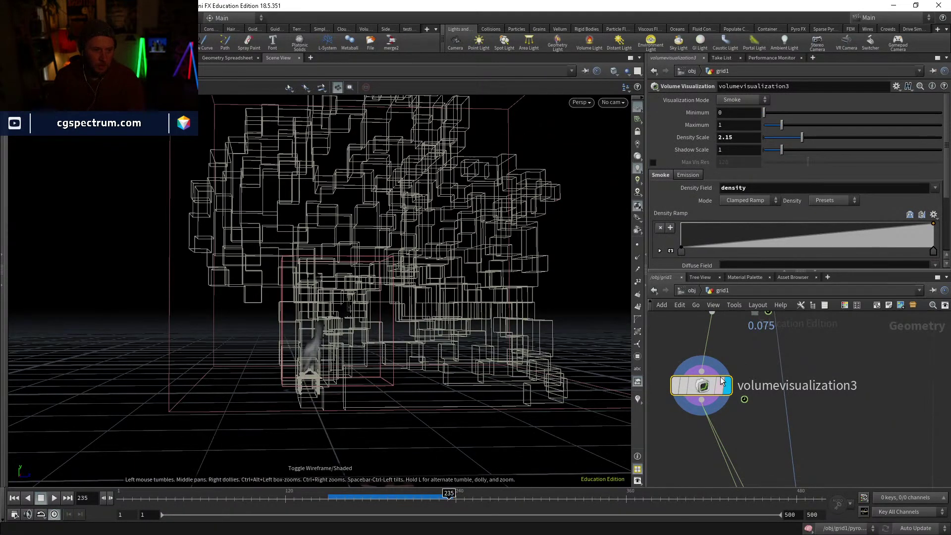
{"action": "left_click", "coordinate": [720, 383]}
{"action": "middle_click_drag", "start_coordinate": [774, 333], "coordinate": [766, 372]}
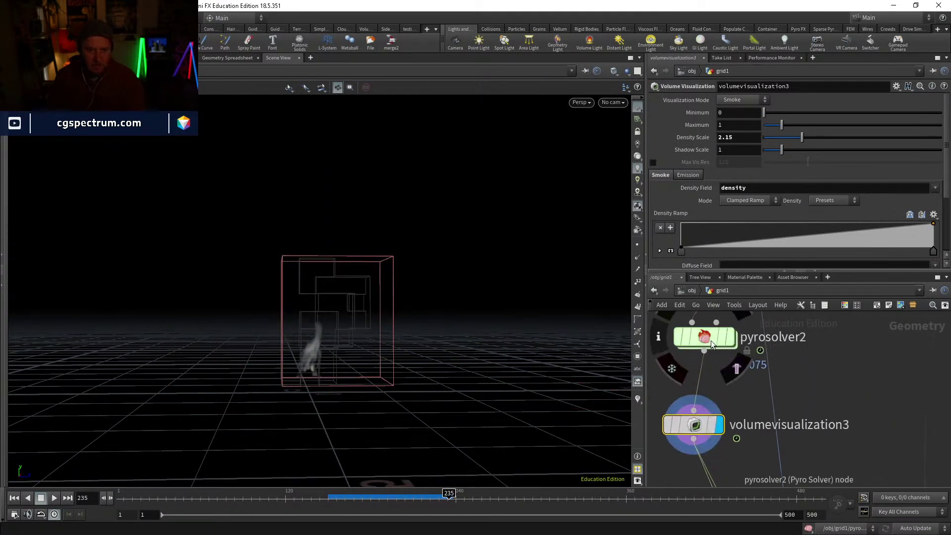
Step: Enable the Max Size limit of 10 × 10 × 10 on pyrosolver2 and return to frame 150
{"action": "left_click", "coordinate": [712, 340]}
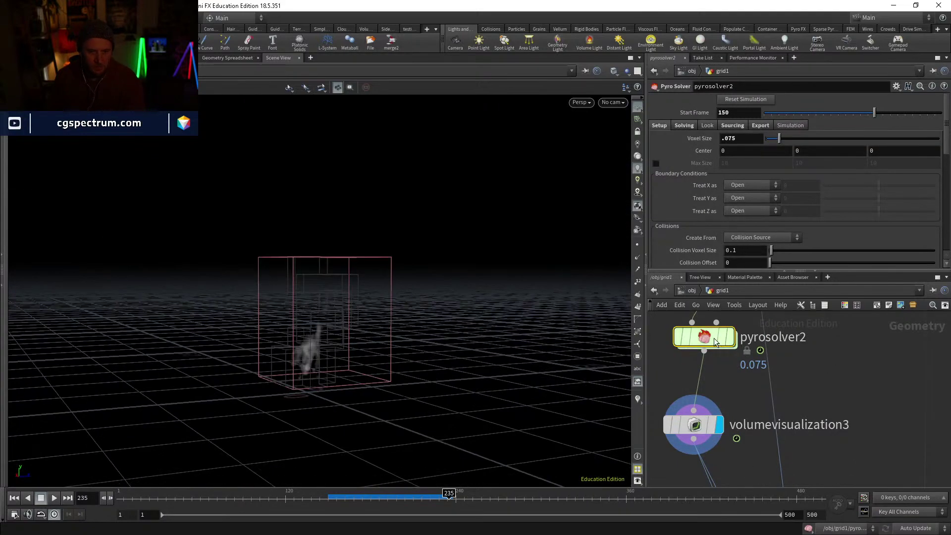
{"action": "middle_click", "coordinate": [715, 341]}
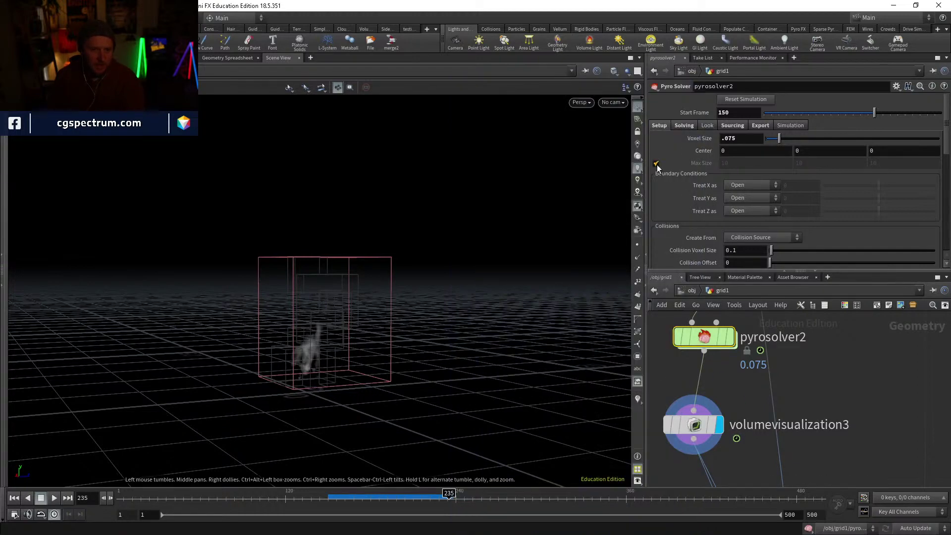
{"action": "left_click", "coordinate": [657, 164]}
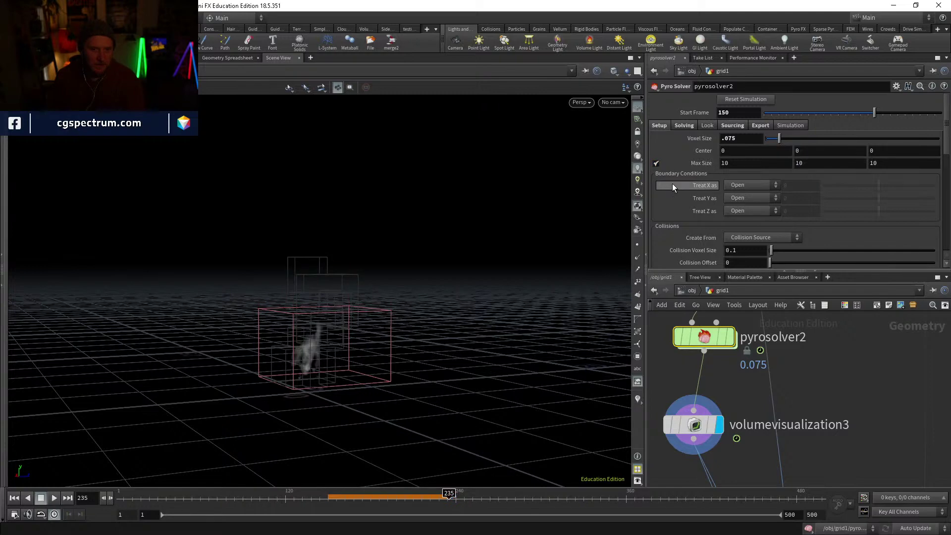
{"action": "left_click", "coordinate": [329, 502]}
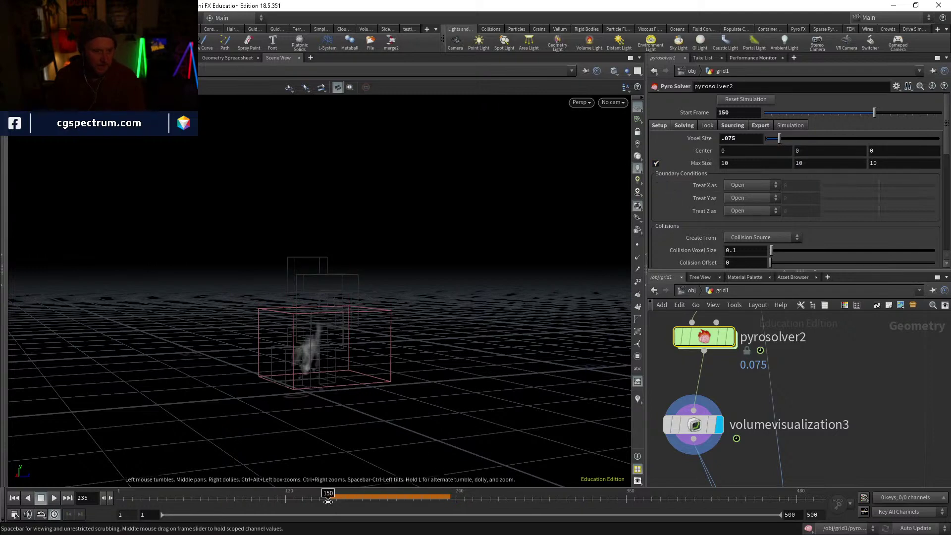
Step: Try a Y center of 5 for the pyrosolver2 bounds, restoring it to 0
{"action": "type", "text": "5"}
{"action": "key", "text": "Return"}
{"action": "left_click", "coordinate": [837, 152]}
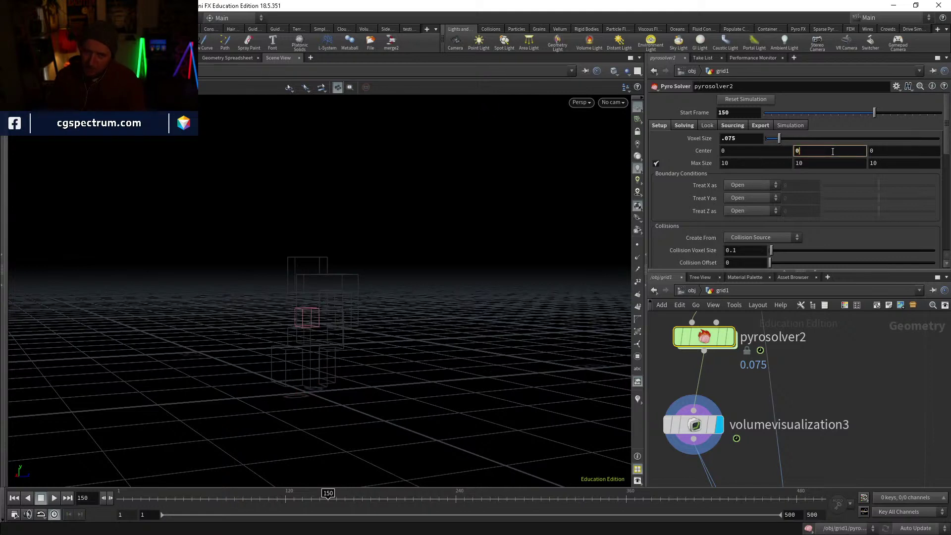
{"action": "key", "text": "Return"}
Step: Set pyrosolver2's Y boundary condition to Closed Below and scrub the resimulated range to frame 191
{"action": "left_click", "coordinate": [753, 197]}
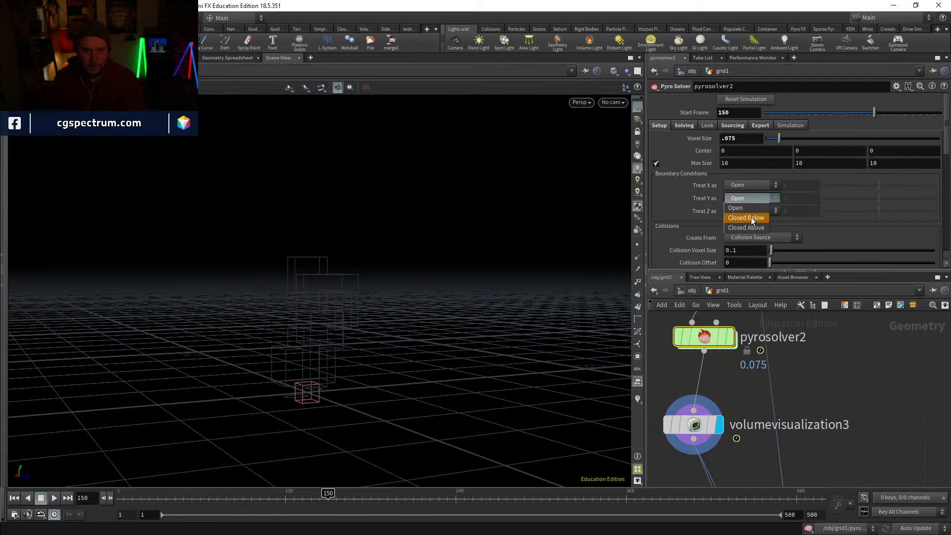
{"action": "left_click", "coordinate": [751, 217]}
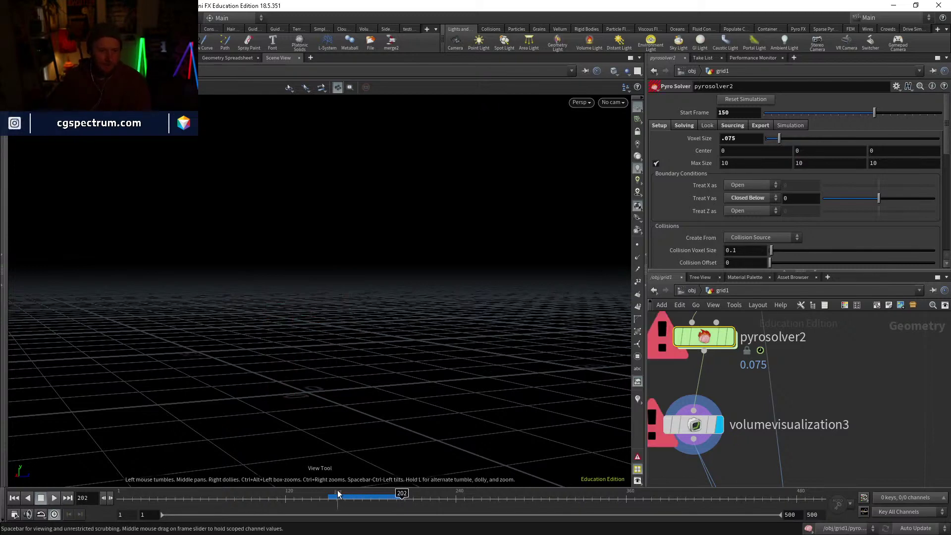
{"action": "left_click", "coordinate": [376, 494]}
{"action": "left_click_drag", "start_coordinate": [376, 494], "coordinate": [387, 494]}
Step: Trace the geometry spreadsheet data upstream from pyrosolver2 through merge21 to attribwrangle19
{"action": "left_click", "coordinate": [230, 58]}
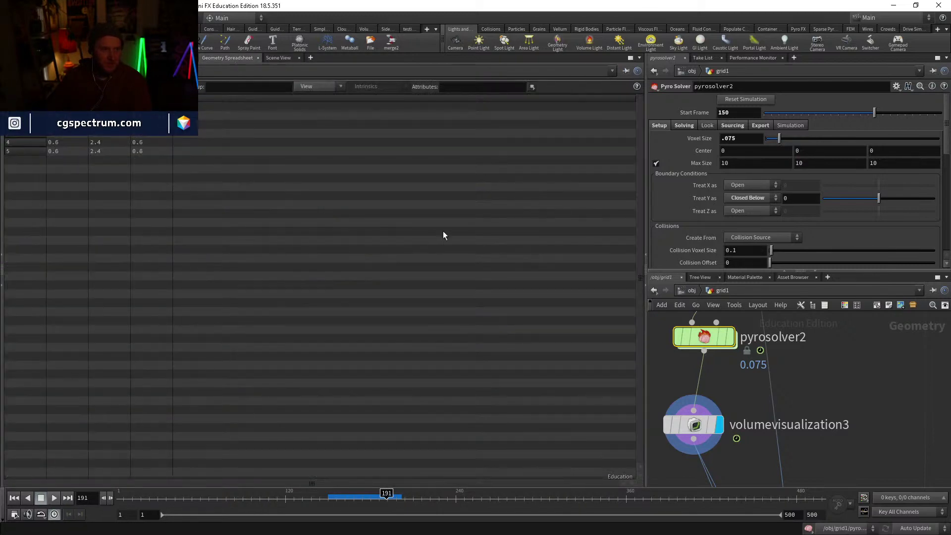
{"action": "middle_click_drag", "start_coordinate": [734, 332], "coordinate": [734, 453]}
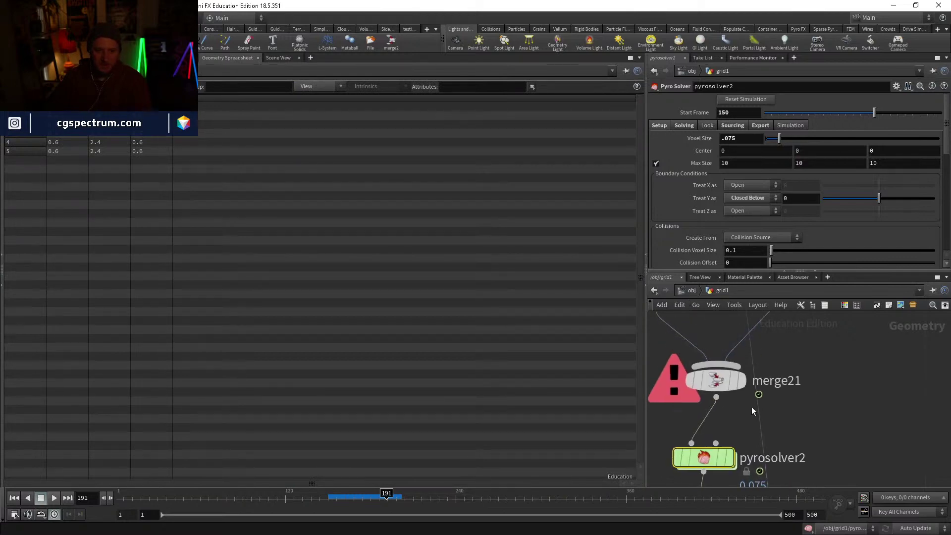
{"action": "left_click", "coordinate": [744, 383]}
{"action": "middle_click_drag", "start_coordinate": [708, 316], "coordinate": [742, 420]}
{"action": "middle_click_drag", "start_coordinate": [724, 333], "coordinate": [719, 443]}
{"action": "left_click", "coordinate": [722, 422]}
{"action": "left_click", "coordinate": [714, 426]}
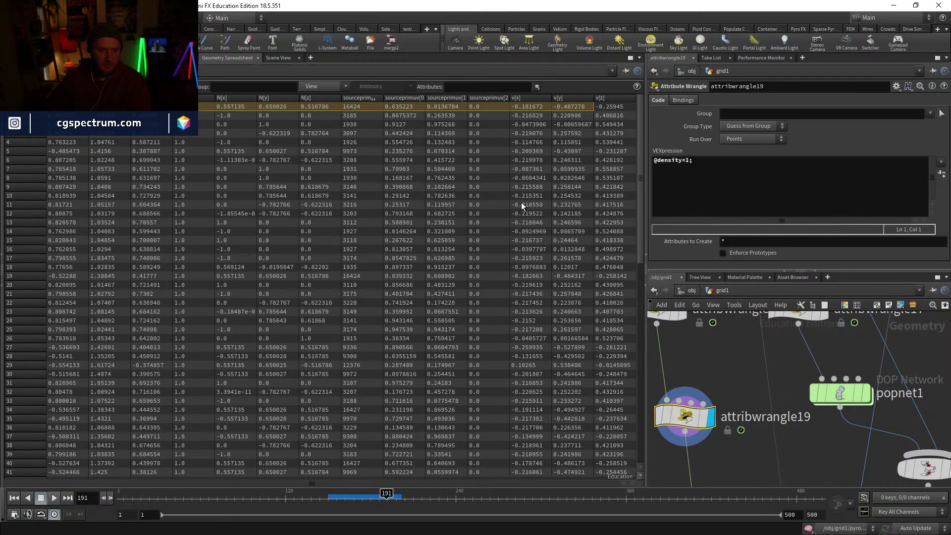
Step: Examine the point attribute values of attribwrangle19, including the normals and velocities, at frame 191
{"action": "scroll", "coordinate": [641, 128], "scroll_direction": "down", "scroll_amount": 1}
{"action": "scroll", "coordinate": [639, 223], "scroll_direction": "down", "scroll_amount": 15}
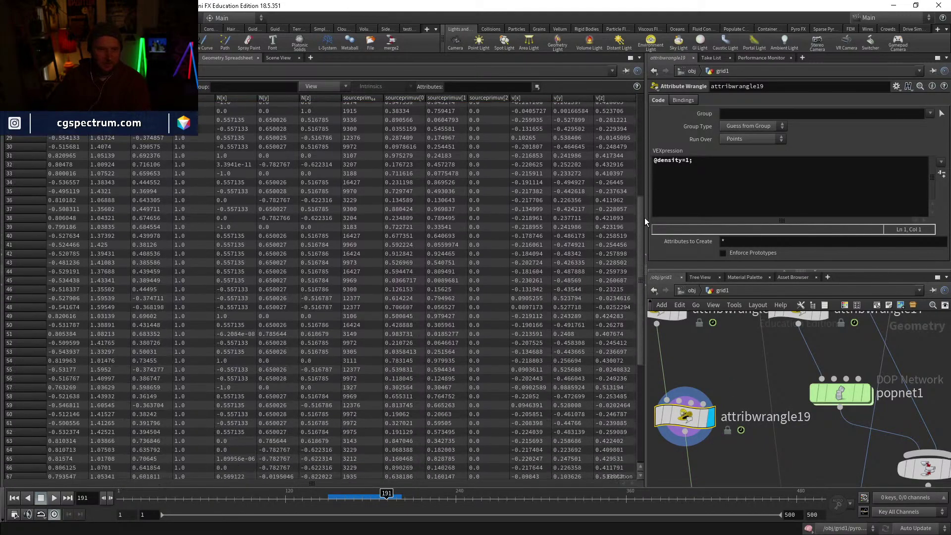
{"action": "scroll", "coordinate": [640, 215], "scroll_direction": "up", "scroll_amount": 18}
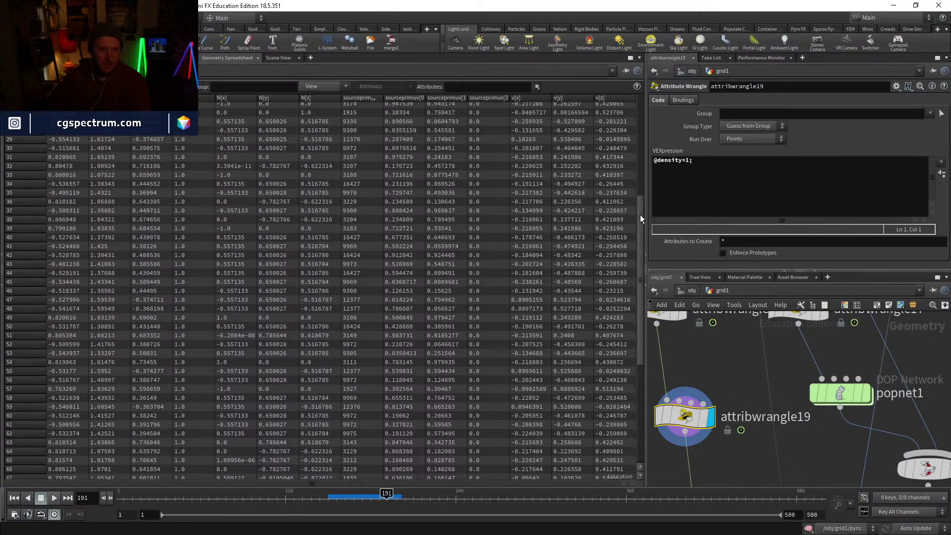
{"action": "scroll", "coordinate": [644, 171], "scroll_direction": "down", "scroll_amount": 15}
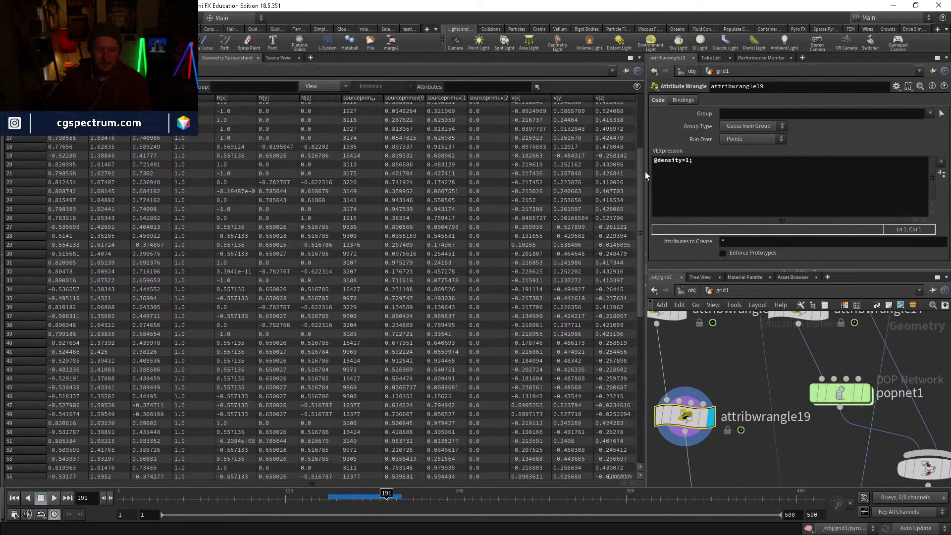
{"action": "scroll", "coordinate": [644, 244], "scroll_direction": "up", "scroll_amount": 15}
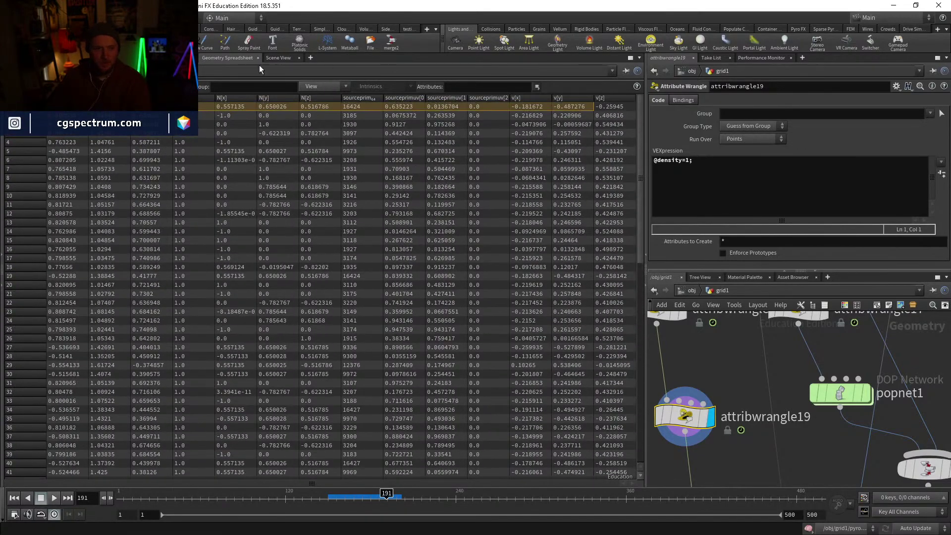
Step: Return to the 3D scene view and display volumevisualization3
{"action": "left_click", "coordinate": [288, 60]}
{"action": "middle_click_drag", "start_coordinate": [795, 439], "coordinate": [764, 341]}
{"action": "scroll", "coordinate": [763, 340], "scroll_direction": "down", "scroll_amount": 3}
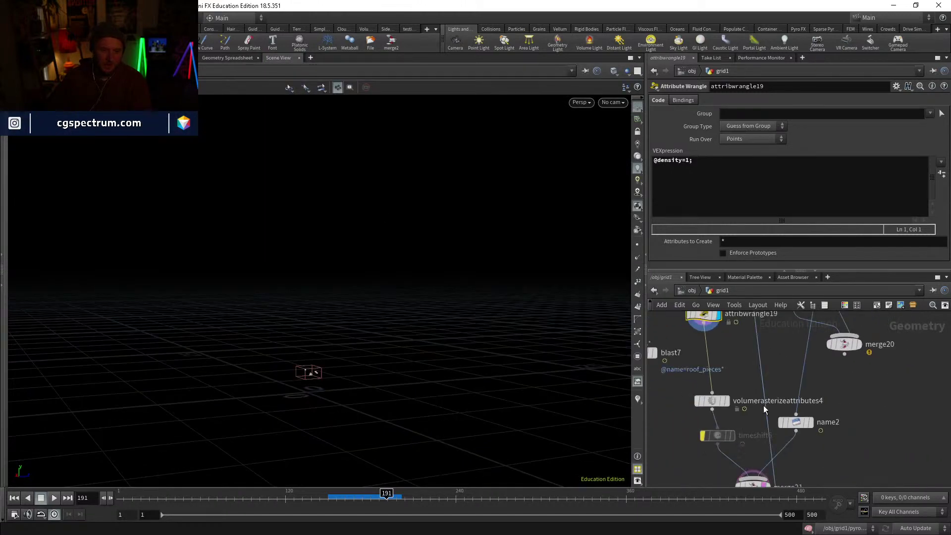
{"action": "middle_click_drag", "start_coordinate": [764, 409], "coordinate": [754, 299]}
{"action": "middle_click_drag", "start_coordinate": [788, 435], "coordinate": [772, 357]}
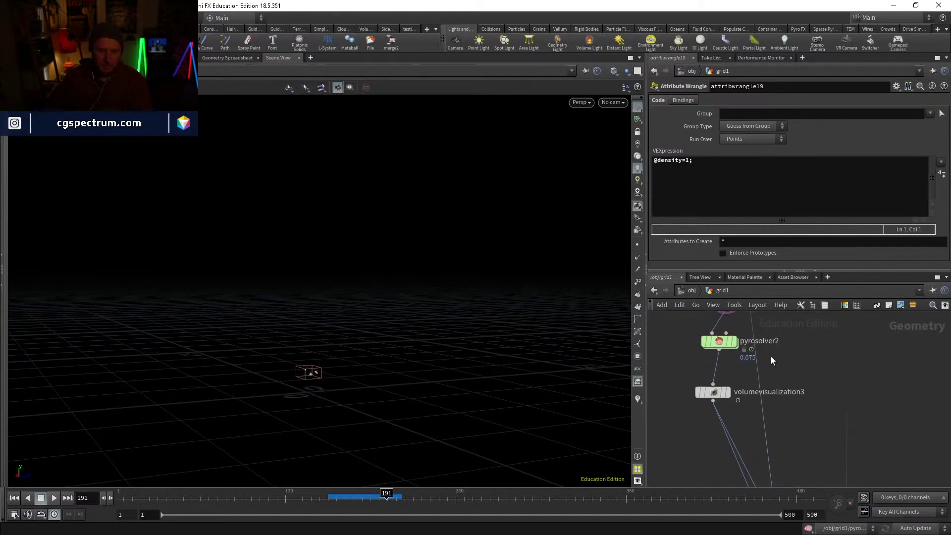
{"action": "left_click", "coordinate": [727, 393]}
{"action": "left_click", "coordinate": [716, 394]}
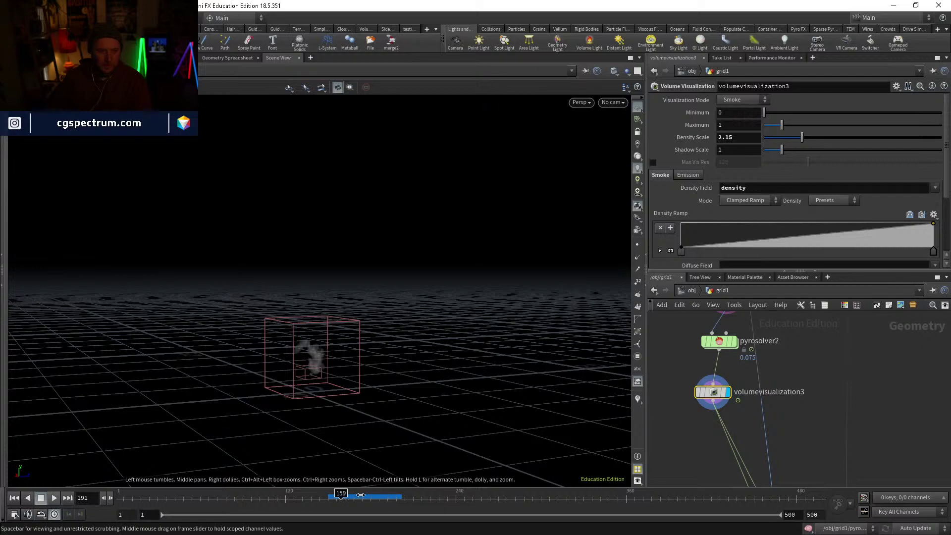
Step: Scrub the barn smoke up to frame 198 and examine it from a closer, raised viewpoint
{"action": "left_click_drag", "start_coordinate": [361, 495], "coordinate": [366, 493]}
{"action": "left_click", "coordinate": [397, 499]}
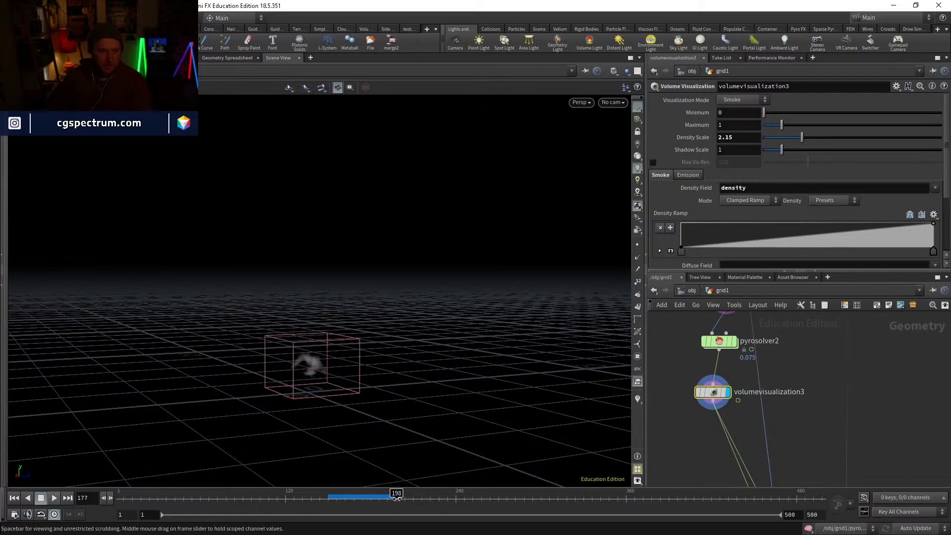
{"action": "right_click_drag", "start_coordinate": [302, 369], "coordinate": [370, 233]}
{"action": "left_click_drag", "start_coordinate": [370, 233], "coordinate": [316, 321]}
{"action": "right_click_drag", "start_coordinate": [316, 320], "coordinate": [464, 313]}
{"action": "left_click_drag", "start_coordinate": [463, 313], "coordinate": [347, 526]}
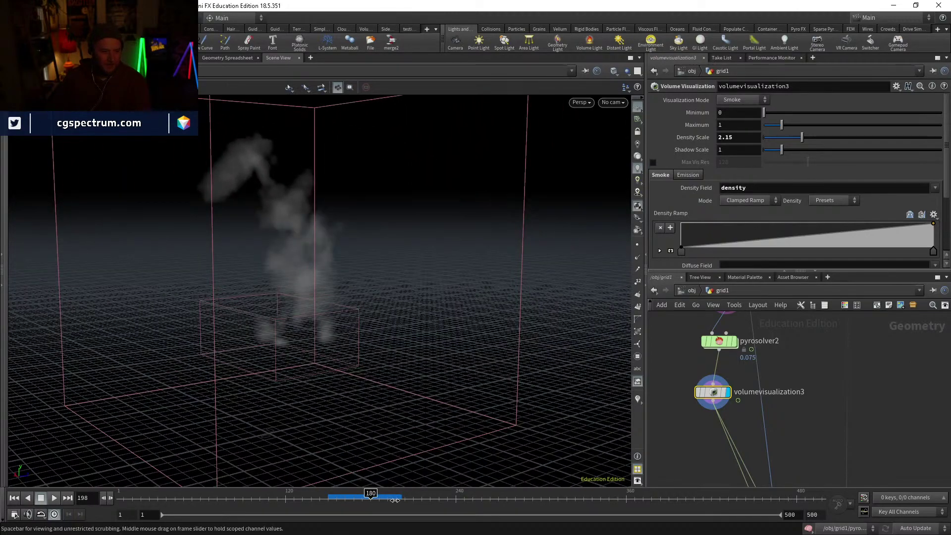
{"action": "left_click_drag", "start_coordinate": [395, 500], "coordinate": [397, 500]}
Step: Display merge11 to check the barn smoke together with the barn and tornado at frame 198
{"action": "middle_click_drag", "start_coordinate": [858, 466], "coordinate": [796, 342]}
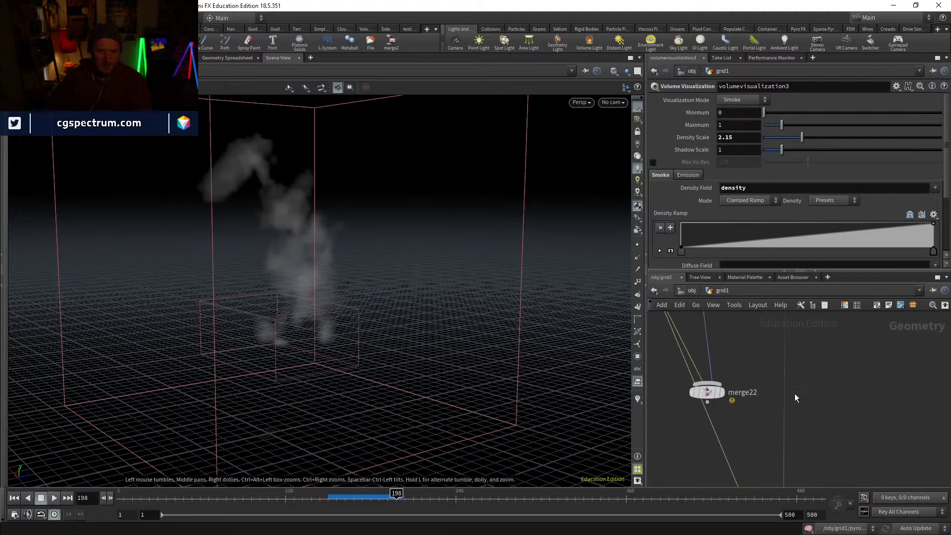
{"action": "scroll", "coordinate": [794, 396], "scroll_direction": "down", "scroll_amount": 3}
{"action": "middle_click_drag", "start_coordinate": [783, 431], "coordinate": [759, 313]}
{"action": "scroll", "coordinate": [771, 385], "scroll_direction": "up", "scroll_amount": 4}
{"action": "mouse_move", "coordinate": [771, 371]}
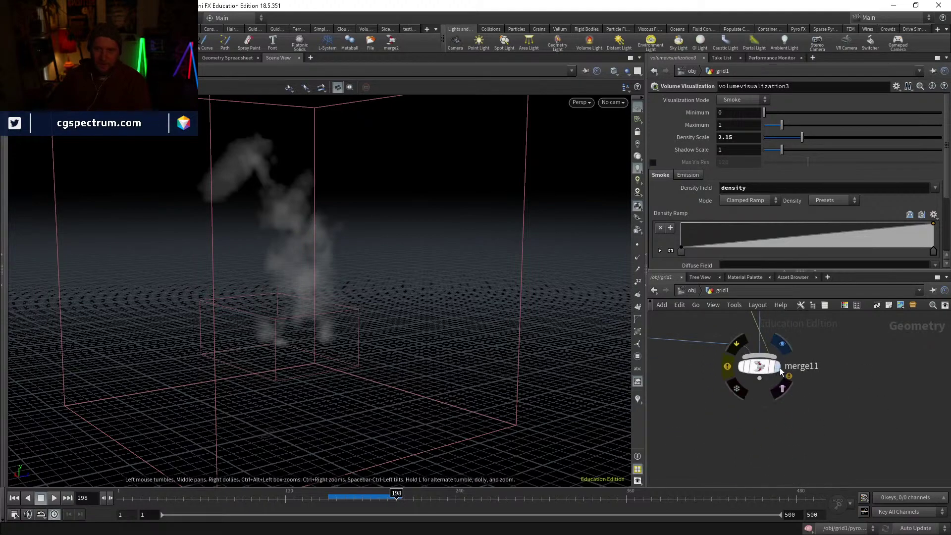
{"action": "key", "text": "r"}
{"action": "left_click", "coordinate": [757, 369]}
{"action": "left_click_drag", "start_coordinate": [455, 313], "coordinate": [452, 365]}
Step: Display volumevisualization3, play the barn smoke through to frame 235, and scrub it back to frame 210
{"action": "middle_click_drag", "start_coordinate": [849, 330], "coordinate": [911, 491]}
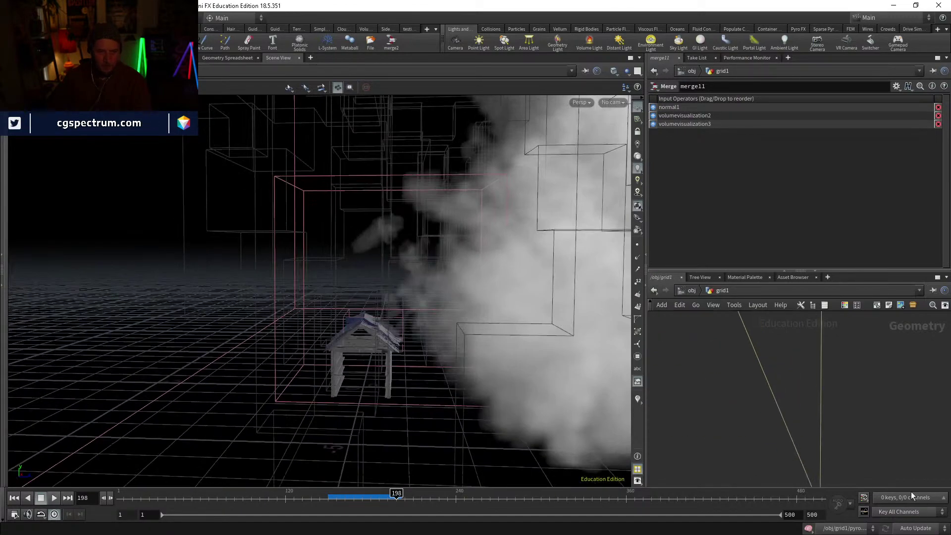
{"action": "scroll", "coordinate": [837, 382], "scroll_direction": "down", "scroll_amount": 3}
{"action": "middle_click_drag", "start_coordinate": [837, 382], "coordinate": [828, 485]}
{"action": "scroll", "coordinate": [727, 341], "scroll_direction": "up", "scroll_amount": 2}
{"action": "left_click", "coordinate": [732, 355]}
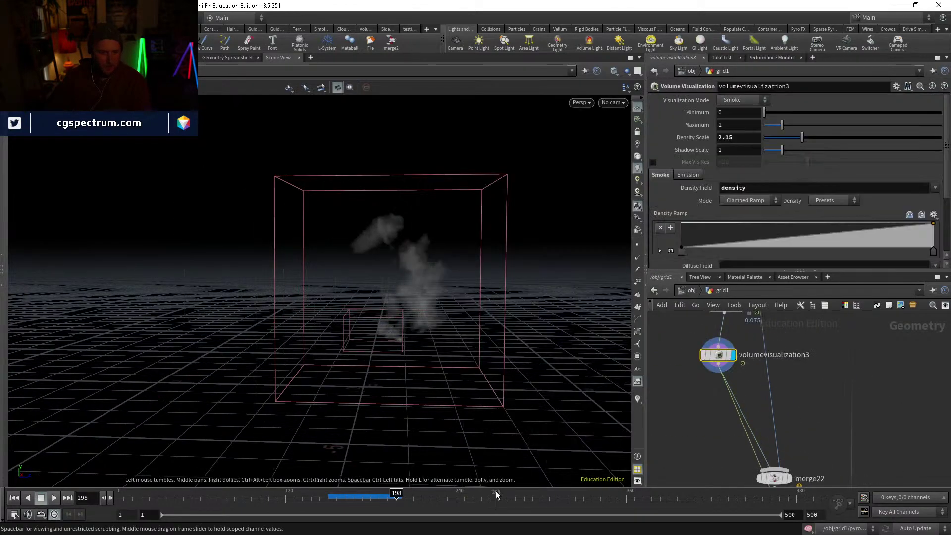
{"action": "left_click", "coordinate": [377, 497]}
{"action": "left_click", "coordinate": [54, 498]}
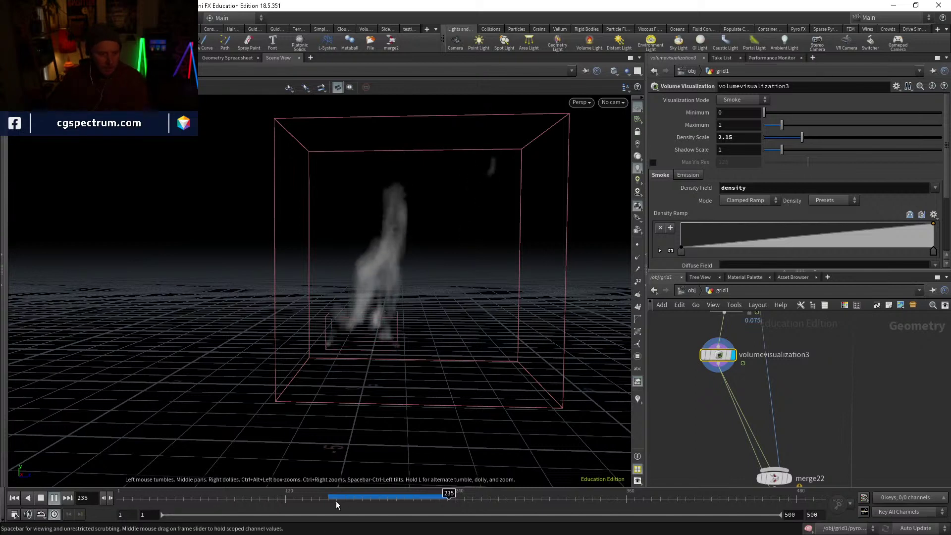
{"action": "left_click", "coordinate": [367, 498]}
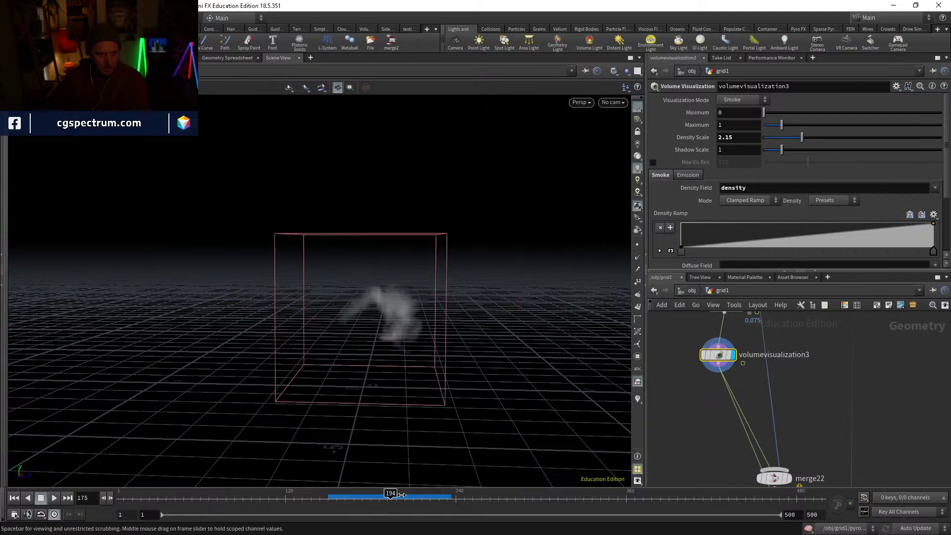
Step: Display merge11 and look at the combined barn and tornado through cam3
{"action": "middle_click_drag", "start_coordinate": [806, 440], "coordinate": [779, 318]}
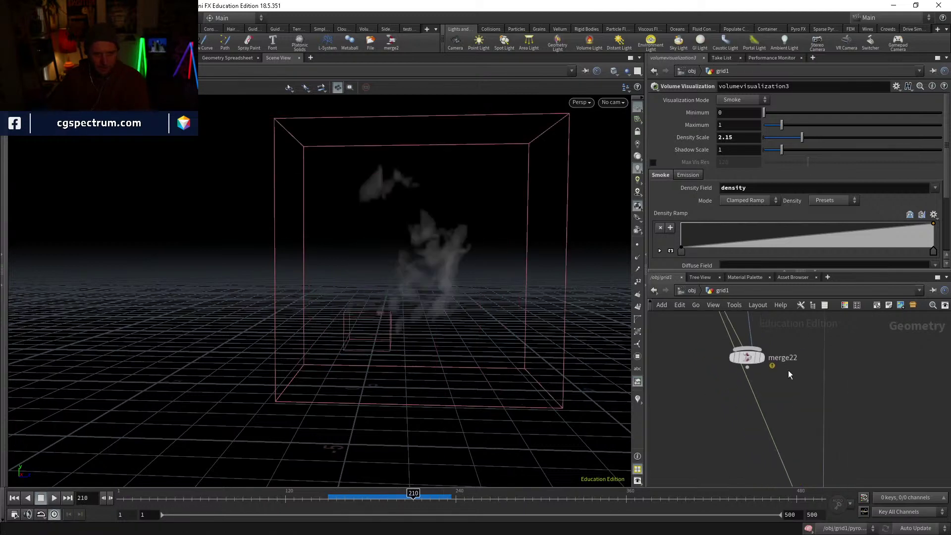
{"action": "middle_click_drag", "start_coordinate": [799, 456], "coordinate": [767, 343]}
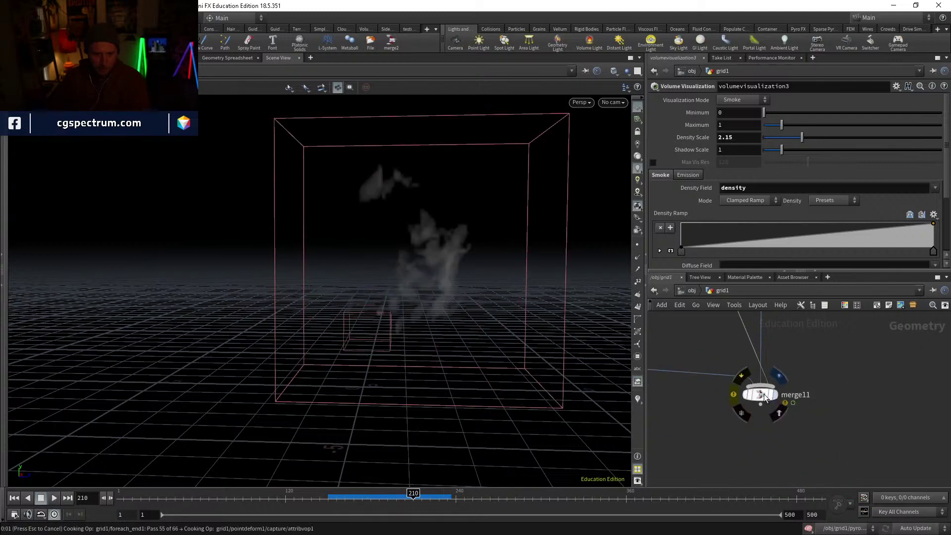
{"action": "left_click", "coordinate": [764, 394]}
{"action": "left_click", "coordinate": [614, 102]}
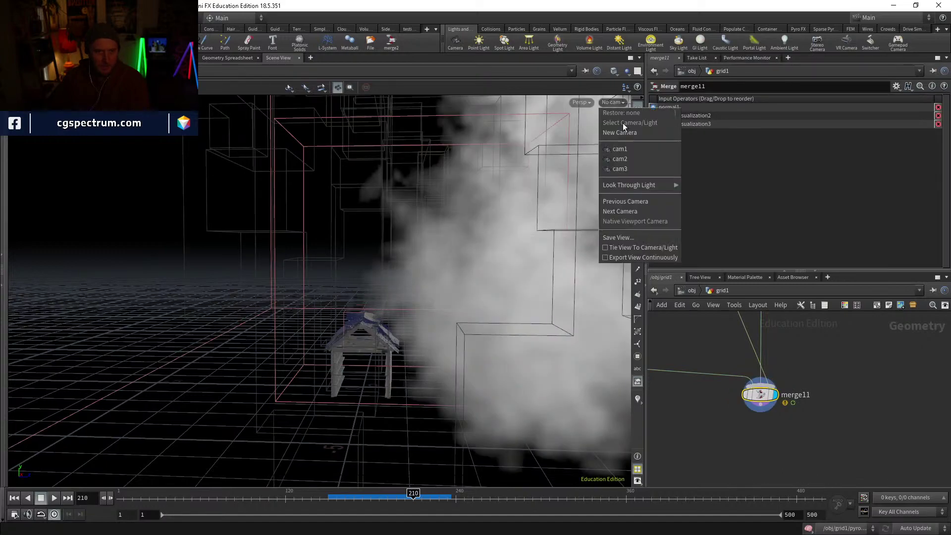
{"action": "left_click", "coordinate": [638, 169]}
Step: Compare the scene in wireframe and set the viewport shading to Smooth Shaded
{"action": "key", "text": "w"}
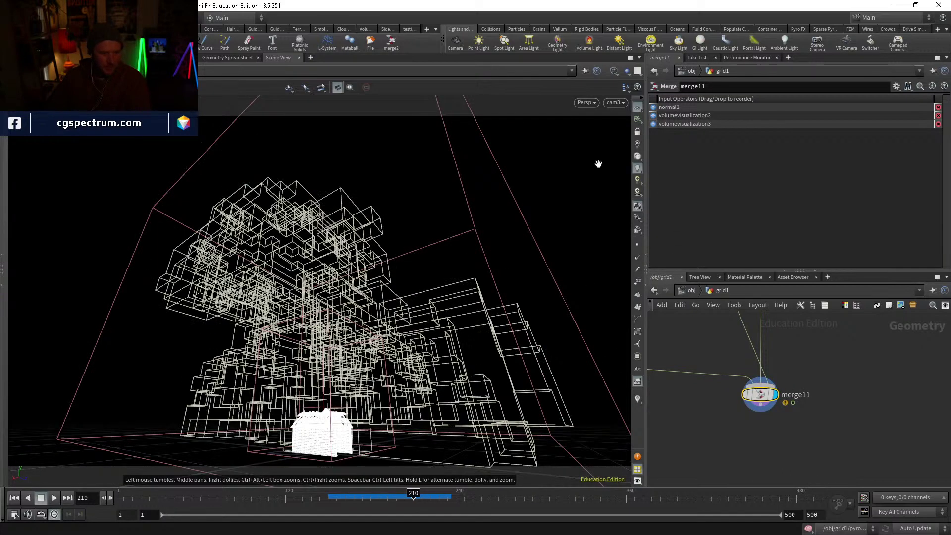
{"action": "key", "text": "w"}
{"action": "left_click", "coordinate": [626, 106]}
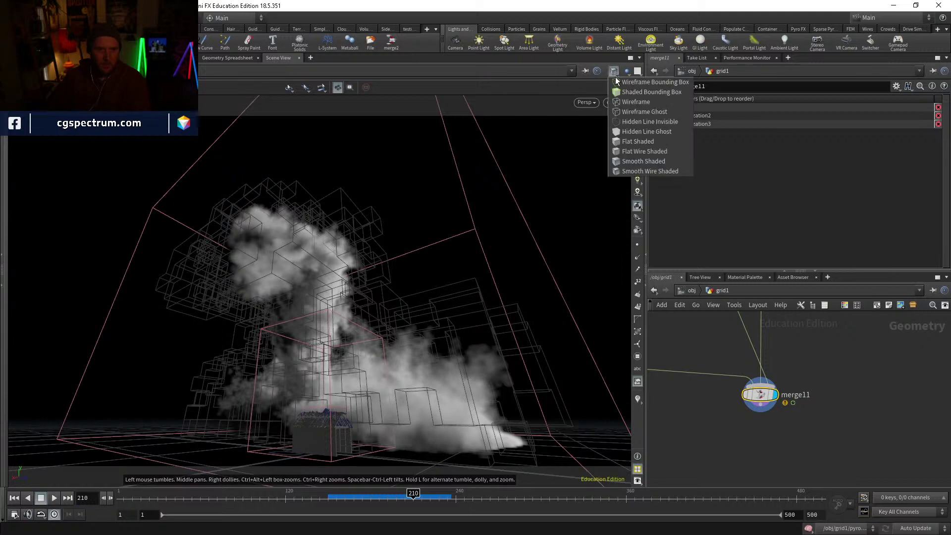
{"action": "left_click", "coordinate": [673, 162]}
Step: Set the Density Scale of volumevisualization3 to 10 and check the combined smoke at frame 231
{"action": "scroll", "coordinate": [820, 415], "scroll_direction": "down", "scroll_amount": 3}
{"action": "middle_click_drag", "start_coordinate": [818, 407], "coordinate": [831, 435]}
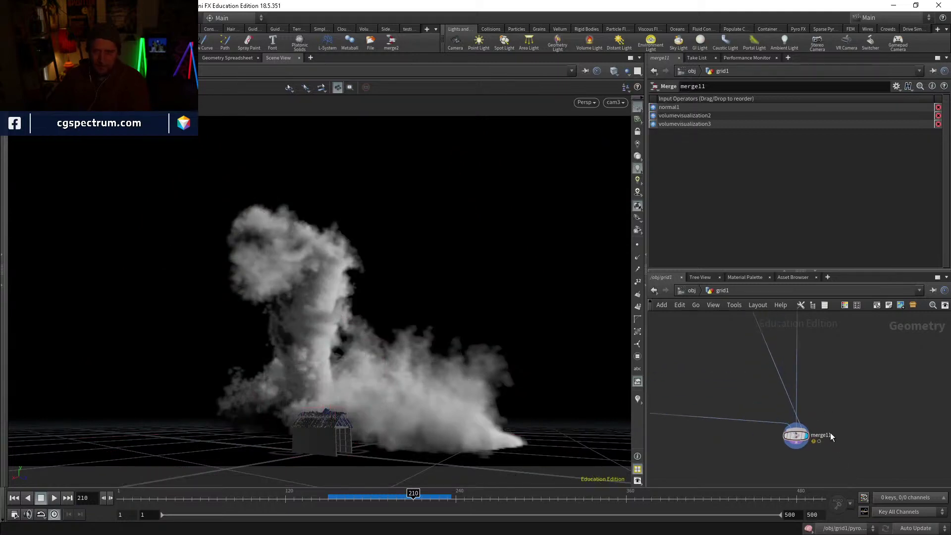
{"action": "middle_click_drag", "start_coordinate": [836, 379], "coordinate": [824, 436]}
{"action": "scroll", "coordinate": [825, 436], "scroll_direction": "down", "scroll_amount": 1}
{"action": "middle_click_drag", "start_coordinate": [802, 351], "coordinate": [808, 399]}
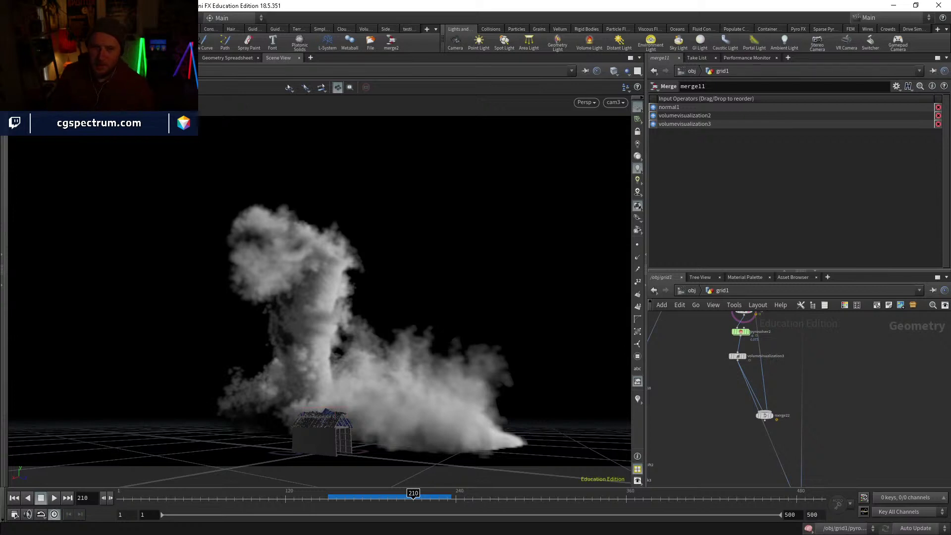
{"action": "middle_click_drag", "start_coordinate": [716, 371], "coordinate": [685, 485]}
{"action": "scroll", "coordinate": [742, 436], "scroll_direction": "up", "scroll_amount": 5}
{"action": "middle_click_drag", "start_coordinate": [742, 439], "coordinate": [763, 347]}
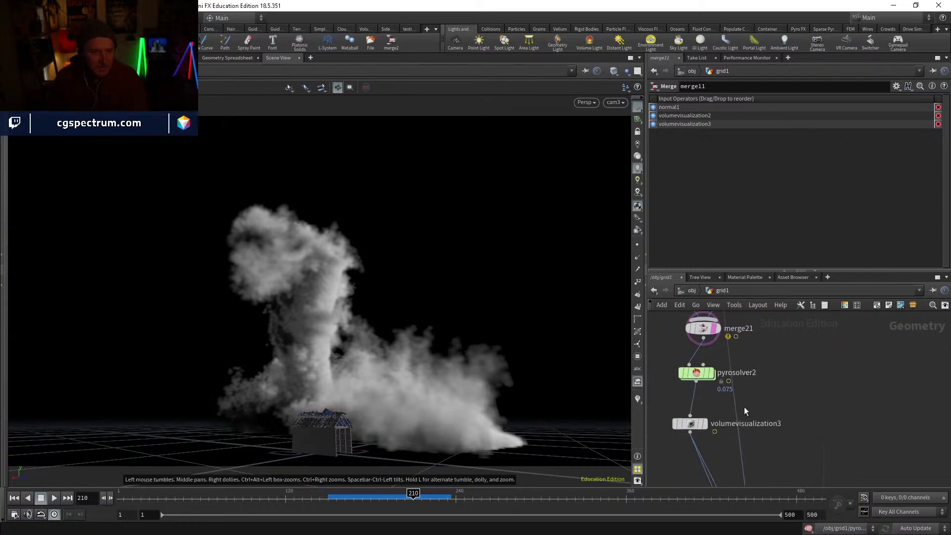
{"action": "middle_click_drag", "start_coordinate": [745, 406], "coordinate": [743, 340]}
{"action": "left_click", "coordinate": [692, 355]}
{"action": "left_click", "coordinate": [741, 137]}
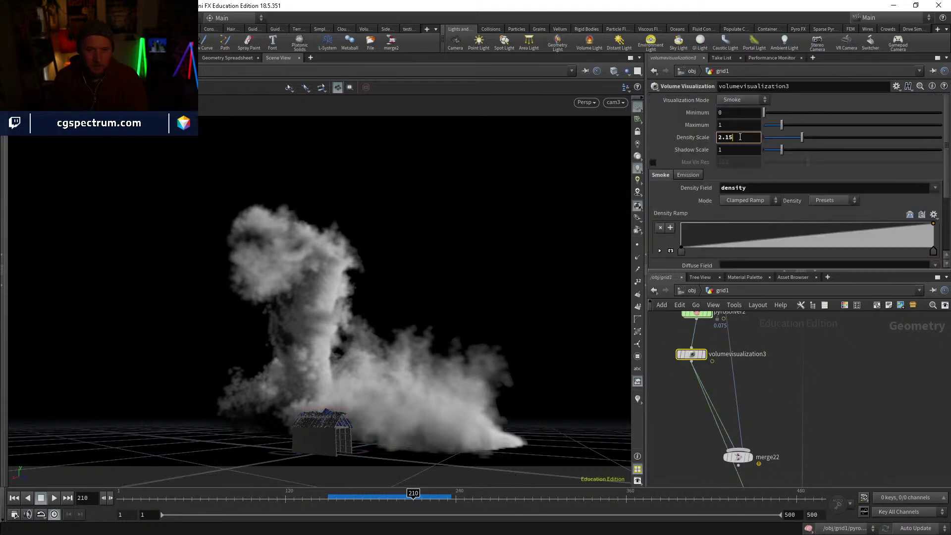
{"action": "type", "text": "10"}
{"action": "key", "text": "Return"}
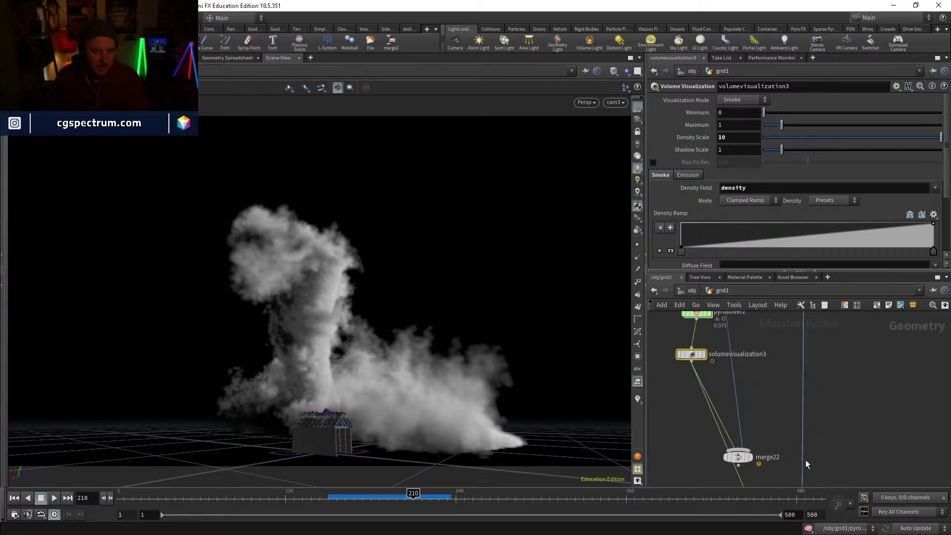
{"action": "middle_click_drag", "start_coordinate": [805, 459], "coordinate": [793, 379]}
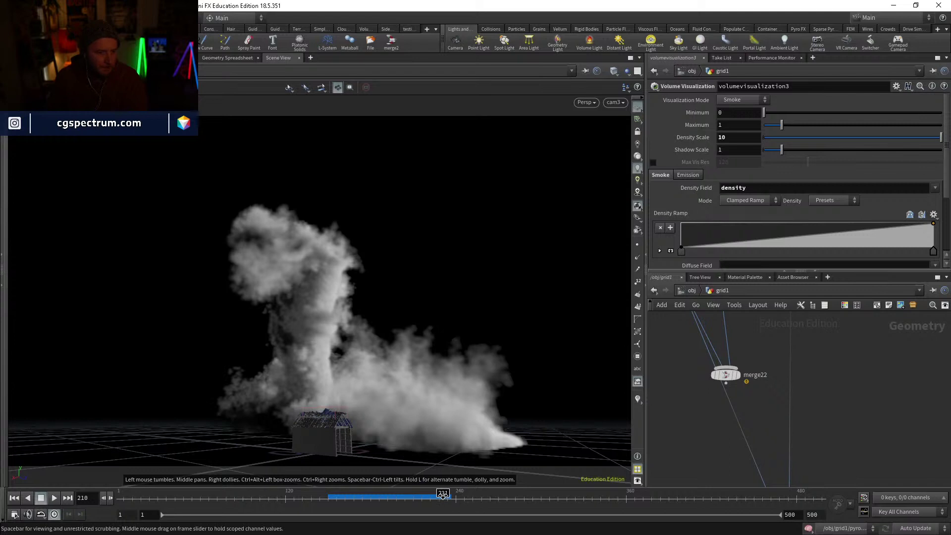
{"action": "left_click", "coordinate": [443, 494]}
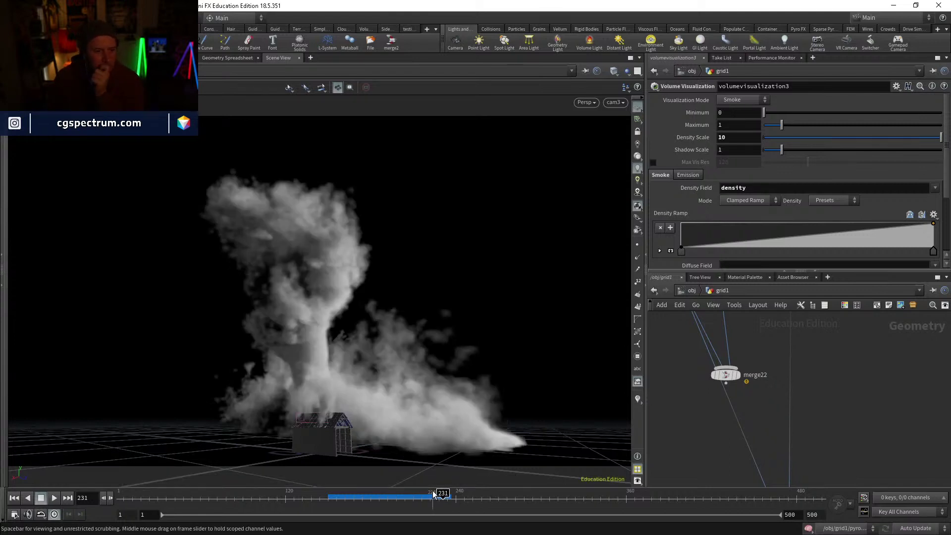
Step: Display volumevisualization3 alone and scrub through the barn smoke to frame 235
{"action": "mouse_move", "coordinate": [771, 474]}
{"action": "middle_mouse_down"}
{"action": "mouse_move", "coordinate": [745, 379]}
{"action": "mouse_move", "coordinate": [773, 474]}
{"action": "middle_mouse_up"}
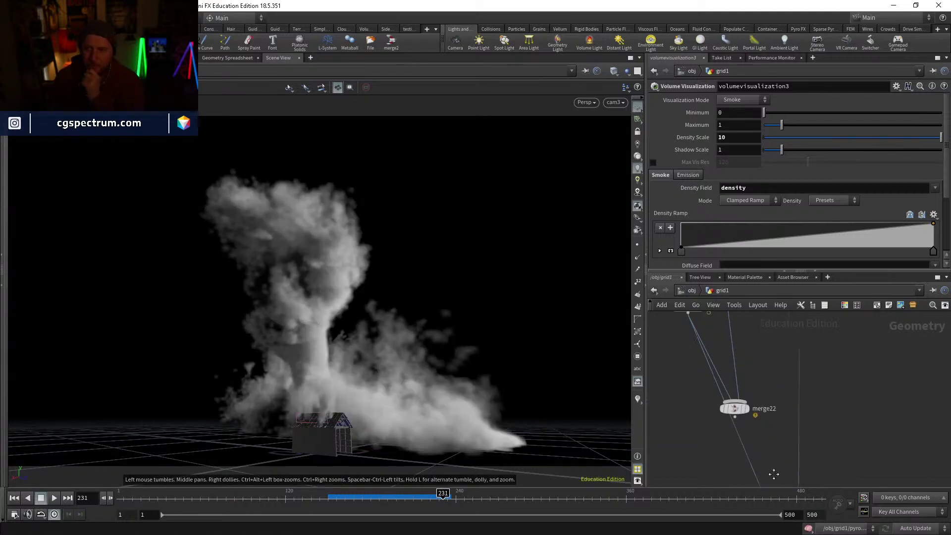
{"action": "middle_click_drag", "start_coordinate": [736, 358], "coordinate": [747, 443]}
{"action": "scroll", "coordinate": [720, 418], "scroll_direction": "up", "scroll_amount": 3}
{"action": "left_click", "coordinate": [706, 368]}
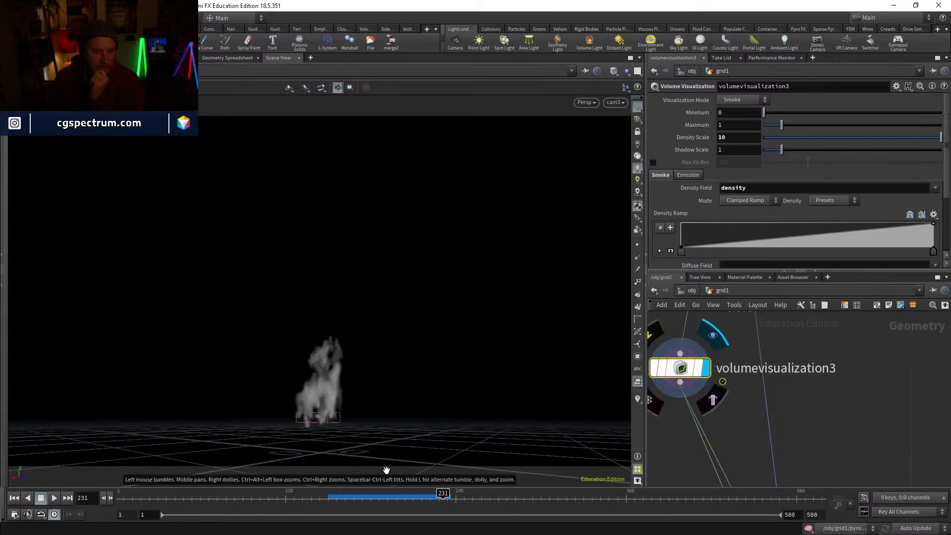
{"action": "left_click", "coordinate": [361, 497]}
{"action": "left_click", "coordinate": [440, 504]}
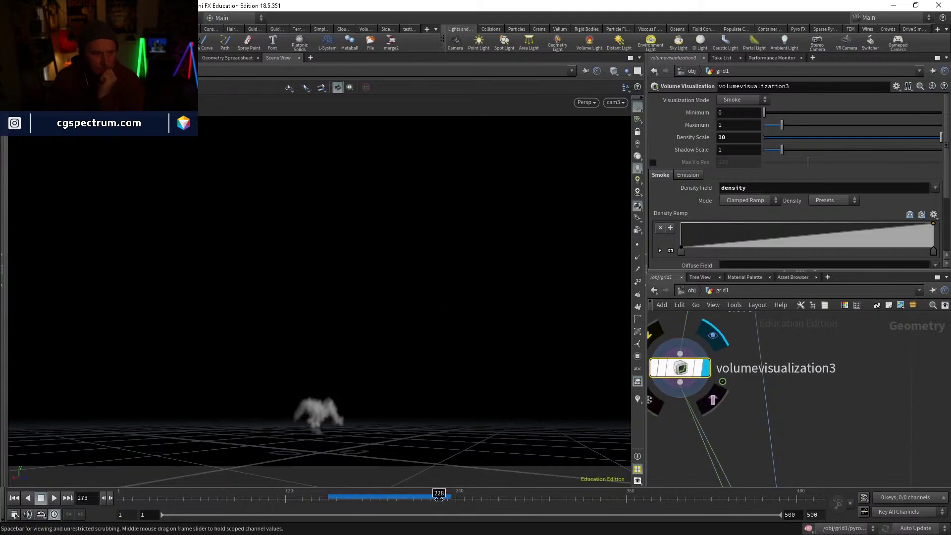
{"action": "left_click", "coordinate": [448, 499]}
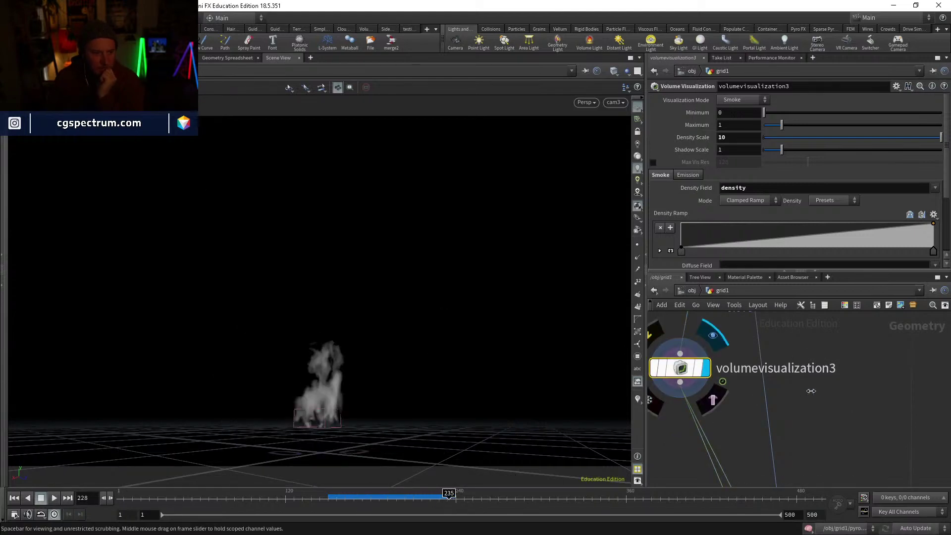
Step: Try density as the Diffuse Field of volumevisualization3 and clear the field again
{"action": "middle_click_drag", "start_coordinate": [796, 436], "coordinate": [804, 359]}
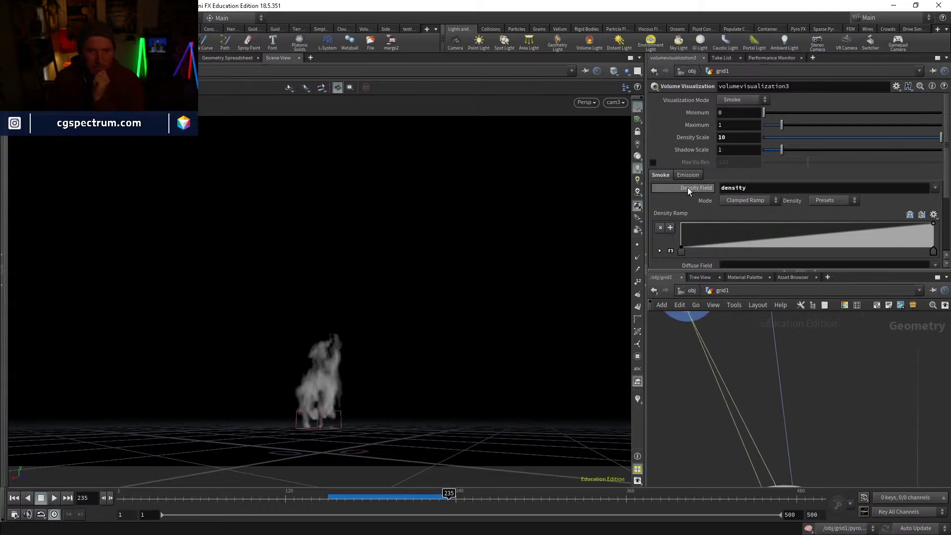
{"action": "scroll", "coordinate": [688, 187], "scroll_direction": "down", "scroll_amount": 3}
{"action": "left_click", "coordinate": [935, 189]}
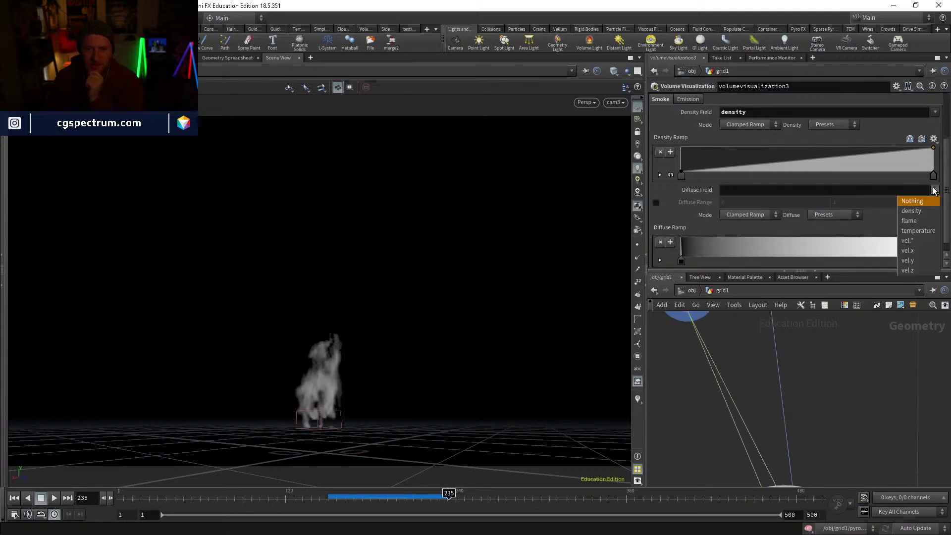
{"action": "left_click", "coordinate": [929, 213]}
{"action": "scroll", "coordinate": [887, 222], "scroll_direction": "down", "scroll_amount": 1}
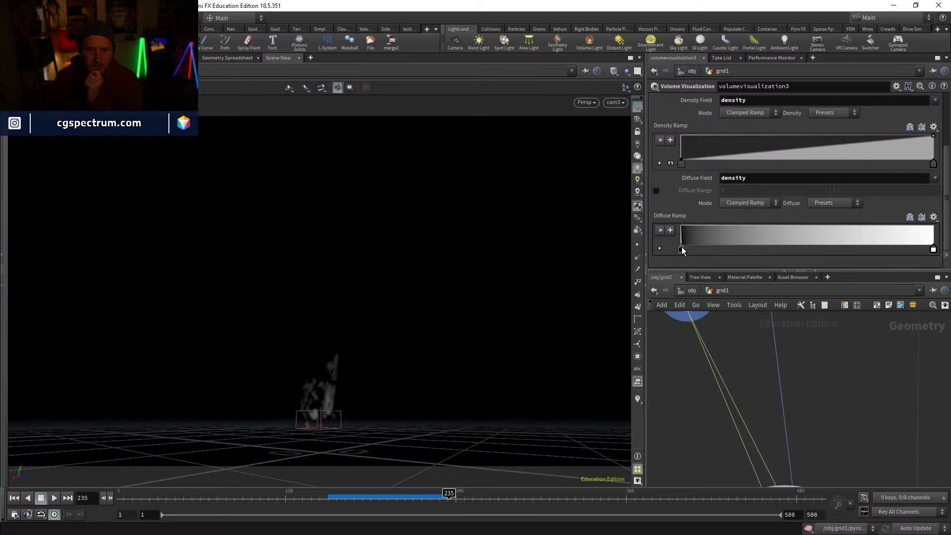
{"action": "double_click", "coordinate": [897, 179]}
{"action": "key", "text": "BackSpace"}
{"action": "key", "text": "Return"}
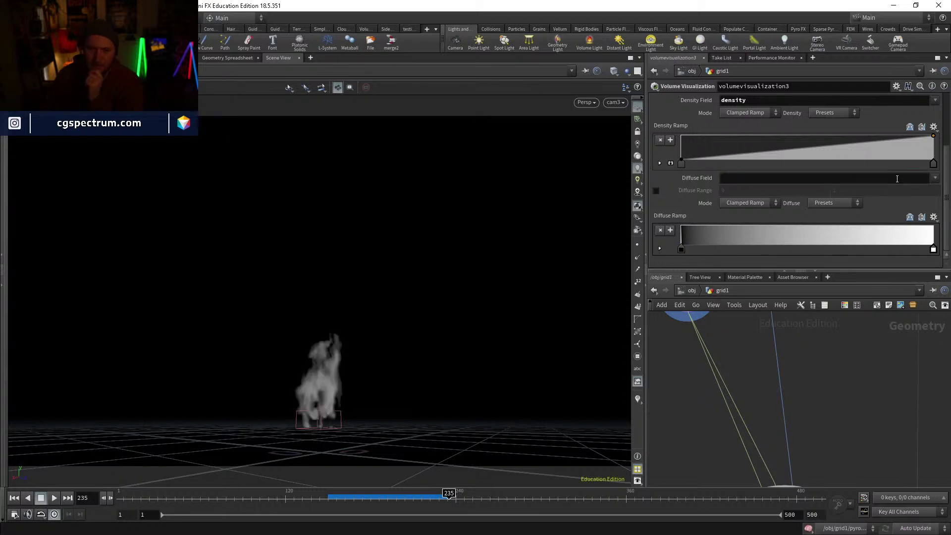
Step: Change the white end point of the Diffuse Ramp to a muted, dusty tan colour
{"action": "left_click", "coordinate": [934, 249]}
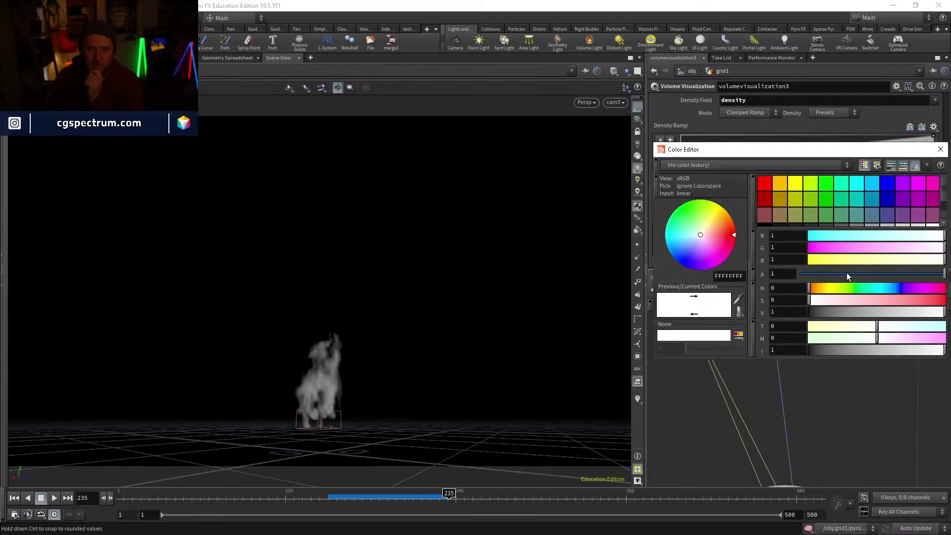
{"action": "left_click", "coordinate": [824, 260]}
{"action": "left_click_drag", "start_coordinate": [817, 289], "coordinate": [813, 290]}
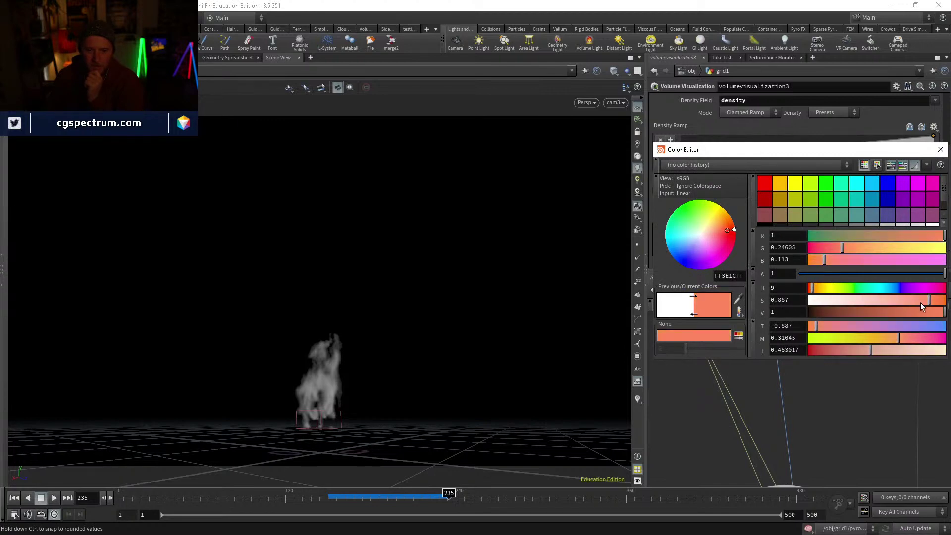
{"action": "left_click_drag", "start_coordinate": [920, 302], "coordinate": [888, 302]}
{"action": "left_click_drag", "start_coordinate": [813, 288], "coordinate": [818, 293]}
{"action": "left_click", "coordinate": [878, 302]}
{"action": "left_click_drag", "start_coordinate": [891, 310], "coordinate": [888, 311]}
{"action": "left_click", "coordinate": [942, 150]}
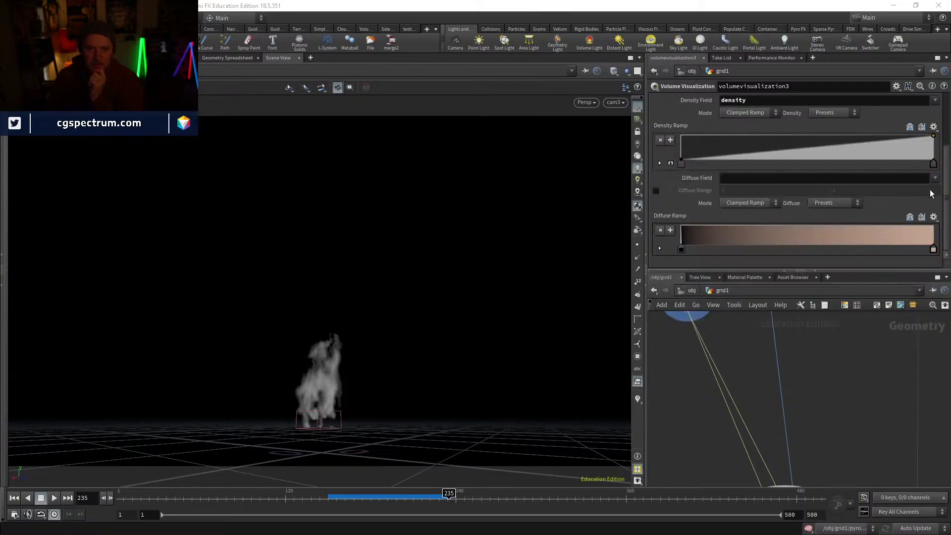
Step: Try temperature as the Diffuse Field of volumevisualization3 and set the field to density instead
{"action": "left_click", "coordinate": [935, 177]}
{"action": "left_click", "coordinate": [918, 219]}
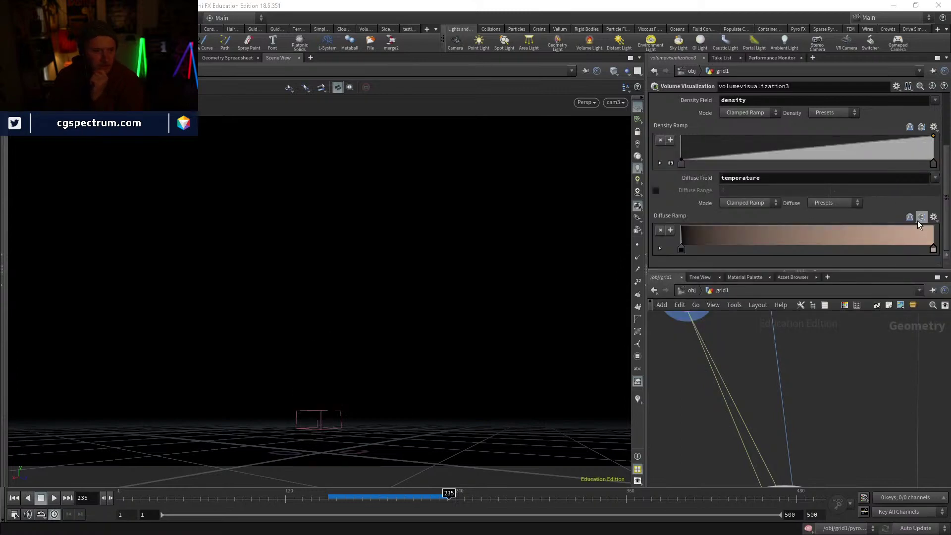
{"action": "left_click", "coordinate": [914, 178]}
{"action": "type", "text": "density"}
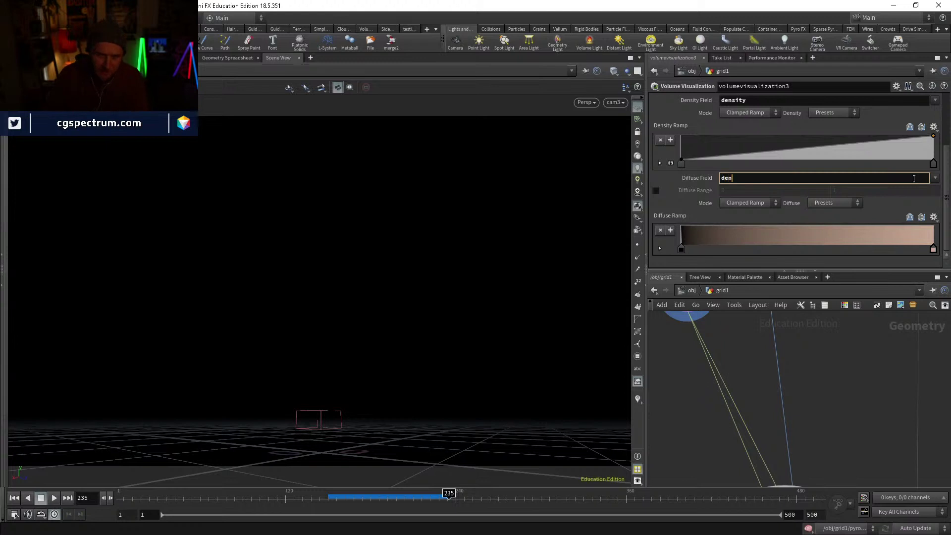
{"action": "key", "text": "Return"}
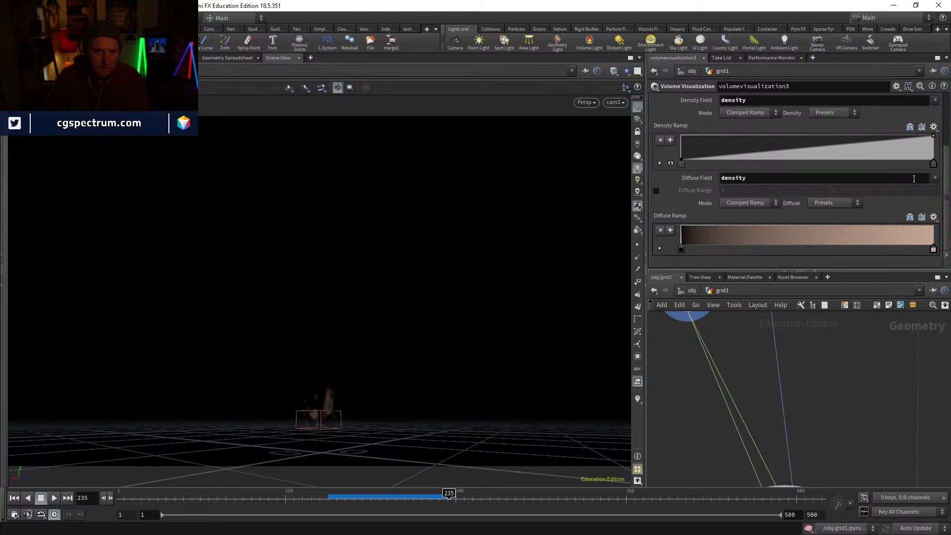
Step: Try the No Ramp mode for the diffuse field and switch back to Clamped Ramp
{"action": "left_click", "coordinate": [760, 202]}
{"action": "left_click", "coordinate": [748, 221]}
{"action": "left_click", "coordinate": [748, 203]}
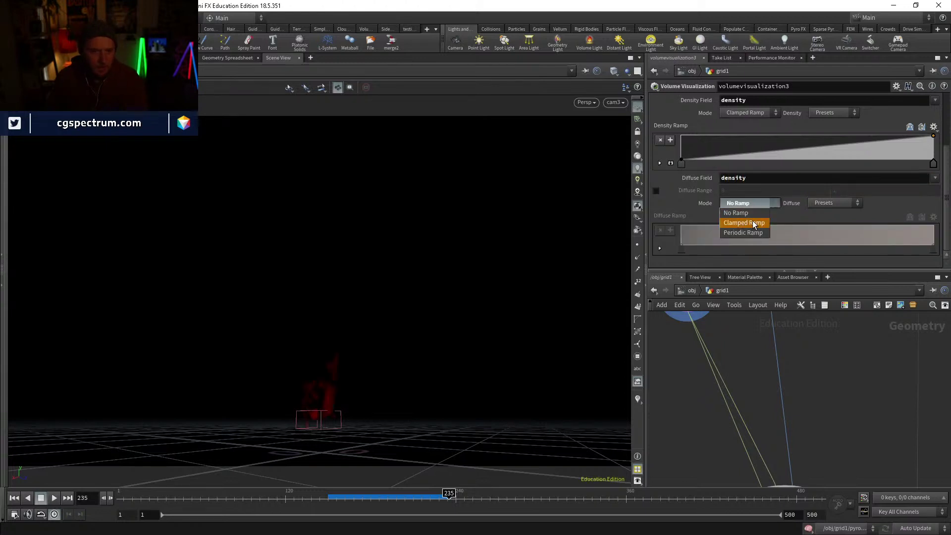
{"action": "left_click", "coordinate": [753, 220]}
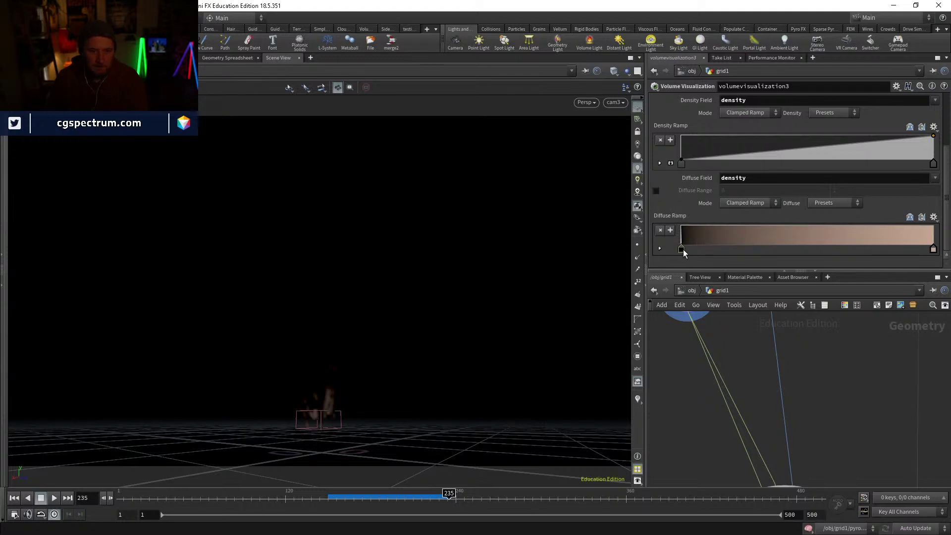
Step: Remove the black start point from the Diffuse Ramp so only the tan colour is used
{"action": "left_click_drag", "start_coordinate": [682, 249], "coordinate": [676, 281]}
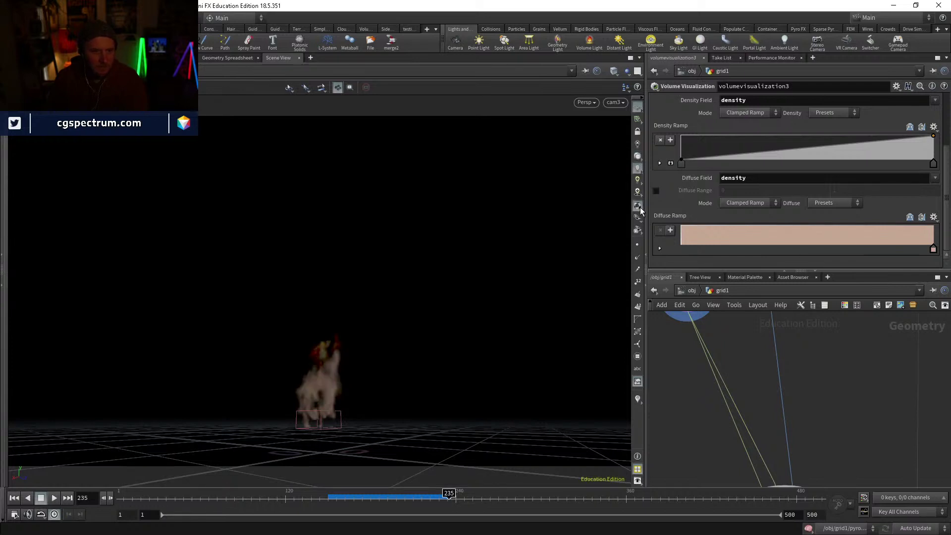
Step: Display merge11 and inspect the combined barn, tornado and debris dust from several angles in the viewport
{"action": "mouse_move", "coordinate": [773, 386]}
{"action": "middle_mouse_down"}
{"action": "mouse_move", "coordinate": [745, 319]}
{"action": "mouse_move", "coordinate": [730, 239]}
{"action": "middle_mouse_up"}
{"action": "mouse_move", "coordinate": [795, 414]}
{"action": "middle_mouse_down"}
{"action": "mouse_move", "coordinate": [742, 276]}
{"action": "mouse_move", "coordinate": [735, 162]}
{"action": "middle_mouse_up"}
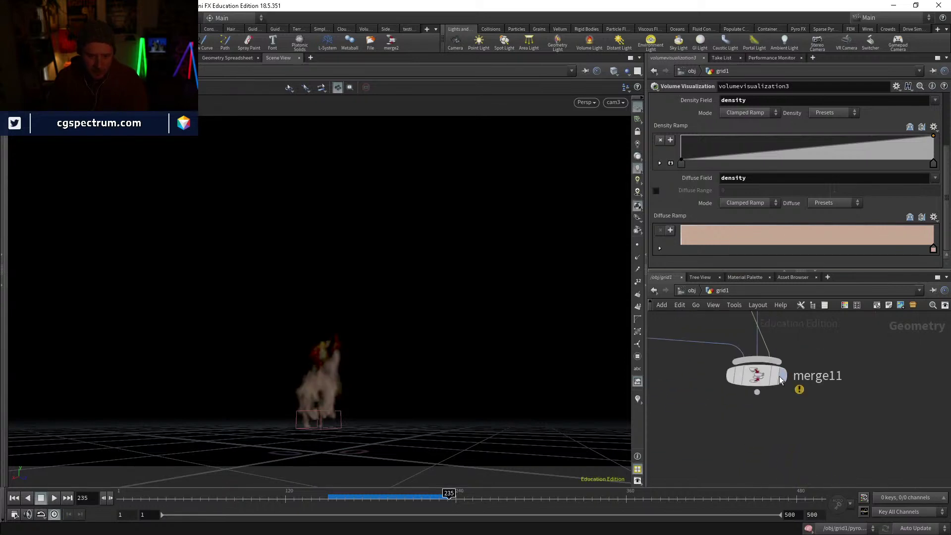
{"action": "left_click", "coordinate": [760, 378]}
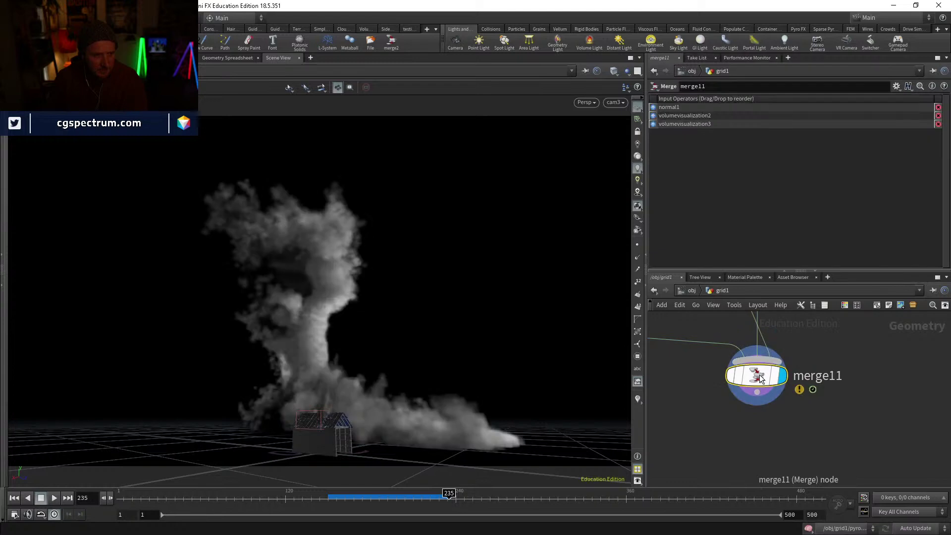
{"action": "scroll", "coordinate": [843, 337], "scroll_direction": "down", "scroll_amount": 5}
{"action": "mouse_move", "coordinate": [822, 341]}
{"action": "middle_mouse_down"}
{"action": "mouse_move", "coordinate": [795, 410]}
{"action": "mouse_move", "coordinate": [815, 458]}
{"action": "middle_mouse_up"}
{"action": "middle_click_drag", "start_coordinate": [799, 343], "coordinate": [808, 456]}
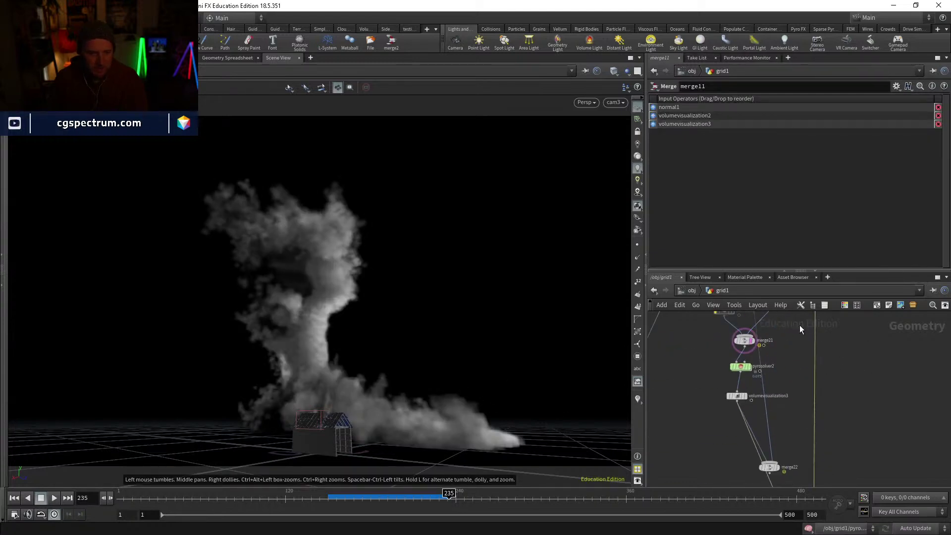
{"action": "left_click_drag", "start_coordinate": [370, 396], "coordinate": [347, 362]}
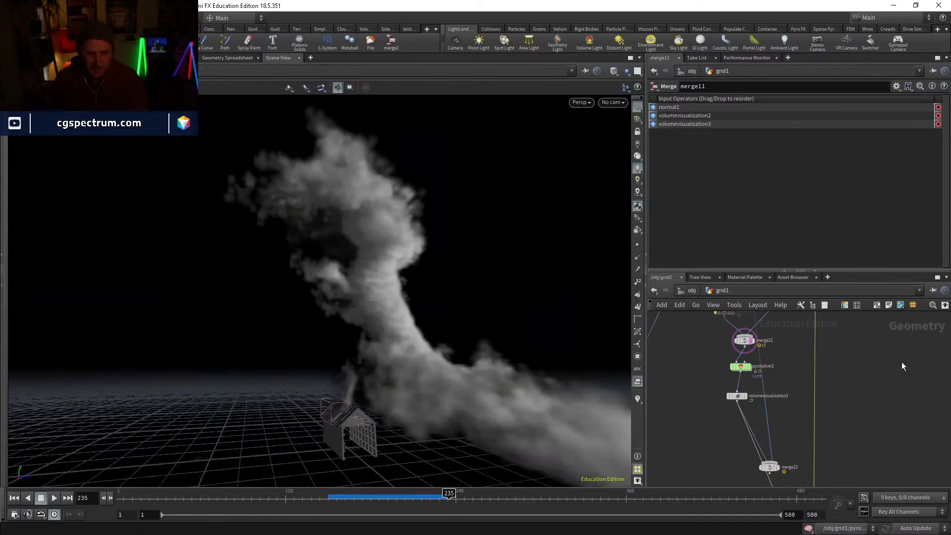
{"action": "middle_click_drag", "start_coordinate": [854, 470], "coordinate": [826, 315]}
{"action": "scroll", "coordinate": [780, 415], "scroll_direction": "up", "scroll_amount": 3}
{"action": "scroll", "coordinate": [780, 415], "scroll_direction": "up", "scroll_amount": 2}
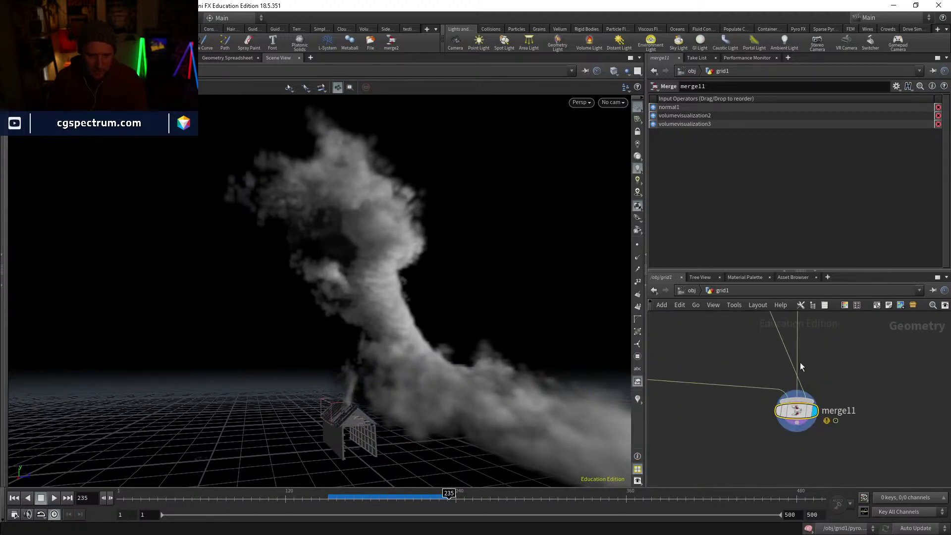
{"action": "left_click_drag", "start_coordinate": [514, 365], "coordinate": [324, 388]}
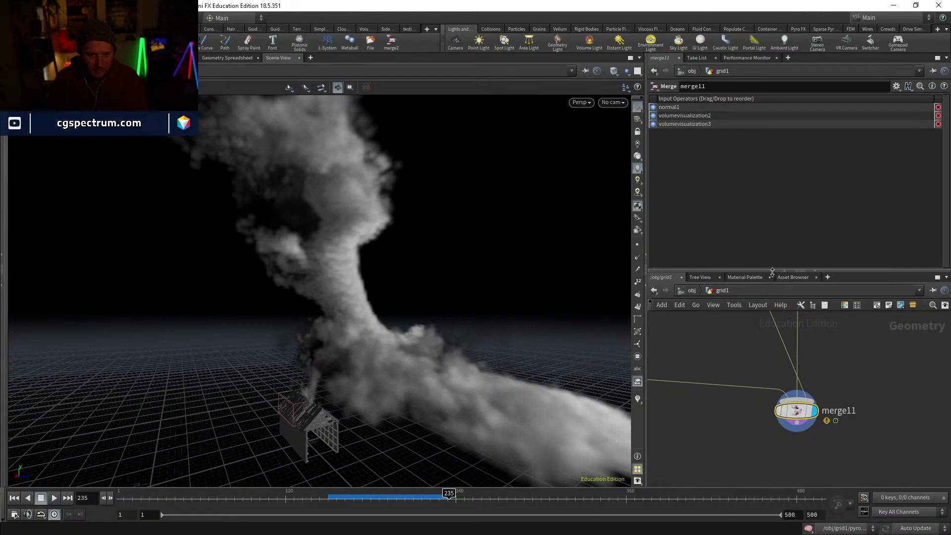
Step: Try volumevisualization3 ahead of volumevisualization2 in merge11's input order, inspect the smoke, and restore the original order
{"action": "left_click_drag", "start_coordinate": [653, 123], "coordinate": [653, 116]}
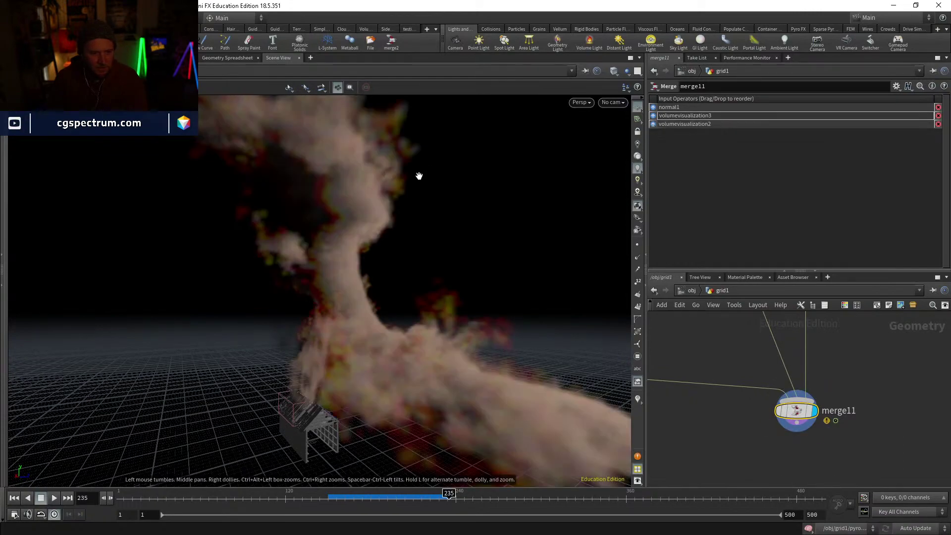
{"action": "mouse_move", "coordinate": [384, 222]}
{"action": "left_mouse_down"}
{"action": "mouse_move", "coordinate": [405, 221]}
{"action": "mouse_move", "coordinate": [379, 226]}
{"action": "left_mouse_up"}
{"action": "left_click_drag", "start_coordinate": [435, 366], "coordinate": [370, 342]}
{"action": "left_click_drag", "start_coordinate": [655, 116], "coordinate": [655, 124]}
Step: Add a Null node fed by volumevisualization3 and place it beside merge22
{"action": "middle_click_drag", "start_coordinate": [785, 376], "coordinate": [795, 461]}
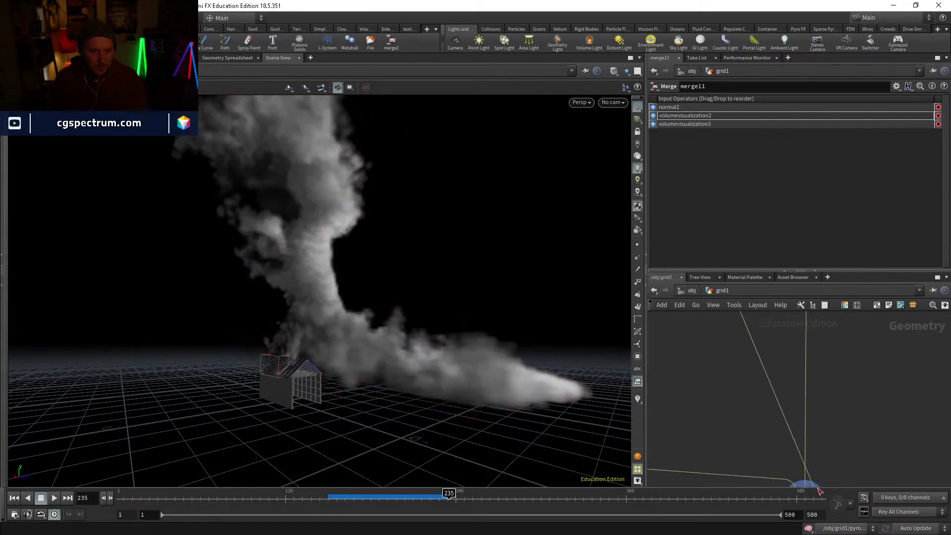
{"action": "scroll", "coordinate": [796, 460], "scroll_direction": "down", "scroll_amount": 4}
{"action": "middle_click_drag", "start_coordinate": [782, 342], "coordinate": [786, 397]}
{"action": "scroll", "coordinate": [745, 379], "scroll_direction": "up", "scroll_amount": 2}
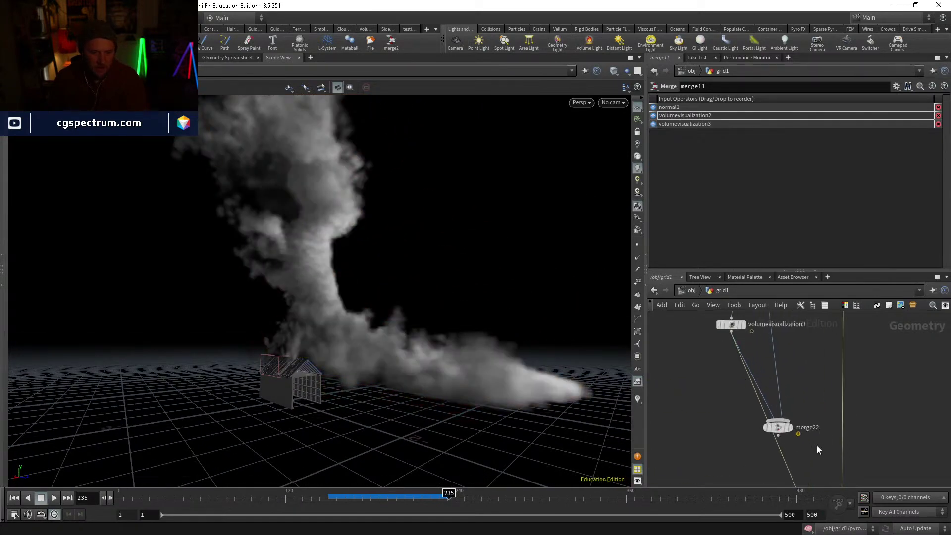
{"action": "middle_click_drag", "start_coordinate": [816, 445], "coordinate": [771, 434]}
{"action": "scroll", "coordinate": [771, 426], "scroll_direction": "down", "scroll_amount": 4}
{"action": "middle_click_drag", "start_coordinate": [814, 352], "coordinate": [797, 458]}
{"action": "scroll", "coordinate": [742, 391], "scroll_direction": "up", "scroll_amount": 3}
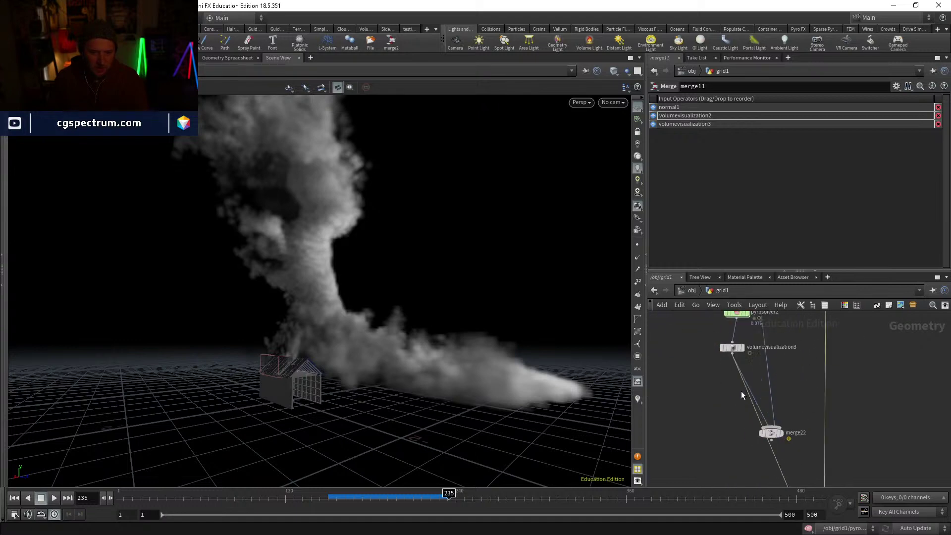
{"action": "key", "text": "Tab"}
{"action": "type", "text": "nu"}
{"action": "key", "text": "Return"}
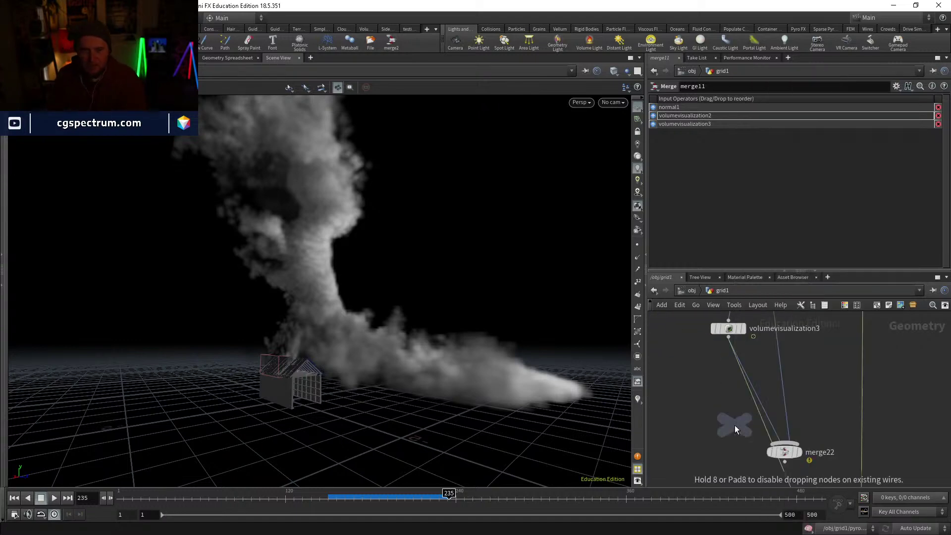
{"action": "left_click", "coordinate": [735, 425]}
{"action": "left_click_drag", "start_coordinate": [734, 424], "coordinate": [696, 427]}
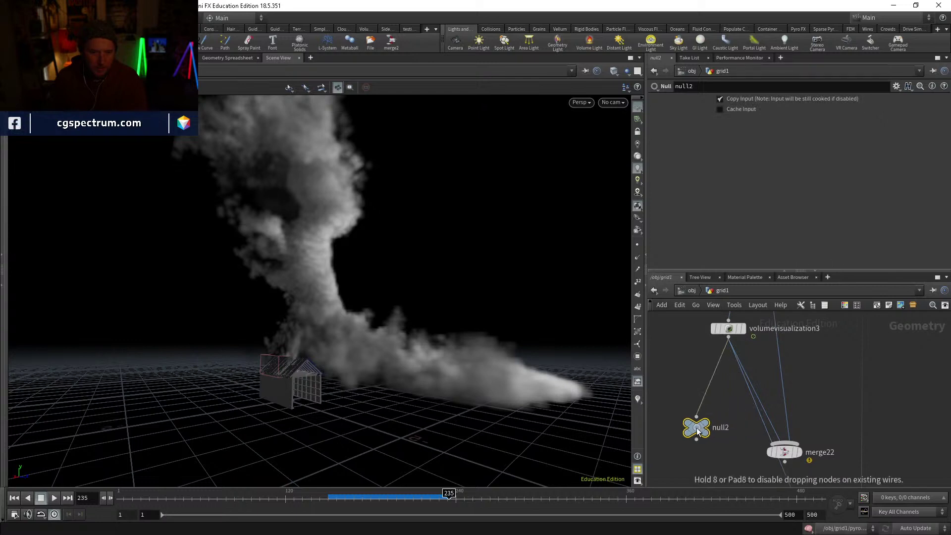
Step: Rename the new null node as OUT_HOUSE_DUST
{"action": "double_click", "coordinate": [726, 427]}
{"action": "type", "text": "OUT_HOUSE"}
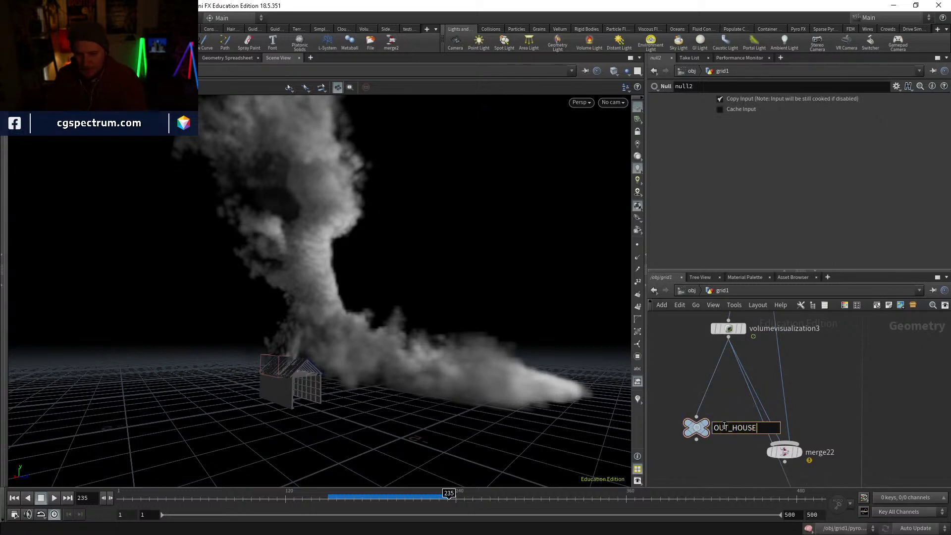
{"action": "type", "text": "_DUST"}
{"action": "key", "text": "Return"}
{"action": "scroll", "coordinate": [748, 451], "scroll_direction": "down", "scroll_amount": 2}
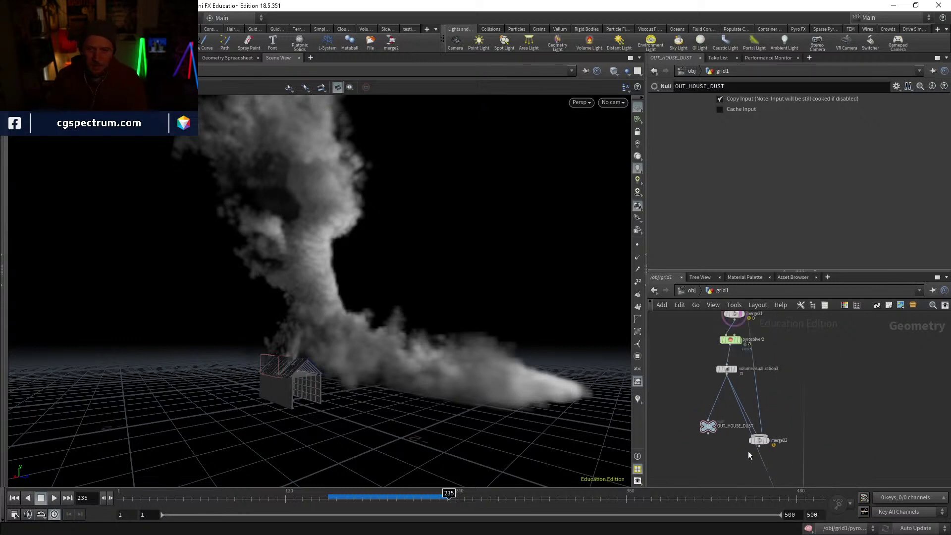
{"action": "middle_click_drag", "start_coordinate": [737, 451], "coordinate": [733, 385]}
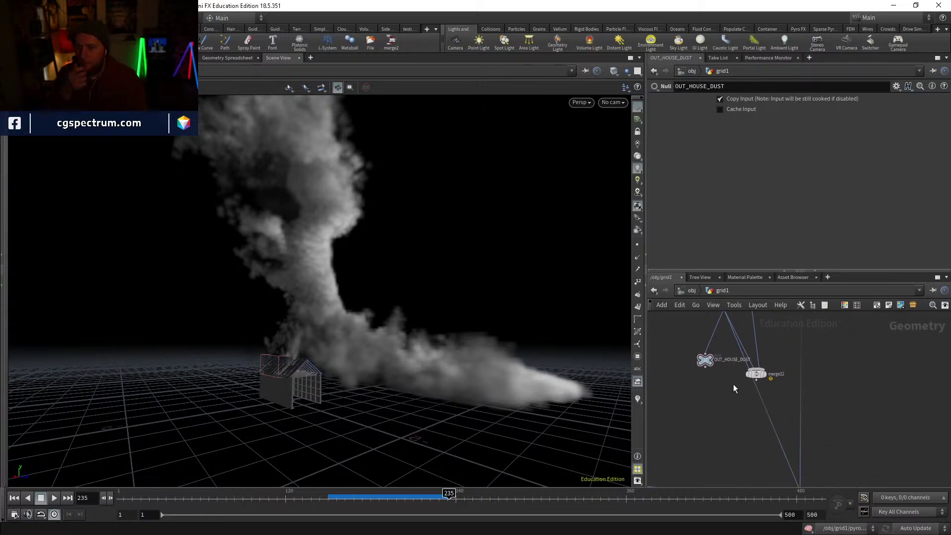
Step: Cut the wire that feeds merge22 into merge11 in the grid1 network
{"action": "middle_click_drag", "start_coordinate": [740, 404], "coordinate": [733, 330]}
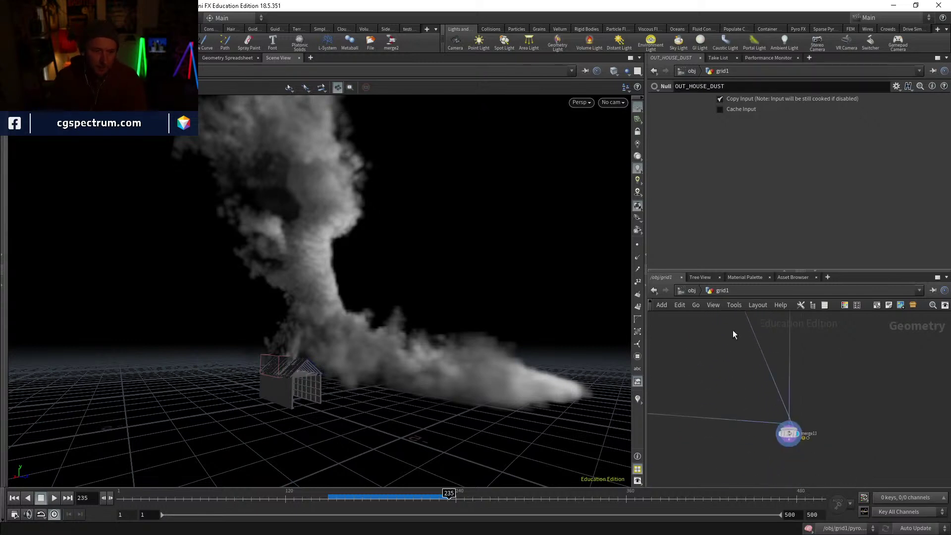
{"action": "scroll", "coordinate": [733, 334], "scroll_direction": "down", "scroll_amount": 2}
{"action": "scroll", "coordinate": [782, 407], "scroll_direction": "up", "scroll_amount": 2}
{"action": "middle_click_drag", "start_coordinate": [741, 366], "coordinate": [763, 464]}
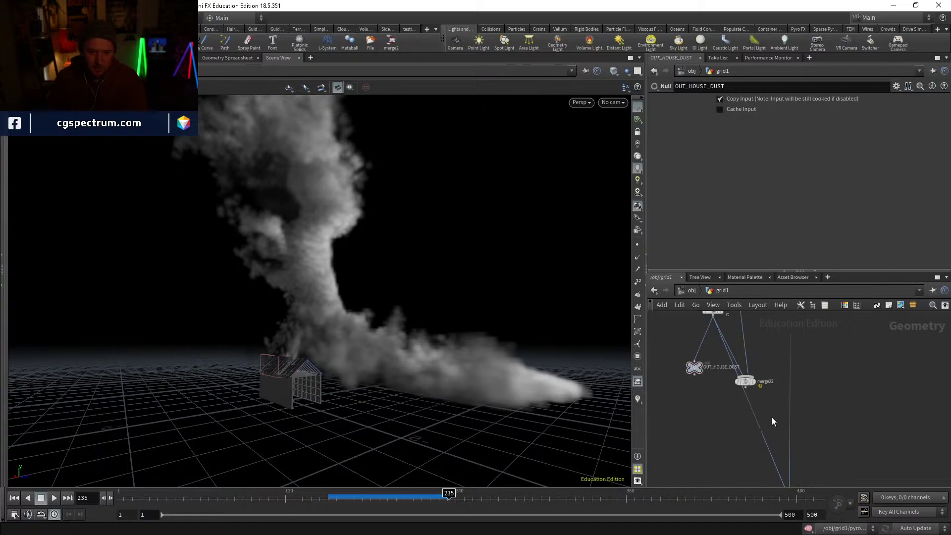
{"action": "middle_click_drag", "start_coordinate": [772, 418], "coordinate": [786, 361]}
{"action": "key", "text": "y"}
{"action": "left_click_drag", "start_coordinate": [785, 380], "coordinate": [742, 407]}
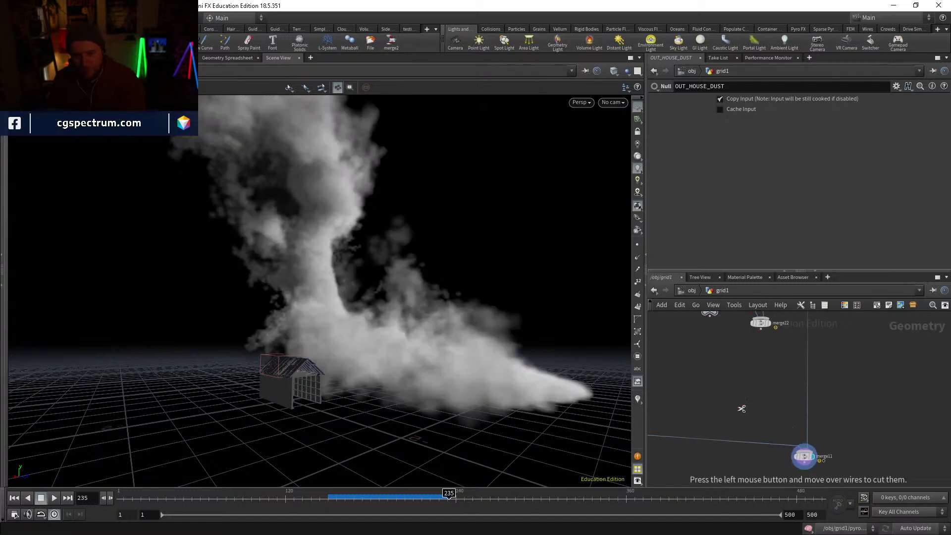
Step: Create a new Geometry object at the object level and place it below grid1
{"action": "left_click", "coordinate": [691, 290]}
{"action": "middle_click_drag", "start_coordinate": [708, 408], "coordinate": [739, 391]}
{"action": "key", "text": "Tab"}
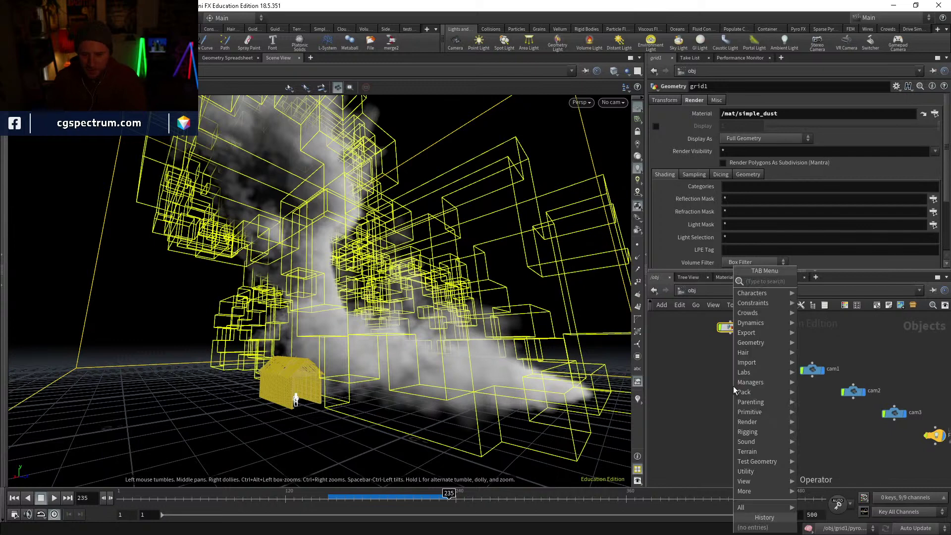
{"action": "type", "text": "geo"}
{"action": "key", "text": "Return"}
{"action": "left_click", "coordinate": [734, 386]}
{"action": "left_click_drag", "start_coordinate": [734, 387], "coordinate": [703, 365]}
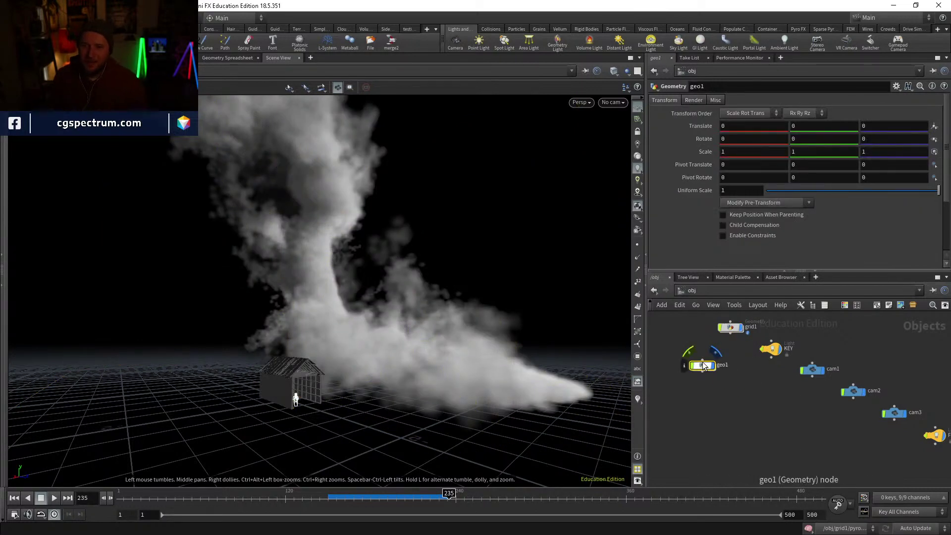
{"action": "left_click_drag", "start_coordinate": [704, 367], "coordinate": [731, 382]}
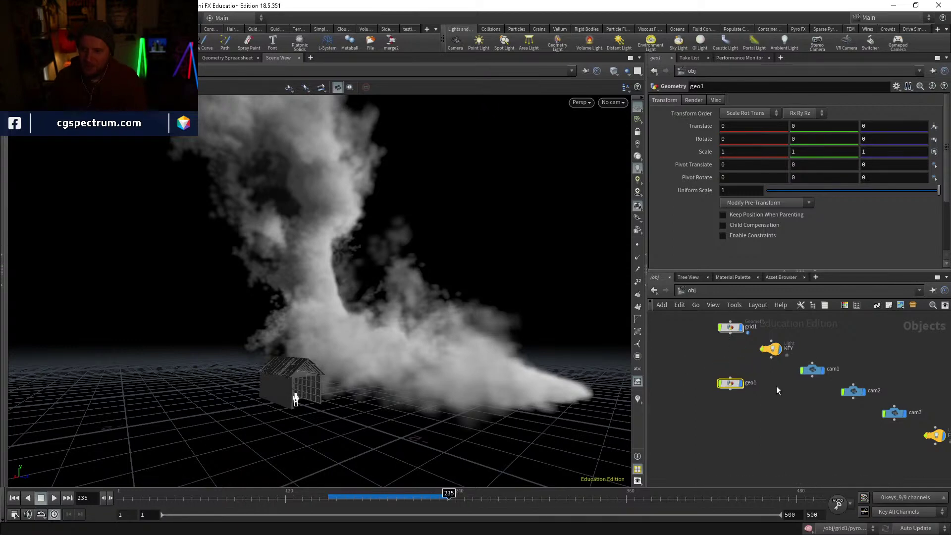
Step: Rename the new geometry object to HOUSE_DUST
{"action": "double_click", "coordinate": [751, 383]}
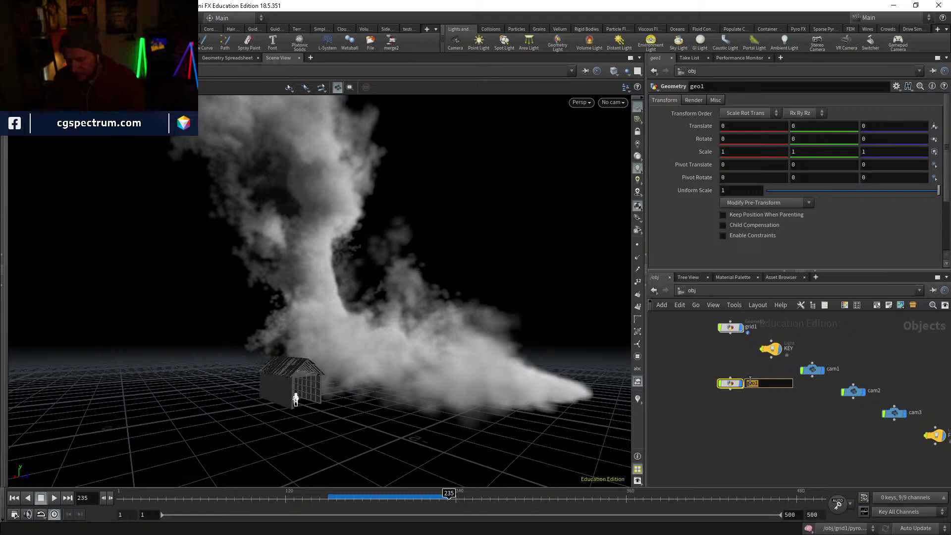
{"action": "type", "text": "HOUSE_DUST"}
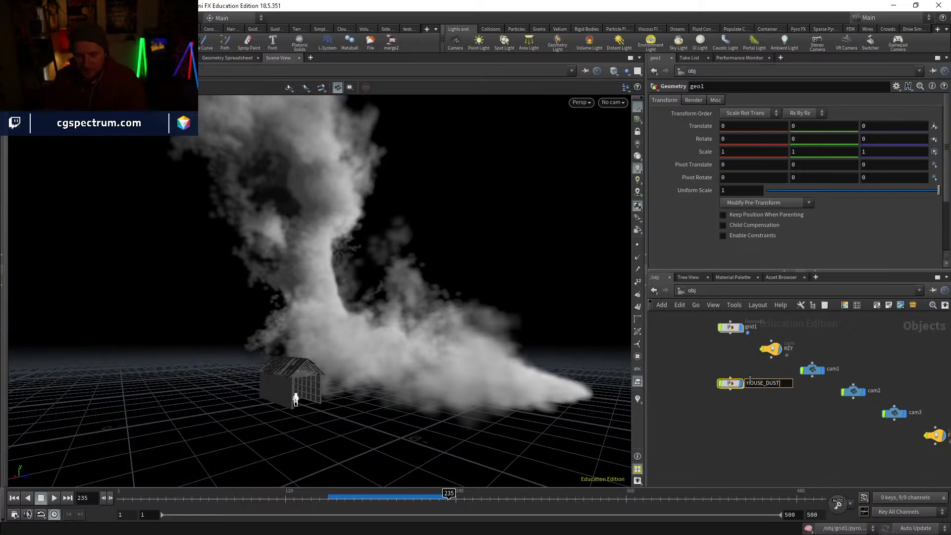
{"action": "key", "text": "Return"}
Step: Add an Object Merge node inside the HOUSE_DUST object
{"action": "double_click", "coordinate": [729, 382]}
{"action": "key", "text": "Tab"}
{"action": "type", "text": "o"}
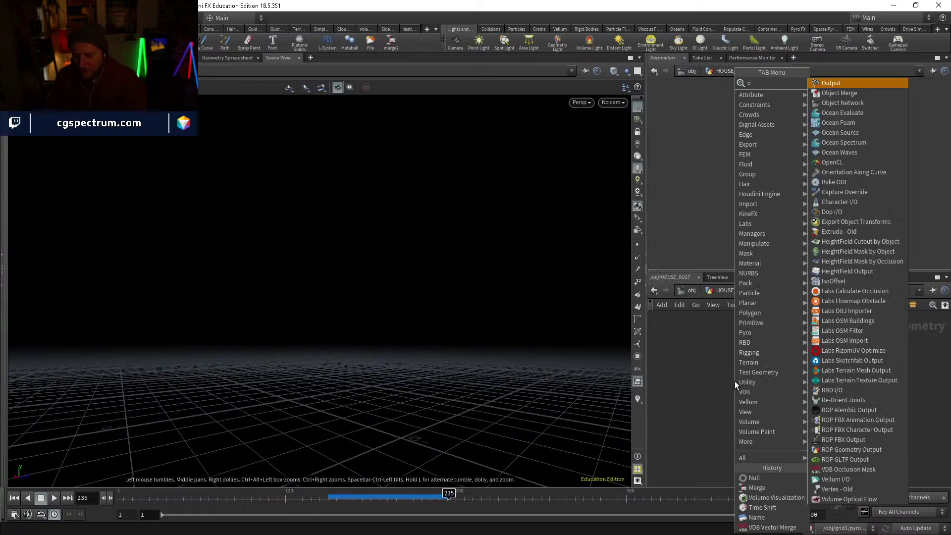
{"action": "type", "text": "bj"}
{"action": "key", "text": "Return"}
{"action": "left_click", "coordinate": [735, 382]}
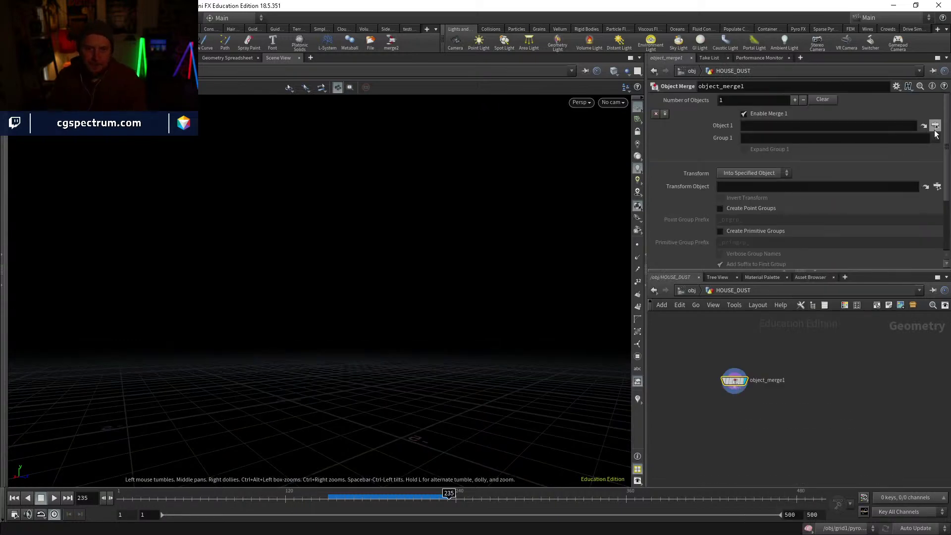
Step: Set Object 1 of the Object Merge to OUT_HOUSE_DUST from grid1
{"action": "left_click", "coordinate": [934, 126]}
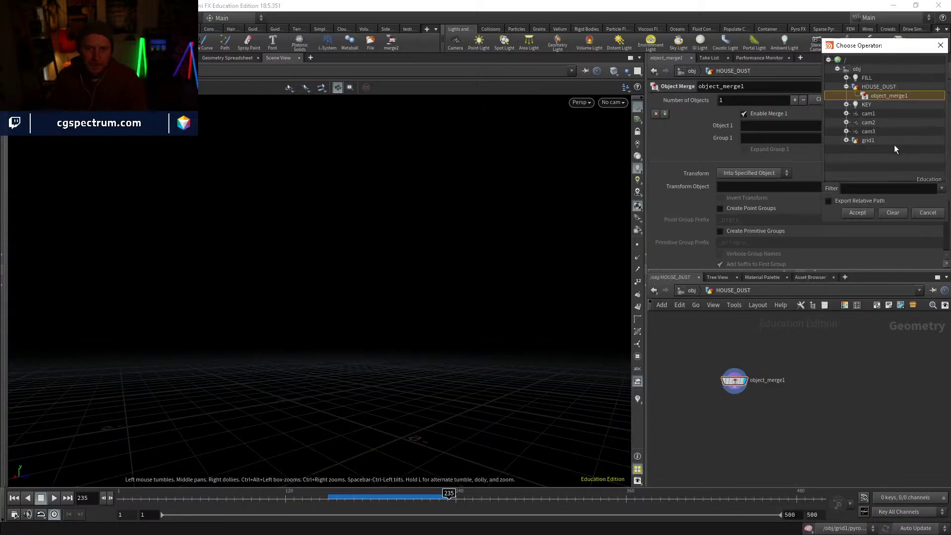
{"action": "left_click", "coordinate": [855, 141]}
{"action": "scroll", "coordinate": [855, 142], "scroll_direction": "down", "scroll_amount": 1}
{"action": "left_click", "coordinate": [867, 115]}
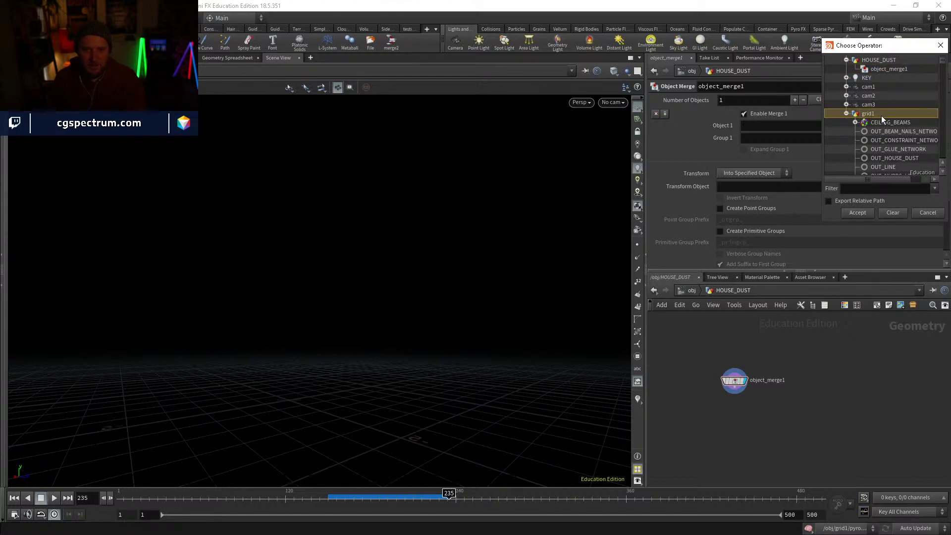
{"action": "scroll", "coordinate": [883, 116], "scroll_direction": "down", "scroll_amount": 1}
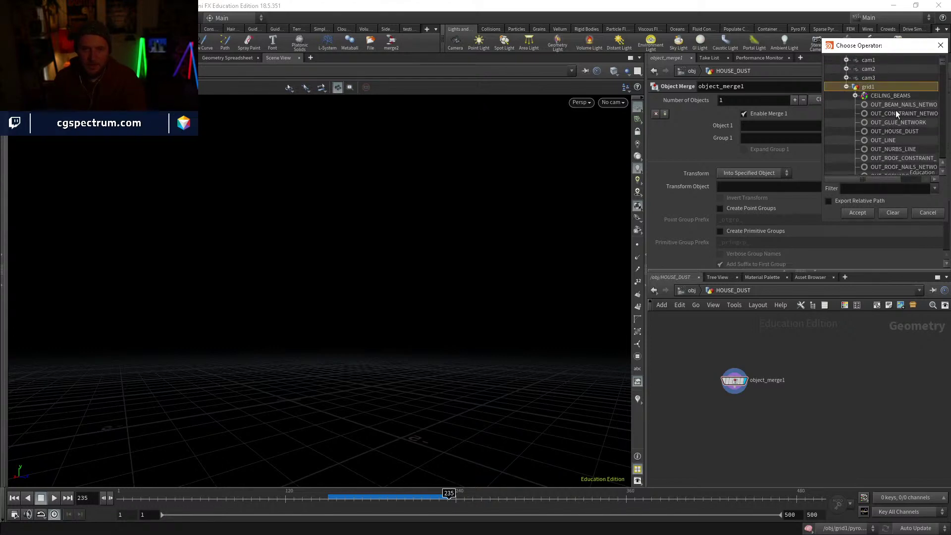
{"action": "double_click", "coordinate": [902, 133]}
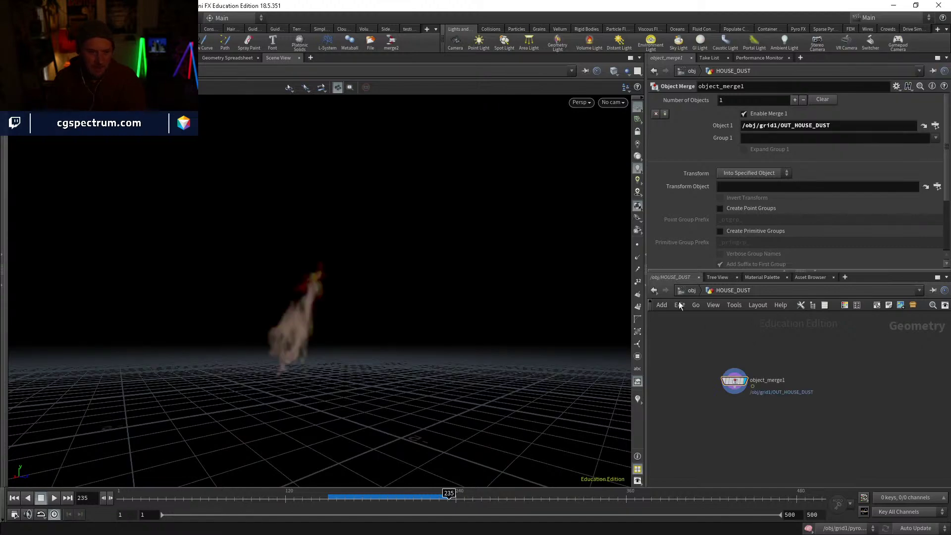
Step: Render a flipbook of the whole scene from the object level, starting at frame 150 with the session label 1223124
{"action": "left_click", "coordinate": [692, 291]}
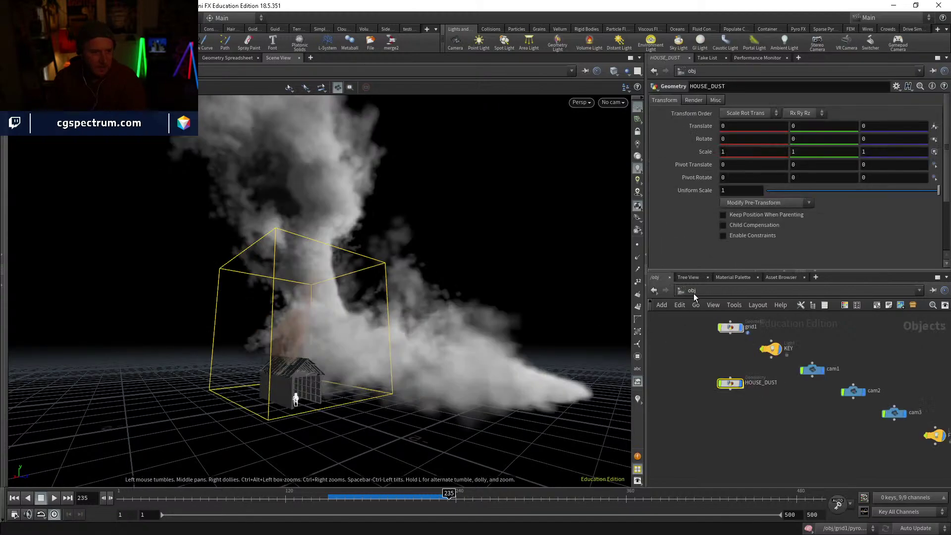
{"action": "left_click", "coordinate": [757, 426]}
{"action": "left_click_drag", "start_coordinate": [283, 324], "coordinate": [323, 325]}
{"action": "middle_click_drag", "start_coordinate": [323, 324], "coordinate": [391, 279]}
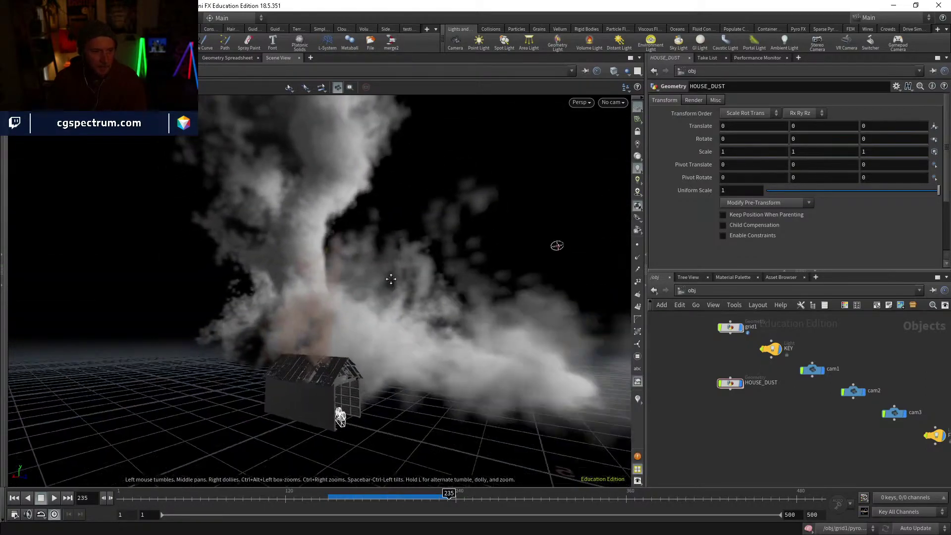
{"action": "left_click_drag", "start_coordinate": [391, 279], "coordinate": [385, 343]}
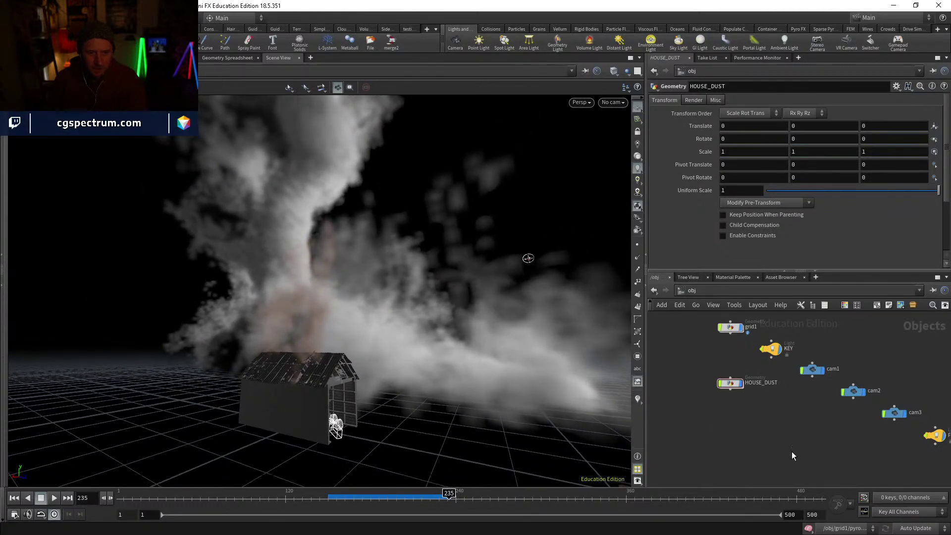
{"action": "left_click", "coordinate": [5, 482]}
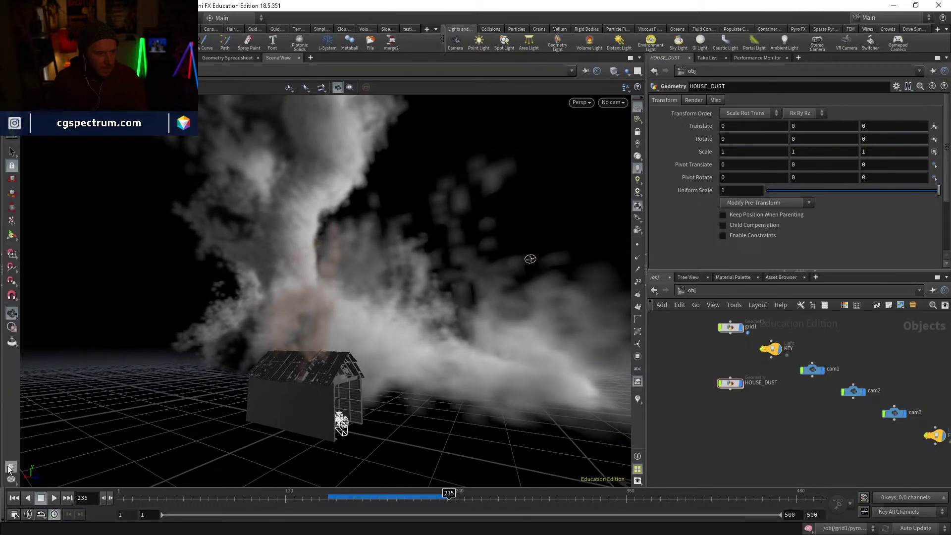
{"action": "left_click", "coordinate": [8, 468]}
{"action": "left_click", "coordinate": [85, 407]}
{"action": "type", "text": "1223124"}
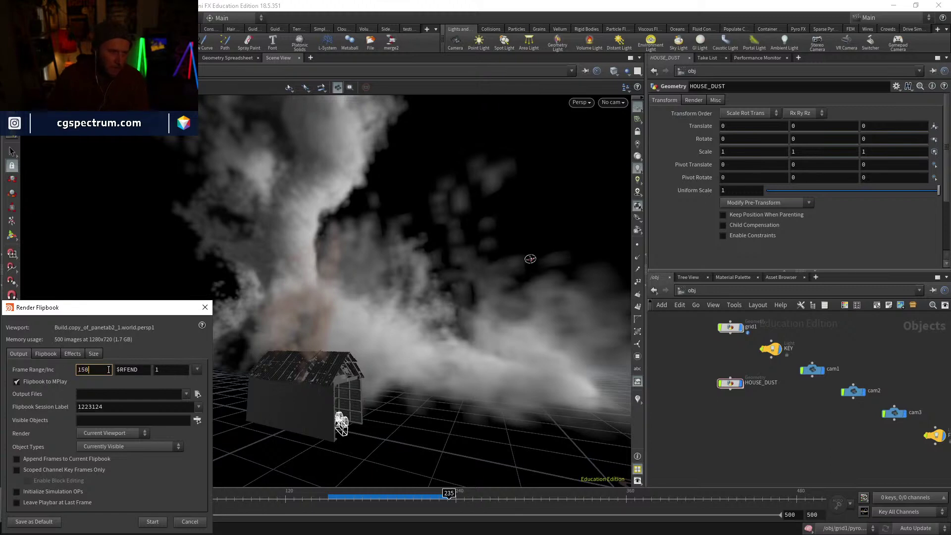
{"action": "left_click", "coordinate": [162, 524]}
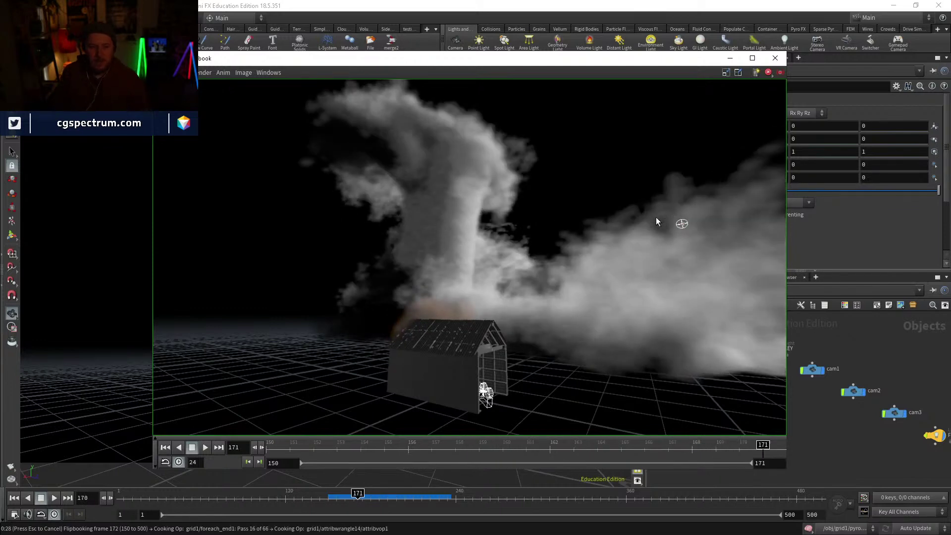
Step: Play back the flipbook frames rendered so far and examine how the brown house dust mixes with the tornado around the roof
{"action": "left_click", "coordinate": [205, 448]}
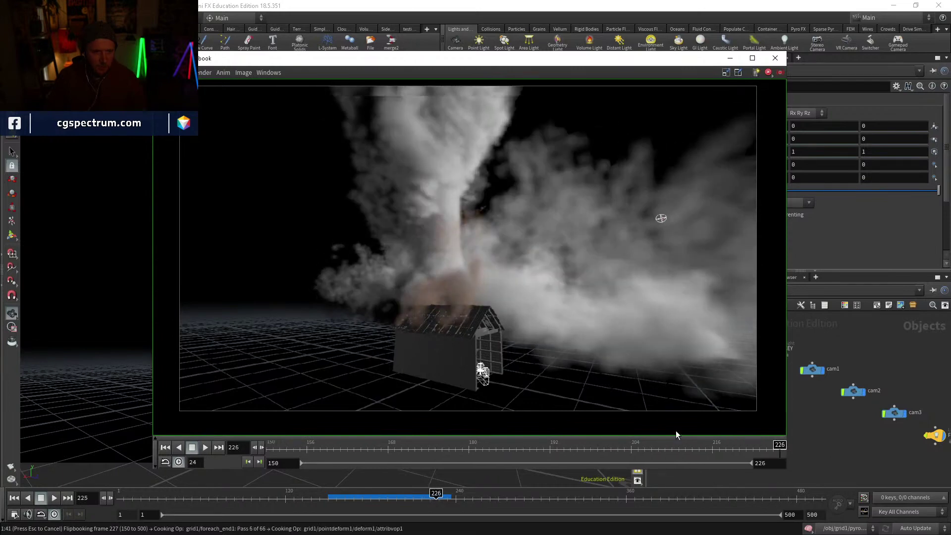
{"action": "left_click", "coordinate": [207, 450]}
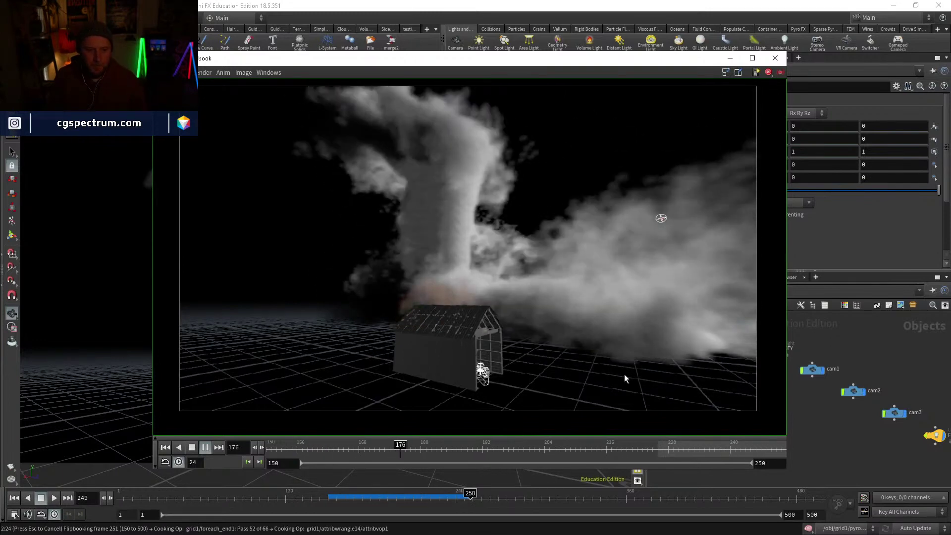
{"action": "left_click_drag", "start_coordinate": [721, 455], "coordinate": [781, 455]}
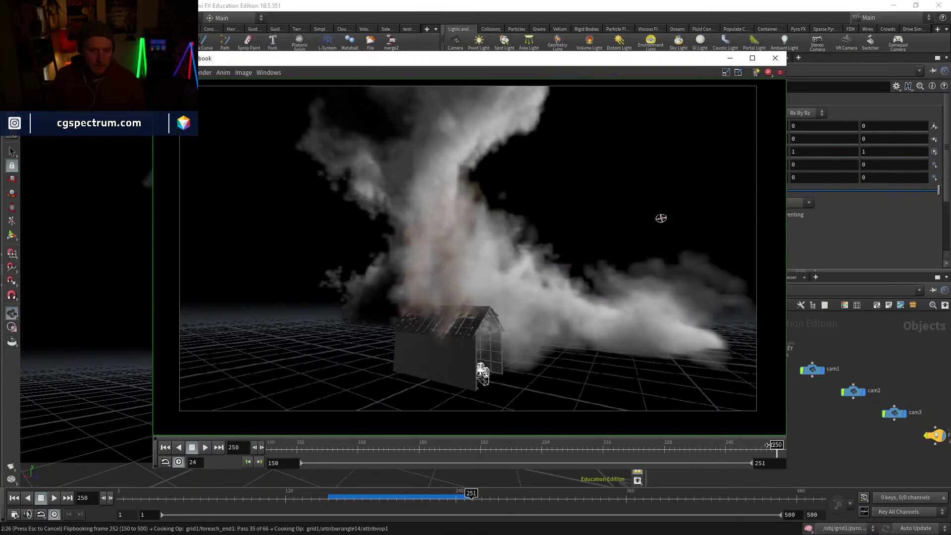
{"action": "left_click", "coordinate": [208, 447]}
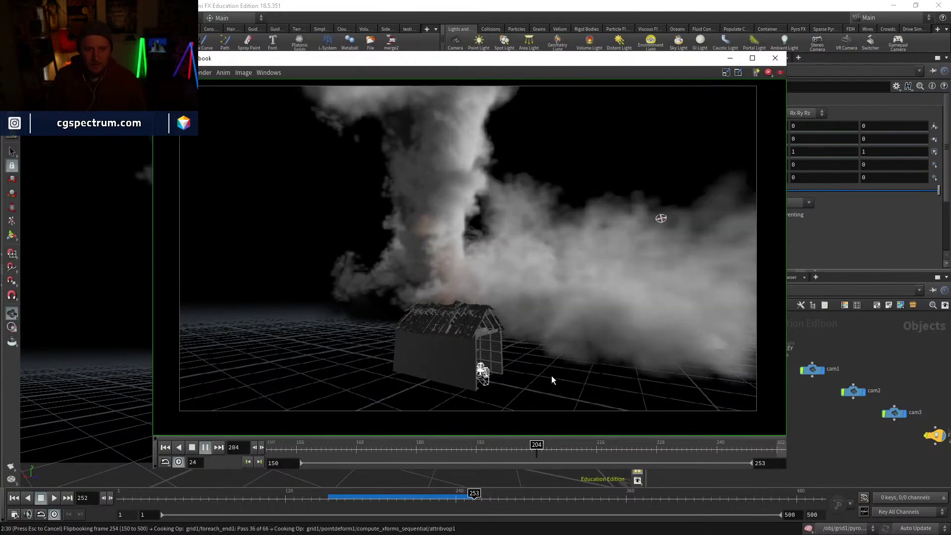
{"action": "scroll", "coordinate": [418, 366], "scroll_direction": "up", "scroll_amount": 3}
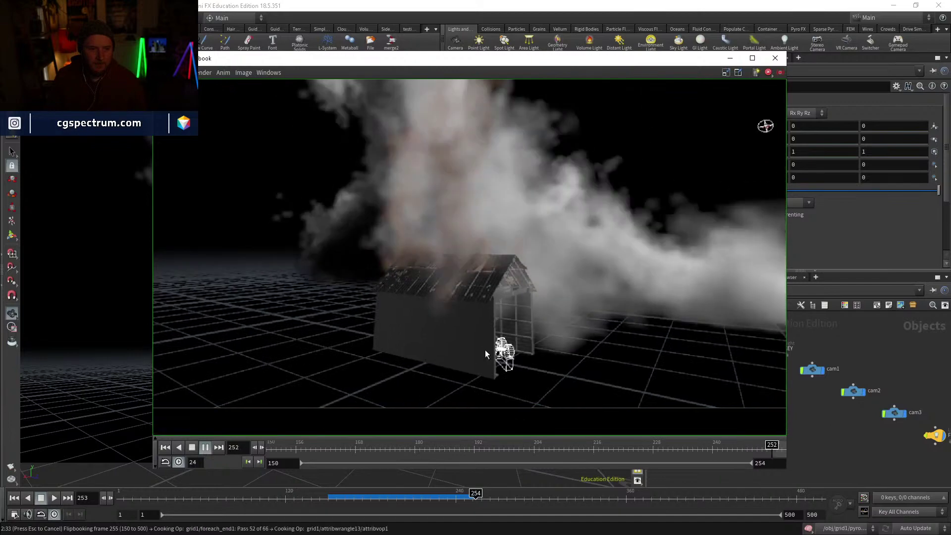
{"action": "scroll", "coordinate": [486, 350], "scroll_direction": "down", "scroll_amount": 3}
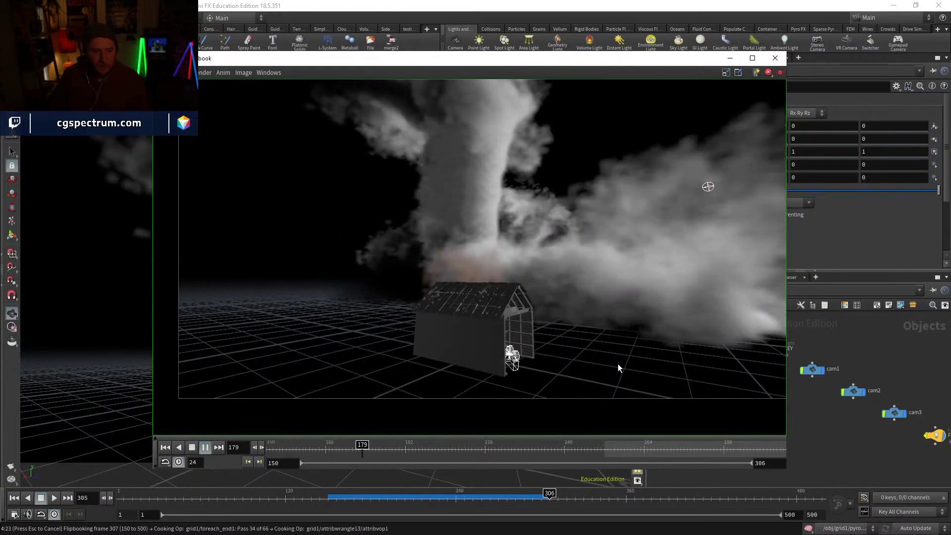
Step: Scrub and replay the newest flipbook frames to examine the house dust and flying debris as the house breaks apart
{"action": "left_click", "coordinate": [740, 449]}
{"action": "left_click_drag", "start_coordinate": [739, 447], "coordinate": [728, 424]}
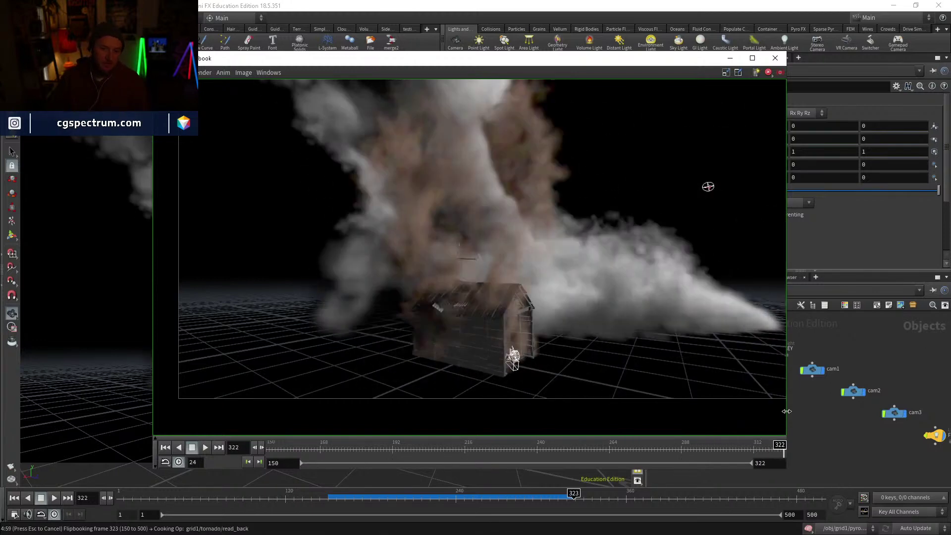
{"action": "left_click_drag", "start_coordinate": [718, 441], "coordinate": [765, 431]}
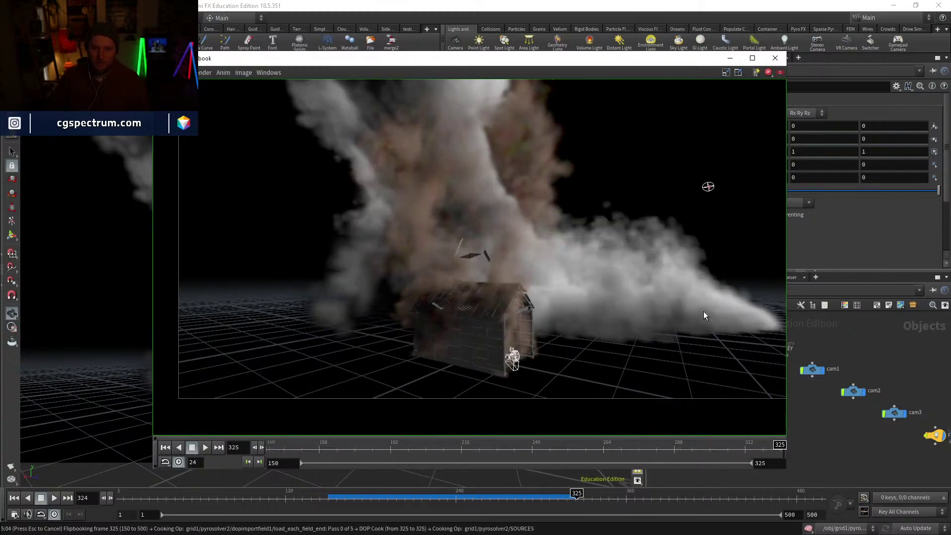
{"action": "mouse_move", "coordinate": [695, 449]}
{"action": "left_mouse_down"}
{"action": "mouse_move", "coordinate": [726, 446]}
{"action": "mouse_move", "coordinate": [555, 446]}
{"action": "left_mouse_up"}
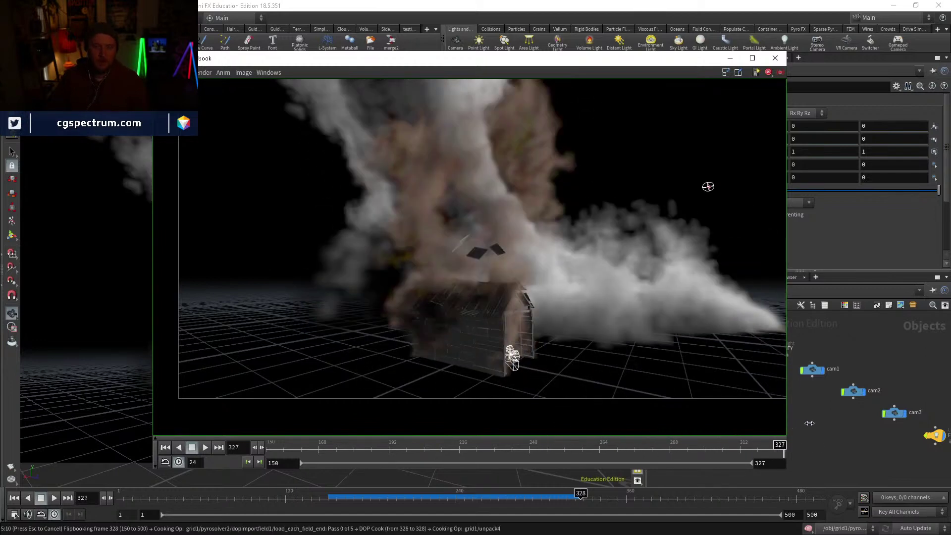
{"action": "left_click_drag", "start_coordinate": [791, 421], "coordinate": [748, 421]}
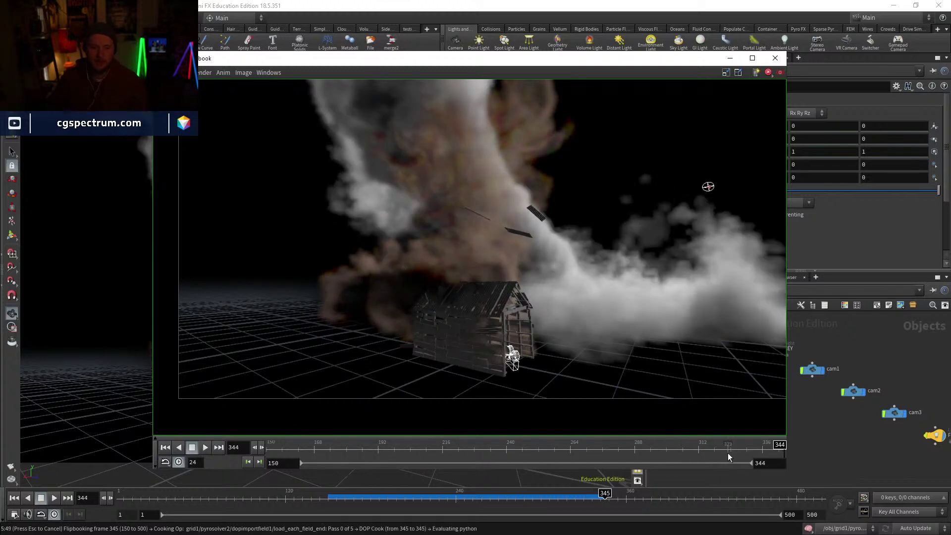
{"action": "left_click", "coordinate": [763, 449]}
{"action": "left_click_drag", "start_coordinate": [764, 449], "coordinate": [743, 438]}
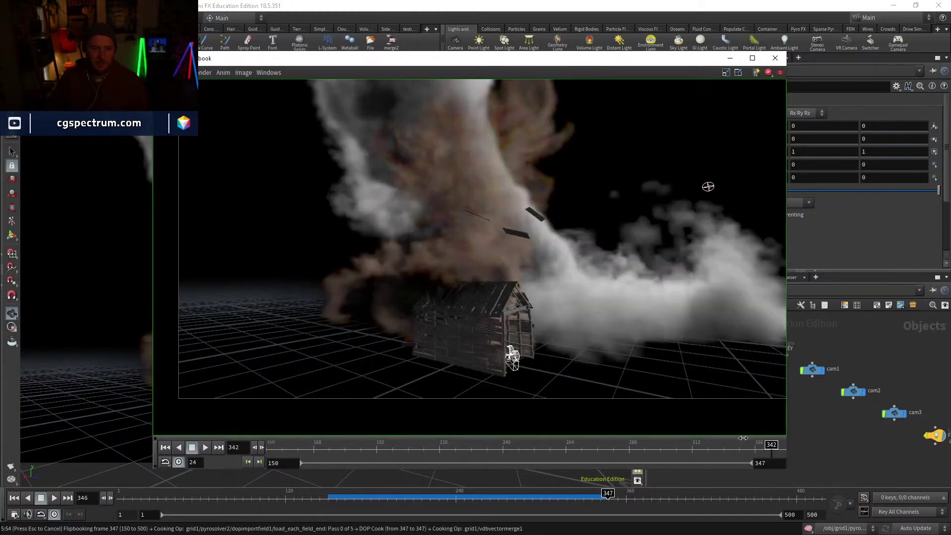
{"action": "left_click", "coordinate": [205, 450]}
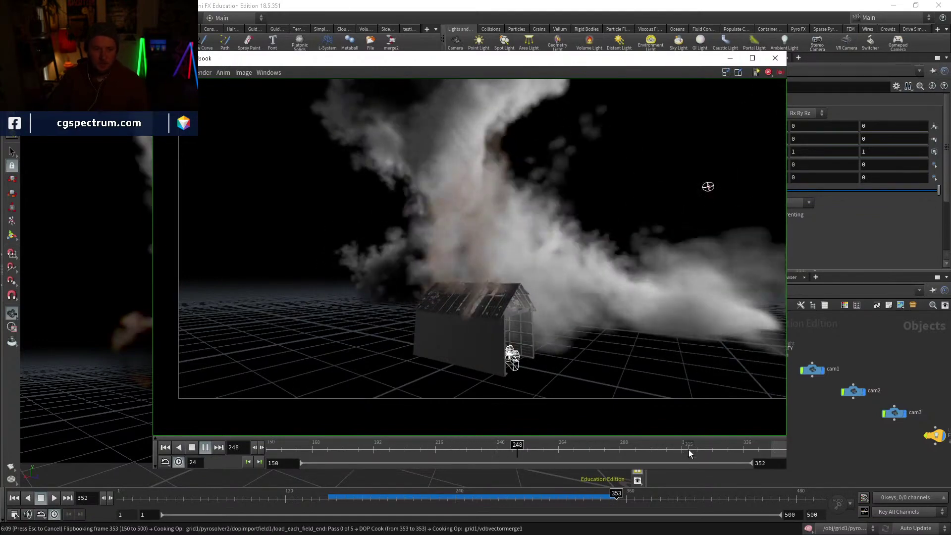
{"action": "left_click_drag", "start_coordinate": [689, 450], "coordinate": [786, 435]}
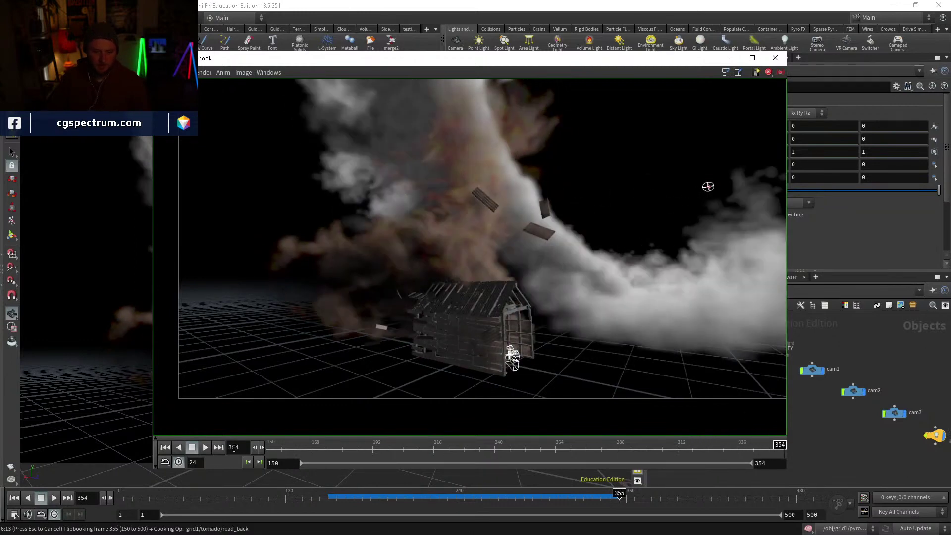
{"action": "left_click", "coordinate": [206, 447]}
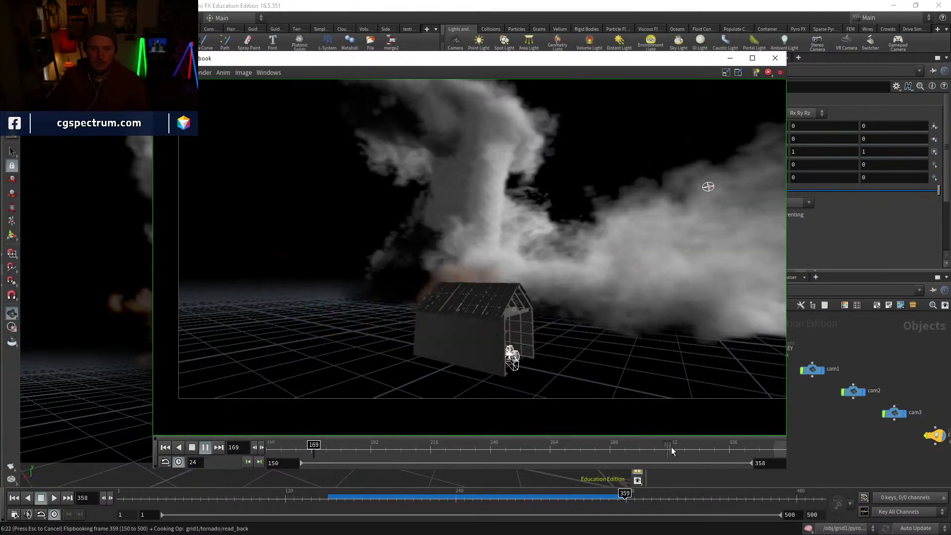
{"action": "left_click", "coordinate": [776, 446]}
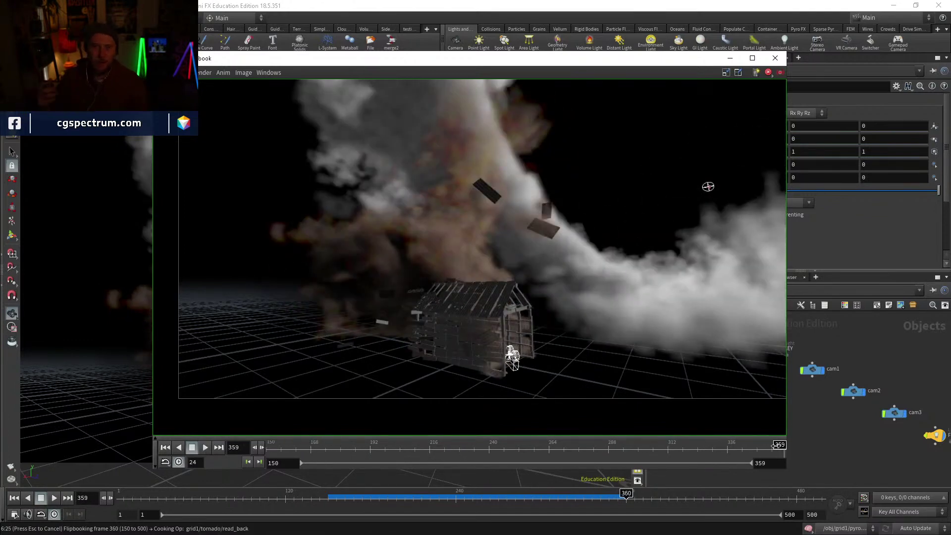
Step: Scrub and replay the flipbook frames to examine the house dust as the house breaks apart, and stop the flipbook render
{"action": "left_click_drag", "start_coordinate": [776, 446], "coordinate": [399, 415]}
{"action": "left_click", "coordinate": [205, 448]}
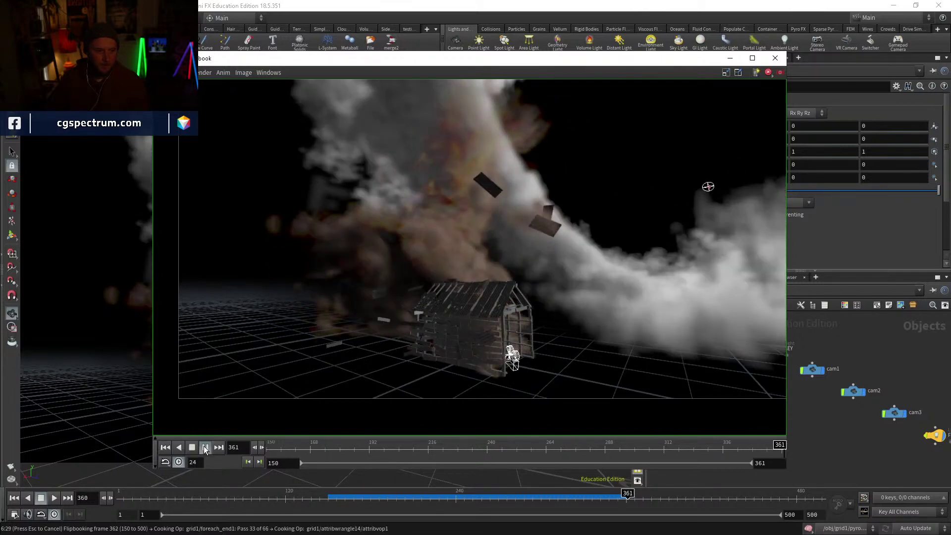
{"action": "left_click_drag", "start_coordinate": [652, 448], "coordinate": [268, 413]}
{"action": "left_click", "coordinate": [205, 448]}
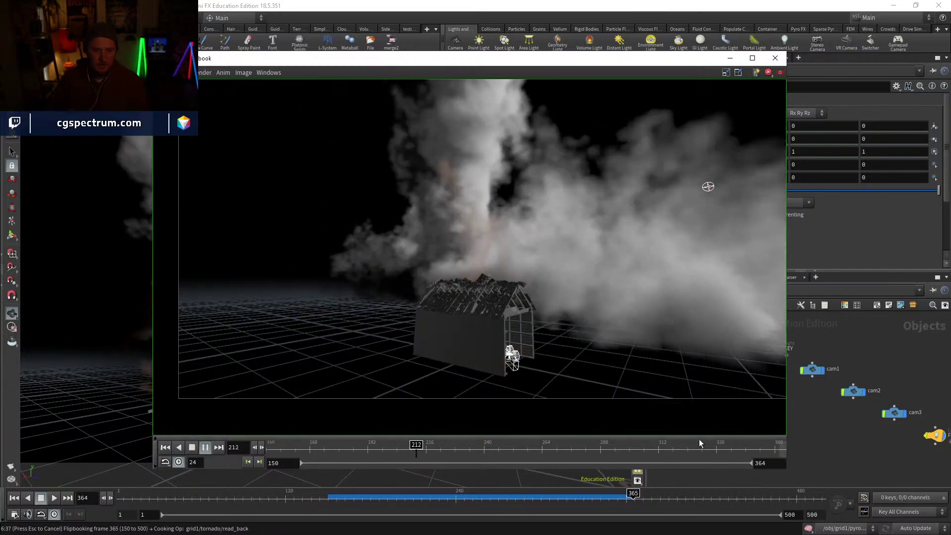
{"action": "left_click_drag", "start_coordinate": [702, 445], "coordinate": [770, 443]}
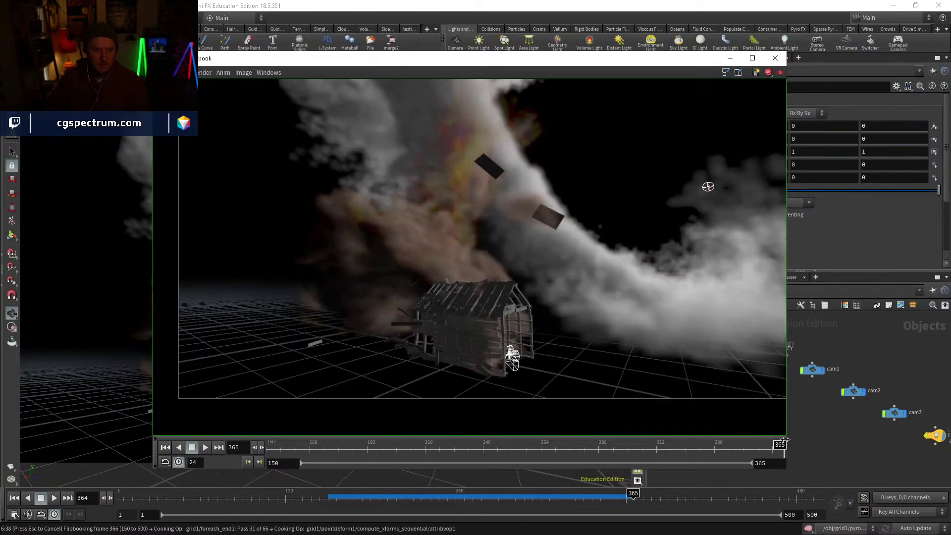
{"action": "left_click", "coordinate": [207, 447]}
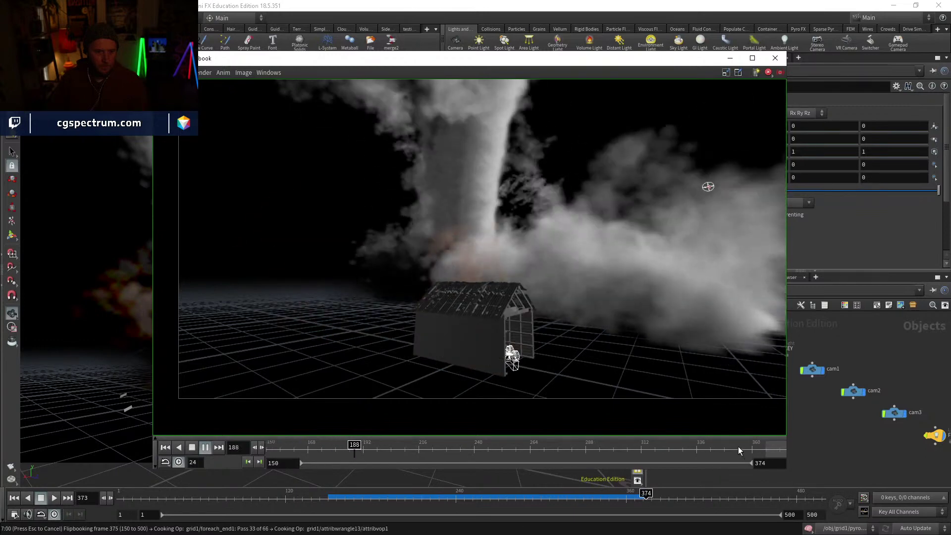
{"action": "left_click_drag", "start_coordinate": [738, 447], "coordinate": [782, 443]}
{"action": "left_click", "coordinate": [905, 456]}
{"action": "key", "text": "Escape"}
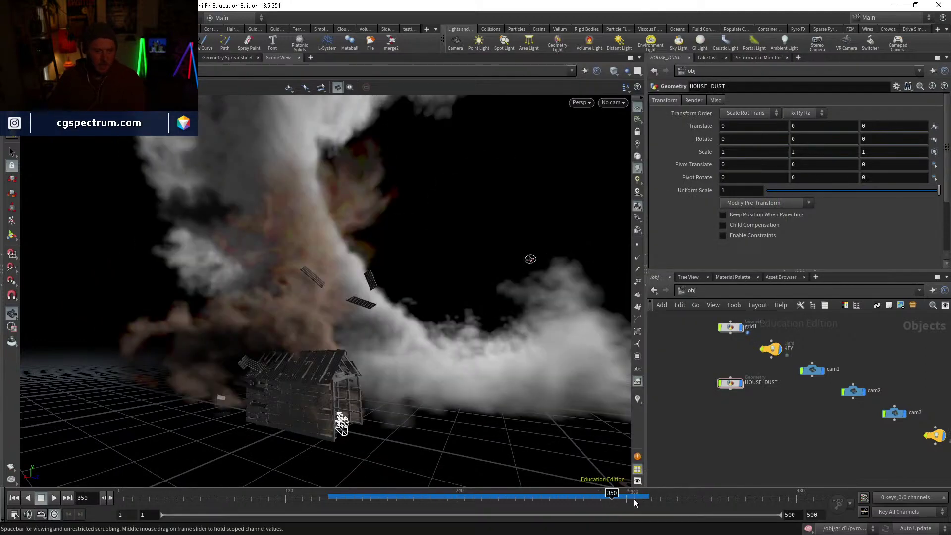
Step: Display merge22 inside grid1 and inspect the house dust together with the debris around frame 360
{"action": "left_click", "coordinate": [643, 497]}
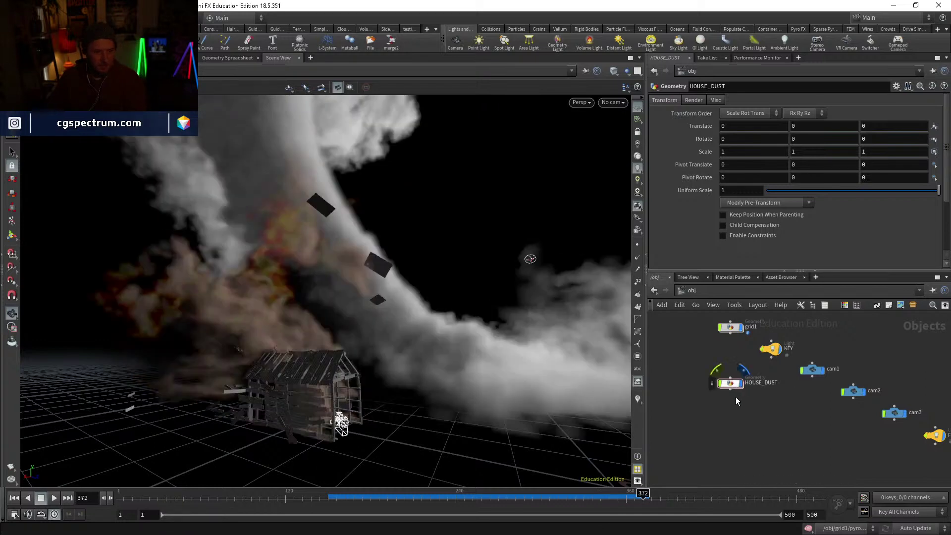
{"action": "middle_click_drag", "start_coordinate": [761, 415], "coordinate": [761, 457]}
{"action": "double_click", "coordinate": [734, 370]}
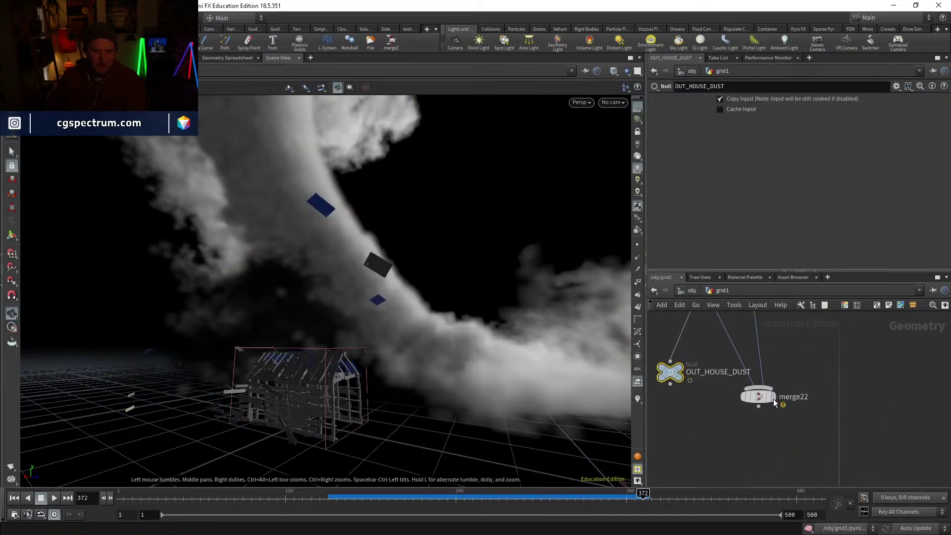
{"action": "left_click", "coordinate": [754, 401]}
{"action": "left_click_drag", "start_coordinate": [244, 297], "coordinate": [381, 318]}
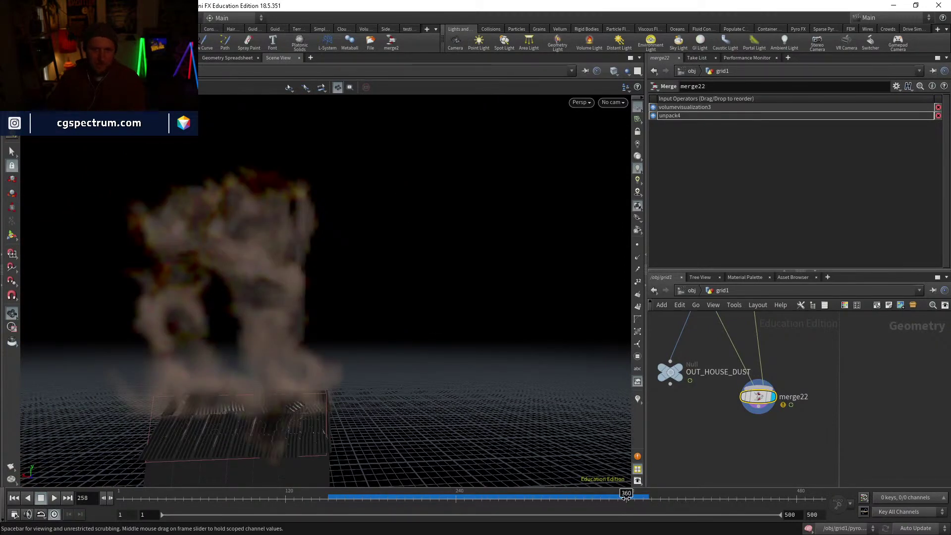
{"action": "left_click_drag", "start_coordinate": [321, 349], "coordinate": [458, 337]}
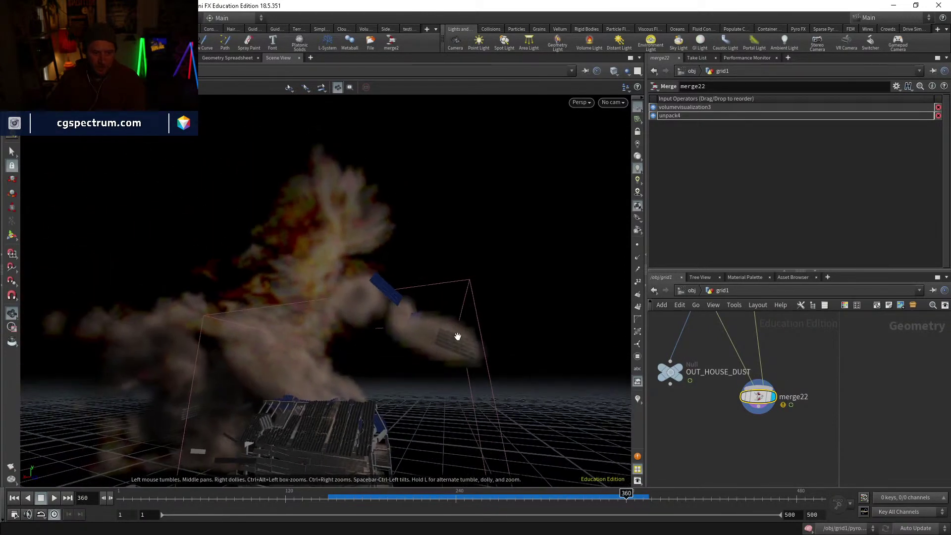
Step: Display volumerasterizeattributes4 and scrub from frame 352 to 371 to examine the density sourced from the roof pieces
{"action": "middle_click_drag", "start_coordinate": [696, 349], "coordinate": [709, 508]}
{"action": "middle_click_drag", "start_coordinate": [771, 373], "coordinate": [775, 507]}
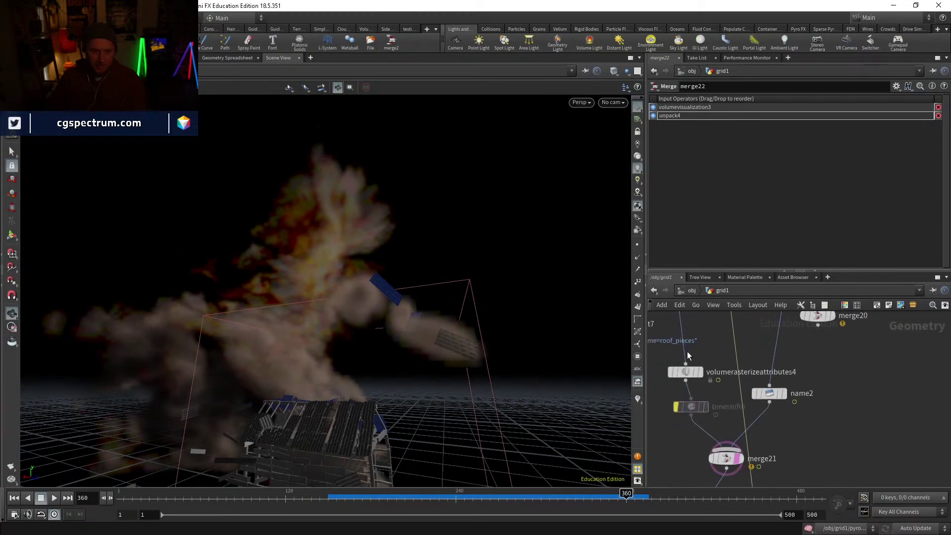
{"action": "left_click", "coordinate": [699, 372]}
{"action": "left_click", "coordinate": [685, 371]}
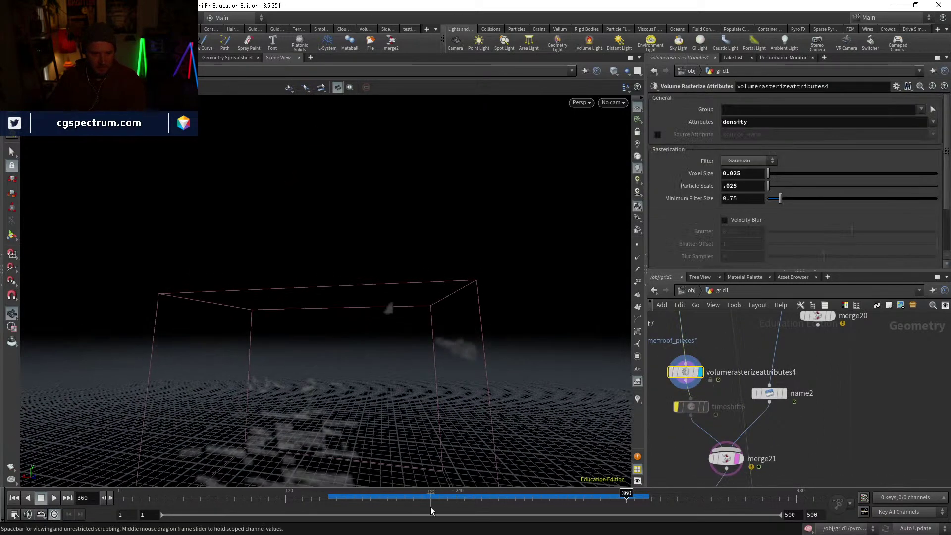
{"action": "left_click", "coordinate": [615, 494]}
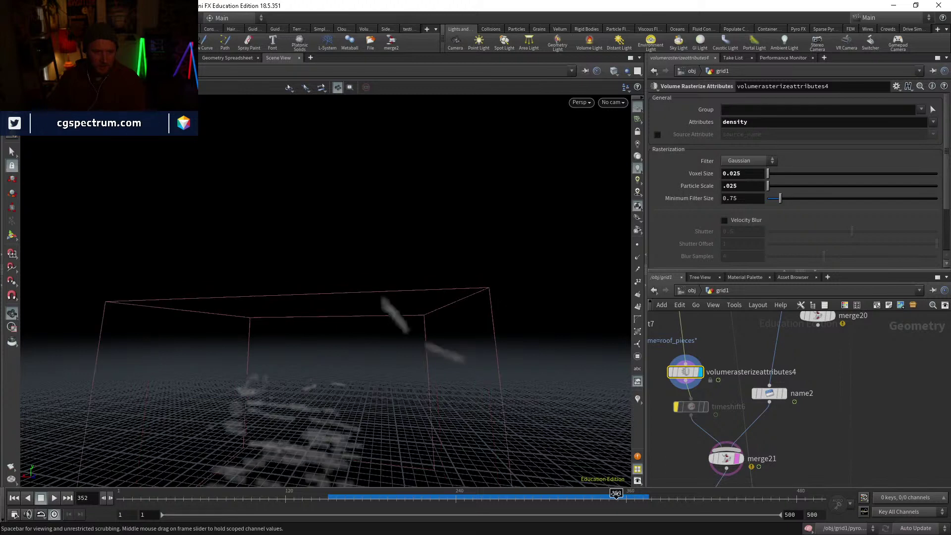
{"action": "left_click_drag", "start_coordinate": [617, 493], "coordinate": [628, 490]}
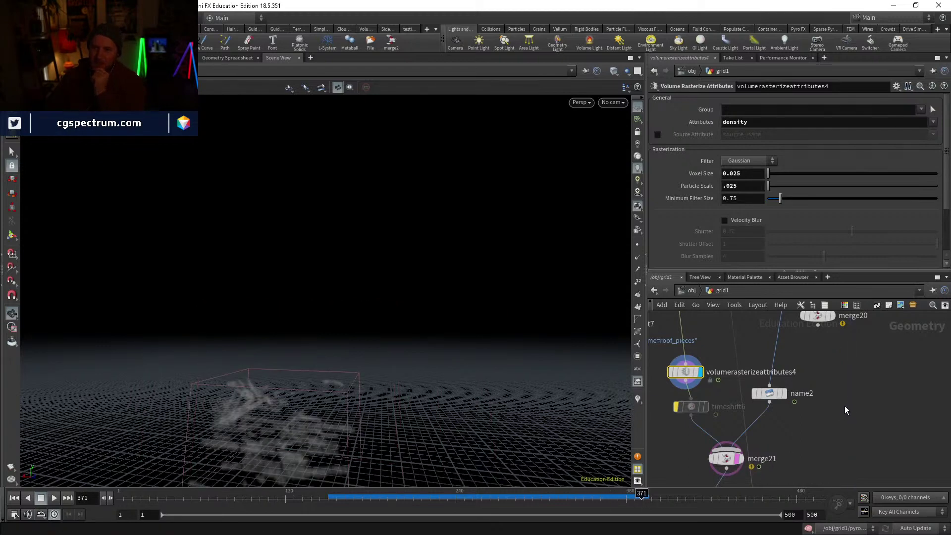
Step: Display merge22 again and inspect the shape of the house dust from several angles at frame 371
{"action": "middle_click_drag", "start_coordinate": [833, 460], "coordinate": [779, 325]}
{"action": "mouse_move", "coordinate": [787, 430]}
{"action": "middle_mouse_down"}
{"action": "mouse_move", "coordinate": [775, 323]}
{"action": "mouse_move", "coordinate": [786, 432]}
{"action": "middle_mouse_up"}
{"action": "scroll", "coordinate": [786, 432], "scroll_direction": "down", "scroll_amount": 1}
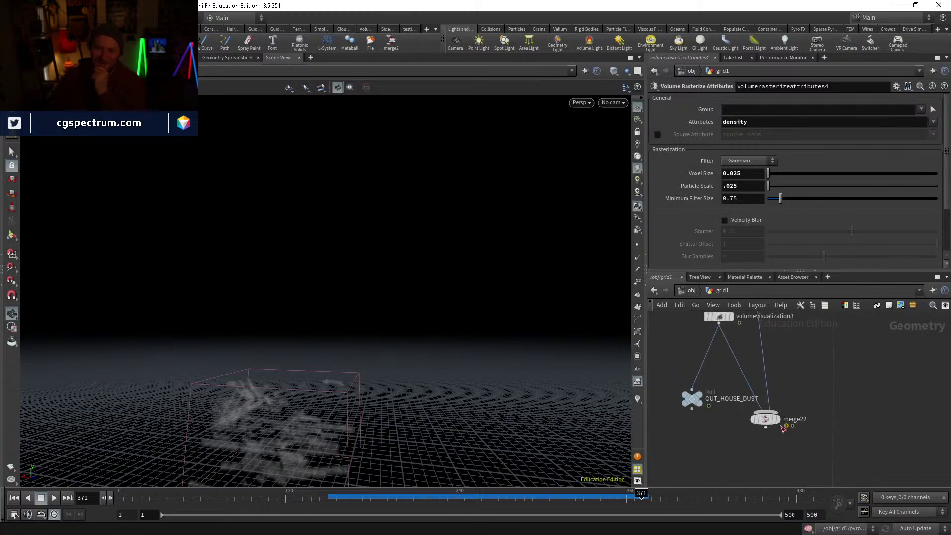
{"action": "left_click", "coordinate": [777, 419]}
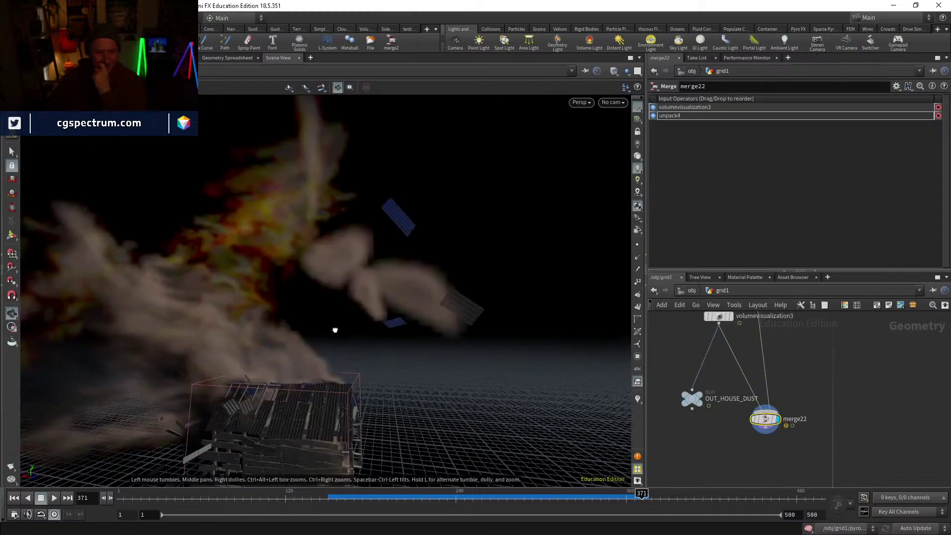
{"action": "left_click_drag", "start_coordinate": [335, 330], "coordinate": [273, 289]}
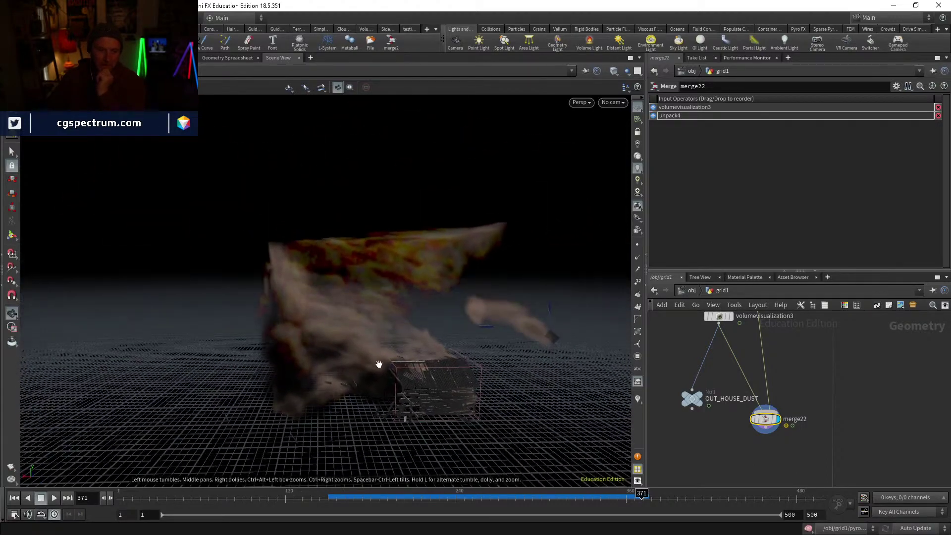
{"action": "middle_click_drag", "start_coordinate": [379, 364], "coordinate": [285, 314]}
{"action": "right_click_drag", "start_coordinate": [284, 314], "coordinate": [368, 355]}
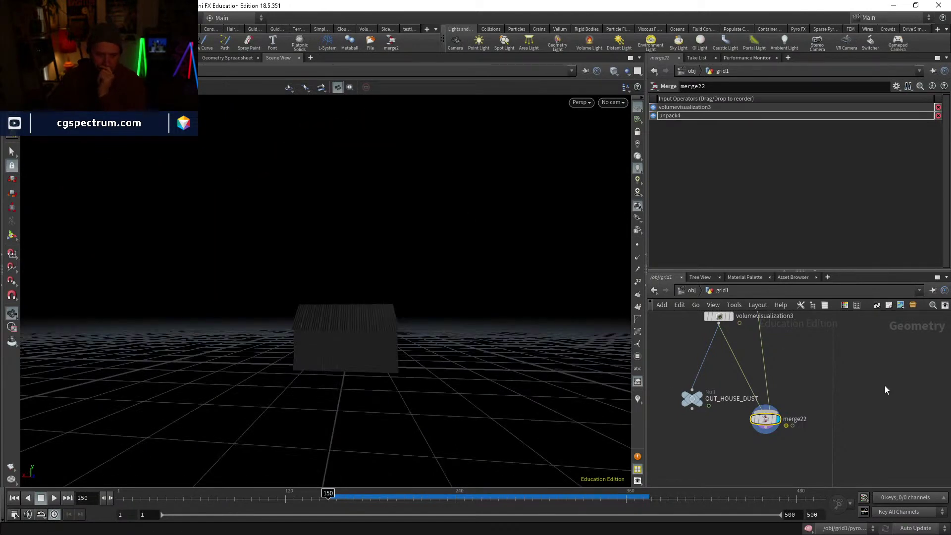
Step: Enable Calculate Speed Field in the solving settings of pyrosolver2
{"action": "middle_click_drag", "start_coordinate": [825, 322], "coordinate": [808, 456]}
{"action": "left_click", "coordinate": [708, 425]}
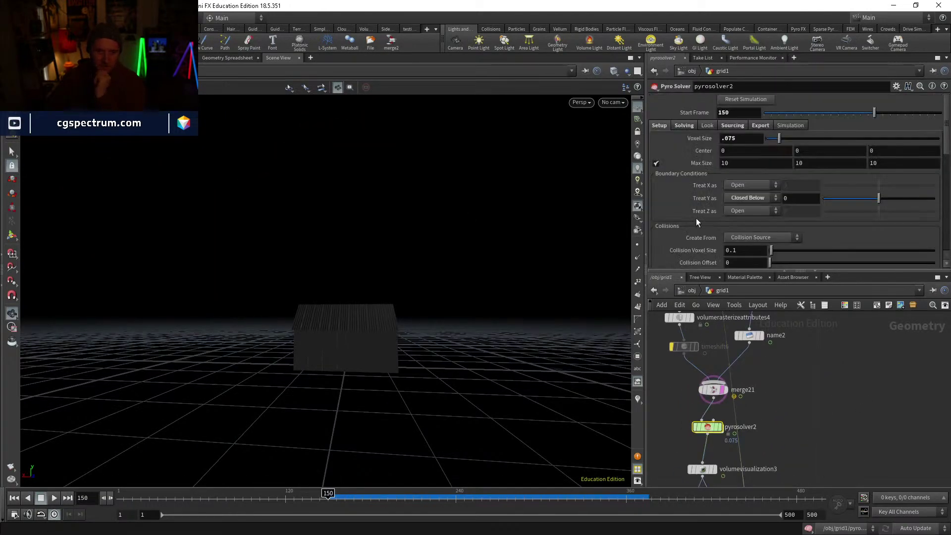
{"action": "left_click", "coordinate": [724, 138]}
{"action": "left_click", "coordinate": [670, 139]}
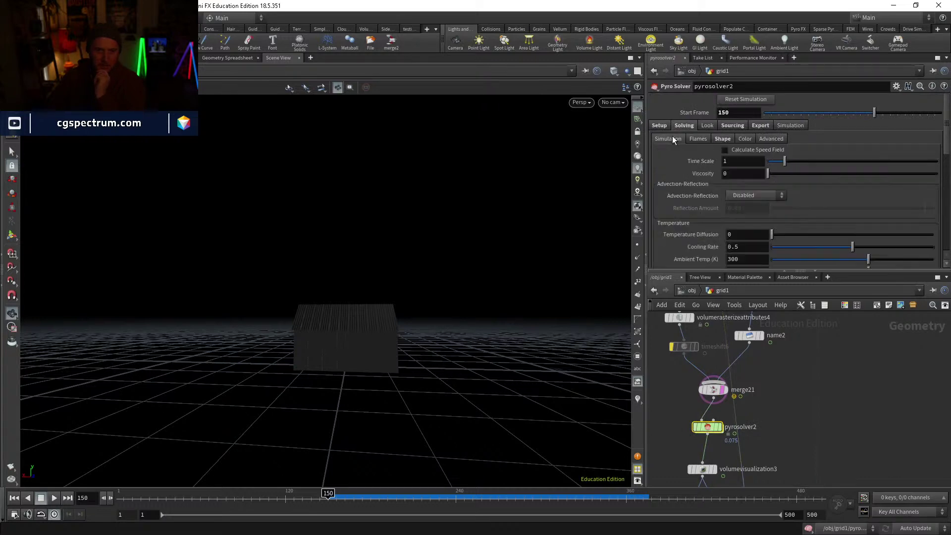
{"action": "left_click", "coordinate": [726, 150]}
Step: Enable Disturbance on pyrosolver2 and set its control field to speed
{"action": "left_click", "coordinate": [731, 139]}
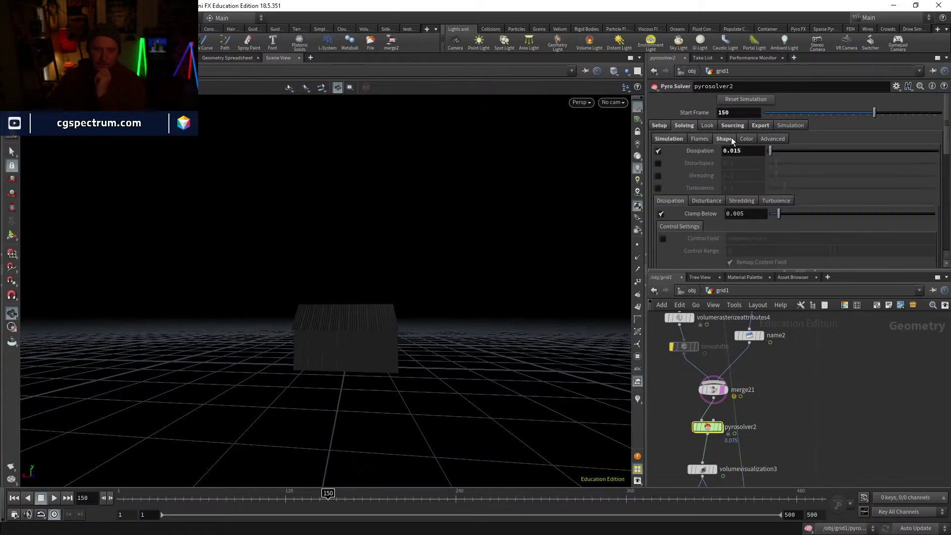
{"action": "left_click", "coordinate": [658, 163]}
{"action": "left_click", "coordinate": [707, 200]}
{"action": "scroll", "coordinate": [704, 227], "scroll_direction": "down", "scroll_amount": 4}
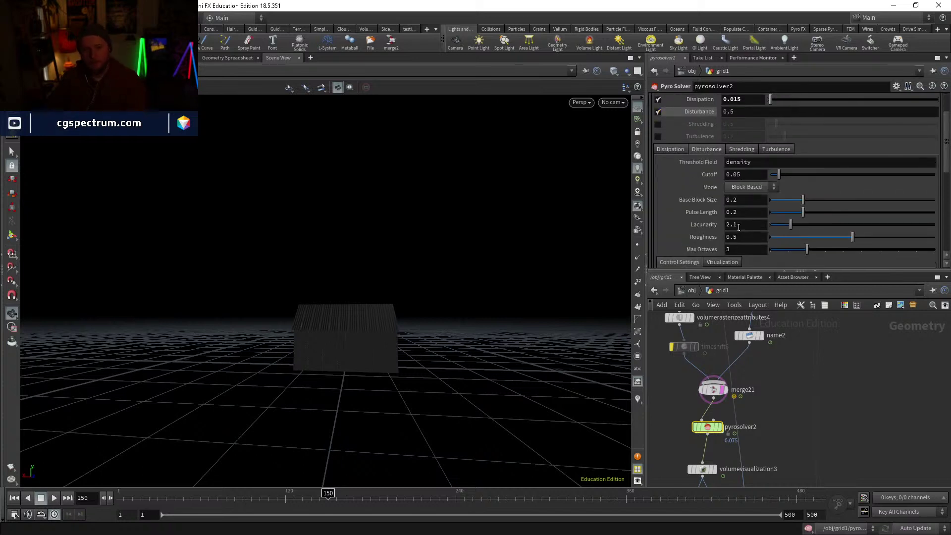
{"action": "left_click", "coordinate": [663, 223]}
{"action": "left_click", "coordinate": [765, 222]}
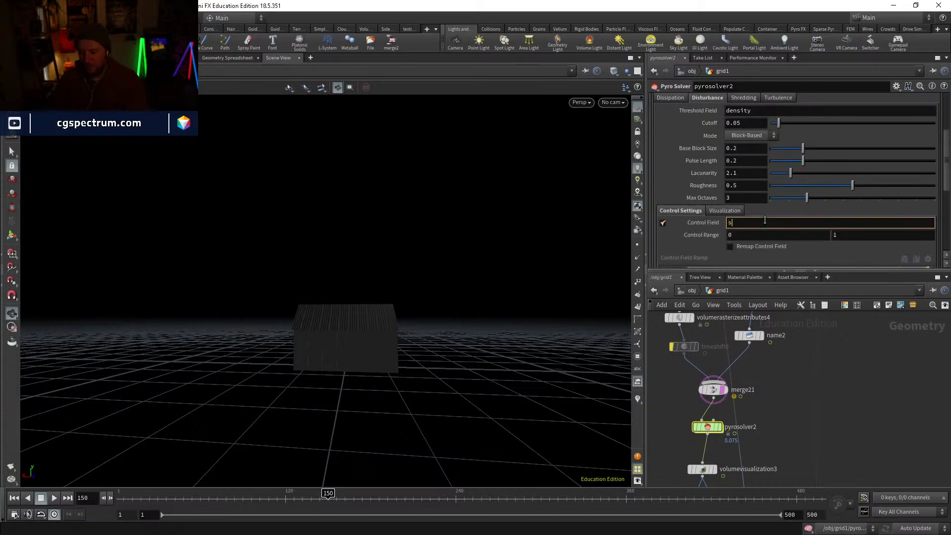
{"action": "type", "text": "speed"}
{"action": "key", "text": "Return"}
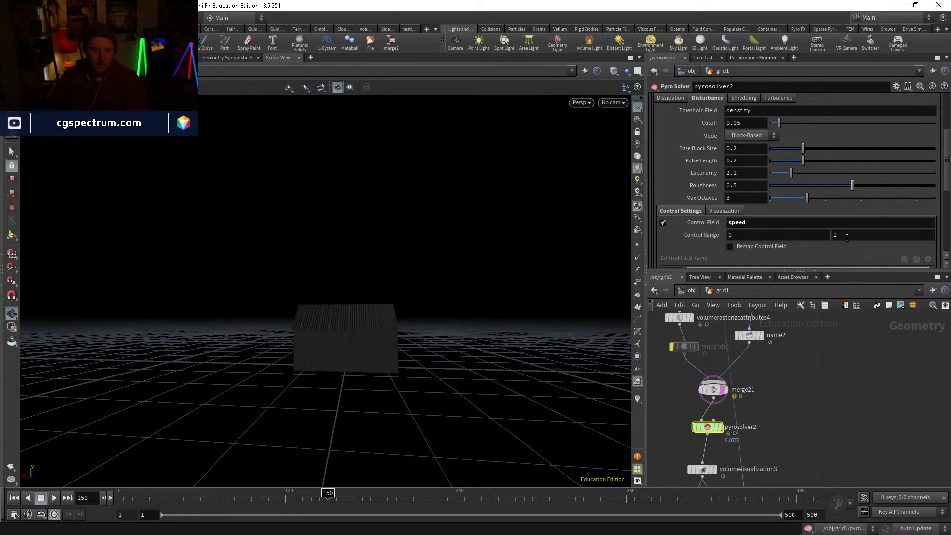
Step: Set the maximum of the disturbance control range to 5 and enable Remap Control Field
{"action": "type", "text": "5"}
{"action": "key", "text": "Return"}
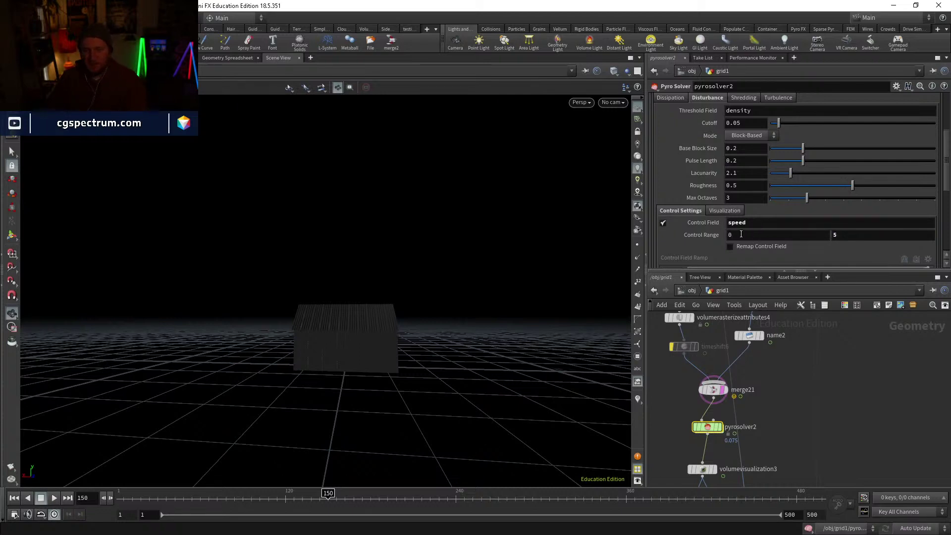
{"action": "scroll", "coordinate": [738, 235], "scroll_direction": "down", "scroll_amount": 3}
{"action": "scroll", "coordinate": [738, 211], "scroll_direction": "down", "scroll_amount": 1}
{"action": "scroll", "coordinate": [740, 218], "scroll_direction": "up", "scroll_amount": 9}
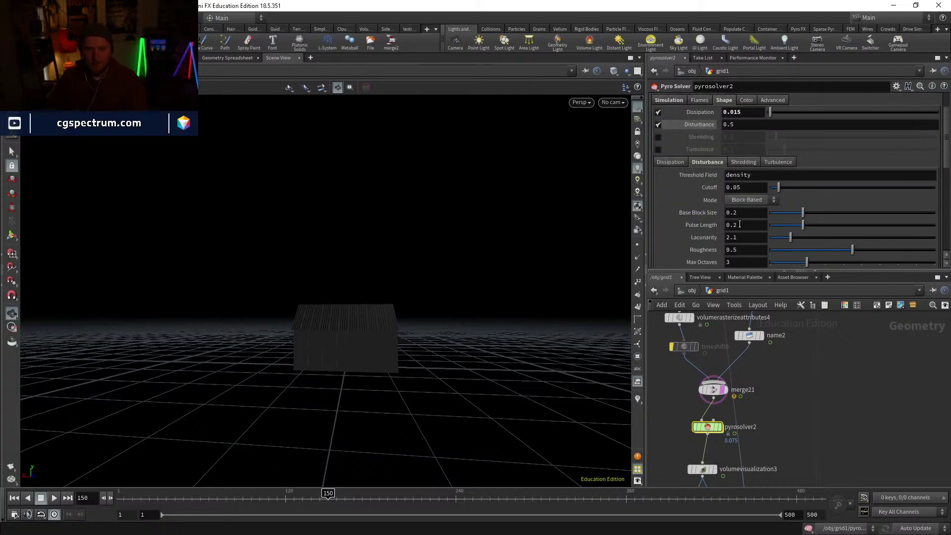
{"action": "scroll", "coordinate": [740, 223], "scroll_direction": "down", "scroll_amount": 7}
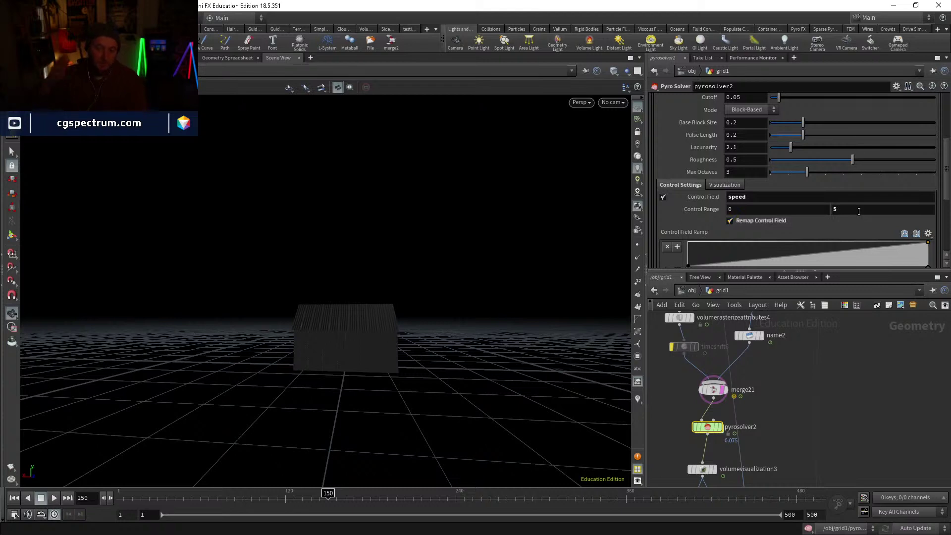
Step: Set the Disturbance strength of pyrosolver2 to 10
{"action": "scroll", "coordinate": [714, 164], "scroll_direction": "up", "scroll_amount": 10}
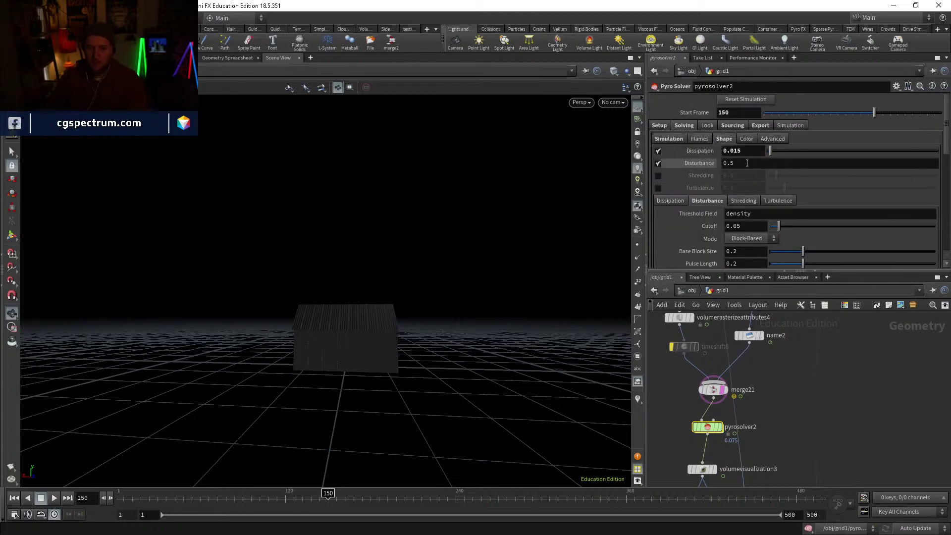
{"action": "scroll", "coordinate": [731, 201], "scroll_direction": "down", "scroll_amount": 9}
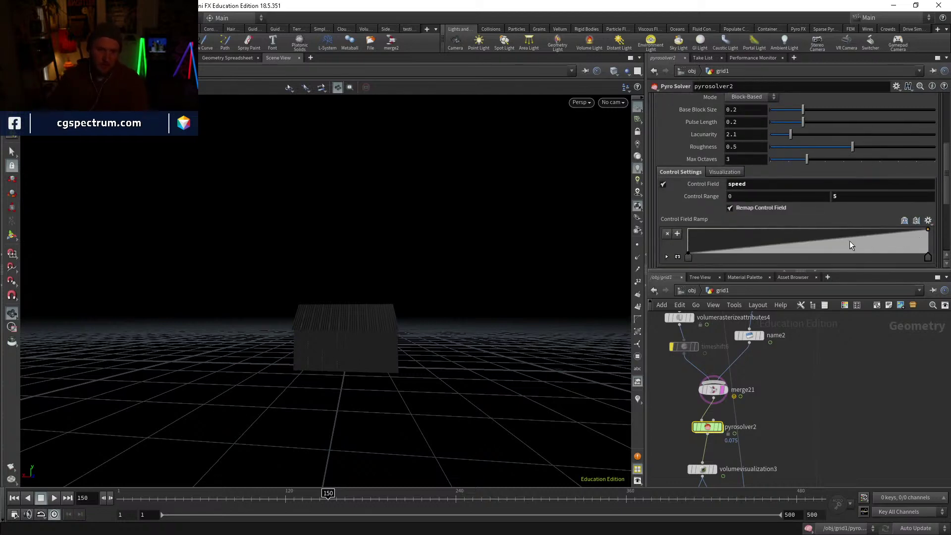
{"action": "scroll", "coordinate": [790, 248], "scroll_direction": "up", "scroll_amount": 4}
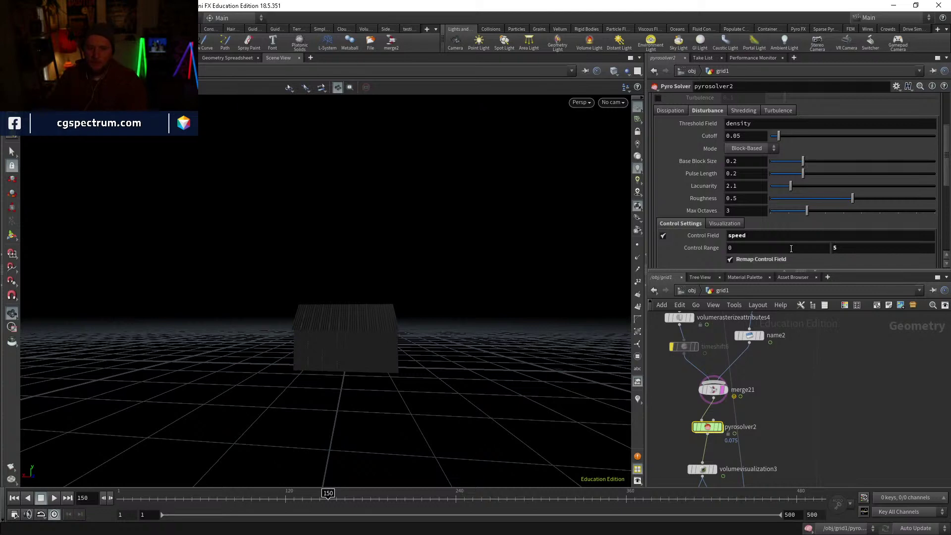
{"action": "scroll", "coordinate": [822, 224], "scroll_direction": "up", "scroll_amount": 5}
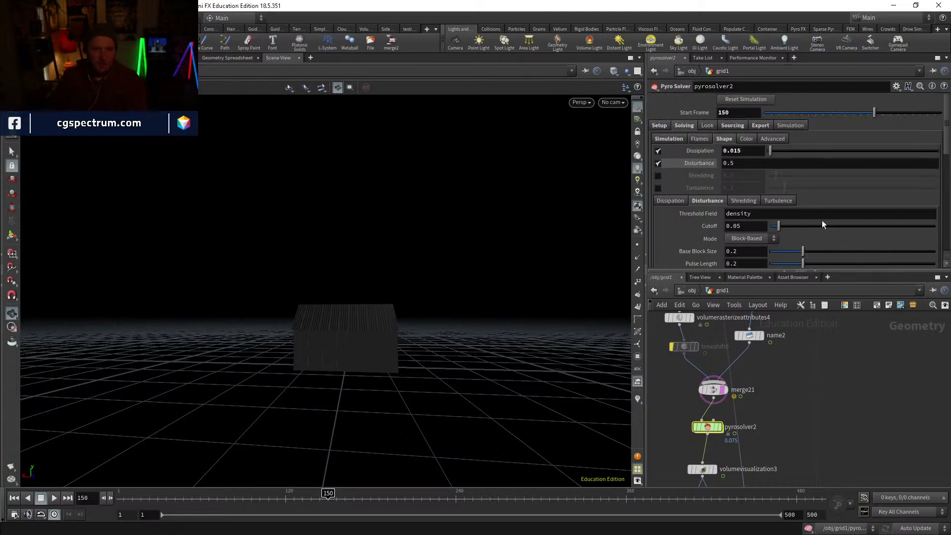
{"action": "left_click", "coordinate": [749, 163]}
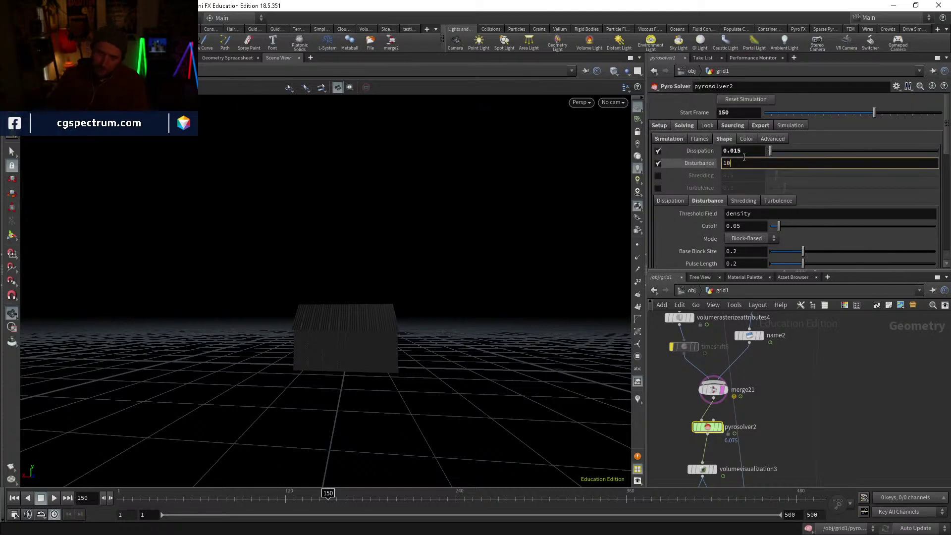
{"action": "type", "text": "10"}
{"action": "key", "text": "Return"}
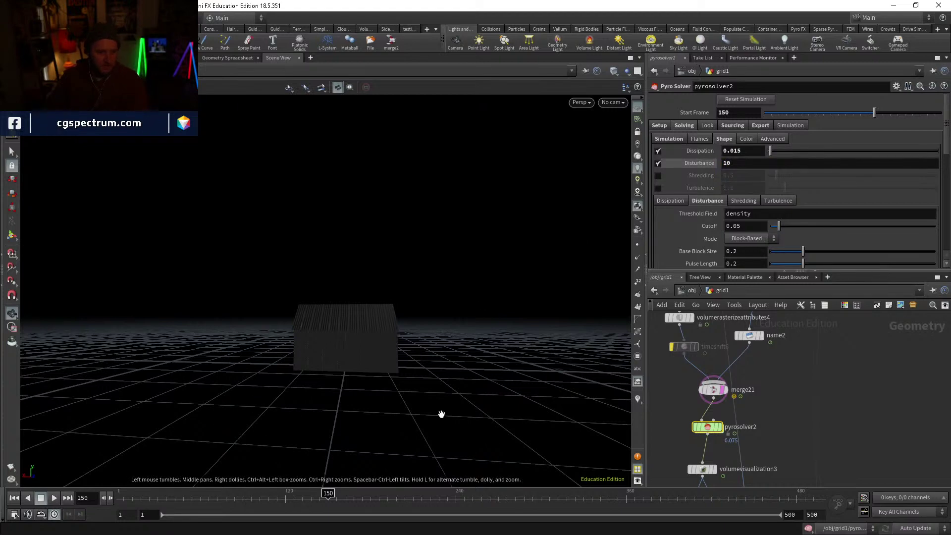
Step: Play the first frames of the simulation, stop it, return to frame 149 and show the Setup parameters of pyrosolver2
{"action": "middle_click_drag", "start_coordinate": [769, 415], "coordinate": [778, 368]}
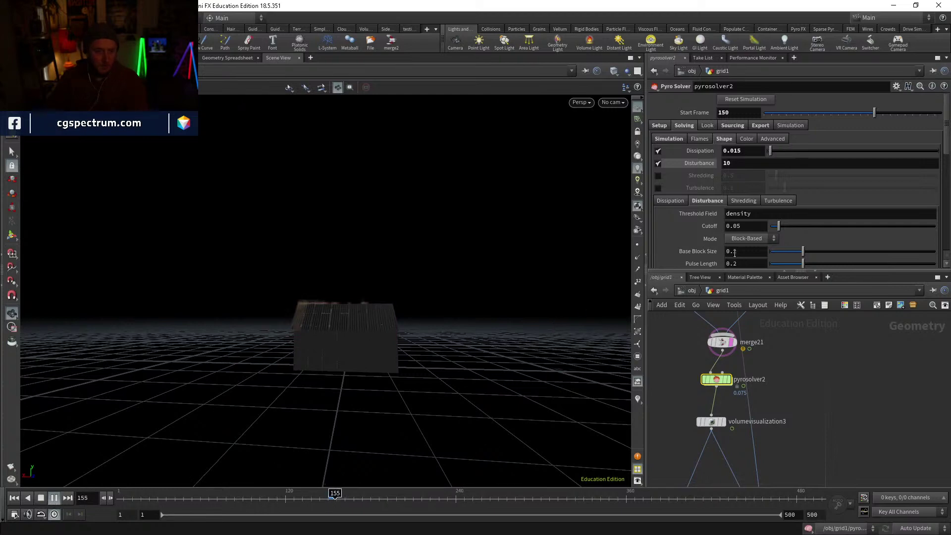
{"action": "key", "text": "Escape"}
{"action": "left_click", "coordinate": [329, 499]}
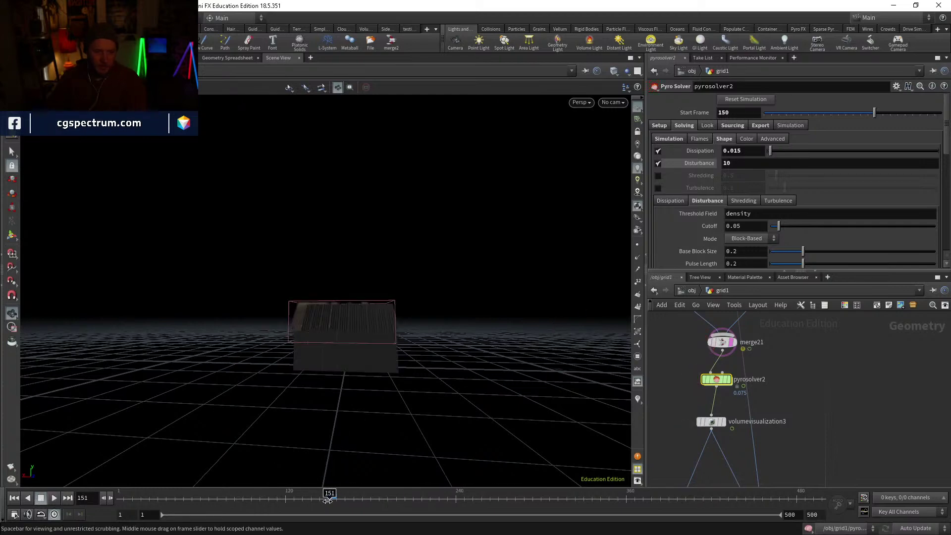
{"action": "left_click", "coordinate": [327, 498]}
{"action": "left_click", "coordinate": [660, 126]}
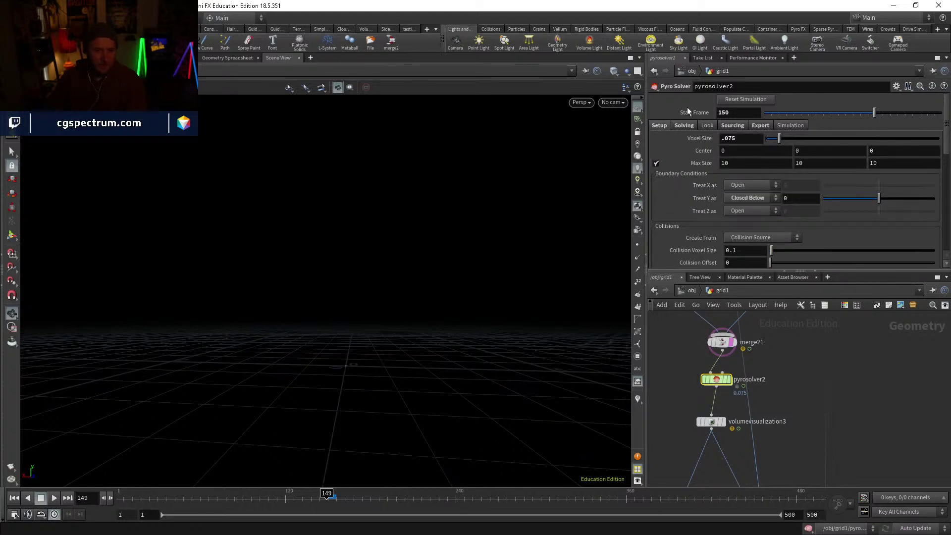
Step: Set the Base Block Size of the disturbance on pyrosolver2 to .09
{"action": "left_click", "coordinate": [684, 125]}
{"action": "scroll", "coordinate": [745, 259], "scroll_direction": "down", "scroll_amount": 1}
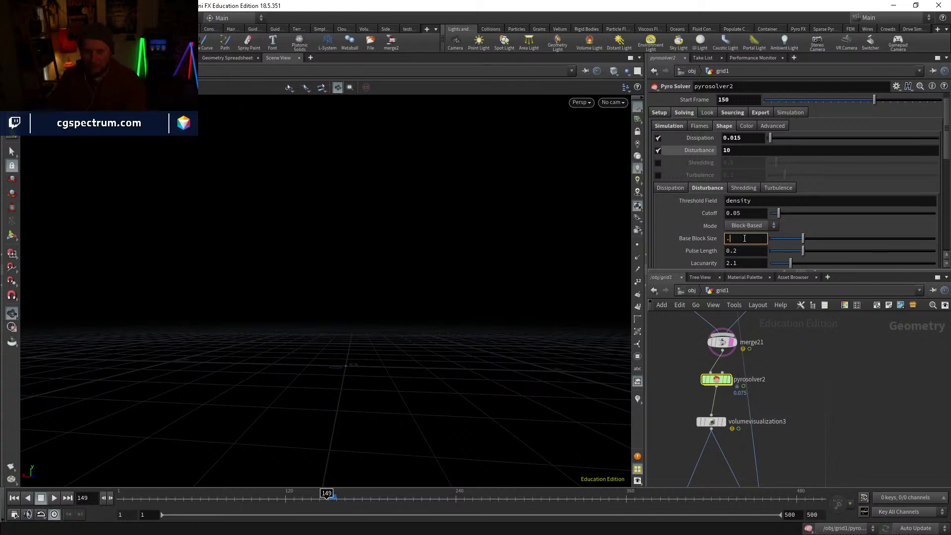
{"action": "type", "text": "9"}
{"action": "key", "text": "Return"}
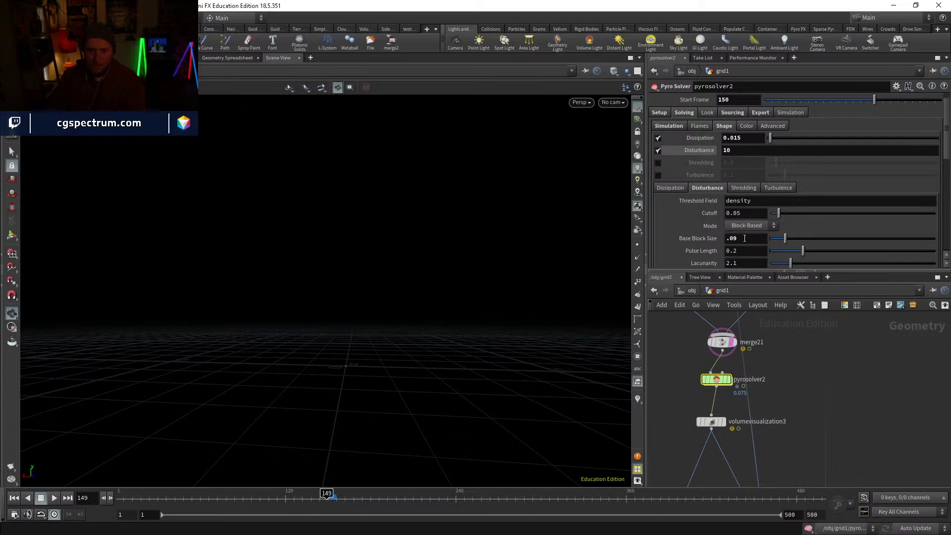
{"action": "scroll", "coordinate": [763, 236], "scroll_direction": "down", "scroll_amount": 3}
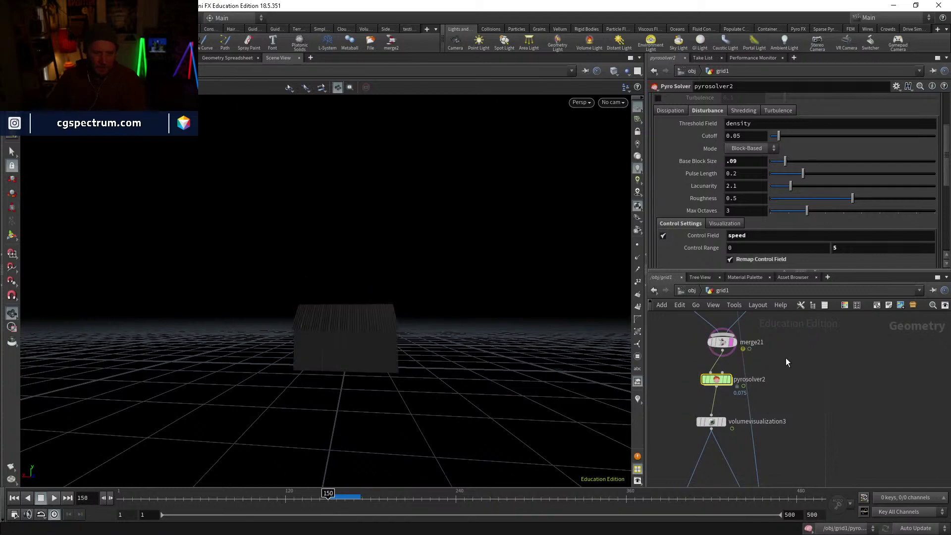
Step: Display attribwrangle19 and scrub between frames 150 and 172 to inspect its points, returning to frame 150
{"action": "middle_click_drag", "start_coordinate": [786, 361], "coordinate": [743, 471]}
{"action": "middle_click_drag", "start_coordinate": [736, 344], "coordinate": [739, 371]}
{"action": "left_click", "coordinate": [734, 379]}
{"action": "left_click", "coordinate": [729, 380]}
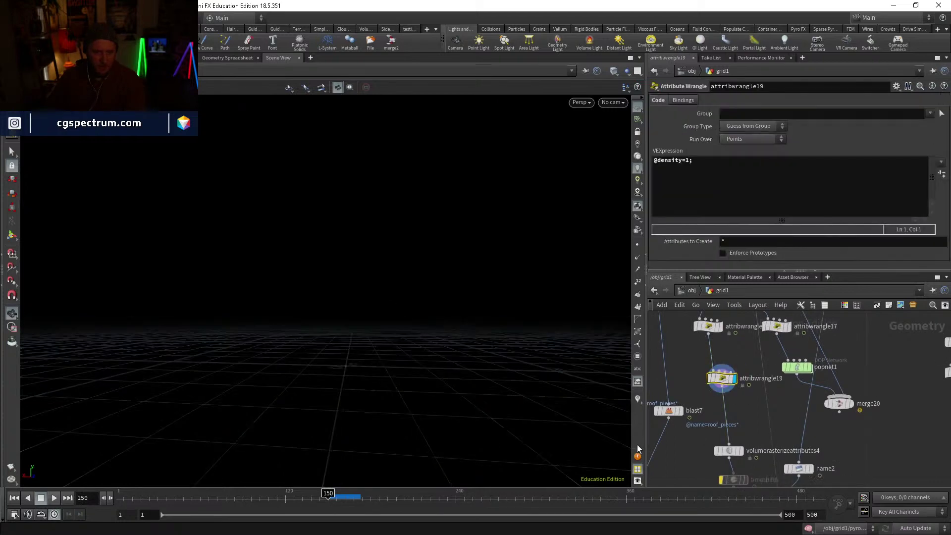
{"action": "left_click_drag", "start_coordinate": [330, 494], "coordinate": [358, 494]}
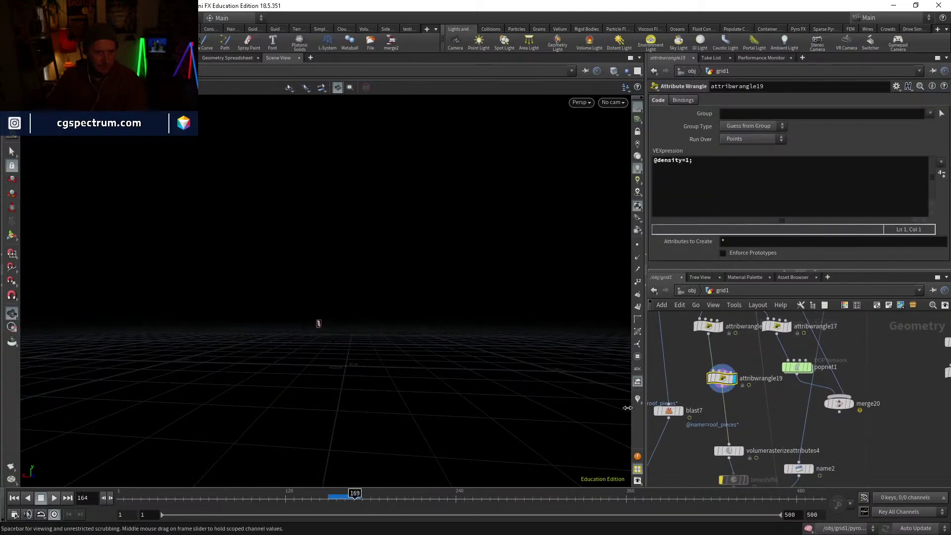
{"action": "left_click", "coordinate": [343, 497]}
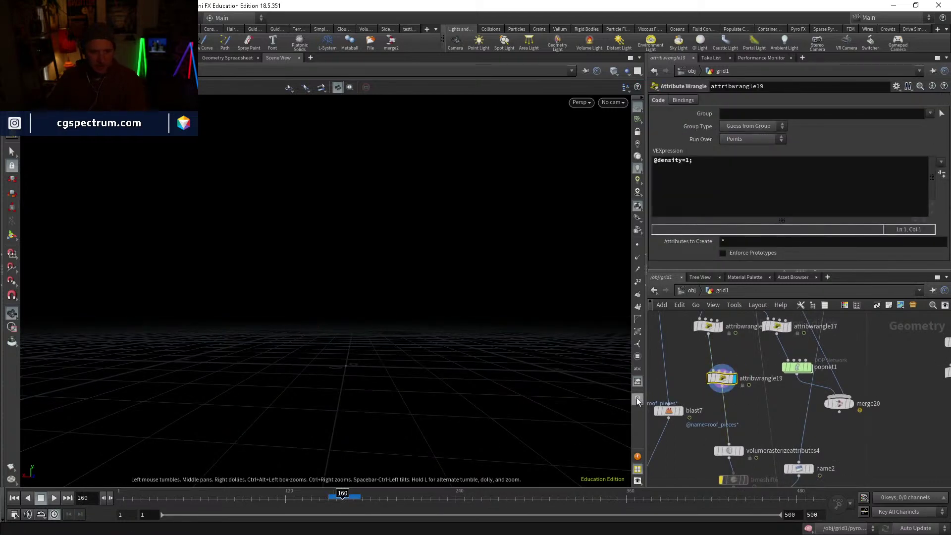
{"action": "left_click_drag", "start_coordinate": [334, 498], "coordinate": [343, 498]}
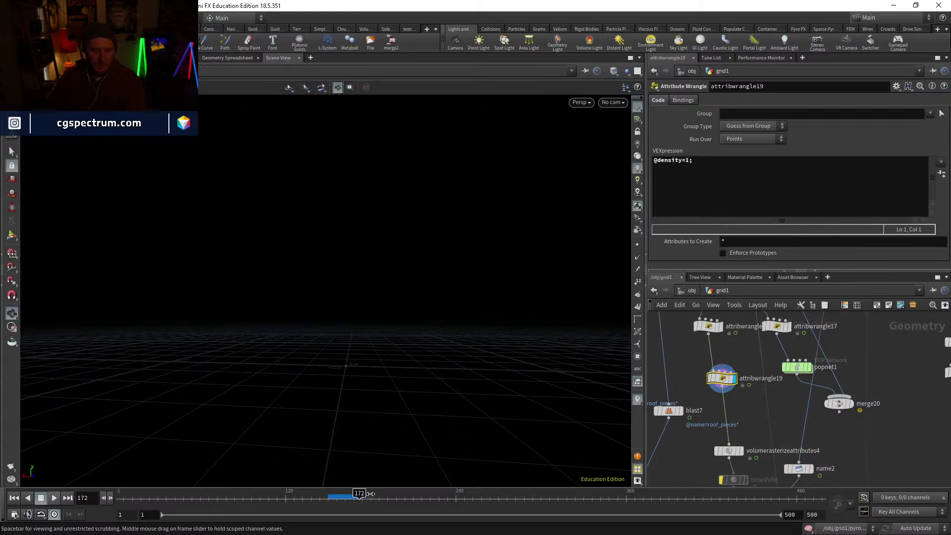
{"action": "left_click", "coordinate": [329, 499]}
Step: Add v to the rasterized attributes of volumerasterizeattributes4, display the node and check its information
{"action": "middle_click_drag", "start_coordinate": [741, 454], "coordinate": [729, 395]}
{"action": "left_click", "coordinate": [718, 392]}
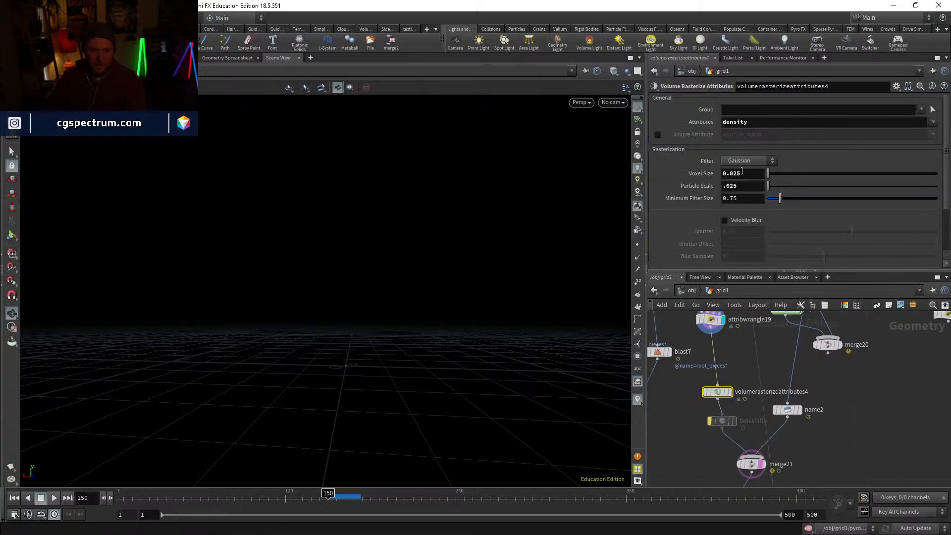
{"action": "left_click", "coordinate": [761, 122]}
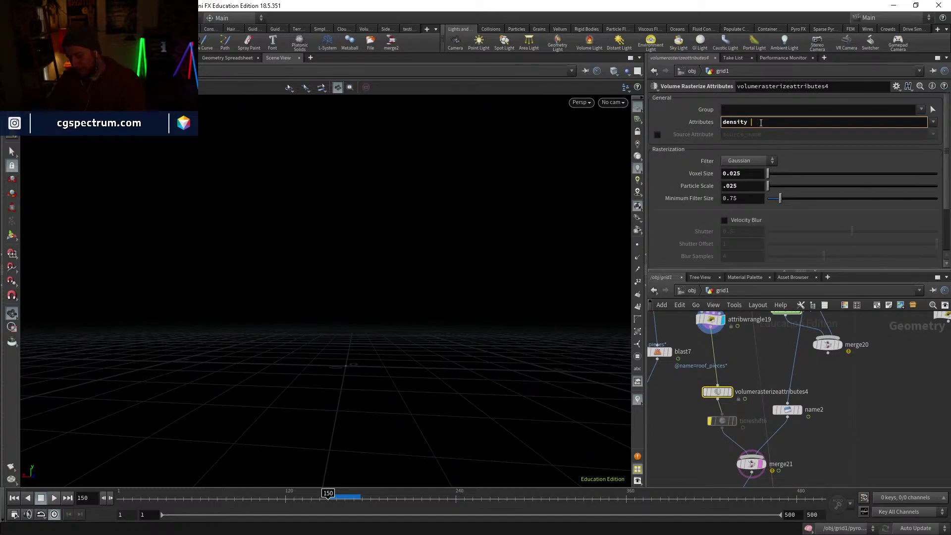
{"action": "type", "text": "v"}
{"action": "key", "text": "Return"}
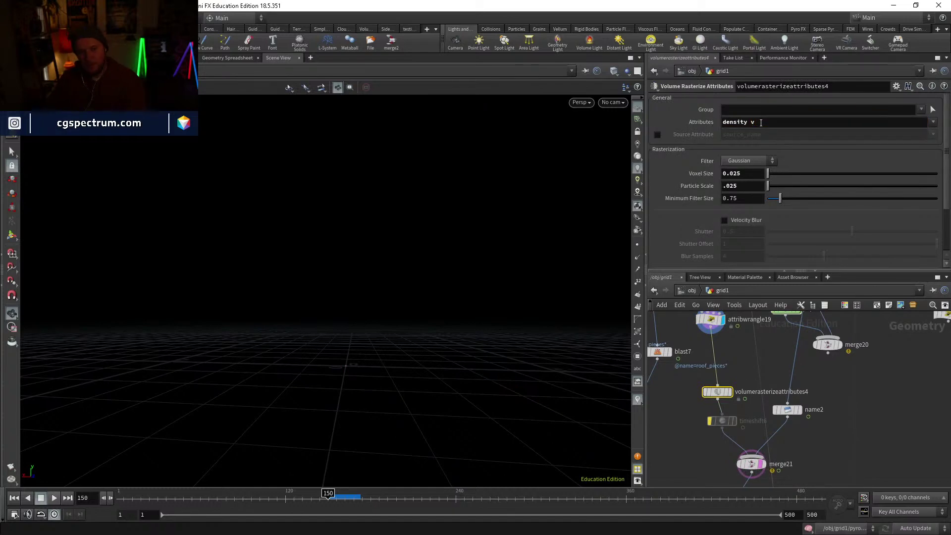
{"action": "middle_click", "coordinate": [720, 395]}
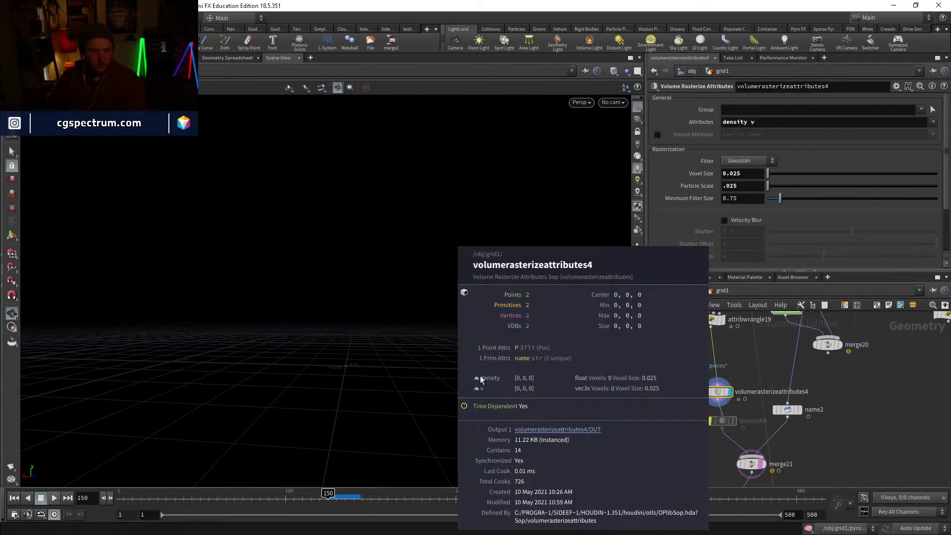
Step: Review the Sourcing operations of pyrosolver2 down to the one that adds v to vel
{"action": "scroll", "coordinate": [751, 409], "scroll_direction": "down", "scroll_amount": 2}
{"action": "middle_click_drag", "start_coordinate": [750, 471], "coordinate": [719, 383]}
{"action": "left_click", "coordinate": [718, 399]}
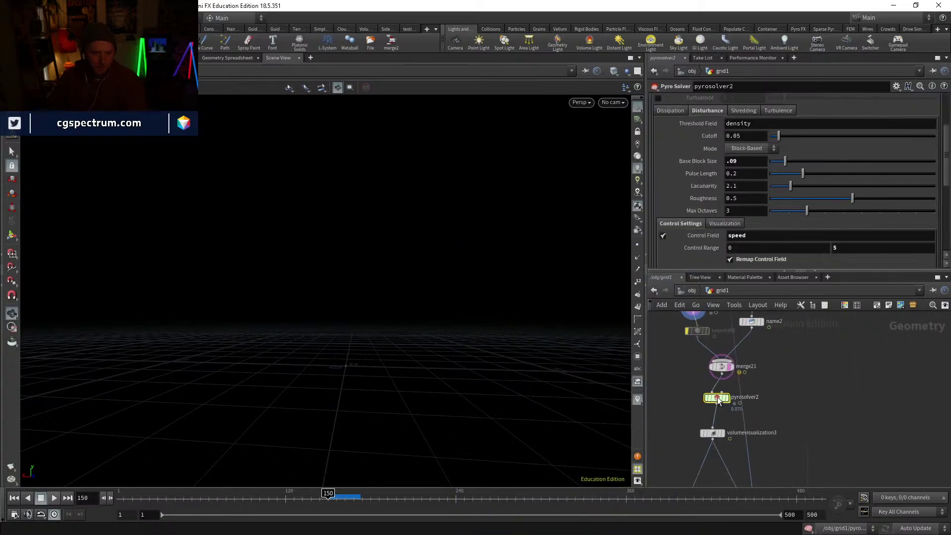
{"action": "scroll", "coordinate": [691, 183], "scroll_direction": "up", "scroll_amount": 5}
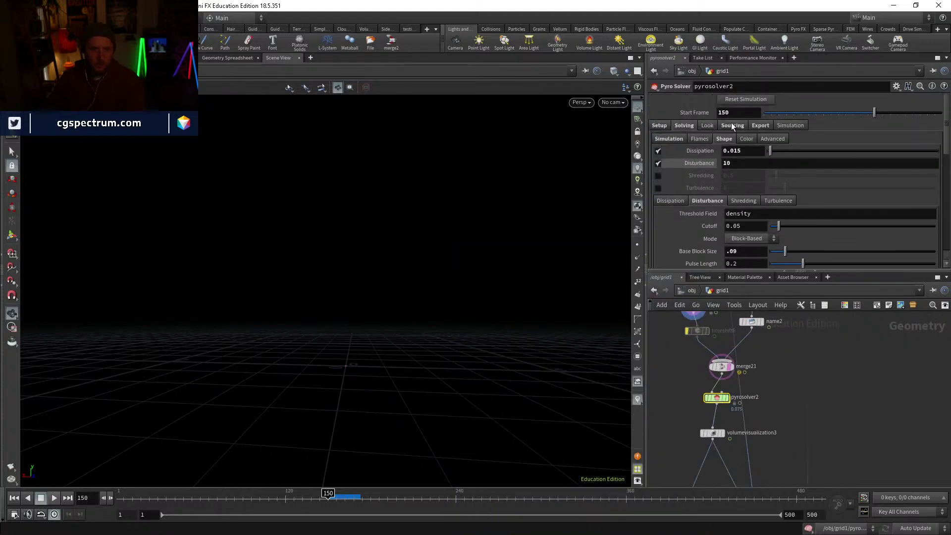
{"action": "left_click", "coordinate": [733, 126]}
{"action": "scroll", "coordinate": [685, 195], "scroll_direction": "down", "scroll_amount": 8}
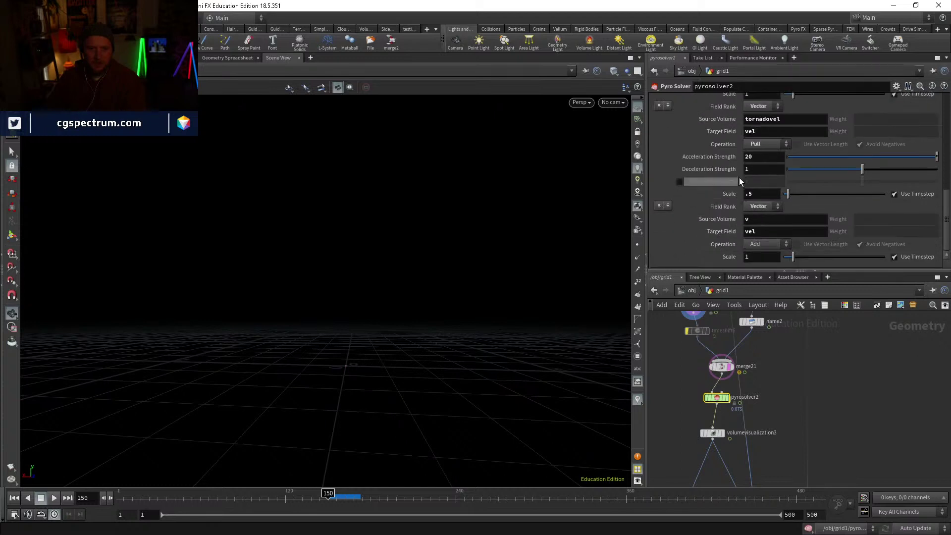
{"action": "key", "text": "Tab"}
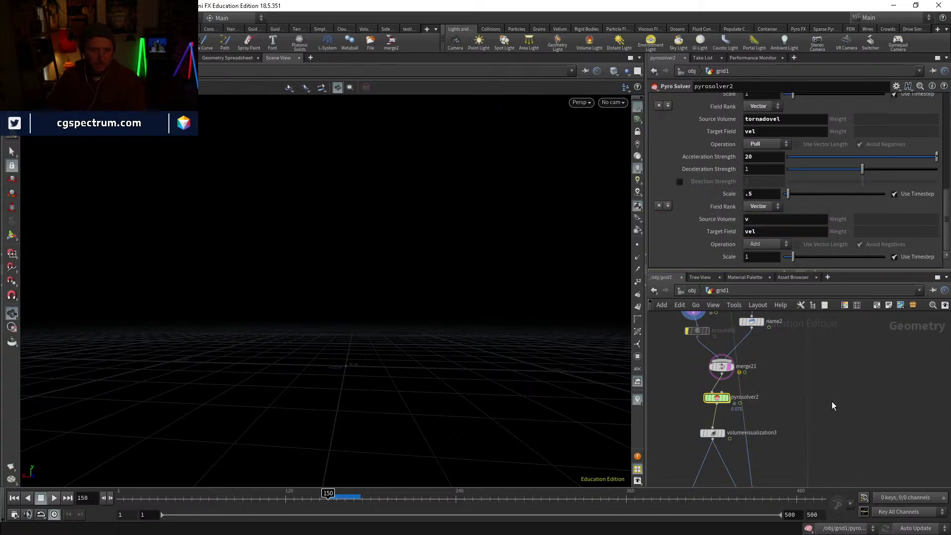
{"action": "left_click", "coordinate": [822, 404]}
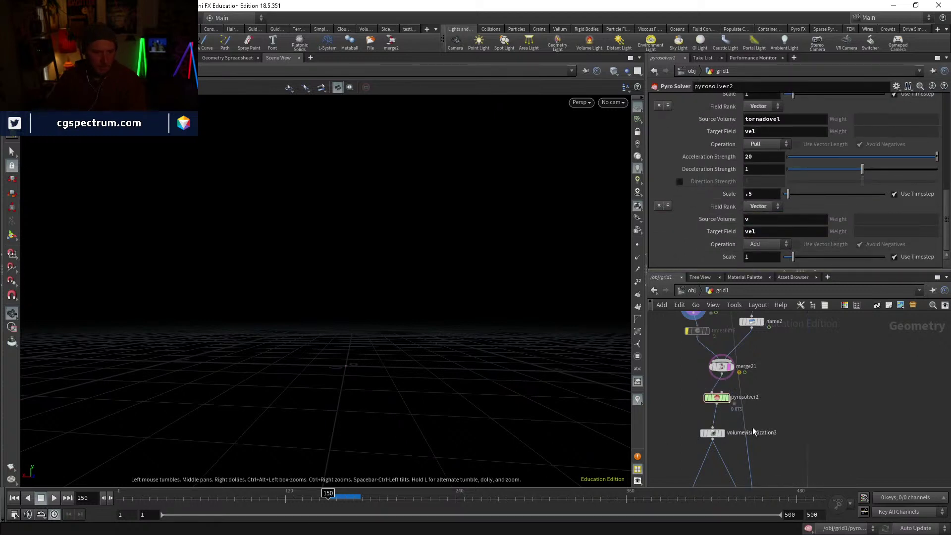
Step: Display pyrosolver2, reset its simulation and start playback from frame 150
{"action": "middle_click_drag", "start_coordinate": [789, 386], "coordinate": [790, 400]}
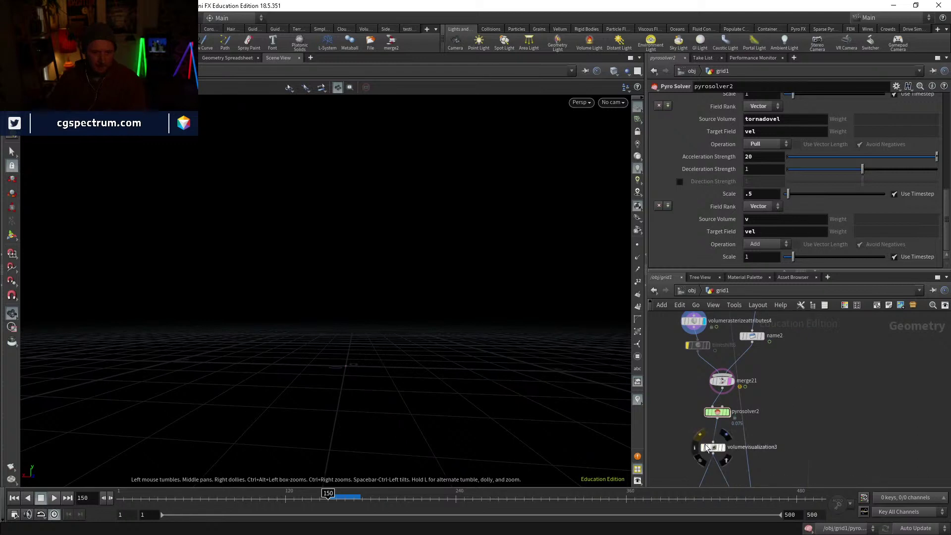
{"action": "middle_click_drag", "start_coordinate": [723, 405], "coordinate": [718, 419]}
{"action": "left_click", "coordinate": [717, 430]}
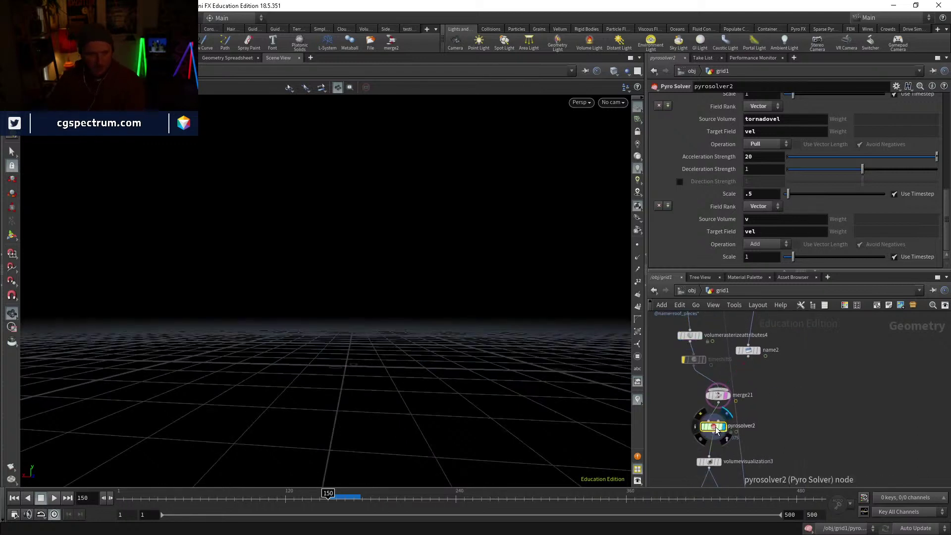
{"action": "scroll", "coordinate": [717, 118], "scroll_direction": "up", "scroll_amount": 10}
{"action": "scroll", "coordinate": [726, 122], "scroll_direction": "up", "scroll_amount": 1}
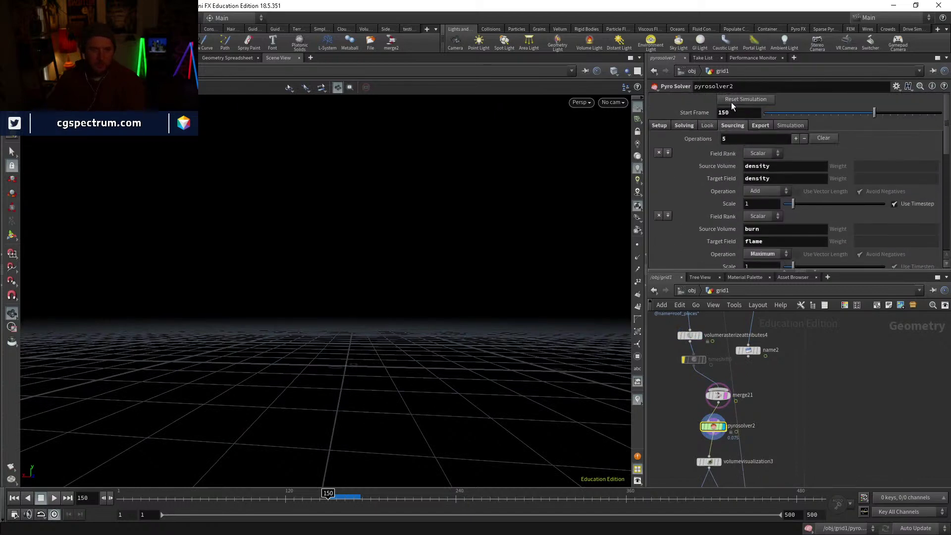
{"action": "left_click", "coordinate": [732, 101]}
{"action": "left_click", "coordinate": [52, 498]}
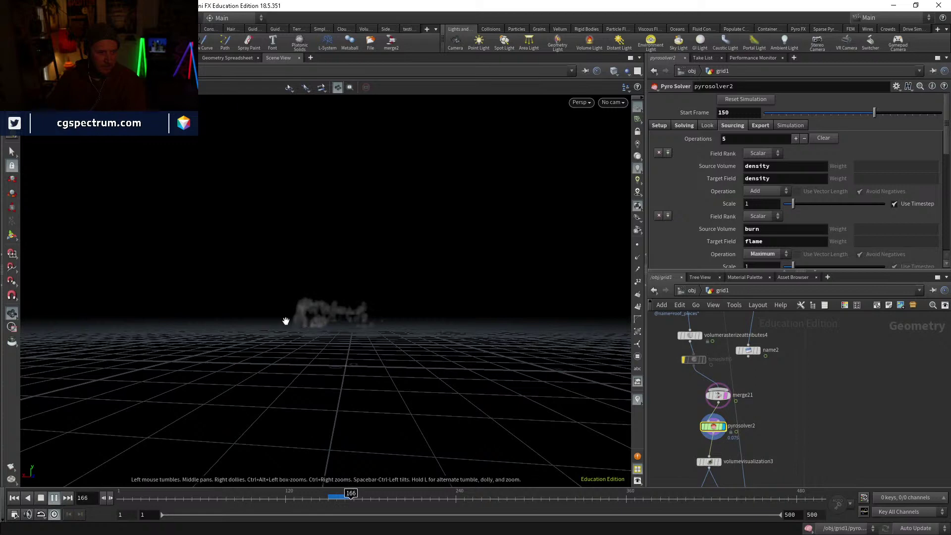
Step: Examine the simulated dust from several angles during playback, scrub through the cached frames and return to frame 150
{"action": "left_click_drag", "start_coordinate": [299, 329], "coordinate": [309, 328]}
{"action": "right_click_drag", "start_coordinate": [340, 202], "coordinate": [332, 226]}
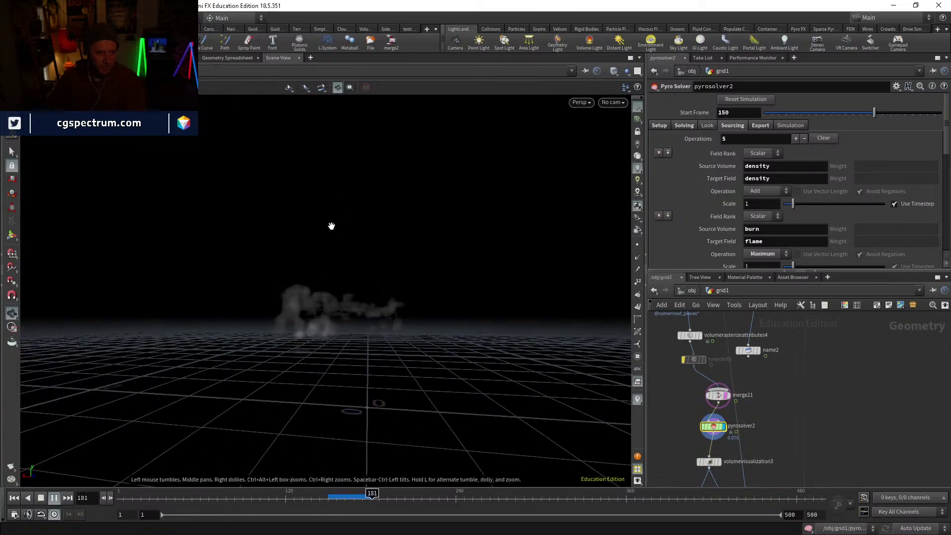
{"action": "left_click_drag", "start_coordinate": [301, 294], "coordinate": [379, 294]}
{"action": "left_click_drag", "start_coordinate": [352, 364], "coordinate": [358, 364]}
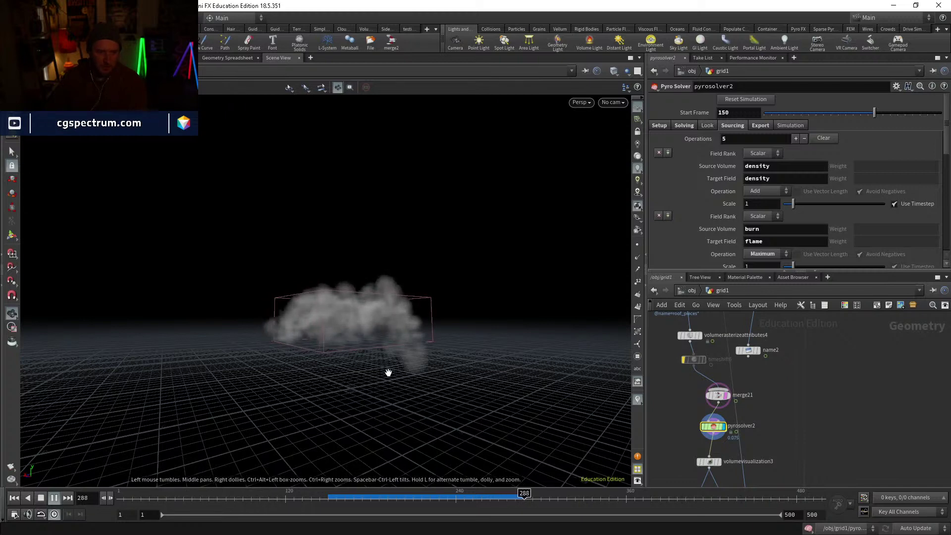
{"action": "left_click_drag", "start_coordinate": [389, 372], "coordinate": [427, 448]}
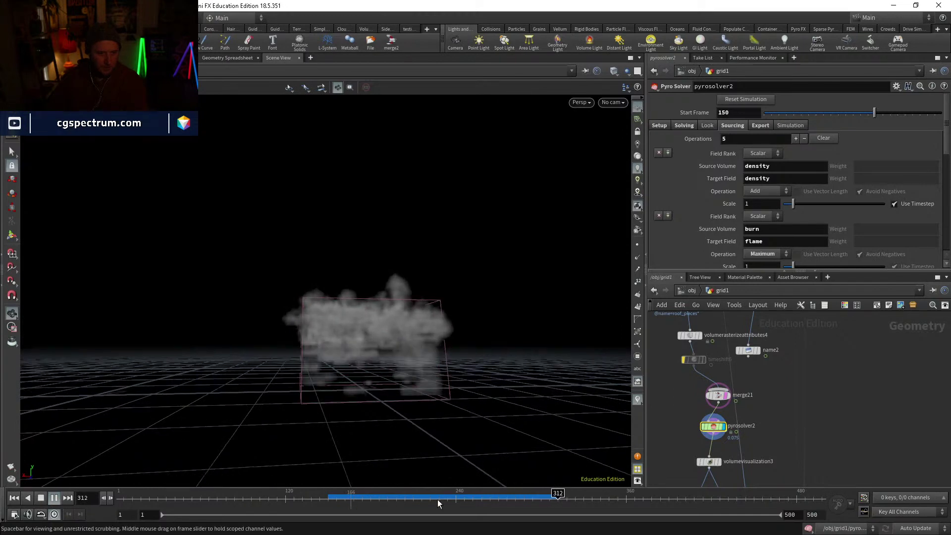
{"action": "left_click_drag", "start_coordinate": [438, 499], "coordinate": [491, 498]}
{"action": "left_click", "coordinate": [327, 499]}
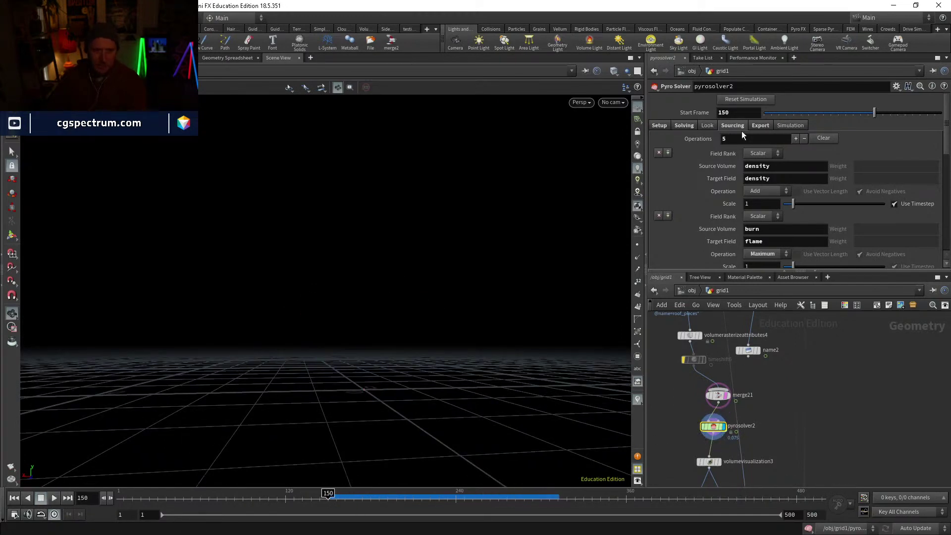
Step: Change the Disturbance strength of pyrosolver2 and set the maximum of its control range to 3
{"action": "left_click", "coordinate": [705, 127]}
{"action": "left_click", "coordinate": [683, 125]}
{"action": "scroll", "coordinate": [689, 183], "scroll_direction": "down", "scroll_amount": 2}
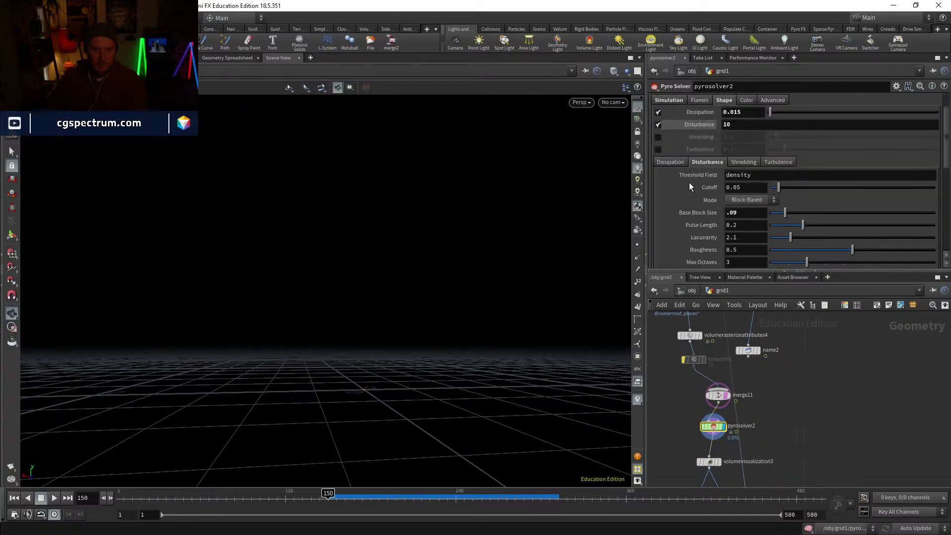
{"action": "scroll", "coordinate": [736, 134], "scroll_direction": "up", "scroll_amount": 2}
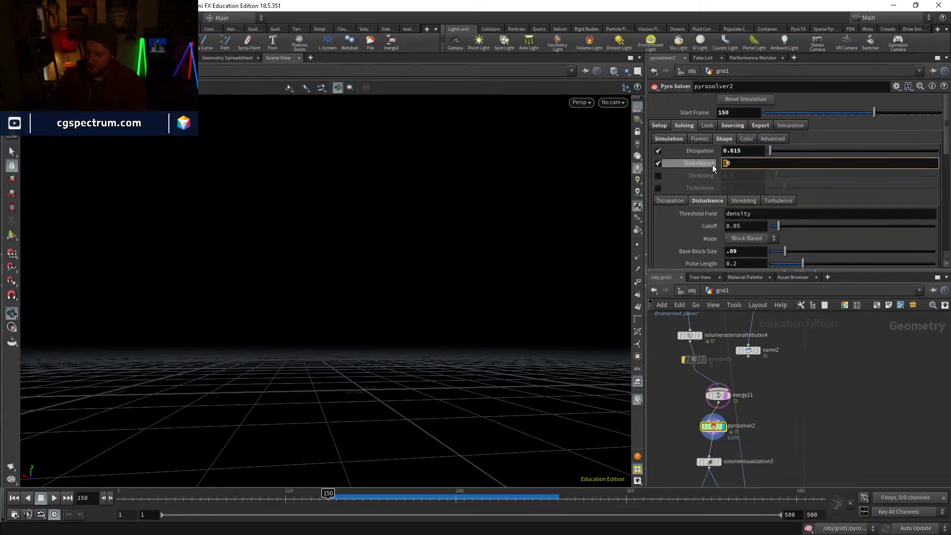
{"action": "scroll", "coordinate": [706, 169], "scroll_direction": "down", "scroll_amount": 6}
{"action": "scroll", "coordinate": [699, 180], "scroll_direction": "down", "scroll_amount": 3}
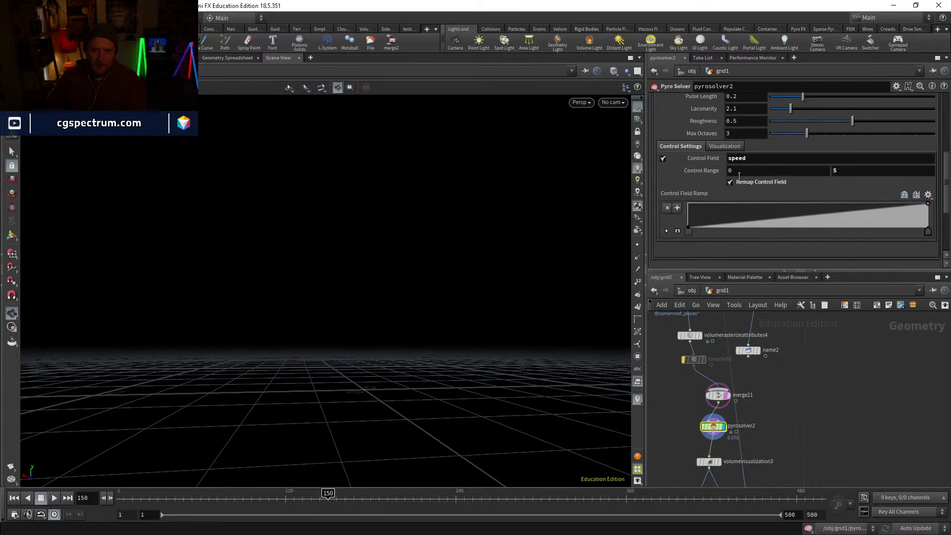
{"action": "type", "text": "3"}
Step: Check the velocity limits in the attribwrangle18 code and set the disturbance control range maximum of pyrosolver2 to 2
{"action": "middle_click_drag", "start_coordinate": [834, 311], "coordinate": [819, 450]}
{"action": "left_click", "coordinate": [689, 357]}
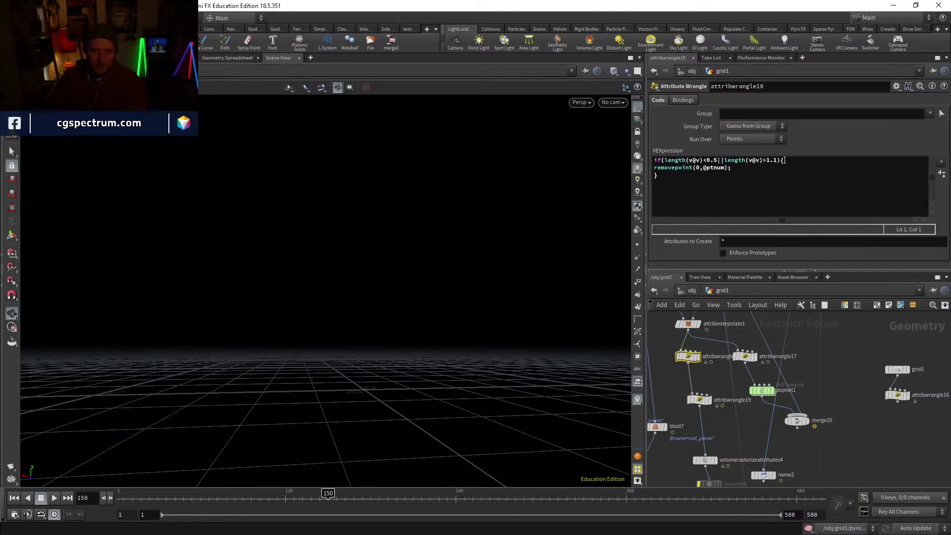
{"action": "left_click", "coordinate": [778, 161]}
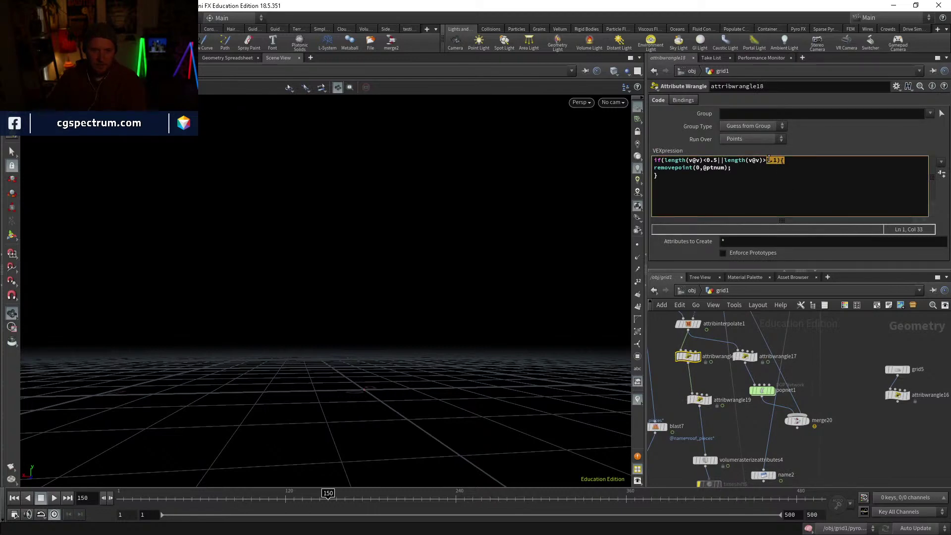
{"action": "middle_click_drag", "start_coordinate": [803, 482], "coordinate": [789, 382]}
{"action": "left_click", "coordinate": [715, 390]}
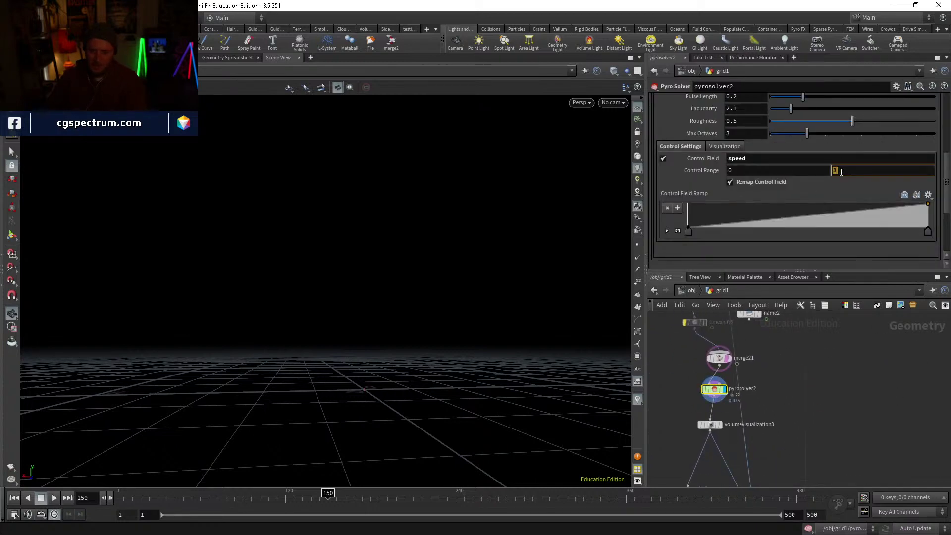
{"action": "key", "text": "Return"}
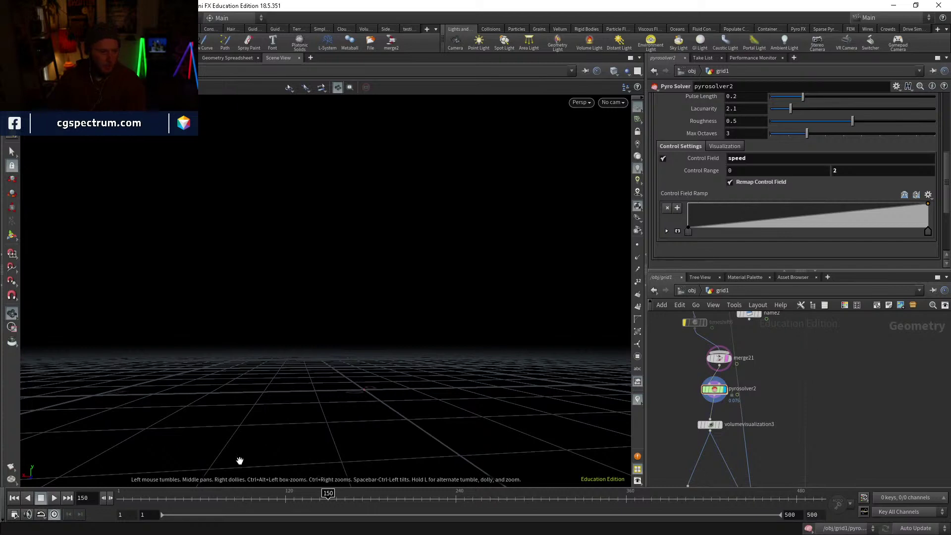
Step: Play the updated dust simulation, scrub through the cached frames and return to frame 150
{"action": "left_click", "coordinate": [54, 499]}
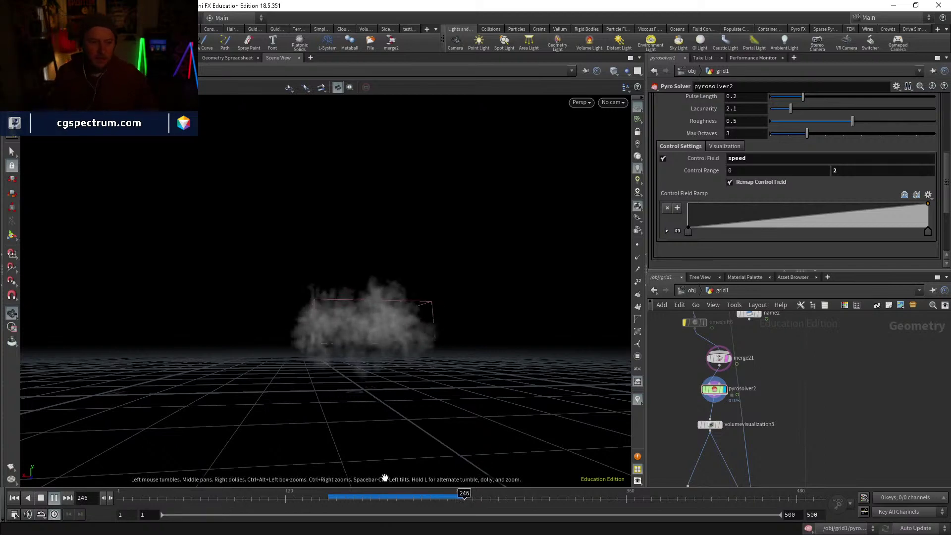
{"action": "left_click_drag", "start_coordinate": [386, 494], "coordinate": [425, 494]}
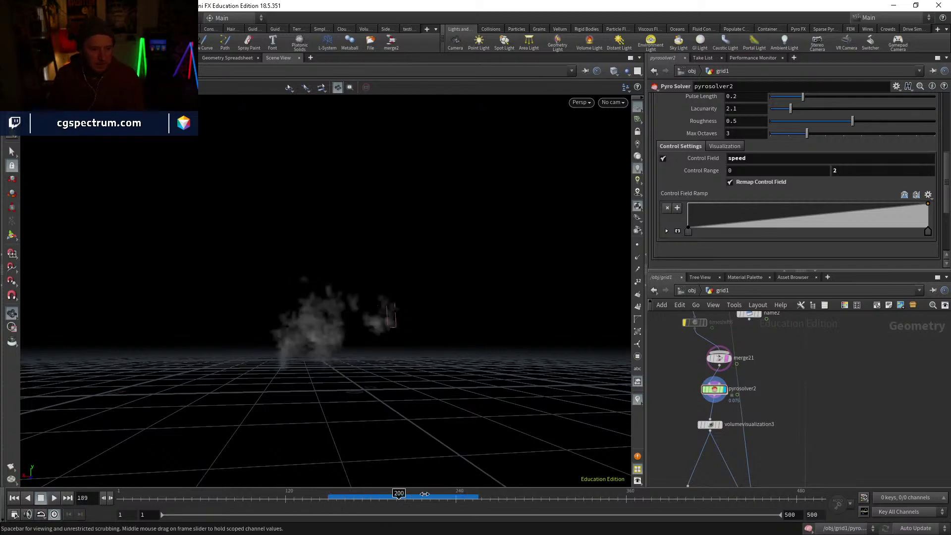
{"action": "left_click", "coordinate": [328, 498]}
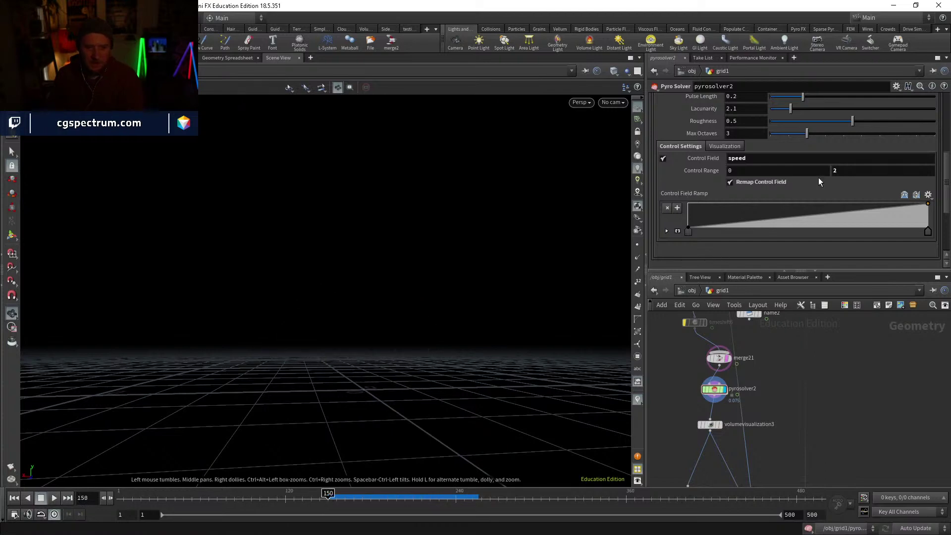
Step: Set the maximum of the disturbance control range on pyrosolver2 to 3 and show its block size settings
{"action": "type", "text": "4"}
{"action": "key", "text": "Return"}
{"action": "scroll", "coordinate": [849, 169], "scroll_direction": "up", "scroll_amount": 5}
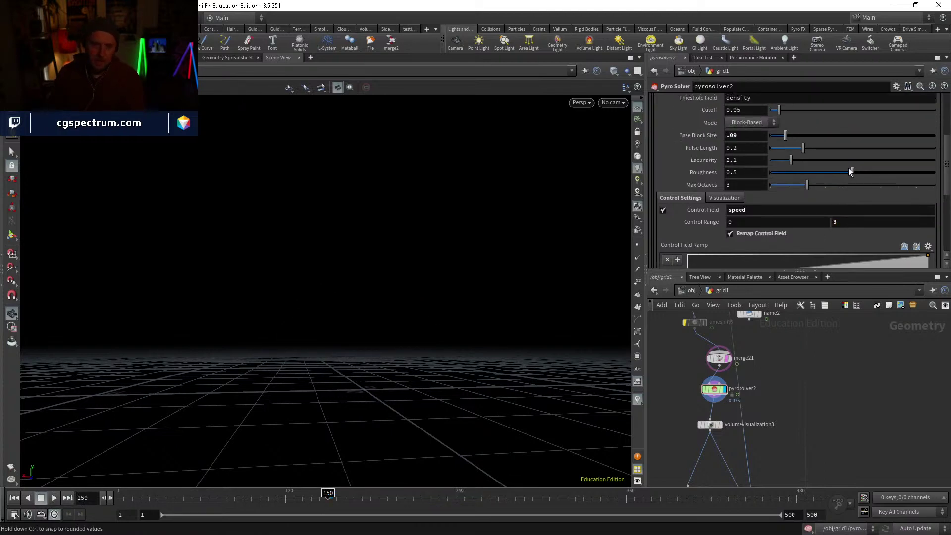
Step: Set the disturbance strength of pyrosolver2 to 20 and its base block size to 0.05, testing playback from frame 150
{"action": "left_click", "coordinate": [744, 110]}
{"action": "type", "text": "20"}
{"action": "key", "text": "Return"}
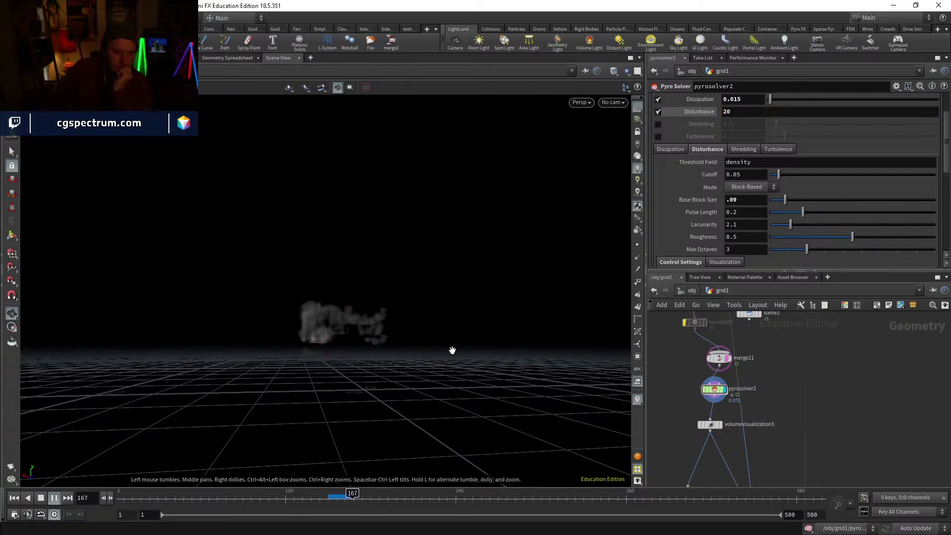
{"action": "left_click", "coordinate": [328, 501]}
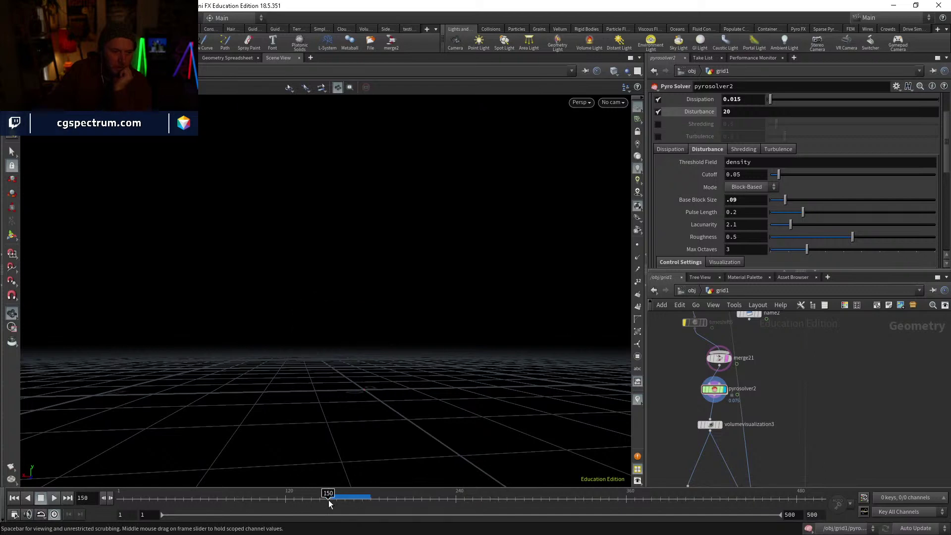
{"action": "type", "text": "5"}
{"action": "key", "text": "Return"}
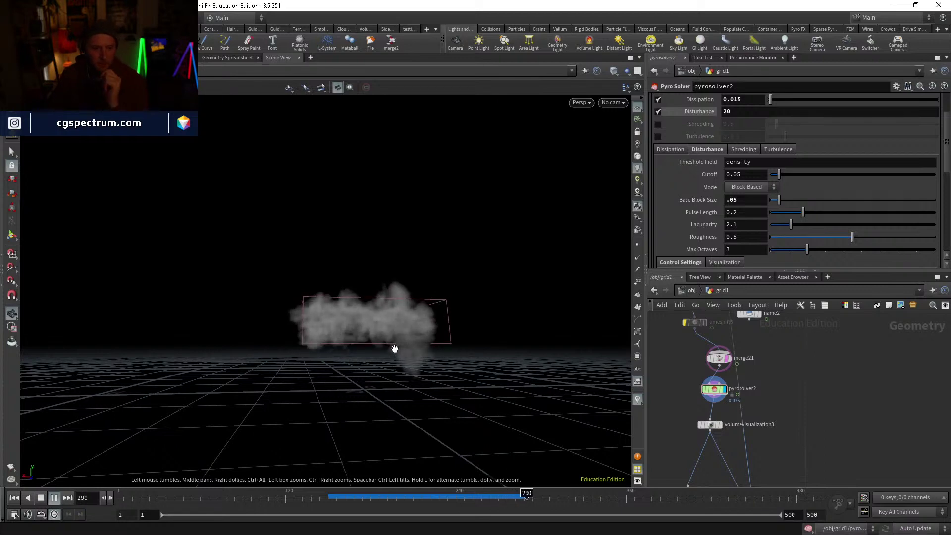
Step: Play and scrub the cached dust simulation, orbiting around the cloud to examine its shape and breakup
{"action": "left_click_drag", "start_coordinate": [429, 331], "coordinate": [413, 343]}
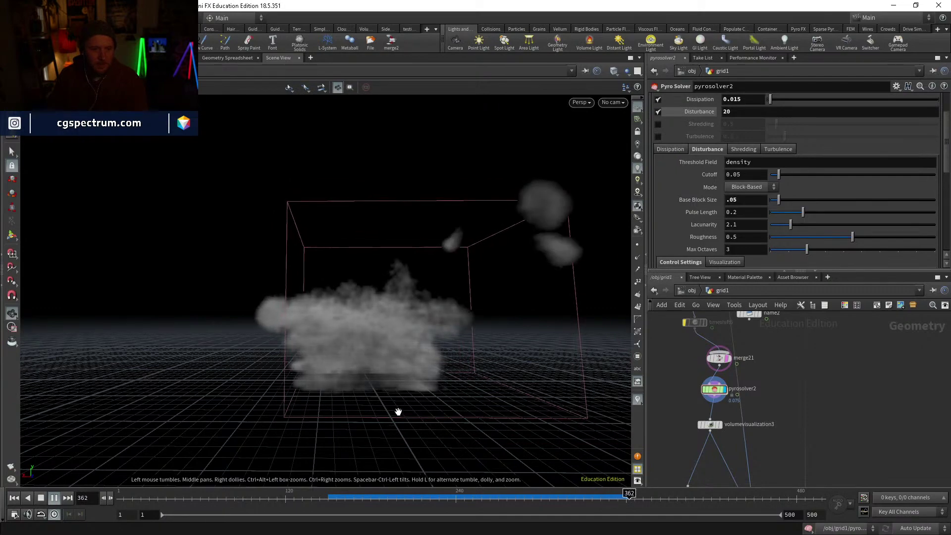
{"action": "left_click_drag", "start_coordinate": [392, 493], "coordinate": [568, 481]}
{"action": "left_click_drag", "start_coordinate": [427, 297], "coordinate": [448, 313]}
{"action": "left_click", "coordinate": [625, 500]}
{"action": "left_click_drag", "start_coordinate": [278, 329], "coordinate": [411, 347]}
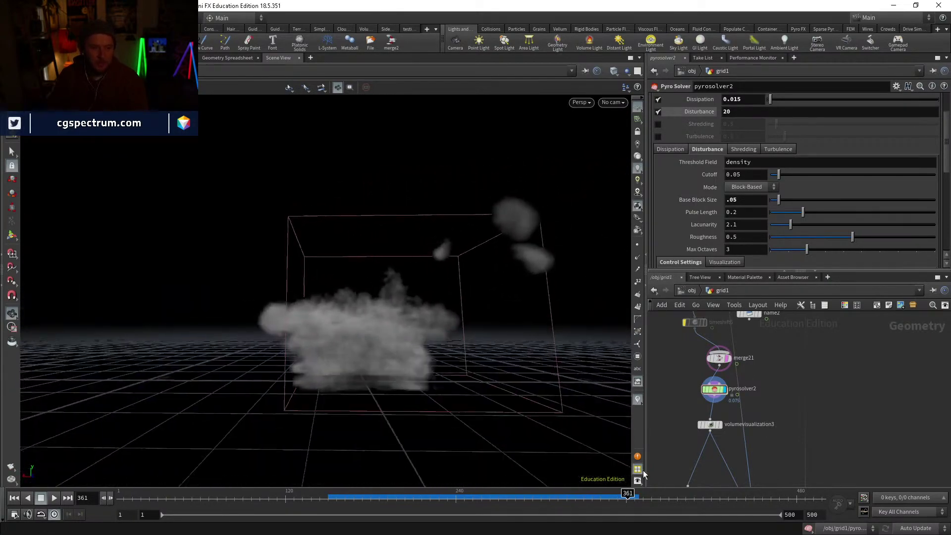
{"action": "left_click_drag", "start_coordinate": [548, 499], "coordinate": [584, 499]}
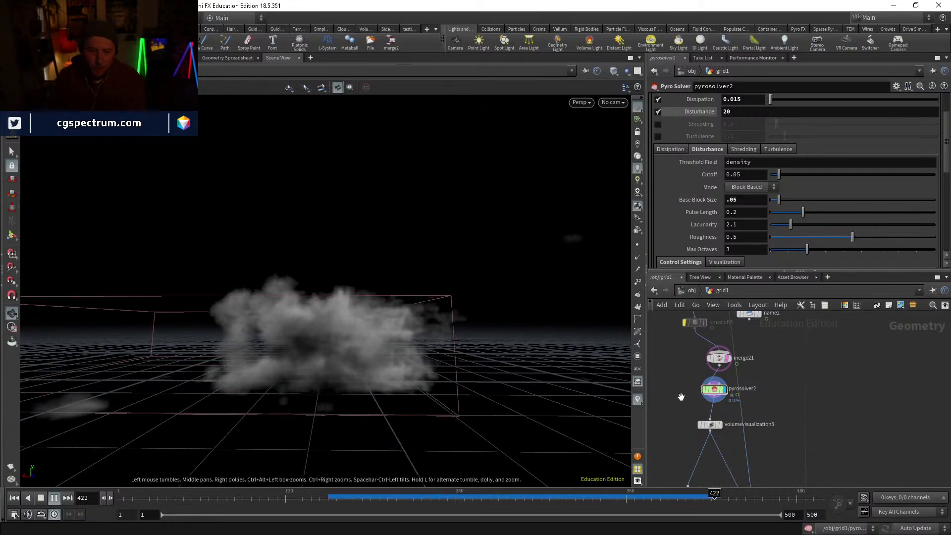
{"action": "left_click_drag", "start_coordinate": [452, 280], "coordinate": [453, 339]}
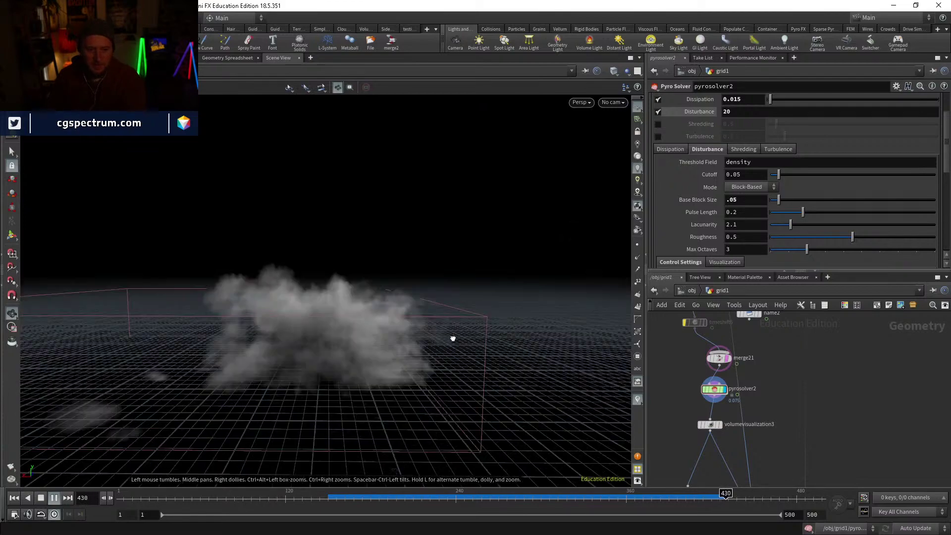
{"action": "left_click", "coordinate": [602, 496]}
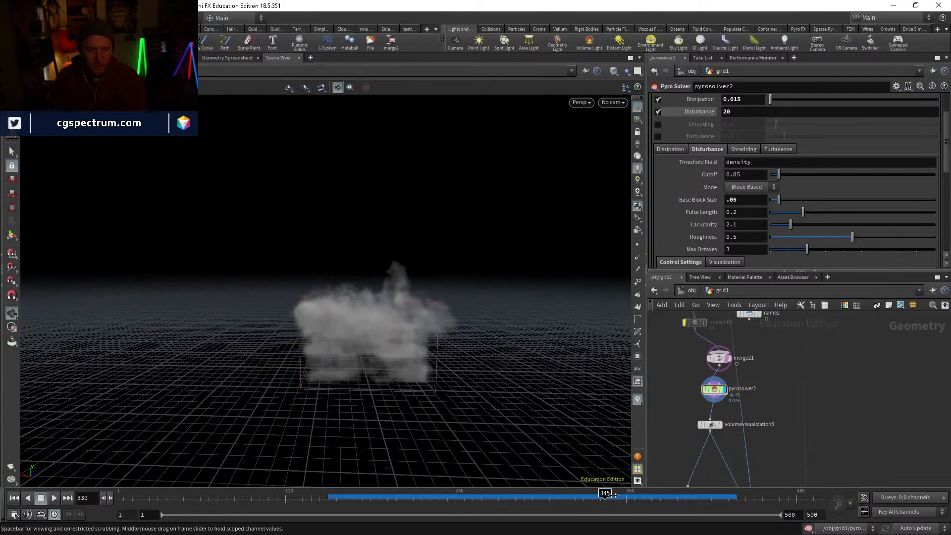
{"action": "left_click_drag", "start_coordinate": [614, 495], "coordinate": [530, 495]}
{"action": "left_click_drag", "start_coordinate": [414, 367], "coordinate": [406, 347]}
{"action": "left_click_drag", "start_coordinate": [634, 499], "coordinate": [678, 494]}
{"action": "left_click_drag", "start_coordinate": [412, 344], "coordinate": [428, 364]}
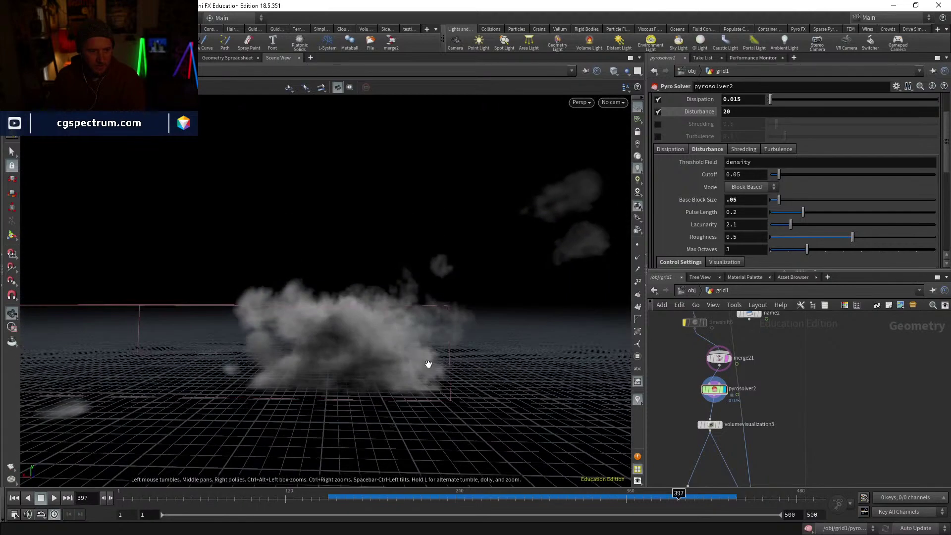
{"action": "left_click_drag", "start_coordinate": [502, 498], "coordinate": [677, 496]}
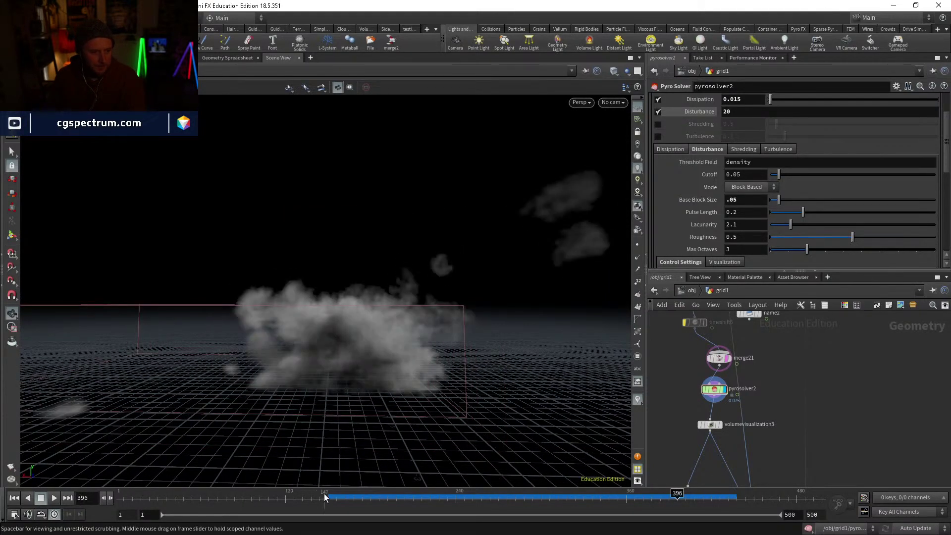
Step: Connect name2 into merge21 and replay the dust simulation from frame 150 to check the result
{"action": "left_click", "coordinate": [325, 497]}
{"action": "scroll", "coordinate": [778, 347], "scroll_direction": "up", "scroll_amount": 2}
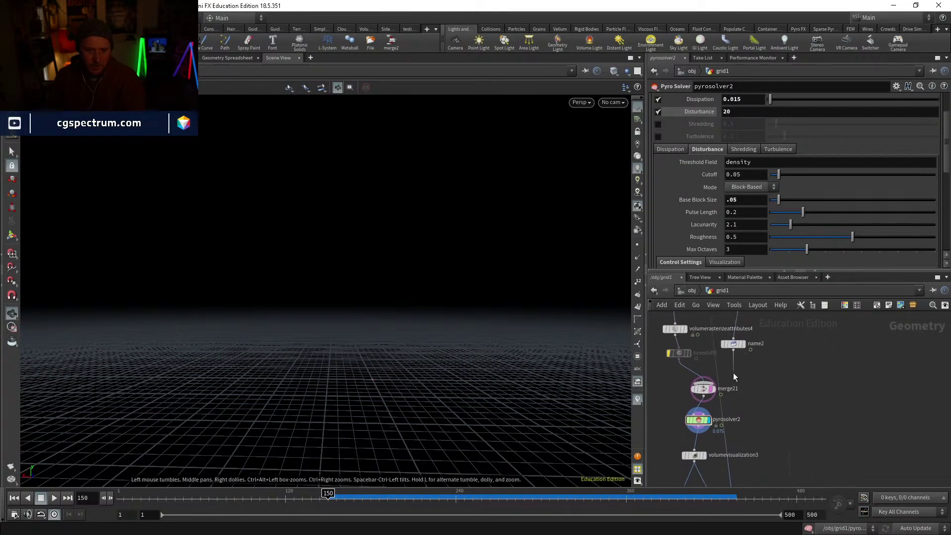
{"action": "left_click", "coordinate": [705, 384]}
{"action": "middle_click_drag", "start_coordinate": [777, 366], "coordinate": [744, 441]}
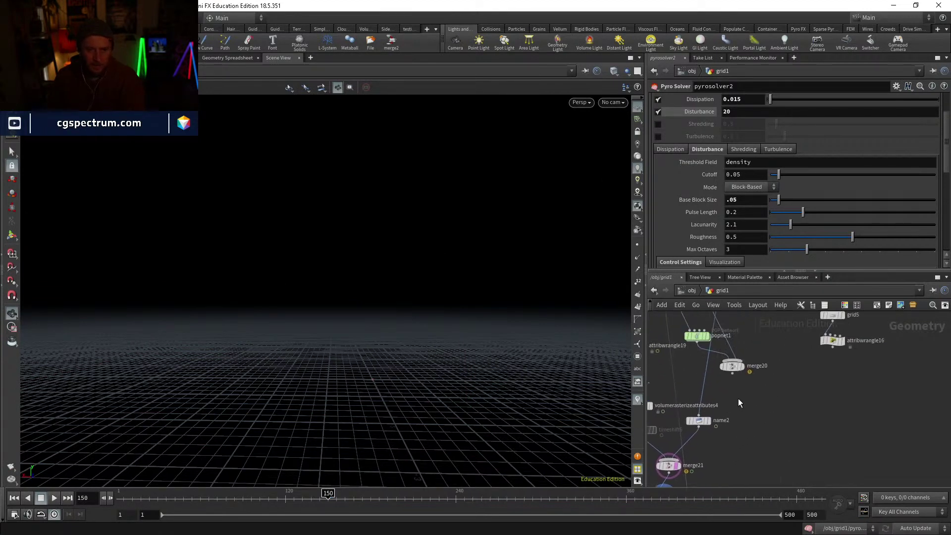
{"action": "middle_click_drag", "start_coordinate": [739, 398], "coordinate": [737, 433]}
{"action": "middle_click_drag", "start_coordinate": [732, 478], "coordinate": [736, 358]}
{"action": "middle_click_drag", "start_coordinate": [703, 429], "coordinate": [715, 372]}
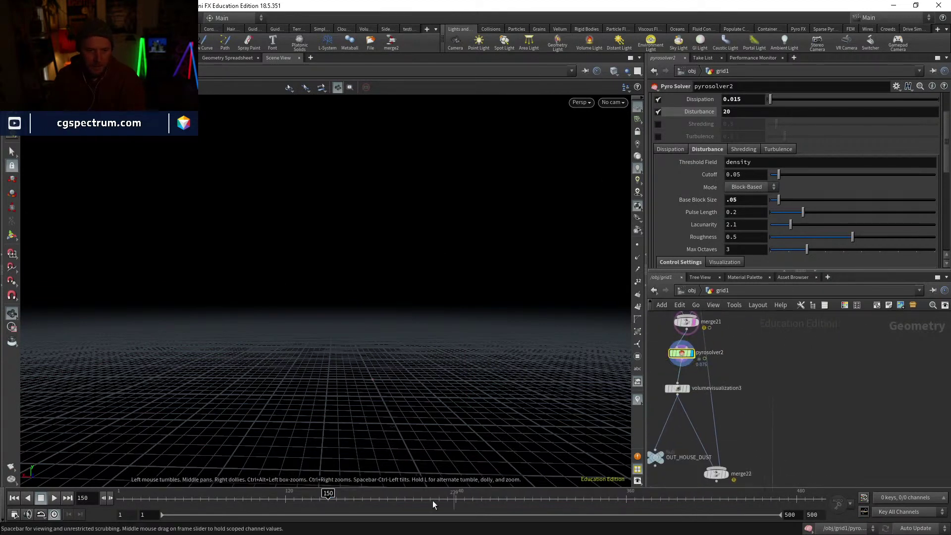
{"action": "left_click", "coordinate": [52, 498]}
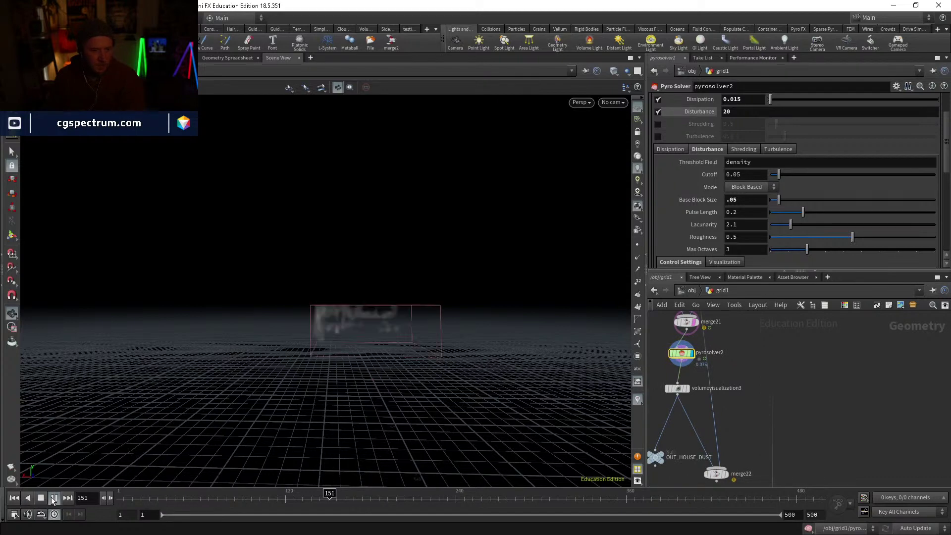
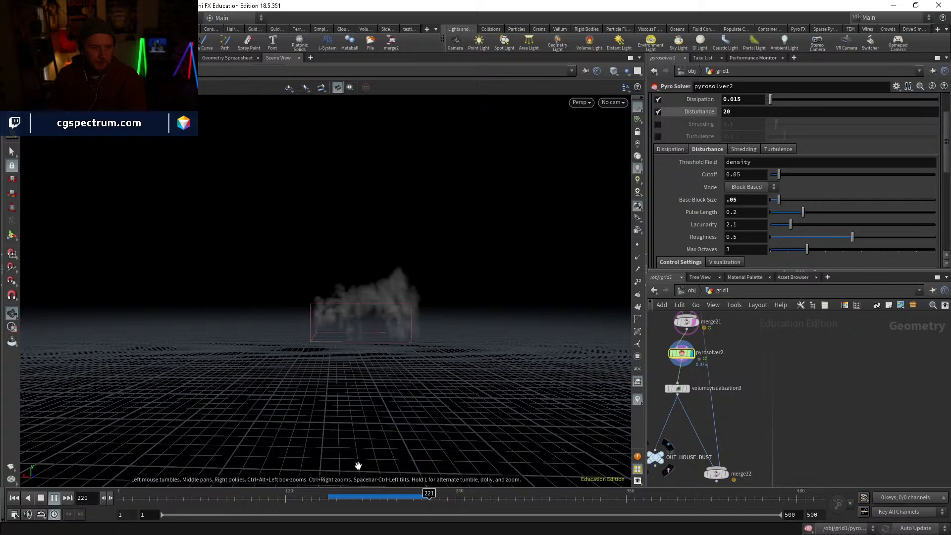
{"action": "left_click_drag", "start_coordinate": [340, 497], "coordinate": [421, 494]}
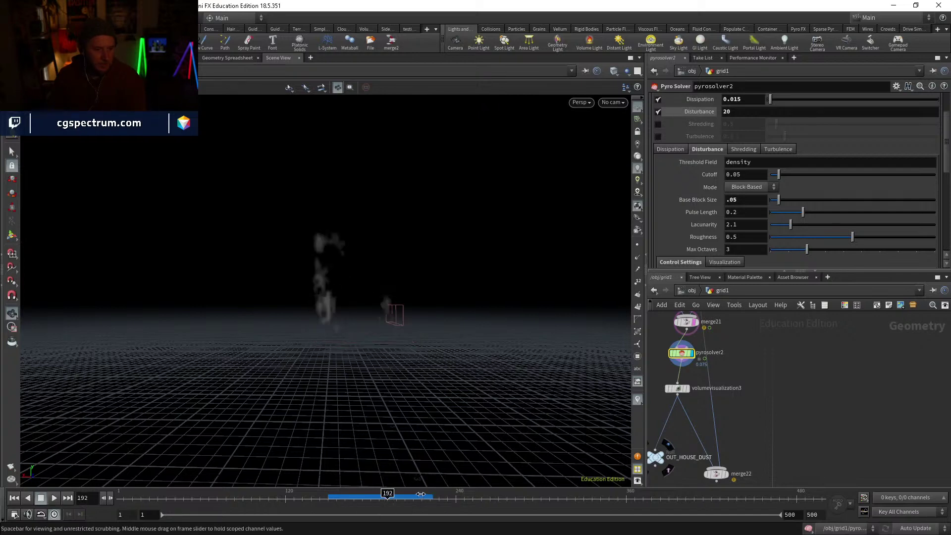
{"action": "left_click", "coordinate": [328, 498]}
Step: Display the debrissource1 node and check its debris points at frame 200, returning to frame 150
{"action": "middle_click_drag", "start_coordinate": [764, 347], "coordinate": [783, 501]}
{"action": "middle_click_drag", "start_coordinate": [702, 415], "coordinate": [724, 399]}
{"action": "middle_click_drag", "start_coordinate": [736, 435], "coordinate": [724, 501]}
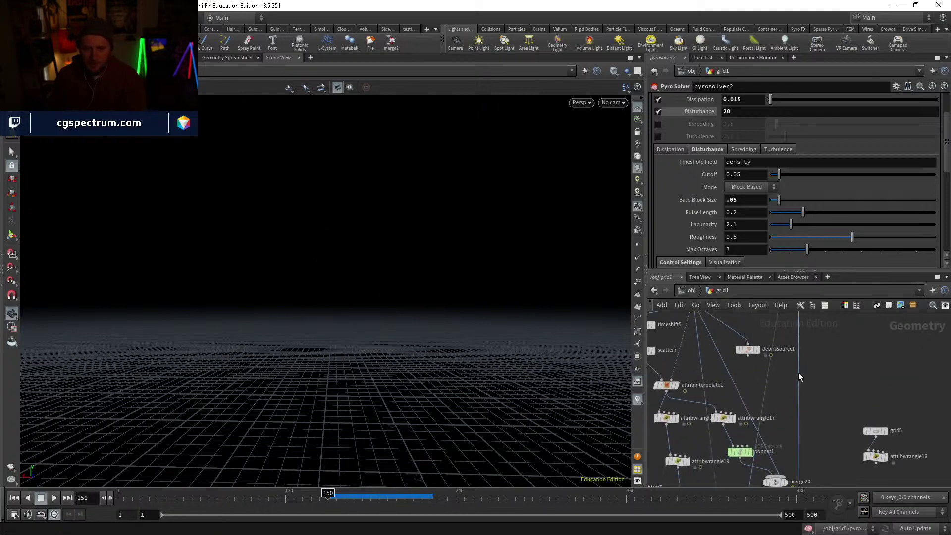
{"action": "middle_click_drag", "start_coordinate": [799, 373], "coordinate": [784, 406]}
{"action": "scroll", "coordinate": [760, 385], "scroll_direction": "up", "scroll_amount": 3}
{"action": "left_click", "coordinate": [752, 383]}
{"action": "left_click", "coordinate": [738, 383]}
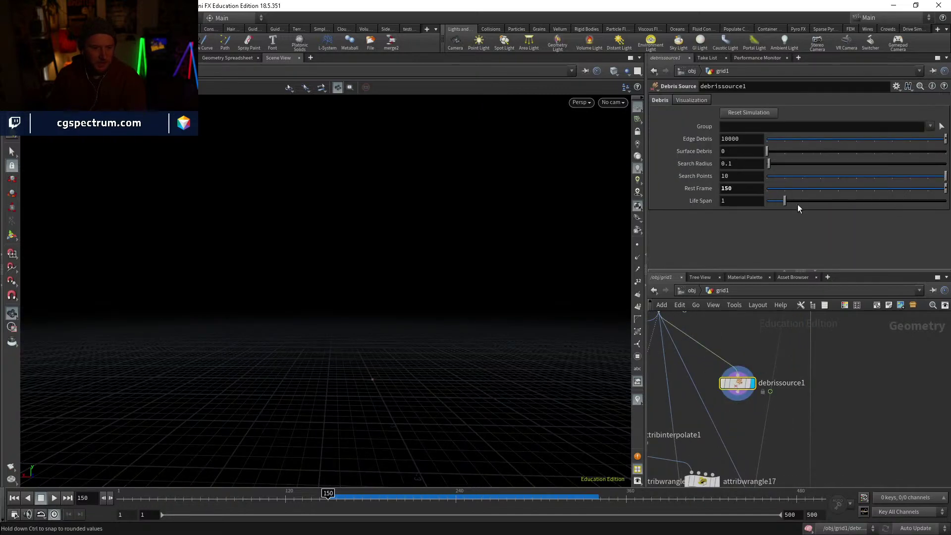
{"action": "left_click", "coordinate": [399, 498]}
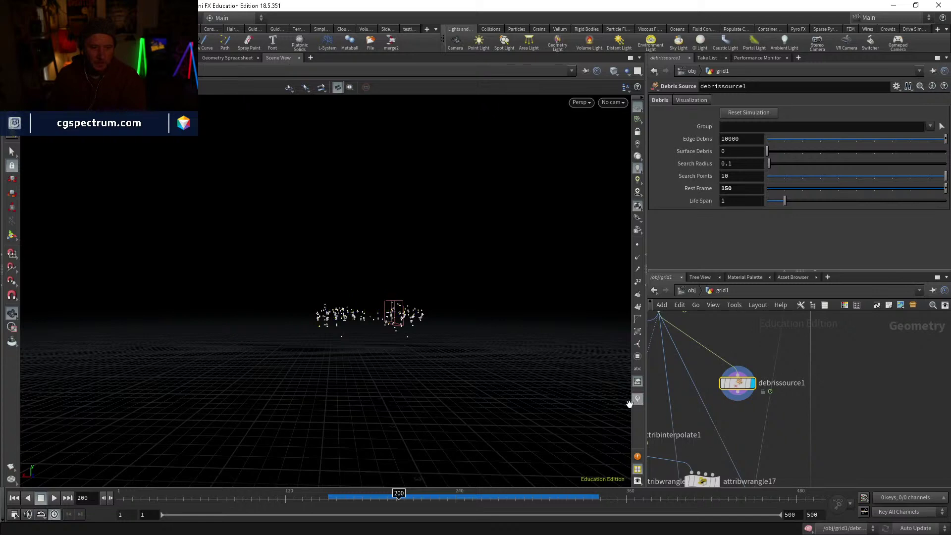
{"action": "left_click", "coordinate": [330, 498]}
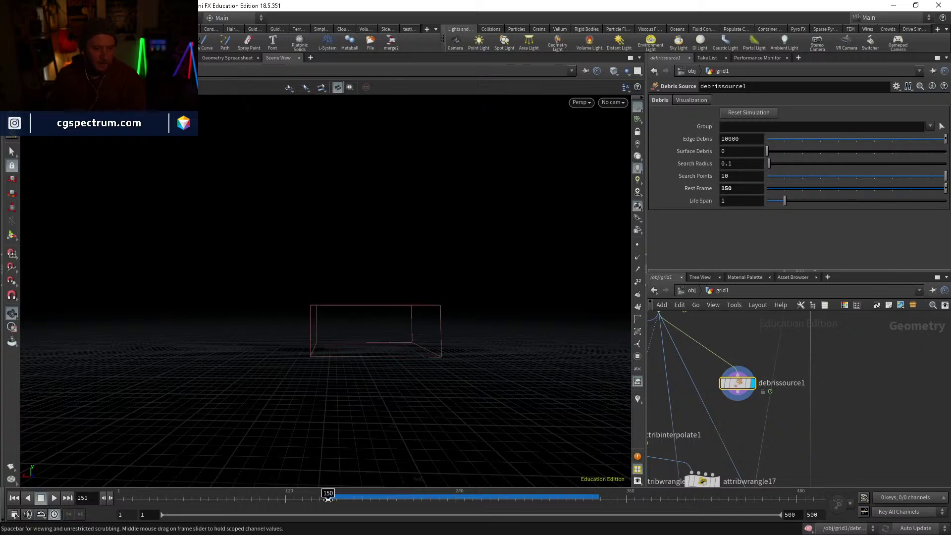
{"action": "left_click", "coordinate": [328, 498]}
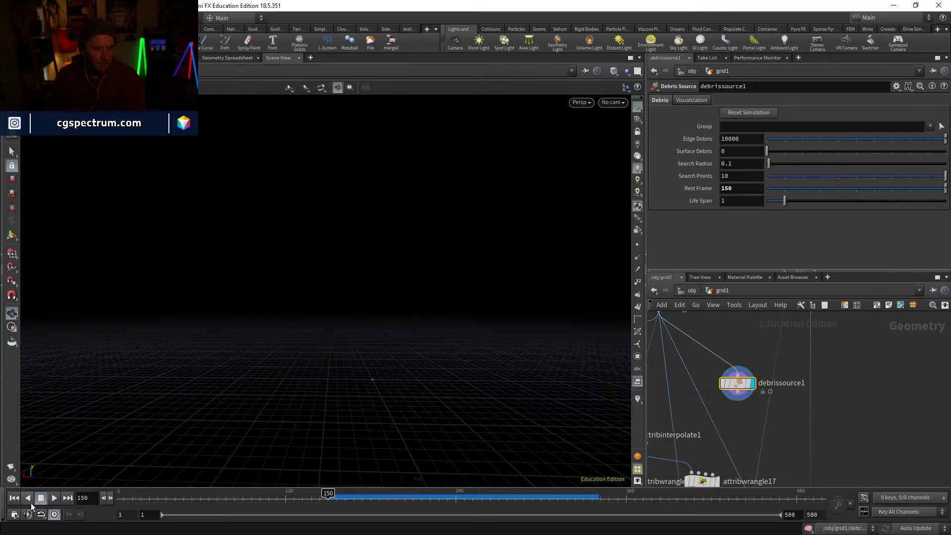
Step: Reset the debrissource1 simulation, then play and scrub the emitted debris points before returning to frame 150
{"action": "left_click", "coordinate": [751, 112]}
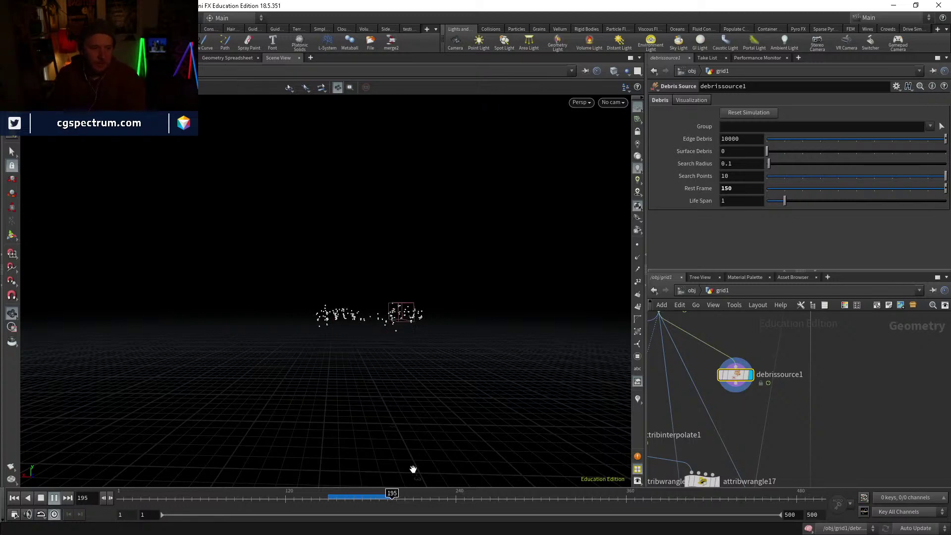
{"action": "left_click_drag", "start_coordinate": [340, 496], "coordinate": [366, 498]}
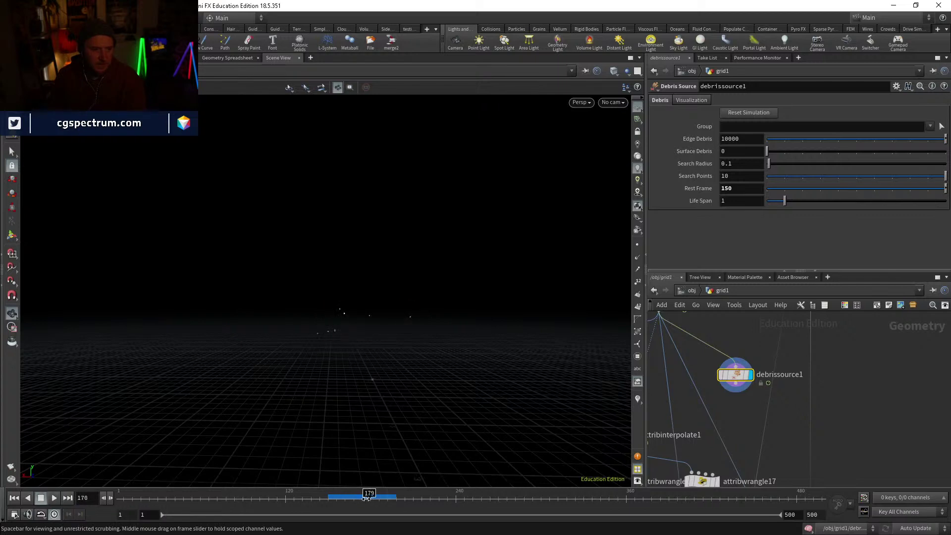
{"action": "left_click", "coordinate": [328, 500]}
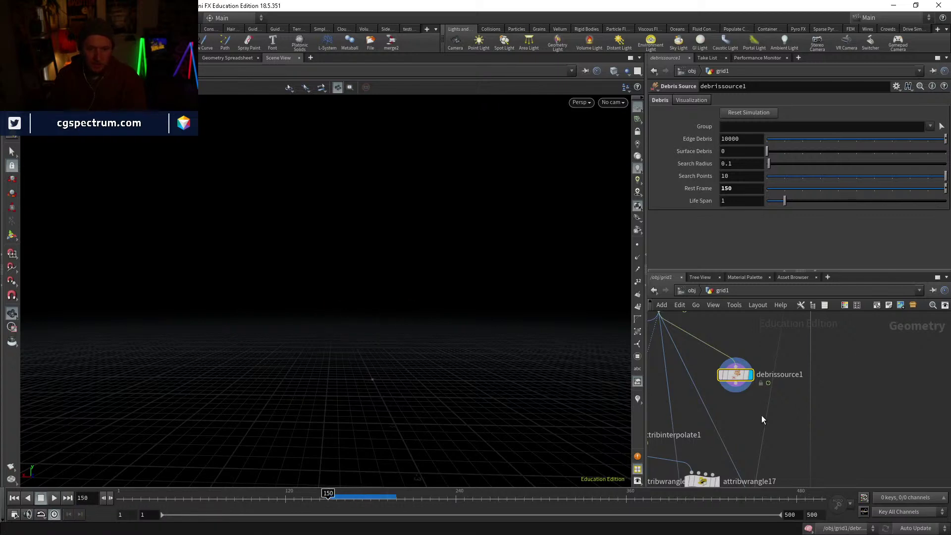
{"action": "middle_click_drag", "start_coordinate": [758, 416], "coordinate": [829, 397]}
{"action": "left_click", "coordinate": [366, 497]}
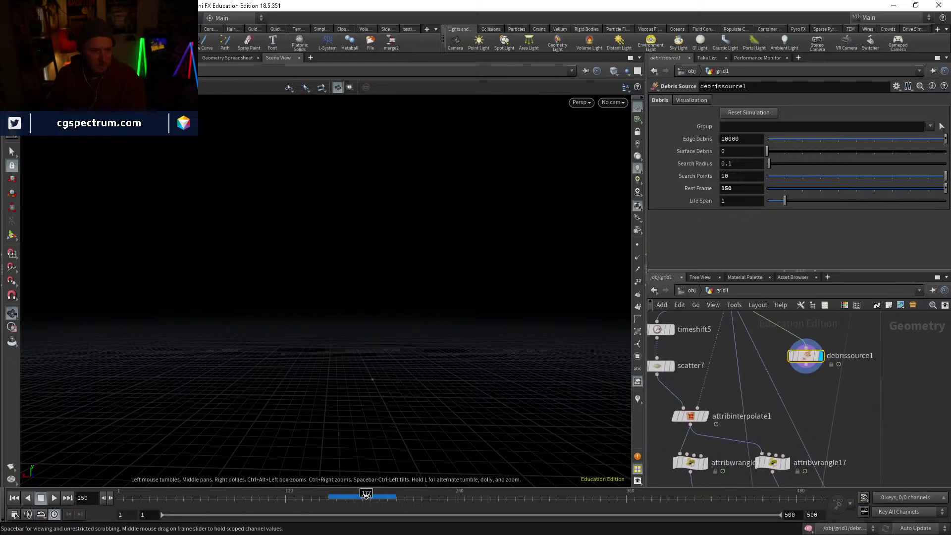
{"action": "left_click", "coordinate": [327, 499]}
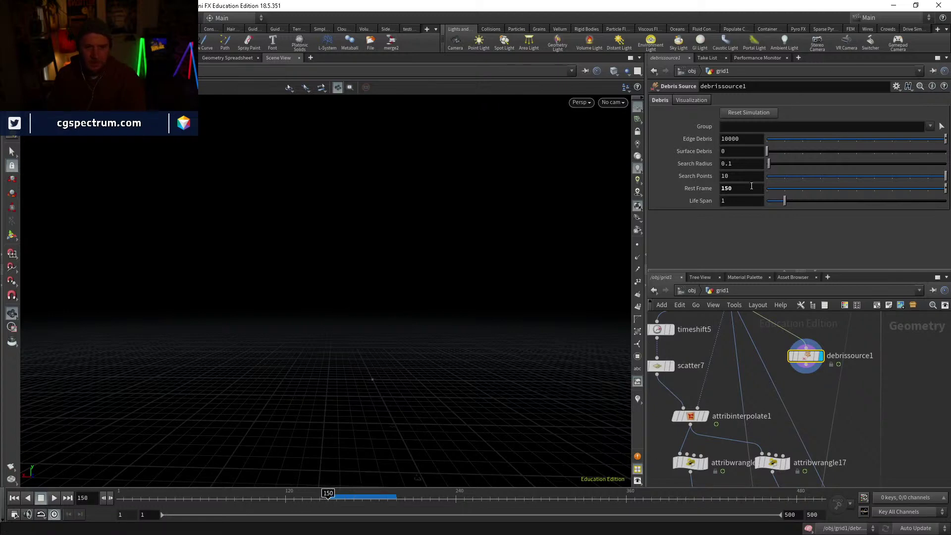
Step: Set the life span of debrissource1 to 0.25 and wire its output into attribwrangle19
{"action": "left_click", "coordinate": [738, 202]}
{"action": "type", "text": ".25"}
{"action": "key", "text": "Return"}
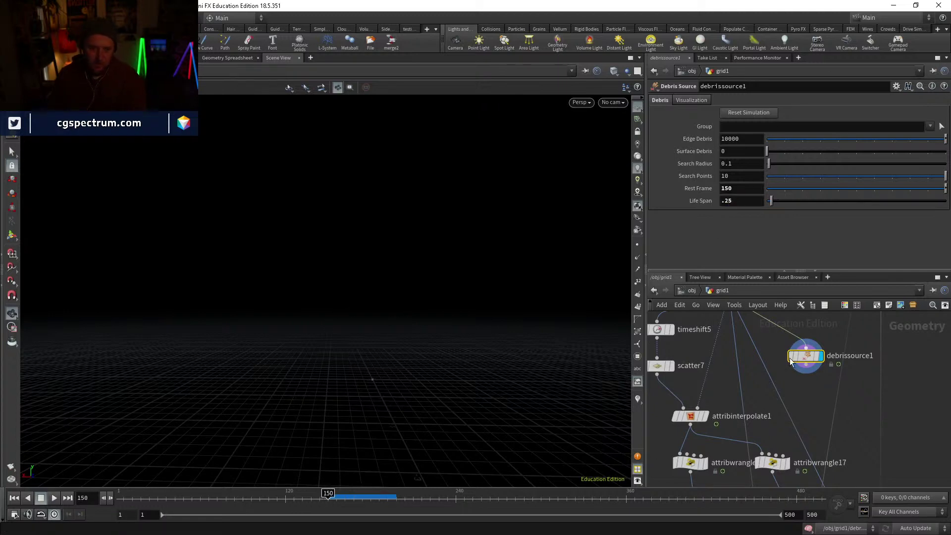
{"action": "middle_click_drag", "start_coordinate": [693, 454], "coordinate": [704, 407]}
{"action": "left_click", "coordinate": [695, 406]}
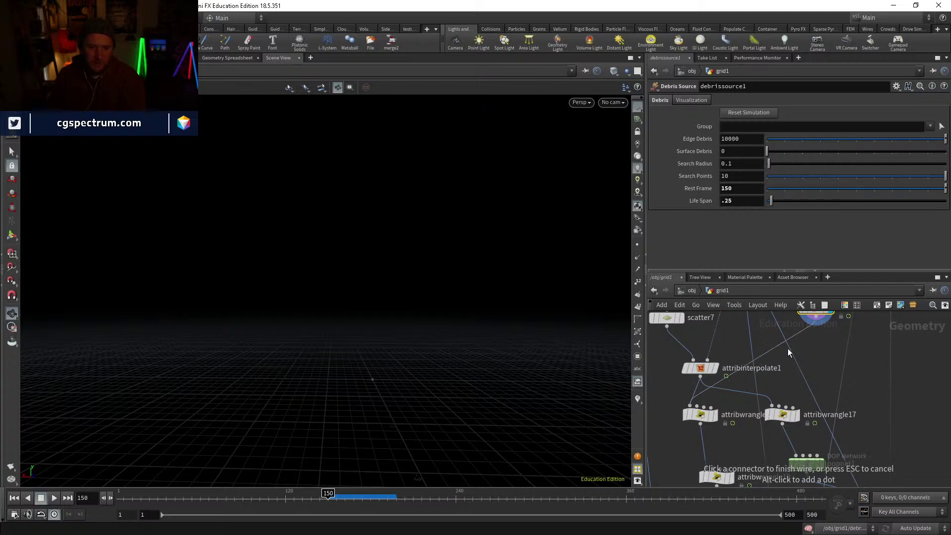
{"action": "left_click", "coordinate": [700, 378]}
{"action": "left_click_drag", "start_coordinate": [706, 467], "coordinate": [808, 333]}
Step: Display volumerasterizeattributes4, scrub from frame 150 to 194 to check the rasterized debris, and change its particle scale
{"action": "middle_click_drag", "start_coordinate": [735, 478], "coordinate": [727, 401]}
{"action": "scroll", "coordinate": [727, 400], "scroll_direction": "up", "scroll_amount": 3}
{"action": "left_click", "coordinate": [720, 395]}
{"action": "middle_click_drag", "start_coordinate": [742, 441], "coordinate": [748, 334]}
{"action": "middle_click_drag", "start_coordinate": [752, 422], "coordinate": [753, 335]}
{"action": "left_click", "coordinate": [734, 349]}
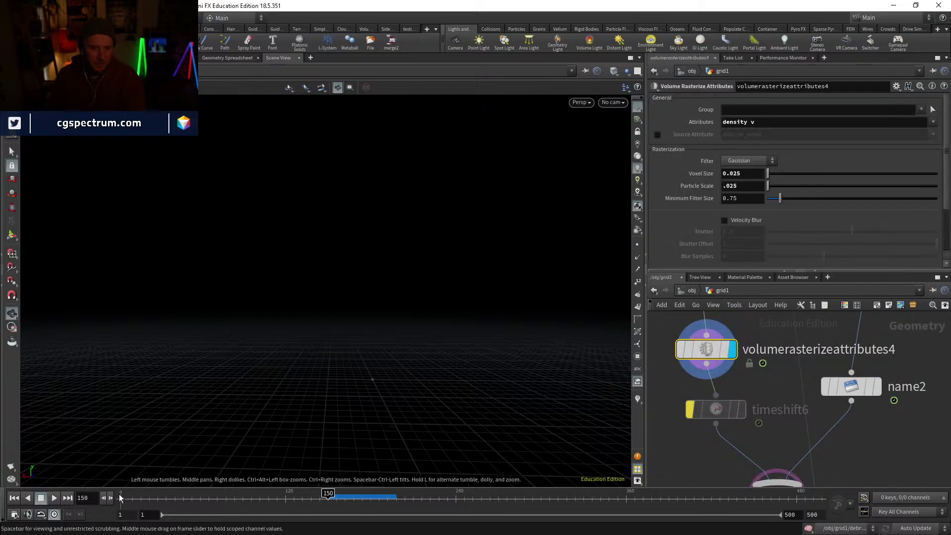
{"action": "left_click_drag", "start_coordinate": [328, 494], "coordinate": [390, 496]}
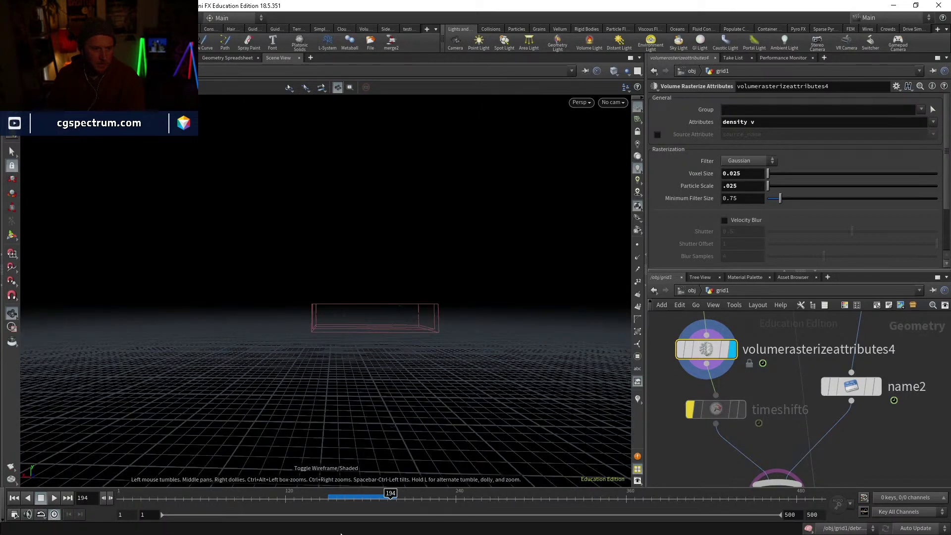
{"action": "left_click", "coordinate": [327, 495]}
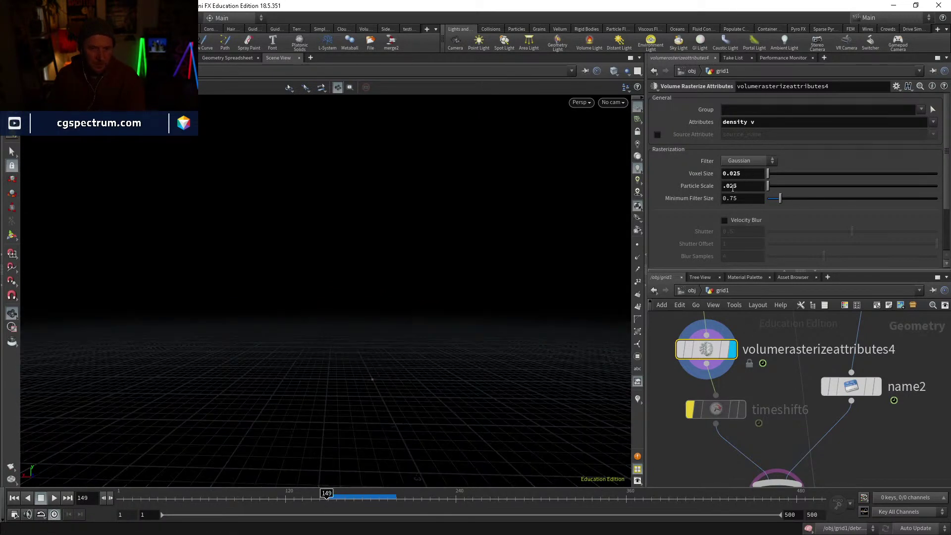
{"action": "left_click_drag", "start_coordinate": [730, 185], "coordinate": [745, 185]}
{"action": "type", "text": "5"}
{"action": "key", "text": "Return"}
Step: Reset the pyrosolver2 simulation and play the dust with the new debris source, then return to frame 150
{"action": "middle_click_drag", "start_coordinate": [779, 390], "coordinate": [718, 194]}
{"action": "left_click", "coordinate": [703, 375]}
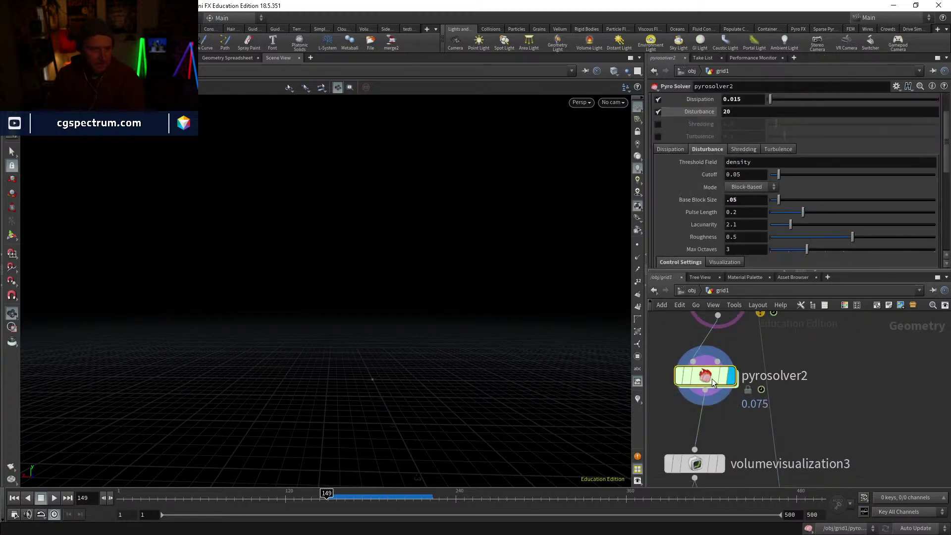
{"action": "scroll", "coordinate": [740, 126], "scroll_direction": "up", "scroll_amount": 3}
{"action": "left_click", "coordinate": [747, 100]}
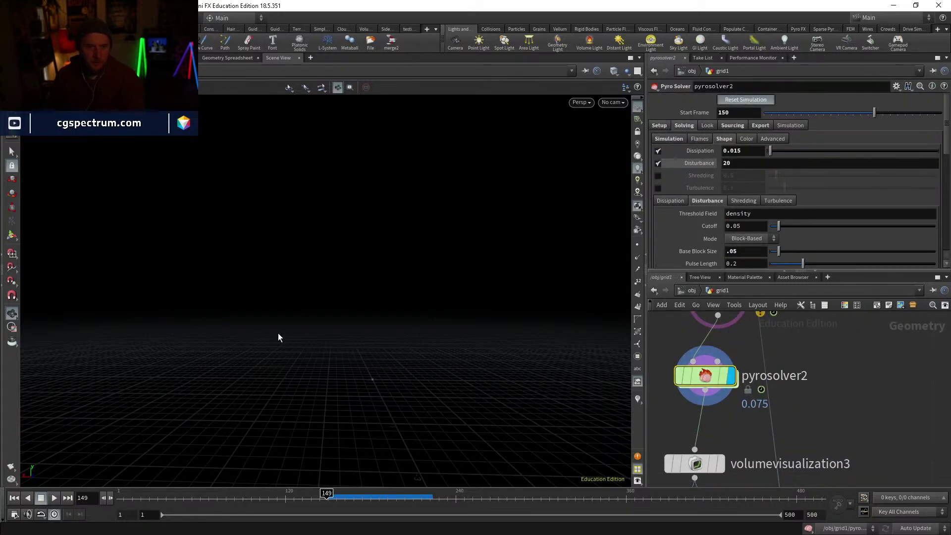
{"action": "left_click", "coordinate": [54, 498]}
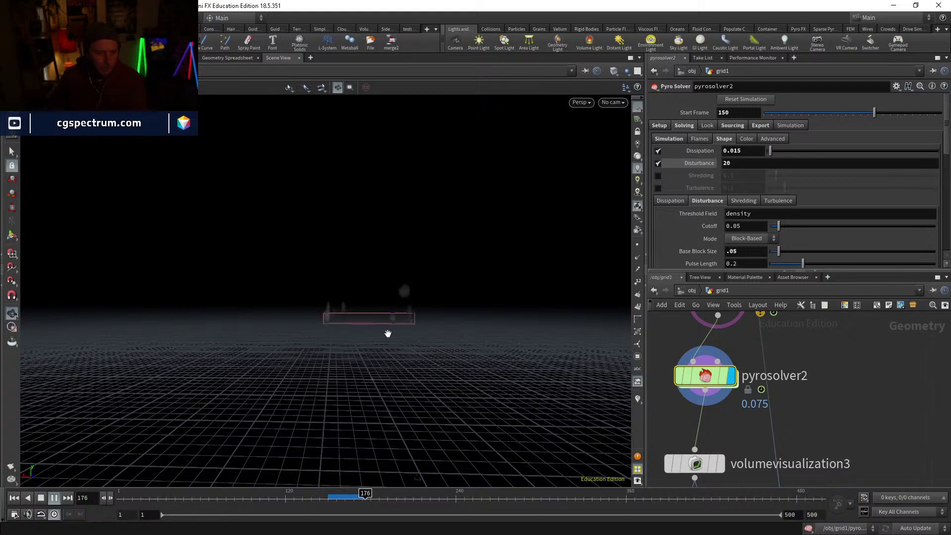
{"action": "left_click", "coordinate": [329, 499]}
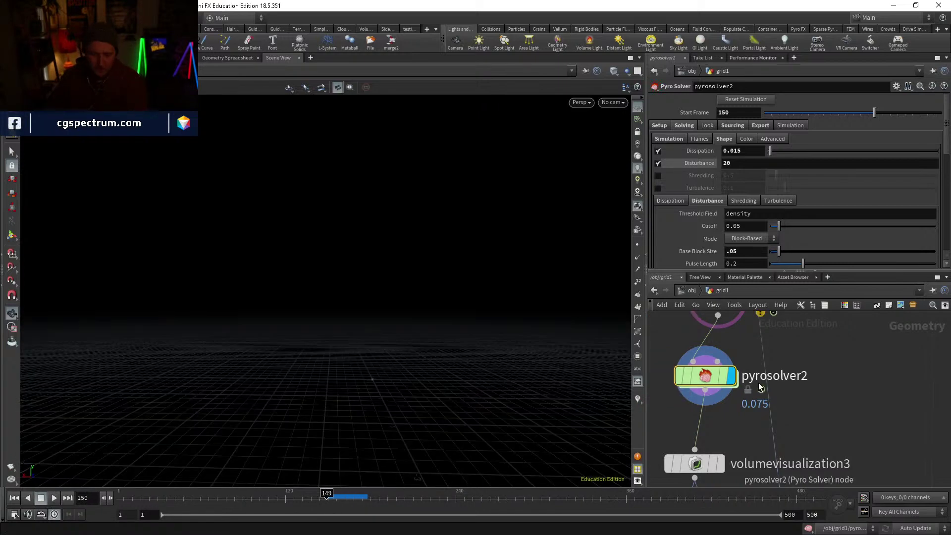
Step: Advance to frame 150 and disconnect name2 from merge21
{"action": "key", "text": "Right"}
{"action": "mouse_move", "coordinate": [806, 342]}
{"action": "middle_mouse_down"}
{"action": "mouse_move", "coordinate": [798, 424]}
{"action": "mouse_move", "coordinate": [757, 424]}
{"action": "middle_mouse_up"}
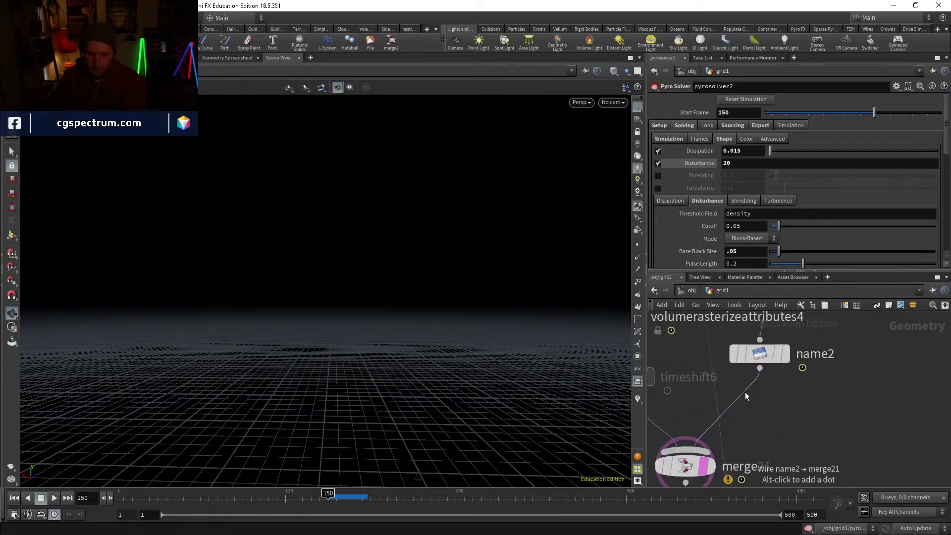
{"action": "key", "text": "y"}
{"action": "left_click_drag", "start_coordinate": [738, 381], "coordinate": [787, 426]}
{"action": "scroll", "coordinate": [784, 449], "scroll_direction": "down", "scroll_amount": 3}
{"action": "mouse_move", "coordinate": [778, 466]}
{"action": "middle_mouse_down"}
{"action": "mouse_move", "coordinate": [775, 383]}
{"action": "mouse_move", "coordinate": [741, 439]}
{"action": "mouse_move", "coordinate": [713, 381]}
{"action": "middle_mouse_up"}
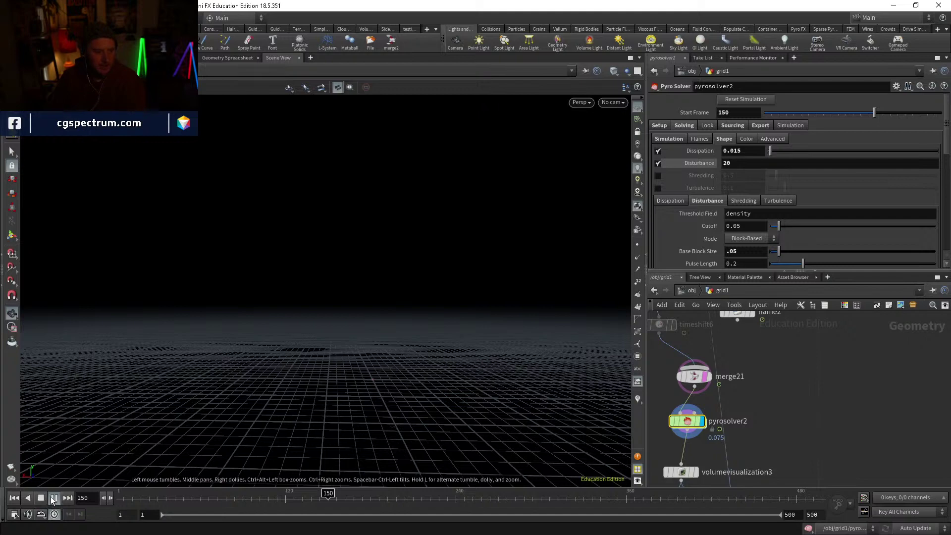
Step: Play the pyrosolver2 dust past frame 400 while inspecting it from several angles, then scrub back to frame 352
{"action": "left_click", "coordinate": [53, 498]}
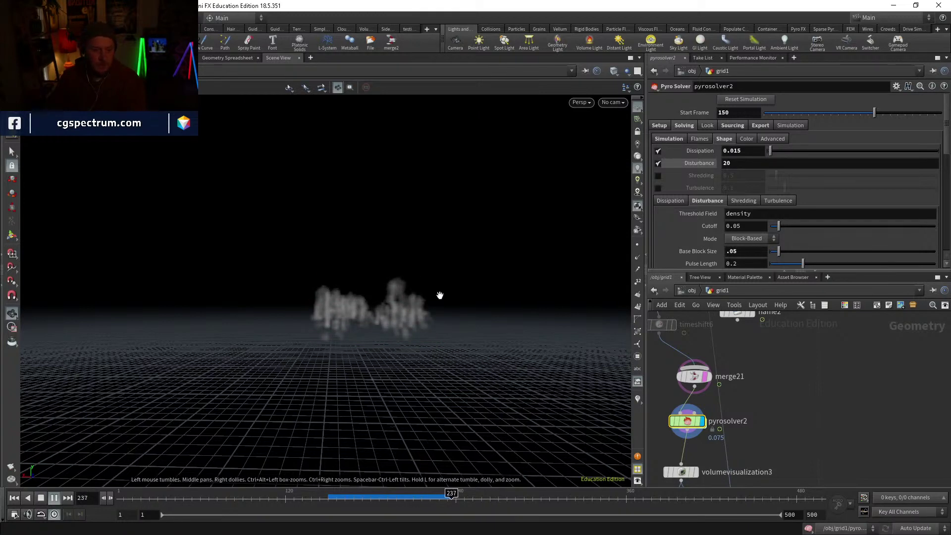
{"action": "mouse_move", "coordinate": [387, 318]}
{"action": "left_mouse_down"}
{"action": "mouse_move", "coordinate": [420, 338]}
{"action": "mouse_move", "coordinate": [401, 315]}
{"action": "left_mouse_up"}
{"action": "left_click_drag", "start_coordinate": [432, 361], "coordinate": [344, 334]}
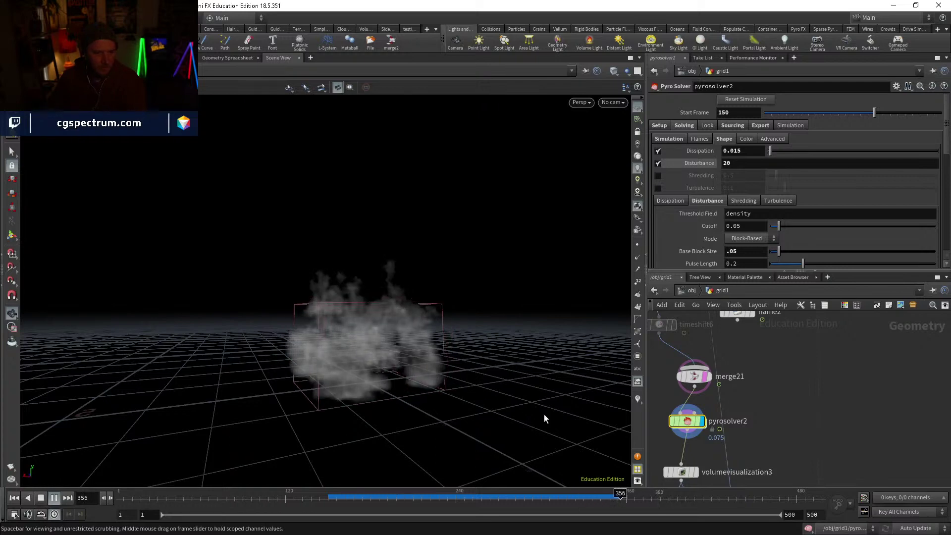
{"action": "left_click_drag", "start_coordinate": [372, 319], "coordinate": [403, 357]}
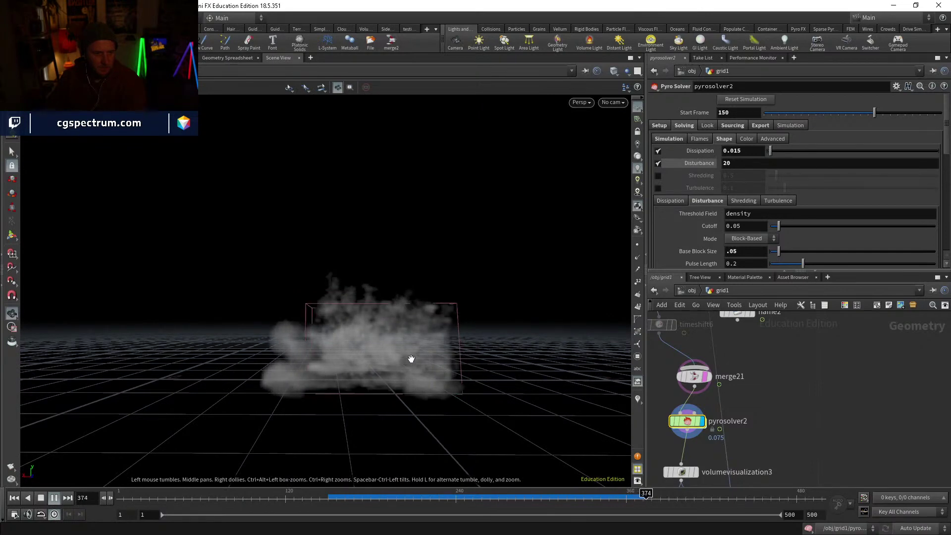
{"action": "mouse_move", "coordinate": [478, 338]}
{"action": "left_mouse_down"}
{"action": "mouse_move", "coordinate": [319, 339]}
{"action": "mouse_move", "coordinate": [460, 336]}
{"action": "left_mouse_up"}
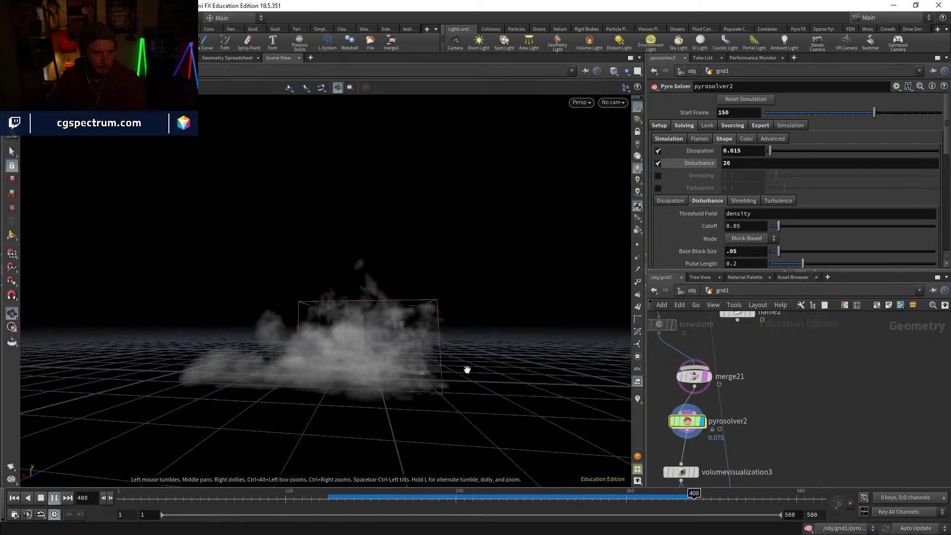
{"action": "left_click_drag", "start_coordinate": [478, 498], "coordinate": [529, 498]}
{"action": "left_click_drag", "start_coordinate": [376, 260], "coordinate": [317, 300]}
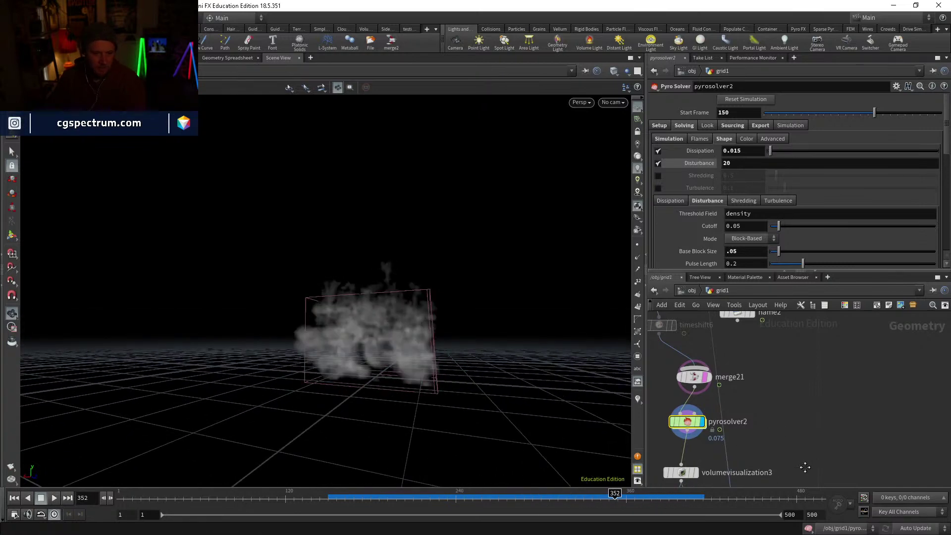
Step: Display merge11 in grid1 and return to the object level with nothing selected
{"action": "middle_click_drag", "start_coordinate": [805, 467], "coordinate": [793, 364]}
{"action": "scroll", "coordinate": [792, 377], "scroll_direction": "down", "scroll_amount": 3}
{"action": "middle_click_drag", "start_coordinate": [789, 403], "coordinate": [805, 330]}
{"action": "middle_click_drag", "start_coordinate": [823, 456], "coordinate": [832, 395]}
{"action": "scroll", "coordinate": [815, 402], "scroll_direction": "up", "scroll_amount": 3}
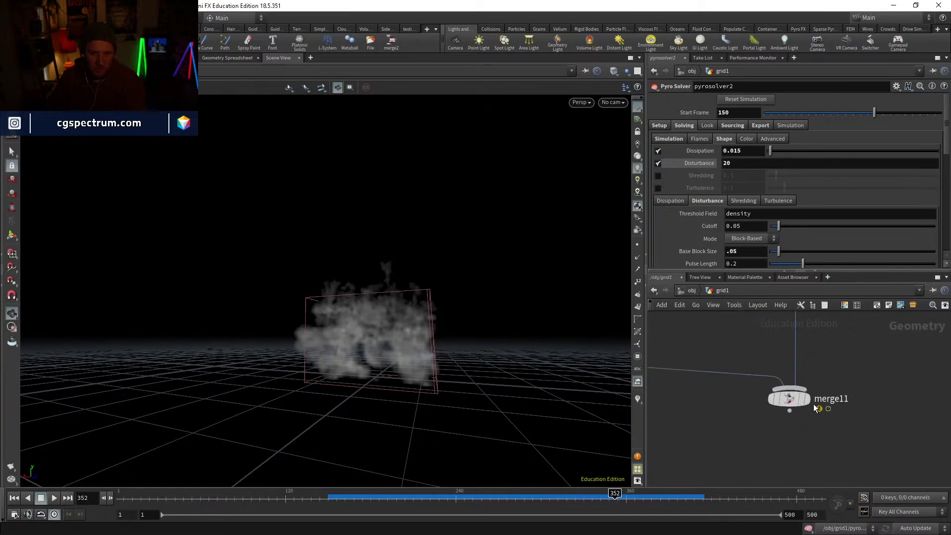
{"action": "left_click", "coordinate": [793, 403]}
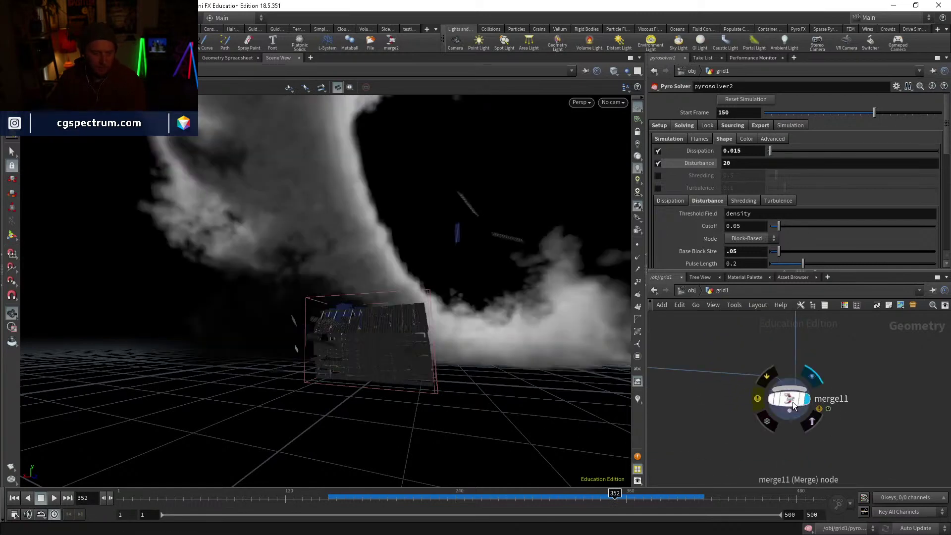
{"action": "left_click", "coordinate": [691, 291]}
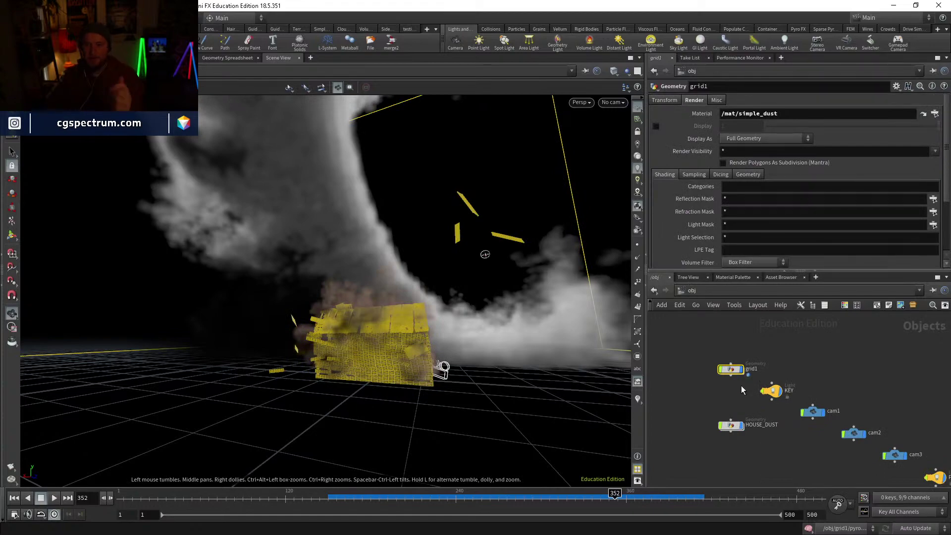
{"action": "left_click", "coordinate": [742, 400]}
Step: Examine the tornado, house and dust together from several angles up to frame 412, toggling between wireframe and shaded display
{"action": "mouse_move", "coordinate": [445, 338]}
{"action": "left_mouse_down"}
{"action": "mouse_move", "coordinate": [386, 333]}
{"action": "mouse_move", "coordinate": [446, 331]}
{"action": "mouse_move", "coordinate": [476, 343]}
{"action": "mouse_move", "coordinate": [504, 399]}
{"action": "mouse_move", "coordinate": [396, 357]}
{"action": "left_mouse_up"}
{"action": "key", "text": "shift+w"}
{"action": "key", "text": "shift+w"}
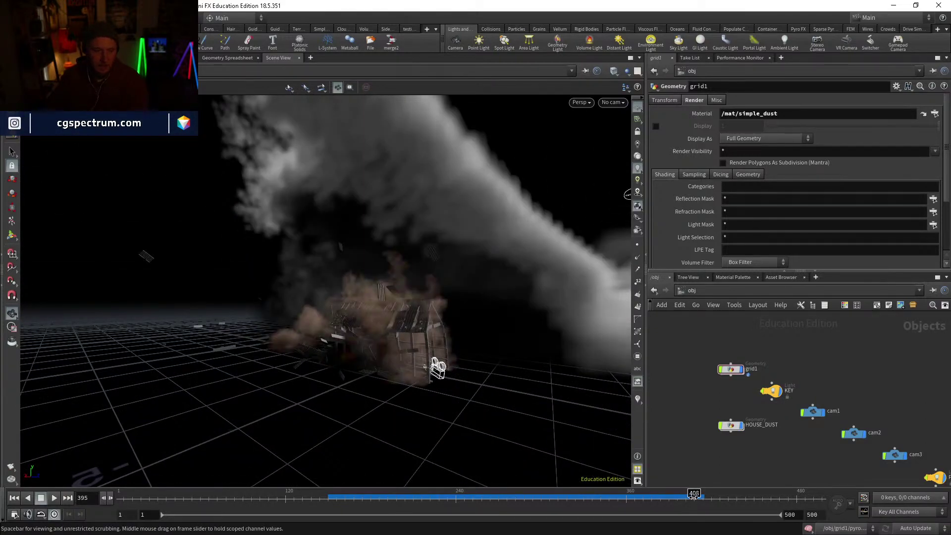
{"action": "mouse_move", "coordinate": [469, 351]}
{"action": "left_mouse_down"}
{"action": "mouse_move", "coordinate": [433, 340]}
{"action": "mouse_move", "coordinate": [481, 331]}
{"action": "mouse_move", "coordinate": [514, 346]}
{"action": "mouse_move", "coordinate": [510, 369]}
{"action": "mouse_move", "coordinate": [530, 417]}
{"action": "mouse_move", "coordinate": [572, 353]}
{"action": "mouse_move", "coordinate": [531, 357]}
{"action": "mouse_move", "coordinate": [439, 330]}
{"action": "mouse_move", "coordinate": [489, 334]}
{"action": "mouse_move", "coordinate": [477, 333]}
{"action": "left_mouse_up"}
{"action": "key", "text": "w"}
{"action": "key", "text": "w"}
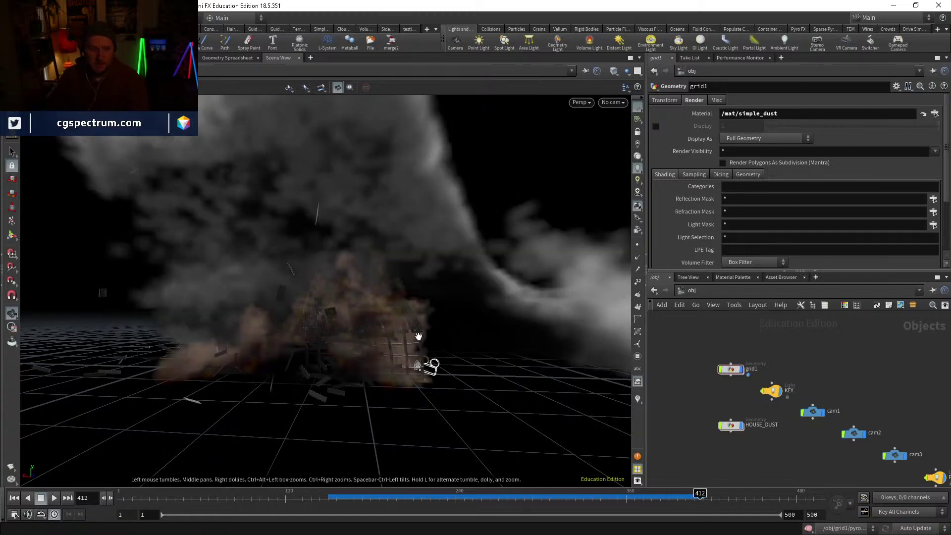
{"action": "left_click_drag", "start_coordinate": [419, 337], "coordinate": [448, 358]}
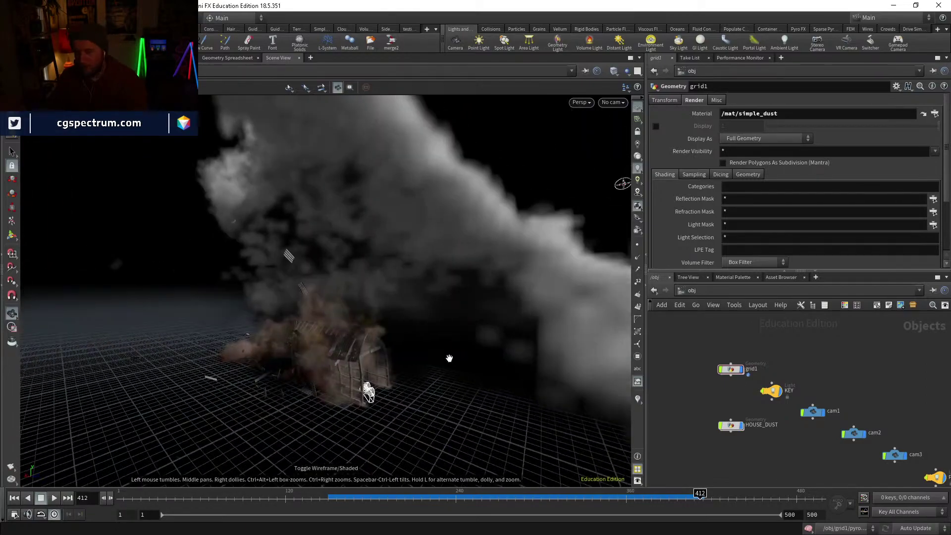
{"action": "left_click_drag", "start_coordinate": [395, 326], "coordinate": [403, 306]}
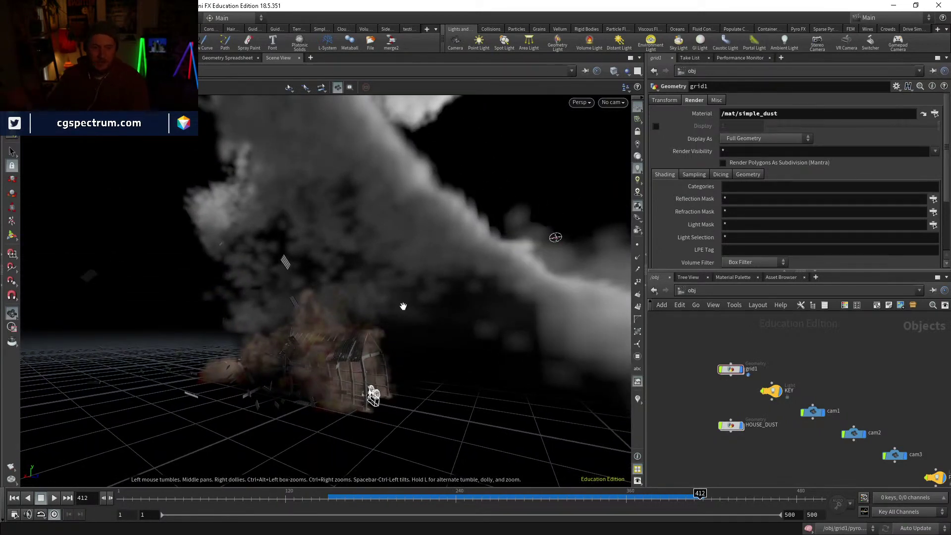
{"action": "mouse_move", "coordinate": [434, 312]}
{"action": "left_mouse_down"}
{"action": "mouse_move", "coordinate": [418, 335]}
{"action": "mouse_move", "coordinate": [437, 332]}
{"action": "left_mouse_up"}
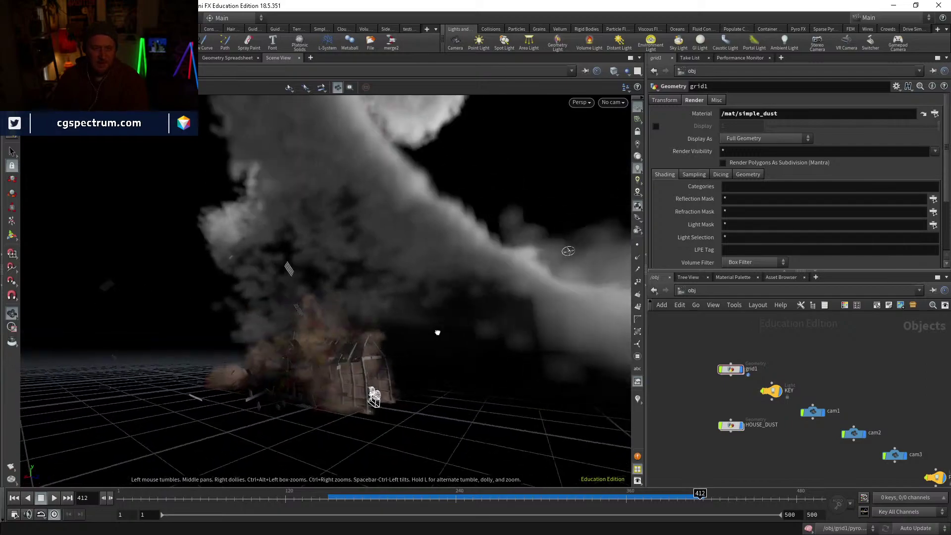
{"action": "key", "text": "w"}
{"action": "key", "text": "w"}
{"action": "left_click_drag", "start_coordinate": [457, 372], "coordinate": [469, 348]}
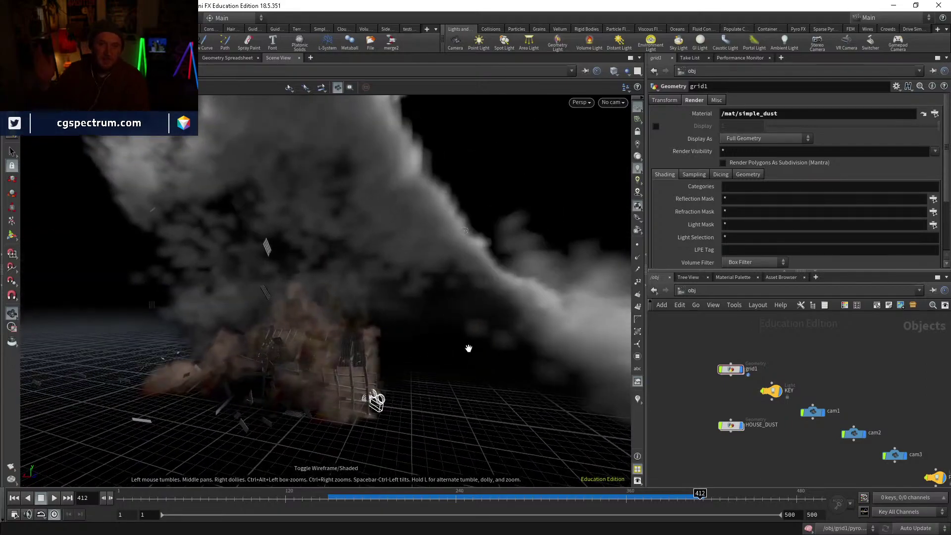
{"action": "mouse_move", "coordinate": [448, 312]}
{"action": "left_mouse_down"}
{"action": "mouse_move", "coordinate": [455, 361]}
{"action": "mouse_move", "coordinate": [446, 347]}
{"action": "mouse_move", "coordinate": [455, 339]}
{"action": "mouse_move", "coordinate": [414, 334]}
{"action": "mouse_move", "coordinate": [436, 317]}
{"action": "mouse_move", "coordinate": [452, 334]}
{"action": "left_mouse_up"}
{"action": "key", "text": "w"}
{"action": "key", "text": "w"}
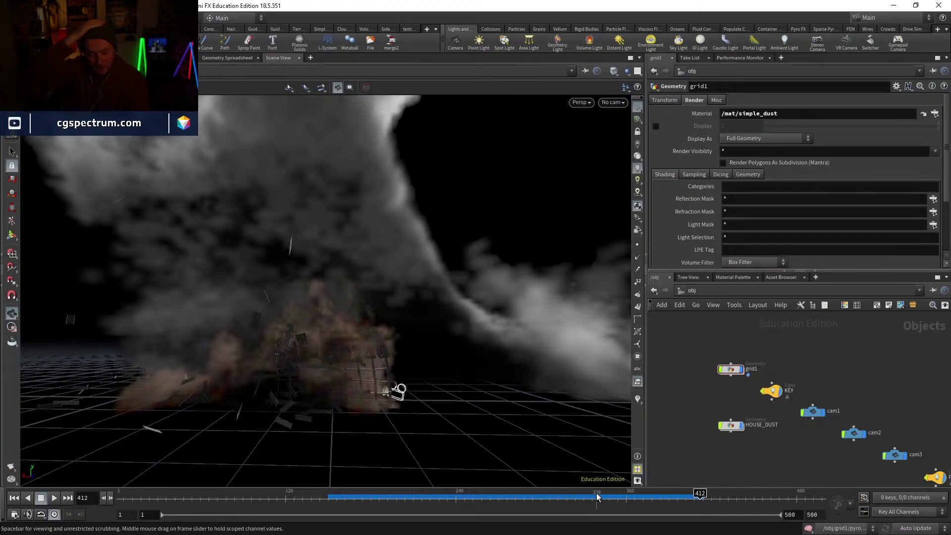
Step: Compare the combined dust and tornado between frames 240 and 412, finishing on frame 394
{"action": "left_click", "coordinate": [453, 500]}
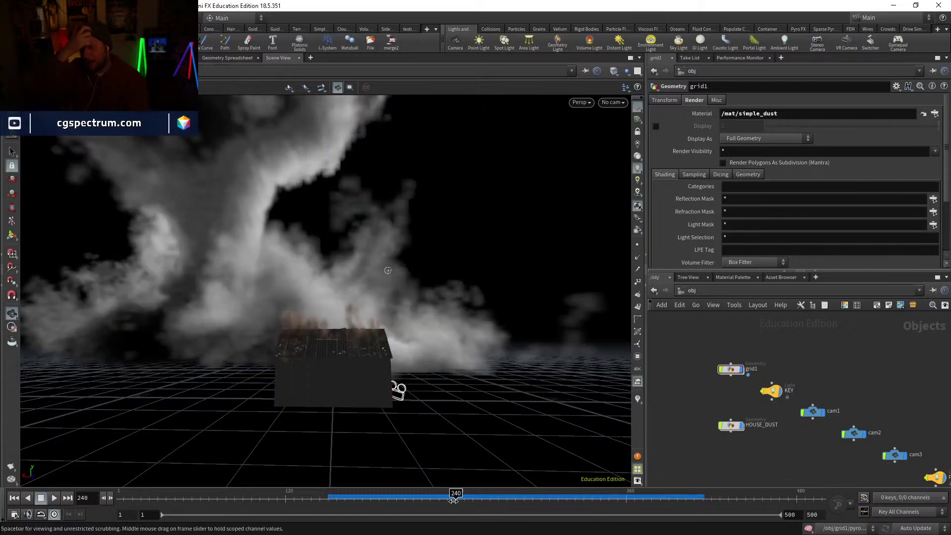
{"action": "left_click", "coordinate": [628, 496]}
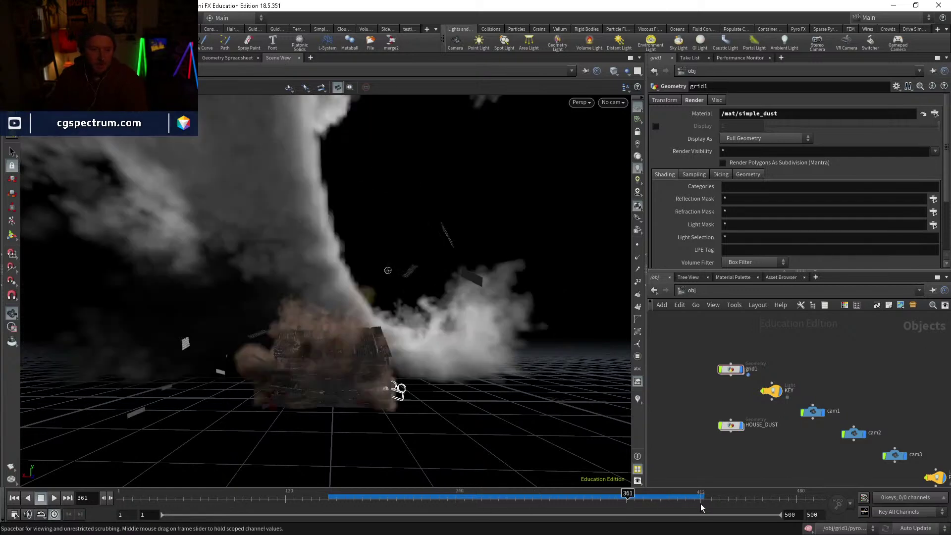
{"action": "left_click", "coordinate": [697, 497]}
{"action": "left_click_drag", "start_coordinate": [382, 340], "coordinate": [545, 367]}
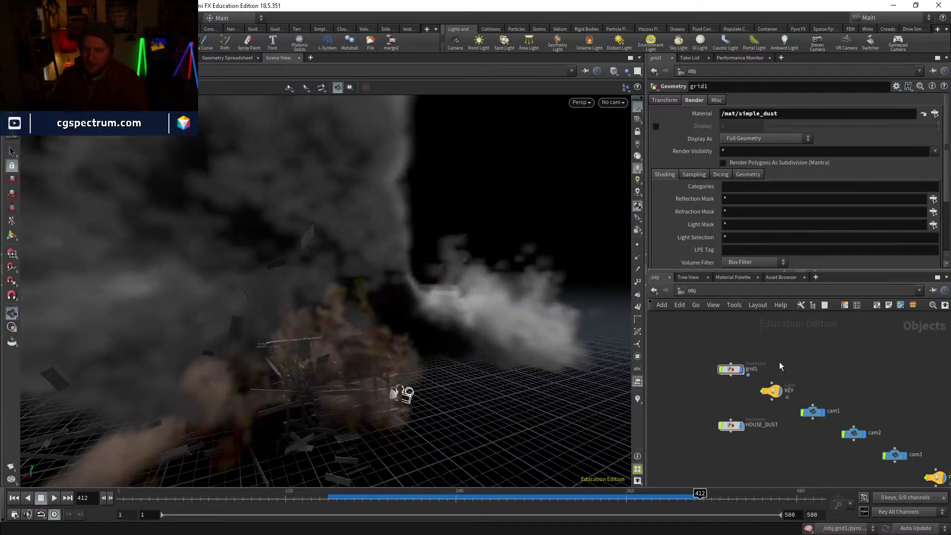
{"action": "left_click_drag", "start_coordinate": [426, 342], "coordinate": [317, 398]}
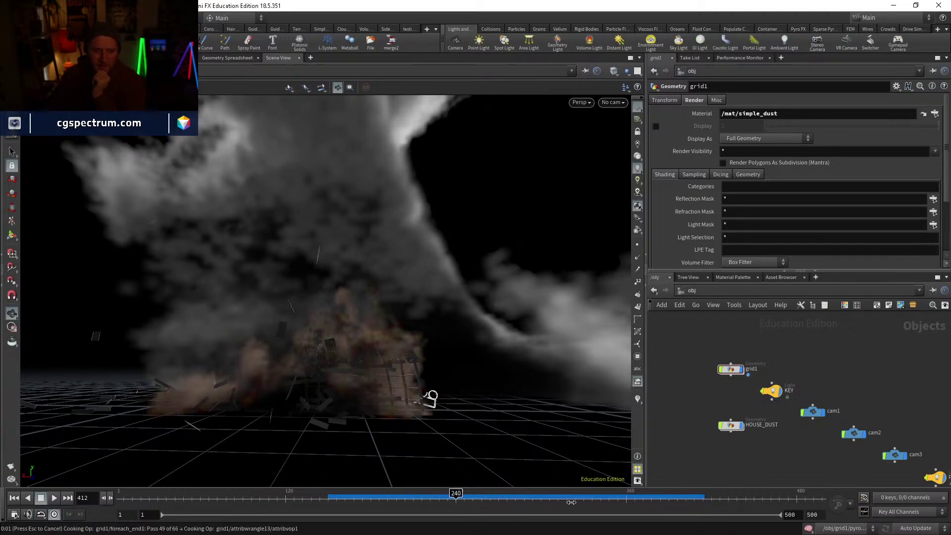
{"action": "left_click", "coordinate": [455, 497]}
{"action": "left_click", "coordinate": [629, 497]}
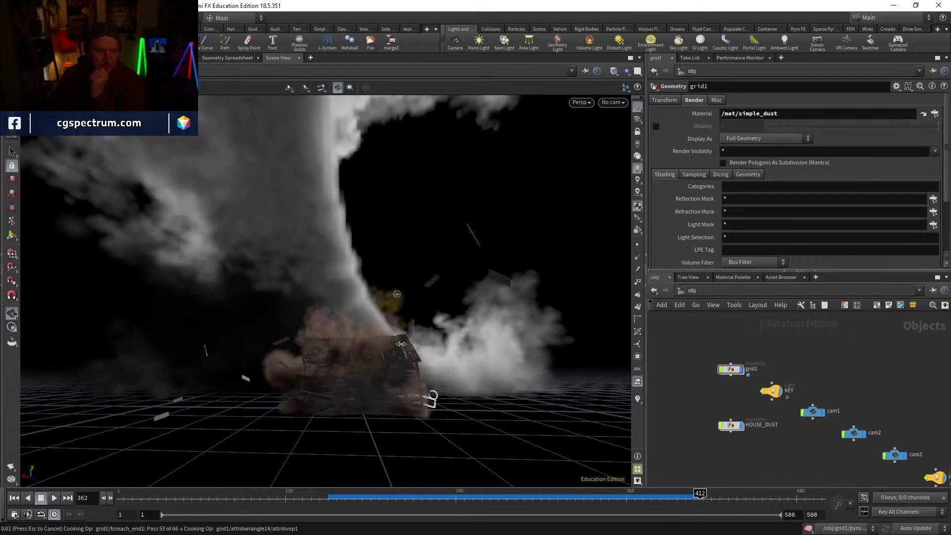
{"action": "left_click_drag", "start_coordinate": [391, 340], "coordinate": [455, 421]}
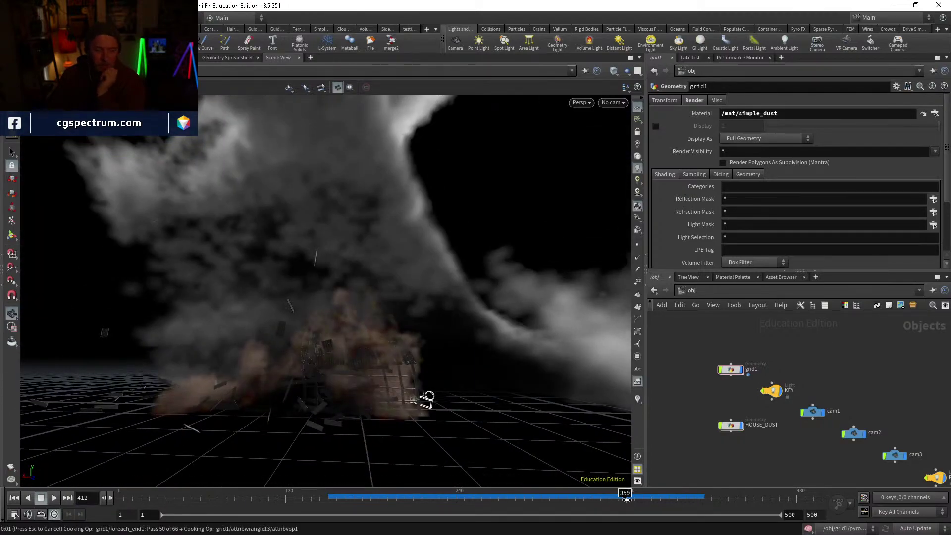
{"action": "left_click", "coordinate": [625, 499]}
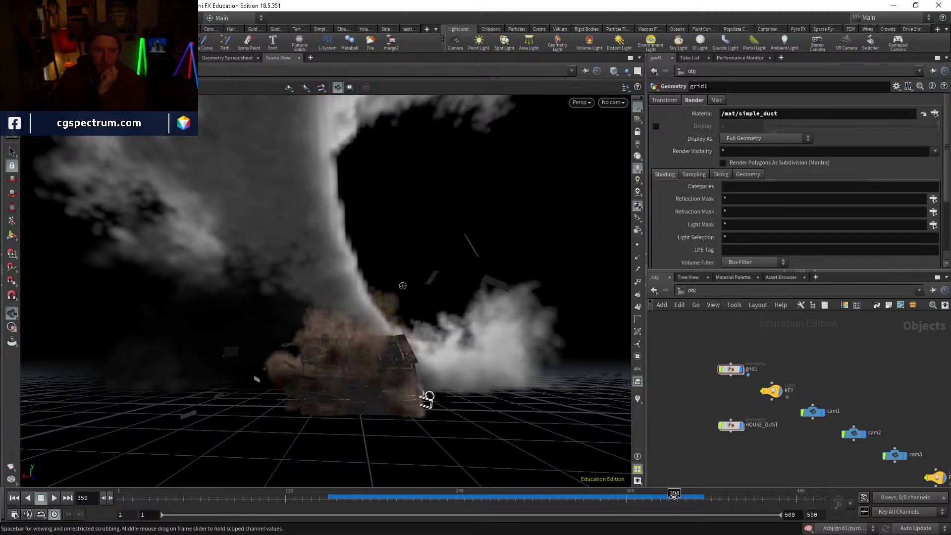
{"action": "left_click", "coordinate": [674, 498]}
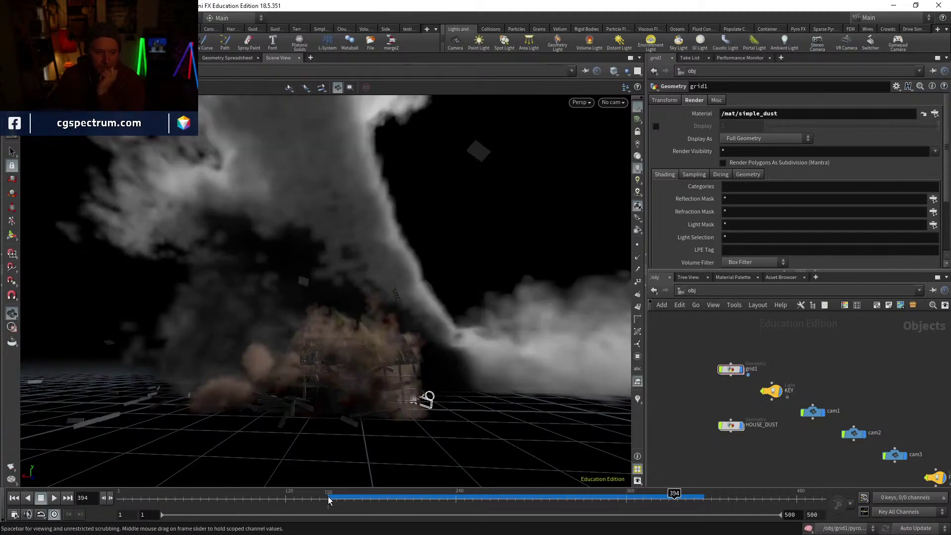
Step: Return to frame 150, go inside grid1 and wire name2 back into merge21
{"action": "left_click", "coordinate": [733, 368]}
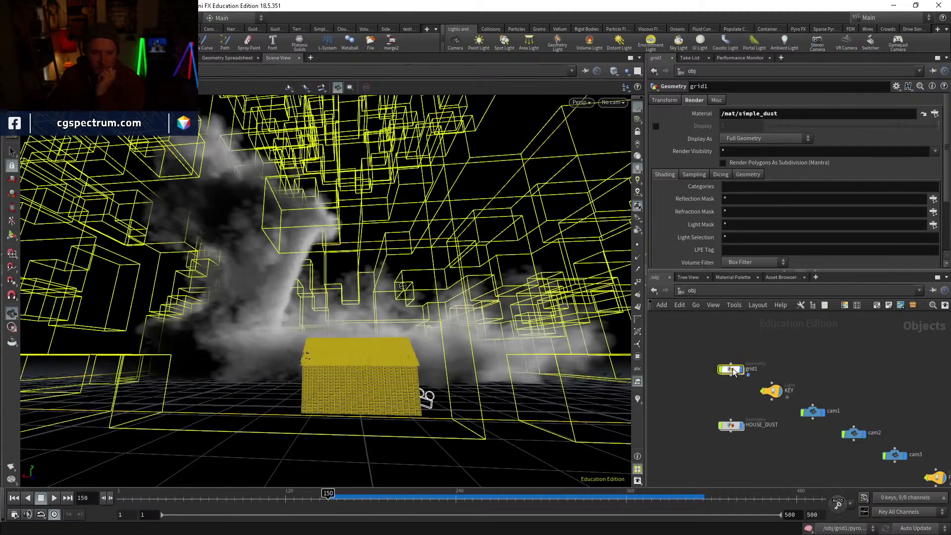
{"action": "double_click", "coordinate": [732, 368]}
{"action": "middle_click_drag", "start_coordinate": [806, 436], "coordinate": [821, 496]}
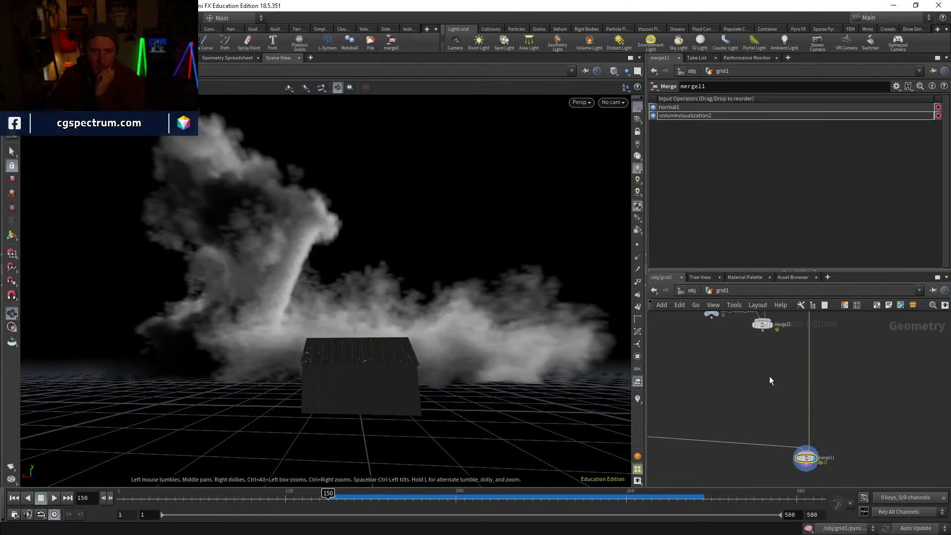
{"action": "middle_click_drag", "start_coordinate": [774, 342], "coordinate": [800, 468]}
{"action": "middle_click_drag", "start_coordinate": [822, 315], "coordinate": [809, 409]}
{"action": "scroll", "coordinate": [778, 382], "scroll_direction": "up", "scroll_amount": 3}
{"action": "left_click", "coordinate": [777, 388]}
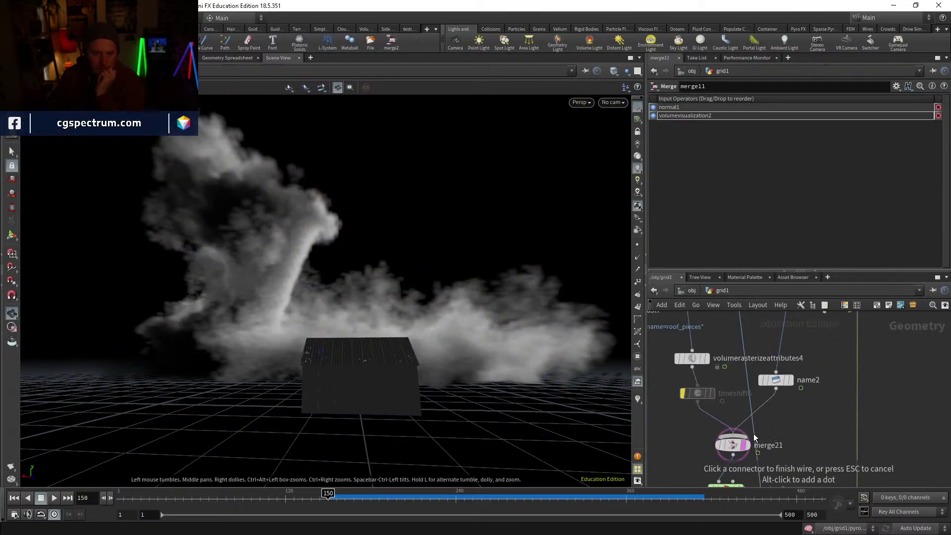
{"action": "left_click", "coordinate": [755, 434]}
Step: Display merge22 and play the dust with the house from frame 150, then stop at frame 201
{"action": "middle_click_drag", "start_coordinate": [791, 466], "coordinate": [774, 449]}
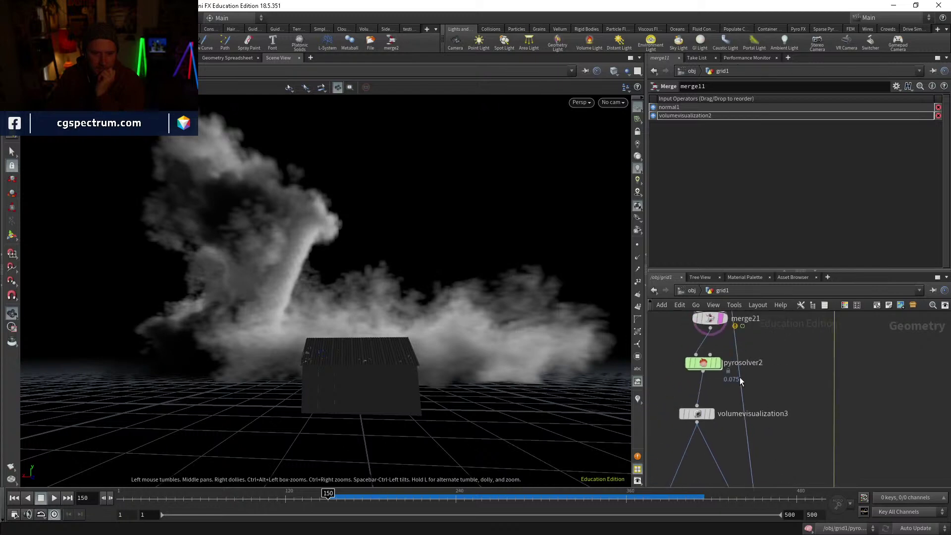
{"action": "middle_click_drag", "start_coordinate": [716, 426], "coordinate": [724, 376]}
{"action": "left_click", "coordinate": [722, 378]}
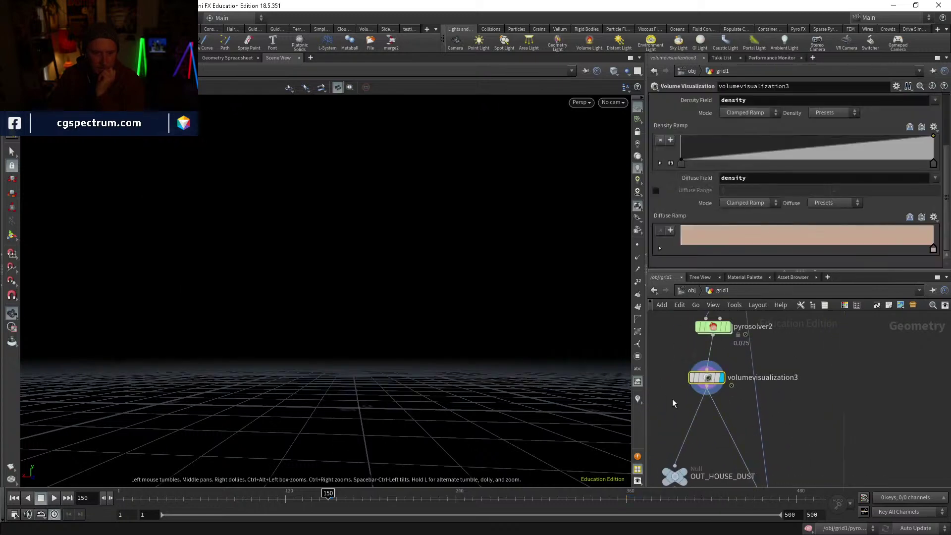
{"action": "middle_click_drag", "start_coordinate": [806, 483], "coordinate": [765, 413]}
{"action": "left_click", "coordinate": [738, 431]}
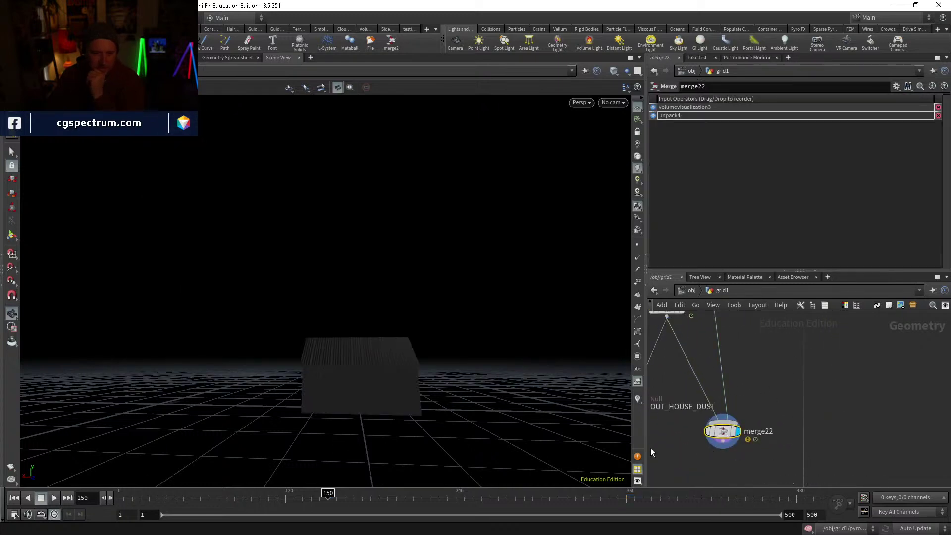
{"action": "left_click", "coordinate": [54, 498]}
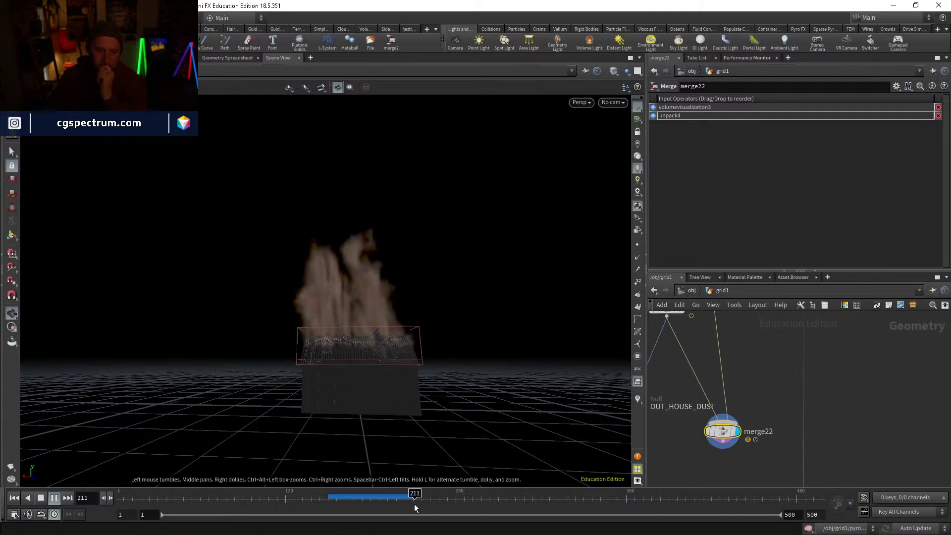
{"action": "left_click", "coordinate": [400, 496]}
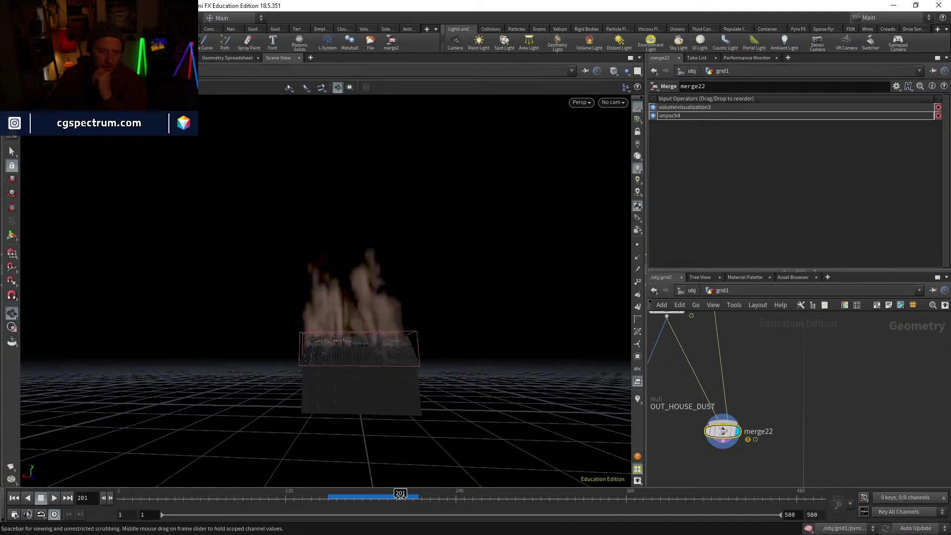
Step: Set volumevisualization3's Density Scale to 1 and brighten the viewport lighting on the house
{"action": "middle_click_drag", "start_coordinate": [744, 355], "coordinate": [760, 402]}
{"action": "left_click", "coordinate": [694, 362]}
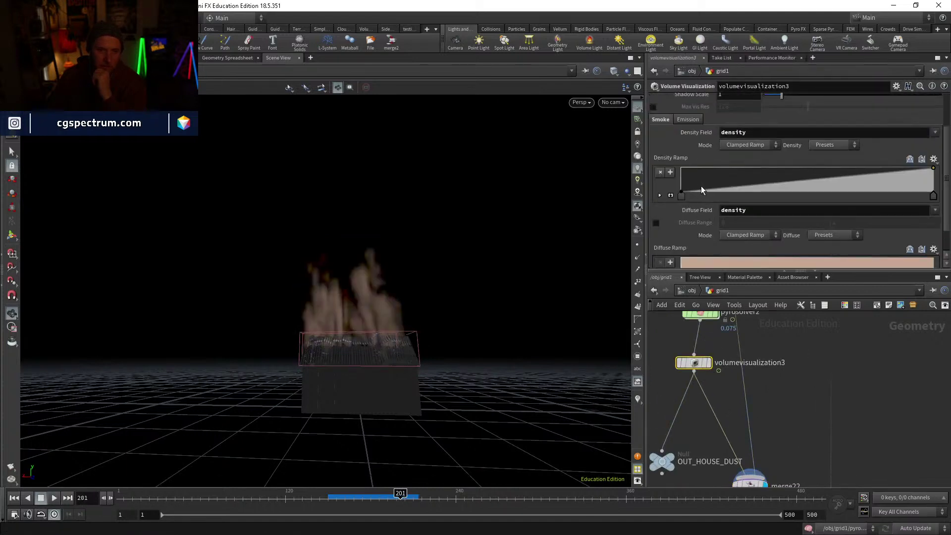
{"action": "scroll", "coordinate": [726, 163], "scroll_direction": "up", "scroll_amount": 3}
{"action": "double_click", "coordinate": [724, 137]}
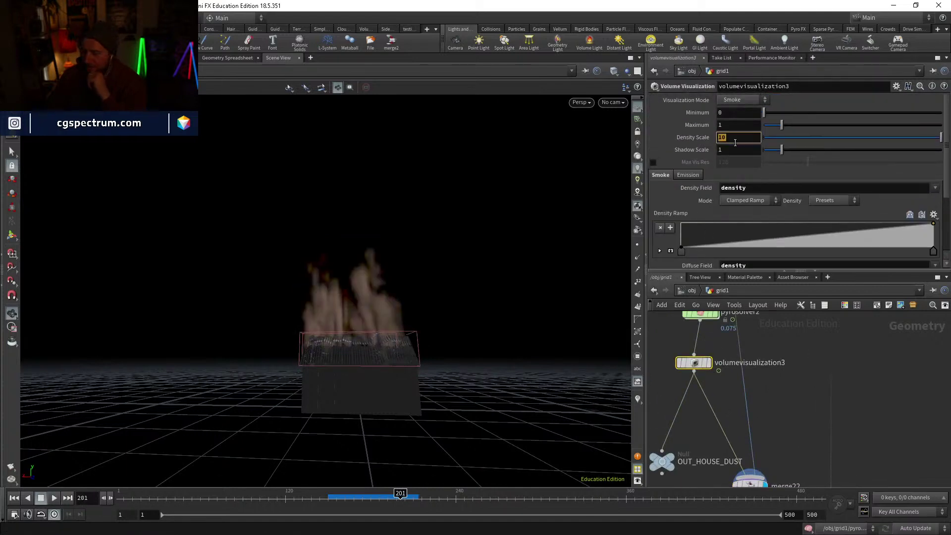
{"action": "type", "text": "1"}
{"action": "key", "text": "Return"}
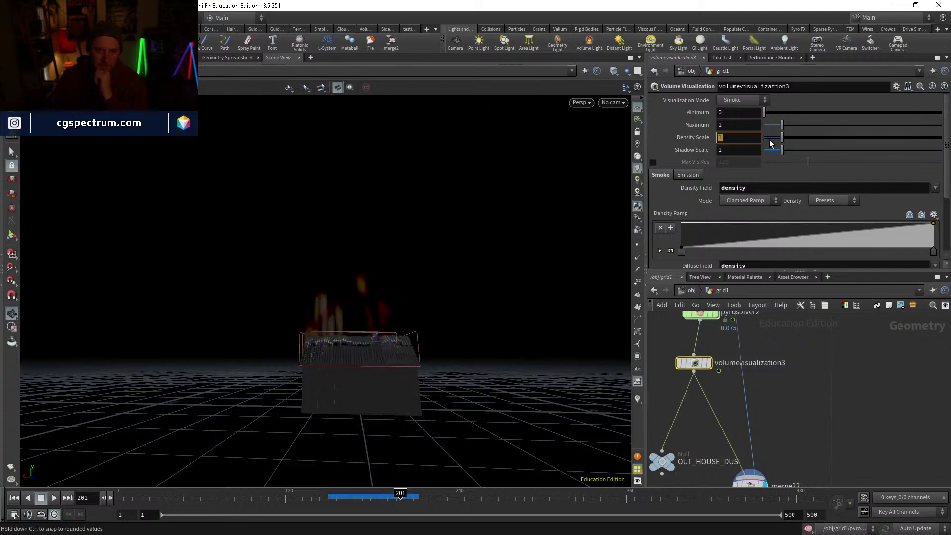
{"action": "left_click", "coordinate": [638, 158]}
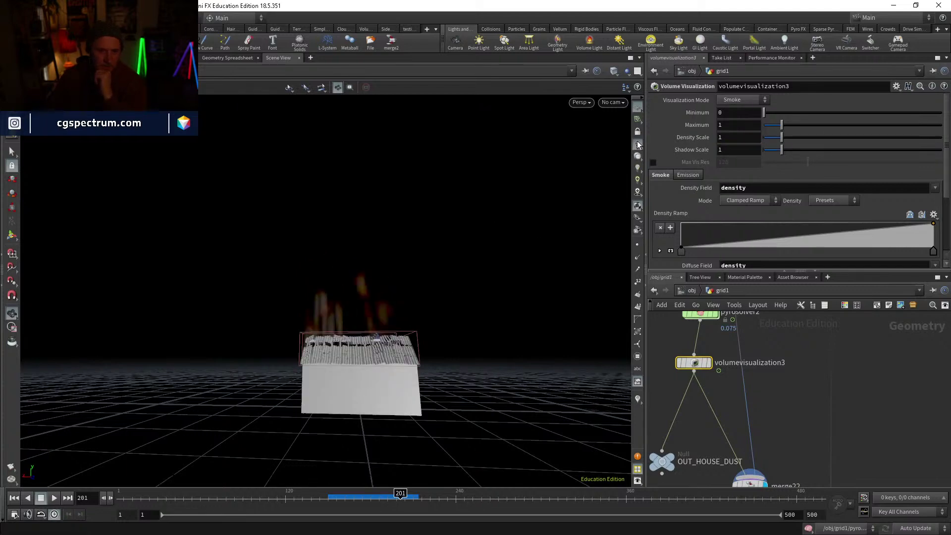
Step: Clear the Diffuse Field of volumevisualization3
{"action": "scroll", "coordinate": [727, 181], "scroll_direction": "down", "scroll_amount": 3}
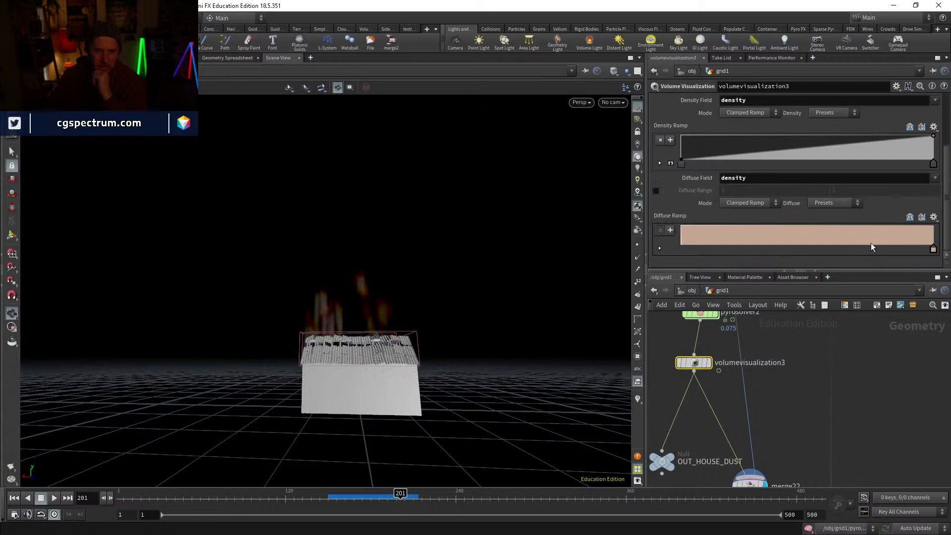
{"action": "double_click", "coordinate": [777, 178]}
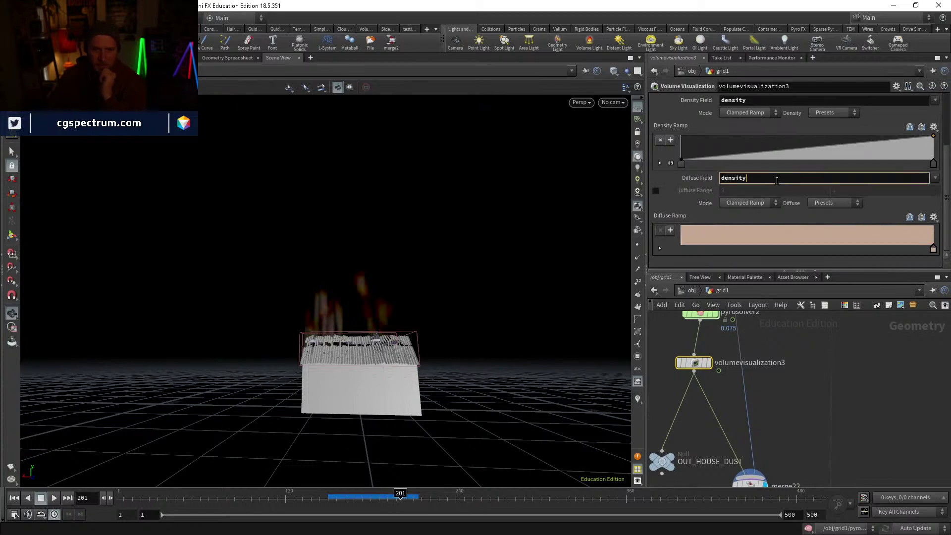
{"action": "key", "text": "BackSpace"}
{"action": "key", "text": "Return"}
{"action": "scroll", "coordinate": [781, 163], "scroll_direction": "up", "scroll_amount": 2}
{"action": "scroll", "coordinate": [782, 164], "scroll_direction": "up", "scroll_amount": 1}
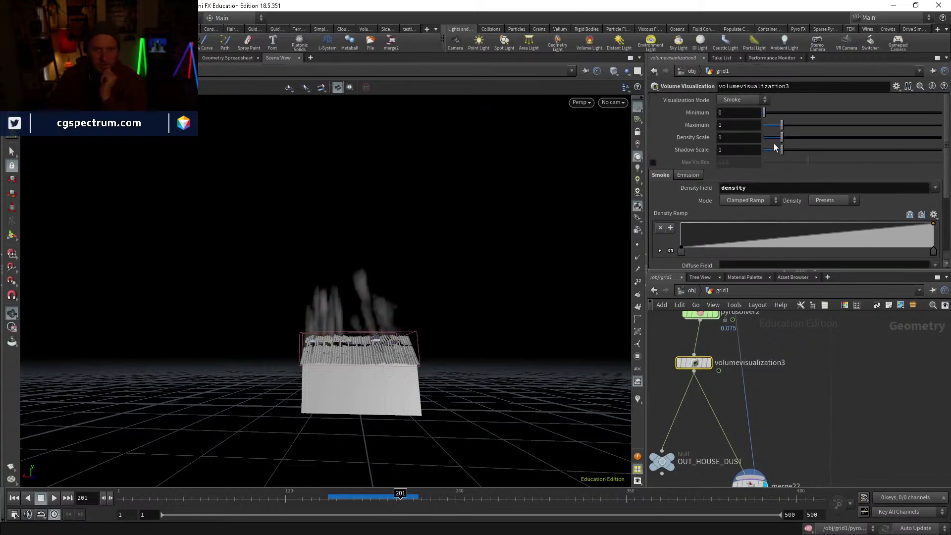
Step: Set volumevisualization3's Maximum to 0.17 and its Density Scale to 0.95
{"action": "left_click", "coordinate": [783, 138]}
{"action": "mouse_move", "coordinate": [782, 125]}
{"action": "left_mouse_down"}
{"action": "mouse_move", "coordinate": [763, 123]}
{"action": "mouse_move", "coordinate": [807, 135]}
{"action": "mouse_move", "coordinate": [782, 137]}
{"action": "left_mouse_up"}
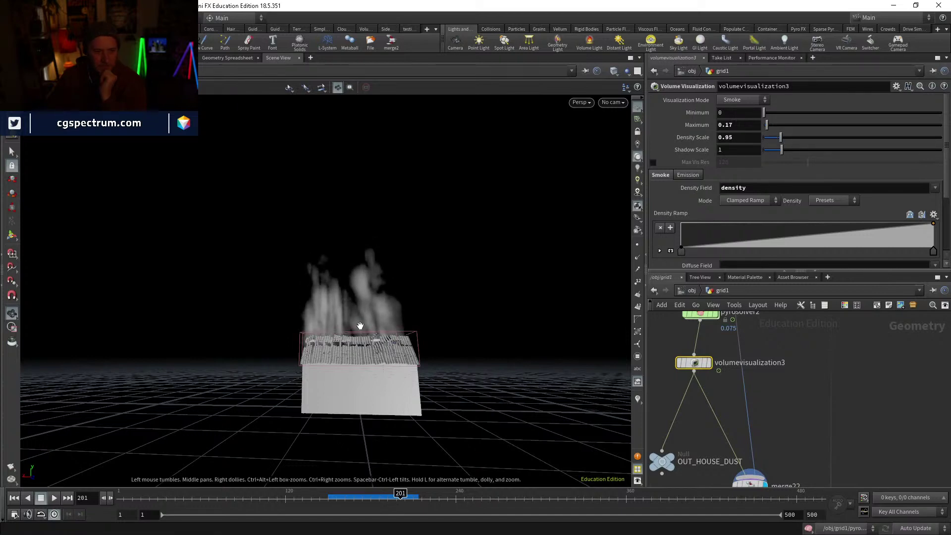
Step: Check the dust over the house up to frame 209 from another angle, then return to frame 150
{"action": "left_click", "coordinate": [371, 496]}
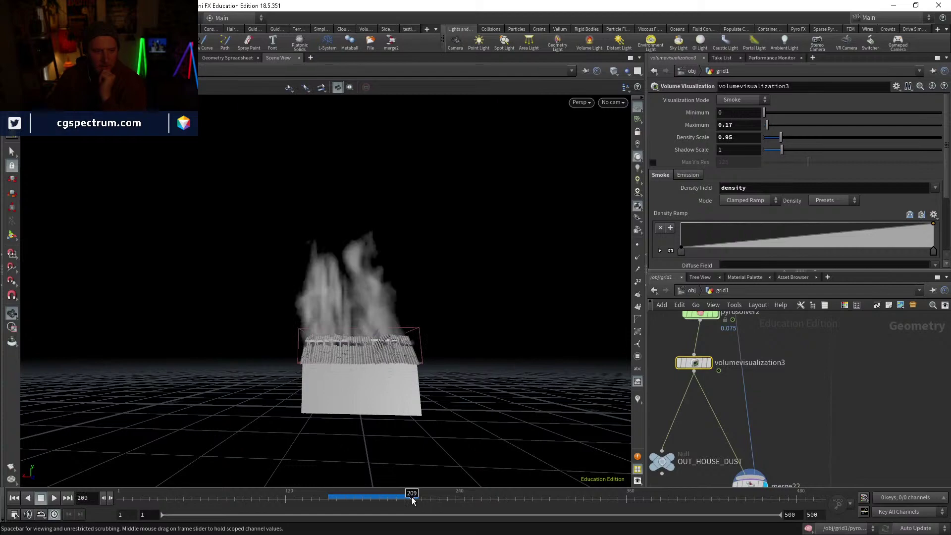
{"action": "mouse_move", "coordinate": [371, 300]}
{"action": "left_mouse_down"}
{"action": "mouse_move", "coordinate": [208, 306]}
{"action": "mouse_move", "coordinate": [383, 324]}
{"action": "left_mouse_up"}
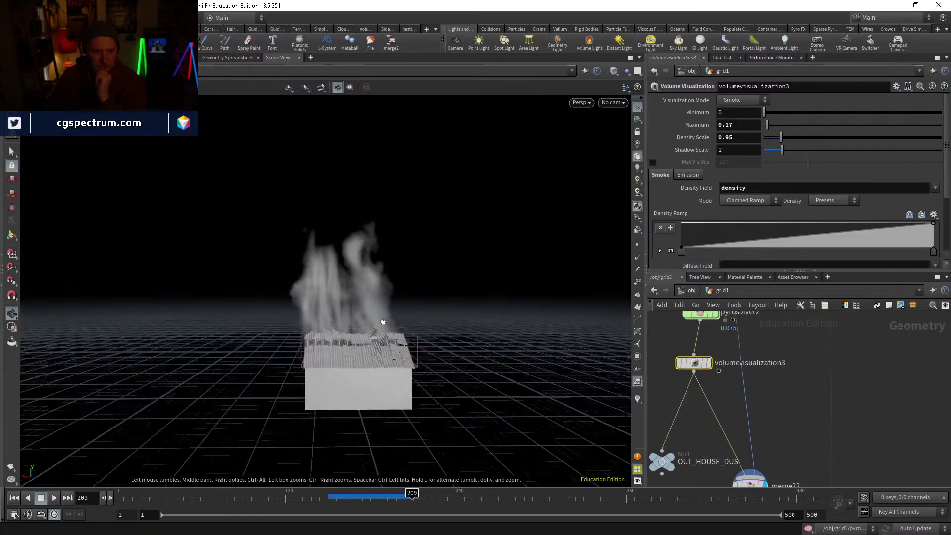
{"action": "left_click", "coordinate": [328, 497]}
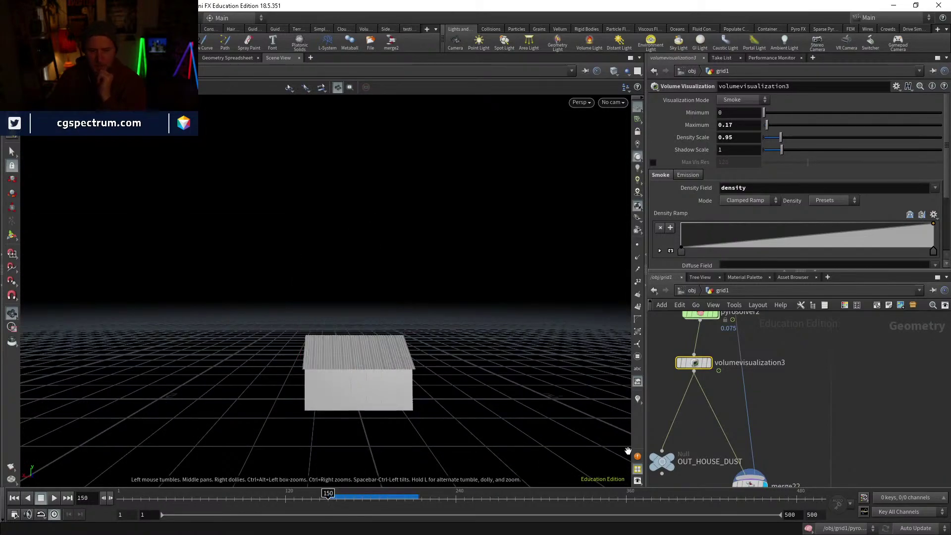
Step: Review pyrosolver2's Disturbance settings down to its control field and control range
{"action": "middle_click_drag", "start_coordinate": [730, 384], "coordinate": [737, 483]}
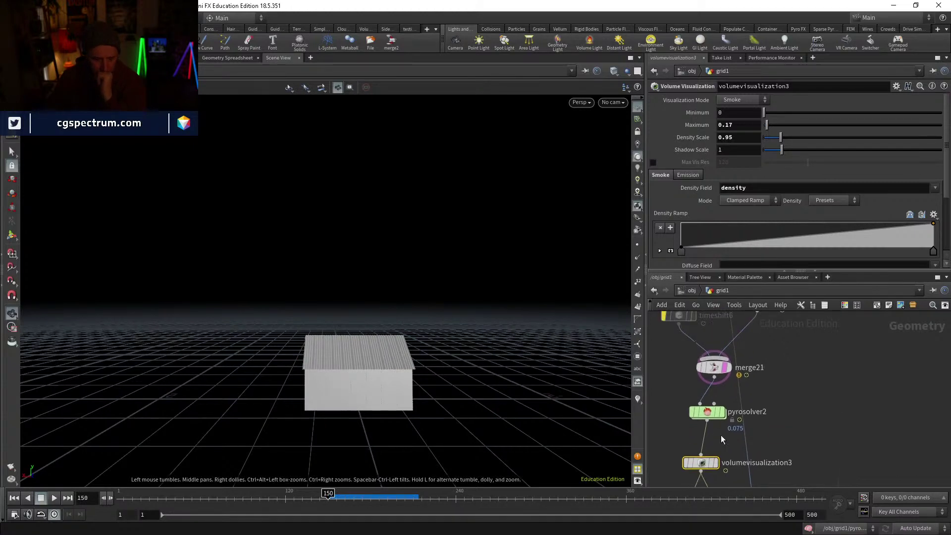
{"action": "left_click", "coordinate": [708, 412]}
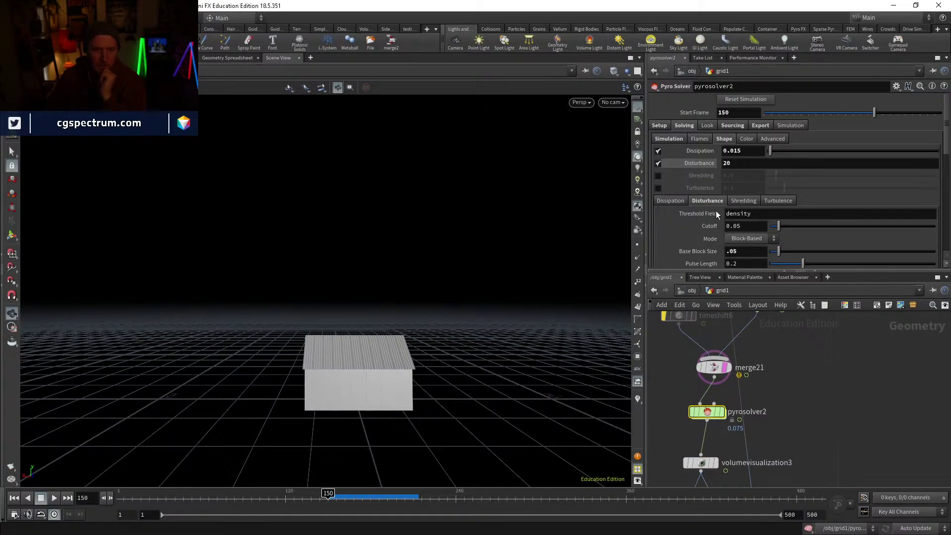
{"action": "scroll", "coordinate": [712, 220], "scroll_direction": "down", "scroll_amount": 5}
{"action": "left_click", "coordinate": [786, 198]}
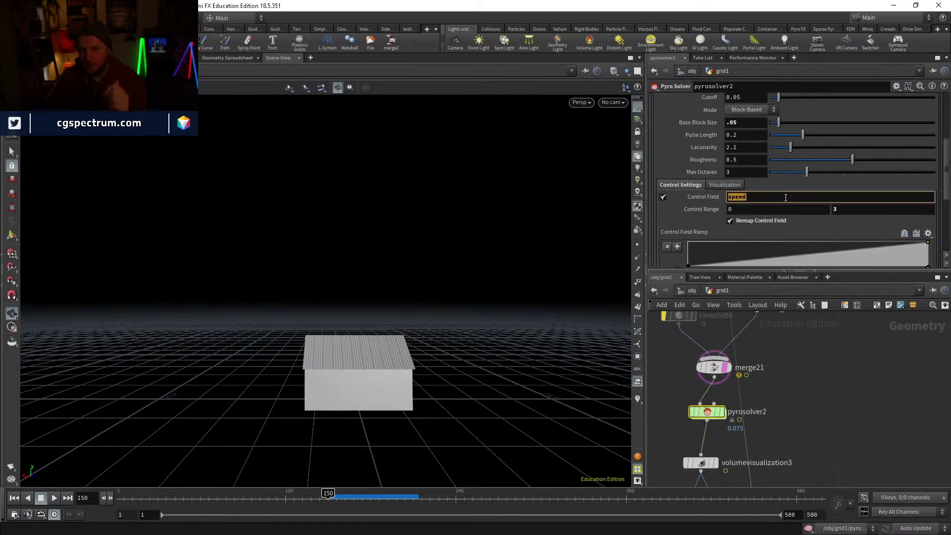
{"action": "middle_click_drag", "start_coordinate": [701, 442], "coordinate": [730, 385]}
{"action": "scroll", "coordinate": [731, 385], "scroll_direction": "down", "scroll_amount": 1}
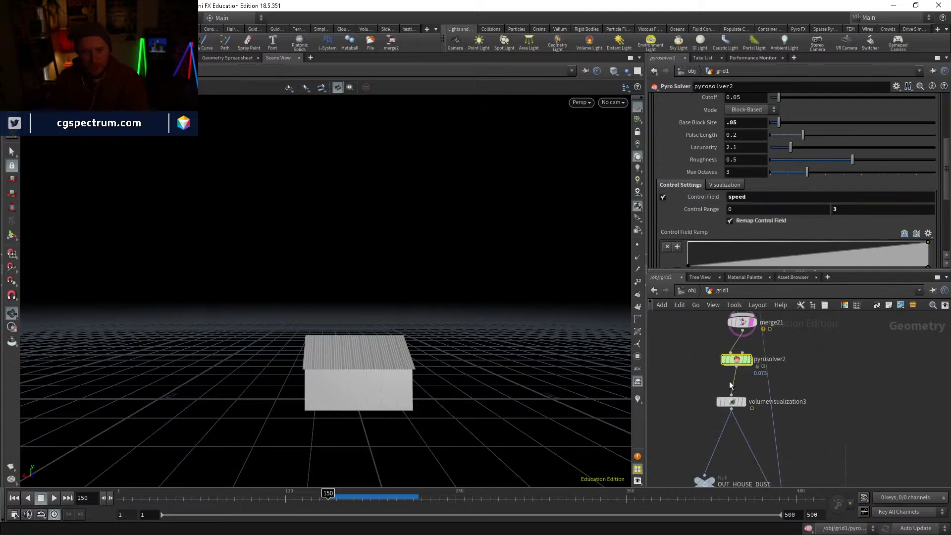
Step: Add a Gas Disturb node inside pyrosolver2's FORCES network
{"action": "double_click", "coordinate": [736, 359]}
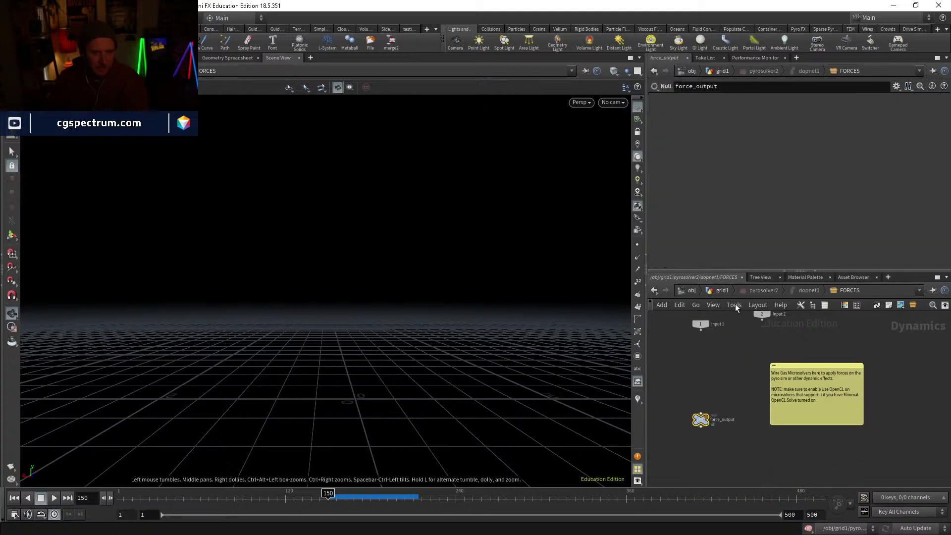
{"action": "left_click", "coordinate": [748, 294]}
{"action": "left_click", "coordinate": [721, 292]}
{"action": "double_click", "coordinate": [738, 361]}
{"action": "key", "text": "Tab"}
{"action": "type", "text": "gasdi"}
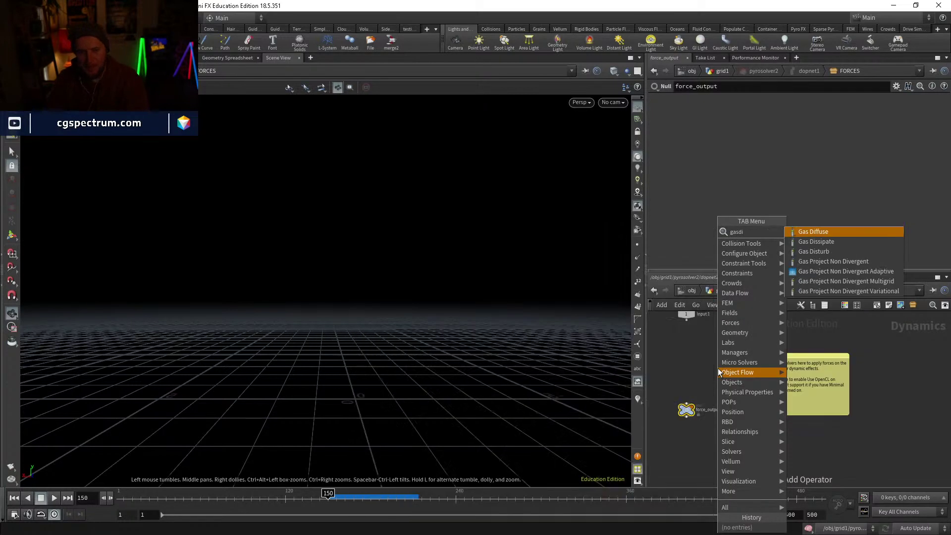
{"action": "type", "text": "st"}
{"action": "key", "text": "Return"}
{"action": "left_click", "coordinate": [720, 372]}
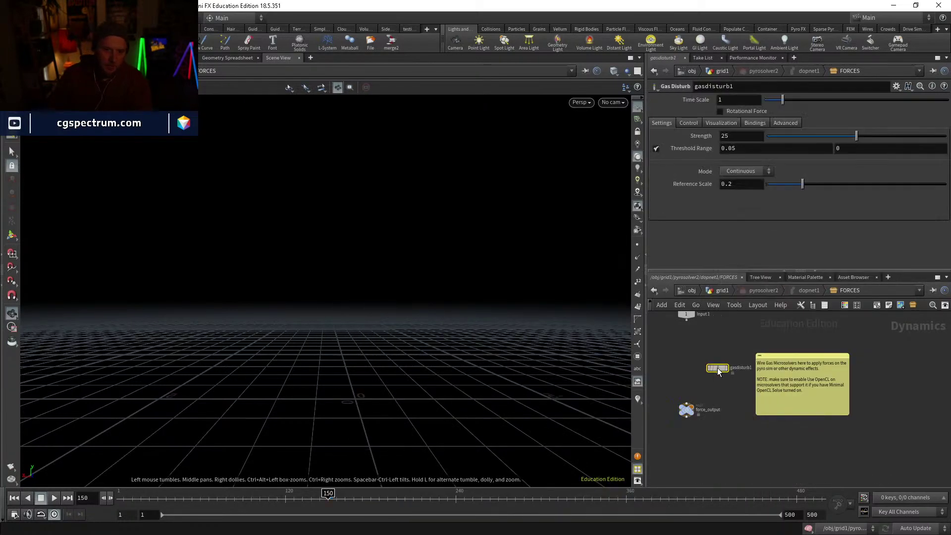
Step: Place gasdisturb1 above force_output and wire it into that node
{"action": "left_click_drag", "start_coordinate": [719, 371], "coordinate": [694, 357]}
{"action": "left_click", "coordinate": [693, 360]}
{"action": "left_click", "coordinate": [687, 403]}
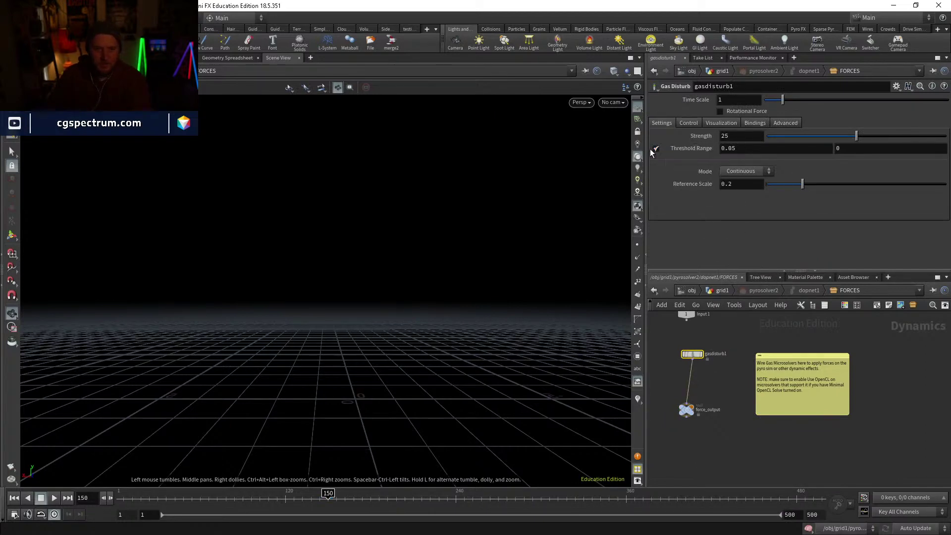
Step: Turn off gasdisturb1's Threshold Range and enable its Control Field, using pressure
{"action": "left_click", "coordinate": [688, 123]}
{"action": "left_click", "coordinate": [656, 136]}
{"action": "left_click", "coordinate": [734, 137]}
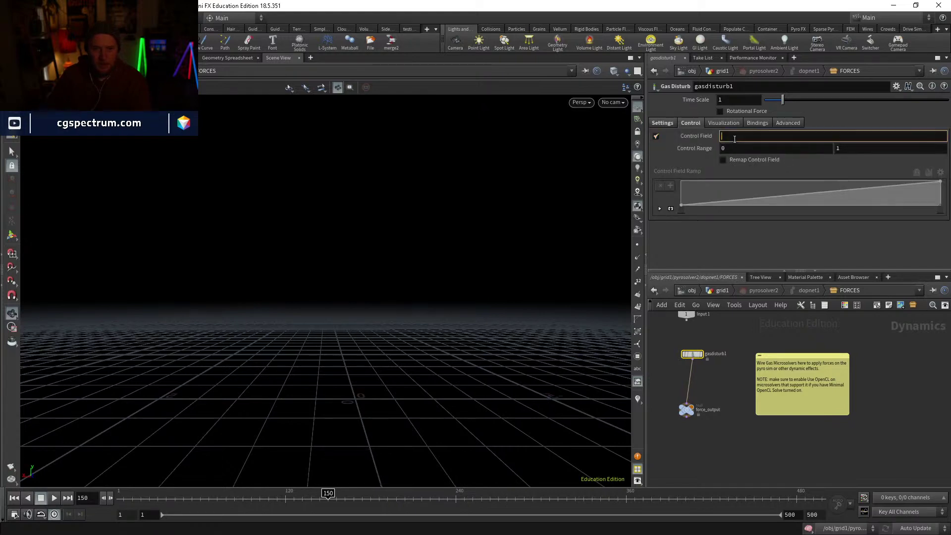
{"action": "type", "text": "pressur"}
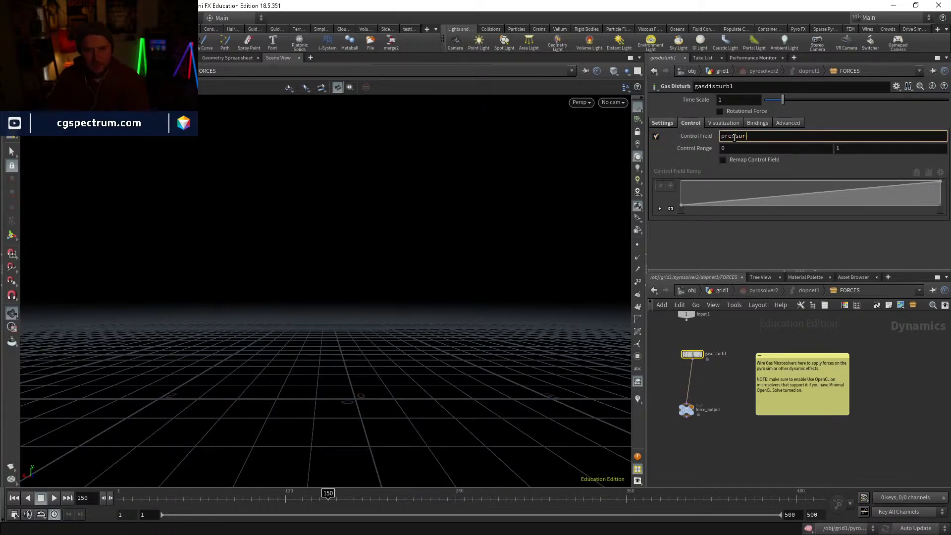
{"action": "type", "text": "e"}
{"action": "key", "text": "Return"}
Step: Set the upper limit of gasdisturb1's Control Range to .01
{"action": "double_click", "coordinate": [851, 149]}
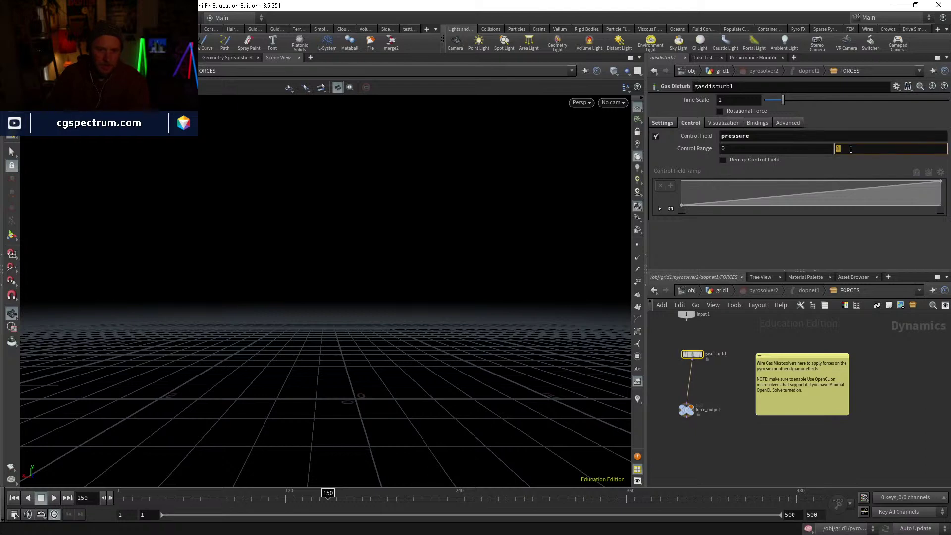
{"action": "type", "text": ".00"}
{"action": "key", "text": "BackSpace"}
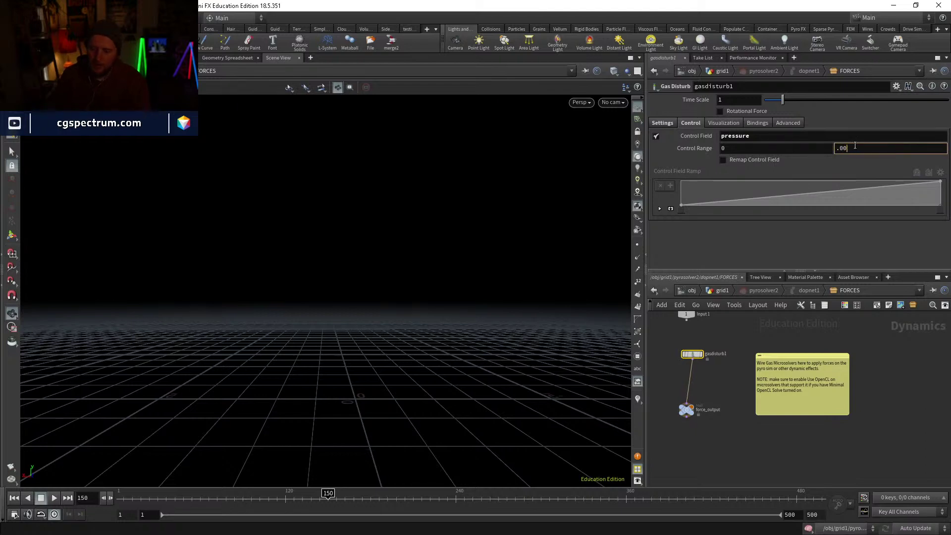
{"action": "type", "text": "1"}
{"action": "key", "text": "Return"}
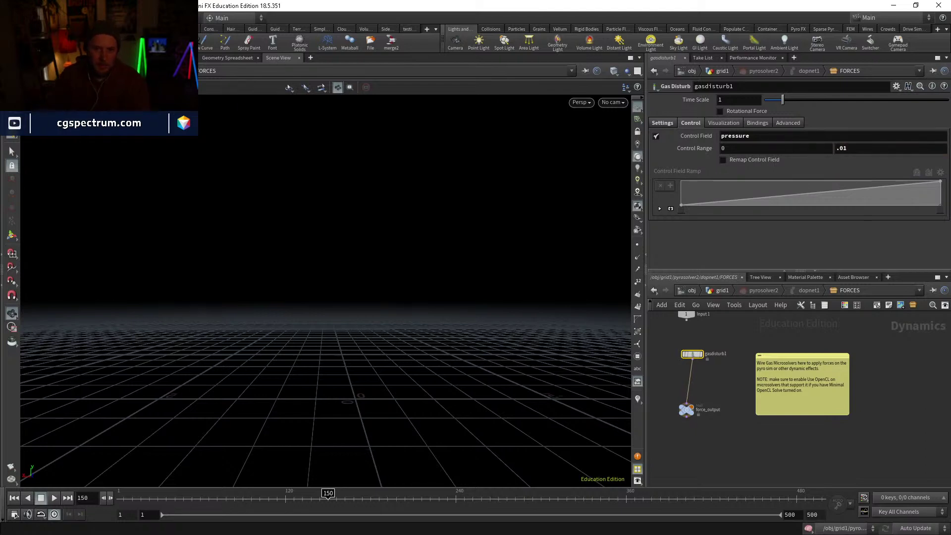
Step: Switch gasdisturb1's Mode to Block-Based with a Base Block Size of .05
{"action": "left_click", "coordinate": [668, 122]}
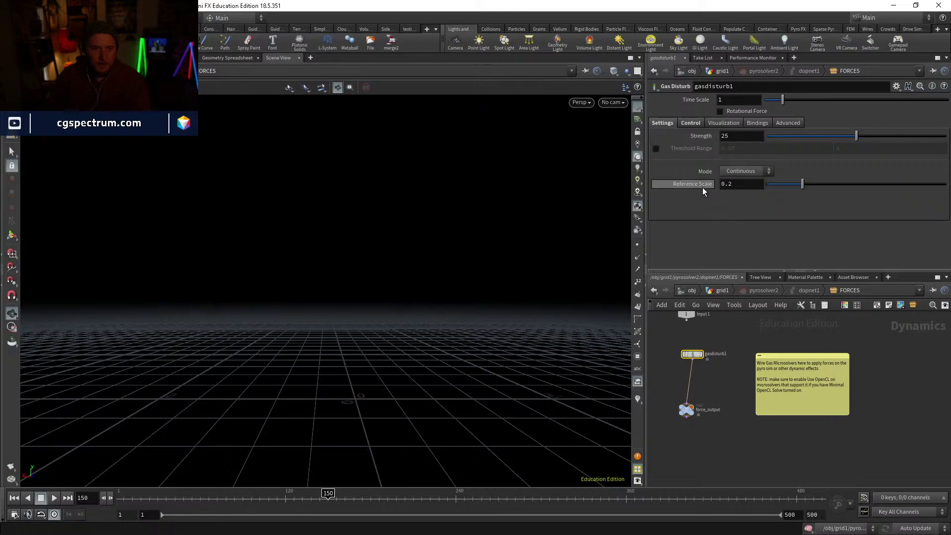
{"action": "left_click", "coordinate": [745, 171]}
{"action": "left_click", "coordinate": [743, 194]}
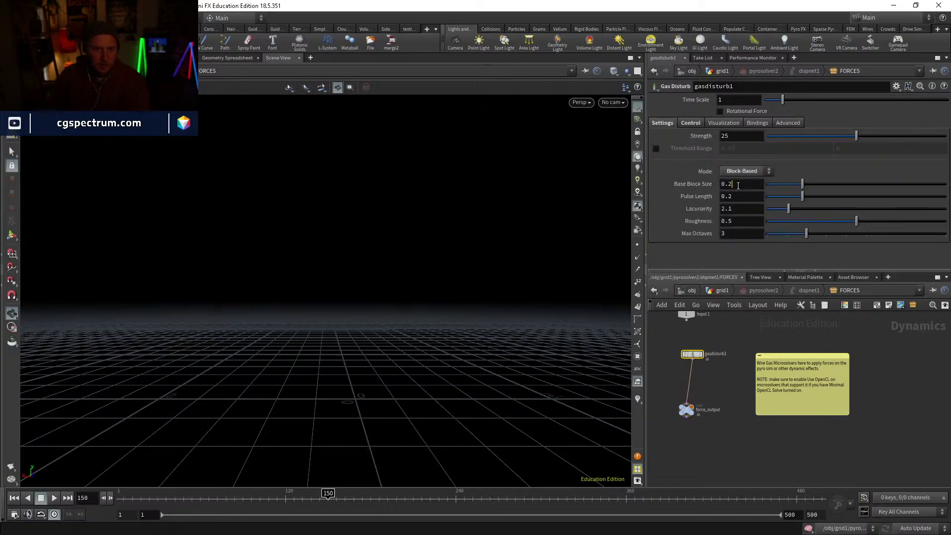
{"action": "left_click", "coordinate": [739, 184]}
{"action": "type", "text": ".05"}
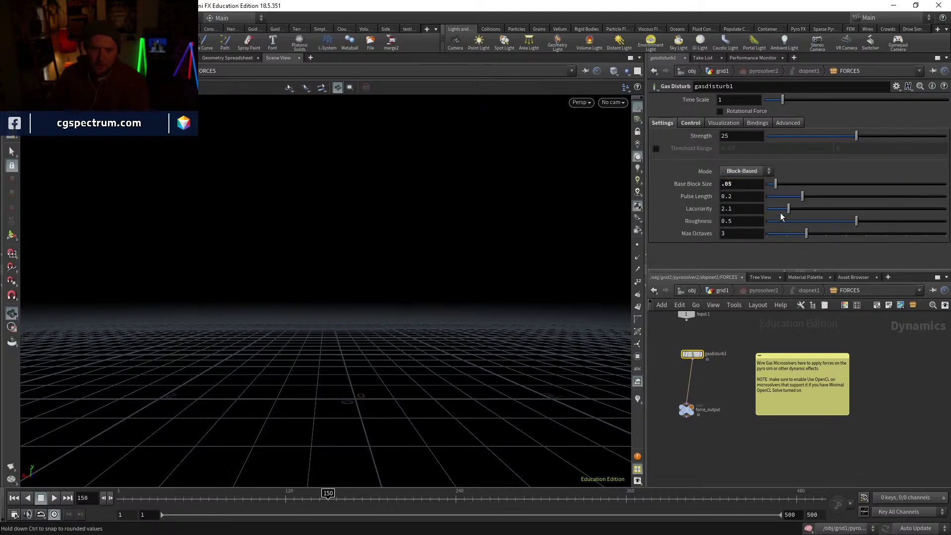
Step: Return to grid1 and add pressure to pyrosolver2's exported fields, between flame and Cd
{"action": "left_click", "coordinate": [760, 292]}
{"action": "left_click", "coordinate": [725, 292]}
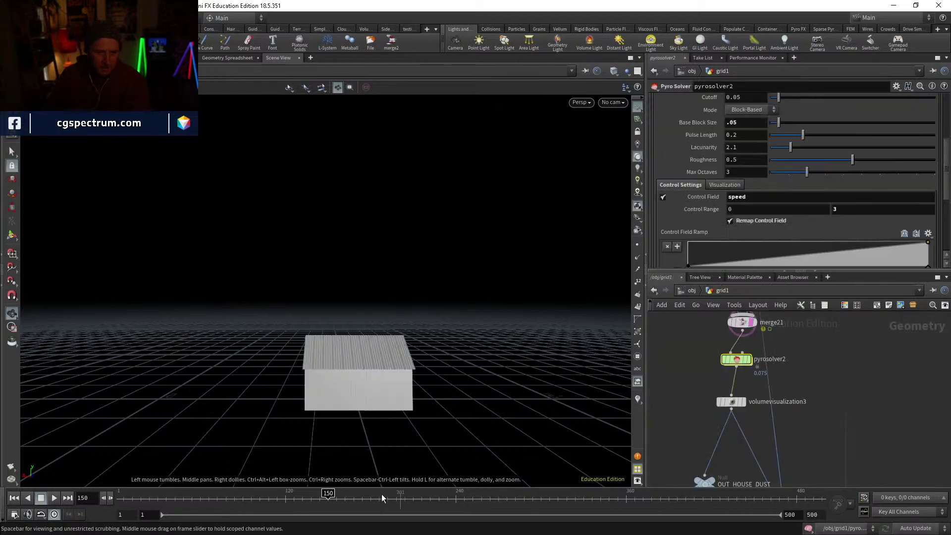
{"action": "scroll", "coordinate": [751, 123], "scroll_direction": "up", "scroll_amount": 5}
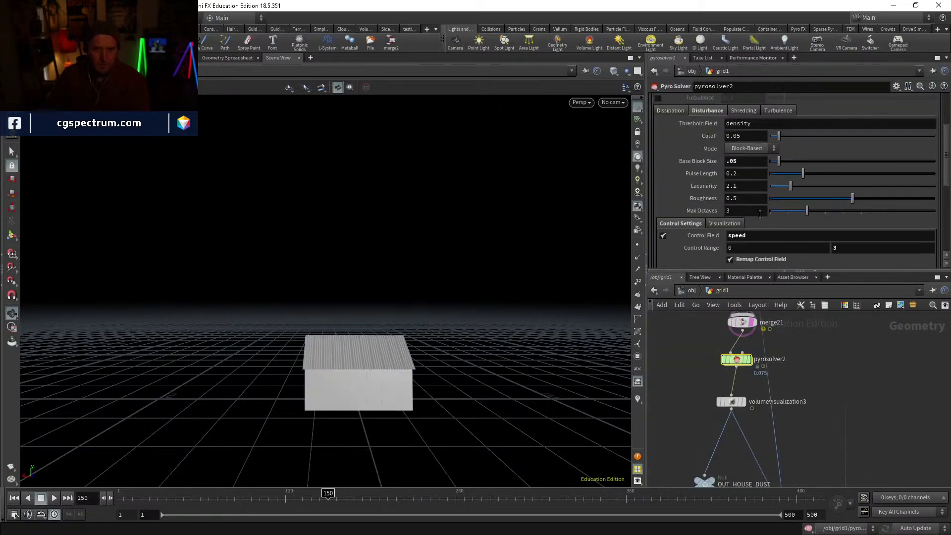
{"action": "left_click", "coordinate": [762, 126]}
{"action": "scroll", "coordinate": [746, 146], "scroll_direction": "down", "scroll_amount": 3}
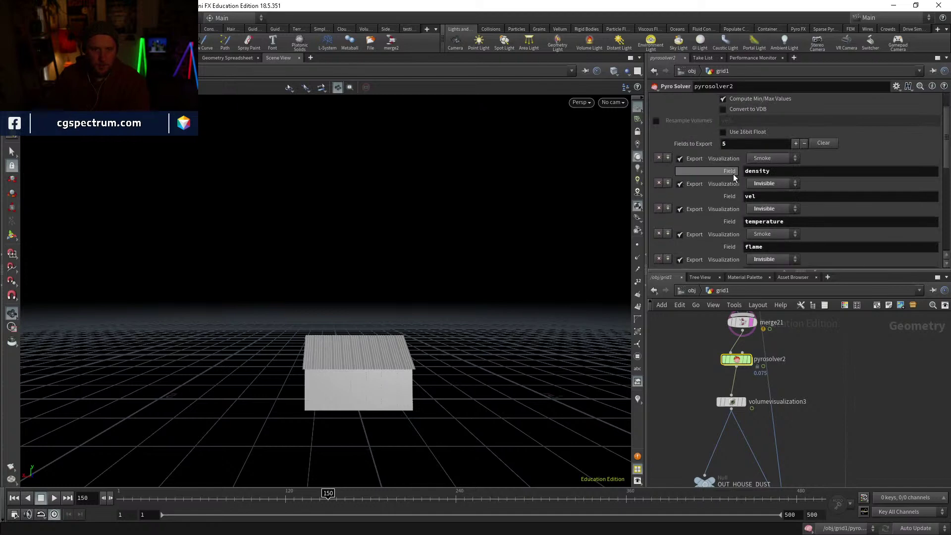
{"action": "left_click", "coordinate": [668, 208]}
{"action": "left_click", "coordinate": [775, 221]}
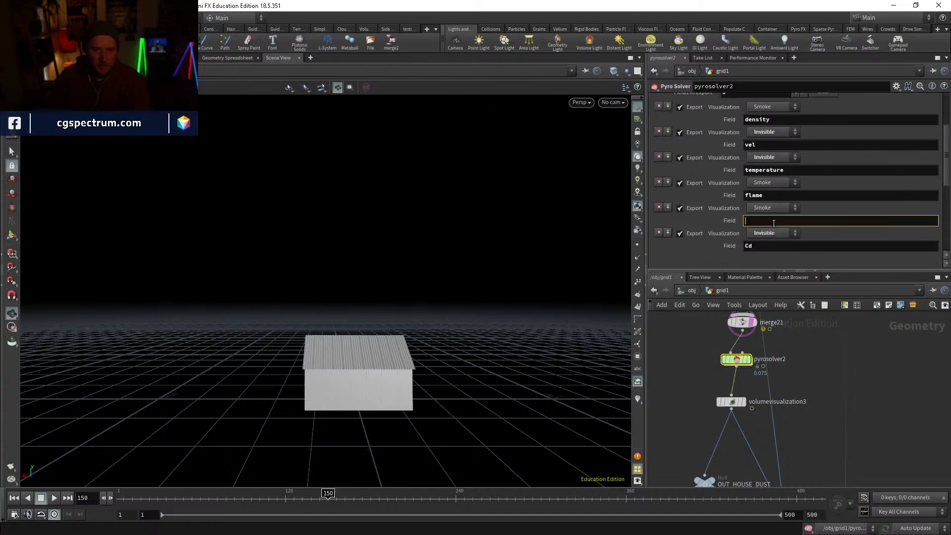
{"action": "type", "text": "pressyre"}
{"action": "key", "text": "Return"}
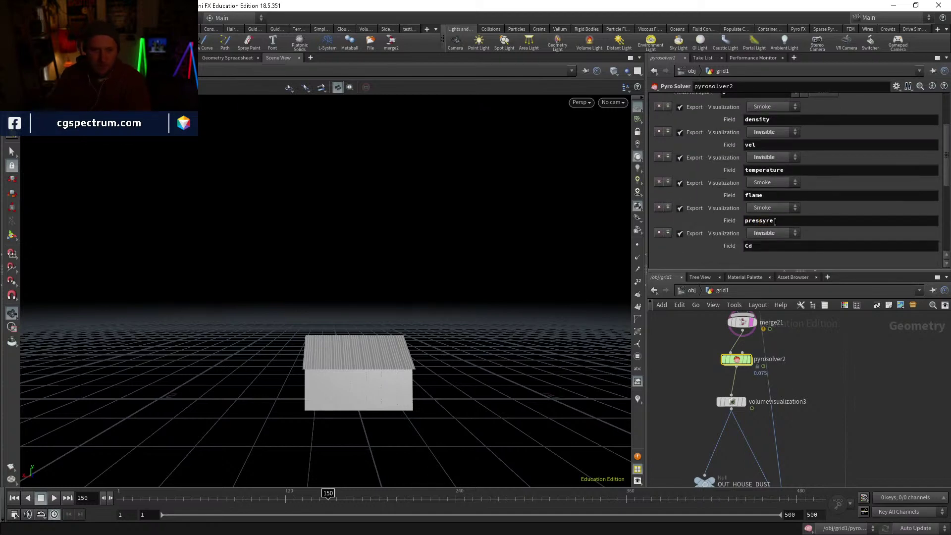
{"action": "left_click", "coordinate": [769, 221]}
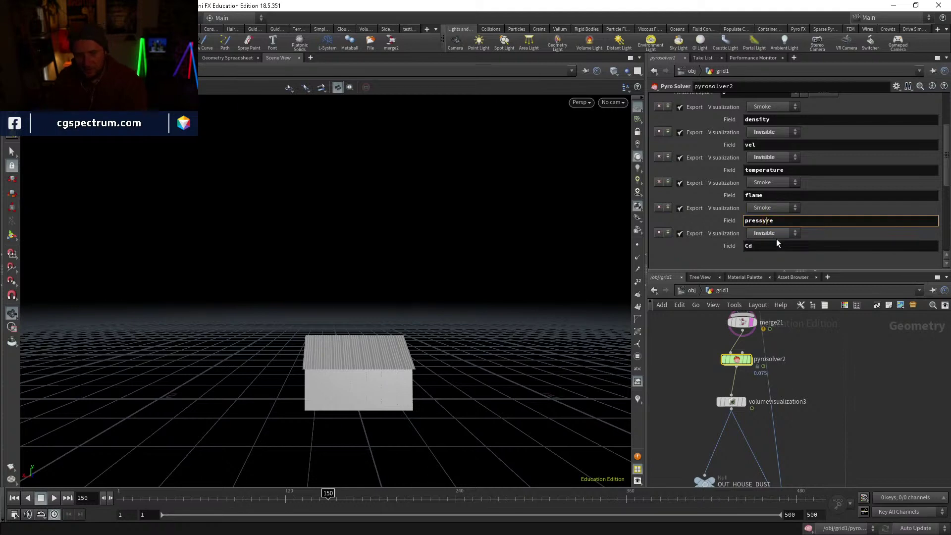
{"action": "type", "text": "u"}
{"action": "key", "text": "Return"}
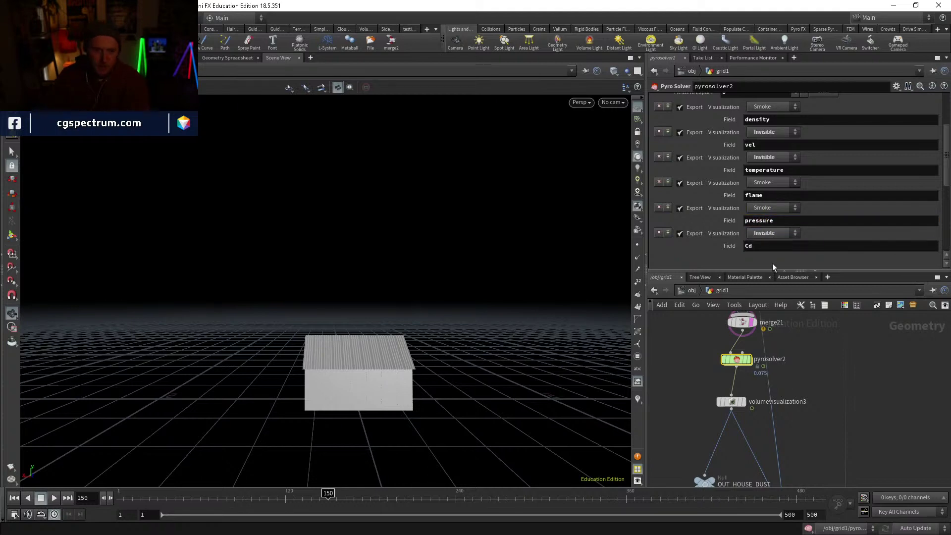
Step: Display volumevisualization3, set its Diffuse Field to pressure and apply the violet-to-red preset to the Diffuse Ramp
{"action": "left_click", "coordinate": [737, 402]}
{"action": "scroll", "coordinate": [802, 149], "scroll_direction": "down", "scroll_amount": 5}
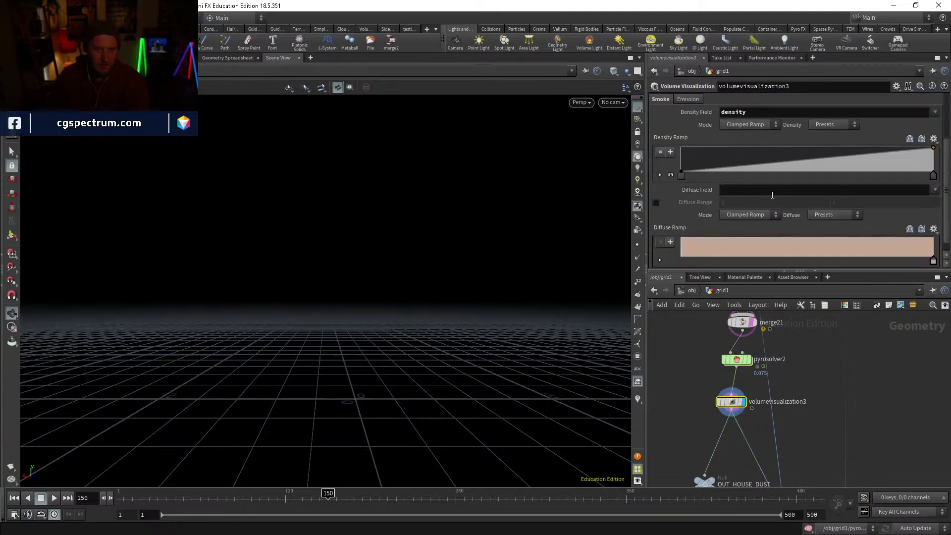
{"action": "left_click", "coordinate": [777, 180]}
{"action": "type", "text": "press"}
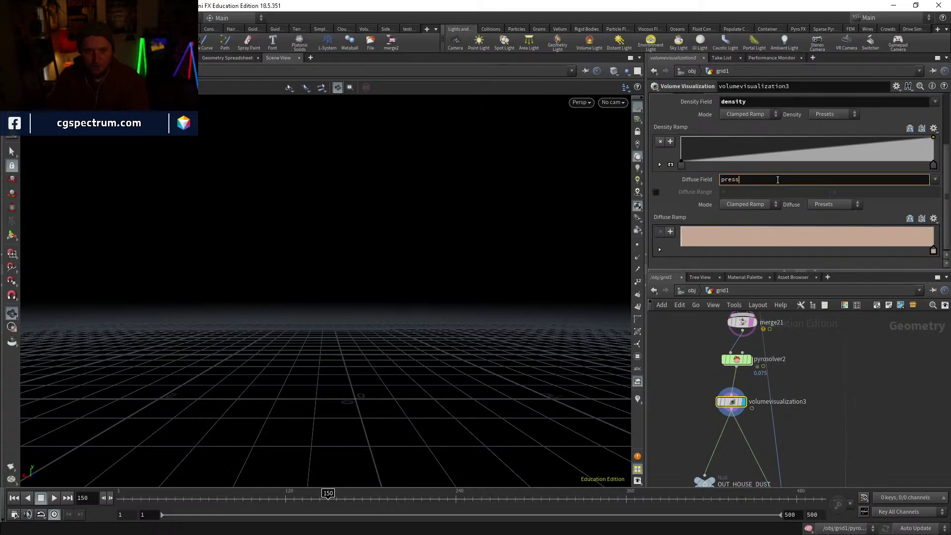
{"action": "type", "text": "ure"}
{"action": "key", "text": "Return"}
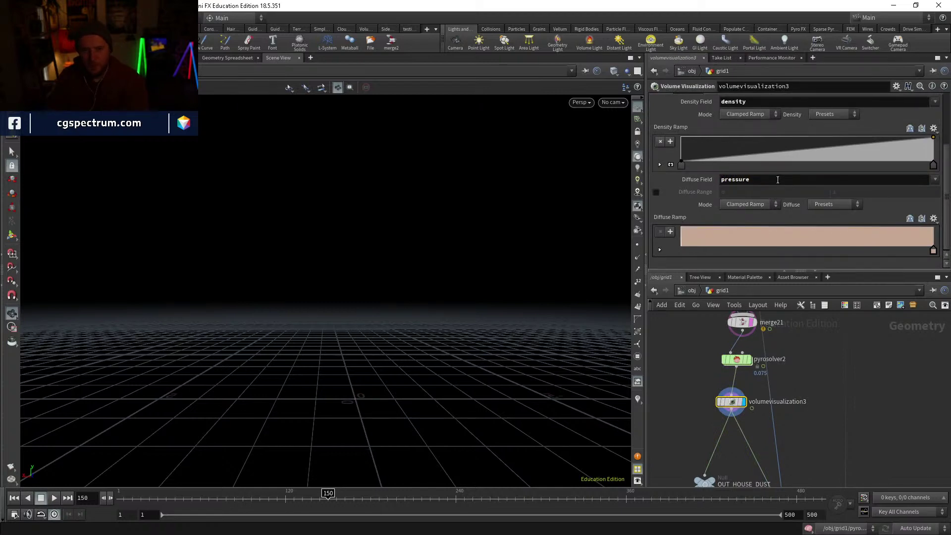
{"action": "left_click", "coordinate": [857, 203]}
{"action": "left_click", "coordinate": [827, 224]}
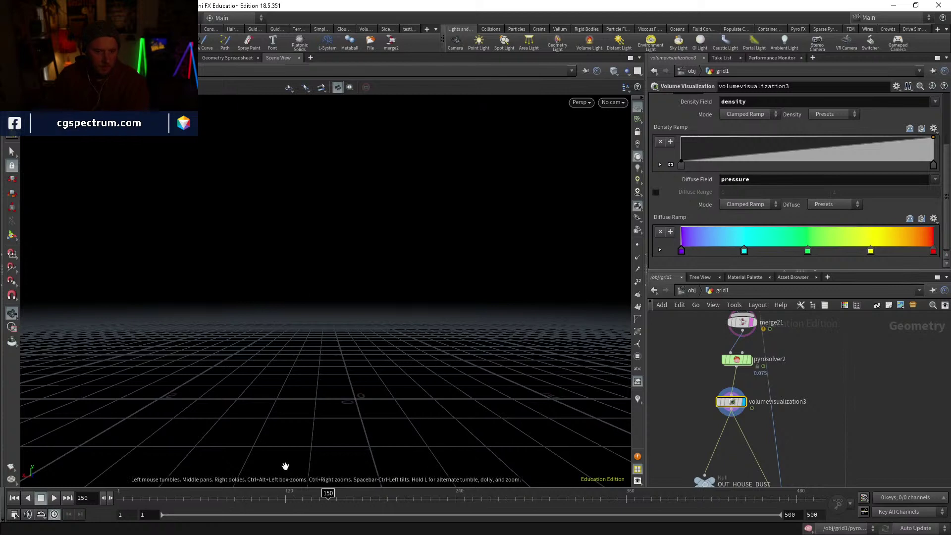
Step: Enable volumevisualization3's Diffuse Range with an upper limit of .01 and play the simulation, then return to frame 150
{"action": "left_click", "coordinate": [744, 401]}
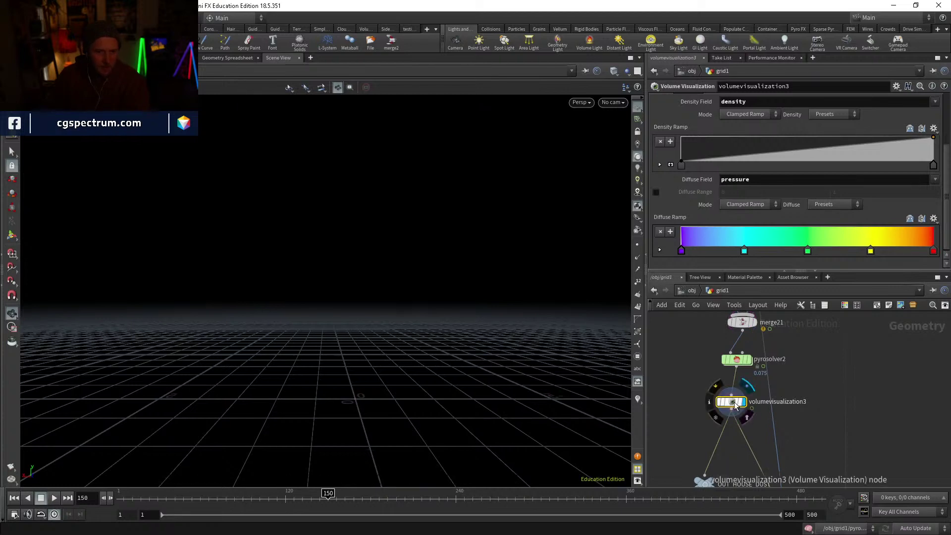
{"action": "left_click", "coordinate": [40, 498]}
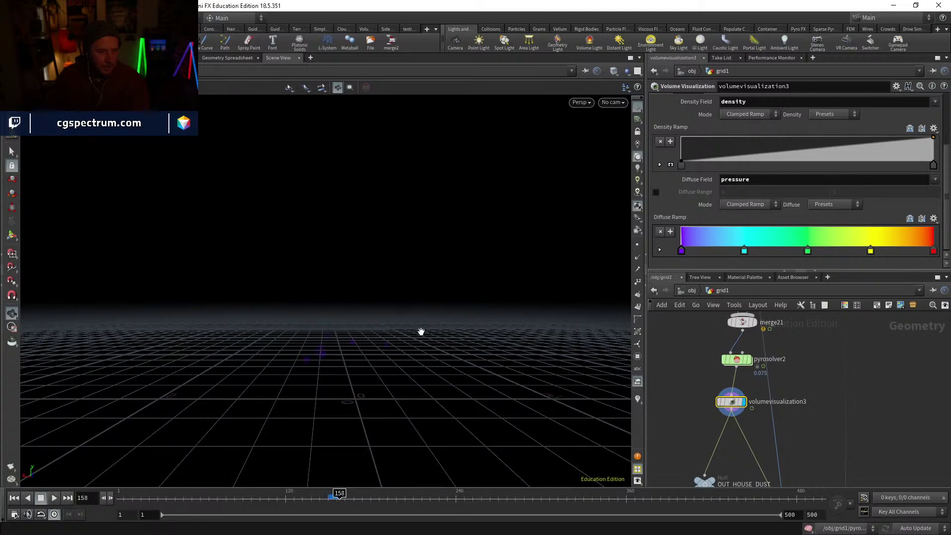
{"action": "left_click", "coordinate": [657, 192]}
{"action": "left_click", "coordinate": [857, 194]}
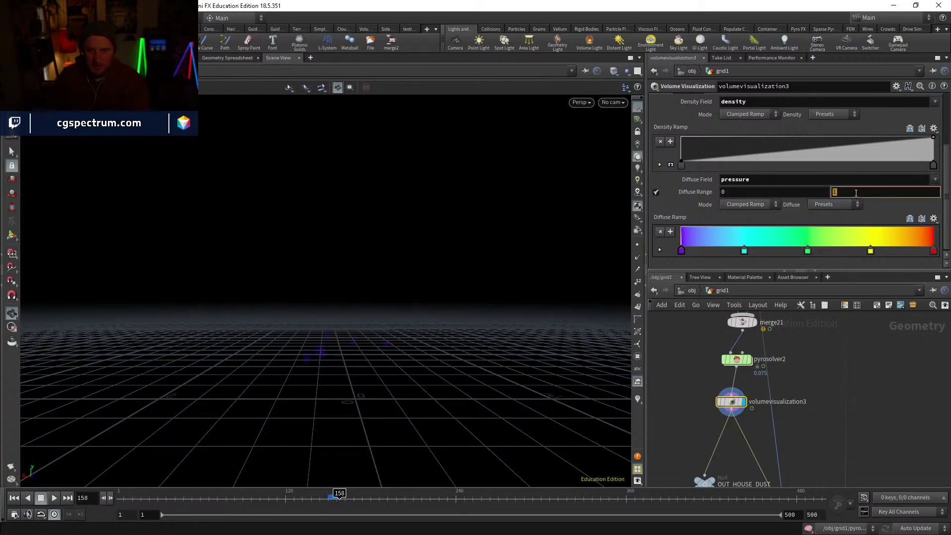
{"action": "type", "text": ".01"}
{"action": "key", "text": "Return"}
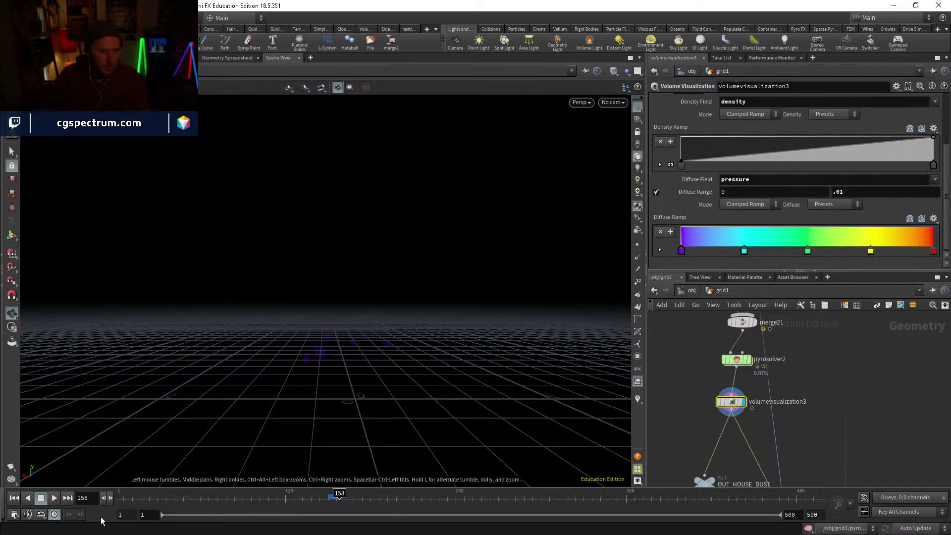
{"action": "left_click", "coordinate": [54, 498]}
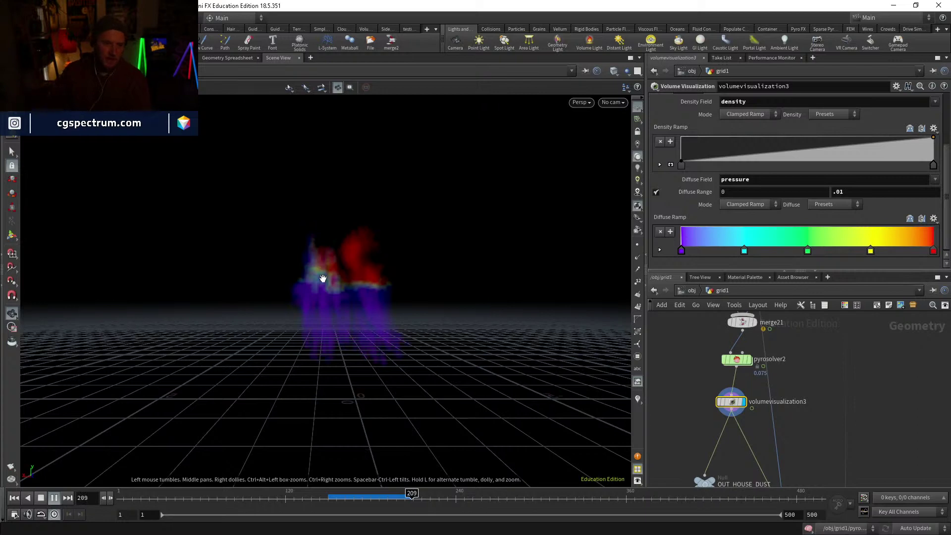
{"action": "left_click", "coordinate": [328, 499]}
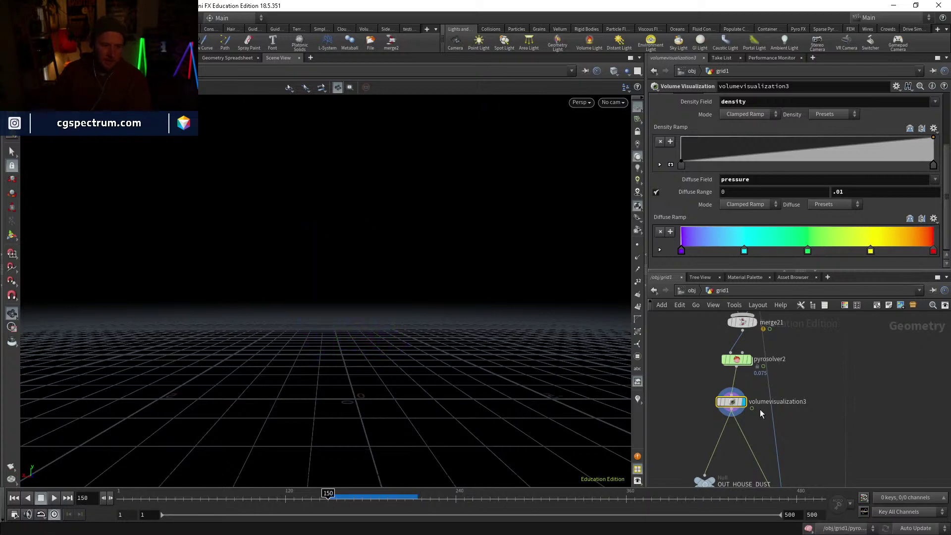
Step: Check gasdisturb1 inside pyrosolver2, turn off pyrosolver2's built-in Disturbance in grid1, and replay the result with volumevisualization3 selected
{"action": "double_click", "coordinate": [737, 360]}
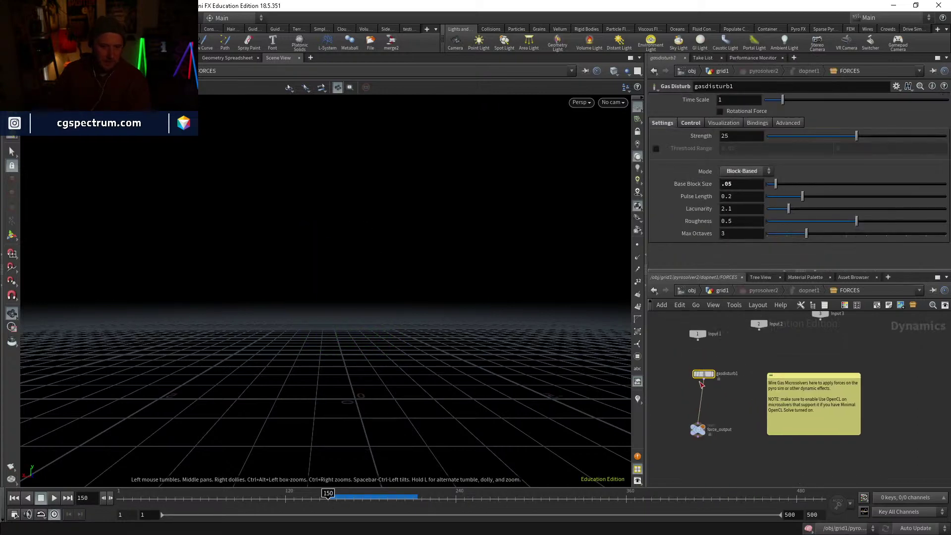
{"action": "left_click", "coordinate": [736, 291]}
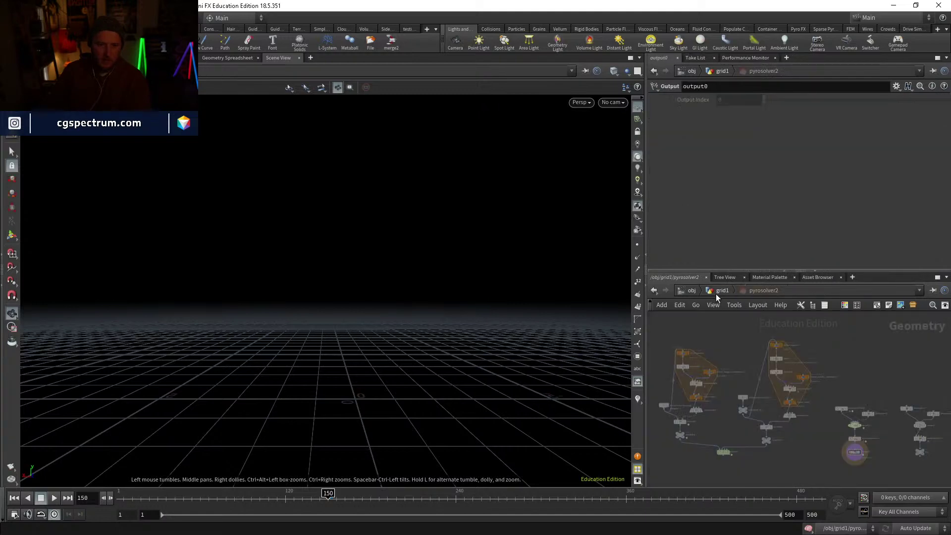
{"action": "scroll", "coordinate": [723, 137], "scroll_direction": "up", "scroll_amount": 5}
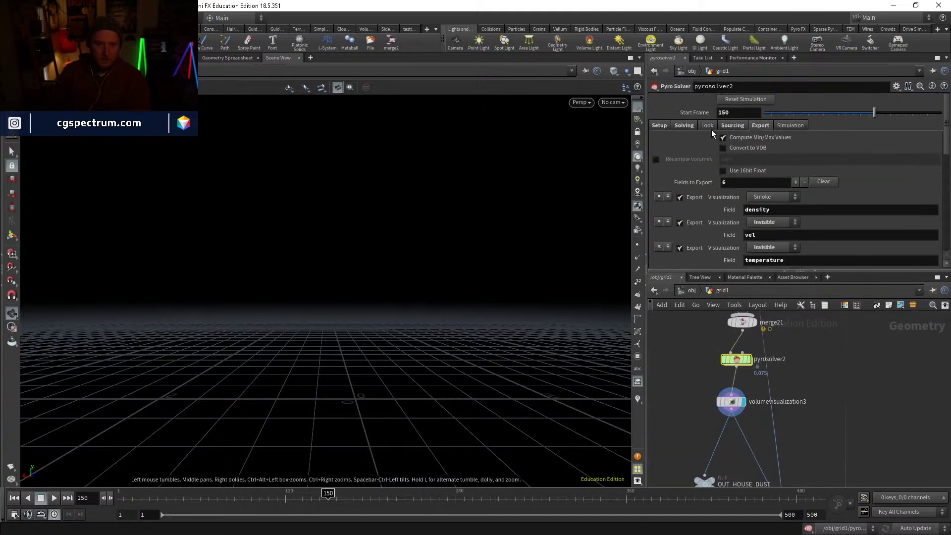
{"action": "left_click", "coordinate": [687, 126]}
{"action": "left_click", "coordinate": [657, 165]}
{"action": "middle_click_drag", "start_coordinate": [896, 448], "coordinate": [881, 357]}
{"action": "middle_click_drag", "start_coordinate": [751, 379], "coordinate": [754, 434]}
{"action": "left_click", "coordinate": [721, 362]}
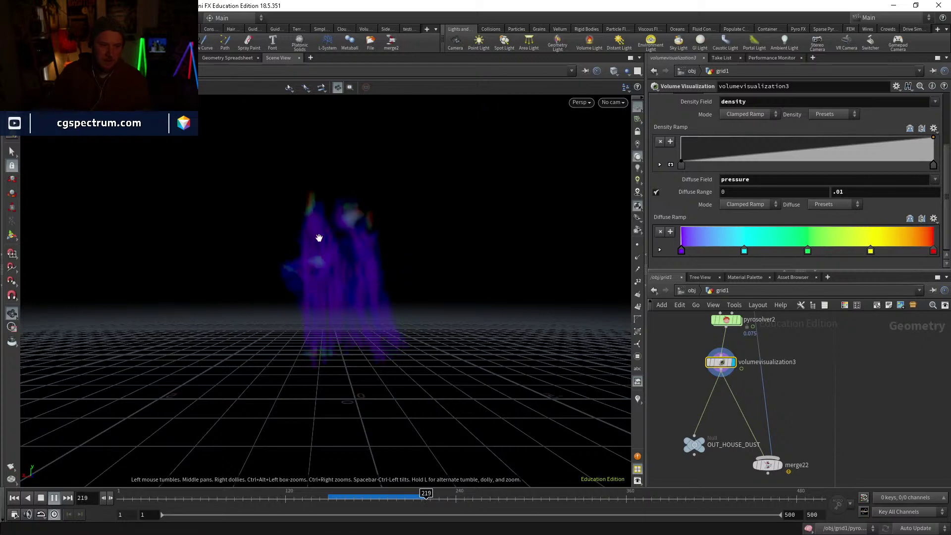
Step: Scrub between frames 209 and 215 and try a Diffuse Range upper limit of .1 on volumevisualization3
{"action": "left_click", "coordinate": [412, 494]}
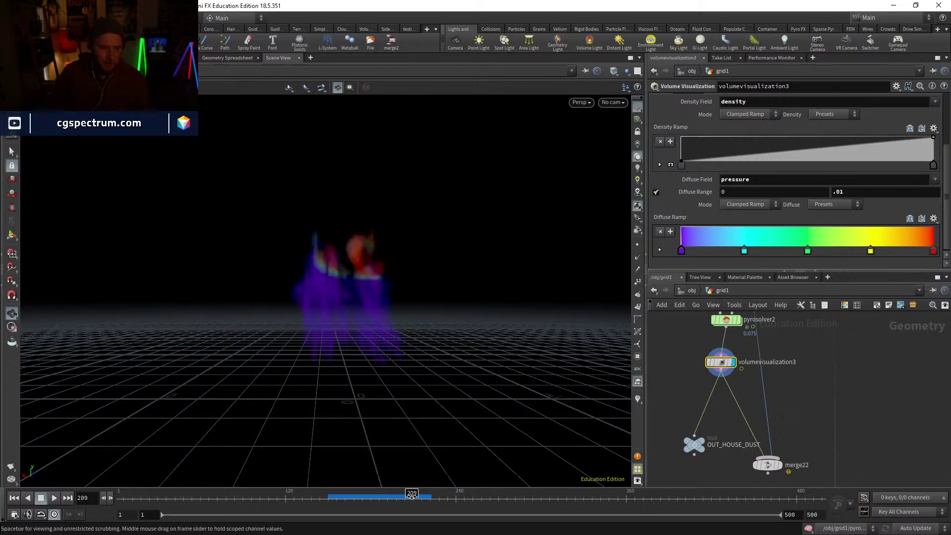
{"action": "left_click_drag", "start_coordinate": [412, 496], "coordinate": [420, 496]}
{"action": "double_click", "coordinate": [840, 192]}
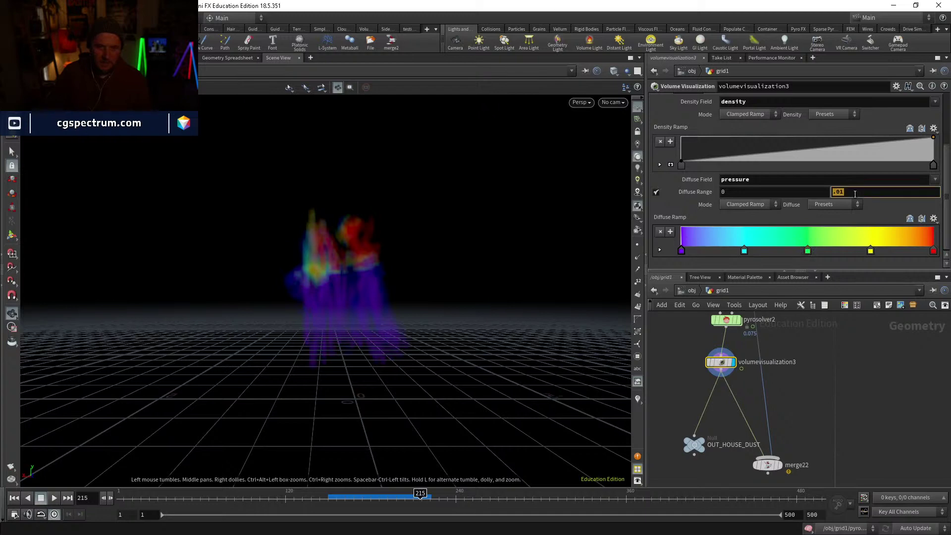
{"action": "type", "text": ".1"}
{"action": "key", "text": "Return"}
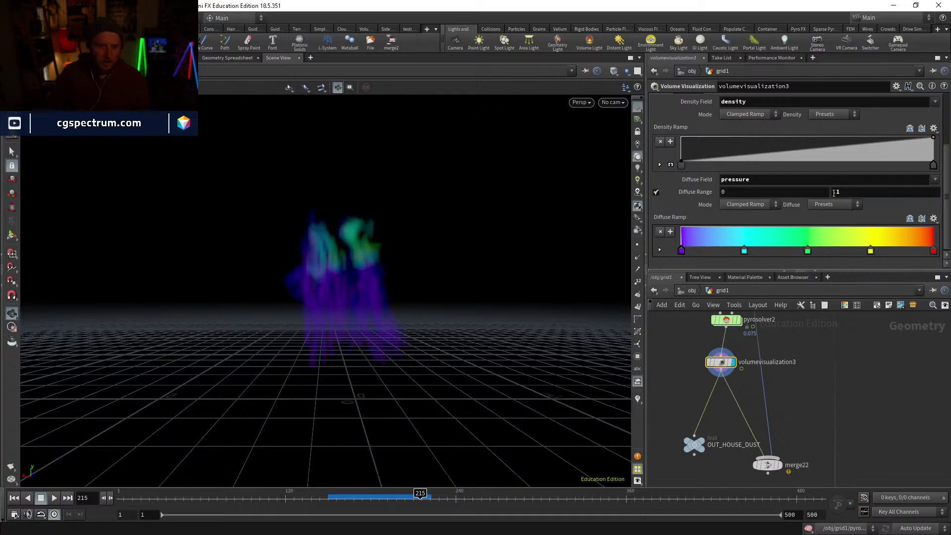
Step: Try a Diffuse Range upper limit of .001 and scrub the cached frames to compare the pressure colours
{"action": "double_click", "coordinate": [835, 192]}
{"action": "type", "text": ".001"}
{"action": "key", "text": "Return"}
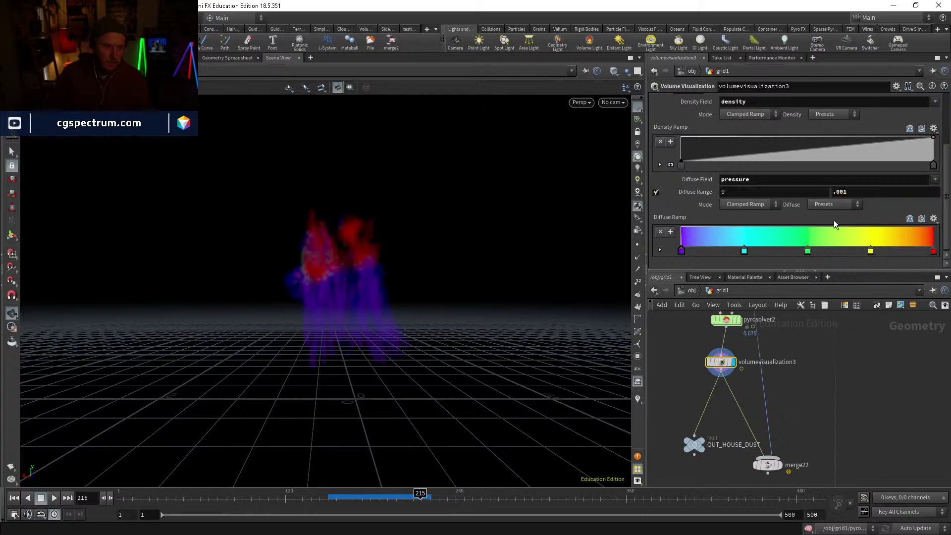
{"action": "left_click_drag", "start_coordinate": [331, 498], "coordinate": [418, 498]}
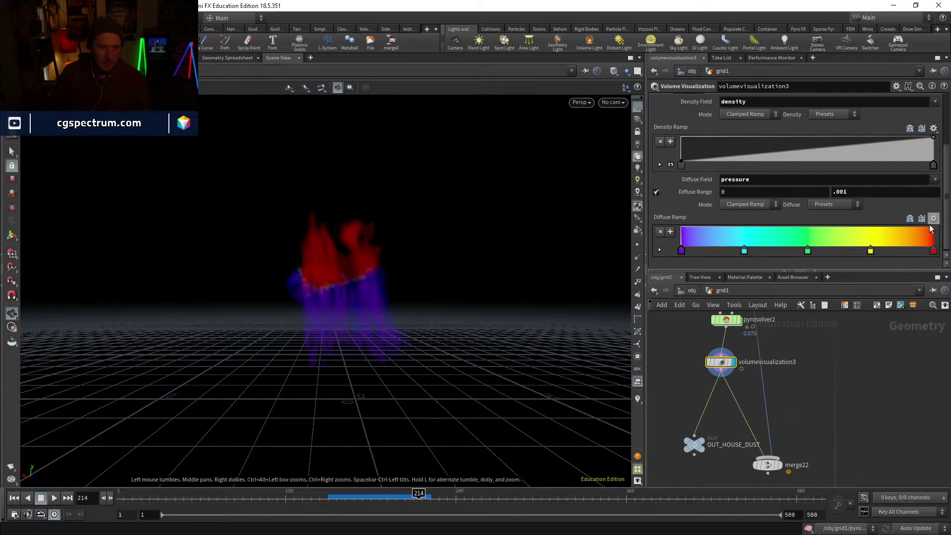
Step: Set the Diffuse Range upper limit back to .1 and scrub through to frame 219
{"action": "double_click", "coordinate": [853, 191]}
{"action": "type", "text": ".1"}
{"action": "key", "text": "Return"}
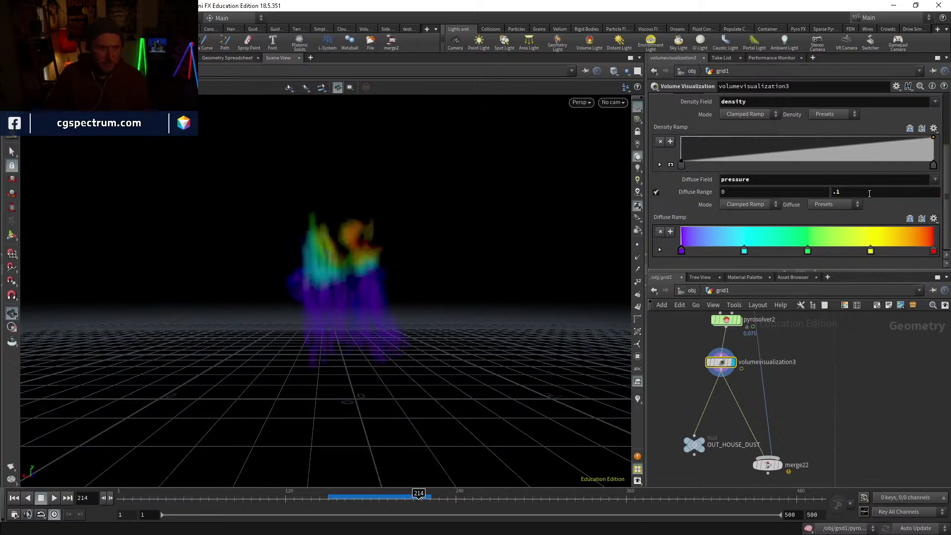
{"action": "left_click_drag", "start_coordinate": [342, 498], "coordinate": [426, 498]}
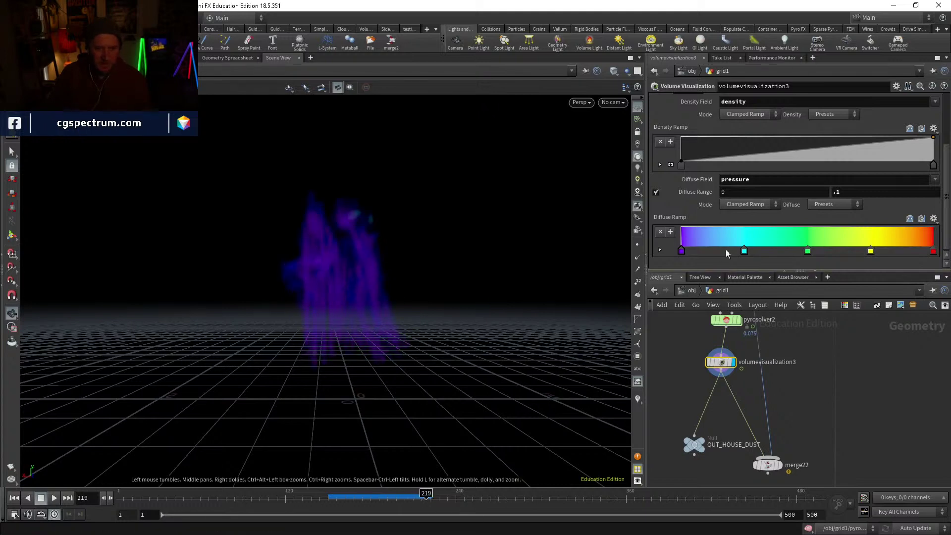
Step: Try Diffuse Range lower limits of .05 and .1, checking the pressure colours around frame 202
{"action": "key", "text": "BackSpace"}
{"action": "type", "text": ".05"}
{"action": "key", "text": "Return"}
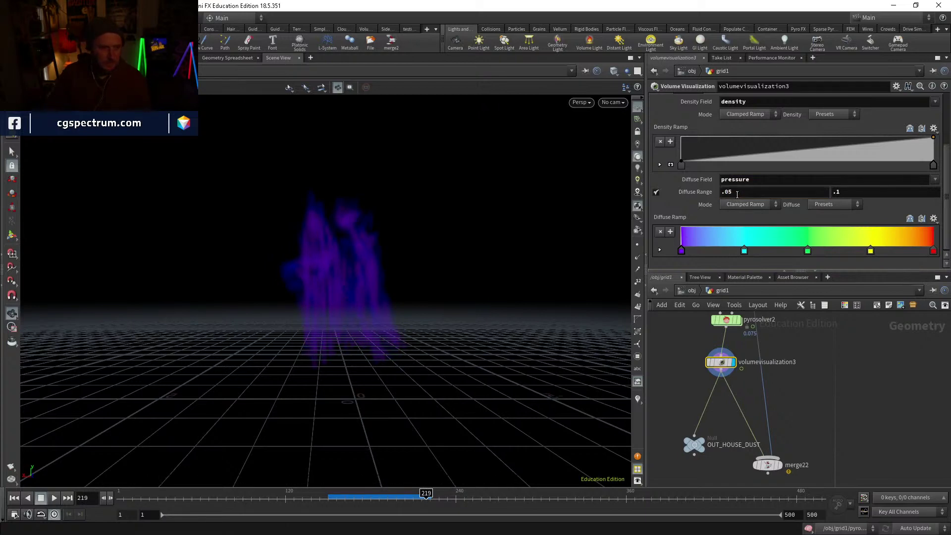
{"action": "left_click_drag", "start_coordinate": [387, 501], "coordinate": [402, 501]}
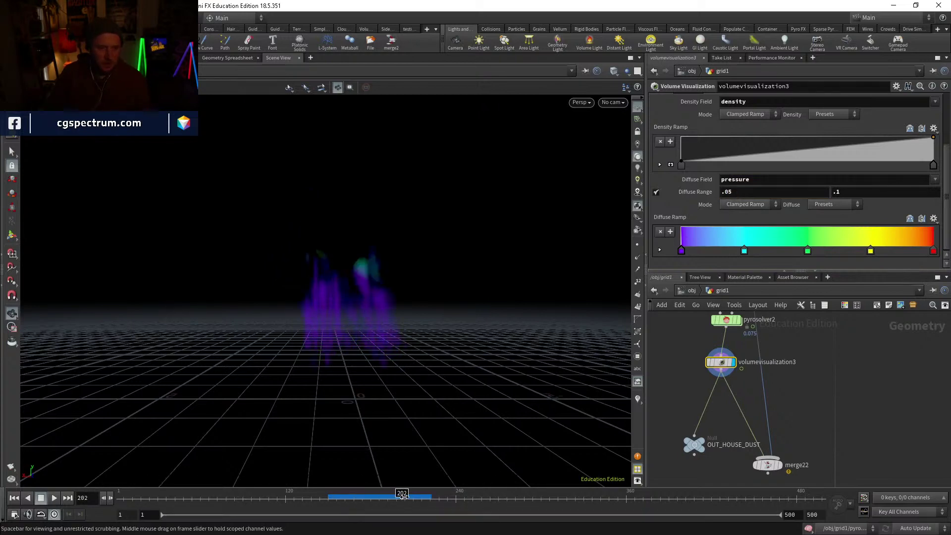
{"action": "double_click", "coordinate": [750, 193]}
{"action": "type", "text": ".1"}
{"action": "key", "text": "Return"}
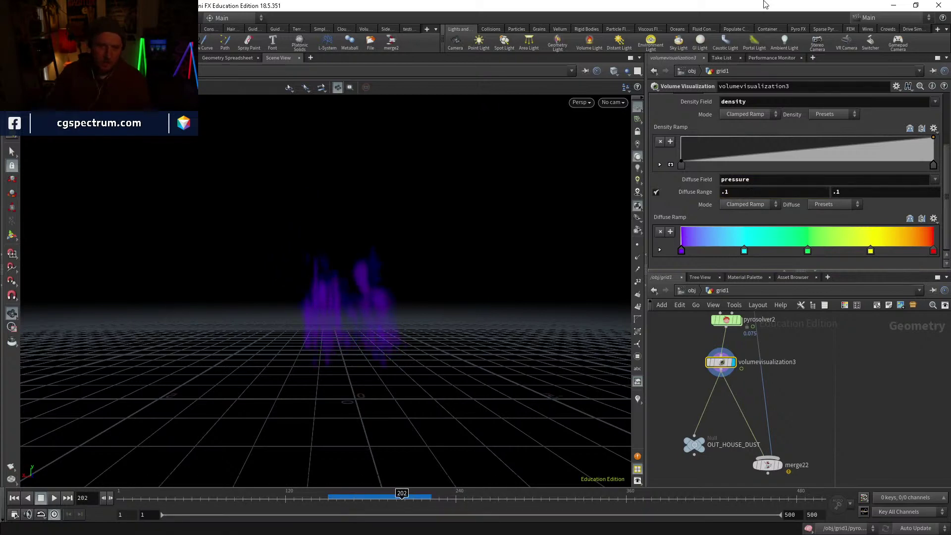
Step: Try a Diffuse Range upper limit of .5 and inspect the dust around frame 209
{"action": "double_click", "coordinate": [854, 192]}
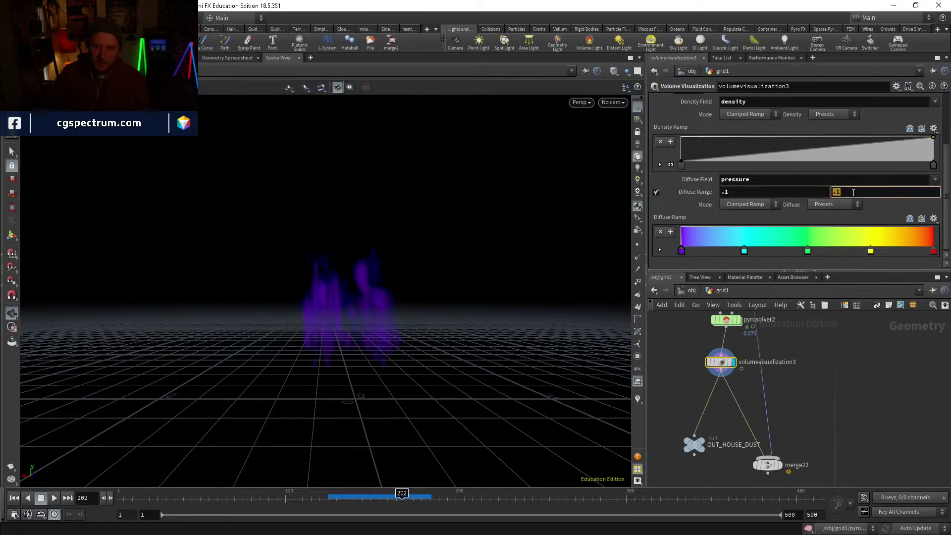
{"action": "type", "text": ".5"}
{"action": "key", "text": "Return"}
{"action": "left_click", "coordinate": [422, 495]}
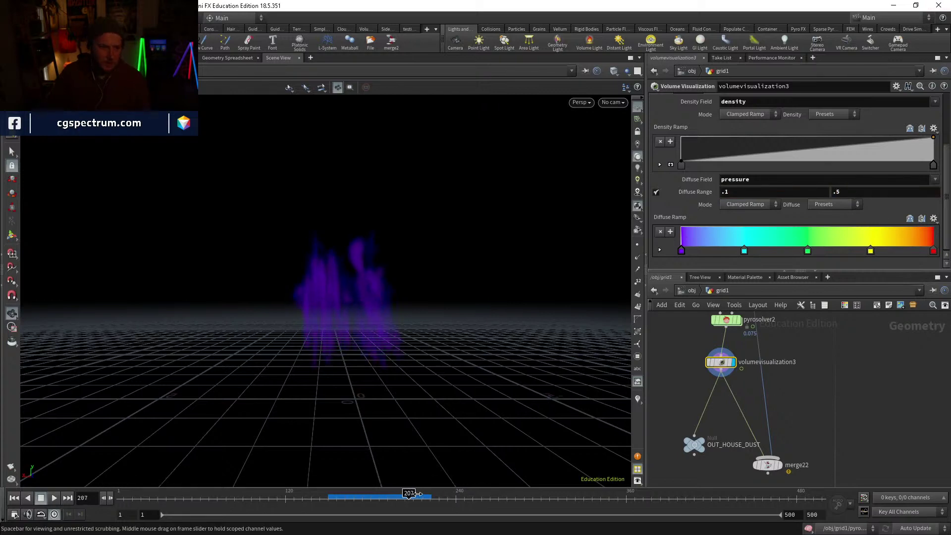
{"action": "left_click_drag", "start_coordinate": [423, 494], "coordinate": [412, 495]}
Step: Set volumevisualization3's Diffuse Range to .05 through .15 and scrub to frame 214 to check the pressure colours
{"action": "double_click", "coordinate": [758, 192]}
{"action": "type", "text": ".05"}
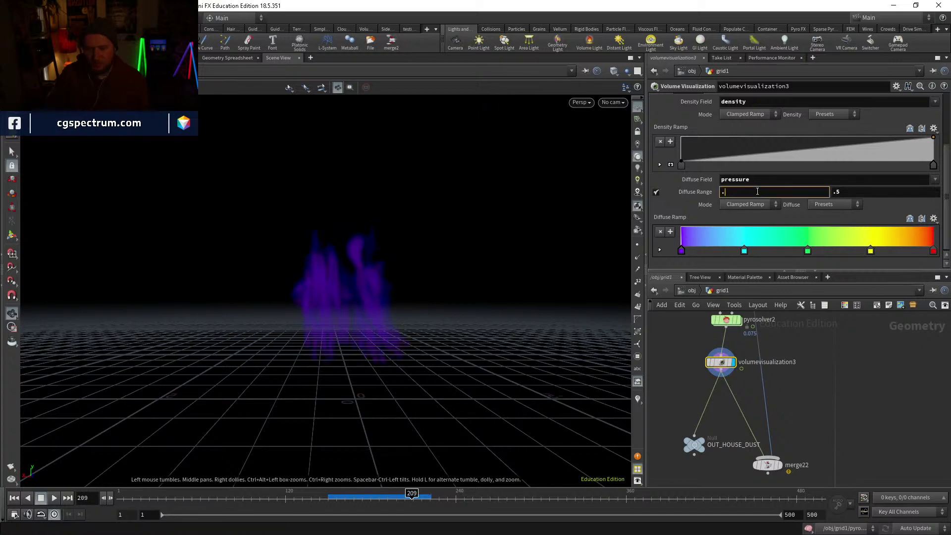
{"action": "key", "text": "Return"}
{"action": "double_click", "coordinate": [851, 193]}
{"action": "type", "text": ".2"}
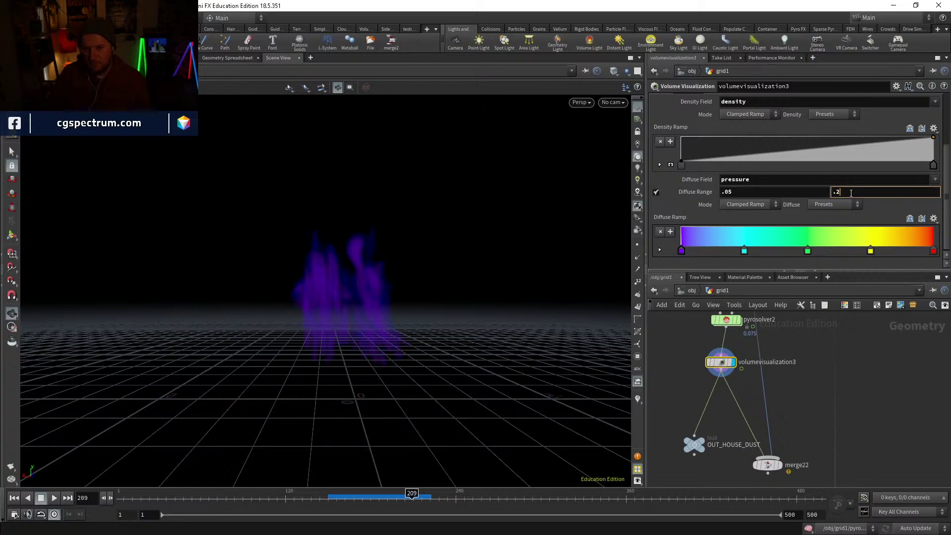
{"action": "key", "text": "Return"}
{"action": "type", "text": ".15"}
{"action": "key", "text": "Return"}
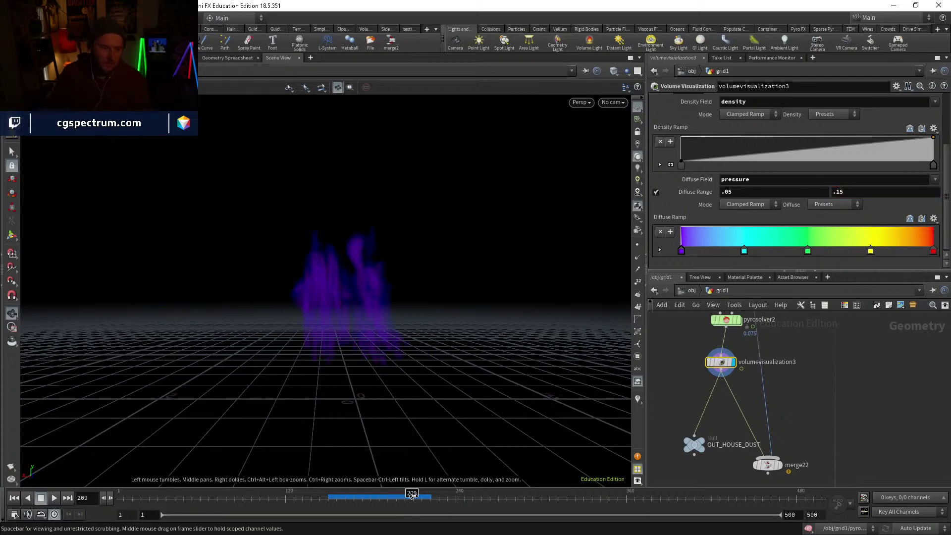
{"action": "left_click_drag", "start_coordinate": [412, 495], "coordinate": [420, 495]}
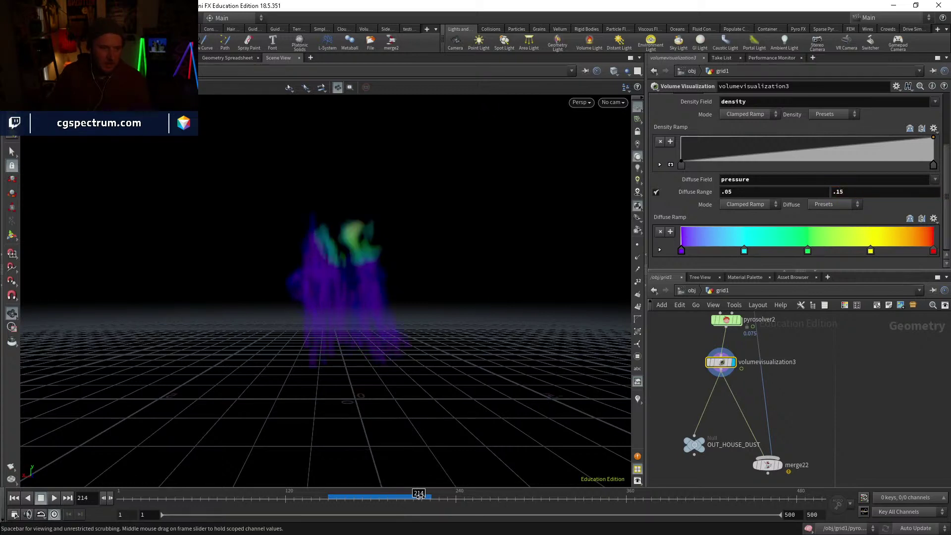
Step: Bypass gasdisturb1 inside pyrosolver2, return to grid1 and replay the simulation from frame 150 for comparison
{"action": "left_click", "coordinate": [329, 498]}
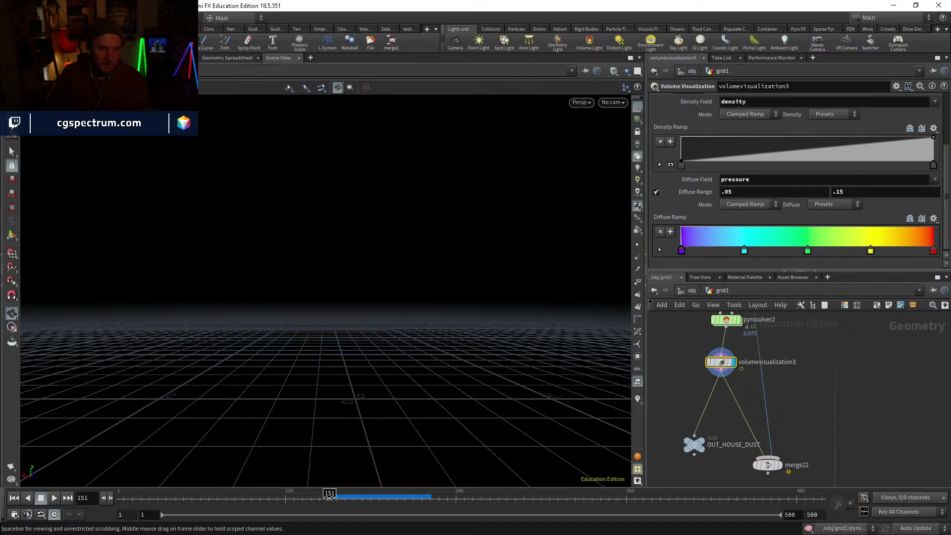
{"action": "middle_click_drag", "start_coordinate": [735, 330], "coordinate": [728, 365]}
{"action": "double_click", "coordinate": [723, 356]}
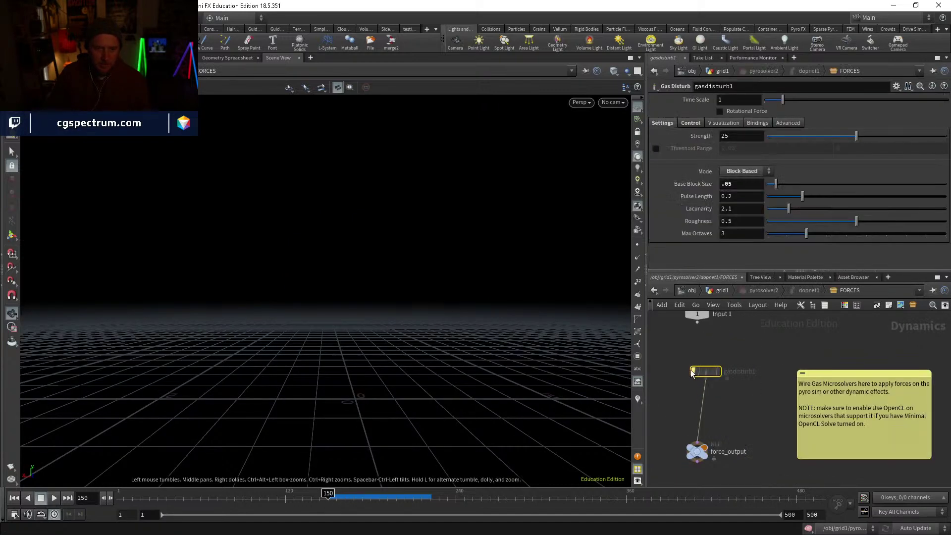
{"action": "left_click", "coordinate": [755, 293]}
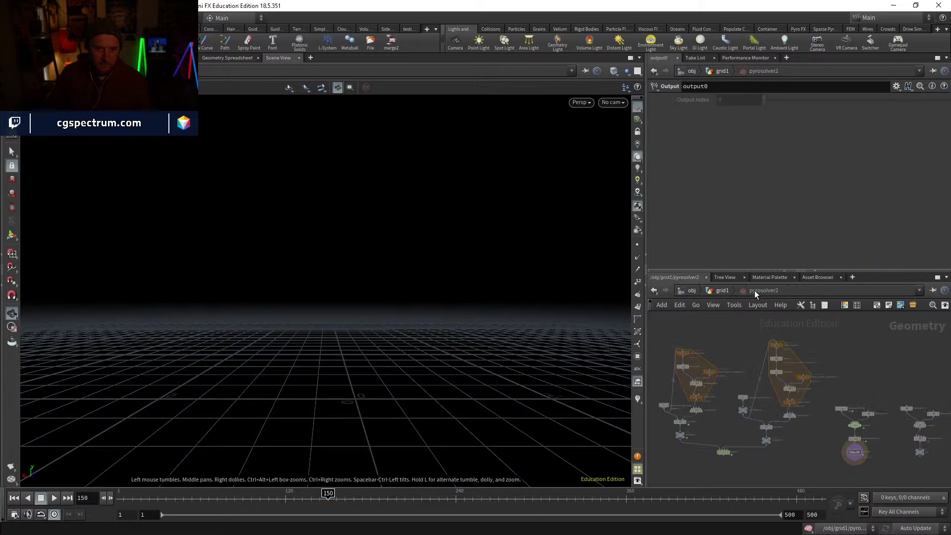
{"action": "left_click", "coordinate": [718, 291]}
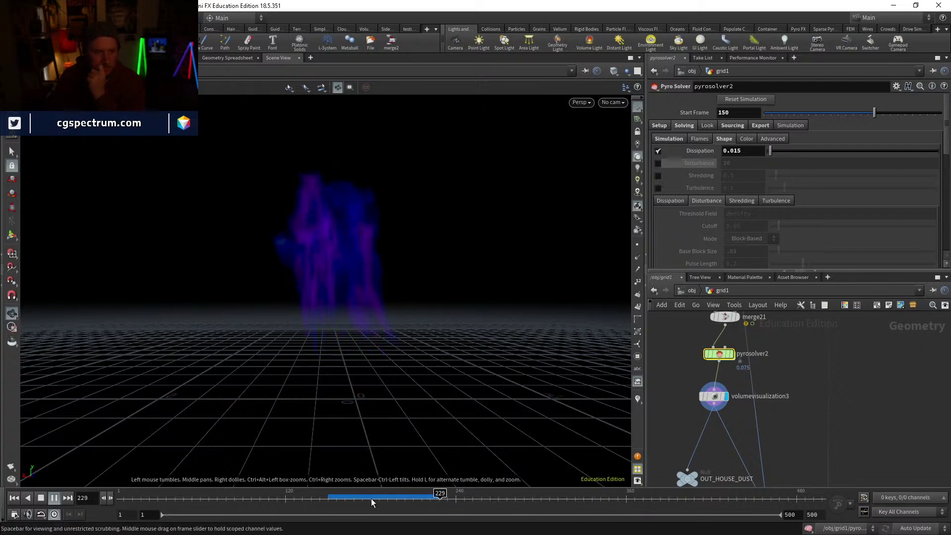
{"action": "left_click_drag", "start_coordinate": [372, 500], "coordinate": [431, 497]}
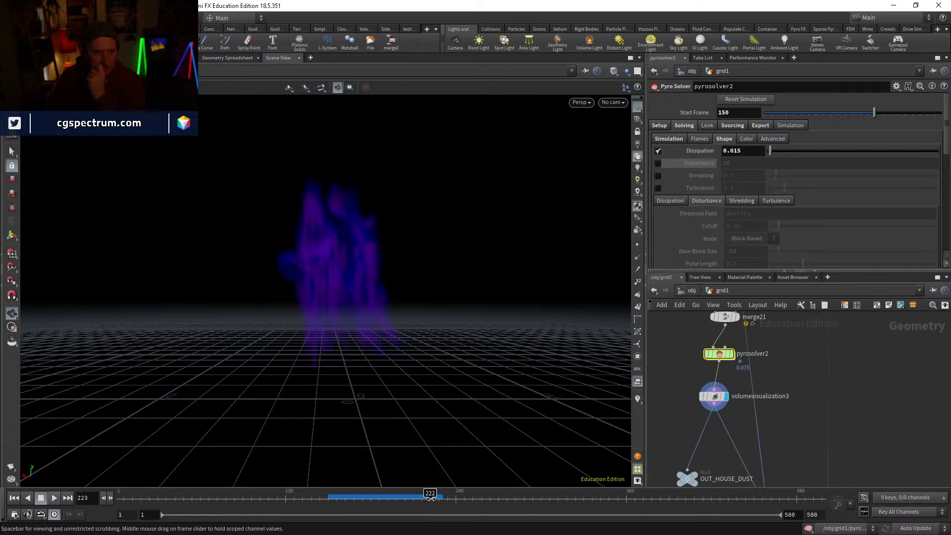
Step: Apply the Grayscale preset to volumevisualization3's Diffuse Ramp and remove its black point, leaving the ramp solid white
{"action": "left_click", "coordinate": [712, 400]}
{"action": "left_click", "coordinate": [935, 180]}
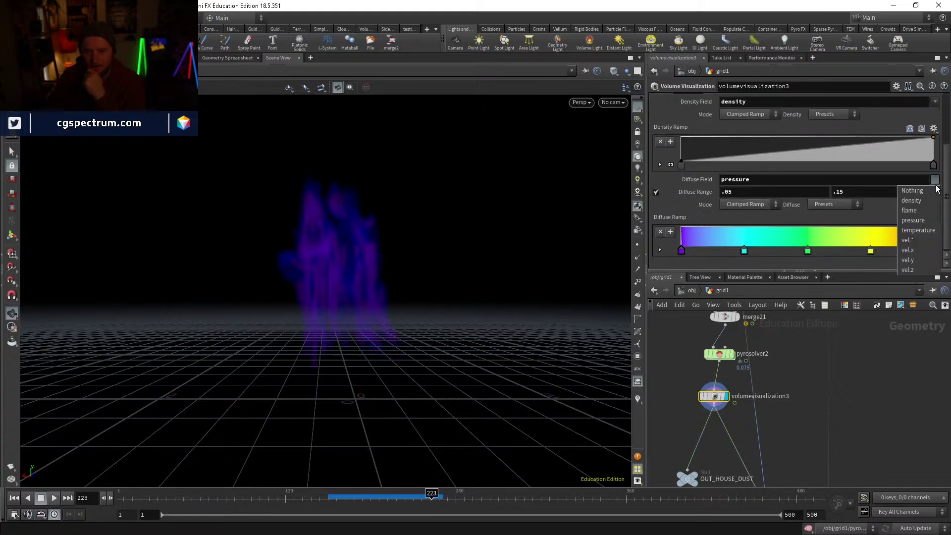
{"action": "left_click", "coordinate": [913, 220]}
{"action": "left_click", "coordinate": [835, 205]}
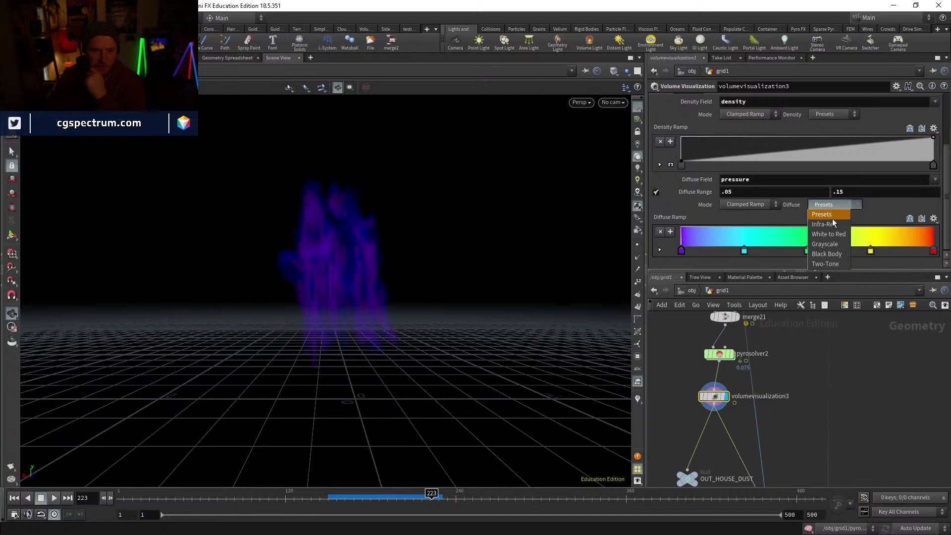
{"action": "left_click", "coordinate": [826, 246]}
{"action": "left_click", "coordinate": [661, 231]}
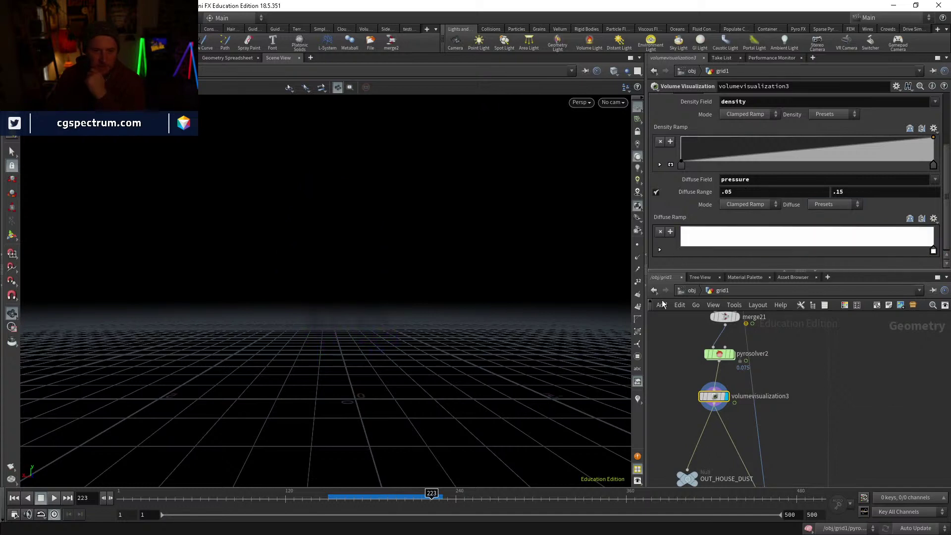
Step: Set volumevisualization3's Diffuse Range to 0 through 1
{"action": "left_click", "coordinate": [768, 178]}
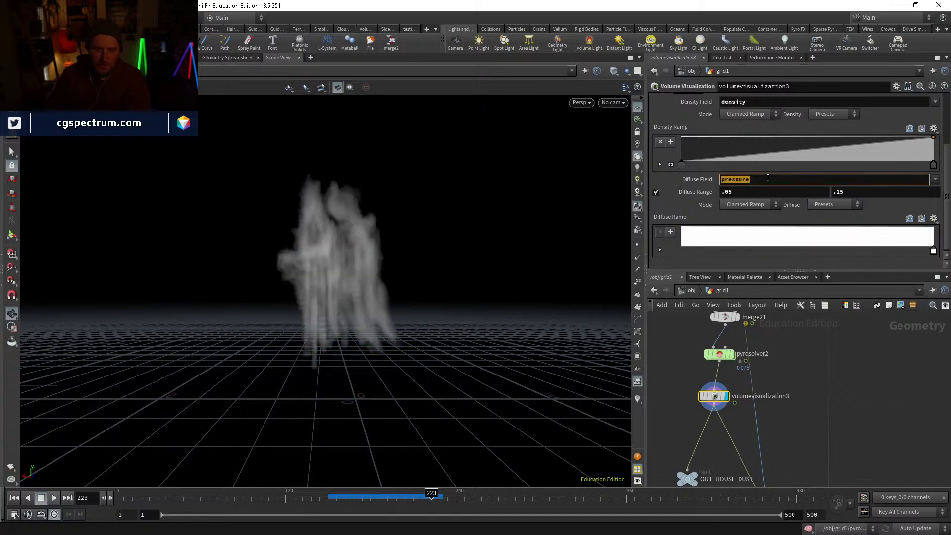
{"action": "left_click", "coordinate": [765, 193]}
{"action": "type", "text": "0"}
{"action": "key", "text": "Tab"}
{"action": "type", "text": "1"}
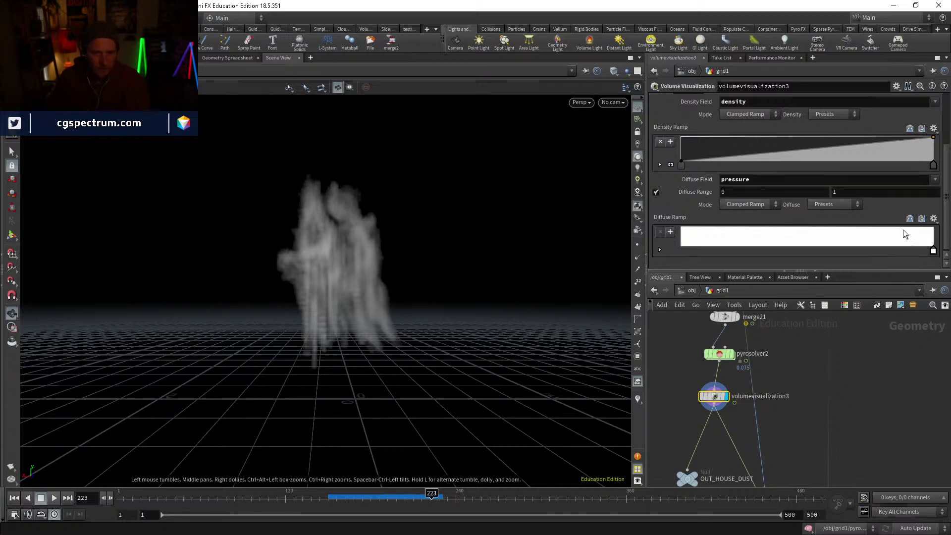
Step: Re-enable Disturbance on pyrosolver2 and replay the simulation from frame 150
{"action": "left_click_drag", "start_coordinate": [378, 496], "coordinate": [328, 496]}
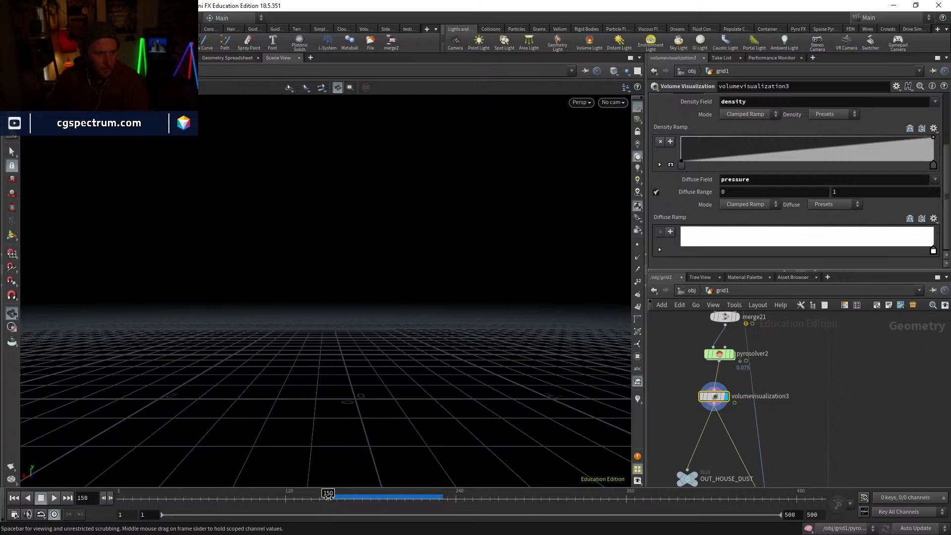
{"action": "left_click", "coordinate": [720, 355]}
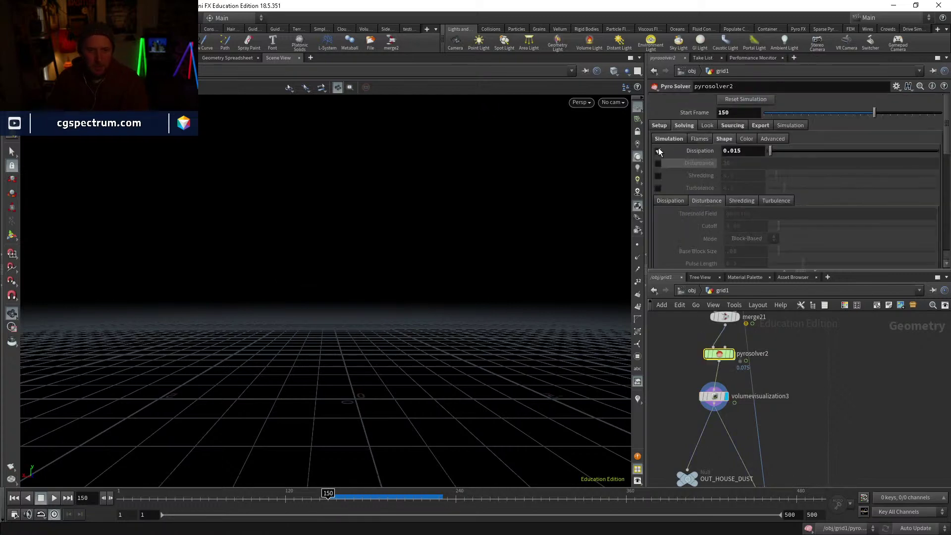
{"action": "middle_click_drag", "start_coordinate": [805, 480], "coordinate": [803, 397]}
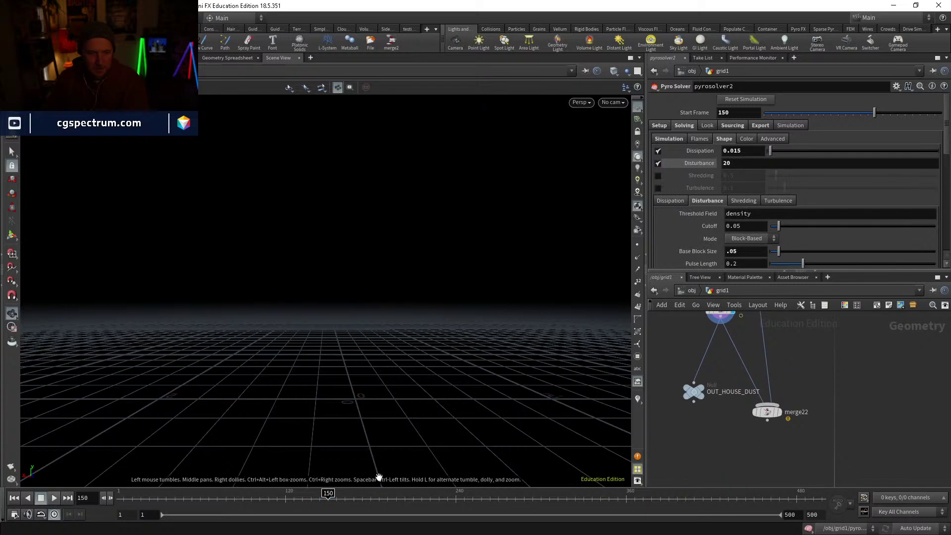
{"action": "left_click", "coordinate": [54, 498]}
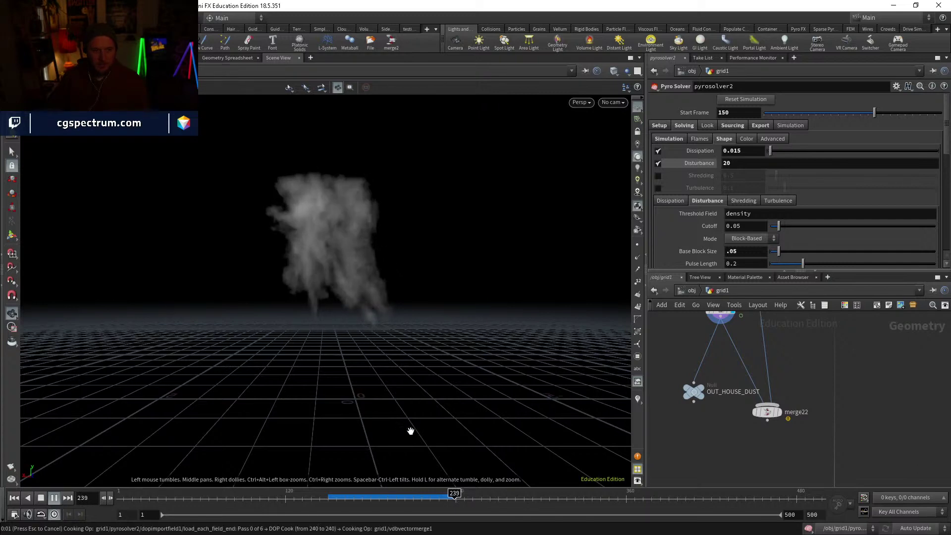
Step: Display merge22 and scrub to frame 231 to check the dust rising from the house roof
{"action": "left_click", "coordinate": [425, 498]}
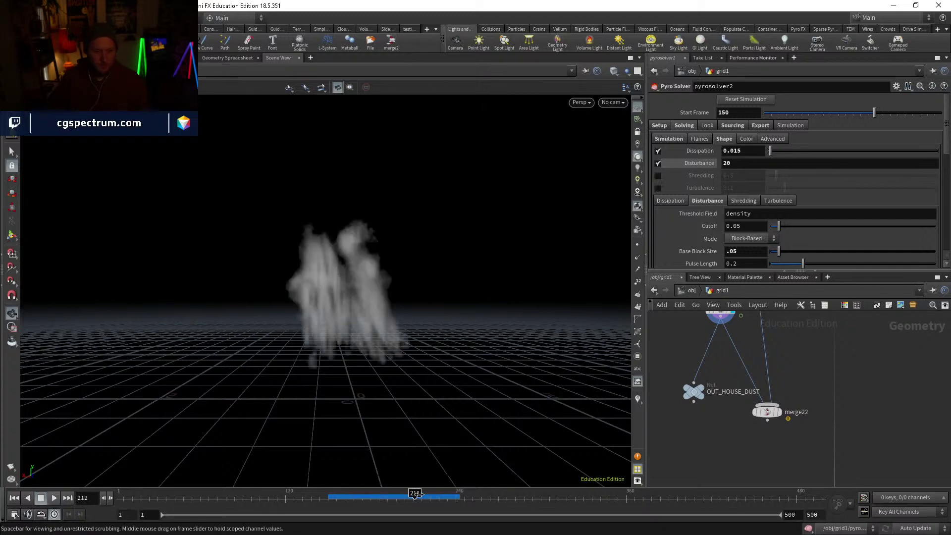
{"action": "left_click", "coordinate": [775, 413]}
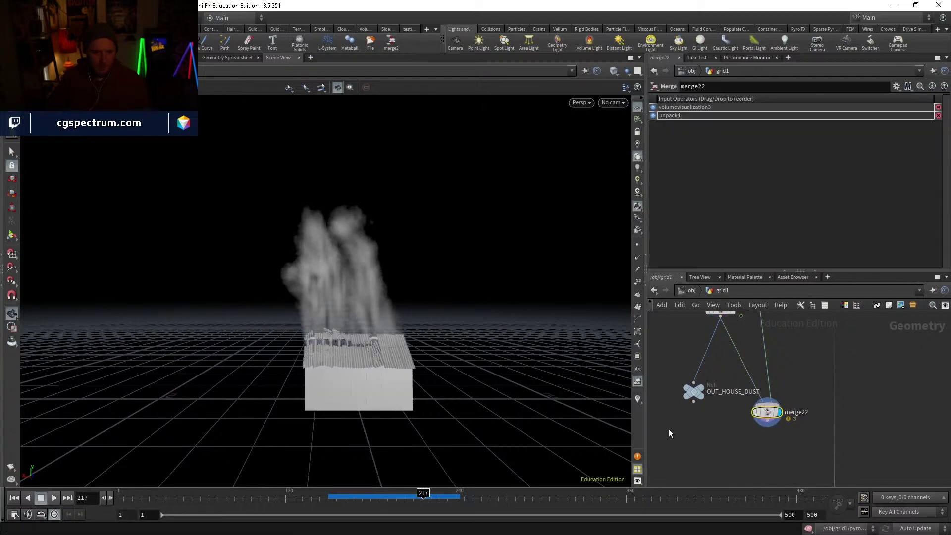
{"action": "left_click_drag", "start_coordinate": [355, 501], "coordinate": [442, 500]}
{"action": "left_click_drag", "start_coordinate": [410, 335], "coordinate": [387, 329]}
{"action": "left_click", "coordinate": [443, 498]}
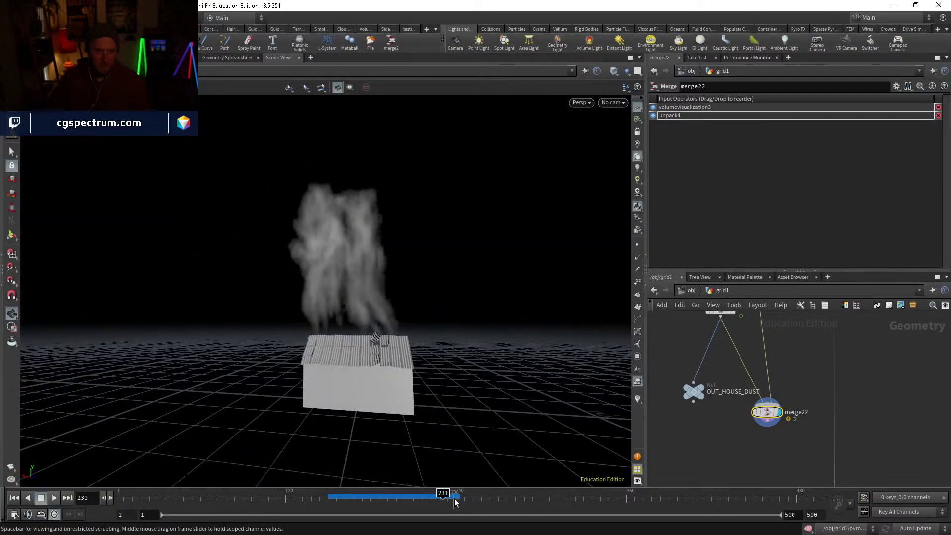
Step: Display merge11 and look through cam3, checking the tornado against the house at frames 239 and 222
{"action": "mouse_move", "coordinate": [792, 354]}
{"action": "middle_mouse_down"}
{"action": "mouse_move", "coordinate": [778, 320]}
{"action": "mouse_move", "coordinate": [788, 358]}
{"action": "middle_mouse_up"}
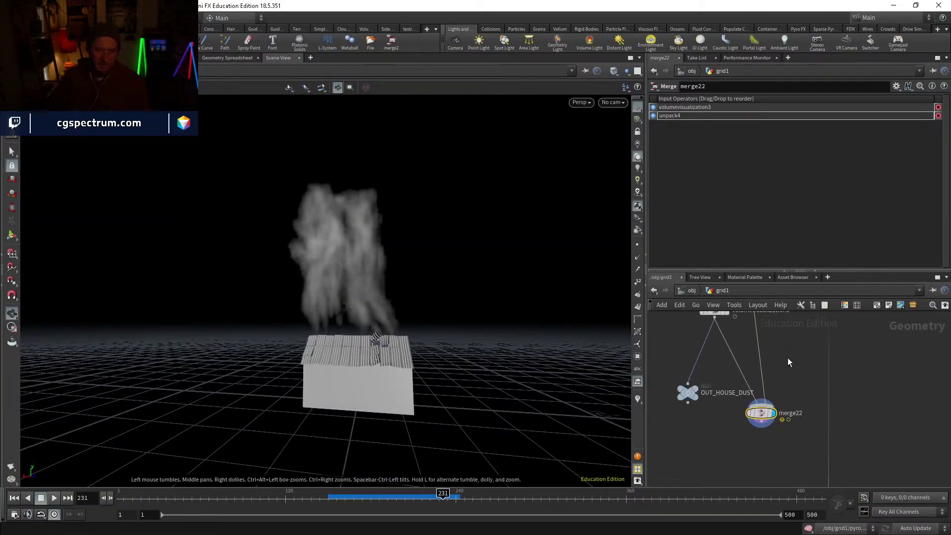
{"action": "middle_click_drag", "start_coordinate": [823, 471], "coordinate": [760, 332]}
{"action": "left_click", "coordinate": [766, 420]}
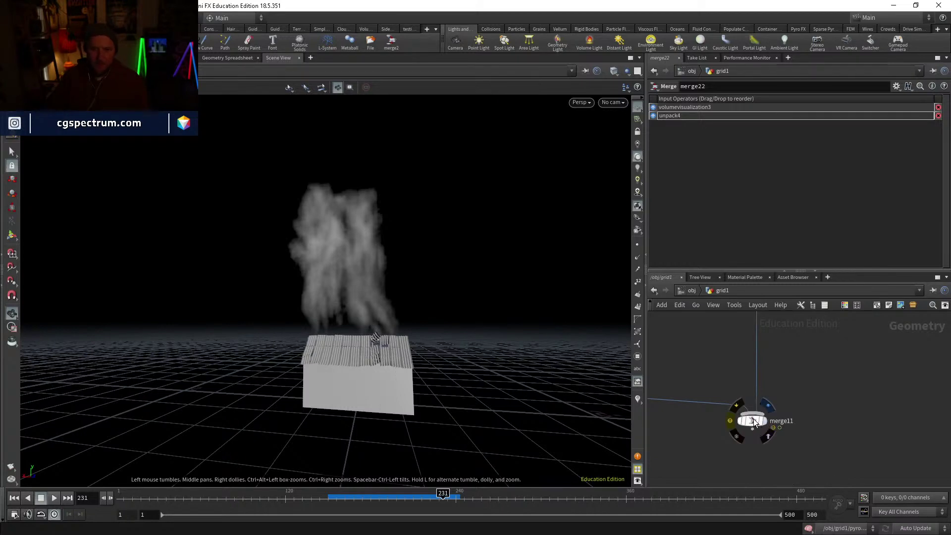
{"action": "left_click", "coordinate": [756, 418]}
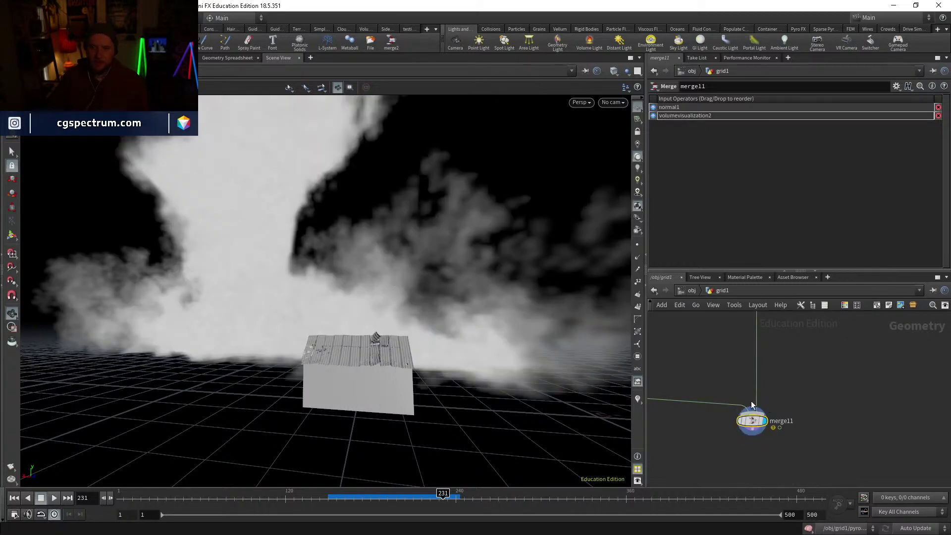
{"action": "left_click", "coordinate": [613, 102]}
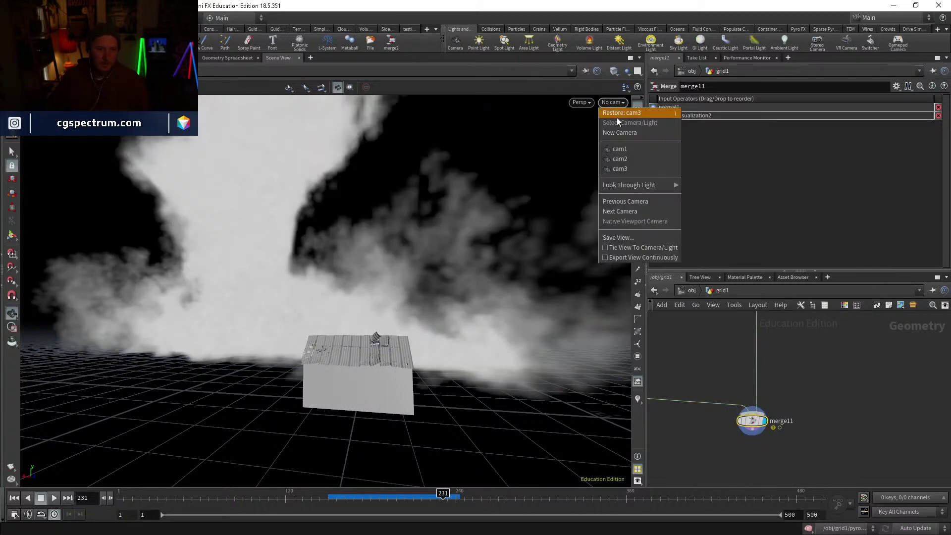
{"action": "left_click", "coordinate": [628, 169]}
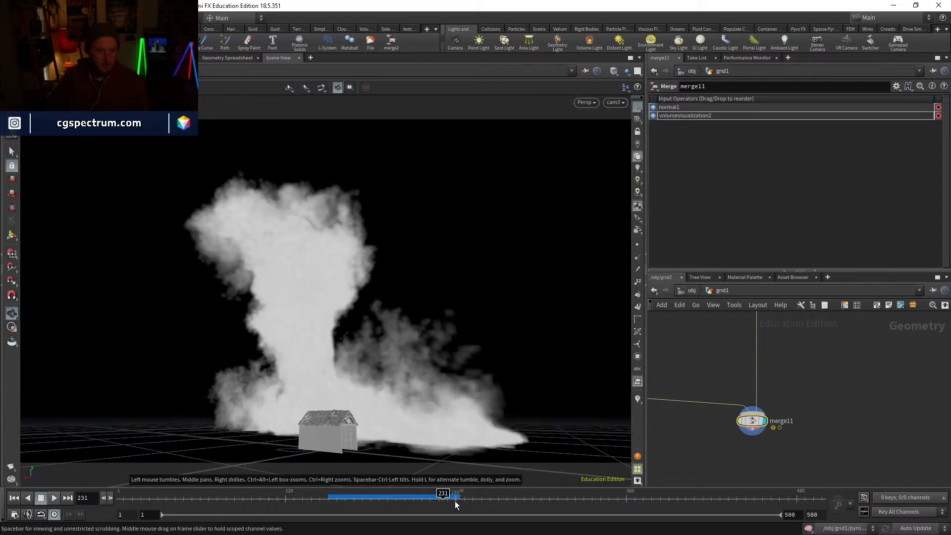
{"action": "left_click", "coordinate": [457, 505]}
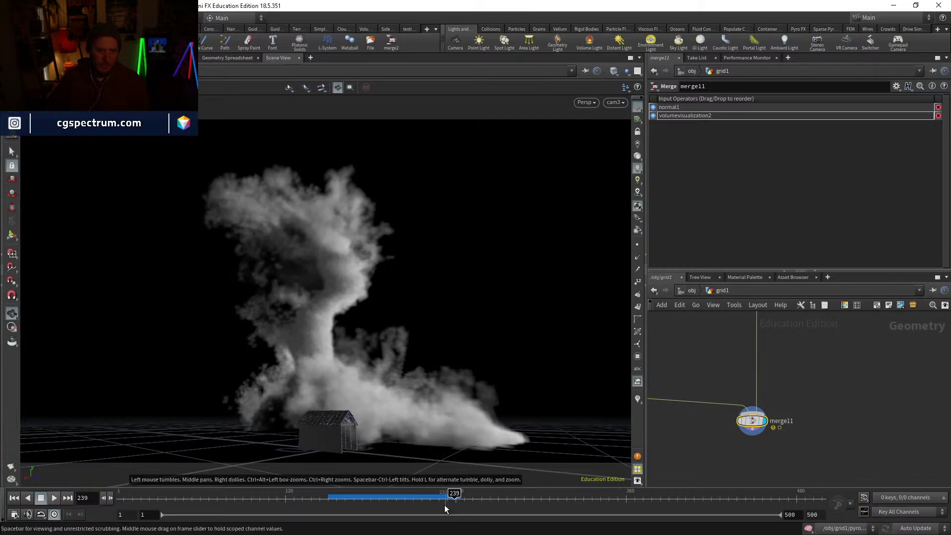
{"action": "left_click", "coordinate": [430, 495]}
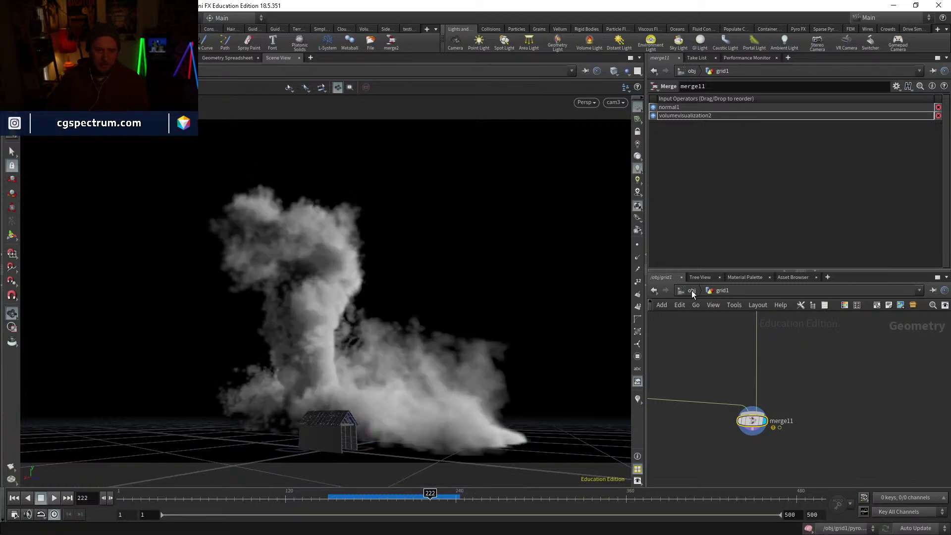
Step: Return to the object level and inspect the tornado and house from several angles while scrubbing around frames 222 to 240
{"action": "left_click", "coordinate": [692, 291]}
{"action": "left_click", "coordinate": [817, 378]}
{"action": "left_click_drag", "start_coordinate": [357, 414], "coordinate": [280, 416]}
{"action": "right_click_drag", "start_coordinate": [281, 416], "coordinate": [379, 320]}
{"action": "middle_click_drag", "start_coordinate": [379, 320], "coordinate": [419, 283]}
{"action": "left_click_drag", "start_coordinate": [419, 282], "coordinate": [425, 331]}
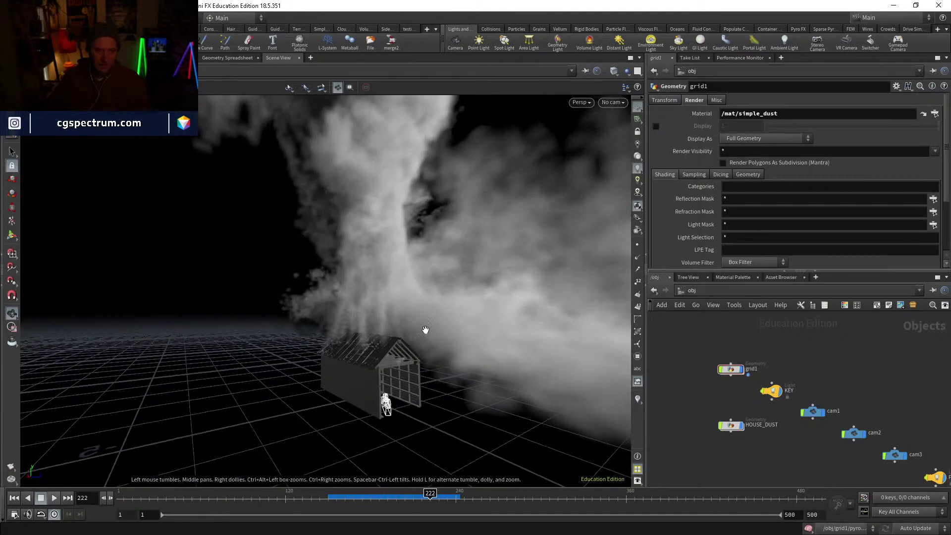
{"action": "left_click", "coordinate": [452, 498]}
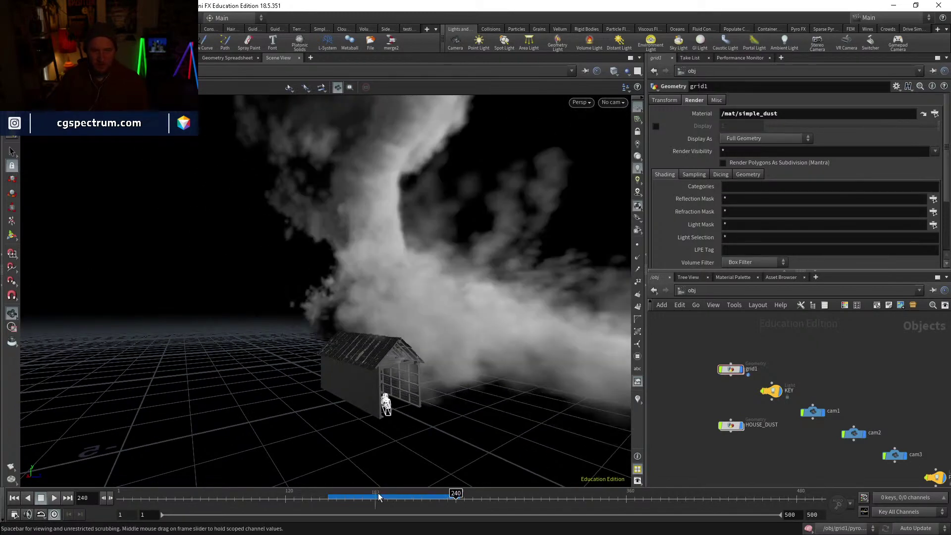
{"action": "left_click", "coordinate": [453, 495]}
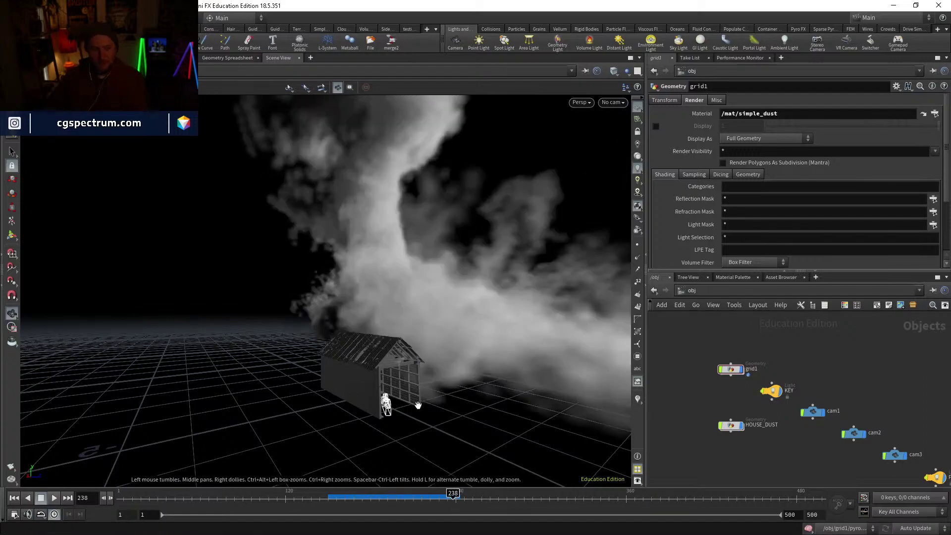
{"action": "mouse_move", "coordinate": [375, 297]}
{"action": "left_mouse_down"}
{"action": "mouse_move", "coordinate": [385, 297]}
{"action": "mouse_move", "coordinate": [446, 419]}
{"action": "mouse_move", "coordinate": [567, 314]}
{"action": "mouse_move", "coordinate": [576, 409]}
{"action": "mouse_move", "coordinate": [563, 442]}
{"action": "mouse_move", "coordinate": [348, 310]}
{"action": "mouse_move", "coordinate": [325, 269]}
{"action": "mouse_move", "coordinate": [263, 316]}
{"action": "mouse_move", "coordinate": [601, 303]}
{"action": "mouse_move", "coordinate": [412, 289]}
{"action": "mouse_move", "coordinate": [403, 298]}
{"action": "mouse_move", "coordinate": [519, 297]}
{"action": "mouse_move", "coordinate": [352, 318]}
{"action": "mouse_move", "coordinate": [445, 316]}
{"action": "mouse_move", "coordinate": [444, 376]}
{"action": "left_mouse_up"}
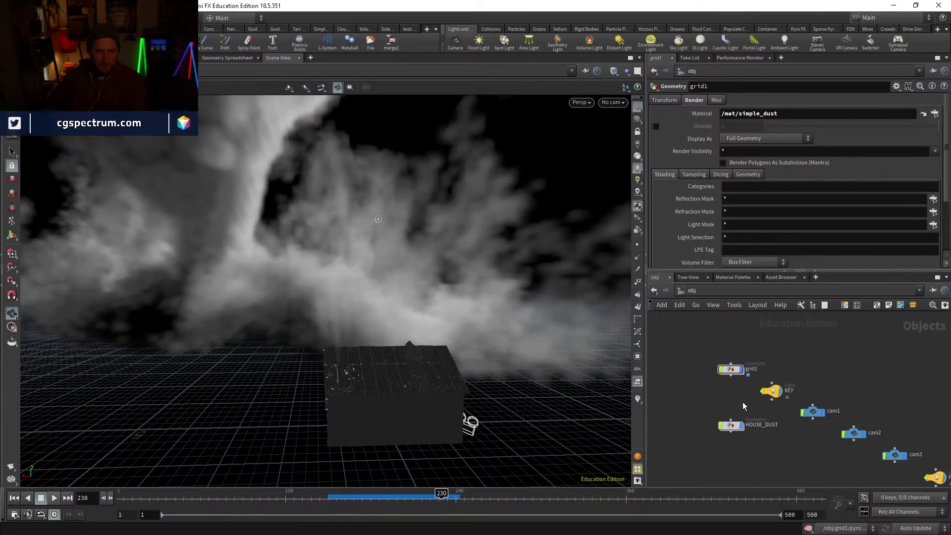
{"action": "mouse_move", "coordinate": [483, 337]}
{"action": "left_mouse_down"}
{"action": "mouse_move", "coordinate": [385, 365]}
{"action": "mouse_move", "coordinate": [397, 357]}
{"action": "mouse_move", "coordinate": [490, 431]}
{"action": "mouse_move", "coordinate": [578, 319]}
{"action": "mouse_move", "coordinate": [467, 329]}
{"action": "mouse_move", "coordinate": [477, 397]}
{"action": "mouse_move", "coordinate": [434, 298]}
{"action": "left_mouse_up"}
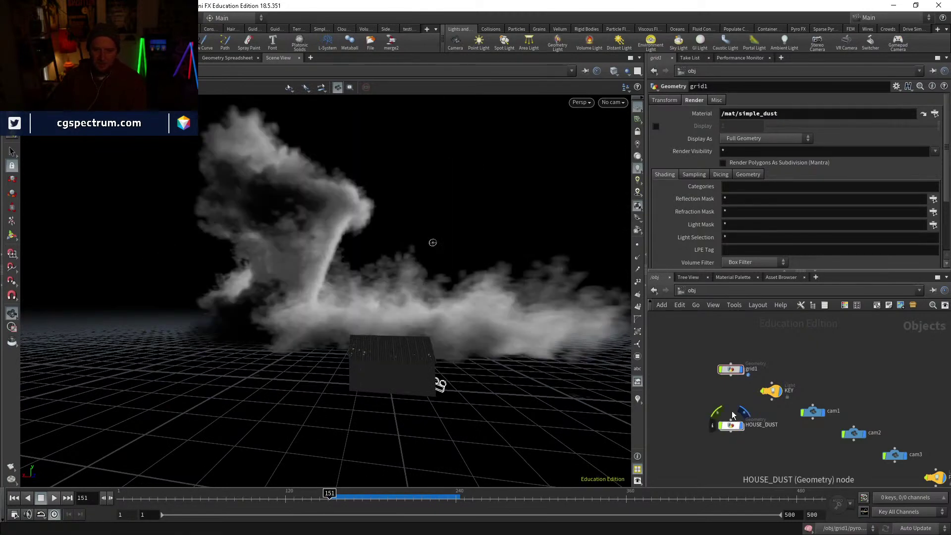
Step: Enter the grid1 network and select pyrosolver2 to show its settings
{"action": "double_click", "coordinate": [731, 369]}
{"action": "scroll", "coordinate": [777, 403], "scroll_direction": "down", "scroll_amount": 3}
{"action": "middle_click_drag", "start_coordinate": [764, 389], "coordinate": [761, 475]}
{"action": "middle_click_drag", "start_coordinate": [716, 335], "coordinate": [752, 415]}
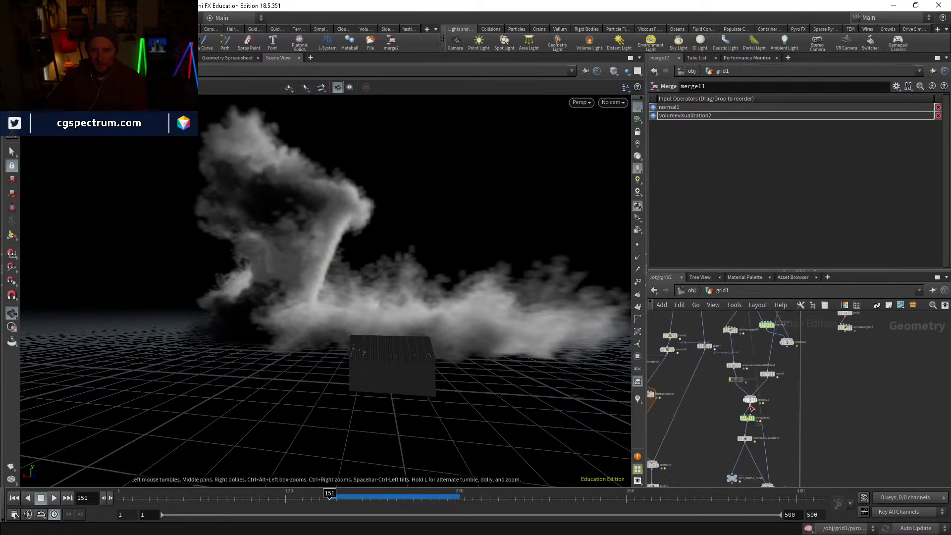
{"action": "scroll", "coordinate": [750, 411], "scroll_direction": "up", "scroll_amount": 3}
{"action": "left_click", "coordinate": [745, 426]}
Step: Display the name2 node upstream of merge21 and show its settings
{"action": "middle_click_drag", "start_coordinate": [889, 397], "coordinate": [843, 494]}
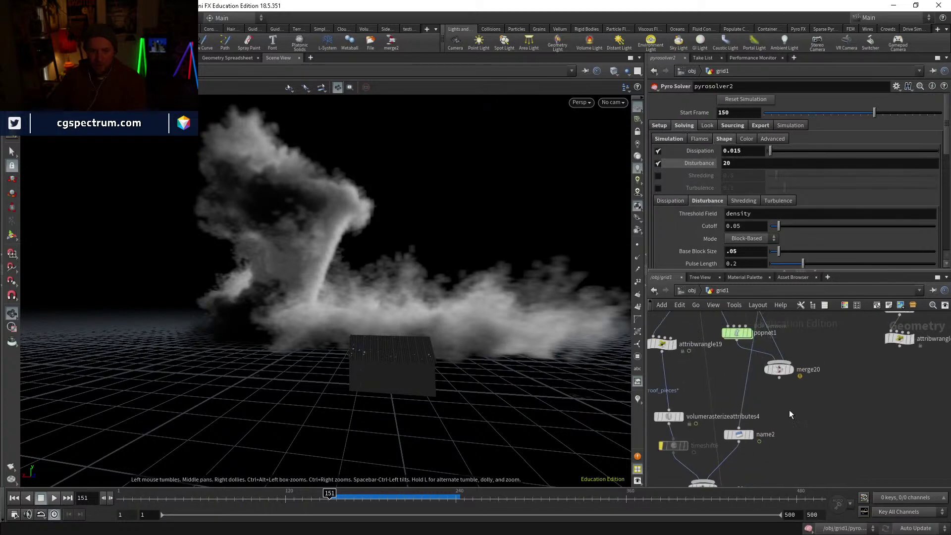
{"action": "middle_click_drag", "start_coordinate": [789, 410], "coordinate": [772, 488]}
{"action": "middle_click_drag", "start_coordinate": [769, 374], "coordinate": [783, 317]}
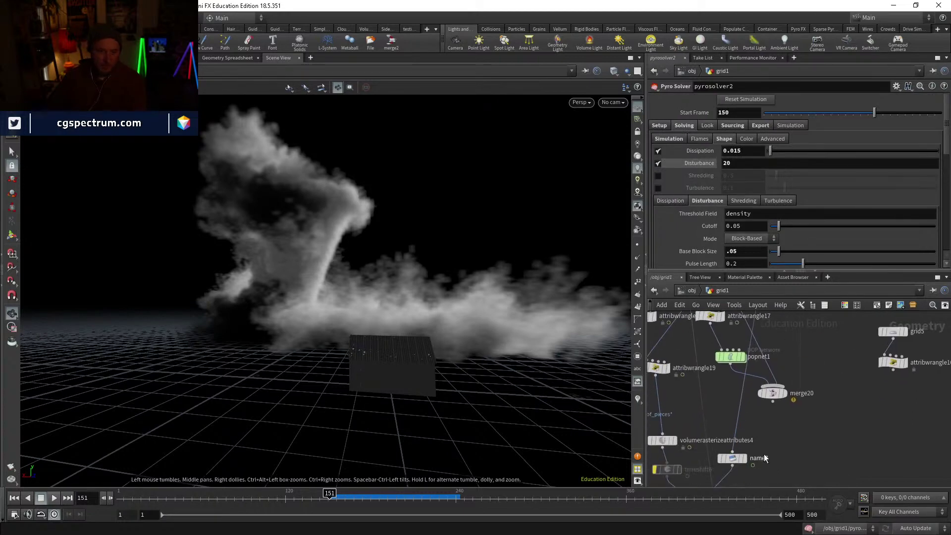
{"action": "middle_click_drag", "start_coordinate": [764, 458], "coordinate": [819, 355]}
{"action": "left_click", "coordinate": [789, 358]}
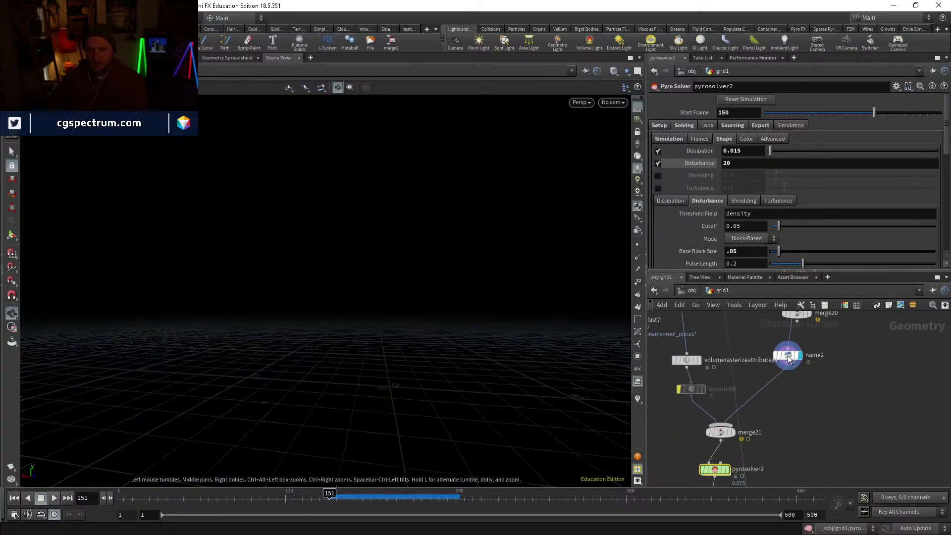
{"action": "left_click", "coordinate": [789, 359]}
Step: Display pyrosolver2 and scrub to frame 224, viewing the dust simulation from another angle
{"action": "middle_click_drag", "start_coordinate": [767, 456], "coordinate": [752, 395]}
{"action": "left_click", "coordinate": [714, 408]}
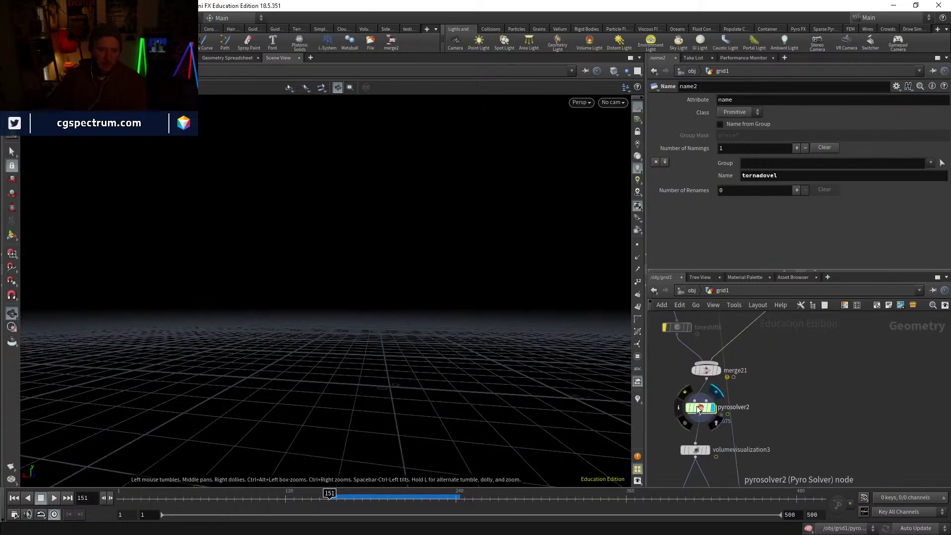
{"action": "left_click", "coordinate": [697, 409]}
{"action": "left_click_drag", "start_coordinate": [422, 494], "coordinate": [433, 476]}
{"action": "left_click_drag", "start_coordinate": [365, 345], "coordinate": [407, 365]}
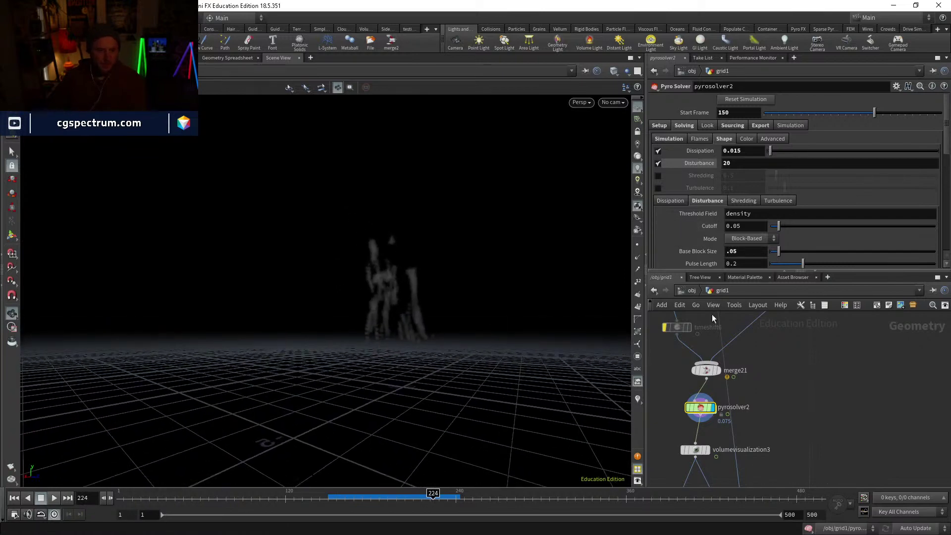
{"action": "left_click_drag", "start_coordinate": [471, 314], "coordinate": [501, 308]}
Step: Add a Volume Wrangle node between name2 and merge21
{"action": "middle_click_drag", "start_coordinate": [872, 382], "coordinate": [862, 467]}
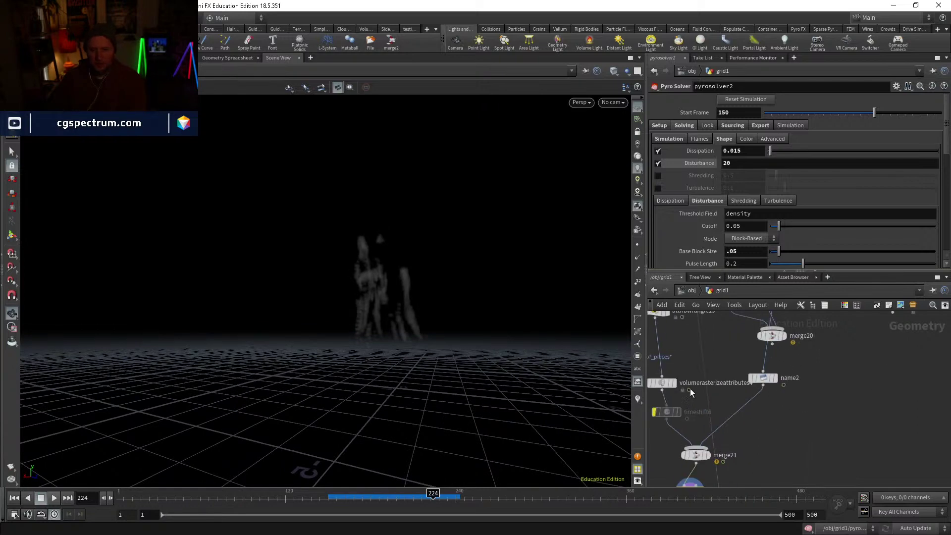
{"action": "left_click", "coordinate": [766, 379]}
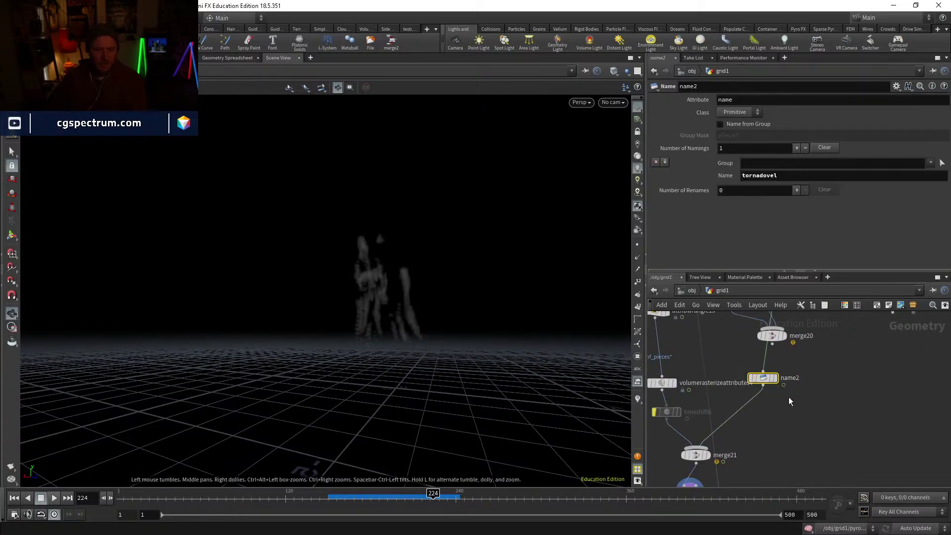
{"action": "key", "text": "Tab"}
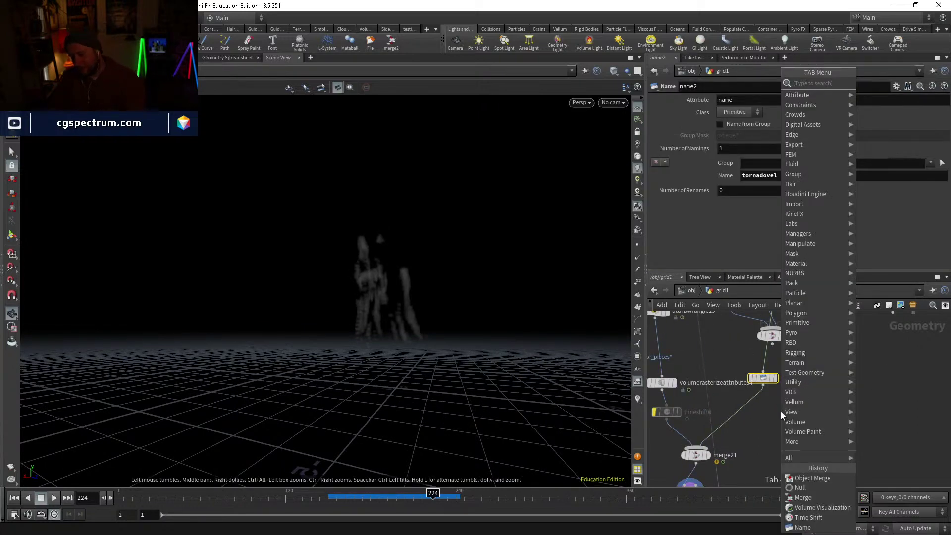
{"action": "type", "text": "volumew"}
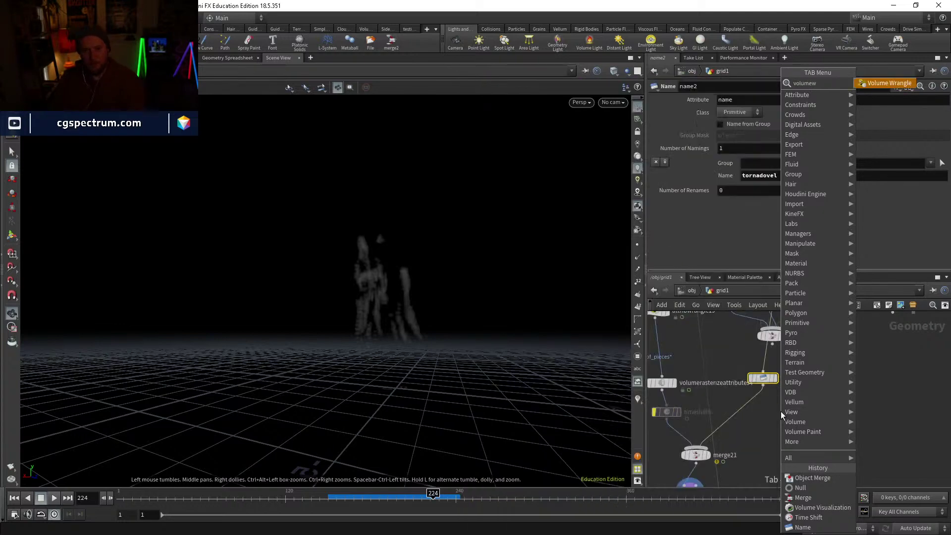
{"action": "key", "text": "Return"}
{"action": "left_click", "coordinate": [770, 411]}
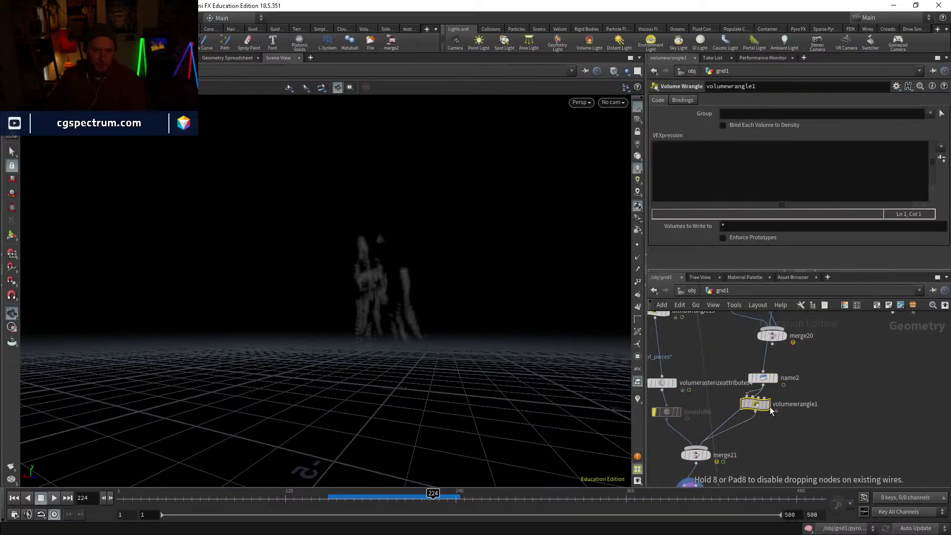
Step: Inspect volumewrangle1's volume information and move the node upstream of name2, checking the name of the field it receives
{"action": "middle_click", "coordinate": [762, 412]}
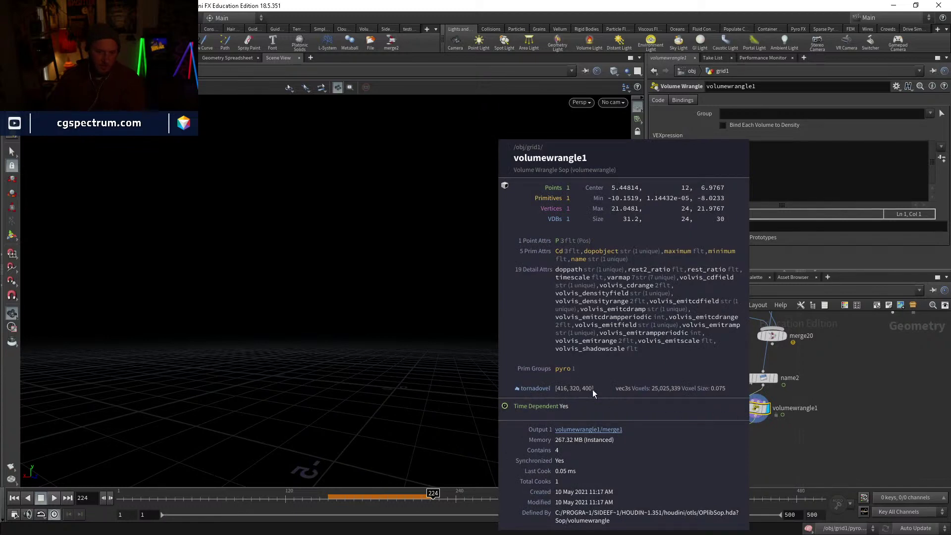
{"action": "left_click_drag", "start_coordinate": [758, 407], "coordinate": [766, 375]}
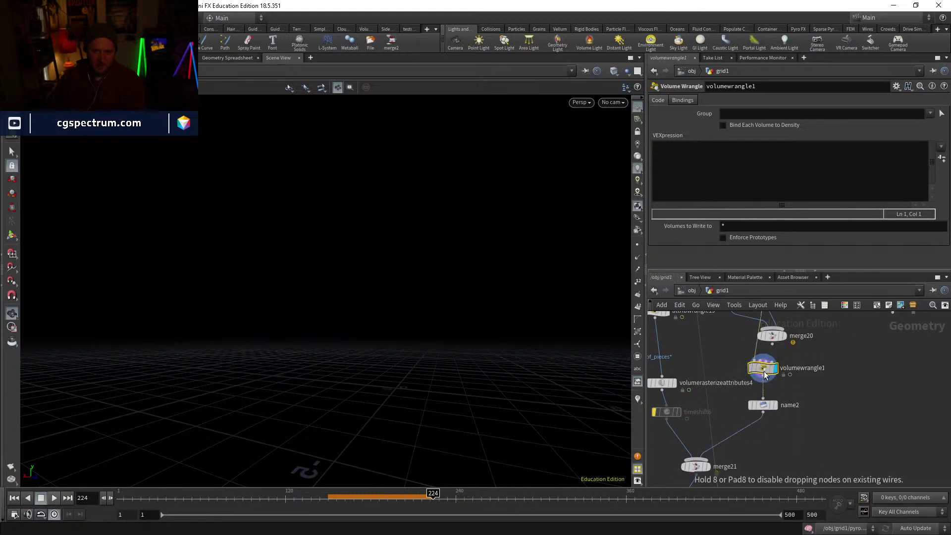
{"action": "middle_click", "coordinate": [763, 370]}
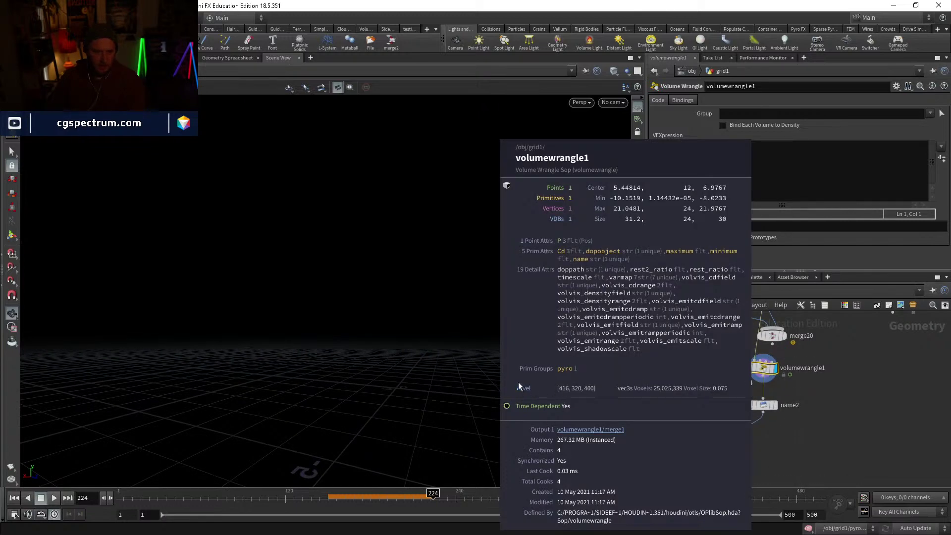
{"action": "left_click", "coordinate": [685, 175]}
{"action": "type", "text": "@"}
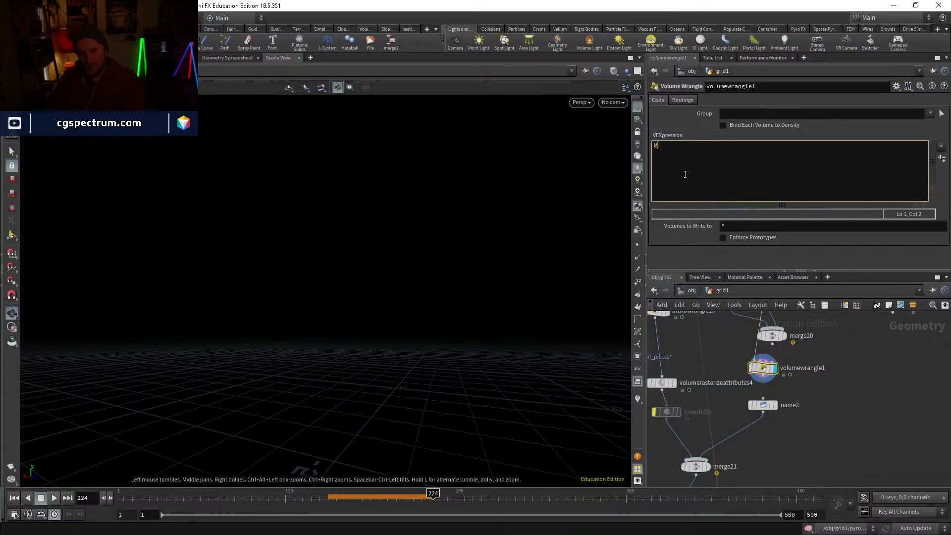
{"action": "type", "text": "vel"}
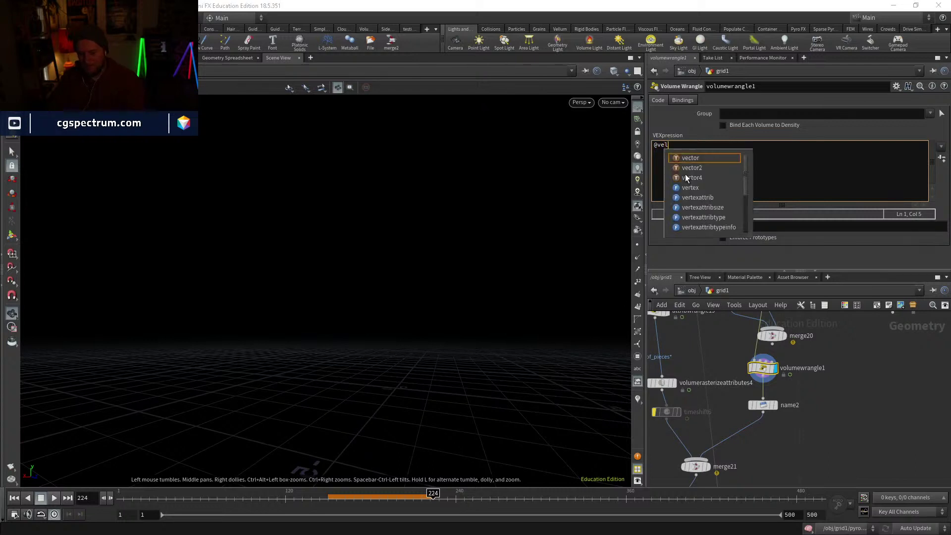
{"action": "type", "text": "/"}
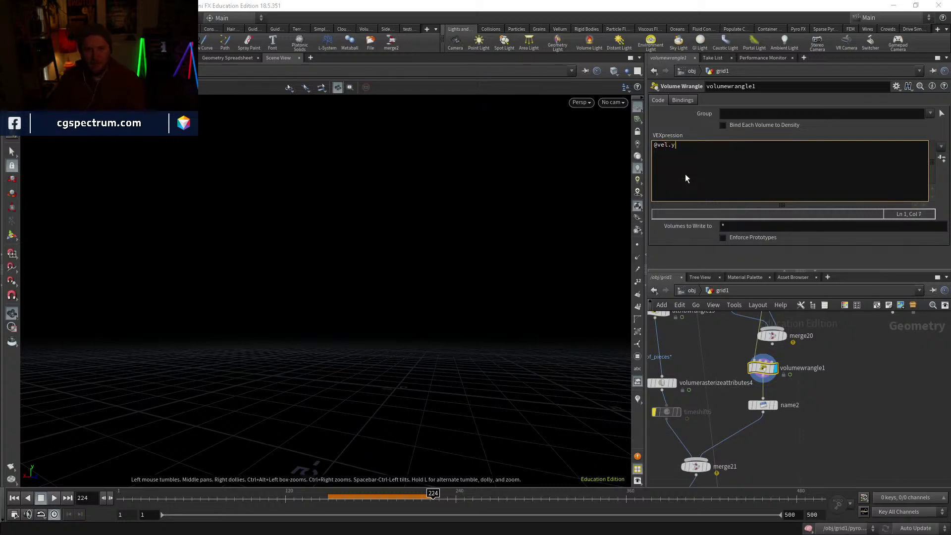
{"action": "type", "text": "y*"}
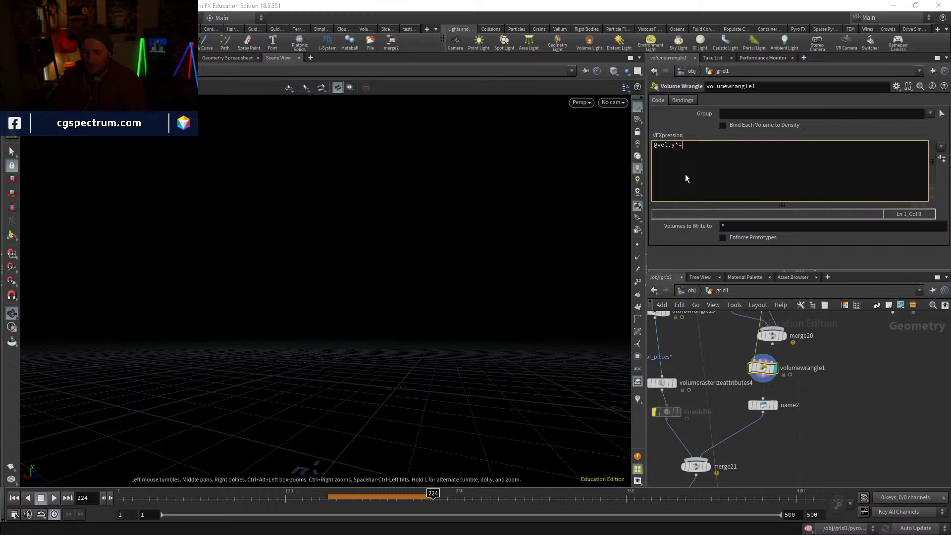
{"action": "type", "text": "=0"}
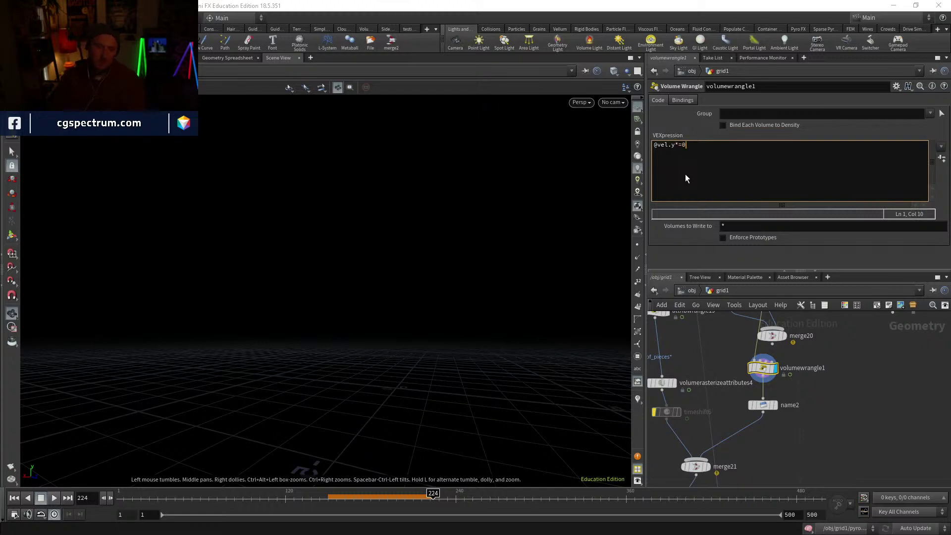
{"action": "type", "text": ";"}
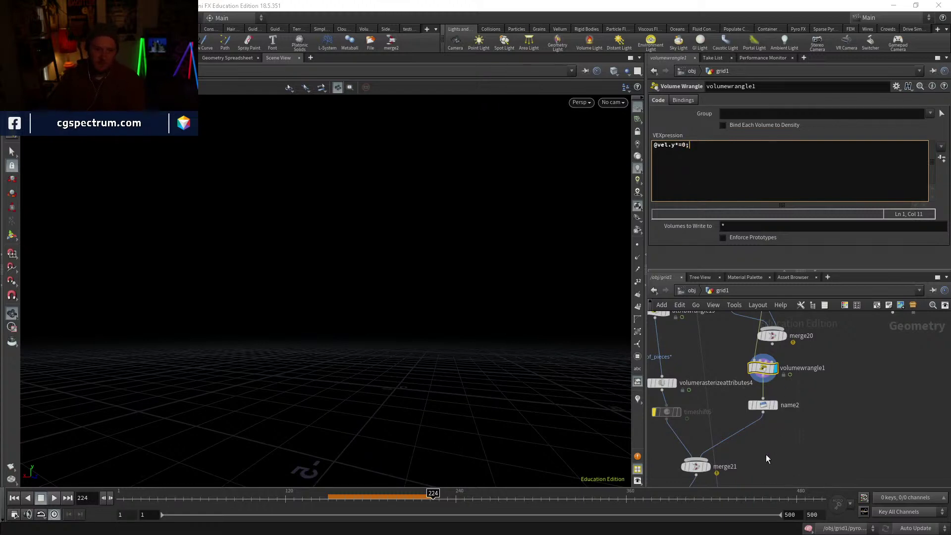
Step: Display pyrosolver2 at frame 150 and reset its simulation
{"action": "middle_click_drag", "start_coordinate": [766, 455], "coordinate": [781, 351]}
{"action": "left_click", "coordinate": [326, 494]}
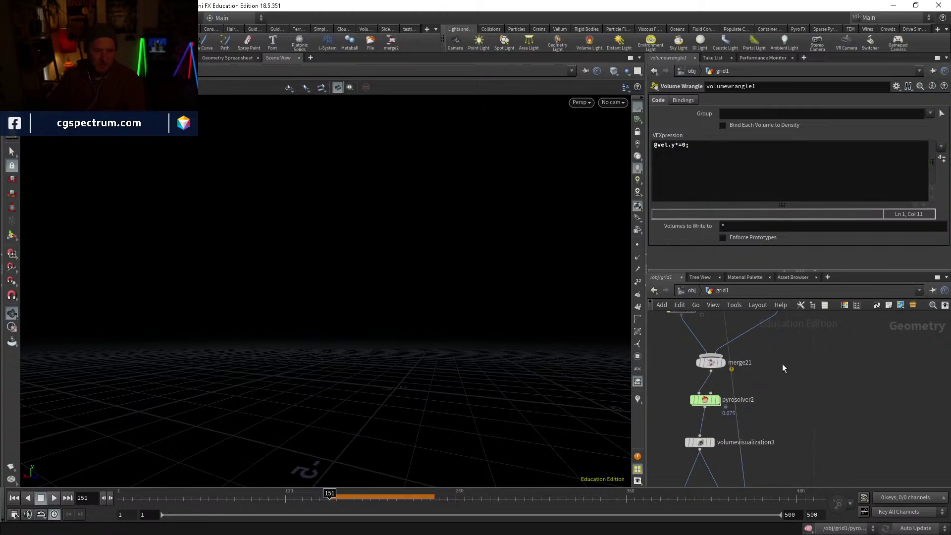
{"action": "middle_click_drag", "start_coordinate": [783, 364], "coordinate": [767, 422]}
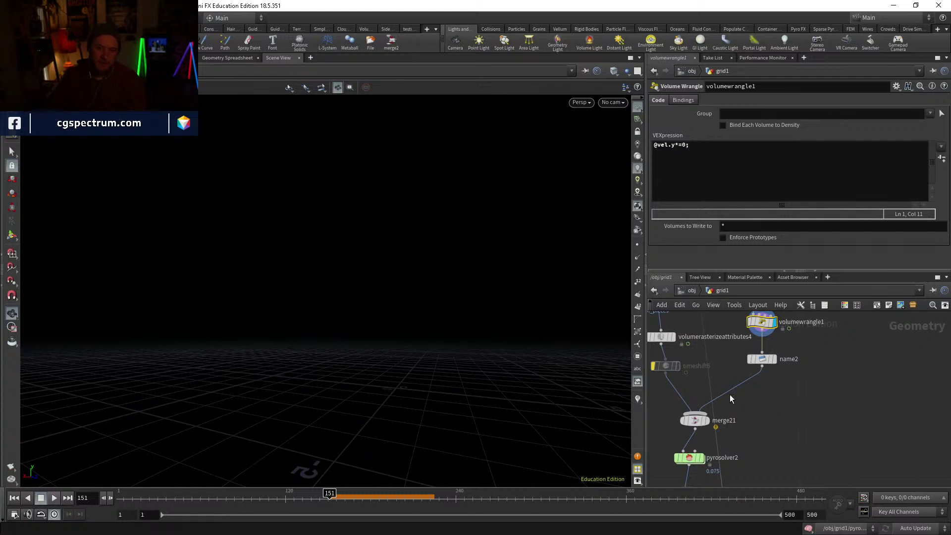
{"action": "middle_click_drag", "start_coordinate": [754, 444], "coordinate": [760, 405]}
{"action": "left_click", "coordinate": [710, 419]}
{"action": "left_click", "coordinate": [704, 422]}
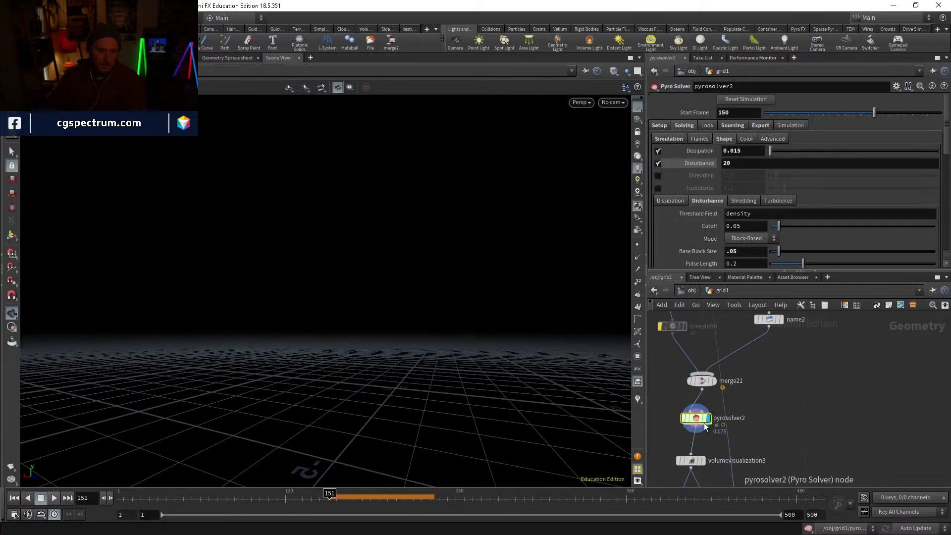
{"action": "key", "text": "Left"}
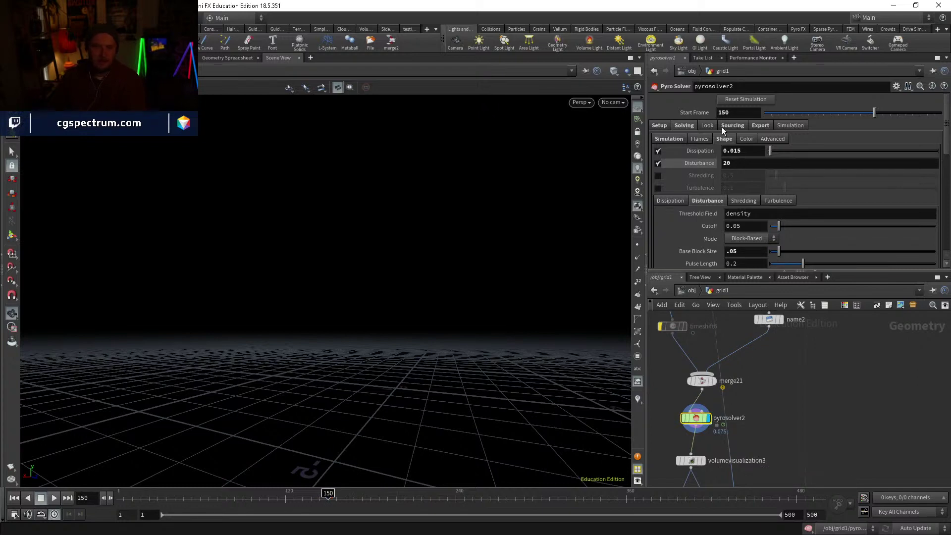
{"action": "middle_click_drag", "start_coordinate": [751, 421], "coordinate": [753, 400]}
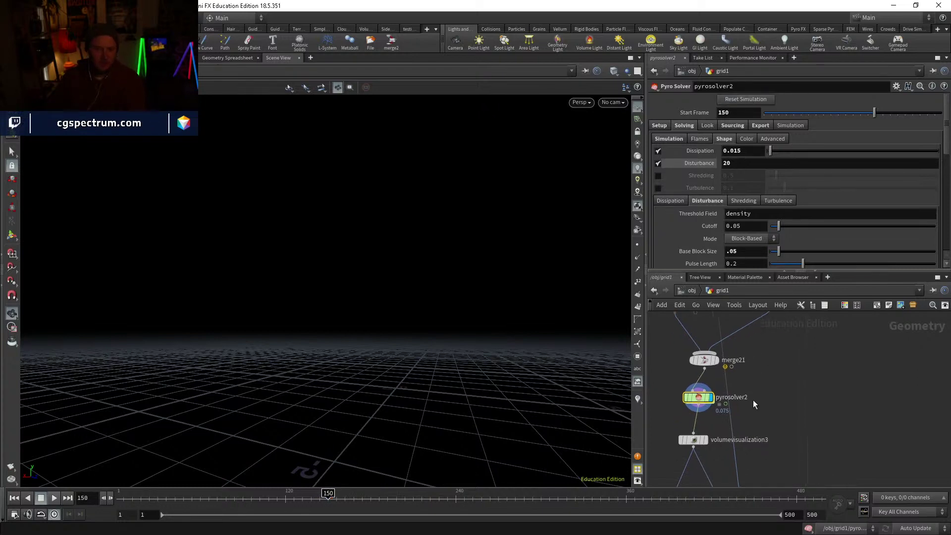
{"action": "left_click", "coordinate": [736, 98]}
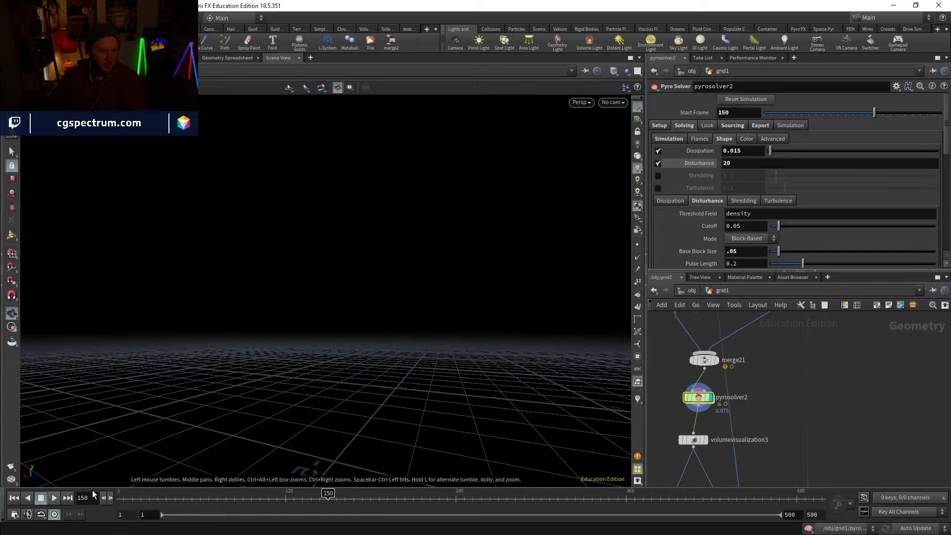
Step: Play the dust simulation past frame 200, review it in a closer view and return to frame 150
{"action": "left_click", "coordinate": [54, 498]}
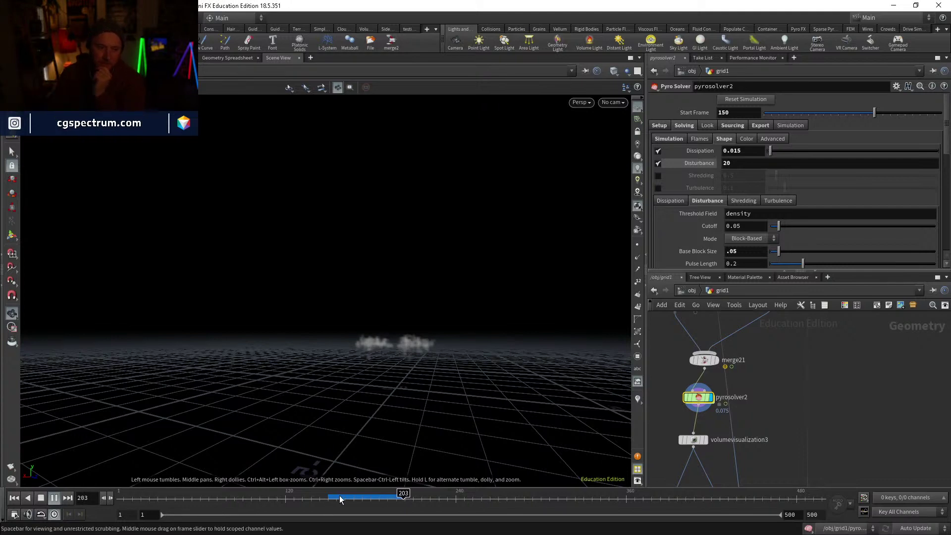
{"action": "left_click_drag", "start_coordinate": [343, 497], "coordinate": [401, 496]}
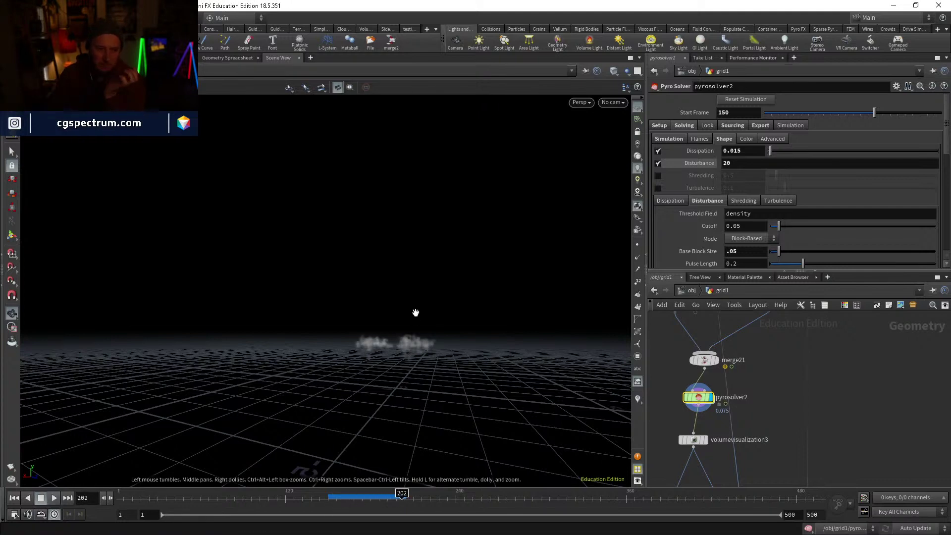
{"action": "left_click_drag", "start_coordinate": [416, 315], "coordinate": [467, 186]}
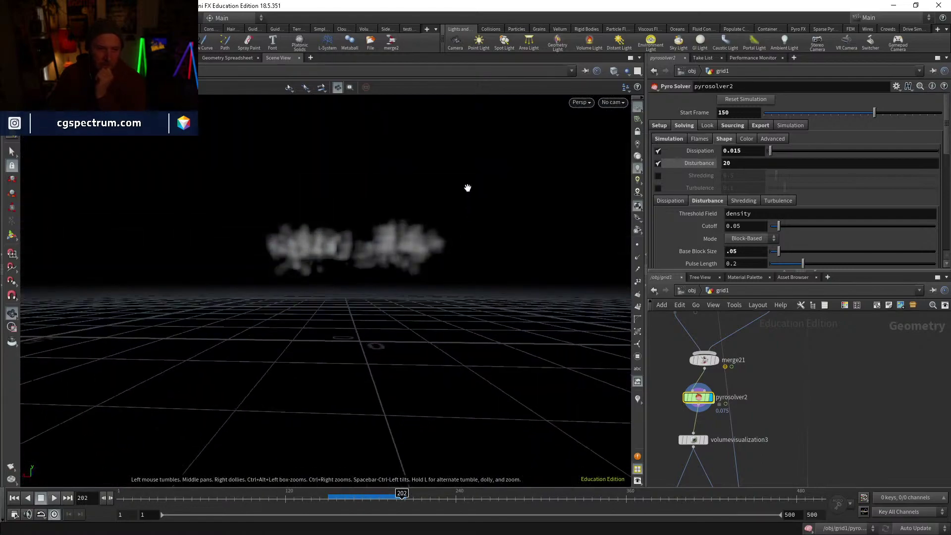
{"action": "mouse_move", "coordinate": [402, 495]}
{"action": "left_mouse_down"}
{"action": "mouse_move", "coordinate": [389, 493]}
{"action": "mouse_move", "coordinate": [405, 494]}
{"action": "left_mouse_up"}
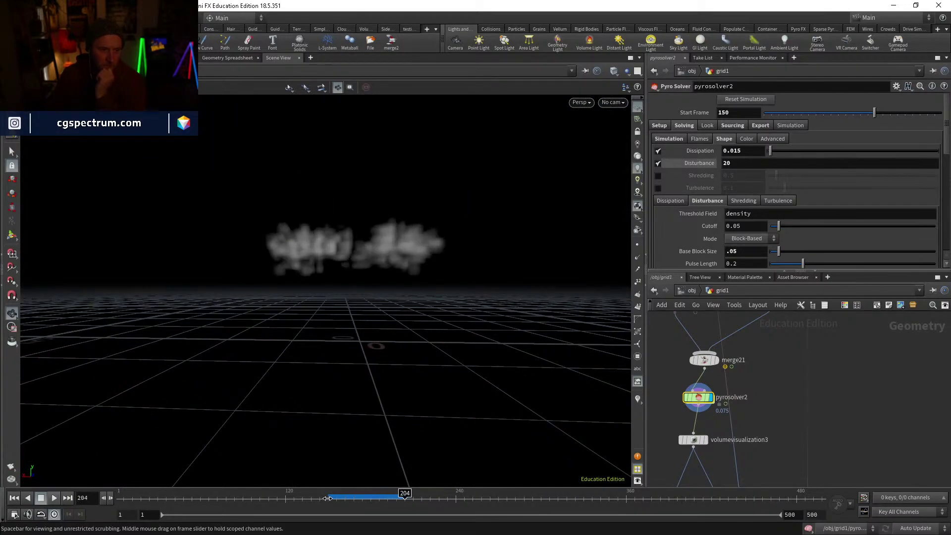
{"action": "left_click", "coordinate": [327, 499]}
{"action": "middle_click_drag", "start_coordinate": [808, 382], "coordinate": [774, 502]}
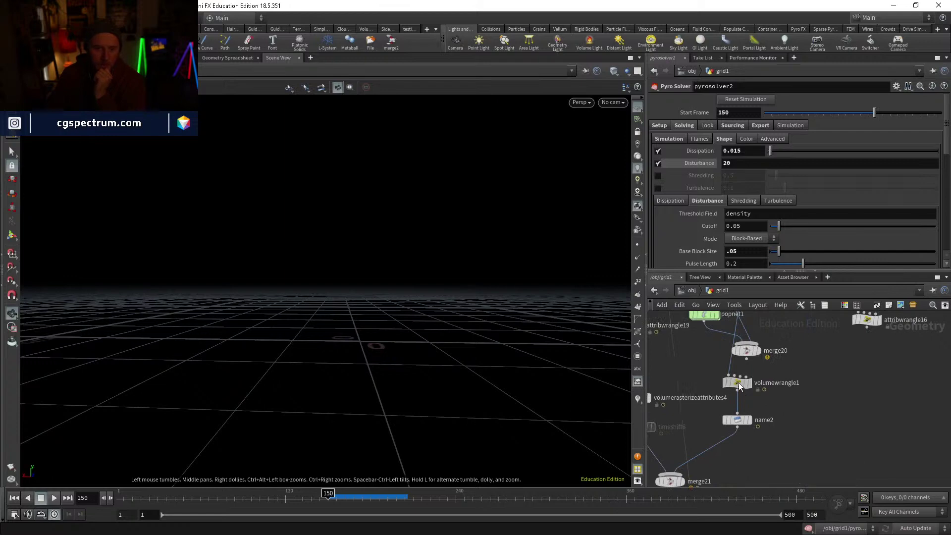
{"action": "left_click", "coordinate": [738, 385]}
{"action": "left_click", "coordinate": [686, 144]}
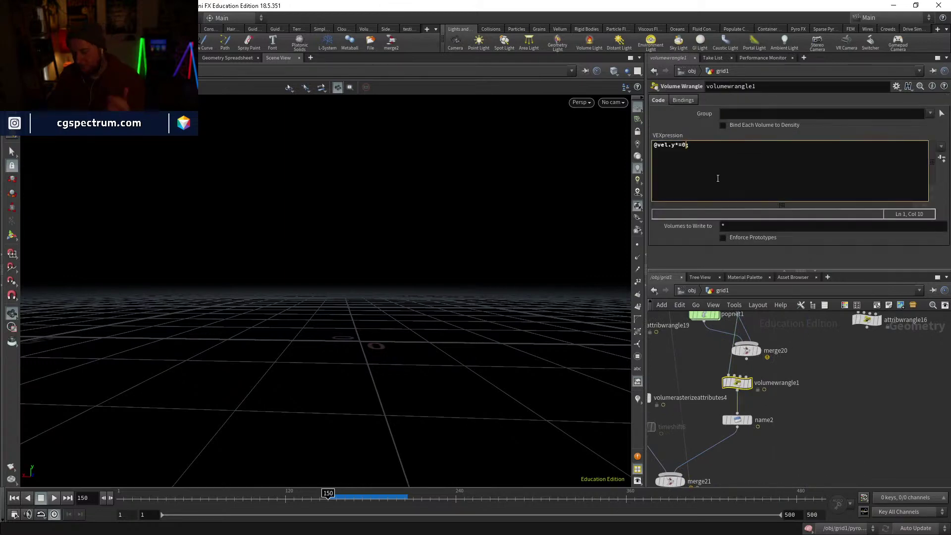
{"action": "type", "text": "."}
{"action": "type", "text": "25"}
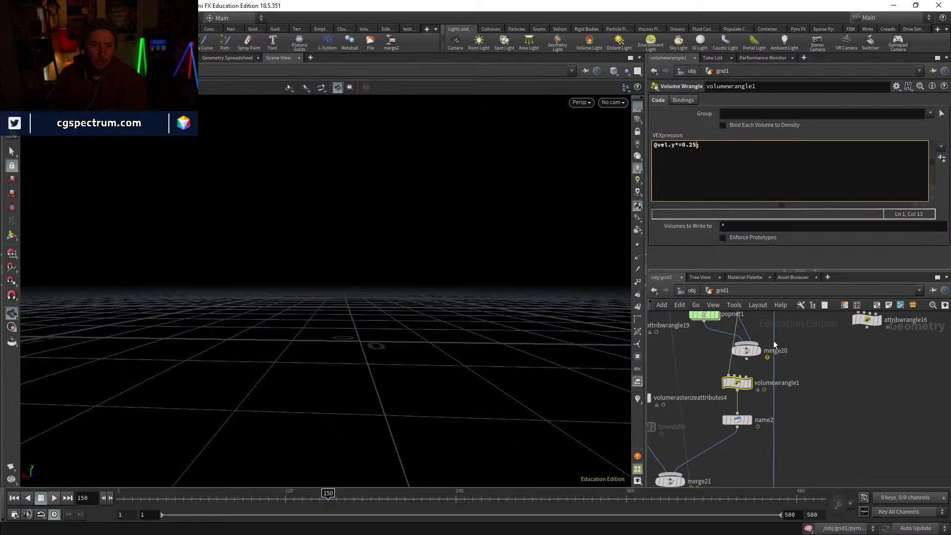
Step: Show pyrosolver2's settings, play the simulation from frame 150 and look through cam3
{"action": "middle_click_drag", "start_coordinate": [795, 431], "coordinate": [823, 285]}
{"action": "left_click", "coordinate": [691, 371]}
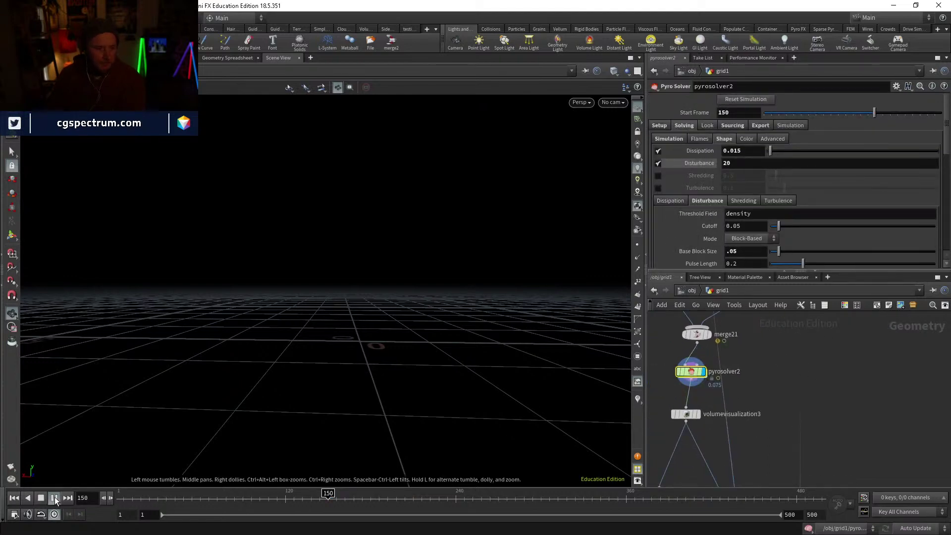
{"action": "left_click", "coordinate": [54, 497]}
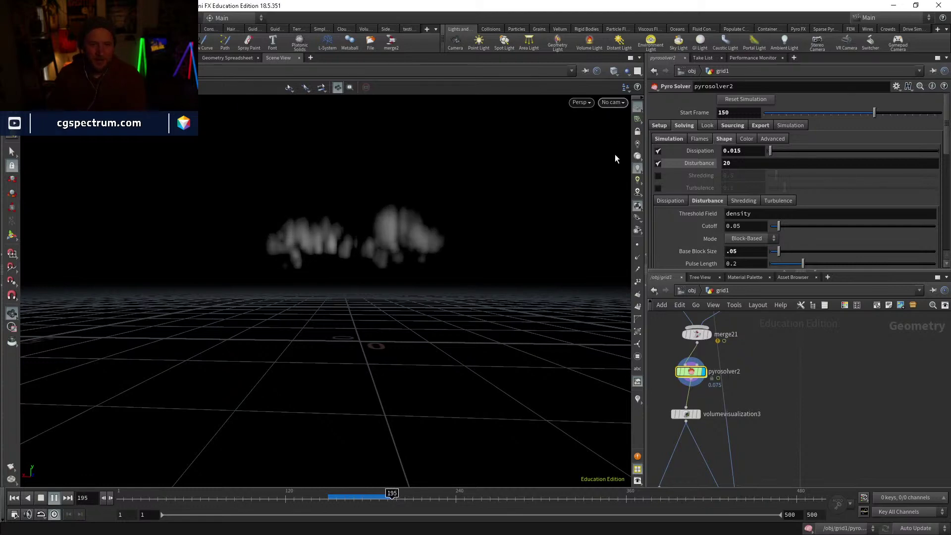
{"action": "left_click", "coordinate": [613, 102]}
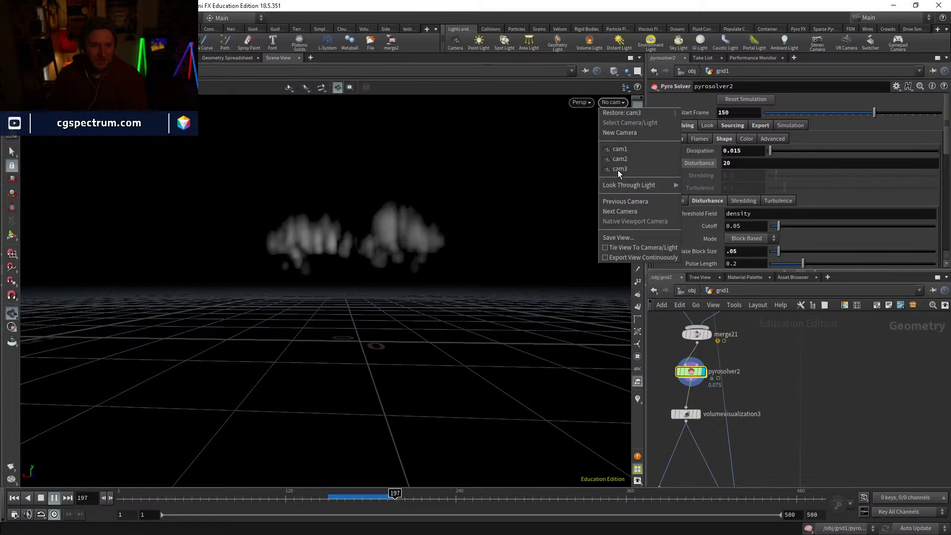
{"action": "left_click", "coordinate": [617, 171]}
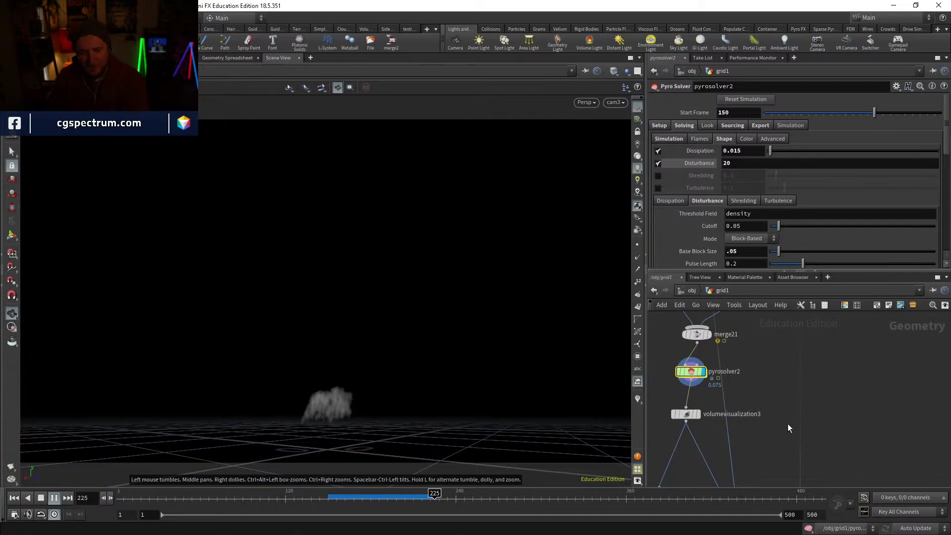
Step: Frame the dust in the free perspective view and scrub the simulation up to frame 263
{"action": "key", "text": "g"}
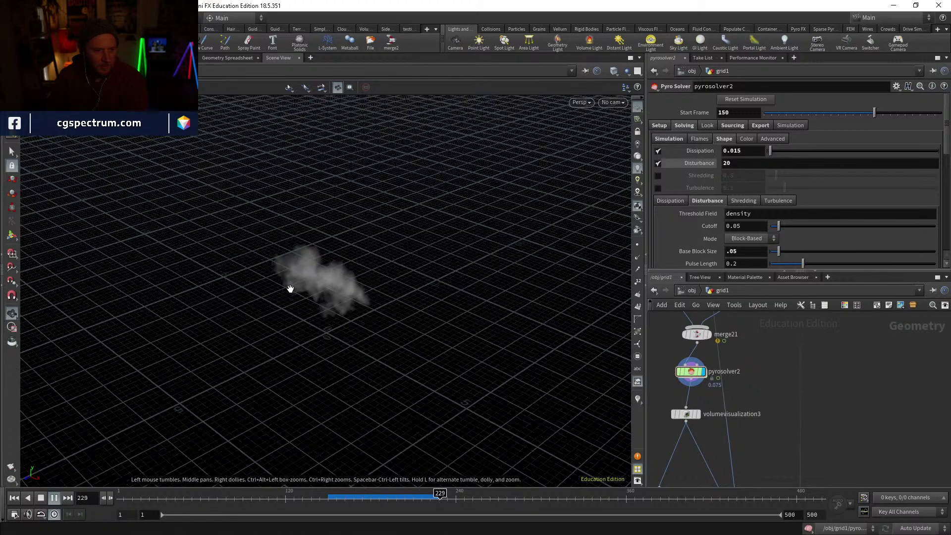
{"action": "left_click_drag", "start_coordinate": [291, 284], "coordinate": [318, 349]}
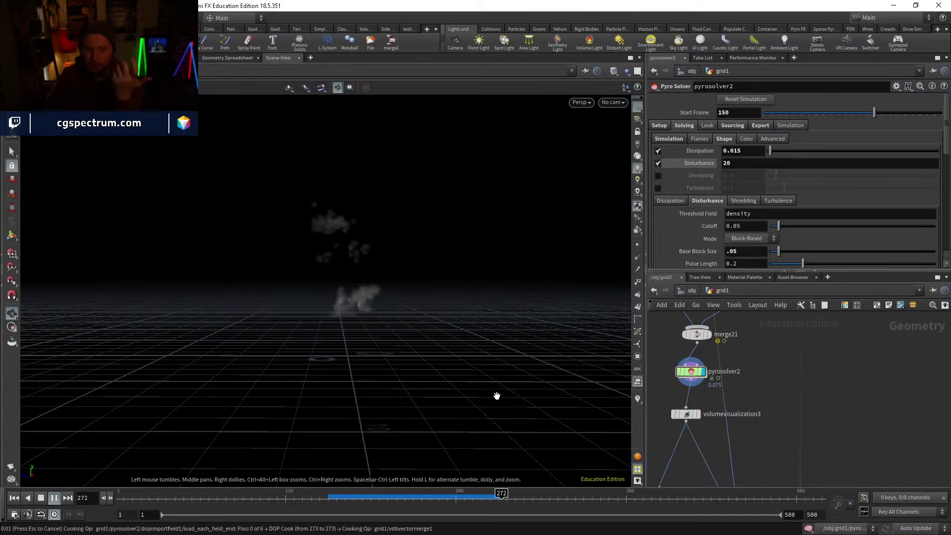
{"action": "left_click_drag", "start_coordinate": [392, 497], "coordinate": [489, 495]}
{"action": "left_click_drag", "start_coordinate": [410, 394], "coordinate": [578, 358]}
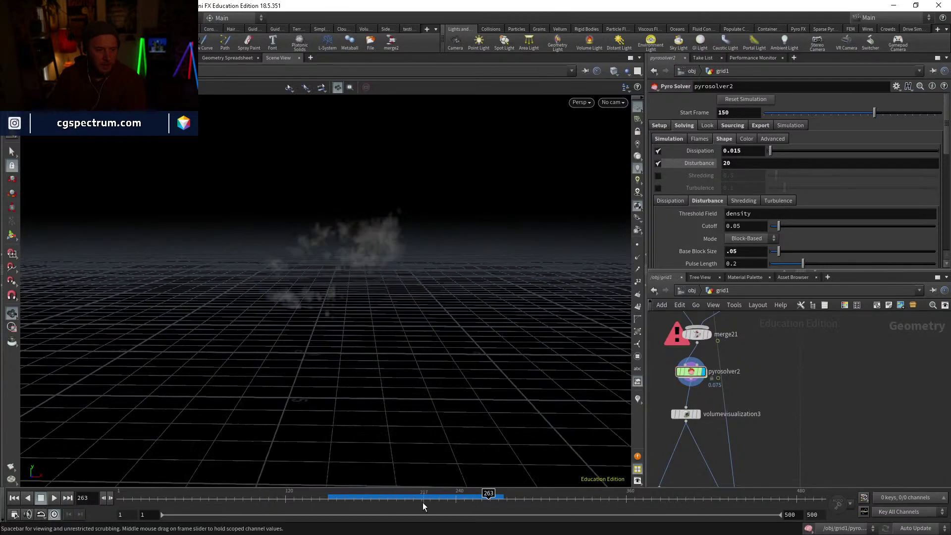
{"action": "left_click_drag", "start_coordinate": [371, 500], "coordinate": [489, 499]}
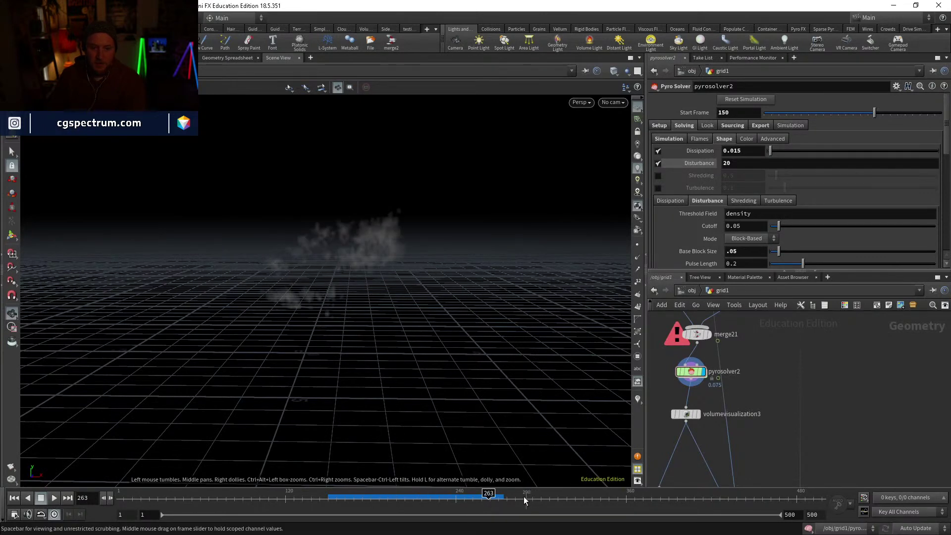
Step: Go to frame 266 and examine the dust cloud's shape from several angles
{"action": "left_click", "coordinate": [493, 498]}
{"action": "left_click_drag", "start_coordinate": [411, 327], "coordinate": [294, 308]}
{"action": "left_click_drag", "start_coordinate": [419, 295], "coordinate": [369, 326]}
{"action": "right_click_drag", "start_coordinate": [368, 327], "coordinate": [406, 234]}
{"action": "mouse_move", "coordinate": [419, 342]}
{"action": "left_mouse_down"}
{"action": "mouse_move", "coordinate": [409, 313]}
{"action": "mouse_move", "coordinate": [417, 327]}
{"action": "left_mouse_up"}
{"action": "right_click_drag", "start_coordinate": [427, 326], "coordinate": [407, 340]}
{"action": "left_click_drag", "start_coordinate": [407, 340], "coordinate": [448, 455]}
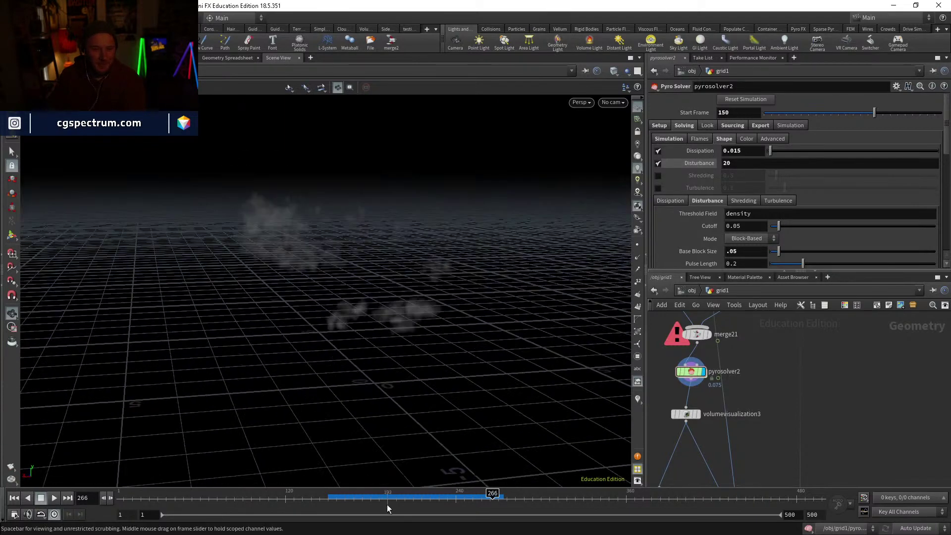
Step: Examine the dust at frame 271 from a low angle and continue the simulation past frame 300, scrubbing to frame 301
{"action": "left_click_drag", "start_coordinate": [438, 492], "coordinate": [491, 492]}
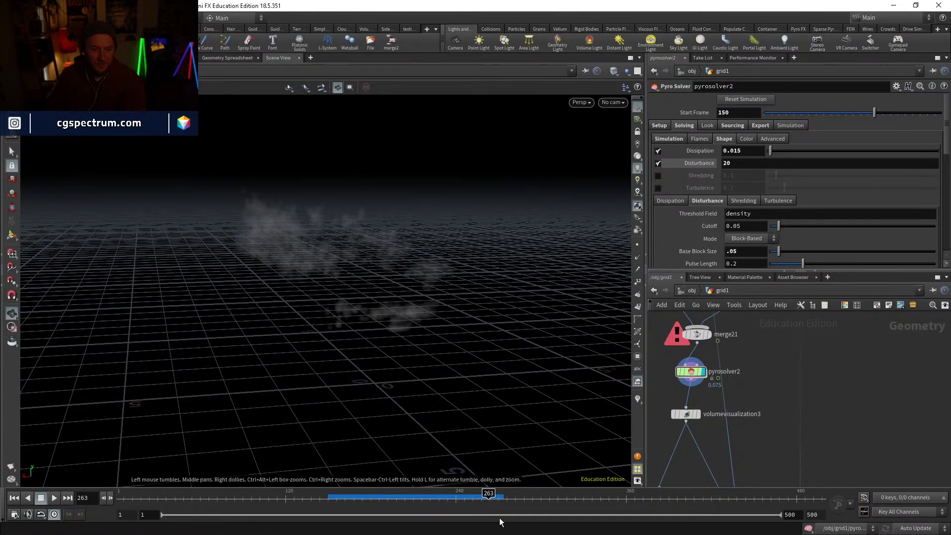
{"action": "left_click", "coordinate": [500, 494]}
{"action": "left_click_drag", "start_coordinate": [429, 301], "coordinate": [406, 287]}
{"action": "left_click_drag", "start_coordinate": [438, 327], "coordinate": [404, 342]}
{"action": "left_click_drag", "start_coordinate": [303, 405], "coordinate": [337, 386]}
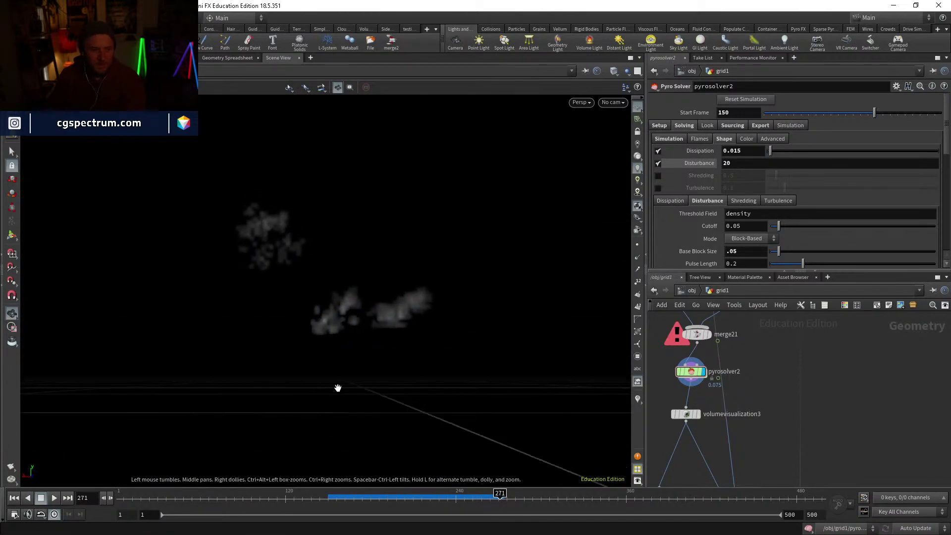
{"action": "left_click", "coordinate": [54, 497]}
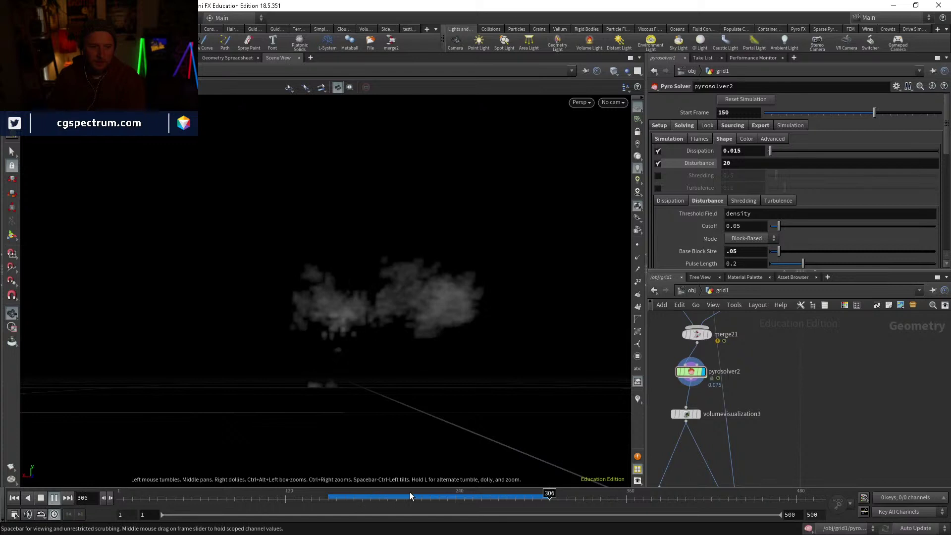
{"action": "left_click_drag", "start_coordinate": [410, 497], "coordinate": [543, 494]}
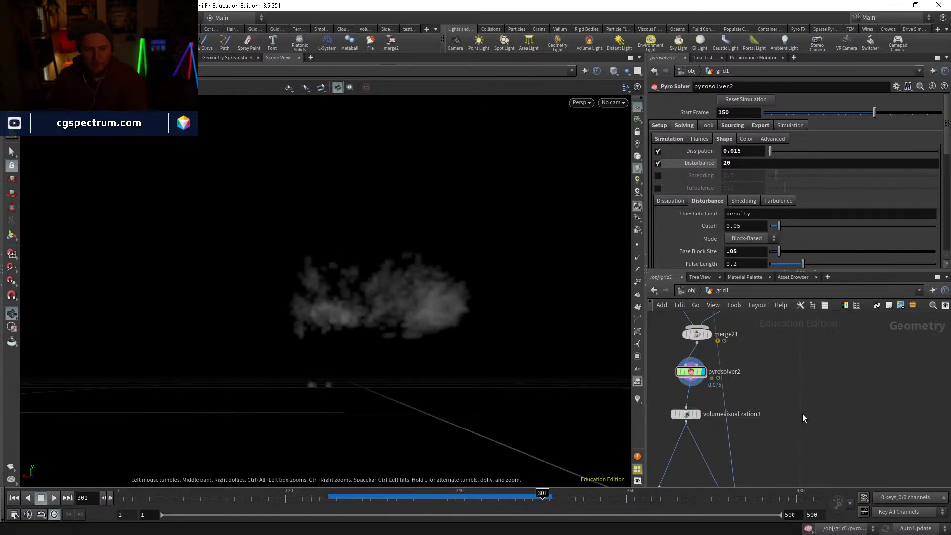
Step: Leave grid1's node network and return to the object level showing the full scene
{"action": "middle_click_drag", "start_coordinate": [802, 414], "coordinate": [811, 341]}
{"action": "scroll", "coordinate": [786, 396], "scroll_direction": "down", "scroll_amount": 4}
{"action": "middle_click_drag", "start_coordinate": [797, 395], "coordinate": [786, 346]}
{"action": "scroll", "coordinate": [792, 388], "scroll_direction": "up", "scroll_amount": 4}
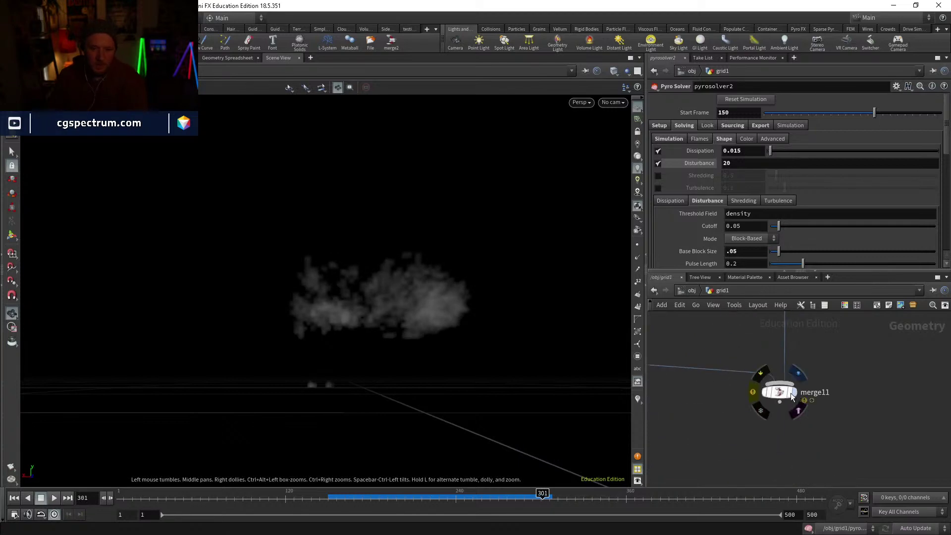
{"action": "left_click", "coordinate": [693, 291]}
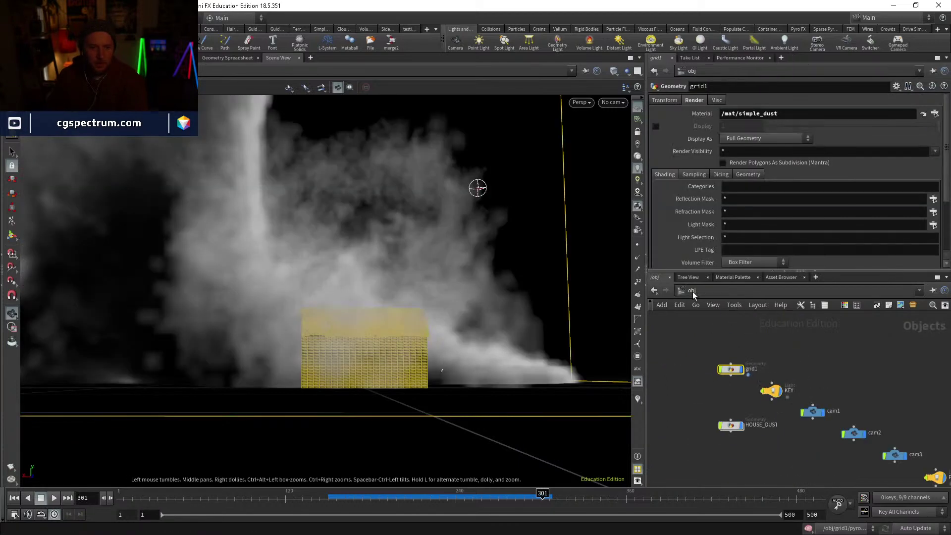
Step: Hide the grid1 object and examine the house dust on its own at frame 252 from different angles
{"action": "left_click", "coordinate": [742, 443]}
{"action": "mouse_move", "coordinate": [404, 337]}
{"action": "left_mouse_down"}
{"action": "mouse_move", "coordinate": [261, 359]}
{"action": "mouse_move", "coordinate": [414, 340]}
{"action": "left_mouse_up"}
{"action": "right_click_drag", "start_coordinate": [415, 340], "coordinate": [380, 337]}
{"action": "left_click_drag", "start_coordinate": [381, 336], "coordinate": [351, 414]}
{"action": "left_click", "coordinate": [743, 372]}
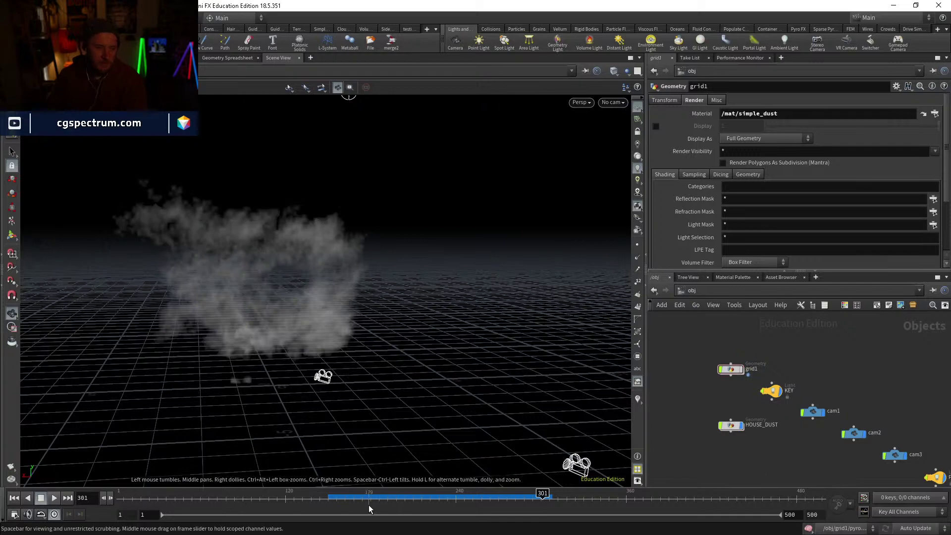
{"action": "left_click_drag", "start_coordinate": [385, 495], "coordinate": [473, 494]}
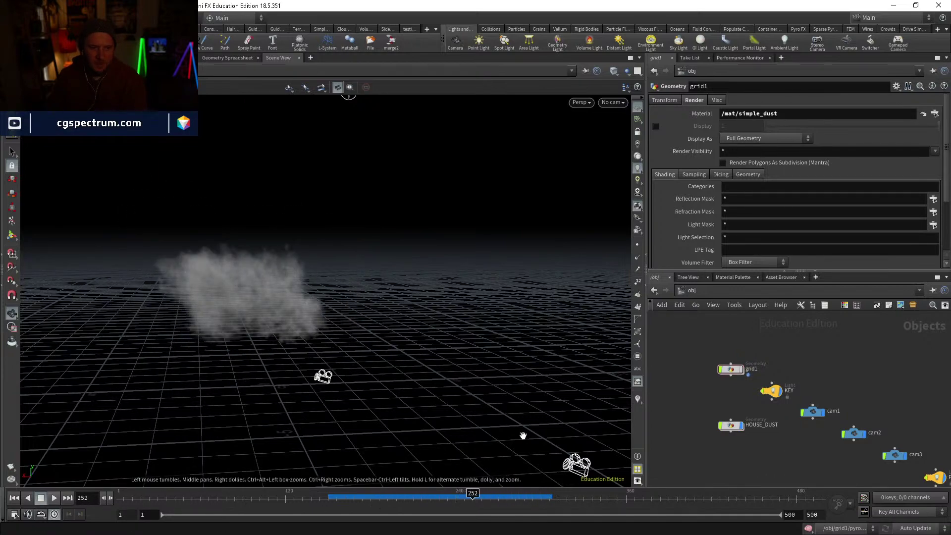
{"action": "left_click_drag", "start_coordinate": [431, 284], "coordinate": [352, 304]}
{"action": "scroll", "coordinate": [759, 419], "scroll_direction": "up", "scroll_amount": 2}
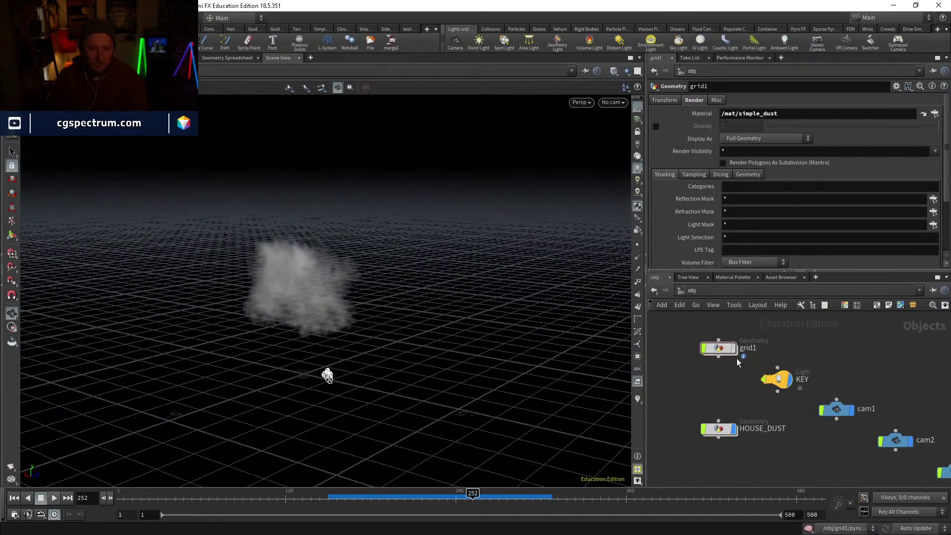
Step: Display grid1 again and compare the tornado and house dust together at frames 289, 301, 179 and 214
{"action": "left_click", "coordinate": [734, 349]}
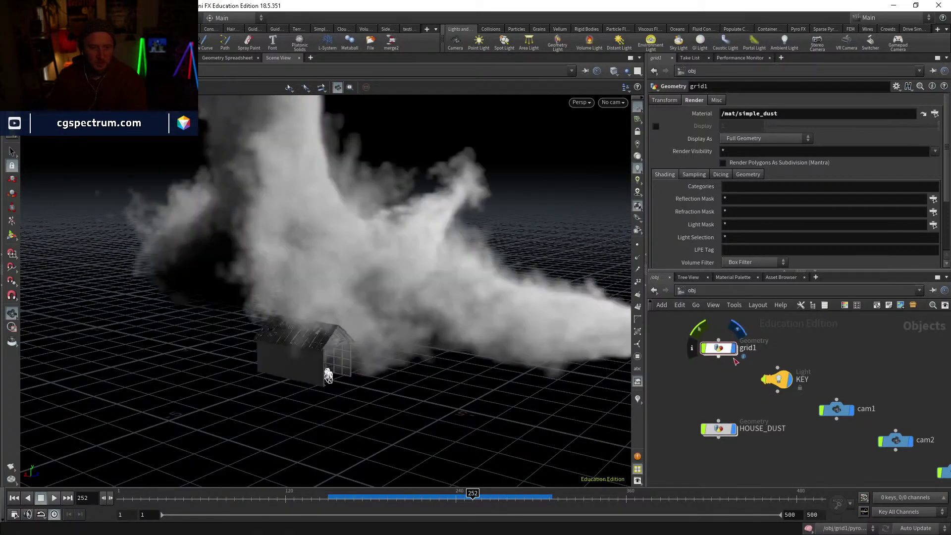
{"action": "left_click_drag", "start_coordinate": [448, 369], "coordinate": [404, 342]}
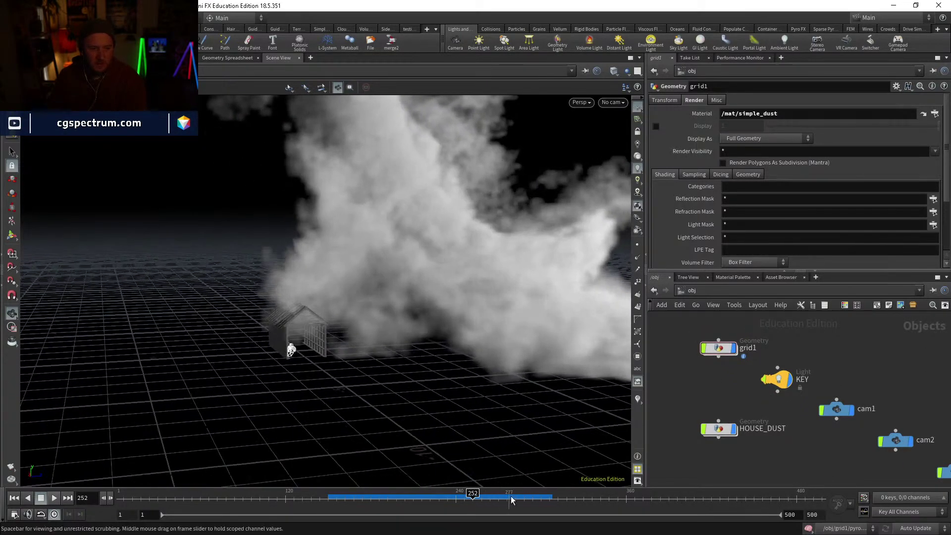
{"action": "left_click", "coordinate": [524, 499]}
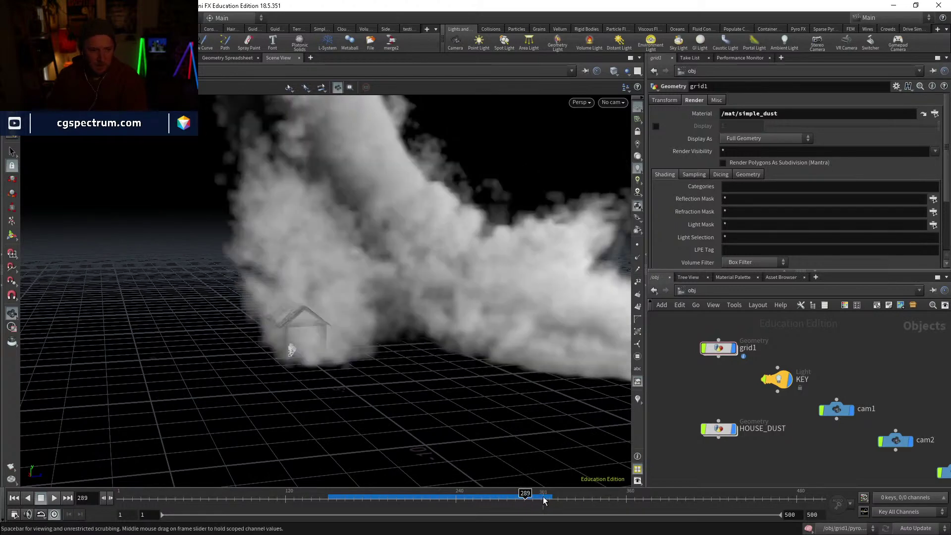
{"action": "left_click", "coordinate": [543, 498]}
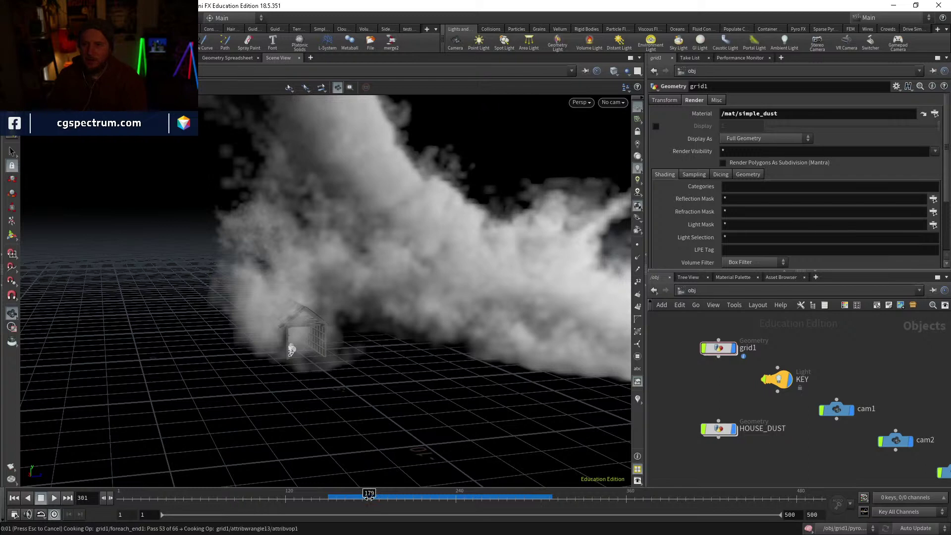
{"action": "left_click", "coordinate": [369, 497]}
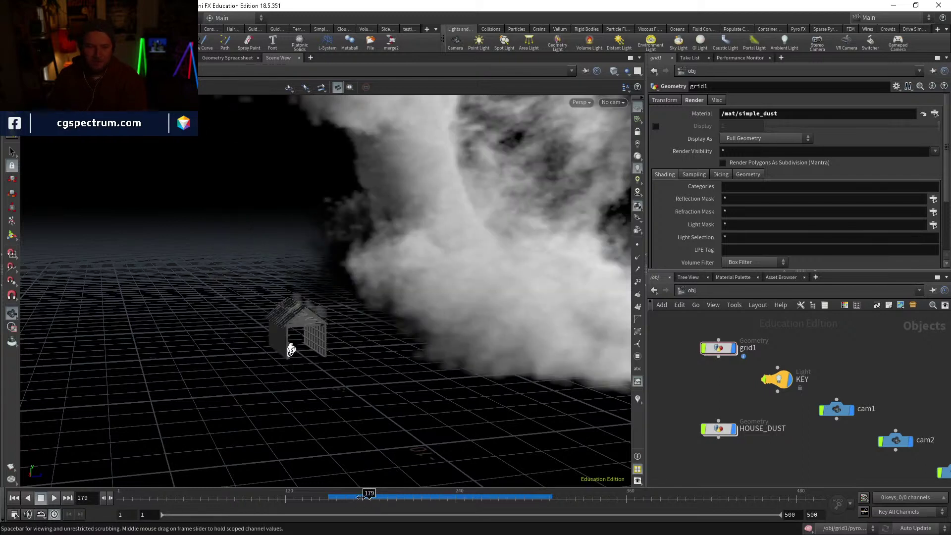
{"action": "left_click", "coordinate": [419, 497]}
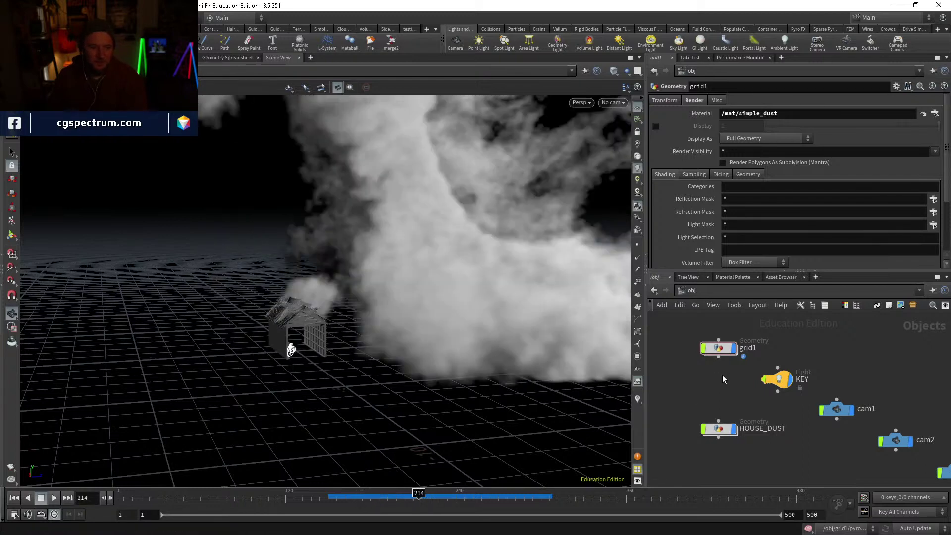
Step: Toggle the visibility of grid1 and HOUSE_DUST off and on to compare their contributions at frame 214
{"action": "left_click", "coordinate": [735, 349]}
{"action": "left_click", "coordinate": [735, 349]}
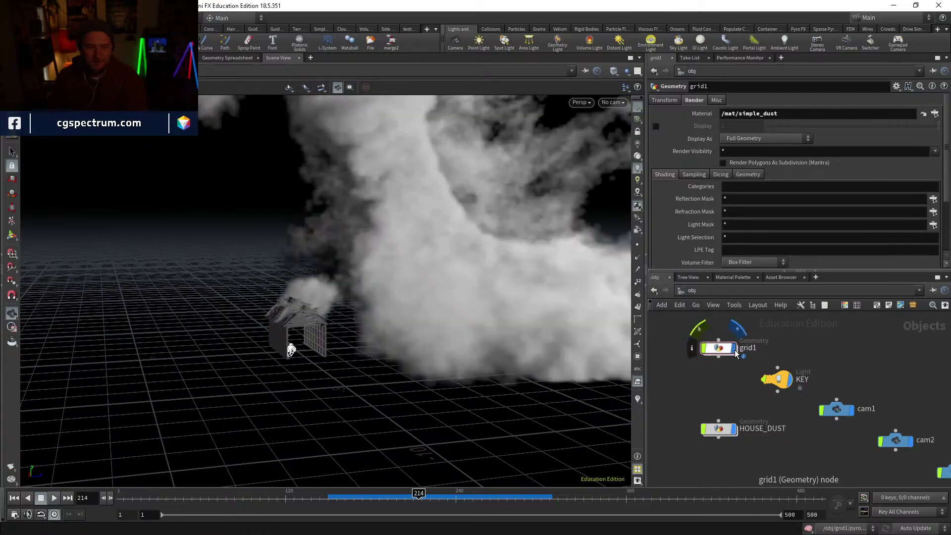
{"action": "left_click", "coordinate": [734, 430]}
{"action": "left_click", "coordinate": [734, 429]}
Step: Inspect the combined dust around the house from new angles and close up, advancing the simulation to frame 302
{"action": "left_click_drag", "start_coordinate": [540, 354], "coordinate": [403, 331]}
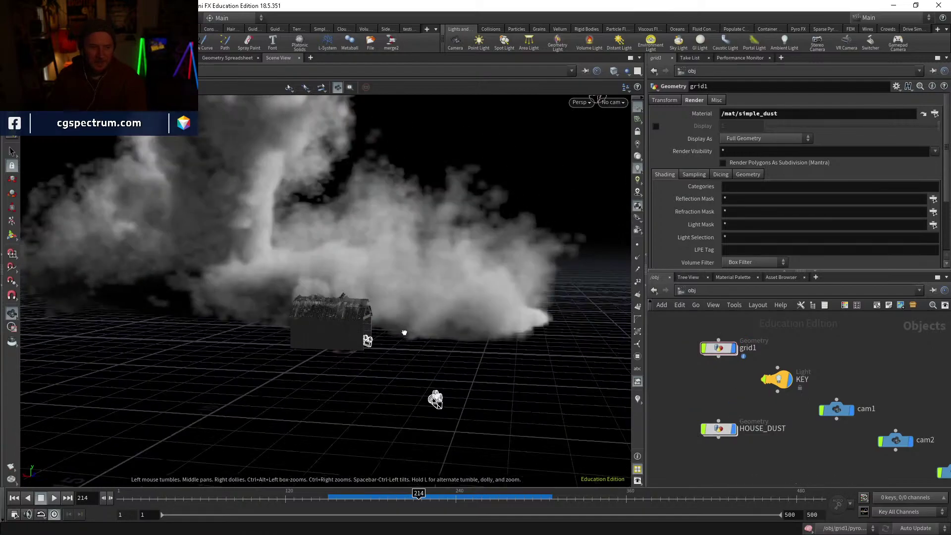
{"action": "right_click_drag", "start_coordinate": [403, 332], "coordinate": [388, 276]}
{"action": "left_click_drag", "start_coordinate": [388, 276], "coordinate": [430, 313]}
{"action": "left_click", "coordinate": [491, 498]}
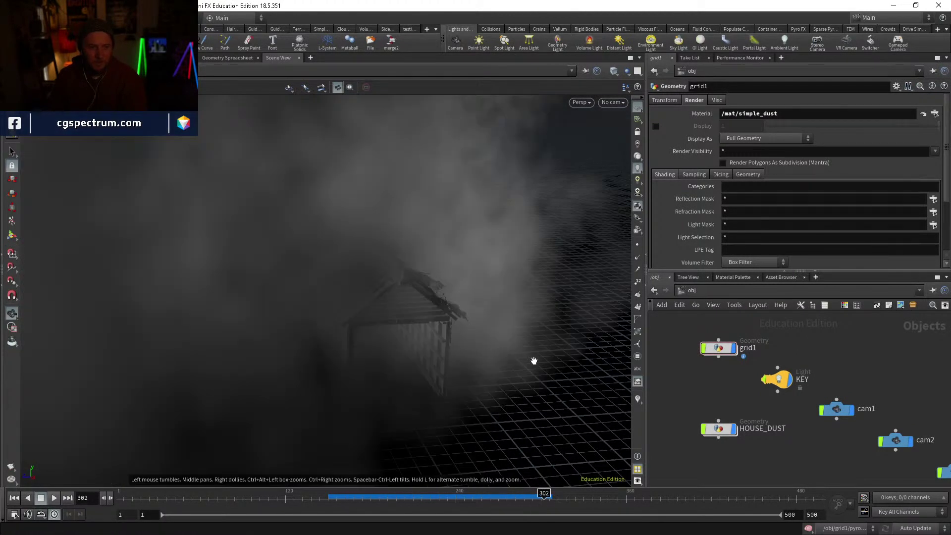
{"action": "left_click_drag", "start_coordinate": [534, 361], "coordinate": [457, 342]}
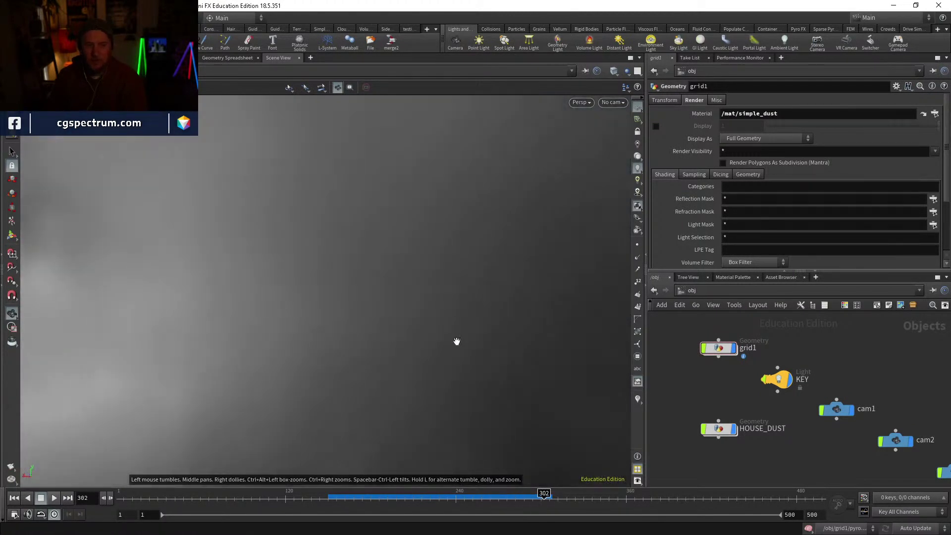
{"action": "right_click_drag", "start_coordinate": [408, 301], "coordinate": [429, 384]}
{"action": "middle_click_drag", "start_coordinate": [429, 385], "coordinate": [263, 244]}
{"action": "right_click_drag", "start_coordinate": [263, 244], "coordinate": [278, 346]}
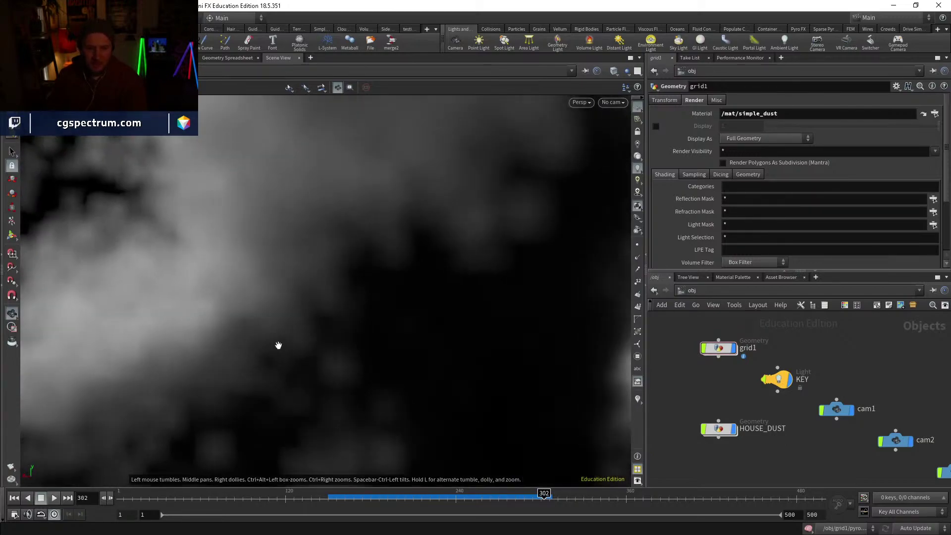
Step: Examine the dust simulation from several angles, with the grid1 house geometry hidden and shown
{"action": "middle_click_drag", "start_coordinate": [278, 347], "coordinate": [249, 269]}
{"action": "right_click_drag", "start_coordinate": [249, 268], "coordinate": [446, 390]}
{"action": "middle_click_drag", "start_coordinate": [446, 391], "coordinate": [285, 372]}
{"action": "left_click_drag", "start_coordinate": [285, 371], "coordinate": [176, 374]}
{"action": "left_click_drag", "start_coordinate": [174, 424], "coordinate": [347, 353]}
{"action": "left_click", "coordinate": [733, 350]}
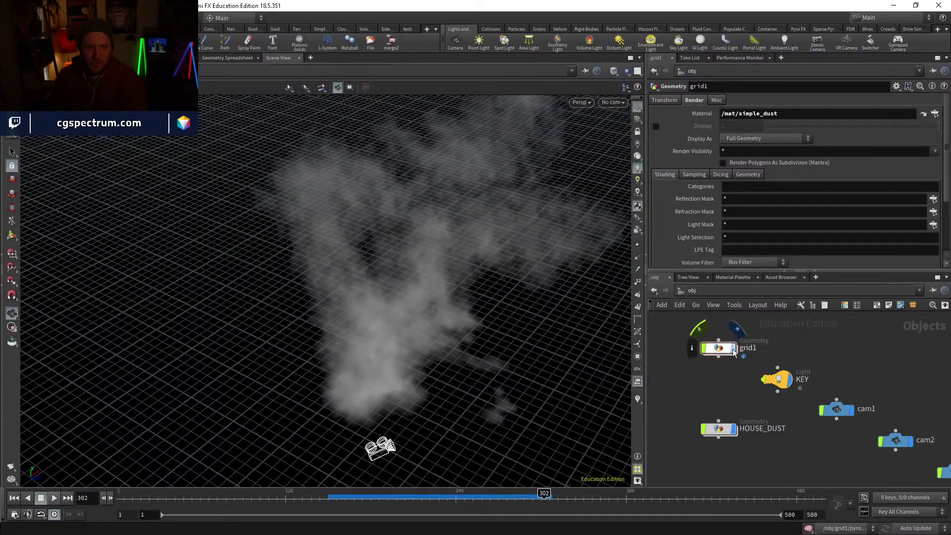
{"action": "left_click", "coordinate": [733, 350]}
{"action": "left_click_drag", "start_coordinate": [468, 395], "coordinate": [444, 361]}
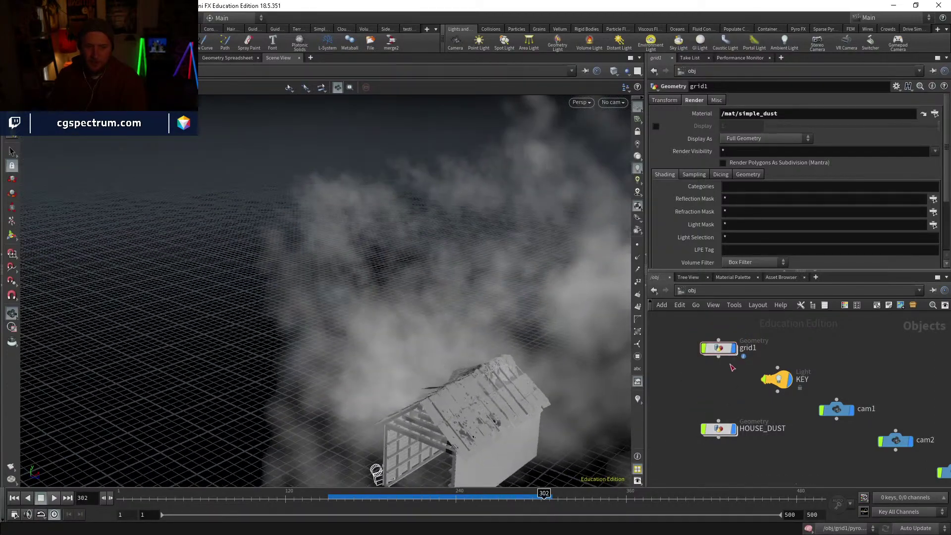
Step: Copy the volumevisualization3 node from inside the grid1 network
{"action": "double_click", "coordinate": [718, 349]}
{"action": "middle_click_drag", "start_coordinate": [738, 343], "coordinate": [744, 450]}
{"action": "scroll", "coordinate": [744, 450], "scroll_direction": "up", "scroll_amount": 3}
{"action": "left_click_drag", "start_coordinate": [757, 405], "coordinate": [706, 364]}
{"action": "key", "text": "ctrl+c"}
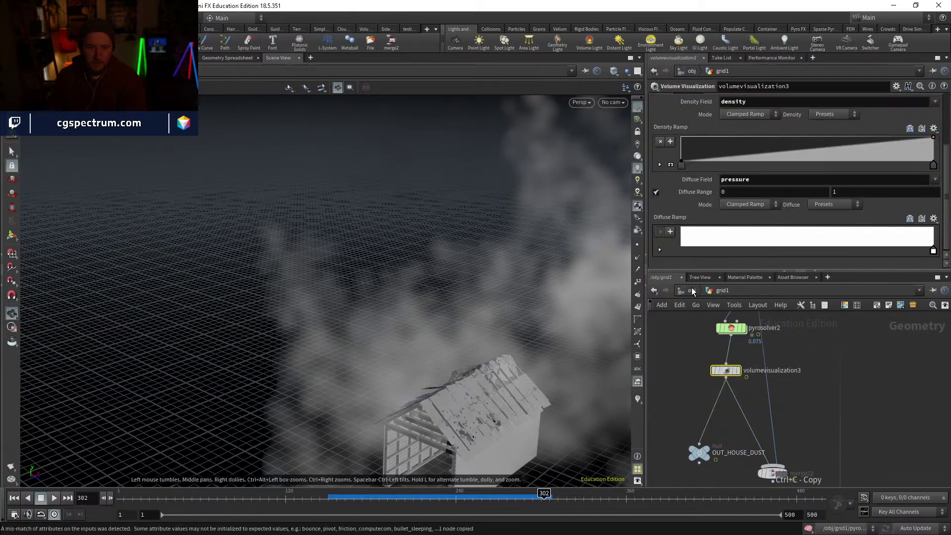
Step: Paste volumevisualization3 into the HOUSE_DUST network, wire it below object_merge1 and make it the displayed node
{"action": "left_click", "coordinate": [692, 291]}
{"action": "middle_click_drag", "start_coordinate": [722, 430], "coordinate": [706, 390]}
{"action": "double_click", "coordinate": [706, 389]}
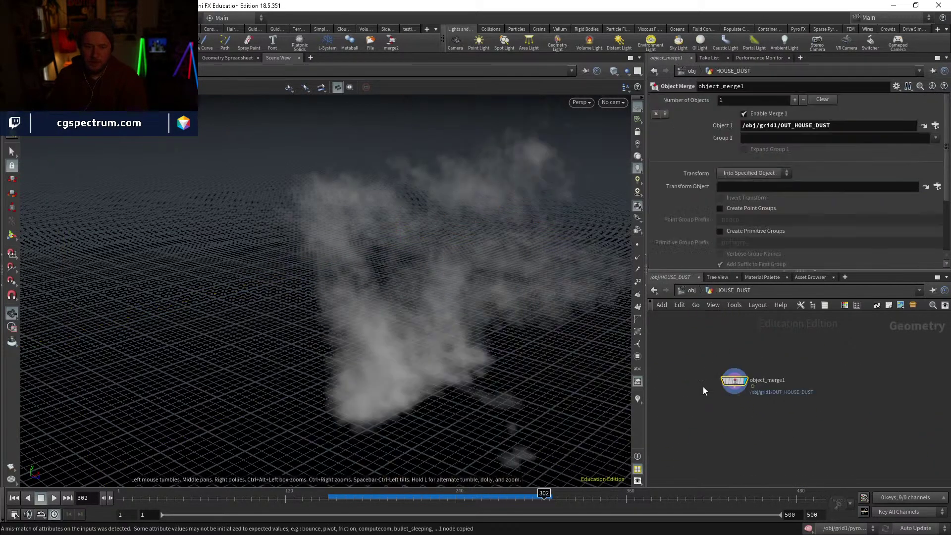
{"action": "scroll", "coordinate": [729, 431], "scroll_direction": "up", "scroll_amount": 3}
{"action": "key", "text": "ctrl+v"}
{"action": "left_click", "coordinate": [733, 420]}
{"action": "left_click", "coordinate": [738, 356]}
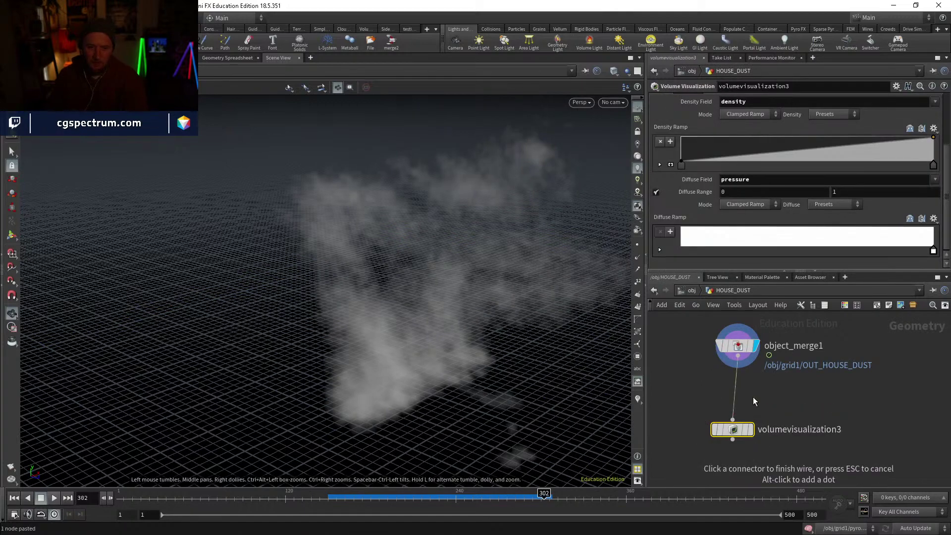
{"action": "left_click", "coordinate": [751, 434]}
{"action": "left_click_drag", "start_coordinate": [735, 432], "coordinate": [740, 418]}
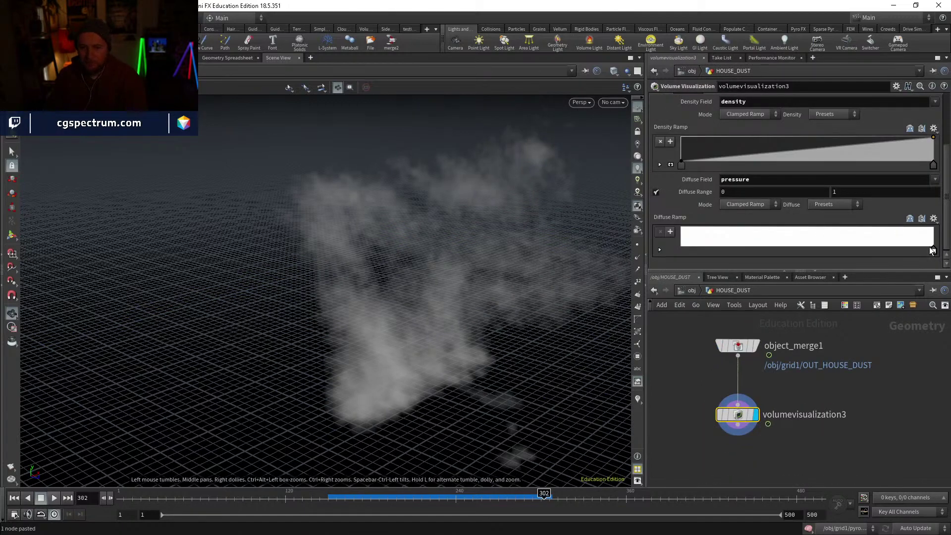
Step: Tint the Diffuse Ramp of volumevisualization3 in HOUSE_DUST a pale orange
{"action": "left_click", "coordinate": [933, 251]}
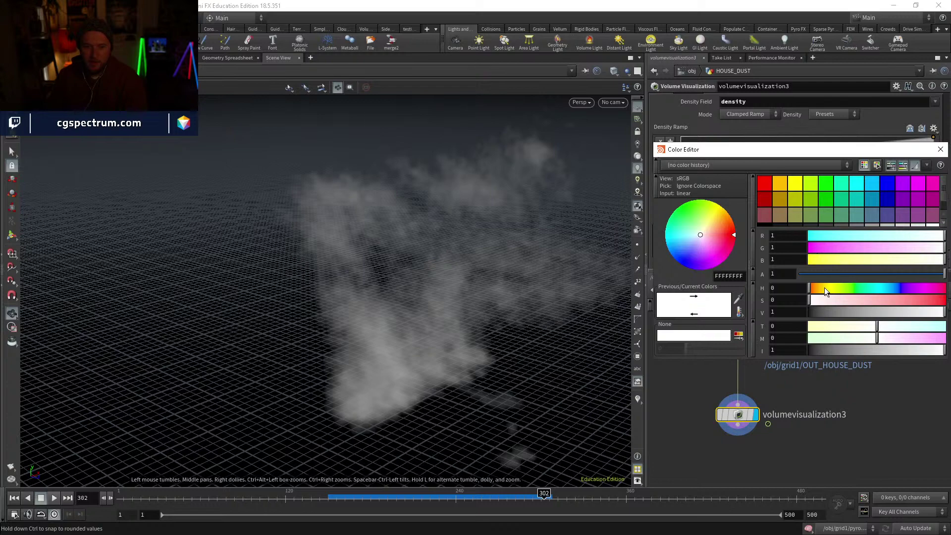
{"action": "left_click_drag", "start_coordinate": [826, 292], "coordinate": [858, 304]}
{"action": "left_click", "coordinate": [941, 150]}
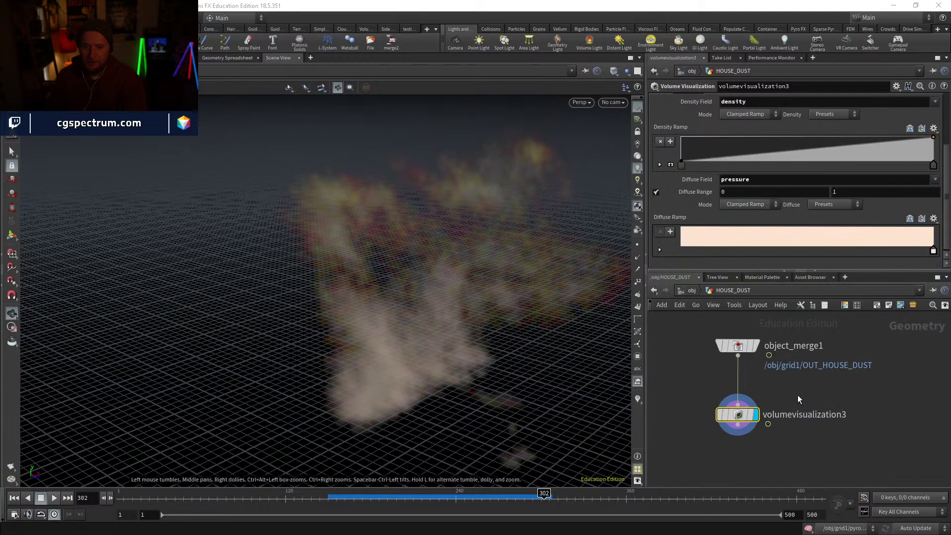
Step: Return to the object level and compare the tinted dust around the house at frames 205, 292 and 305
{"action": "left_click", "coordinate": [691, 291]}
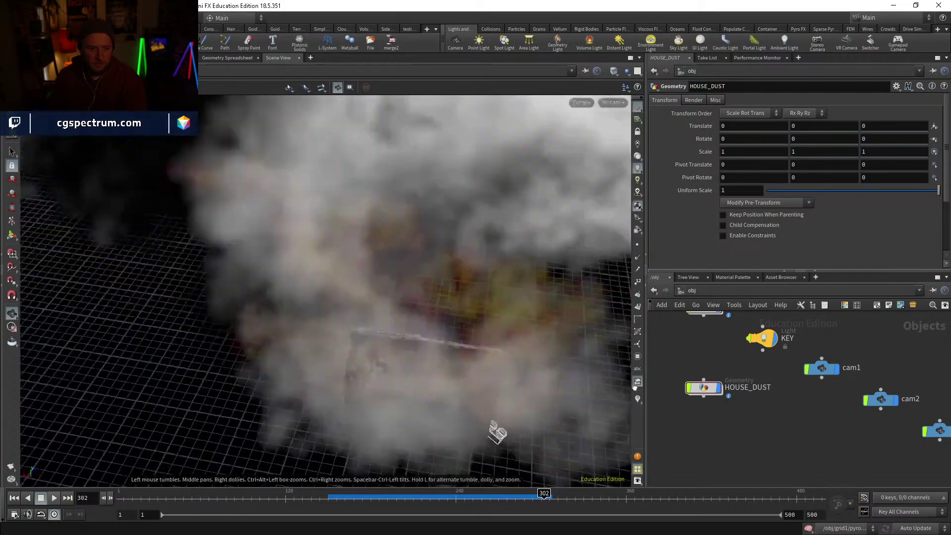
{"action": "left_click", "coordinate": [405, 495]}
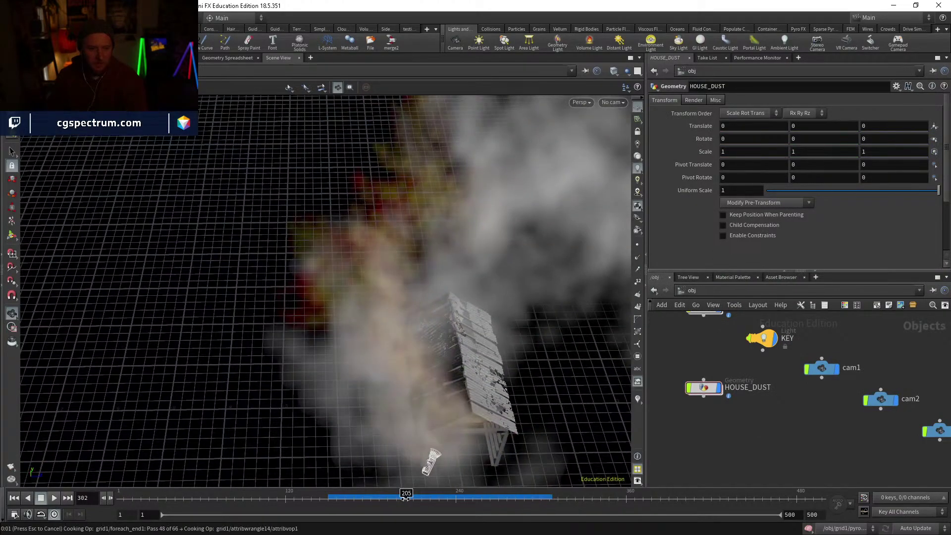
{"action": "left_click", "coordinate": [530, 494]}
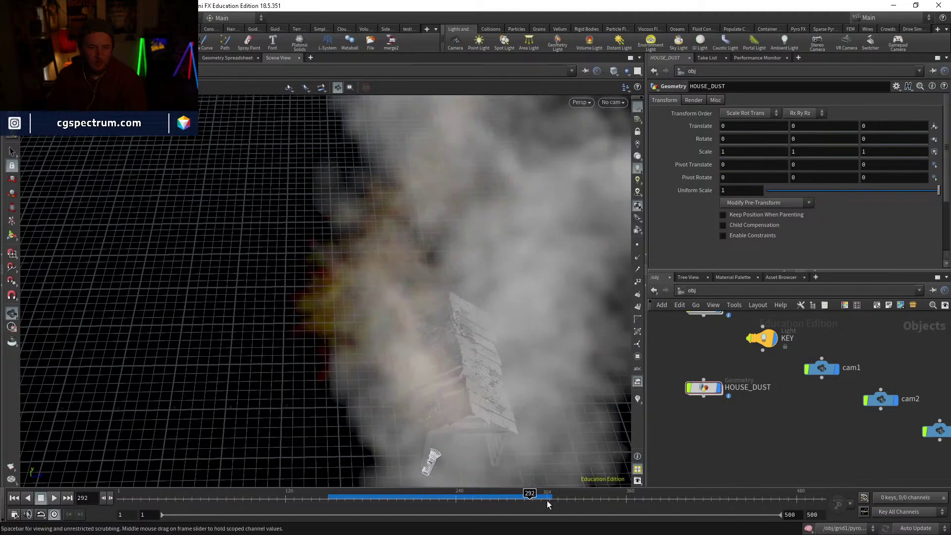
{"action": "left_click", "coordinate": [547, 497]}
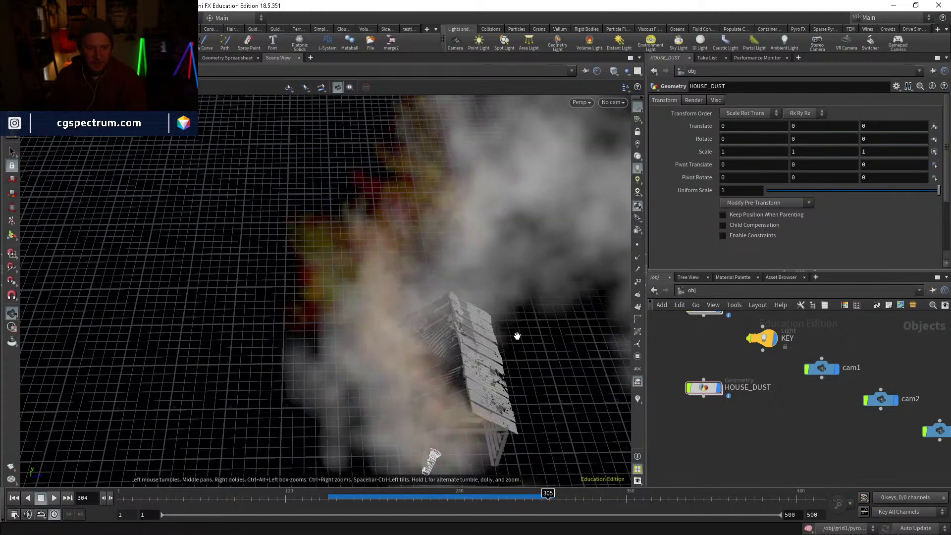
{"action": "left_click_drag", "start_coordinate": [487, 287], "coordinate": [420, 247]}
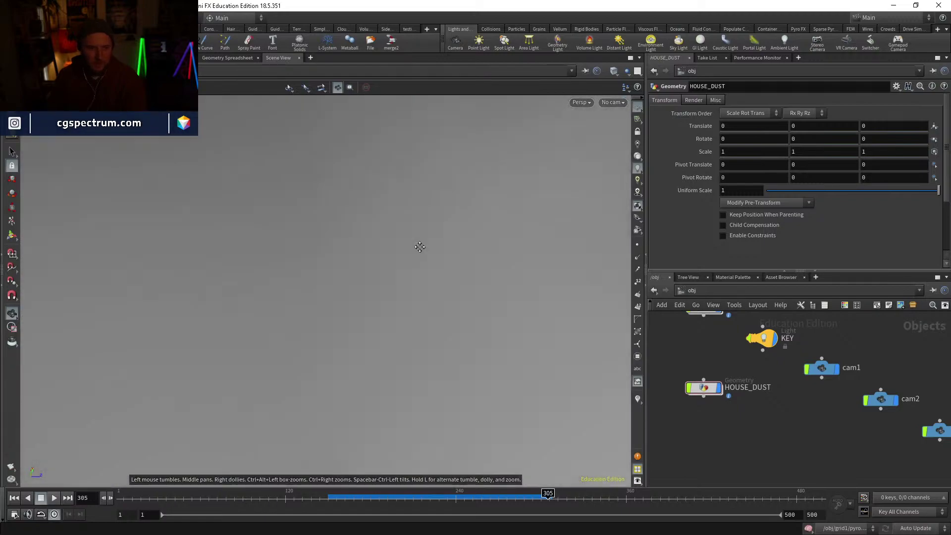
Step: Frame the selected dust, move in on the house and examine the scene at frames 240, 297 and 307
{"action": "key", "text": "g"}
{"action": "left_click_drag", "start_coordinate": [387, 374], "coordinate": [300, 164]}
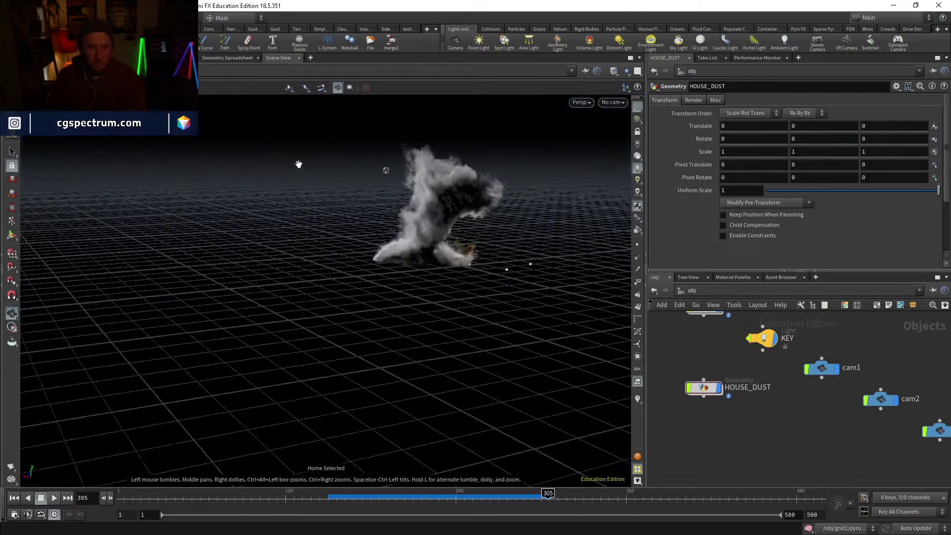
{"action": "middle_click_drag", "start_coordinate": [456, 253], "coordinate": [351, 302]}
{"action": "right_click_drag", "start_coordinate": [351, 302], "coordinate": [450, 159]}
{"action": "mouse_move", "coordinate": [451, 159]}
{"action": "left_mouse_down"}
{"action": "mouse_move", "coordinate": [370, 288]}
{"action": "mouse_move", "coordinate": [367, 328]}
{"action": "mouse_move", "coordinate": [431, 259]}
{"action": "mouse_move", "coordinate": [335, 259]}
{"action": "mouse_move", "coordinate": [428, 252]}
{"action": "mouse_move", "coordinate": [367, 264]}
{"action": "mouse_move", "coordinate": [373, 286]}
{"action": "left_mouse_up"}
{"action": "right_click_drag", "start_coordinate": [373, 286], "coordinate": [403, 216]}
{"action": "left_click_drag", "start_coordinate": [391, 255], "coordinate": [418, 299]}
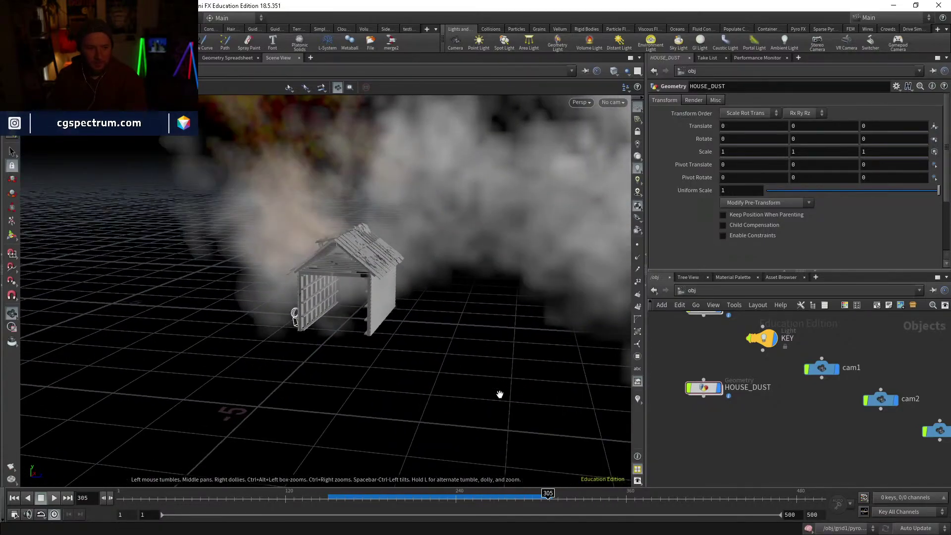
{"action": "left_click", "coordinate": [456, 499]}
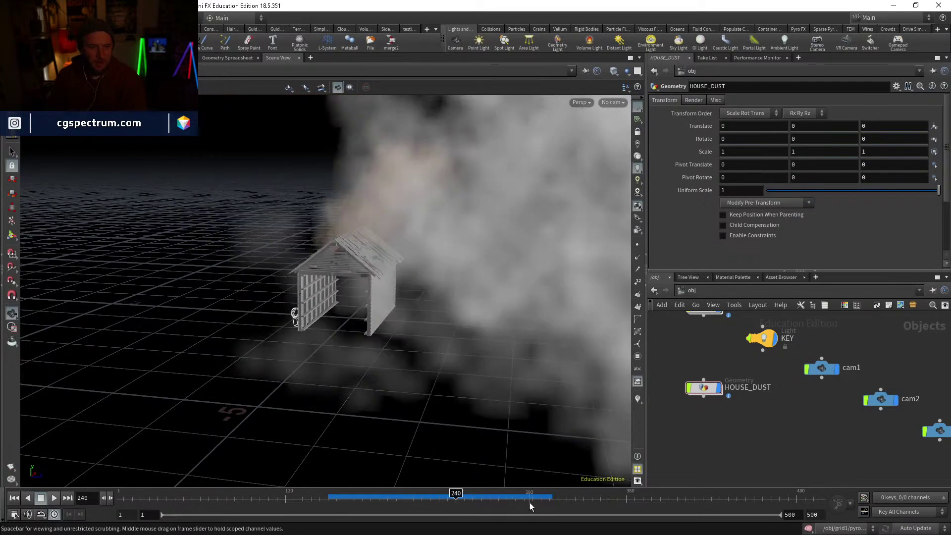
{"action": "left_click", "coordinate": [537, 499]}
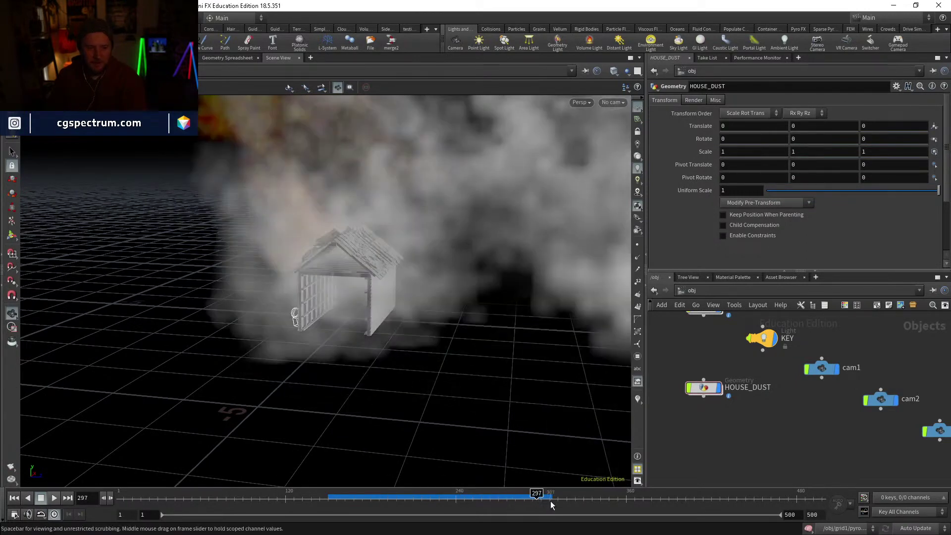
{"action": "left_click", "coordinate": [551, 501]}
Step: Hide grid1 at the object level and inspect the HOUSE_DUST volume on its own
{"action": "left_click_drag", "start_coordinate": [341, 367], "coordinate": [395, 316]}
{"action": "middle_click_drag", "start_coordinate": [395, 317], "coordinate": [472, 395]}
{"action": "left_click_drag", "start_coordinate": [471, 395], "coordinate": [450, 396]}
{"action": "middle_click_drag", "start_coordinate": [729, 347], "coordinate": [729, 379]}
{"action": "left_click", "coordinate": [720, 339]}
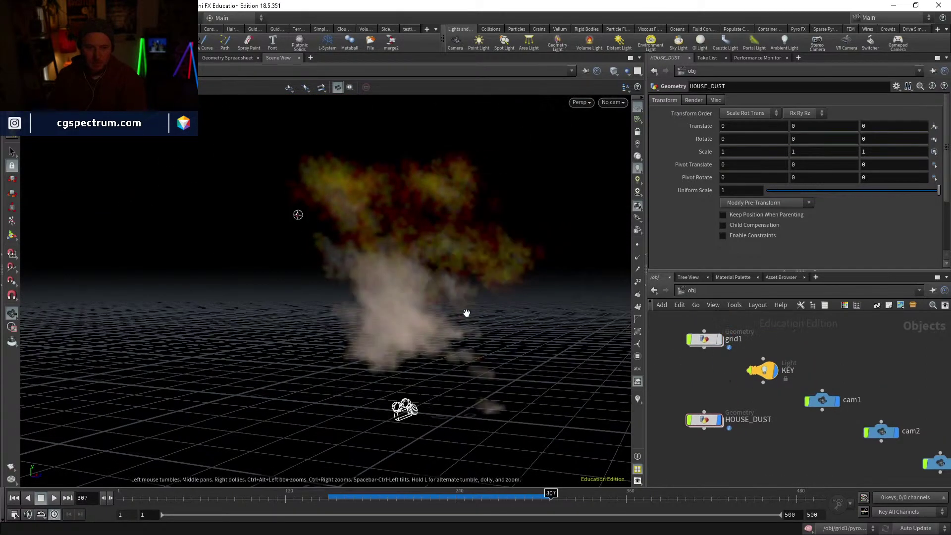
{"action": "mouse_move", "coordinate": [467, 315]}
{"action": "left_mouse_down"}
{"action": "mouse_move", "coordinate": [448, 309]}
{"action": "mouse_move", "coordinate": [499, 316]}
{"action": "mouse_move", "coordinate": [479, 317]}
{"action": "left_mouse_up"}
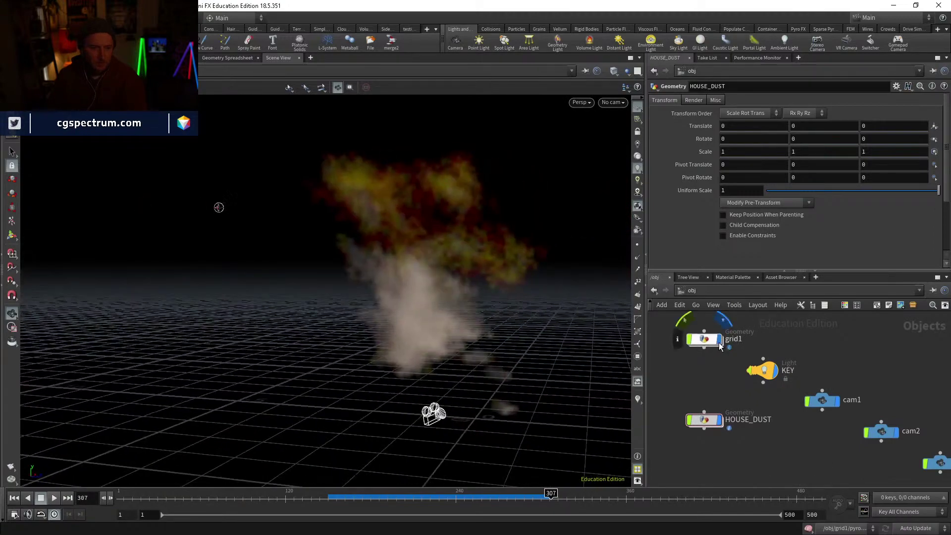
Step: Inside the grid1 network, make normal1 the displayed node, so only the house geometry is output
{"action": "double_click", "coordinate": [706, 339]}
{"action": "middle_click_drag", "start_coordinate": [749, 394], "coordinate": [755, 369]}
{"action": "scroll", "coordinate": [755, 370], "scroll_direction": "down", "scroll_amount": 1}
{"action": "middle_click_drag", "start_coordinate": [743, 452], "coordinate": [812, 368]}
{"action": "scroll", "coordinate": [812, 368], "scroll_direction": "down", "scroll_amount": 4}
{"action": "scroll", "coordinate": [745, 409], "scroll_direction": "up", "scroll_amount": 5}
{"action": "left_click", "coordinate": [725, 417]}
{"action": "left_click", "coordinate": [714, 417]}
{"action": "middle_click_drag", "start_coordinate": [763, 330], "coordinate": [724, 329]}
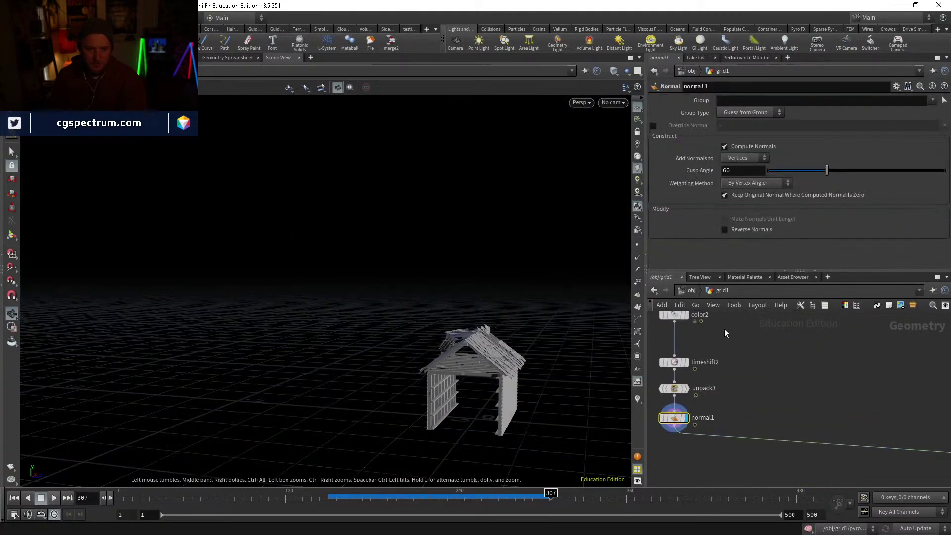
Step: Return to the object level and inspect the house with its dust, toggling between wireframe and shaded display
{"action": "left_click", "coordinate": [692, 290]}
{"action": "left_click", "coordinate": [784, 453]}
{"action": "mouse_move", "coordinate": [426, 370]}
{"action": "left_mouse_down"}
{"action": "mouse_move", "coordinate": [367, 368]}
{"action": "mouse_move", "coordinate": [517, 371]}
{"action": "mouse_move", "coordinate": [557, 361]}
{"action": "left_mouse_up"}
{"action": "key", "text": "w"}
{"action": "key", "text": "w"}
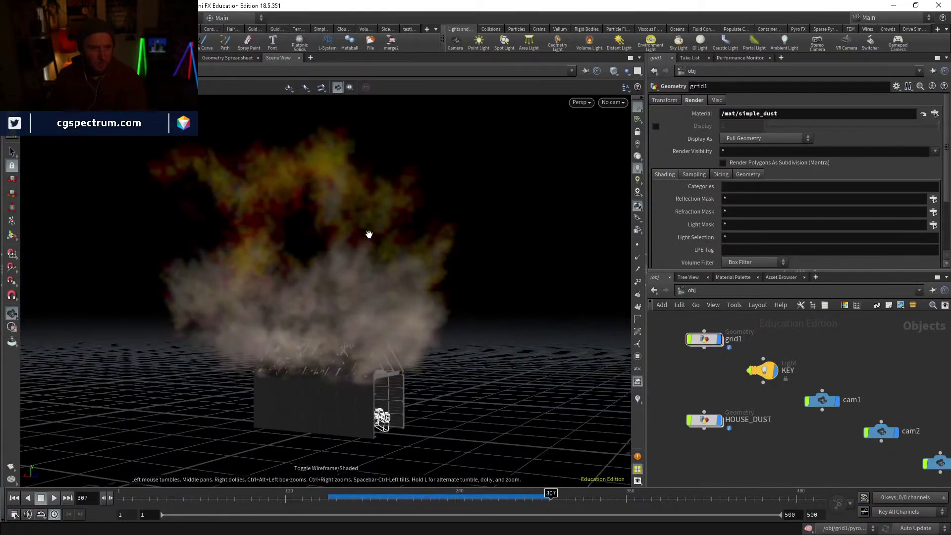
{"action": "mouse_move", "coordinate": [369, 234]}
{"action": "left_mouse_down"}
{"action": "mouse_move", "coordinate": [296, 219]}
{"action": "mouse_move", "coordinate": [448, 249]}
{"action": "mouse_move", "coordinate": [501, 310]}
{"action": "mouse_move", "coordinate": [478, 250]}
{"action": "mouse_move", "coordinate": [516, 234]}
{"action": "left_mouse_up"}
Step: Switch the viewport to headlight-only lighting and compare the shaded display with and without wireframe overlay
{"action": "left_click", "coordinate": [638, 158]}
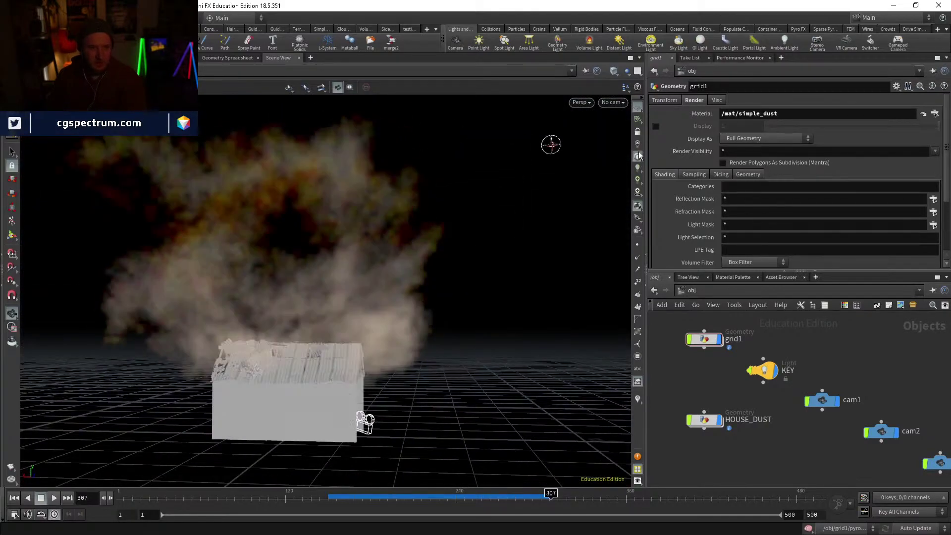
{"action": "left_click", "coordinate": [641, 144]}
{"action": "left_click", "coordinate": [640, 156]}
{"action": "mouse_move", "coordinate": [461, 291]}
{"action": "left_mouse_down"}
{"action": "mouse_move", "coordinate": [369, 278]}
{"action": "mouse_move", "coordinate": [471, 269]}
{"action": "left_mouse_up"}
{"action": "key", "text": "shift+w"}
{"action": "key", "text": "shift+w"}
Step: Scrub the timeline to frames 306 and 304 and examine the dust rising from the house from different sides
{"action": "right_click_drag", "start_coordinate": [471, 270], "coordinate": [448, 334]}
{"action": "mouse_move", "coordinate": [448, 333]}
{"action": "left_mouse_down"}
{"action": "mouse_move", "coordinate": [404, 352]}
{"action": "mouse_move", "coordinate": [439, 392]}
{"action": "mouse_move", "coordinate": [352, 242]}
{"action": "mouse_move", "coordinate": [325, 289]}
{"action": "mouse_move", "coordinate": [426, 300]}
{"action": "left_mouse_up"}
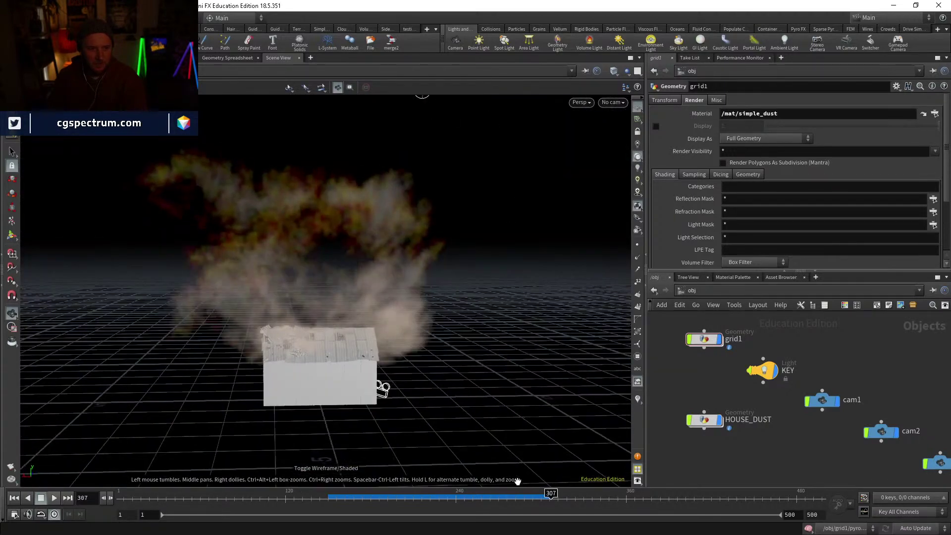
{"action": "left_click", "coordinate": [496, 495]}
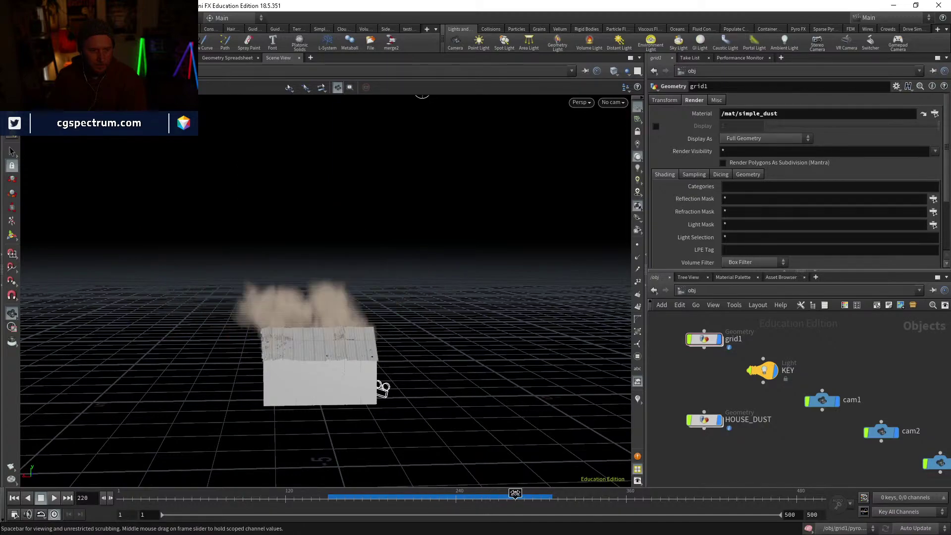
{"action": "left_click_drag", "start_coordinate": [515, 494], "coordinate": [550, 497]}
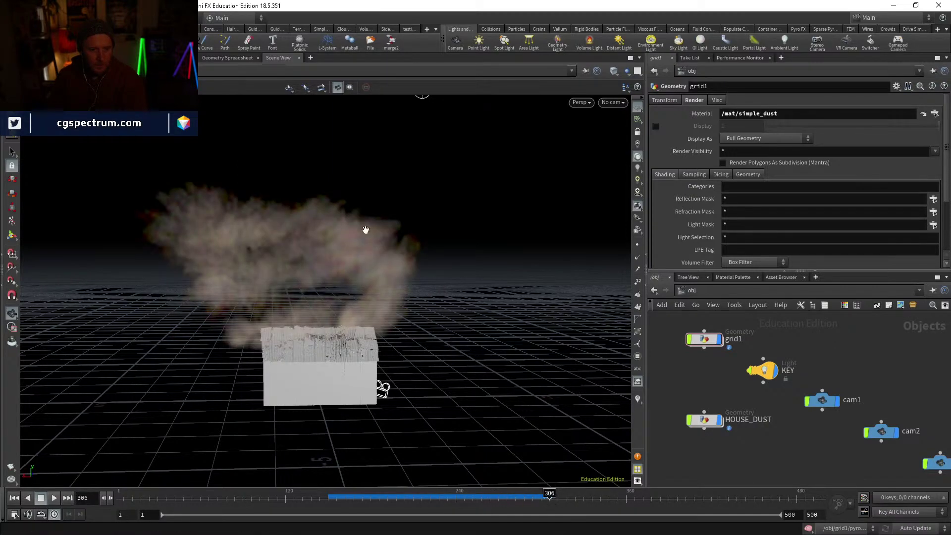
{"action": "left_click_drag", "start_coordinate": [425, 259], "coordinate": [327, 291]}
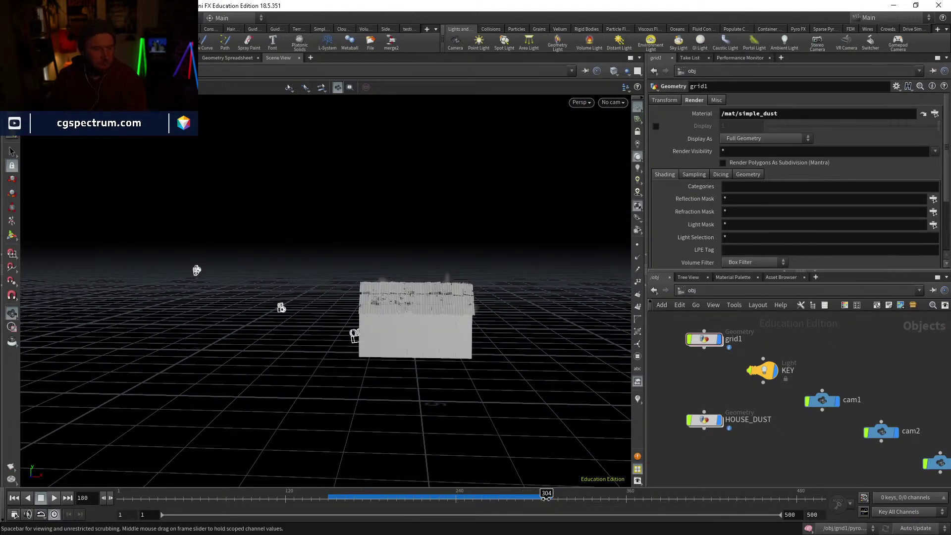
{"action": "left_click", "coordinate": [545, 498]}
{"action": "left_click_drag", "start_coordinate": [435, 365], "coordinate": [259, 327]}
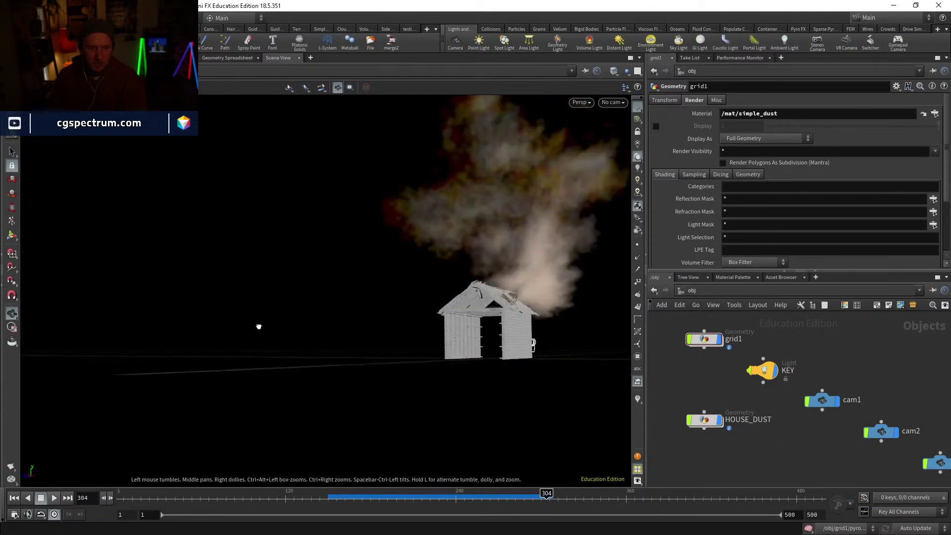
Step: Check the house and dust volume bounds by toggling wireframe and shaded display at frame 304
{"action": "mouse_move", "coordinate": [461, 325]}
{"action": "left_mouse_down"}
{"action": "mouse_move", "coordinate": [389, 334]}
{"action": "mouse_move", "coordinate": [318, 363]}
{"action": "mouse_move", "coordinate": [182, 362]}
{"action": "mouse_move", "coordinate": [434, 355]}
{"action": "mouse_move", "coordinate": [548, 384]}
{"action": "mouse_move", "coordinate": [599, 347]}
{"action": "mouse_move", "coordinate": [492, 376]}
{"action": "mouse_move", "coordinate": [484, 393]}
{"action": "mouse_move", "coordinate": [436, 351]}
{"action": "mouse_move", "coordinate": [489, 340]}
{"action": "left_mouse_up"}
{"action": "key", "text": "w"}
{"action": "key", "text": "w"}
{"action": "key", "text": "w"}
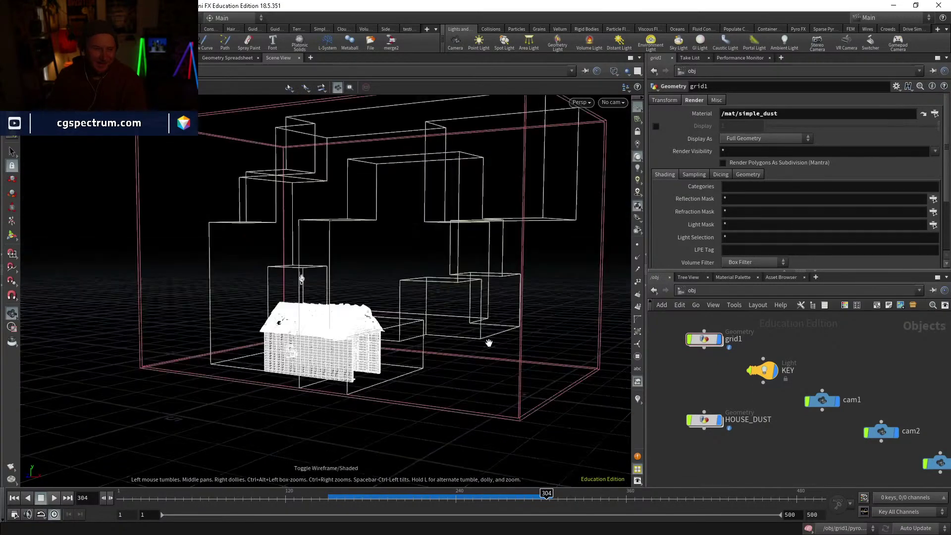
{"action": "key", "text": "w"}
Step: View the scene through cam1 and cam2, checking the cam2 interior shot at frames 210, 240 and 304
{"action": "left_click", "coordinate": [614, 102]}
{"action": "left_click", "coordinate": [620, 150]}
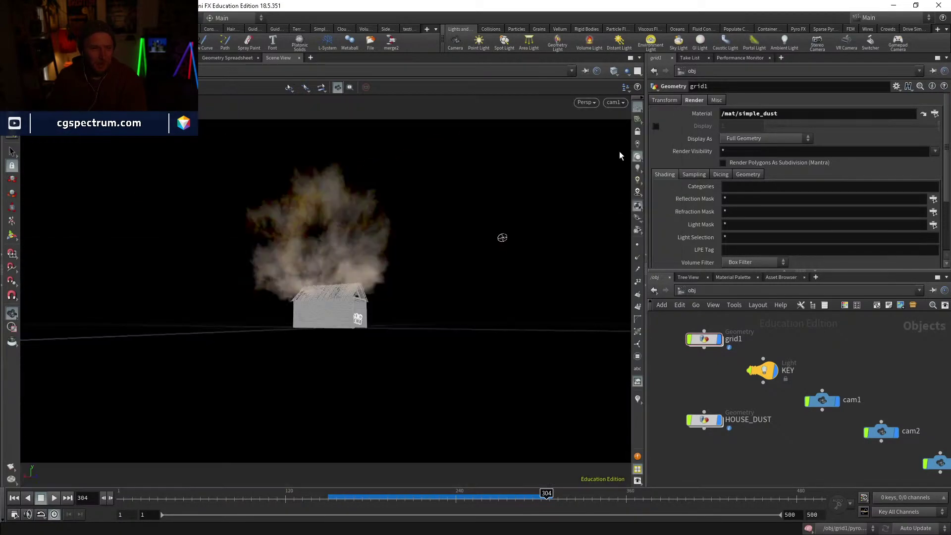
{"action": "left_click", "coordinate": [616, 103]}
{"action": "left_click", "coordinate": [619, 160]}
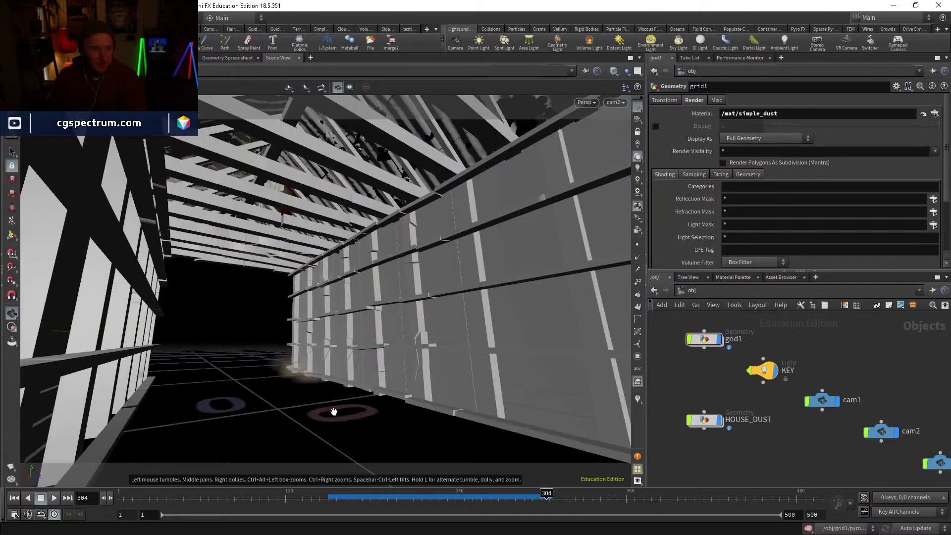
{"action": "left_click", "coordinate": [414, 498]}
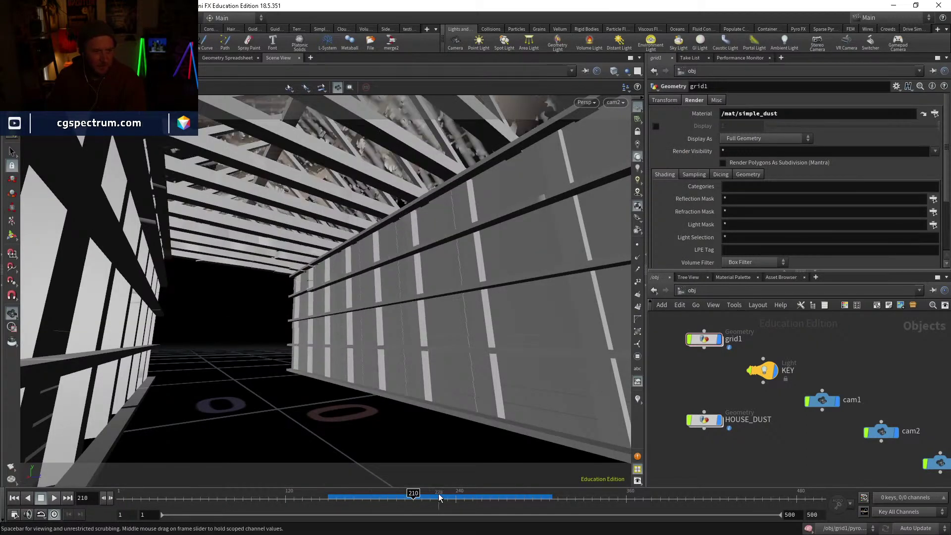
{"action": "left_click", "coordinate": [456, 497]}
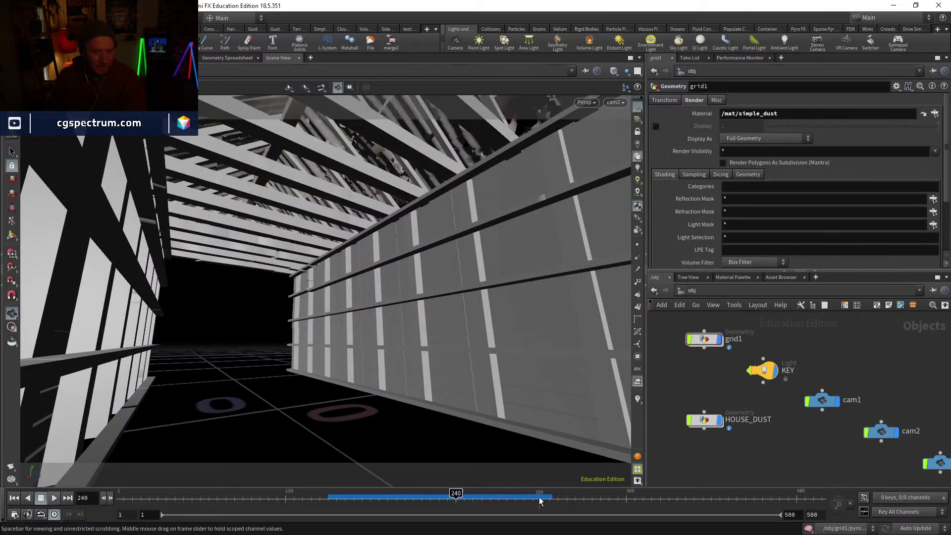
{"action": "left_click", "coordinate": [546, 496]}
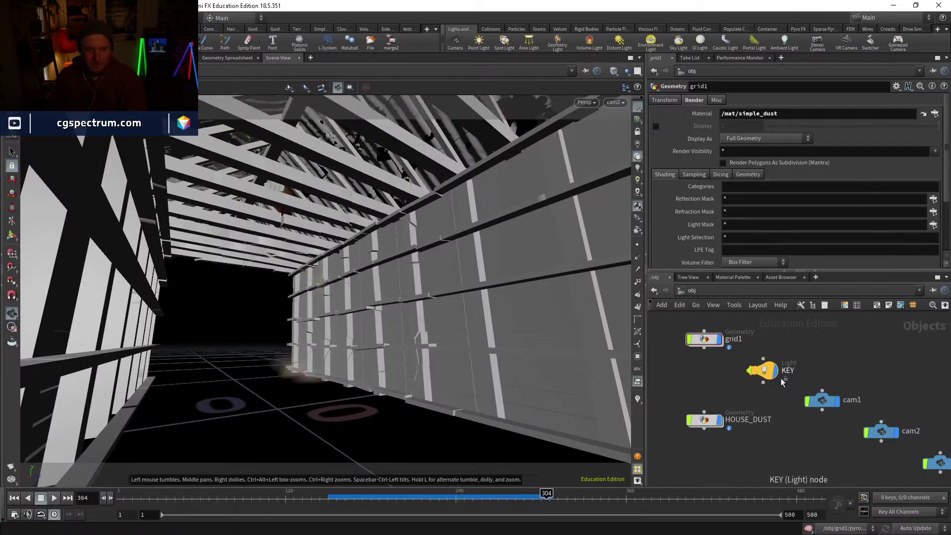
Step: Leave the cam2 view and look at the collapsing house and dust through cam3
{"action": "scroll", "coordinate": [410, 263], "scroll_direction": "down", "scroll_amount": 10}
{"action": "left_click_drag", "start_coordinate": [409, 265], "coordinate": [440, 326]}
{"action": "left_click", "coordinate": [613, 102]}
{"action": "left_click", "coordinate": [621, 169]}
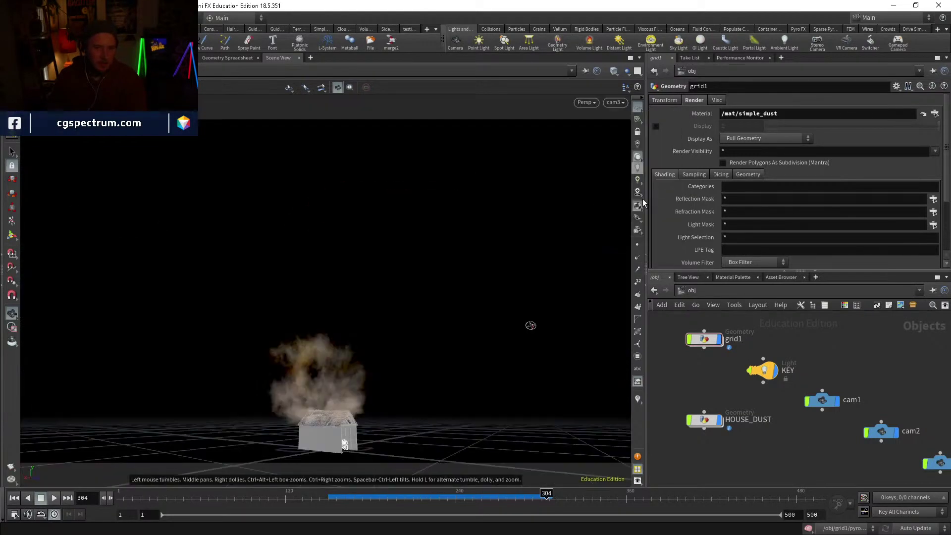
Step: Open the grid1 geometry network and go to the pyrosolver2 branch that feeds OUT_HOUSE_DUST
{"action": "double_click", "coordinate": [704, 339]}
{"action": "scroll", "coordinate": [739, 353], "scroll_direction": "down", "scroll_amount": 3}
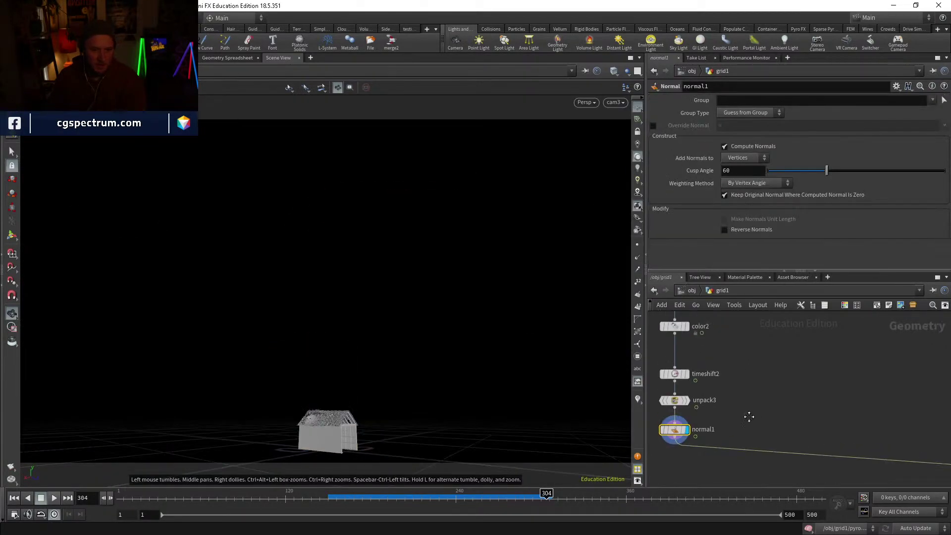
{"action": "scroll", "coordinate": [738, 429], "scroll_direction": "down", "scroll_amount": 4}
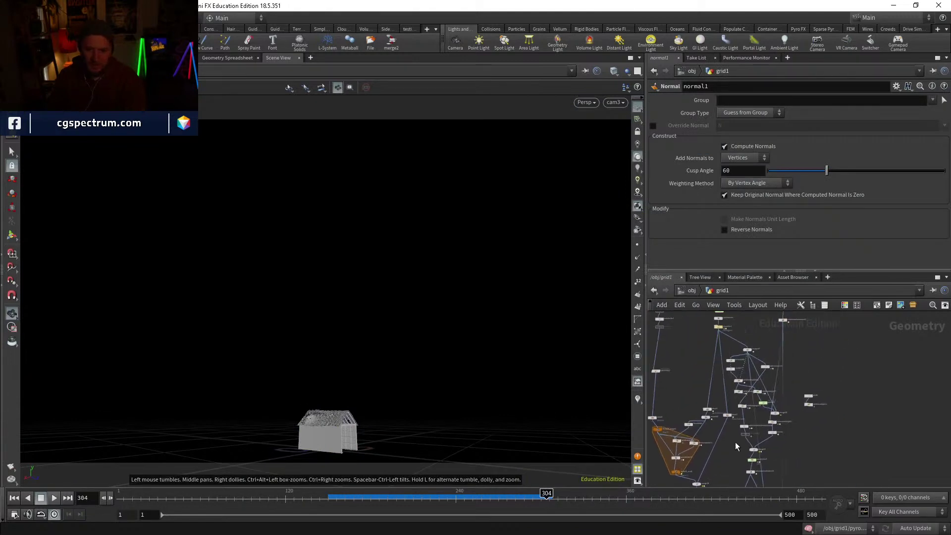
{"action": "middle_click_drag", "start_coordinate": [724, 470], "coordinate": [707, 368]}
{"action": "scroll", "coordinate": [750, 463], "scroll_direction": "up", "scroll_amount": 5}
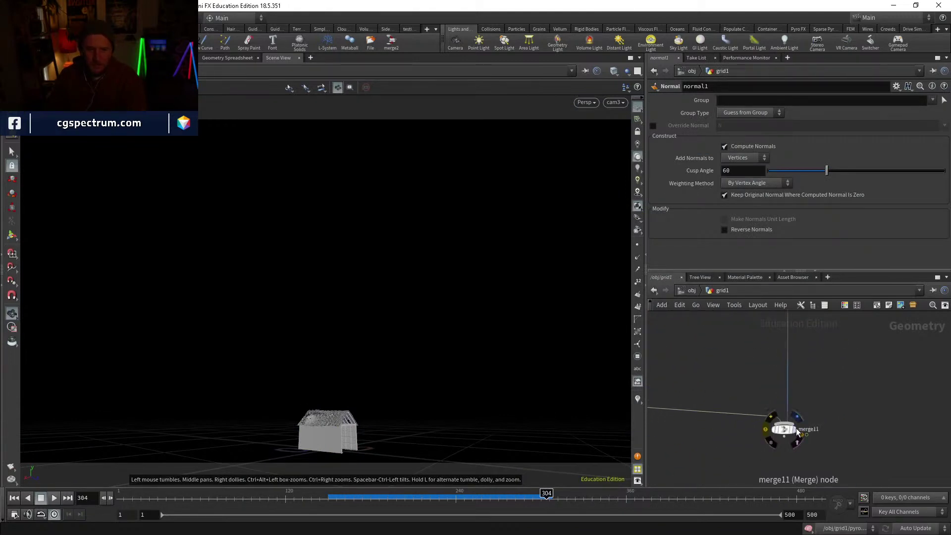
{"action": "scroll", "coordinate": [794, 431], "scroll_direction": "down", "scroll_amount": 3}
{"action": "scroll", "coordinate": [794, 435], "scroll_direction": "down", "scroll_amount": 3}
{"action": "middle_click_drag", "start_coordinate": [821, 371], "coordinate": [773, 490]}
{"action": "middle_click_drag", "start_coordinate": [774, 420], "coordinate": [811, 395]}
{"action": "scroll", "coordinate": [773, 431], "scroll_direction": "up", "scroll_amount": 6}
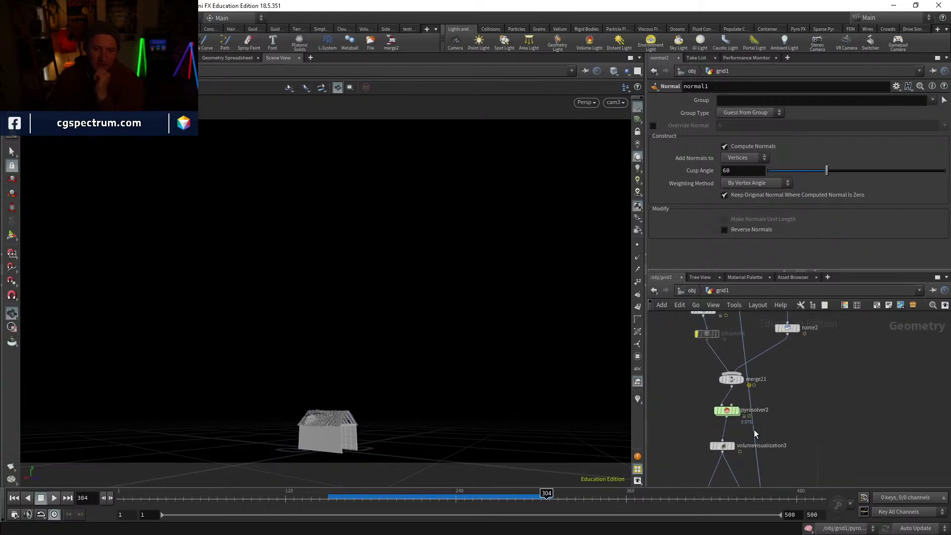
{"action": "middle_click_drag", "start_coordinate": [774, 439], "coordinate": [774, 379]}
{"action": "scroll", "coordinate": [773, 380], "scroll_direction": "down", "scroll_amount": 2}
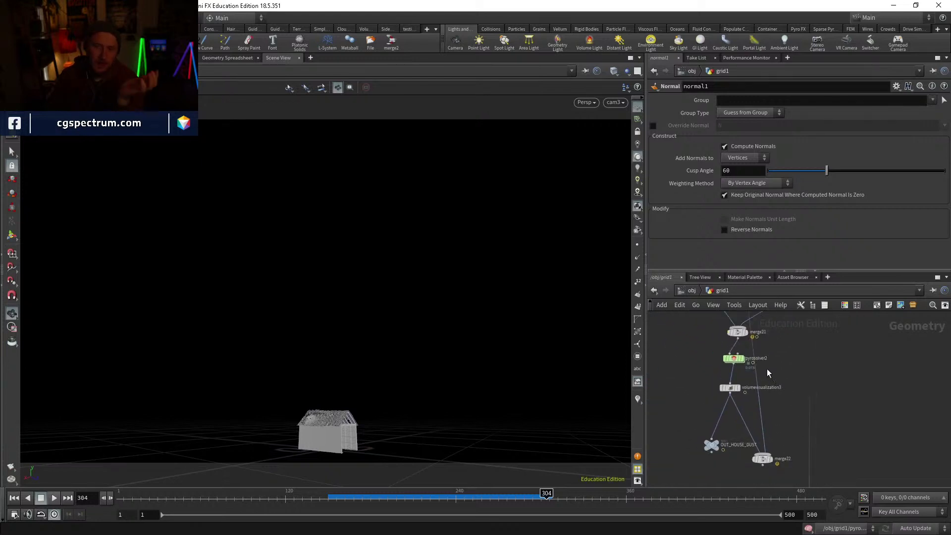
Step: Move volumevisualization3, OUT_HOUSE_DUST and merge22 down to make room below pyrosolver2, and display pyrosolver2
{"action": "left_click_drag", "start_coordinate": [700, 376], "coordinate": [792, 487]}
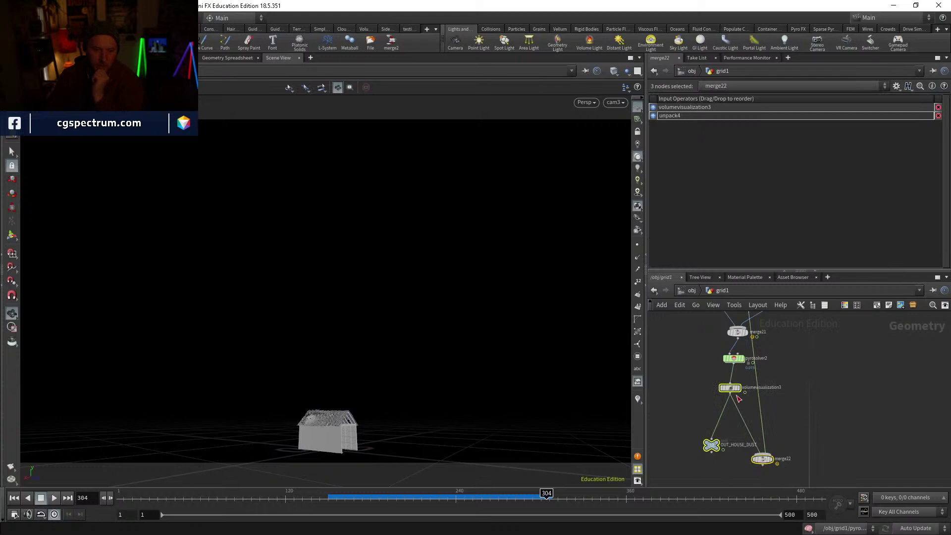
{"action": "left_click_drag", "start_coordinate": [738, 398], "coordinate": [743, 424]}
{"action": "key", "text": "Escape"}
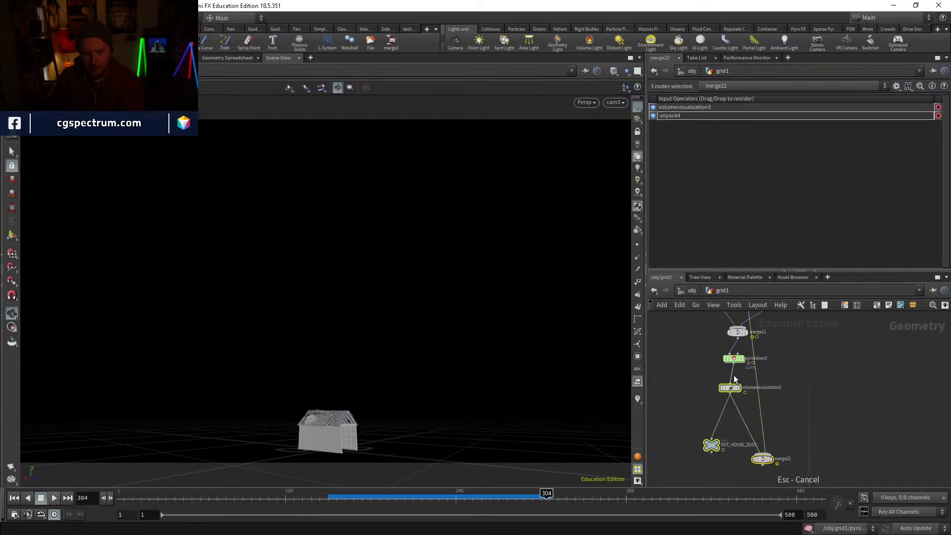
{"action": "left_click_drag", "start_coordinate": [730, 389], "coordinate": [737, 411]}
{"action": "scroll", "coordinate": [744, 360], "scroll_direction": "up", "scroll_amount": 3}
{"action": "left_click", "coordinate": [744, 360]}
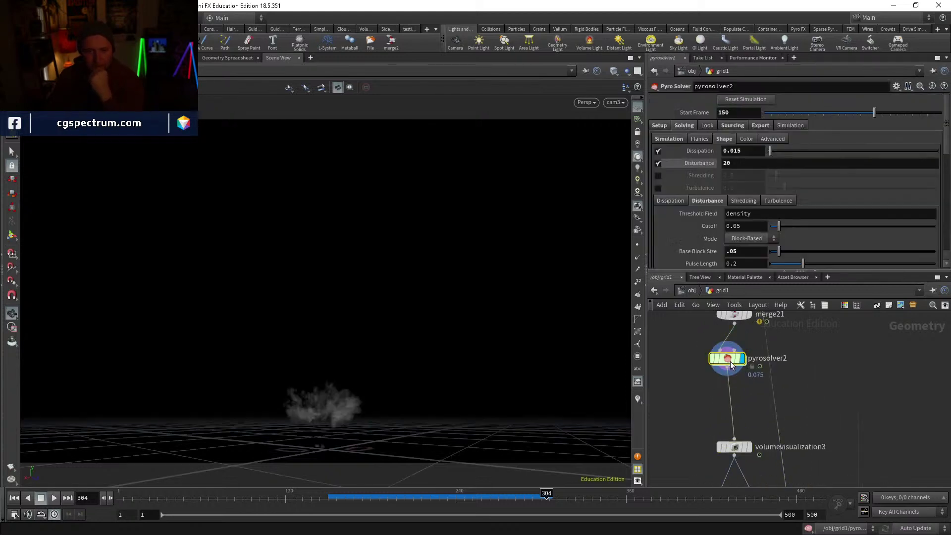
Step: Add a File Cache node below pyrosolver2, beside its wire to volumevisualization3
{"action": "key", "text": "Tab"}
{"action": "type", "text": "filecache"}
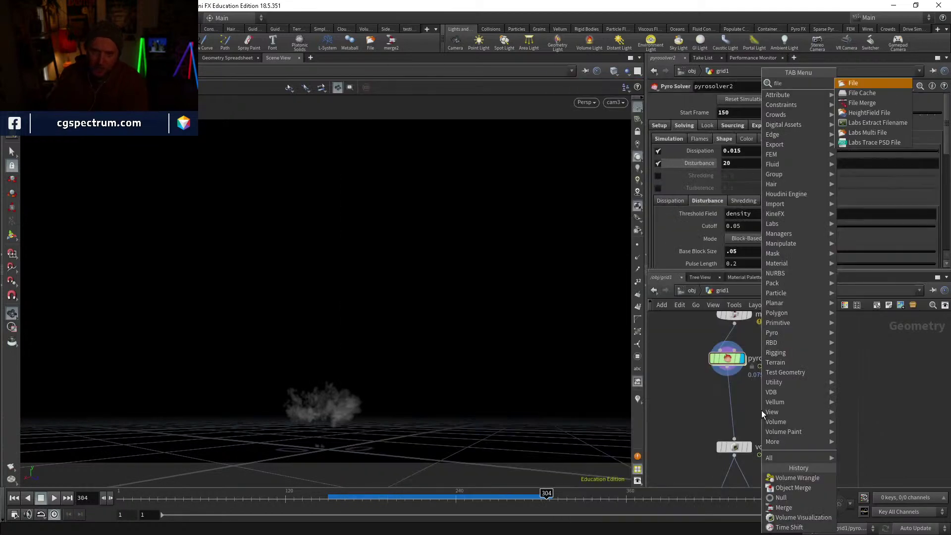
{"action": "key", "text": "Return"}
{"action": "left_click", "coordinate": [762, 410]}
{"action": "left_click_drag", "start_coordinate": [762, 411], "coordinate": [679, 414]}
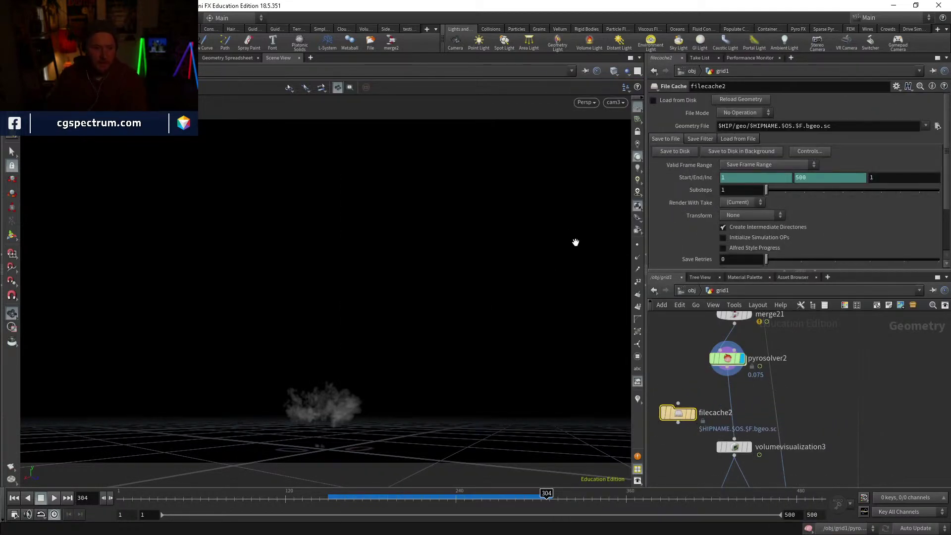
Step: Compare pyrosolver2's simulation cache settings with a temporary DOP Network node, enabling and disabling that node's Cache Simulation option
{"action": "left_click", "coordinate": [732, 364]}
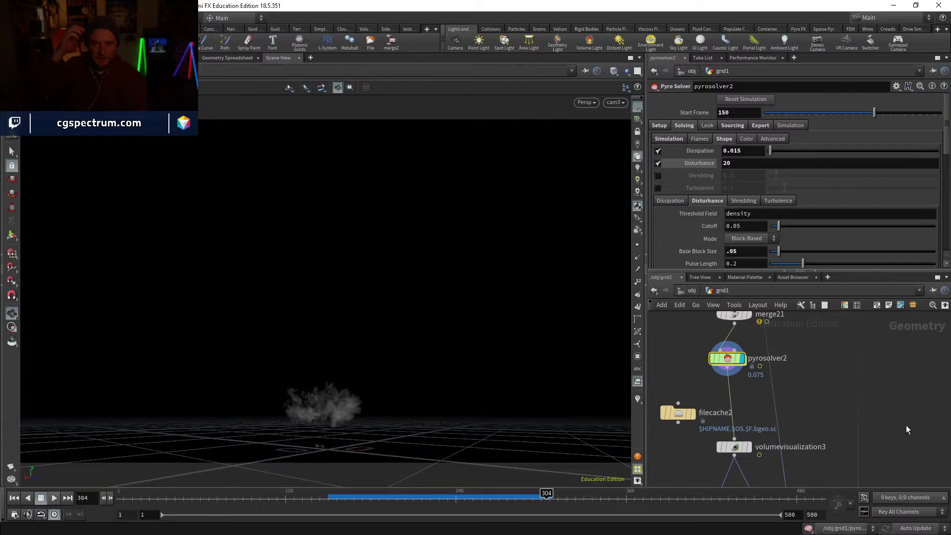
{"action": "left_click", "coordinate": [789, 126]}
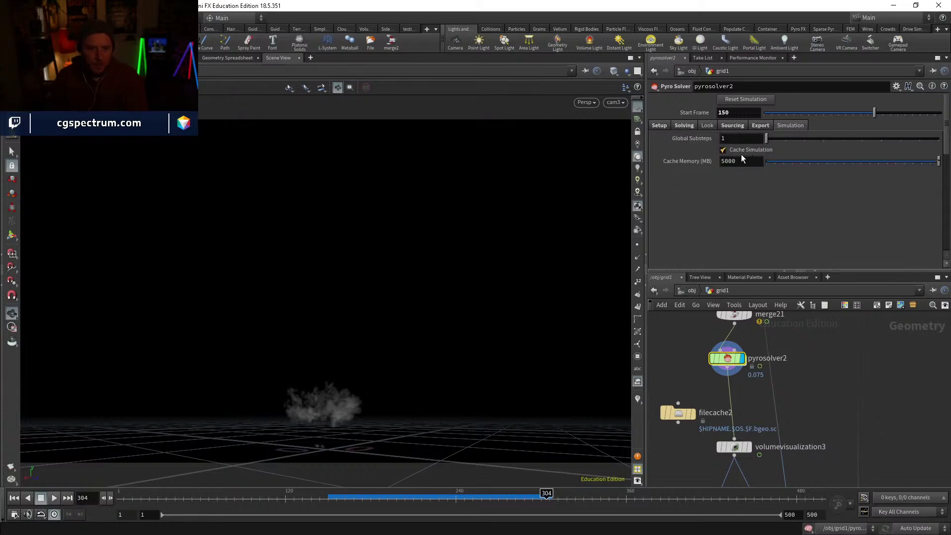
{"action": "key", "text": "Tab"}
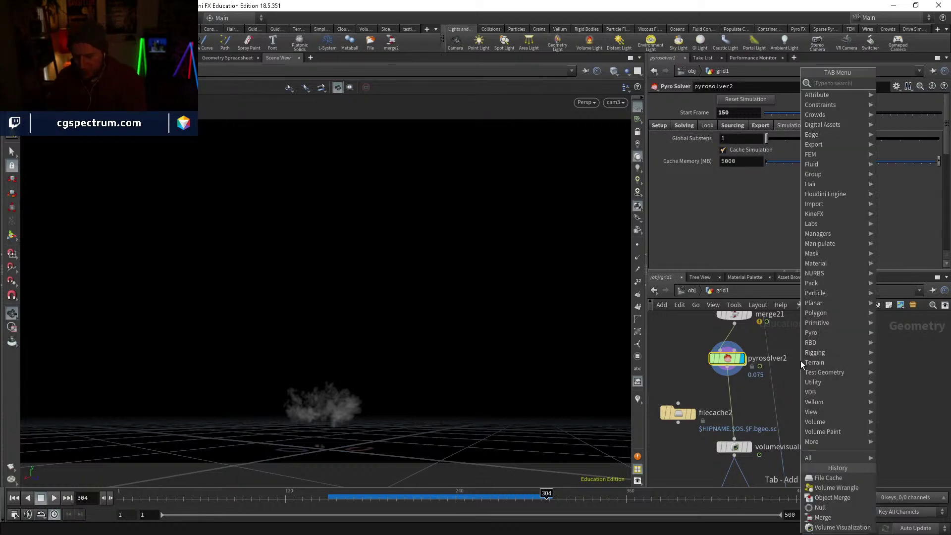
{"action": "type", "text": "dopn"}
{"action": "key", "text": "Return"}
{"action": "left_click", "coordinate": [801, 361]}
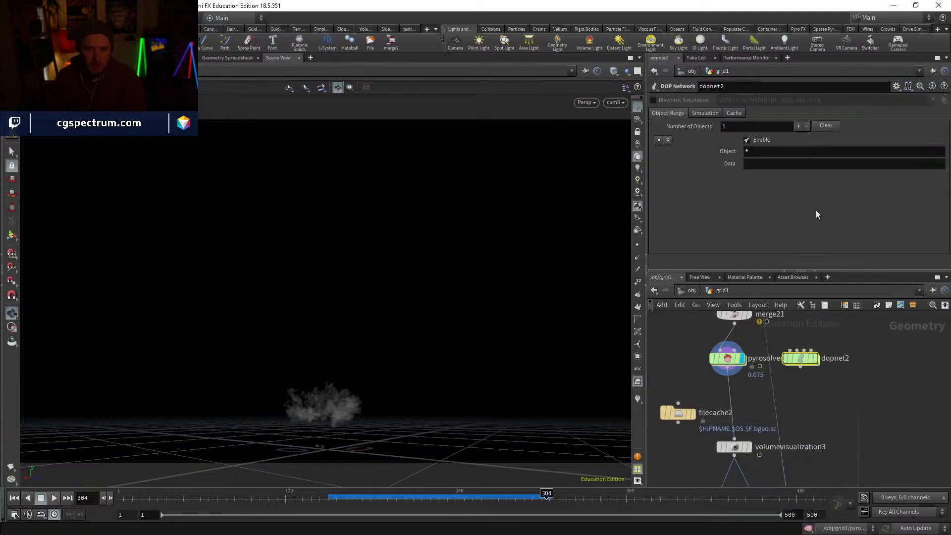
{"action": "left_click", "coordinate": [735, 113]}
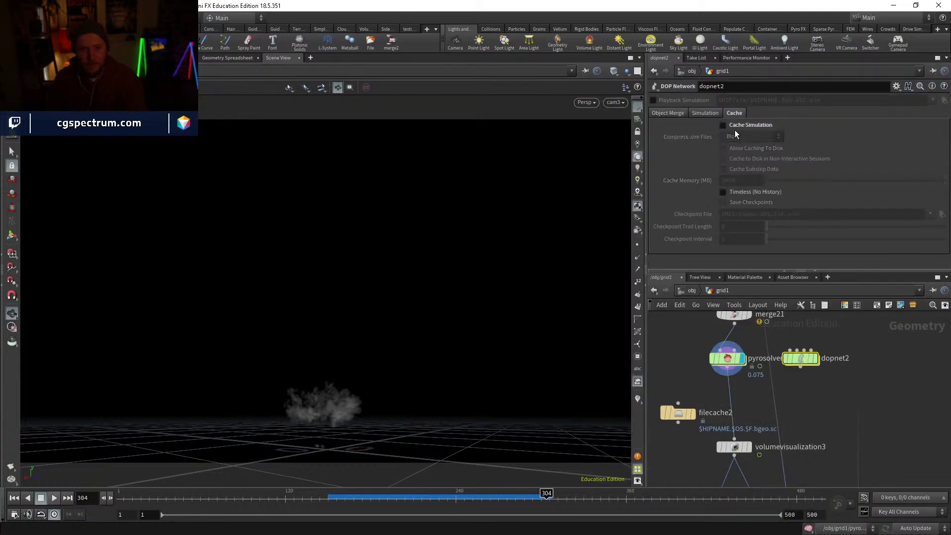
{"action": "left_click", "coordinate": [750, 127]}
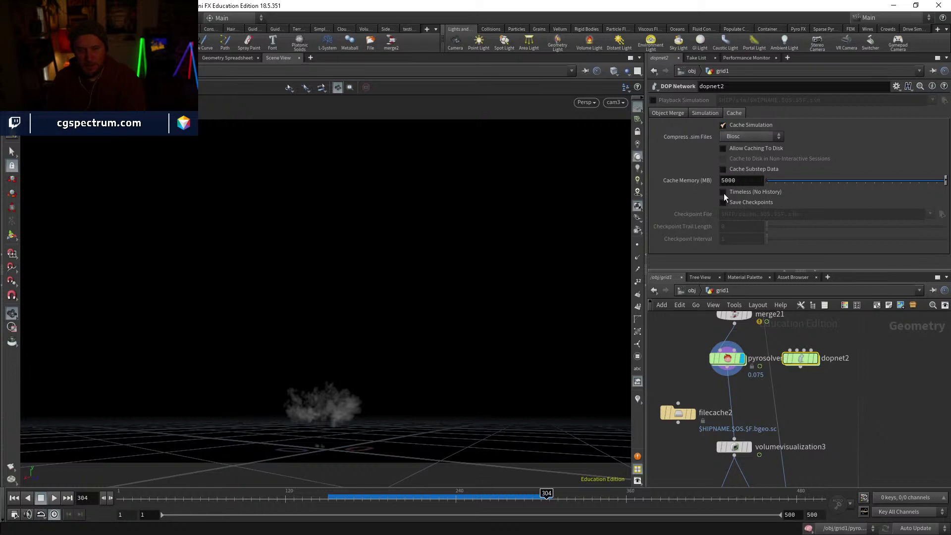
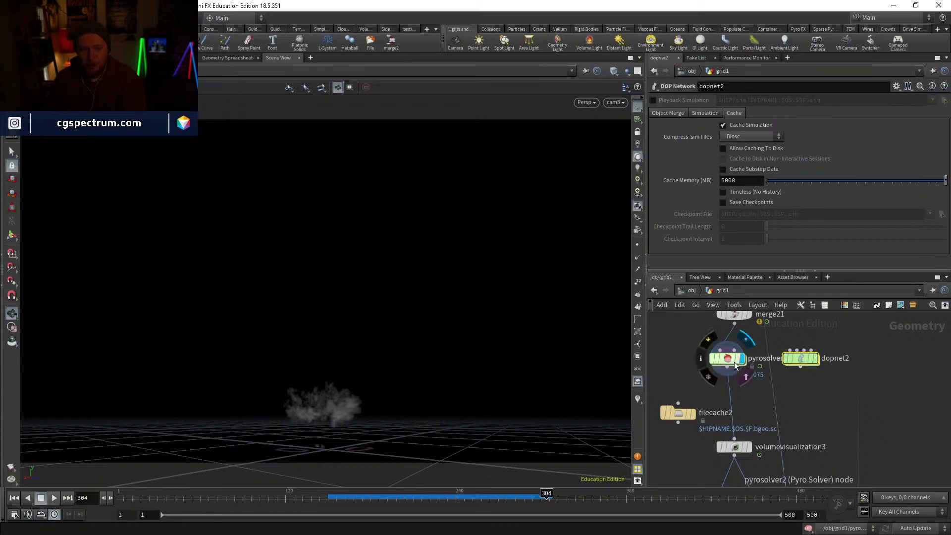
{"action": "left_click", "coordinate": [731, 126]}
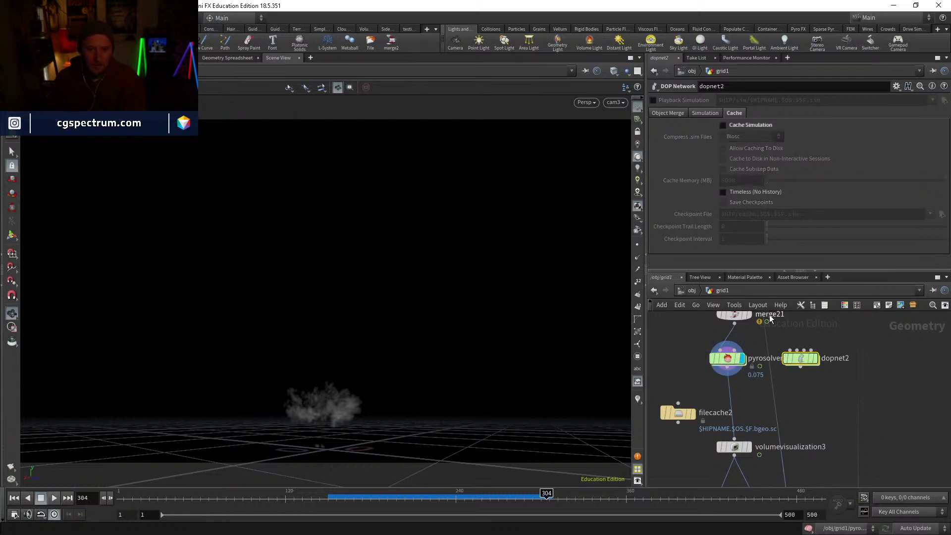
Step: Turn off Cache Simulation on pyrosolver2 and connect its output to filecache2
{"action": "left_click", "coordinate": [731, 363]}
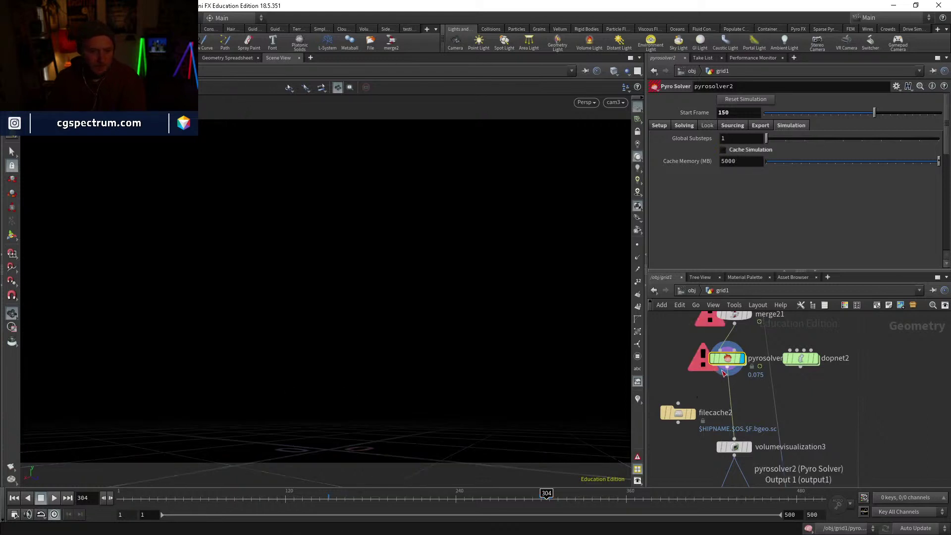
{"action": "left_click", "coordinate": [727, 377]}
{"action": "left_click", "coordinate": [679, 415]}
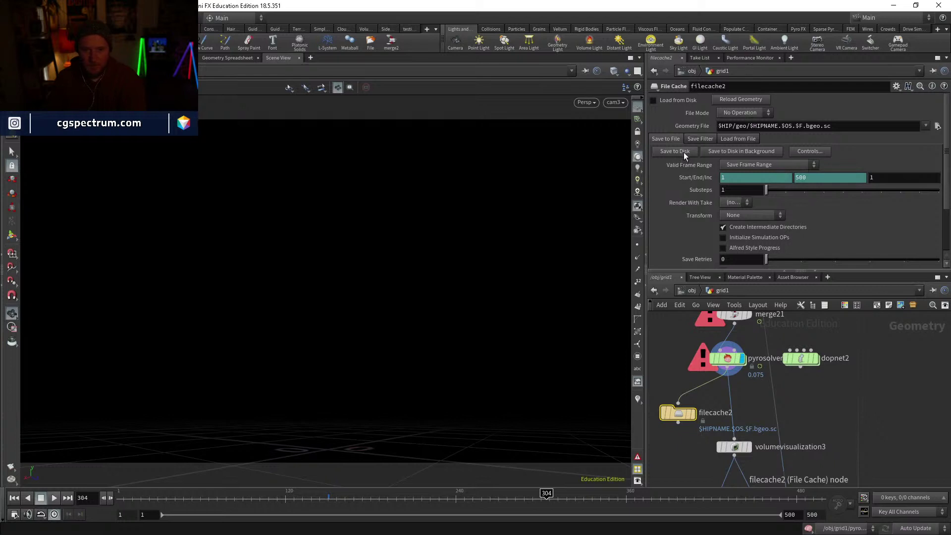
Step: Compare the save-to-disk settings of filecache2 with the Cache Simulation option of pyrosolver2
{"action": "left_click", "coordinate": [726, 359]}
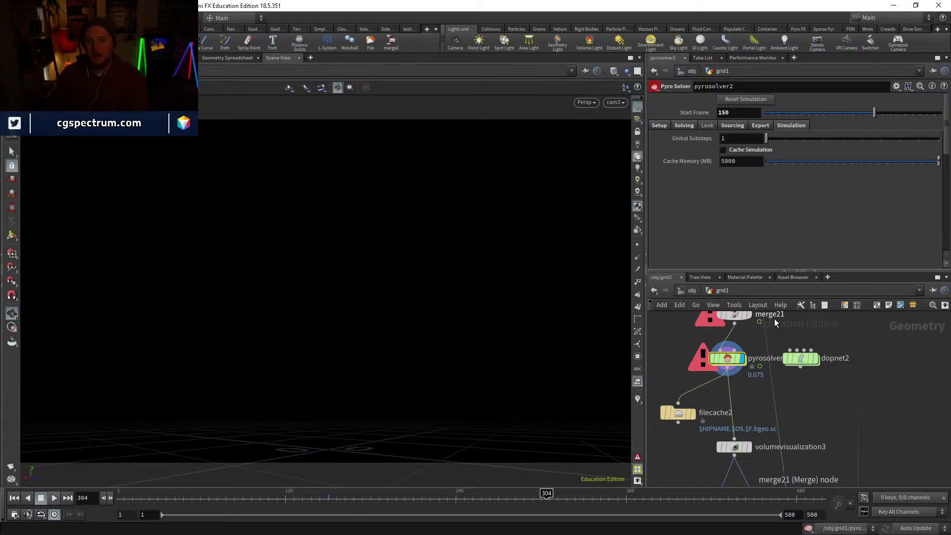
{"action": "left_click", "coordinate": [678, 413]}
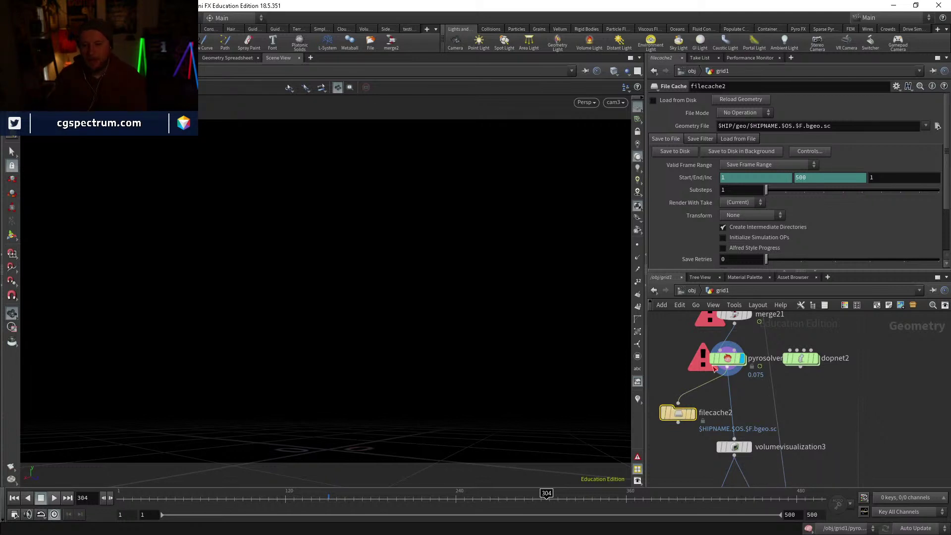
{"action": "left_click", "coordinate": [727, 359]}
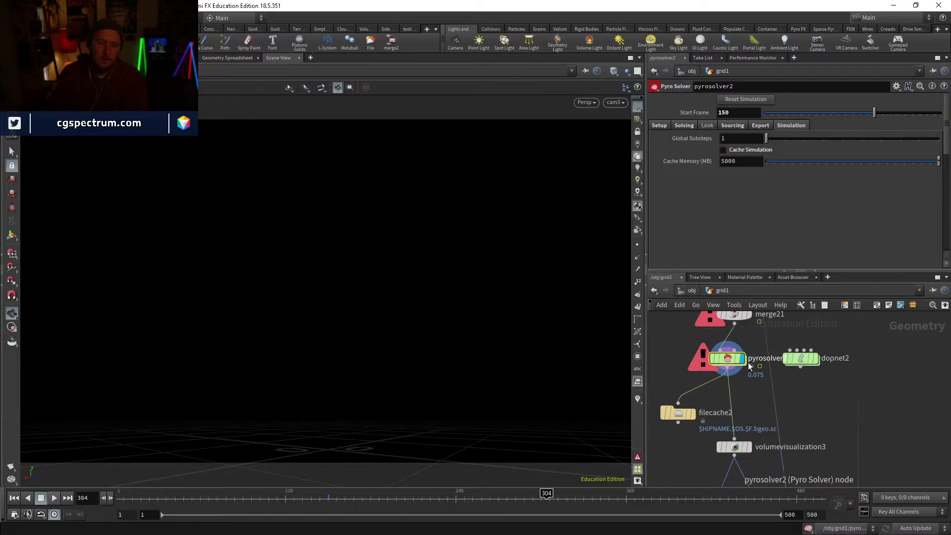
{"action": "left_click", "coordinate": [679, 414]}
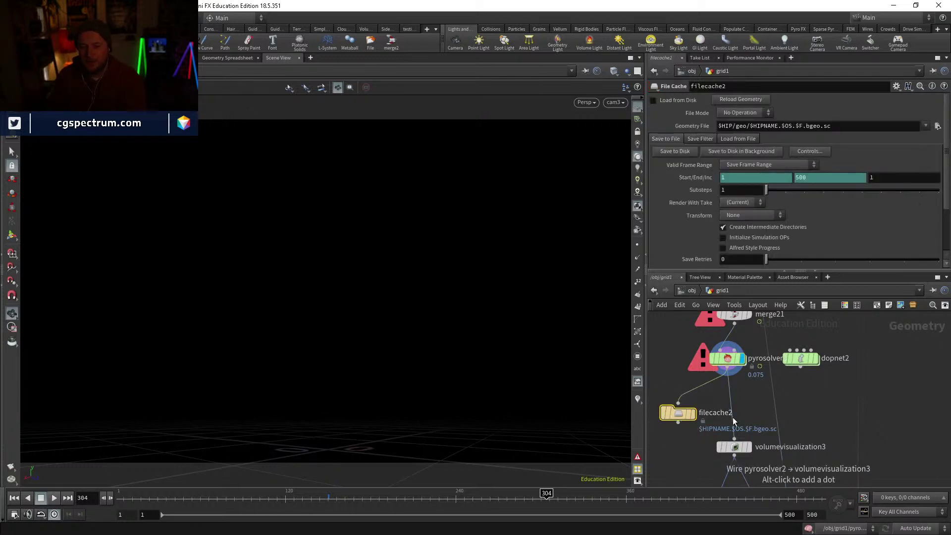
{"action": "left_click", "coordinate": [724, 365]}
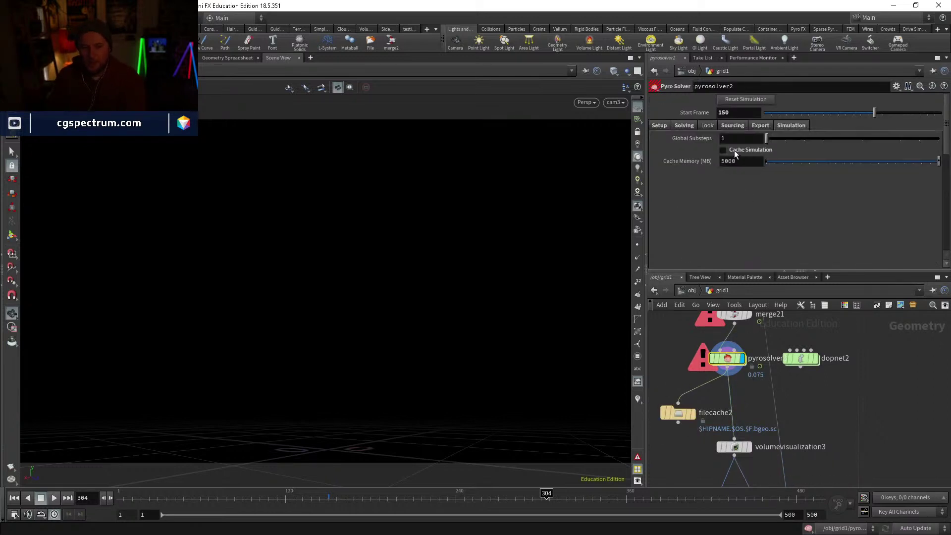
{"action": "left_click", "coordinate": [735, 151]}
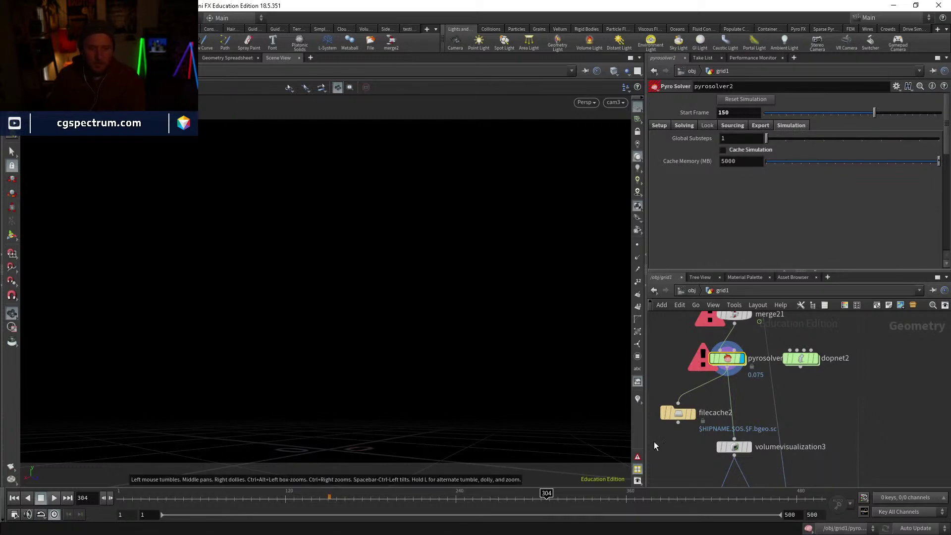
{"action": "left_click", "coordinate": [680, 414]}
{"action": "left_click", "coordinate": [727, 359]}
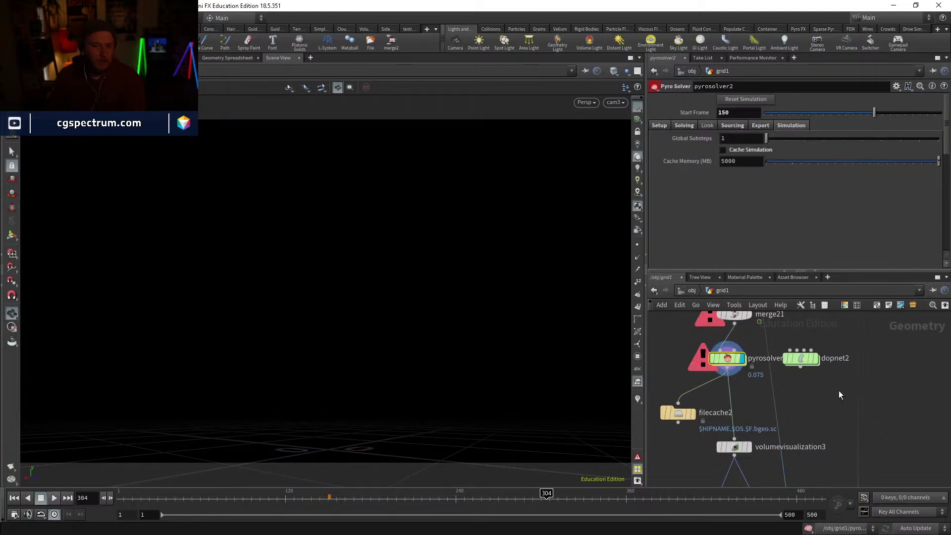
Step: Delete the dopnet2 node beside pyrosolver2
{"action": "left_click", "coordinate": [800, 358]}
{"action": "key", "text": "Delete"}
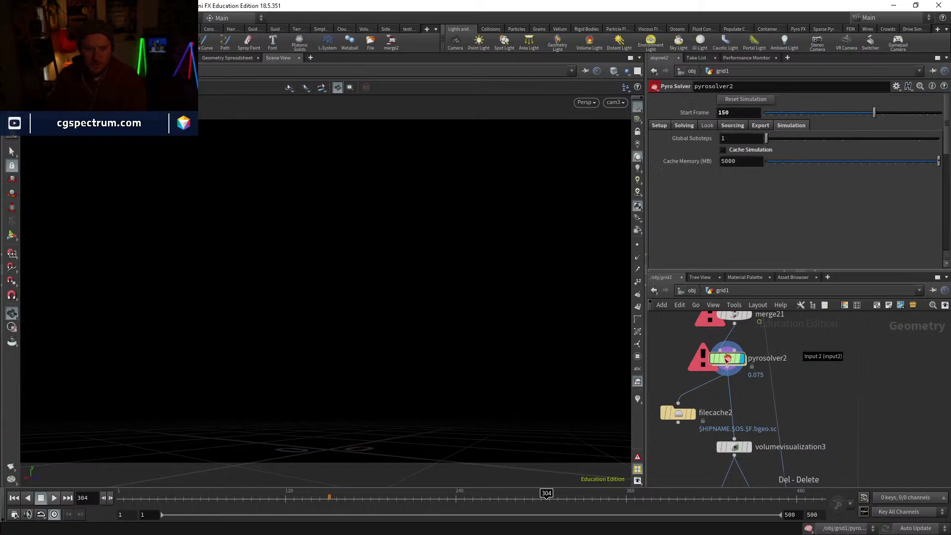
Step: Play the uncached dust simulation from frame 150, check frame 157 and return to frame 150
{"action": "left_click", "coordinate": [328, 499]}
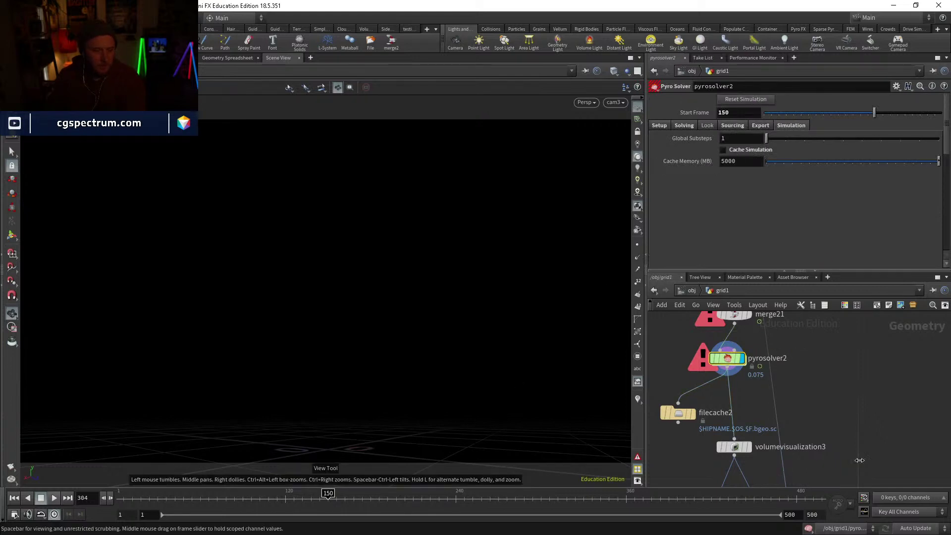
{"action": "left_click", "coordinate": [55, 497]}
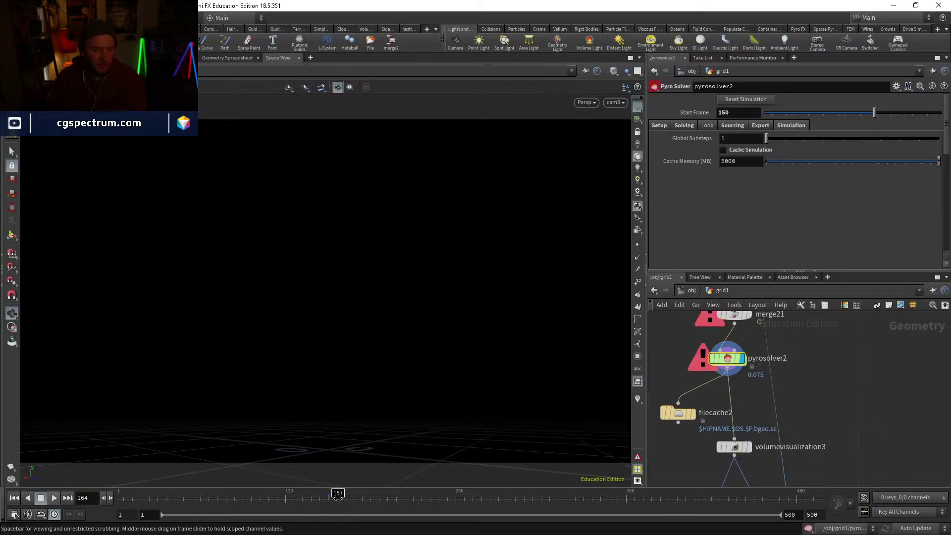
{"action": "left_click", "coordinate": [338, 497]}
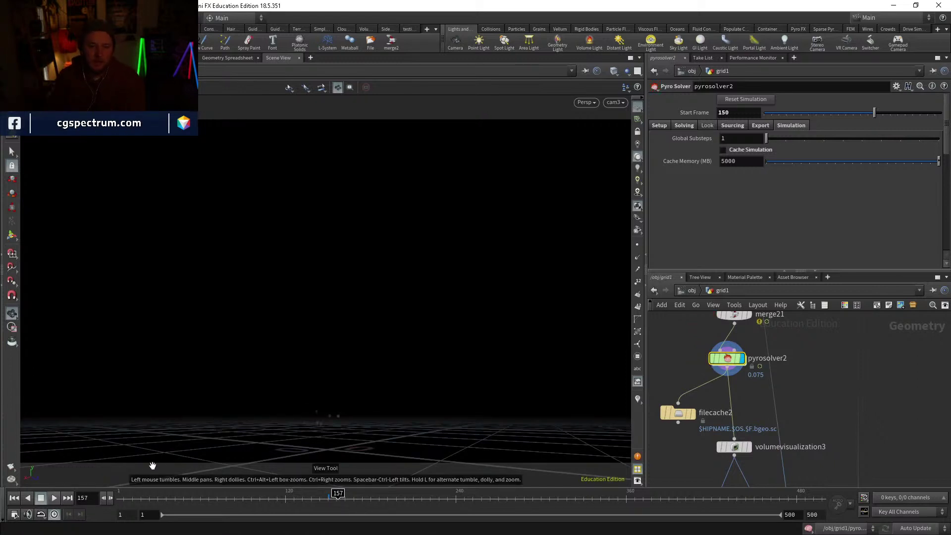
{"action": "left_click", "coordinate": [328, 499]}
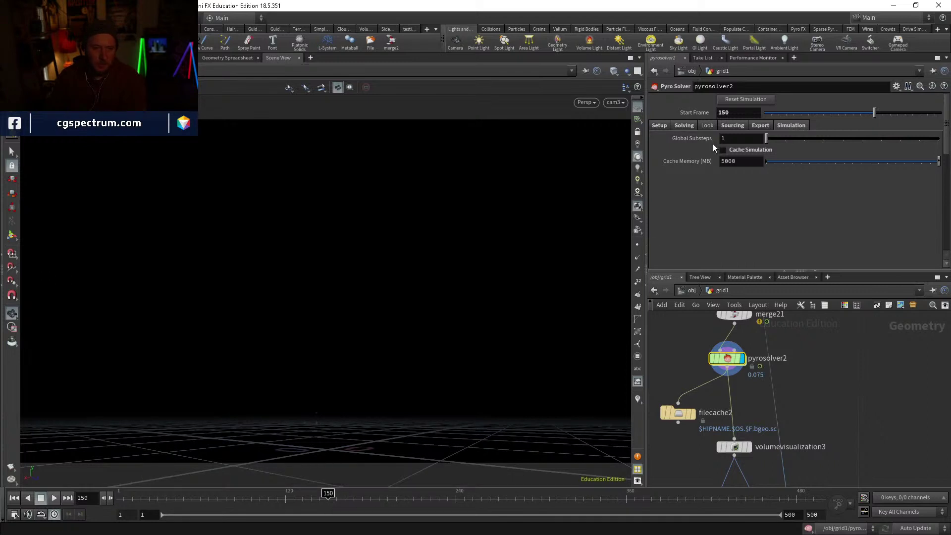
Step: Review the filecache2 settings again and turn Cache Simulation back on for pyrosolver2
{"action": "left_click", "coordinate": [735, 151]}
{"action": "left_click", "coordinate": [680, 415]}
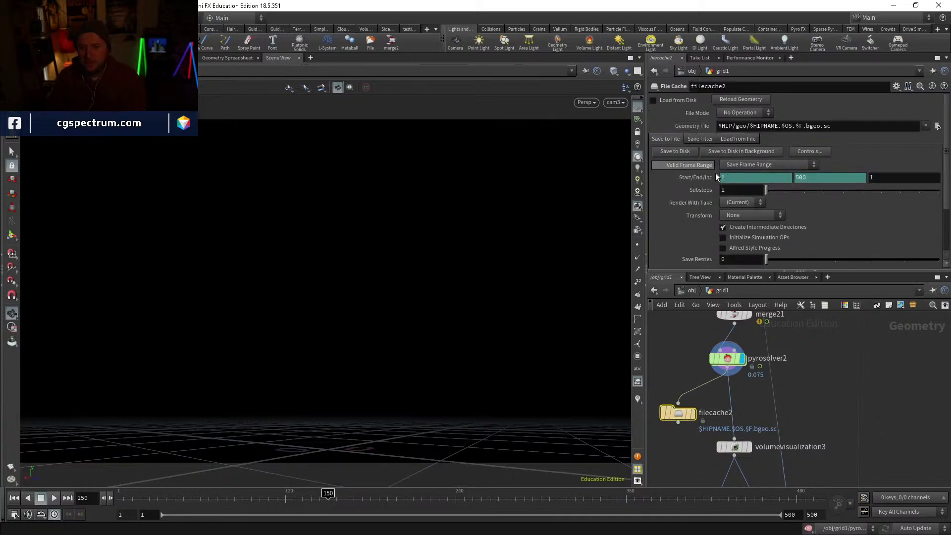
{"action": "left_click", "coordinate": [731, 358]}
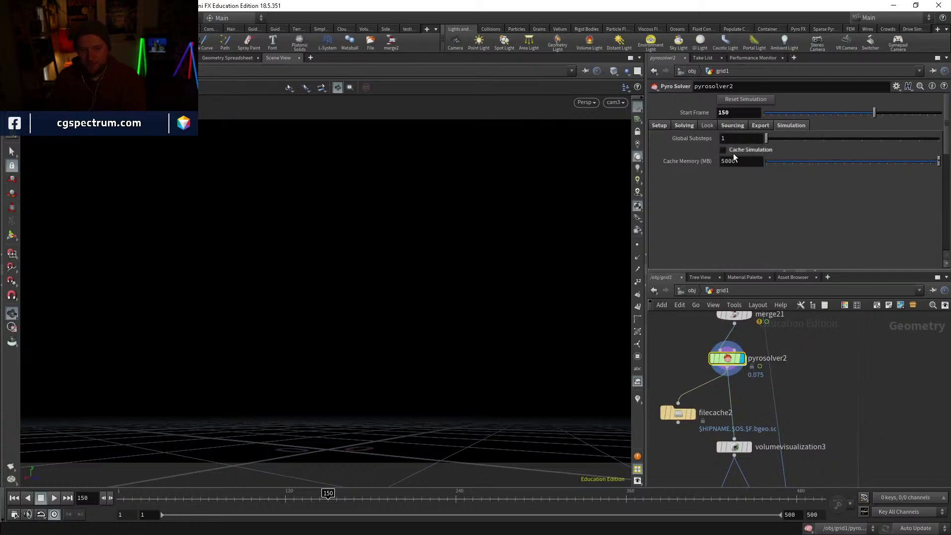
{"action": "scroll", "coordinate": [795, 376], "scroll_direction": "down", "scroll_amount": 1}
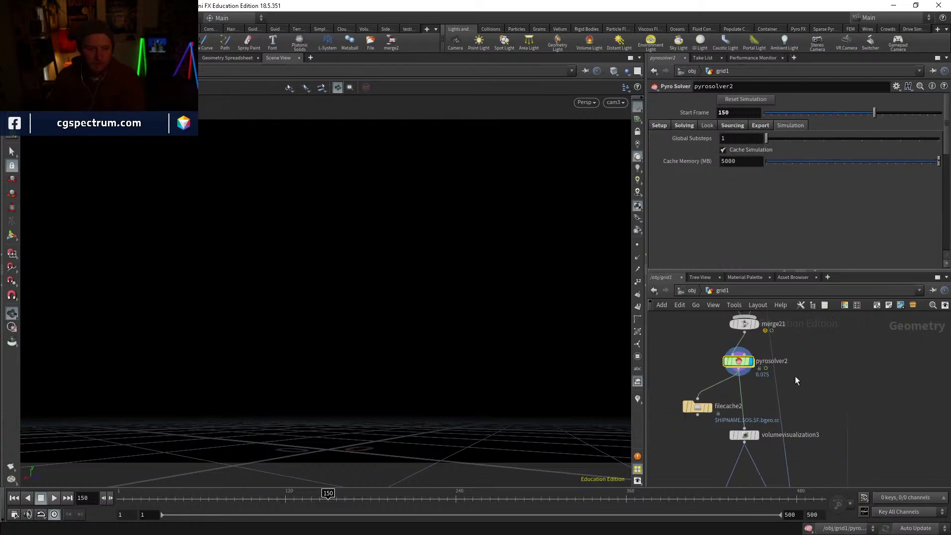
Step: Tidy the network above pyrosolver2 by repositioning the name2, volumewrangle1, merge20 and popnet1 nodes
{"action": "middle_click_drag", "start_coordinate": [795, 376], "coordinate": [762, 428]}
{"action": "left_click_drag", "start_coordinate": [706, 419], "coordinate": [712, 420]}
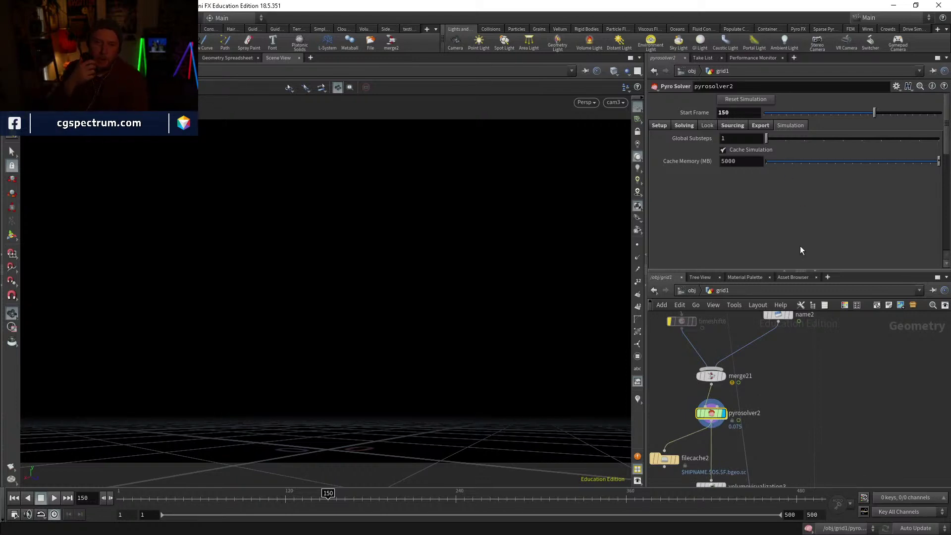
{"action": "middle_click_drag", "start_coordinate": [826, 361], "coordinate": [798, 427]}
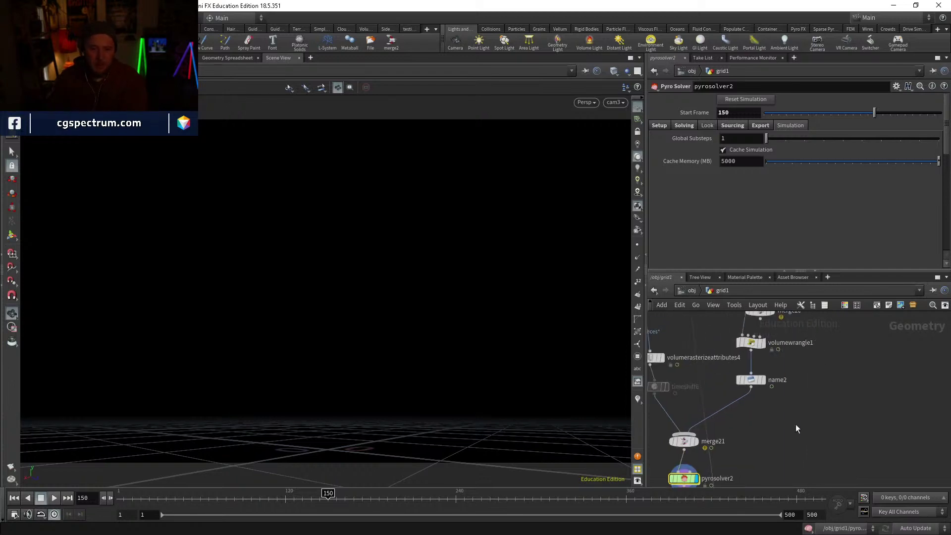
{"action": "mouse_move", "coordinate": [749, 381]}
{"action": "left_mouse_down"}
{"action": "mouse_move", "coordinate": [749, 396]}
{"action": "mouse_move", "coordinate": [750, 384]}
{"action": "left_mouse_up"}
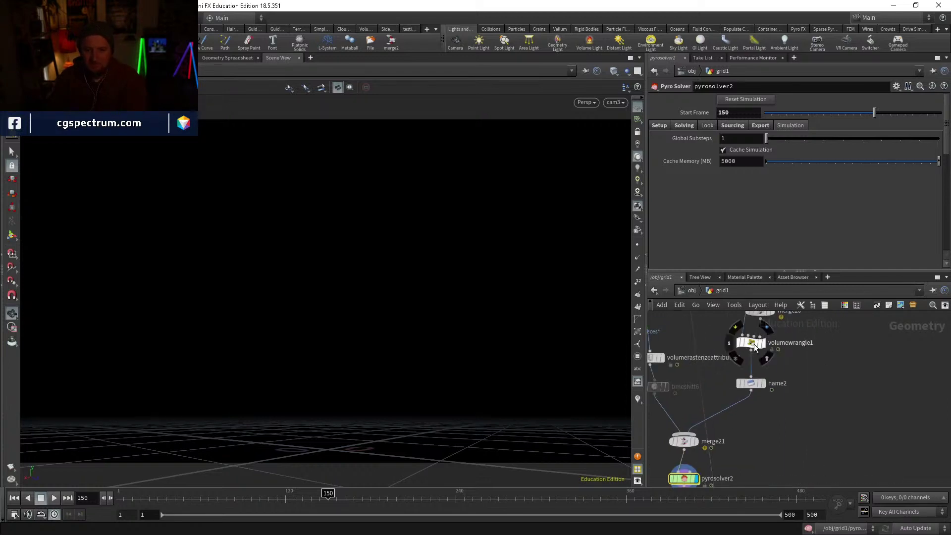
{"action": "left_click_drag", "start_coordinate": [754, 344], "coordinate": [753, 359]}
{"action": "middle_click_drag", "start_coordinate": [783, 354], "coordinate": [777, 434]}
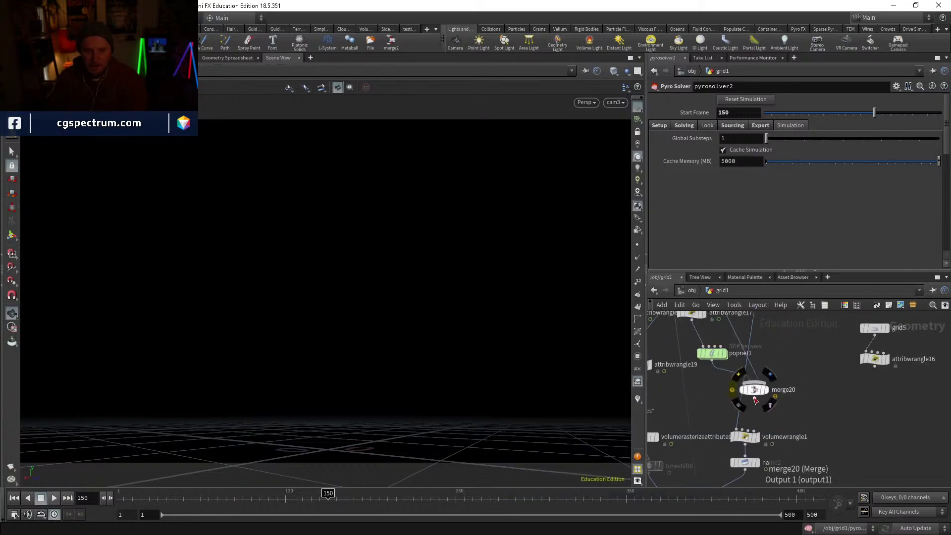
{"action": "left_click_drag", "start_coordinate": [754, 389], "coordinate": [712, 390]}
{"action": "left_click_drag", "start_coordinate": [714, 356], "coordinate": [729, 341]}
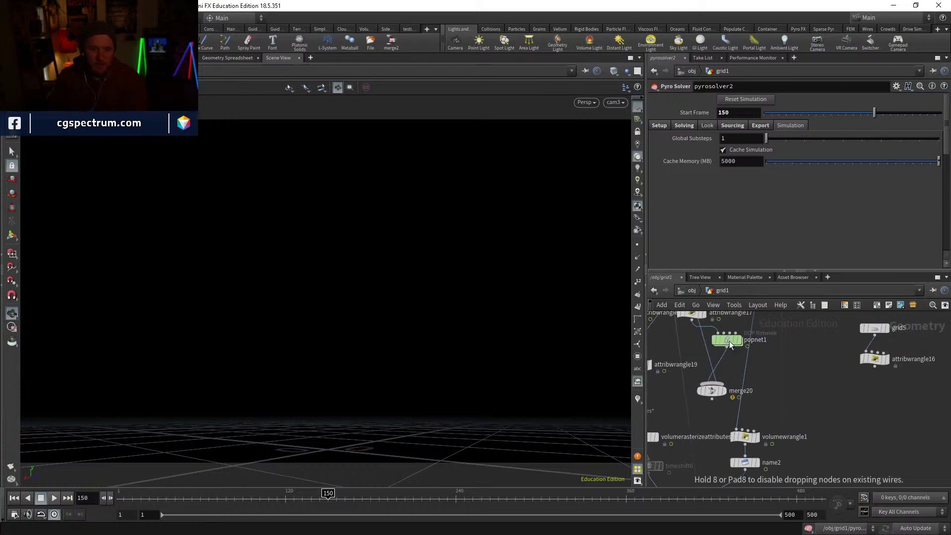
Step: Find the tornado branch of the grid1 network and display its transform8 node
{"action": "scroll", "coordinate": [723, 403], "scroll_direction": "down", "scroll_amount": 4}
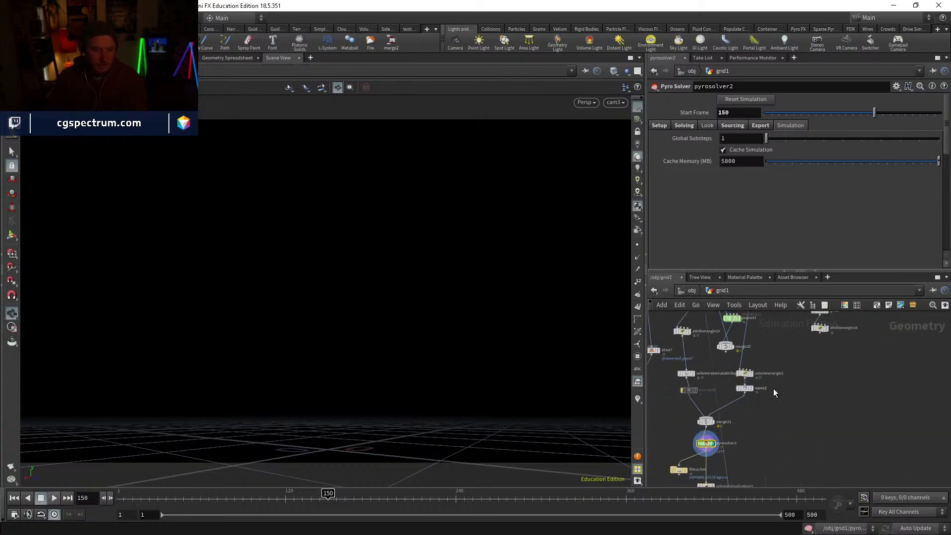
{"action": "scroll", "coordinate": [774, 389], "scroll_direction": "down", "scroll_amount": 1}
{"action": "middle_click_drag", "start_coordinate": [790, 455], "coordinate": [779, 394]}
{"action": "scroll", "coordinate": [779, 395], "scroll_direction": "down", "scroll_amount": 3}
{"action": "middle_click_drag", "start_coordinate": [765, 456], "coordinate": [761, 379]}
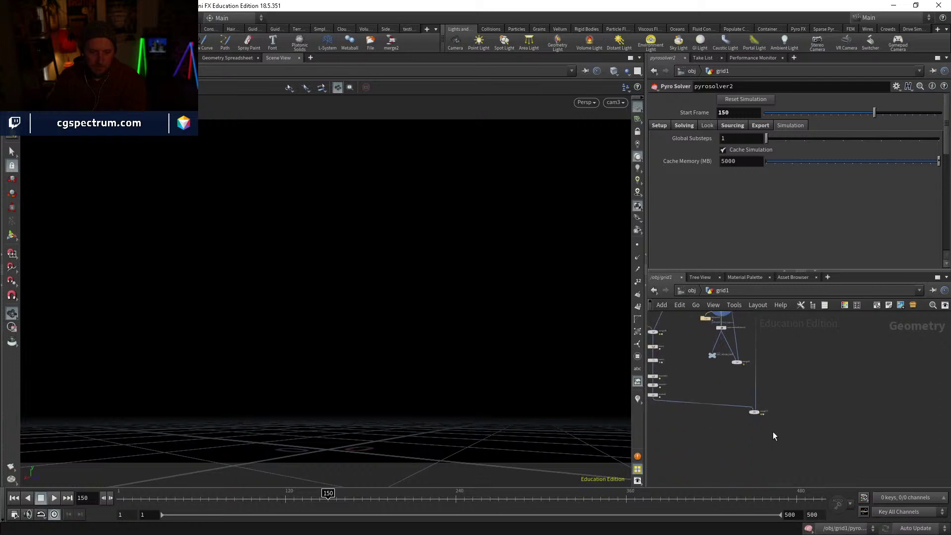
{"action": "scroll", "coordinate": [758, 418], "scroll_direction": "up", "scroll_amount": 4}
{"action": "scroll", "coordinate": [781, 392], "scroll_direction": "down", "scroll_amount": 3}
{"action": "middle_click_drag", "start_coordinate": [781, 320], "coordinate": [783, 442]}
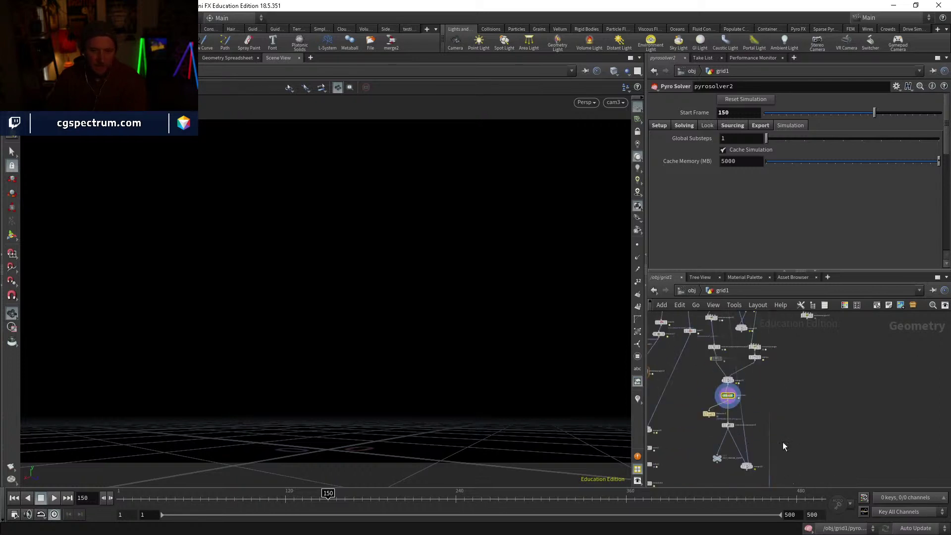
{"action": "scroll", "coordinate": [783, 442], "scroll_direction": "down", "scroll_amount": 3}
{"action": "middle_click_drag", "start_coordinate": [793, 396], "coordinate": [789, 478]}
{"action": "middle_click_drag", "start_coordinate": [769, 366], "coordinate": [745, 531]}
{"action": "scroll", "coordinate": [774, 435], "scroll_direction": "up", "scroll_amount": 3}
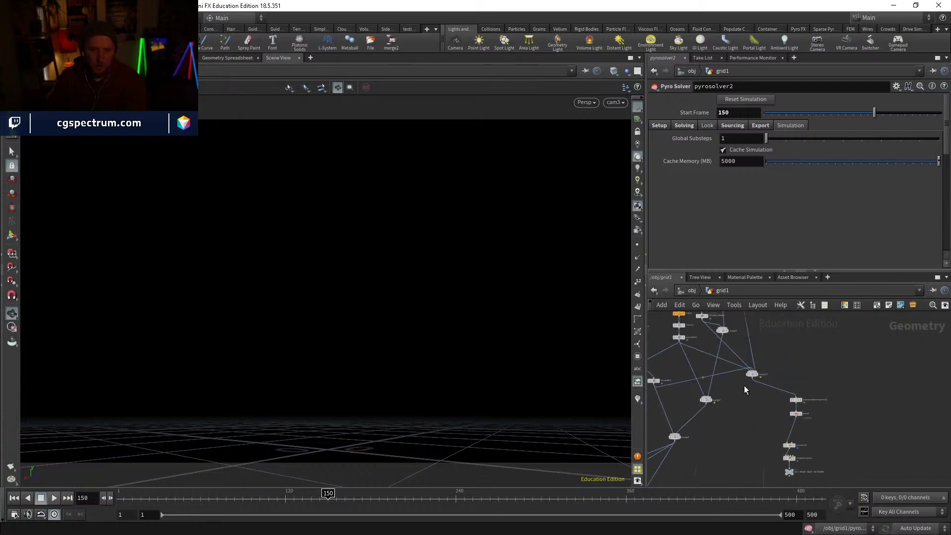
{"action": "middle_click_drag", "start_coordinate": [754, 329], "coordinate": [751, 423]}
{"action": "scroll", "coordinate": [750, 423], "scroll_direction": "down", "scroll_amount": 3}
{"action": "middle_click_drag", "start_coordinate": [749, 352], "coordinate": [745, 459]}
{"action": "scroll", "coordinate": [745, 459], "scroll_direction": "up", "scroll_amount": 2}
{"action": "middle_click_drag", "start_coordinate": [766, 397], "coordinate": [767, 429]}
{"action": "middle_click_drag", "start_coordinate": [777, 320], "coordinate": [749, 434]}
{"action": "scroll", "coordinate": [718, 370], "scroll_direction": "up", "scroll_amount": 4}
{"action": "left_click", "coordinate": [699, 375]}
{"action": "left_click", "coordinate": [686, 375]}
Step: Check the tornado at frame 500, switch the viewport to normal lighting and check frame 309
{"action": "left_click", "coordinate": [823, 503]}
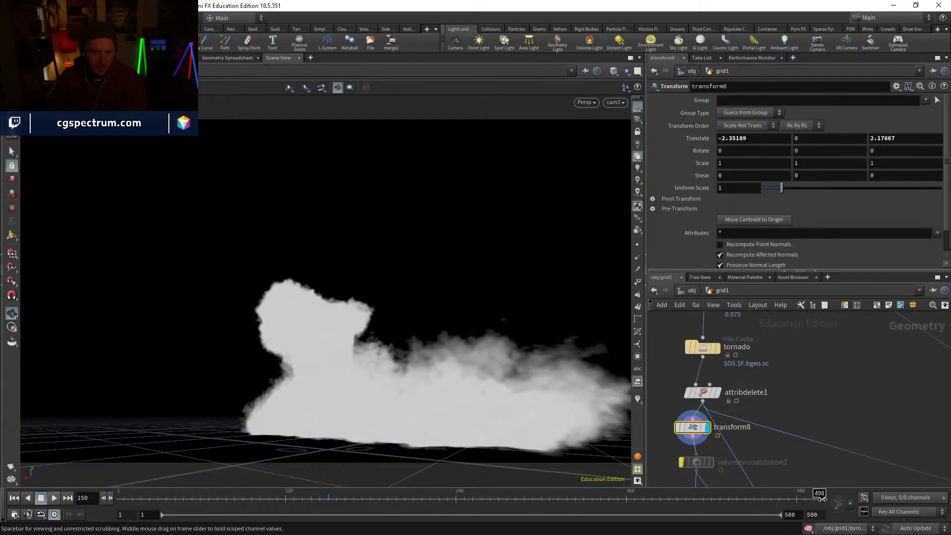
{"action": "left_click_drag", "start_coordinate": [823, 499], "coordinate": [827, 500]}
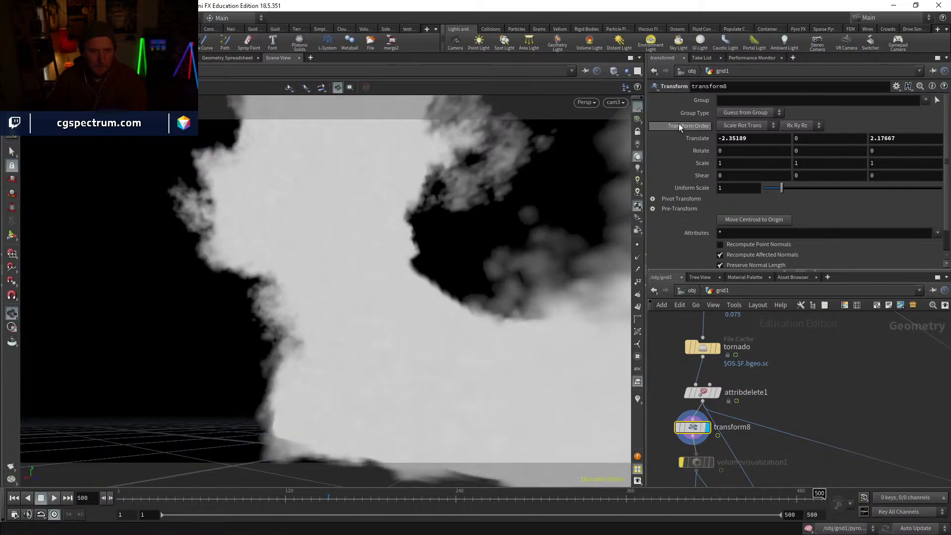
{"action": "left_click", "coordinate": [637, 169]}
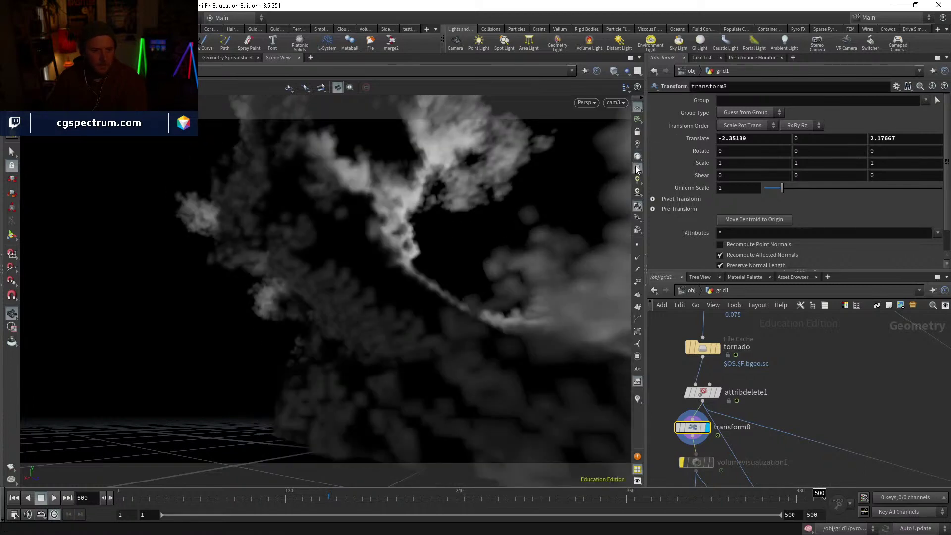
{"action": "left_click", "coordinate": [522, 505]}
{"action": "left_click", "coordinate": [554, 503]}
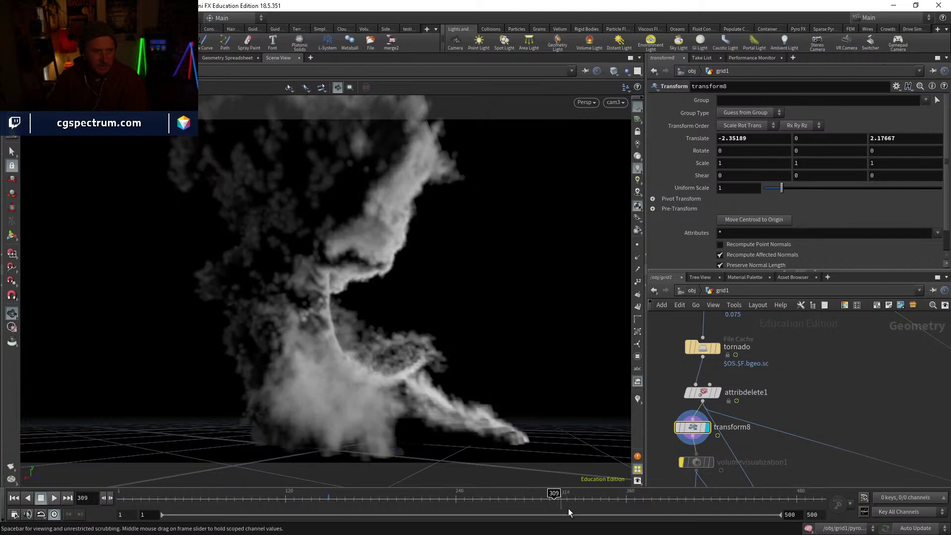
Step: Inspect the mantra_ipr render node in the out network and return to the object level
{"action": "left_click", "coordinate": [687, 290]}
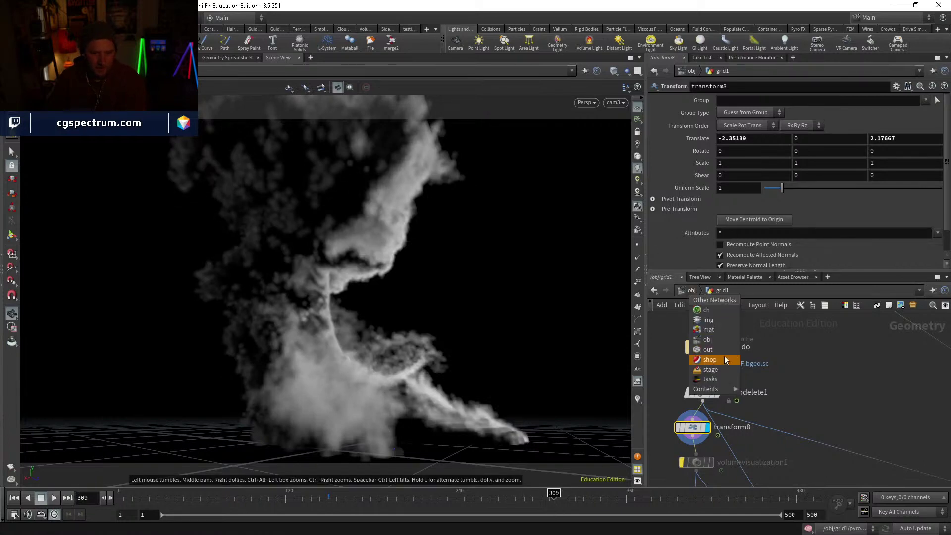
{"action": "left_click", "coordinate": [721, 347]}
{"action": "middle_click_drag", "start_coordinate": [849, 438], "coordinate": [810, 434]}
{"action": "left_click_drag", "start_coordinate": [817, 447], "coordinate": [679, 361]}
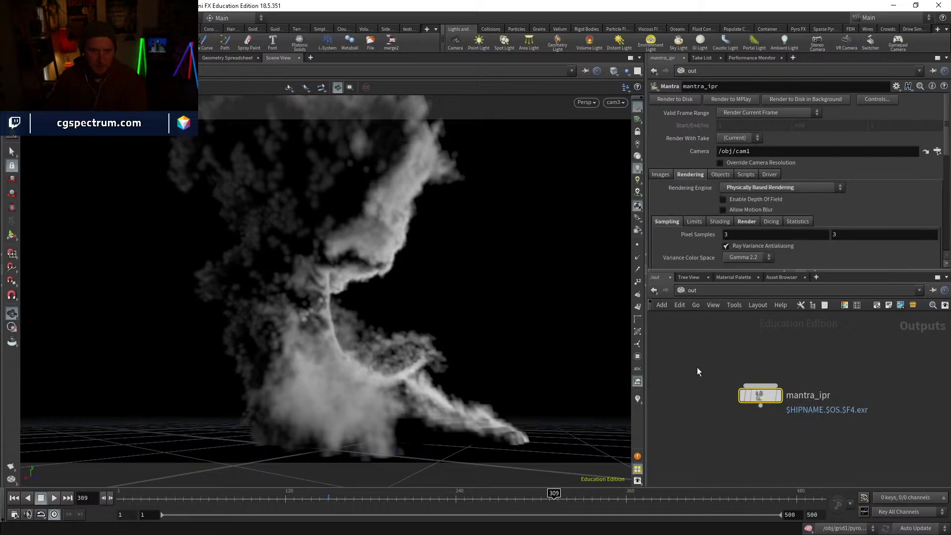
{"action": "left_click", "coordinate": [694, 290]}
{"action": "left_click", "coordinate": [709, 338]}
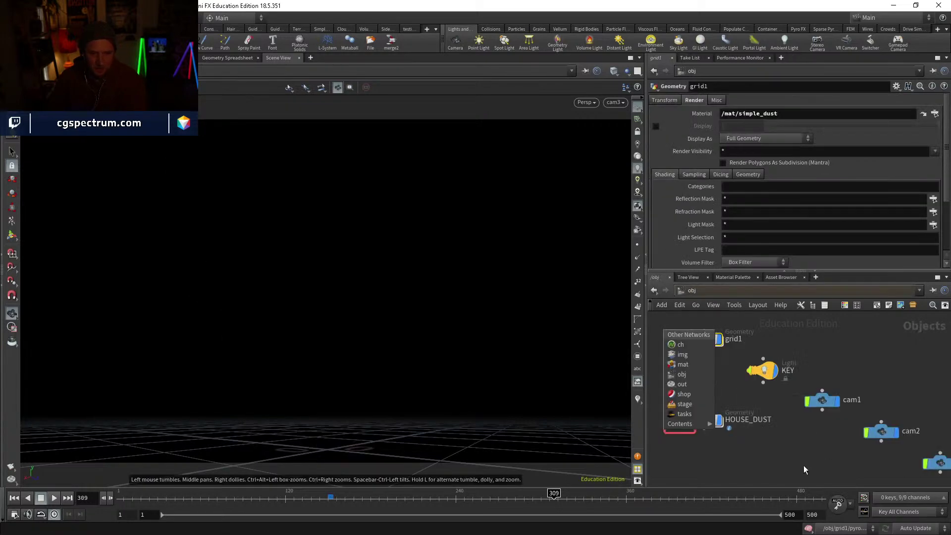
{"action": "left_click", "coordinate": [804, 465]}
{"action": "left_click", "coordinate": [724, 401]}
Step: Inside grid1, move OUT_TORNADO_VOLUME aside, rewire its input to transform8 and display it
{"action": "middle_click_drag", "start_coordinate": [715, 383], "coordinate": [717, 417]}
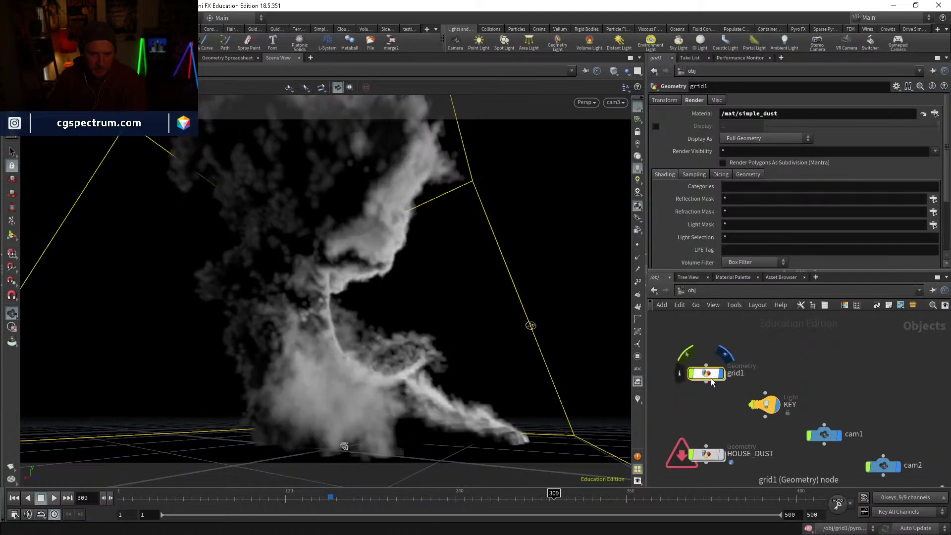
{"action": "double_click", "coordinate": [712, 381]}
{"action": "middle_click_drag", "start_coordinate": [774, 444], "coordinate": [766, 380]}
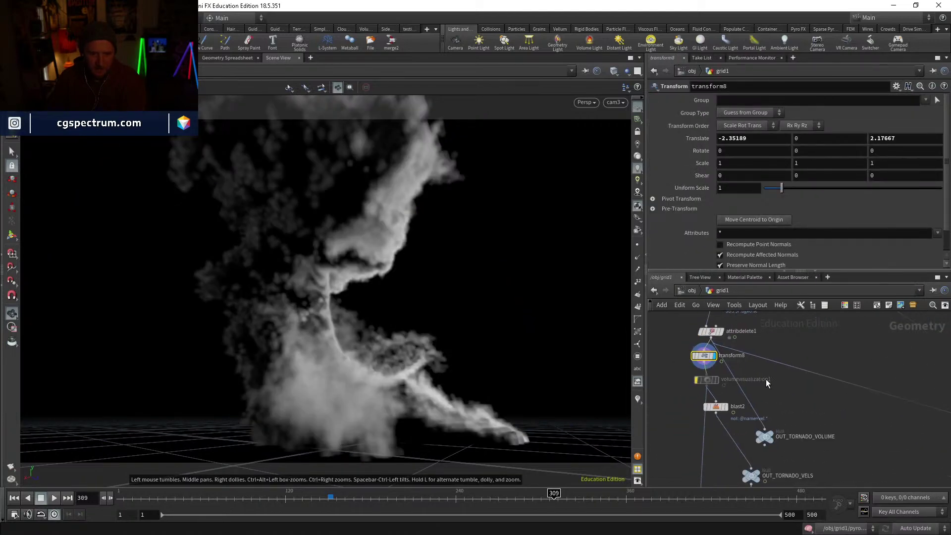
{"action": "mouse_move", "coordinate": [773, 440]}
{"action": "left_click_drag", "start_coordinate": [777, 442], "coordinate": [815, 440]}
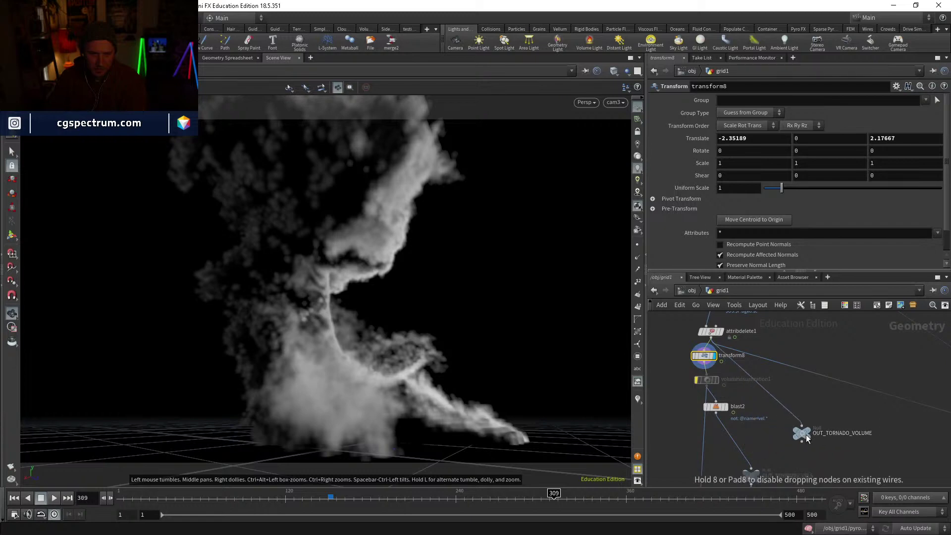
{"action": "left_click", "coordinate": [804, 427]}
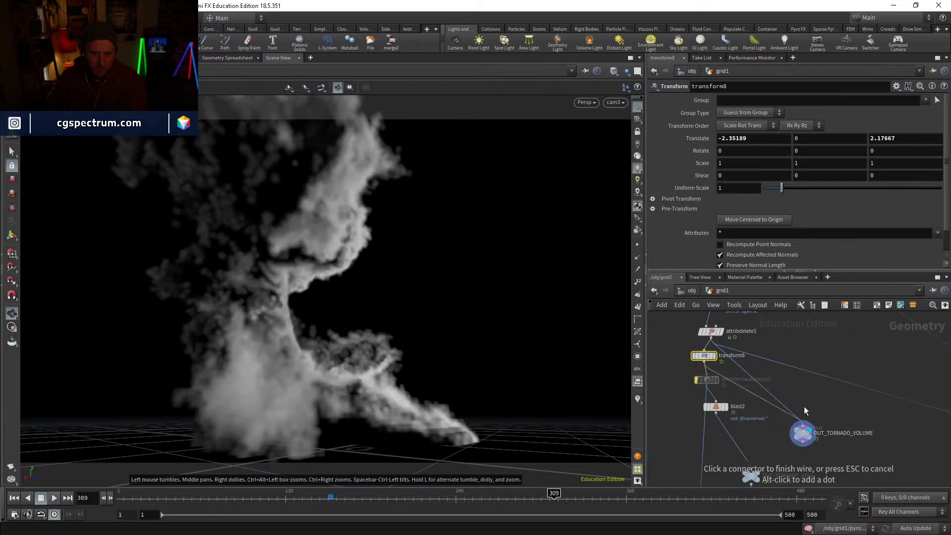
{"action": "left_click", "coordinate": [805, 419]}
{"action": "middle_click_drag", "start_coordinate": [840, 433], "coordinate": [766, 384]}
{"action": "scroll", "coordinate": [759, 367], "scroll_direction": "up", "scroll_amount": 3}
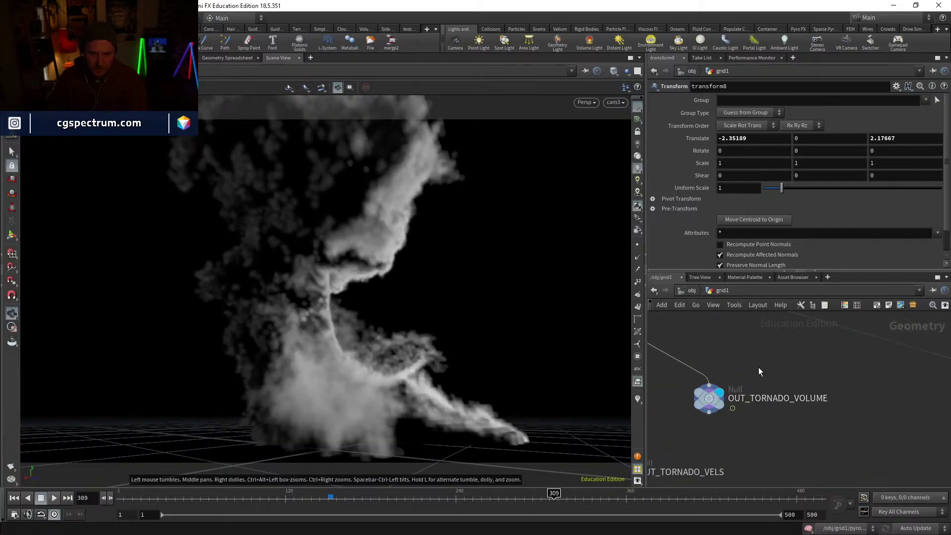
Step: Duplicate the HOUSE_DUST geometry object at the object level
{"action": "left_click", "coordinate": [692, 293]}
{"action": "left_click", "coordinate": [720, 375]}
{"action": "middle_click_drag", "start_coordinate": [756, 436], "coordinate": [752, 355]}
{"action": "left_click", "coordinate": [706, 376]}
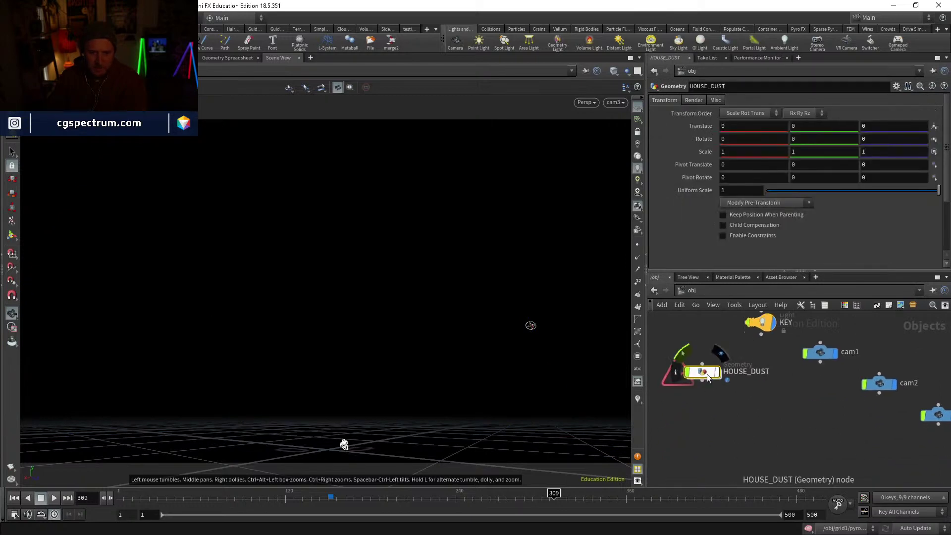
{"action": "key", "text": "ctrl+c"}
{"action": "key", "text": "ctrl+v"}
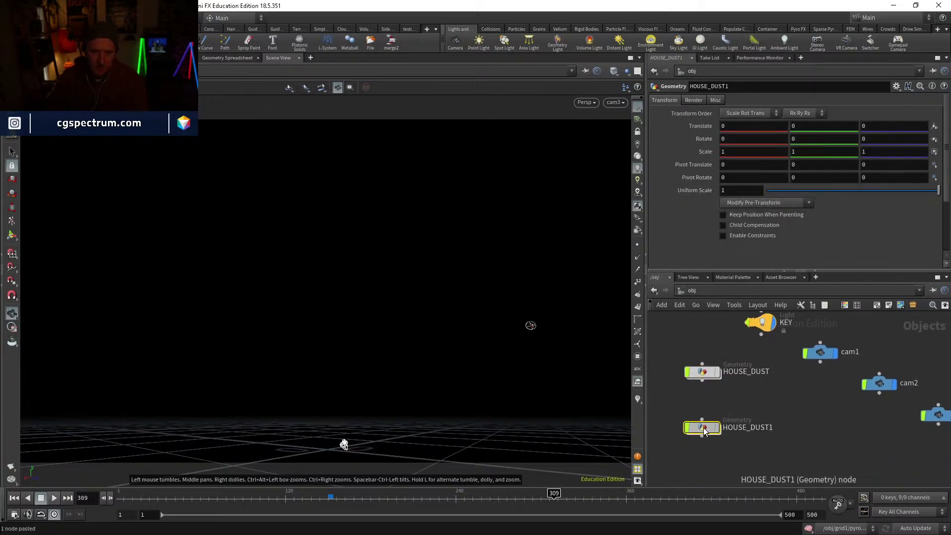
Step: Display and inspect object_merge1 inside the HOUSE_DUST1 copy, then return to the object level
{"action": "double_click", "coordinate": [704, 428]}
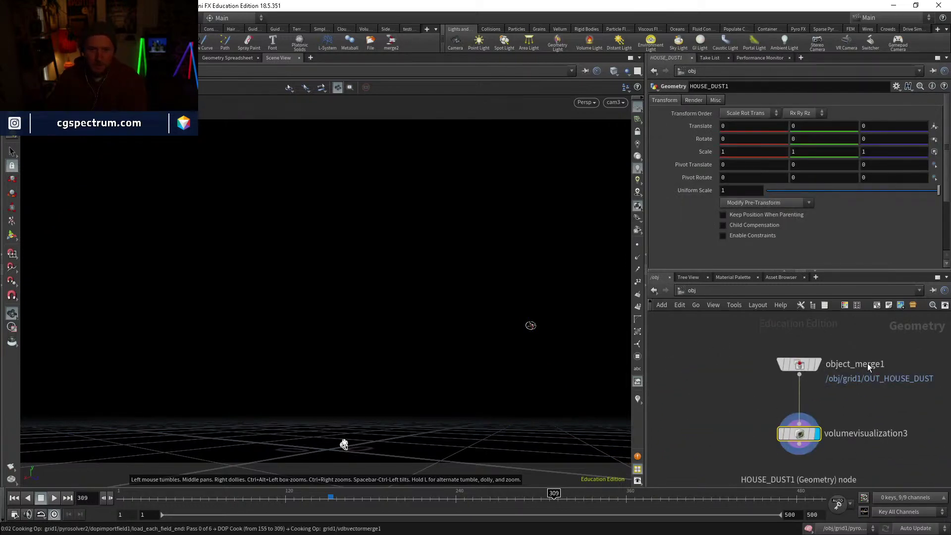
{"action": "left_click", "coordinate": [812, 367]}
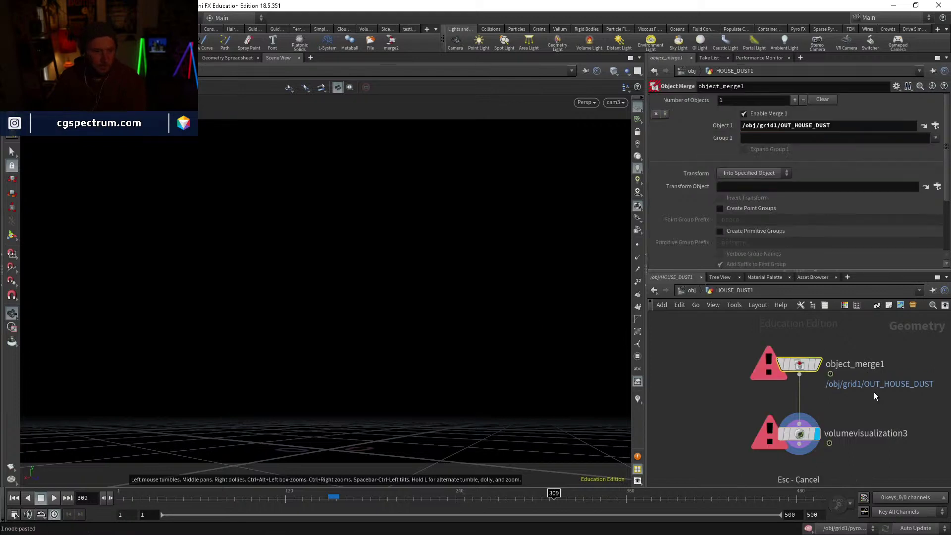
{"action": "left_click", "coordinate": [816, 365]}
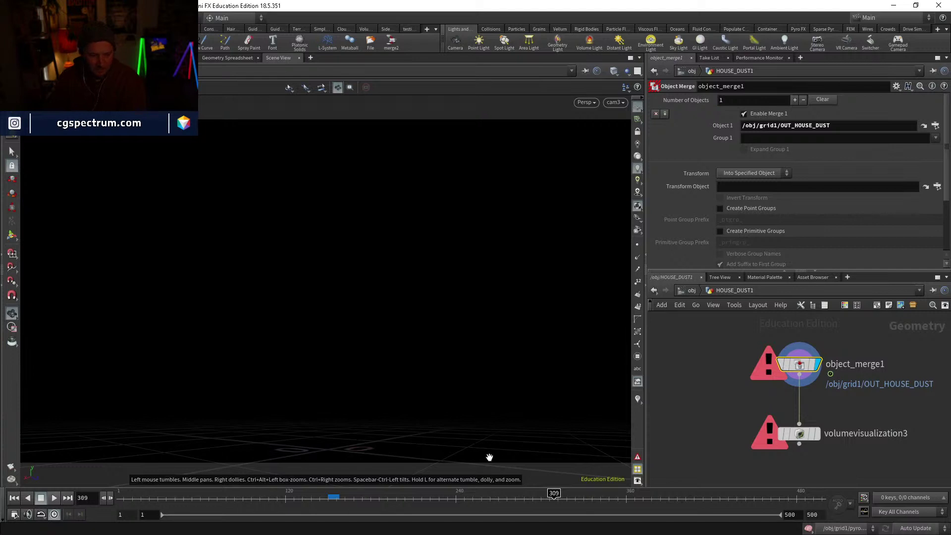
{"action": "left_click", "coordinate": [692, 290]}
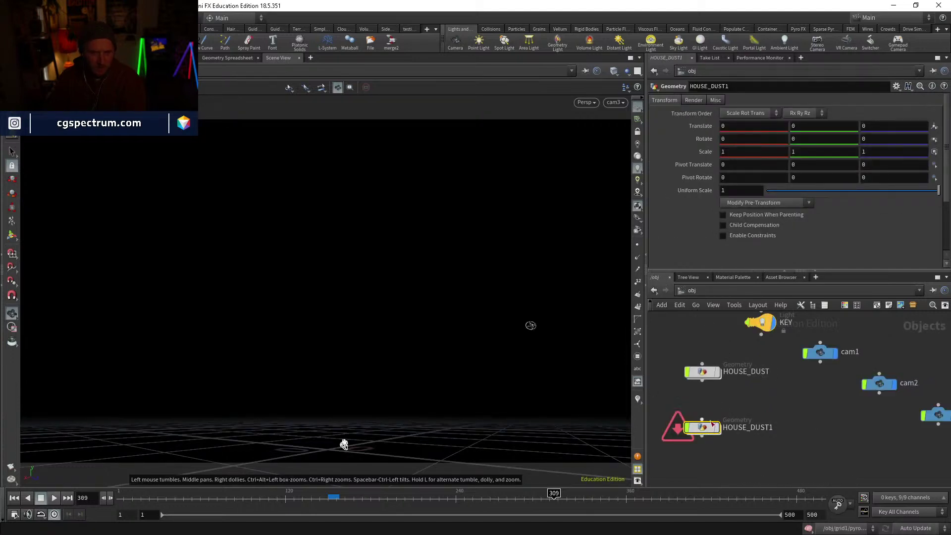
Step: Disable simulations and set the Object 1 path of HOUSE_DUST's object_merge1 to /obj/grid1/OUT_TORNADO_VOLUME/
{"action": "double_click", "coordinate": [704, 374]}
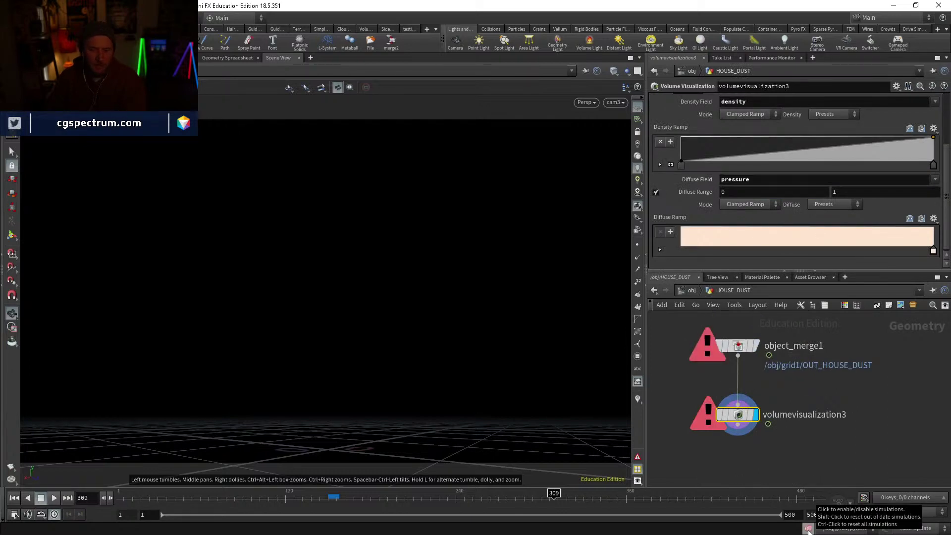
{"action": "left_click", "coordinate": [741, 347]}
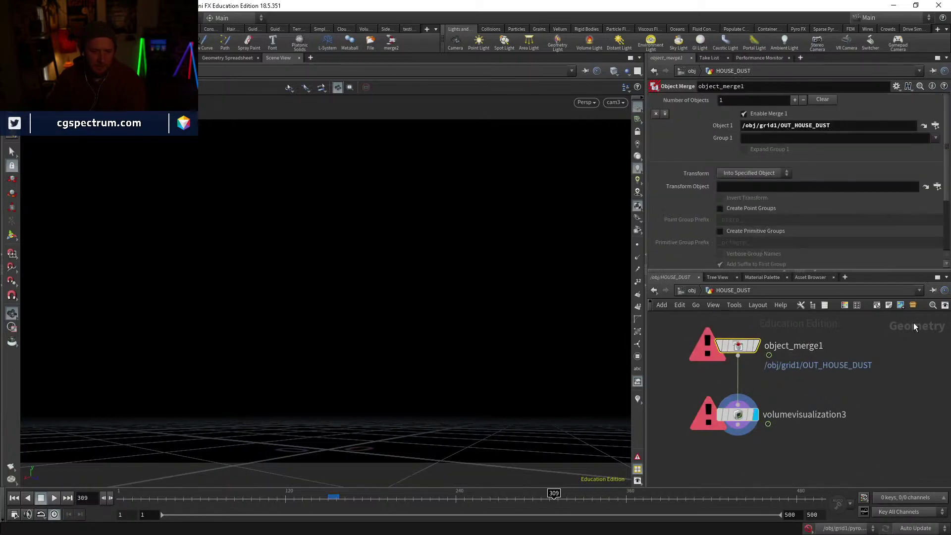
{"action": "left_click_drag", "start_coordinate": [793, 125], "coordinate": [870, 158]}
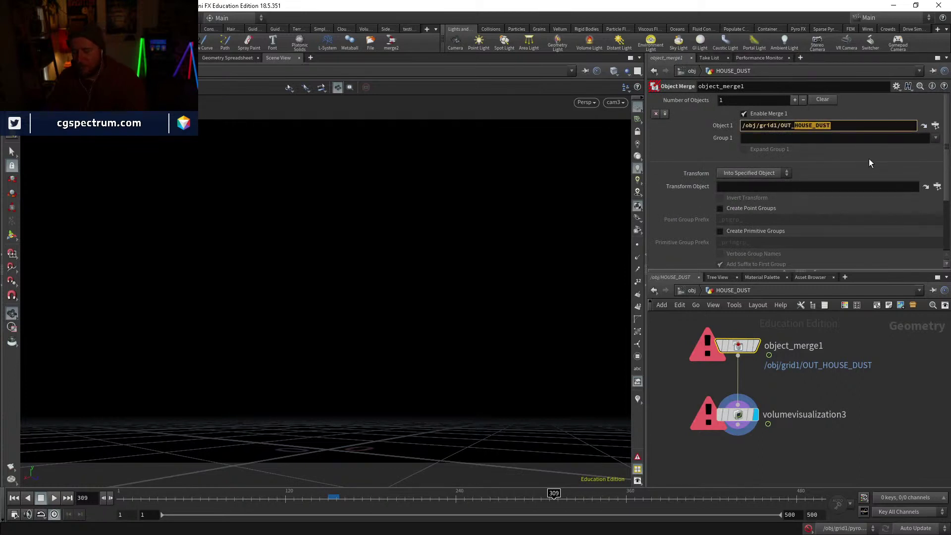
{"action": "key", "text": "BackSpace"}
{"action": "type", "text": "TO"}
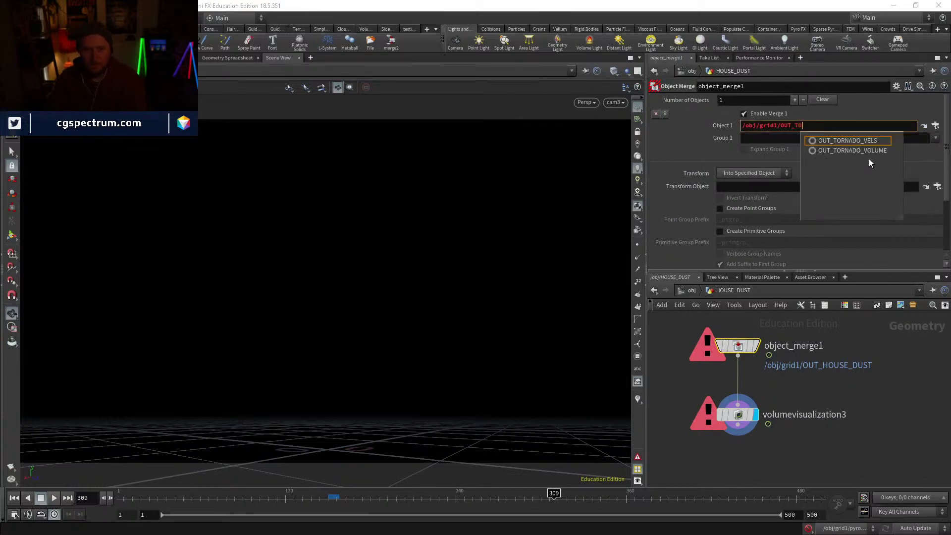
{"action": "key", "text": "Return"}
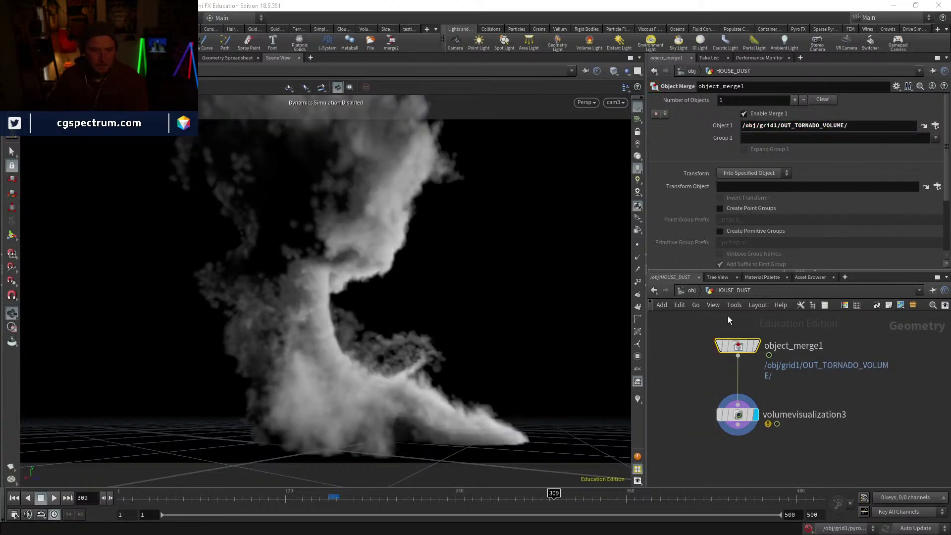
Step: Return to the object level and select the material path /mat/simple_dust in grid1's render settings
{"action": "left_click", "coordinate": [692, 290]}
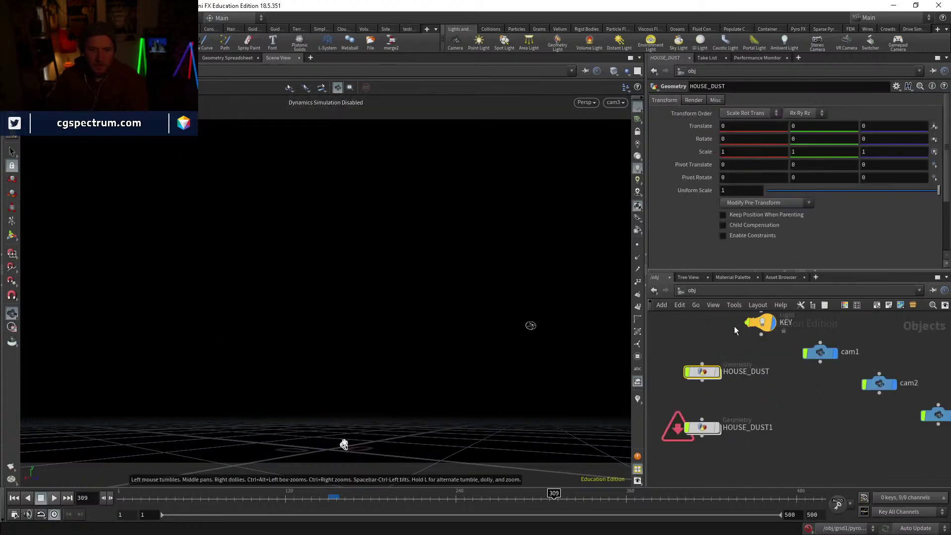
{"action": "middle_click_drag", "start_coordinate": [734, 326], "coordinate": [727, 370]}
{"action": "left_click", "coordinate": [708, 339]}
{"action": "left_click", "coordinate": [785, 115]}
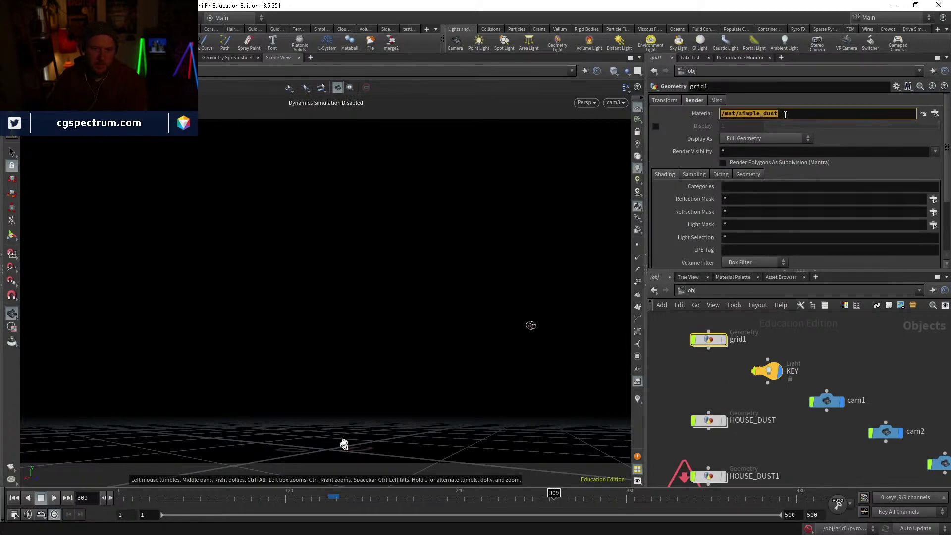
Step: Rename the HOUSE_DUST1 object as RENDER_TORNADO
{"action": "middle_click_drag", "start_coordinate": [759, 445], "coordinate": [764, 397]}
{"action": "left_click", "coordinate": [713, 427]}
{"action": "double_click", "coordinate": [752, 428]}
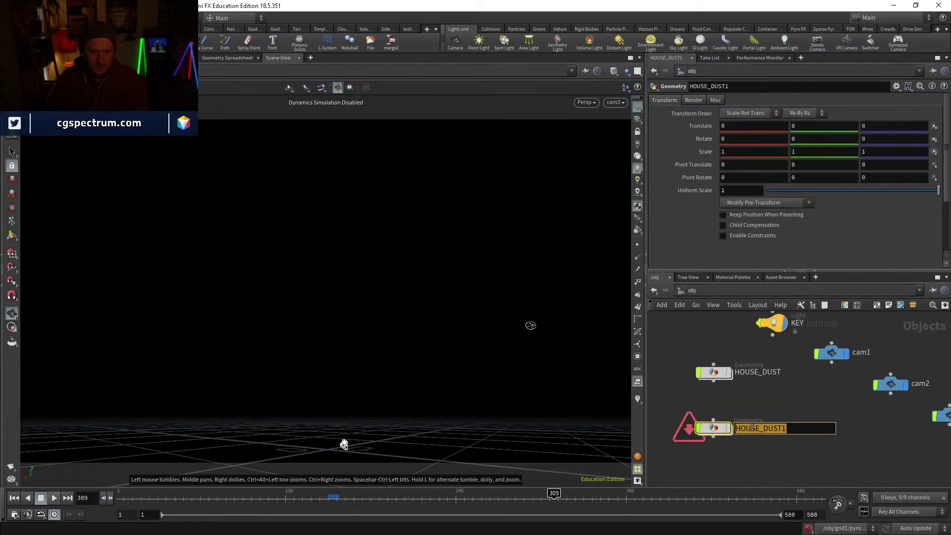
{"action": "type", "text": "RENDER"}
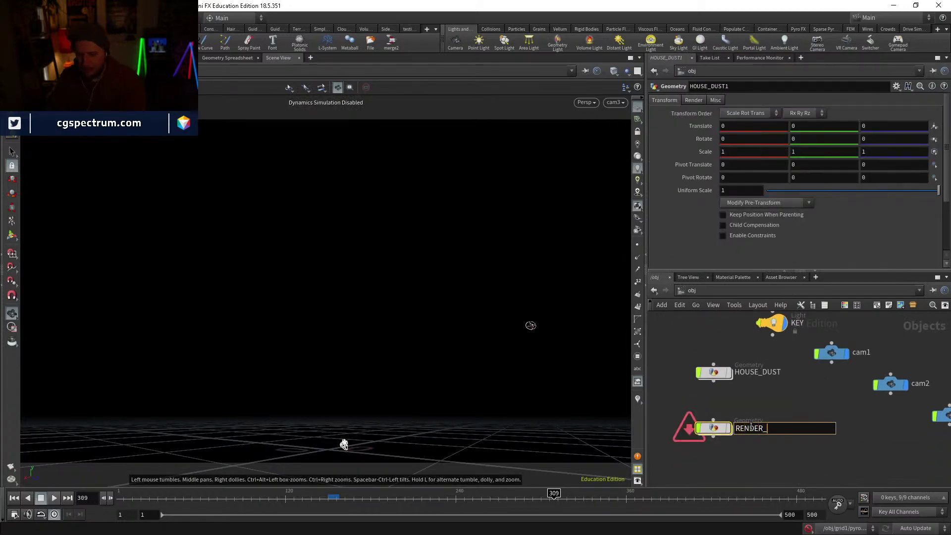
{"action": "type", "text": "_TORNADO"}
{"action": "key", "text": "Return"}
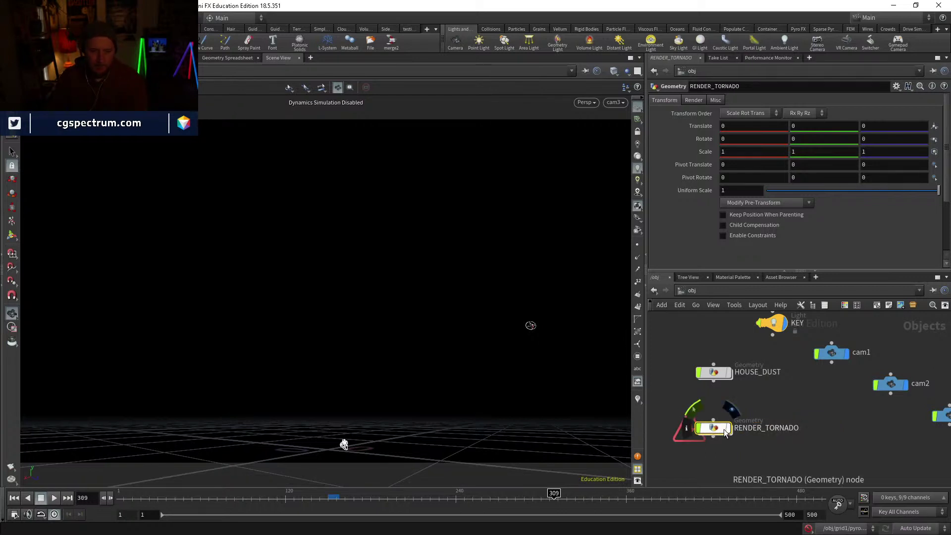
Step: Turn on RENDER_TORNADO's display and check the object merge sources inside RENDER_TORNADO and HOUSE_DUST
{"action": "left_click", "coordinate": [729, 429]}
{"action": "double_click", "coordinate": [716, 429]}
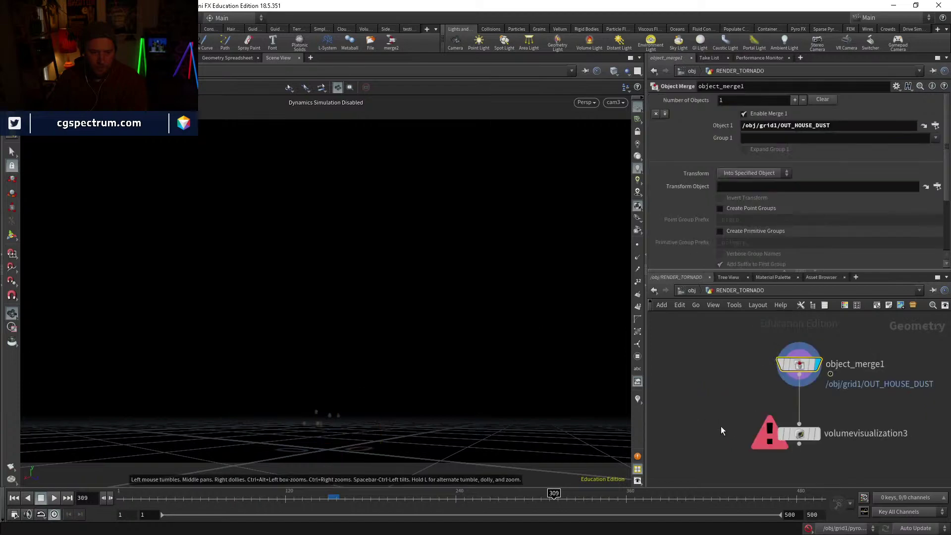
{"action": "middle_click_drag", "start_coordinate": [823, 382], "coordinate": [770, 397]}
{"action": "left_click", "coordinate": [688, 291]}
{"action": "double_click", "coordinate": [719, 372]}
{"action": "left_click", "coordinate": [690, 291]}
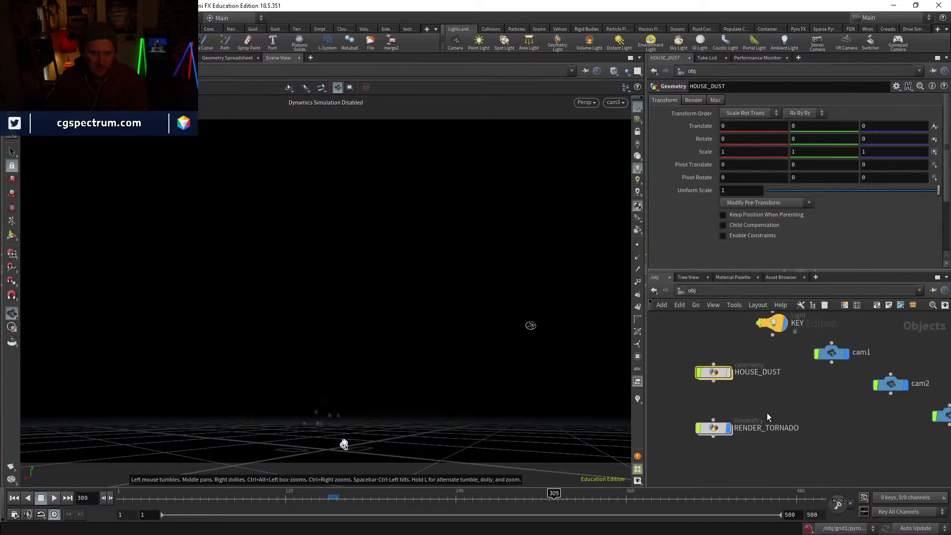
Step: Swap the two object names so the tornado volume object is RENDER_TORNADO and the house dust object is HOUSE_DUST
{"action": "double_click", "coordinate": [765, 428]}
{"action": "key", "text": "ctrl+x"}
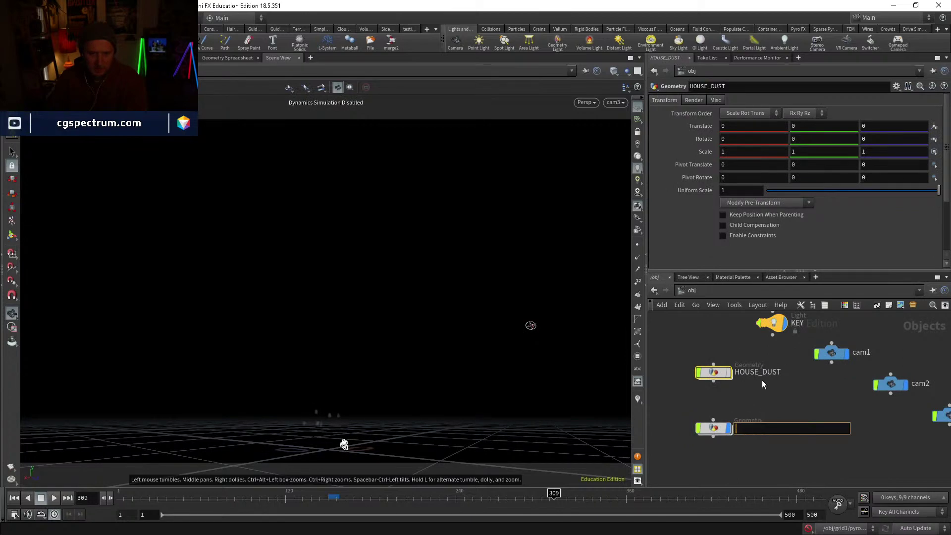
{"action": "double_click", "coordinate": [761, 374]}
{"action": "key", "text": "ctrl+v"}
{"action": "key", "text": "Return"}
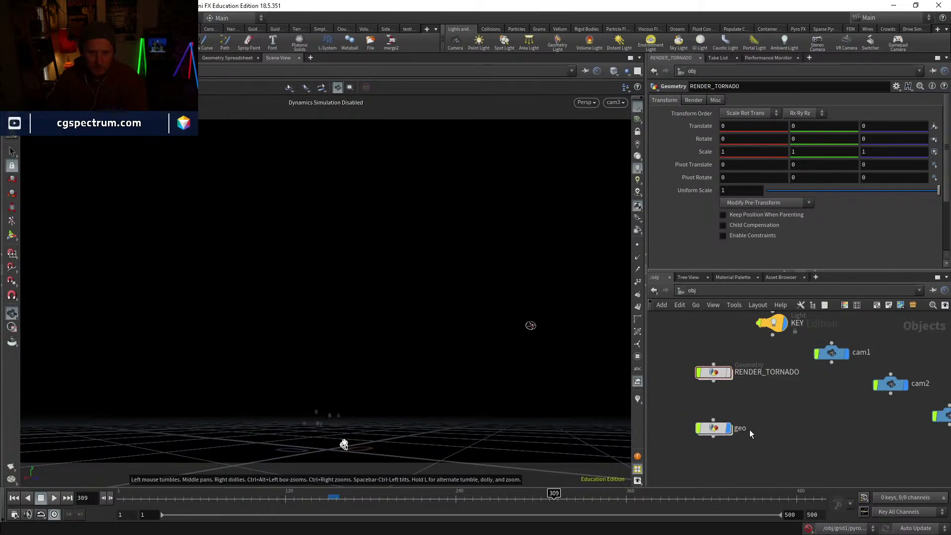
{"action": "double_click", "coordinate": [742, 428]}
{"action": "type", "text": "HOUSE_DUST"}
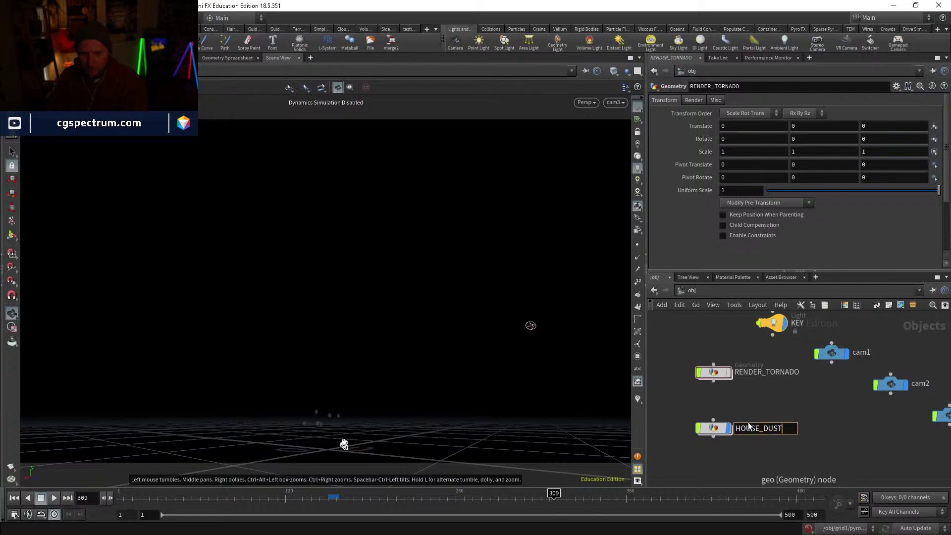
{"action": "key", "text": "Return"}
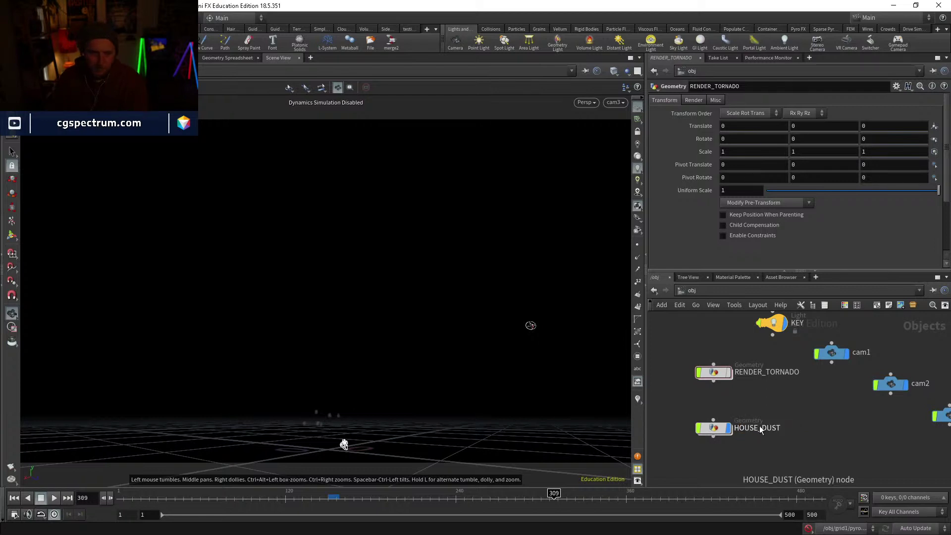
Step: Hide the HOUSE_DUST object and display RENDER_TORNADO
{"action": "left_click", "coordinate": [729, 428]}
{"action": "middle_click_drag", "start_coordinate": [753, 402], "coordinate": [750, 418]}
{"action": "left_click", "coordinate": [725, 389]}
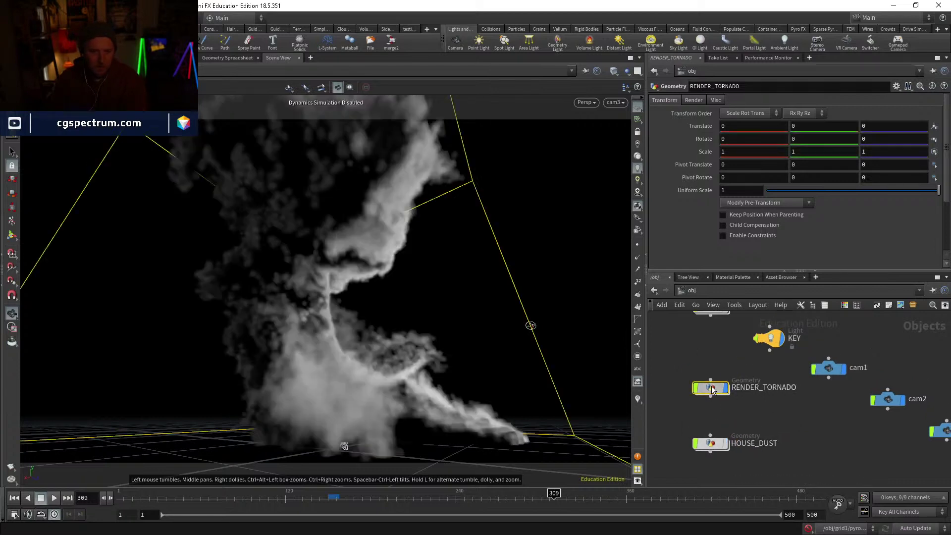
Step: Copy the material path /mat/simple_dust from grid1 and assign it as the render material of RENDER_TORNADO
{"action": "middle_click_drag", "start_coordinate": [730, 363], "coordinate": [726, 401]}
{"action": "left_click", "coordinate": [710, 345]}
{"action": "left_click", "coordinate": [786, 114]}
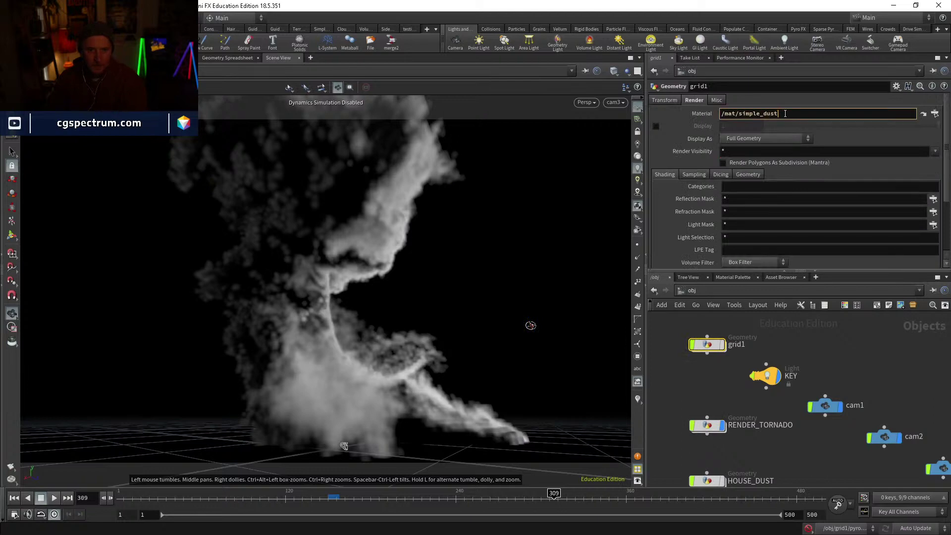
{"action": "key", "text": "ctrl+a"}
{"action": "left_click", "coordinate": [714, 426]}
{"action": "left_click", "coordinate": [697, 104]}
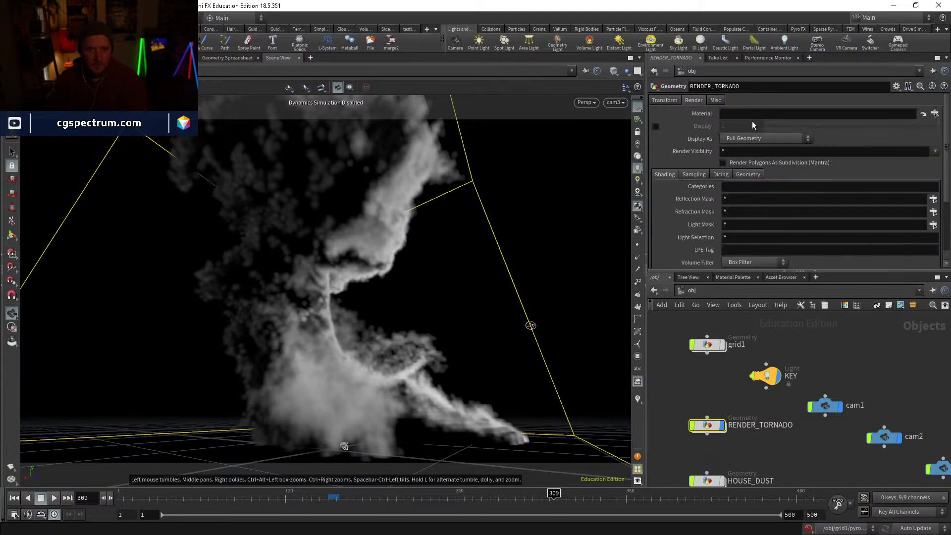
{"action": "left_click", "coordinate": [752, 117]}
{"action": "key", "text": "ctrl+v"}
{"action": "key", "text": "Return"}
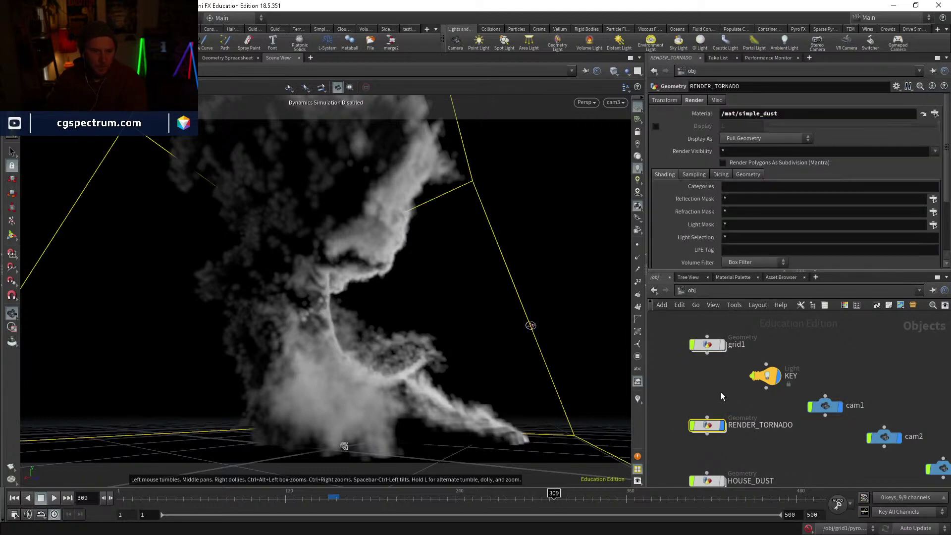
{"action": "left_click", "coordinate": [722, 393]}
Step: Turn on grid1's display and show the house geometry inside its network, then return to the object level
{"action": "middle_click_drag", "start_coordinate": [724, 370], "coordinate": [746, 382]}
{"action": "left_click_drag", "start_coordinate": [739, 358], "coordinate": [730, 357]}
{"action": "left_click", "coordinate": [734, 358]}
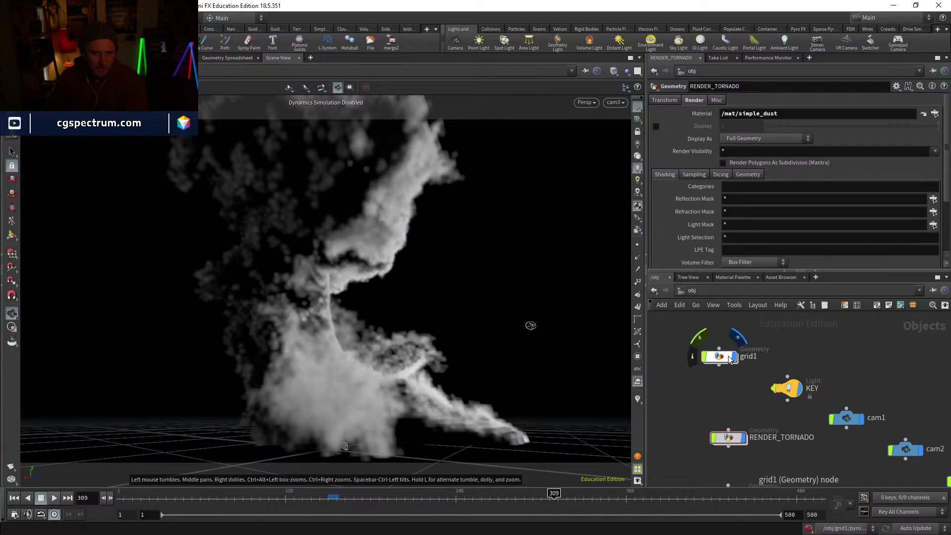
{"action": "double_click", "coordinate": [730, 360]}
{"action": "scroll", "coordinate": [756, 435], "scroll_direction": "down", "scroll_amount": 5}
{"action": "middle_click_drag", "start_coordinate": [757, 435], "coordinate": [848, 305]}
{"action": "scroll", "coordinate": [874, 332], "scroll_direction": "down", "scroll_amount": 4}
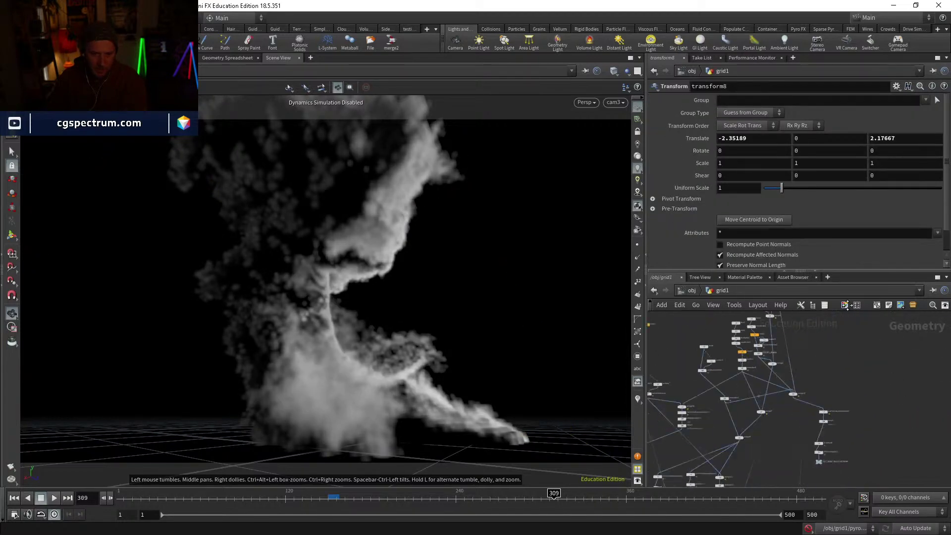
{"action": "middle_click_drag", "start_coordinate": [853, 458], "coordinate": [810, 380]}
{"action": "scroll", "coordinate": [817, 357], "scroll_direction": "up", "scroll_amount": 7}
{"action": "left_click", "coordinate": [766, 333]}
{"action": "left_click", "coordinate": [695, 292]}
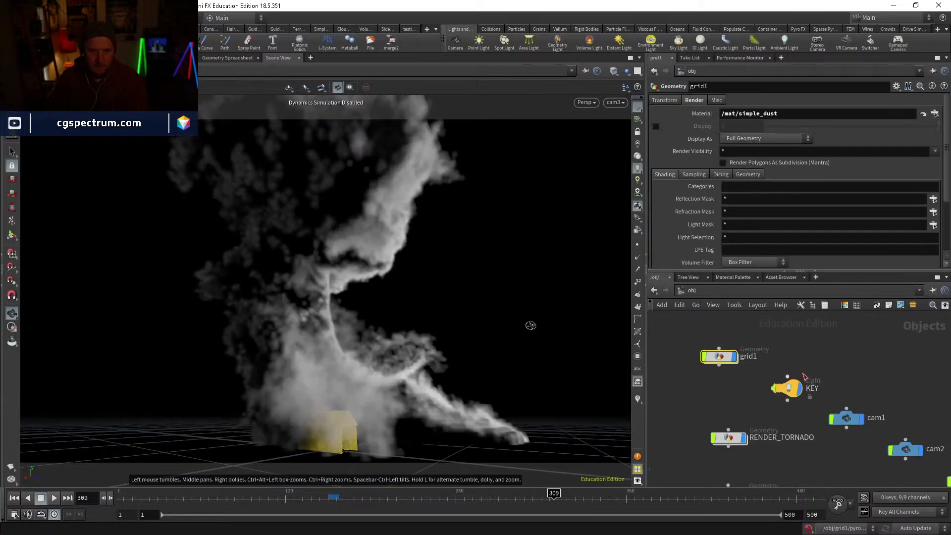
Step: Switch the network view from the object level to the mat context
{"action": "left_click", "coordinate": [693, 293]}
{"action": "left_click", "coordinate": [718, 325]}
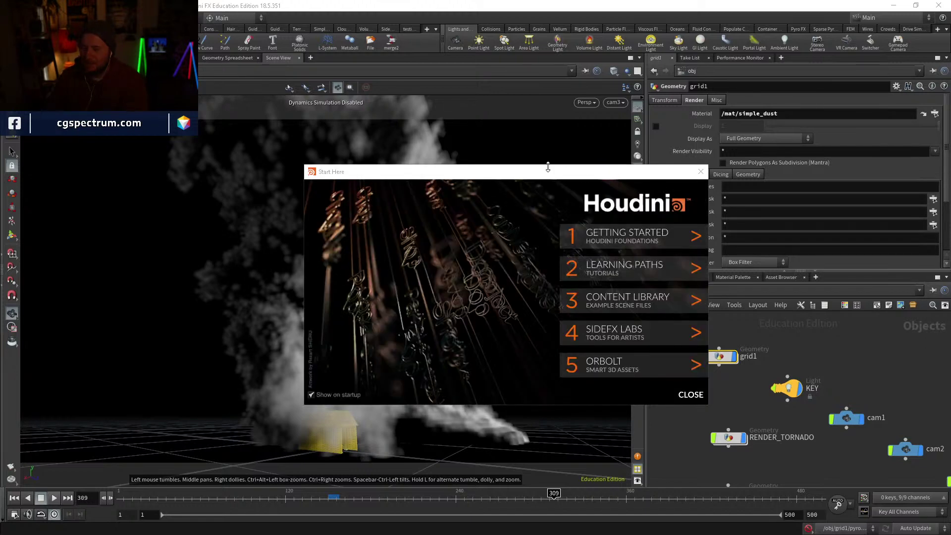
Step: Dismiss the Start Here window and open the crash.tornado_elpehant_bonanza12 recovery file from the $TEMP folder
{"action": "left_click", "coordinate": [700, 172]}
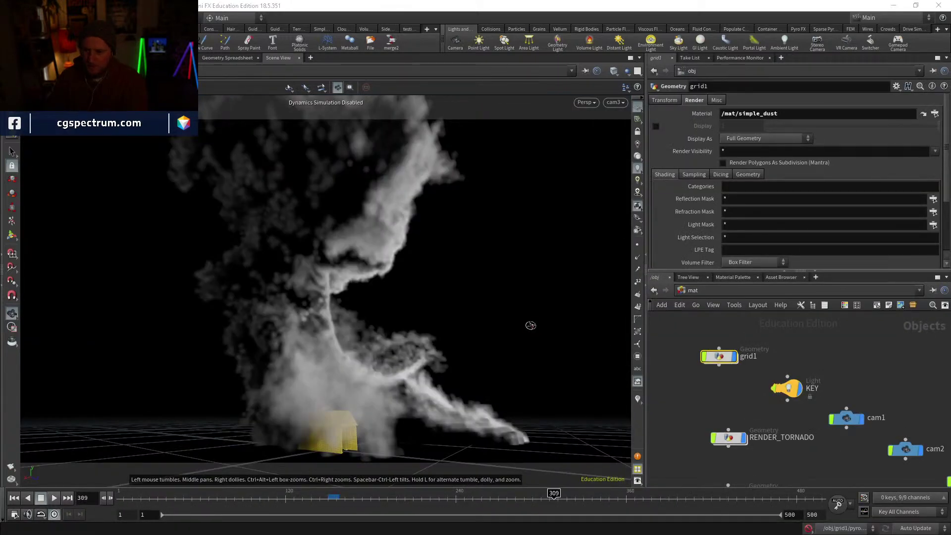
{"action": "left_click", "coordinate": [557, 309]}
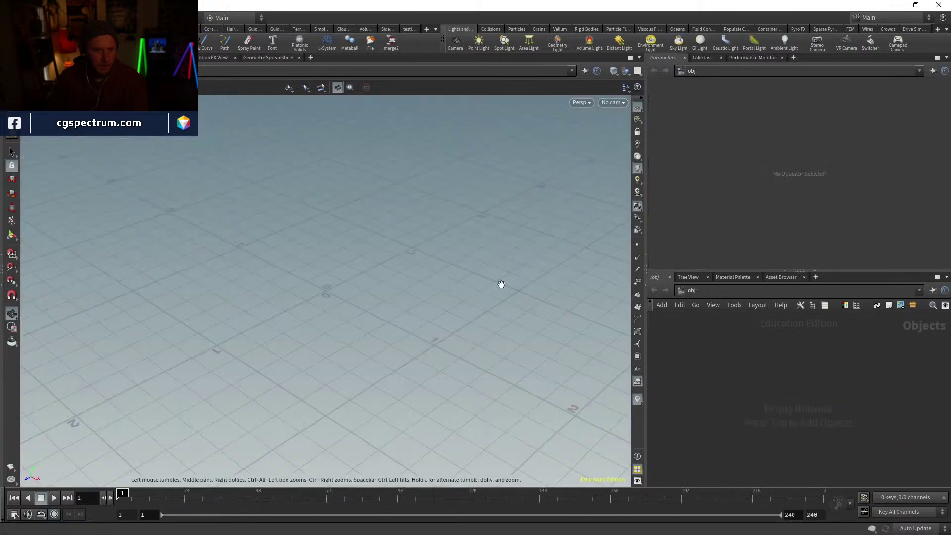
{"action": "left_click", "coordinate": [10, 17]}
{"action": "left_click", "coordinate": [20, 38]}
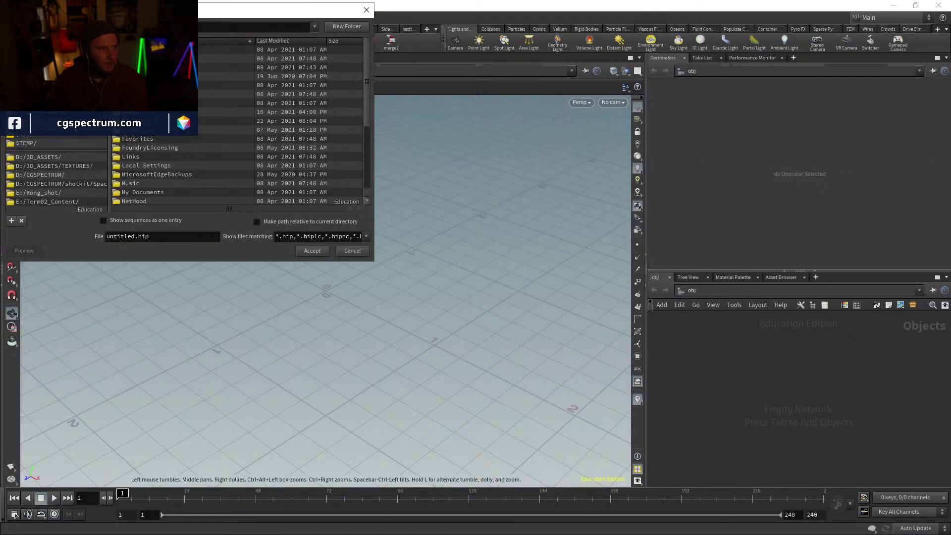
{"action": "left_click", "coordinate": [27, 143]}
{"action": "left_click", "coordinate": [209, 104]}
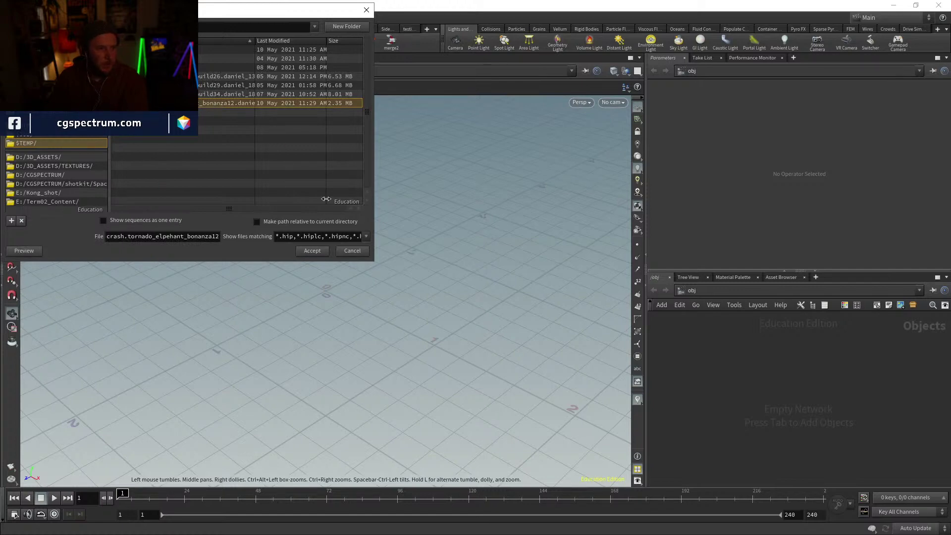
{"action": "left_click", "coordinate": [313, 252]}
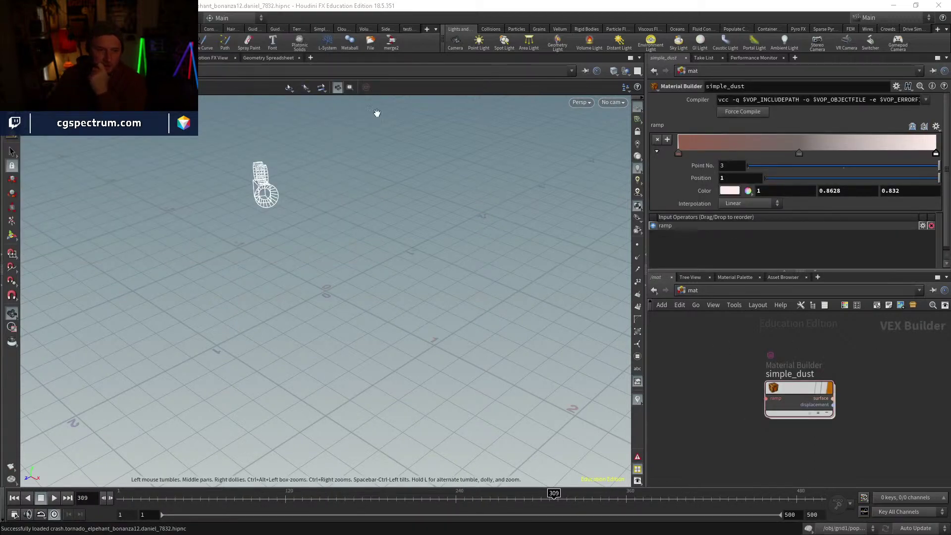
Step: Save the recovered scene as tornado_elpehant_bonanza13.hipnc in D:/CGSPECTRUM/STREAM/
{"action": "left_click", "coordinate": [10, 18]}
{"action": "left_click", "coordinate": [25, 94]}
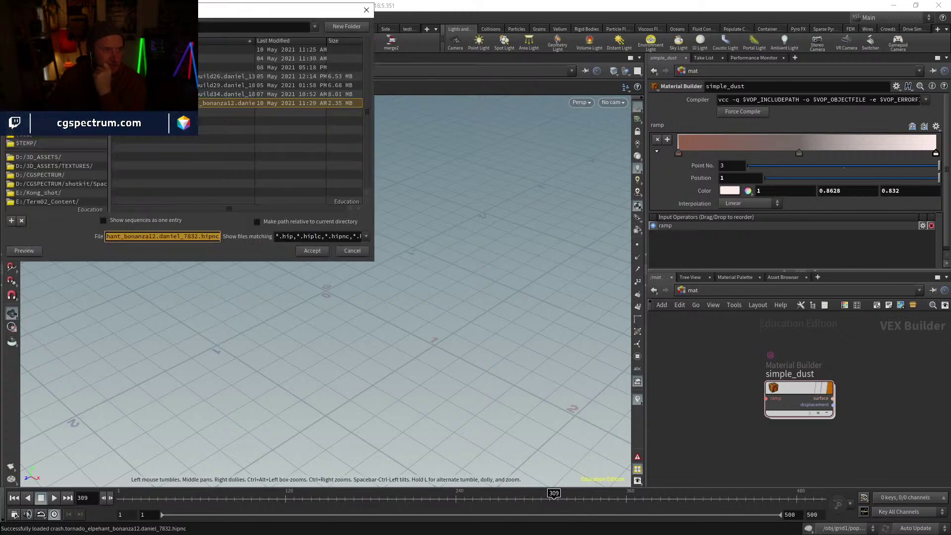
{"action": "key", "text": "Return"}
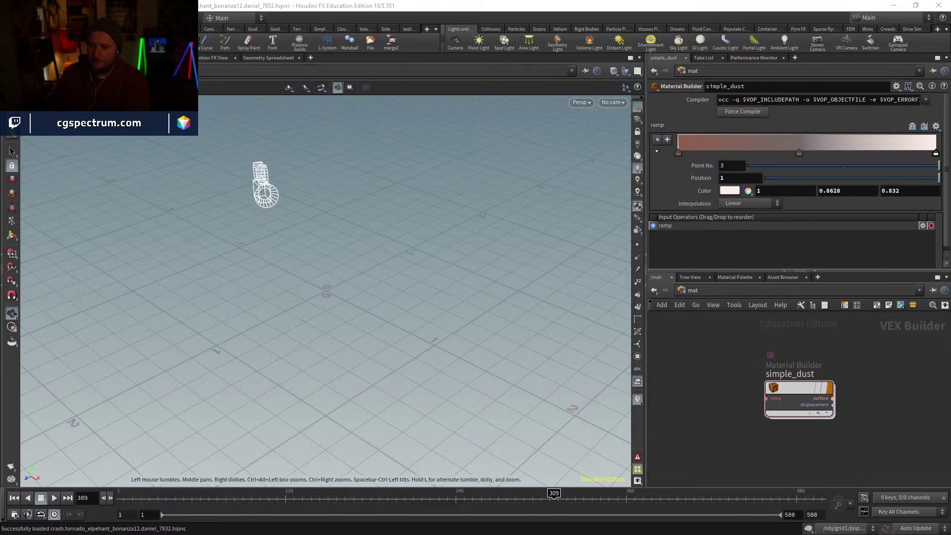
{"action": "key", "text": "alt+shift+s"}
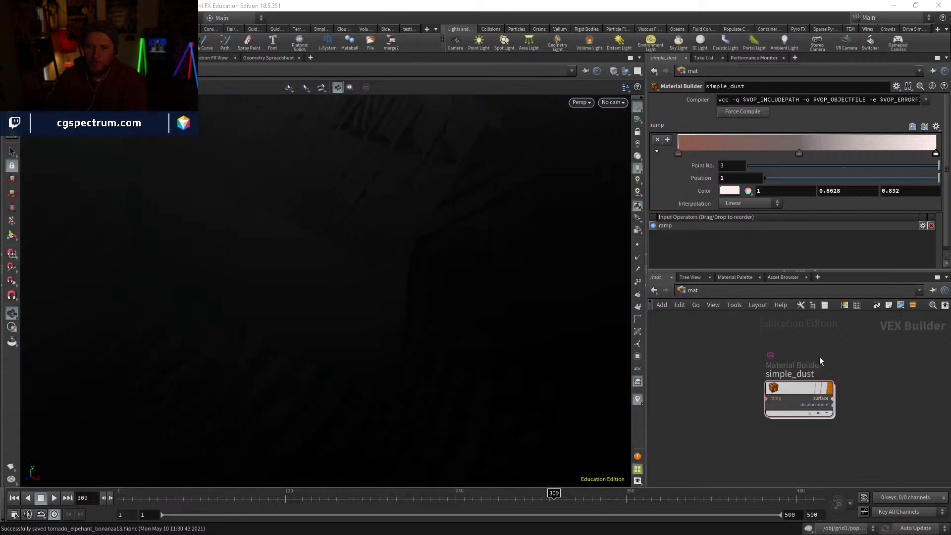
Step: Frame the tornado volume in the perspective view and examine it from closer and from another angle
{"action": "key", "text": "space+g"}
{"action": "left_click_drag", "start_coordinate": [462, 319], "coordinate": [446, 316]}
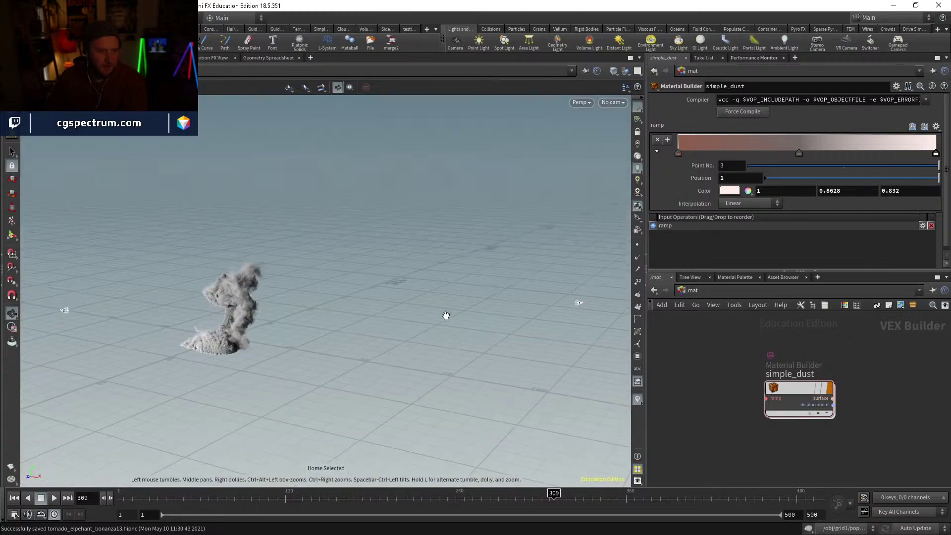
{"action": "middle_click_drag", "start_coordinate": [206, 341], "coordinate": [399, 325]}
{"action": "right_click_drag", "start_coordinate": [400, 325], "coordinate": [537, 278]}
{"action": "middle_click_drag", "start_coordinate": [537, 278], "coordinate": [327, 288]}
{"action": "left_click_drag", "start_coordinate": [327, 287], "coordinate": [416, 317]}
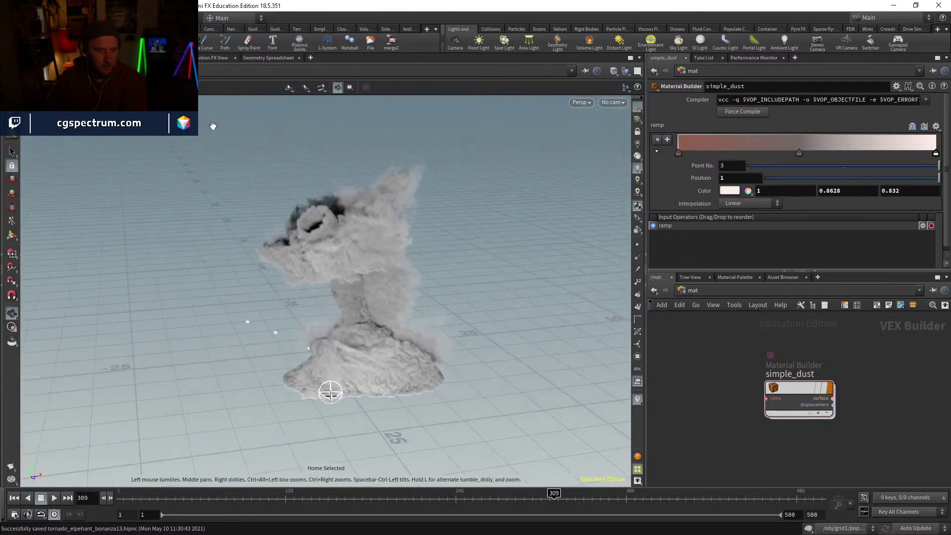
Step: Browse the $TEMP folder for the crash.tornado_elpehant_bonanza12 recovery file, then close the file browser without opening it
{"action": "left_click", "coordinate": [11, 17]}
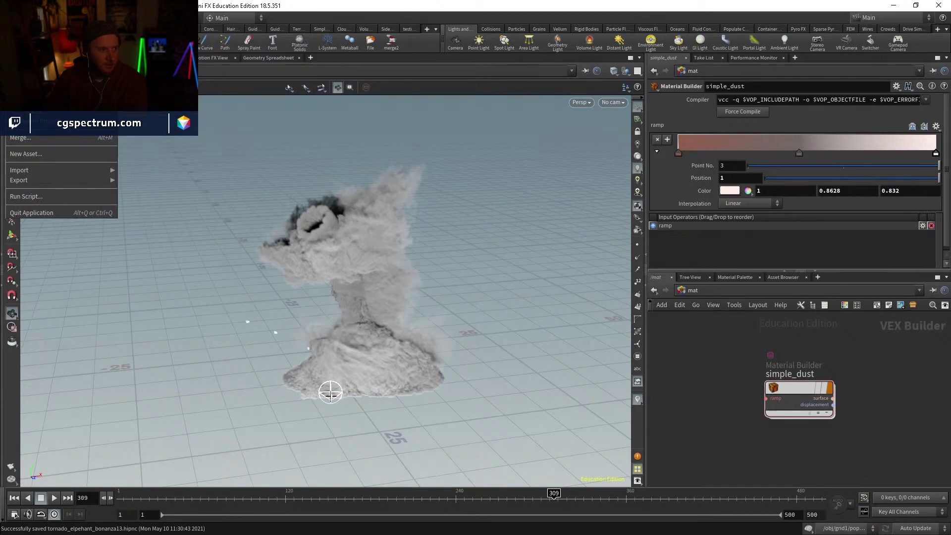
{"action": "left_click", "coordinate": [31, 74]}
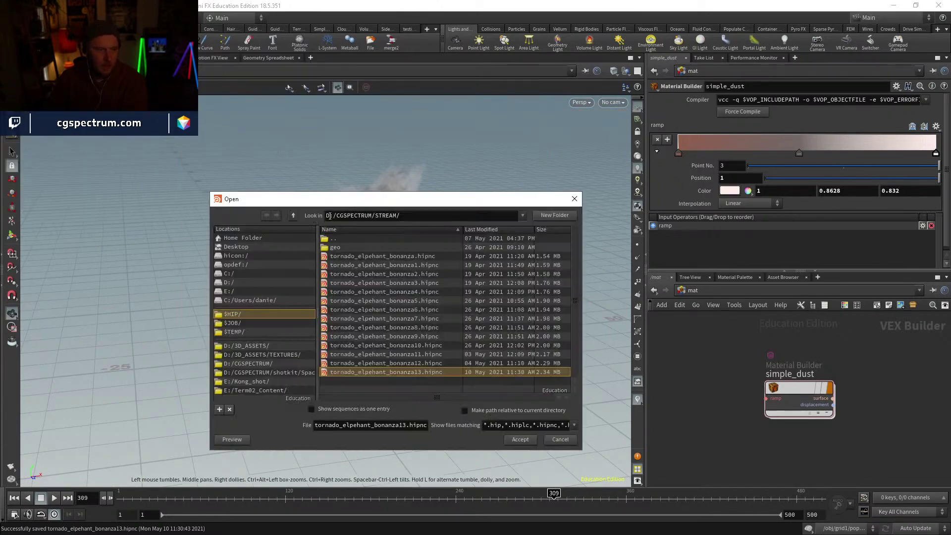
{"action": "left_click", "coordinate": [239, 331]}
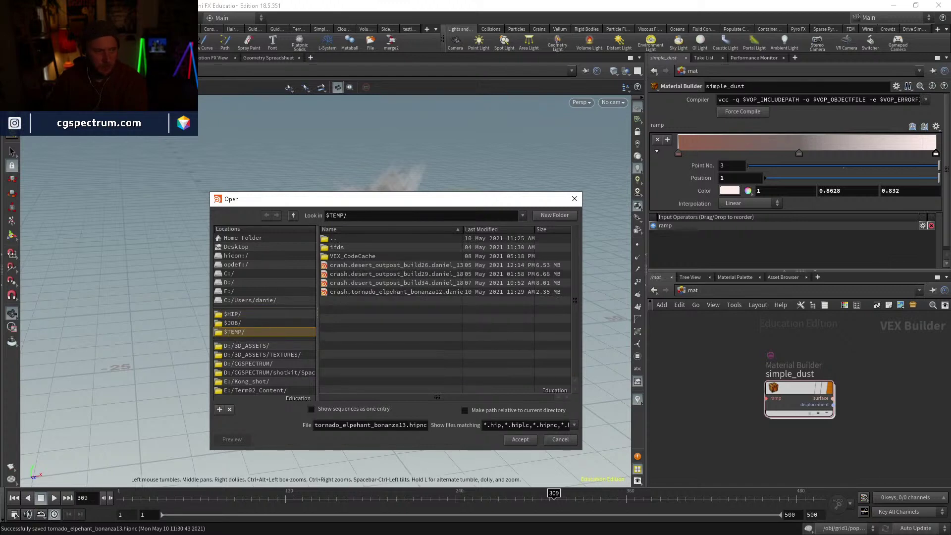
{"action": "left_click", "coordinate": [371, 292]}
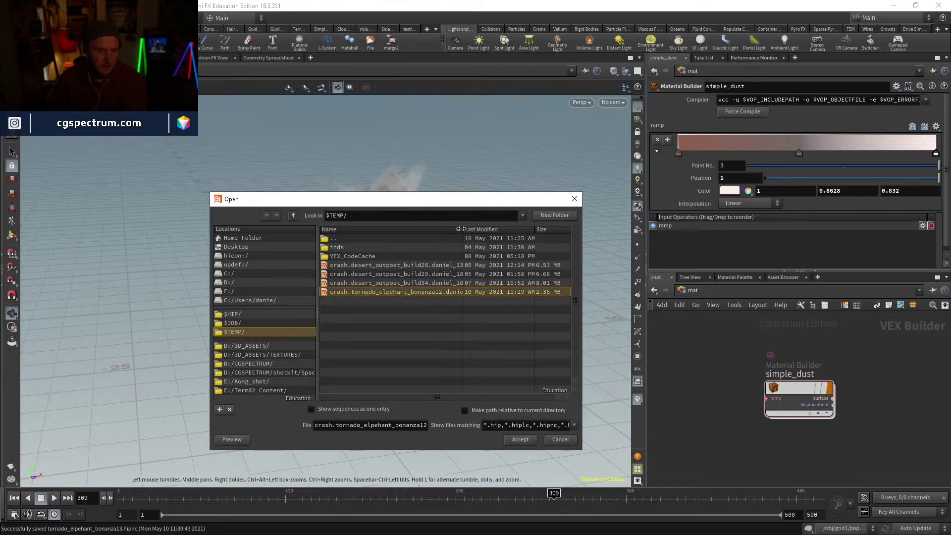
{"action": "mouse_move", "coordinate": [460, 229]}
{"action": "left_mouse_down"}
{"action": "mouse_move", "coordinate": [488, 232]}
{"action": "mouse_move", "coordinate": [462, 236]}
{"action": "left_mouse_up"}
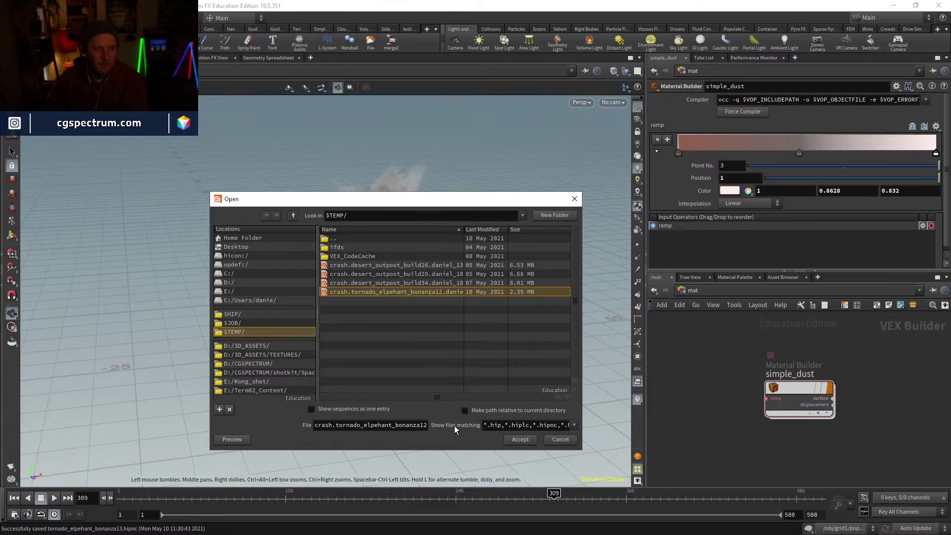
{"action": "left_click", "coordinate": [561, 439]}
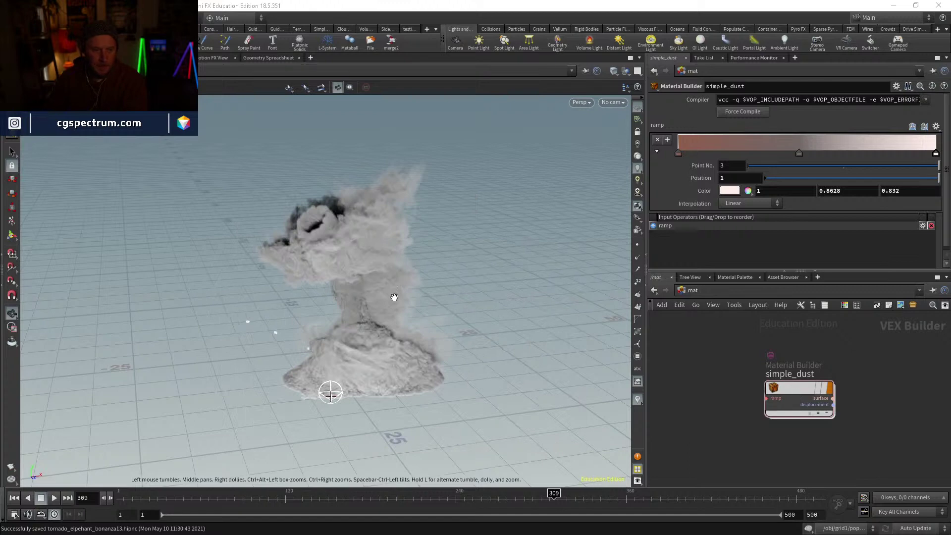
Step: Change the viewport's background color scheme to Dark in the display options and view the volumes from another angle
{"action": "left_click_drag", "start_coordinate": [332, 323], "coordinate": [454, 331]}
{"action": "key", "text": "d"}
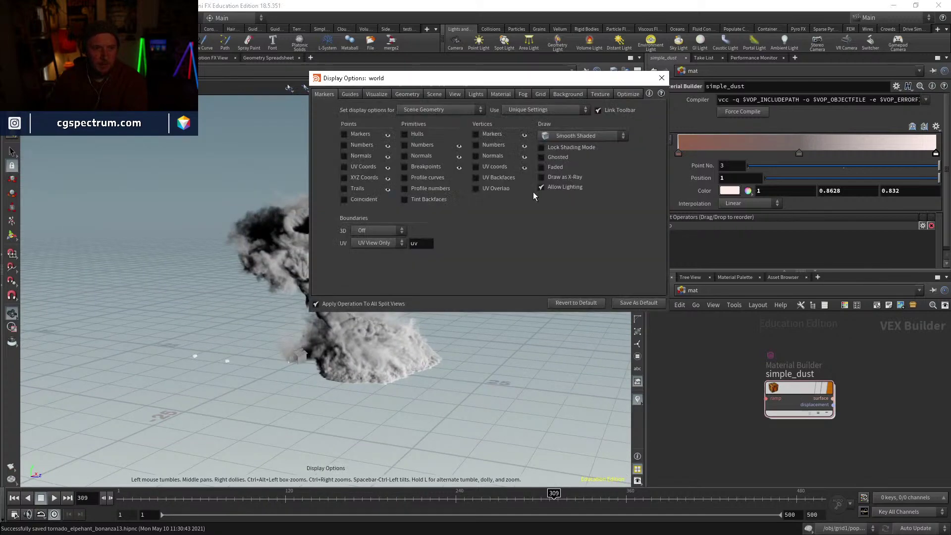
{"action": "left_click", "coordinate": [568, 94]}
{"action": "left_click", "coordinate": [390, 110]}
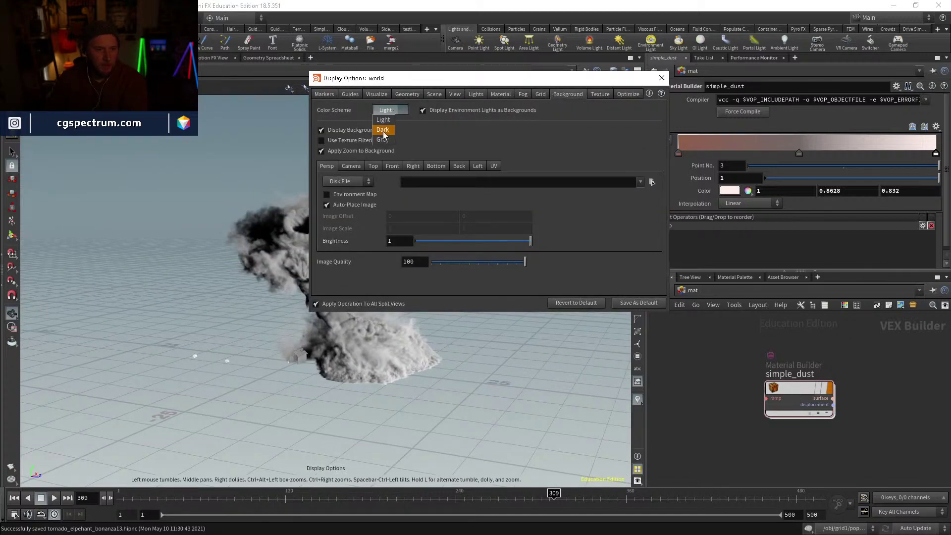
{"action": "left_click", "coordinate": [382, 130]}
{"action": "left_click", "coordinate": [661, 78]}
{"action": "left_click_drag", "start_coordinate": [471, 240], "coordinate": [795, 382]}
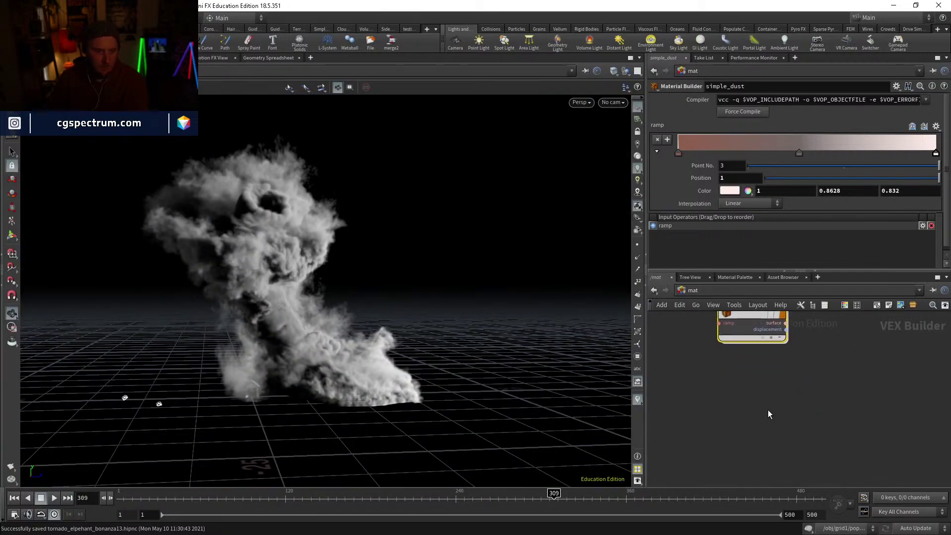
Step: Add a Principled Shader below simple_dust in the material network and name it house
{"action": "key", "text": "Tab"}
{"action": "type", "text": "principled"}
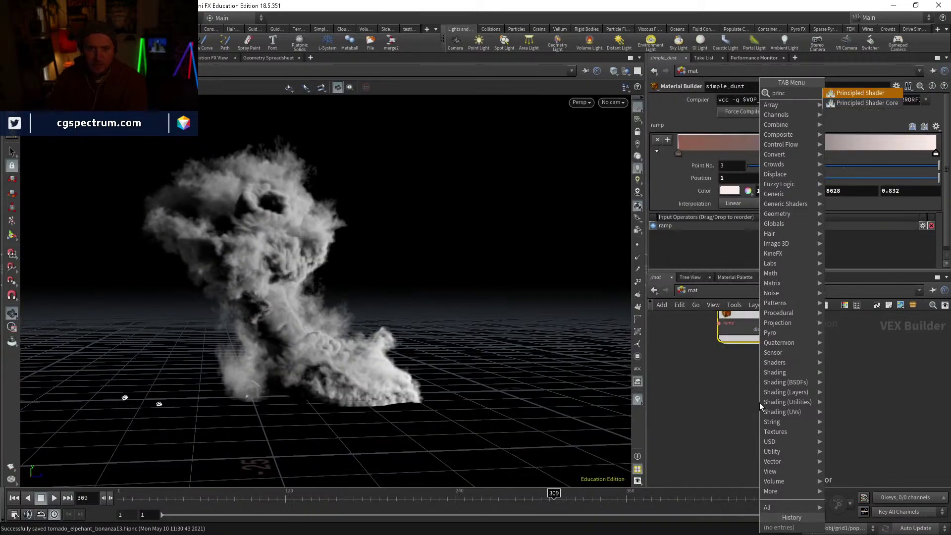
{"action": "key", "text": "Return"}
{"action": "left_click", "coordinate": [759, 402]}
{"action": "double_click", "coordinate": [759, 389]}
{"action": "type", "text": "house"}
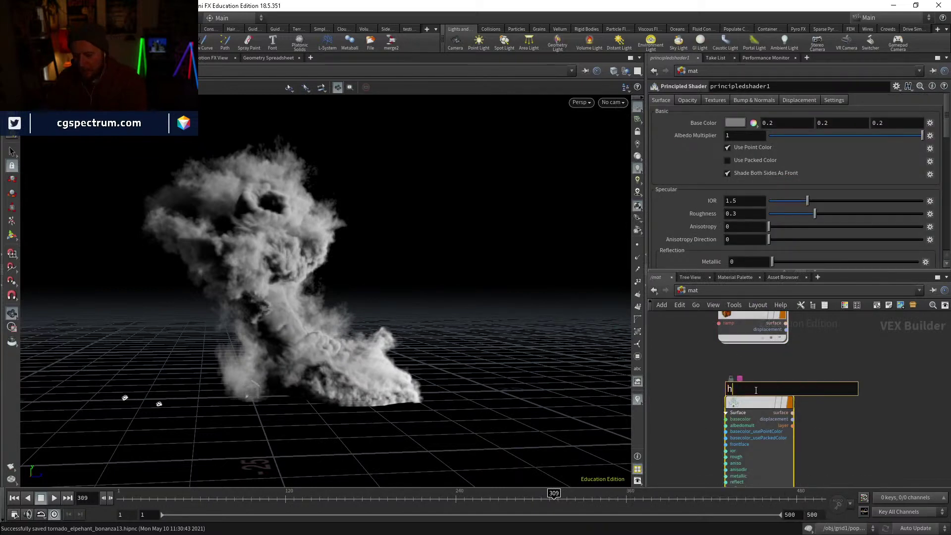
{"action": "key", "text": "Return"}
{"action": "left_click_drag", "start_coordinate": [756, 401], "coordinate": [749, 402]}
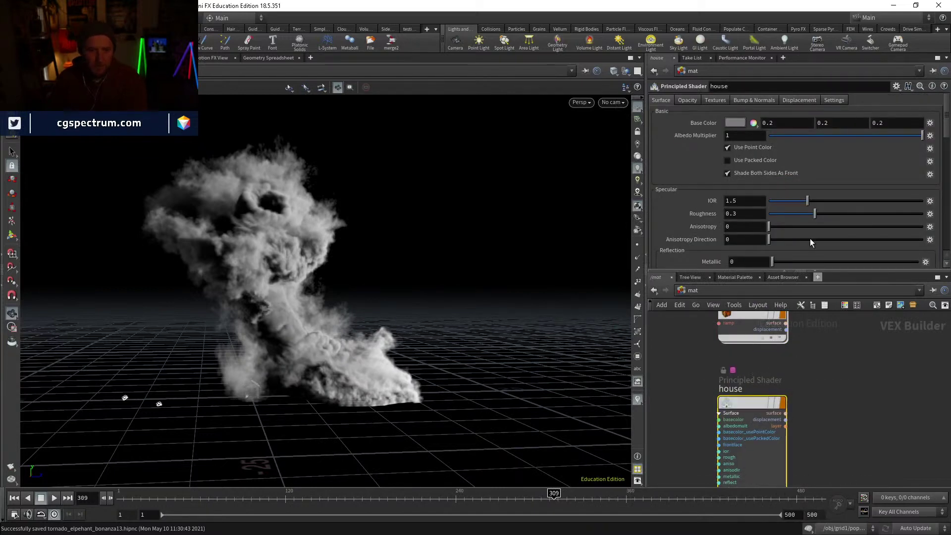
Step: Set the house shader's Reflectivity to 0
{"action": "scroll", "coordinate": [752, 198], "scroll_direction": "down", "scroll_amount": 2}
{"action": "scroll", "coordinate": [753, 198], "scroll_direction": "down", "scroll_amount": 1}
{"action": "left_click_drag", "start_coordinate": [780, 197], "coordinate": [720, 192]}
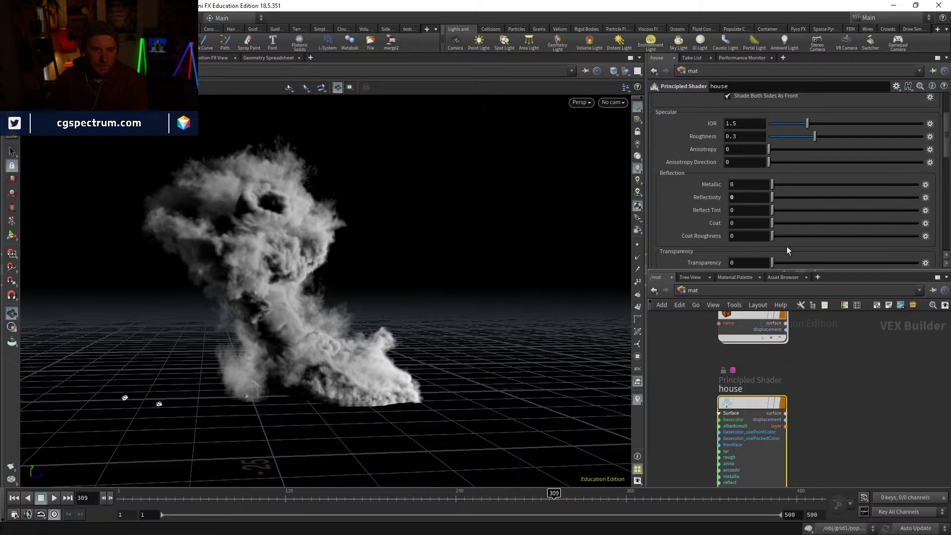
Step: Give the house shader a dark brown base color of about 0.044, 0.0295, 0.0198
{"action": "scroll", "coordinate": [782, 148], "scroll_direction": "up", "scroll_amount": 4}
{"action": "left_click", "coordinate": [729, 124]}
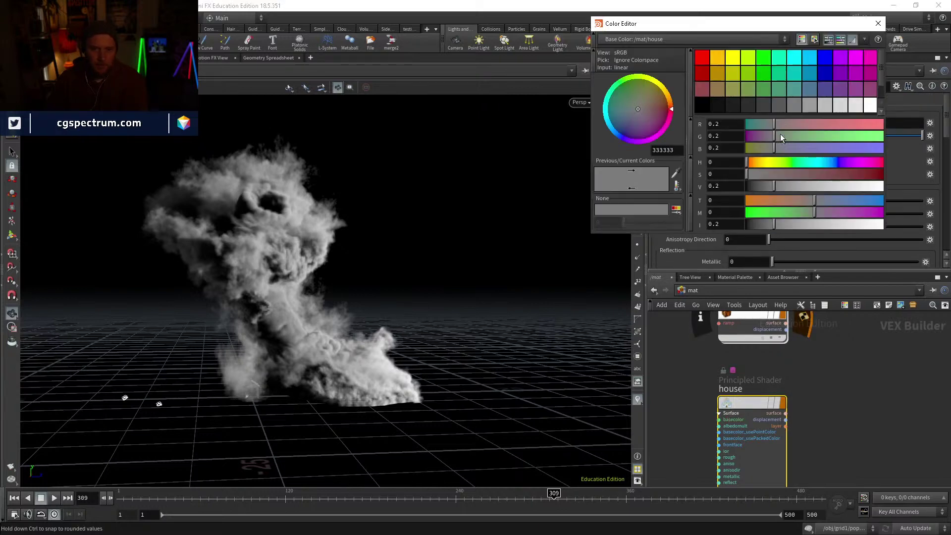
{"action": "left_click", "coordinate": [766, 176]}
{"action": "left_click_drag", "start_coordinate": [754, 164], "coordinate": [842, 176]}
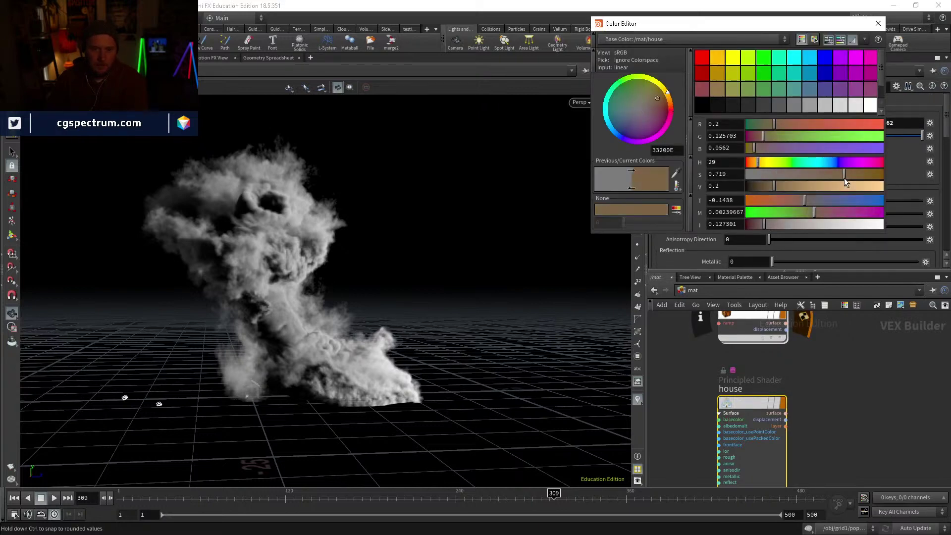
{"action": "left_click_drag", "start_coordinate": [776, 188], "coordinate": [753, 188]}
{"action": "left_click_drag", "start_coordinate": [842, 176], "coordinate": [840, 176]}
{"action": "left_click_drag", "start_coordinate": [756, 163], "coordinate": [756, 163]}
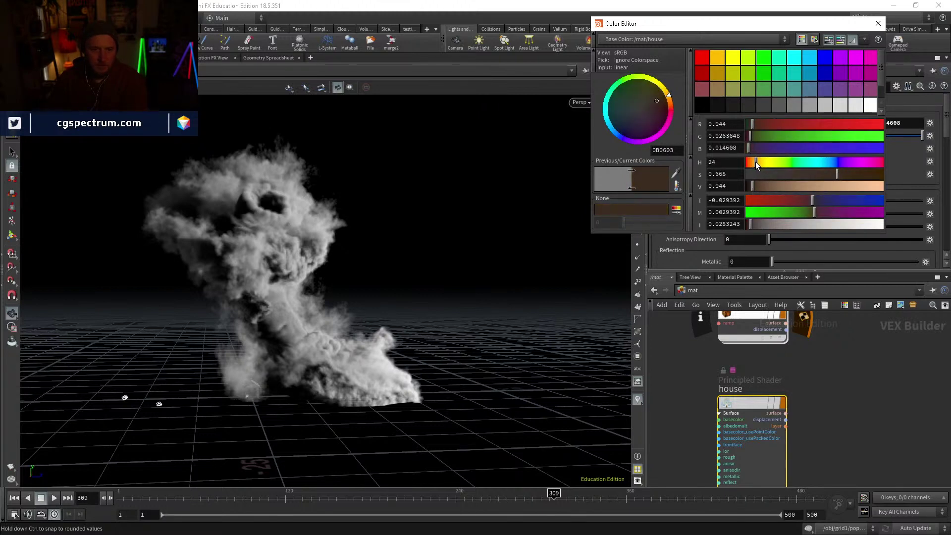
{"action": "mouse_move", "coordinate": [840, 176]}
{"action": "left_mouse_down"}
{"action": "mouse_move", "coordinate": [812, 177]}
{"action": "mouse_move", "coordinate": [822, 177]}
{"action": "left_mouse_up"}
{"action": "left_click", "coordinate": [879, 24]}
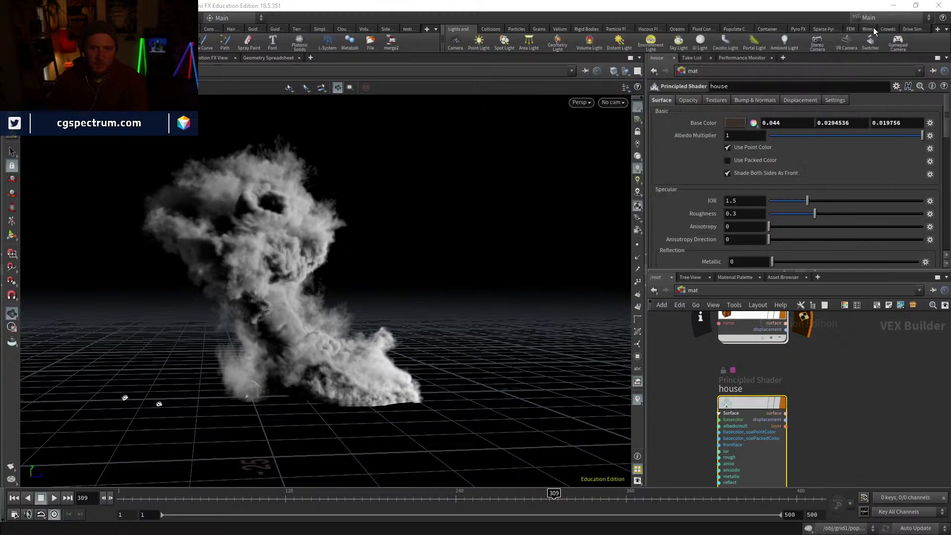
Step: Assign the material /mat/house/ to the grid1 object
{"action": "left_click", "coordinate": [699, 291]}
{"action": "left_click", "coordinate": [712, 340]}
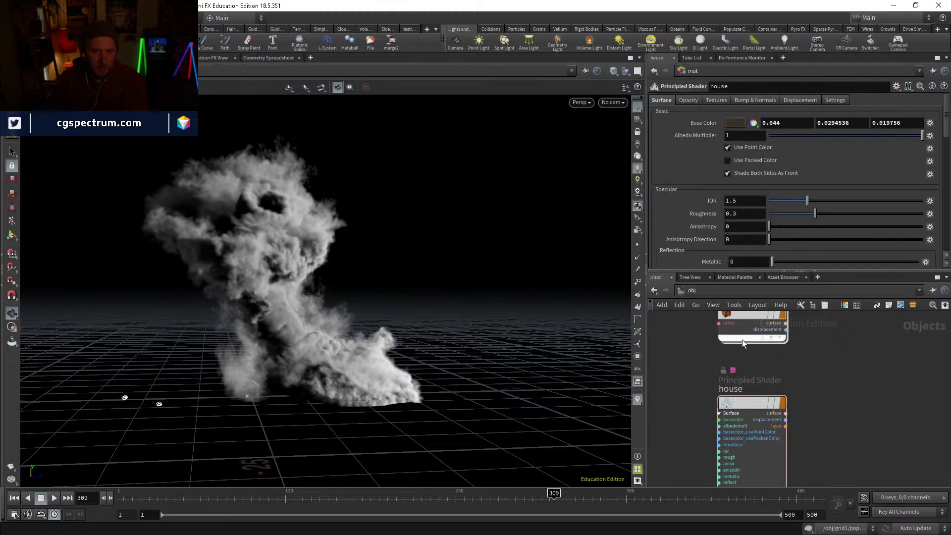
{"action": "left_click", "coordinate": [701, 342]}
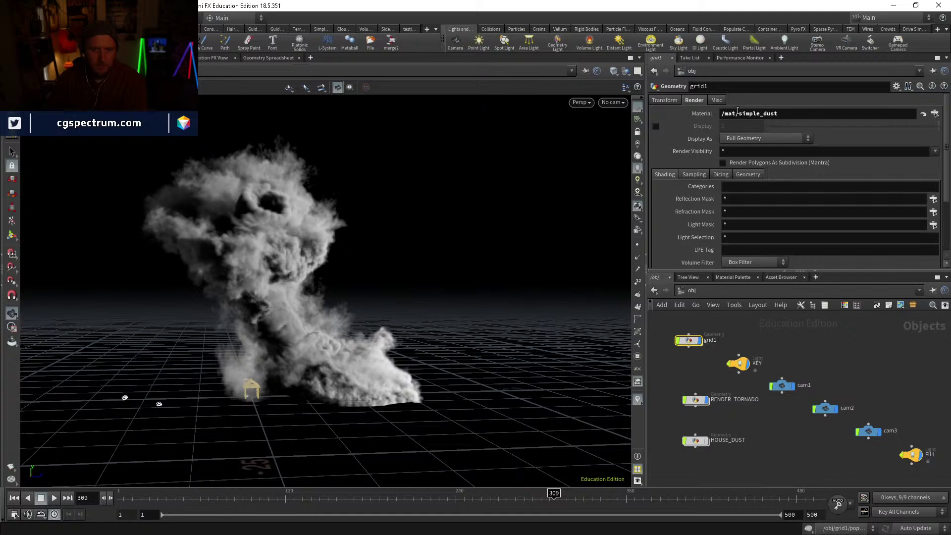
{"action": "double_click", "coordinate": [758, 114]}
{"action": "key", "text": "BackSpace"}
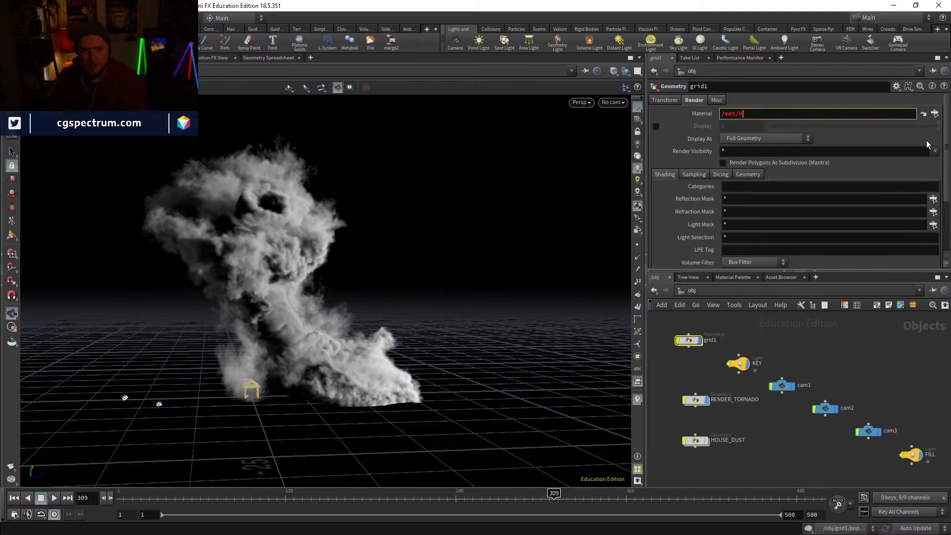
{"action": "type", "text": "house/"}
{"action": "key", "text": "Return"}
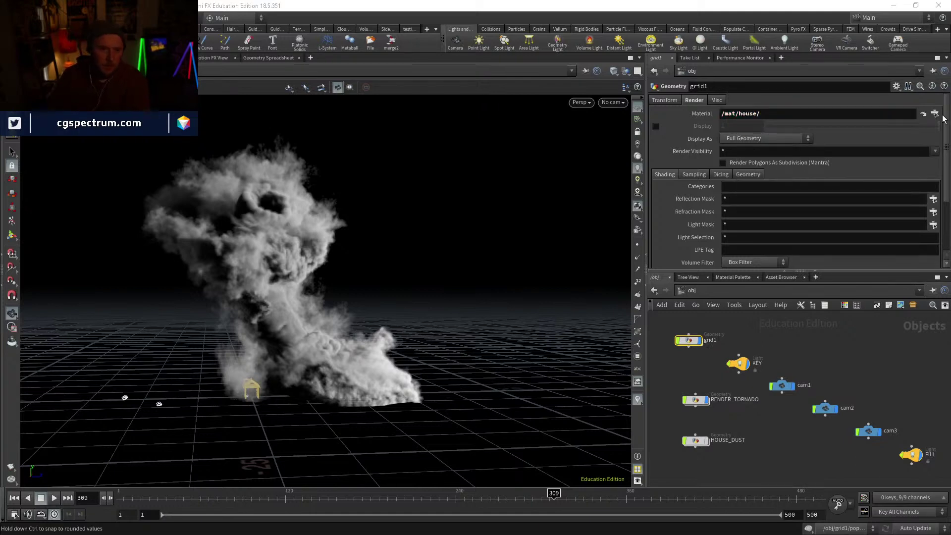
Step: Look through cam3 and move the timeline to frame 240
{"action": "left_click", "coordinate": [612, 102]}
{"action": "left_click", "coordinate": [629, 170]}
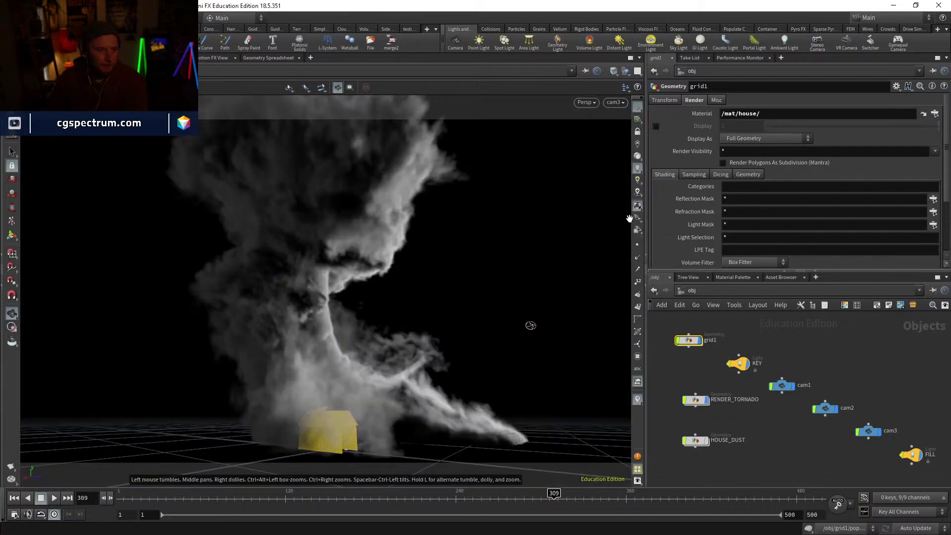
{"action": "left_click", "coordinate": [776, 431]}
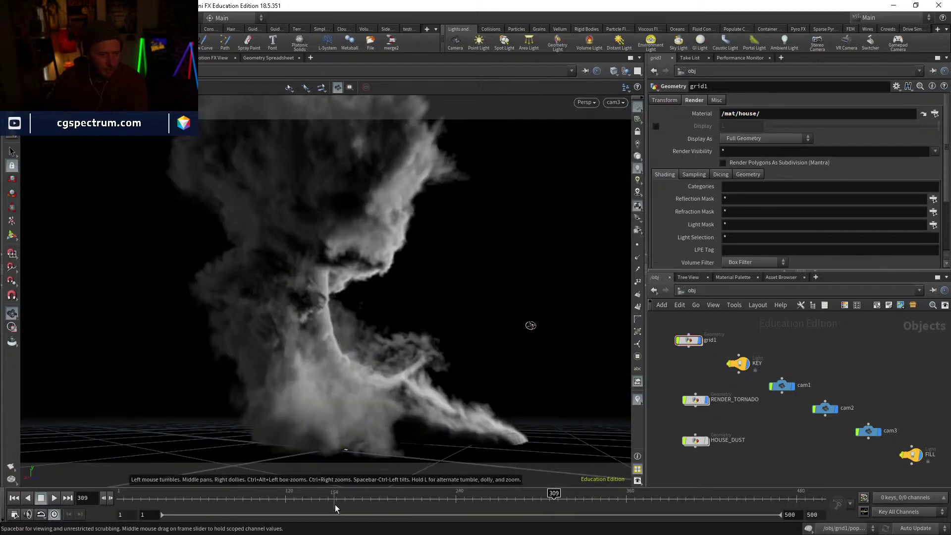
{"action": "left_click", "coordinate": [456, 500]}
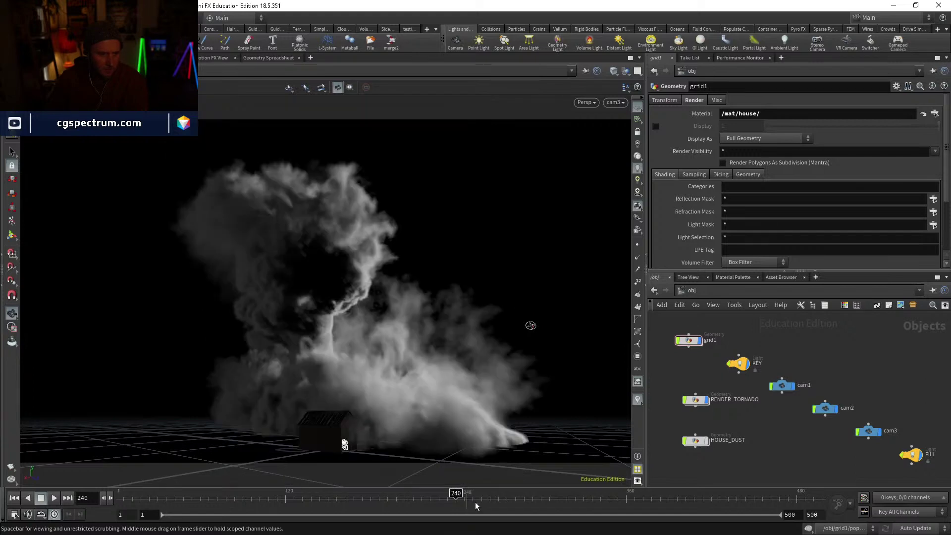
Step: Open the output network and the interactive render view, render from cam3, and turn off the progressive preview
{"action": "middle_click_drag", "start_coordinate": [789, 441], "coordinate": [754, 422]}
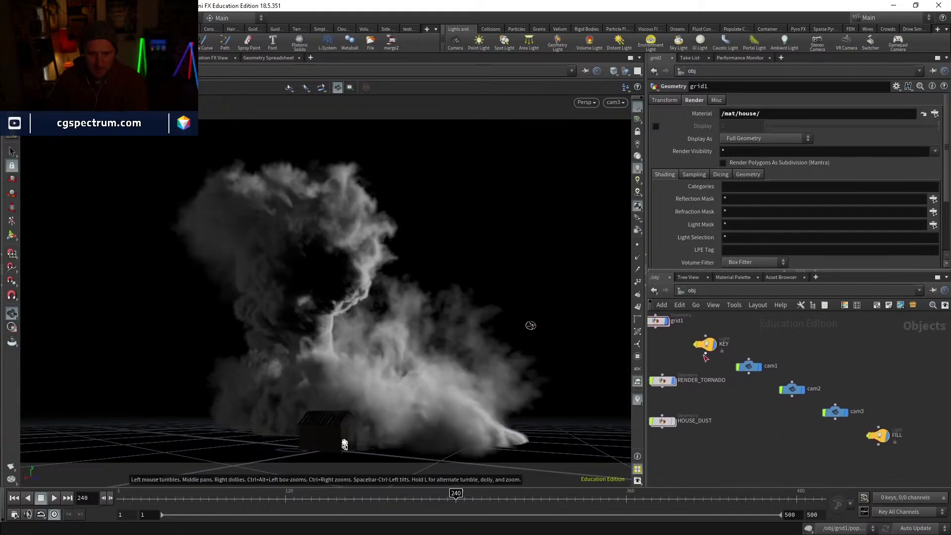
{"action": "left_click", "coordinate": [692, 290]}
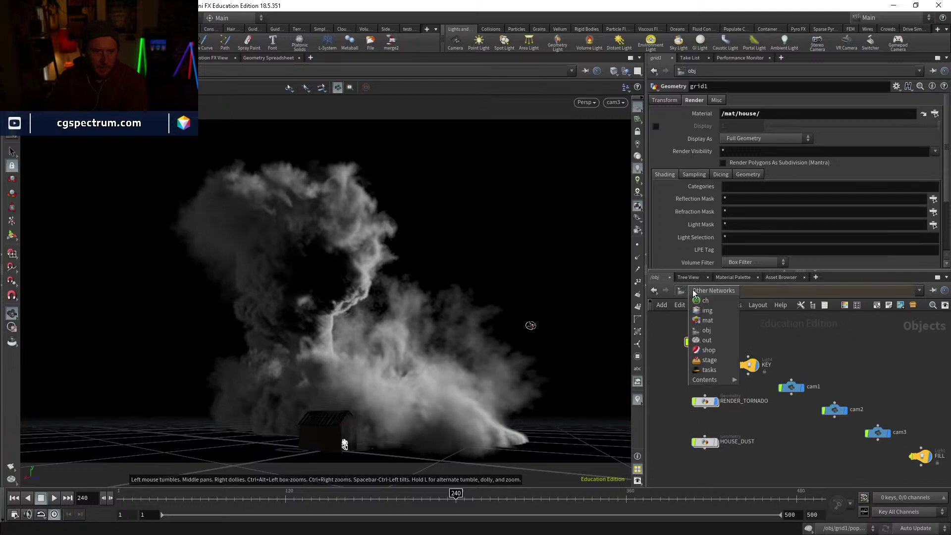
{"action": "left_click", "coordinate": [709, 341]}
{"action": "middle_click_drag", "start_coordinate": [763, 343], "coordinate": [723, 332]}
{"action": "left_click", "coordinate": [117, 58]}
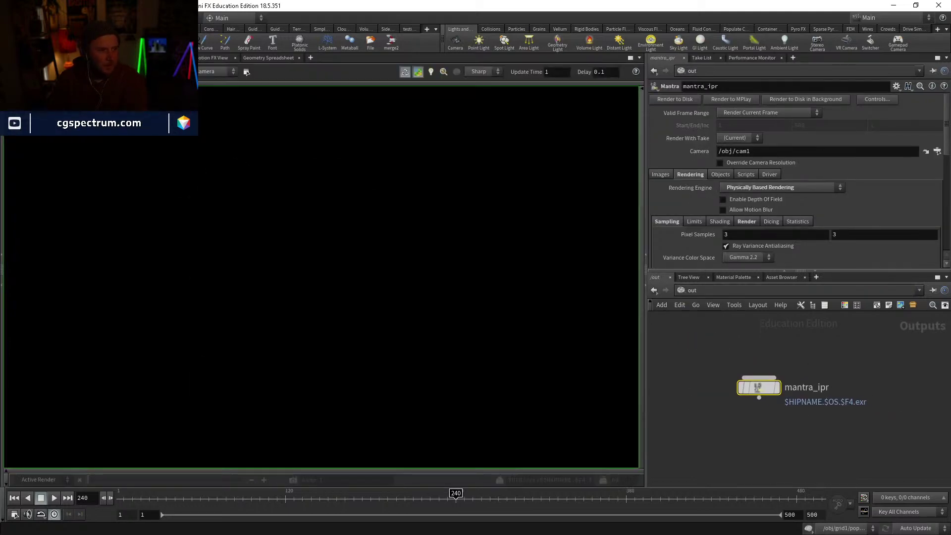
{"action": "left_click", "coordinate": [218, 71]}
{"action": "left_click", "coordinate": [198, 118]}
{"action": "left_click", "coordinate": [418, 72]}
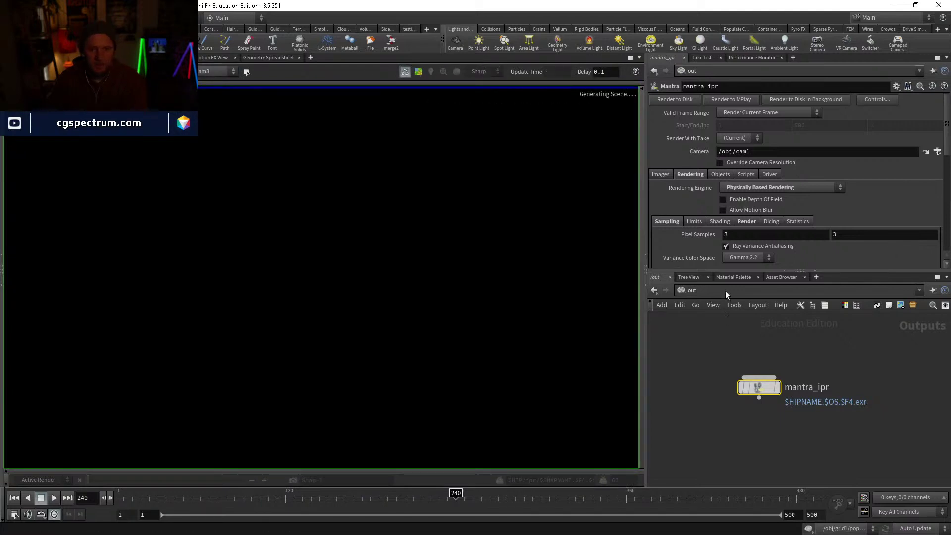
Step: Review the mantra_ipr sampling and volume quality settings, and focus the render on areas of the tornado and dust
{"action": "scroll", "coordinate": [670, 246], "scroll_direction": "down", "scroll_amount": 2}
{"action": "scroll", "coordinate": [670, 245], "scroll_direction": "down", "scroll_amount": 7}
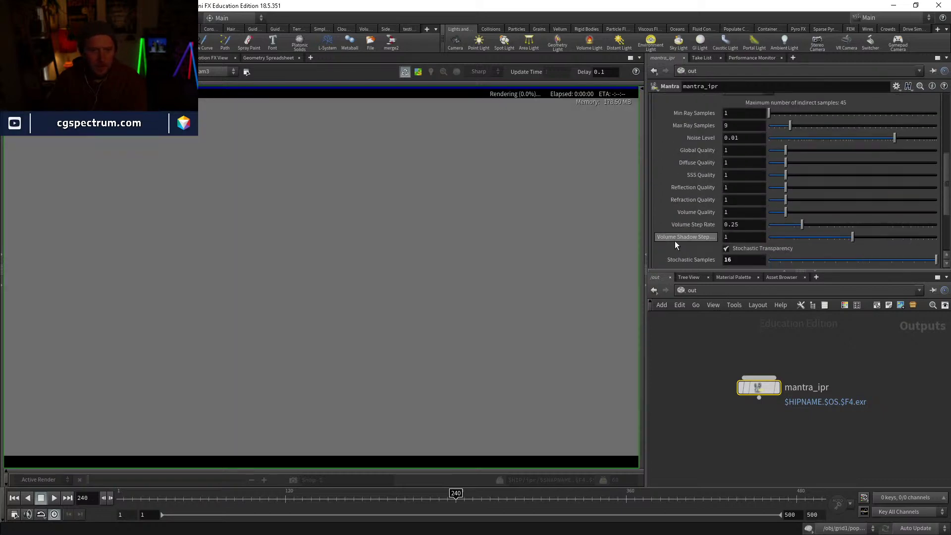
{"action": "scroll", "coordinate": [697, 257], "scroll_direction": "down", "scroll_amount": 2}
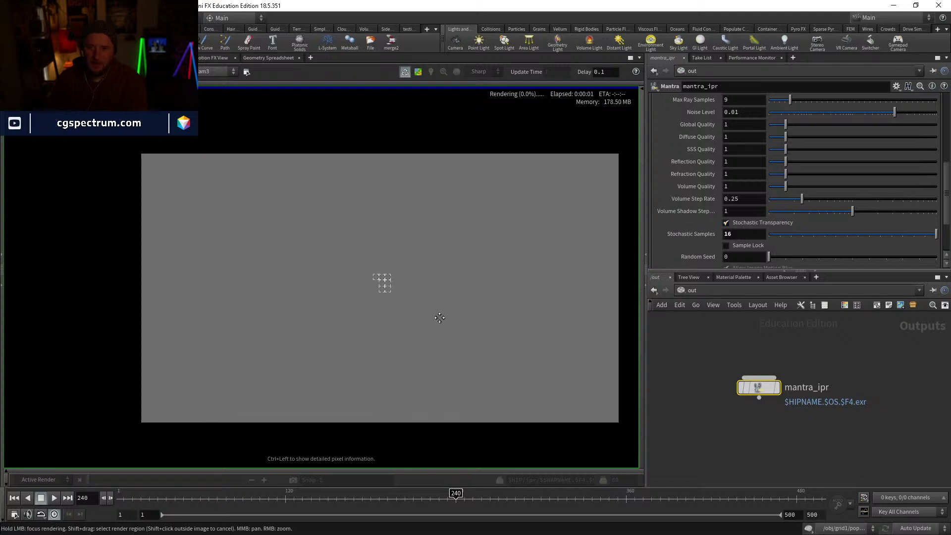
{"action": "mouse_move", "coordinate": [284, 278]}
{"action": "left_mouse_down"}
{"action": "mouse_move", "coordinate": [289, 333]}
{"action": "mouse_move", "coordinate": [462, 371]}
{"action": "left_mouse_up"}
{"action": "scroll", "coordinate": [488, 372], "scroll_direction": "up", "scroll_amount": 3}
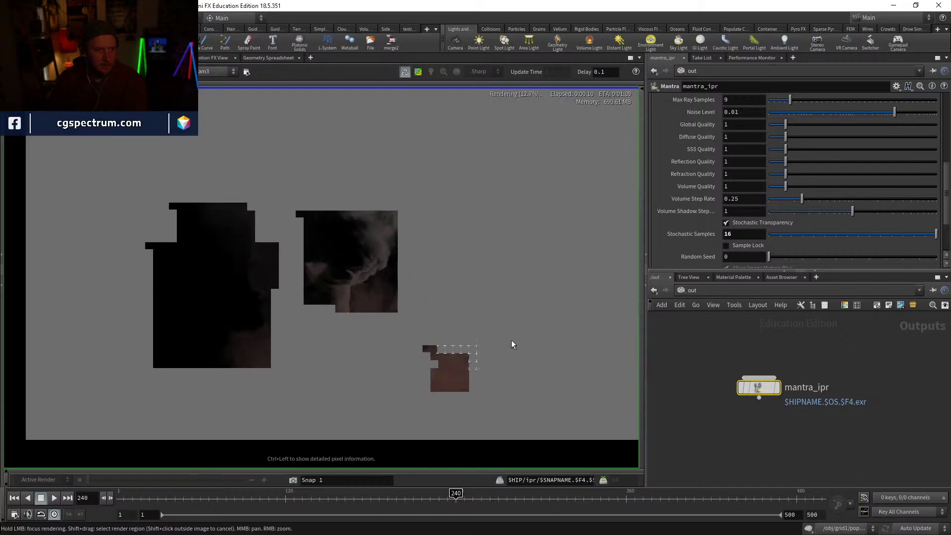
{"action": "scroll", "coordinate": [509, 327], "scroll_direction": "down", "scroll_amount": 3}
Step: Set cam3's resolution to 1920 by 1080 at the object level
{"action": "left_click", "coordinate": [693, 290]}
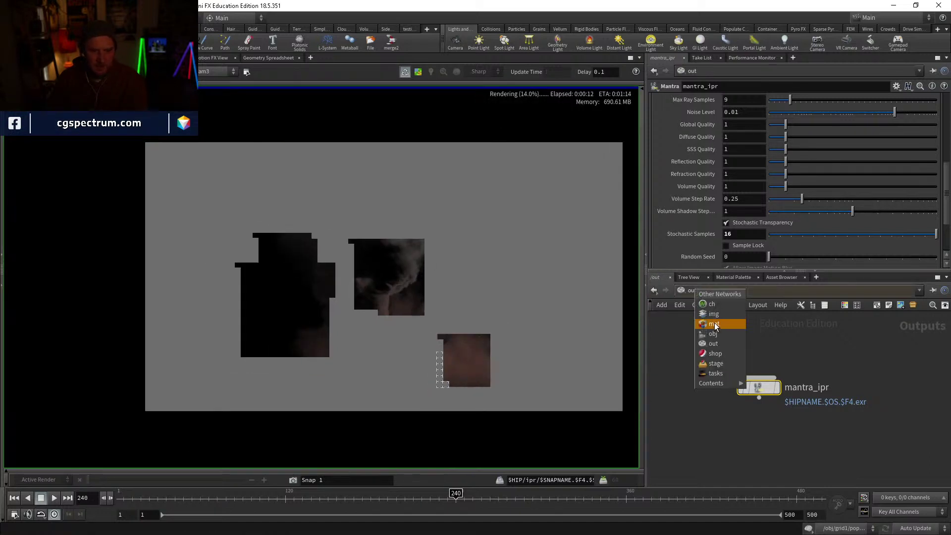
{"action": "left_click", "coordinate": [716, 334]}
{"action": "middle_click_drag", "start_coordinate": [787, 425], "coordinate": [716, 404]}
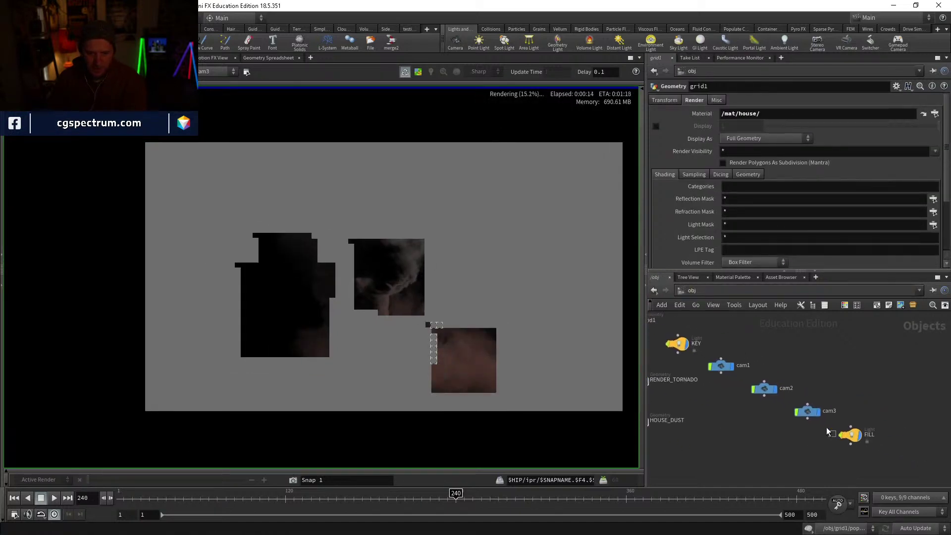
{"action": "left_click", "coordinate": [808, 411]}
{"action": "left_click", "coordinate": [717, 100]}
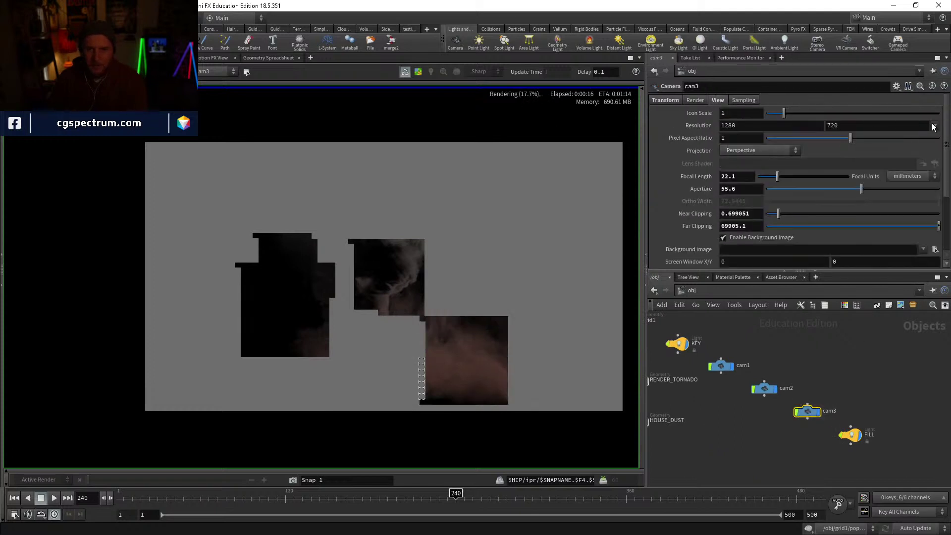
{"action": "left_click", "coordinate": [934, 125]}
{"action": "left_click", "coordinate": [919, 155]}
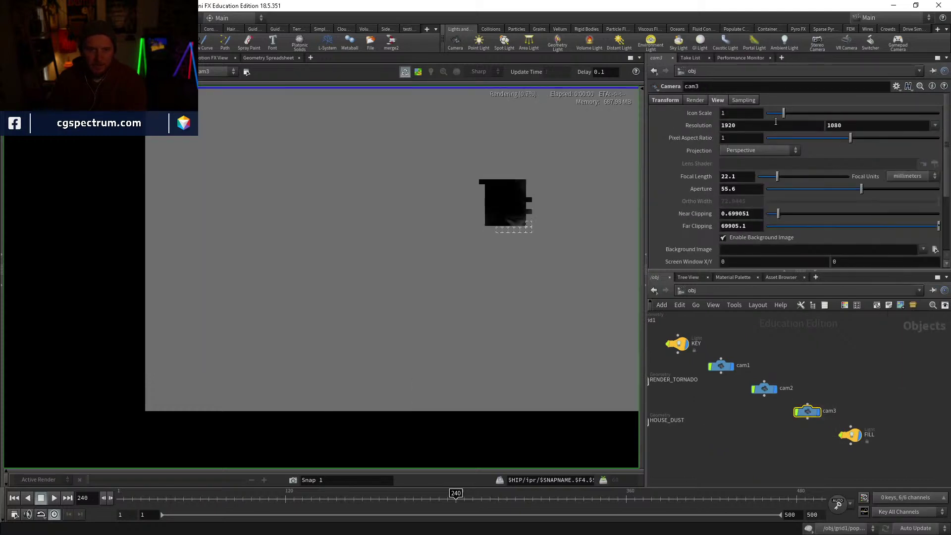
Step: Focus the 1920 by 1080 render on different parts of the tornado, dust and ground to inspect the shading
{"action": "left_click", "coordinate": [286, 333]}
{"action": "scroll", "coordinate": [447, 278], "scroll_direction": "up", "scroll_amount": 4}
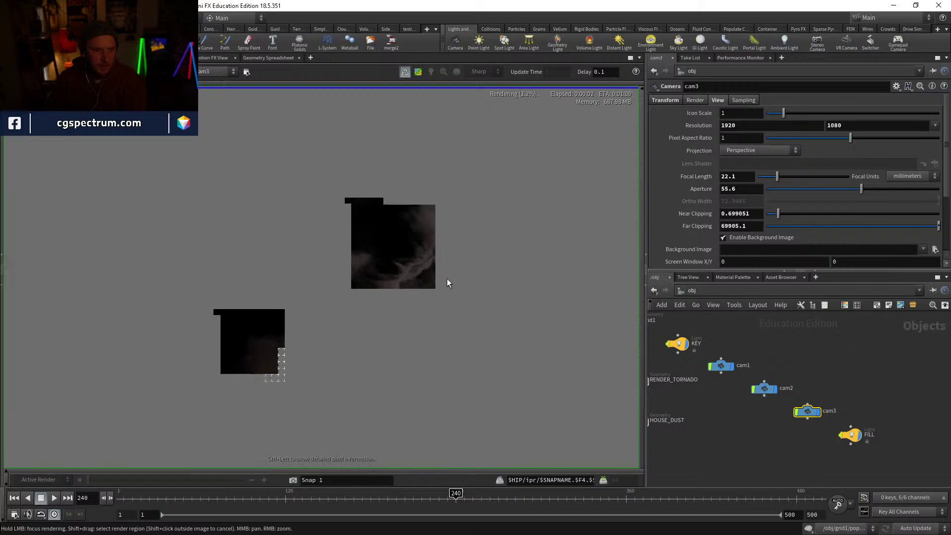
{"action": "left_click", "coordinate": [454, 287]}
{"action": "scroll", "coordinate": [454, 288], "scroll_direction": "down", "scroll_amount": 3}
{"action": "scroll", "coordinate": [506, 308], "scroll_direction": "down", "scroll_amount": 2}
{"action": "left_click", "coordinate": [537, 247]}
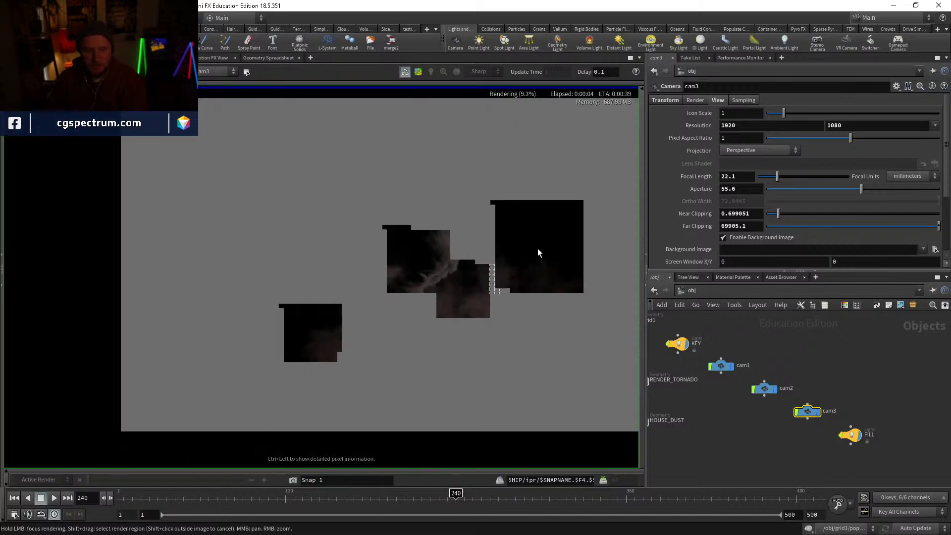
{"action": "left_click", "coordinate": [483, 164]}
{"action": "left_click", "coordinate": [476, 135]}
{"action": "left_click", "coordinate": [385, 139]}
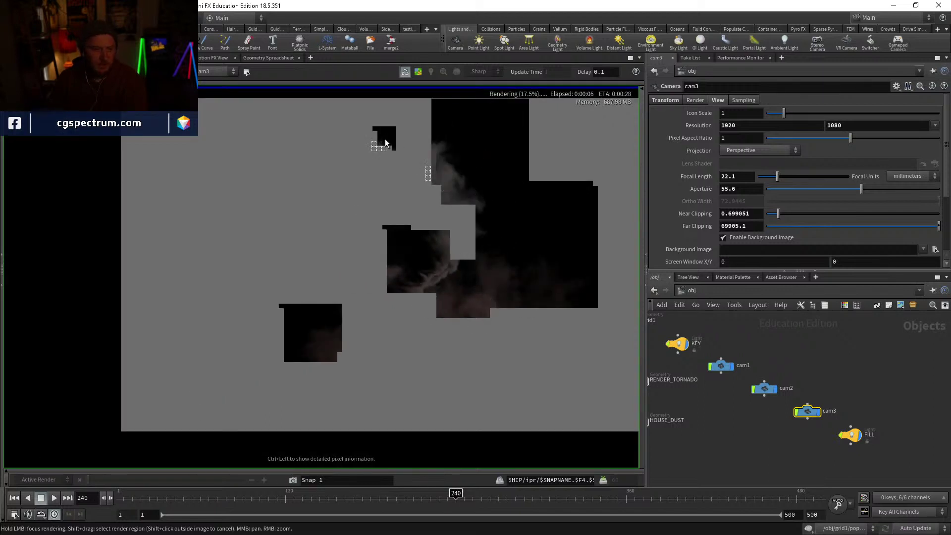
{"action": "left_click", "coordinate": [330, 159]}
{"action": "middle_click_drag", "start_coordinate": [290, 315], "coordinate": [243, 265]}
{"action": "left_click", "coordinate": [223, 367]}
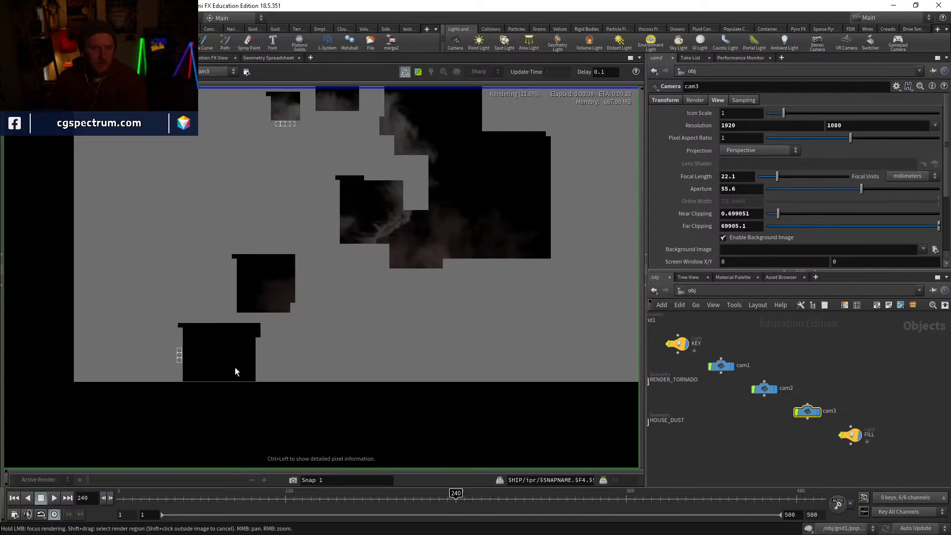
{"action": "left_click", "coordinate": [281, 364]}
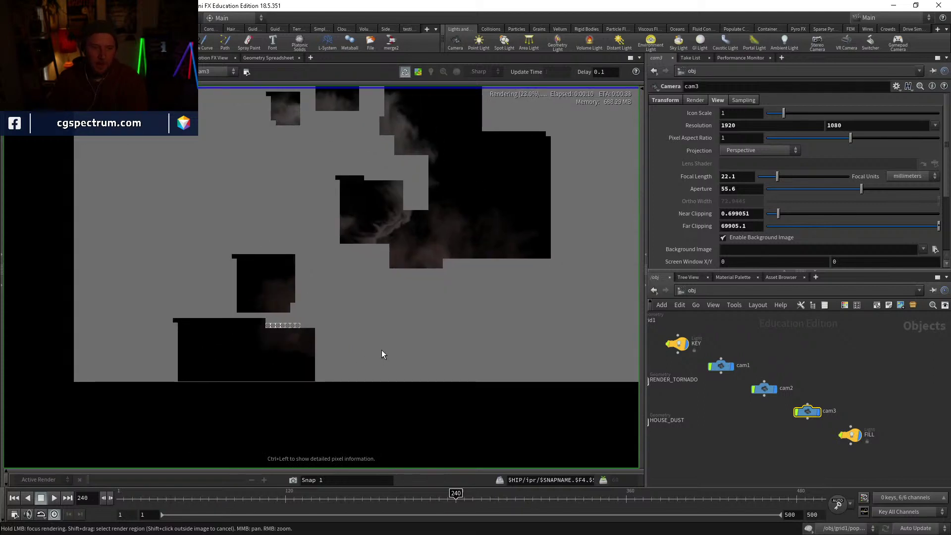
{"action": "left_click", "coordinate": [399, 185]}
{"action": "middle_click_drag", "start_coordinate": [442, 188], "coordinate": [456, 213]}
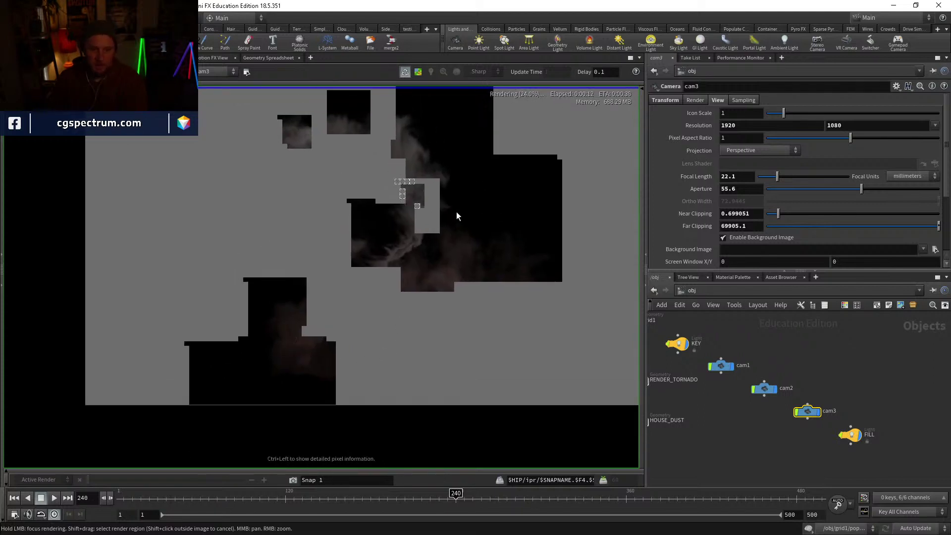
Step: Add an environment light to the object network, near the cameras and the FILL light
{"action": "left_click", "coordinate": [691, 291]}
{"action": "left_click", "coordinate": [838, 352]}
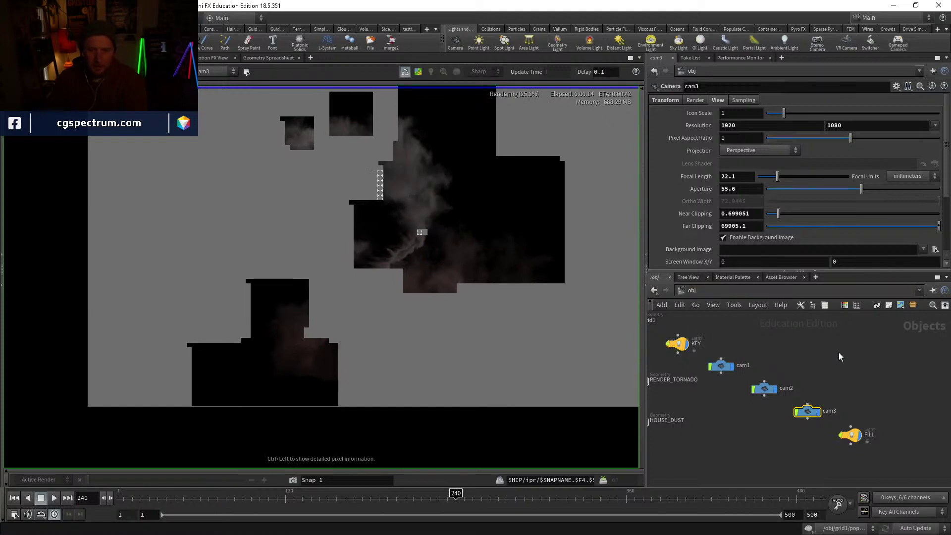
{"action": "middle_click_drag", "start_coordinate": [854, 367], "coordinate": [886, 343]}
{"action": "key", "text": "Tab"}
{"action": "left_click", "coordinate": [736, 402]}
{"action": "middle_click_drag", "start_coordinate": [723, 350], "coordinate": [724, 384]}
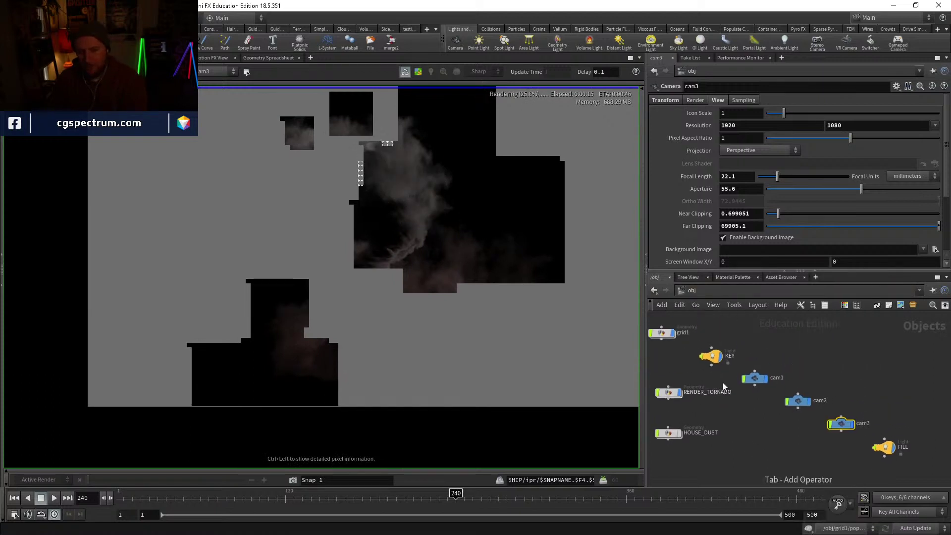
{"action": "middle_click_drag", "start_coordinate": [789, 435], "coordinate": [771, 404]}
{"action": "key", "text": "Tab"}
{"action": "type", "text": "env"}
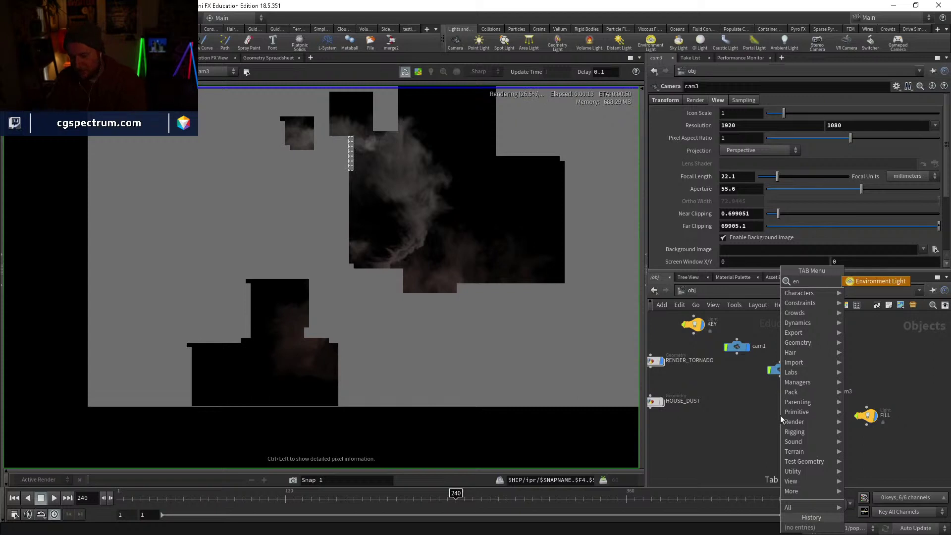
{"action": "key", "text": "Return"}
{"action": "left_click", "coordinate": [780, 416]}
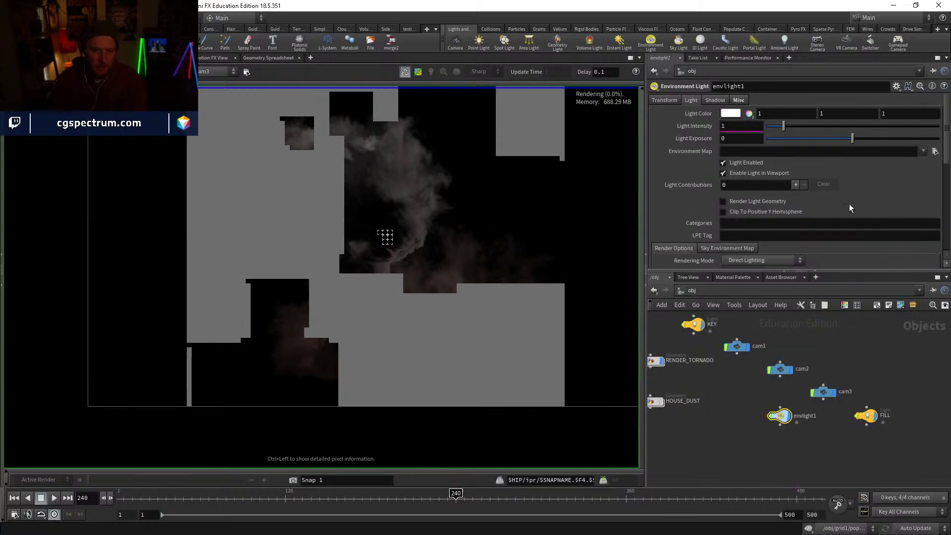
Step: Load HDRIHaven_lenong_1_2k.rat as the light's environment map and focus the render on parts of the tornado and its surroundings
{"action": "left_click", "coordinate": [935, 152]}
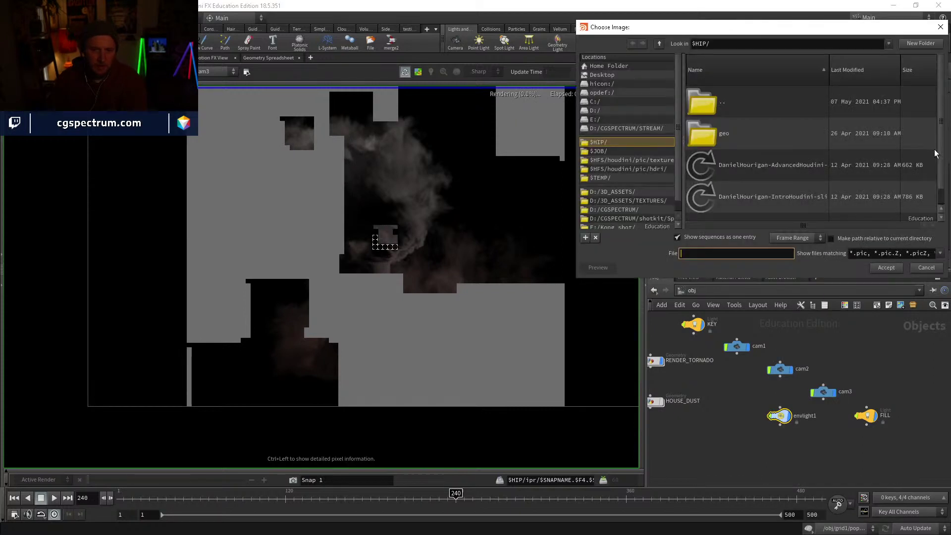
{"action": "left_click", "coordinate": [636, 168]}
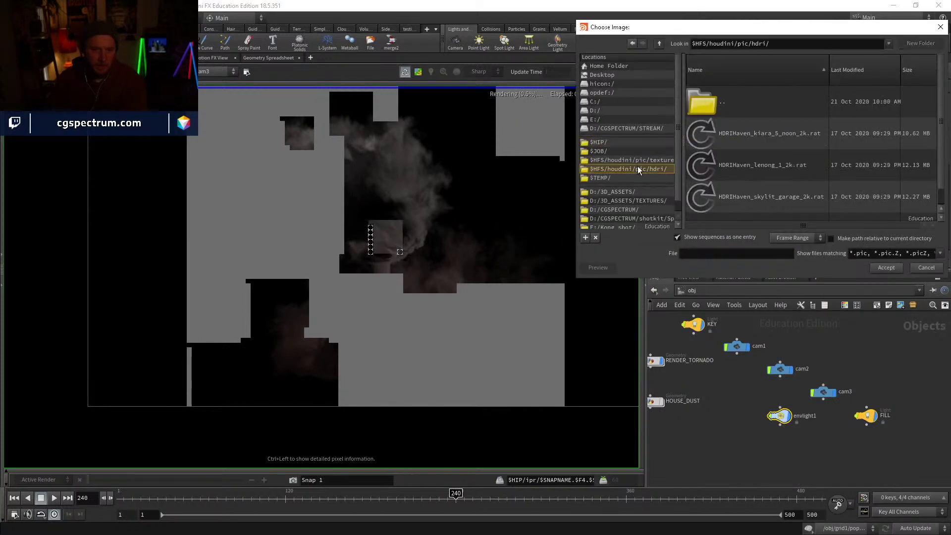
{"action": "left_click", "coordinate": [753, 166]}
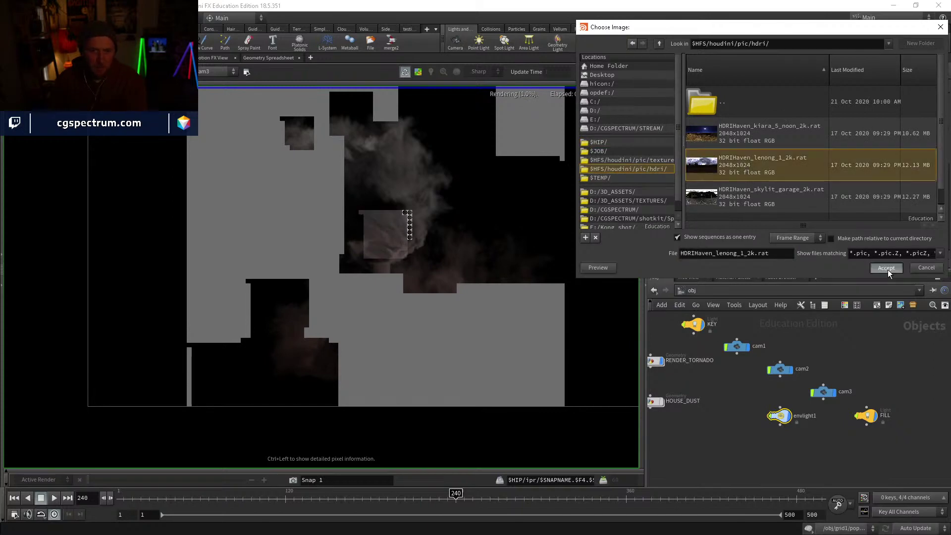
{"action": "left_click", "coordinate": [886, 268]}
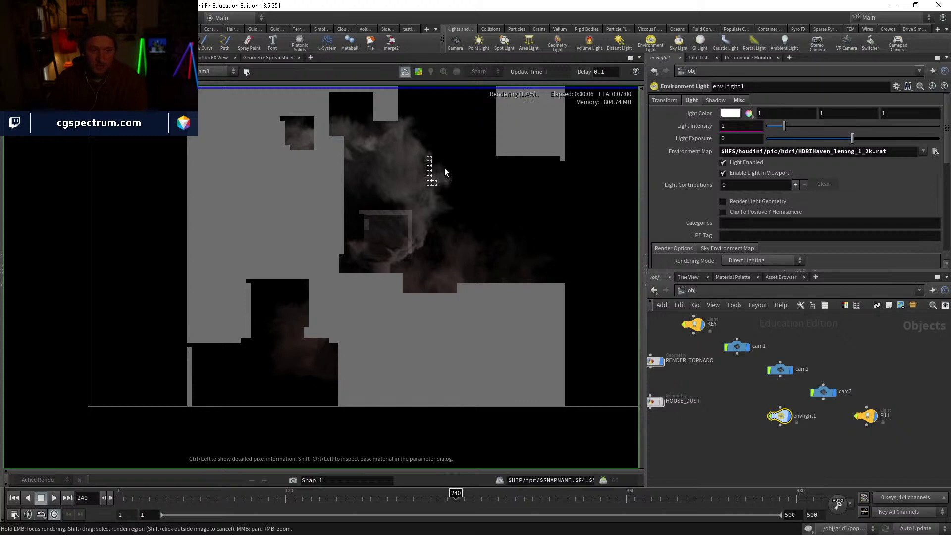
{"action": "scroll", "coordinate": [347, 233], "scroll_direction": "up", "scroll_amount": 3}
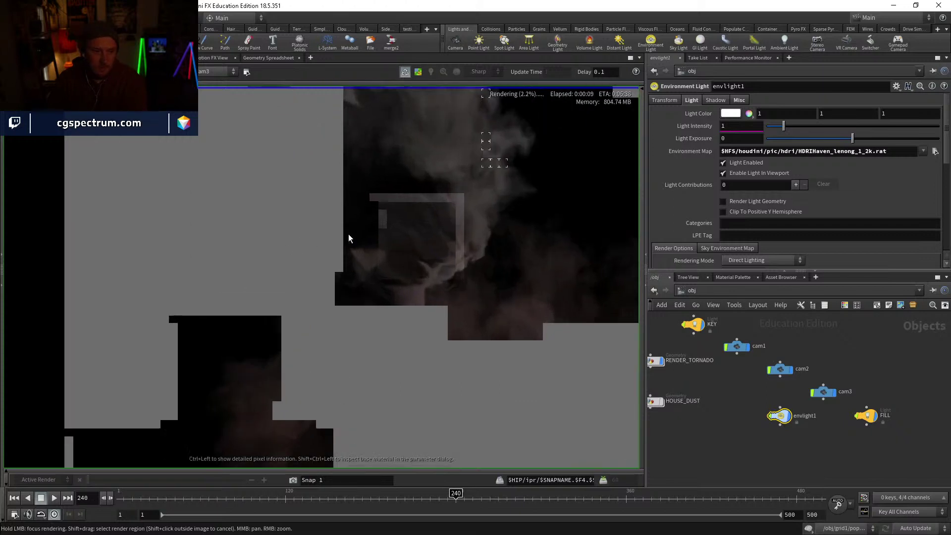
{"action": "left_click", "coordinate": [168, 233]}
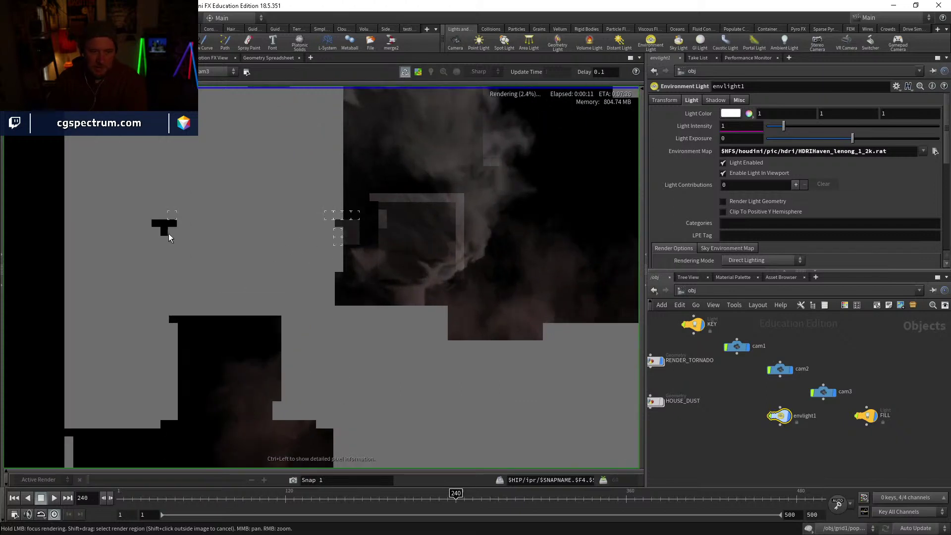
{"action": "left_click", "coordinate": [390, 258]}
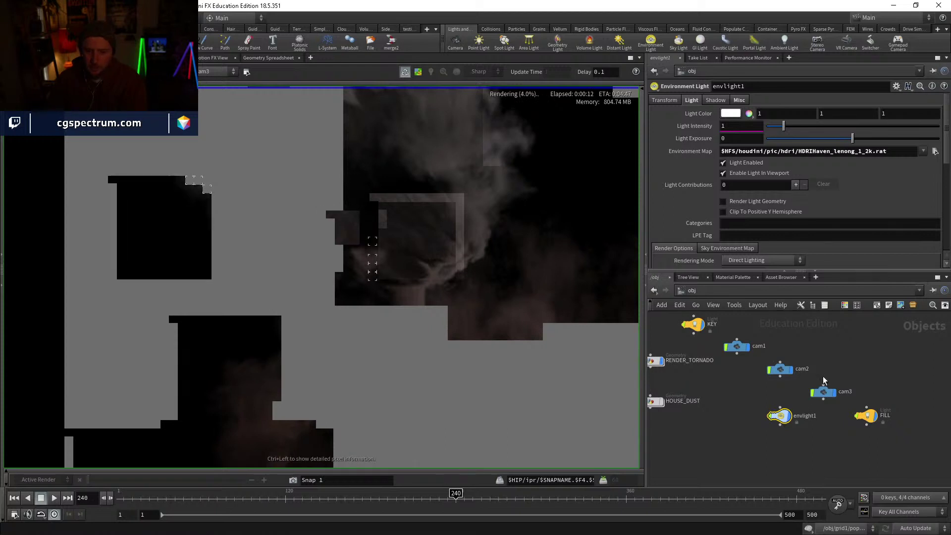
Step: Delete the environment light and check the tornado render without it
{"action": "left_click_drag", "start_coordinate": [811, 440], "coordinate": [750, 404]}
{"action": "key", "text": "Delete"}
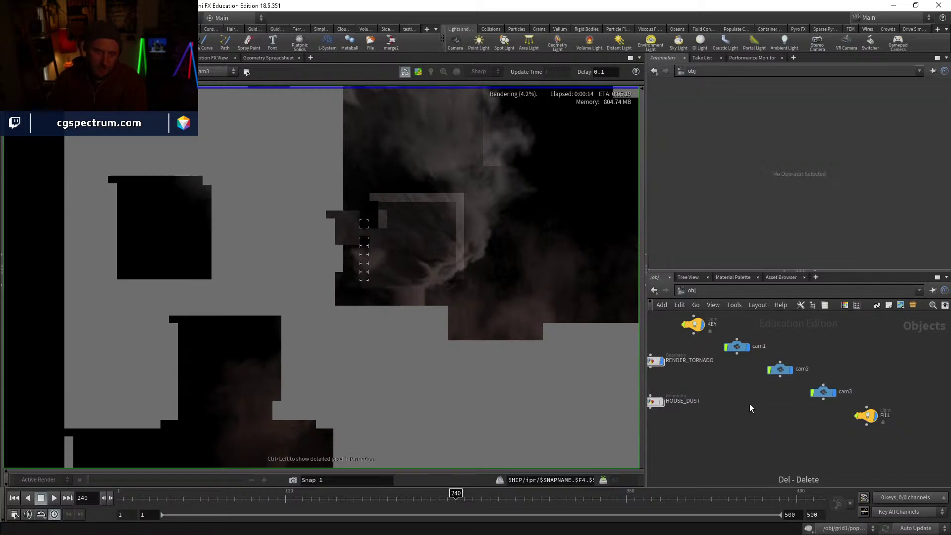
{"action": "scroll", "coordinate": [432, 254], "scroll_direction": "up", "scroll_amount": 3}
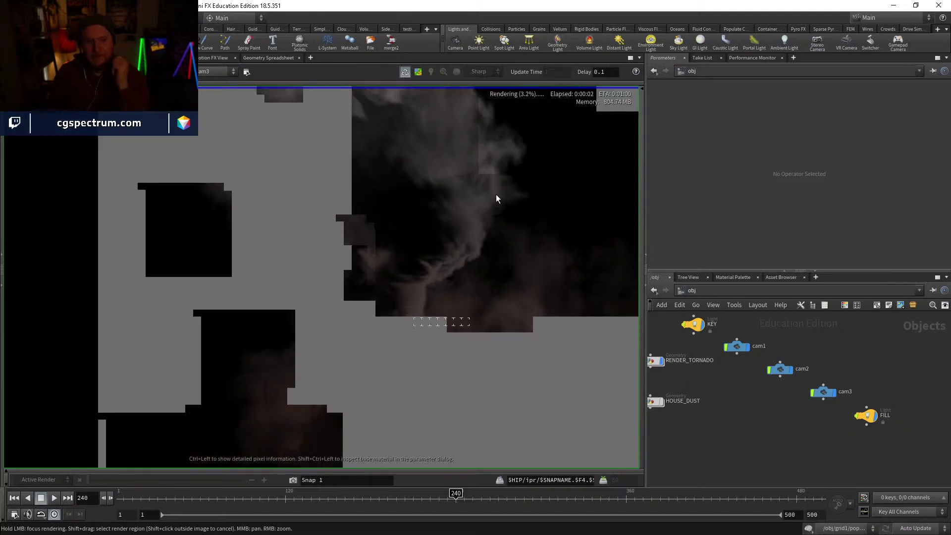
Step: Compare the KEY and FILL light settings and set the FILL light's exposure to 10
{"action": "middle_click_drag", "start_coordinate": [703, 361], "coordinate": [711, 378]}
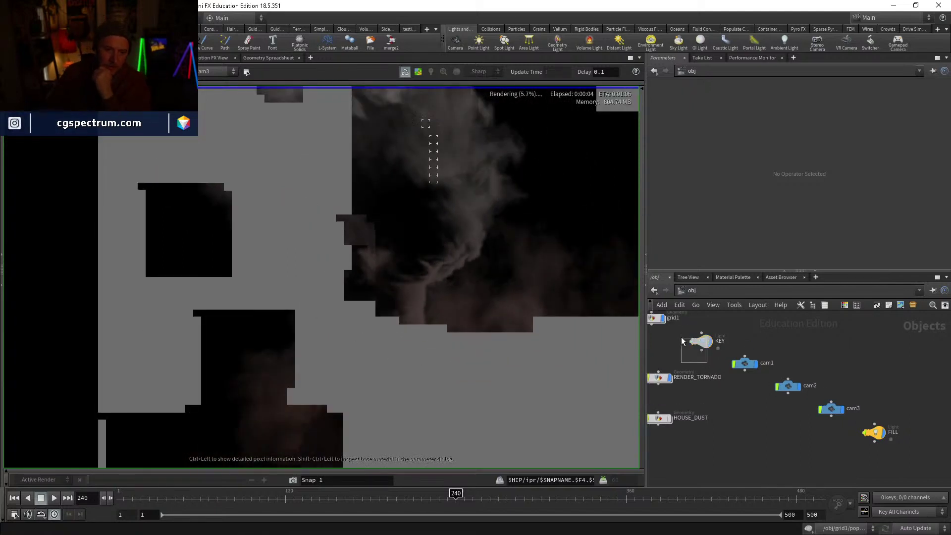
{"action": "left_click_drag", "start_coordinate": [683, 341], "coordinate": [683, 342]}
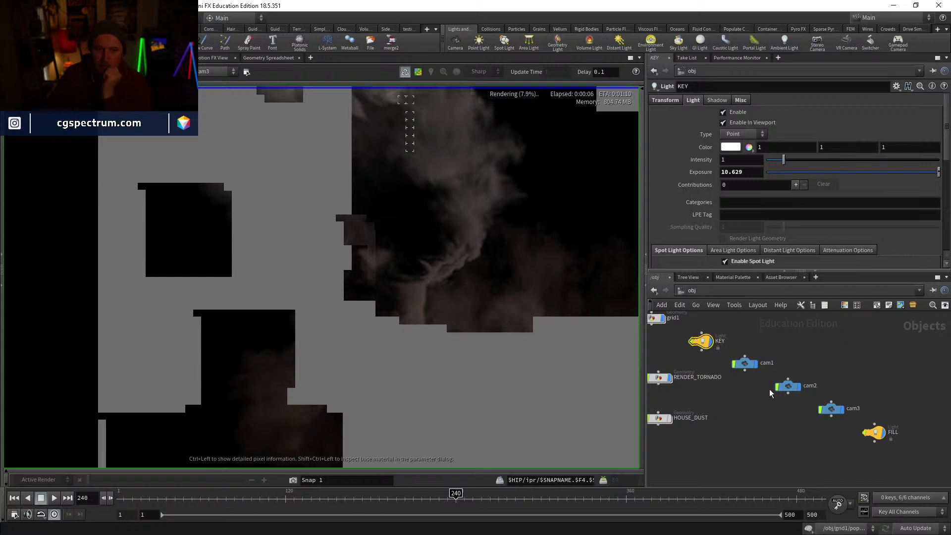
{"action": "left_click_drag", "start_coordinate": [846, 417], "coordinate": [844, 416]}
{"action": "left_click_drag", "start_coordinate": [723, 378], "coordinate": [712, 370]}
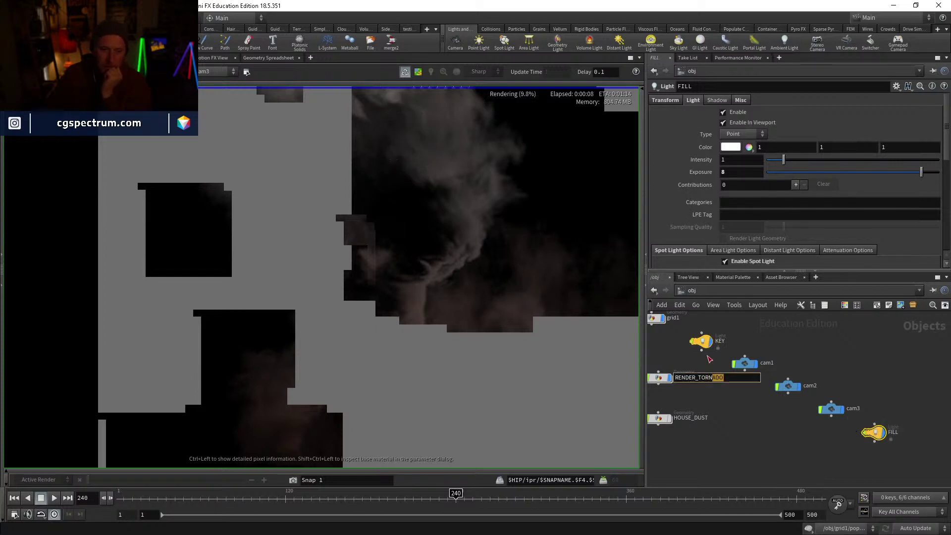
{"action": "left_click", "coordinate": [757, 172]}
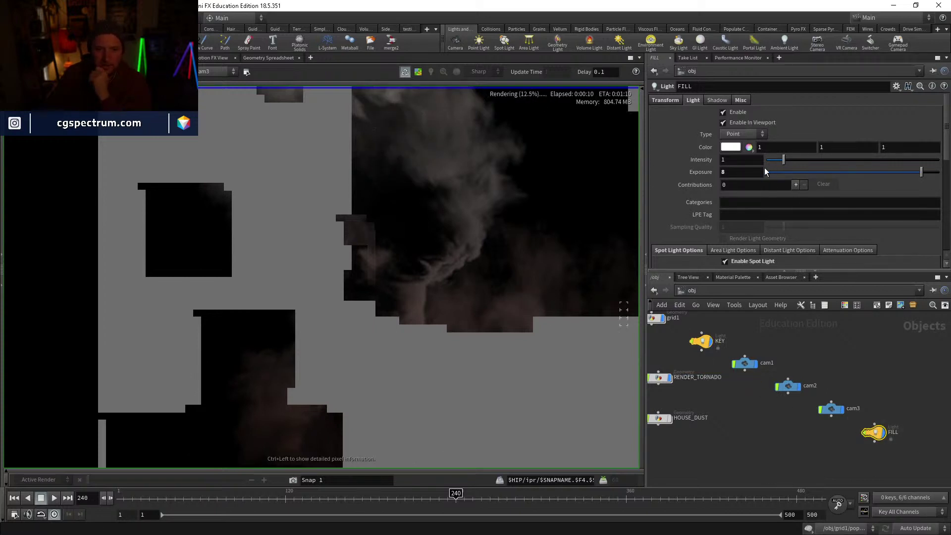
{"action": "type", "text": "10"}
{"action": "key", "text": "Return"}
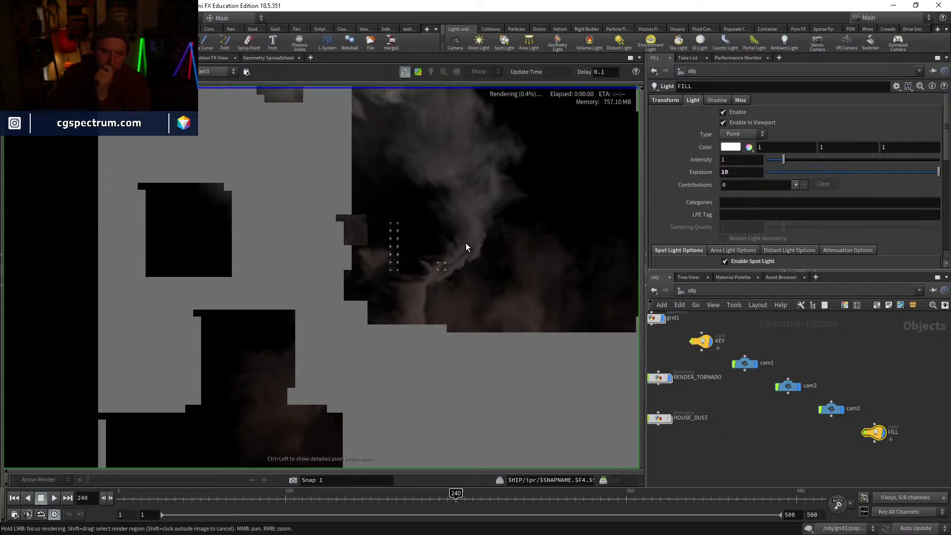
{"action": "middle_click_drag", "start_coordinate": [519, 258], "coordinate": [420, 240]}
{"action": "scroll", "coordinate": [421, 241], "scroll_direction": "down", "scroll_amount": 1}
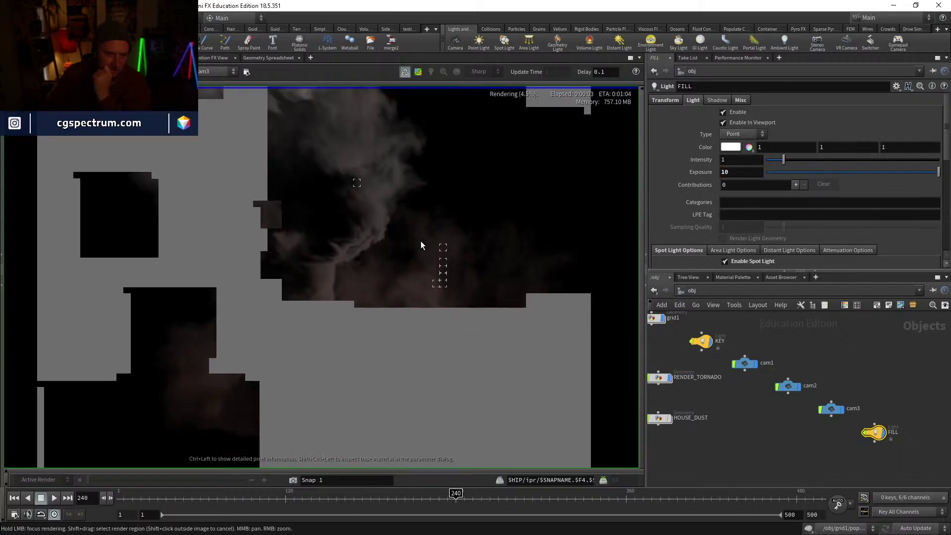
Step: Switch the KEY light off and on to compare its effect, and set its exposure to 12
{"action": "left_click", "coordinate": [702, 341]}
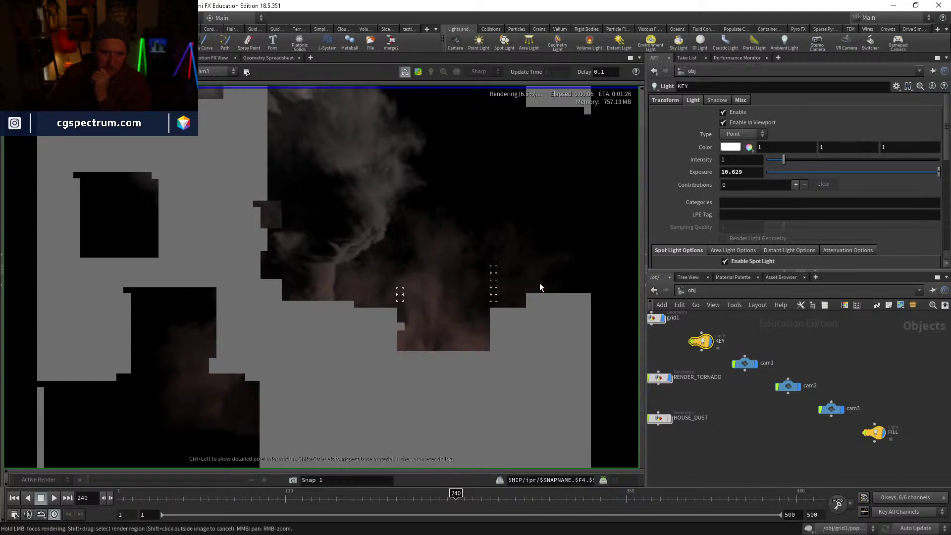
{"action": "left_click", "coordinate": [726, 112]}
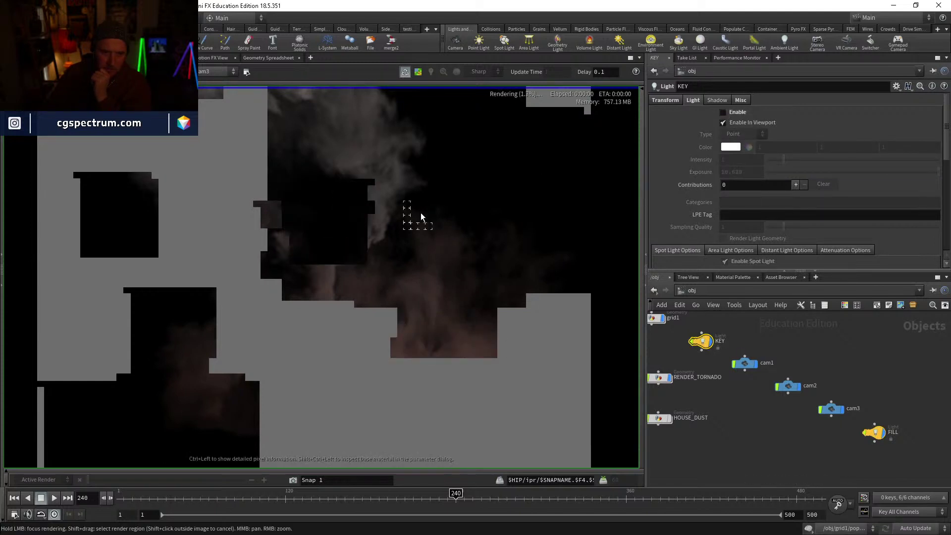
{"action": "left_click", "coordinate": [726, 112]}
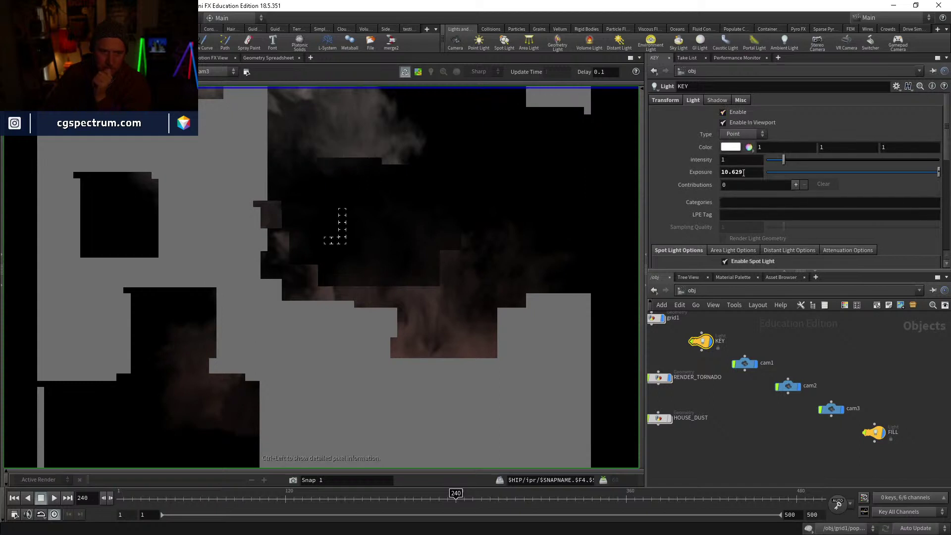
{"action": "double_click", "coordinate": [742, 172]}
{"action": "type", "text": "12"}
{"action": "key", "text": "Return"}
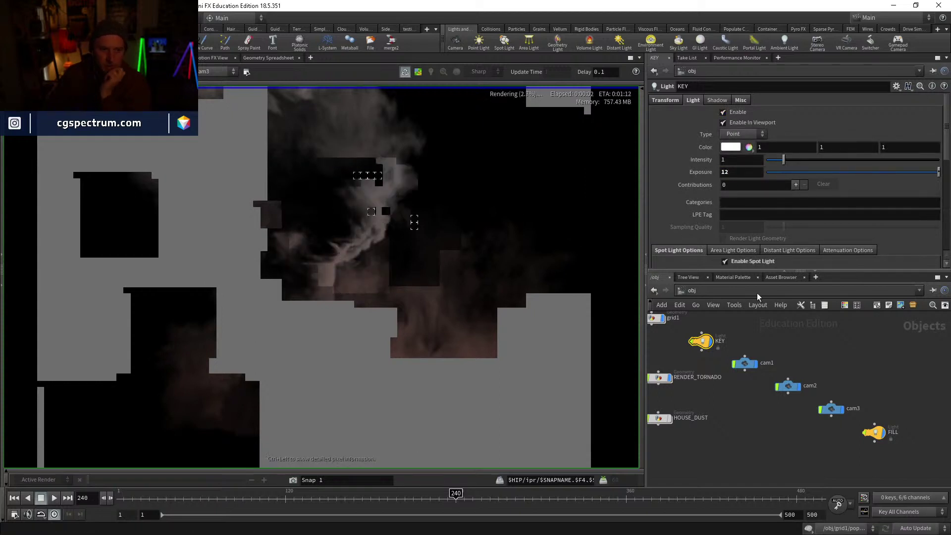
Step: Switch the FILL light off and back on, focusing the render on the dust and tornado to compare its contribution
{"action": "middle_click_drag", "start_coordinate": [899, 394], "coordinate": [894, 386]}
{"action": "left_click", "coordinate": [872, 426]}
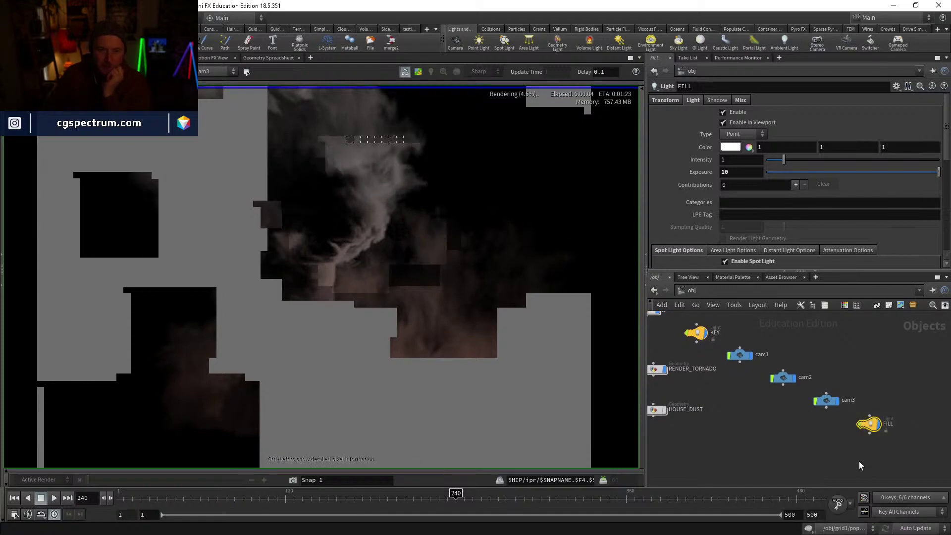
{"action": "left_click", "coordinate": [723, 112]}
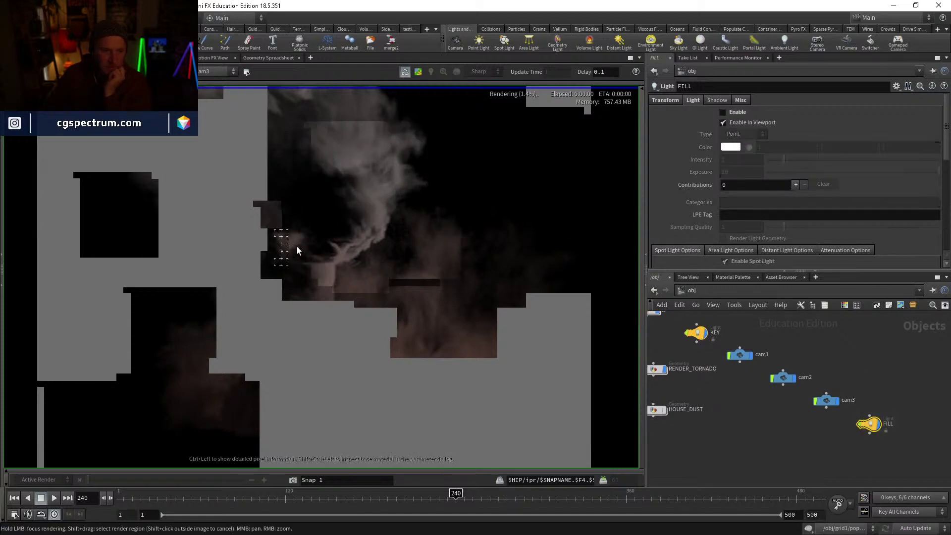
{"action": "middle_click_drag", "start_coordinate": [269, 323], "coordinate": [341, 289]}
{"action": "left_click", "coordinate": [306, 299]}
{"action": "left_click", "coordinate": [291, 331]}
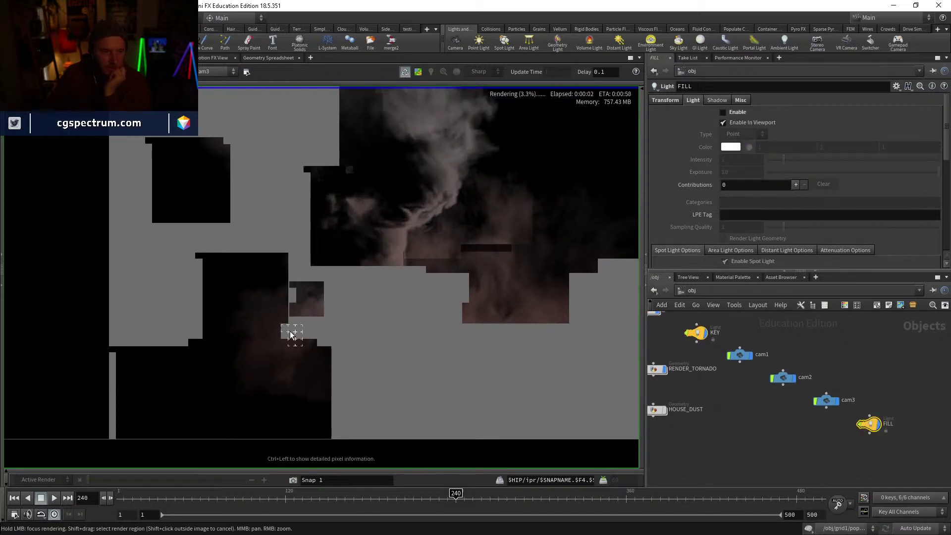
{"action": "middle_click_drag", "start_coordinate": [322, 236], "coordinate": [295, 249]}
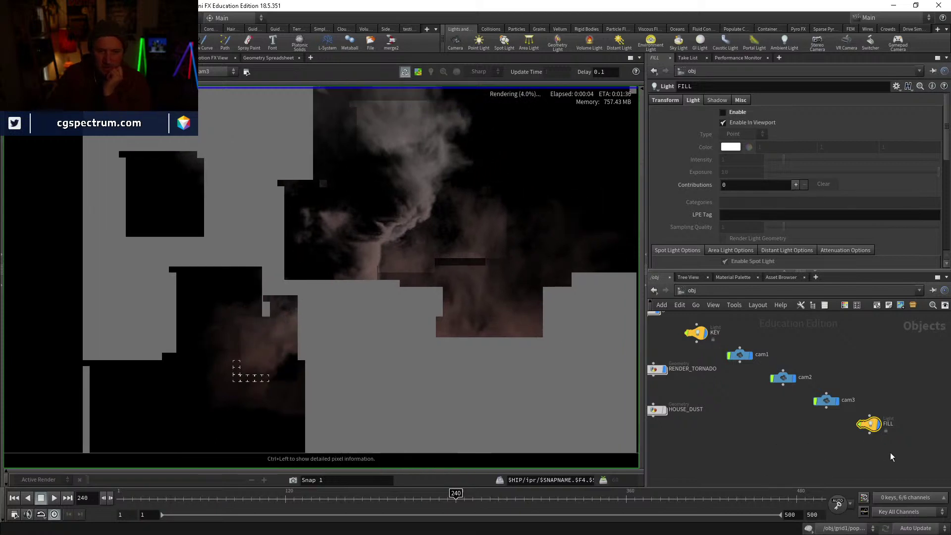
{"action": "left_click", "coordinate": [737, 113]}
{"action": "left_click", "coordinate": [375, 208]}
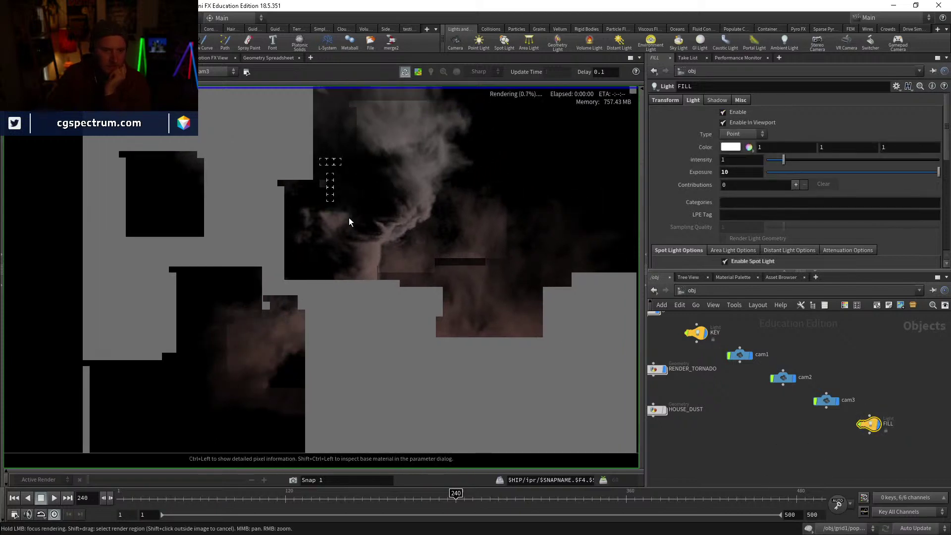
{"action": "left_click_drag", "start_coordinate": [329, 254], "coordinate": [261, 347]}
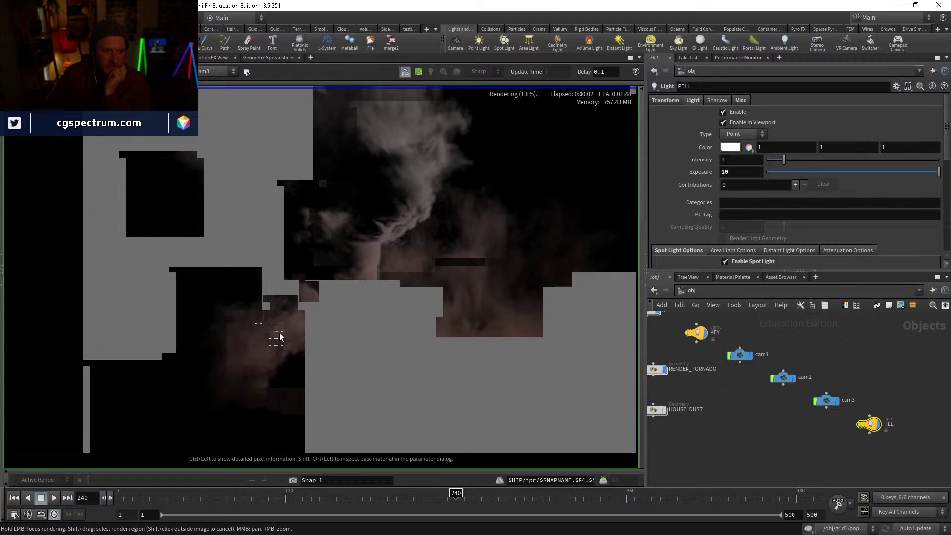
Step: Set the FILL light's colour to magenta by changing its green value to 0
{"action": "right_click", "coordinate": [729, 144]}
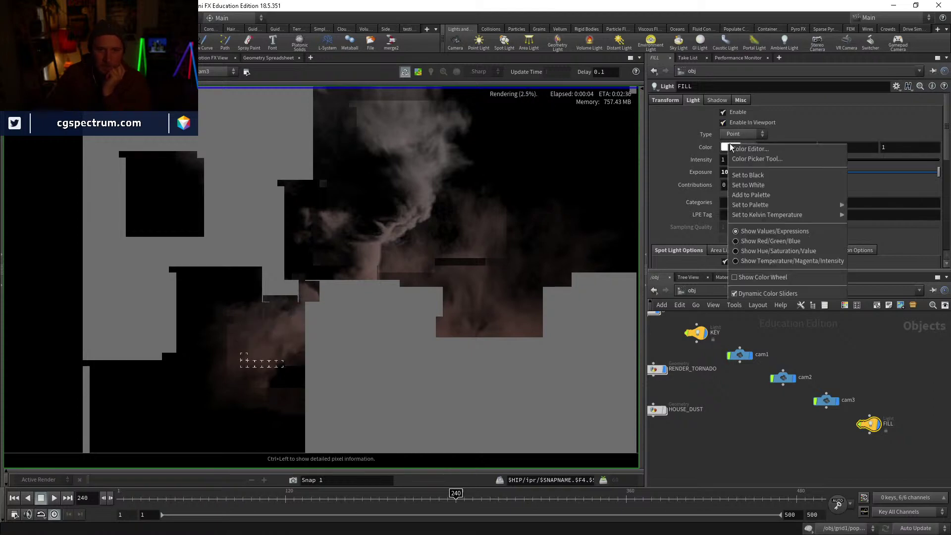
{"action": "left_click", "coordinate": [727, 146]}
{"action": "double_click", "coordinate": [849, 144]}
{"action": "type", "text": "0"}
{"action": "key", "text": "Return"}
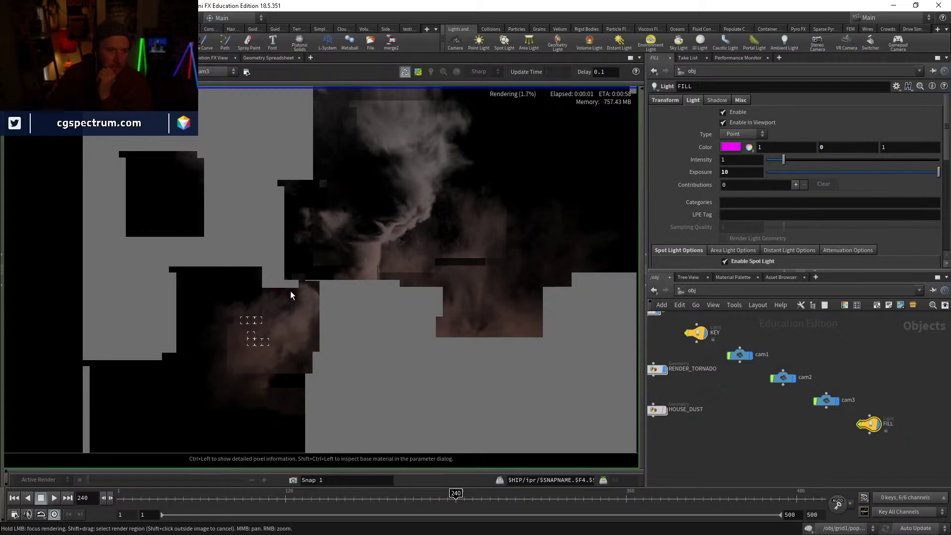
Step: Examine where the magenta FILL light affects the dust and tornado in the render
{"action": "scroll", "coordinate": [254, 302], "scroll_direction": "up", "scroll_amount": 5}
{"action": "scroll", "coordinate": [213, 336], "scroll_direction": "down", "scroll_amount": 3}
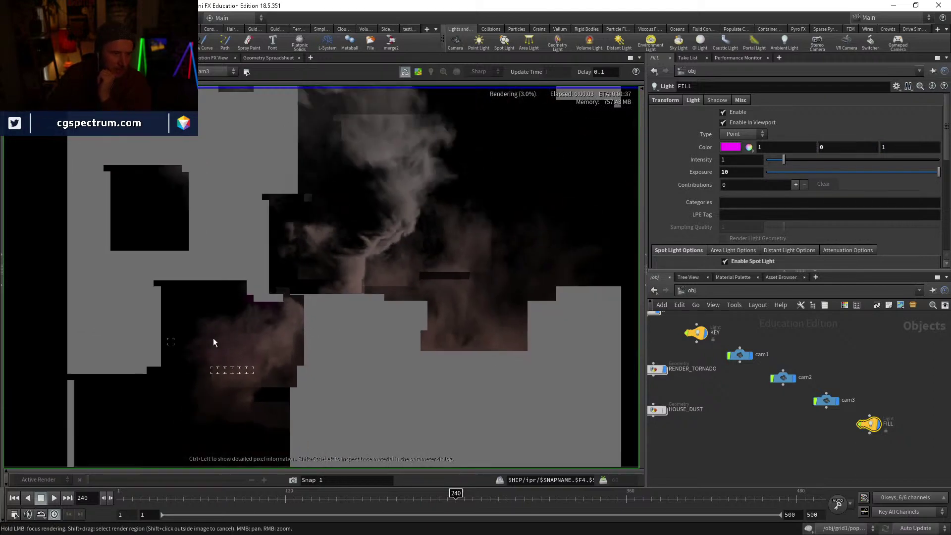
{"action": "scroll", "coordinate": [204, 344], "scroll_direction": "down", "scroll_amount": 2}
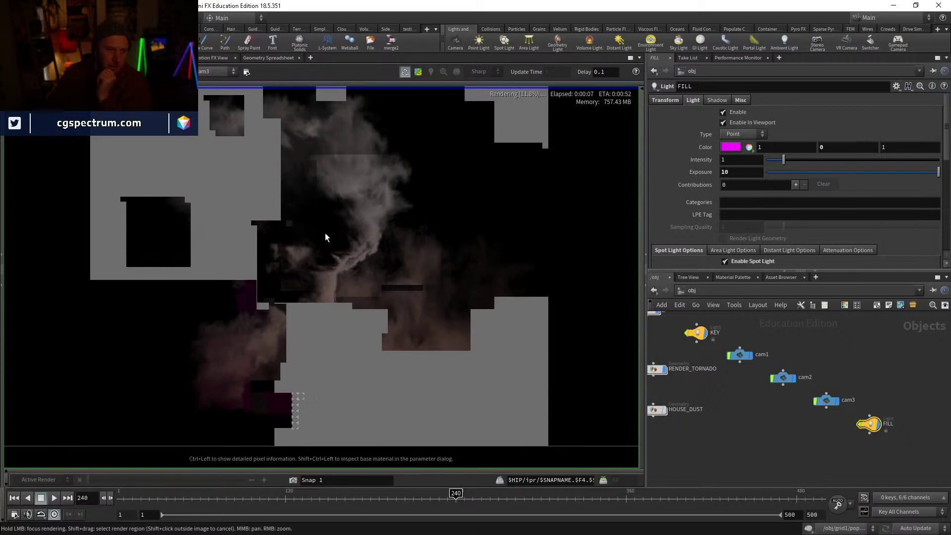
{"action": "scroll", "coordinate": [326, 237], "scroll_direction": "up", "scroll_amount": 2}
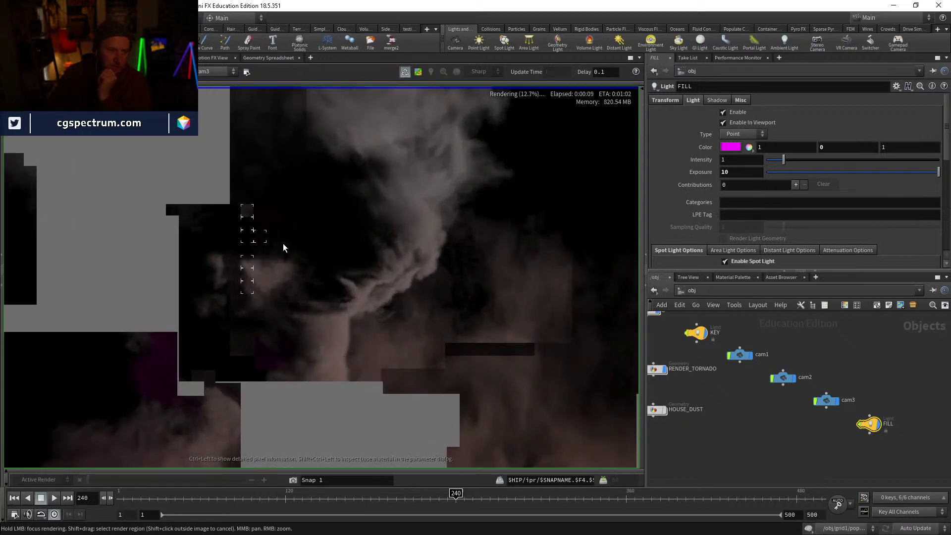
{"action": "middle_click_drag", "start_coordinate": [283, 243], "coordinate": [401, 333]}
{"action": "left_click", "coordinate": [278, 168]}
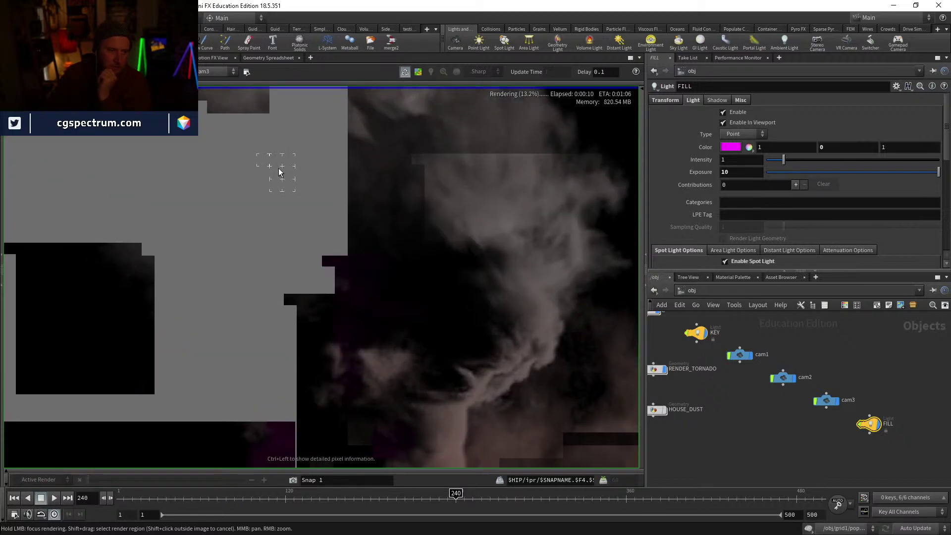
Step: Prioritise rendering of the unrendered dust areas to check how far the magenta FILL light reaches towards the ground
{"action": "left_click", "coordinate": [207, 205]}
{"action": "left_click", "coordinate": [153, 273]}
{"action": "scroll", "coordinate": [153, 272], "scroll_direction": "down", "scroll_amount": 2}
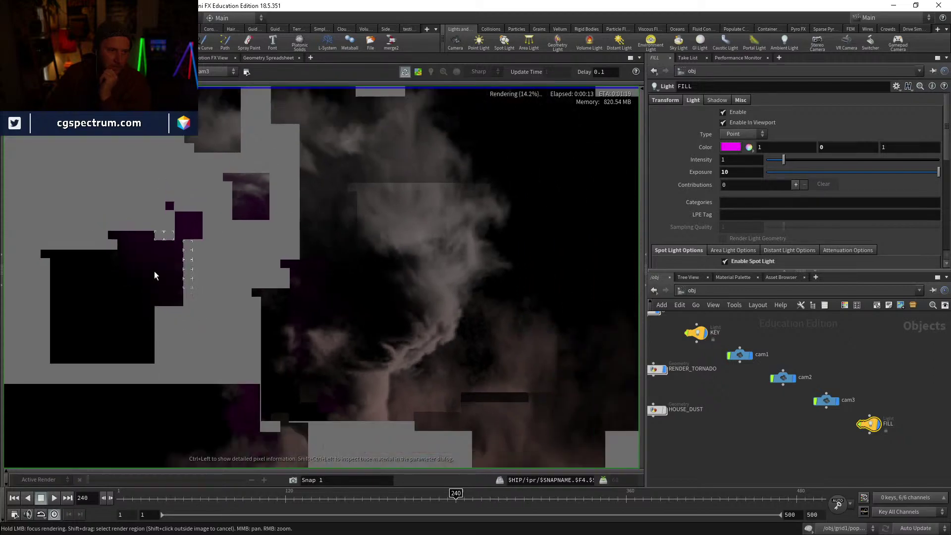
{"action": "scroll", "coordinate": [177, 290], "scroll_direction": "down", "scroll_amount": 1}
{"action": "middle_click_drag", "start_coordinate": [195, 362], "coordinate": [198, 253]}
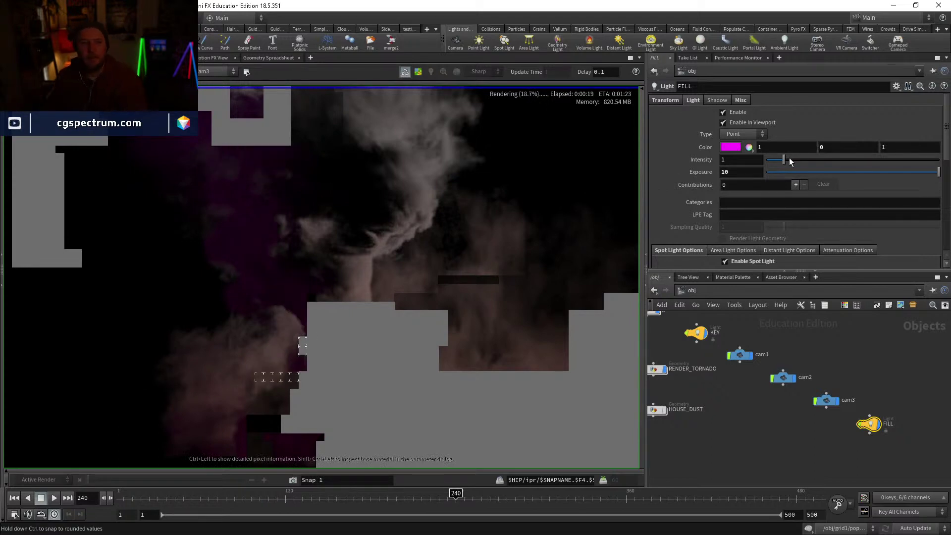
{"action": "scroll", "coordinate": [399, 285], "scroll_direction": "down", "scroll_amount": 2}
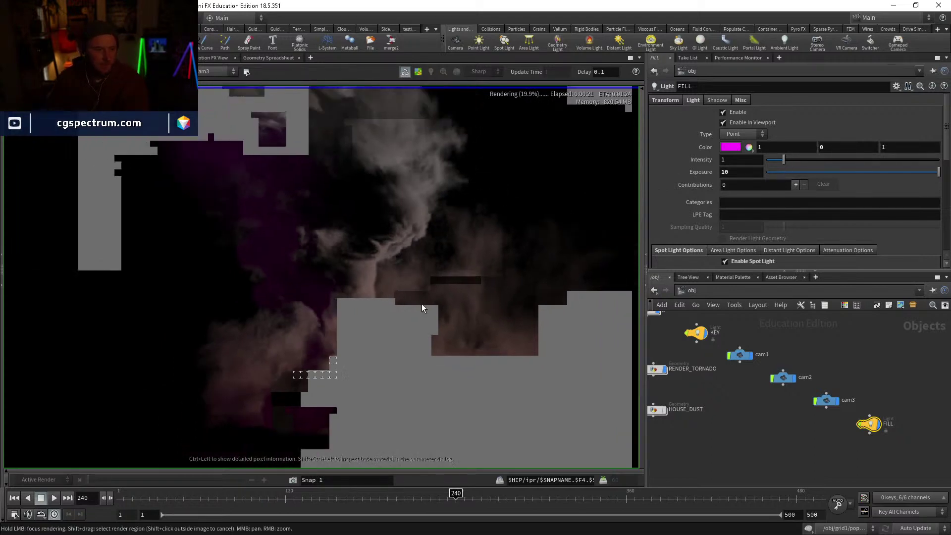
{"action": "scroll", "coordinate": [422, 308], "scroll_direction": "down", "scroll_amount": 2}
Step: Set the KEY light's colour to green by changing its red and blue values to 0
{"action": "left_click", "coordinate": [696, 333]}
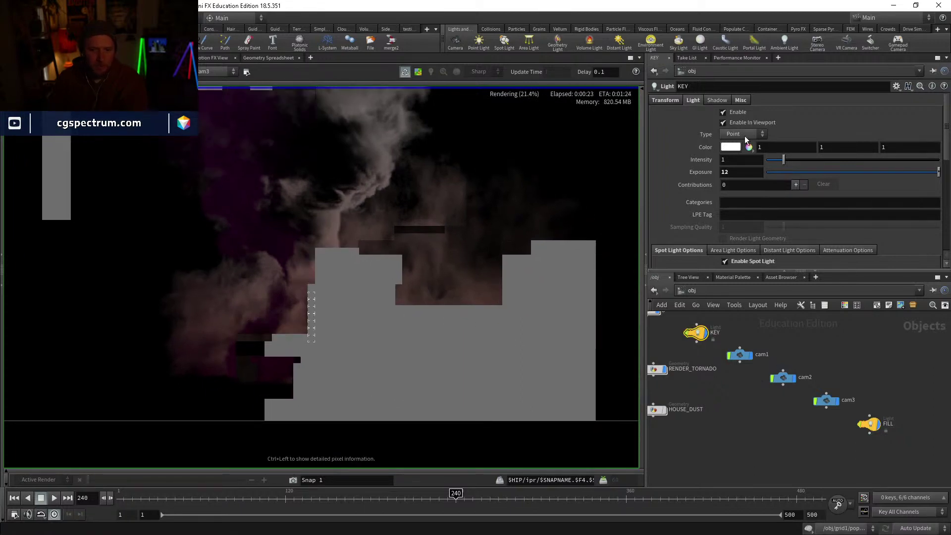
{"action": "double_click", "coordinate": [783, 144]}
{"action": "type", "text": "0"}
{"action": "key", "text": "Tab"}
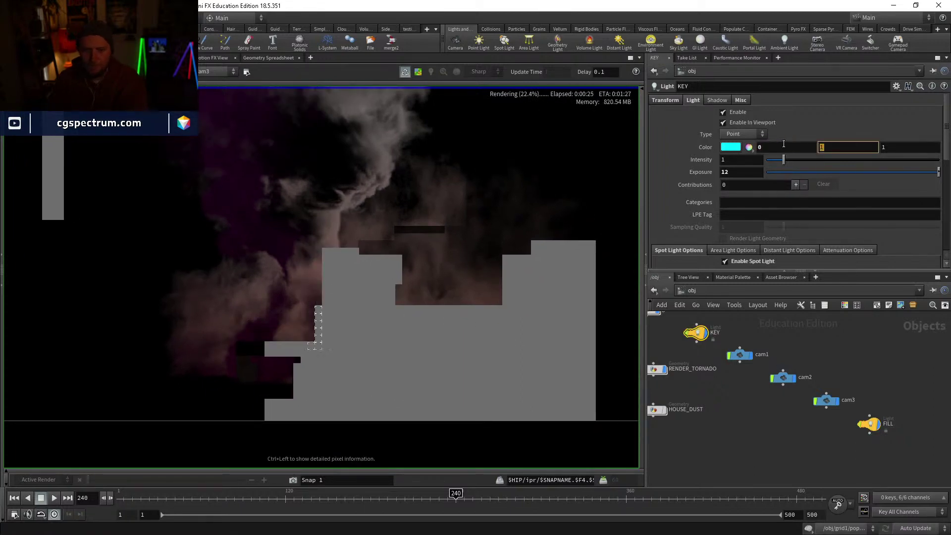
{"action": "key", "text": "Tab"}
{"action": "type", "text": "0"}
{"action": "key", "text": "Return"}
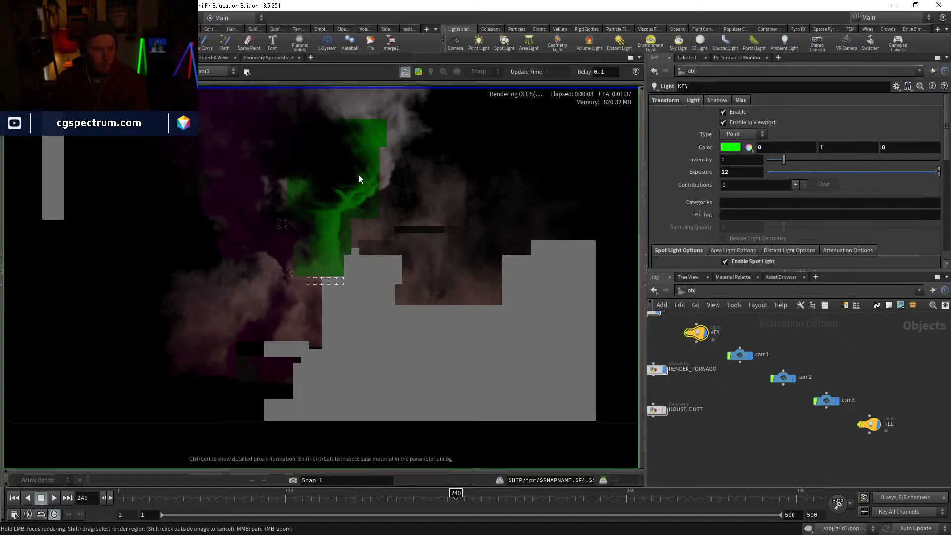
Step: Examine how the green KEY light and magenta FILL light divide across the tornado, the dust and the house
{"action": "left_click", "coordinate": [396, 142]}
{"action": "middle_click_drag", "start_coordinate": [404, 112], "coordinate": [409, 186]}
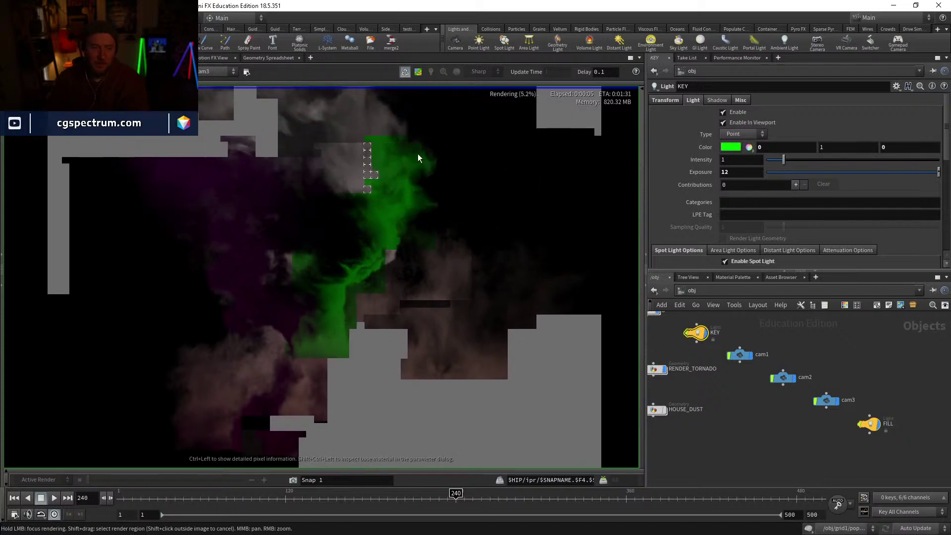
{"action": "middle_click_drag", "start_coordinate": [401, 114], "coordinate": [439, 168]}
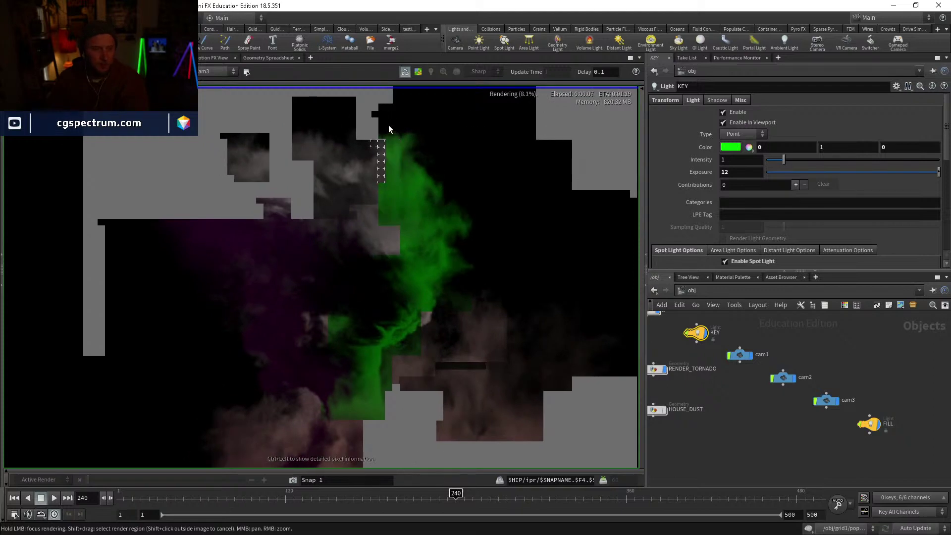
{"action": "middle_click_drag", "start_coordinate": [339, 109], "coordinate": [330, 127]}
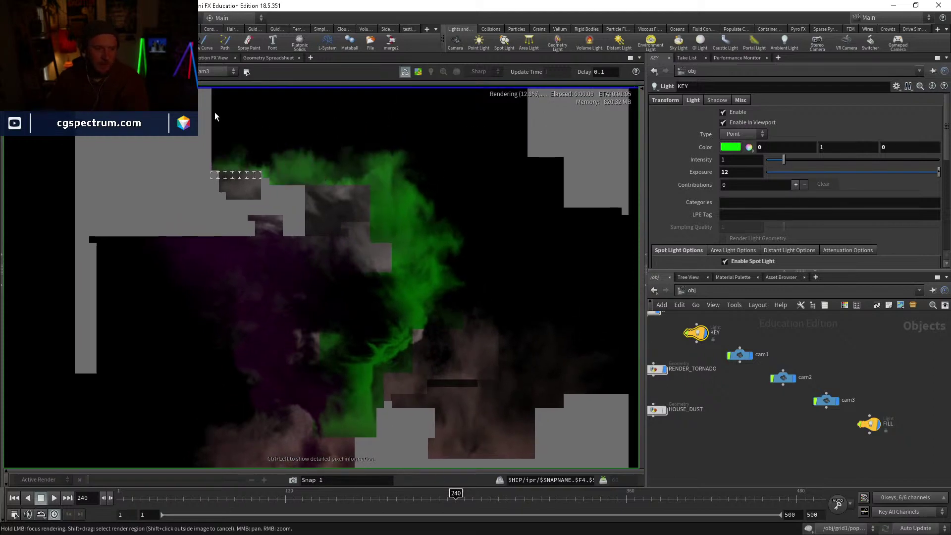
{"action": "middle_click_drag", "start_coordinate": [516, 283], "coordinate": [315, 180]}
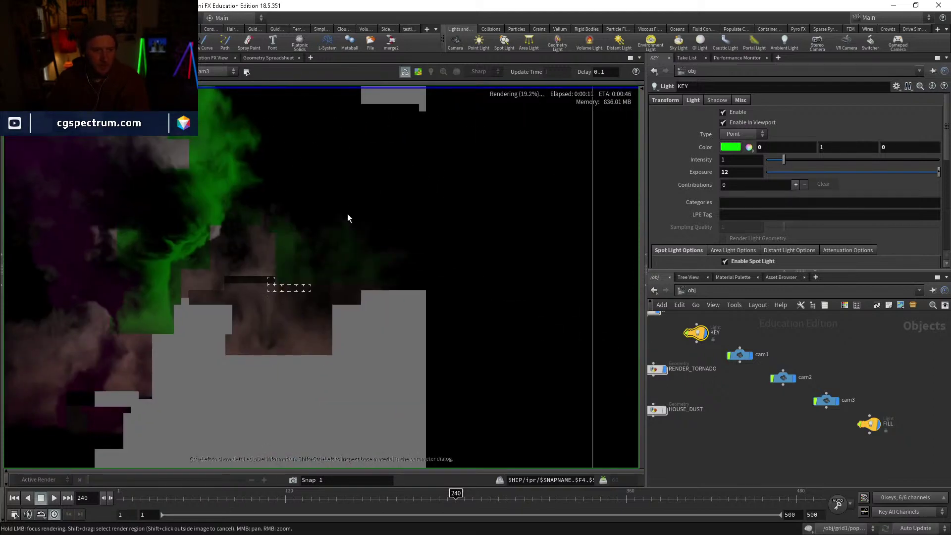
{"action": "middle_click_drag", "start_coordinate": [385, 329], "coordinate": [491, 318]}
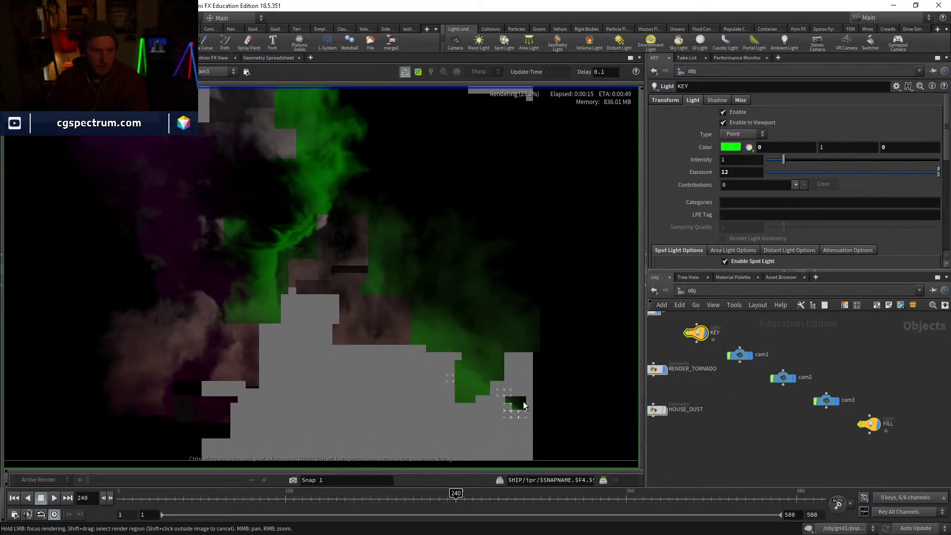
{"action": "middle_click_drag", "start_coordinate": [577, 380], "coordinate": [511, 362]}
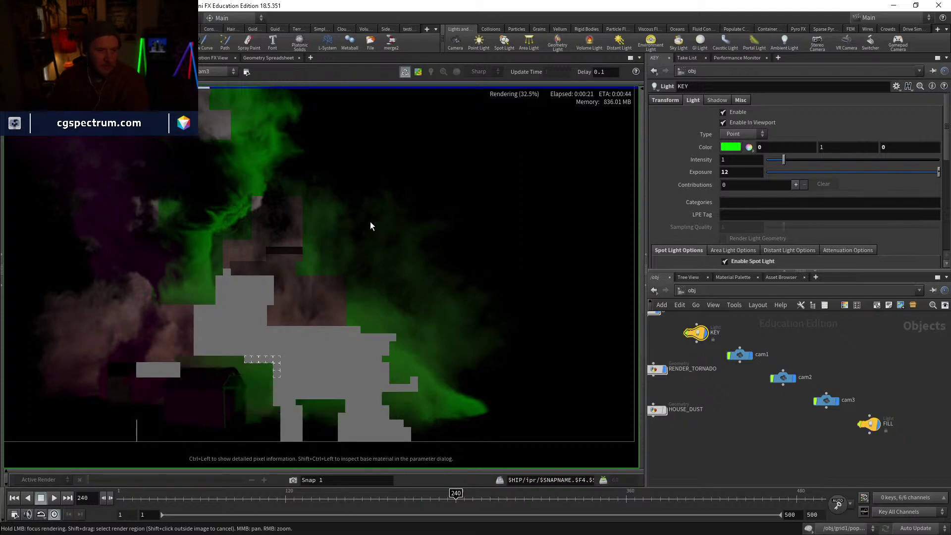
{"action": "middle_click_drag", "start_coordinate": [371, 222], "coordinate": [432, 294]}
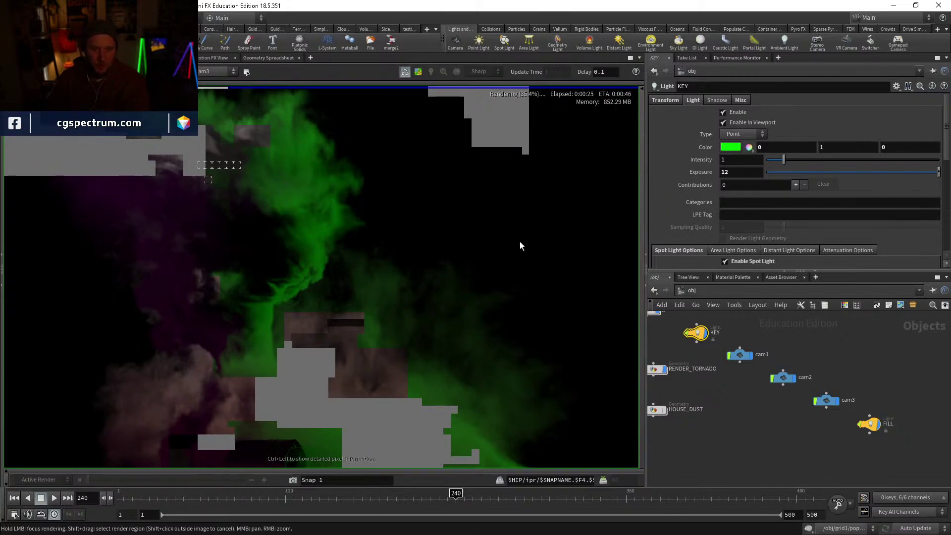
{"action": "middle_click_drag", "start_coordinate": [376, 207], "coordinate": [406, 217]}
{"action": "scroll", "coordinate": [407, 218], "scroll_direction": "down", "scroll_amount": 3}
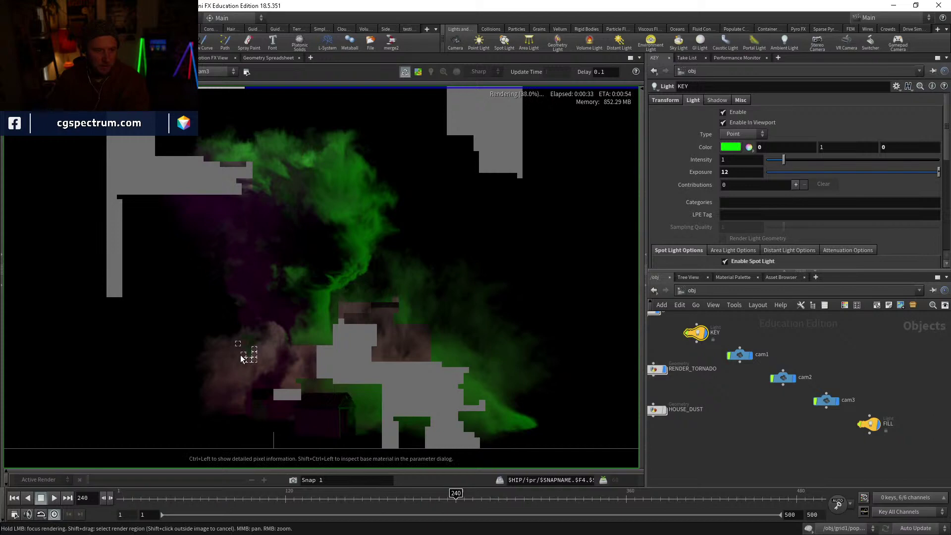
{"action": "scroll", "coordinate": [242, 364], "scroll_direction": "up", "scroll_amount": 3}
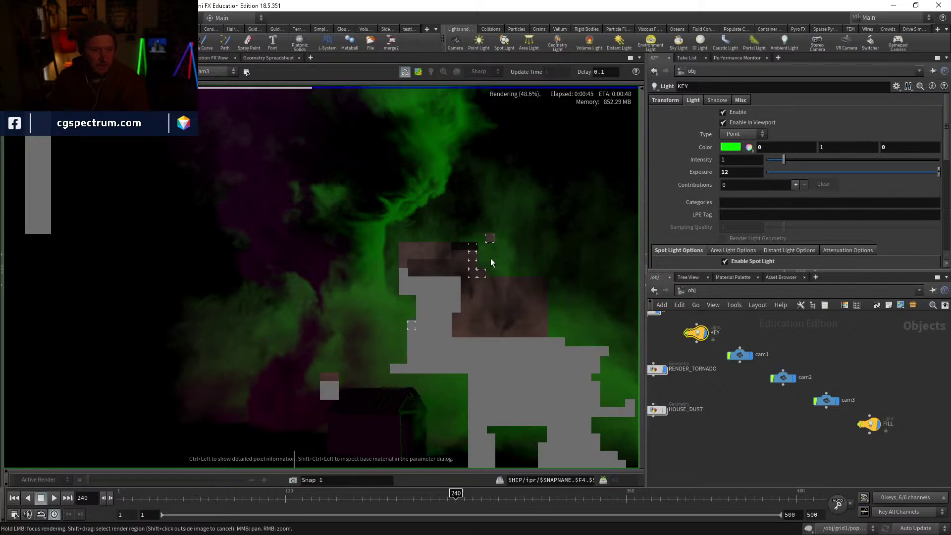
{"action": "mouse_move", "coordinate": [418, 258]}
{"action": "left_mouse_down"}
{"action": "mouse_move", "coordinate": [424, 311]}
{"action": "mouse_move", "coordinate": [504, 322]}
{"action": "left_mouse_up"}
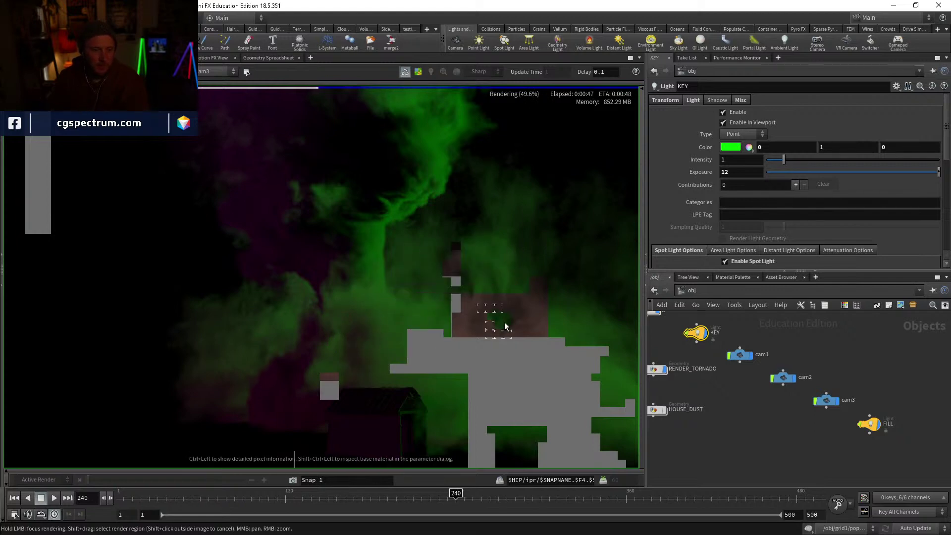
{"action": "scroll", "coordinate": [465, 251], "scroll_direction": "down", "scroll_amount": 3}
{"action": "middle_click_drag", "start_coordinate": [466, 254], "coordinate": [440, 292]}
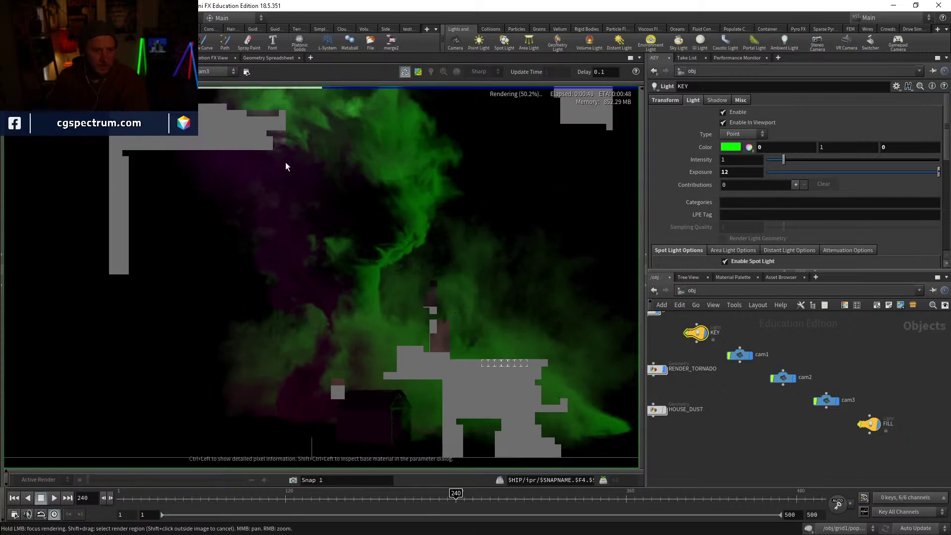
{"action": "left_click", "coordinate": [222, 138]}
Step: Set the FILL light's exposure to 12 and check its effect on the dust and the house
{"action": "left_click", "coordinate": [869, 424]}
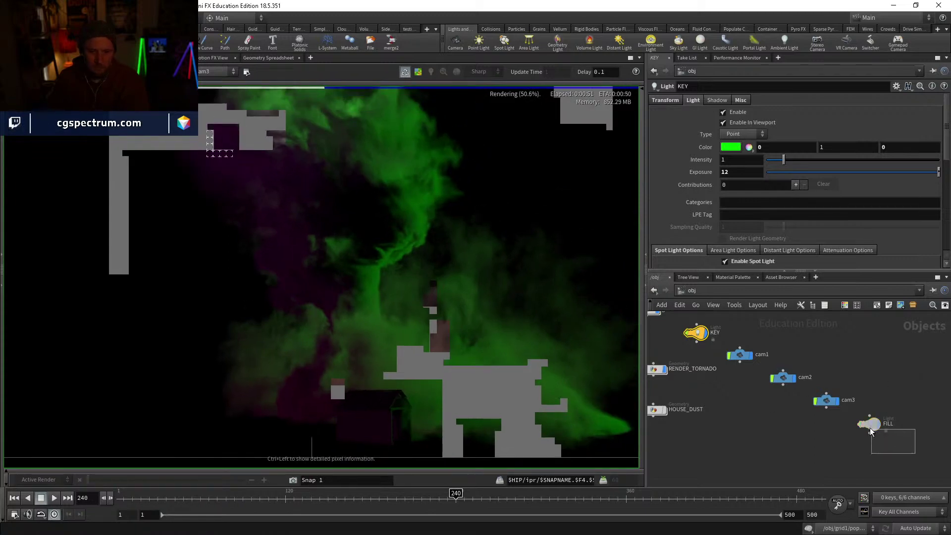
{"action": "key", "text": "BackSpace"}
{"action": "type", "text": "2"}
{"action": "key", "text": "Return"}
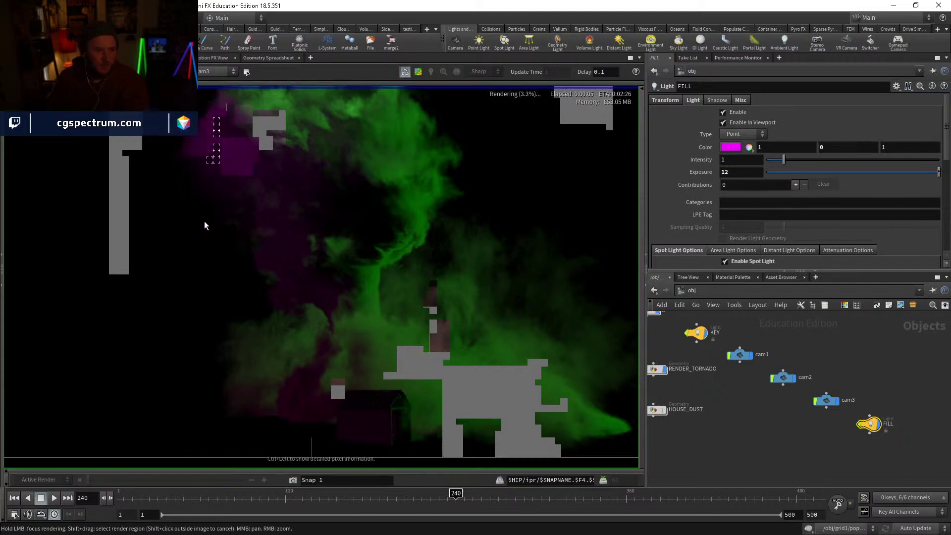
{"action": "middle_click_drag", "start_coordinate": [228, 315], "coordinate": [168, 291]}
{"action": "scroll", "coordinate": [180, 292], "scroll_direction": "up", "scroll_amount": 2}
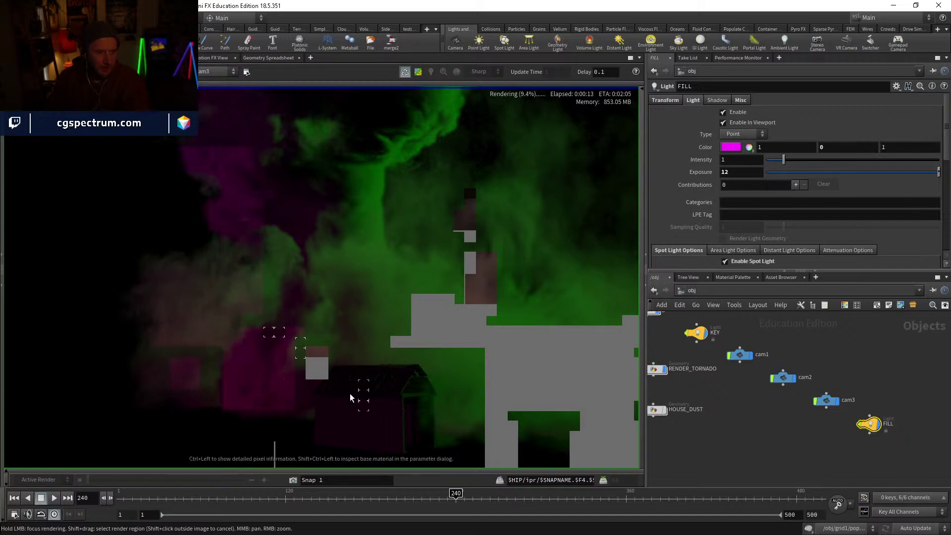
{"action": "scroll", "coordinate": [424, 415], "scroll_direction": "down", "scroll_amount": 1}
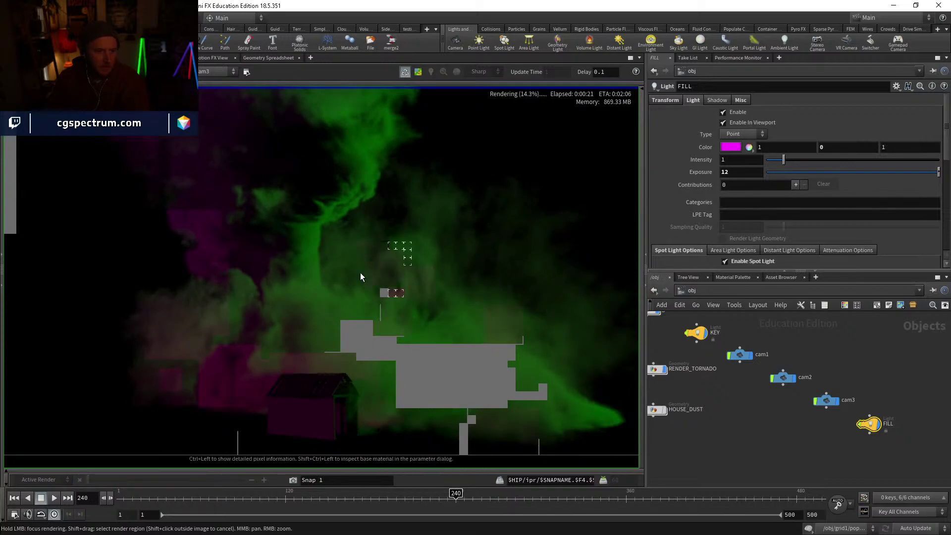
{"action": "middle_click_drag", "start_coordinate": [361, 273], "coordinate": [352, 325]}
Step: Show the view bar in the render view and frame the full tornado with the house
{"action": "right_click", "coordinate": [147, 218]}
{"action": "left_click", "coordinate": [180, 247]}
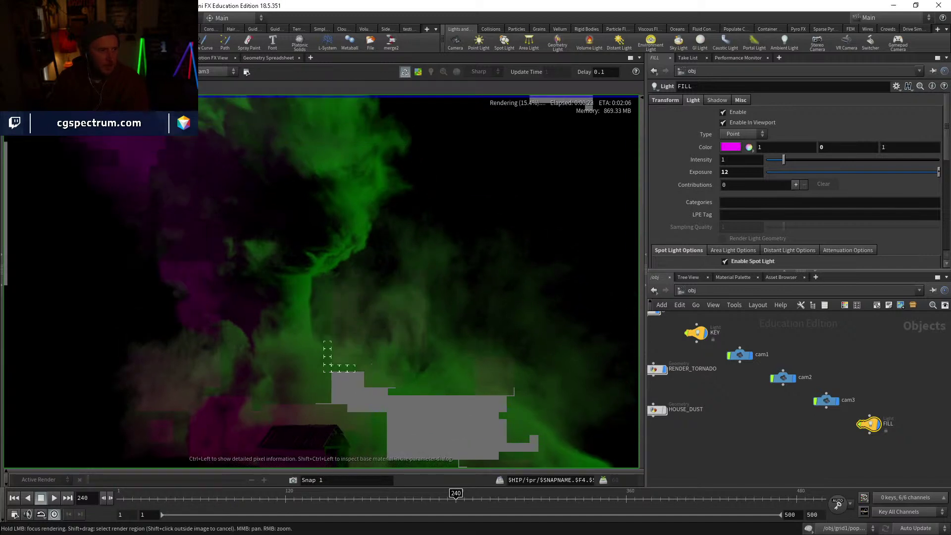
{"action": "scroll", "coordinate": [609, 331], "scroll_direction": "down", "scroll_amount": 1}
Step: Open the extra image plane settings of the mantra_ipr node in the out network
{"action": "left_click", "coordinate": [706, 291]}
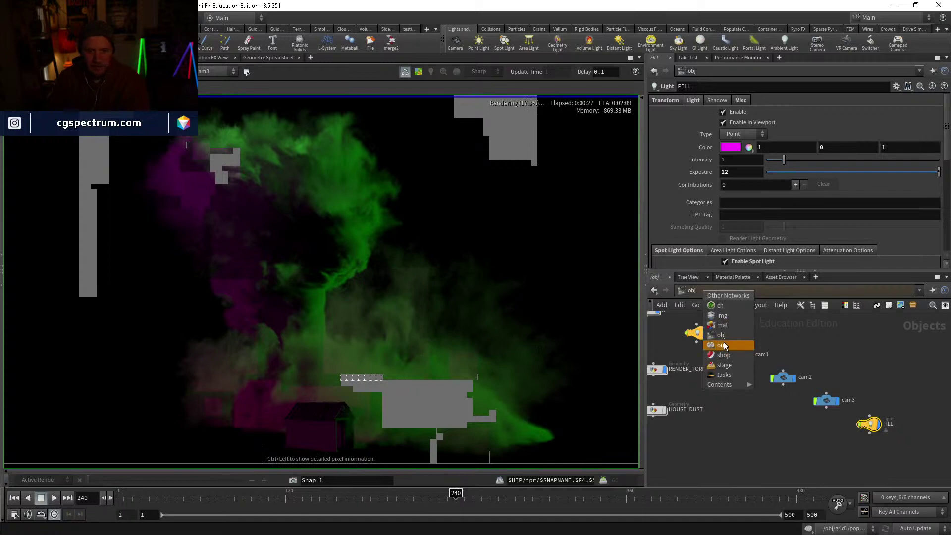
{"action": "left_click", "coordinate": [722, 345]}
{"action": "scroll", "coordinate": [690, 185], "scroll_direction": "up", "scroll_amount": 10}
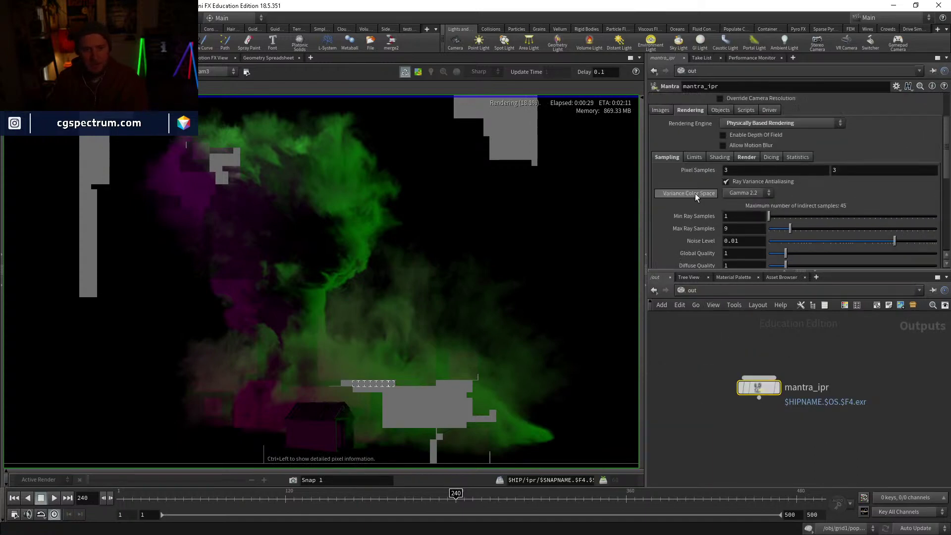
{"action": "left_click", "coordinate": [659, 149]}
{"action": "left_click", "coordinate": [695, 211]}
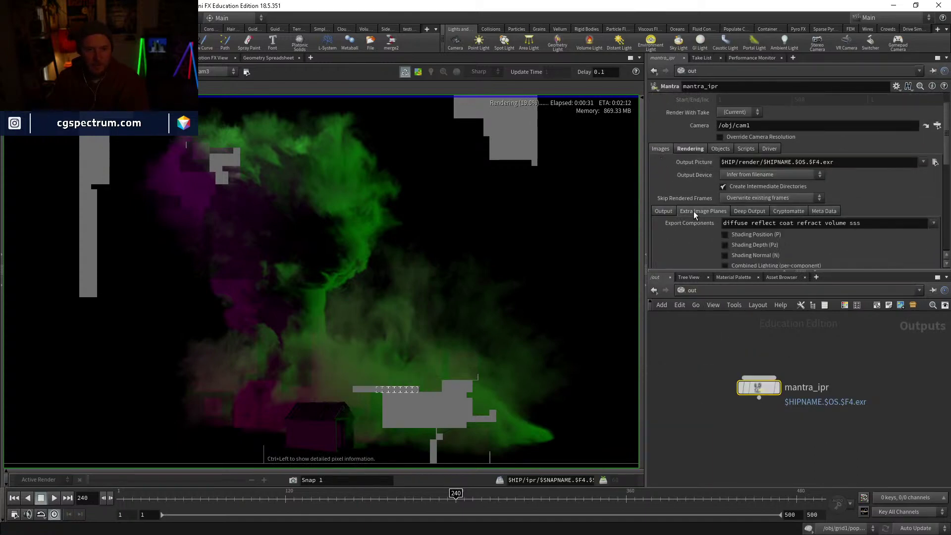
{"action": "scroll", "coordinate": [686, 210], "scroll_direction": "down", "scroll_amount": 6}
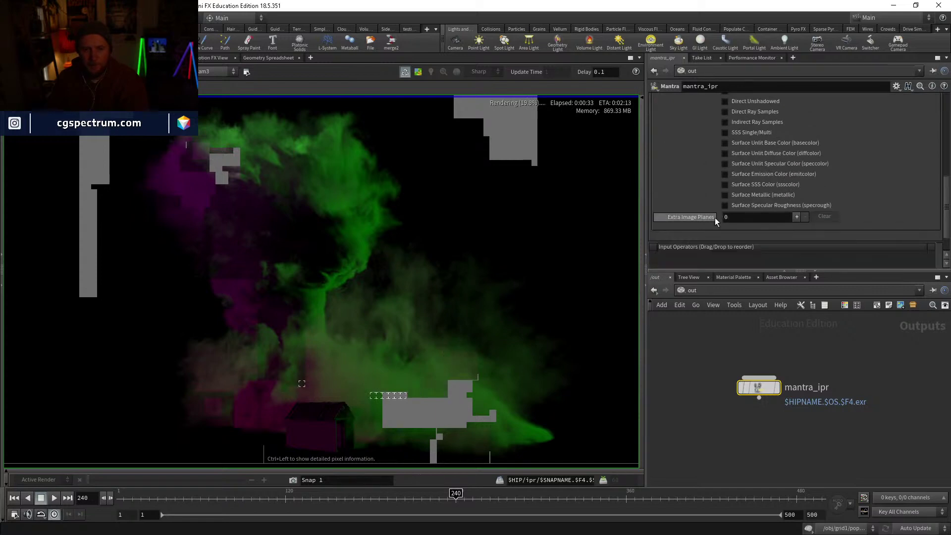
Step: Add one extra image plane to mantra_ipr with the Combined Lighting (Per-Light) variable
{"action": "left_click", "coordinate": [797, 217]}
{"action": "left_click", "coordinate": [932, 154]}
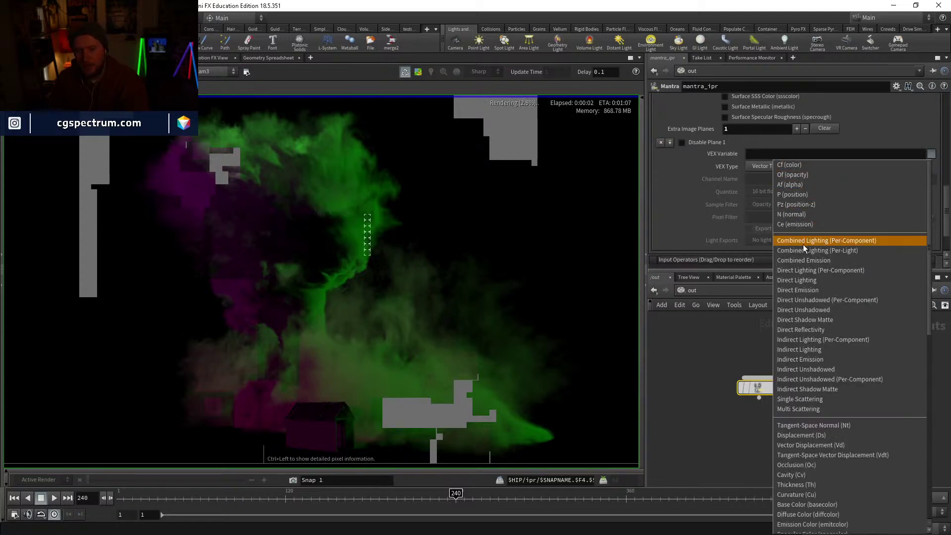
{"action": "left_click", "coordinate": [836, 252]}
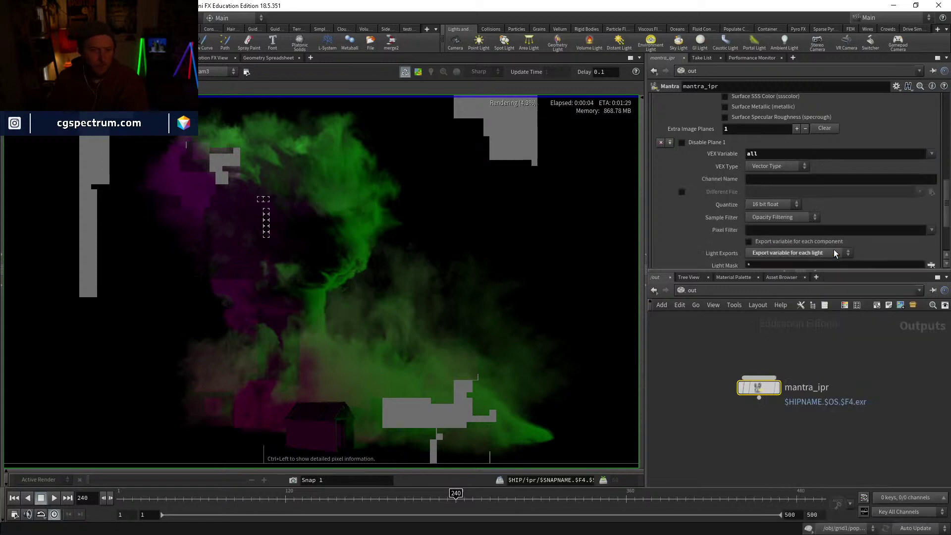
Step: Frame the whole restarted render and prioritise the upper tornado and the dark area beside it
{"action": "scroll", "coordinate": [432, 335], "scroll_direction": "down", "scroll_amount": 5}
{"action": "middle_click_drag", "start_coordinate": [445, 341], "coordinate": [431, 336]}
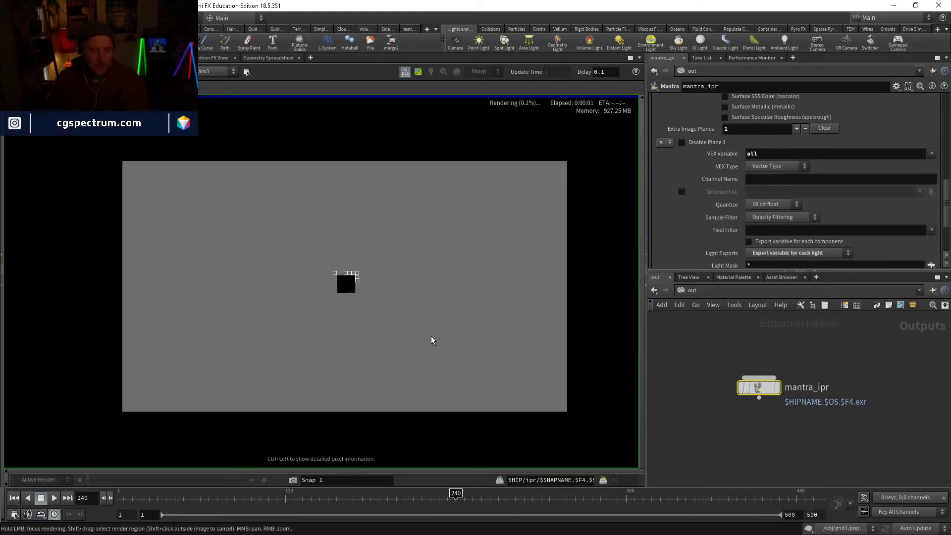
{"action": "scroll", "coordinate": [419, 322], "scroll_direction": "up", "scroll_amount": 3}
{"action": "left_click", "coordinate": [296, 202]}
{"action": "left_click", "coordinate": [262, 165]}
{"action": "left_click", "coordinate": [359, 119]}
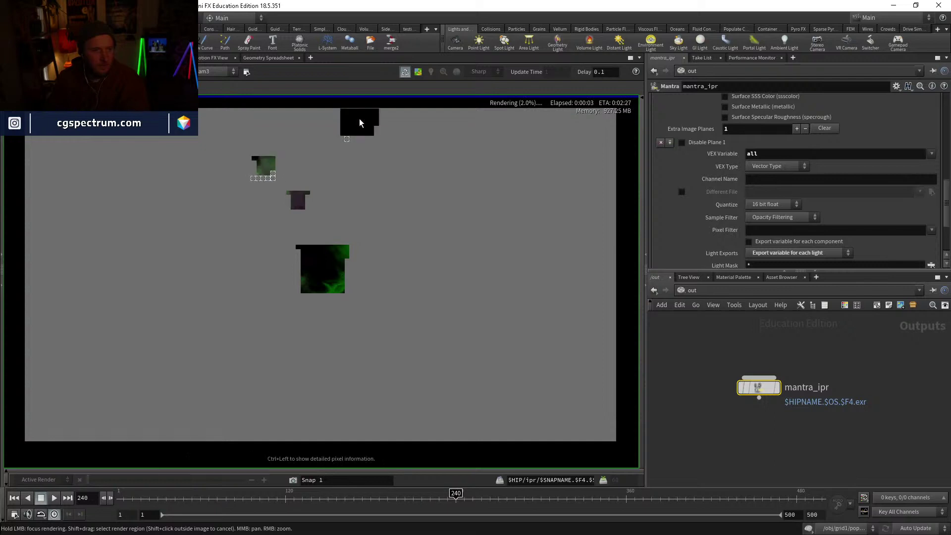
{"action": "mouse_move", "coordinate": [359, 119]}
{"action": "left_mouse_down"}
{"action": "mouse_move", "coordinate": [282, 119]}
{"action": "mouse_move", "coordinate": [228, 167]}
{"action": "mouse_move", "coordinate": [162, 162]}
{"action": "mouse_move", "coordinate": [134, 195]}
{"action": "mouse_move", "coordinate": [118, 178]}
{"action": "left_mouse_up"}
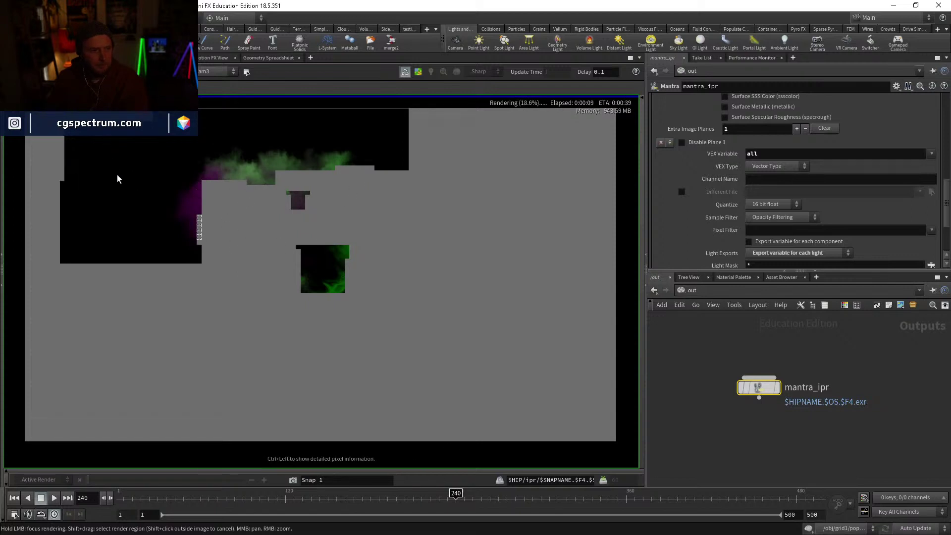
Step: Toggle the render view bar off and on, and display only the magenta FILL light's image plane
{"action": "left_click", "coordinate": [58, 87]}
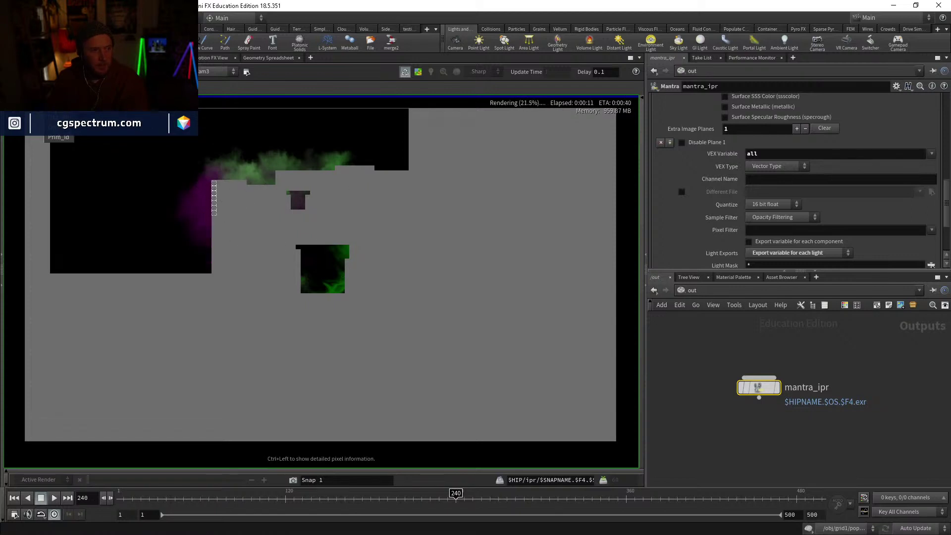
{"action": "right_click", "coordinate": [185, 191]}
{"action": "left_click", "coordinate": [221, 219]}
{"action": "right_click", "coordinate": [217, 213]}
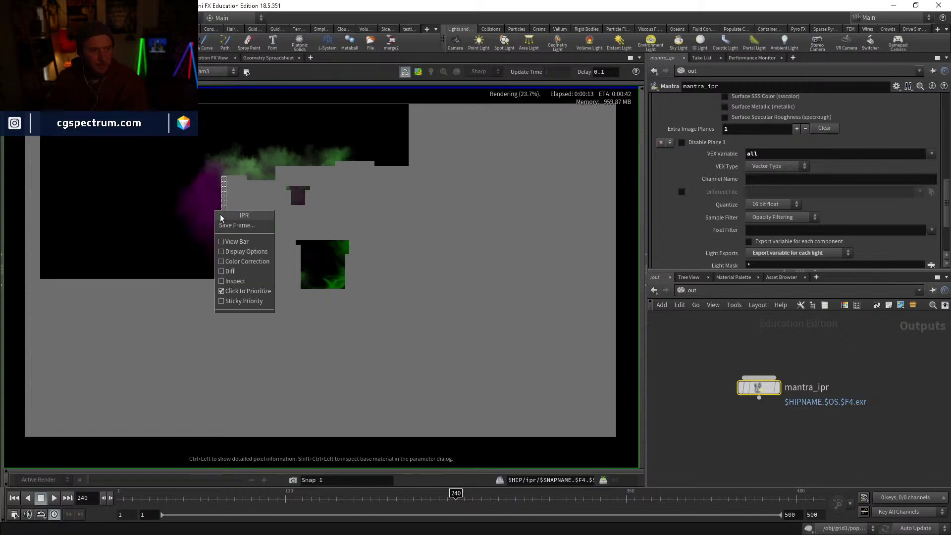
{"action": "left_click", "coordinate": [237, 241]}
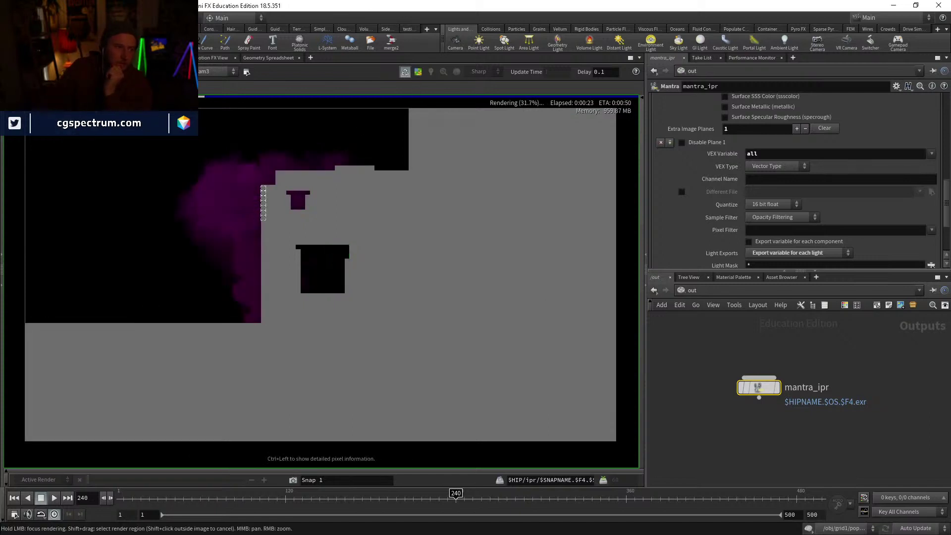
{"action": "left_click", "coordinate": [216, 351]}
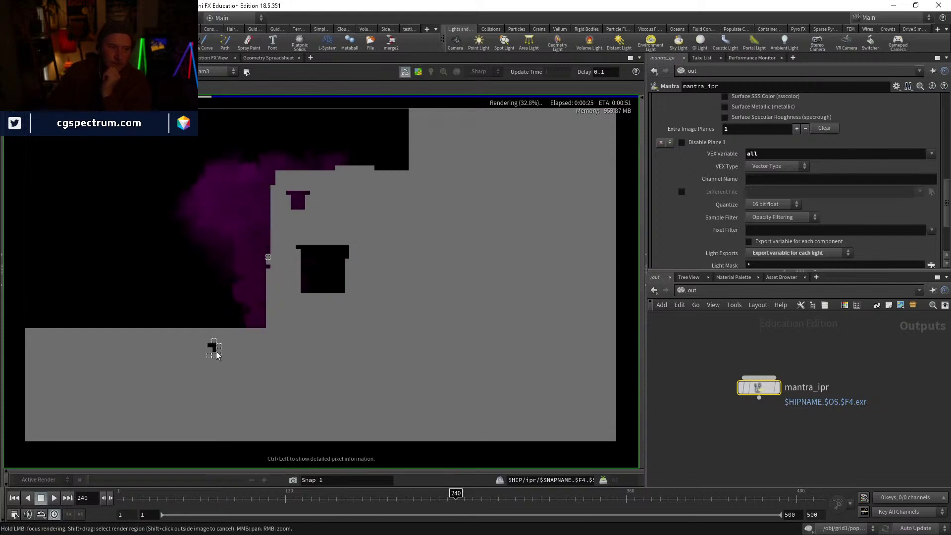
Step: Prioritise the dark lower area, the upper centre, the lower tornado and the upper background in the FILL light's plane render
{"action": "left_click", "coordinate": [129, 364]}
{"action": "left_click", "coordinate": [226, 414]}
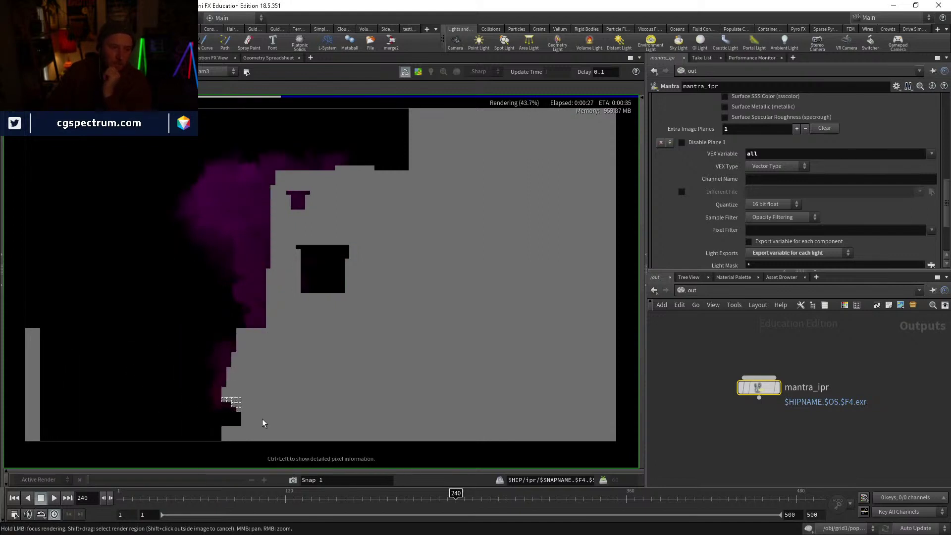
{"action": "left_click", "coordinate": [417, 163]}
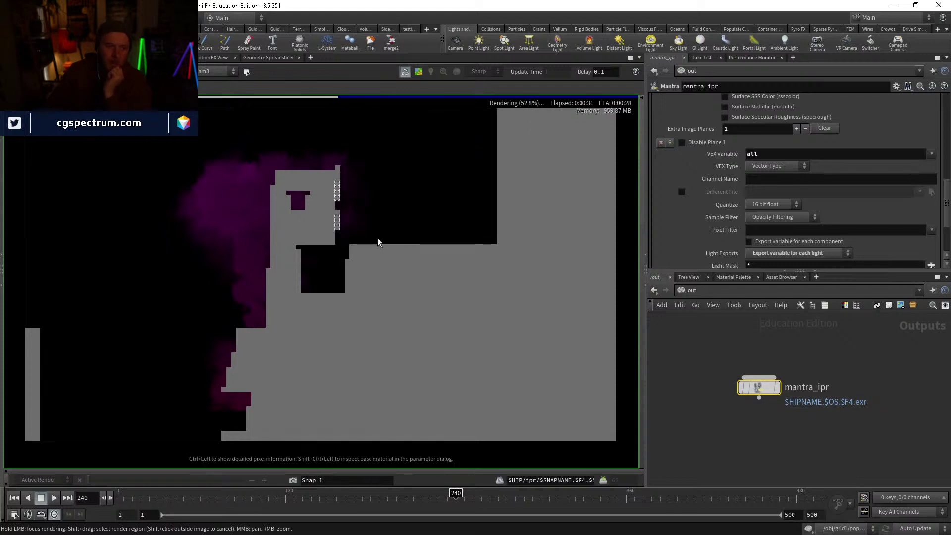
{"action": "left_click", "coordinate": [386, 295]}
{"action": "left_click", "coordinate": [545, 182]}
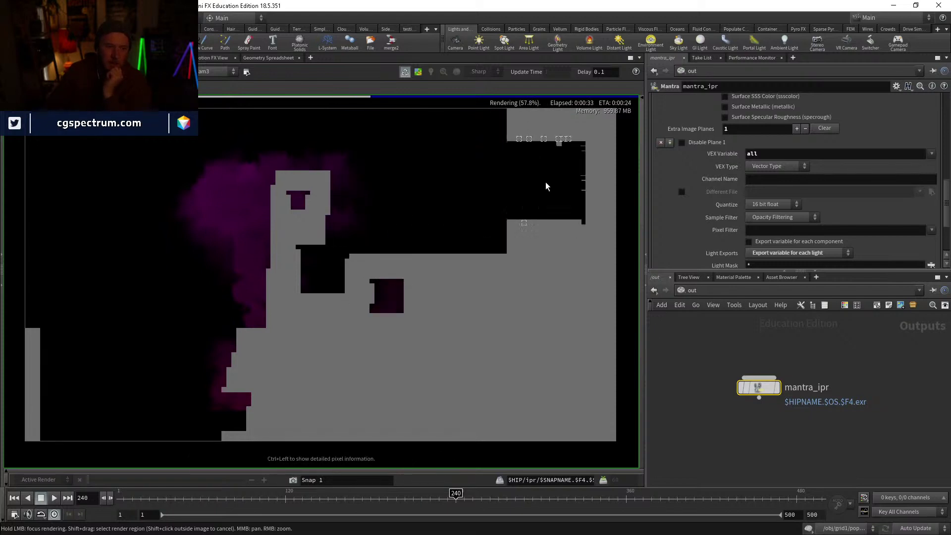
{"action": "left_click", "coordinate": [537, 150]}
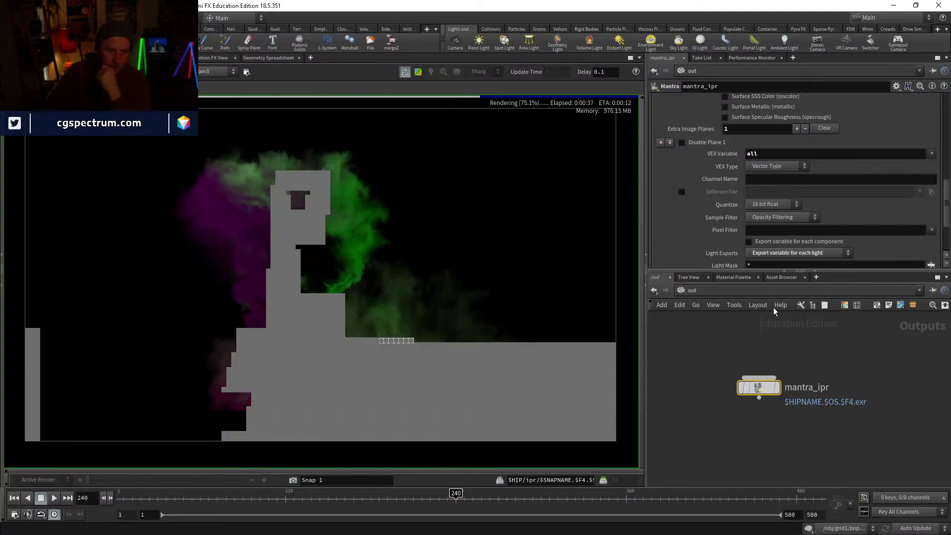
Step: Return to the obj network and reset the KEY light's colour to white
{"action": "left_click", "coordinate": [708, 297]}
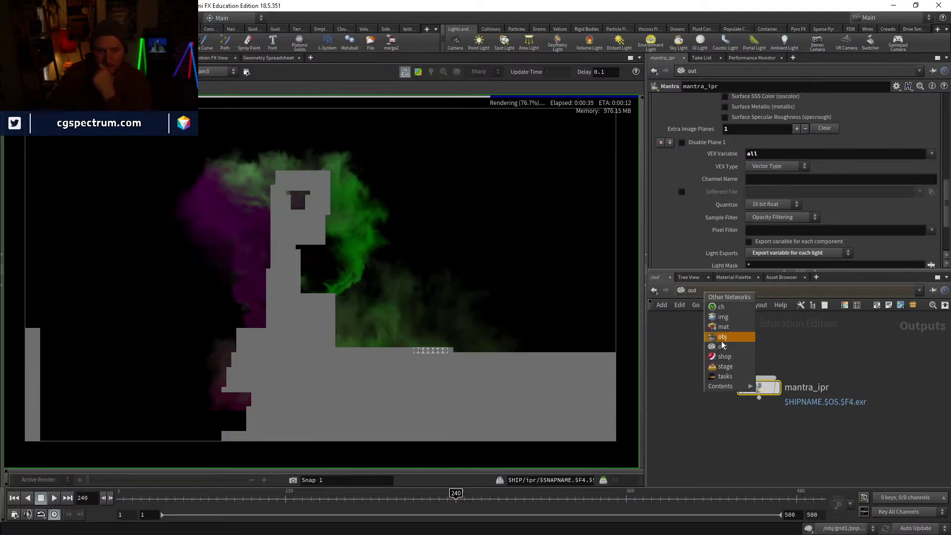
{"action": "left_click", "coordinate": [716, 347]}
{"action": "left_click", "coordinate": [699, 333]}
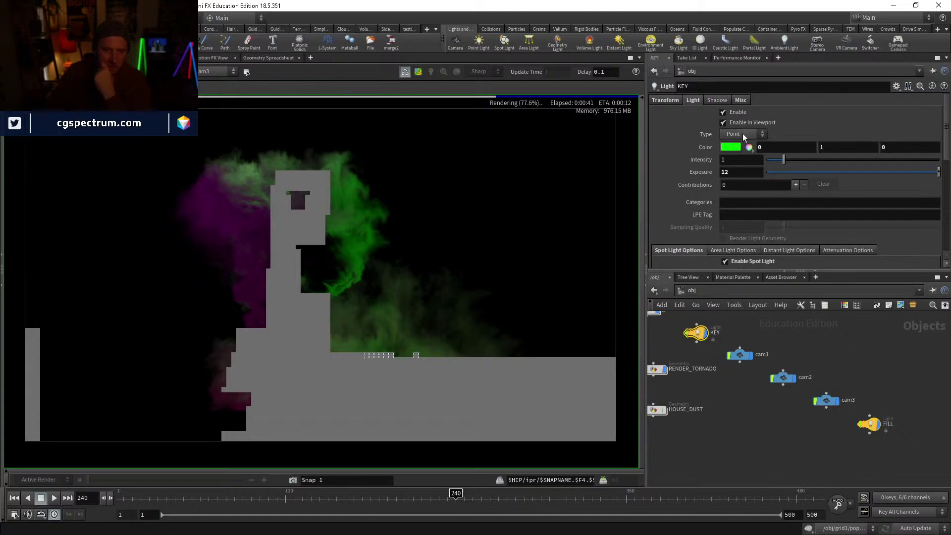
{"action": "right_click", "coordinate": [732, 148]}
{"action": "left_click", "coordinate": [761, 190]}
{"action": "left_click", "coordinate": [731, 147]}
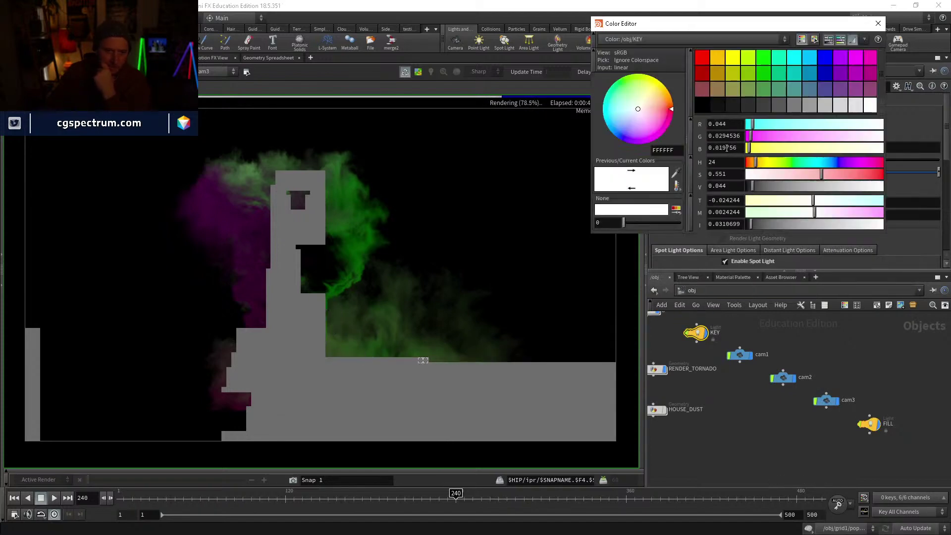
Step: Reset the FILL light's colour to white and prioritise the upper tornado's edge in the render
{"action": "left_click", "coordinate": [870, 423]}
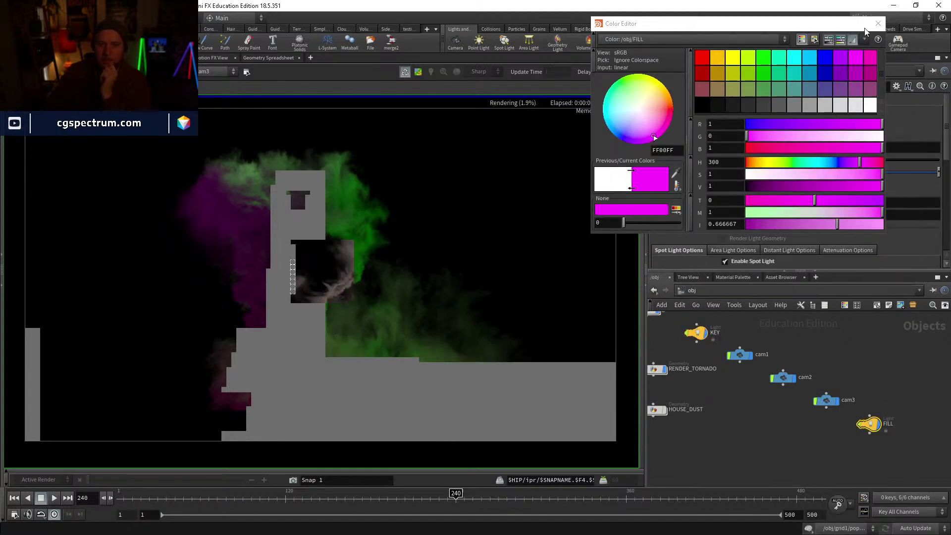
{"action": "left_click", "coordinate": [878, 24]}
{"action": "right_click", "coordinate": [726, 147]}
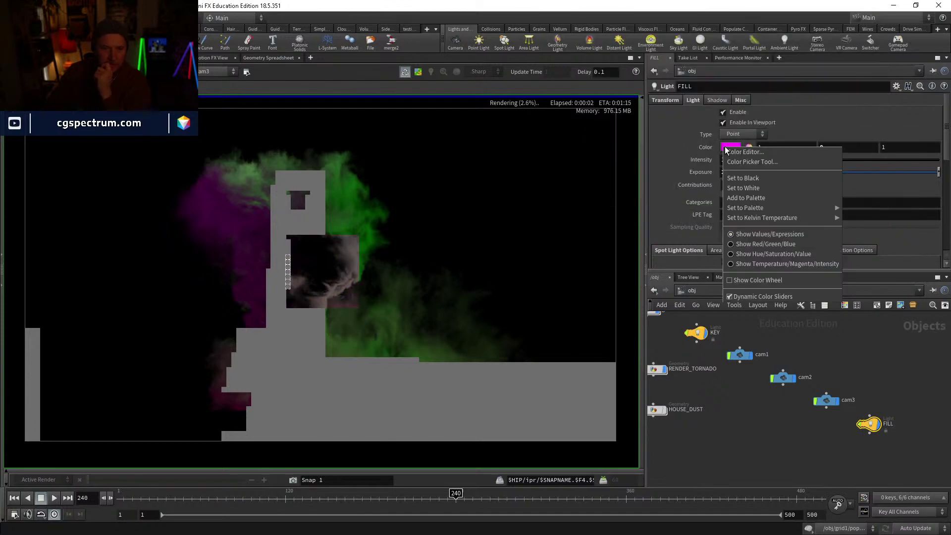
{"action": "left_click", "coordinate": [756, 192]}
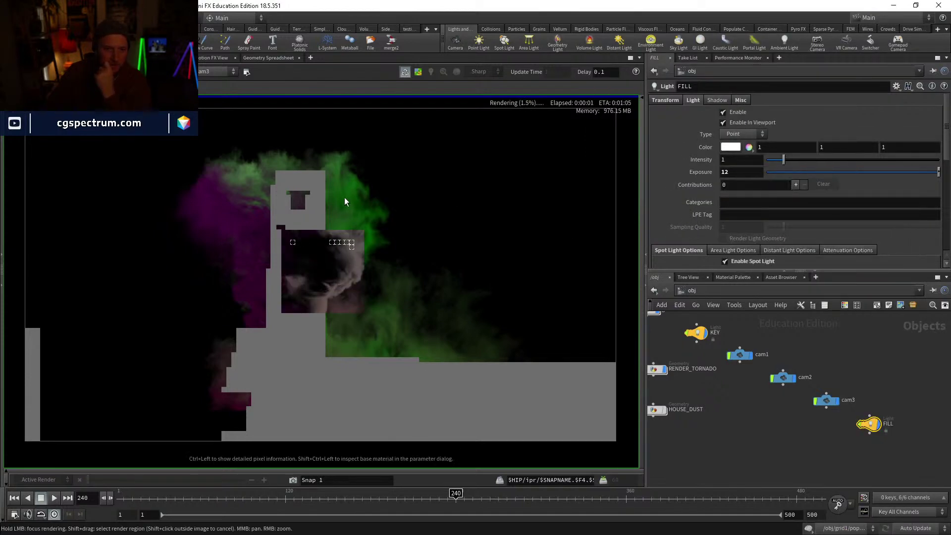
{"action": "left_click", "coordinate": [198, 218]}
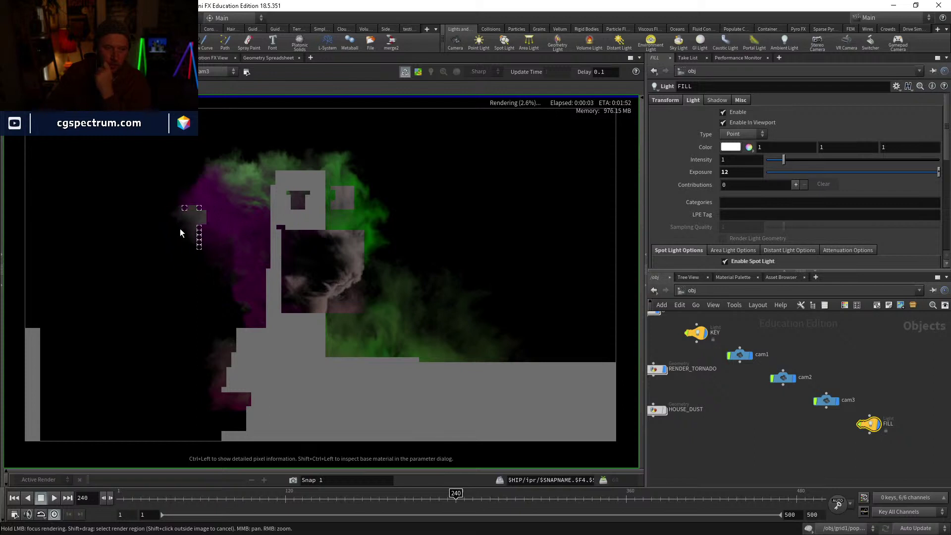
Step: Tint the KEY light a warm pinkish orange with hue 18, saturation 0.405 and value 1
{"action": "left_click_drag", "start_coordinate": [708, 369], "coordinate": [696, 329]}
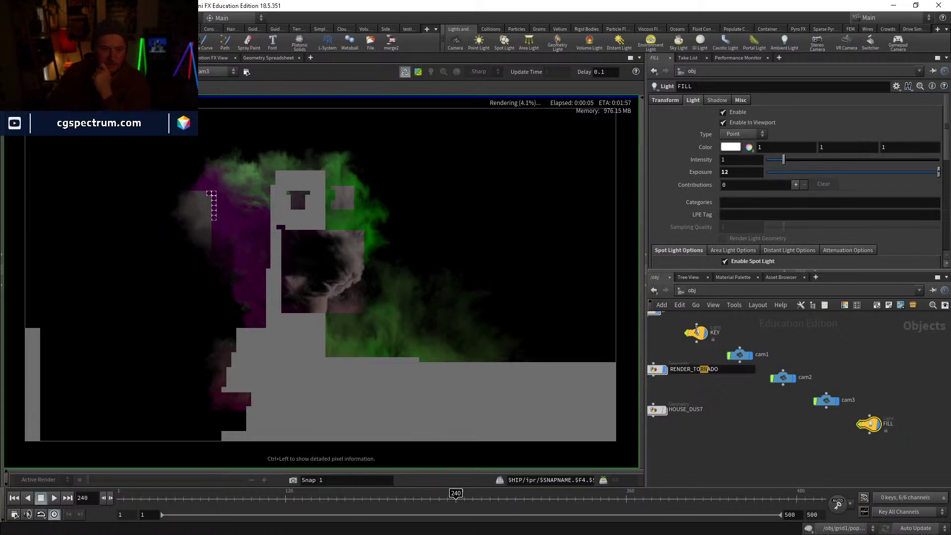
{"action": "left_click", "coordinate": [728, 147]}
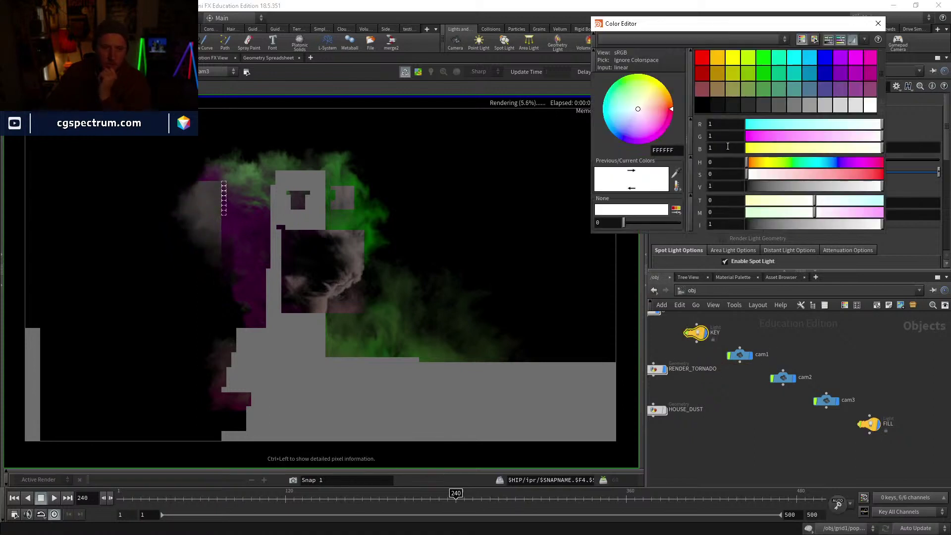
{"action": "left_click", "coordinate": [855, 149]}
{"action": "left_click_drag", "start_coordinate": [770, 163], "coordinate": [758, 162]}
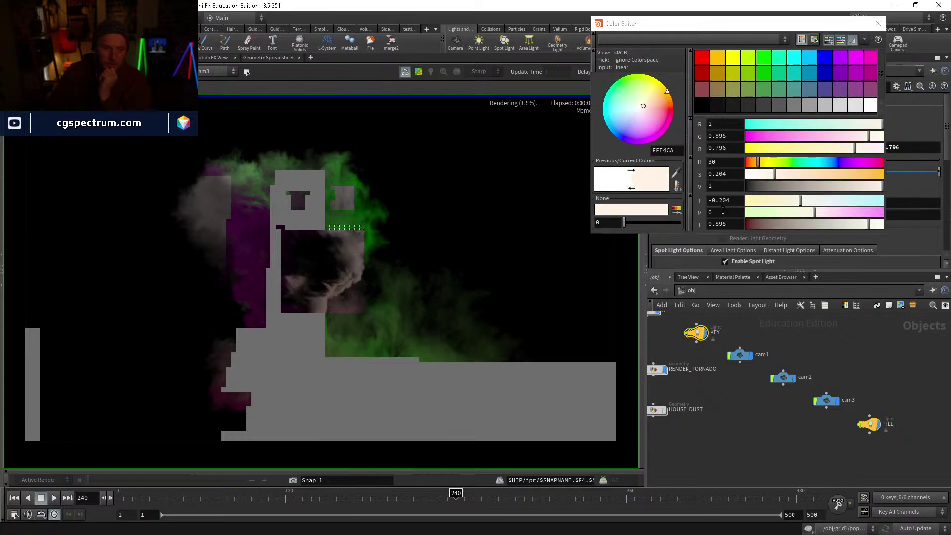
{"action": "left_click_drag", "start_coordinate": [776, 174], "coordinate": [754, 164]}
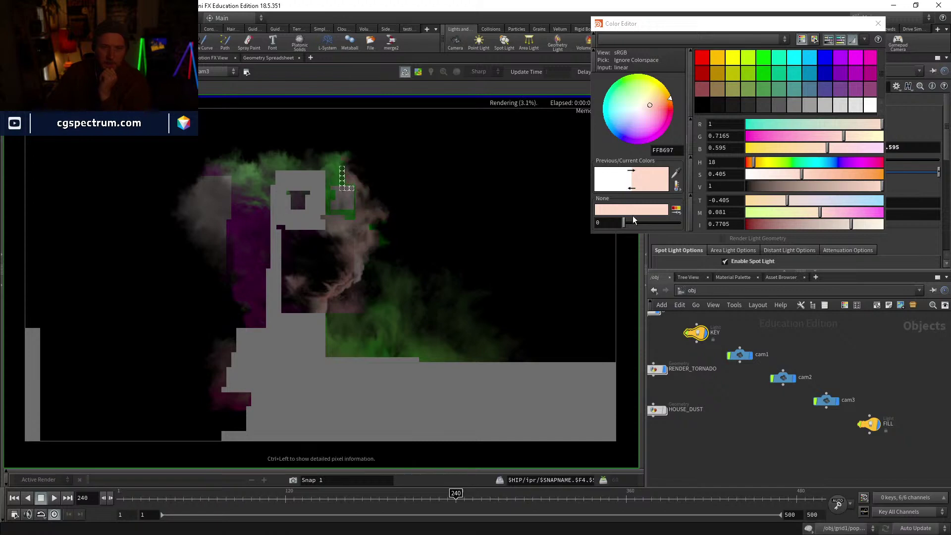
{"action": "left_click", "coordinate": [879, 24]}
Step: Tint the FILL light a warm orange with hue 34 and saturation 0.726, and check the dust in the render
{"action": "left_click_drag", "start_coordinate": [917, 372], "coordinate": [870, 440]}
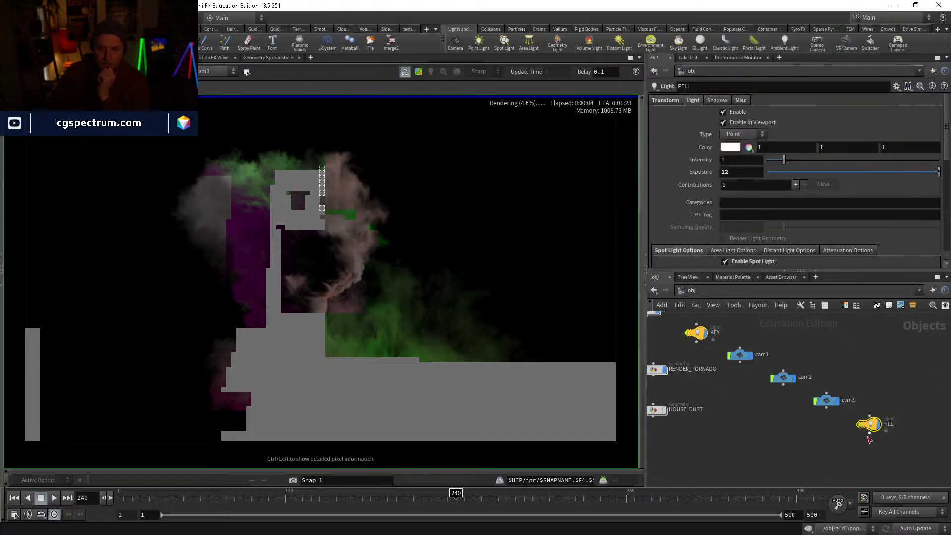
{"action": "left_click", "coordinate": [741, 147]}
{"action": "left_click", "coordinate": [768, 149]}
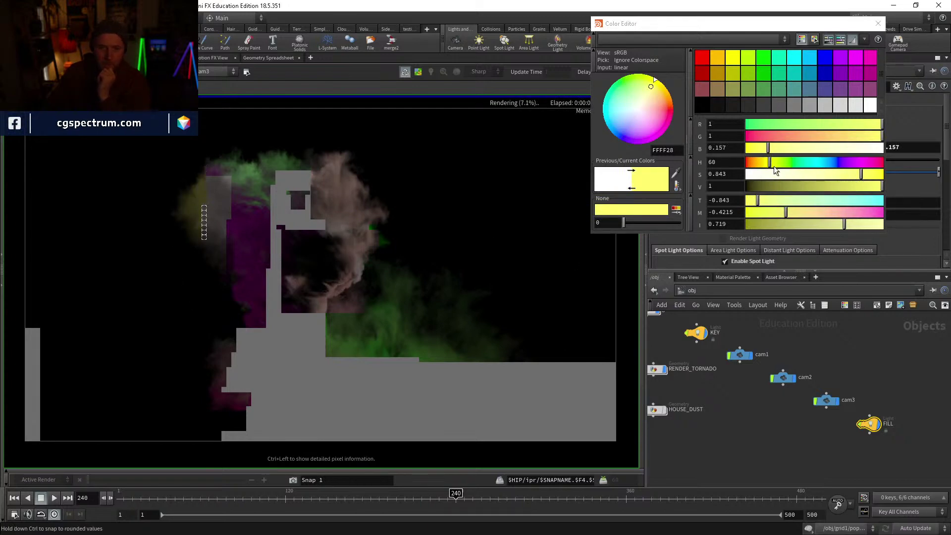
{"action": "left_click_drag", "start_coordinate": [770, 162], "coordinate": [759, 162]}
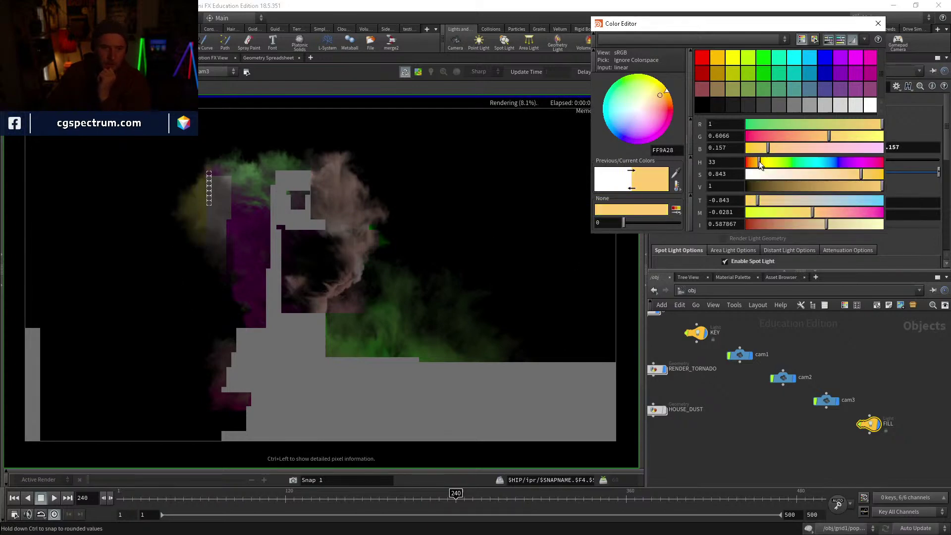
{"action": "left_click", "coordinate": [845, 174]}
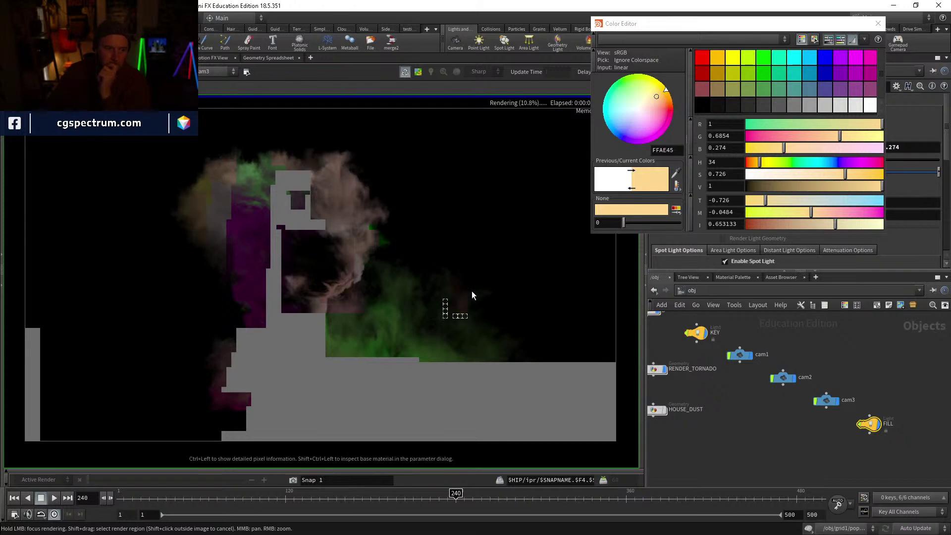
{"action": "middle_click_drag", "start_coordinate": [525, 337], "coordinate": [531, 263]}
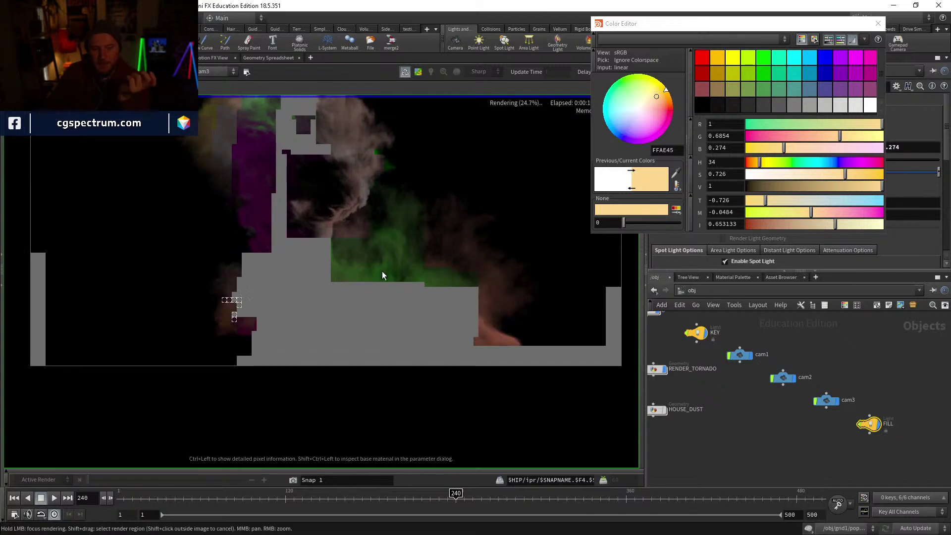
{"action": "middle_click_drag", "start_coordinate": [382, 272], "coordinate": [374, 319]}
{"action": "left_click", "coordinate": [878, 24]}
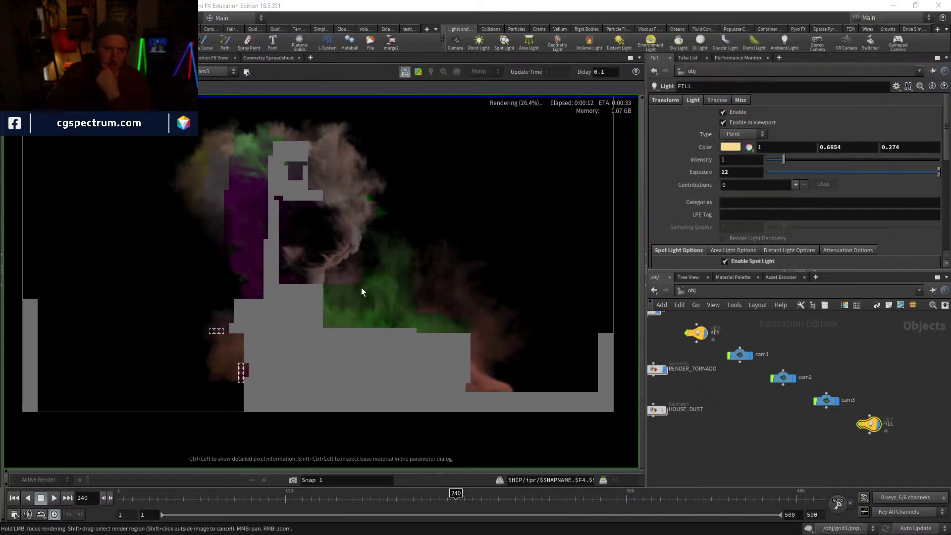
Step: Mute the FILL light's colour to saturation 0.58 and value 0.438
{"action": "left_click", "coordinate": [729, 147]}
{"action": "left_click_drag", "start_coordinate": [845, 175], "coordinate": [805, 186]}
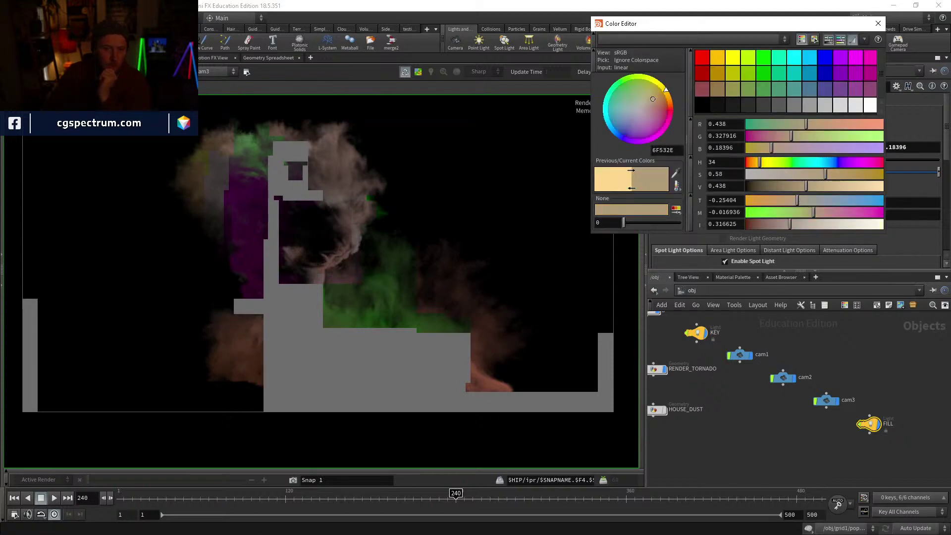
{"action": "left_click", "coordinate": [878, 24]}
Step: Return to the out network and override mantra_ipr's camera resolution at 1/2 (Half Resolution)
{"action": "left_click", "coordinate": [690, 291]}
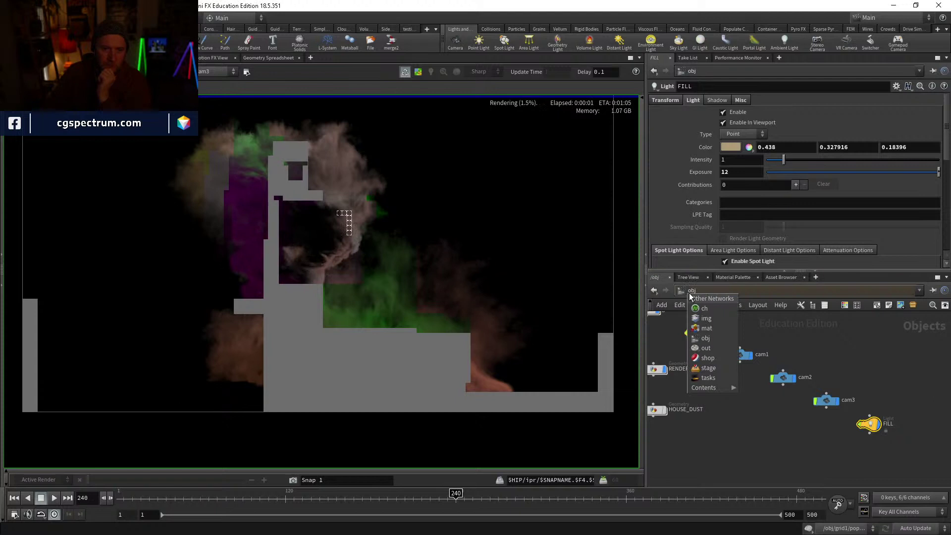
{"action": "left_click", "coordinate": [709, 347]}
{"action": "scroll", "coordinate": [710, 182], "scroll_direction": "down", "scroll_amount": 10}
{"action": "scroll", "coordinate": [710, 182], "scroll_direction": "up", "scroll_amount": 8}
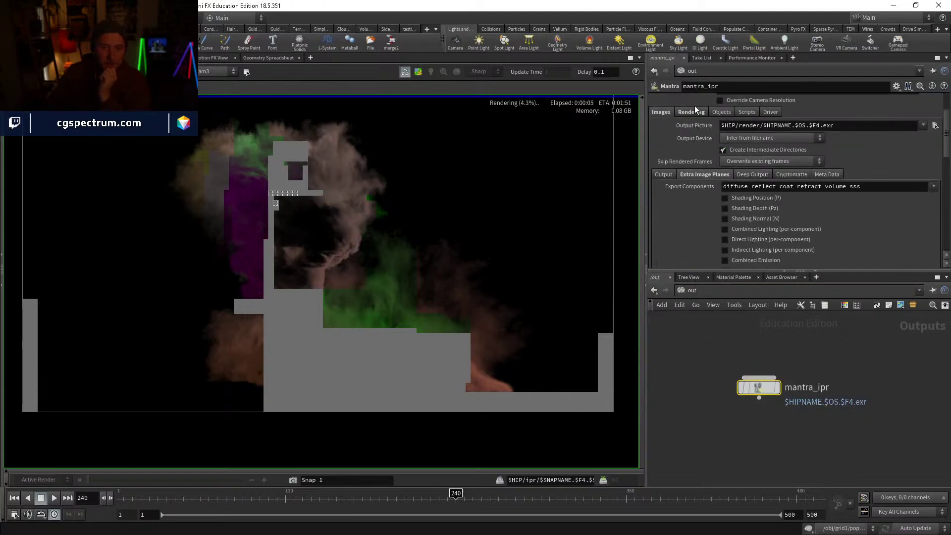
{"action": "scroll", "coordinate": [726, 118], "scroll_direction": "up", "scroll_amount": 3}
{"action": "left_click", "coordinate": [727, 151]}
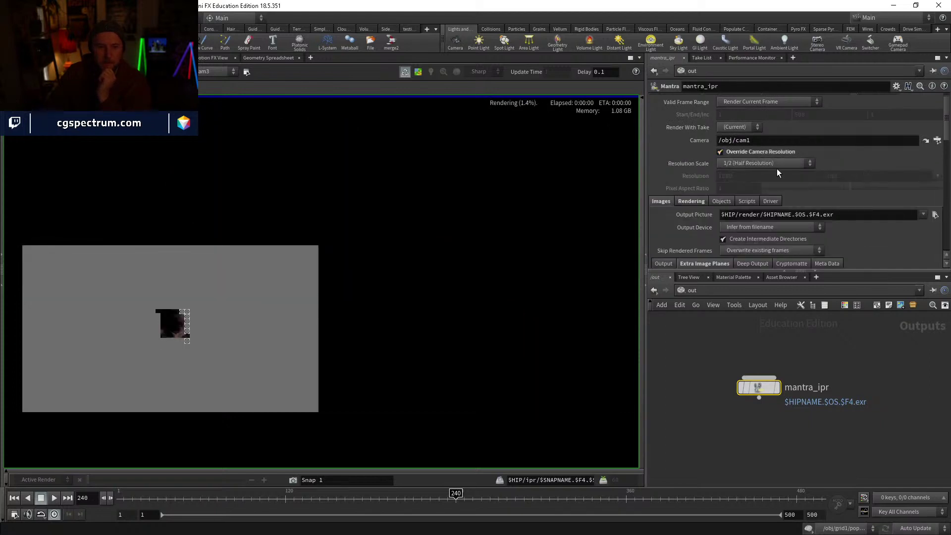
Step: Frame the half-resolution render and prioritise the house, the dust and the areas around the tornado
{"action": "middle_click_drag", "start_coordinate": [247, 332], "coordinate": [465, 299]}
{"action": "scroll", "coordinate": [392, 295], "scroll_direction": "up", "scroll_amount": 5}
{"action": "left_click", "coordinate": [293, 333]}
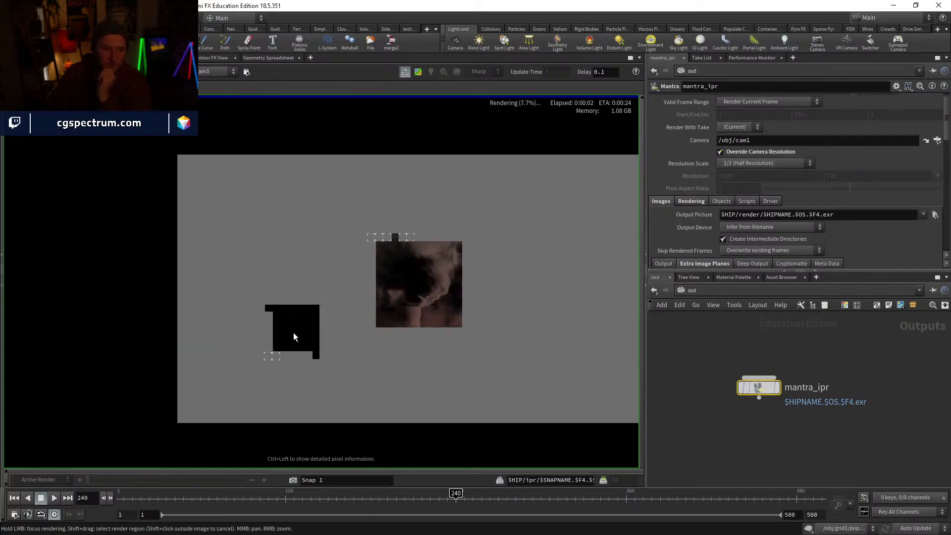
{"action": "middle_click_drag", "start_coordinate": [425, 393], "coordinate": [330, 348]}
{"action": "left_click", "coordinate": [330, 354]}
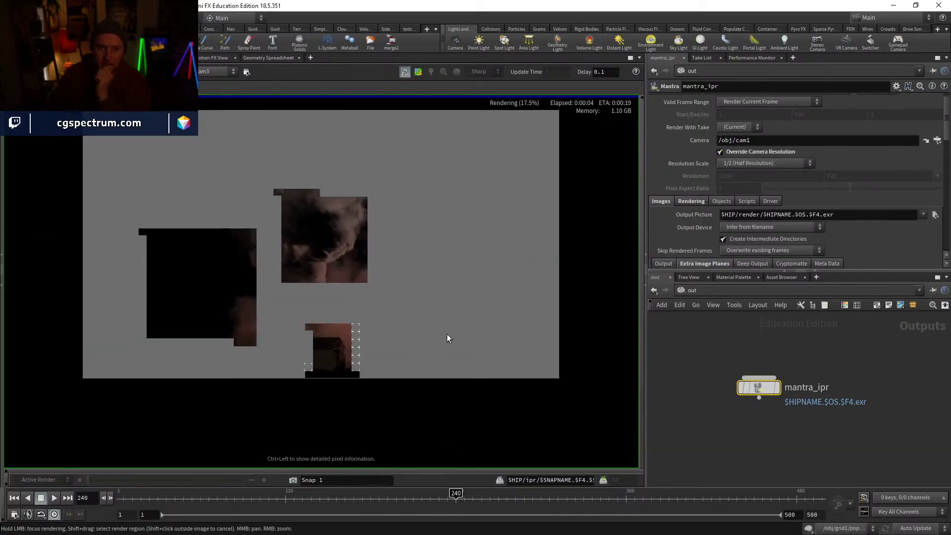
{"action": "left_click", "coordinate": [499, 241]}
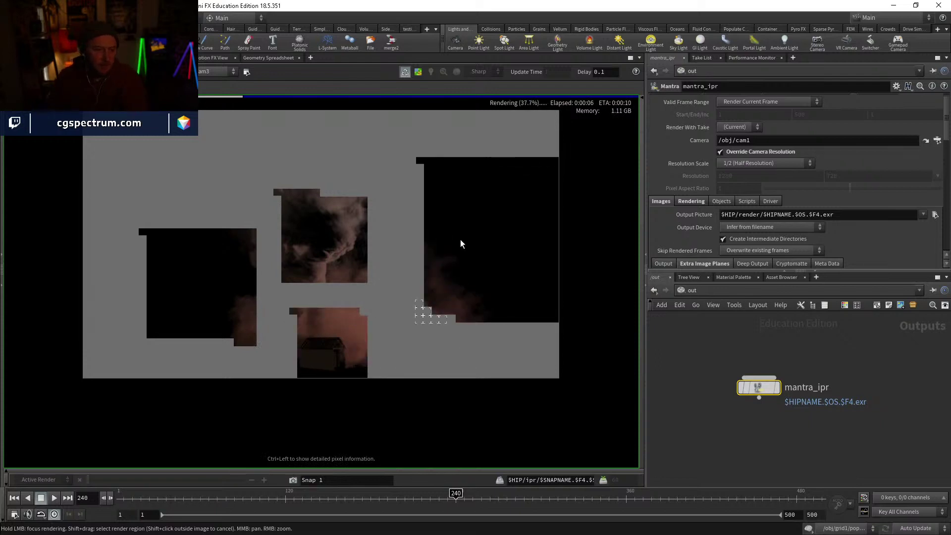
{"action": "left_click", "coordinate": [426, 167]}
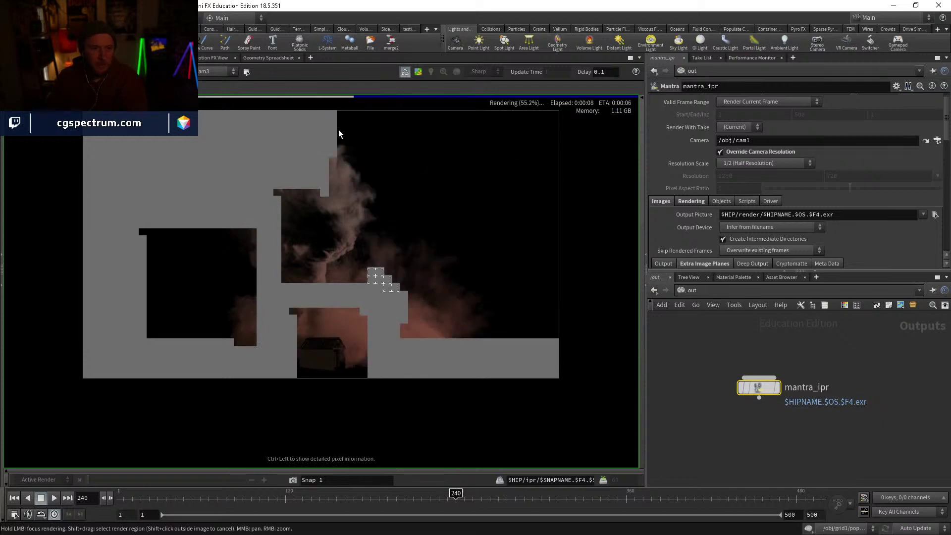
{"action": "left_click", "coordinate": [285, 146]}
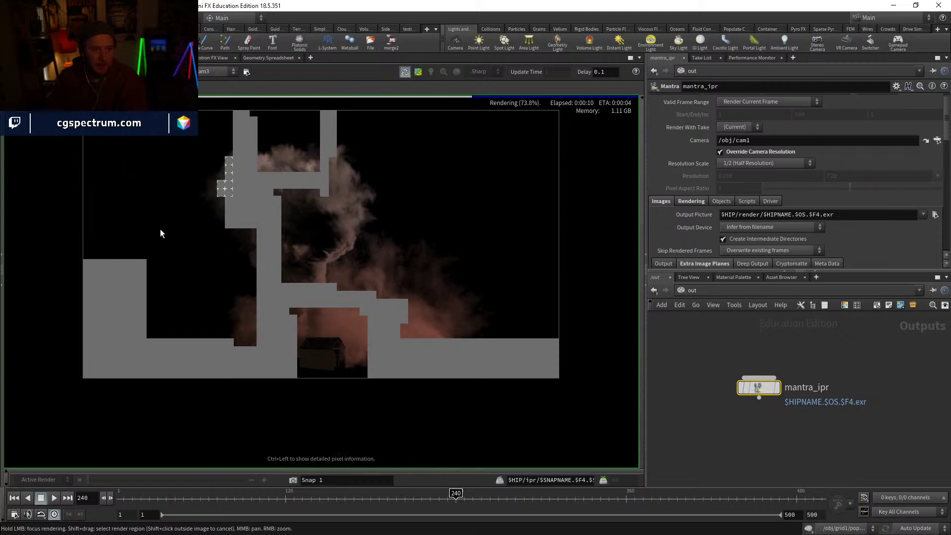
Step: Examine the lighting of the tornado, dust and house across the half-resolution render
{"action": "scroll", "coordinate": [275, 337], "scroll_direction": "up", "scroll_amount": 3}
{"action": "mouse_move", "coordinate": [361, 301]}
{"action": "middle_mouse_down"}
{"action": "mouse_move", "coordinate": [329, 329]}
{"action": "mouse_move", "coordinate": [347, 309]}
{"action": "middle_mouse_up"}
{"action": "scroll", "coordinate": [347, 310], "scroll_direction": "up", "scroll_amount": 1}
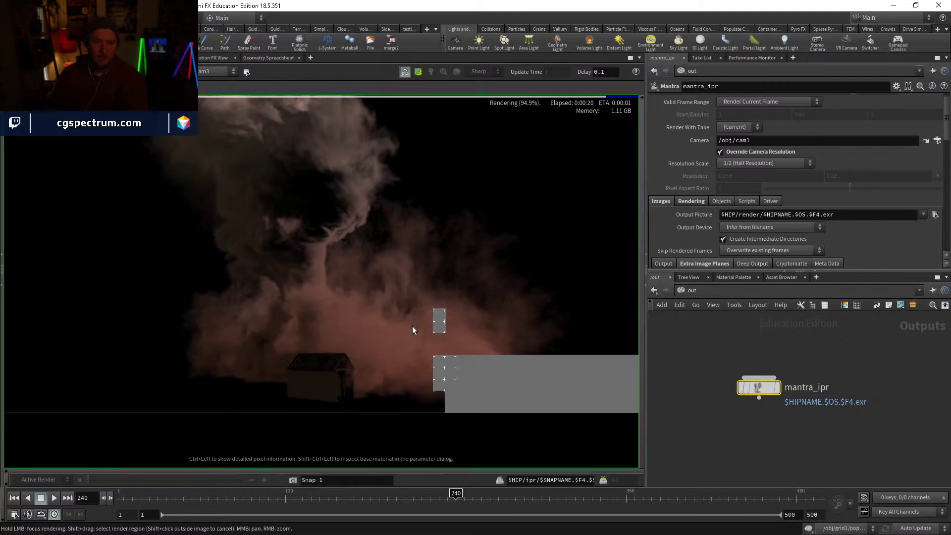
{"action": "middle_click_drag", "start_coordinate": [412, 326], "coordinate": [390, 404]}
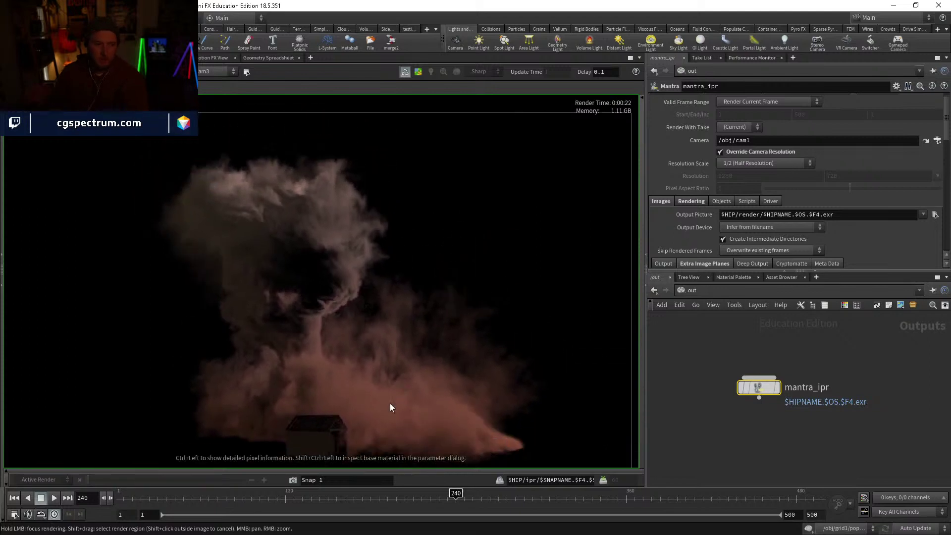
{"action": "middle_click_drag", "start_coordinate": [424, 369], "coordinate": [426, 342]}
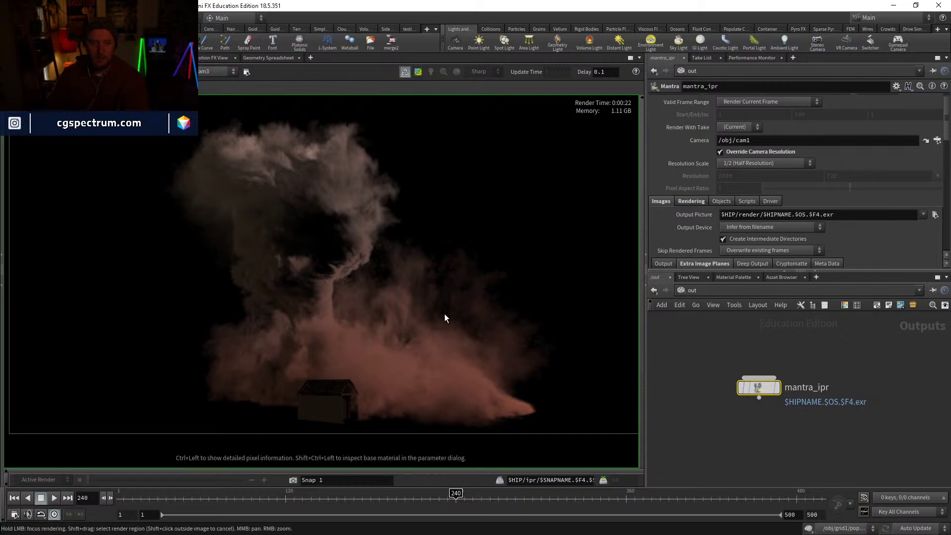
{"action": "scroll", "coordinate": [446, 314], "scroll_direction": "down", "scroll_amount": 2}
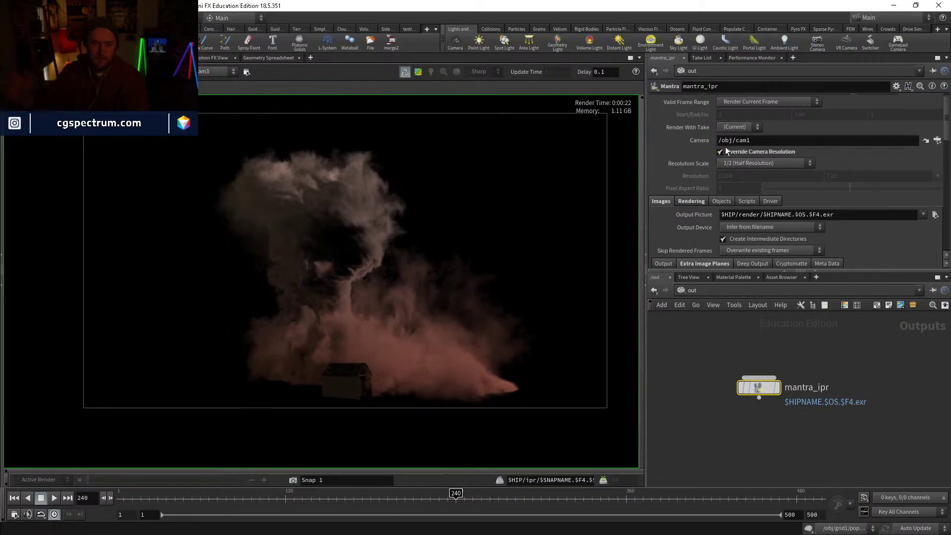
{"action": "scroll", "coordinate": [528, 274], "scroll_direction": "up", "scroll_amount": 3}
{"action": "scroll", "coordinate": [501, 270], "scroll_direction": "up", "scroll_amount": 2}
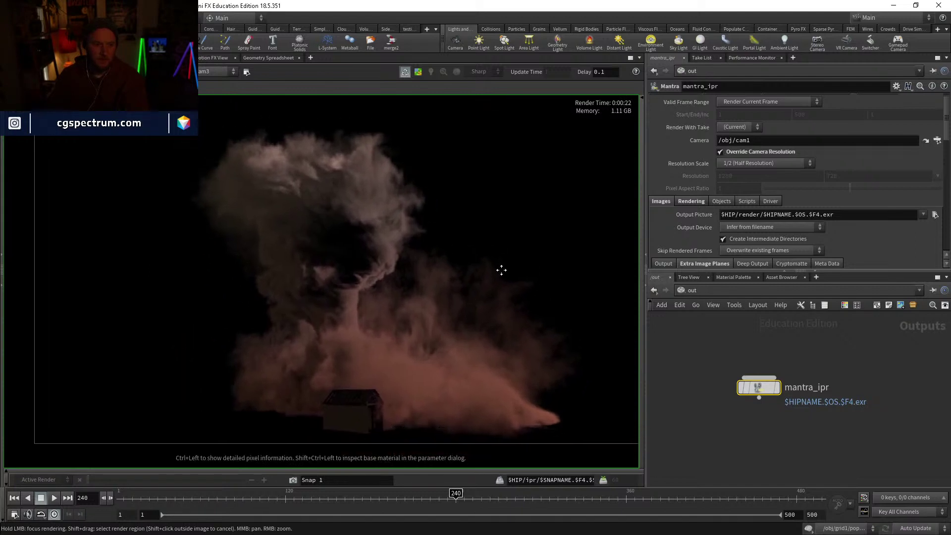
Step: Lower mantra_ipr's Pixel Samples to 1 by 1 in its rendering settings
{"action": "scroll", "coordinate": [490, 272], "scroll_direction": "up", "scroll_amount": 3}
{"action": "middle_click_drag", "start_coordinate": [509, 331], "coordinate": [516, 314]}
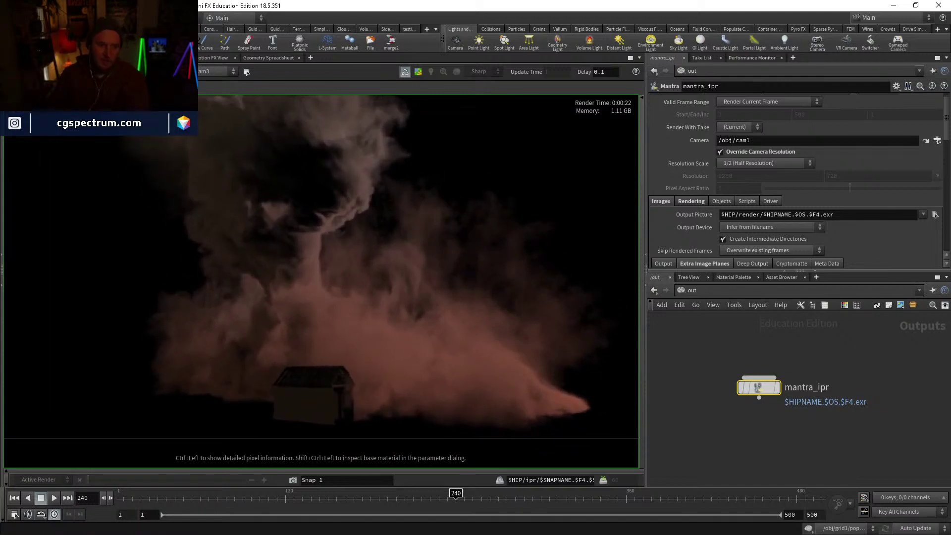
{"action": "scroll", "coordinate": [385, 337], "scroll_direction": "down", "scroll_amount": 3}
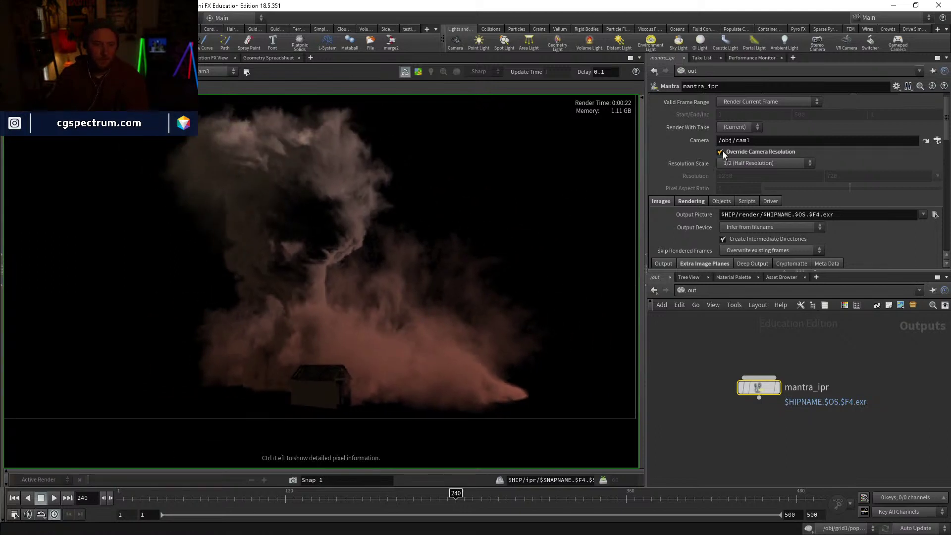
{"action": "scroll", "coordinate": [688, 209], "scroll_direction": "down", "scroll_amount": 3}
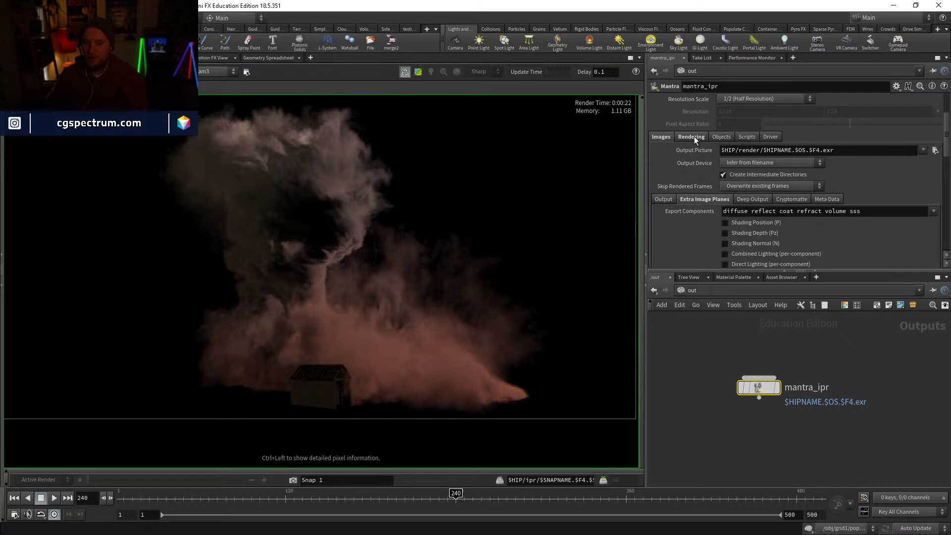
{"action": "left_click", "coordinate": [693, 137]}
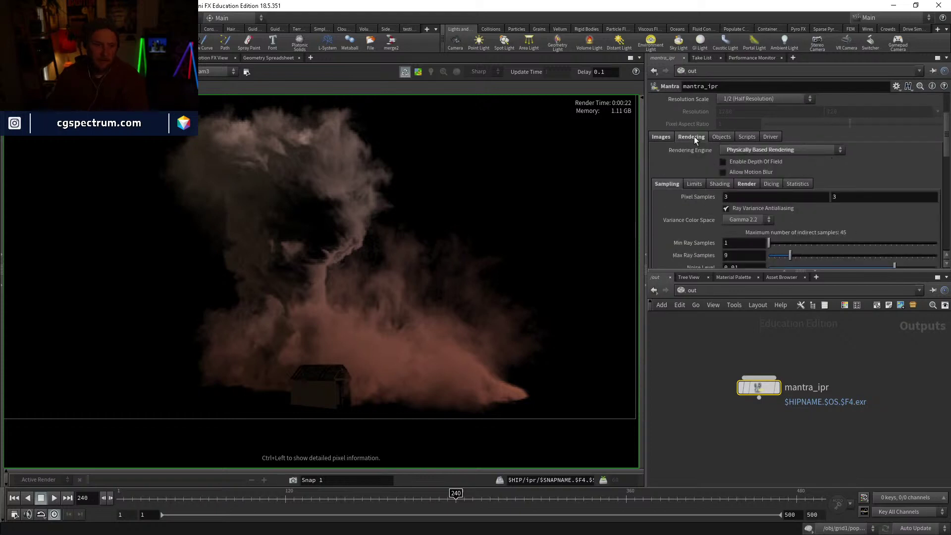
{"action": "scroll", "coordinate": [707, 227], "scroll_direction": "up", "scroll_amount": 2}
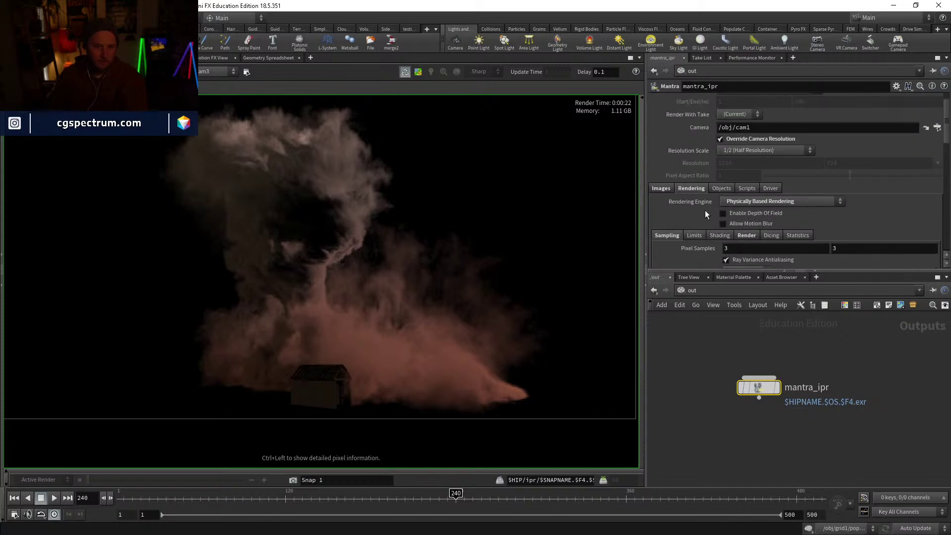
{"action": "scroll", "coordinate": [722, 189], "scroll_direction": "down", "scroll_amount": 1}
{"action": "scroll", "coordinate": [723, 213], "scroll_direction": "down", "scroll_amount": 1}
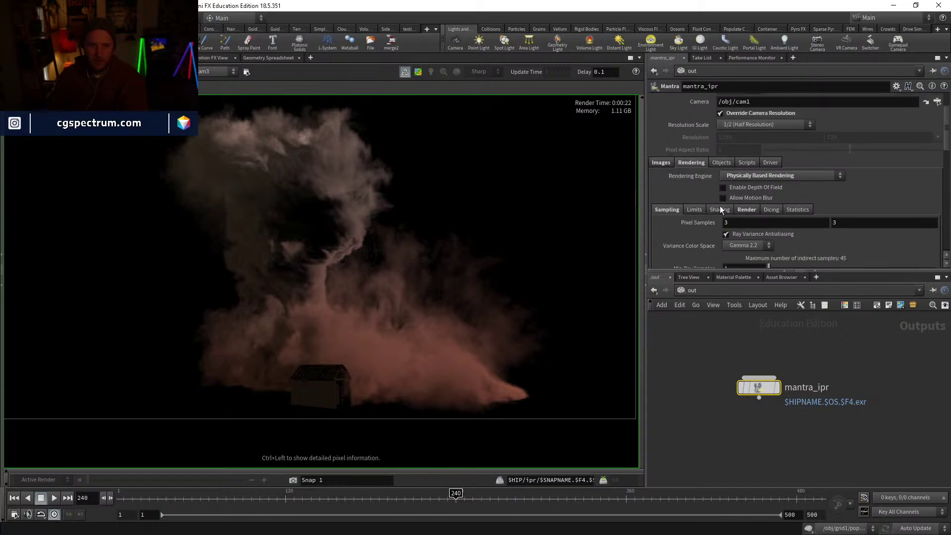
{"action": "mouse_move", "coordinate": [709, 226]}
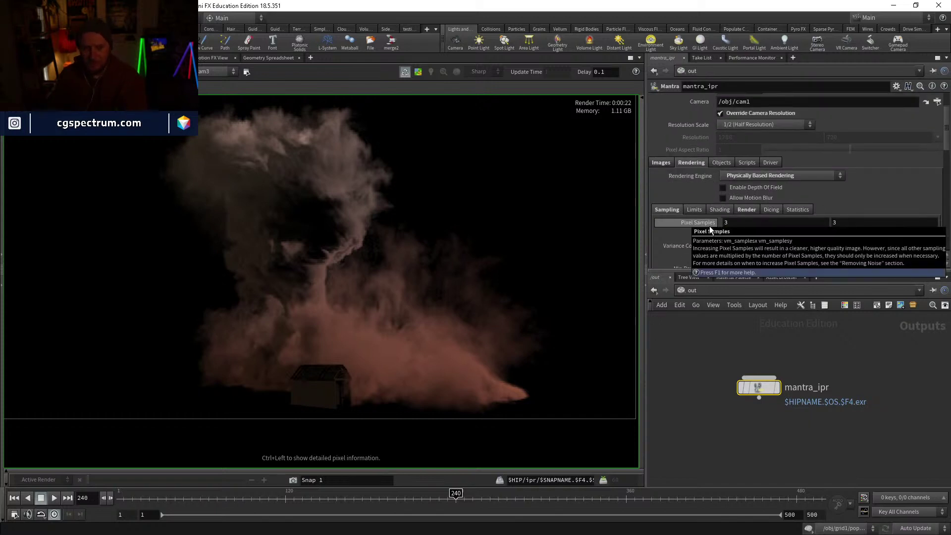
{"action": "mouse_move", "coordinate": [714, 246]}
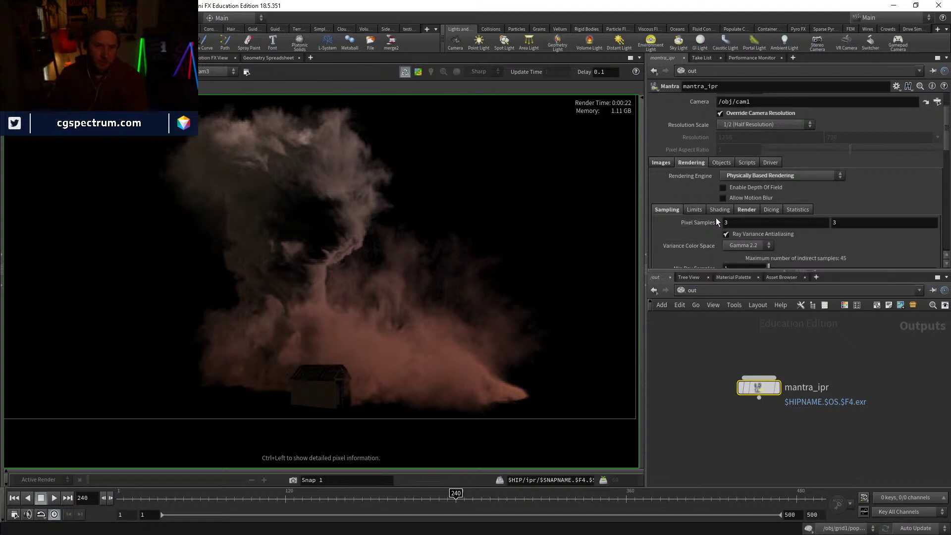
{"action": "mouse_move", "coordinate": [704, 225]}
{"action": "left_mouse_down"}
{"action": "mouse_move", "coordinate": [692, 223]}
{"action": "mouse_move", "coordinate": [705, 224]}
{"action": "left_mouse_up"}
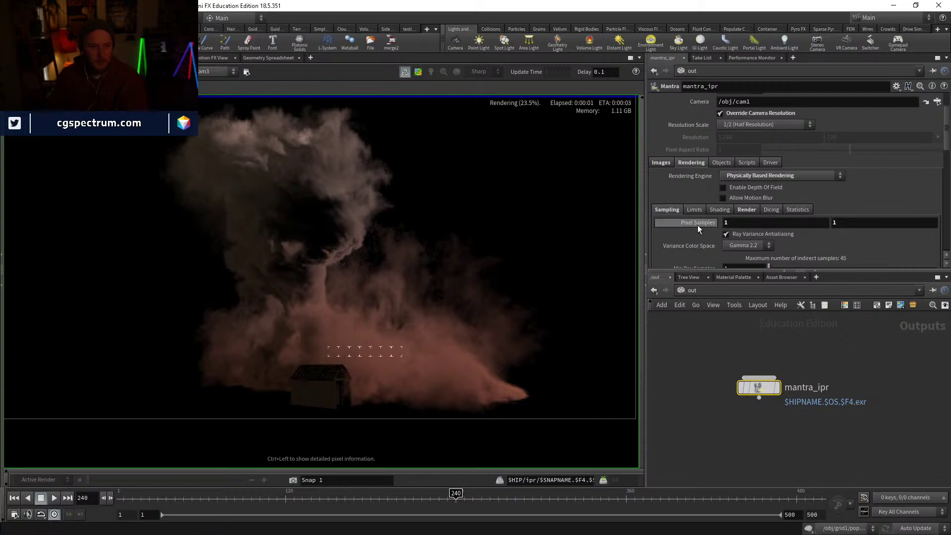
{"action": "mouse_move", "coordinate": [698, 226]}
Step: Return to the obj network and shift the KEY light's colour toward yellow with a blue component of 0.31
{"action": "scroll", "coordinate": [506, 261], "scroll_direction": "down", "scroll_amount": 2}
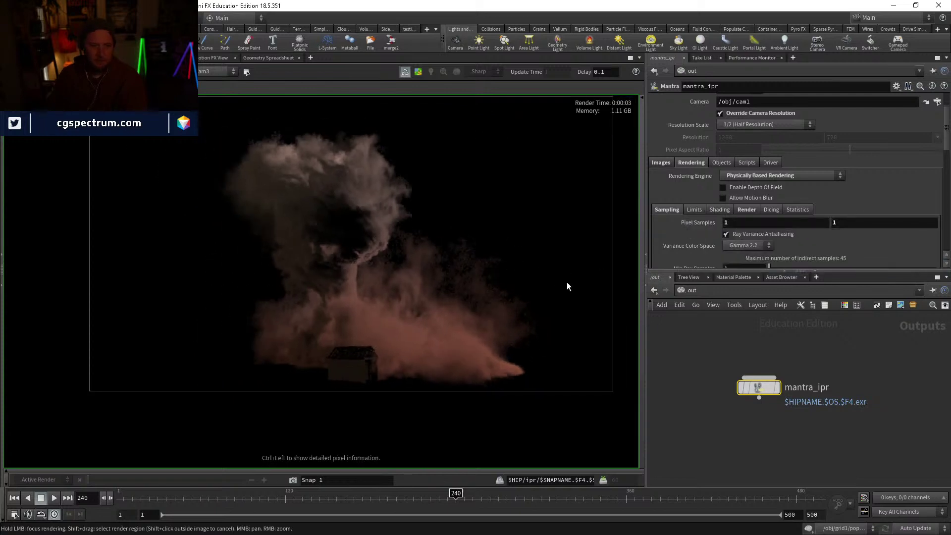
{"action": "middle_click_drag", "start_coordinate": [567, 281], "coordinate": [525, 292]}
{"action": "scroll", "coordinate": [365, 312], "scroll_direction": "up", "scroll_amount": 2}
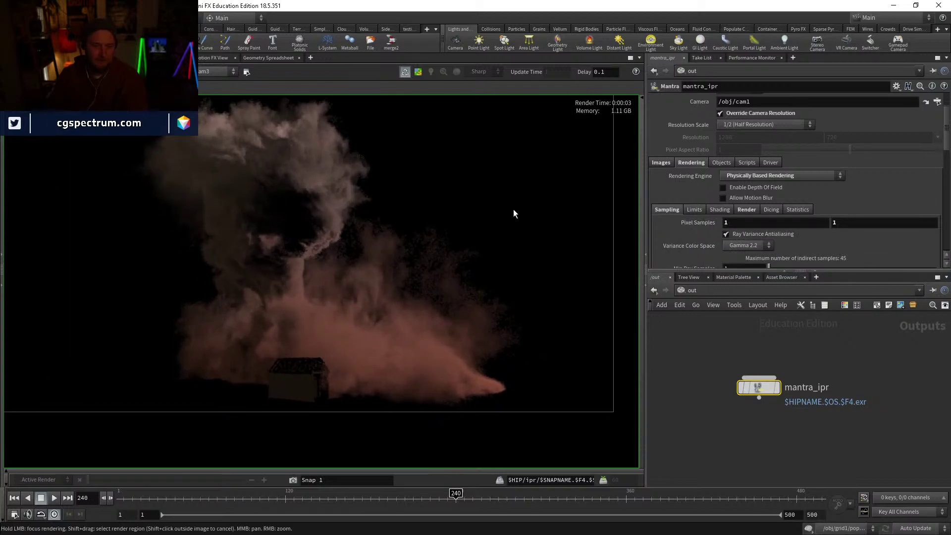
{"action": "mouse_move", "coordinate": [524, 346]}
{"action": "middle_mouse_down"}
{"action": "mouse_move", "coordinate": [539, 346]}
{"action": "mouse_move", "coordinate": [528, 368]}
{"action": "mouse_move", "coordinate": [510, 357]}
{"action": "middle_mouse_up"}
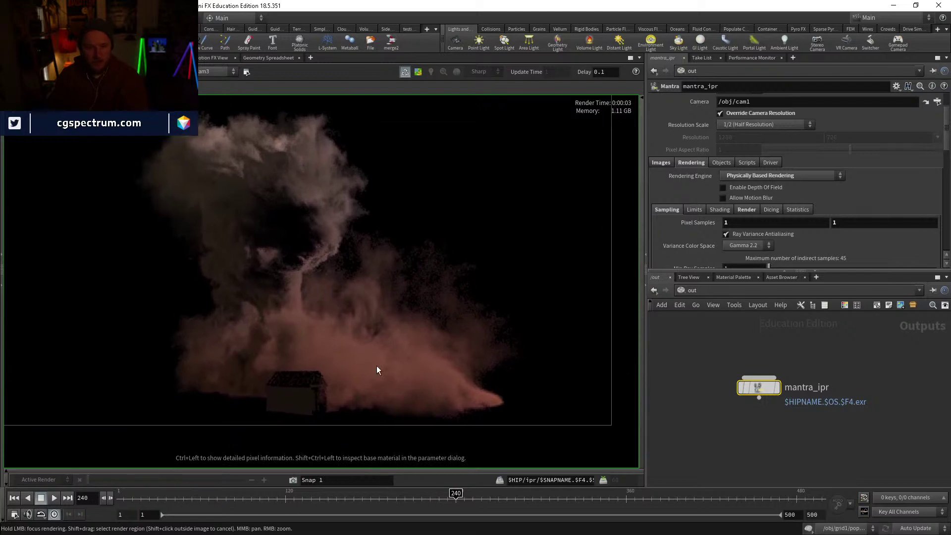
{"action": "left_click", "coordinate": [703, 291]}
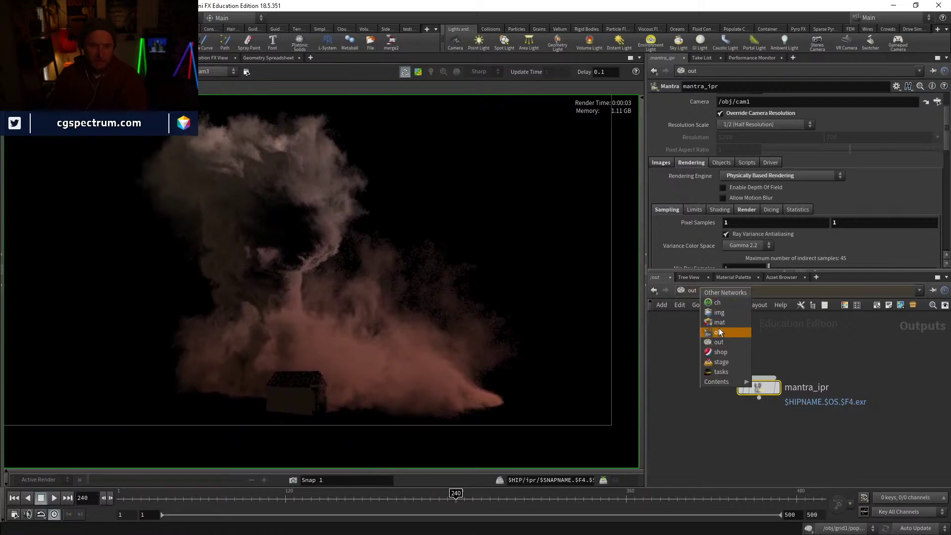
{"action": "left_click", "coordinate": [719, 329]}
{"action": "left_click", "coordinate": [702, 337]}
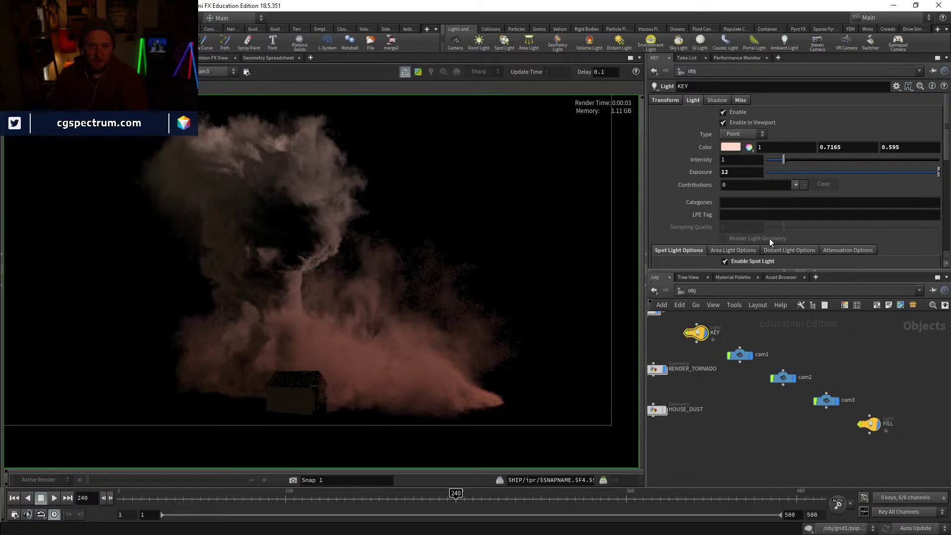
{"action": "left_click", "coordinate": [731, 147]}
{"action": "left_click", "coordinate": [789, 148]}
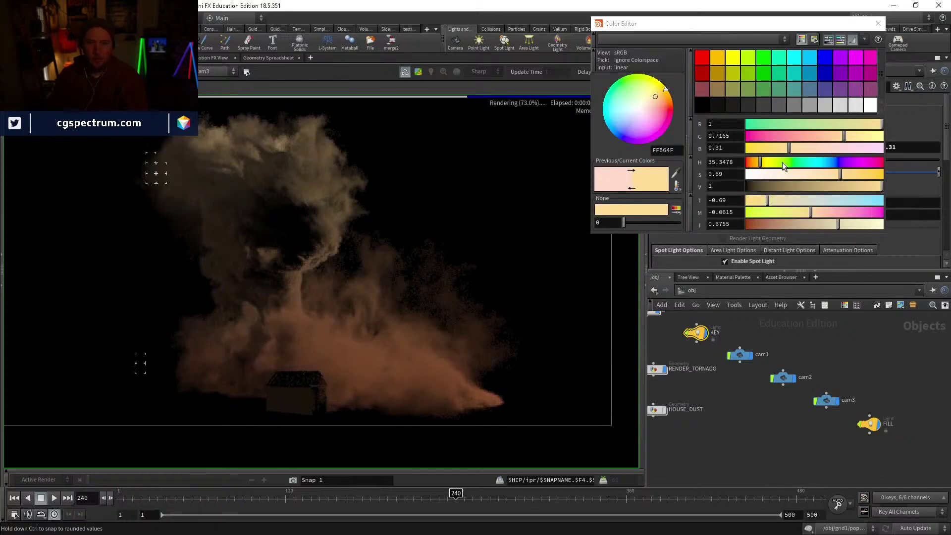
Step: Soften the KEY light's colour to saturation 0.343 and close the colour editor
{"action": "left_click", "coordinate": [819, 174]}
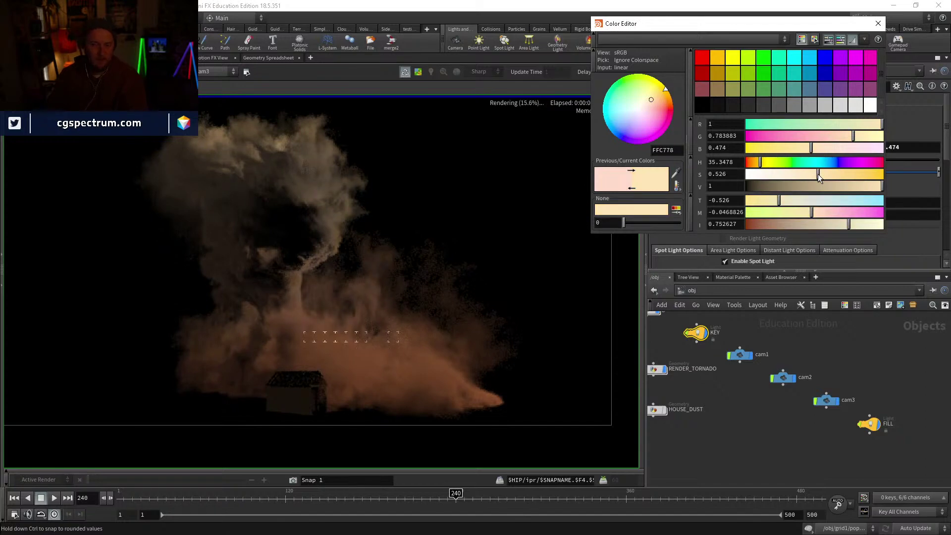
{"action": "left_click", "coordinate": [792, 175]}
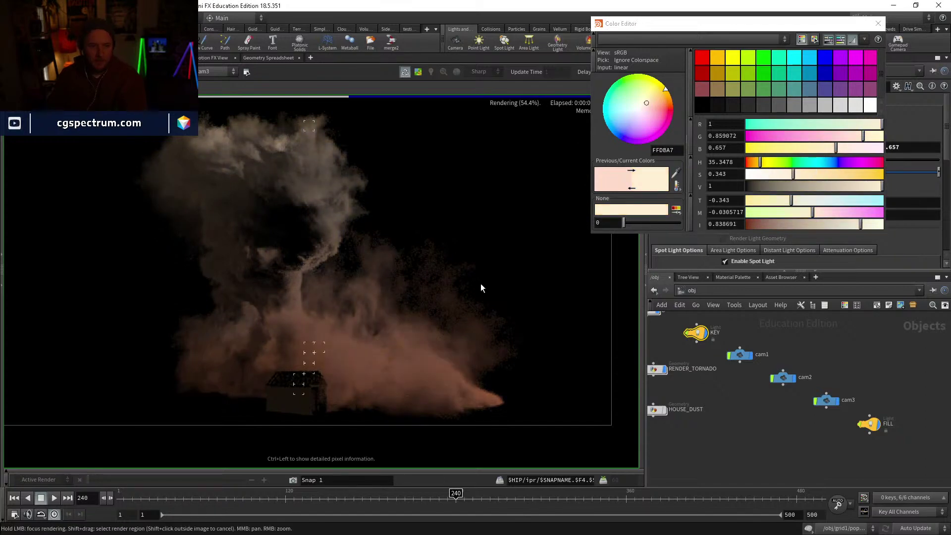
{"action": "left_click_drag", "start_coordinate": [686, 26], "coordinate": [759, 38]}
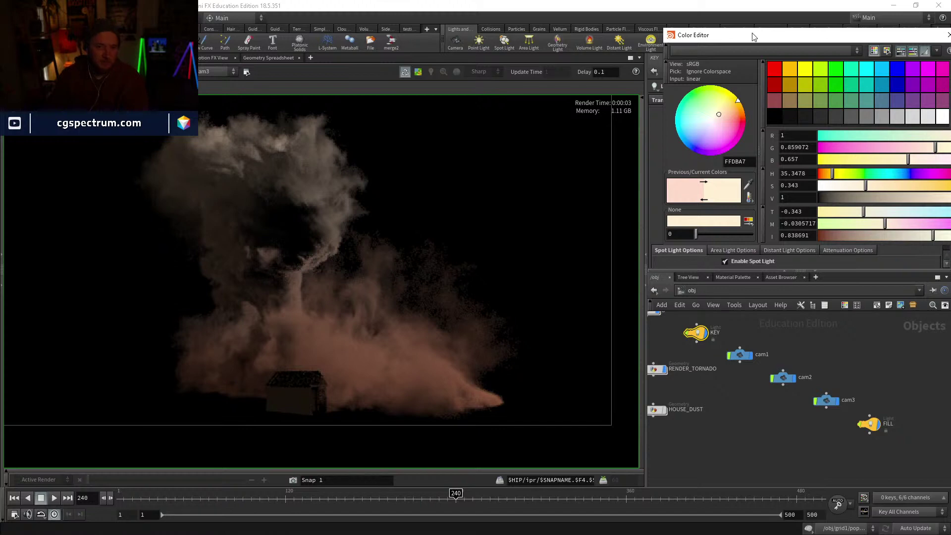
{"action": "left_click_drag", "start_coordinate": [779, 38], "coordinate": [668, 44]}
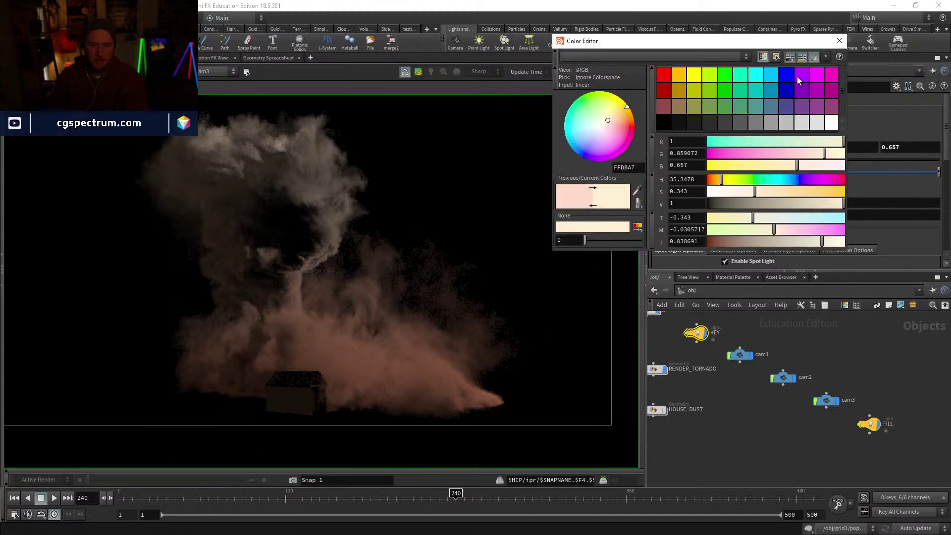
{"action": "left_click", "coordinate": [840, 41]}
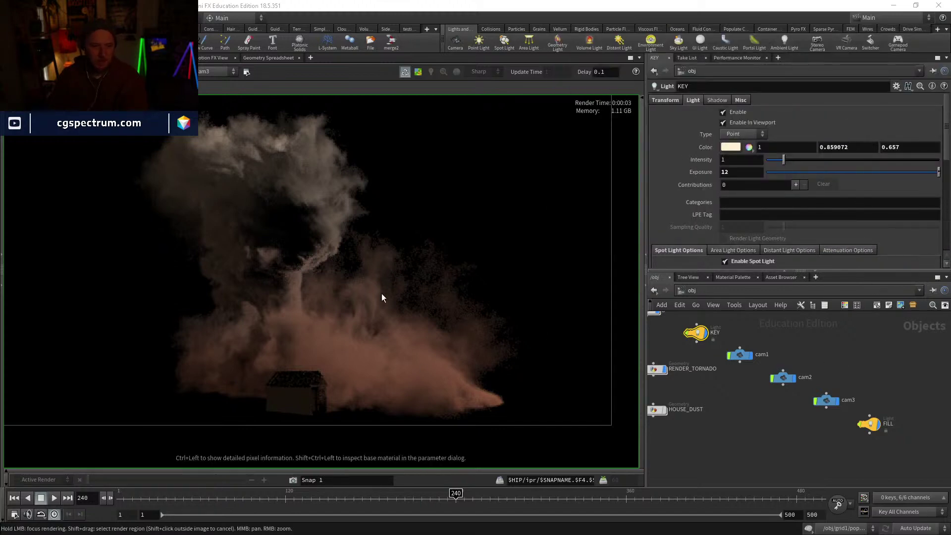
Step: Try the FILL light's exposure at 13, 1, 2 and 3, and settle on 11
{"action": "left_click", "coordinate": [870, 424]}
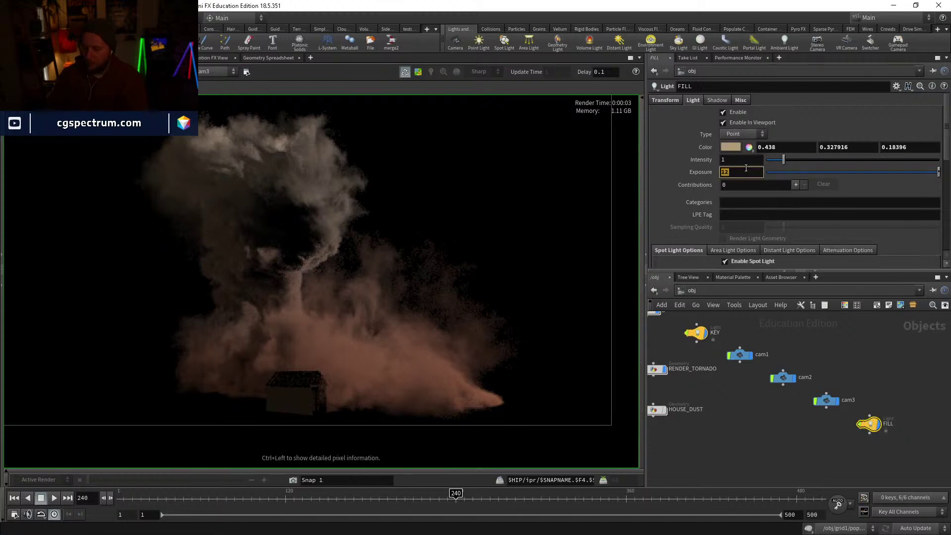
{"action": "key", "text": "Return"}
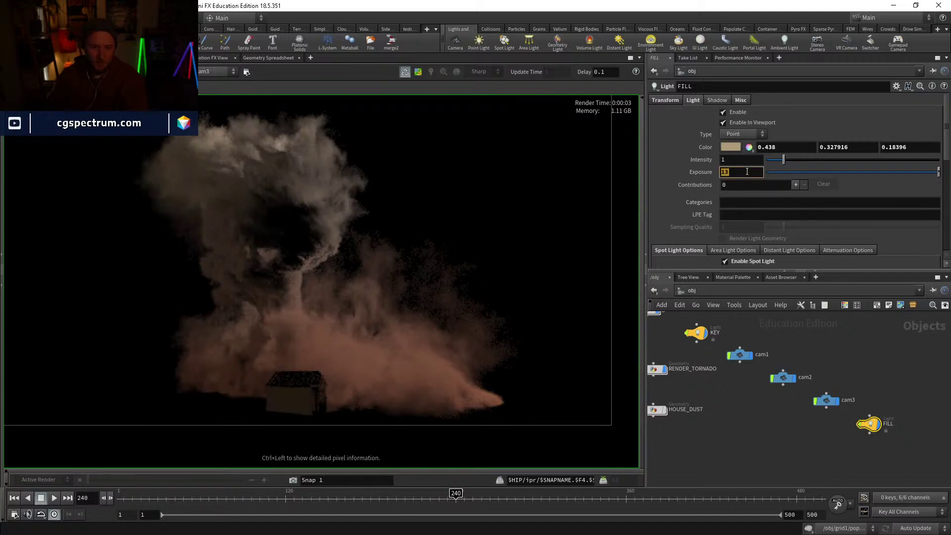
{"action": "type", "text": "1"}
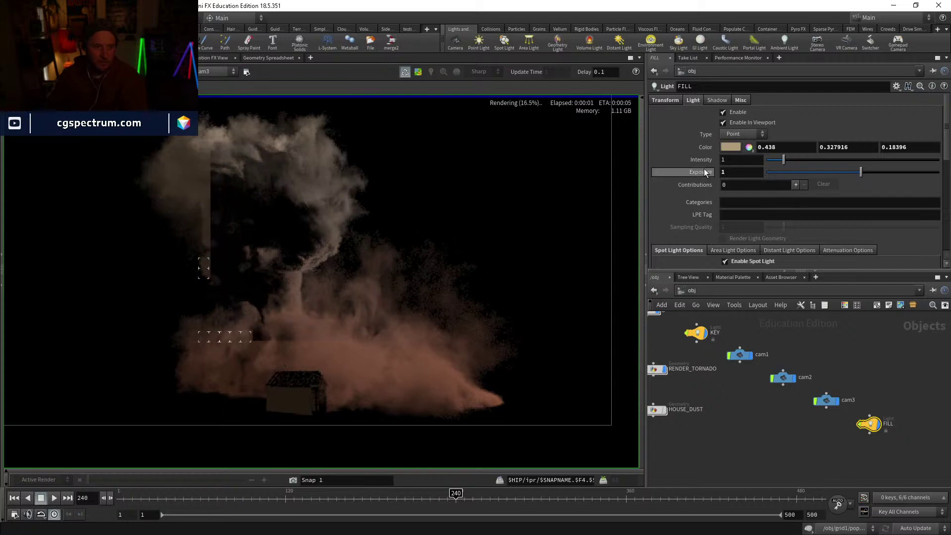
{"action": "key", "text": "BackSpace"}
{"action": "type", "text": "2"}
{"action": "key", "text": "Return"}
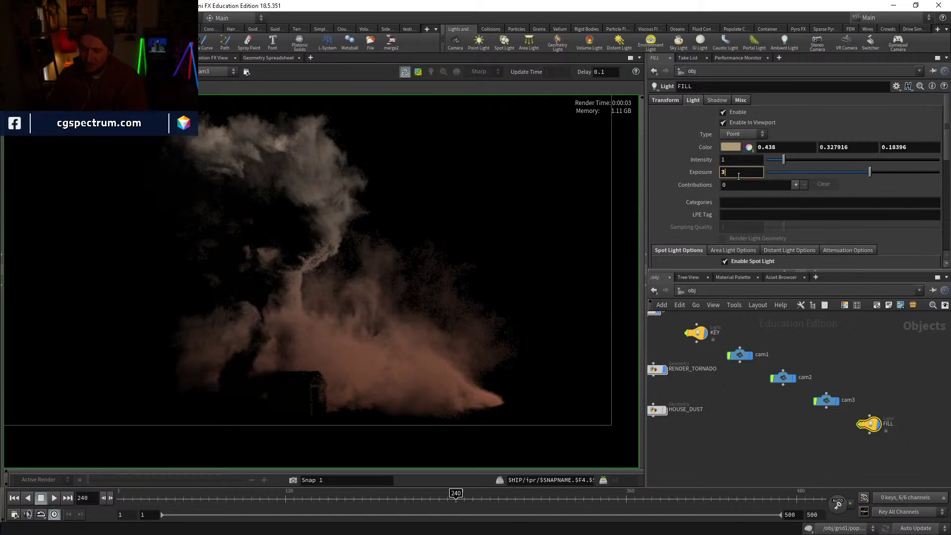
{"action": "key", "text": "Return"}
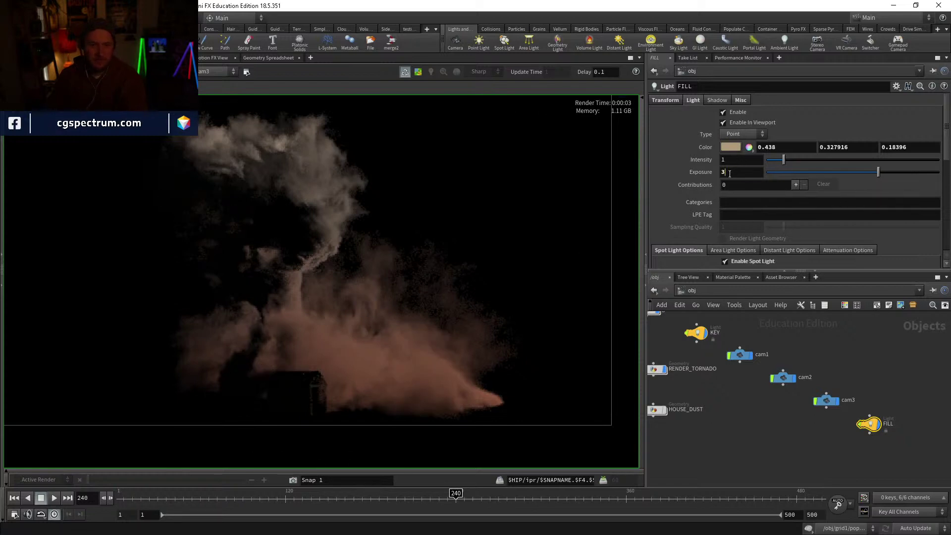
{"action": "key", "text": "Return"}
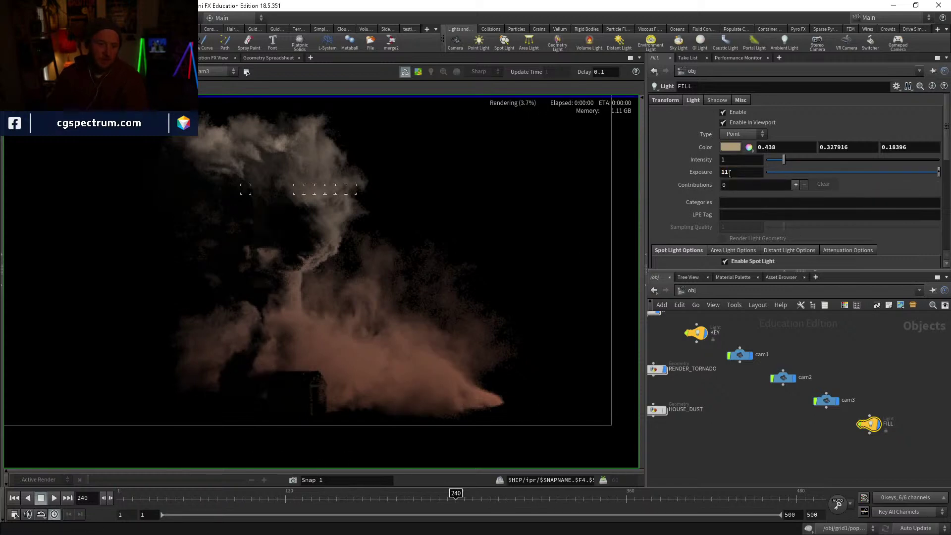
Step: Return to the out network and set mantra_ipr's Volume Limit to 1
{"action": "left_click", "coordinate": [699, 290]}
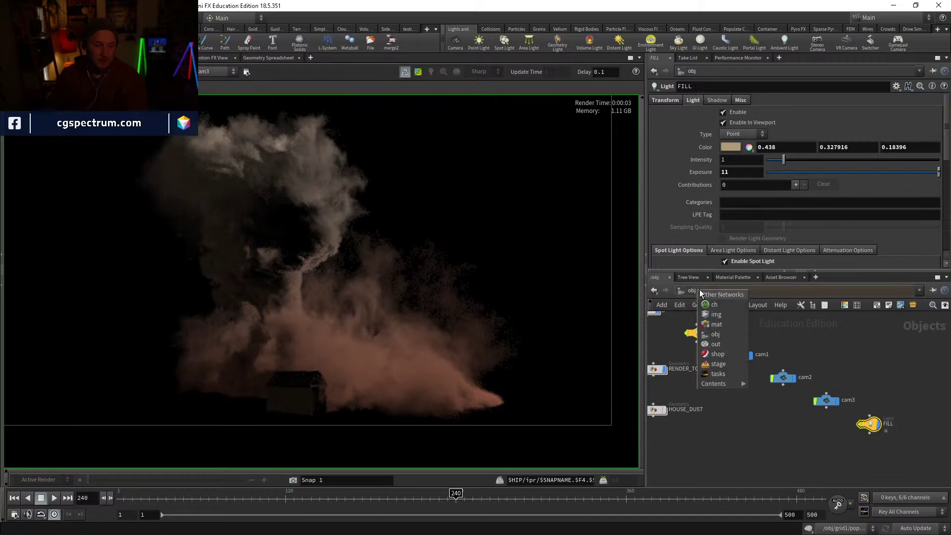
{"action": "left_click", "coordinate": [736, 335]}
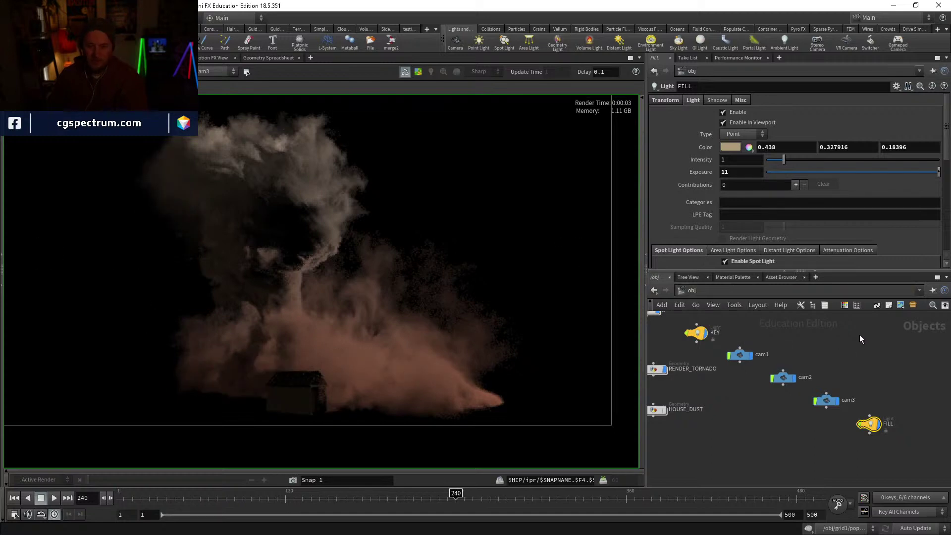
{"action": "middle_click_drag", "start_coordinate": [806, 332], "coordinate": [800, 345]}
{"action": "left_click", "coordinate": [701, 291]}
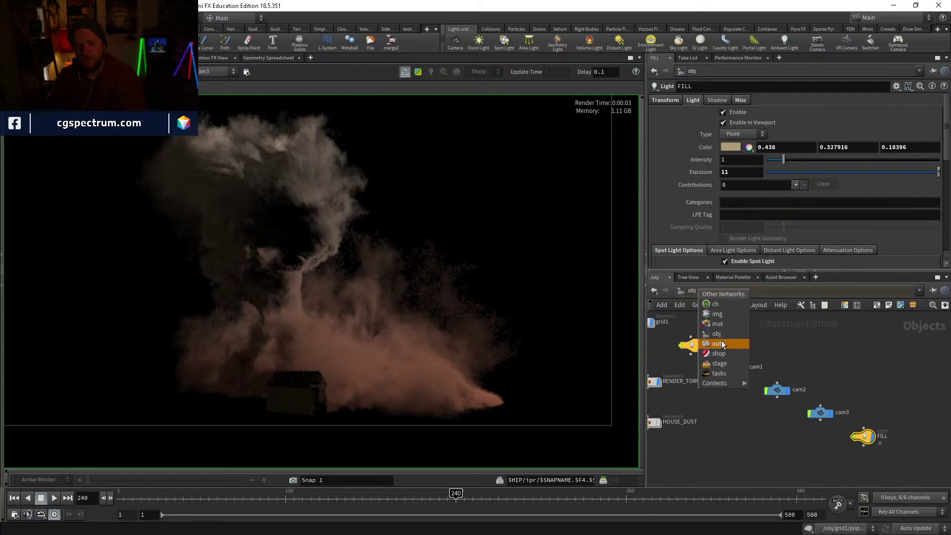
{"action": "left_click", "coordinate": [719, 343]}
{"action": "scroll", "coordinate": [693, 208], "scroll_direction": "down", "scroll_amount": 2}
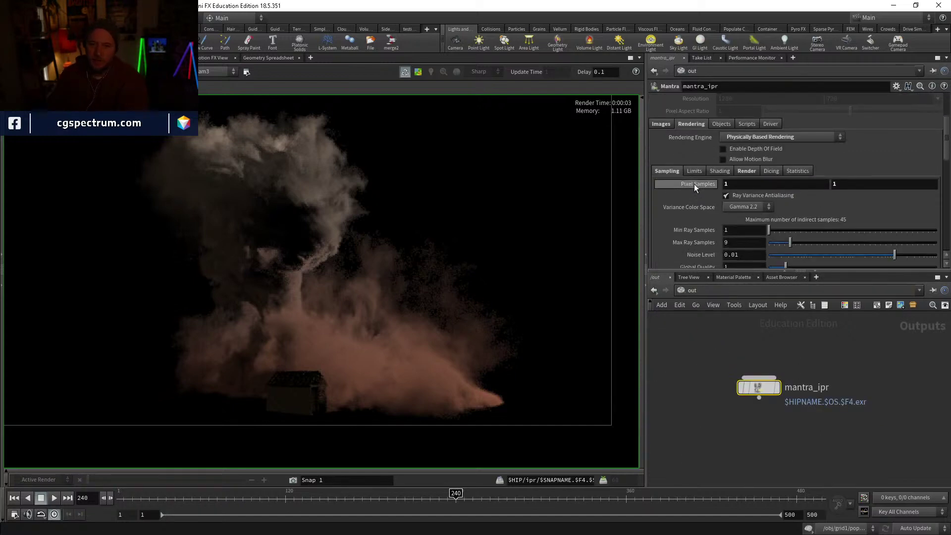
{"action": "scroll", "coordinate": [693, 183], "scroll_direction": "down", "scroll_amount": 5}
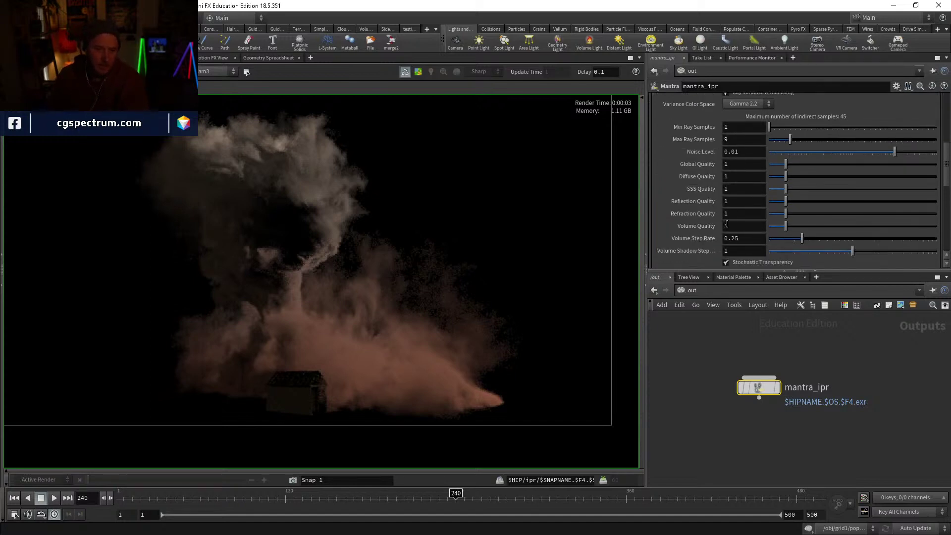
{"action": "scroll", "coordinate": [727, 224], "scroll_direction": "up", "scroll_amount": 5}
{"action": "left_click", "coordinate": [696, 132]}
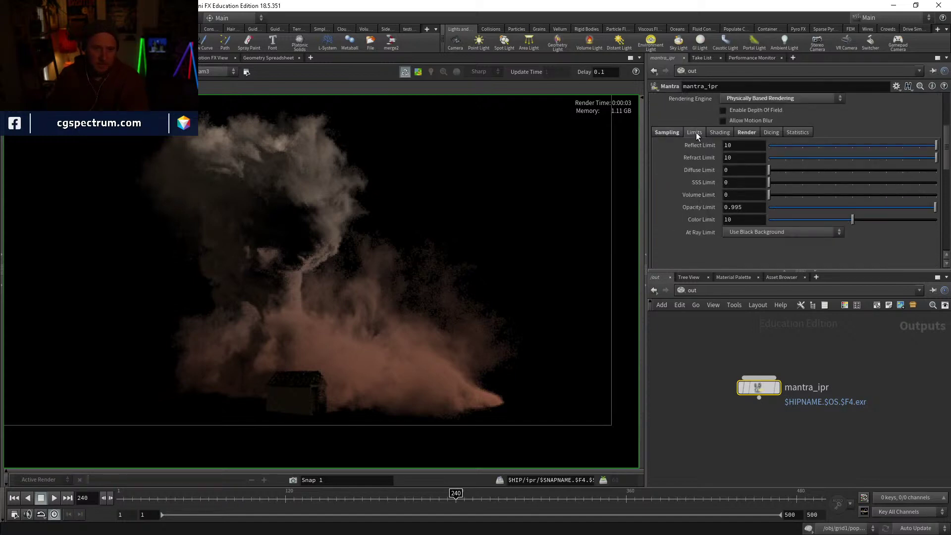
{"action": "left_click", "coordinate": [738, 194]}
{"action": "type", "text": "1"}
{"action": "key", "text": "Return"}
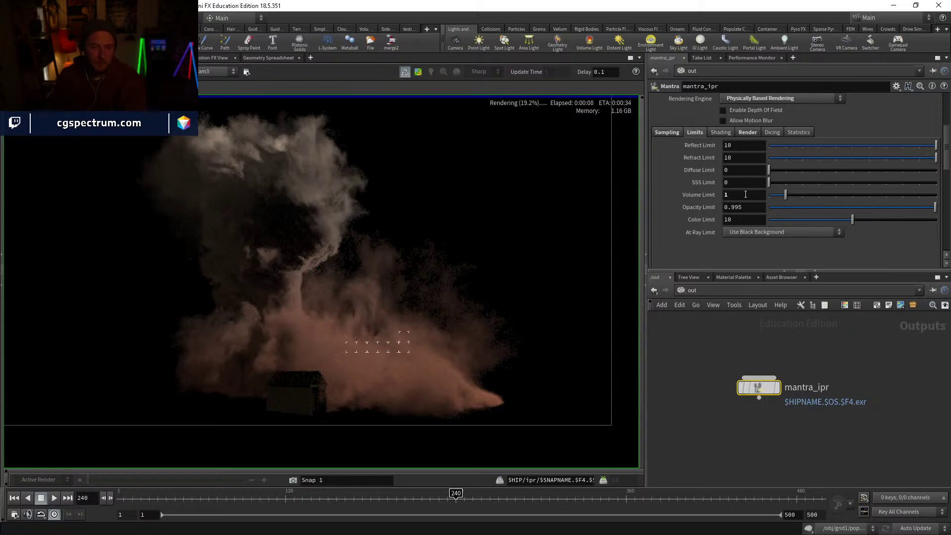
Step: Try a Volume Limit of 2 on mantra_ipr and inspect the dust and tornado in the render
{"action": "scroll", "coordinate": [325, 343], "scroll_direction": "up", "scroll_amount": 4}
{"action": "middle_click_drag", "start_coordinate": [394, 362], "coordinate": [461, 342]}
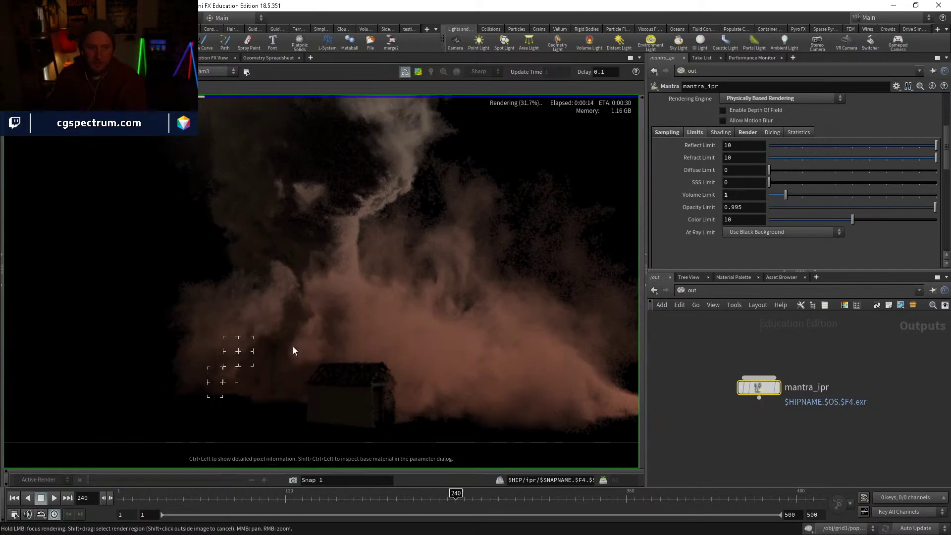
{"action": "middle_click_drag", "start_coordinate": [344, 263], "coordinate": [329, 350]}
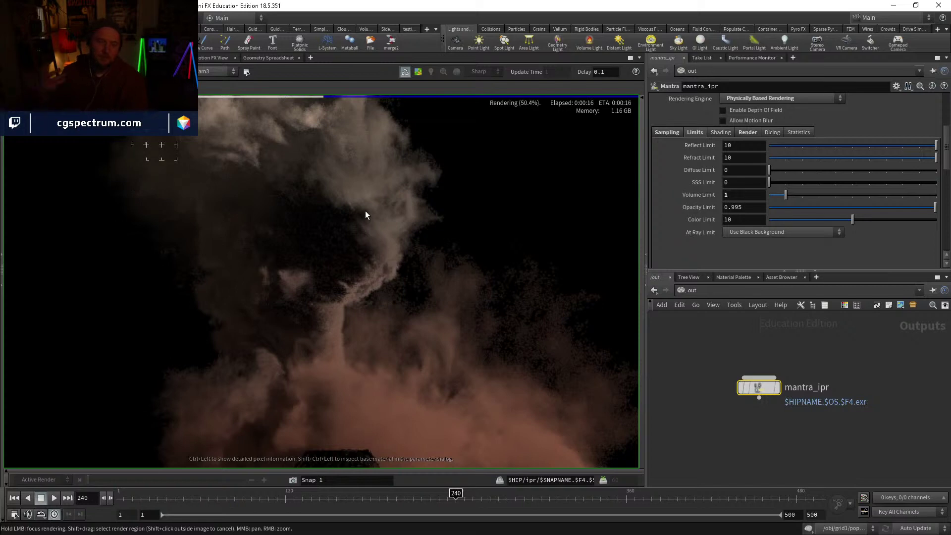
{"action": "double_click", "coordinate": [732, 195]}
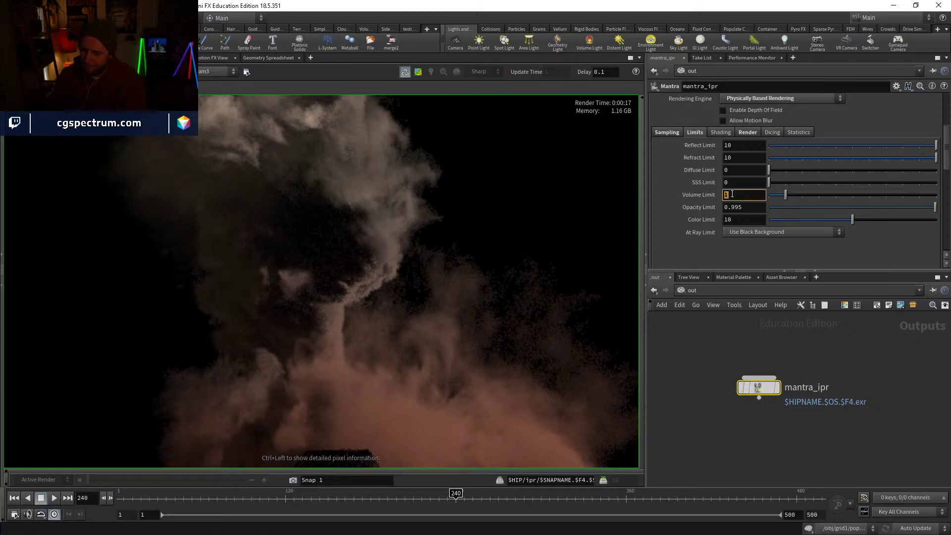
{"action": "type", "text": "2"}
{"action": "key", "text": "Return"}
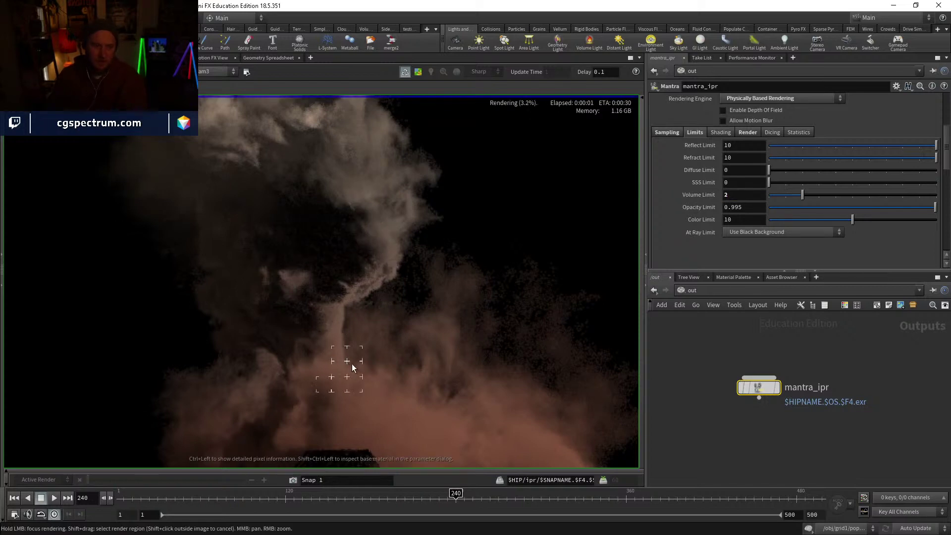
{"action": "middle_click_drag", "start_coordinate": [452, 400], "coordinate": [451, 327]}
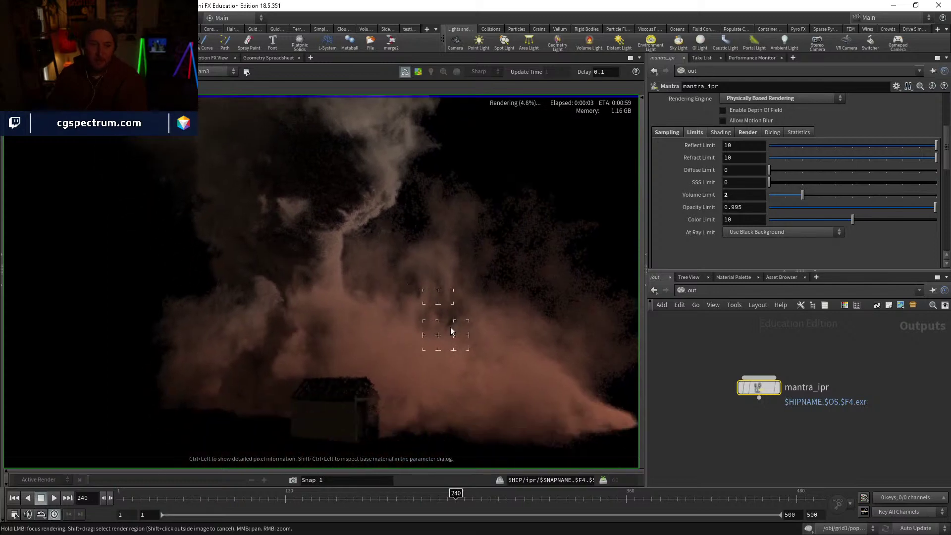
{"action": "scroll", "coordinate": [450, 330], "scroll_direction": "down", "scroll_amount": 2}
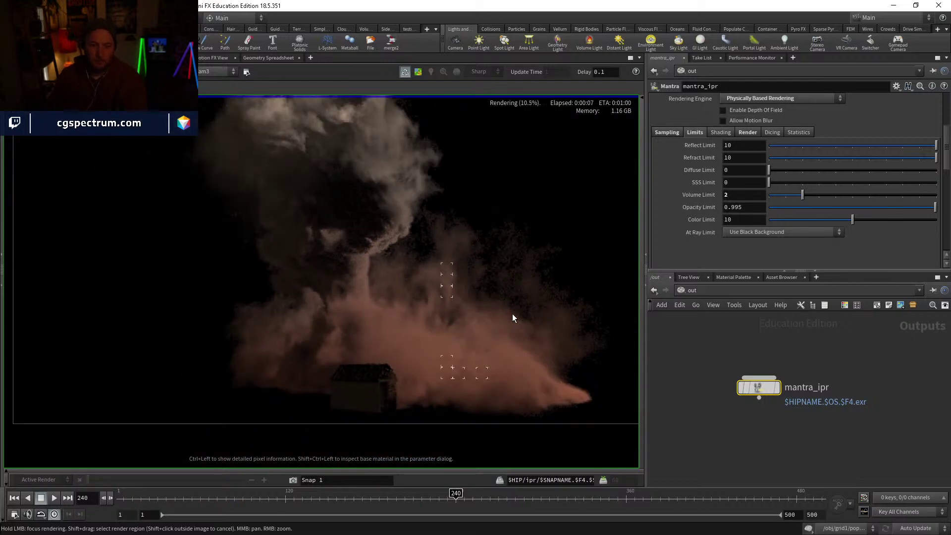
{"action": "scroll", "coordinate": [512, 314], "scroll_direction": "down", "scroll_amount": 2}
{"action": "middle_click_drag", "start_coordinate": [506, 312], "coordinate": [462, 332]}
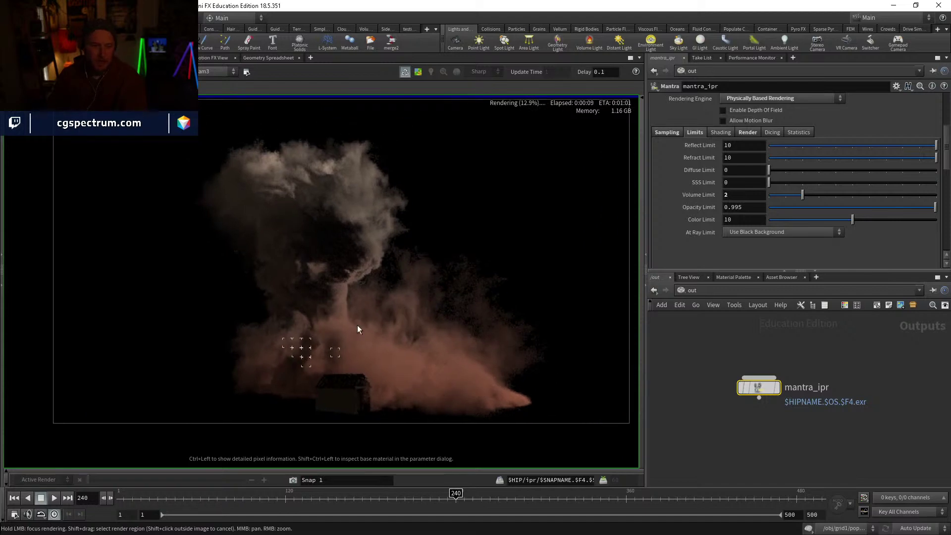
Step: Lower mantra_ipr's Volume Limit to 0 and store a snapshot of the finished render
{"action": "left_click_drag", "start_coordinate": [802, 194], "coordinate": [768, 195]}
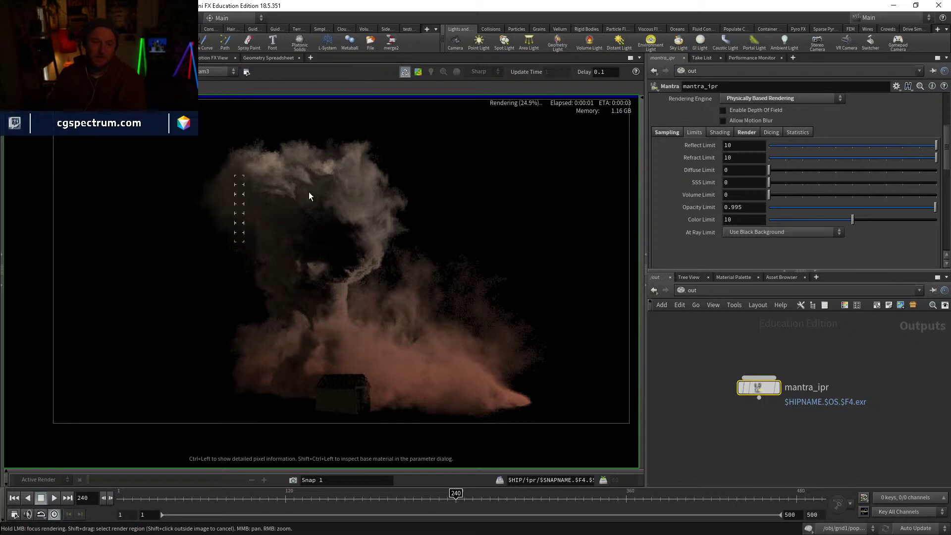
{"action": "middle_click_drag", "start_coordinate": [418, 375], "coordinate": [419, 339]}
{"action": "middle_click_drag", "start_coordinate": [375, 313], "coordinate": [364, 352]}
{"action": "middle_click_drag", "start_coordinate": [424, 353], "coordinate": [432, 335]}
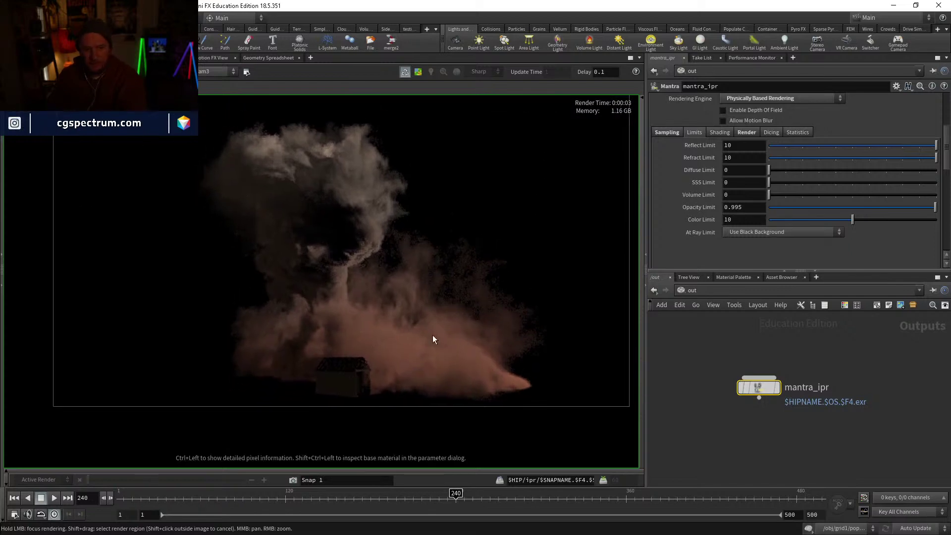
{"action": "left_click", "coordinate": [293, 480]}
Step: Try a Volume Limit of 3 on mantra_ipr and compare the new render with the stored snapshot
{"action": "left_click", "coordinate": [744, 196]}
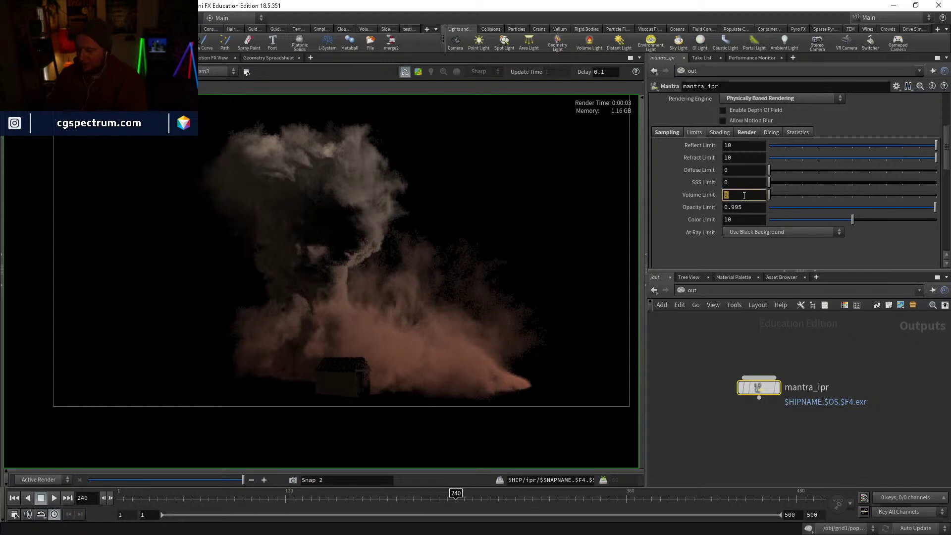
{"action": "type", "text": "3"}
{"action": "key", "text": "Return"}
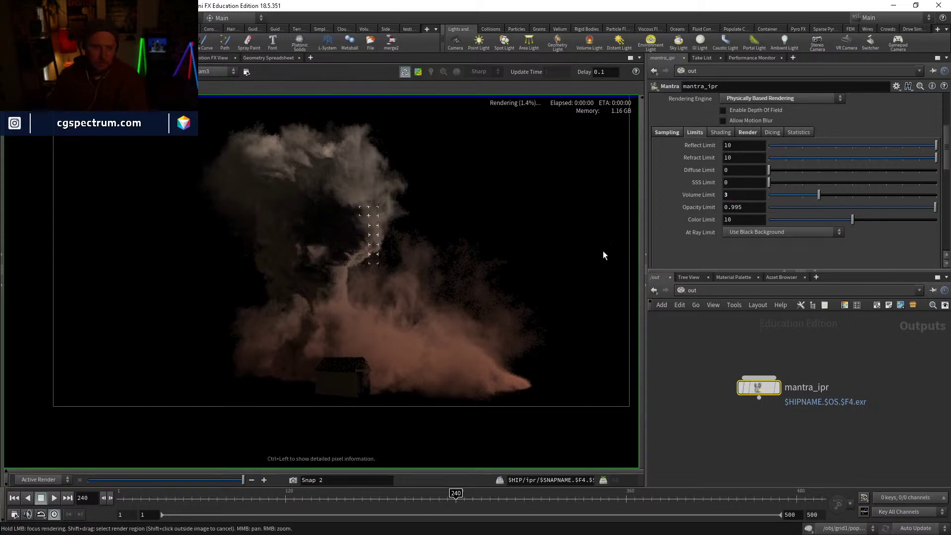
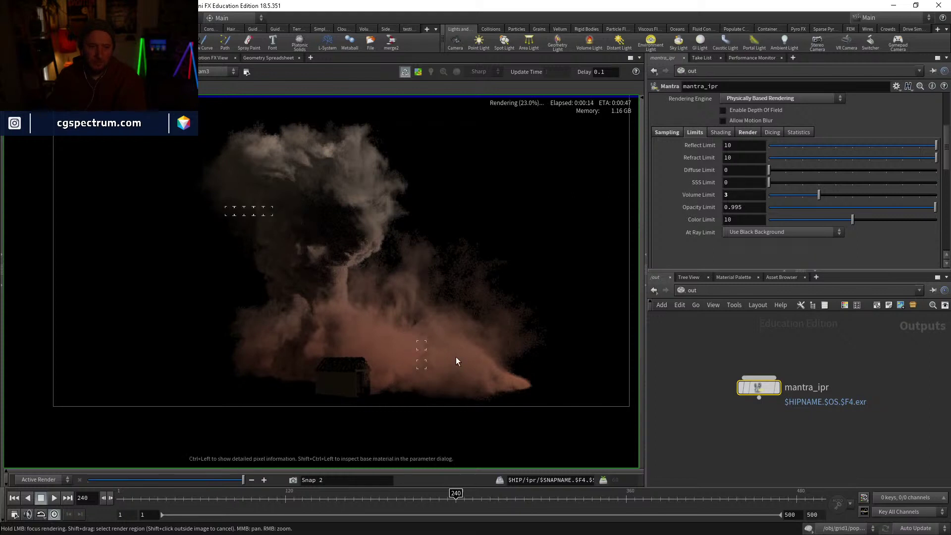
{"action": "left_click_drag", "start_coordinate": [229, 480], "coordinate": [231, 456]}
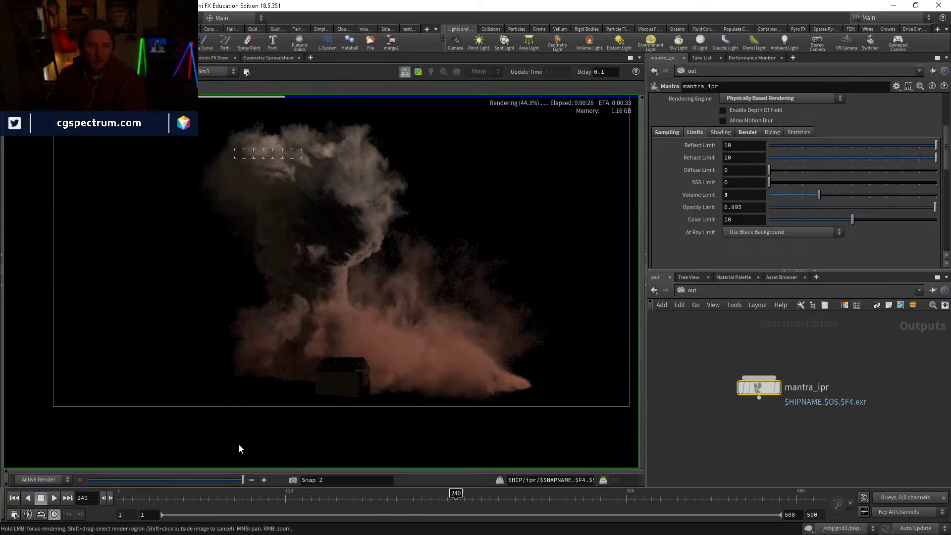
{"action": "middle_click_drag", "start_coordinate": [460, 278], "coordinate": [454, 283]}
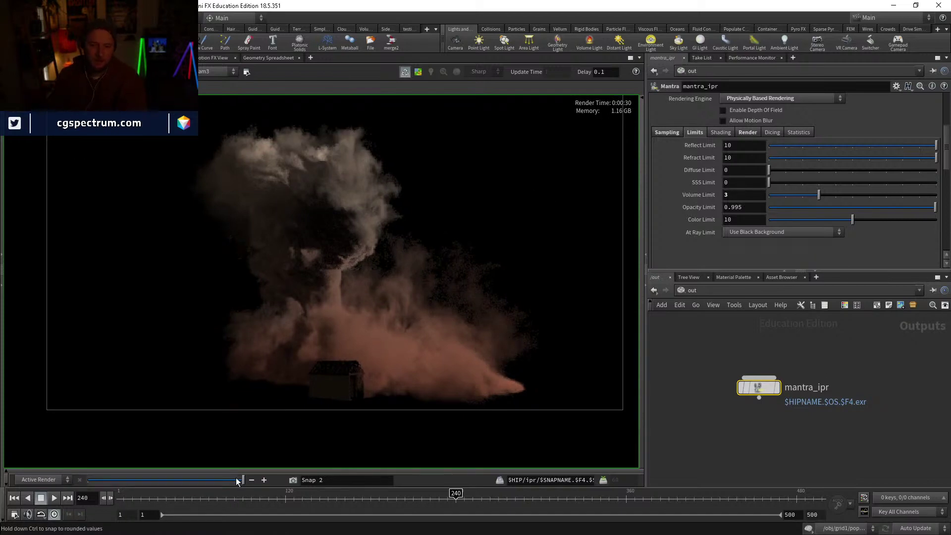
{"action": "mouse_move", "coordinate": [238, 479]}
{"action": "left_mouse_down"}
{"action": "mouse_move", "coordinate": [127, 478]}
{"action": "mouse_move", "coordinate": [243, 480]}
{"action": "left_mouse_up"}
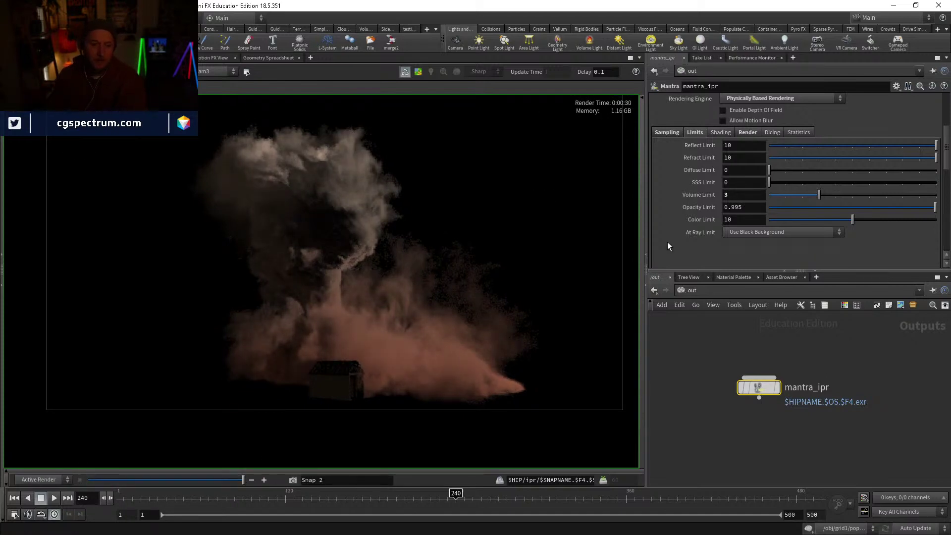
Step: Set mantra_ipr's Volume Limit back to 0 and let the preview render again
{"action": "double_click", "coordinate": [741, 197]}
{"action": "type", "text": "0"}
{"action": "key", "text": "Return"}
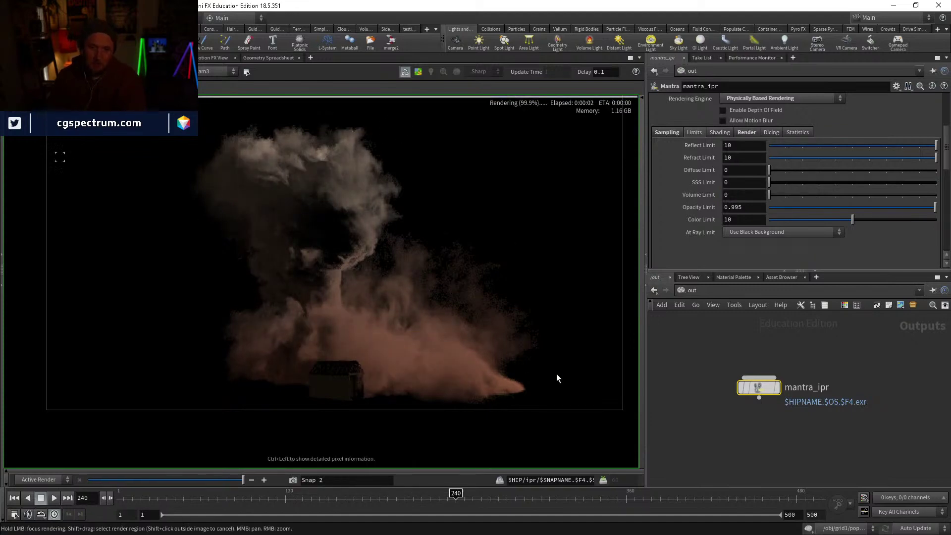
{"action": "middle_click_drag", "start_coordinate": [718, 313], "coordinate": [717, 334]}
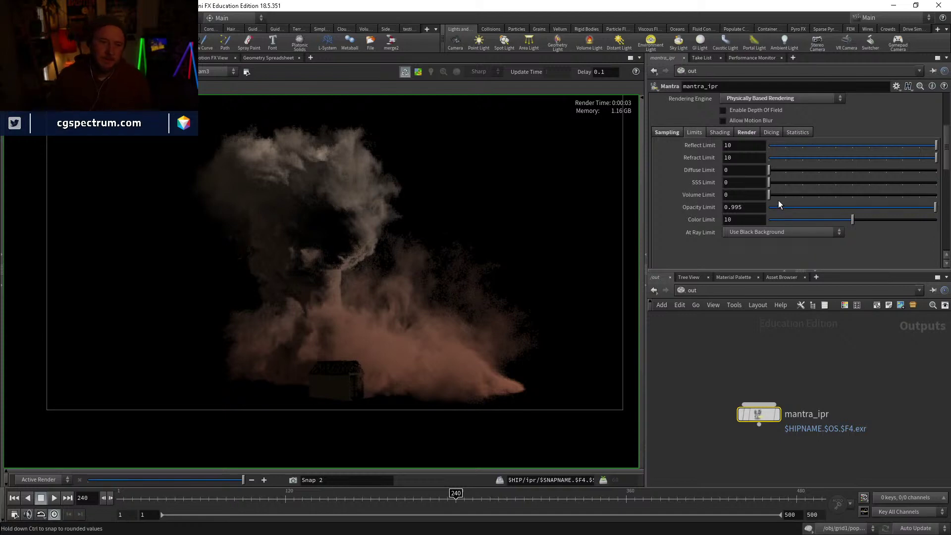
{"action": "scroll", "coordinate": [763, 213], "scroll_direction": "up", "scroll_amount": 2}
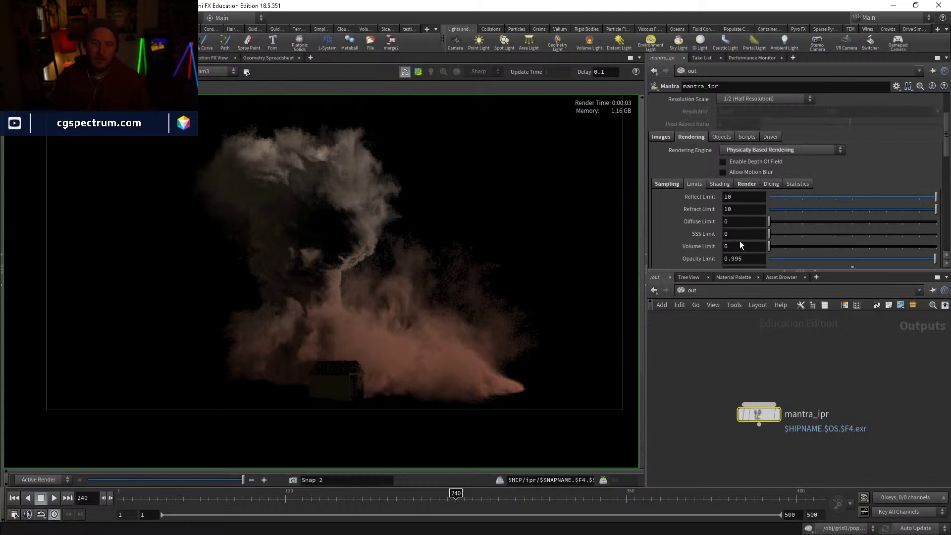
Step: Set the Mantra node's Stochastic Samples to 32 and inspect the noise in the dust render up close
{"action": "left_click", "coordinate": [670, 184]}
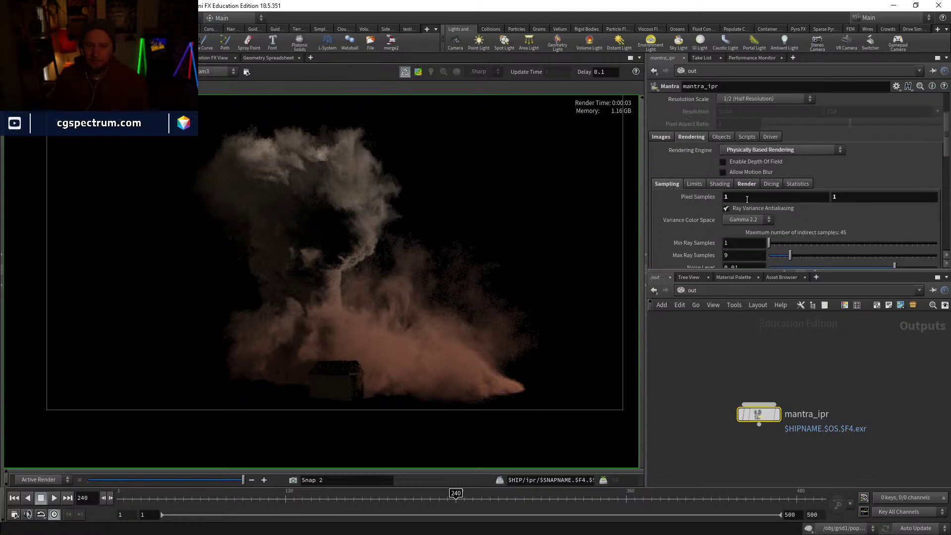
{"action": "scroll", "coordinate": [713, 241], "scroll_direction": "down", "scroll_amount": 5}
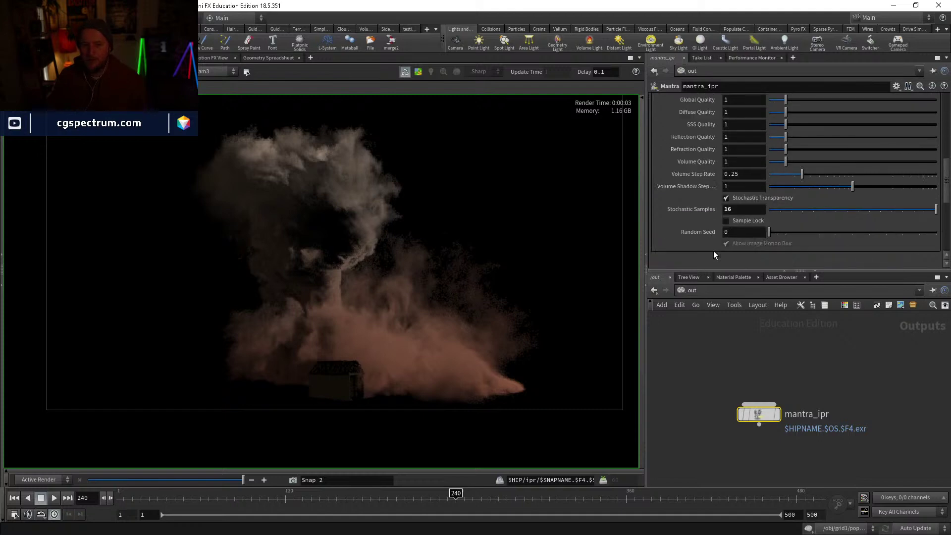
{"action": "double_click", "coordinate": [742, 207]}
{"action": "type", "text": "32"}
{"action": "key", "text": "Return"}
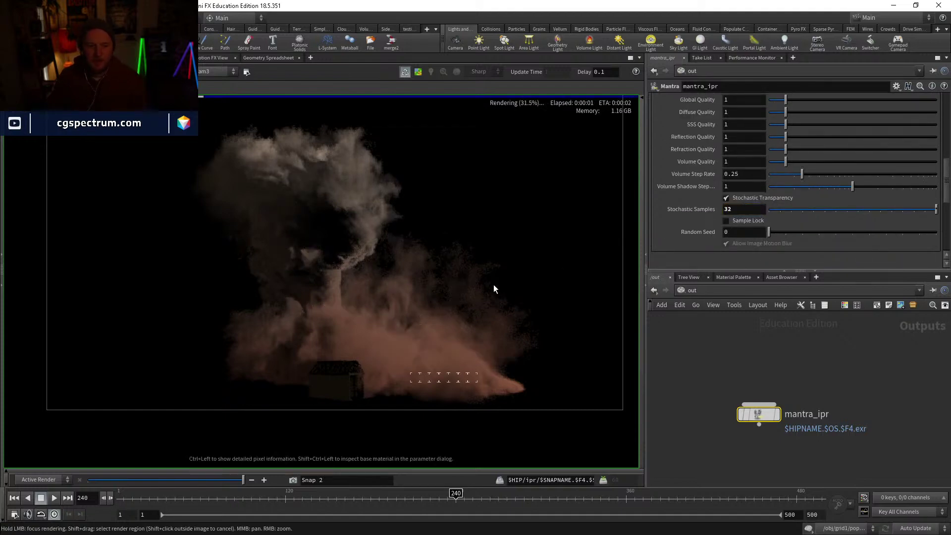
{"action": "scroll", "coordinate": [500, 293], "scroll_direction": "up", "scroll_amount": 3}
{"action": "scroll", "coordinate": [491, 307], "scroll_direction": "up", "scroll_amount": 3}
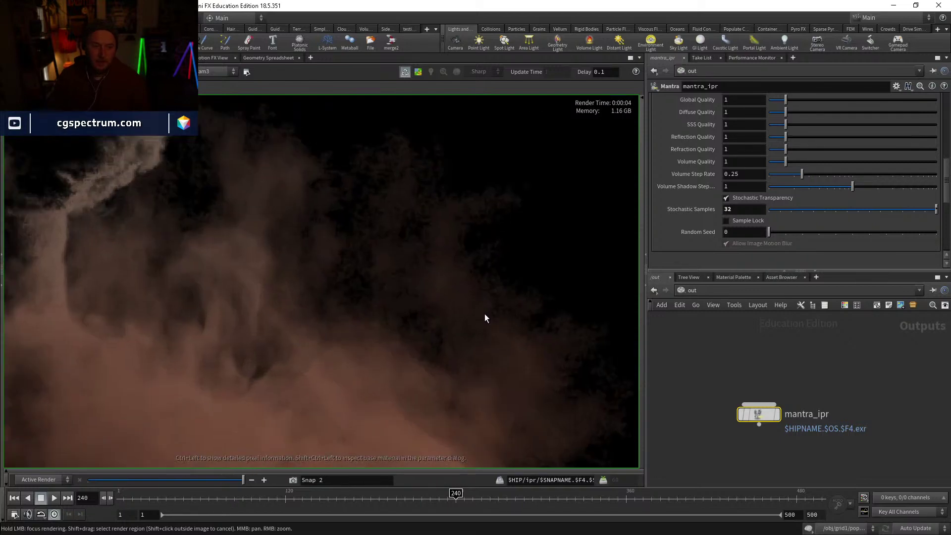
{"action": "scroll", "coordinate": [485, 313], "scroll_direction": "down", "scroll_amount": 5}
Step: Set the Mantra Pixel Samples to 2 by 2 and check the dust edges in the updated render
{"action": "scroll", "coordinate": [662, 188], "scroll_direction": "up", "scroll_amount": 5}
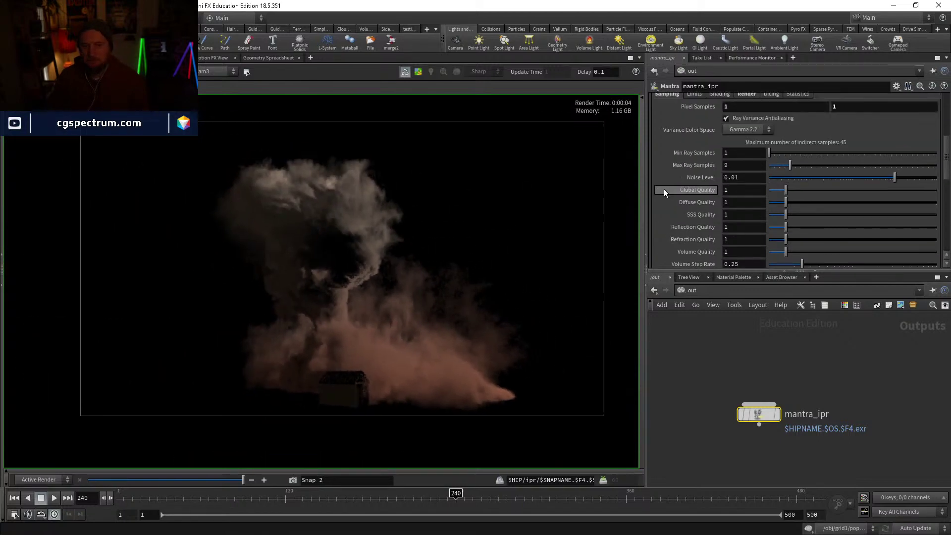
{"action": "middle_click", "coordinate": [702, 158]}
{"action": "middle_click_drag", "start_coordinate": [702, 157], "coordinate": [712, 157]}
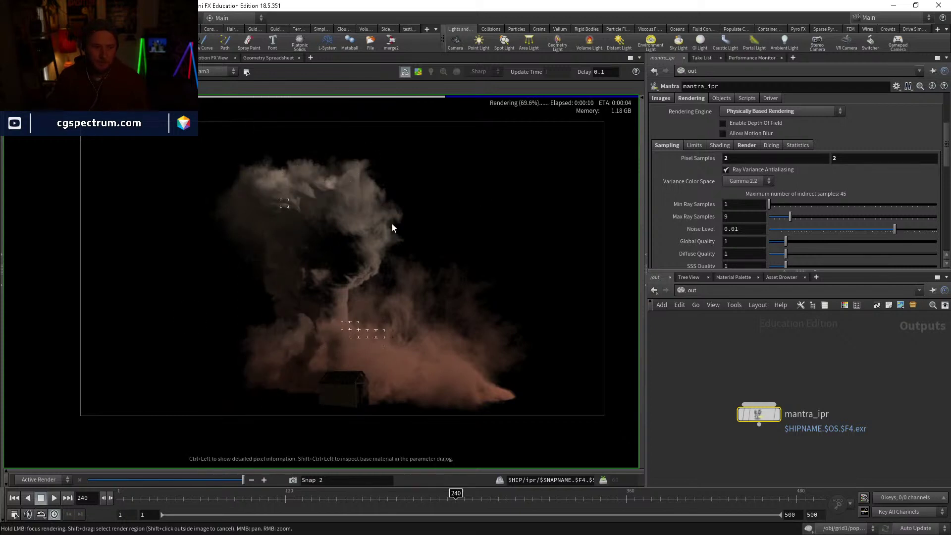
{"action": "mouse_move", "coordinate": [416, 322]}
{"action": "middle_mouse_down"}
{"action": "mouse_move", "coordinate": [441, 277]}
{"action": "mouse_move", "coordinate": [415, 310]}
{"action": "middle_mouse_up"}
{"action": "scroll", "coordinate": [415, 310], "scroll_direction": "down", "scroll_amount": 1}
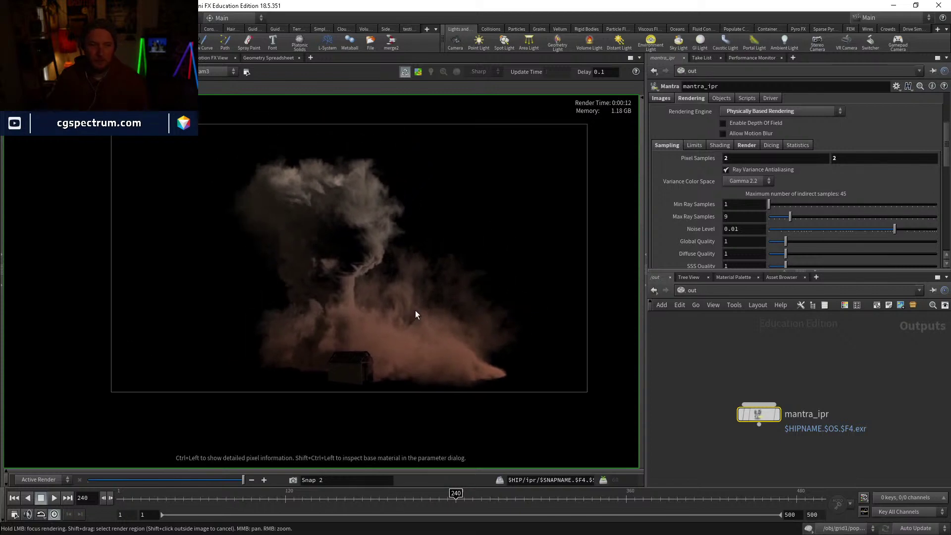
{"action": "scroll", "coordinate": [416, 308], "scroll_direction": "up", "scroll_amount": 2}
{"action": "scroll", "coordinate": [481, 316], "scroll_direction": "up", "scroll_amount": 2}
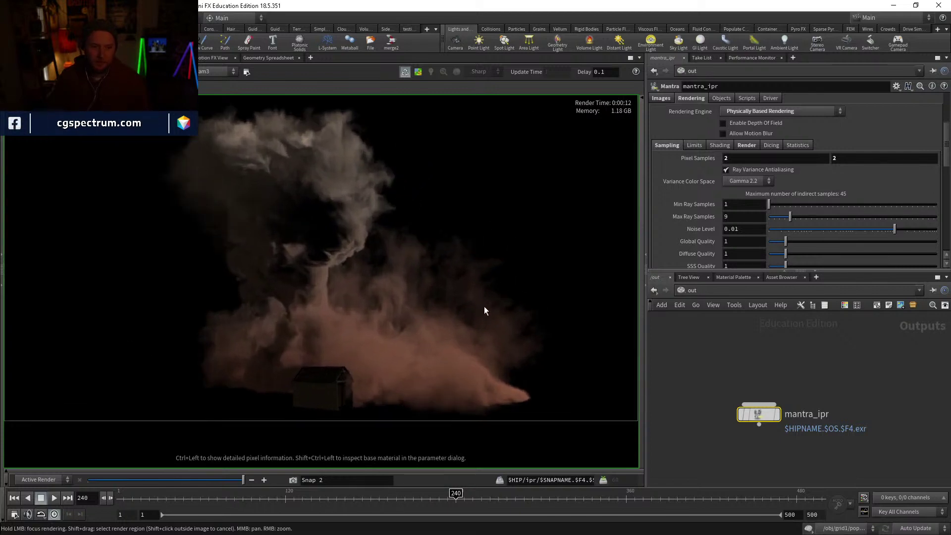
Step: Try Mantra Volume Limit values of 2 and 3 on the tornado render, and return the limit to 0
{"action": "left_click", "coordinate": [692, 144]}
{"action": "scroll", "coordinate": [714, 195], "scroll_direction": "down", "scroll_amount": 1}
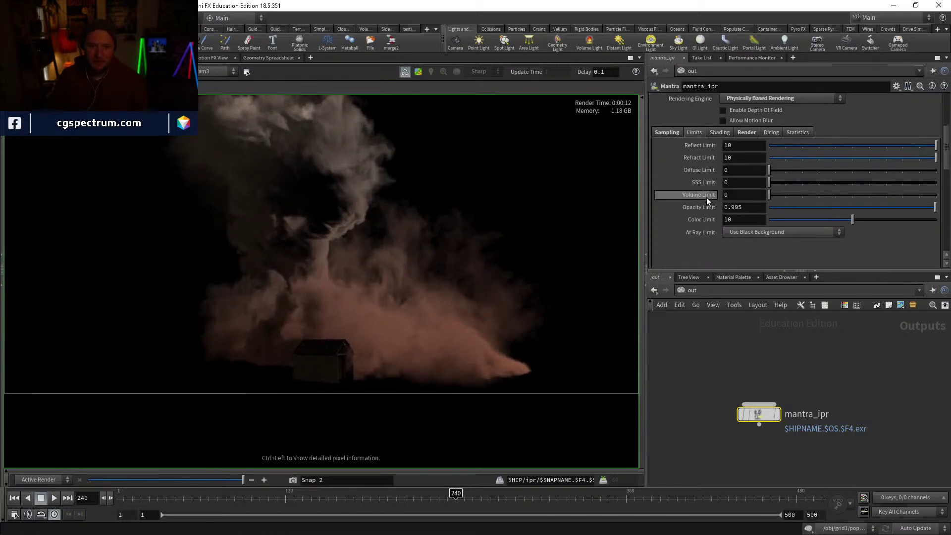
{"action": "left_click", "coordinate": [804, 195]}
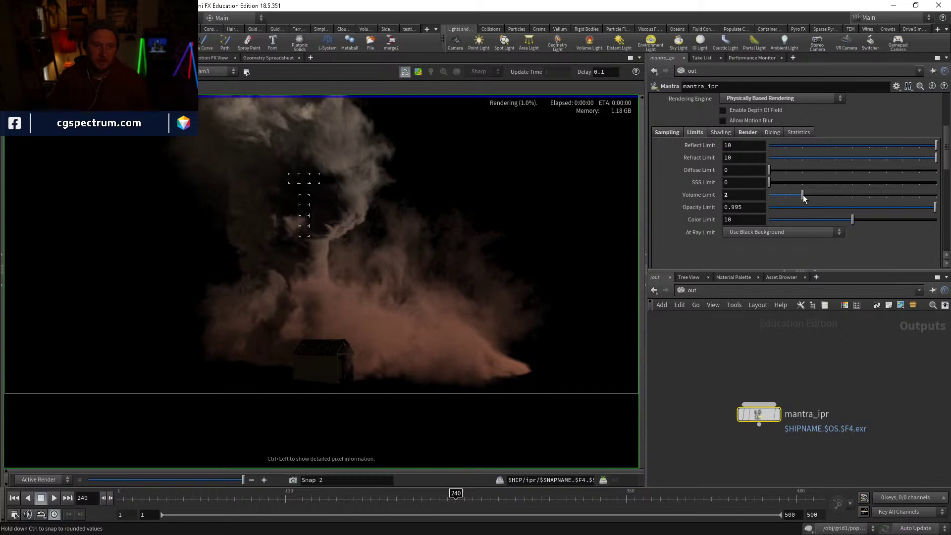
{"action": "left_click_drag", "start_coordinate": [337, 201], "coordinate": [305, 238]}
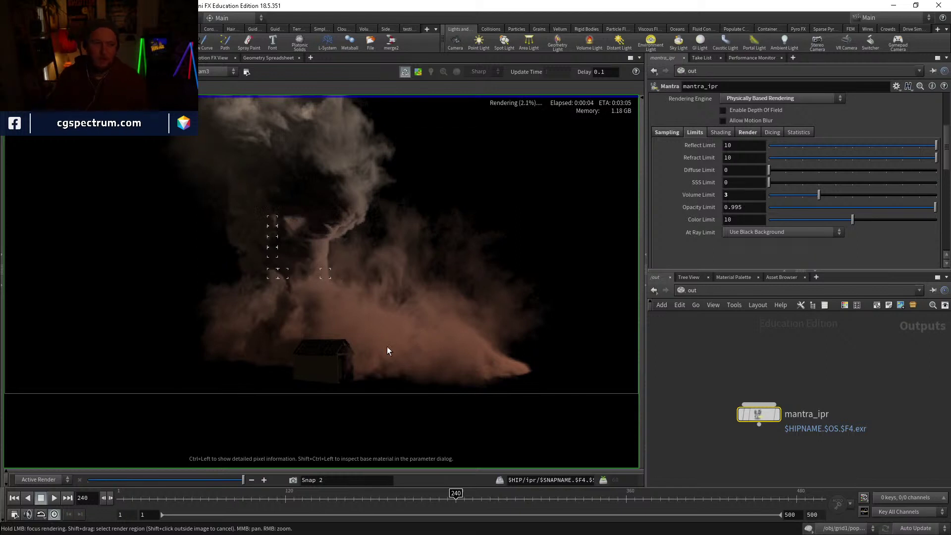
{"action": "left_click_drag", "start_coordinate": [818, 195], "coordinate": [756, 196]}
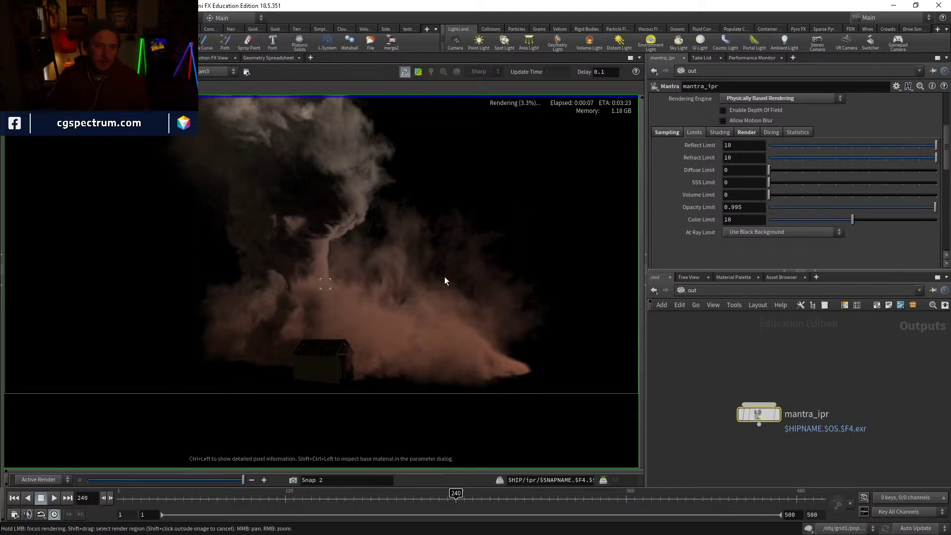
{"action": "middle_click_drag", "start_coordinate": [499, 236], "coordinate": [478, 276]}
{"action": "scroll", "coordinate": [469, 259], "scroll_direction": "down", "scroll_amount": 1}
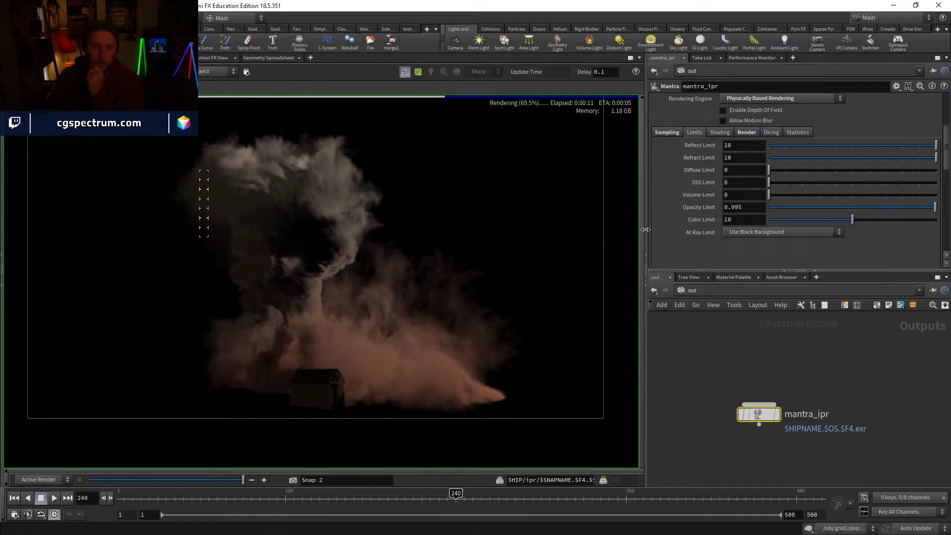
{"action": "scroll", "coordinate": [459, 291], "scroll_direction": "down", "scroll_amount": 1}
{"action": "middle_click_drag", "start_coordinate": [462, 295], "coordinate": [455, 281]}
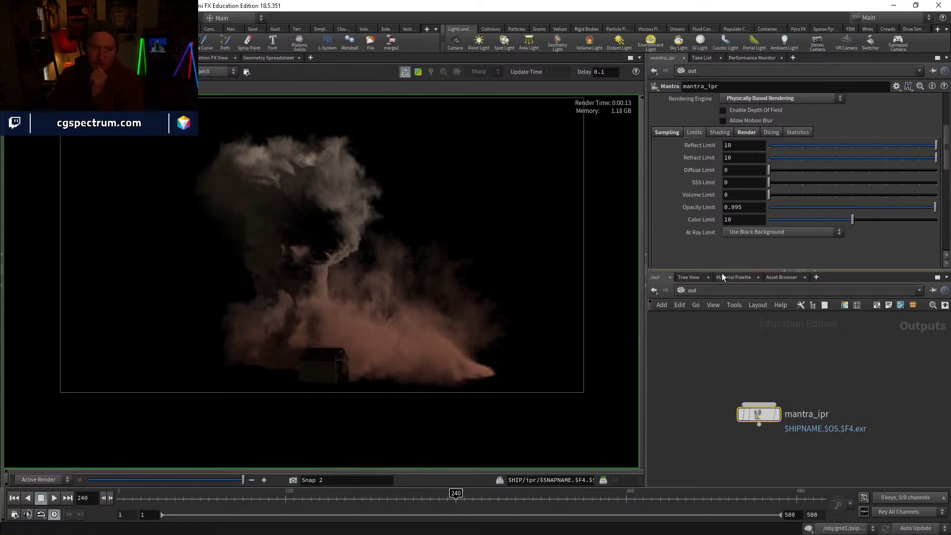
Step: Go to the object level and examine the shadow settings of the KEY and FILL lights
{"action": "left_click", "coordinate": [692, 290]}
{"action": "left_click", "coordinate": [717, 337]}
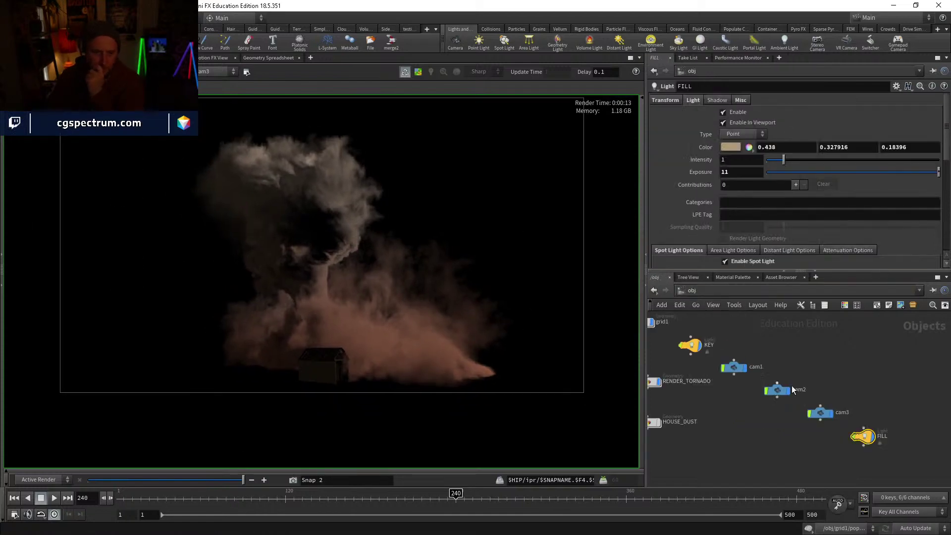
{"action": "left_click", "coordinate": [710, 352]}
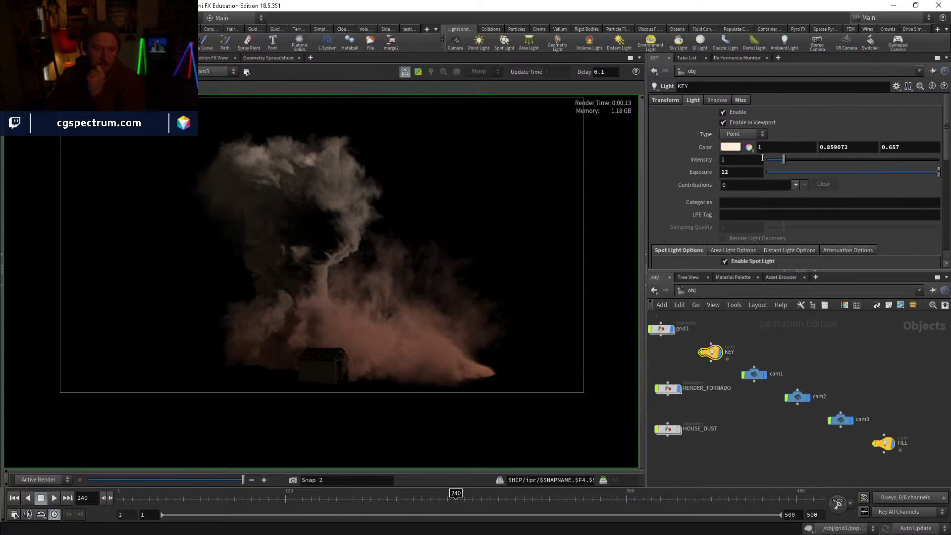
{"action": "left_click", "coordinate": [717, 100]}
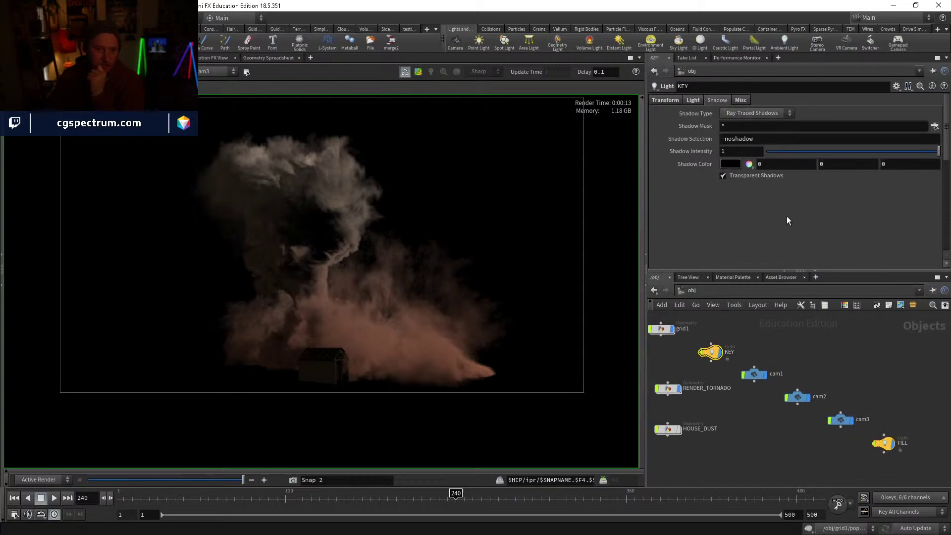
{"action": "left_click", "coordinate": [880, 445]}
{"action": "left_click", "coordinate": [715, 100]}
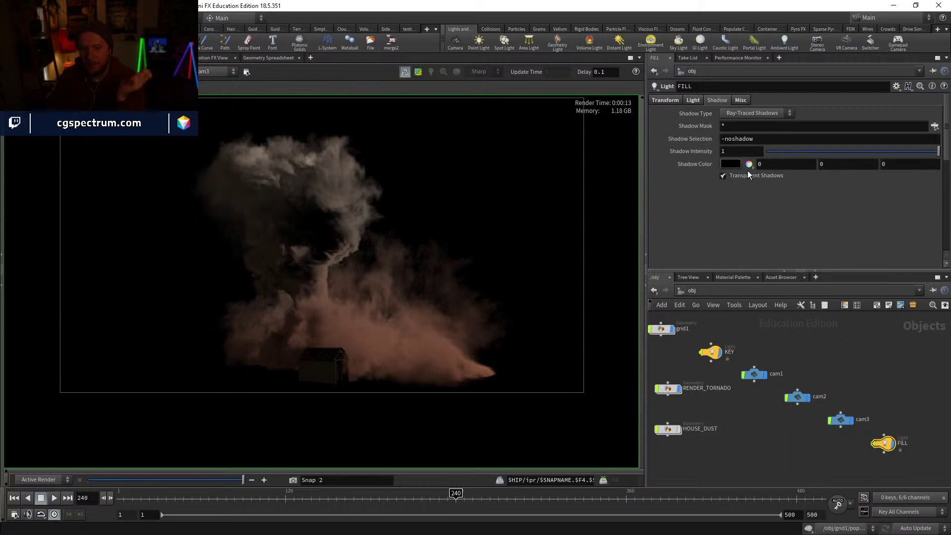
Step: Go to the material level, enter the simple_dust material and select its volumeshadercore1 node
{"action": "left_click", "coordinate": [713, 304]}
{"action": "left_click", "coordinate": [731, 332]}
{"action": "left_click", "coordinate": [739, 399]}
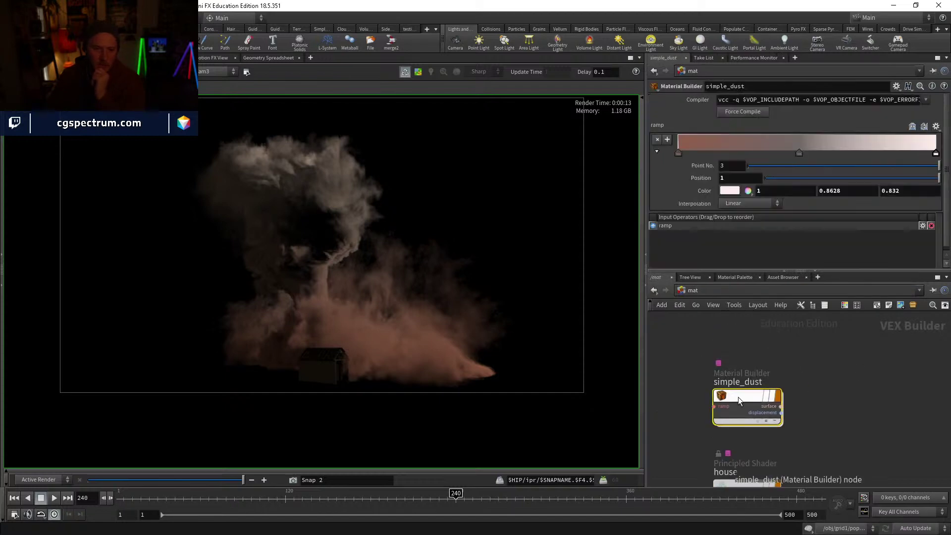
{"action": "double_click", "coordinate": [739, 397]}
{"action": "scroll", "coordinate": [821, 358], "scroll_direction": "up", "scroll_amount": 3}
{"action": "left_click", "coordinate": [821, 368]}
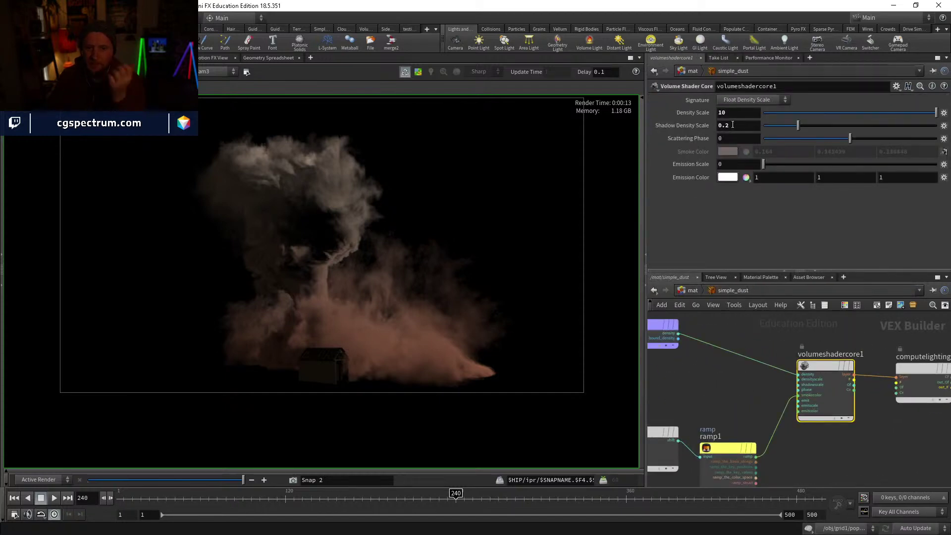
Step: Reset the volume shader's Shadow Density Scale to its default of 1 and inspect the tornado and dust shadows in the render
{"action": "right_click", "coordinate": [687, 124]}
{"action": "left_click", "coordinate": [726, 275]}
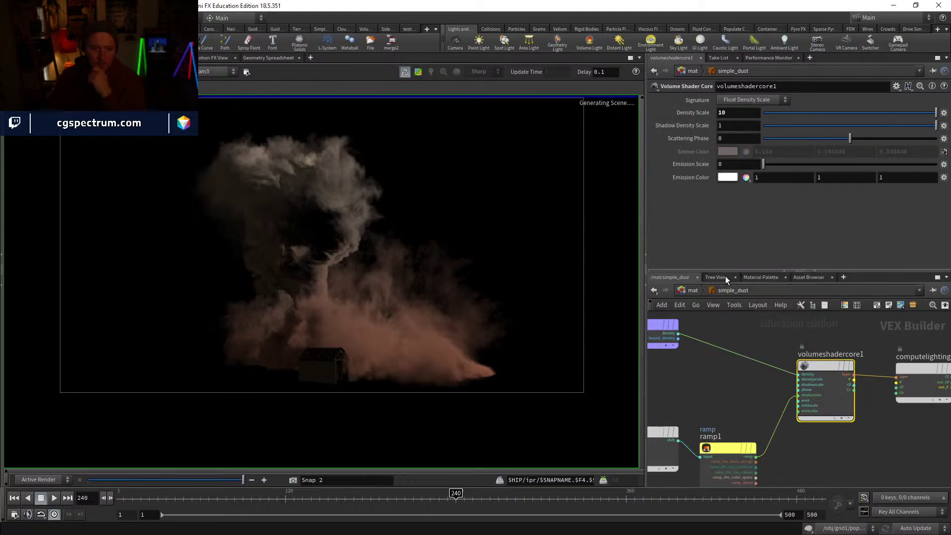
{"action": "scroll", "coordinate": [321, 262], "scroll_direction": "up", "scroll_amount": 3}
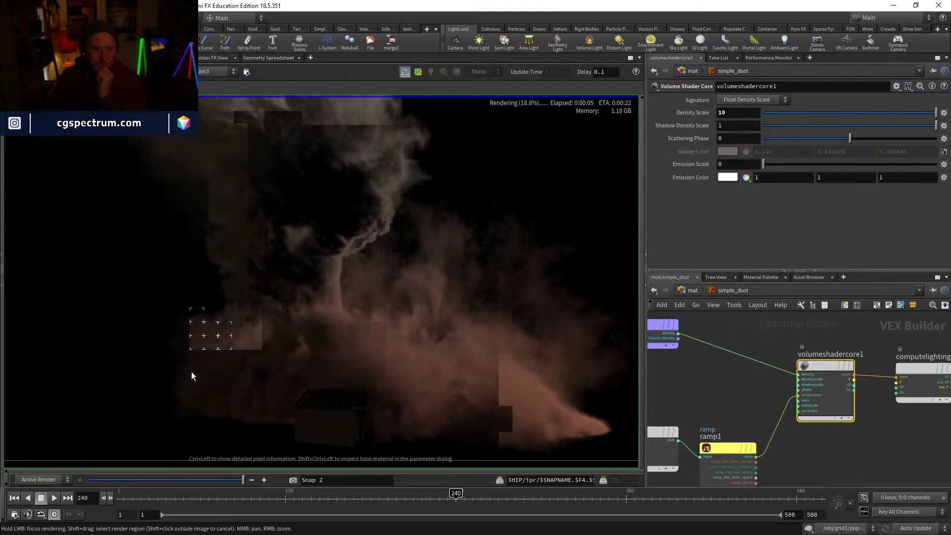
{"action": "middle_click_drag", "start_coordinate": [210, 182], "coordinate": [244, 292]}
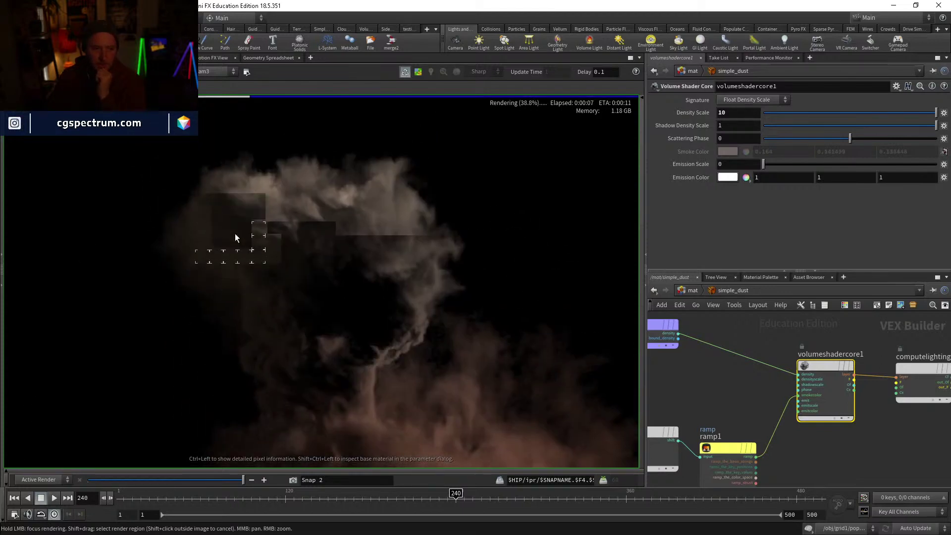
{"action": "middle_click_drag", "start_coordinate": [428, 271], "coordinate": [443, 201]}
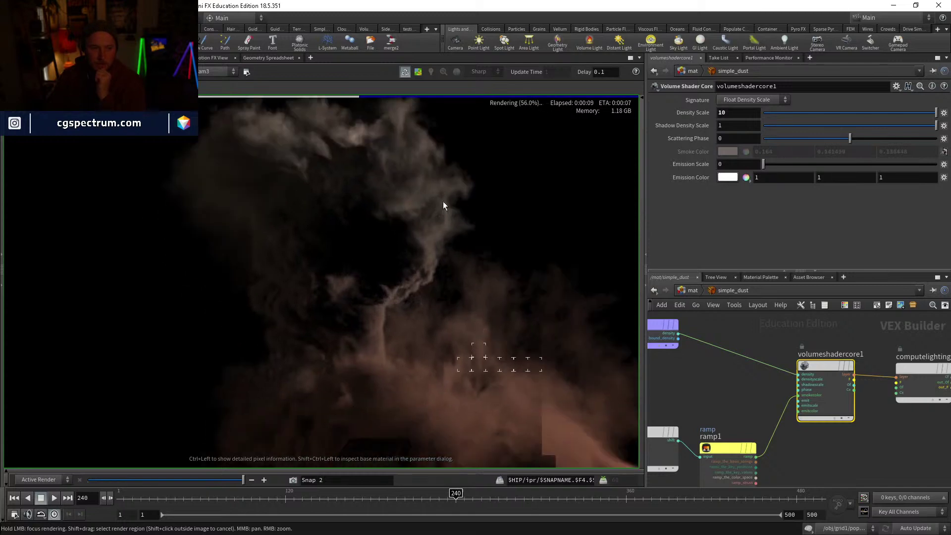
{"action": "middle_click_drag", "start_coordinate": [499, 360], "coordinate": [423, 290]}
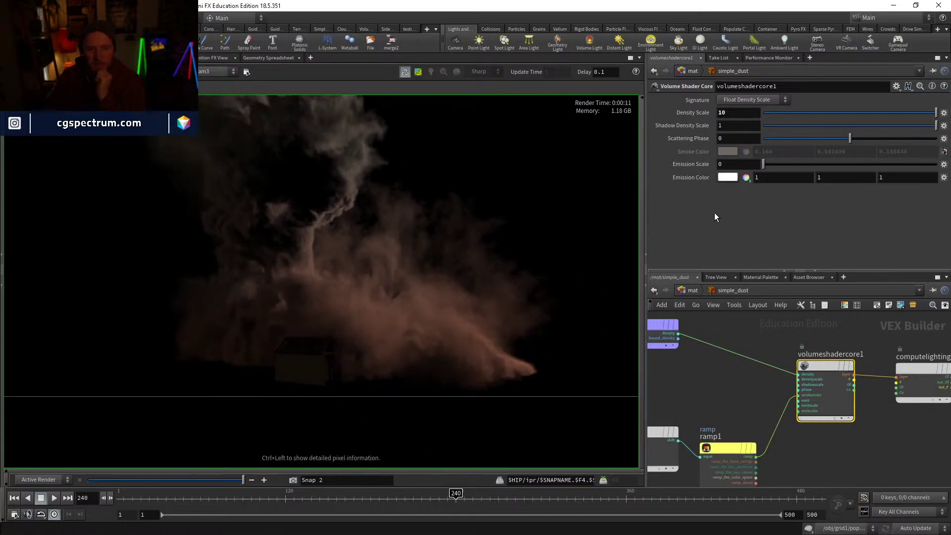
Step: Try Shadow Density Scale values of 0.5 and 0.1 on volumeshadercore1 to compare the dust shadows
{"action": "left_click", "coordinate": [734, 124]}
{"action": "type", "text": "0.5"}
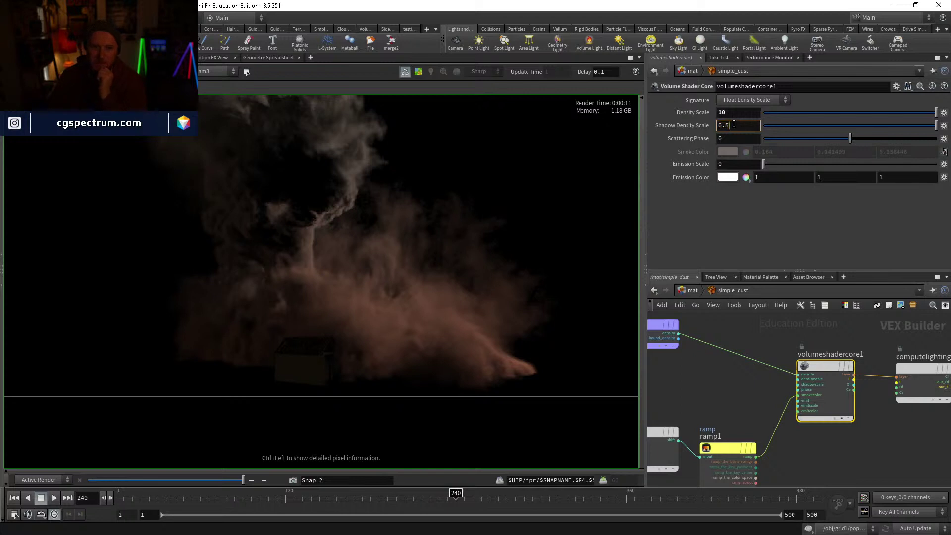
{"action": "key", "text": "Return"}
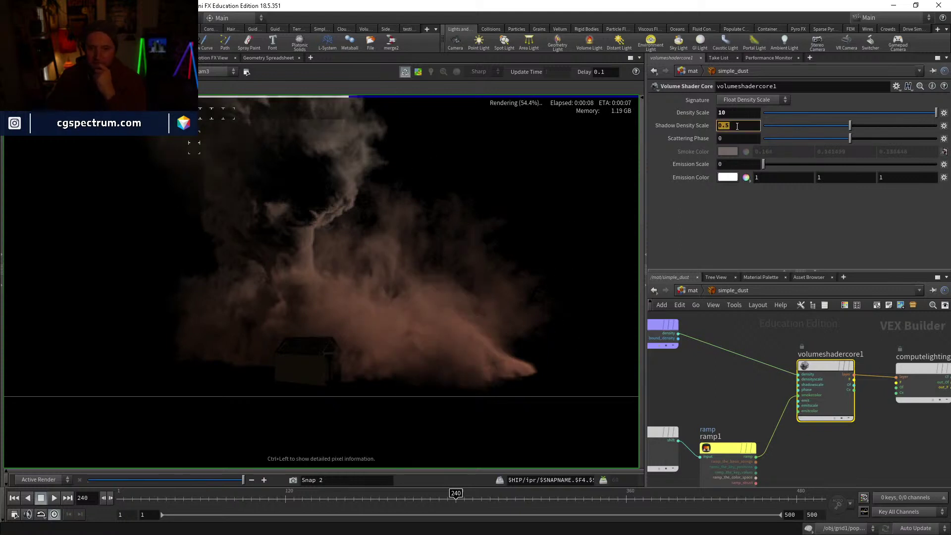
{"action": "type", "text": ".1"}
{"action": "key", "text": "Return"}
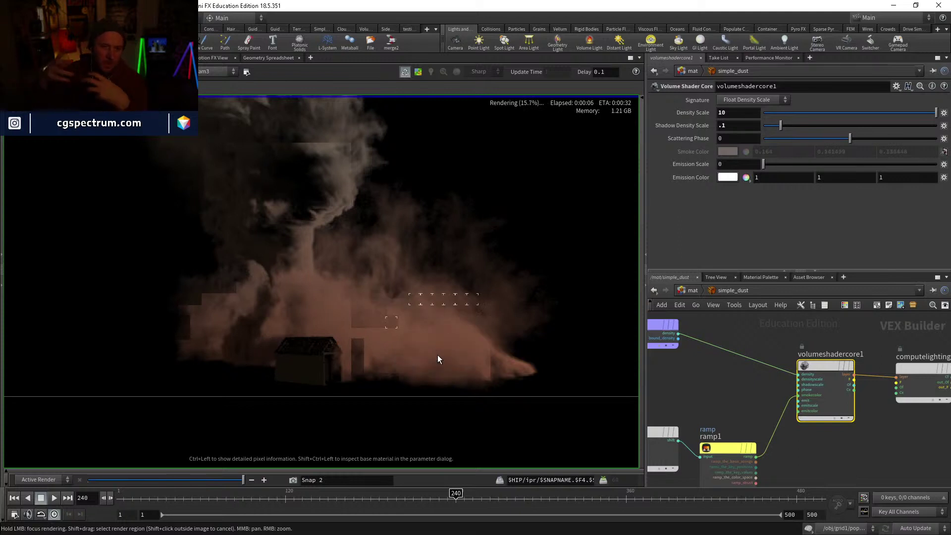
Step: Set the Shadow Density Scale of volumeshadercore1 to 0.5 and focus the re-render on the upper tornado cloud
{"action": "double_click", "coordinate": [733, 126]}
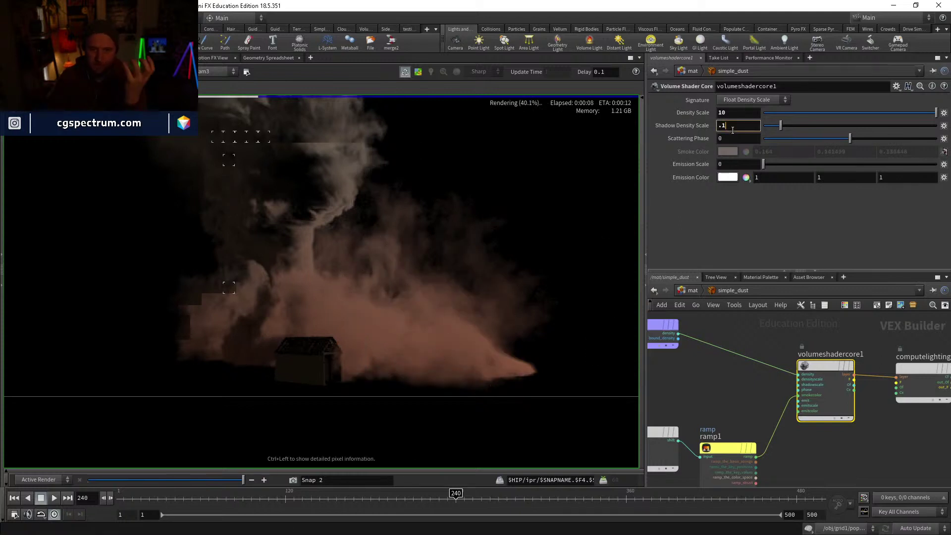
{"action": "type", "text": ".5"}
{"action": "key", "text": "Return"}
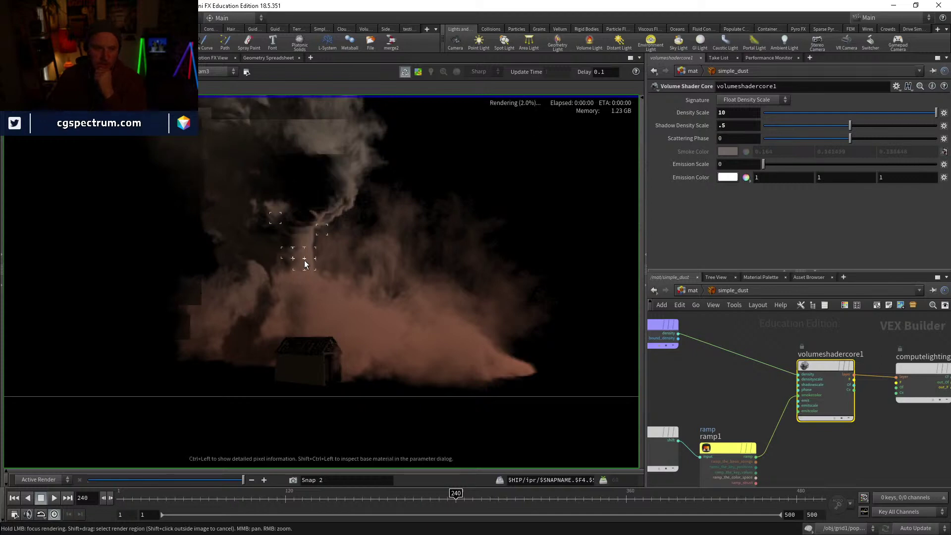
{"action": "middle_click_drag", "start_coordinate": [313, 261], "coordinate": [359, 334]}
{"action": "left_click_drag", "start_coordinate": [333, 227], "coordinate": [296, 195]}
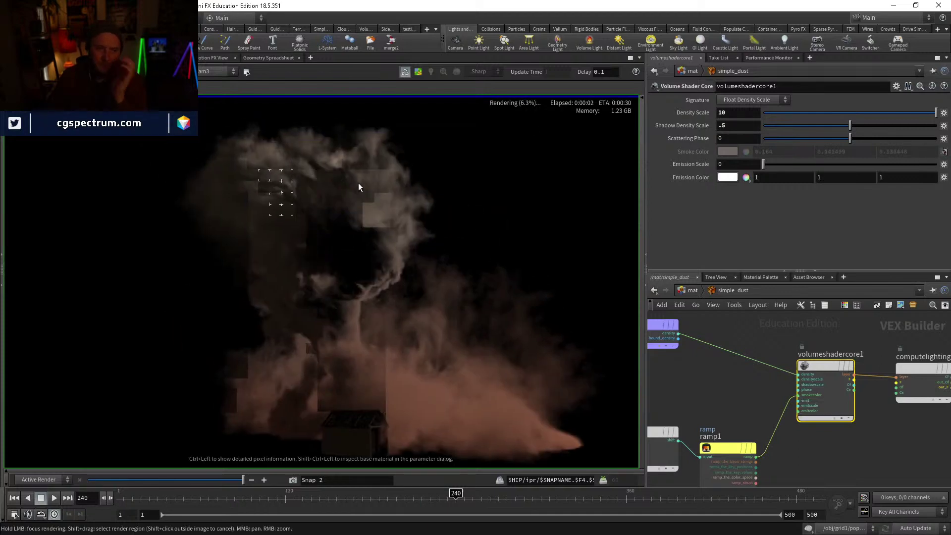
{"action": "scroll", "coordinate": [757, 377], "scroll_direction": "down", "scroll_amount": 1}
Step: Review the transform, vector-to-float, fit and ramp nodes feeding the smoke color, and return to the material level
{"action": "middle_click_drag", "start_coordinate": [757, 378], "coordinate": [878, 322]}
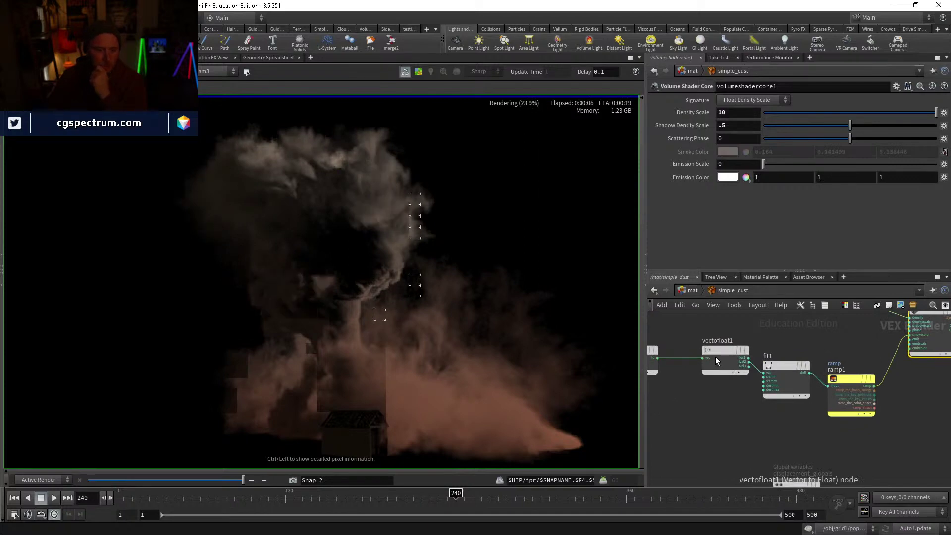
{"action": "left_click_drag", "start_coordinate": [721, 359], "coordinate": [705, 364]}
{"action": "middle_click_drag", "start_coordinate": [681, 383], "coordinate": [736, 386]}
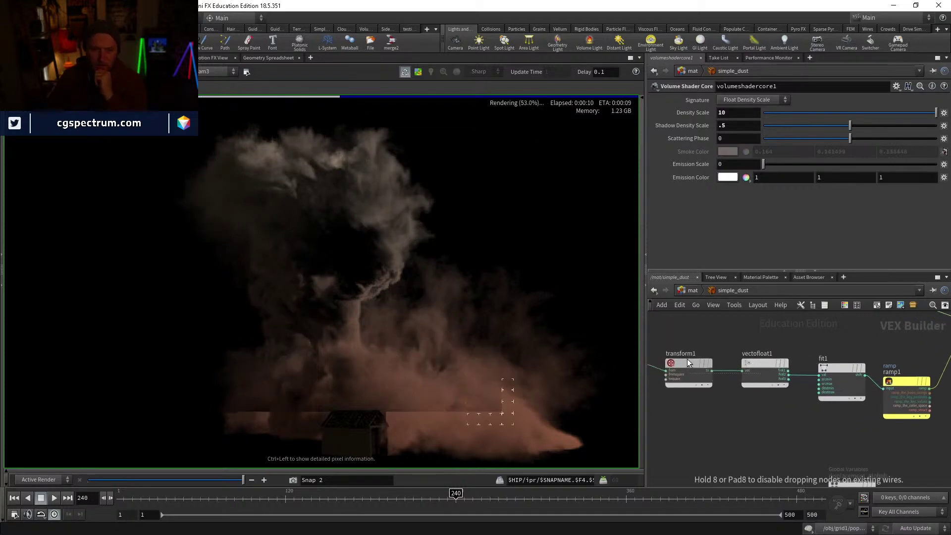
{"action": "middle_click_drag", "start_coordinate": [685, 363], "coordinate": [822, 378]}
{"action": "left_click_drag", "start_coordinate": [742, 346], "coordinate": [735, 357]}
{"action": "middle_click_drag", "start_coordinate": [815, 337], "coordinate": [708, 337]}
{"action": "scroll", "coordinate": [708, 337], "scroll_direction": "down", "scroll_amount": 2}
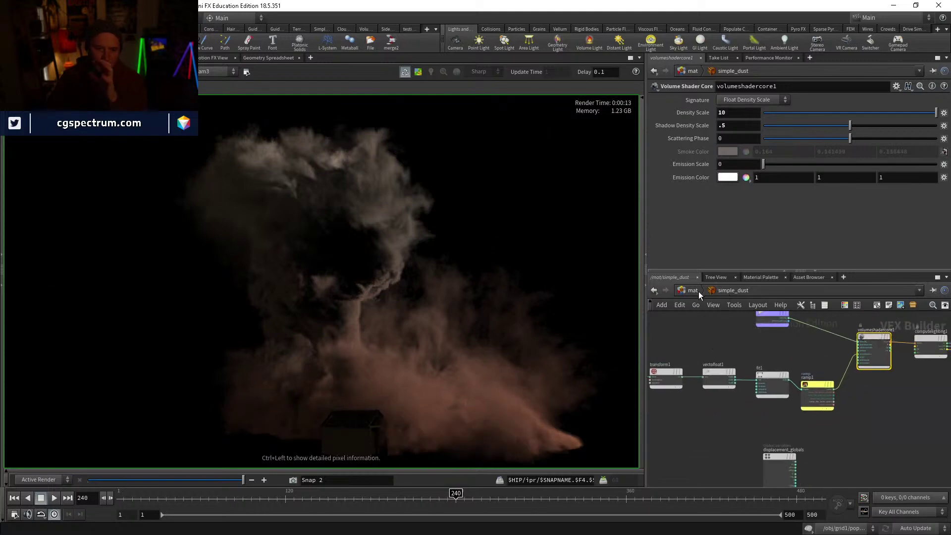
{"action": "left_click", "coordinate": [694, 291]}
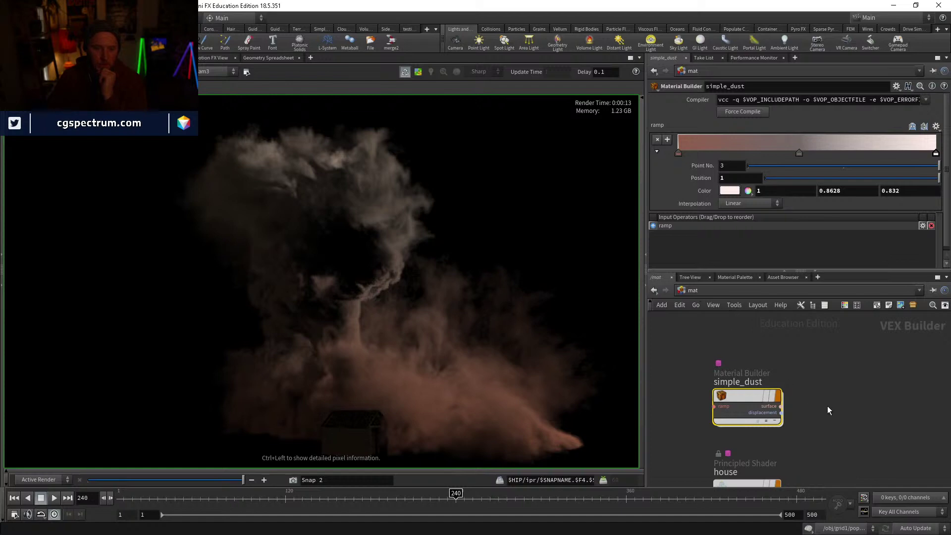
Step: Store a snapshot of the frame 240 render and re-render the scene at frame 360
{"action": "middle_click_drag", "start_coordinate": [828, 405], "coordinate": [831, 353]}
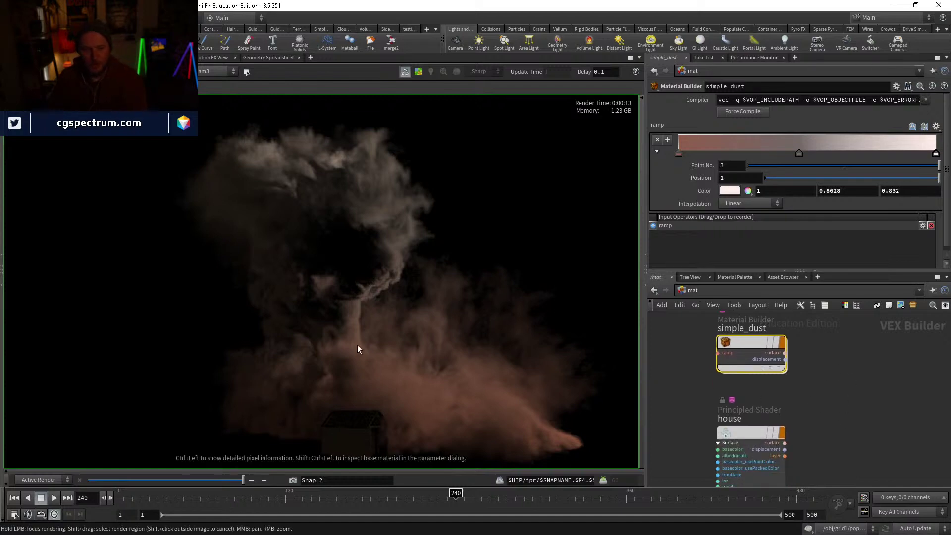
{"action": "scroll", "coordinate": [359, 347], "scroll_direction": "down", "scroll_amount": 1}
{"action": "middle_click_drag", "start_coordinate": [402, 398], "coordinate": [425, 364]}
{"action": "scroll", "coordinate": [393, 356], "scroll_direction": "up", "scroll_amount": 2}
{"action": "scroll", "coordinate": [426, 326], "scroll_direction": "down", "scroll_amount": 1}
{"action": "scroll", "coordinate": [427, 328], "scroll_direction": "down", "scroll_amount": 1}
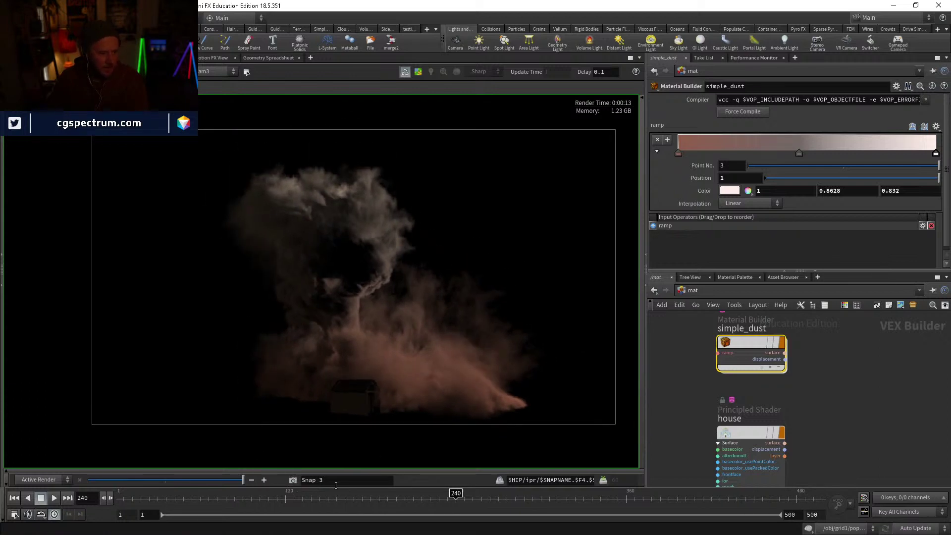
{"action": "left_click", "coordinate": [627, 499]}
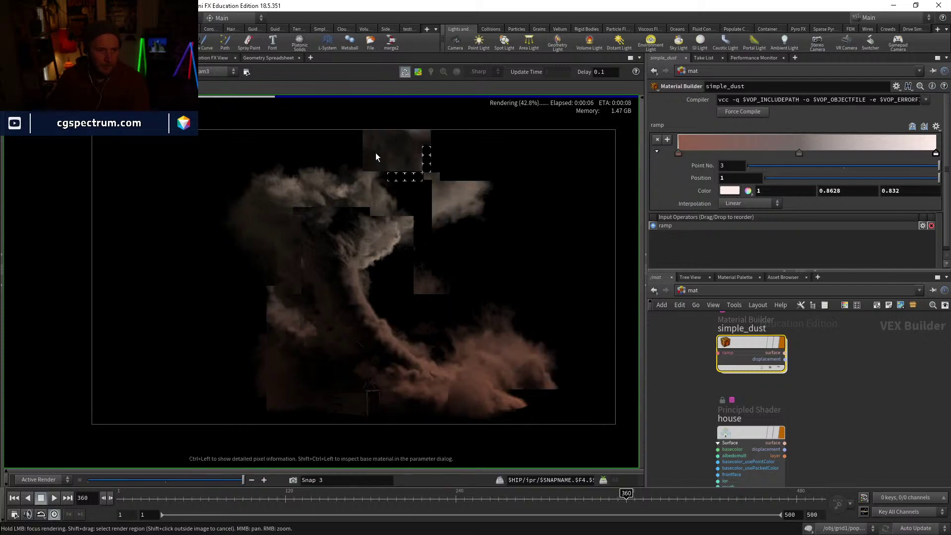
Step: Examine the frame 360 render around the tornado funnel, the ground dust and the broken house
{"action": "scroll", "coordinate": [386, 392], "scroll_direction": "up", "scroll_amount": 5}
{"action": "middle_click_drag", "start_coordinate": [351, 401], "coordinate": [413, 320]}
{"action": "scroll", "coordinate": [412, 320], "scroll_direction": "up", "scroll_amount": 3}
{"action": "scroll", "coordinate": [379, 312], "scroll_direction": "down", "scroll_amount": 6}
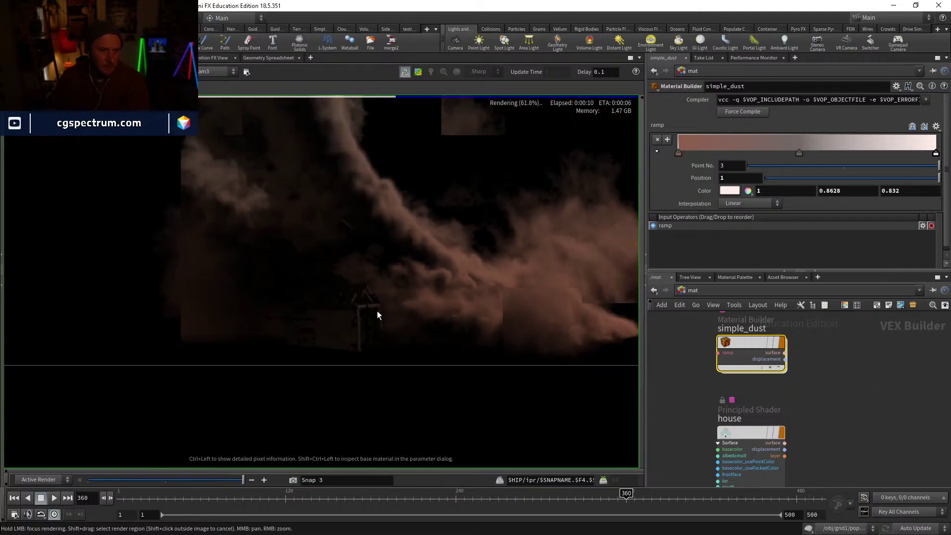
{"action": "scroll", "coordinate": [421, 268], "scroll_direction": "down", "scroll_amount": 1}
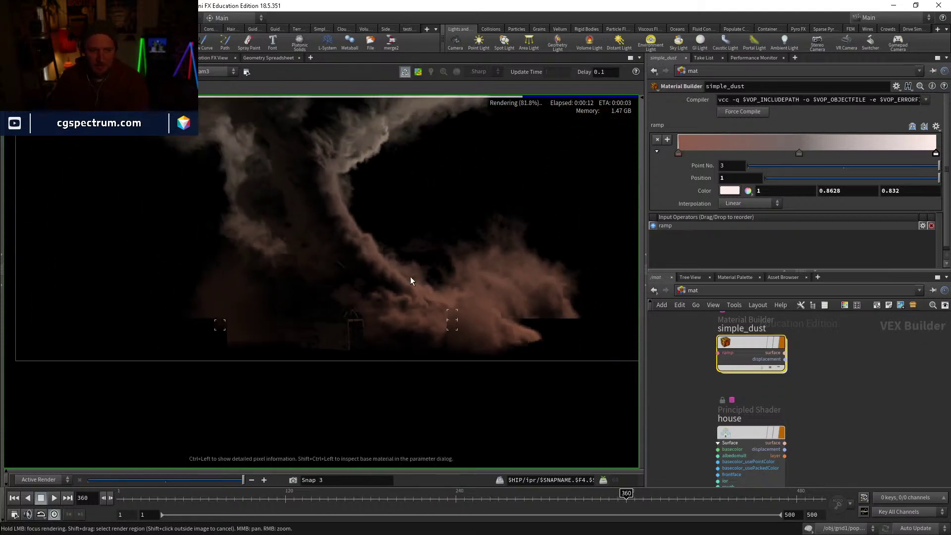
{"action": "middle_click_drag", "start_coordinate": [306, 192], "coordinate": [394, 291]}
{"action": "scroll", "coordinate": [397, 290], "scroll_direction": "down", "scroll_amount": 1}
{"action": "middle_click_drag", "start_coordinate": [470, 310], "coordinate": [348, 259]}
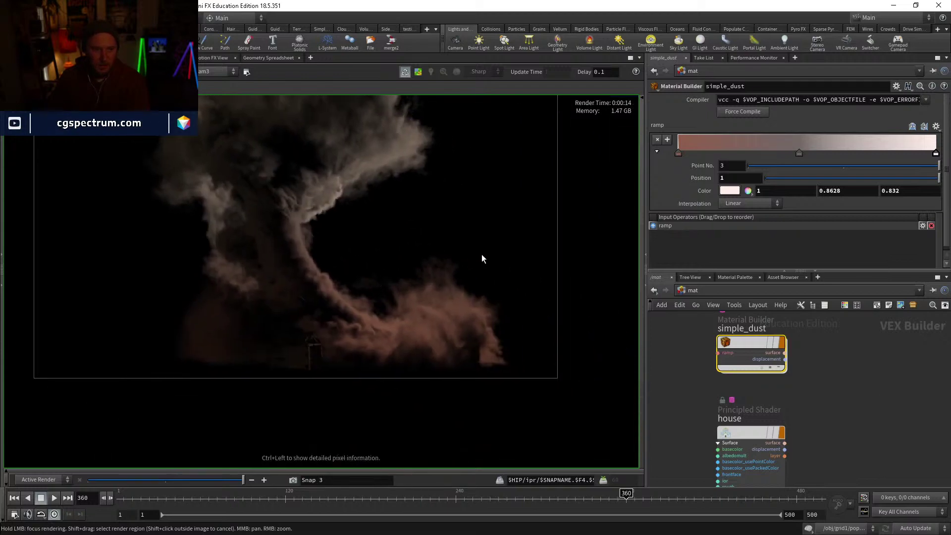
{"action": "scroll", "coordinate": [316, 355], "scroll_direction": "up", "scroll_amount": 2}
{"action": "scroll", "coordinate": [317, 355], "scroll_direction": "up", "scroll_amount": 1}
Step: Check the lights, cameras and geometry at the object level, and go to the output network
{"action": "left_click", "coordinate": [692, 290]}
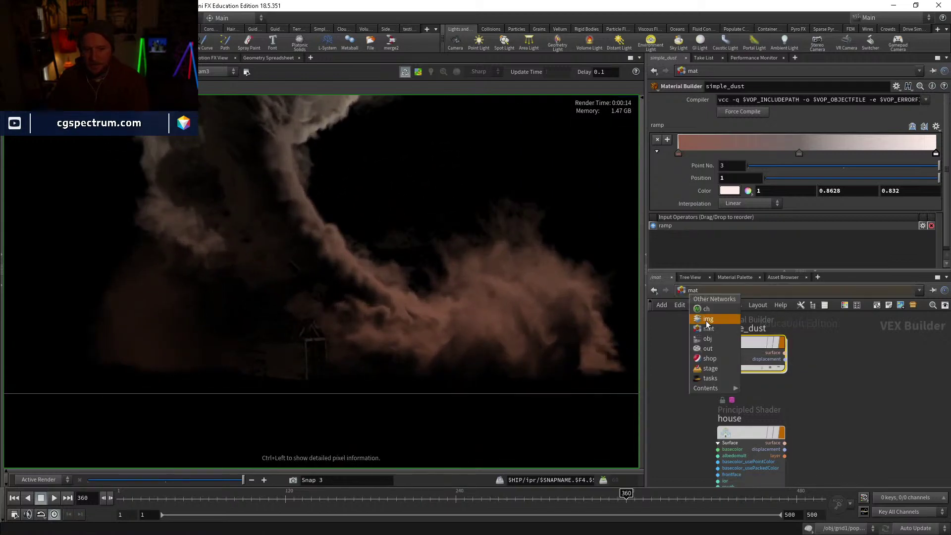
{"action": "left_click", "coordinate": [709, 338]}
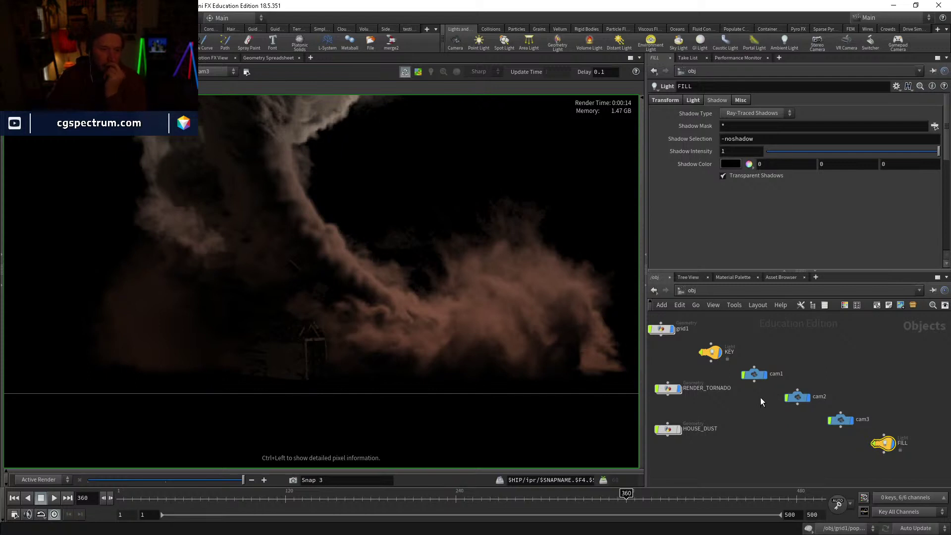
{"action": "middle_click_drag", "start_coordinate": [820, 448], "coordinate": [832, 426]}
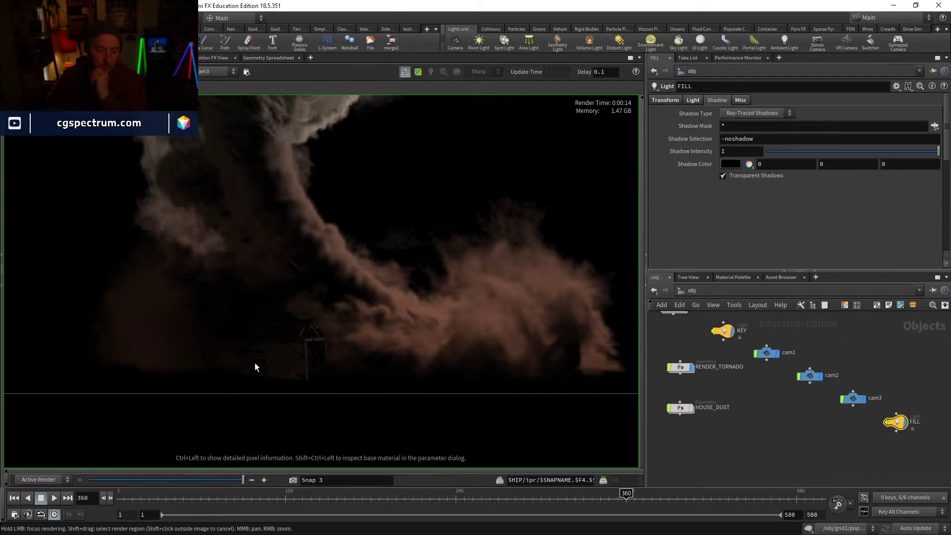
{"action": "middle_click_drag", "start_coordinate": [761, 430], "coordinate": [759, 414]}
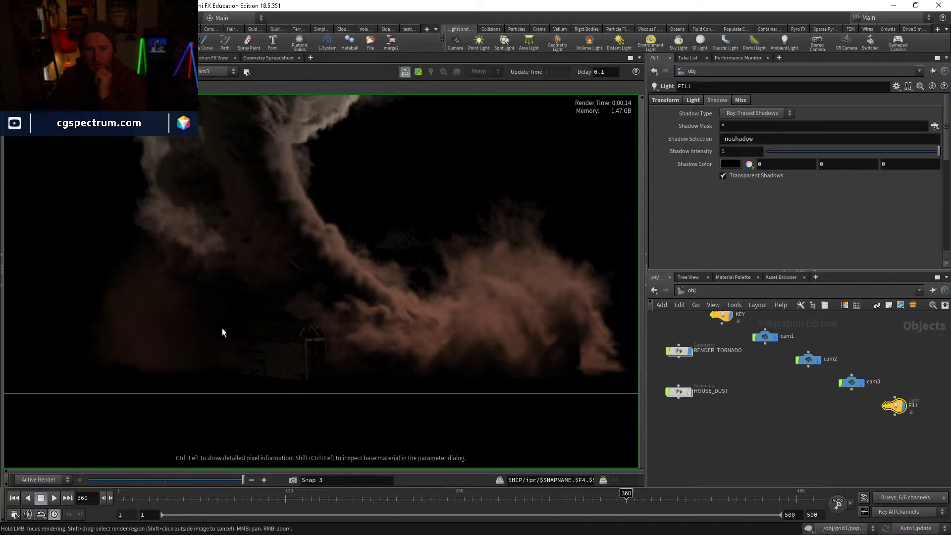
{"action": "left_click", "coordinate": [698, 292]}
{"action": "left_click", "coordinate": [716, 338]}
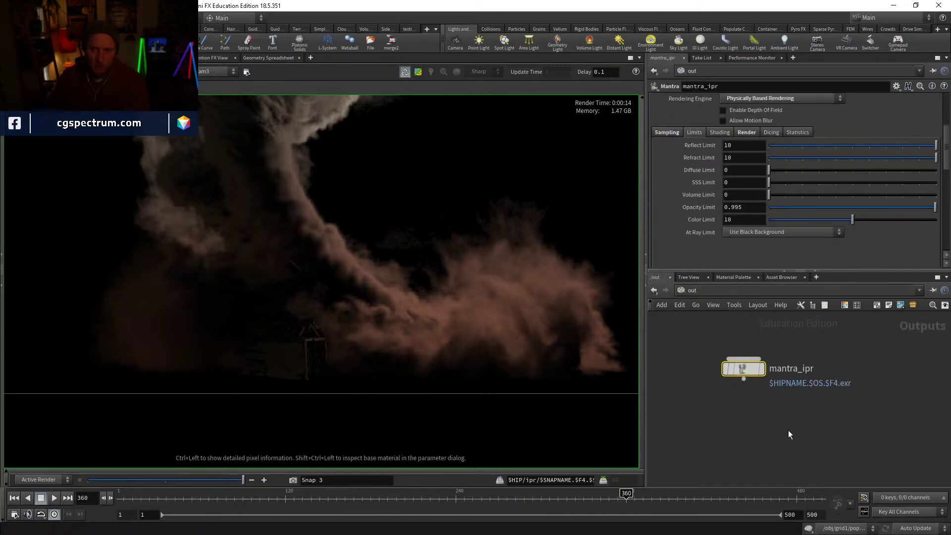
Step: Add a second Mantra render node and place it below mantra_ipr
{"action": "key", "text": "Tab"}
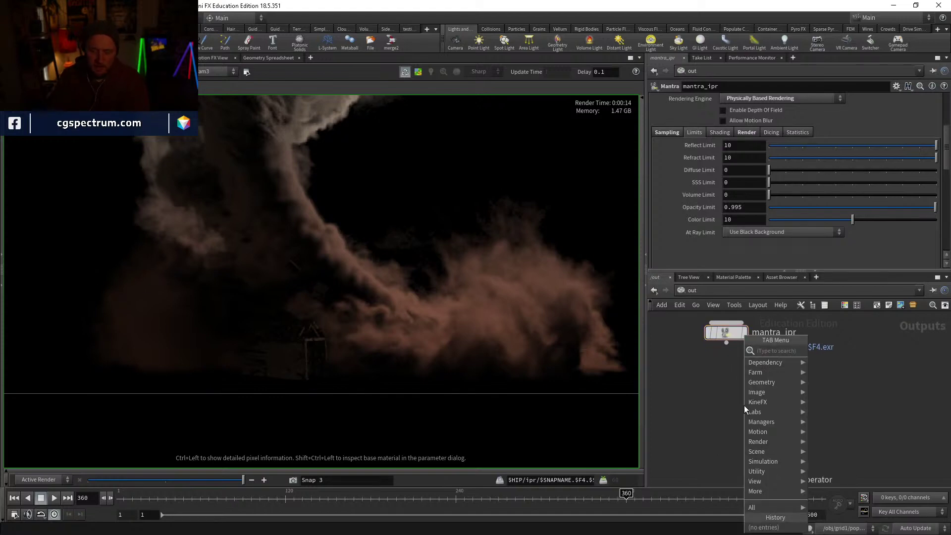
{"action": "type", "text": "geo"}
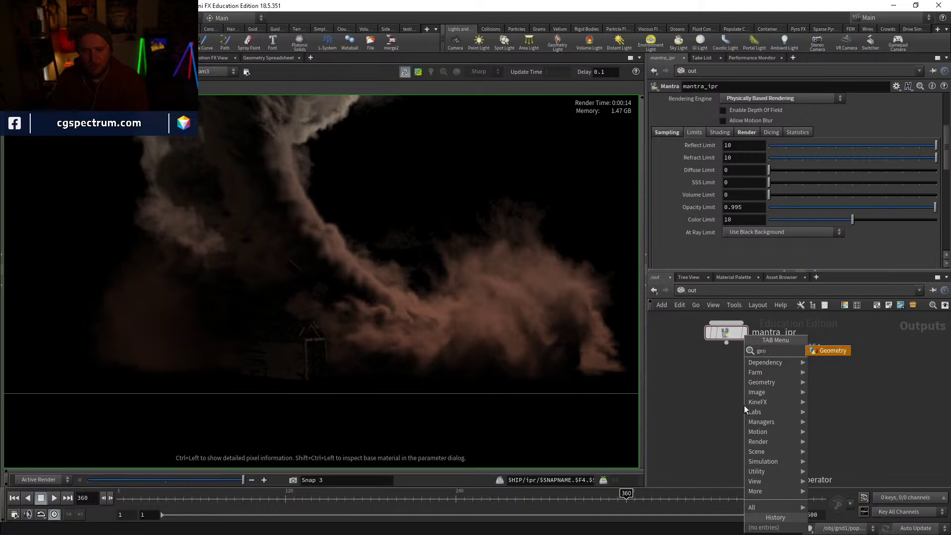
{"action": "key", "text": "Escape"}
{"action": "key", "text": "Tab"}
{"action": "type", "text": "mant"}
{"action": "key", "text": "Return"}
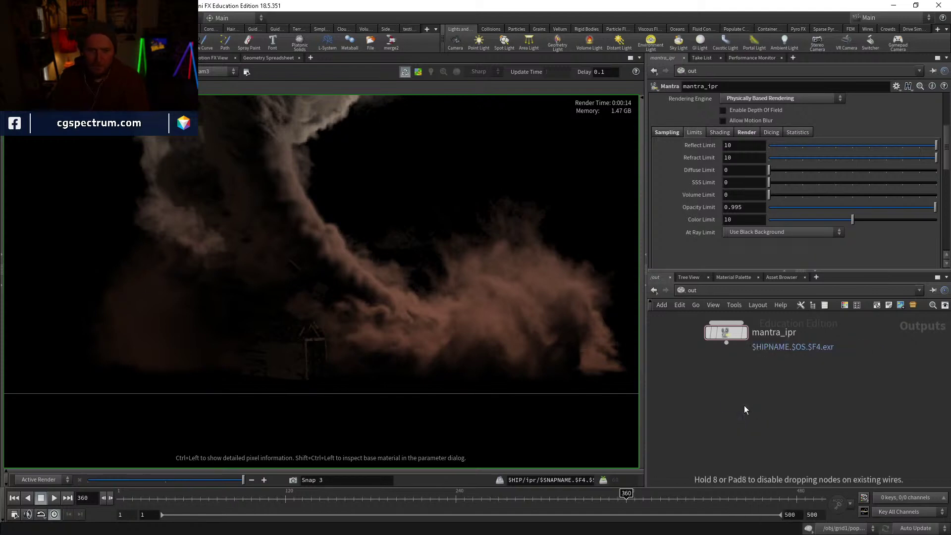
{"action": "left_click", "coordinate": [744, 406]}
{"action": "left_click_drag", "start_coordinate": [745, 406], "coordinate": [723, 388]}
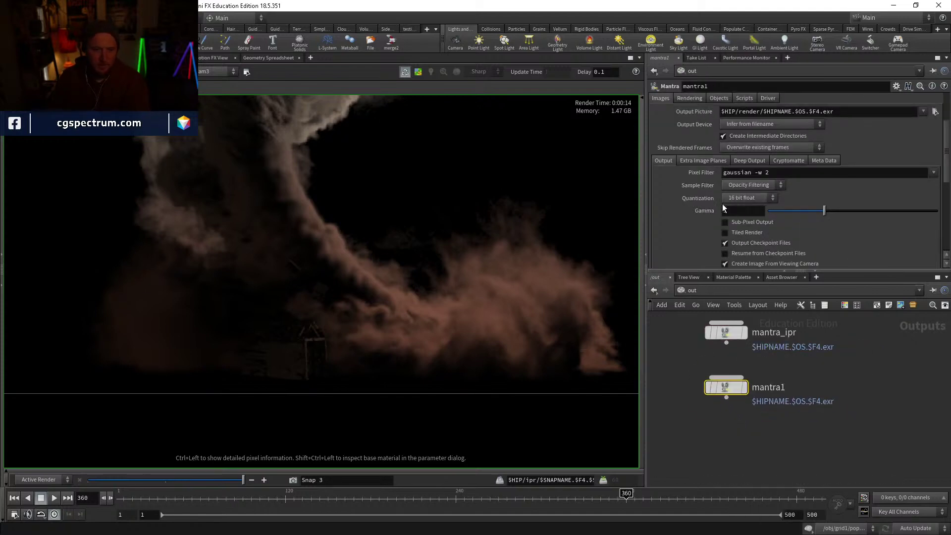
Step: Clear the Candidate Objects of mantra1 and set its Force Objects to grid1
{"action": "scroll", "coordinate": [723, 208], "scroll_direction": "up", "scroll_amount": 3}
{"action": "left_click", "coordinate": [718, 149]}
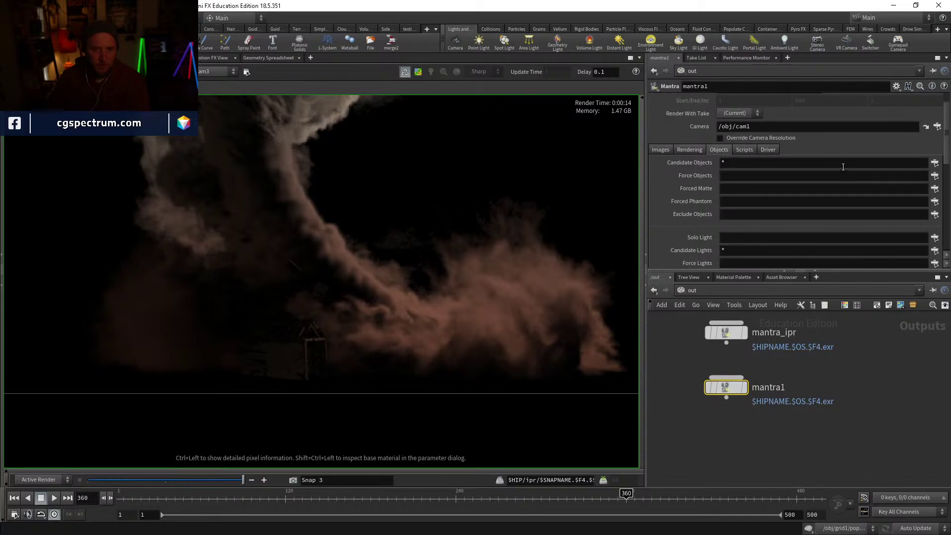
{"action": "left_click", "coordinate": [725, 334]}
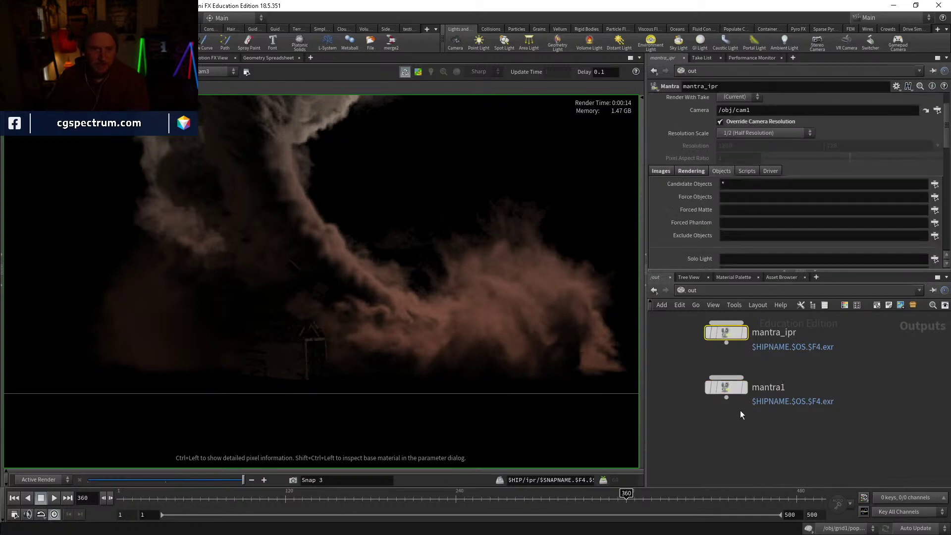
{"action": "left_click", "coordinate": [728, 387]}
{"action": "left_click", "coordinate": [847, 161]}
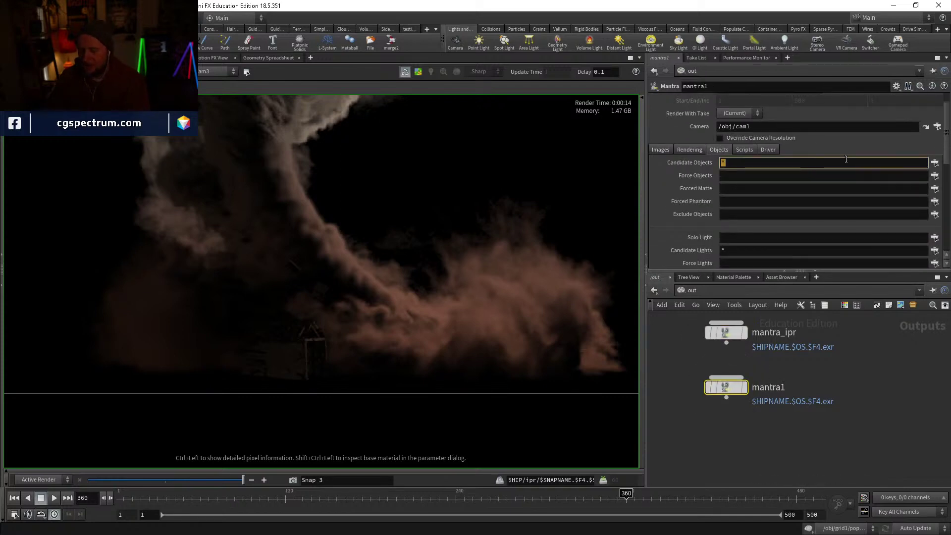
{"action": "key", "text": "BackSpace"}
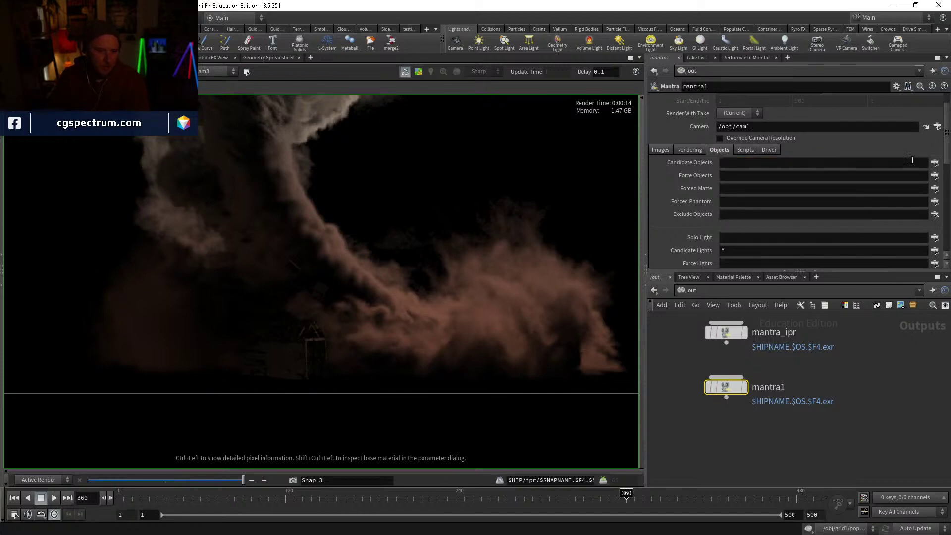
{"action": "left_click", "coordinate": [935, 176]}
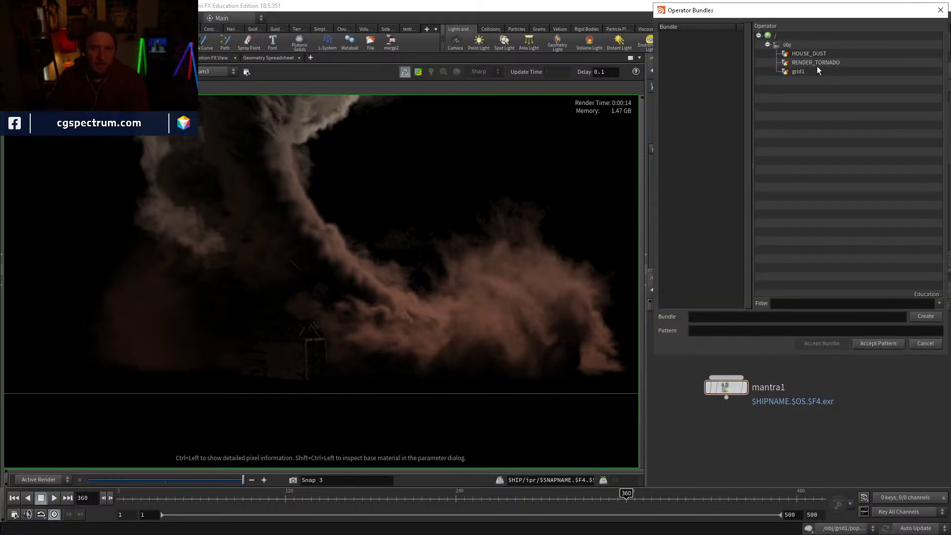
{"action": "left_click", "coordinate": [798, 72]}
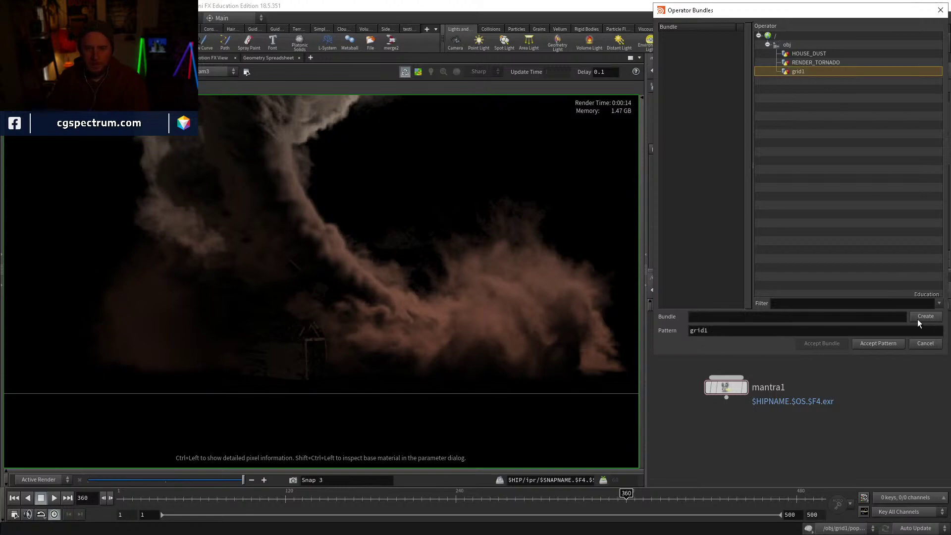
{"action": "left_click", "coordinate": [892, 343]}
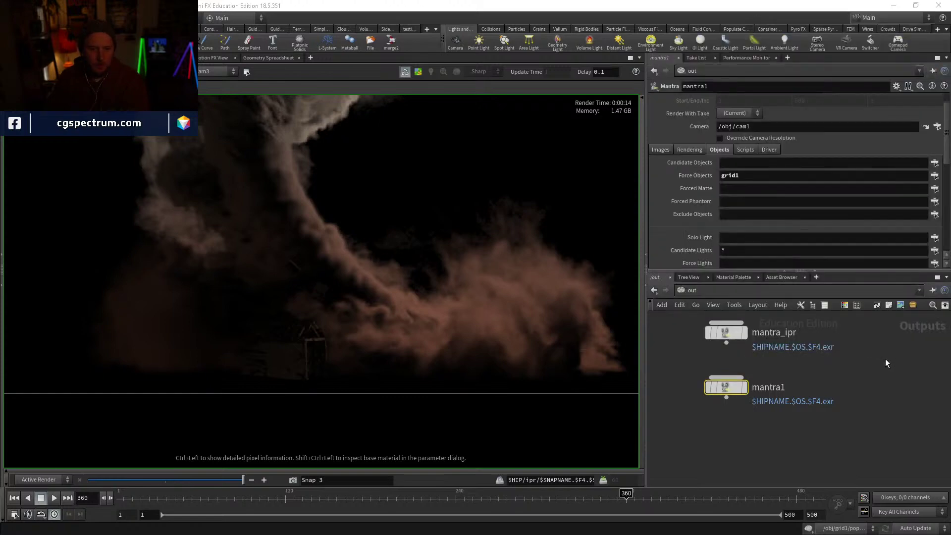
Step: Rename the mantra1 node as HOUSE
{"action": "left_click", "coordinate": [744, 389]}
{"action": "left_click", "coordinate": [830, 258]}
{"action": "double_click", "coordinate": [765, 388]}
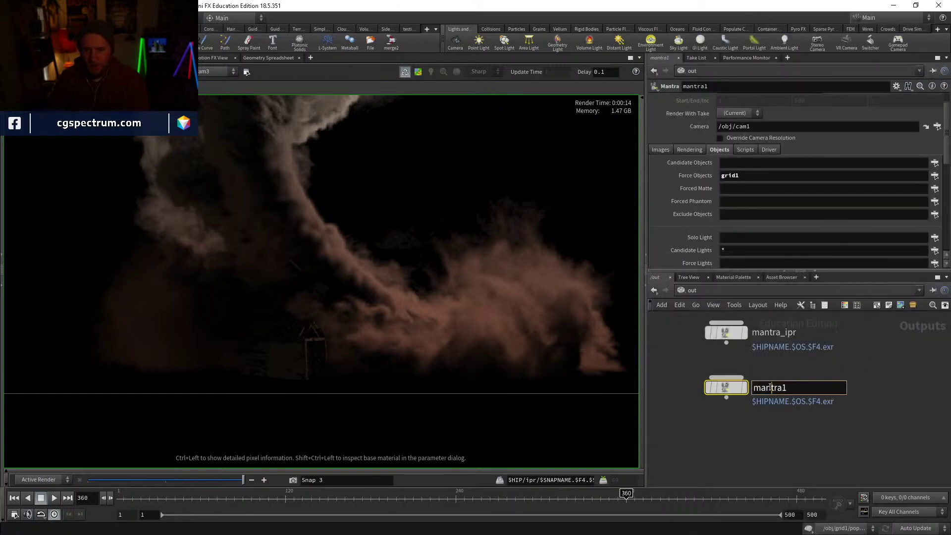
{"action": "type", "text": "HOUSE"}
{"action": "key", "text": "Return"}
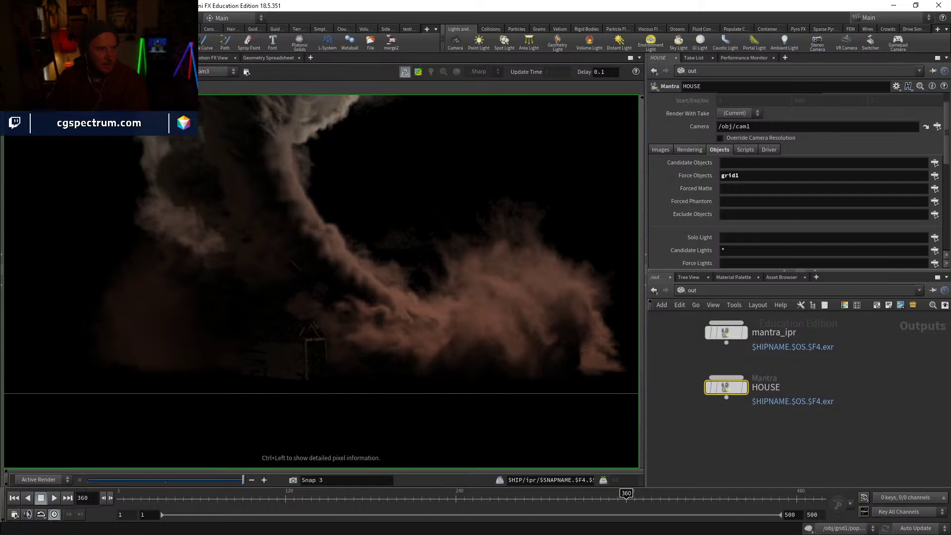
Step: Preview the HOUSE output in the render view and override its camera resolution to 1/2 (Half Resolution)
{"action": "scroll", "coordinate": [348, 277], "scroll_direction": "down", "scroll_amount": 5}
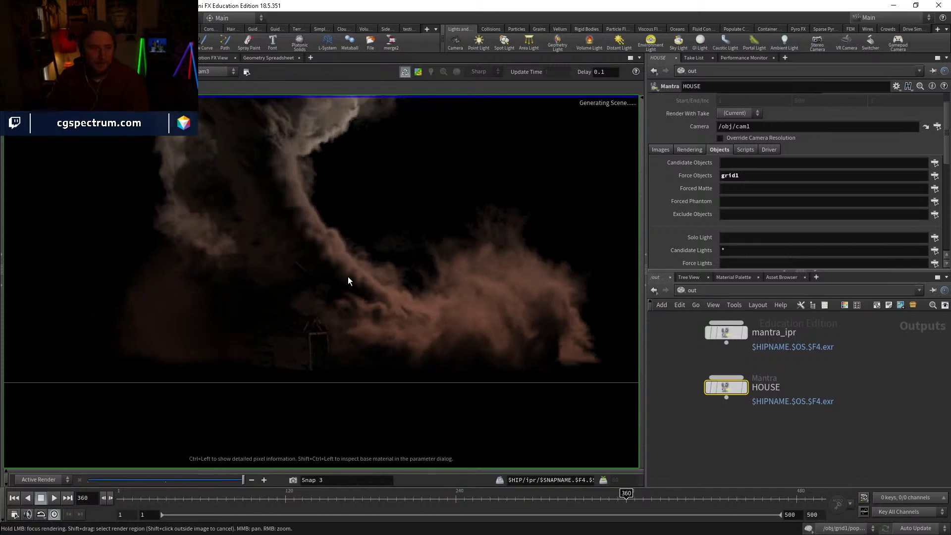
{"action": "middle_click_drag", "start_coordinate": [371, 269], "coordinate": [359, 317]}
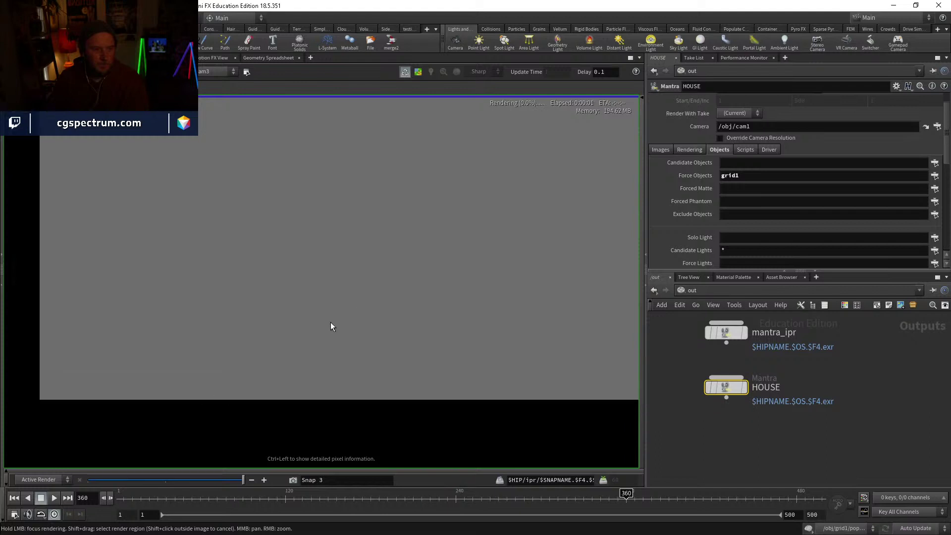
{"action": "scroll", "coordinate": [331, 322], "scroll_direction": "down", "scroll_amount": 4}
{"action": "scroll", "coordinate": [735, 165], "scroll_direction": "up", "scroll_amount": 2}
{"action": "left_click", "coordinate": [734, 165]}
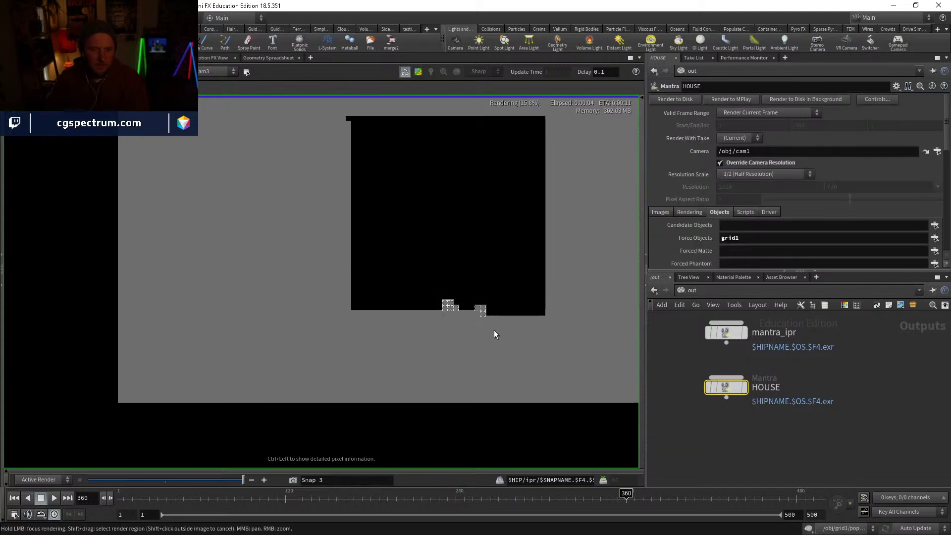
Step: Inspect the broken house and its flying debris up close in the HOUSE render
{"action": "scroll", "coordinate": [379, 315], "scroll_direction": "up", "scroll_amount": 6}
{"action": "middle_click_drag", "start_coordinate": [270, 388], "coordinate": [449, 298]}
{"action": "scroll", "coordinate": [444, 308], "scroll_direction": "up", "scroll_amount": 5}
{"action": "key", "text": "a"}
{"action": "key", "text": "c"}
{"action": "scroll", "coordinate": [438, 299], "scroll_direction": "down", "scroll_amount": 2}
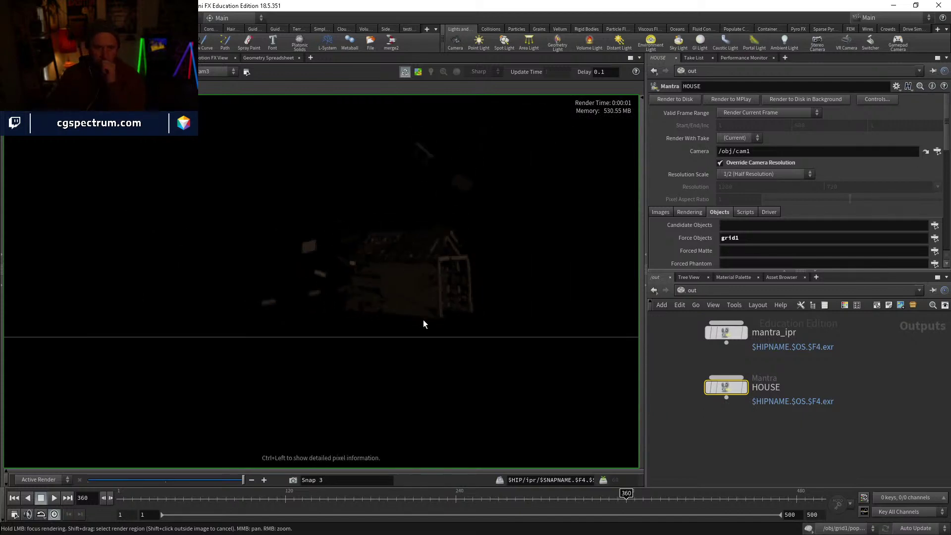
Step: Show the display options and color correction controls in the render view
{"action": "right_click", "coordinate": [415, 307]}
{"action": "left_click", "coordinate": [435, 349]}
{"action": "right_click", "coordinate": [418, 322]}
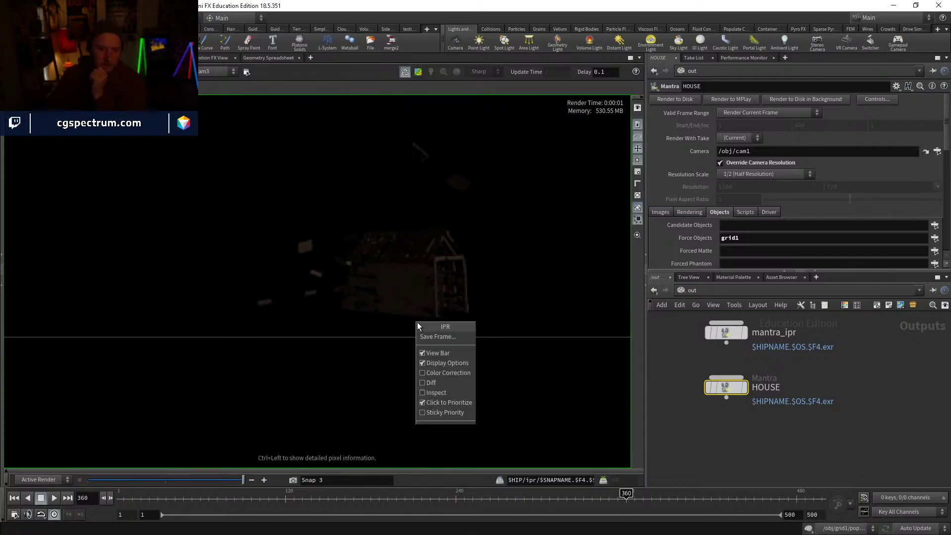
{"action": "left_click", "coordinate": [433, 373]}
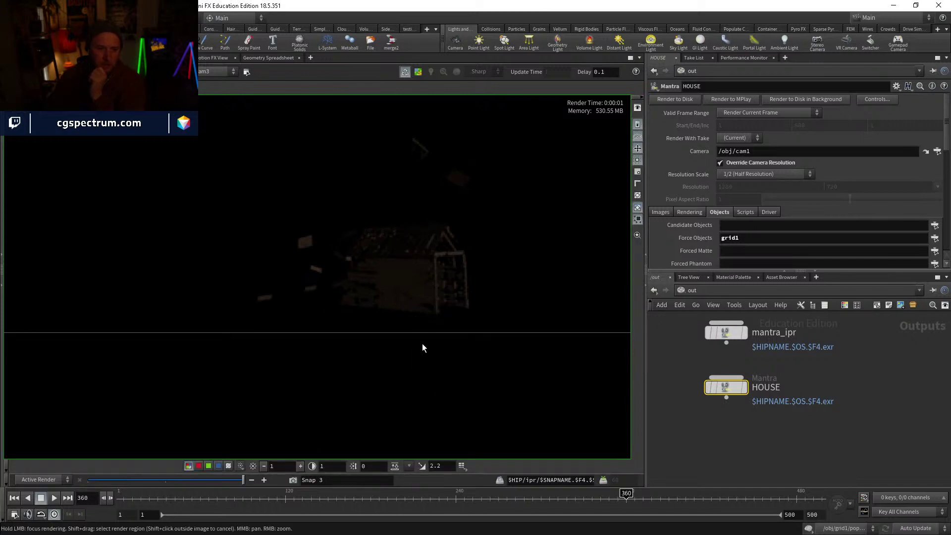
Step: Raise the render view's brightness to 64 to inspect the dark house
{"action": "left_click", "coordinate": [300, 466]}
{"action": "left_click", "coordinate": [300, 467]}
{"action": "left_click", "coordinate": [299, 466]}
{"action": "left_click", "coordinate": [299, 466]}
{"action": "left_click", "coordinate": [300, 466]}
{"action": "left_click", "coordinate": [300, 466]}
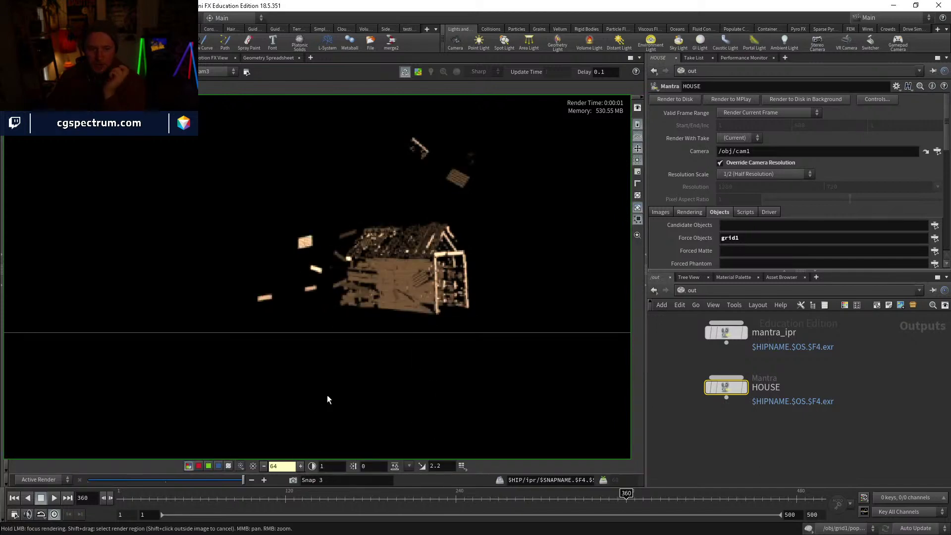
Step: Bring up Snap 2 and frame the intact house with the surrounding dust
{"action": "left_click_drag", "start_coordinate": [243, 481], "coordinate": [165, 479]}
{"action": "scroll", "coordinate": [403, 274], "scroll_direction": "down", "scroll_amount": 4}
{"action": "middle_click_drag", "start_coordinate": [446, 229], "coordinate": [423, 287]}
{"action": "scroll", "coordinate": [423, 286], "scroll_direction": "down", "scroll_amount": 1}
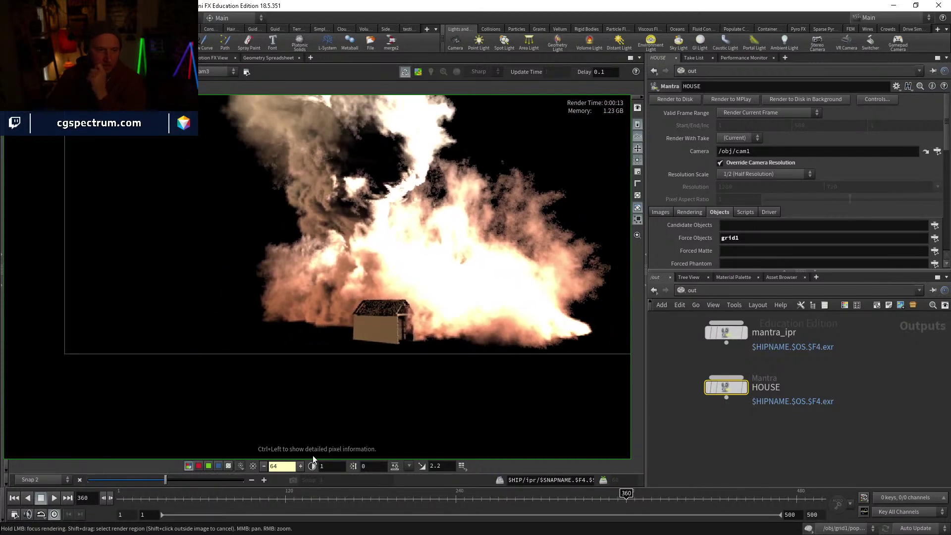
Step: Check Snap 2 at increasing brightness up to 256, and reset the brightness to 1
{"action": "left_click", "coordinate": [253, 467]}
{"action": "left_click", "coordinate": [300, 467]}
{"action": "left_click", "coordinate": [300, 467]}
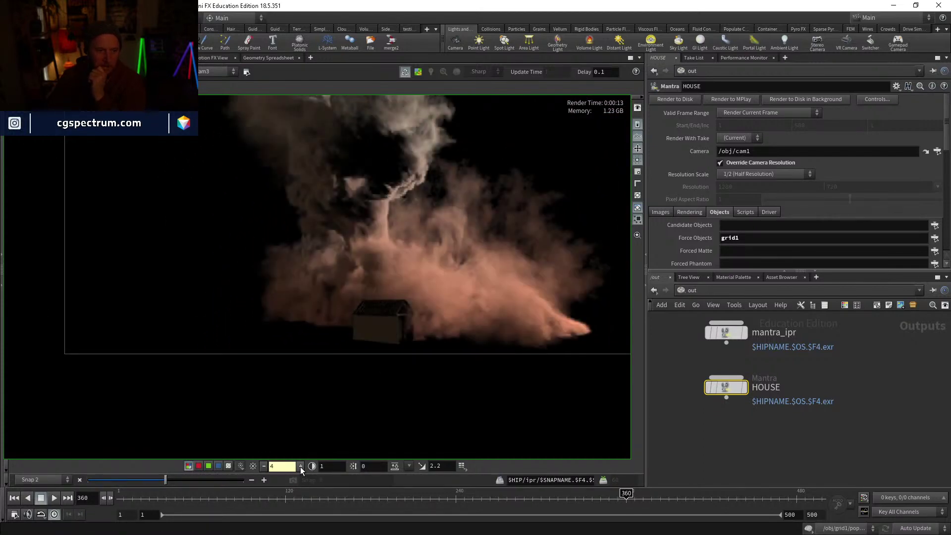
{"action": "left_click", "coordinate": [301, 467]}
{"action": "left_click", "coordinate": [300, 467]}
{"action": "left_click", "coordinate": [300, 466]}
{"action": "left_click", "coordinate": [301, 467]}
{"action": "left_click", "coordinate": [300, 467]}
{"action": "left_click", "coordinate": [300, 467]}
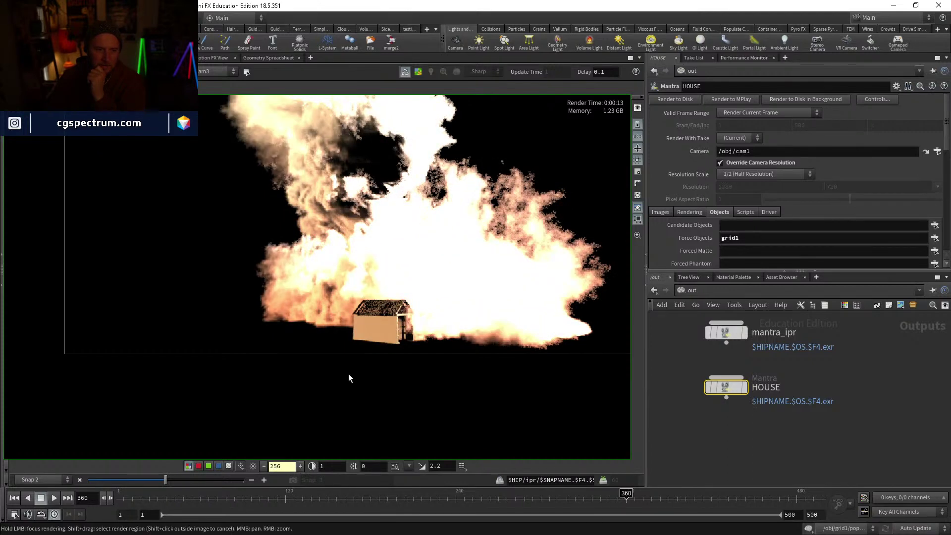
{"action": "left_click", "coordinate": [254, 466]}
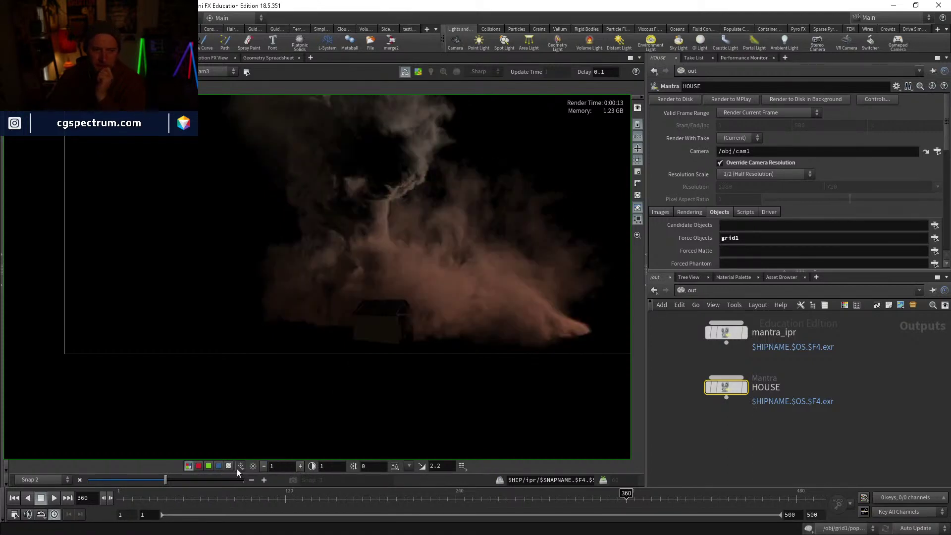
Step: Return the render view to the active render and set RENDER_TORNADO as the HOUSE pass's forced matte object
{"action": "mouse_move", "coordinate": [808, 375]}
{"action": "middle_mouse_down"}
{"action": "mouse_move", "coordinate": [815, 412]}
{"action": "mouse_move", "coordinate": [817, 369]}
{"action": "middle_mouse_up"}
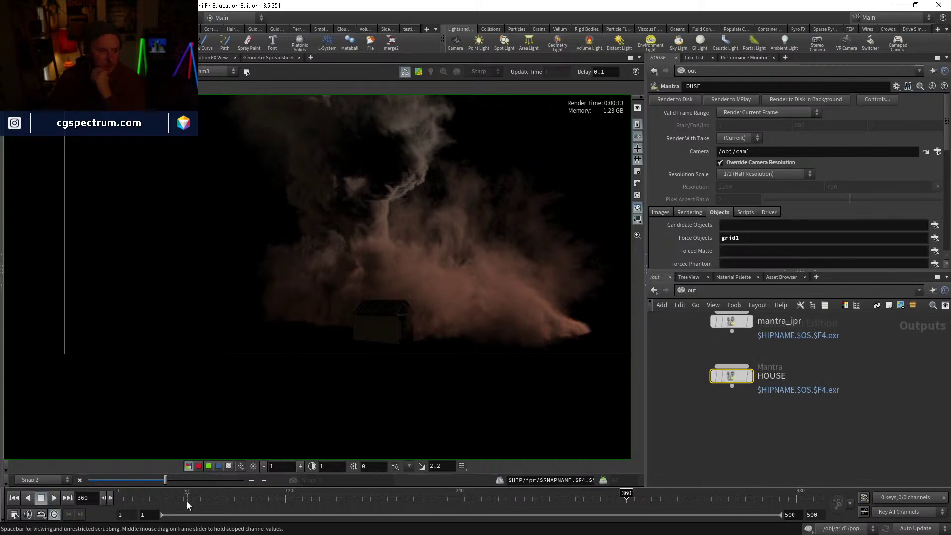
{"action": "left_click_drag", "start_coordinate": [165, 480], "coordinate": [243, 480]}
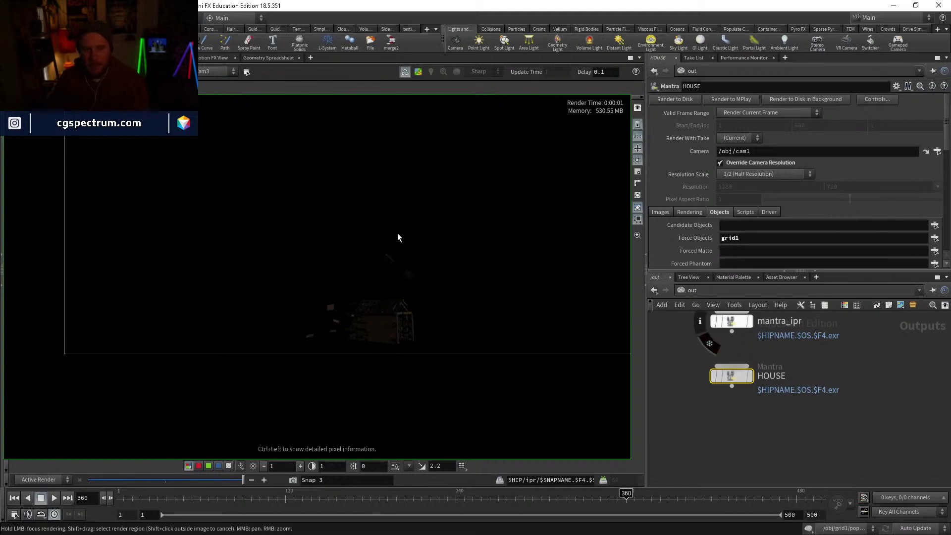
{"action": "scroll", "coordinate": [884, 232], "scroll_direction": "down", "scroll_amount": 1}
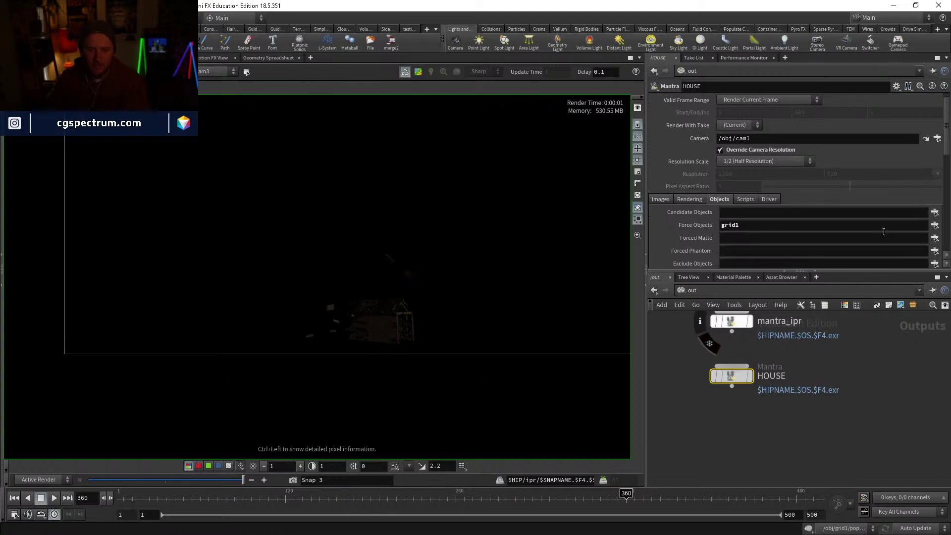
{"action": "left_click", "coordinate": [935, 239]}
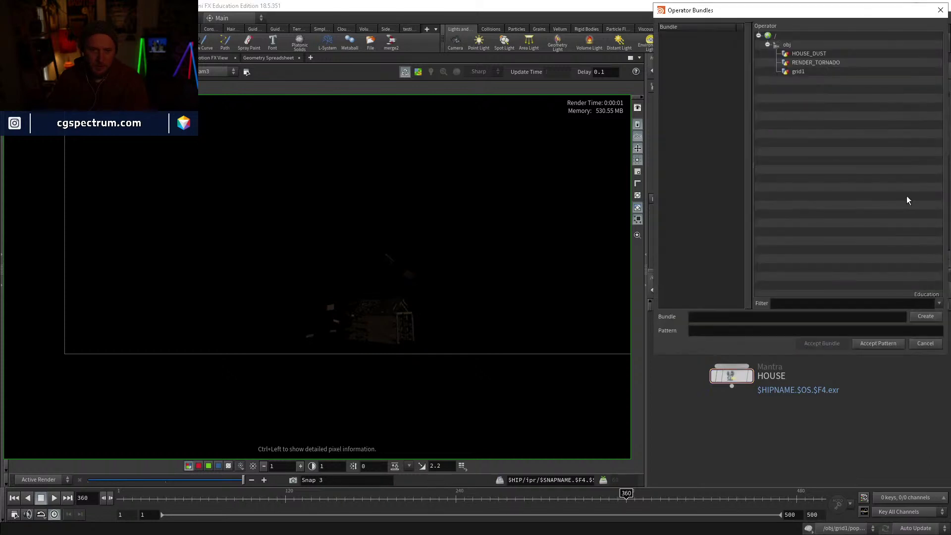
{"action": "double_click", "coordinate": [805, 64]}
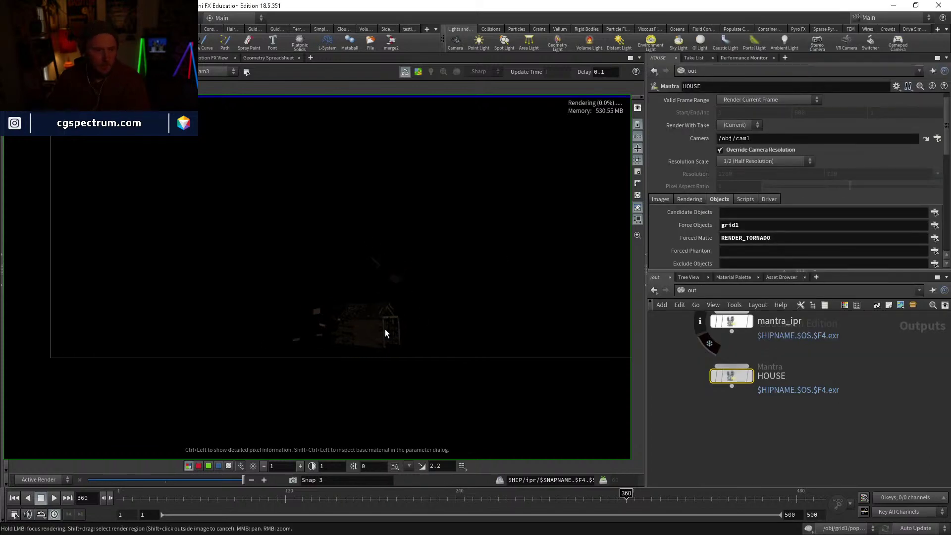
Step: Clear the HOUSE pass's forced matte for a snapshot, restore RENDER_TORNADO, and compare the unmatted snapshot with the active render
{"action": "scroll", "coordinate": [385, 329], "scroll_direction": "up", "scroll_amount": 2}
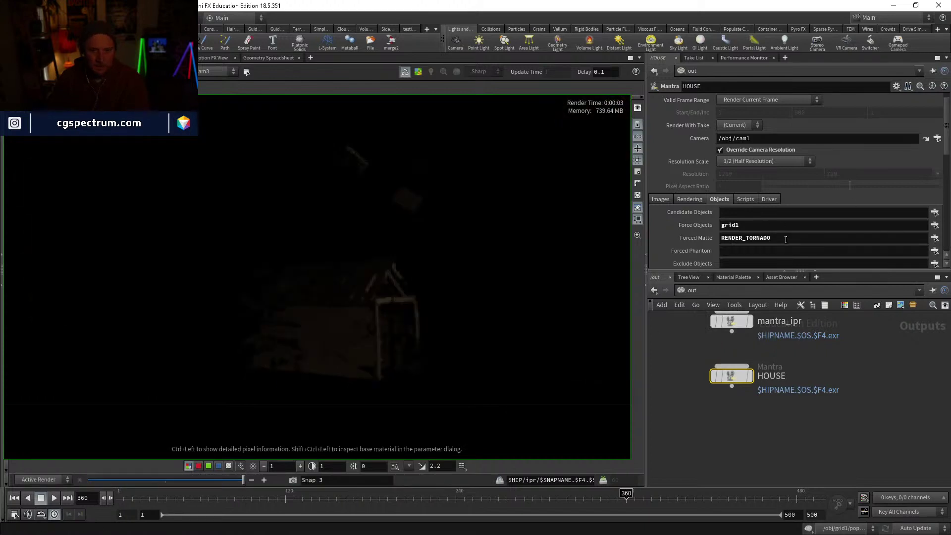
{"action": "double_click", "coordinate": [786, 240]}
{"action": "key", "text": "BackSpace"}
{"action": "left_click", "coordinate": [825, 444]}
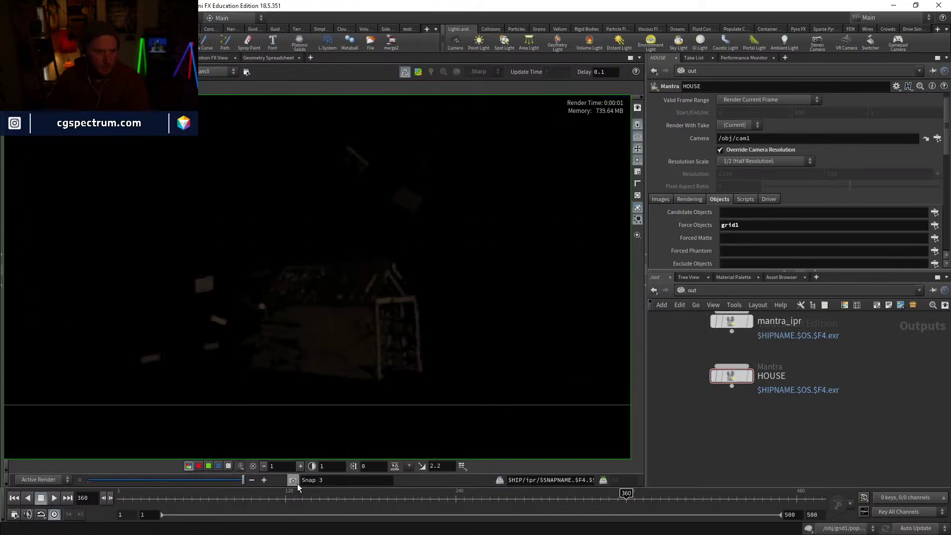
{"action": "key", "text": "ctrl+z"}
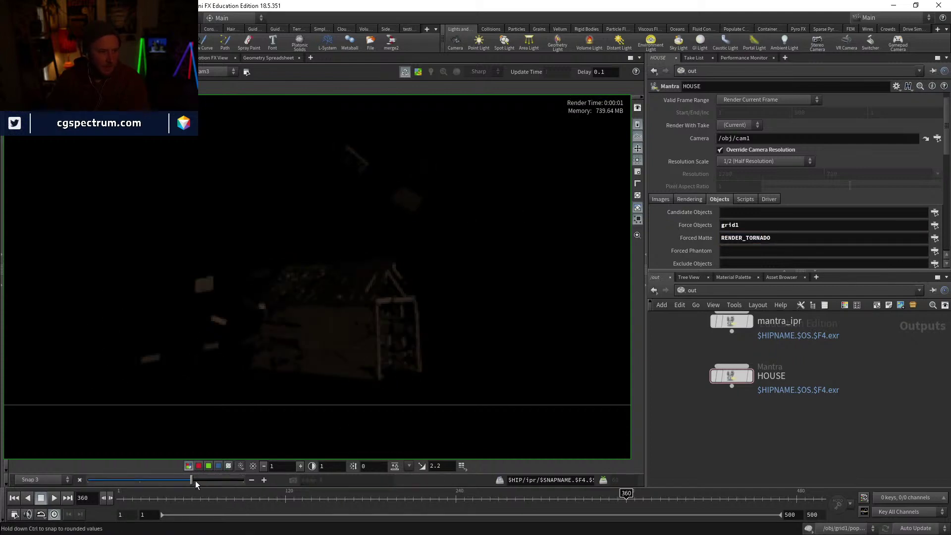
{"action": "left_click_drag", "start_coordinate": [216, 477], "coordinate": [242, 477]}
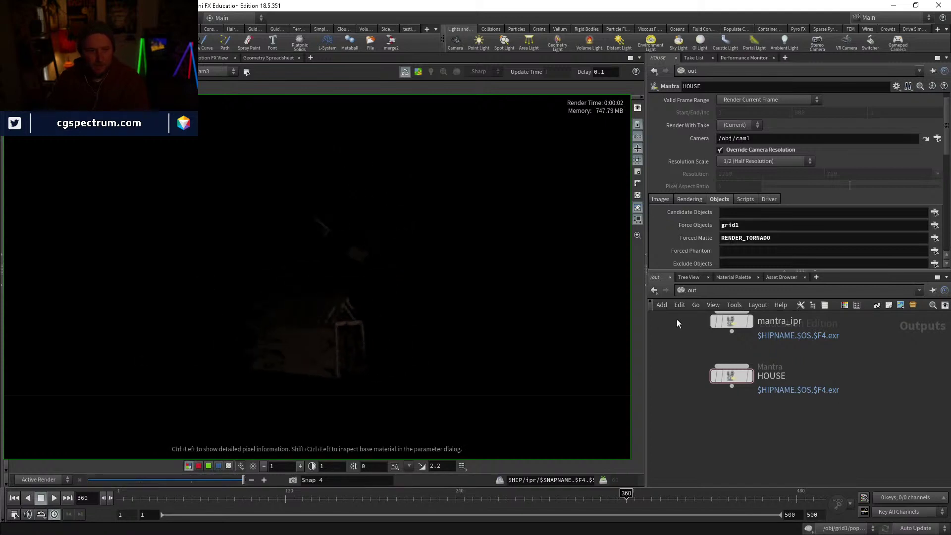
{"action": "scroll", "coordinate": [755, 230], "scroll_direction": "down", "scroll_amount": 5}
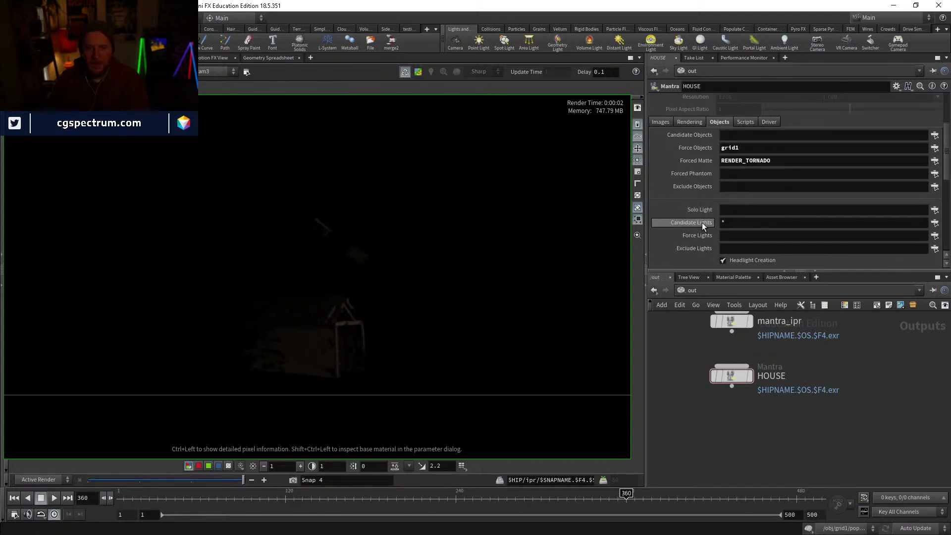
{"action": "left_click", "coordinate": [732, 376]}
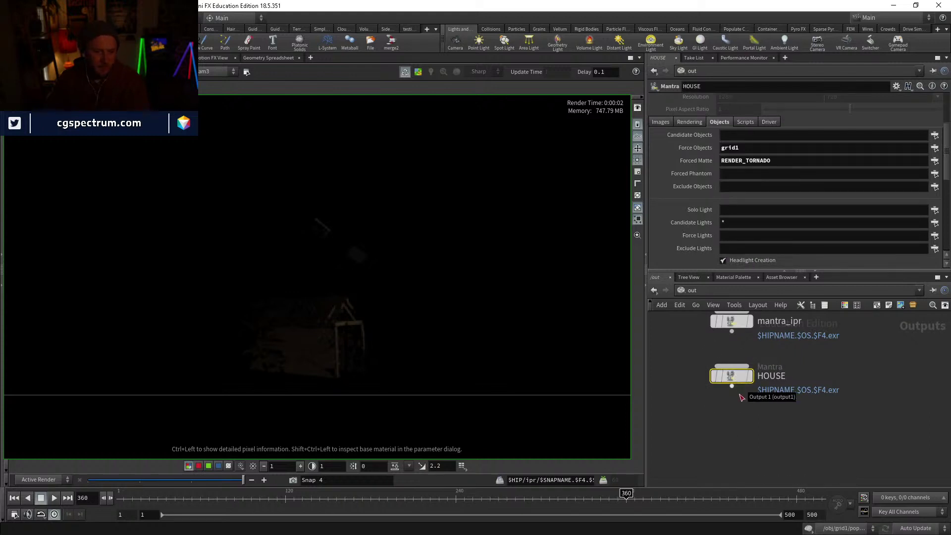
{"action": "key", "text": "ctrl+c"}
{"action": "key", "text": "ctrl+v"}
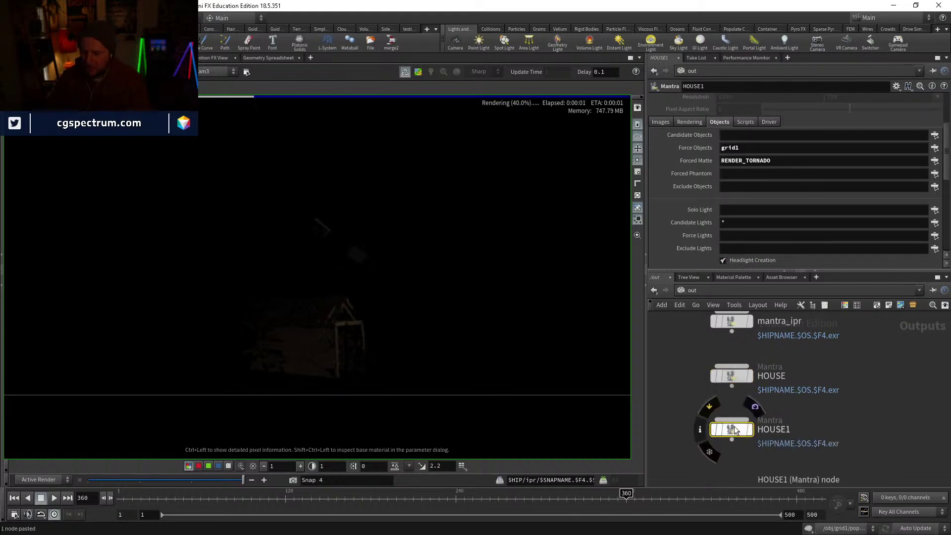
{"action": "key", "text": "Delete"}
Step: Rename the mantra_ipr output node to TORNADO
{"action": "middle_click_drag", "start_coordinate": [777, 315], "coordinate": [760, 382]}
{"action": "left_click", "coordinate": [721, 387]}
{"action": "left_click", "coordinate": [764, 387]}
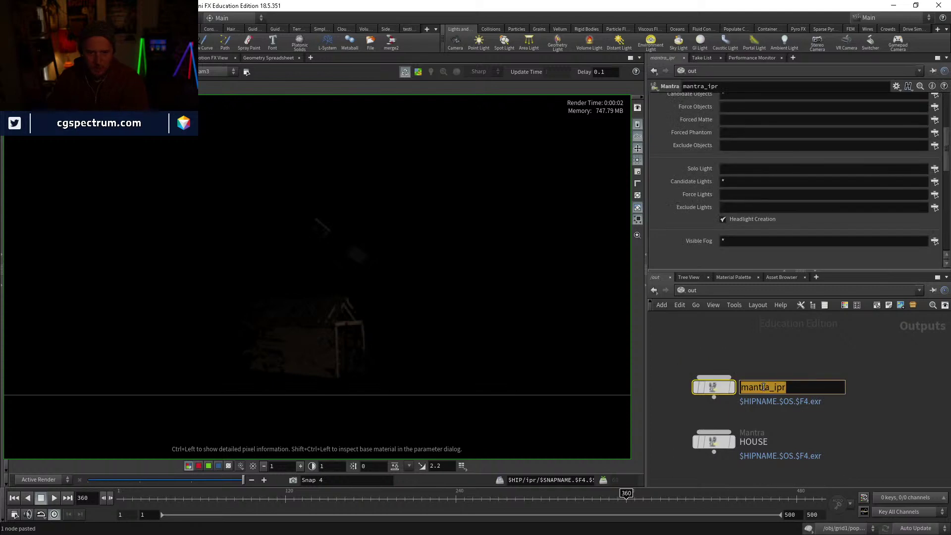
{"action": "type", "text": "TORNADO"}
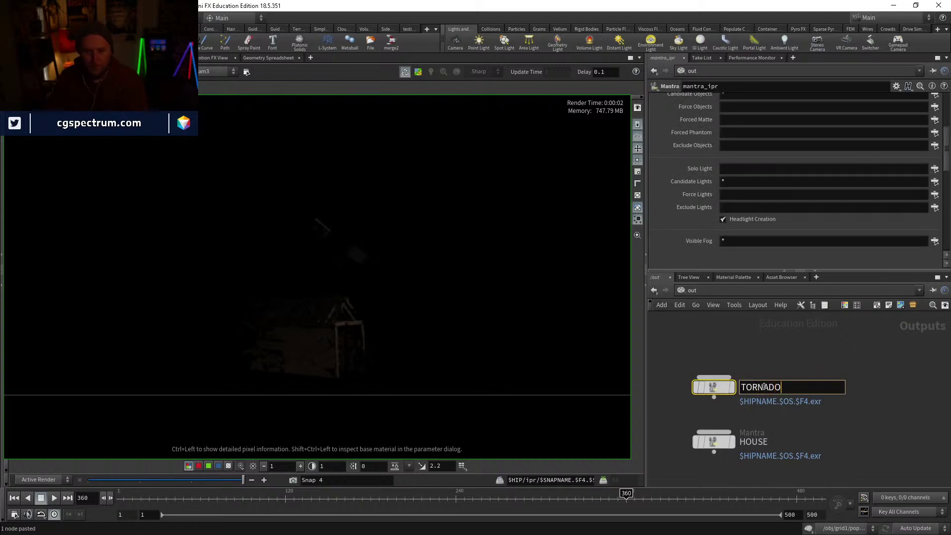
{"action": "key", "text": "Return"}
Step: Set the TORNADO pass's force objects to RENDER_TORNADO and clear its candidate objects
{"action": "scroll", "coordinate": [726, 130], "scroll_direction": "up", "scroll_amount": 2}
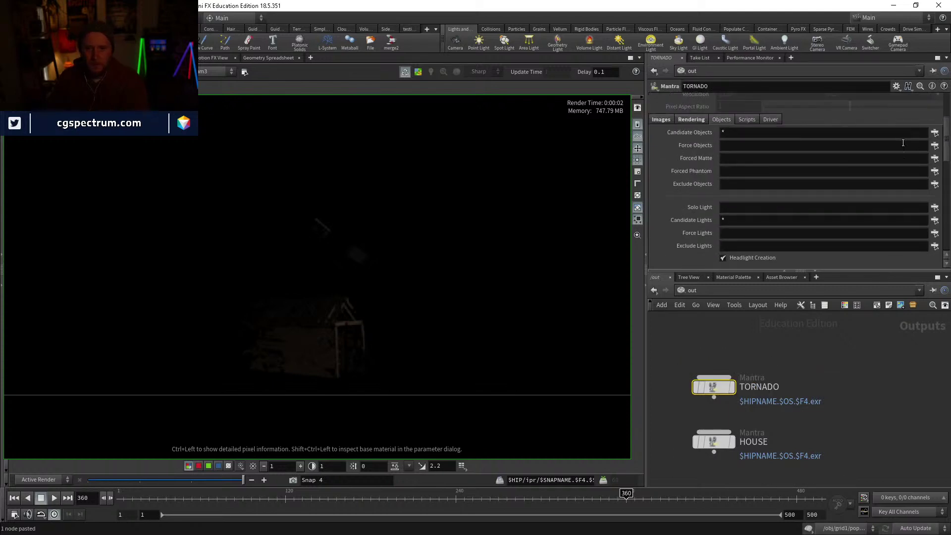
{"action": "left_click", "coordinate": [935, 146]}
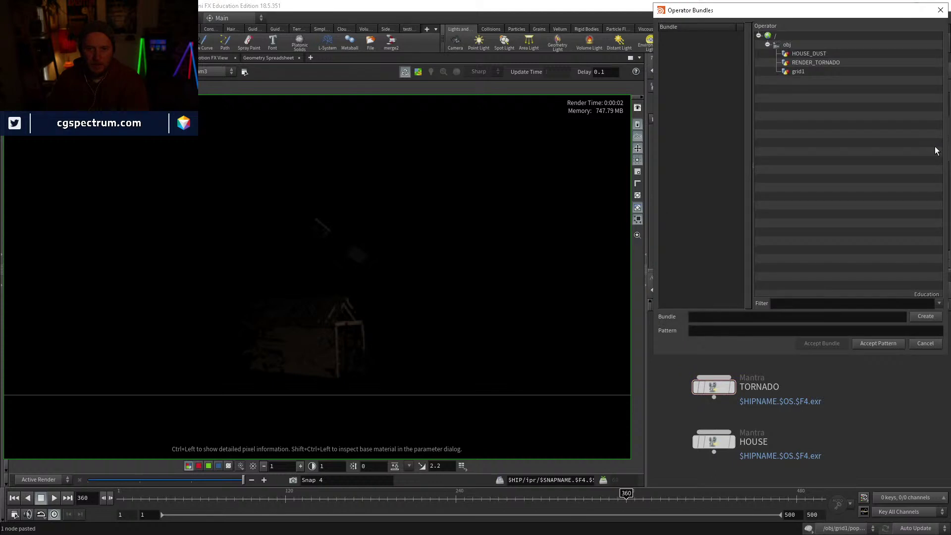
{"action": "left_click", "coordinate": [816, 62]}
{"action": "left_click", "coordinate": [879, 343]}
{"action": "left_click", "coordinate": [792, 133]}
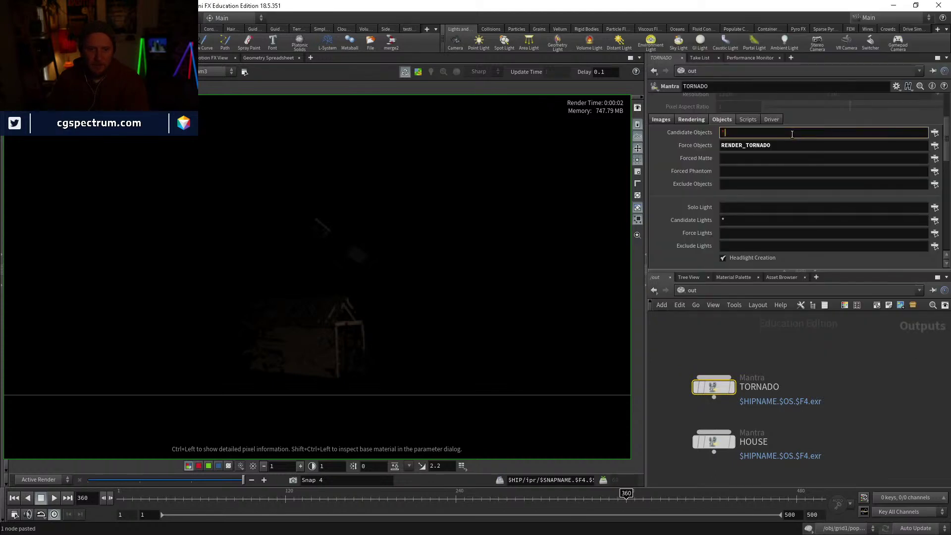
{"action": "key", "text": "BackSpace"}
{"action": "key", "text": "Return"}
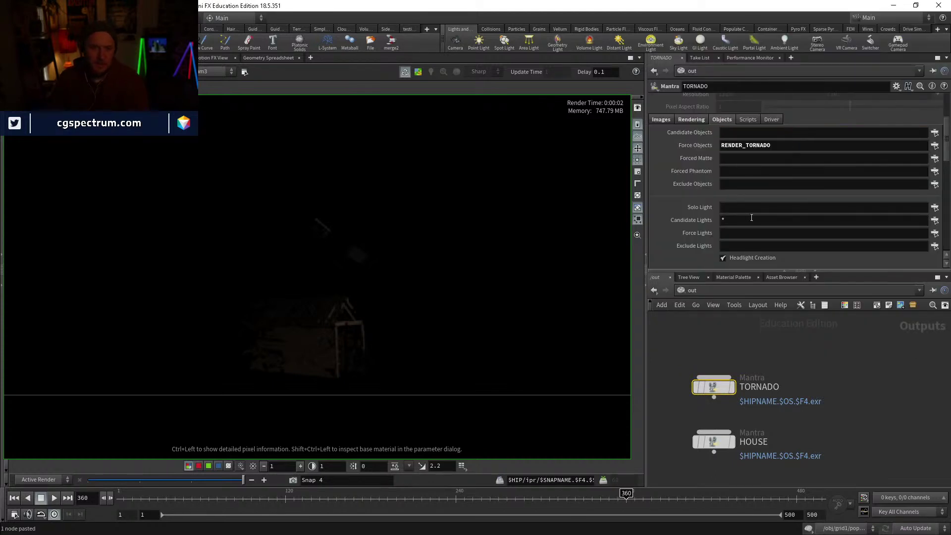
Step: Clear the TORNADO pass's candidate lights and set its force lights to FILL and KEY
{"action": "left_click", "coordinate": [934, 221]}
{"action": "left_click", "coordinate": [890, 343]}
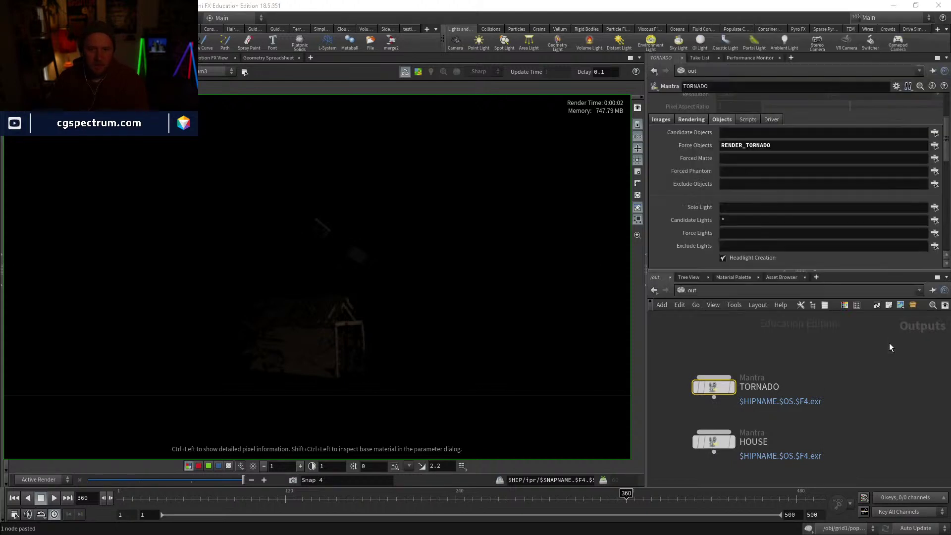
{"action": "left_click", "coordinate": [851, 219]}
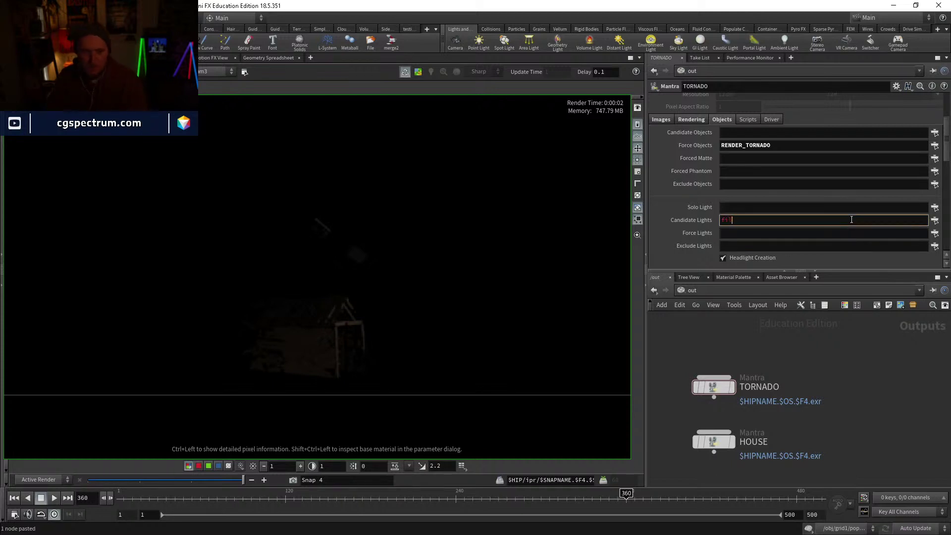
{"action": "left_click", "coordinate": [876, 236]}
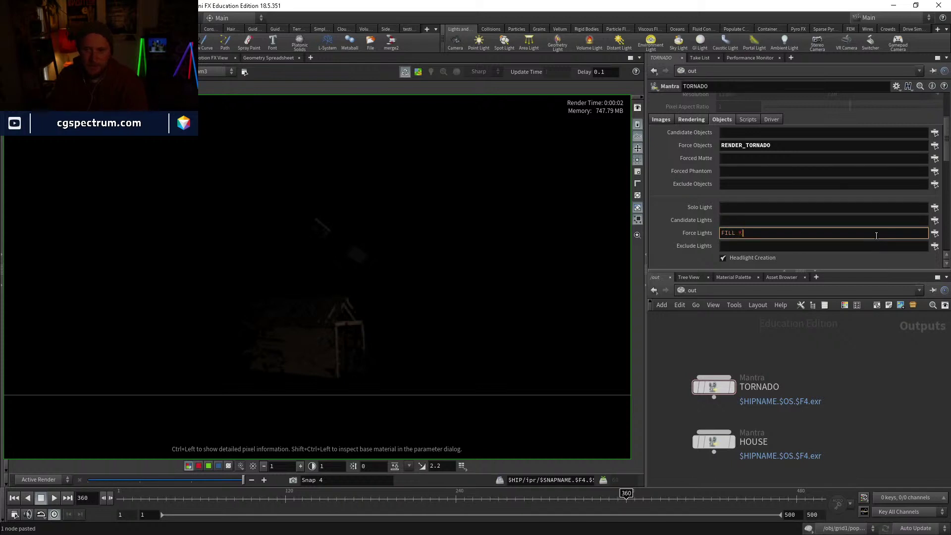
{"action": "key", "text": "Return"}
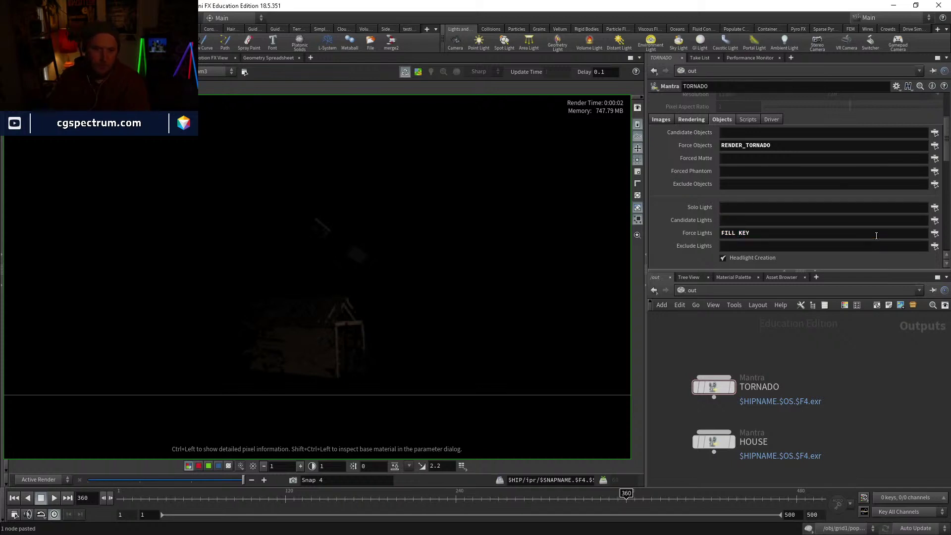
Step: Review the light, tornado and house dust nodes in the object network, and return to the output network
{"action": "left_click", "coordinate": [703, 303]}
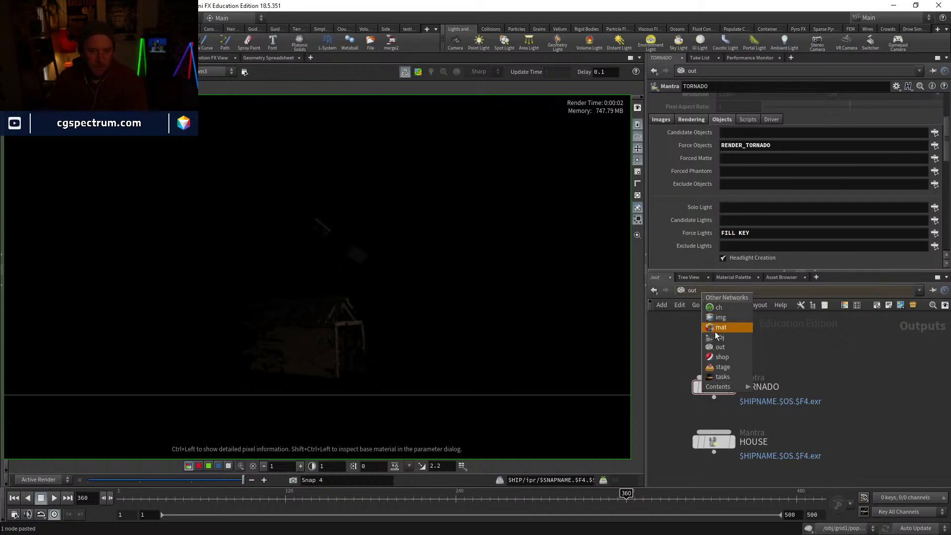
{"action": "left_click", "coordinate": [715, 334]}
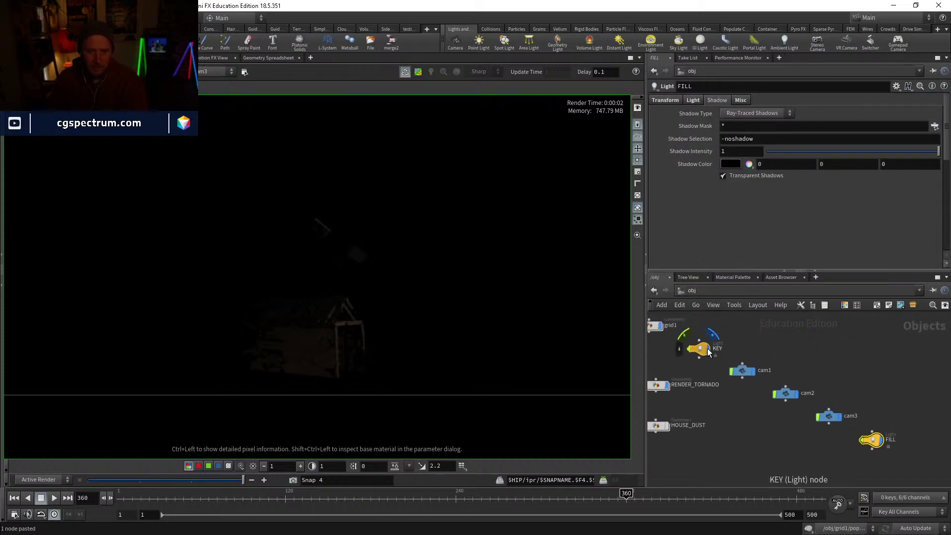
{"action": "middle_click_drag", "start_coordinate": [779, 459], "coordinate": [816, 421]}
{"action": "scroll", "coordinate": [706, 395], "scroll_direction": "up", "scroll_amount": 2}
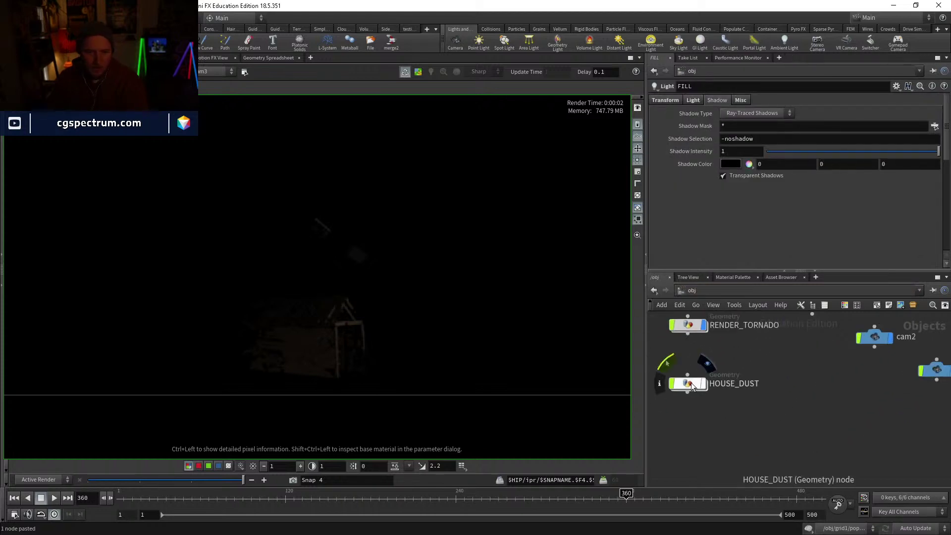
{"action": "left_click", "coordinate": [695, 293]}
{"action": "left_click", "coordinate": [715, 341]}
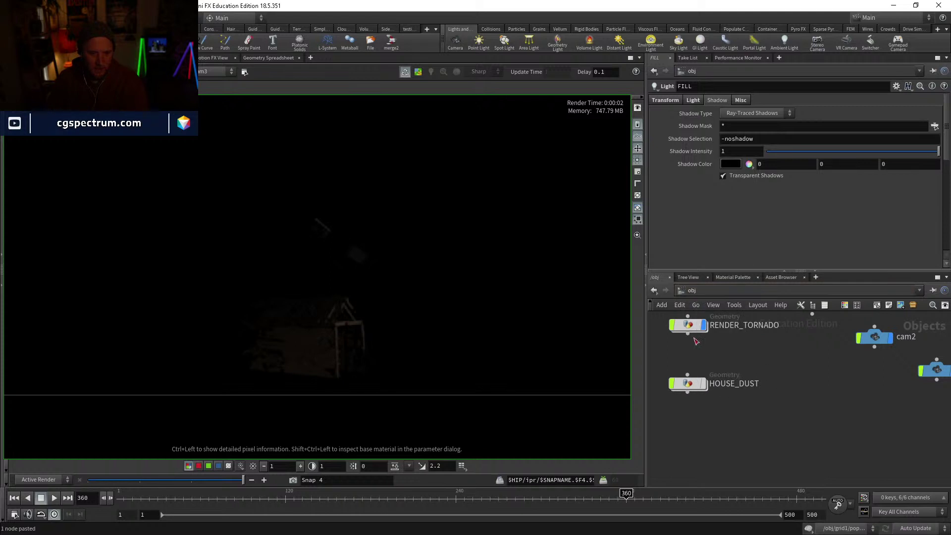
{"action": "left_click", "coordinate": [694, 296]}
{"action": "left_click", "coordinate": [722, 348]}
{"action": "middle_click_drag", "start_coordinate": [799, 465], "coordinate": [793, 400]}
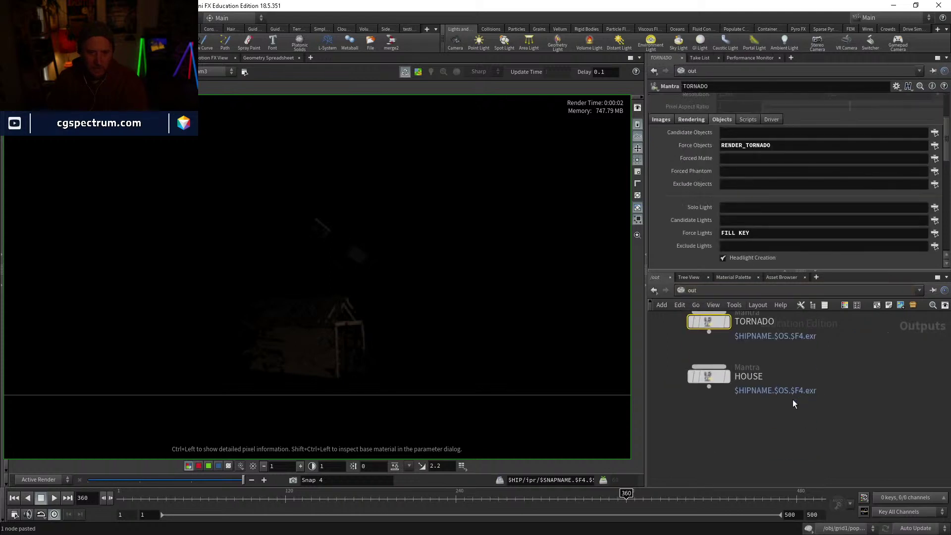
Step: Add an environment light to the object network below the camera nodes
{"action": "left_click", "coordinate": [699, 291]}
{"action": "left_click", "coordinate": [717, 314]}
{"action": "middle_click_drag", "start_coordinate": [835, 430], "coordinate": [735, 408]}
{"action": "scroll", "coordinate": [735, 407], "scroll_direction": "down", "scroll_amount": 3}
{"action": "key", "text": "Tab"}
{"action": "type", "text": "env"}
{"action": "key", "text": "Return"}
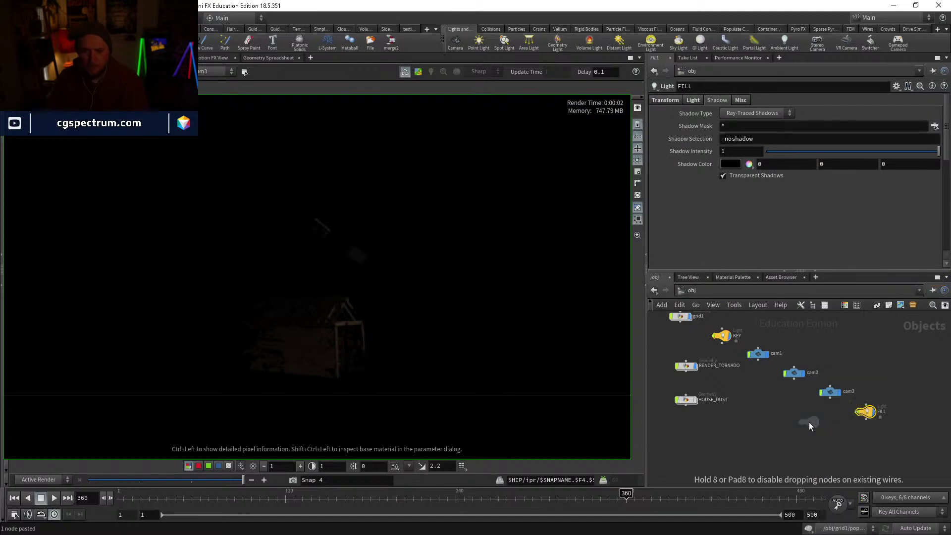
{"action": "left_click", "coordinate": [809, 422]}
Step: Load HDRIHaven_lenong_1_2k.rat as the environment light's map and place the light's node between HOUSE_DUST and FILL
{"action": "left_click", "coordinate": [936, 151]}
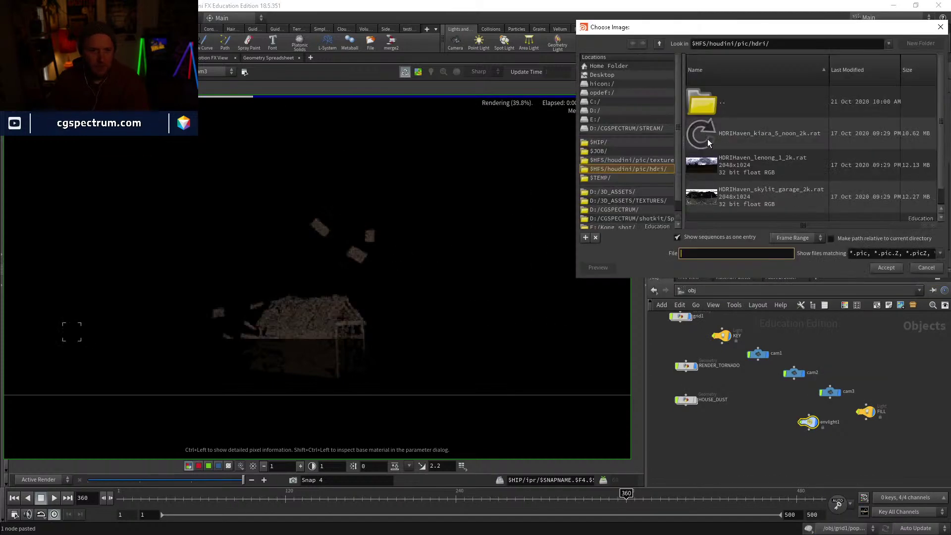
{"action": "double_click", "coordinate": [726, 163]}
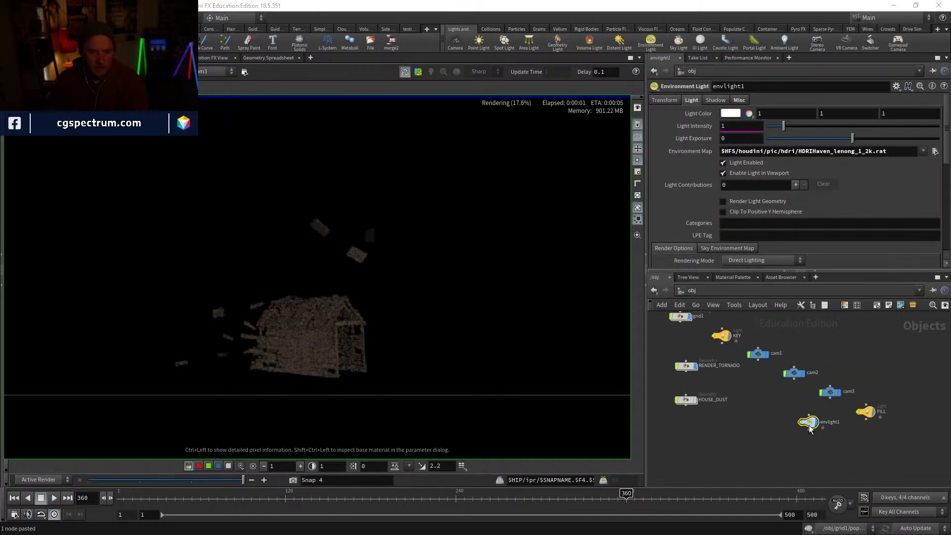
{"action": "left_click_drag", "start_coordinate": [811, 434], "coordinate": [761, 413]}
Step: Inspect the house and its flying debris in the render under the environment light, and return to the output network
{"action": "scroll", "coordinate": [327, 317], "scroll_direction": "down", "scroll_amount": 5}
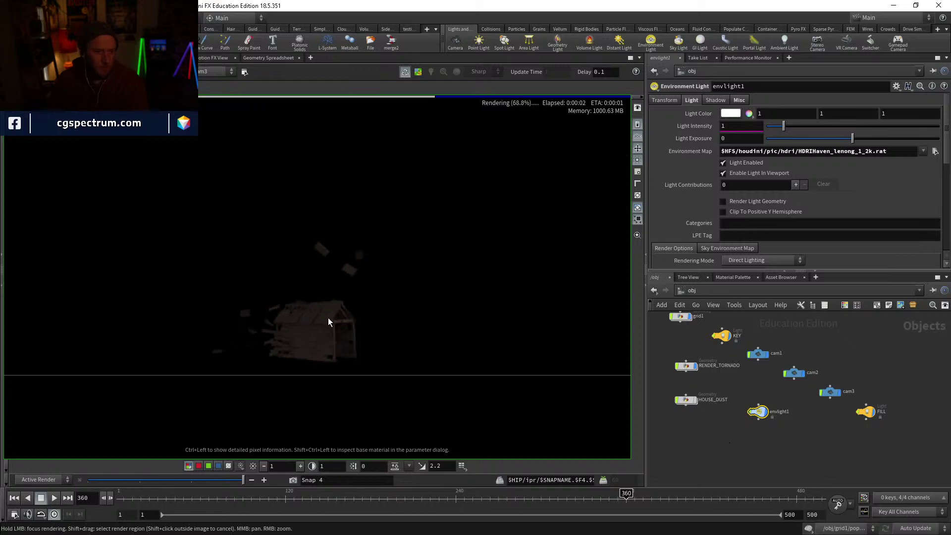
{"action": "mouse_move", "coordinate": [344, 319]}
{"action": "middle_mouse_down"}
{"action": "mouse_move", "coordinate": [387, 331]}
{"action": "mouse_move", "coordinate": [350, 317]}
{"action": "middle_mouse_up"}
{"action": "scroll", "coordinate": [349, 317], "scroll_direction": "down", "scroll_amount": 2}
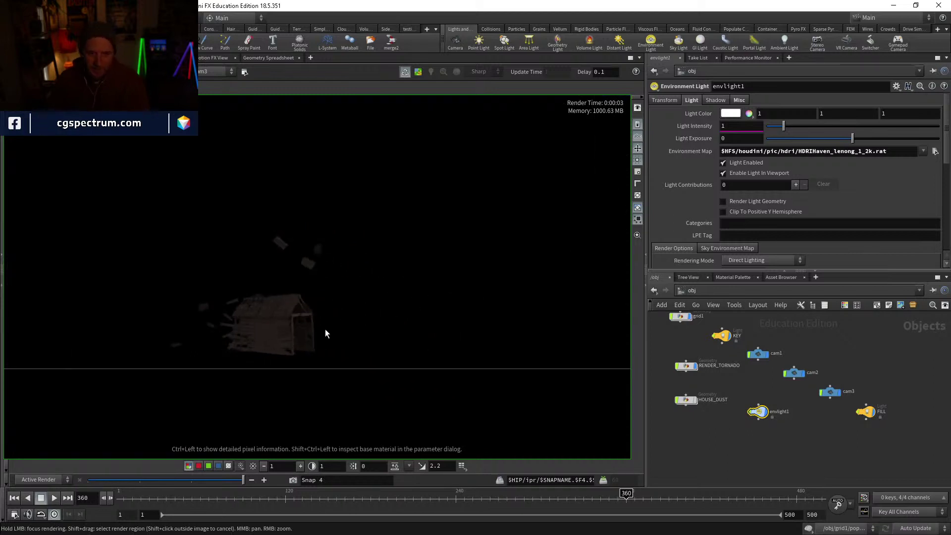
{"action": "scroll", "coordinate": [347, 318], "scroll_direction": "up", "scroll_amount": 5}
{"action": "scroll", "coordinate": [375, 351], "scroll_direction": "down", "scroll_amount": 2}
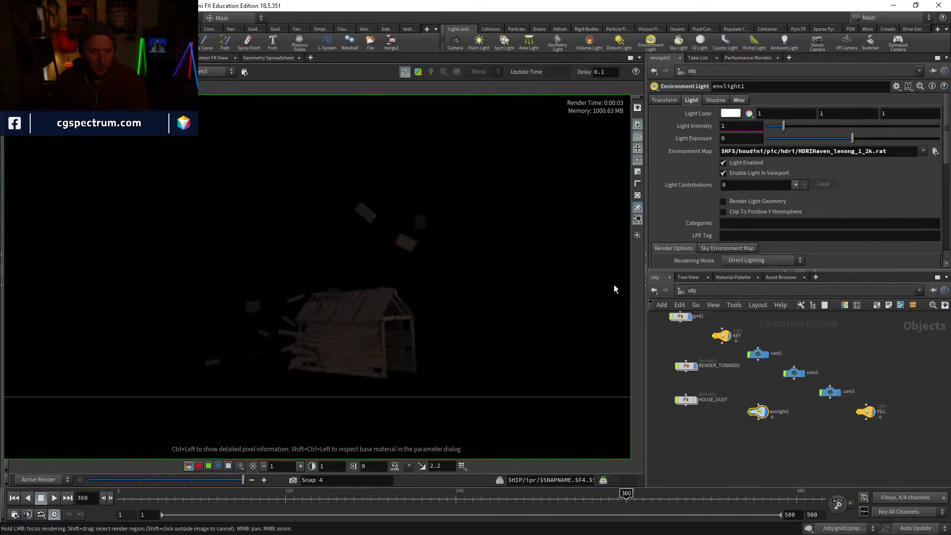
{"action": "scroll", "coordinate": [762, 418], "scroll_direction": "up", "scroll_amount": 2}
{"action": "left_click", "coordinate": [694, 291]}
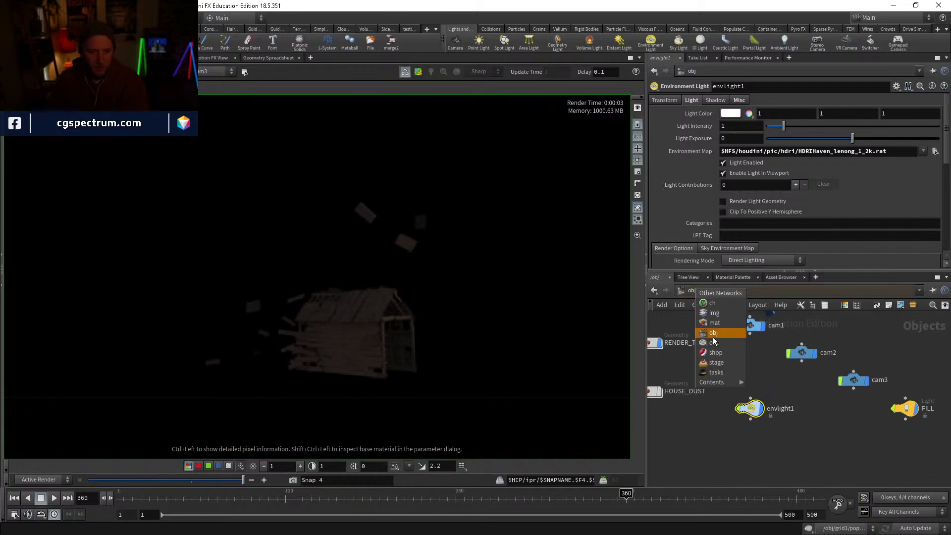
{"action": "left_click", "coordinate": [714, 343]}
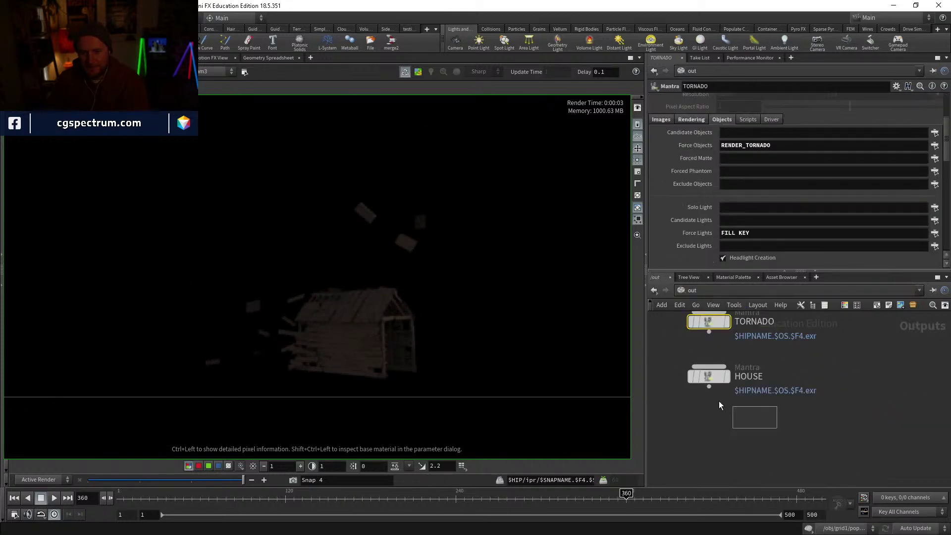
Step: Clear the HOUSE pass's candidate lights and force envlight1, KEY and FILL as its lights
{"action": "left_click", "coordinate": [709, 376]}
{"action": "scroll", "coordinate": [843, 208], "scroll_direction": "down", "scroll_amount": 2}
{"action": "left_click", "coordinate": [741, 199]}
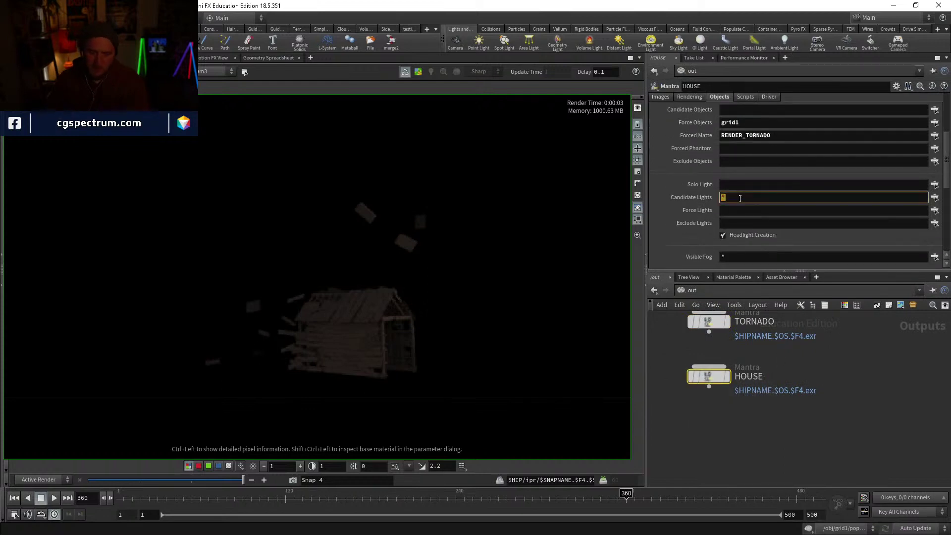
{"action": "key", "text": "Return"}
{"action": "left_click", "coordinate": [935, 211]}
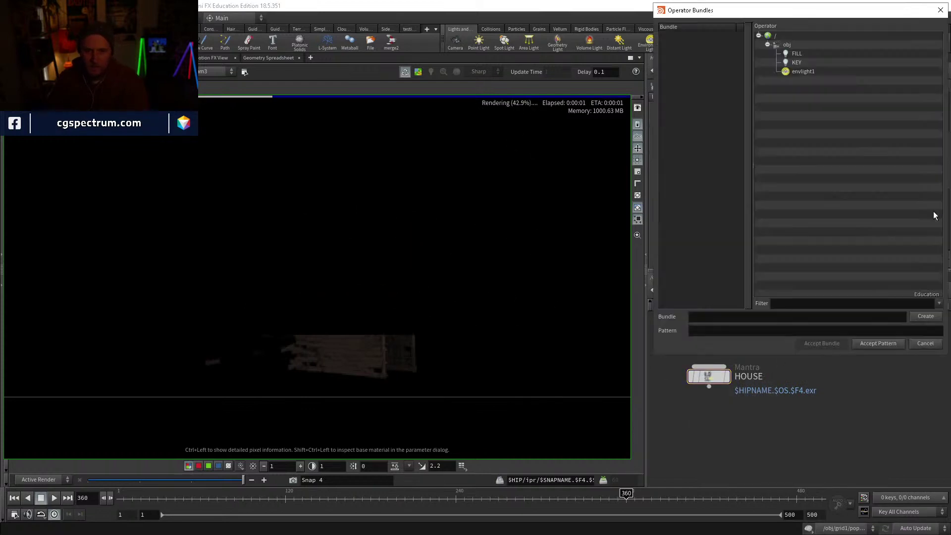
{"action": "left_click", "coordinate": [801, 70]}
{"action": "left_click", "coordinate": [798, 53], "text": "shift"}
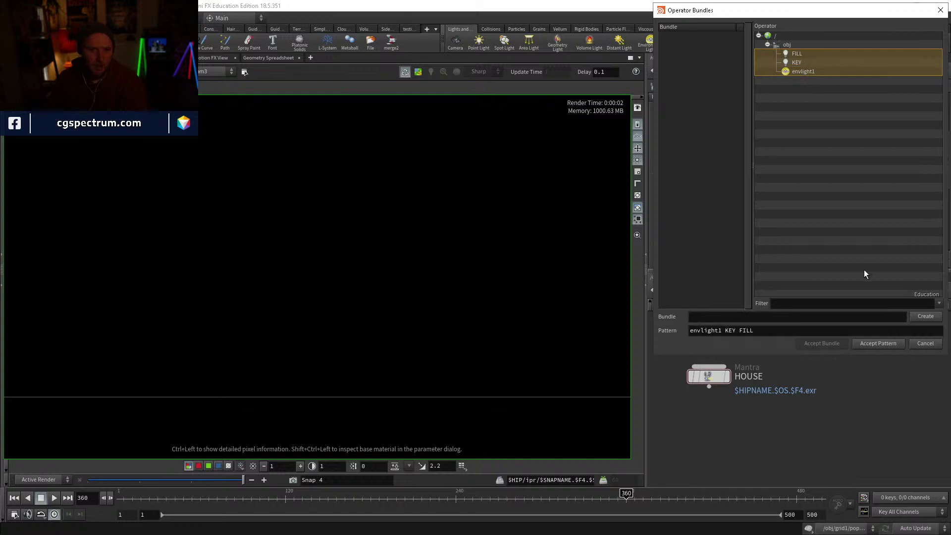
{"action": "left_click", "coordinate": [877, 343]}
Step: Compare the light assignments of the TORNADO and HOUSE passes
{"action": "left_click", "coordinate": [715, 350]}
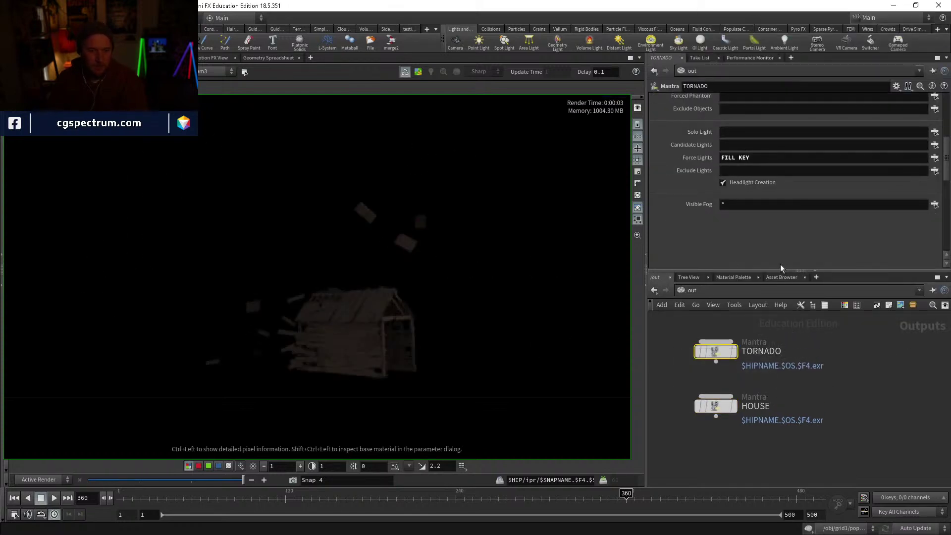
{"action": "middle_click_drag", "start_coordinate": [789, 407], "coordinate": [782, 435]}
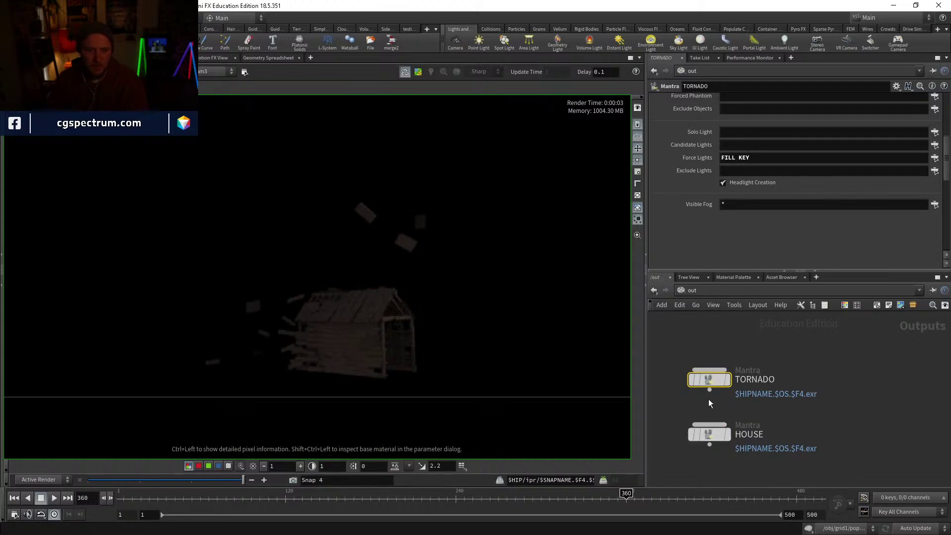
{"action": "left_click", "coordinate": [713, 434]}
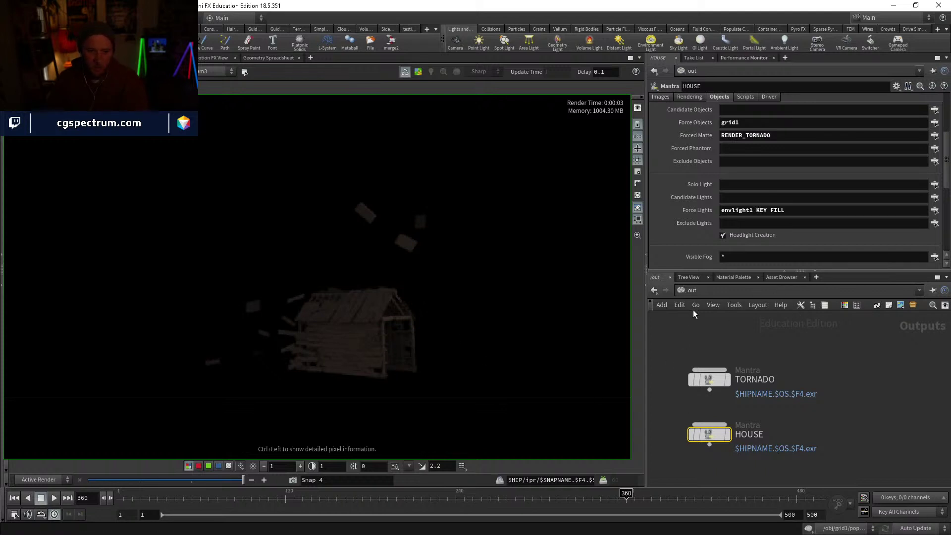
Step: In the object network, restrict the RENDER_TORNADO object's light mask to KEY and FILL
{"action": "left_click", "coordinate": [695, 291]}
{"action": "left_click", "coordinate": [705, 338]}
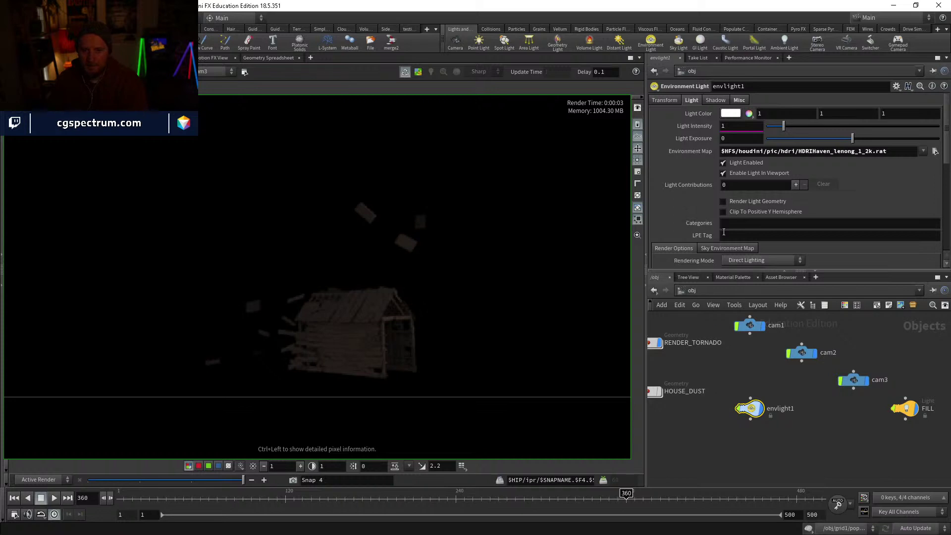
{"action": "scroll", "coordinate": [699, 212], "scroll_direction": "down", "scroll_amount": 3}
{"action": "left_click", "coordinate": [688, 391]}
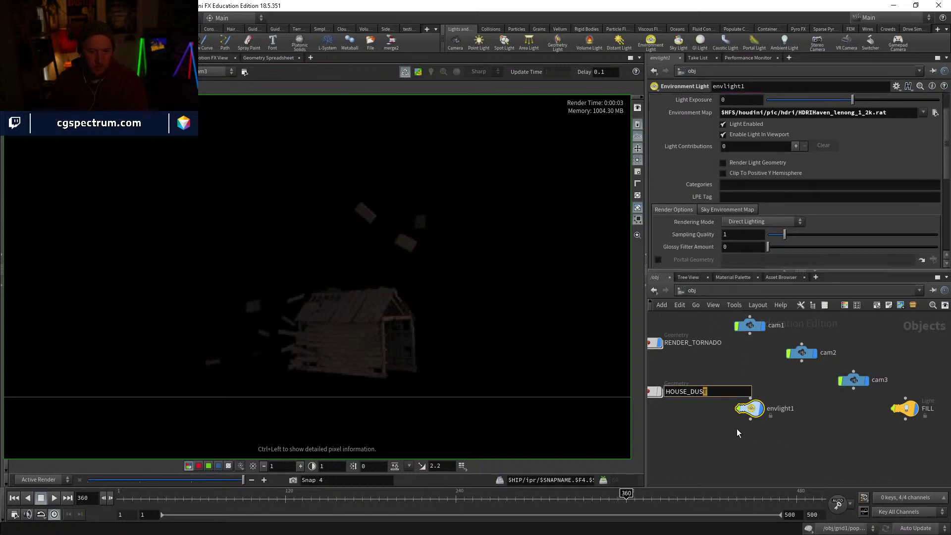
{"action": "left_click", "coordinate": [736, 432]}
{"action": "middle_click_drag", "start_coordinate": [699, 439], "coordinate": [779, 475]}
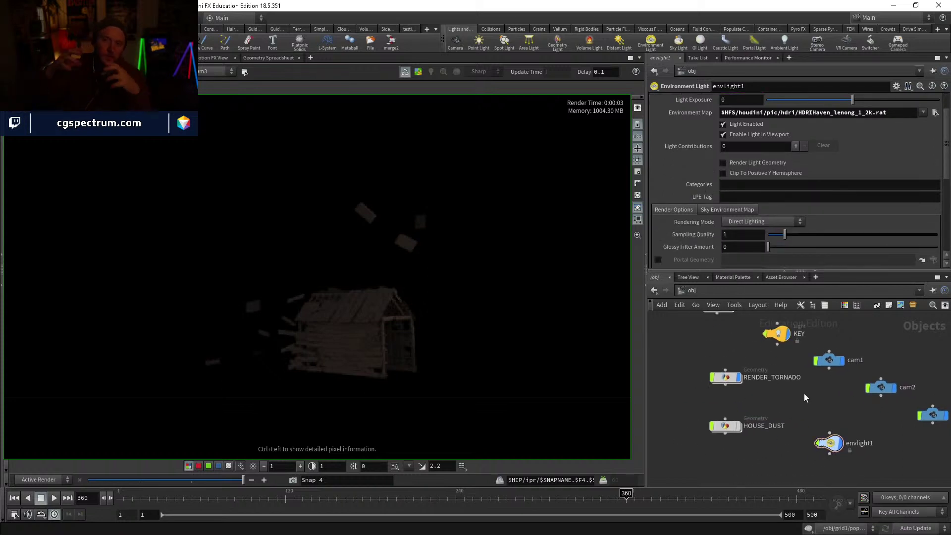
{"action": "right_click_drag", "start_coordinate": [804, 393], "coordinate": [807, 391]}
{"action": "left_click", "coordinate": [725, 377]}
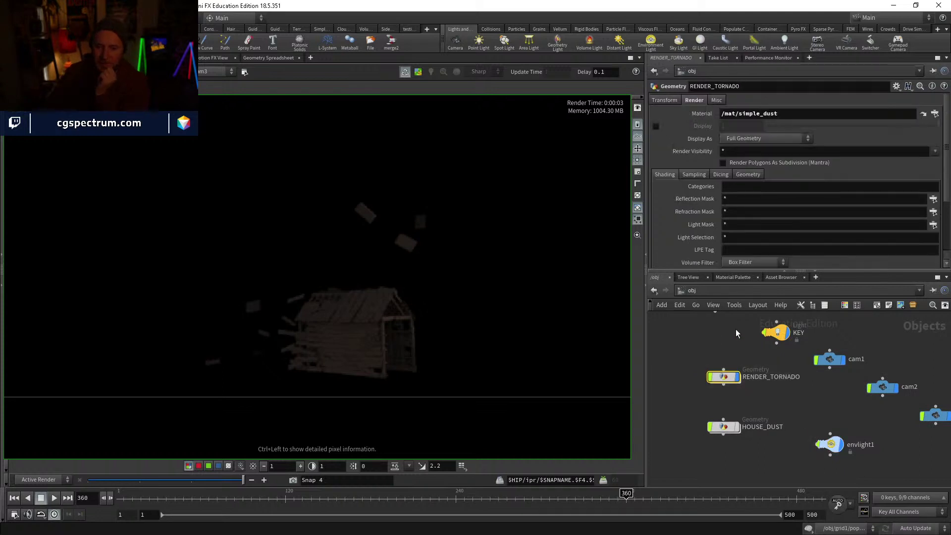
{"action": "scroll", "coordinate": [696, 235], "scroll_direction": "down", "scroll_amount": 1}
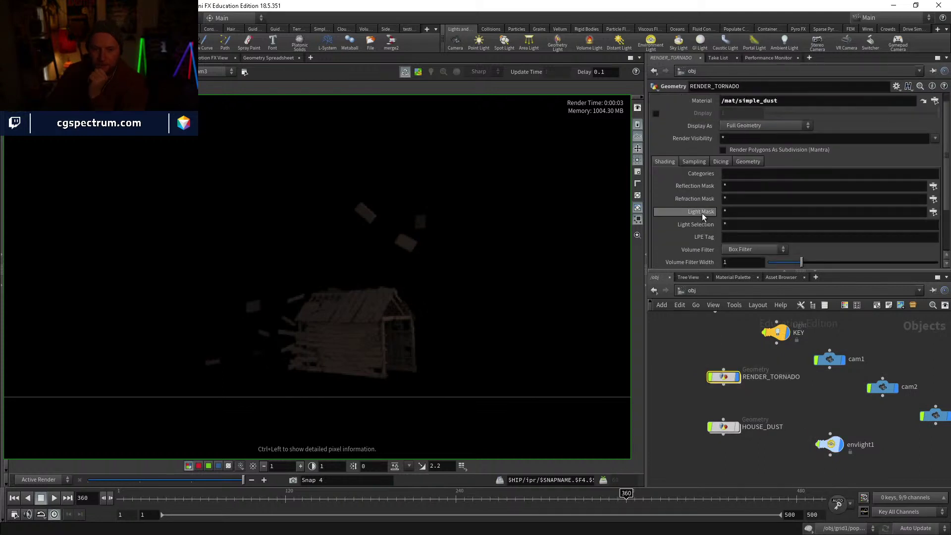
{"action": "left_click", "coordinate": [933, 212]}
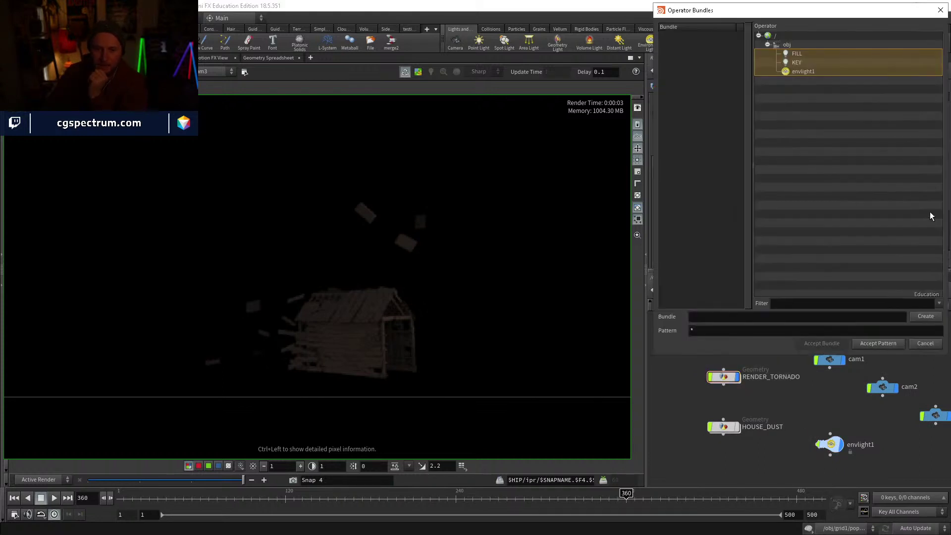
{"action": "left_click", "coordinate": [813, 72], "text": "ctrl"}
{"action": "left_click", "coordinate": [887, 344]}
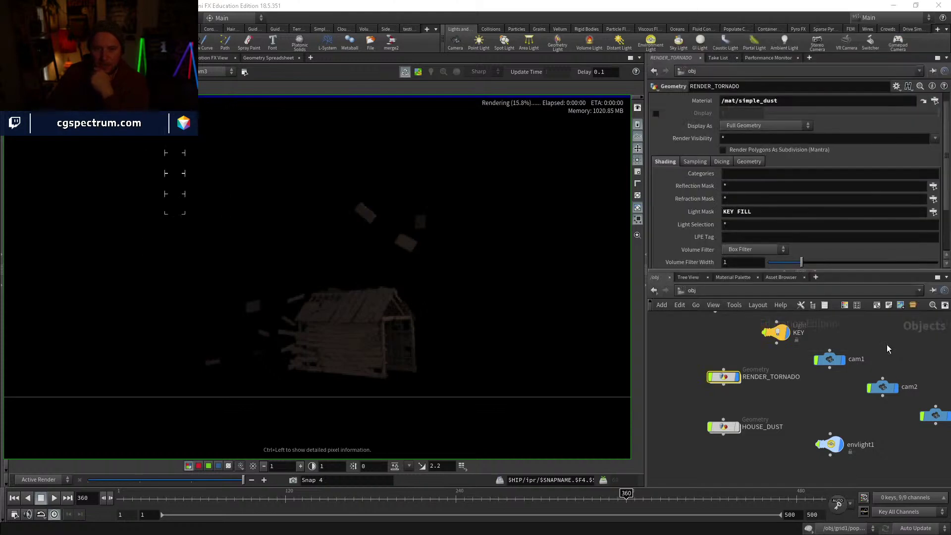
Step: Try an intensity of 0.5 on the environment light, and lower it to 0.2
{"action": "middle_click_drag", "start_coordinate": [806, 437], "coordinate": [762, 379]}
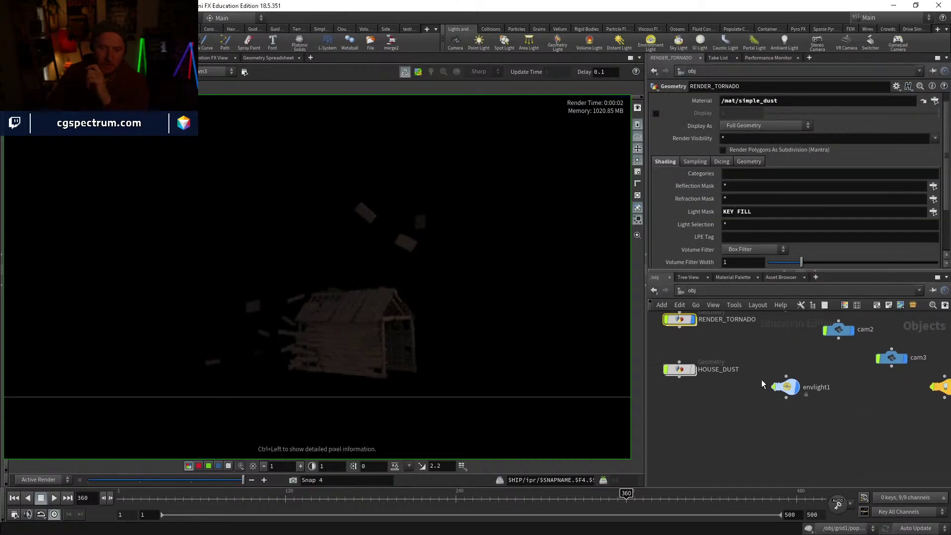
{"action": "mouse_move", "coordinate": [751, 446]}
{"action": "middle_mouse_down"}
{"action": "mouse_move", "coordinate": [762, 453]}
{"action": "mouse_move", "coordinate": [747, 451]}
{"action": "middle_mouse_up"}
{"action": "left_click", "coordinate": [782, 391]}
{"action": "scroll", "coordinate": [733, 181], "scroll_direction": "up", "scroll_amount": 2}
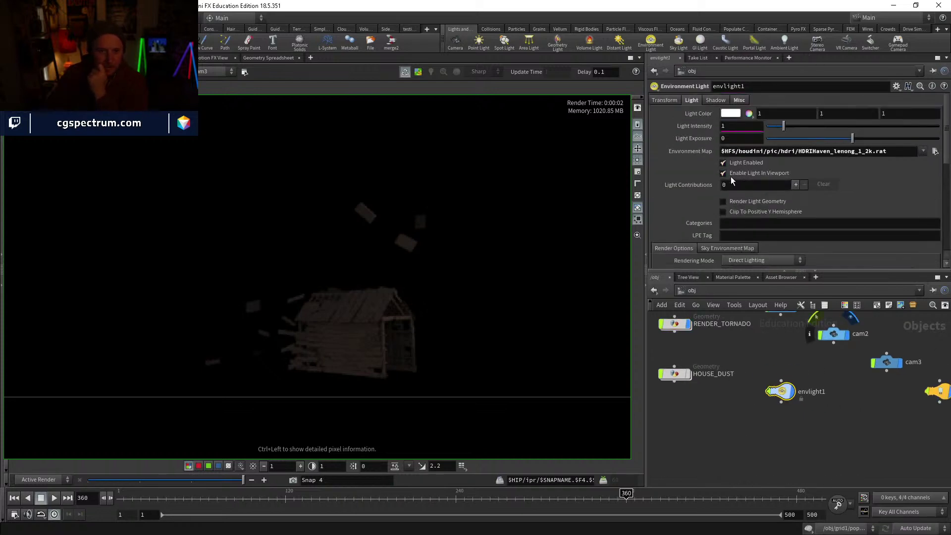
{"action": "type", "text": ".5"}
{"action": "key", "text": "Return"}
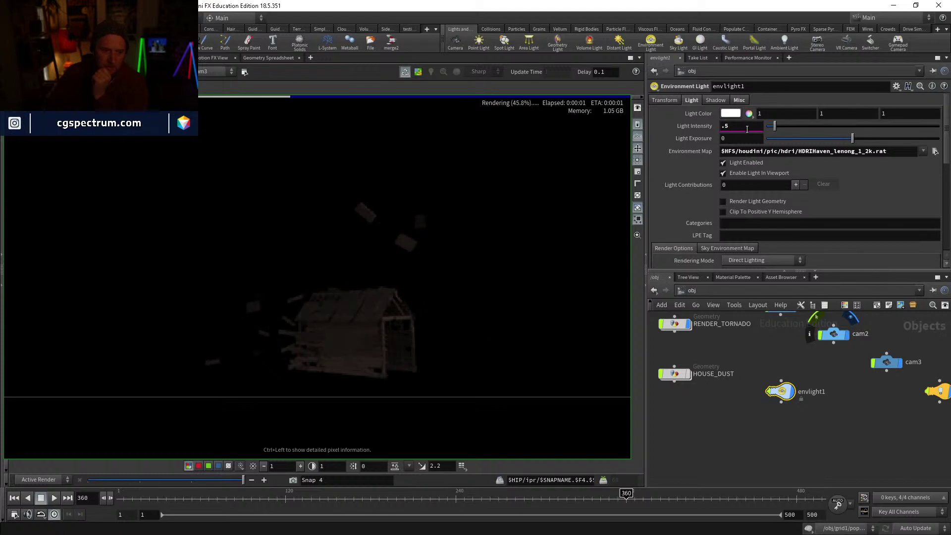
{"action": "type", "text": ".2"}
{"action": "key", "text": "Return"}
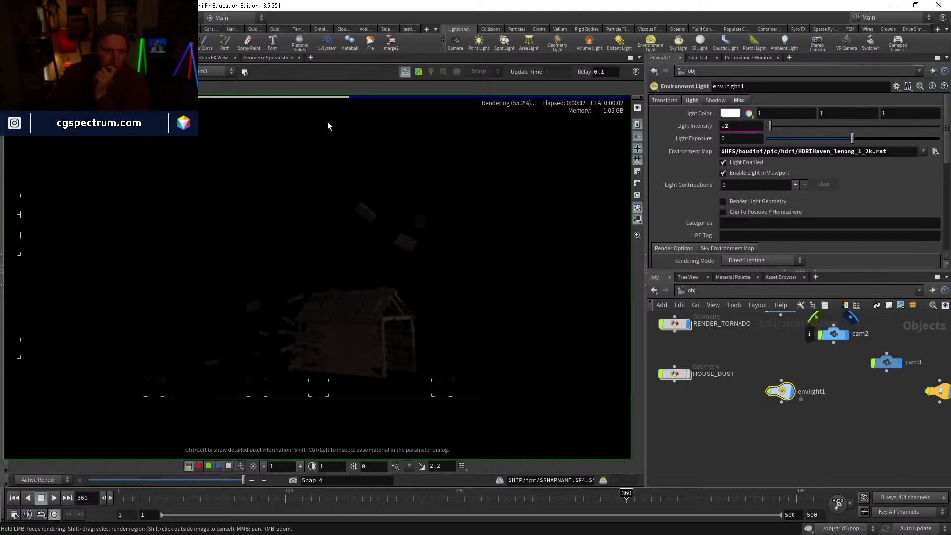
Step: View another image plane of the house render and switch back to the main image
{"action": "left_click", "coordinate": [73, 137]}
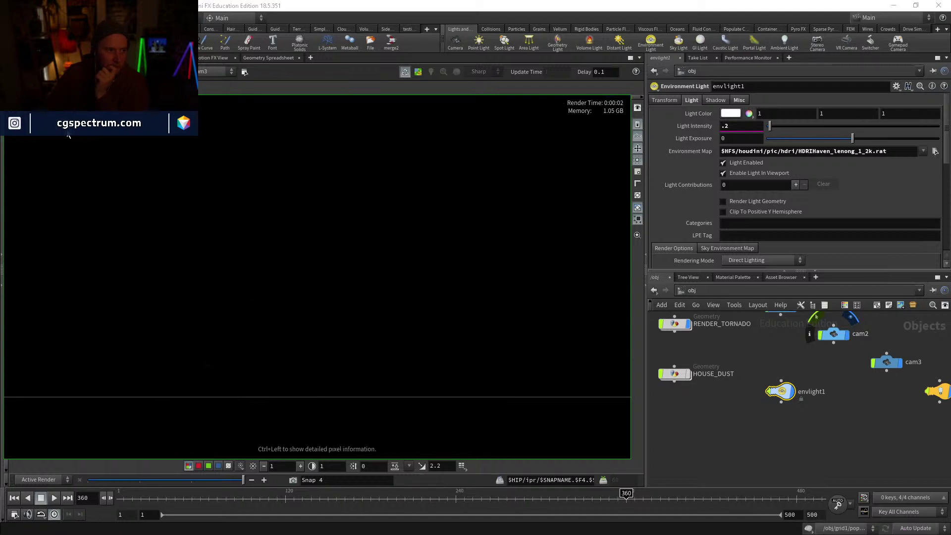
{"action": "left_click", "coordinate": [59, 88]}
{"action": "left_click", "coordinate": [58, 98]}
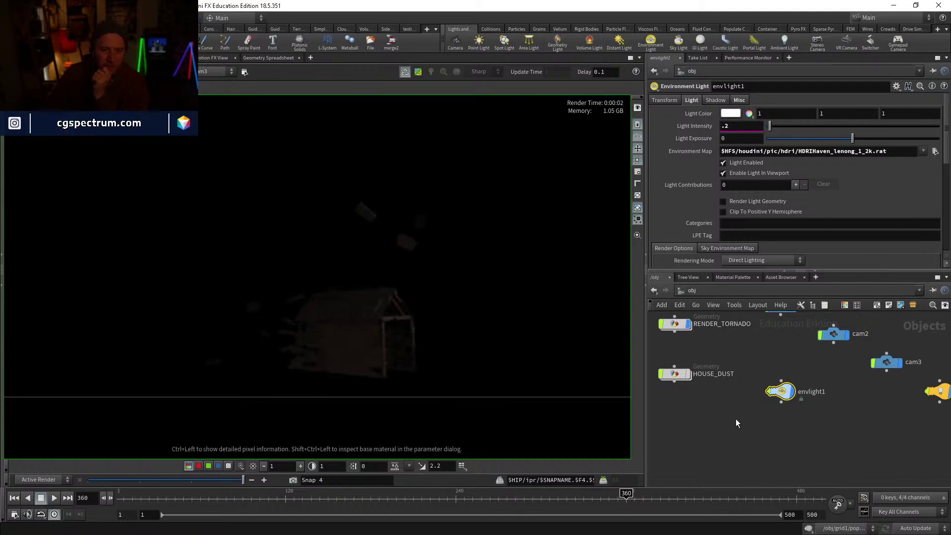
Step: Rename the environment light node as ENV
{"action": "left_click", "coordinate": [813, 392]}
{"action": "type", "text": "ENV"}
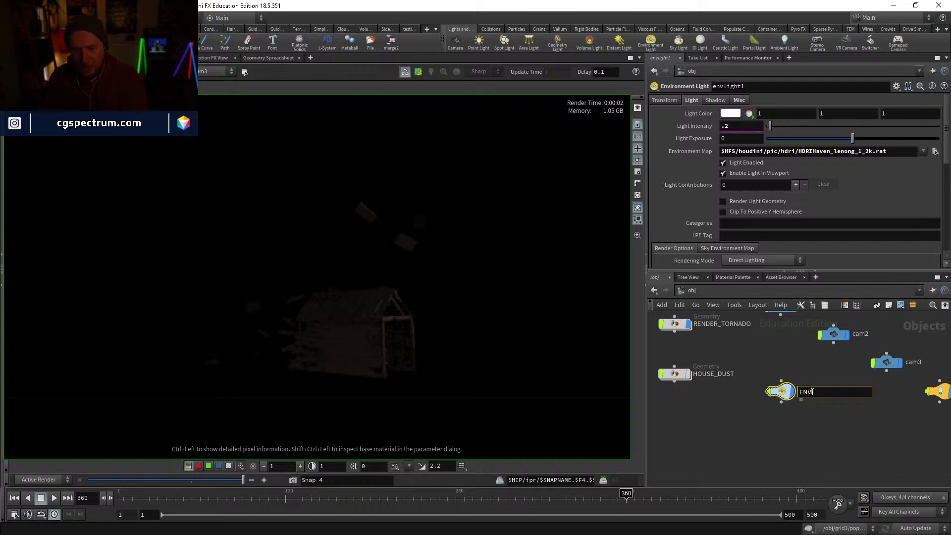
{"action": "key", "text": "Return"}
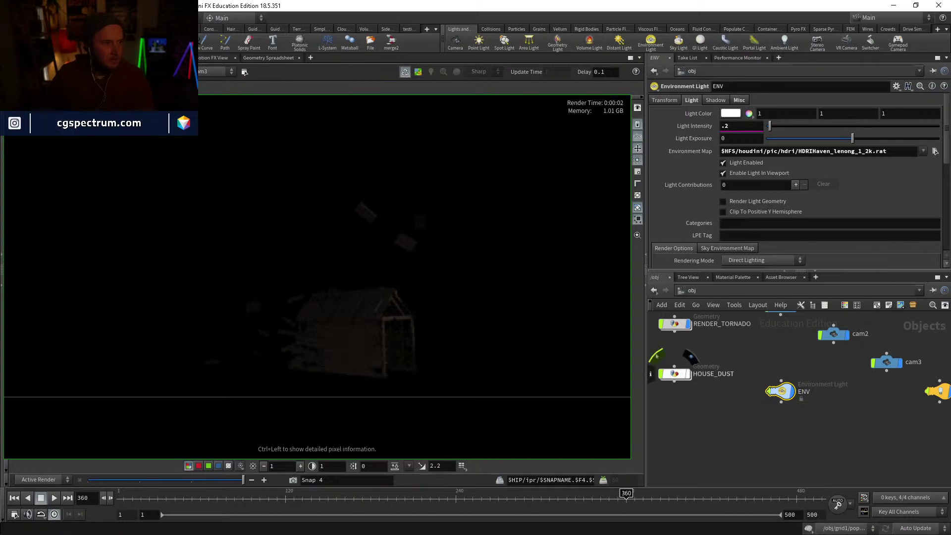
Step: Add an extra image plane to the HOUSE pass in the output network, using Combined Lighting (Per-Light)
{"action": "left_click", "coordinate": [704, 289]}
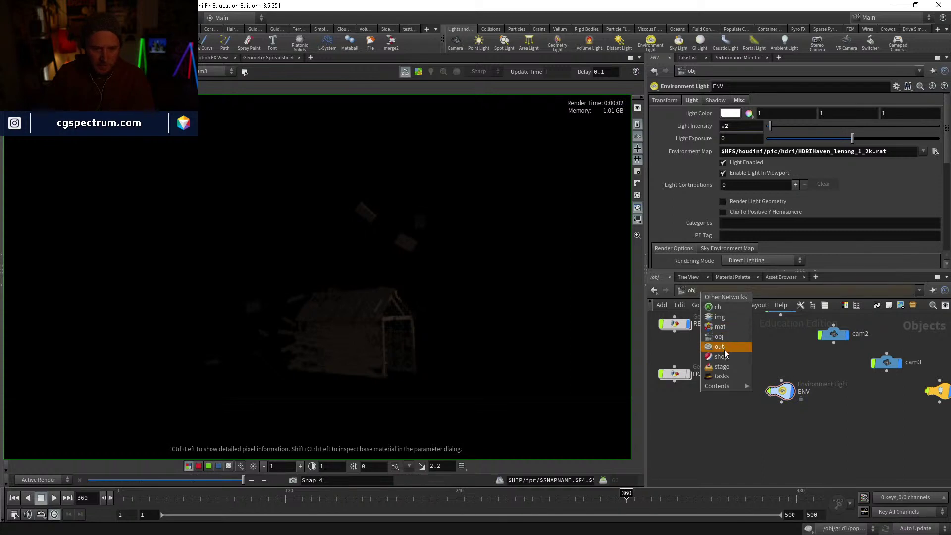
{"action": "left_click", "coordinate": [725, 350]}
{"action": "scroll", "coordinate": [747, 239], "scroll_direction": "up", "scroll_amount": 3}
{"action": "left_click", "coordinate": [661, 174]}
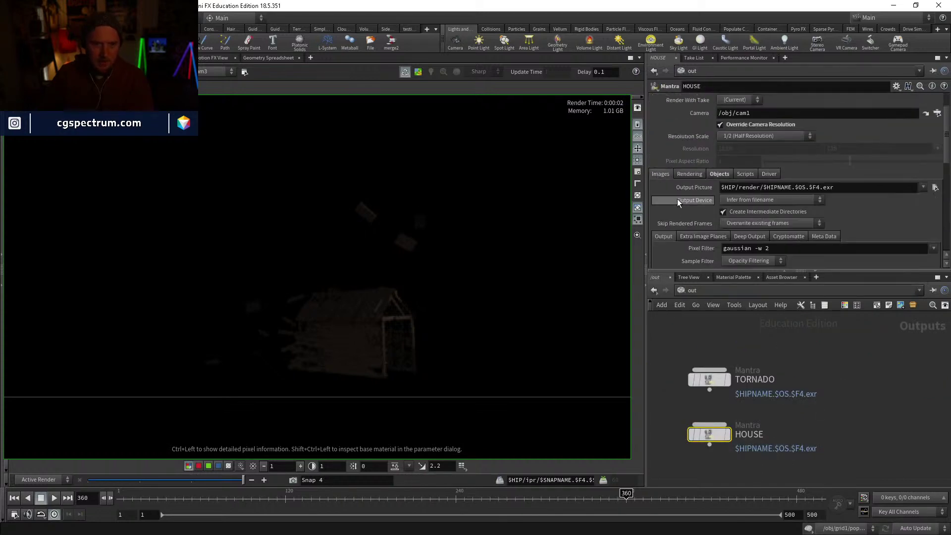
{"action": "scroll", "coordinate": [684, 200], "scroll_direction": "down", "scroll_amount": 3}
{"action": "left_click", "coordinate": [698, 200]}
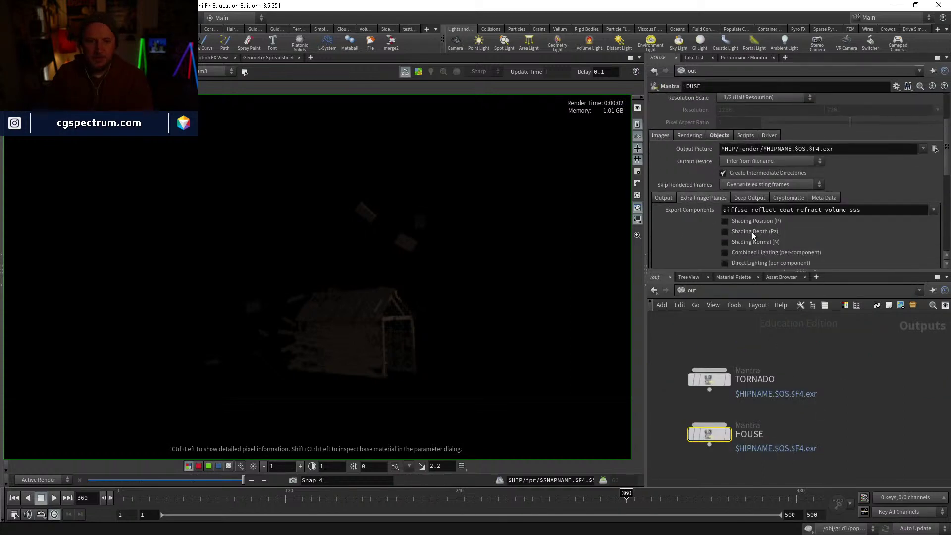
{"action": "scroll", "coordinate": [751, 231], "scroll_direction": "down", "scroll_amount": 10}
{"action": "left_click", "coordinate": [797, 191]}
{"action": "scroll", "coordinate": [792, 188], "scroll_direction": "down", "scroll_amount": 5}
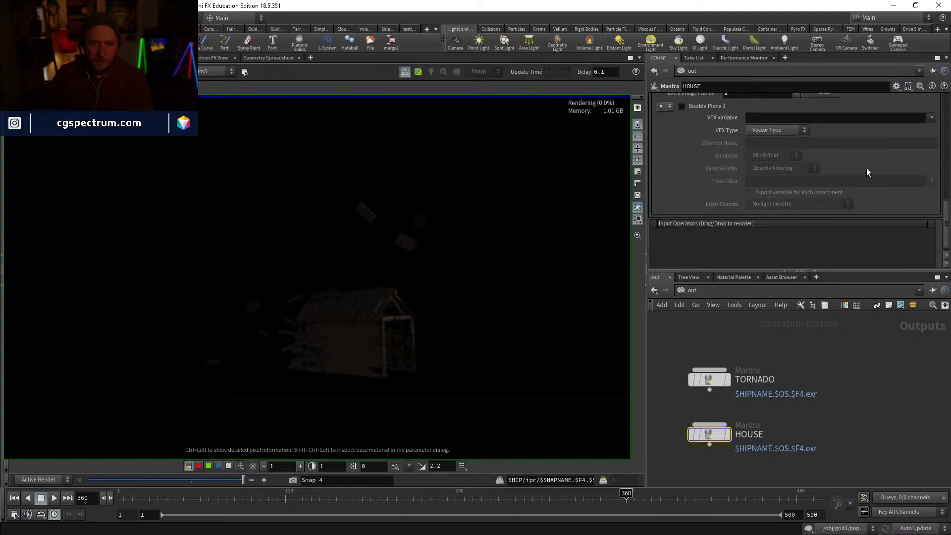
{"action": "left_click", "coordinate": [932, 118]}
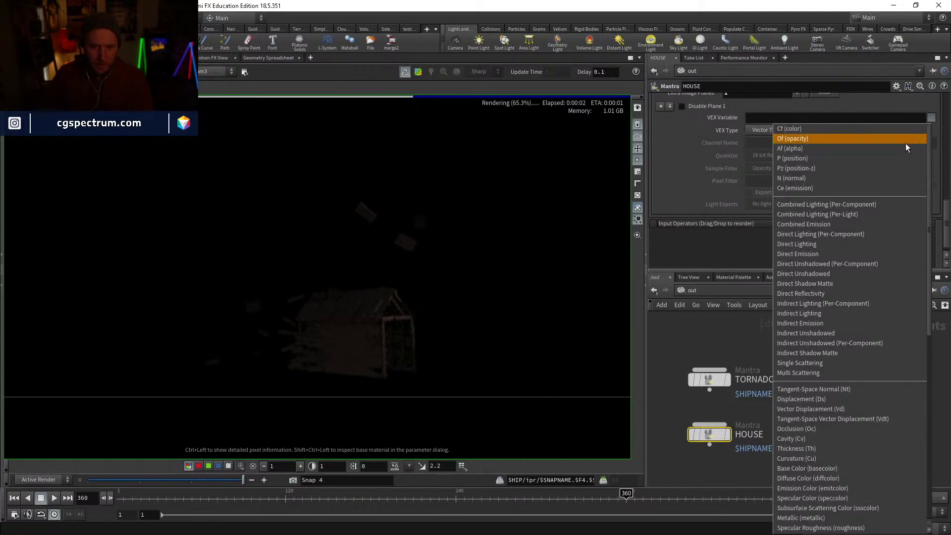
{"action": "left_click", "coordinate": [846, 215]}
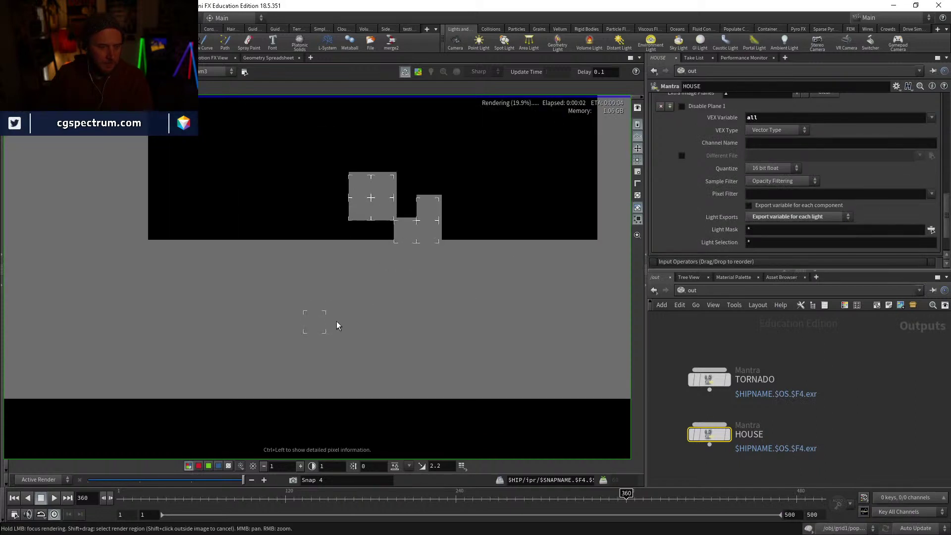
Step: Inspect the separate per-light image planes of the house render, and return to the combined image
{"action": "left_click", "coordinate": [57, 88]}
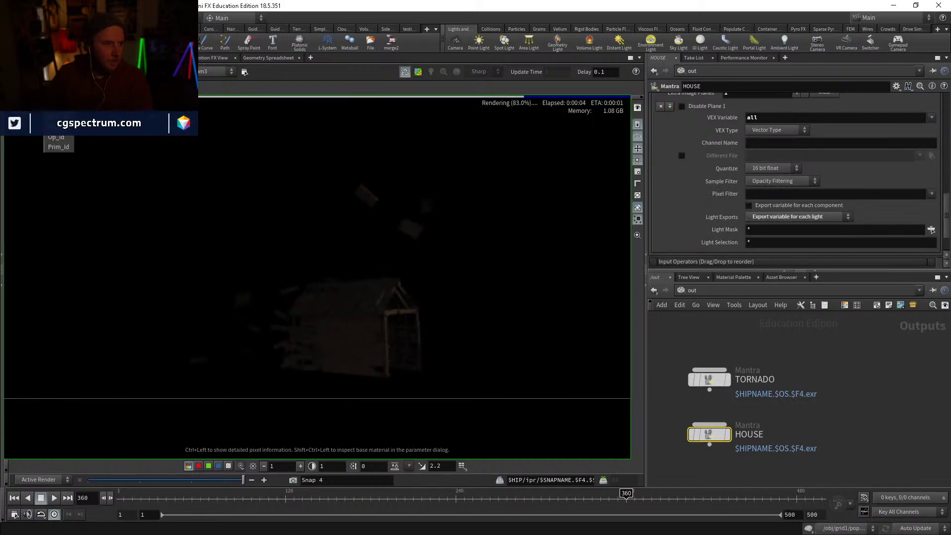
{"action": "left_click", "coordinate": [58, 117]}
{"action": "left_click", "coordinate": [57, 88]}
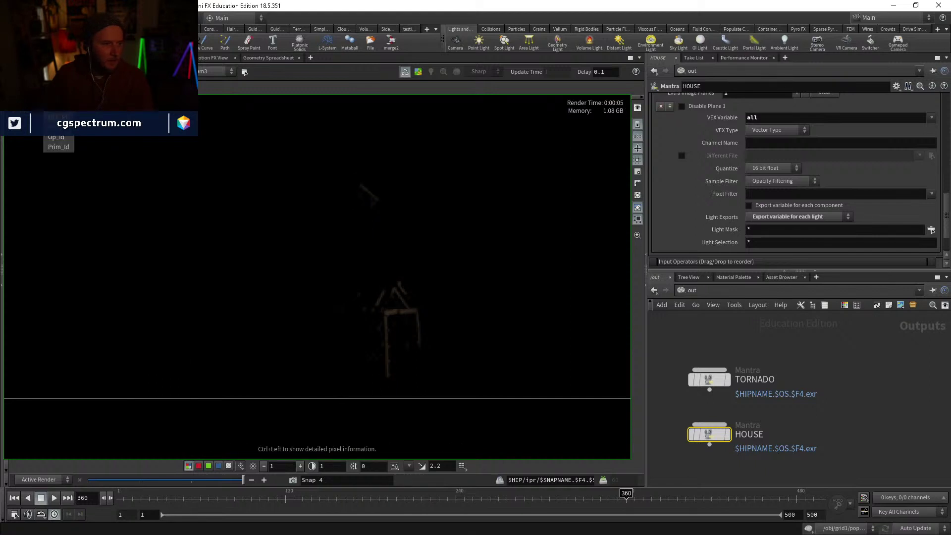
{"action": "left_click", "coordinate": [58, 117]}
{"action": "left_click", "coordinate": [57, 89]}
{"action": "left_click", "coordinate": [68, 136]}
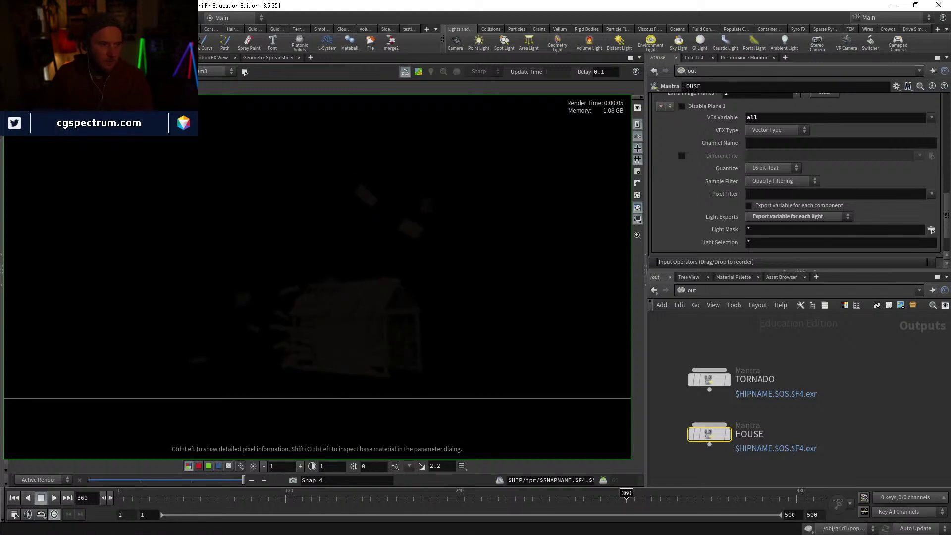
{"action": "left_click", "coordinate": [57, 88]}
{"action": "left_click", "coordinate": [60, 127]}
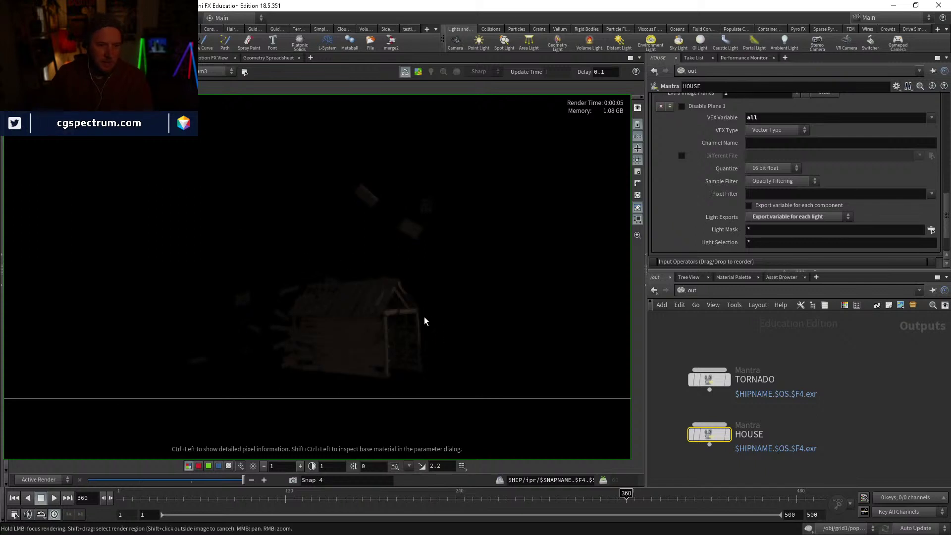
Step: Add a grid object to the object network, beside the grid1 and RENDER_TORNADO nodes
{"action": "middle_click_drag", "start_coordinate": [760, 338], "coordinate": [797, 297]}
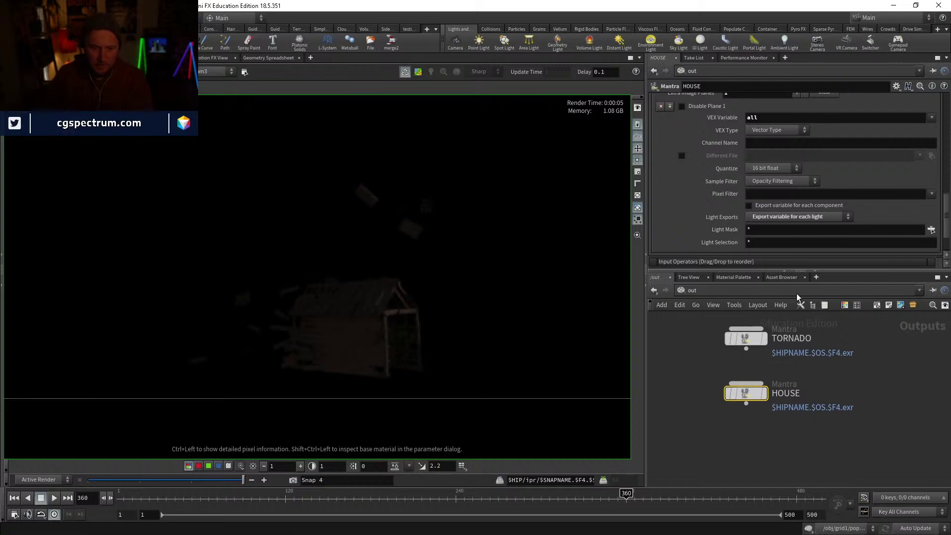
{"action": "left_click", "coordinate": [705, 290]}
{"action": "left_click", "coordinate": [725, 341]}
{"action": "scroll", "coordinate": [768, 366], "scroll_direction": "down", "scroll_amount": 3}
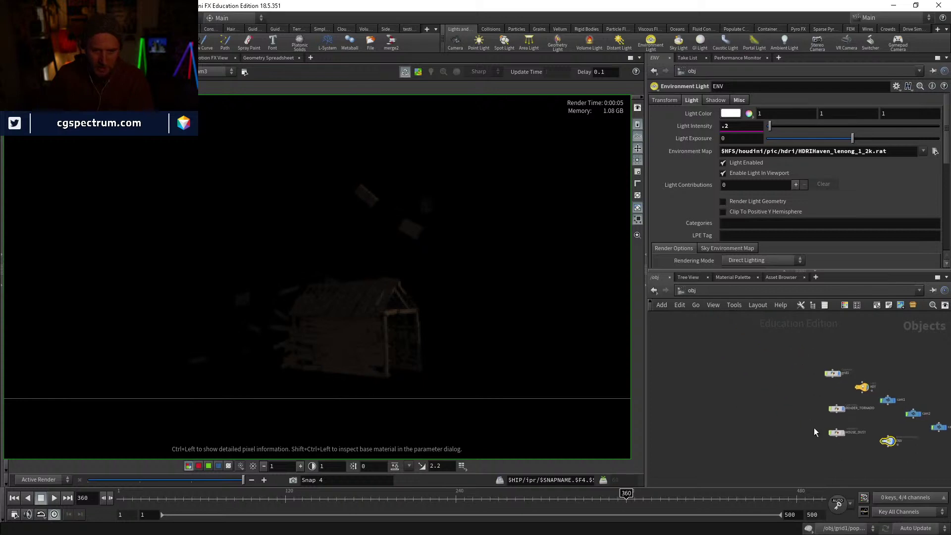
{"action": "scroll", "coordinate": [789, 407], "scroll_direction": "up", "scroll_amount": 2}
{"action": "key", "text": "Tab"}
{"action": "type", "text": "grid"}
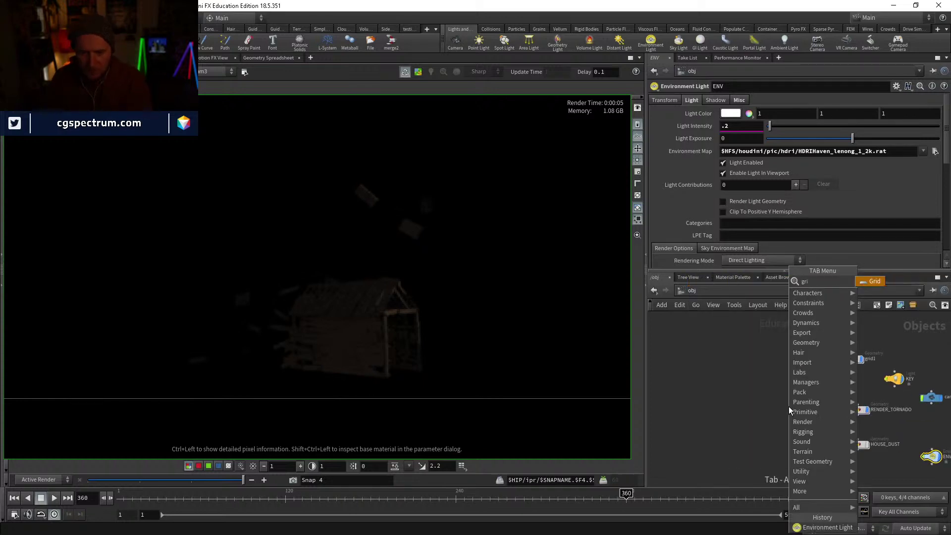
{"action": "key", "text": "Return"}
{"action": "left_click", "coordinate": [789, 406]}
{"action": "scroll", "coordinate": [789, 406], "scroll_direction": "up", "scroll_amount": 1}
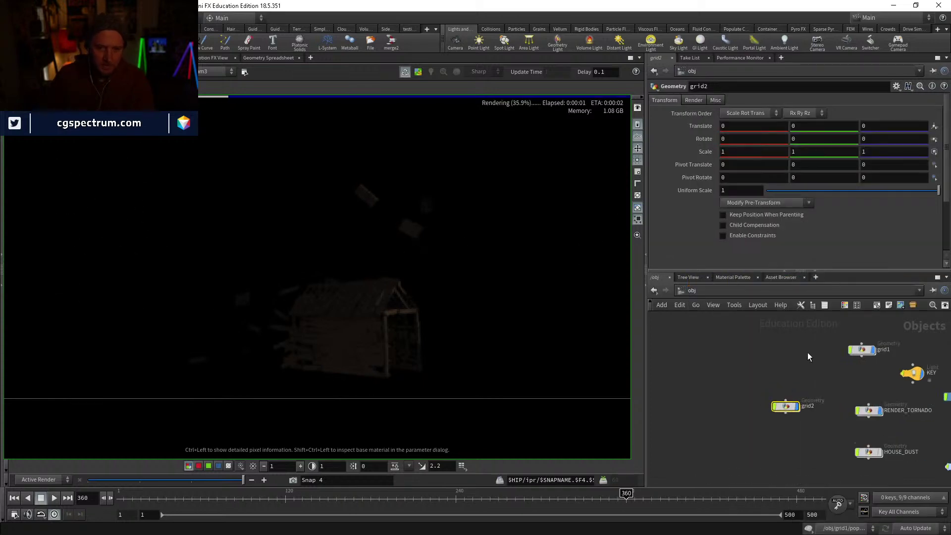
Step: Set the size of the grid inside the grid2 object to 100 by 100
{"action": "double_click", "coordinate": [787, 408]}
{"action": "left_click", "coordinate": [751, 138]}
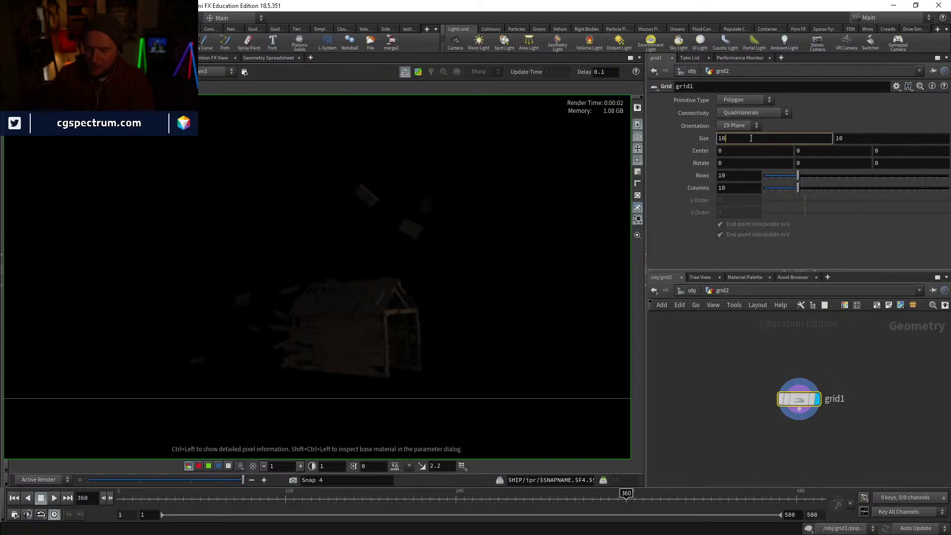
{"action": "type", "text": "100"}
{"action": "key", "text": "Tab"}
{"action": "type", "text": "0"}
{"action": "key", "text": "Return"}
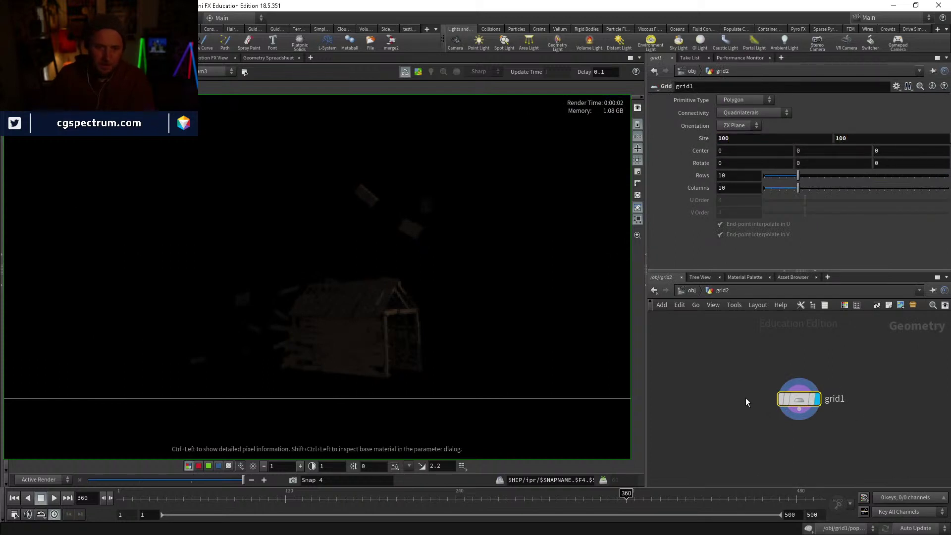
Step: Return to the object network and rename the grid2 object as GROUND
{"action": "left_click", "coordinate": [692, 290]}
{"action": "double_click", "coordinate": [769, 403]}
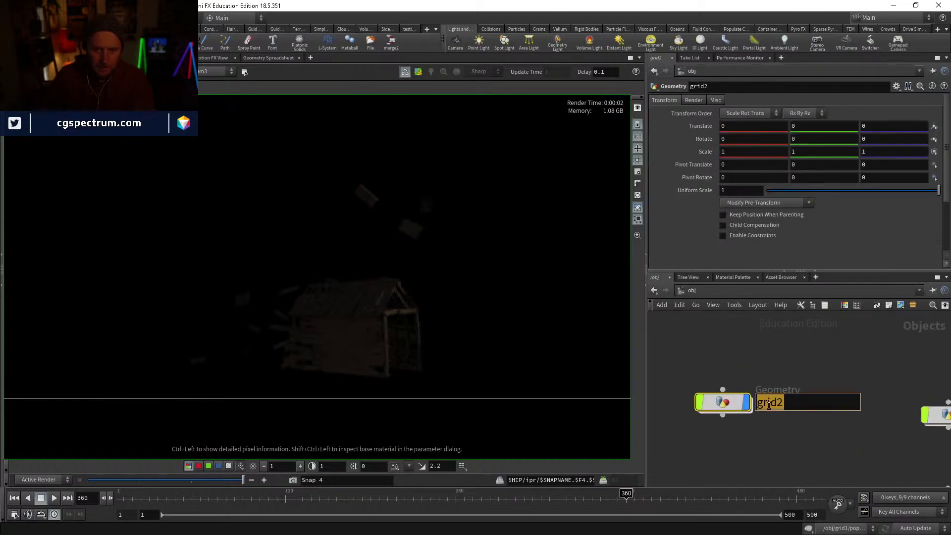
{"action": "type", "text": "GROUND"}
{"action": "key", "text": "Return"}
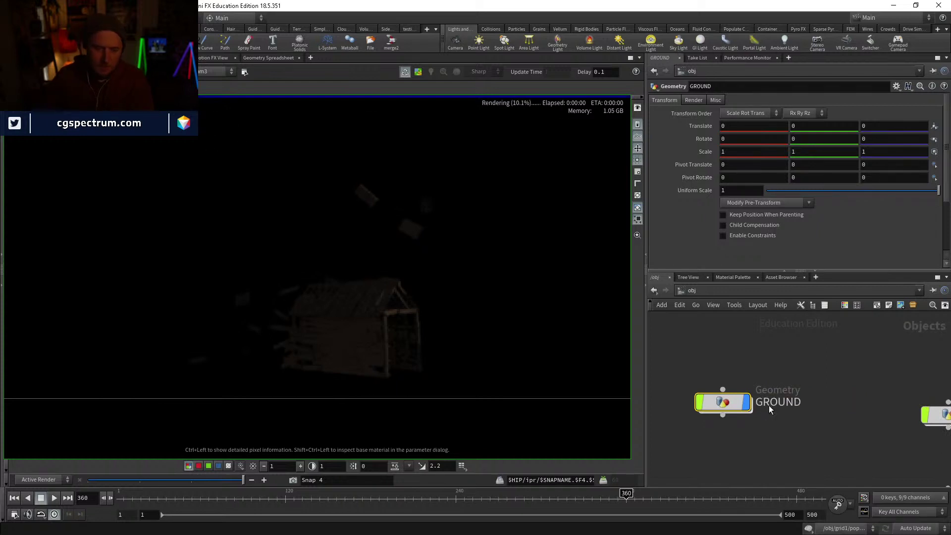
Step: Add GROUND after RENDER_TORNADO in the Forced Matte objects of the HOUSE pass in the output network
{"action": "left_click", "coordinate": [769, 406]}
{"action": "left_click", "coordinate": [697, 292]}
{"action": "left_click", "coordinate": [712, 347]}
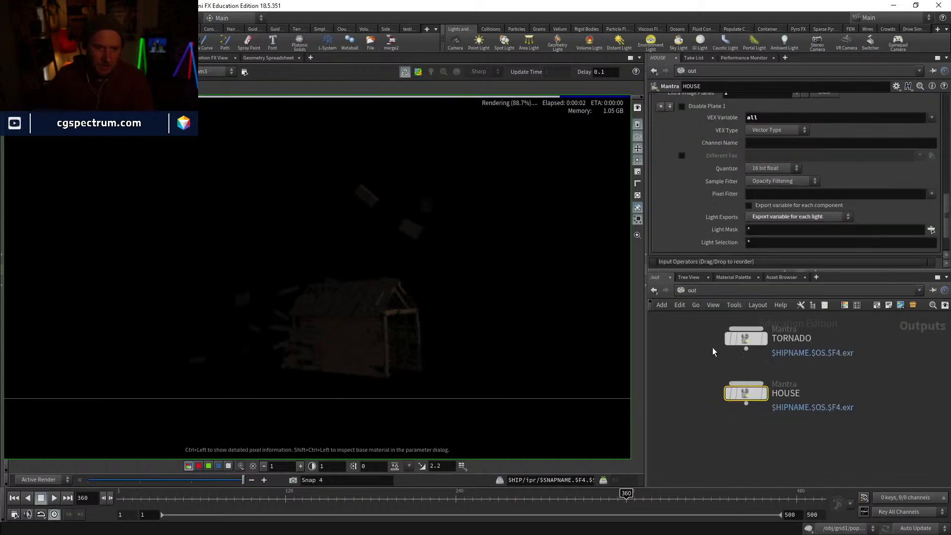
{"action": "mouse_move", "coordinate": [761, 401]}
{"action": "scroll", "coordinate": [755, 177], "scroll_direction": "up", "scroll_amount": 8}
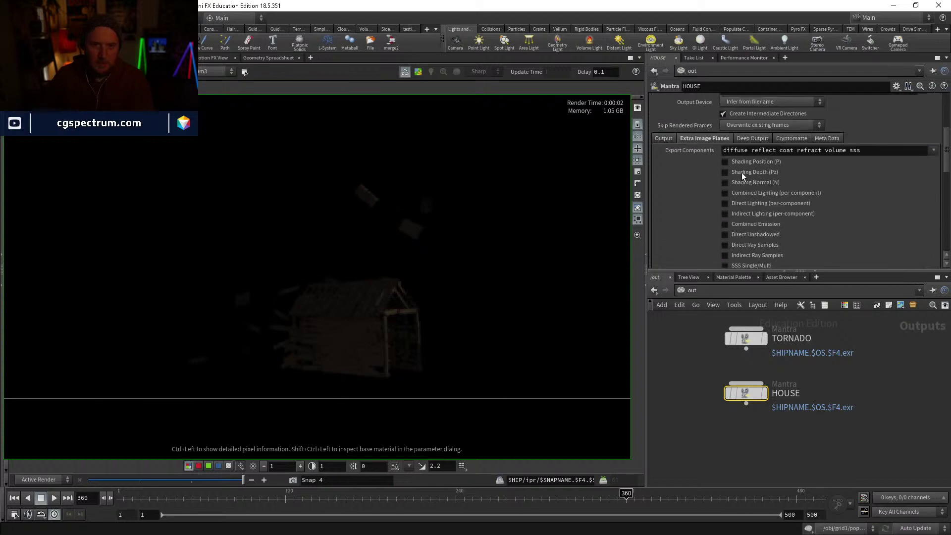
{"action": "left_click", "coordinate": [722, 141]}
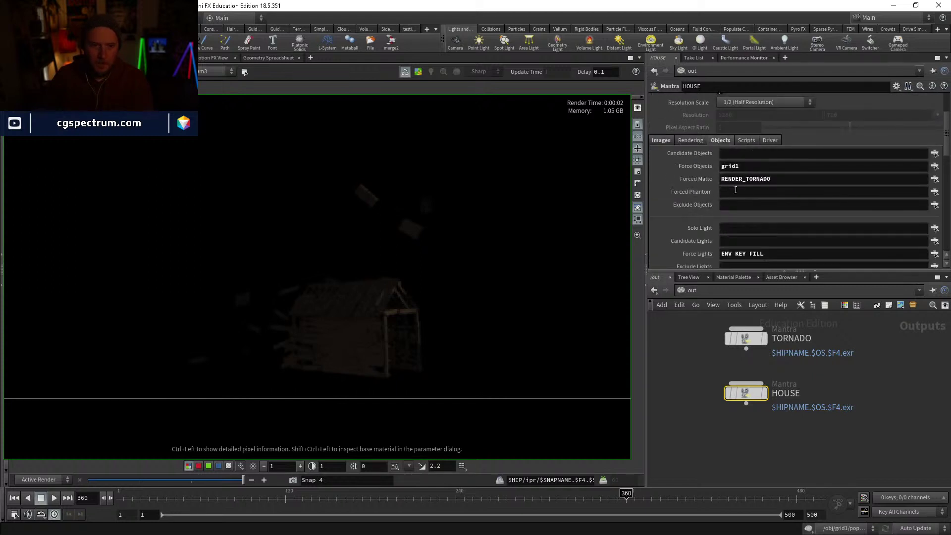
{"action": "left_click", "coordinate": [794, 181]}
{"action": "key", "text": "Return"}
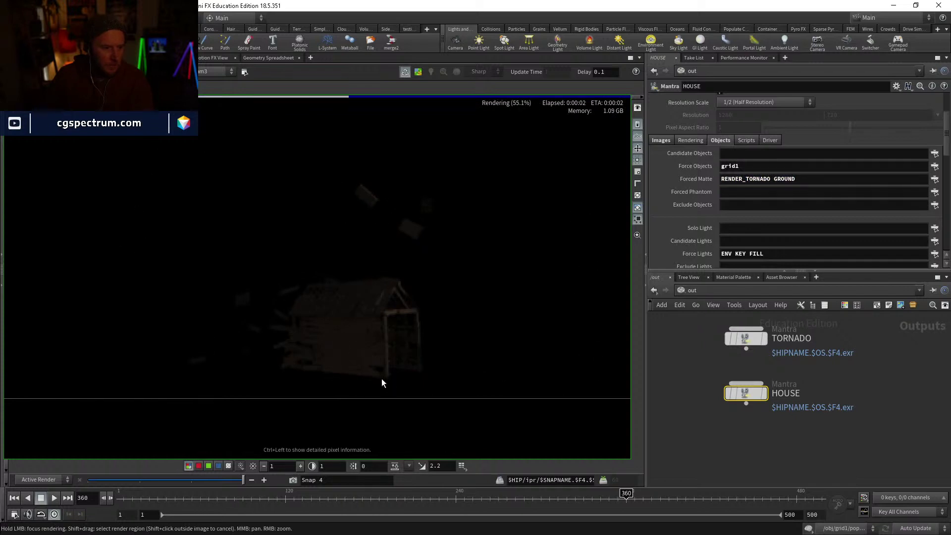
Step: Check the updated house render in a different image plane
{"action": "left_click", "coordinate": [59, 87]}
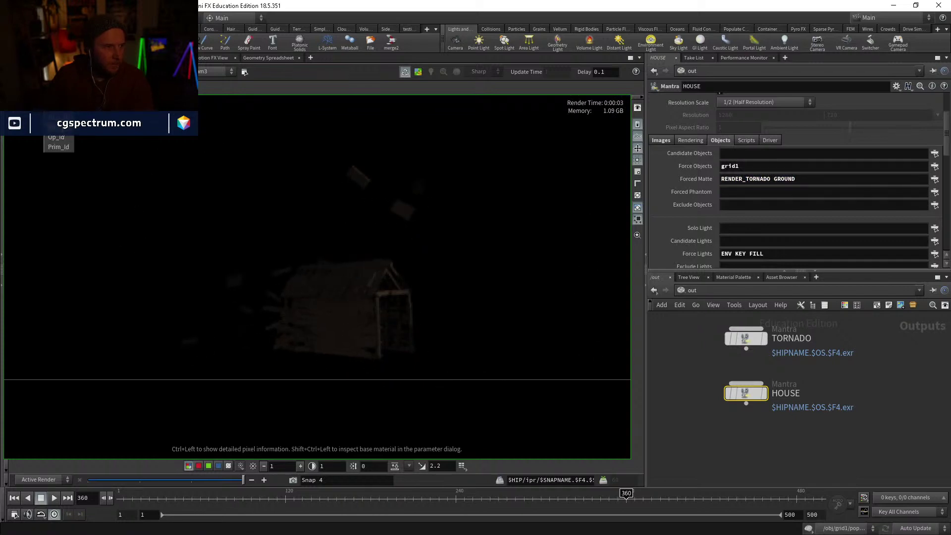
{"action": "left_click", "coordinate": [59, 117]}
{"action": "mouse_move", "coordinate": [236, 481]}
{"action": "left_mouse_down"}
{"action": "mouse_move", "coordinate": [203, 477]}
{"action": "mouse_move", "coordinate": [232, 480]}
{"action": "left_mouse_up"}
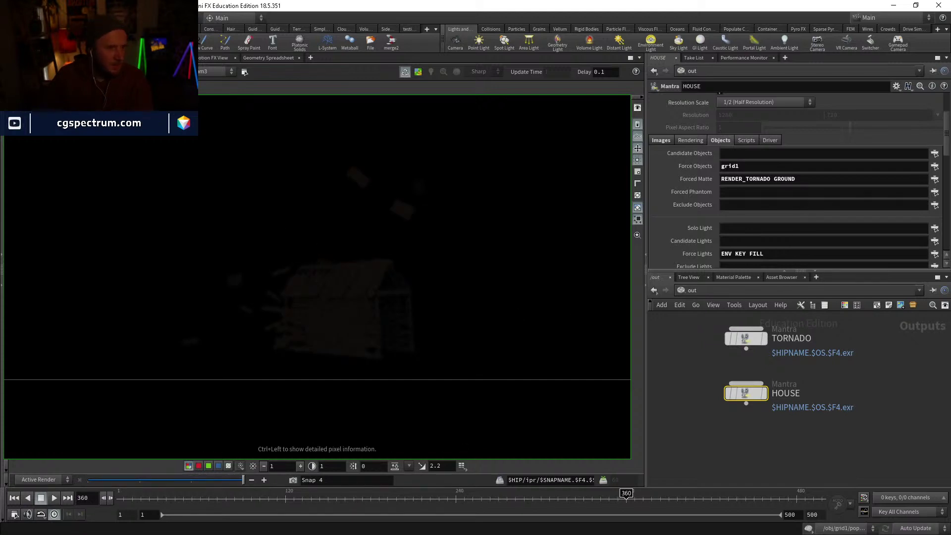
Step: Examine the house and tornado in the 3D scene with the GROUND object hidden, and show GROUND again
{"action": "left_click", "coordinate": [20, 58]}
{"action": "key", "text": "alt+Left"}
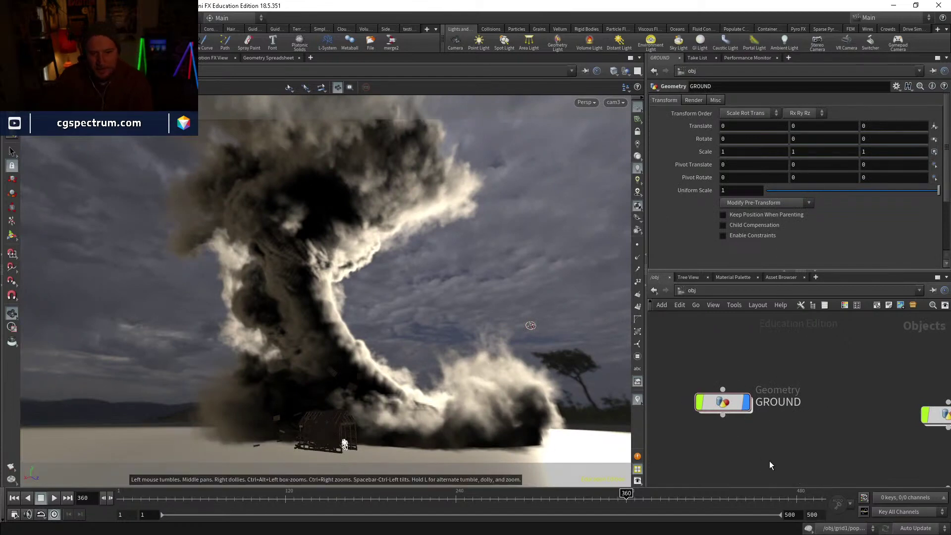
{"action": "left_click", "coordinate": [732, 403]}
{"action": "middle_click_drag", "start_coordinate": [801, 457], "coordinate": [777, 421]}
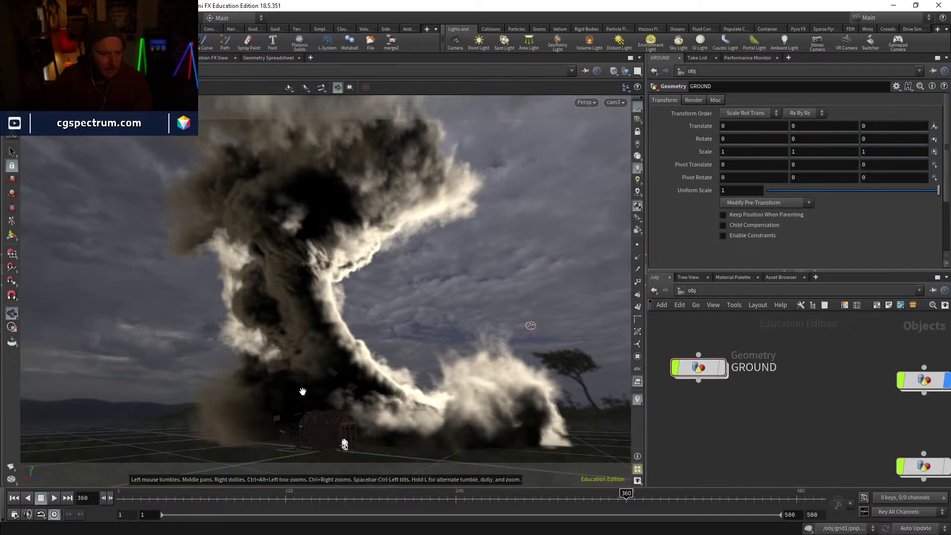
{"action": "left_click_drag", "start_coordinate": [301, 391], "coordinate": [305, 435]}
{"action": "right_click_drag", "start_coordinate": [396, 302], "coordinate": [325, 454]}
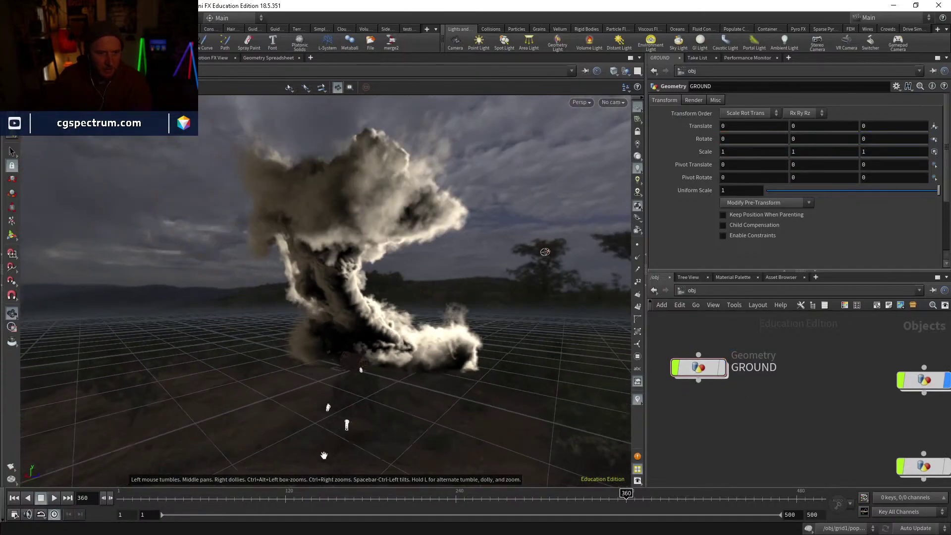
{"action": "mouse_move", "coordinate": [357, 398]}
{"action": "left_mouse_down"}
{"action": "mouse_move", "coordinate": [340, 455]}
{"action": "mouse_move", "coordinate": [397, 331]}
{"action": "mouse_move", "coordinate": [391, 414]}
{"action": "mouse_move", "coordinate": [351, 413]}
{"action": "mouse_move", "coordinate": [310, 382]}
{"action": "mouse_move", "coordinate": [316, 415]}
{"action": "mouse_move", "coordinate": [352, 385]}
{"action": "mouse_move", "coordinate": [364, 395]}
{"action": "mouse_move", "coordinate": [321, 356]}
{"action": "mouse_move", "coordinate": [361, 329]}
{"action": "mouse_move", "coordinate": [357, 306]}
{"action": "mouse_move", "coordinate": [363, 385]}
{"action": "mouse_move", "coordinate": [347, 315]}
{"action": "mouse_move", "coordinate": [335, 331]}
{"action": "mouse_move", "coordinate": [274, 320]}
{"action": "mouse_move", "coordinate": [270, 299]}
{"action": "mouse_move", "coordinate": [318, 302]}
{"action": "left_mouse_up"}
{"action": "key", "text": "w"}
{"action": "key", "text": "w"}
{"action": "left_click_drag", "start_coordinate": [362, 451], "coordinate": [370, 451]}
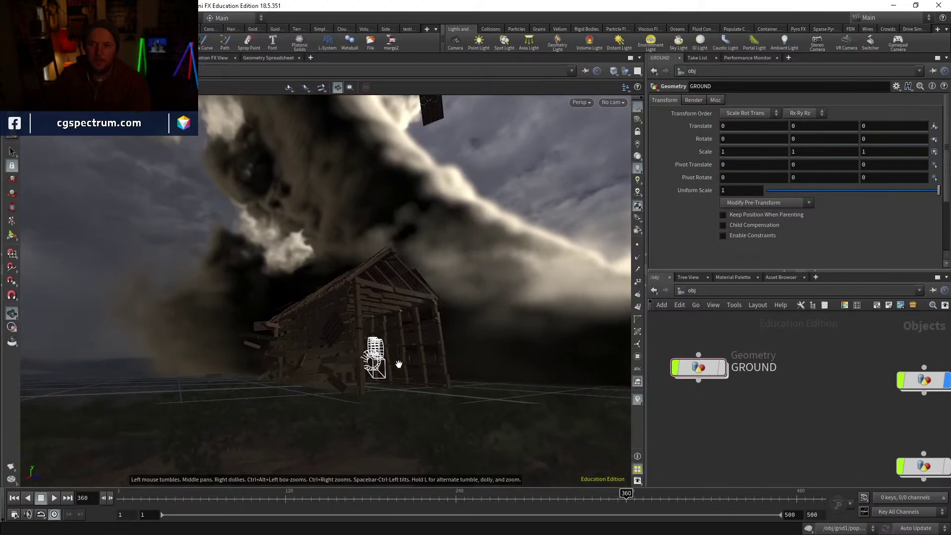
{"action": "left_click_drag", "start_coordinate": [392, 351], "coordinate": [490, 415]}
{"action": "left_click", "coordinate": [723, 369]}
{"action": "left_click", "coordinate": [711, 369]}
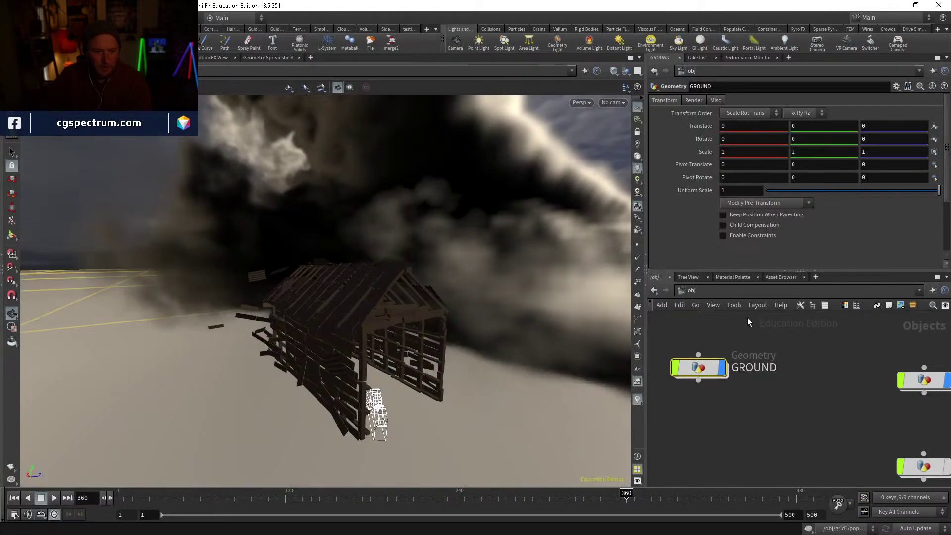
Step: Return to the output network and view the house on the ground from low and high angles
{"action": "left_click", "coordinate": [695, 291]}
{"action": "left_click", "coordinate": [726, 344]}
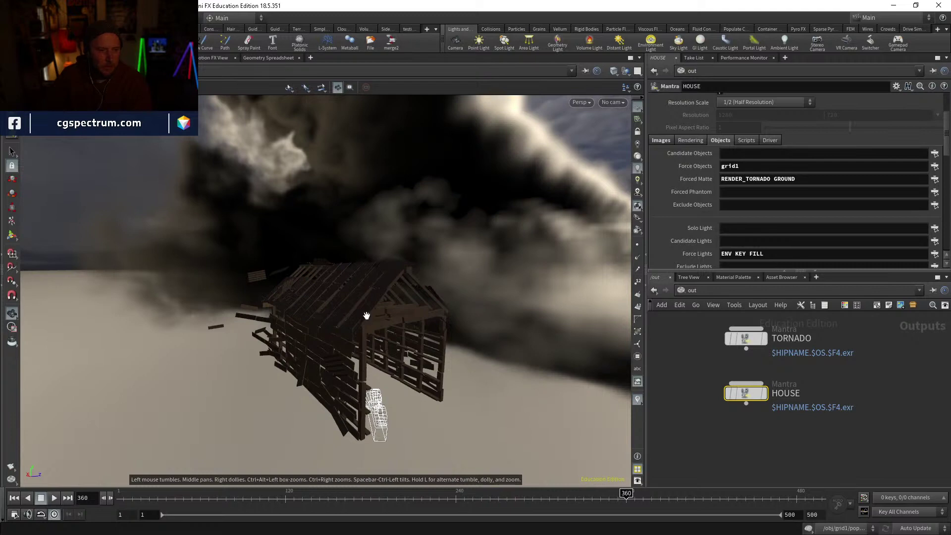
{"action": "left_click_drag", "start_coordinate": [408, 335], "coordinate": [385, 477]}
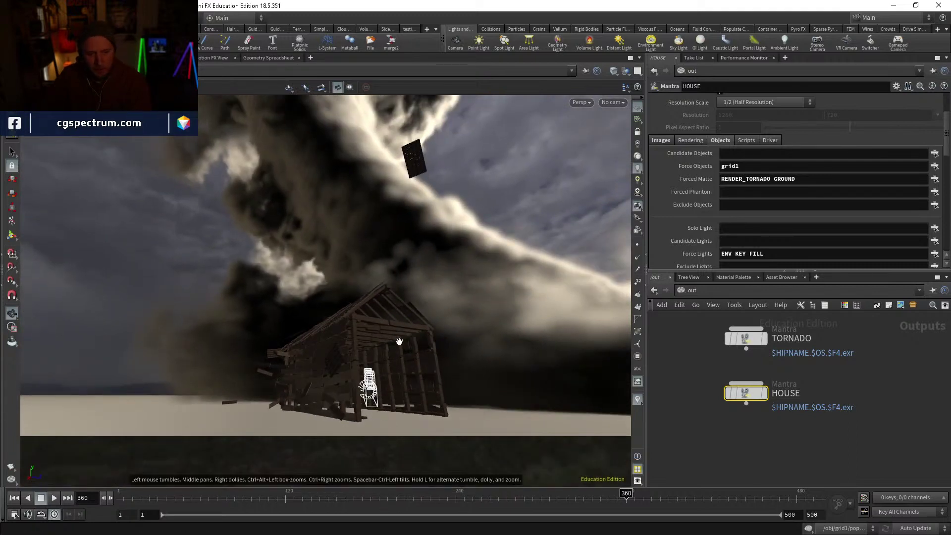
{"action": "mouse_move", "coordinate": [385, 360]}
{"action": "left_mouse_down"}
{"action": "mouse_move", "coordinate": [379, 367]}
{"action": "mouse_move", "coordinate": [382, 317]}
{"action": "mouse_move", "coordinate": [351, 347]}
{"action": "mouse_move", "coordinate": [376, 387]}
{"action": "mouse_move", "coordinate": [399, 371]}
{"action": "mouse_move", "coordinate": [386, 358]}
{"action": "left_mouse_up"}
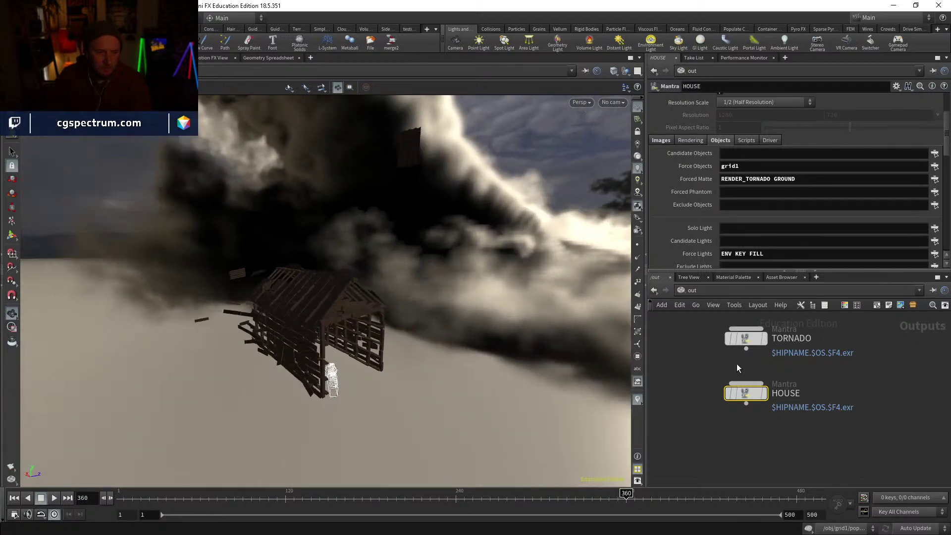
Step: Set the Forced Matte of the TORNADO pass to grid1, matching the HOUSE pass's Force Objects
{"action": "left_click", "coordinate": [115, 58]}
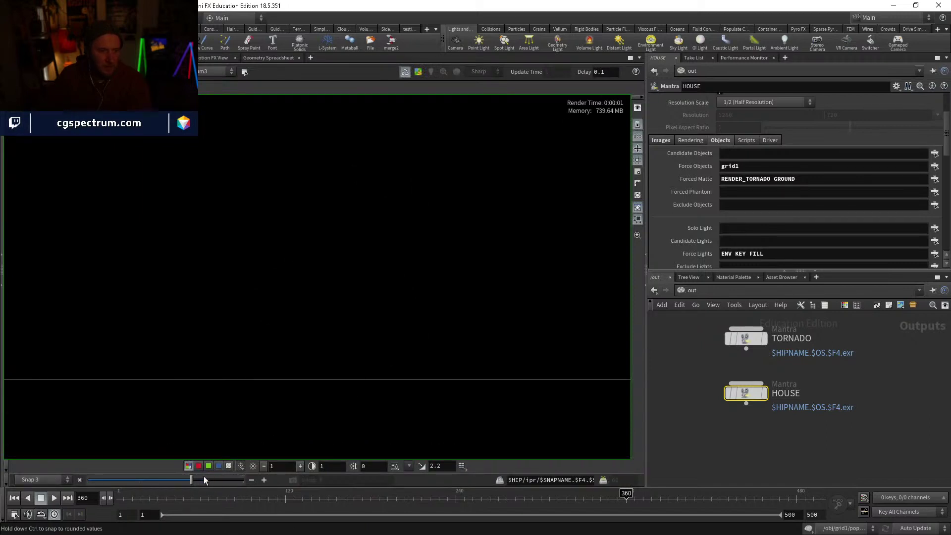
{"action": "left_click", "coordinate": [749, 340]}
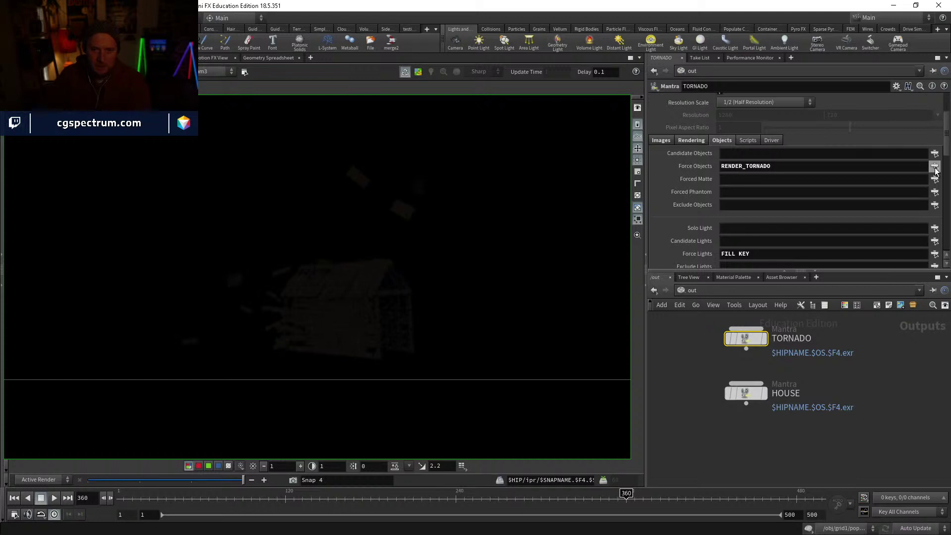
{"action": "left_click", "coordinate": [743, 393]}
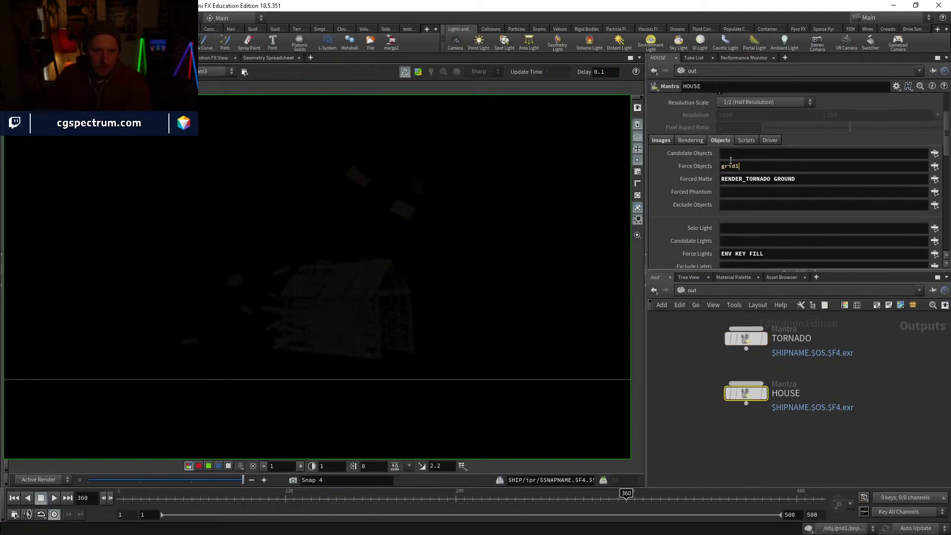
{"action": "left_click", "coordinate": [744, 341]}
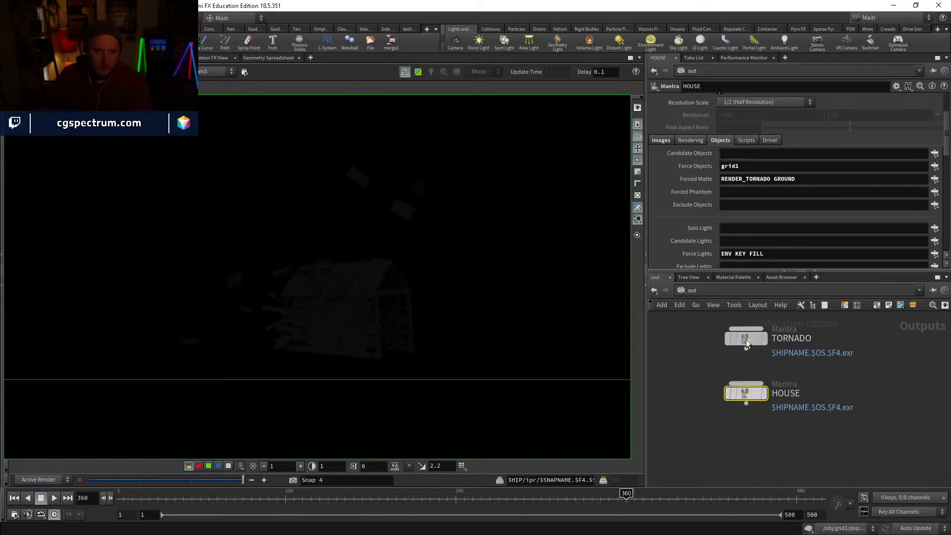
{"action": "left_click", "coordinate": [756, 179]}
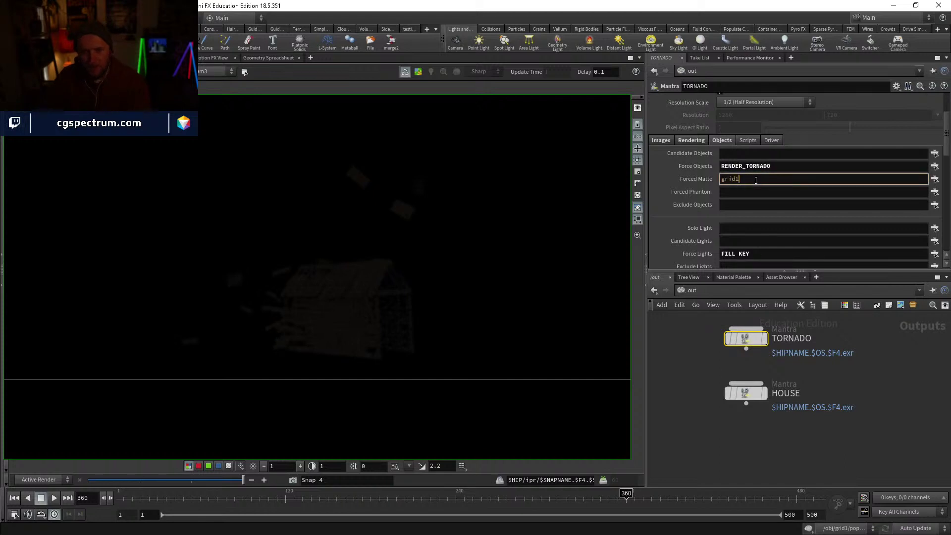
{"action": "type", "text": "grid1"}
{"action": "key", "text": "Return"}
Step: Add GROUND after grid1 in the Forced Matte of the TORNADO pass
{"action": "left_click", "coordinate": [746, 392]}
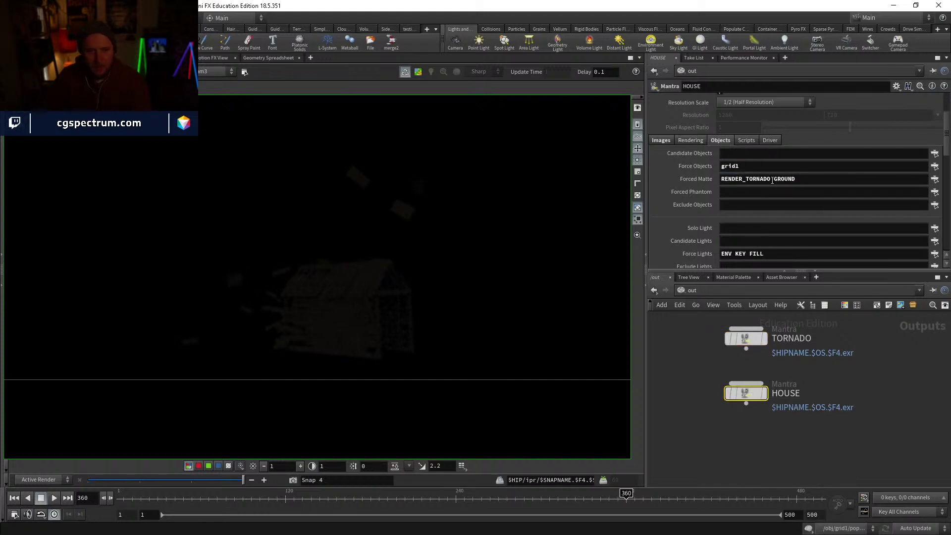
{"action": "left_click", "coordinate": [751, 339]}
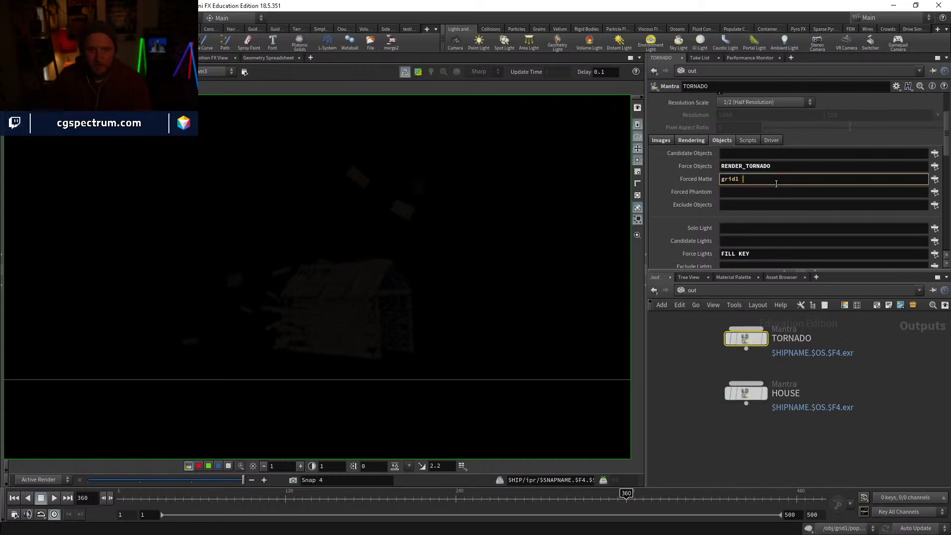
{"action": "type", "text": "GROUND"}
{"action": "key", "text": "Return"}
Step: Examine the tornado render in colour and alpha, looking closely at the matte cutouts around the house and ground
{"action": "scroll", "coordinate": [845, 428], "scroll_direction": "down", "scroll_amount": 3}
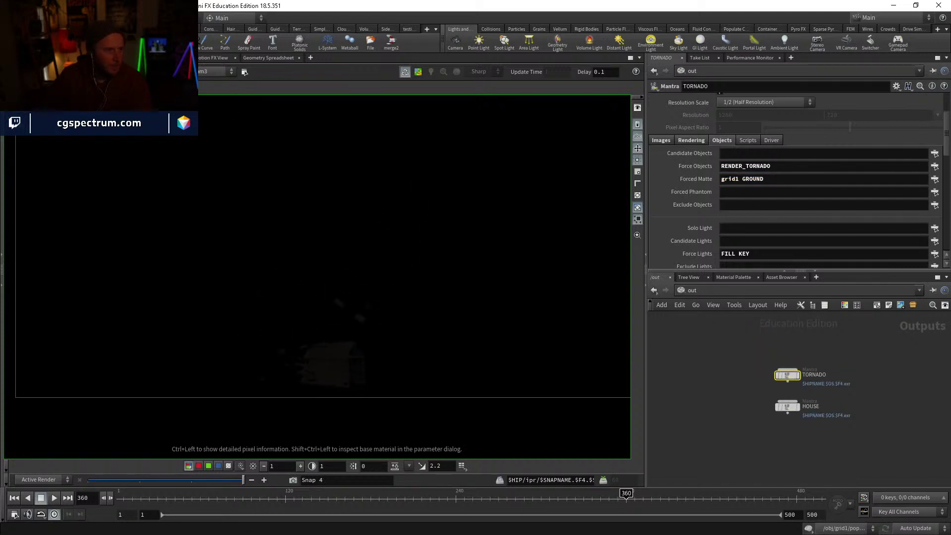
{"action": "scroll", "coordinate": [492, 264], "scroll_direction": "down", "scroll_amount": 1}
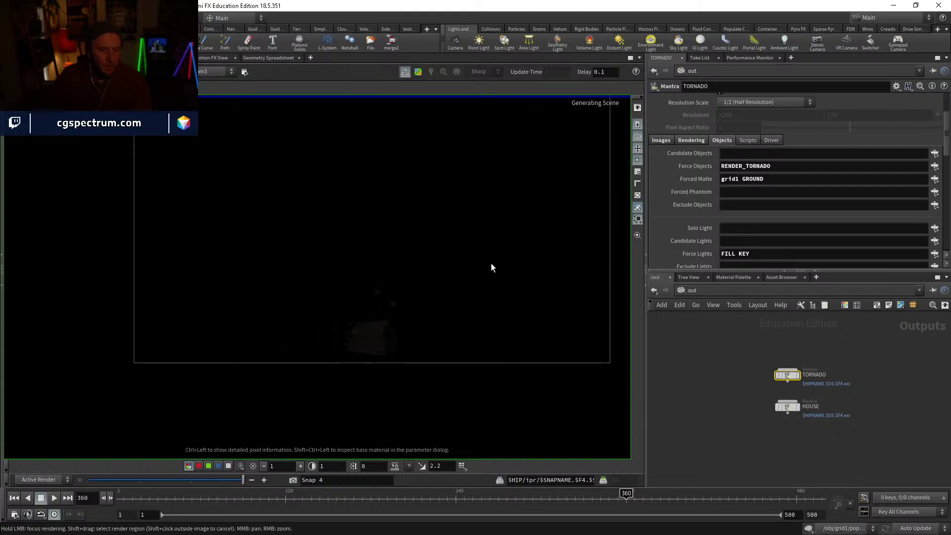
{"action": "middle_click_drag", "start_coordinate": [472, 266], "coordinate": [448, 310]}
{"action": "scroll", "coordinate": [450, 312], "scroll_direction": "up", "scroll_amount": 1}
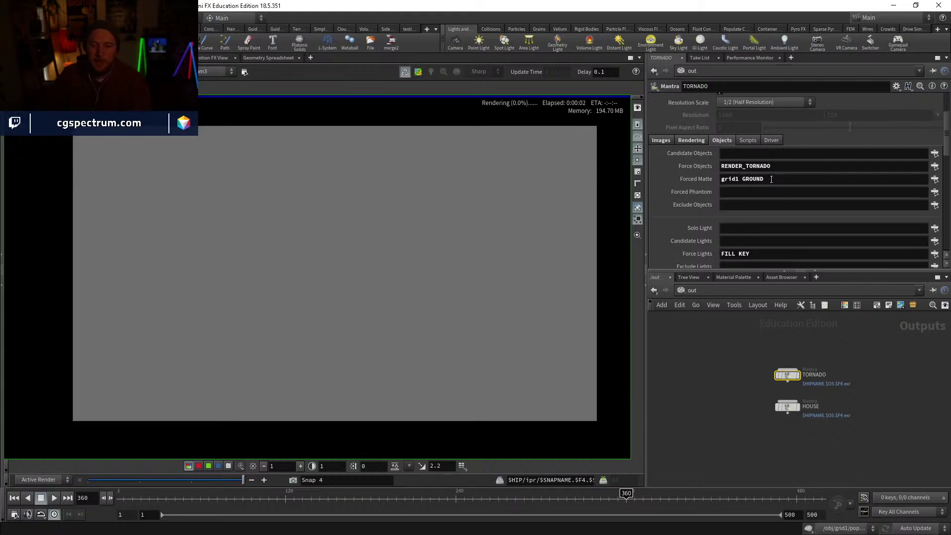
{"action": "scroll", "coordinate": [810, 248], "scroll_direction": "down", "scroll_amount": 1}
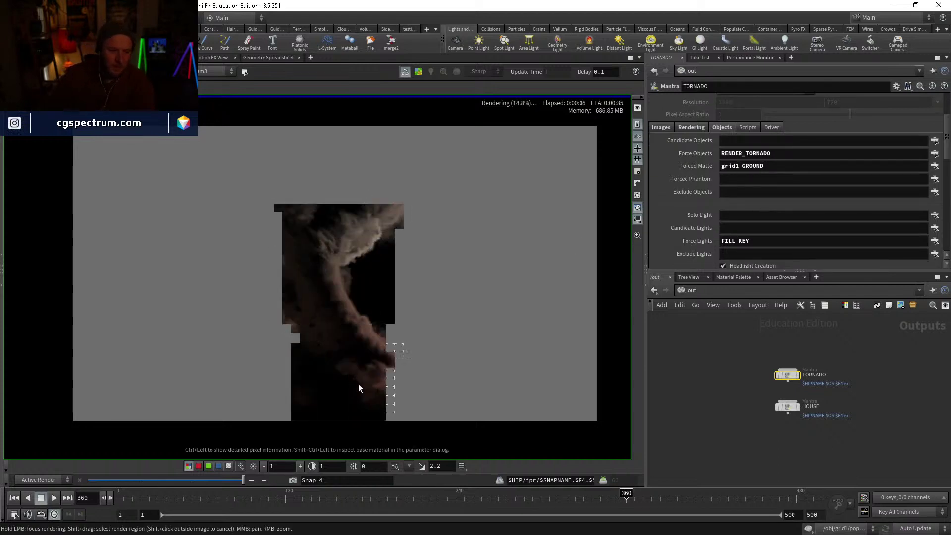
{"action": "key", "text": "a"}
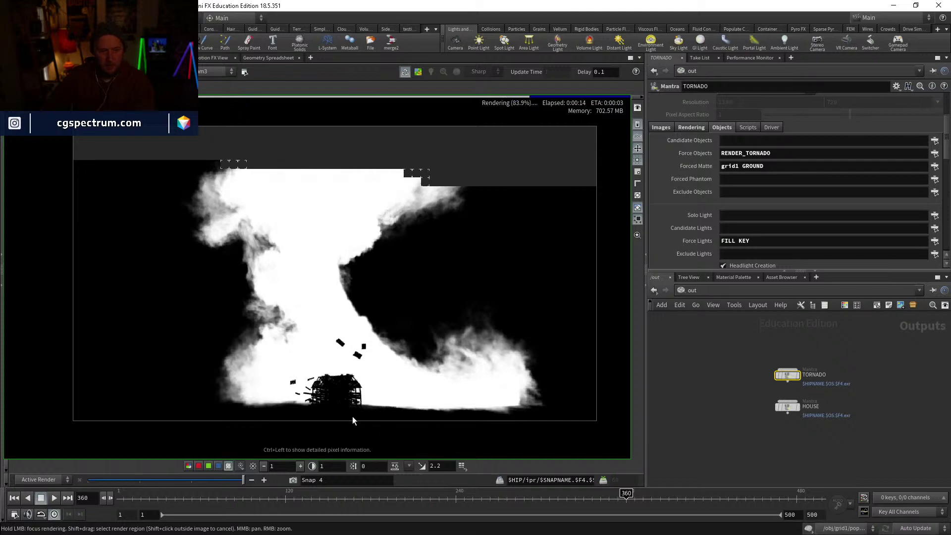
{"action": "key", "text": "c"}
{"action": "middle_click_drag", "start_coordinate": [354, 392], "coordinate": [388, 305]}
{"action": "scroll", "coordinate": [380, 320], "scroll_direction": "up", "scroll_amount": 5}
{"action": "key", "text": "a"}
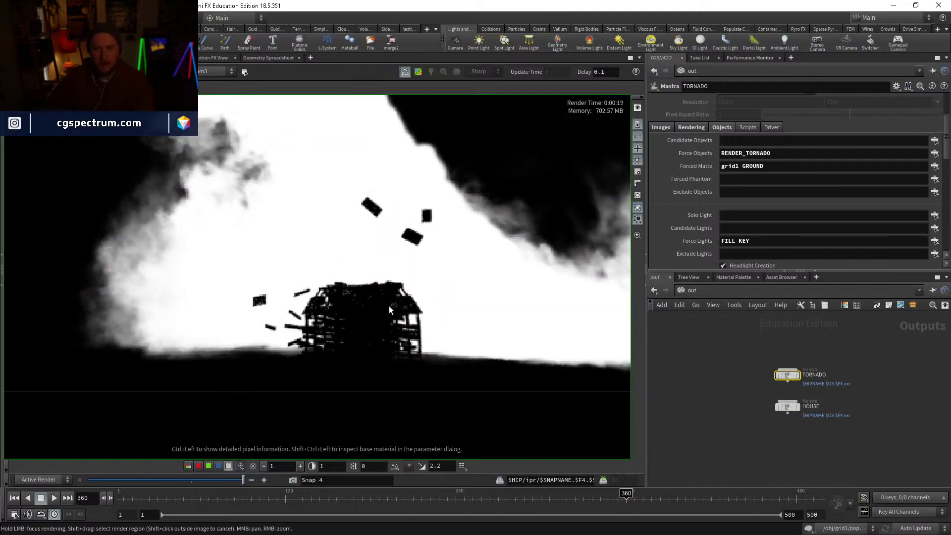
Step: Clear the Forced Matte of the TORNADO pass to check the alpha render without cutouts
{"action": "left_click_drag", "start_coordinate": [737, 170], "coordinate": [719, 167]}
{"action": "key", "text": "BackSpace"}
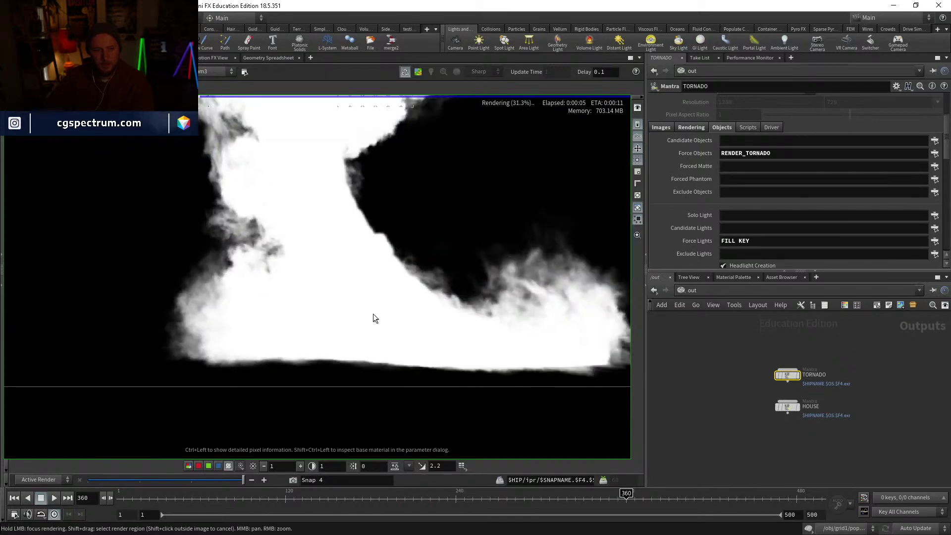
{"action": "left_click_drag", "start_coordinate": [813, 439], "coordinate": [745, 391]}
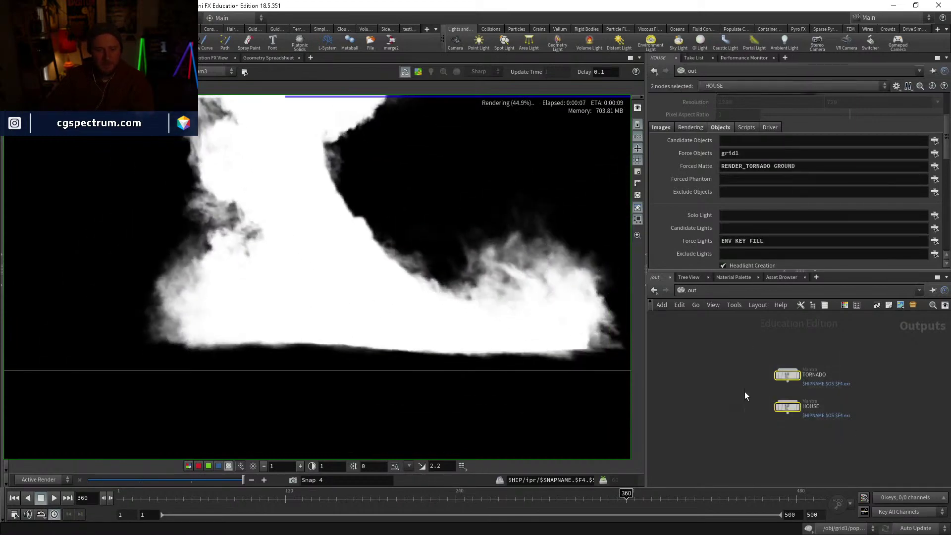
Step: Restore grid1 GROUND as the Forced Matte of the TORNADO pass and check the house cutout in the alpha
{"action": "left_click", "coordinate": [788, 375]}
{"action": "left_click", "coordinate": [744, 167]}
{"action": "key", "text": "Return"}
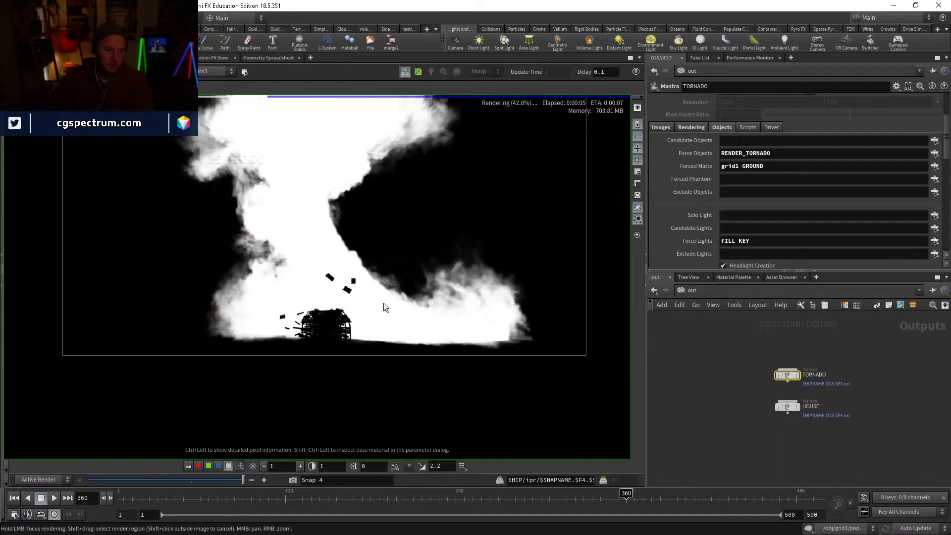
{"action": "scroll", "coordinate": [357, 325], "scroll_direction": "up", "scroll_amount": 1}
{"action": "middle_click_drag", "start_coordinate": [340, 317], "coordinate": [350, 341]}
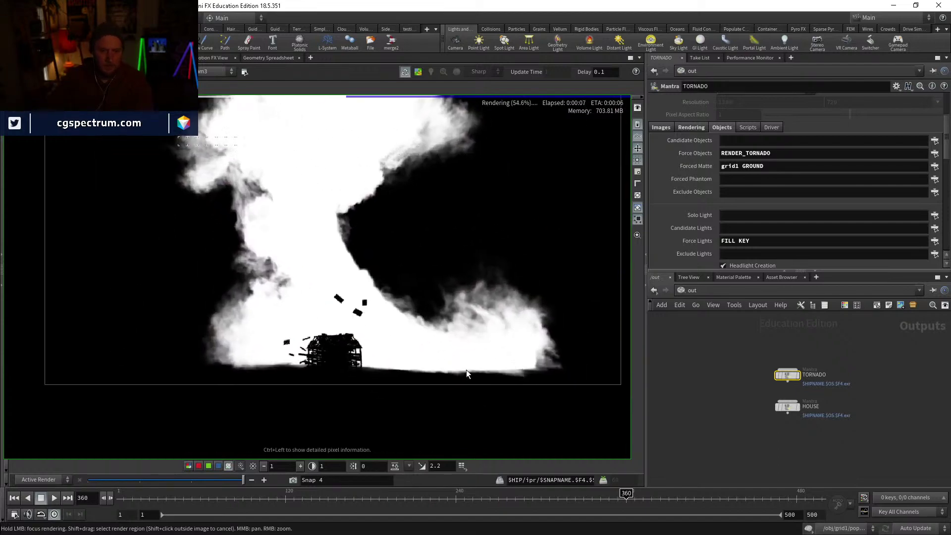
Step: Switch the tornado render from the alpha back to colour and look over the full frame
{"action": "key", "text": "c"}
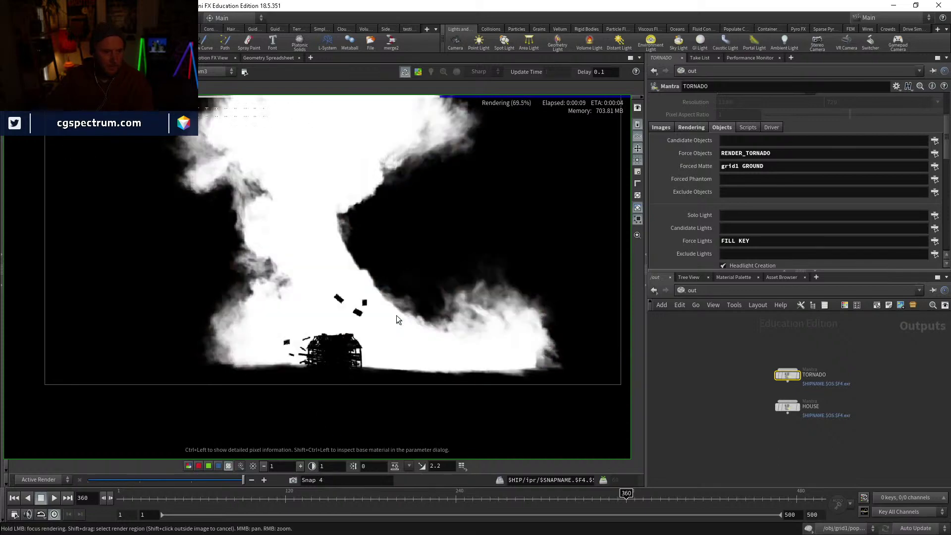
{"action": "scroll", "coordinate": [397, 315], "scroll_direction": "down", "scroll_amount": 2}
{"action": "middle_click_drag", "start_coordinate": [397, 315], "coordinate": [371, 345]}
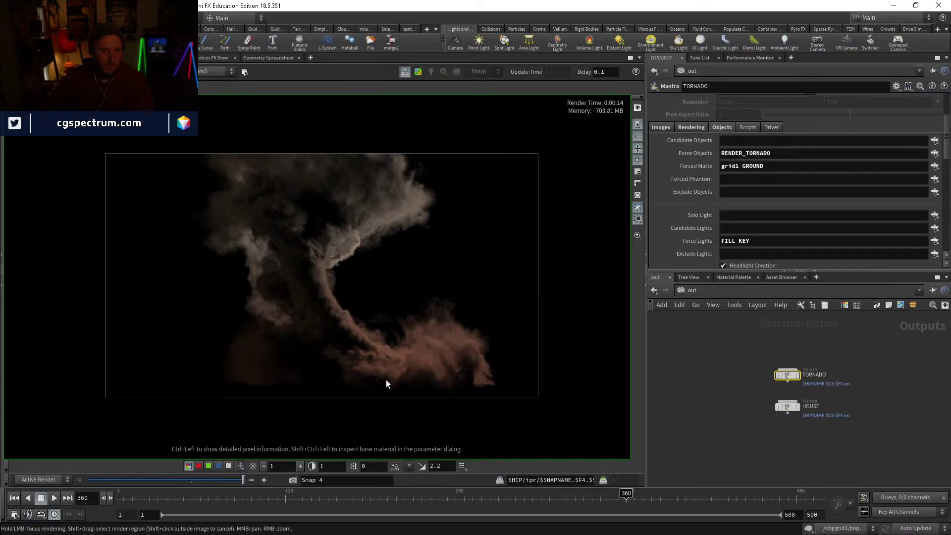
{"action": "scroll", "coordinate": [386, 379], "scroll_direction": "up", "scroll_amount": 2}
{"action": "scroll", "coordinate": [685, 174], "scroll_direction": "up", "scroll_amount": 2}
Step: Set the Volume Quality of the TORNADO pass to 0.5 in its sampling settings and check the render
{"action": "left_click", "coordinate": [669, 180]}
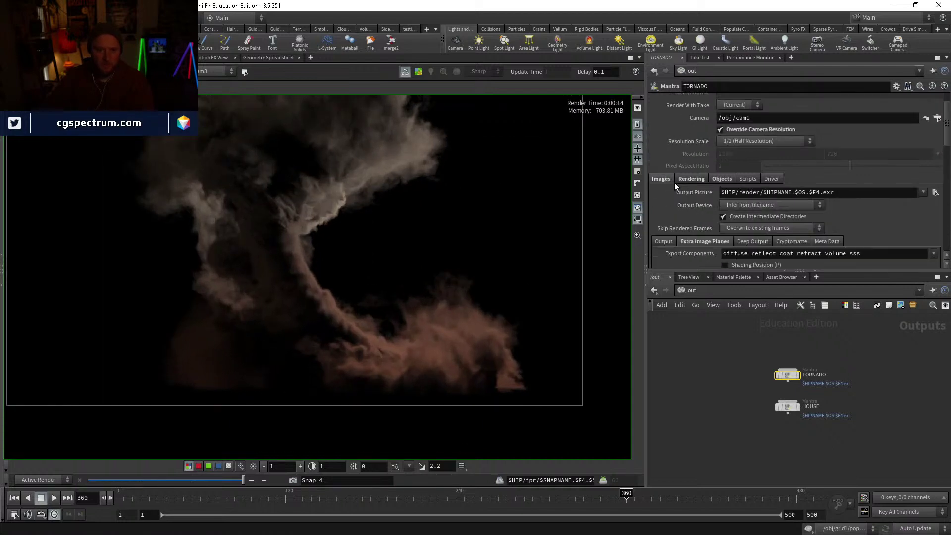
{"action": "left_click", "coordinate": [690, 180]}
{"action": "scroll", "coordinate": [666, 203], "scroll_direction": "down", "scroll_amount": 6}
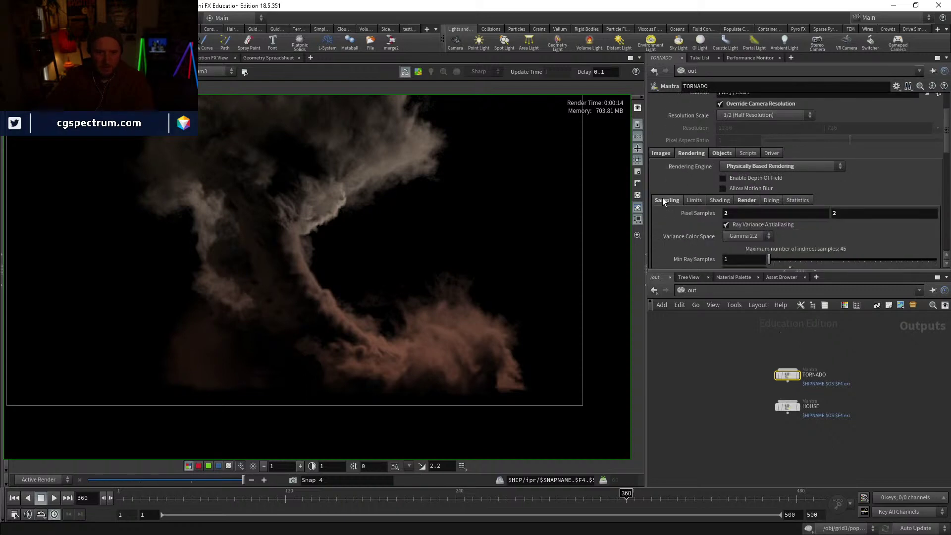
{"action": "scroll", "coordinate": [667, 205], "scroll_direction": "down", "scroll_amount": 2}
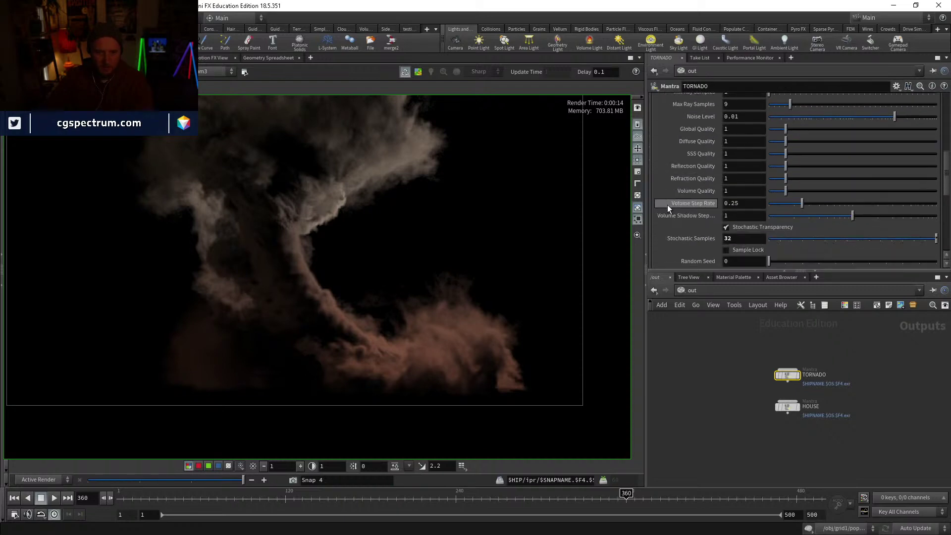
{"action": "double_click", "coordinate": [747, 192]}
{"action": "type", "text": "0.5"}
{"action": "key", "text": "Return"}
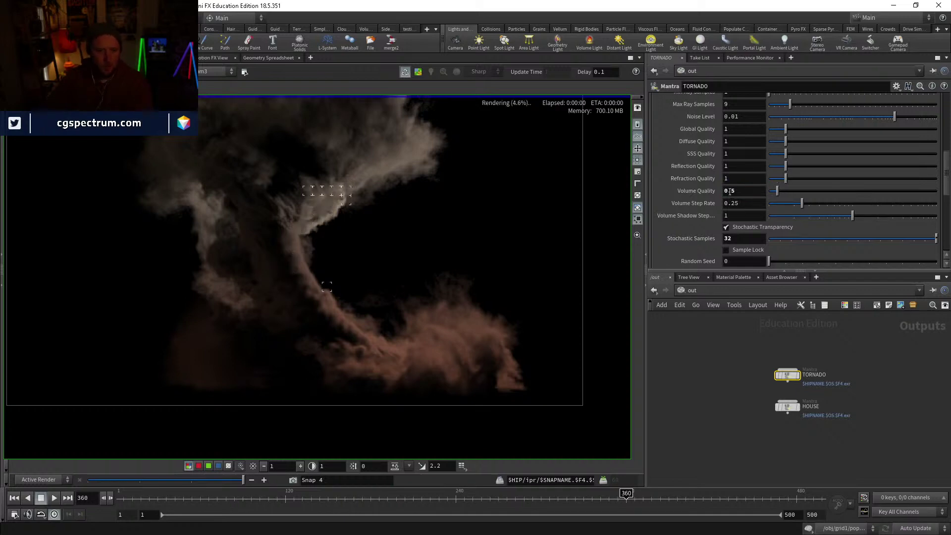
{"action": "scroll", "coordinate": [361, 168], "scroll_direction": "up", "scroll_amount": 1}
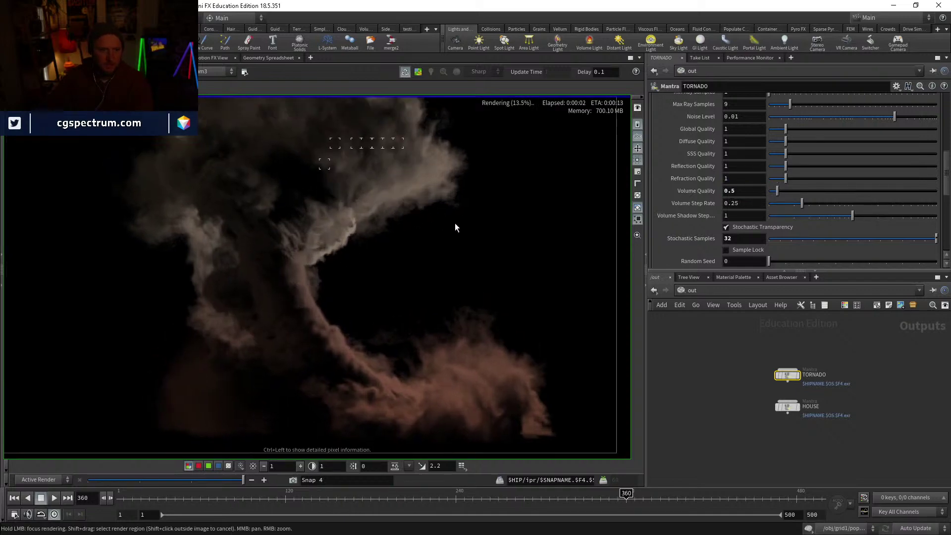
Step: Set the Volume Quality of the TORNADO pass to .25 and inspect the cloud and dust detail up close
{"action": "double_click", "coordinate": [742, 192]}
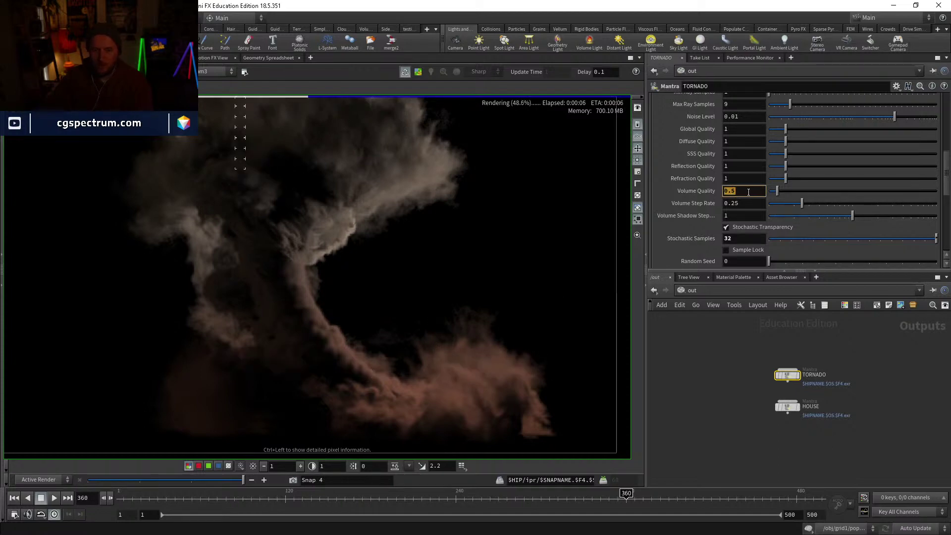
{"action": "type", "text": ".25"}
{"action": "key", "text": "Return"}
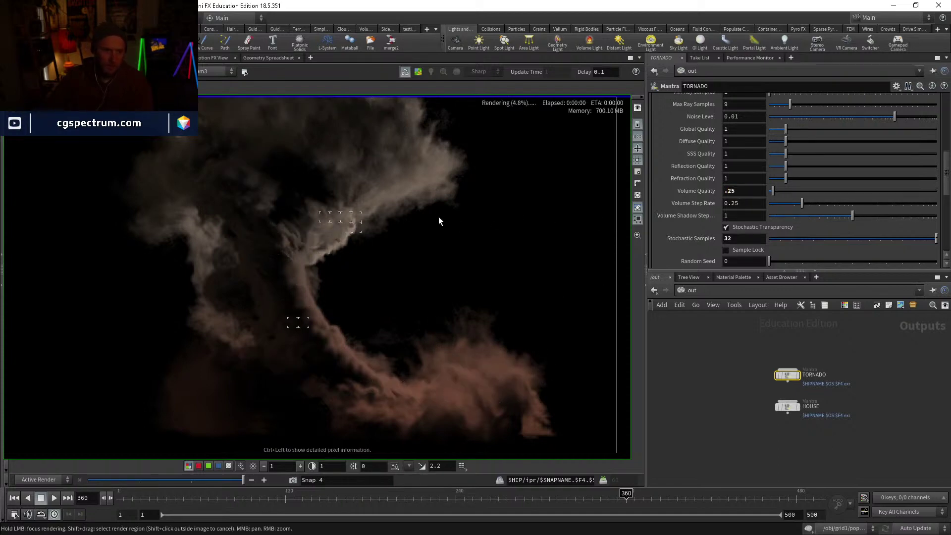
{"action": "scroll", "coordinate": [403, 208], "scroll_direction": "up", "scroll_amount": 2}
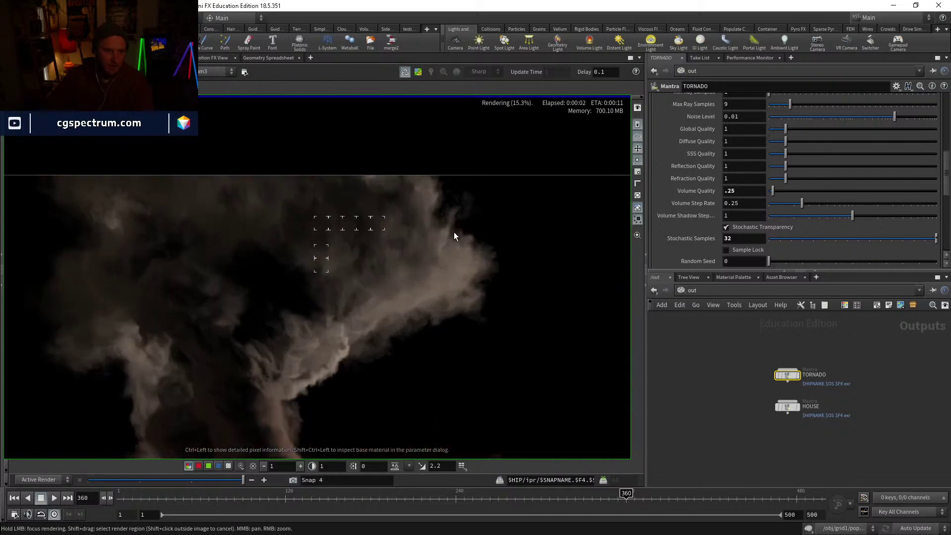
{"action": "scroll", "coordinate": [455, 233], "scroll_direction": "up", "scroll_amount": 2}
{"action": "middle_click_drag", "start_coordinate": [530, 446], "coordinate": [425, 190]}
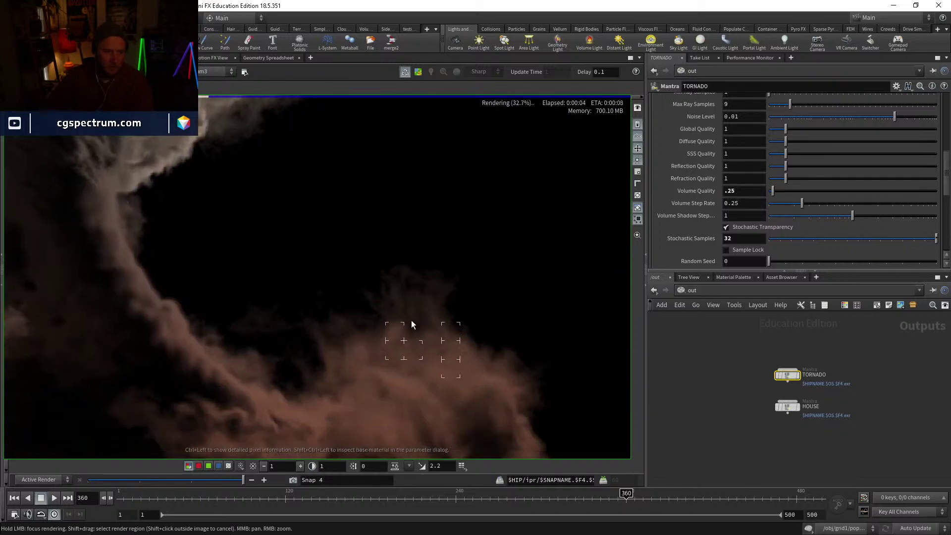
{"action": "scroll", "coordinate": [482, 312], "scroll_direction": "down", "scroll_amount": 2}
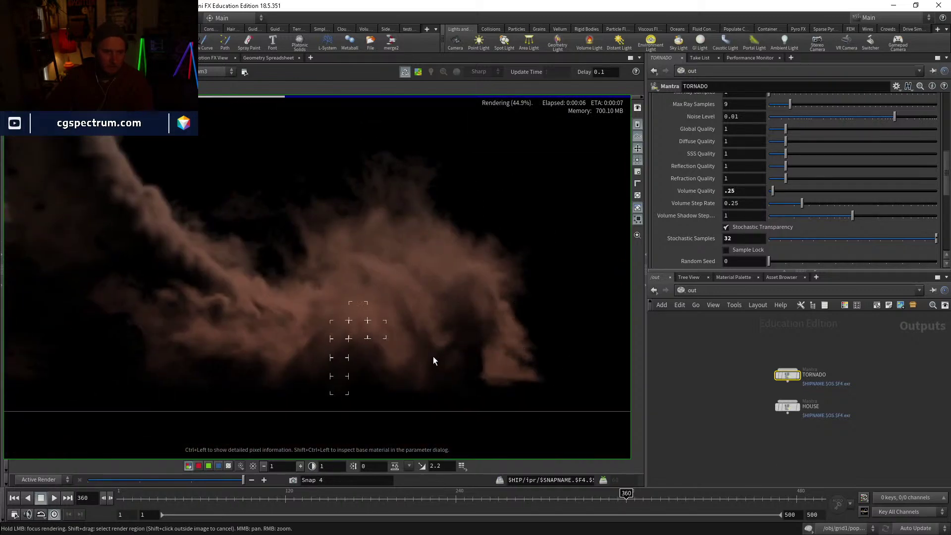
{"action": "scroll", "coordinate": [189, 317], "scroll_direction": "down", "scroll_amount": 3}
{"action": "middle_click_drag", "start_coordinate": [188, 317], "coordinate": [370, 374]}
{"action": "scroll", "coordinate": [376, 352], "scroll_direction": "down", "scroll_amount": 5}
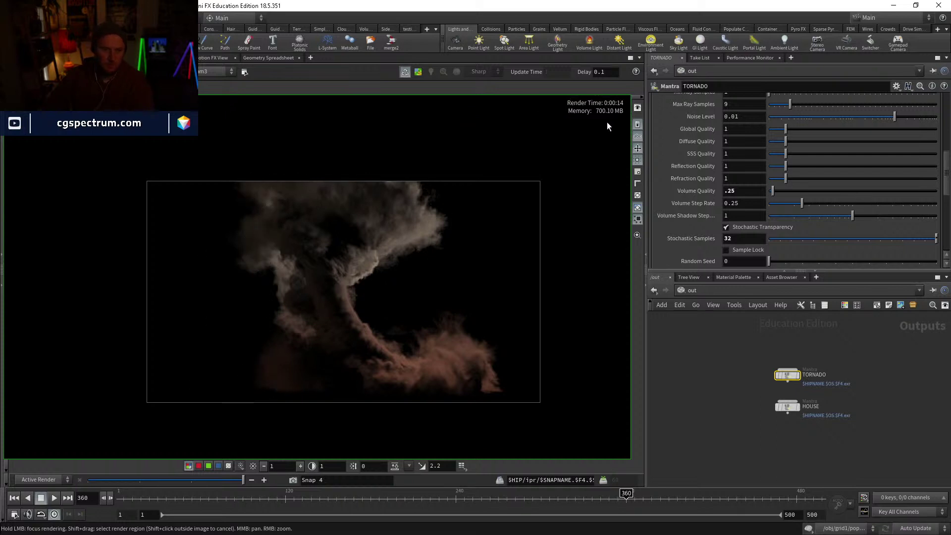
{"action": "middle_click_drag", "start_coordinate": [473, 295], "coordinate": [498, 284]}
Step: Try Volume Shadow Step Rates of 0.5 and .1 on the TORNADO pass
{"action": "left_click", "coordinate": [744, 214]}
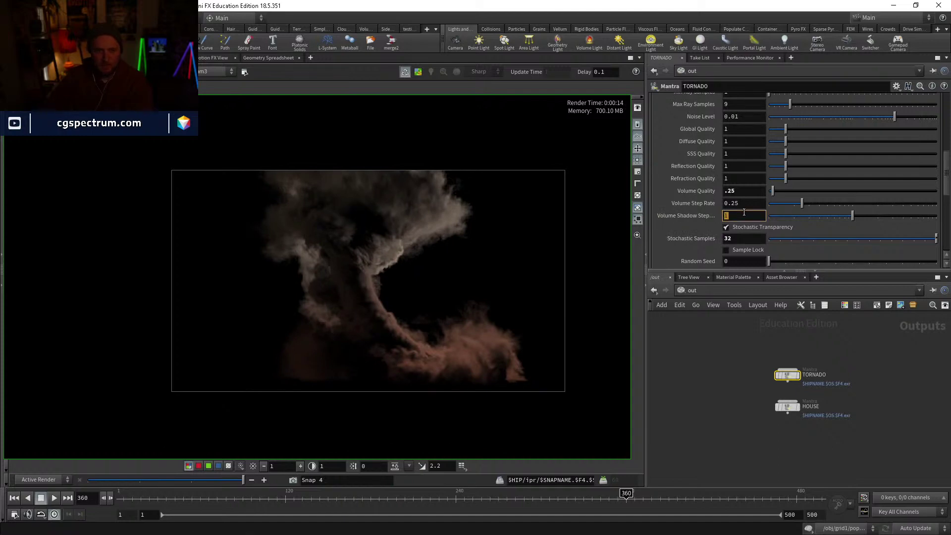
{"action": "type", "text": "0.5"}
{"action": "key", "text": "Return"}
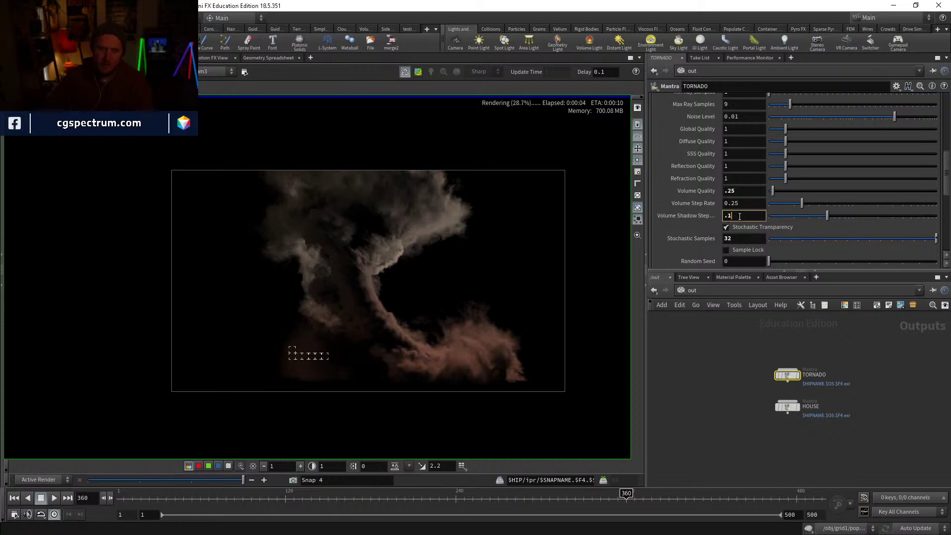
{"action": "key", "text": "Return"}
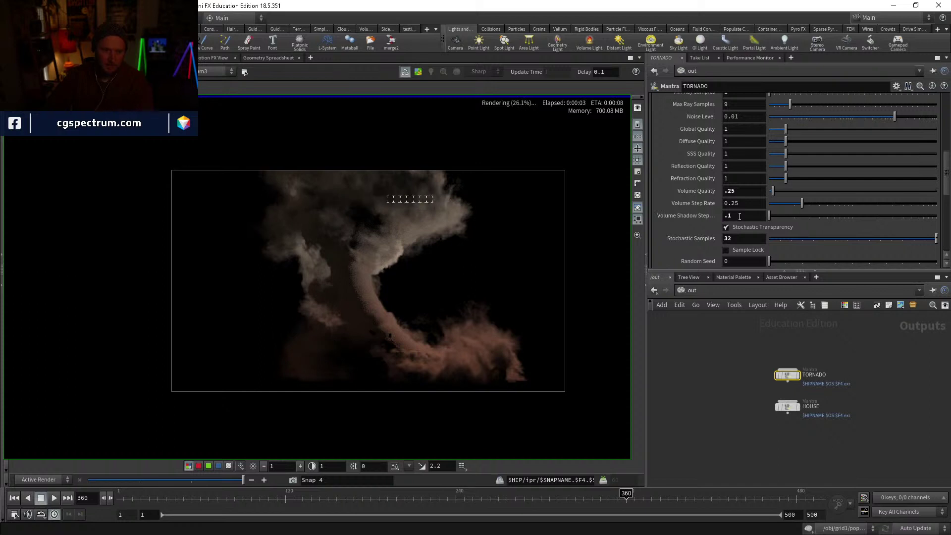
Step: Set the Volume Shadow Step Rate of the TORNADO pass to .5 and review the tornado render
{"action": "double_click", "coordinate": [739, 216]}
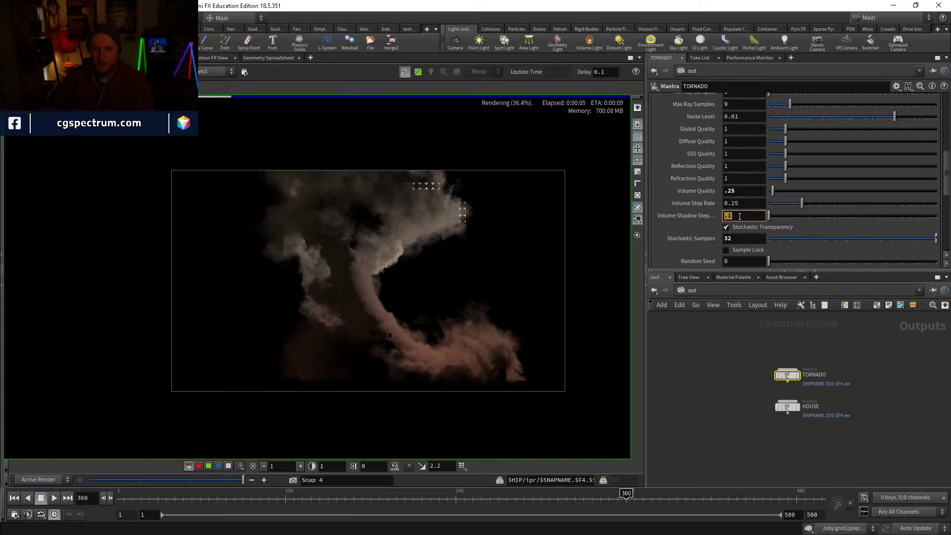
{"action": "type", "text": ".5"}
{"action": "key", "text": "Return"}
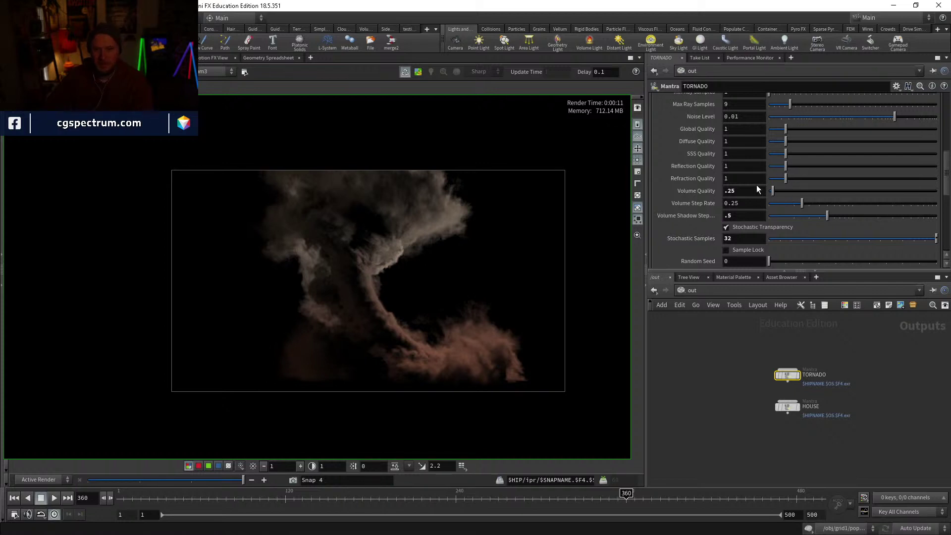
{"action": "scroll", "coordinate": [757, 185], "scroll_direction": "up", "scroll_amount": 3}
{"action": "scroll", "coordinate": [745, 214], "scroll_direction": "down", "scroll_amount": 2}
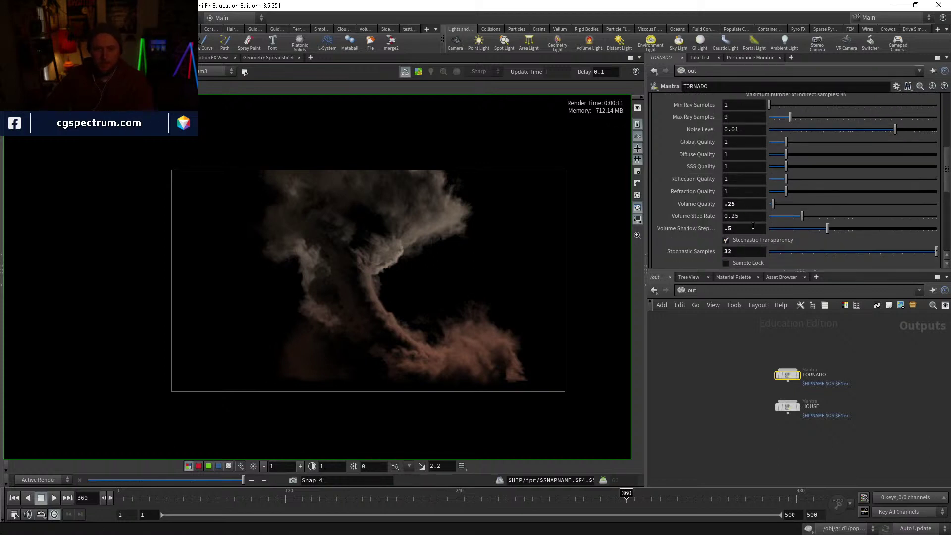
{"action": "scroll", "coordinate": [371, 250], "scroll_direction": "up", "scroll_amount": 3}
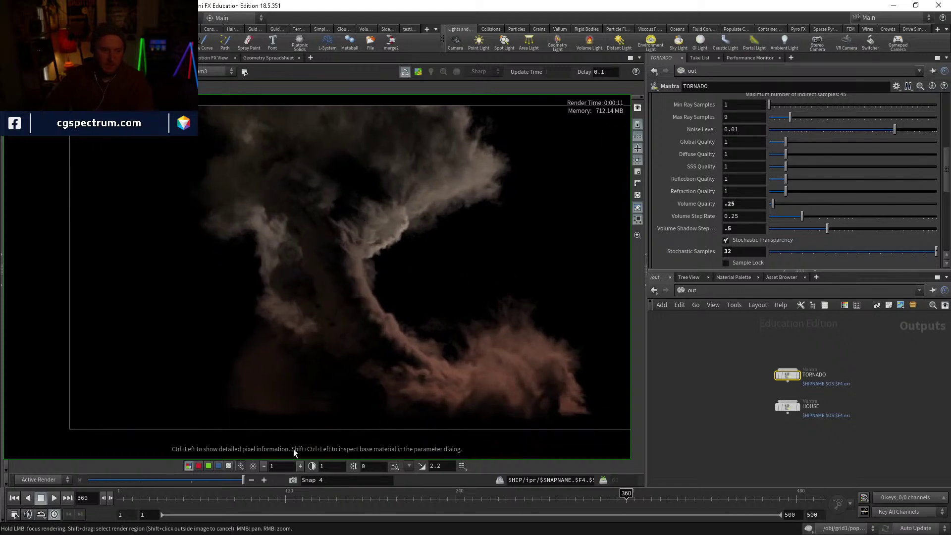
Step: Take a snapshot of the tornado render and render the HOUSE pass in the render view
{"action": "left_click_drag", "start_coordinate": [230, 479], "coordinate": [227, 479]}
{"action": "middle_click_drag", "start_coordinate": [836, 404], "coordinate": [810, 403]}
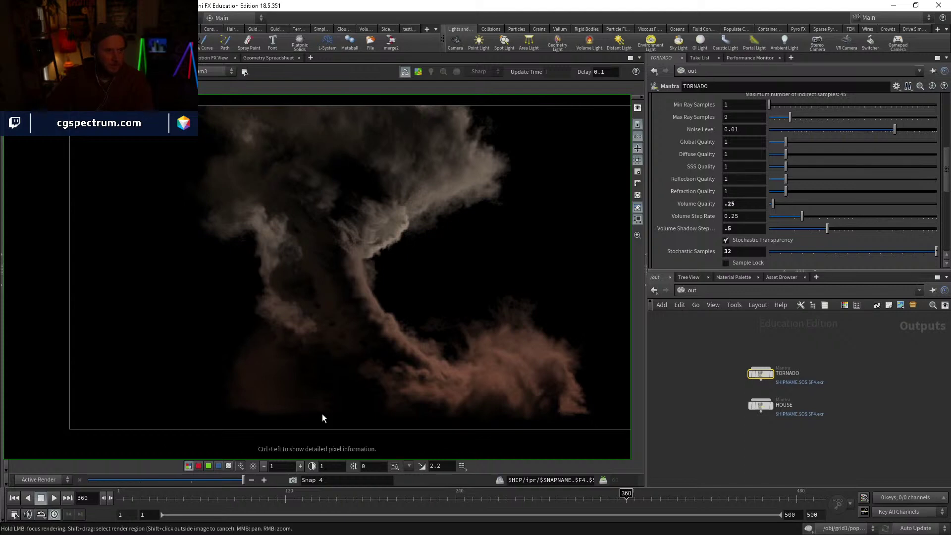
{"action": "scroll", "coordinate": [326, 418], "scroll_direction": "up", "scroll_amount": 1}
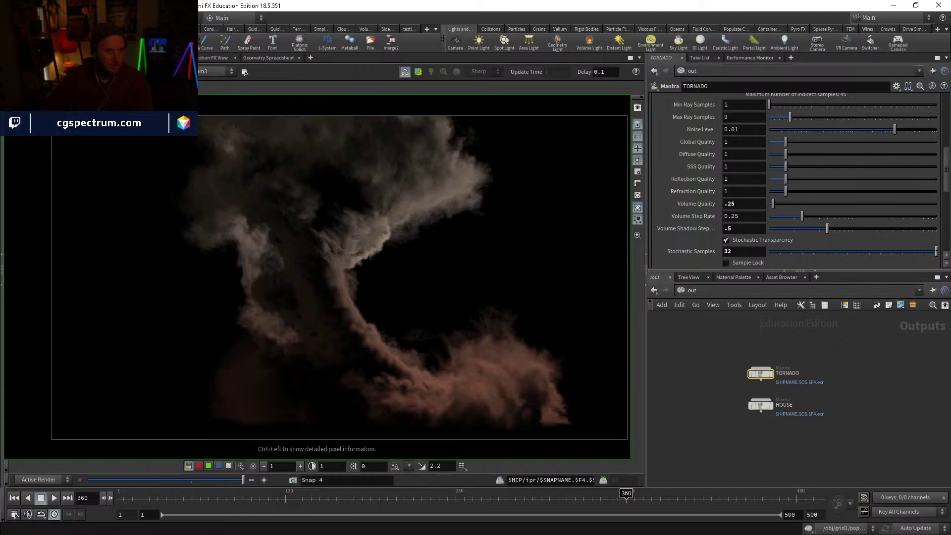
{"action": "left_click", "coordinate": [294, 480]}
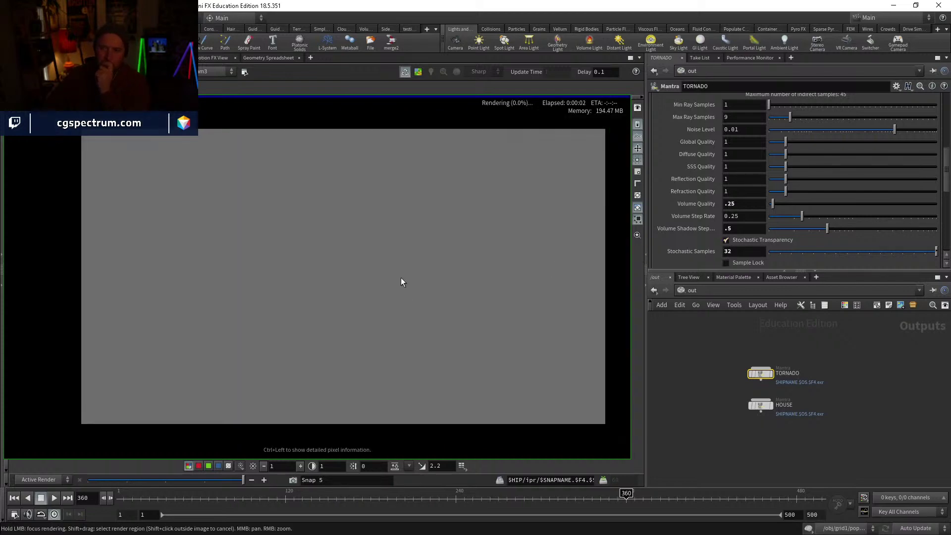
{"action": "middle_click_drag", "start_coordinate": [437, 299], "coordinate": [474, 244]}
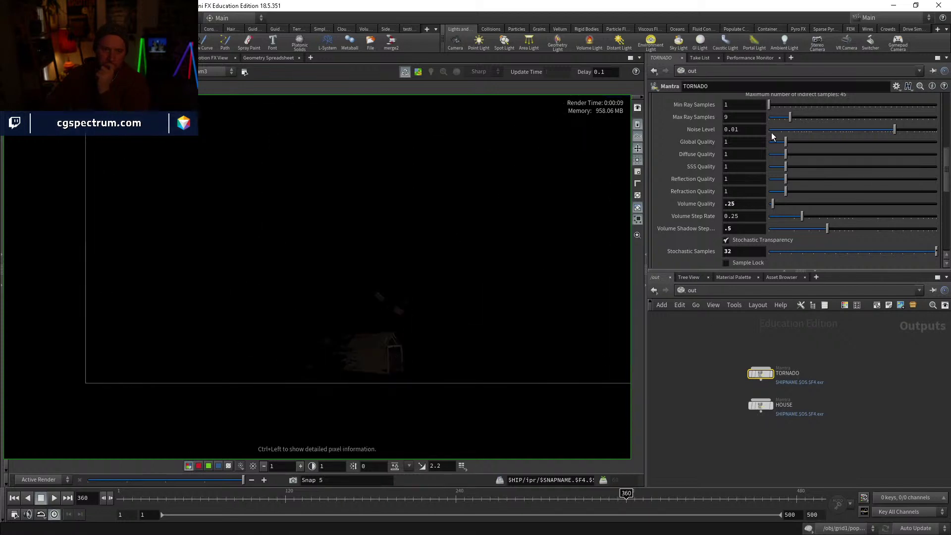
Step: Check the ray limits of the TORNADO pass and set the Diffuse Limit of the HOUSE pass to 1
{"action": "scroll", "coordinate": [683, 171], "scroll_direction": "up", "scroll_amount": 5}
{"action": "left_click", "coordinate": [695, 136]}
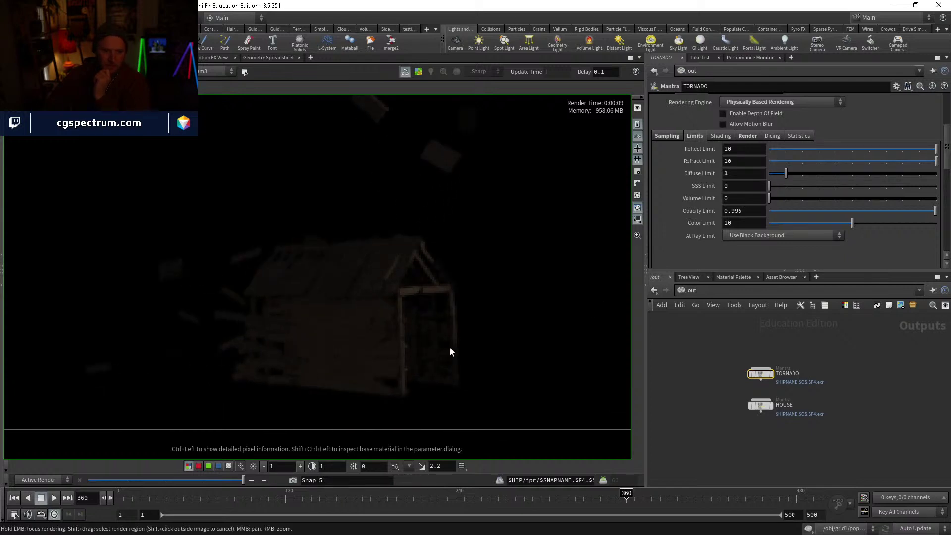
{"action": "scroll", "coordinate": [776, 369], "scroll_direction": "up", "scroll_amount": 2}
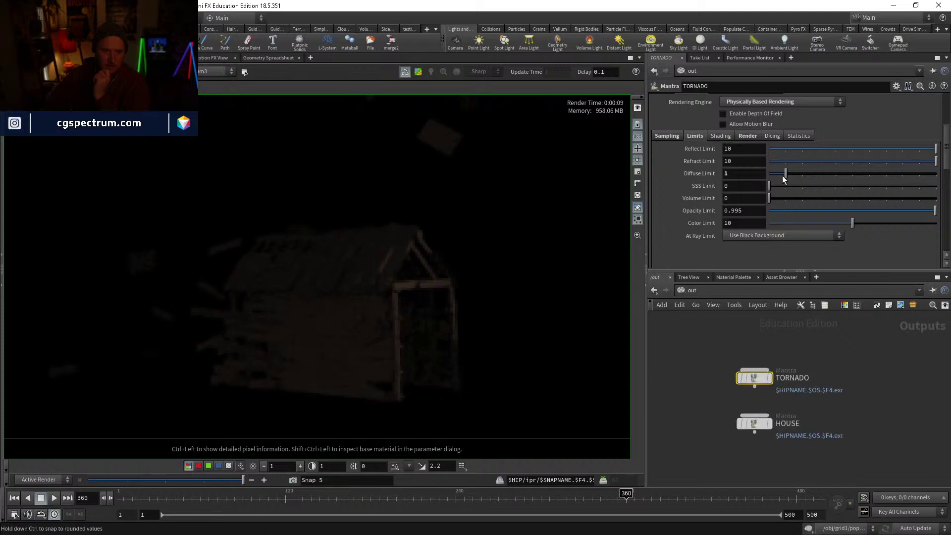
{"action": "left_click", "coordinate": [776, 423]}
{"action": "scroll", "coordinate": [694, 178], "scroll_direction": "up", "scroll_amount": 10}
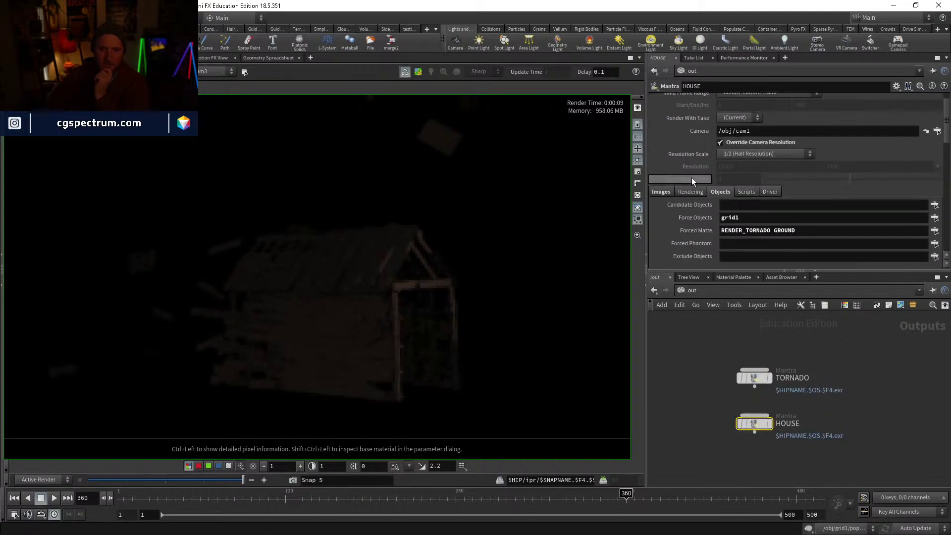
{"action": "left_click", "coordinate": [693, 208]}
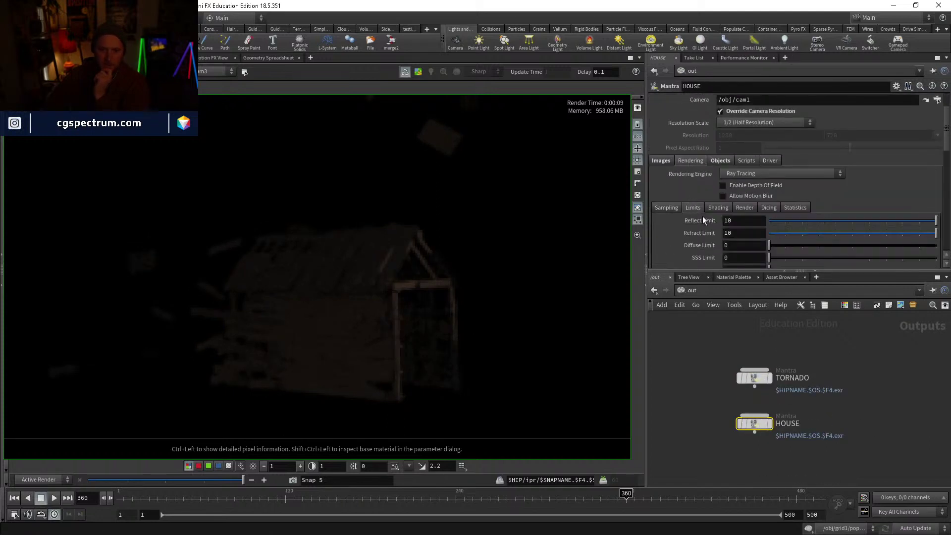
{"action": "scroll", "coordinate": [702, 216], "scroll_direction": "down", "scroll_amount": 3}
{"action": "left_click", "coordinate": [781, 198]}
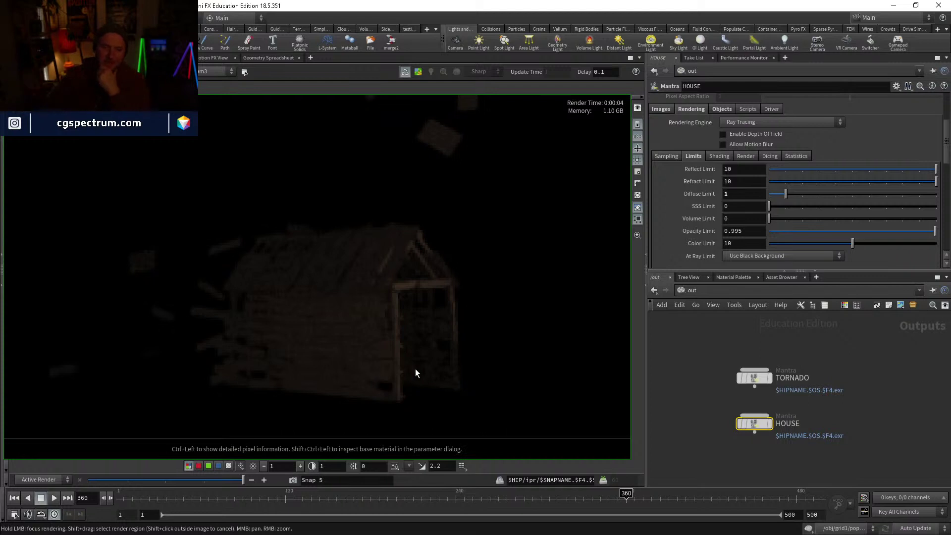
Step: Examine the house render against the snapshots, reset the display gain to 1 and view the wider frame
{"action": "mouse_move", "coordinate": [242, 479]}
{"action": "left_mouse_down"}
{"action": "mouse_move", "coordinate": [214, 482]}
{"action": "mouse_move", "coordinate": [239, 481]}
{"action": "left_mouse_up"}
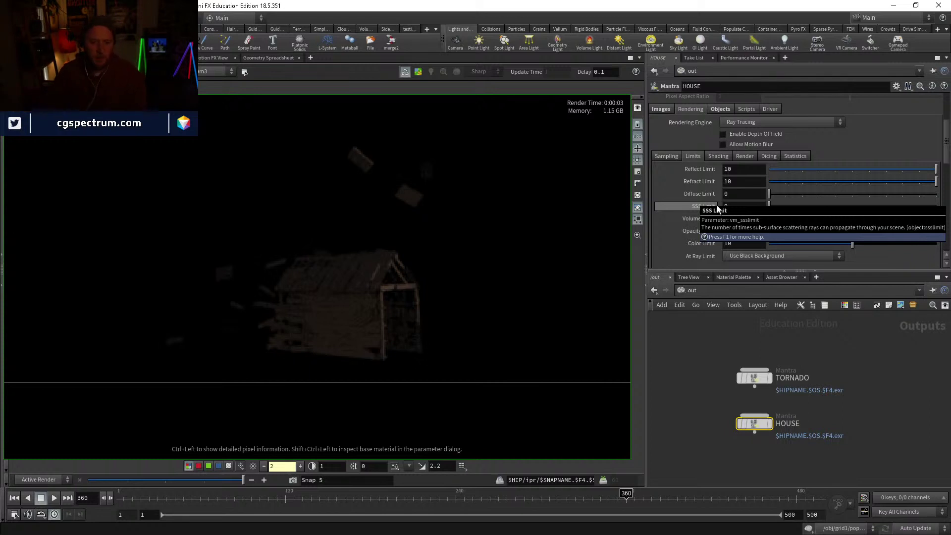
{"action": "left_click", "coordinate": [253, 466]}
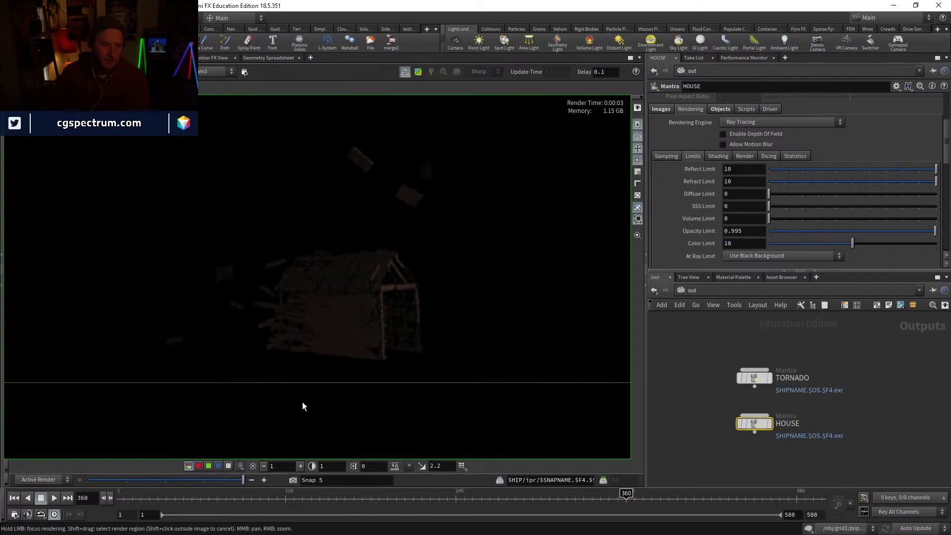
{"action": "scroll", "coordinate": [370, 287], "scroll_direction": "down", "scroll_amount": 6}
{"action": "middle_click_drag", "start_coordinate": [415, 278], "coordinate": [428, 317]}
{"action": "scroll", "coordinate": [449, 294], "scroll_direction": "down", "scroll_amount": 2}
{"action": "scroll", "coordinate": [451, 298], "scroll_direction": "down", "scroll_amount": 2}
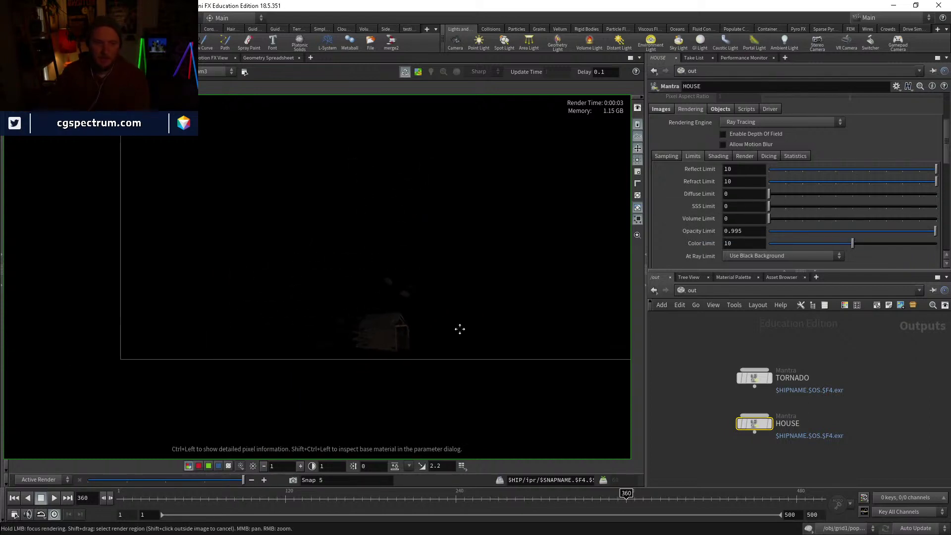
Step: Set both the Reflect Limit and the Refract Limit of the HOUSE pass to 3
{"action": "scroll", "coordinate": [731, 190], "scroll_direction": "up", "scroll_amount": 2}
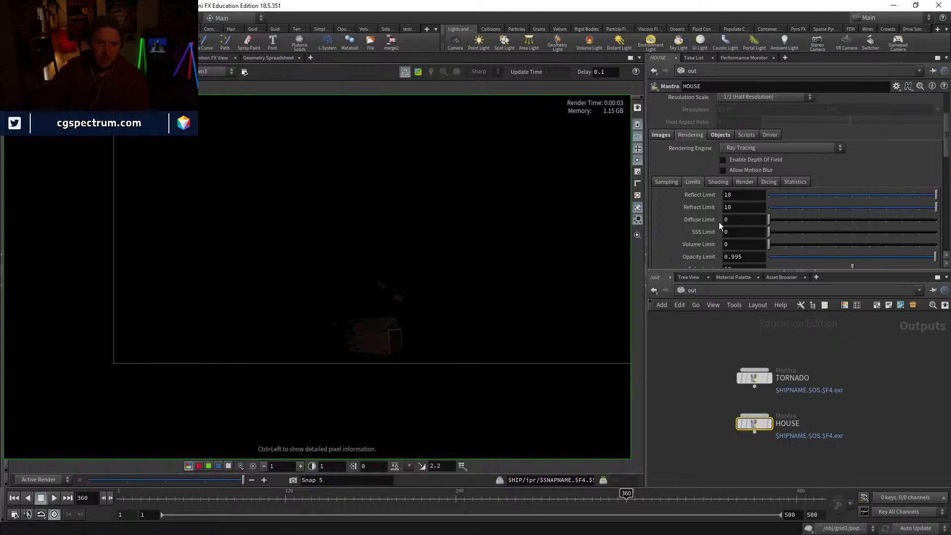
{"action": "left_click", "coordinate": [738, 196]}
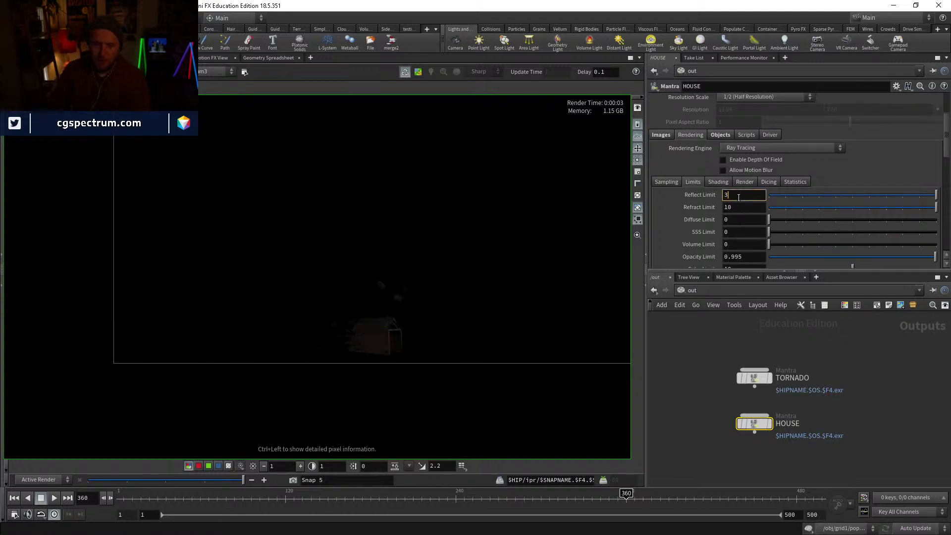
{"action": "key", "text": "Tab"}
{"action": "type", "text": "3"}
{"action": "key", "text": "Return"}
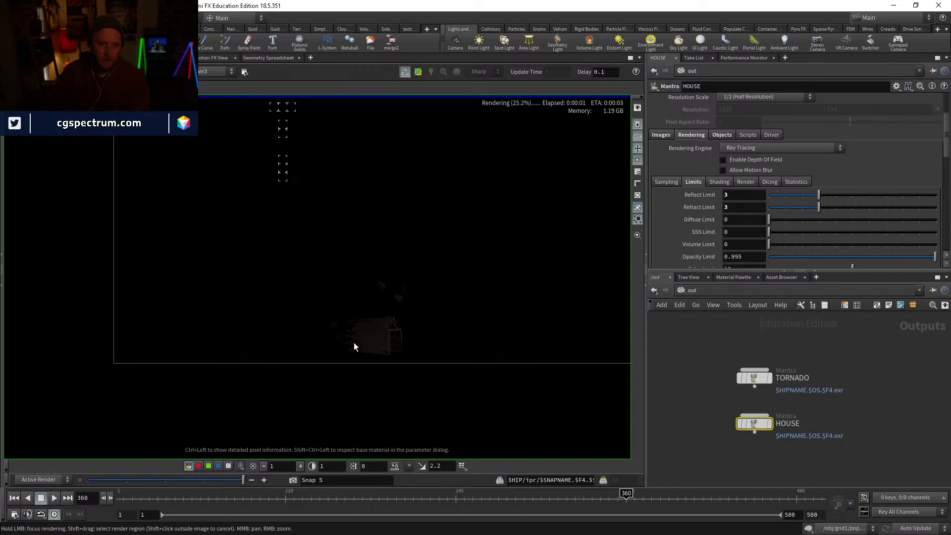
Step: Allow motion blur on the HOUSE pass and view the re-rendered house up close
{"action": "middle_click_drag", "start_coordinate": [403, 333], "coordinate": [333, 333]}
{"action": "middle_click_drag", "start_coordinate": [500, 274], "coordinate": [500, 313]}
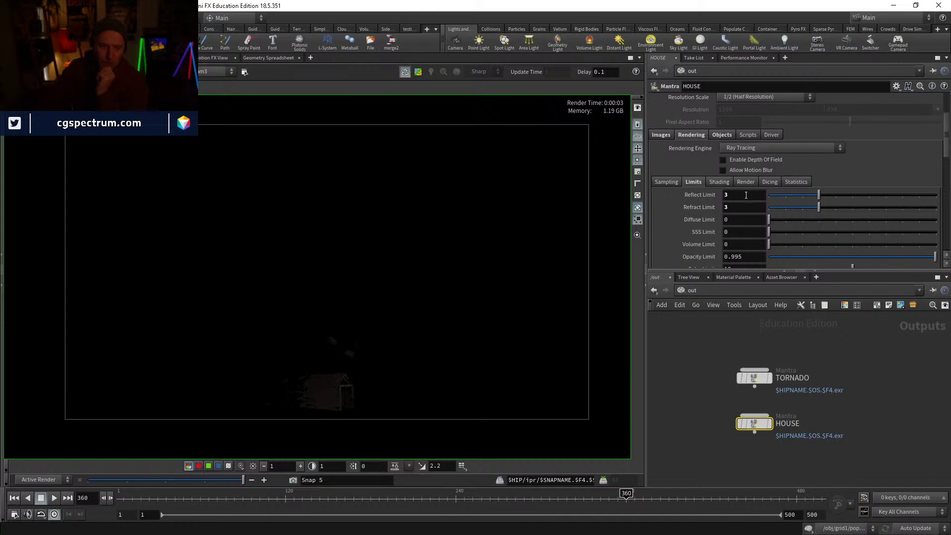
{"action": "left_click", "coordinate": [732, 171]}
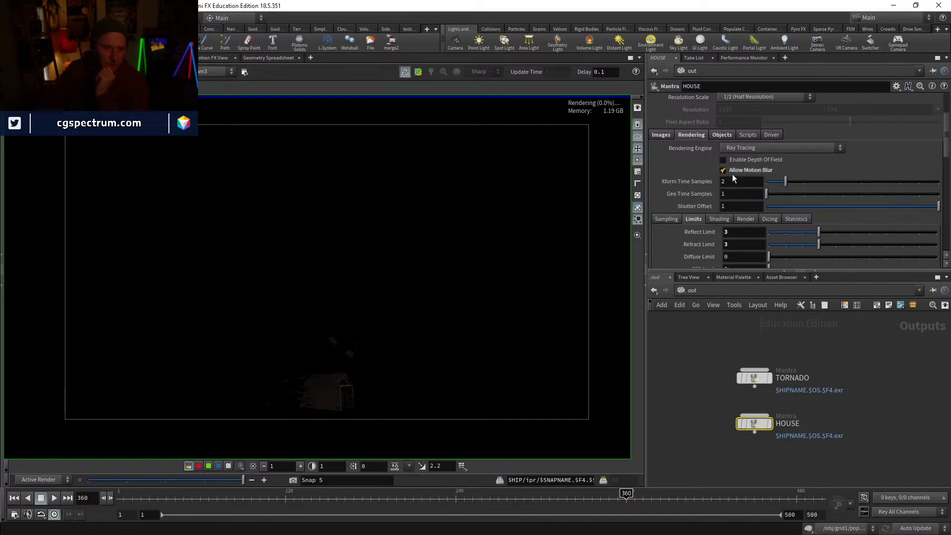
{"action": "middle_click_drag", "start_coordinate": [328, 373], "coordinate": [382, 328]}
{"action": "right_click_drag", "start_coordinate": [383, 327], "coordinate": [384, 348]}
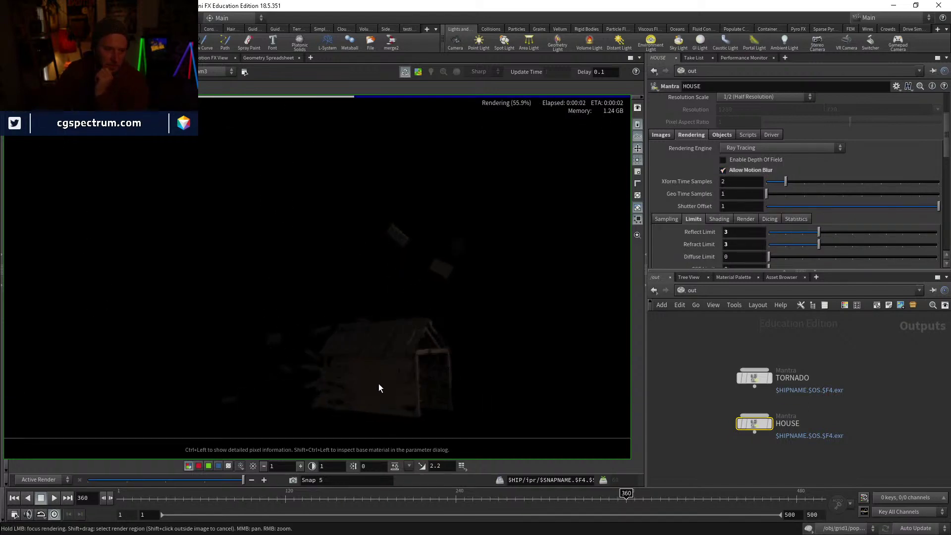
{"action": "middle_click_drag", "start_coordinate": [380, 388], "coordinate": [375, 355]}
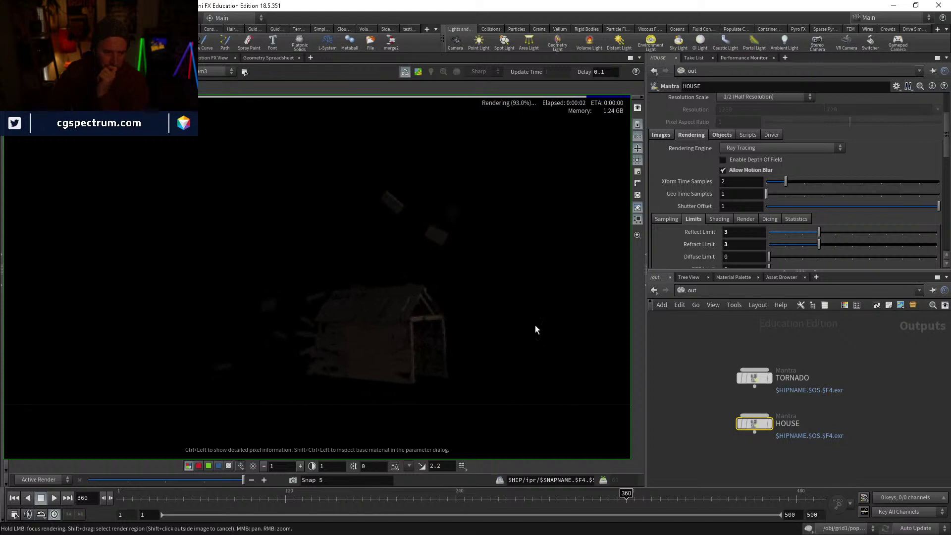
Step: Set the Geometry Velocity Blur of the grid1 object to Velocity Blur and display the alpha of the house render
{"action": "left_click", "coordinate": [701, 291]}
{"action": "left_click", "coordinate": [720, 335]}
{"action": "mouse_move", "coordinate": [740, 420]}
{"action": "middle_mouse_down"}
{"action": "mouse_move", "coordinate": [739, 391]}
{"action": "mouse_move", "coordinate": [634, 393]}
{"action": "middle_mouse_up"}
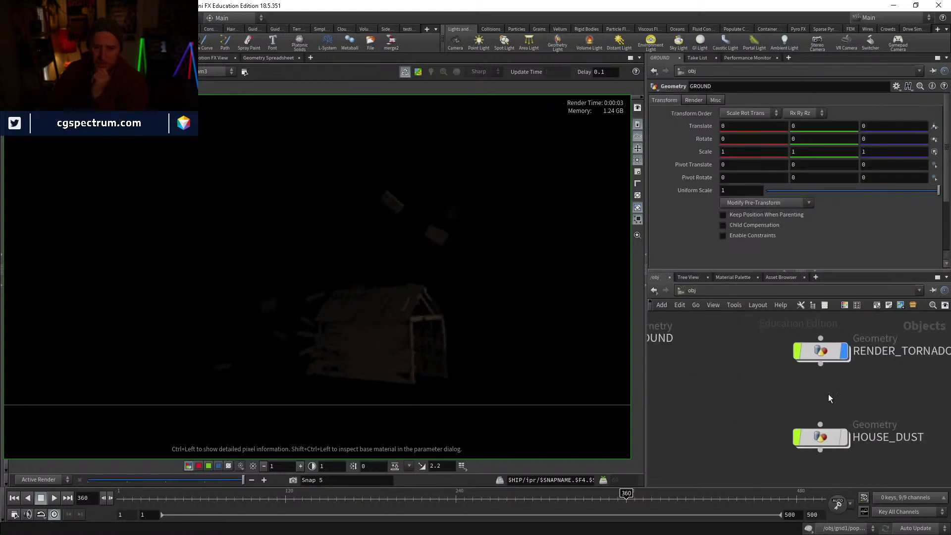
{"action": "middle_click_drag", "start_coordinate": [830, 400], "coordinate": [779, 459]}
{"action": "middle_click_drag", "start_coordinate": [799, 389], "coordinate": [812, 463]}
{"action": "mouse_move", "coordinate": [822, 436]}
{"action": "left_mouse_down"}
{"action": "mouse_move", "coordinate": [786, 419]}
{"action": "mouse_move", "coordinate": [793, 408]}
{"action": "left_mouse_up"}
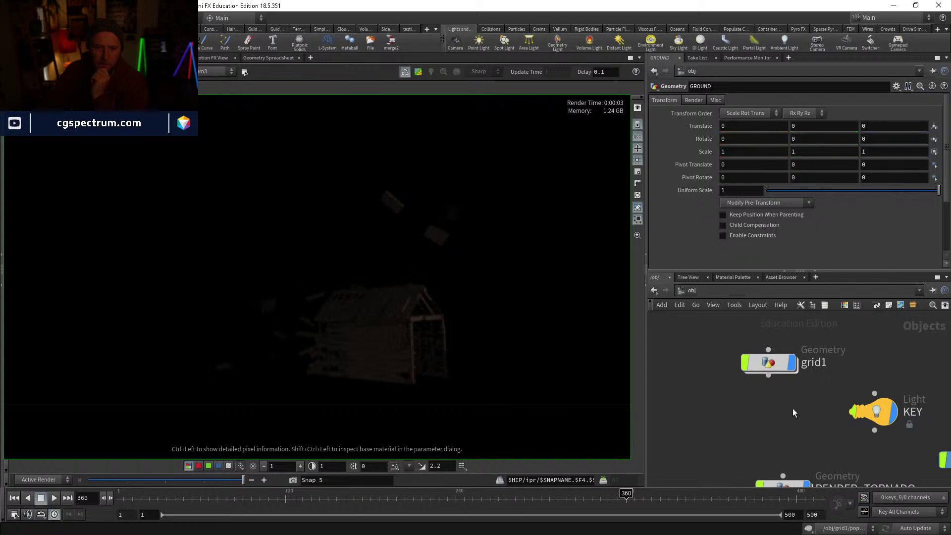
{"action": "left_click", "coordinate": [772, 364]}
{"action": "left_click", "coordinate": [694, 163]}
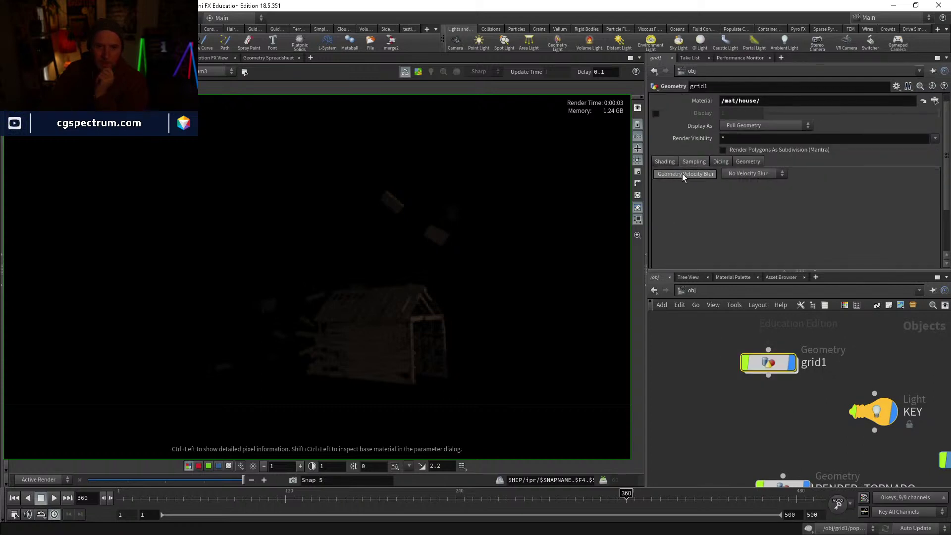
{"action": "left_click", "coordinate": [745, 193]}
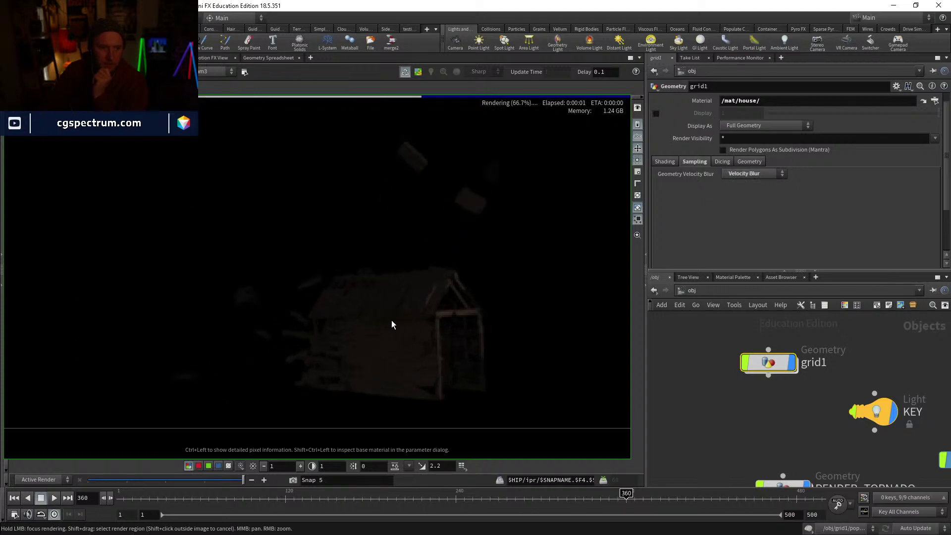
{"action": "middle_click_drag", "start_coordinate": [217, 331], "coordinate": [252, 314]}
{"action": "key", "text": "a"}
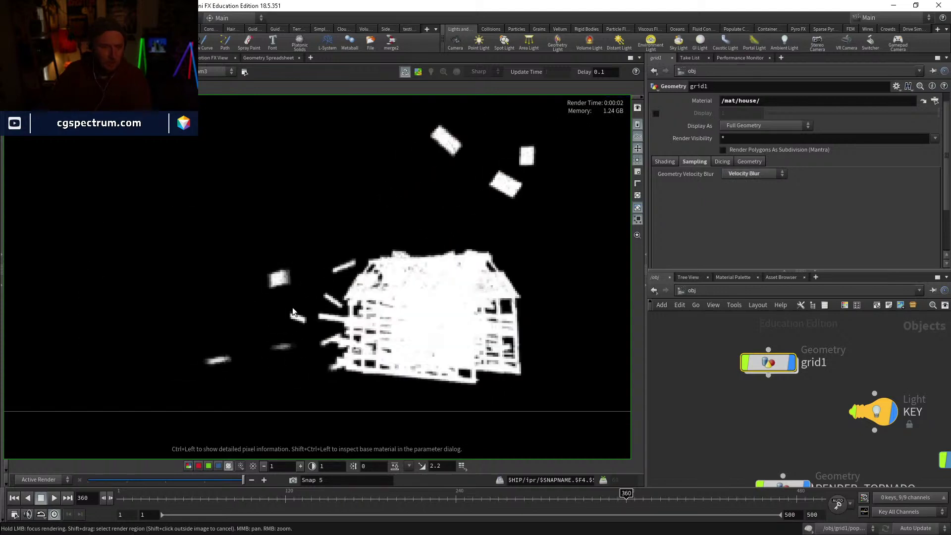
Step: Switch grid1's Geometry Velocity Blur to No Velocity Blur and back to Velocity Blur to compare the alpha
{"action": "left_click", "coordinate": [744, 184]}
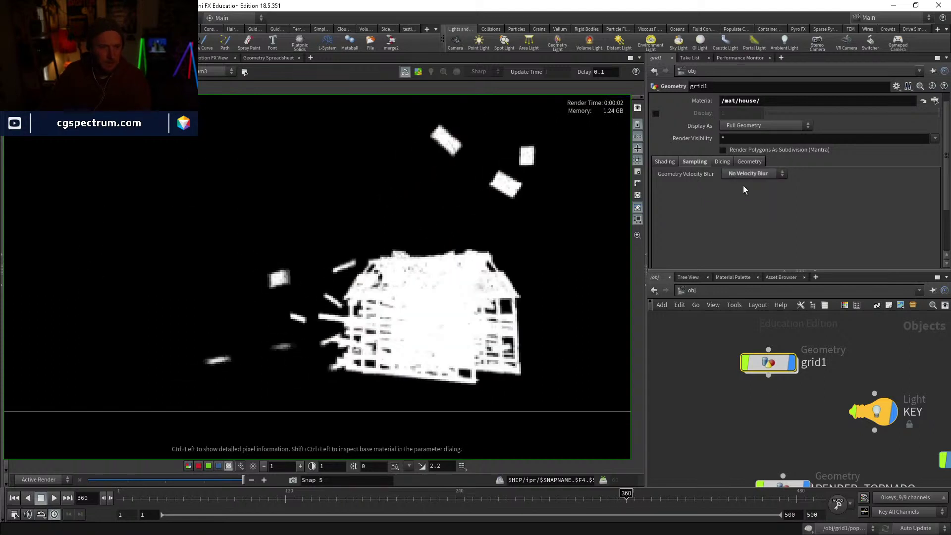
{"action": "left_click", "coordinate": [753, 174]}
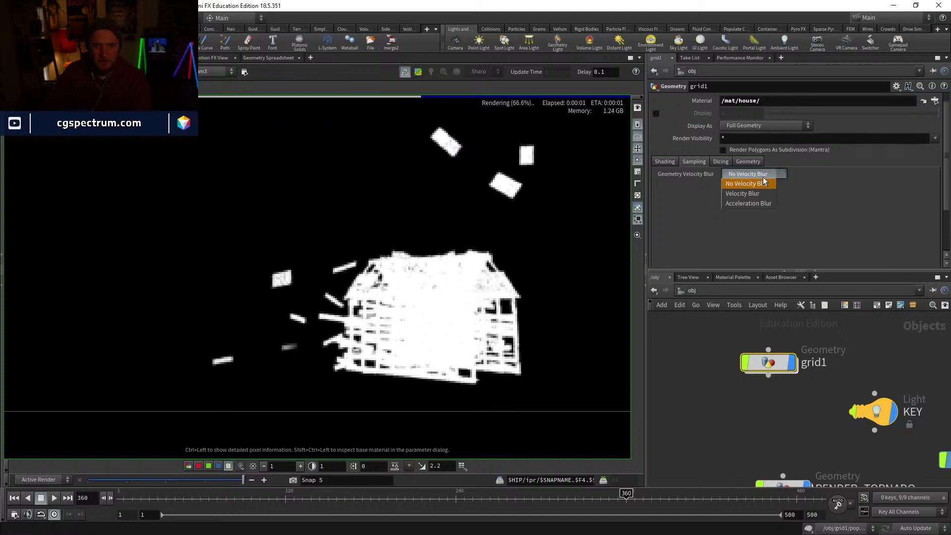
{"action": "left_click", "coordinate": [748, 196]}
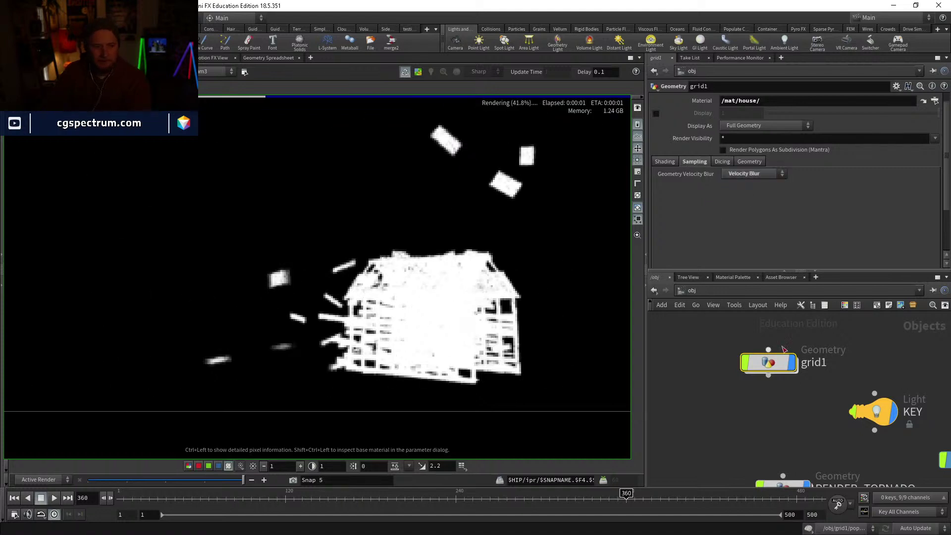
Step: Go inside grid1 and check the node info of unpack4 for the velocity attribute
{"action": "double_click", "coordinate": [763, 366]}
{"action": "scroll", "coordinate": [799, 440], "scroll_direction": "up", "scroll_amount": 8}
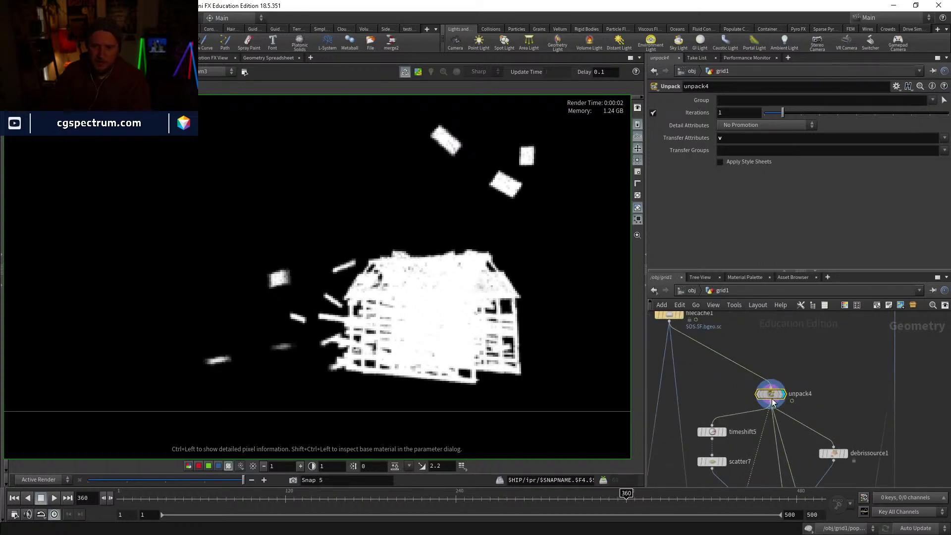
{"action": "left_click", "coordinate": [786, 387]}
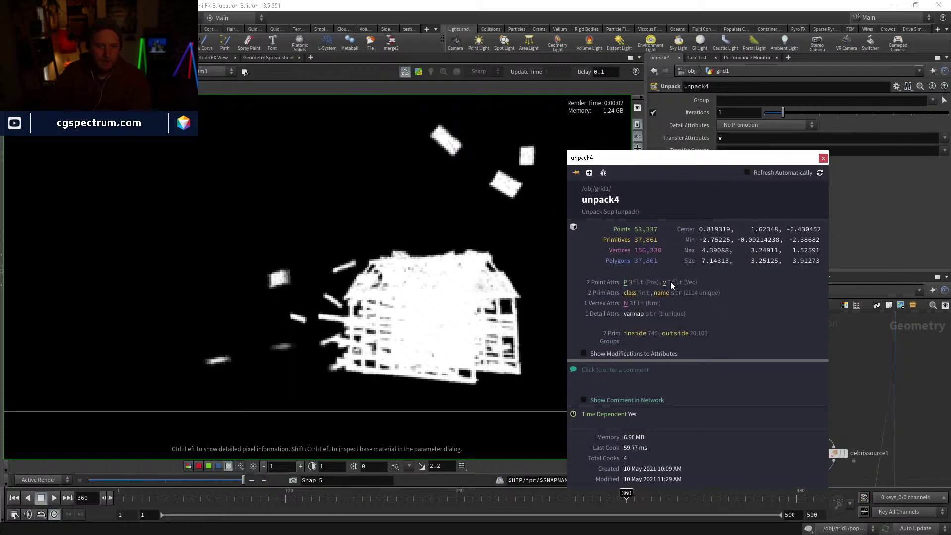
{"action": "left_click", "coordinate": [823, 158]}
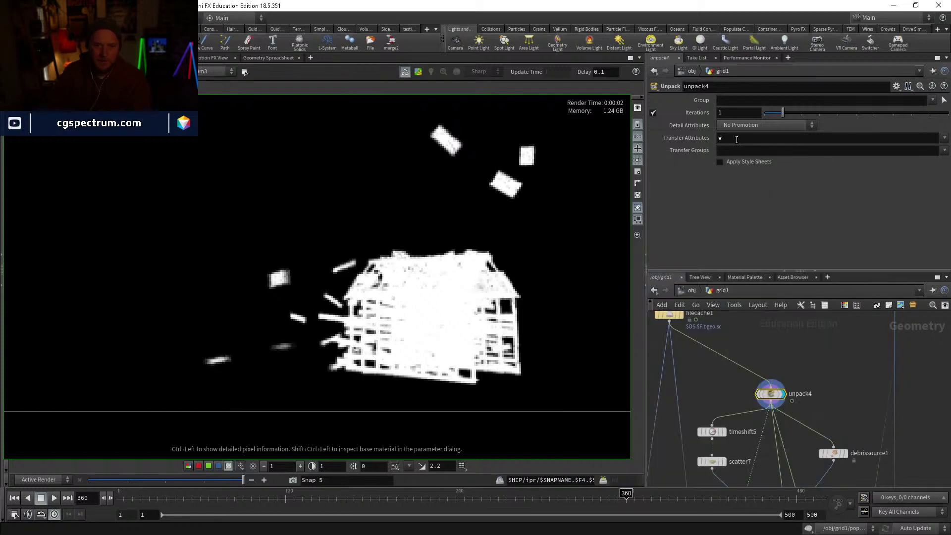
Step: Clear the Transfer Attributes of unpack4 to test the blur without velocity, and restore the attribute v
{"action": "left_click", "coordinate": [737, 140]}
{"action": "key", "text": "BackSpace"}
{"action": "key", "text": "Return"}
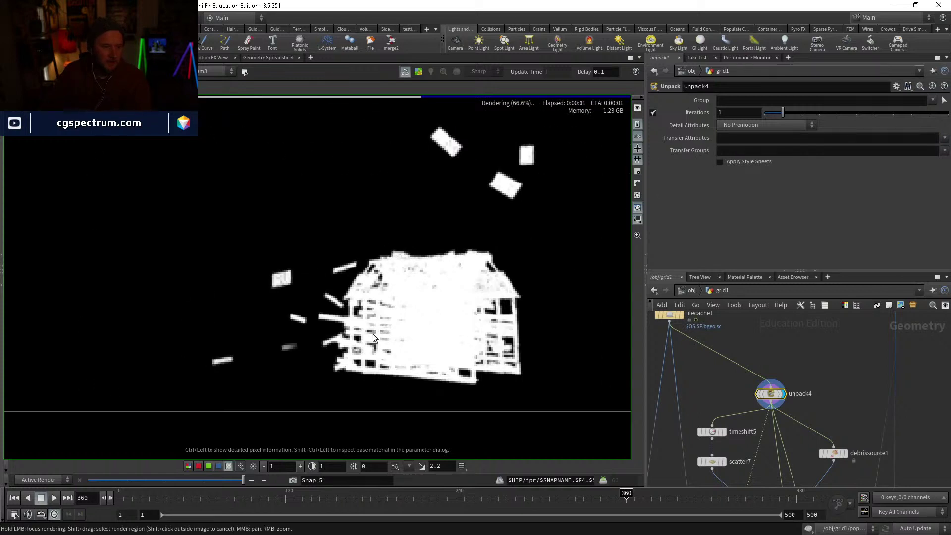
{"action": "left_click", "coordinate": [732, 140]}
{"action": "type", "text": "v"}
{"action": "key", "text": "Return"}
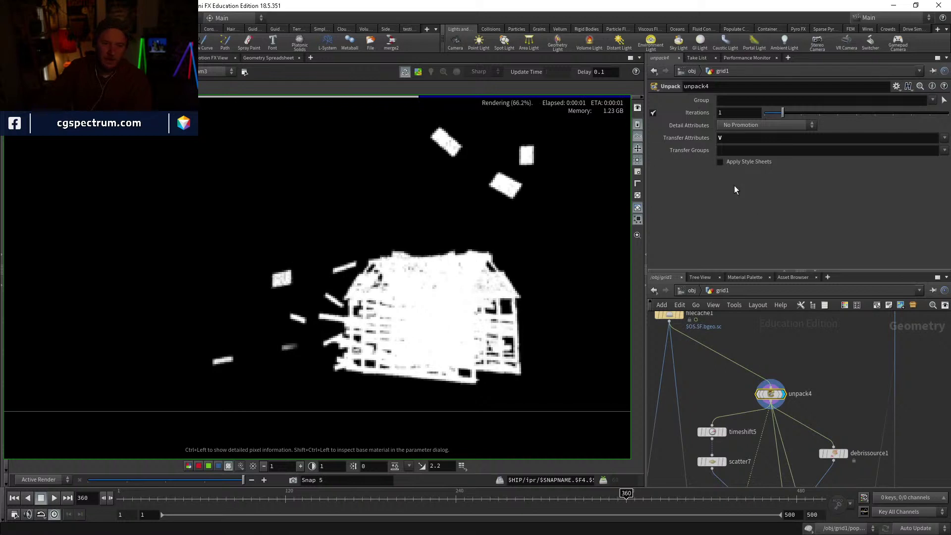
{"action": "left_click", "coordinate": [740, 138]}
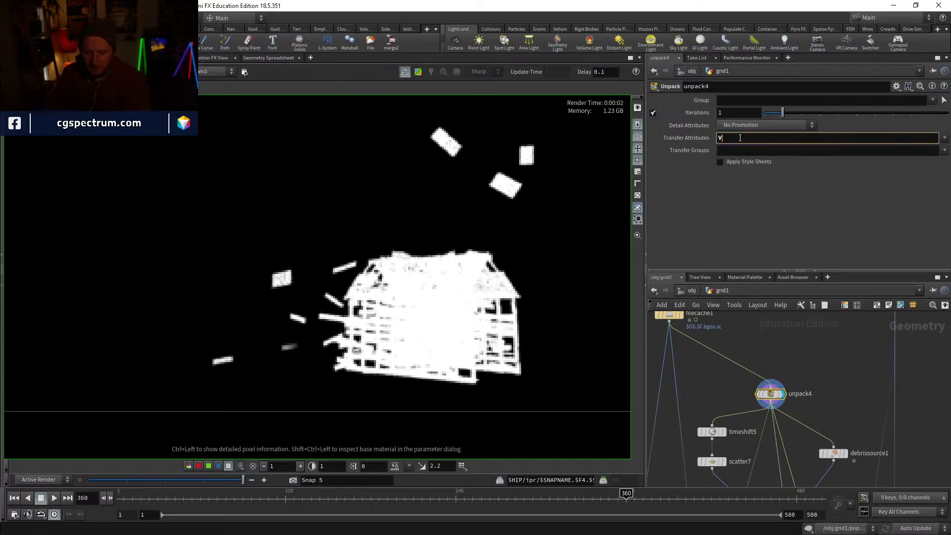
{"action": "key", "text": "Return"}
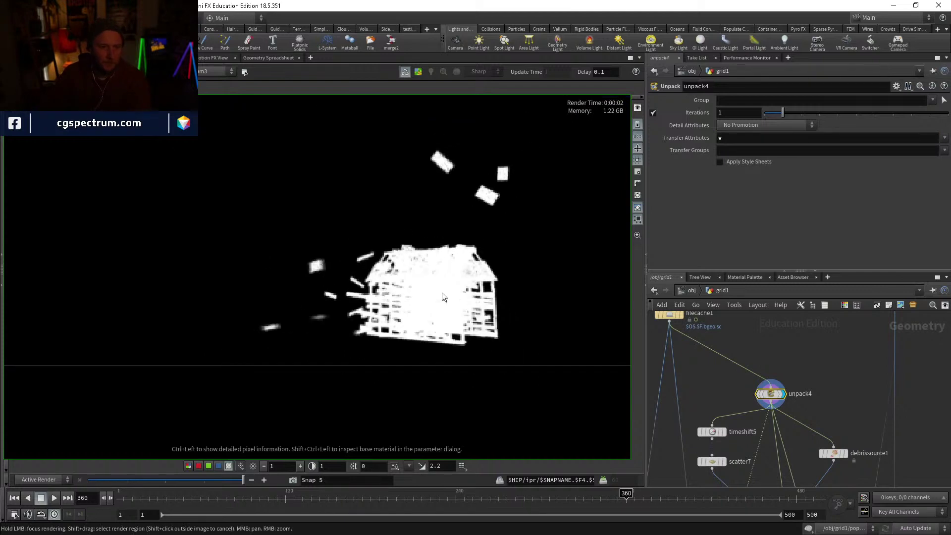
Step: Leave grid1 and return to the out network with the HOUSE pass settings
{"action": "left_click", "coordinate": [693, 290]}
{"action": "left_click", "coordinate": [692, 289]}
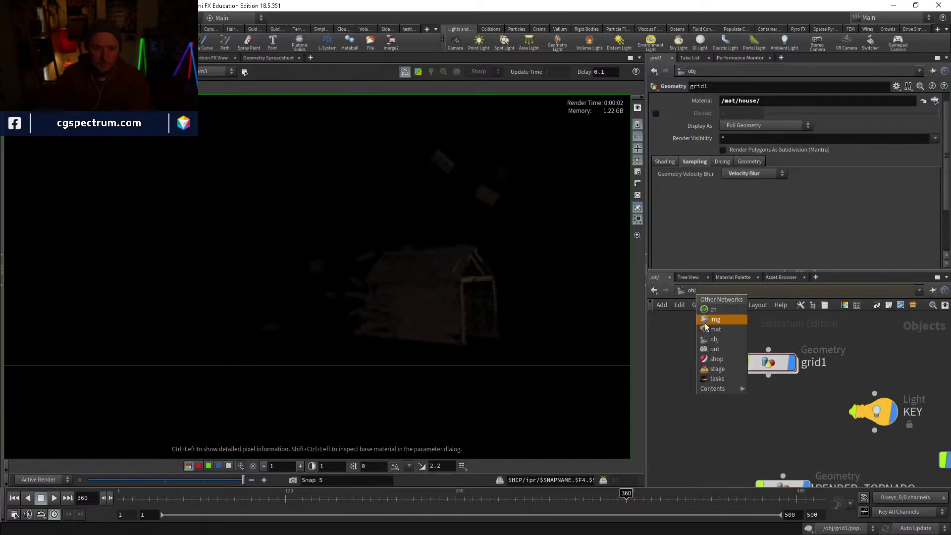
{"action": "left_click", "coordinate": [715, 349]}
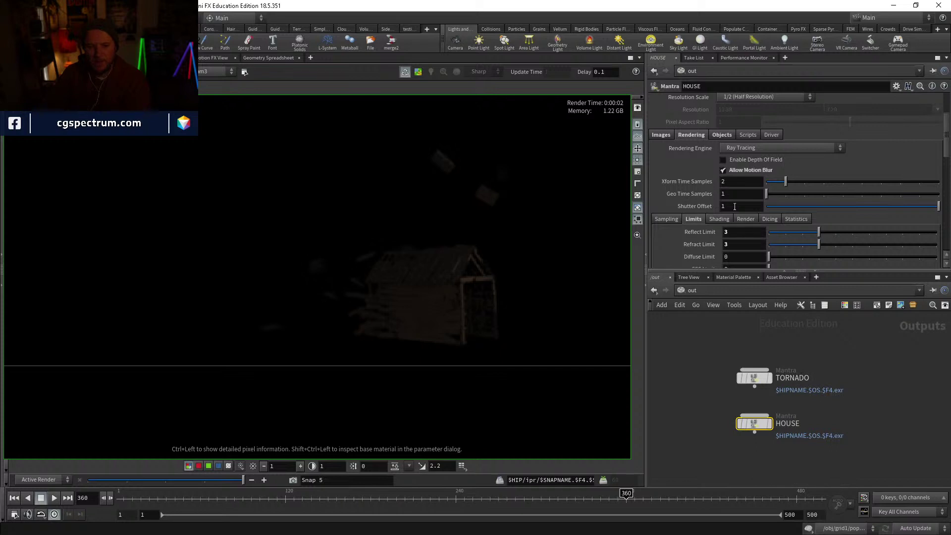
Step: Turn motion blur off on the HOUSE pass, inspect the alpha and render time, and allow motion blur again
{"action": "left_click", "coordinate": [739, 171]}
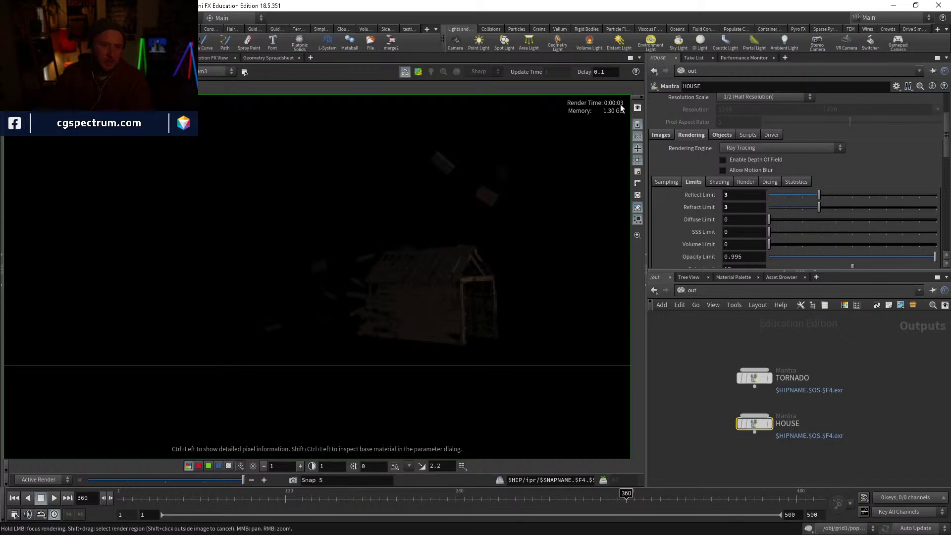
{"action": "middle_click_drag", "start_coordinate": [609, 133], "coordinate": [509, 182]}
{"action": "key", "text": "a"}
{"action": "middle_click_drag", "start_coordinate": [496, 212], "coordinate": [519, 193]}
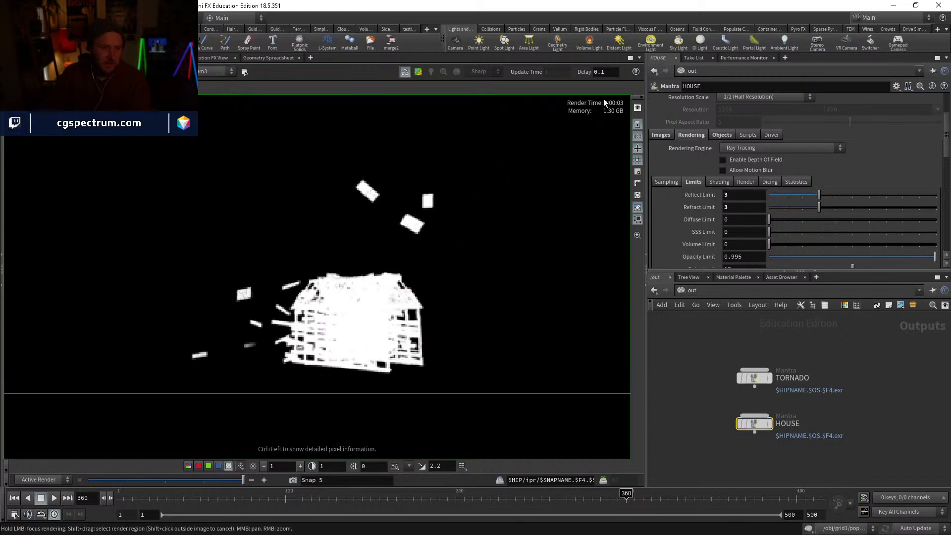
{"action": "middle_click_drag", "start_coordinate": [471, 285], "coordinate": [516, 272]}
{"action": "left_click", "coordinate": [723, 170]}
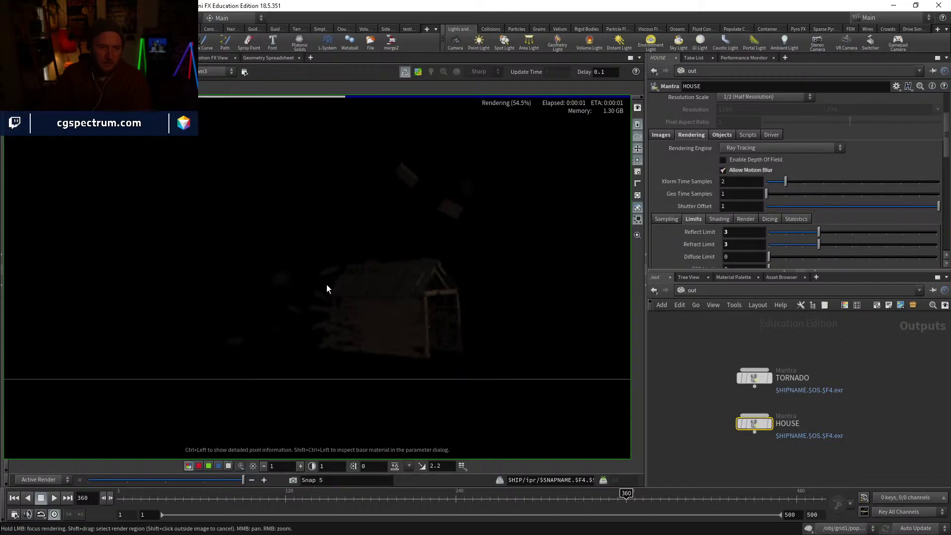
Step: Examine the motion-blurred house by alternating between its alpha and colour display
{"action": "key", "text": "a"}
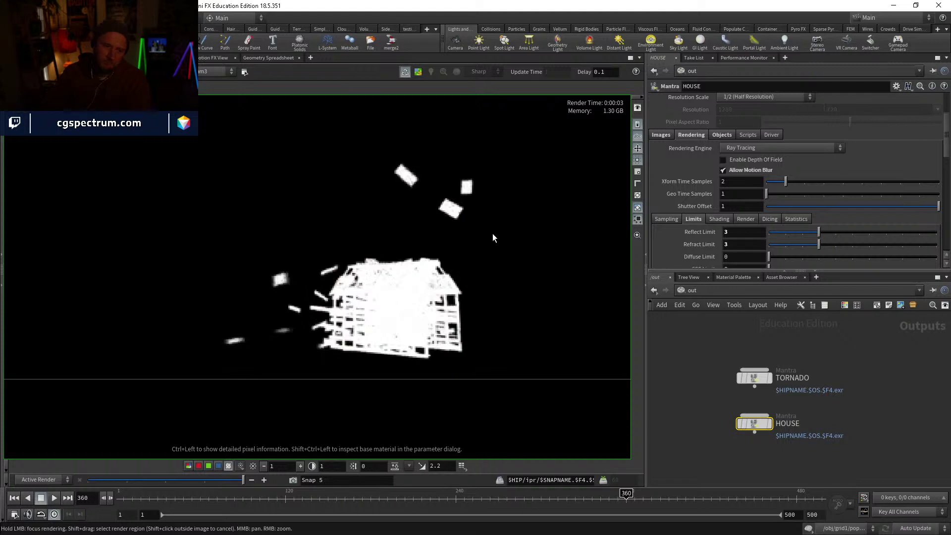
{"action": "key", "text": "a"}
{"action": "key", "text": "a"}
{"action": "key", "text": "a"}
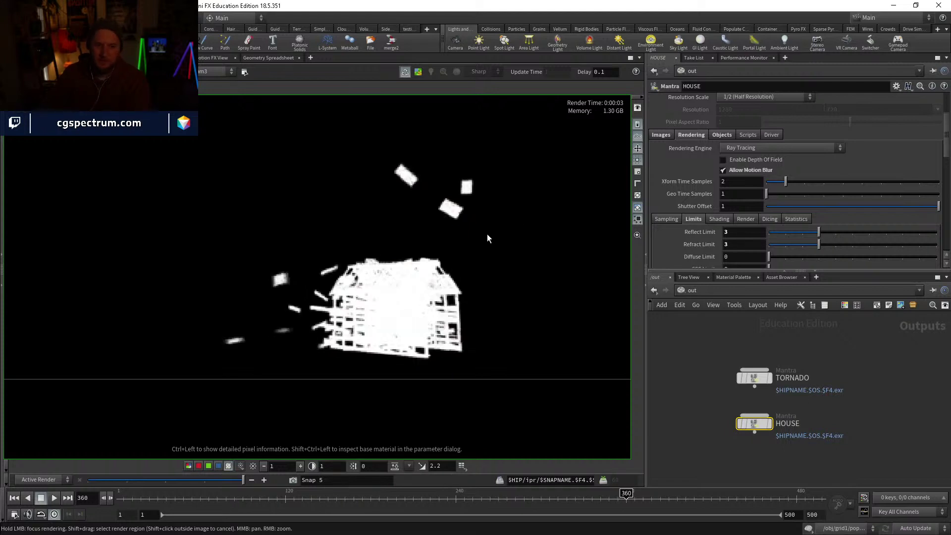
{"action": "key", "text": "a"}
{"action": "key", "text": "a"}
{"action": "key", "text": "a"}
{"action": "key", "text": "a"}
{"action": "key", "text": "a"}
{"action": "key", "text": "a"}
{"action": "key", "text": "a"}
{"action": "key", "text": "a"}
{"action": "scroll", "coordinate": [488, 258], "scroll_direction": "down", "scroll_amount": 3}
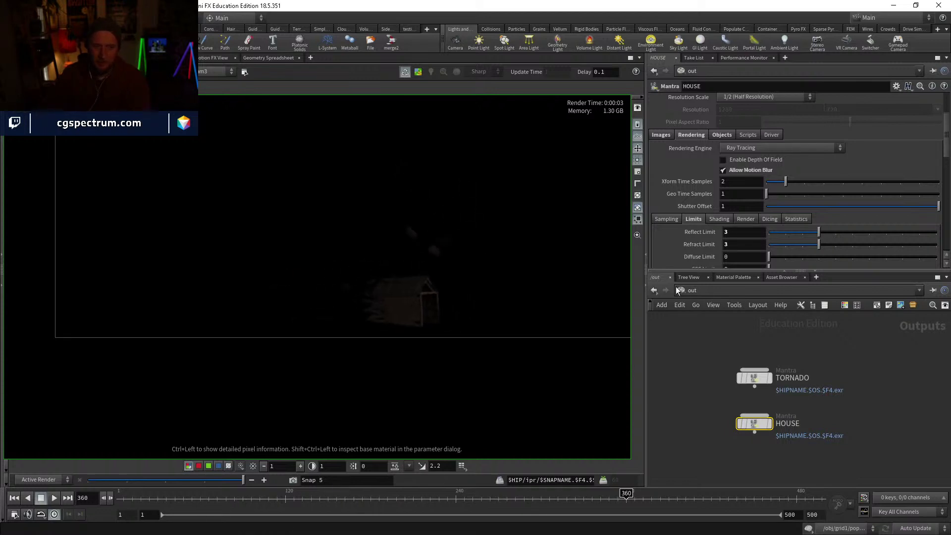
Step: Inspect the blurred debris in the house alpha and allow motion blur on the TORNADO pass
{"action": "left_click", "coordinate": [790, 383]}
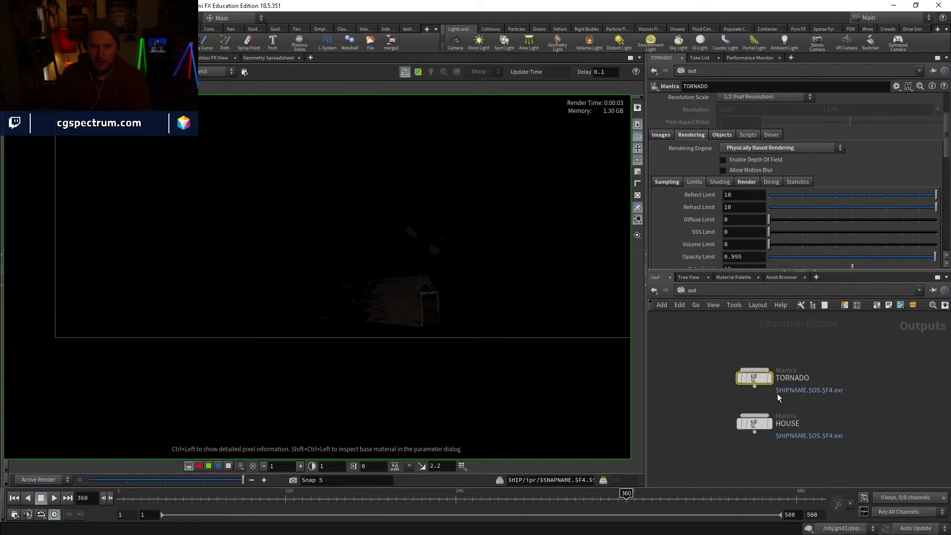
{"action": "scroll", "coordinate": [358, 288], "scroll_direction": "up", "scroll_amount": 5}
{"action": "key", "text": "a"}
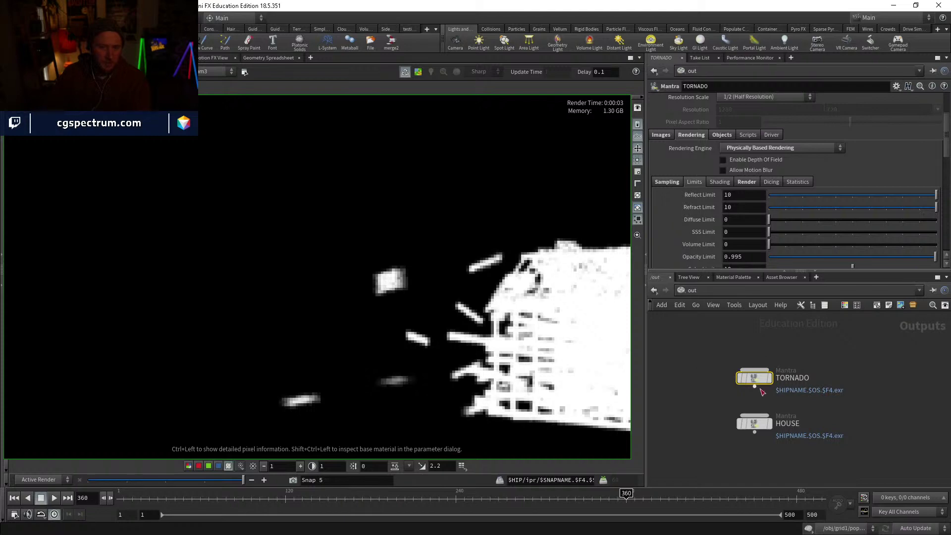
{"action": "middle_click_drag", "start_coordinate": [411, 413], "coordinate": [269, 389]}
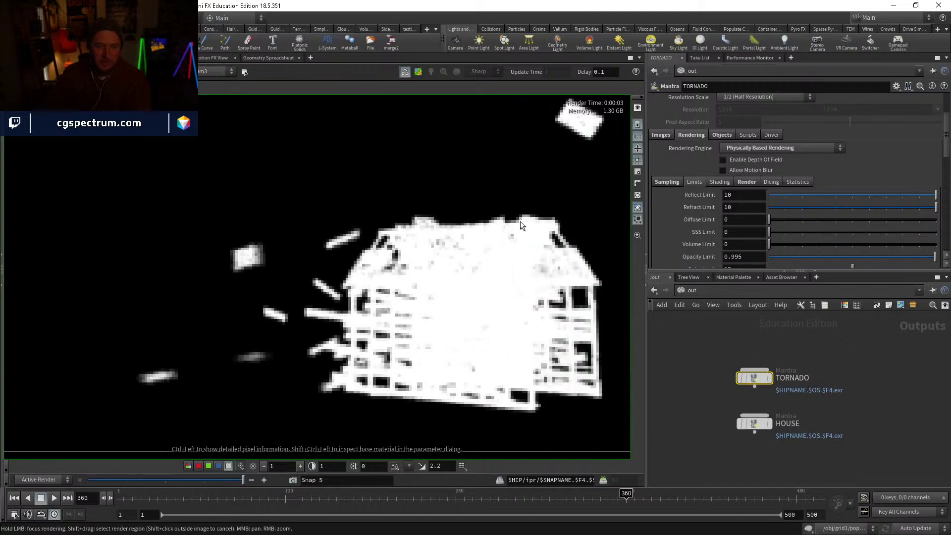
{"action": "left_click_drag", "start_coordinate": [243, 480], "coordinate": [280, 488]}
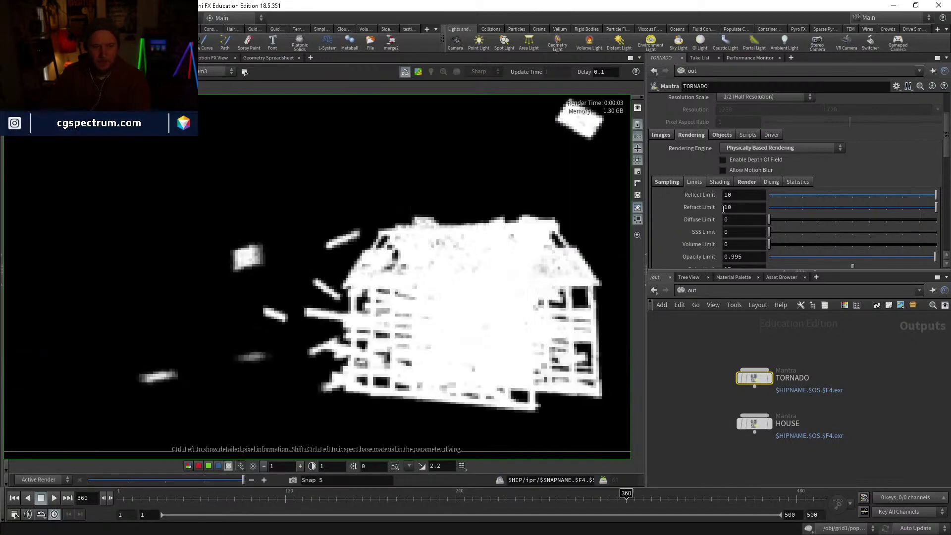
{"action": "left_click", "coordinate": [723, 170]}
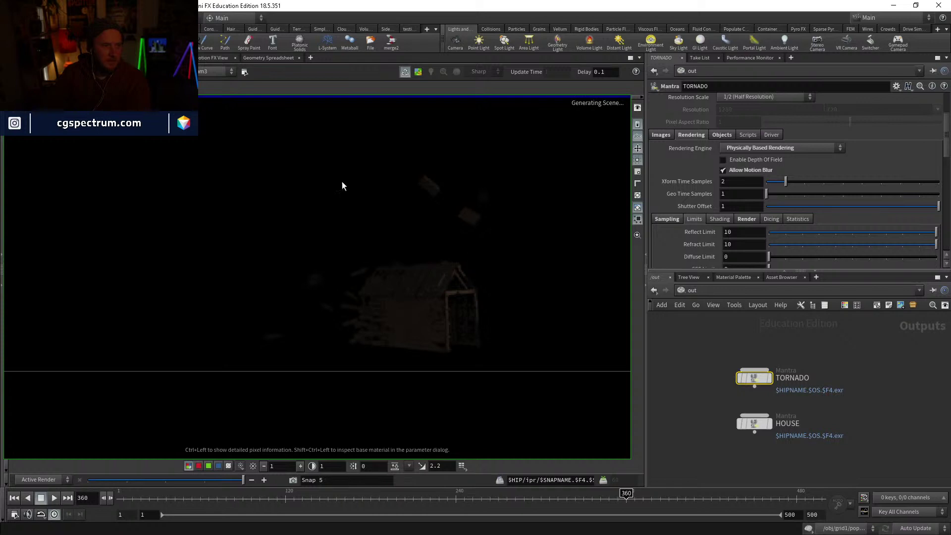
Step: Examine the house holdout in the TORNADO render's alpha and view the full frame in colour
{"action": "right_click_drag", "start_coordinate": [424, 301], "coordinate": [296, 282]}
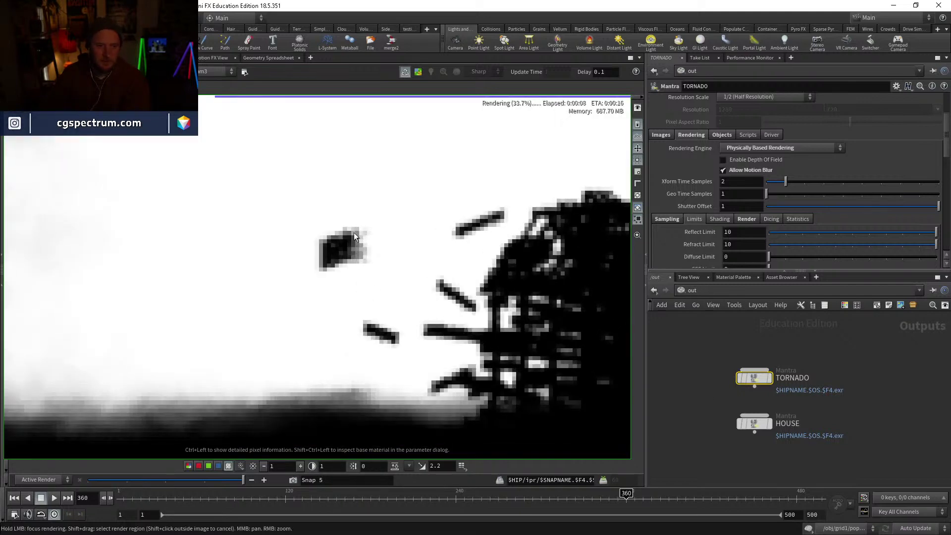
{"action": "scroll", "coordinate": [365, 257], "scroll_direction": "down", "scroll_amount": 4}
{"action": "middle_click_drag", "start_coordinate": [461, 229], "coordinate": [339, 291]}
{"action": "scroll", "coordinate": [340, 292], "scroll_direction": "down", "scroll_amount": 2}
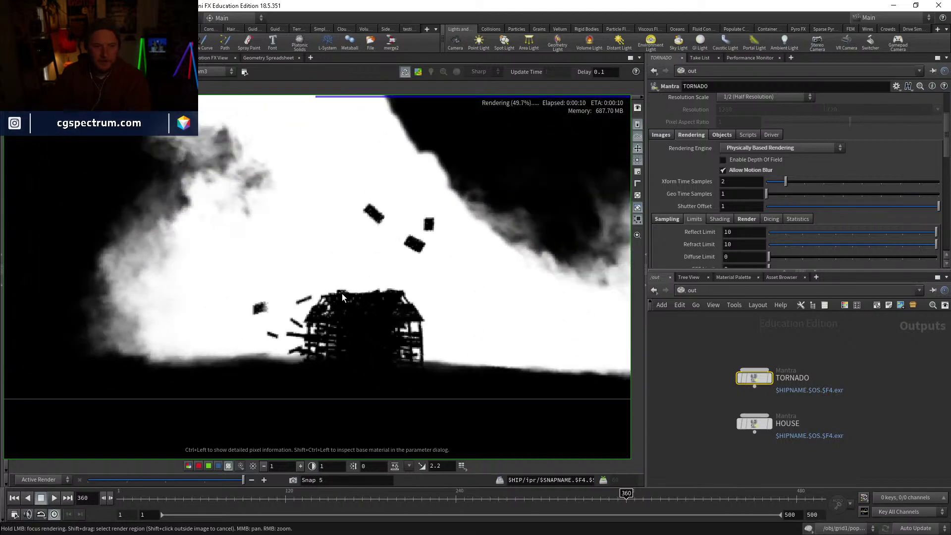
{"action": "scroll", "coordinate": [343, 295], "scroll_direction": "down", "scroll_amount": 2}
{"action": "middle_click_drag", "start_coordinate": [369, 223], "coordinate": [369, 324]}
{"action": "key", "text": "c"}
{"action": "scroll", "coordinate": [424, 316], "scroll_direction": "down", "scroll_amount": 1}
{"action": "middle_click_drag", "start_coordinate": [461, 278], "coordinate": [429, 268]}
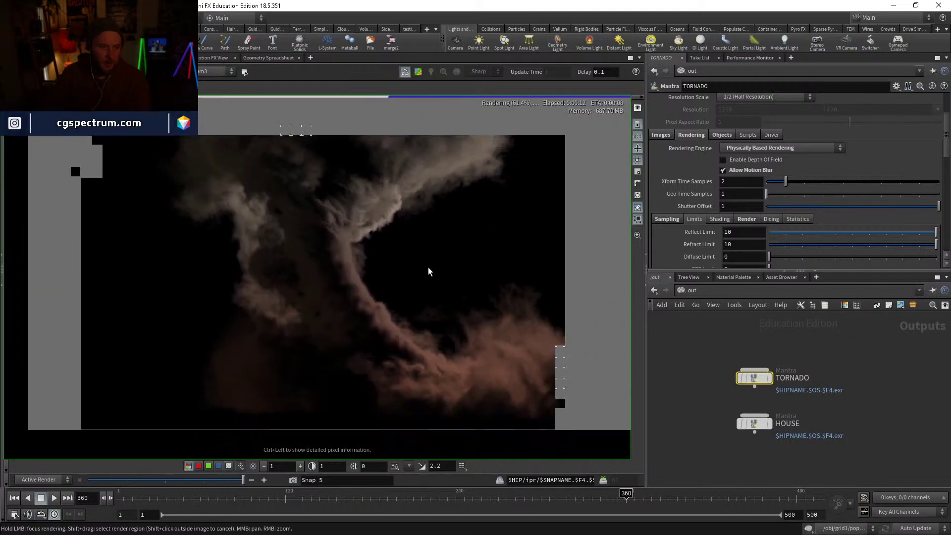
Step: Select RENDER_TORNADO in the object network and open the choices for its Geometry Velocity Blur
{"action": "left_click", "coordinate": [699, 290]}
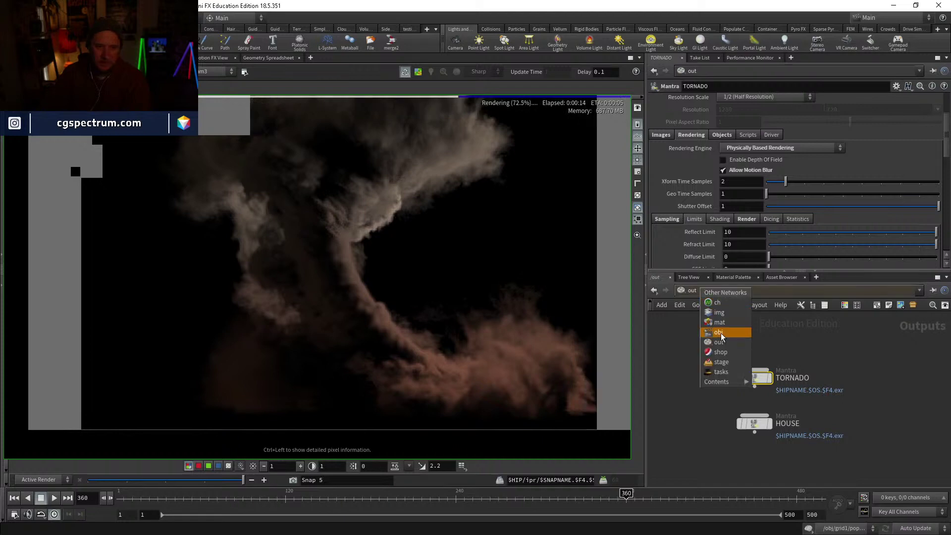
{"action": "left_click", "coordinate": [720, 333]}
{"action": "scroll", "coordinate": [775, 408], "scroll_direction": "up", "scroll_amount": 3}
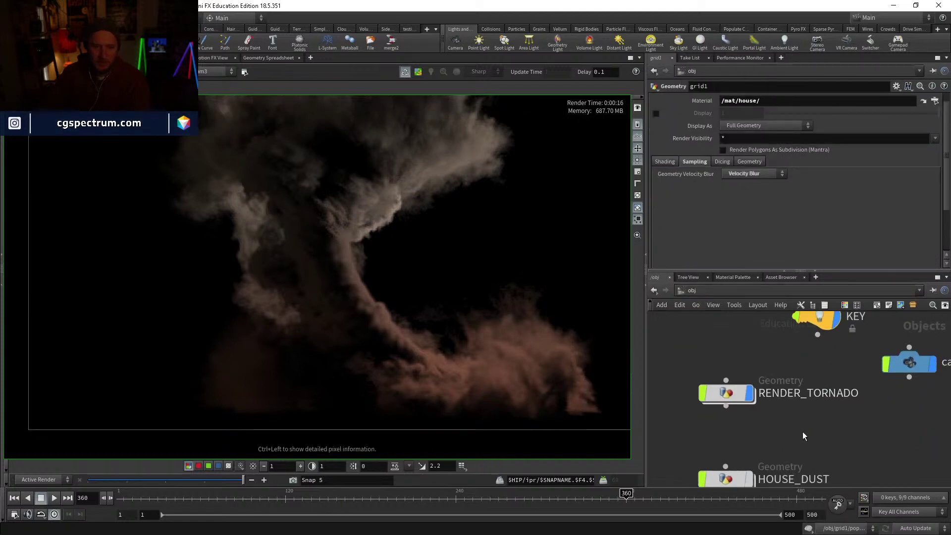
{"action": "left_click_drag", "start_coordinate": [804, 436], "coordinate": [675, 381]}
{"action": "left_click", "coordinate": [696, 163]}
{"action": "left_click", "coordinate": [751, 174]}
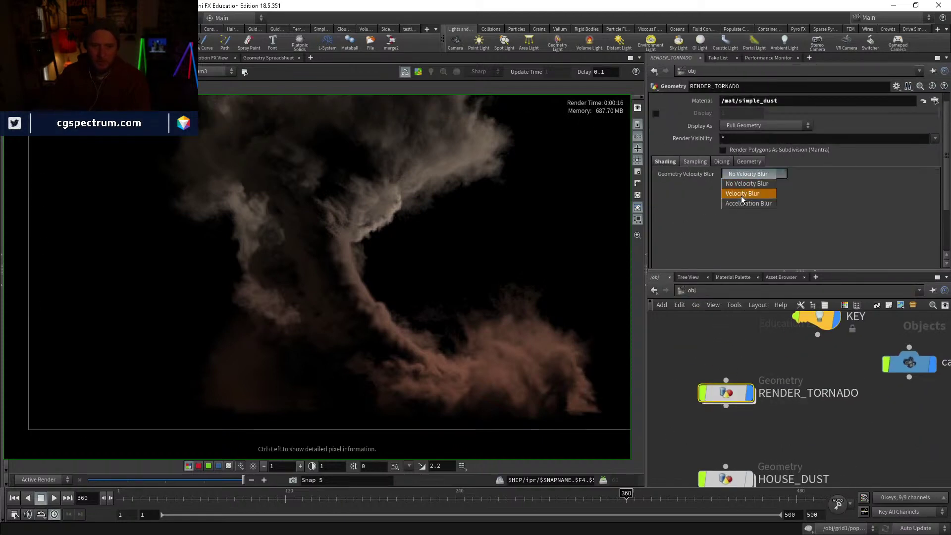
{"action": "left_click", "coordinate": [872, 421]}
Step: Inspect the merged volume inside RENDER_TORNADO, return to the object level and set its Geometry Velocity Blur to Velocity Blur
{"action": "double_click", "coordinate": [726, 393]}
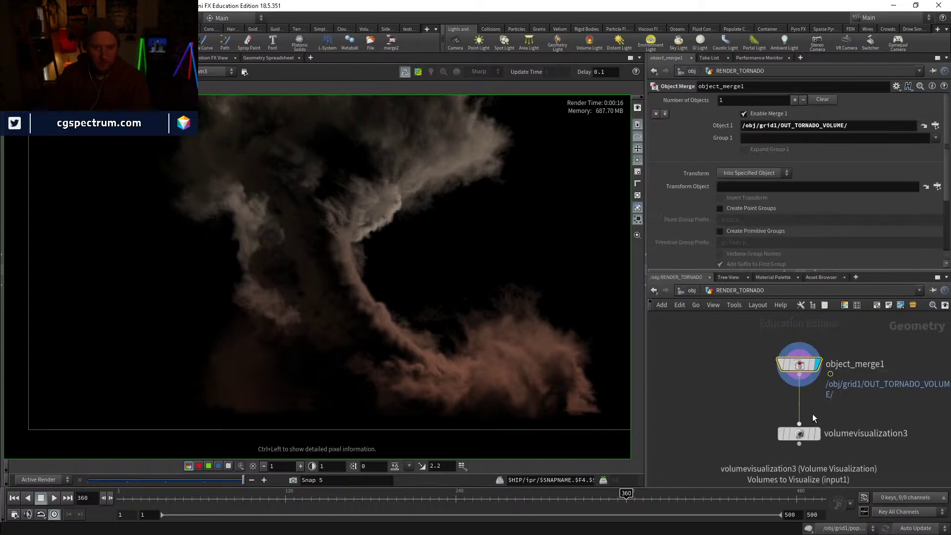
{"action": "middle_click", "coordinate": [800, 365]}
{"action": "left_click", "coordinate": [692, 290]}
{"action": "left_click", "coordinate": [736, 174]}
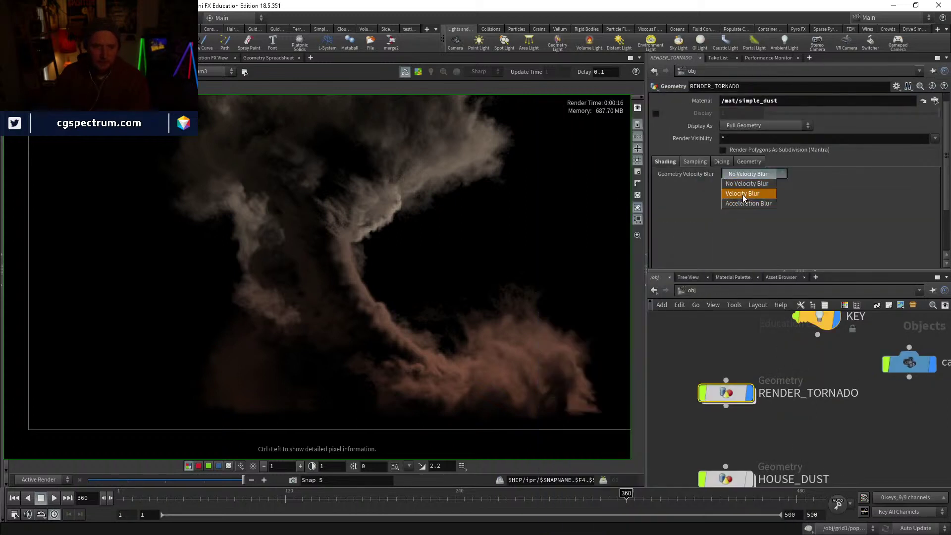
{"action": "left_click", "coordinate": [743, 194]}
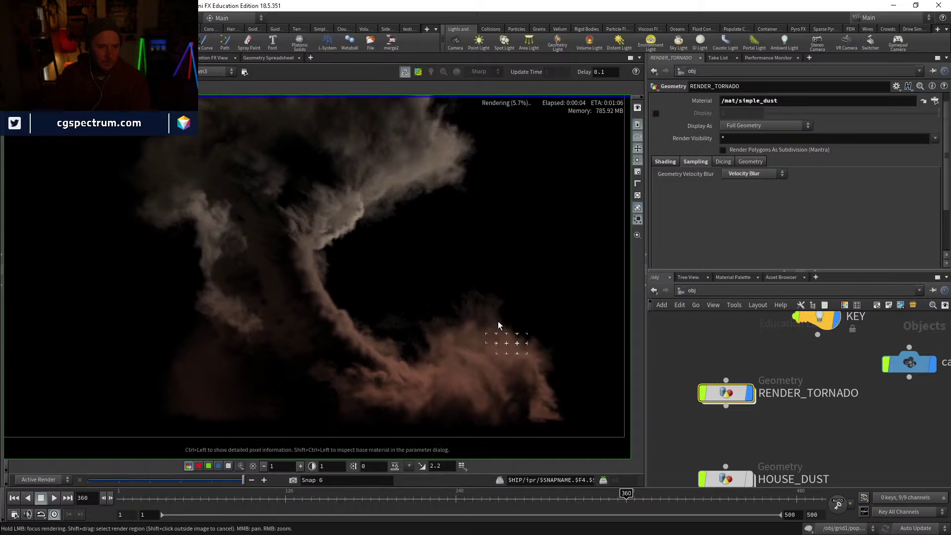
Step: Examine the velocity-blurred tornado up close, from the ground dust and funnel to the upper cloud edges and the far side
{"action": "right_click_drag", "start_coordinate": [498, 321], "coordinate": [491, 289]}
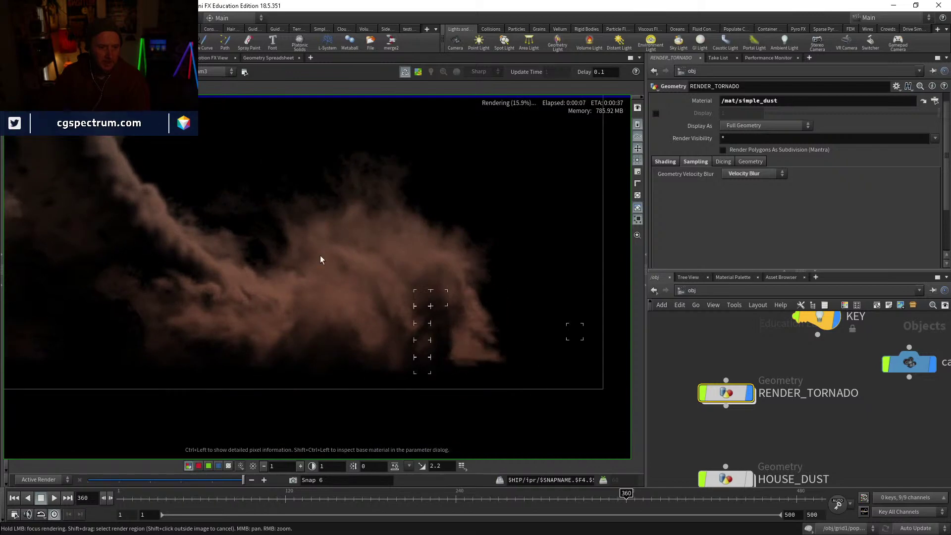
{"action": "scroll", "coordinate": [308, 260], "scroll_direction": "up", "scroll_amount": 2}
{"action": "middle_click_drag", "start_coordinate": [283, 242], "coordinate": [317, 352]}
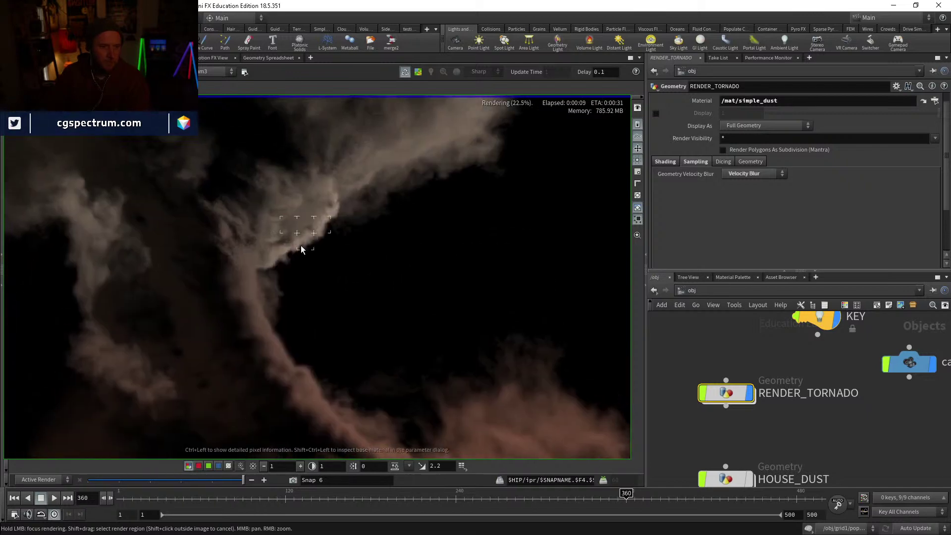
{"action": "middle_click_drag", "start_coordinate": [382, 201], "coordinate": [325, 255]}
{"action": "middle_click_drag", "start_coordinate": [463, 259], "coordinate": [450, 302]}
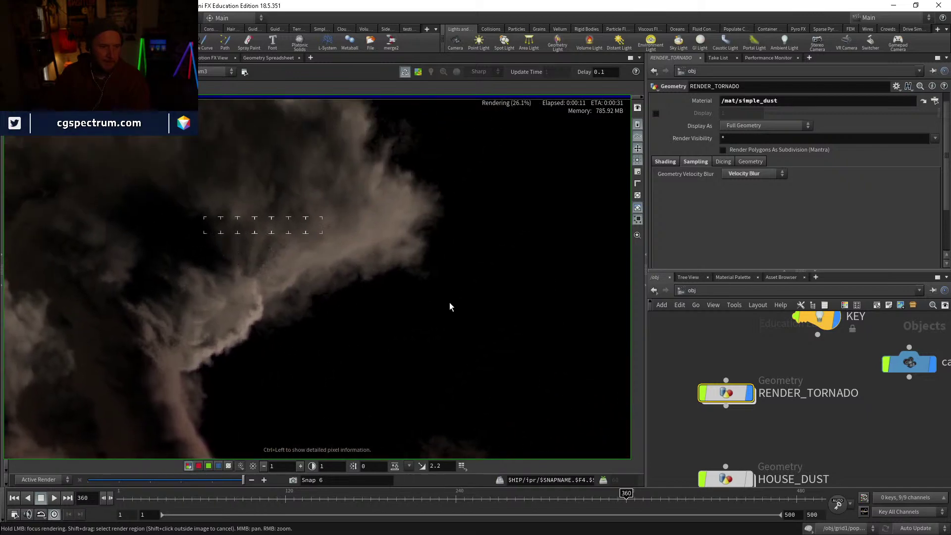
{"action": "middle_click_drag", "start_coordinate": [416, 159], "coordinate": [415, 209]}
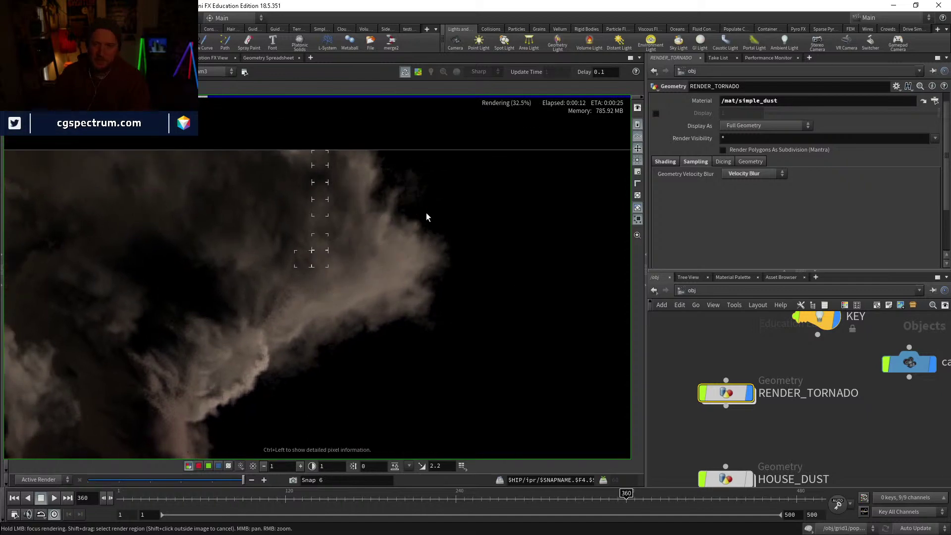
{"action": "scroll", "coordinate": [413, 213], "scroll_direction": "down", "scroll_amount": 2}
{"action": "middle_click_drag", "start_coordinate": [312, 235], "coordinate": [371, 231]}
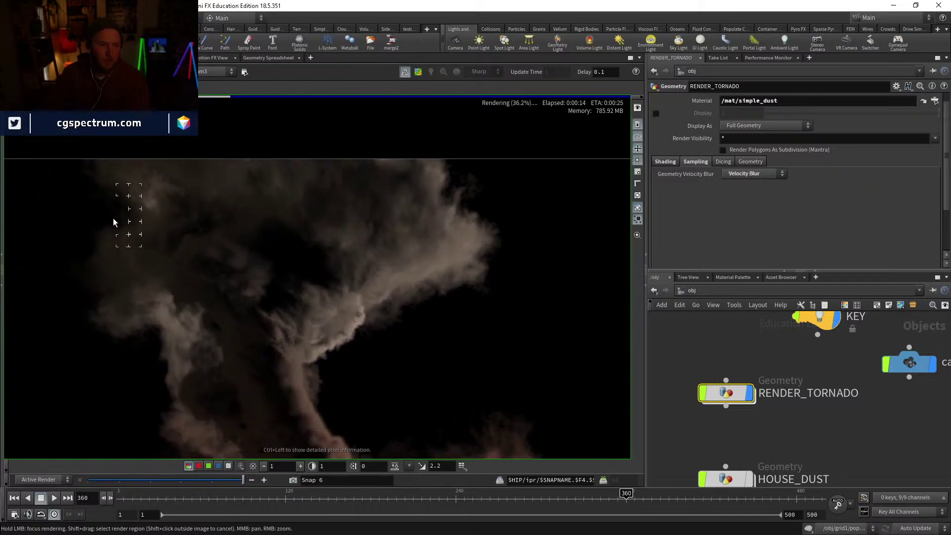
{"action": "middle_click_drag", "start_coordinate": [111, 304], "coordinate": [212, 237]}
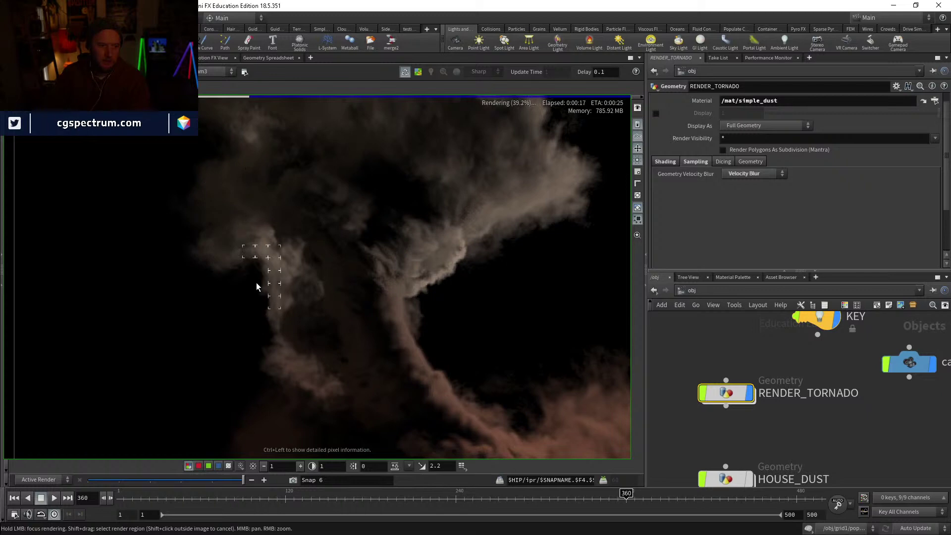
{"action": "middle_click_drag", "start_coordinate": [292, 311], "coordinate": [276, 267]}
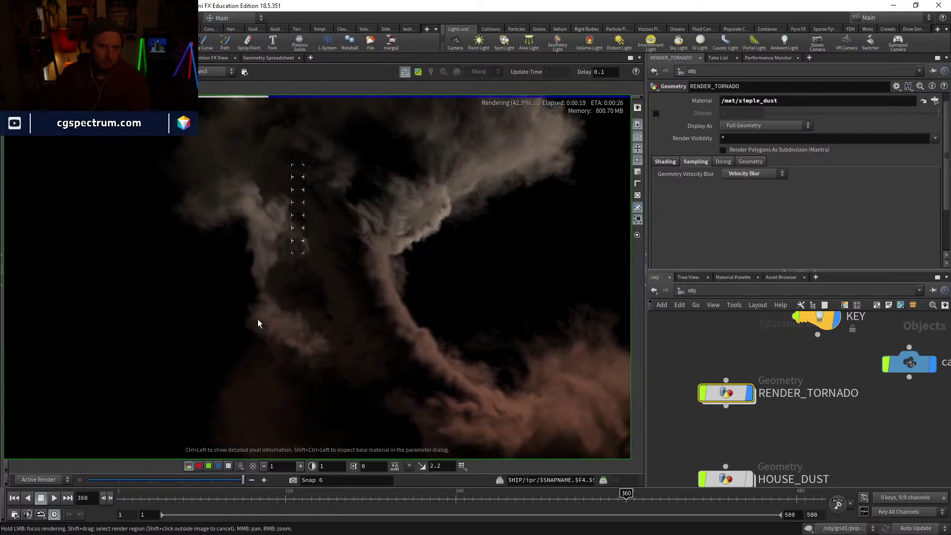
{"action": "middle_click_drag", "start_coordinate": [198, 378], "coordinate": [219, 290]}
Step: Compare the blurred tornado's alpha and colour display, checking the house and debris holdout
{"action": "key", "text": "a"}
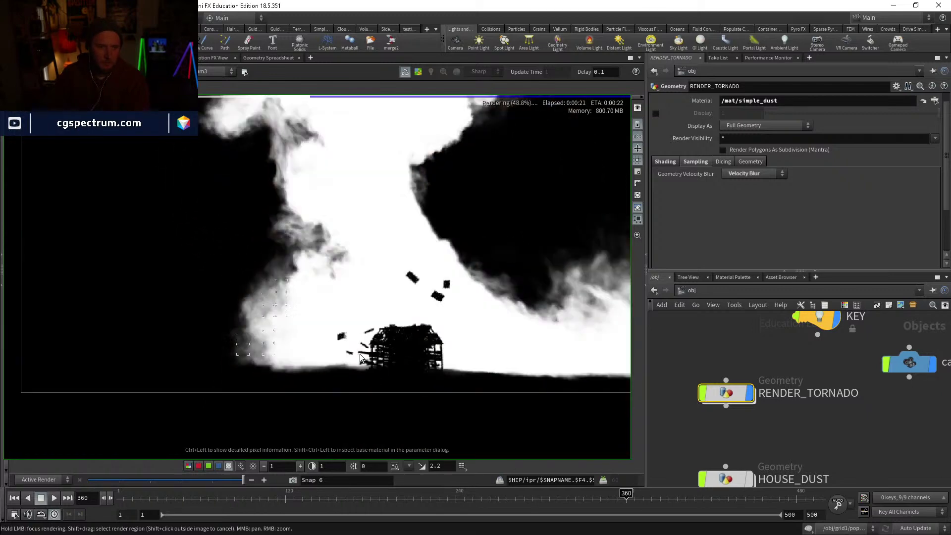
{"action": "key", "text": "c"}
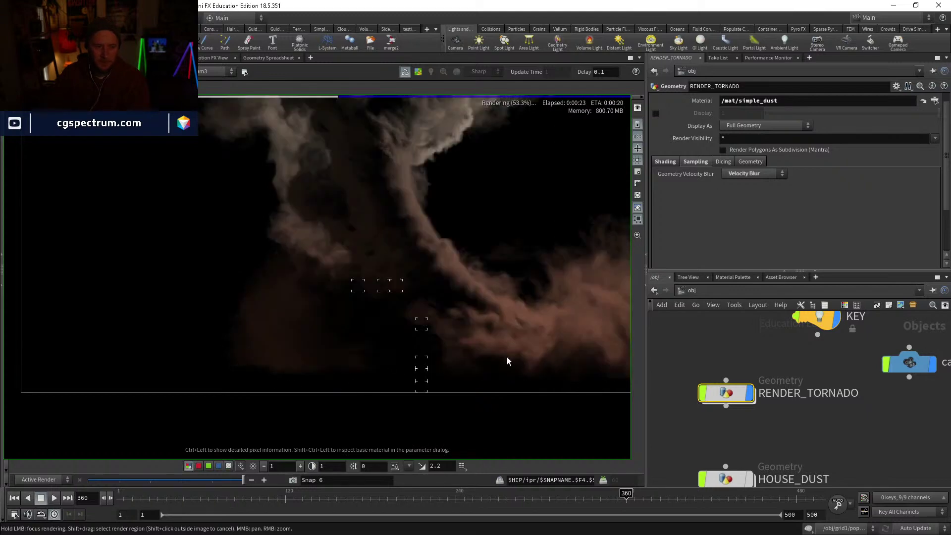
{"action": "key", "text": "a"}
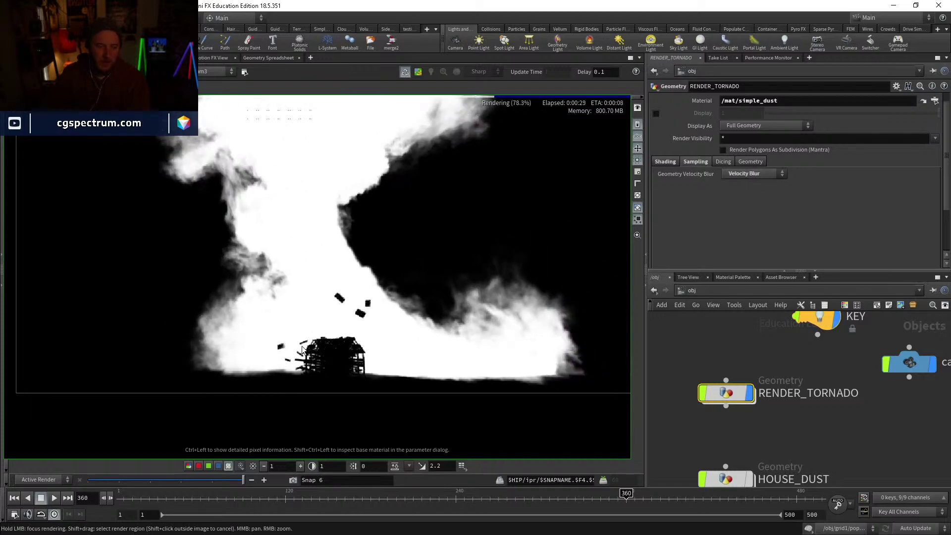
{"action": "middle_click_drag", "start_coordinate": [426, 206], "coordinate": [439, 247]}
{"action": "key", "text": "c"}
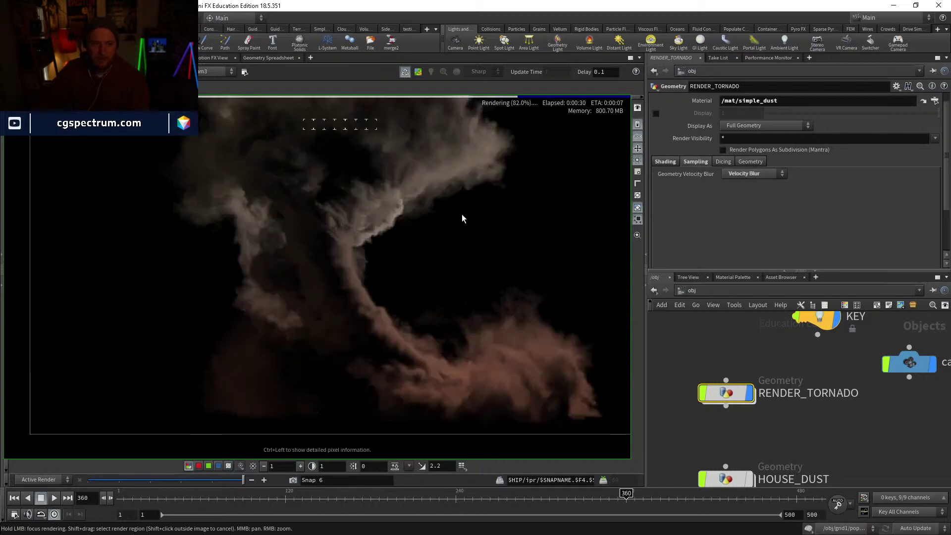
{"action": "key", "text": "a"}
{"action": "key", "text": "c"}
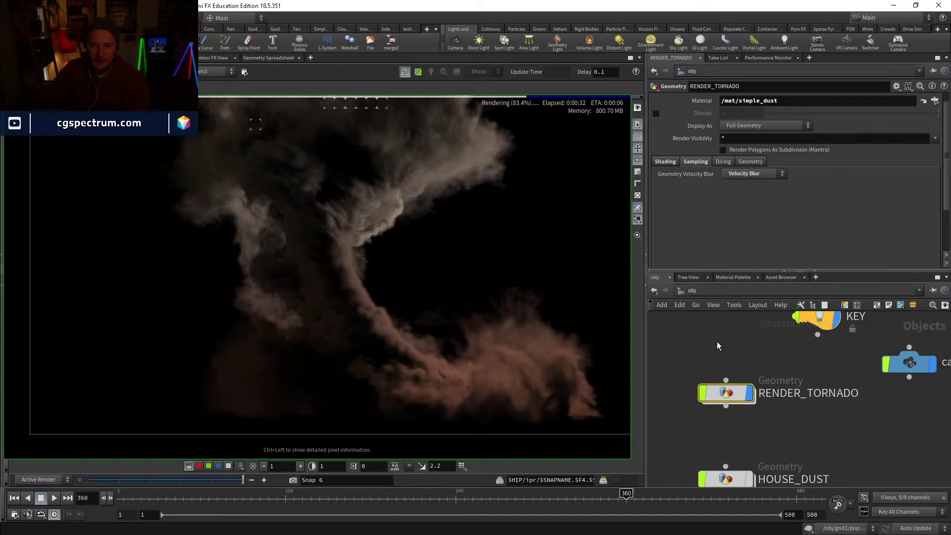
Step: Return to the output network and check the finished TORNADO render in alpha and full-frame colour
{"action": "left_click", "coordinate": [705, 290]}
{"action": "left_click", "coordinate": [729, 347]}
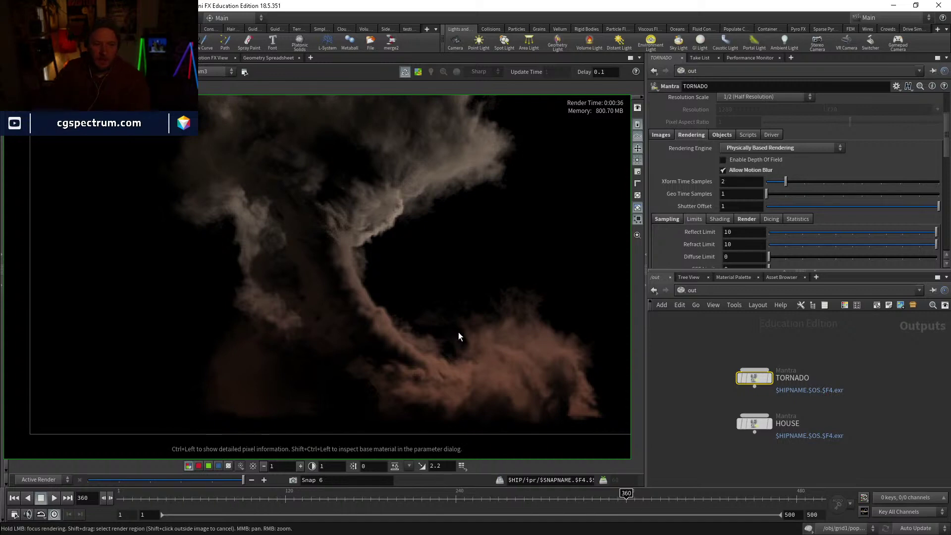
{"action": "key", "text": "a"}
{"action": "scroll", "coordinate": [749, 171], "scroll_direction": "up", "scroll_amount": 3}
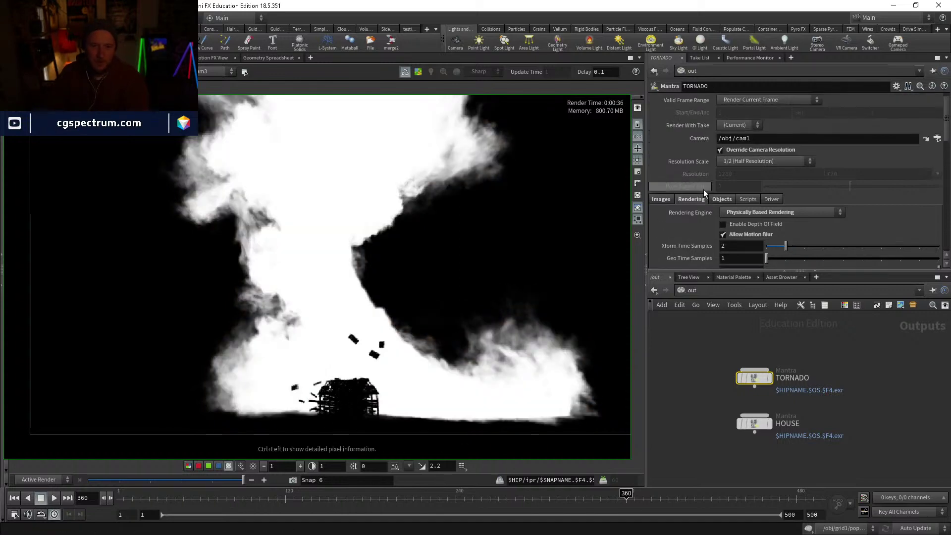
{"action": "middle_click_drag", "start_coordinate": [504, 254], "coordinate": [486, 242]}
{"action": "scroll", "coordinate": [470, 280], "scroll_direction": "down", "scroll_amount": 2}
{"action": "key", "text": "c"}
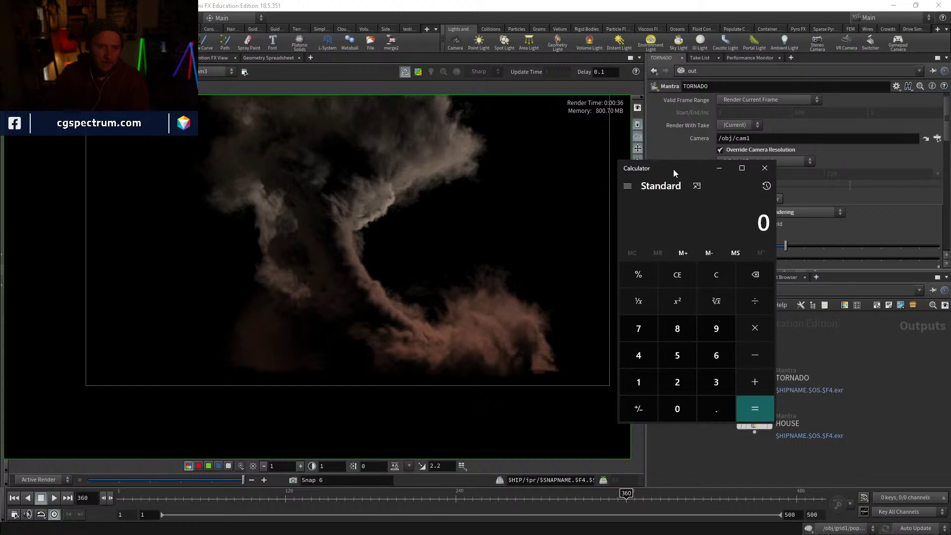
Step: Switch to Calculator and multiply 350 frames by the 36-second TORNADO render time
{"action": "left_click_drag", "start_coordinate": [673, 168], "coordinate": [694, 174]}
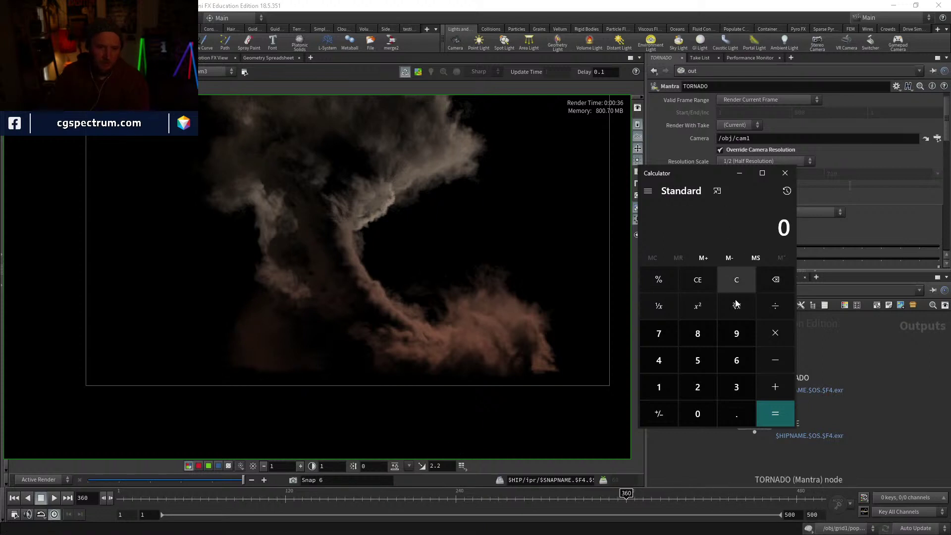
{"action": "left_click", "coordinate": [736, 391]}
{"action": "left_click", "coordinate": [698, 361]}
{"action": "left_click", "coordinate": [710, 410]}
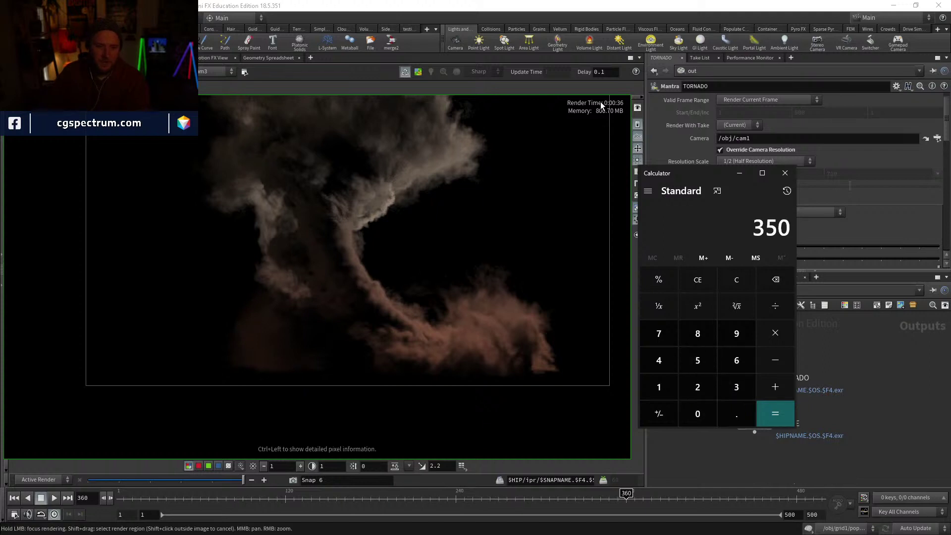
{"action": "left_click", "coordinate": [534, 239]}
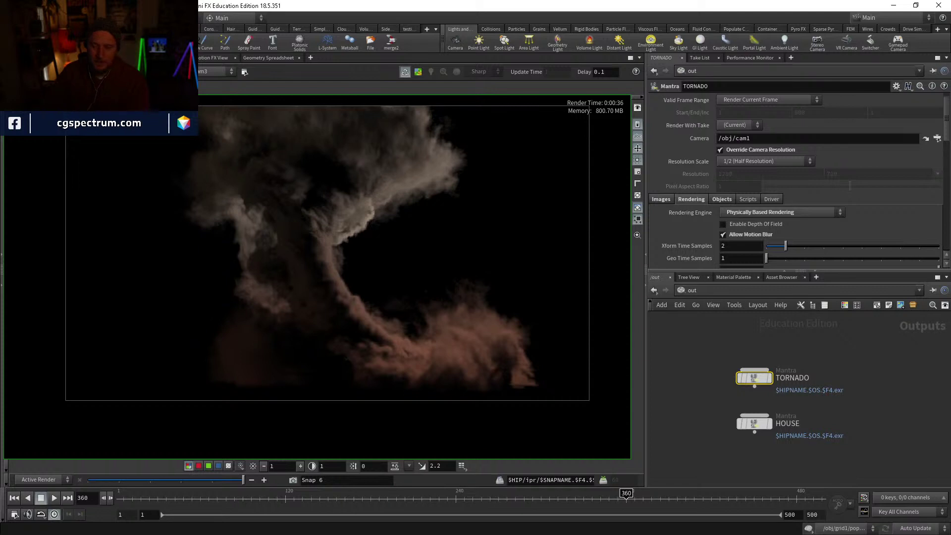
{"action": "key", "text": "alt+Tab"}
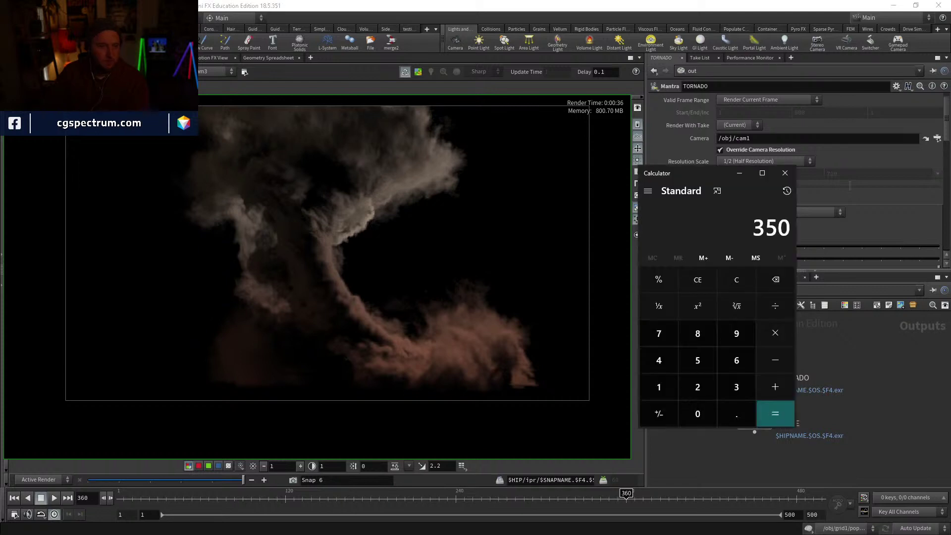
{"action": "left_click", "coordinate": [777, 338]}
{"action": "left_click", "coordinate": [737, 388]}
{"action": "left_click", "coordinate": [736, 359]}
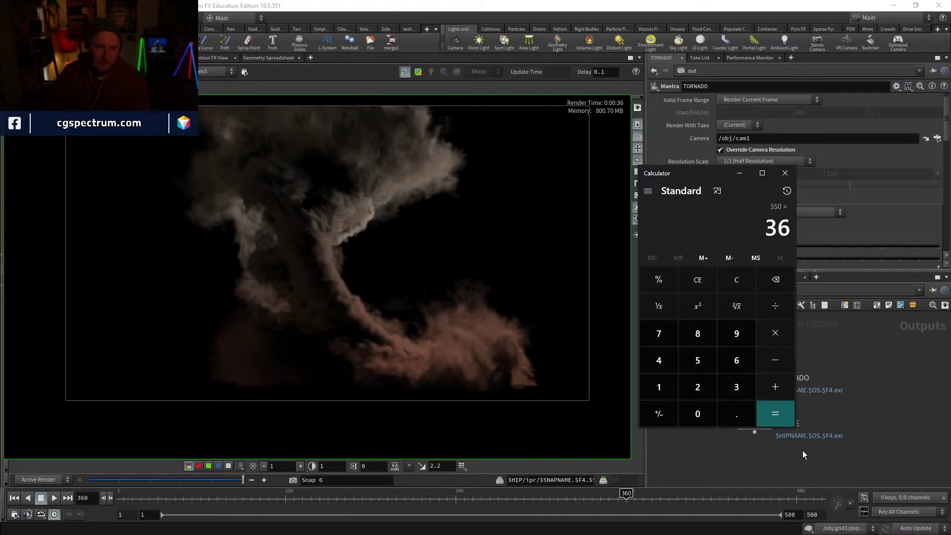
{"action": "left_click", "coordinate": [781, 420]}
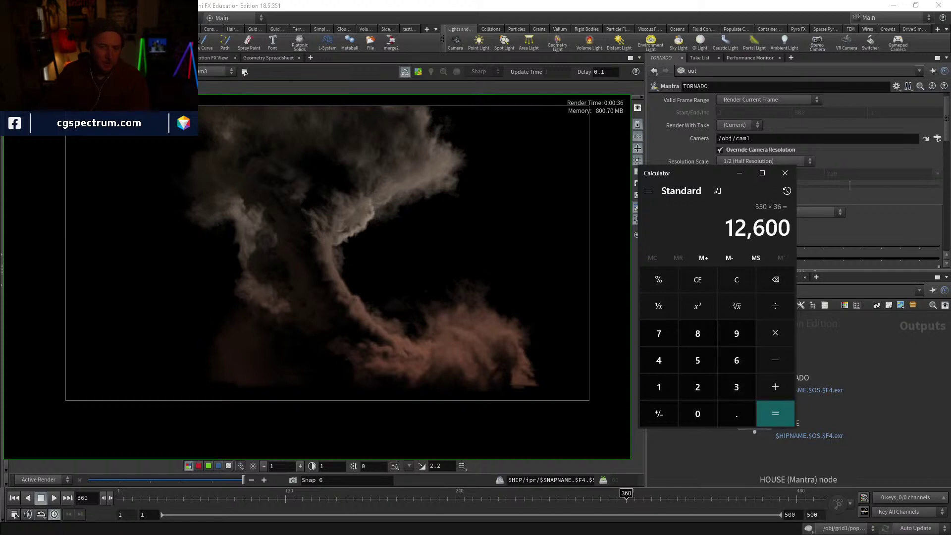
Step: Convert the total render time from seconds to hours by dividing by 60 twice
{"action": "left_click", "coordinate": [778, 310]}
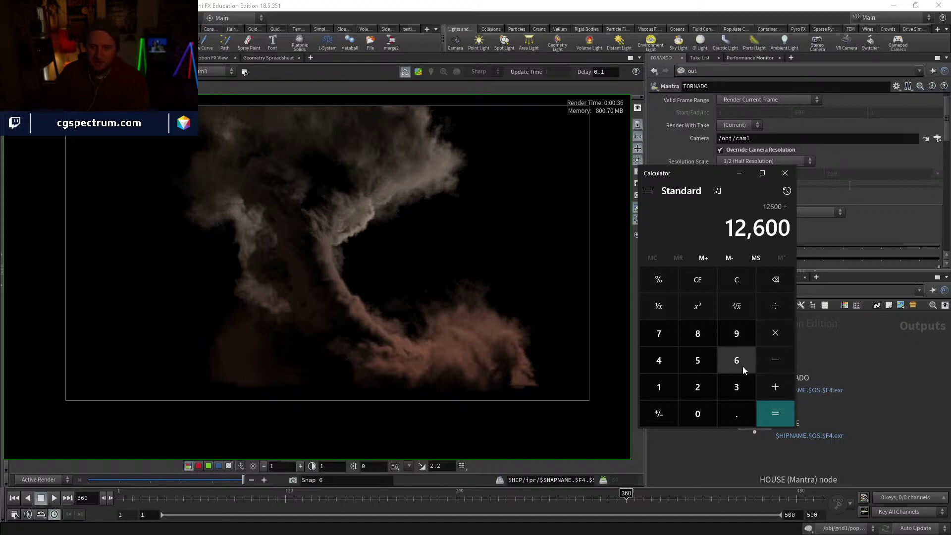
{"action": "left_click", "coordinate": [742, 367]}
{"action": "left_click", "coordinate": [701, 411]}
{"action": "left_click", "coordinate": [775, 414]}
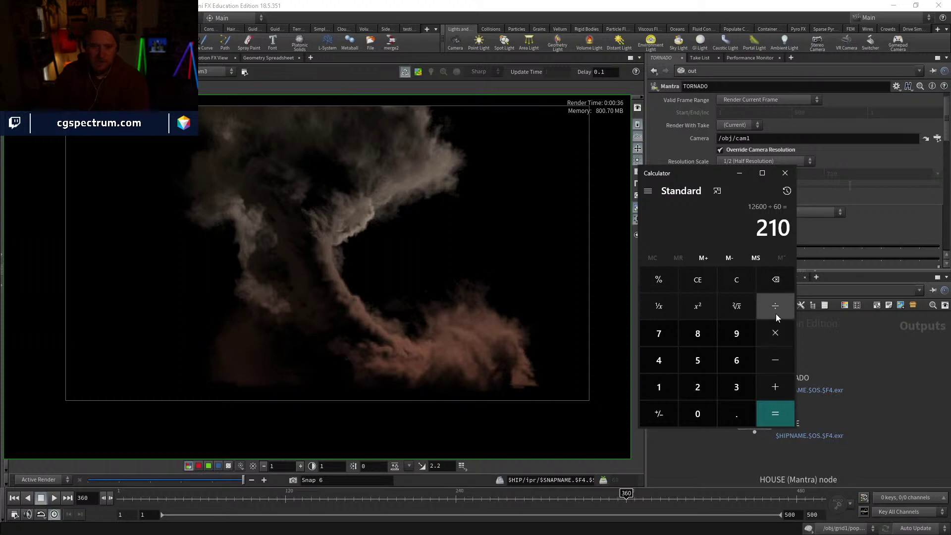
{"action": "left_click", "coordinate": [776, 313]}
{"action": "left_click", "coordinate": [738, 363]}
{"action": "left_click", "coordinate": [703, 416]}
{"action": "left_click", "coordinate": [779, 414]}
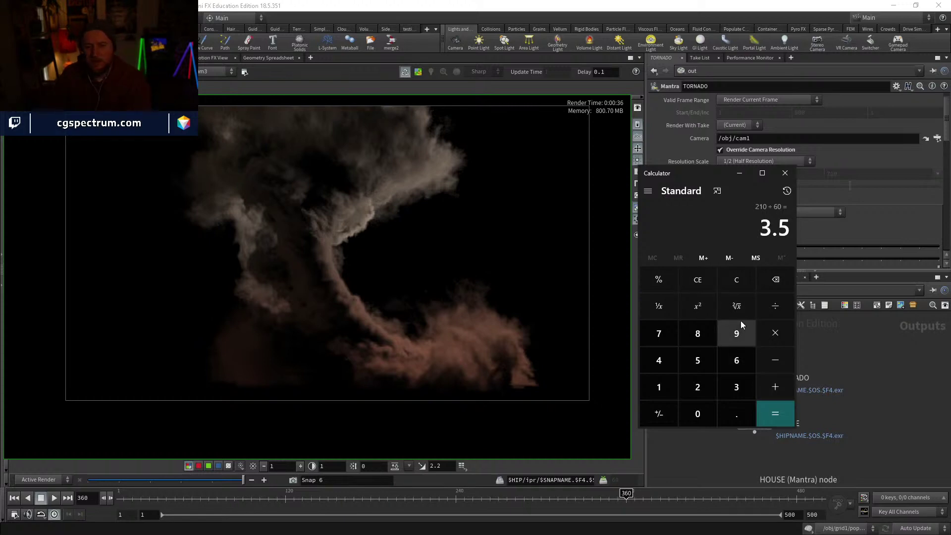
Step: Move the calculator away from the render view, clear its entry and try to multiply 3 by 350 frames
{"action": "left_click_drag", "start_coordinate": [694, 174], "coordinate": [785, 139]}
{"action": "left_click_drag", "start_coordinate": [213, 479], "coordinate": [236, 478]}
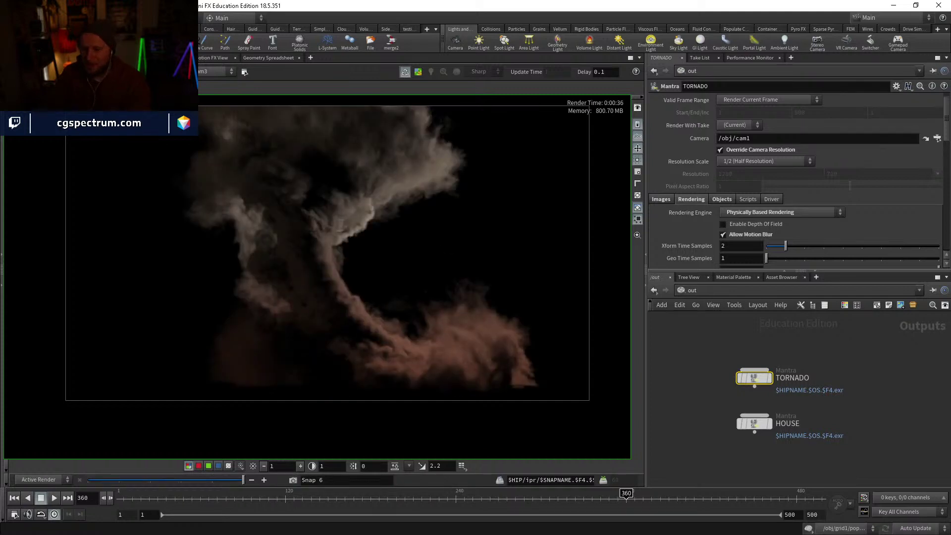
{"action": "key", "text": "alt+Tab"}
{"action": "left_click", "coordinate": [792, 254]}
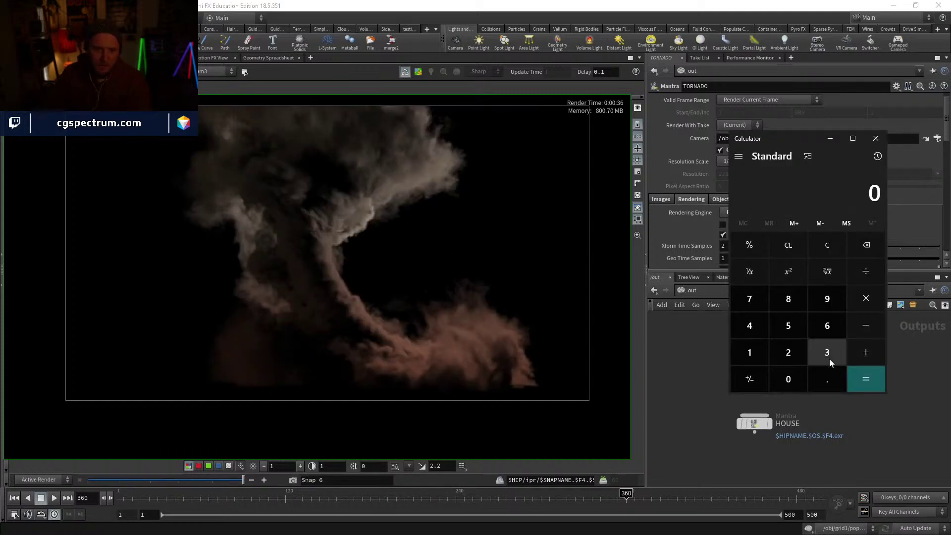
{"action": "left_click", "coordinate": [828, 355]}
{"action": "left_click", "coordinate": [869, 278]}
{"action": "left_click", "coordinate": [788, 245]}
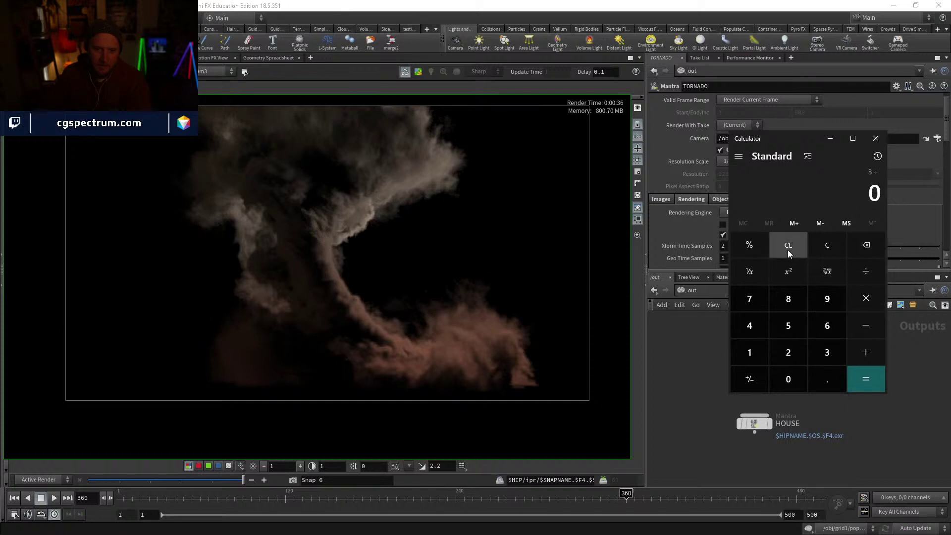
{"action": "left_click", "coordinate": [827, 352]}
{"action": "left_click", "coordinate": [860, 304]}
{"action": "left_click", "coordinate": [824, 361]}
{"action": "left_click", "coordinate": [788, 326]}
{"action": "left_click", "coordinate": [788, 379]}
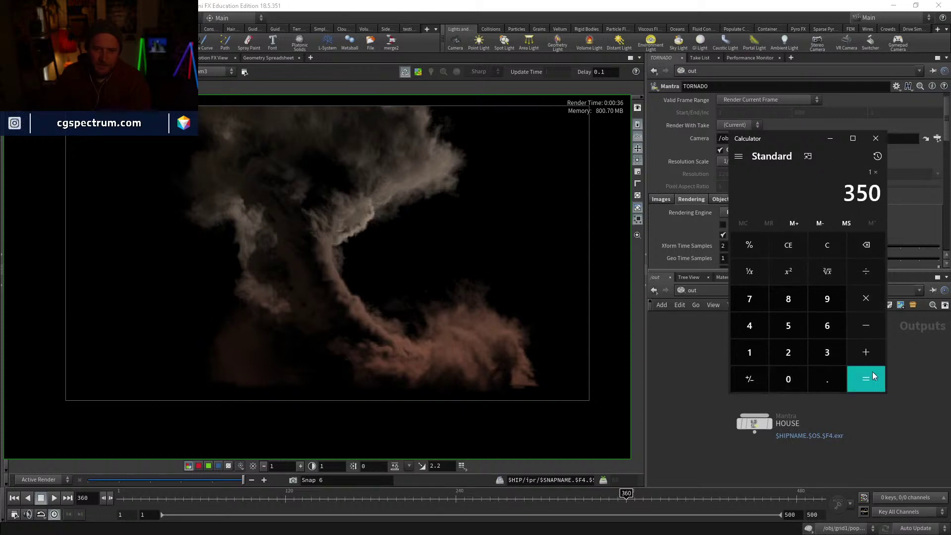
{"action": "left_click", "coordinate": [873, 372]}
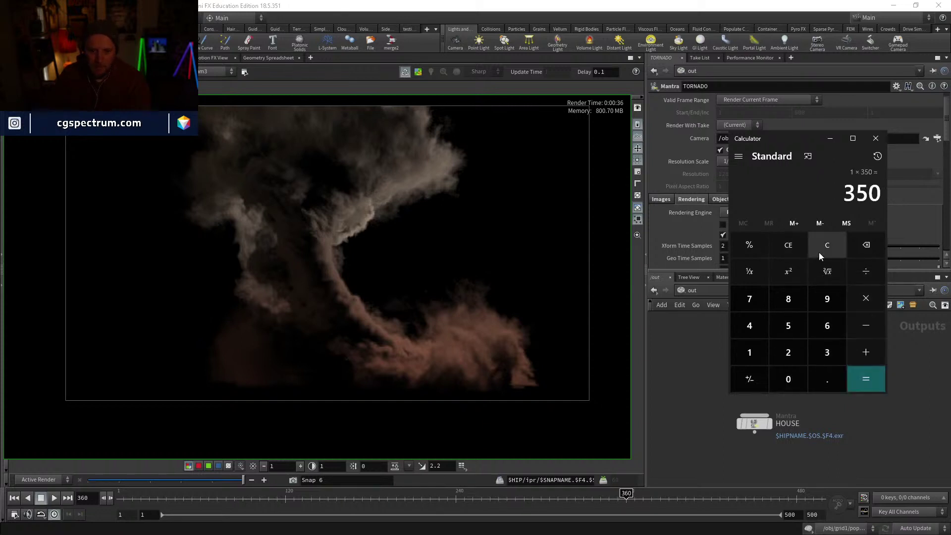
Step: Clear the calculator and multiply 350 frames by 3
{"action": "left_click", "coordinate": [792, 247]}
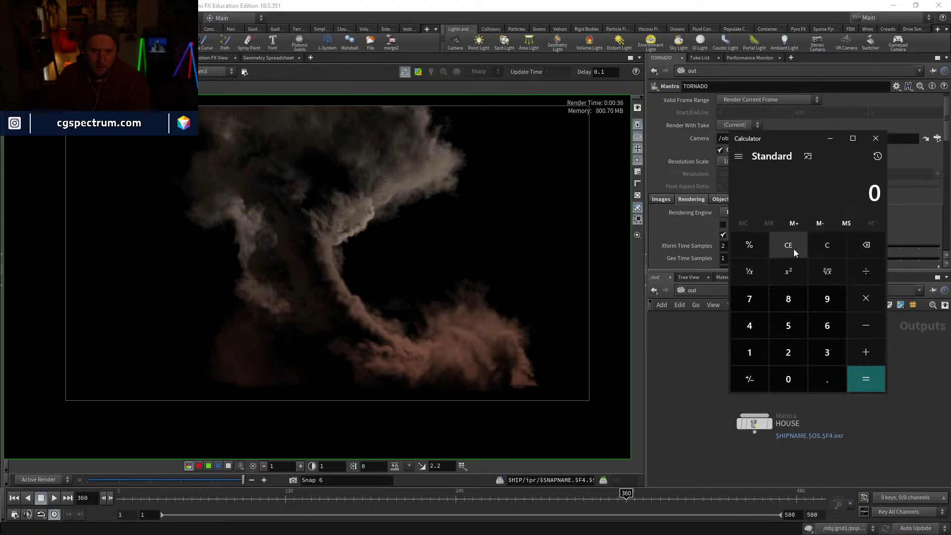
{"action": "left_click", "coordinate": [831, 352]}
{"action": "left_click", "coordinate": [788, 323]}
{"action": "left_click", "coordinate": [788, 379]}
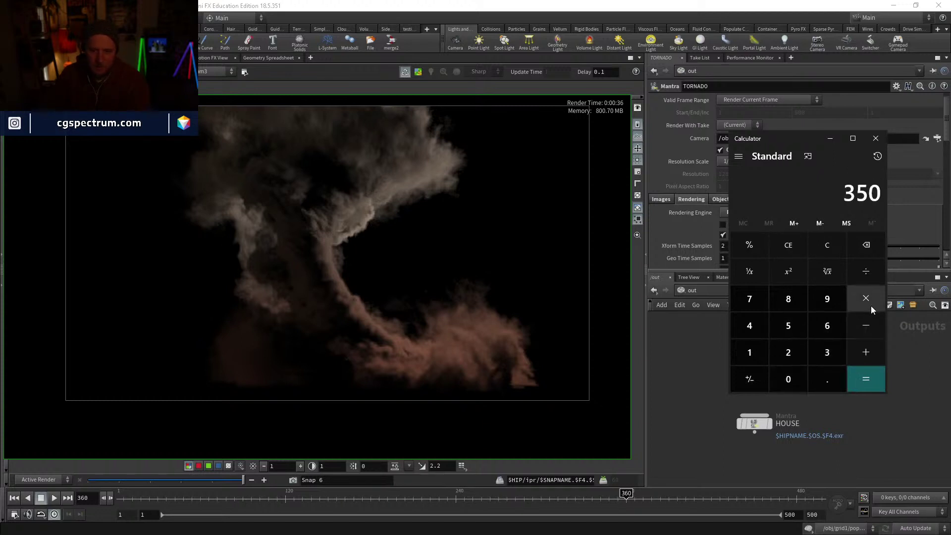
{"action": "left_click", "coordinate": [869, 303]}
{"action": "left_click", "coordinate": [829, 355]}
{"action": "left_click", "coordinate": [869, 380]}
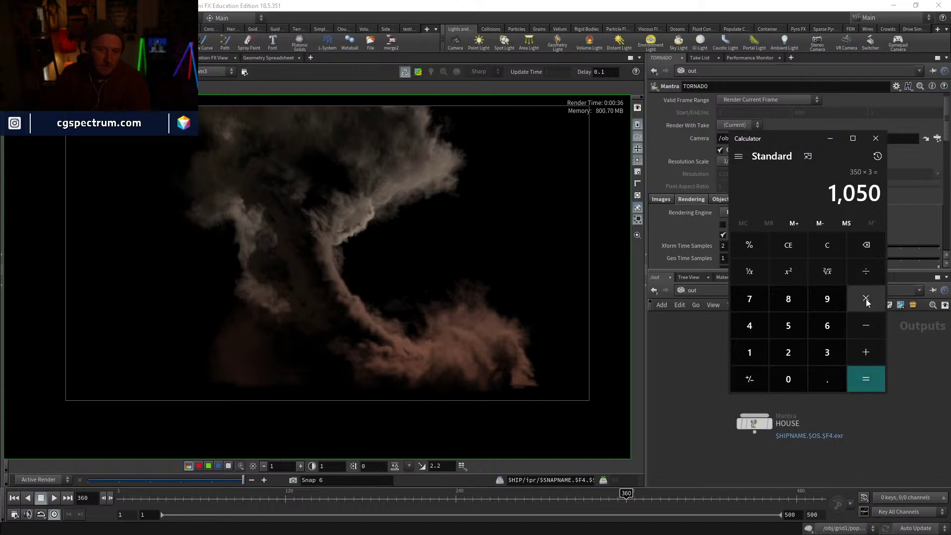
Step: Divide the product by 60 twice and highlight the decimal part of the answer
{"action": "left_click", "coordinate": [866, 272]}
{"action": "left_click", "coordinate": [836, 323]}
{"action": "left_click", "coordinate": [792, 381]}
{"action": "left_click", "coordinate": [873, 379]}
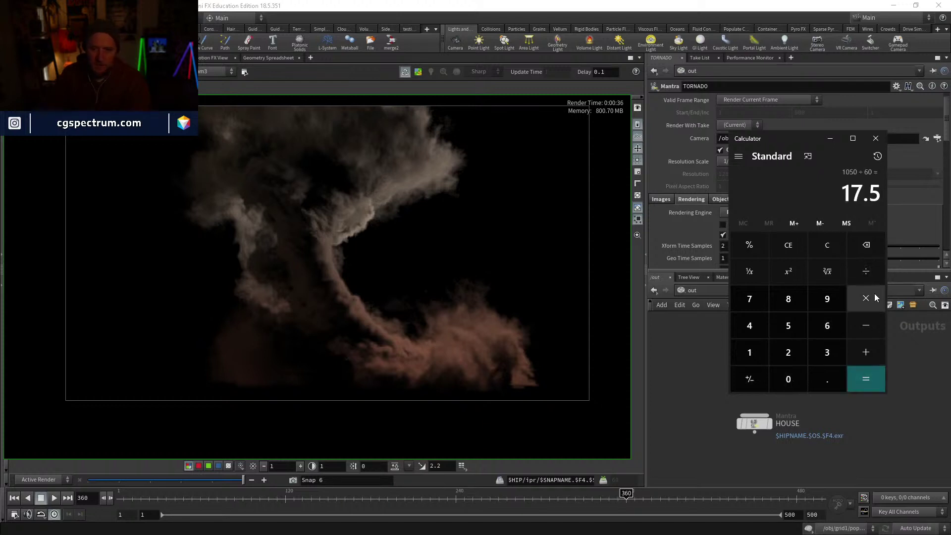
{"action": "left_click", "coordinate": [871, 278]}
{"action": "left_click", "coordinate": [829, 328]}
{"action": "left_click", "coordinate": [791, 379]}
{"action": "left_click", "coordinate": [866, 379]}
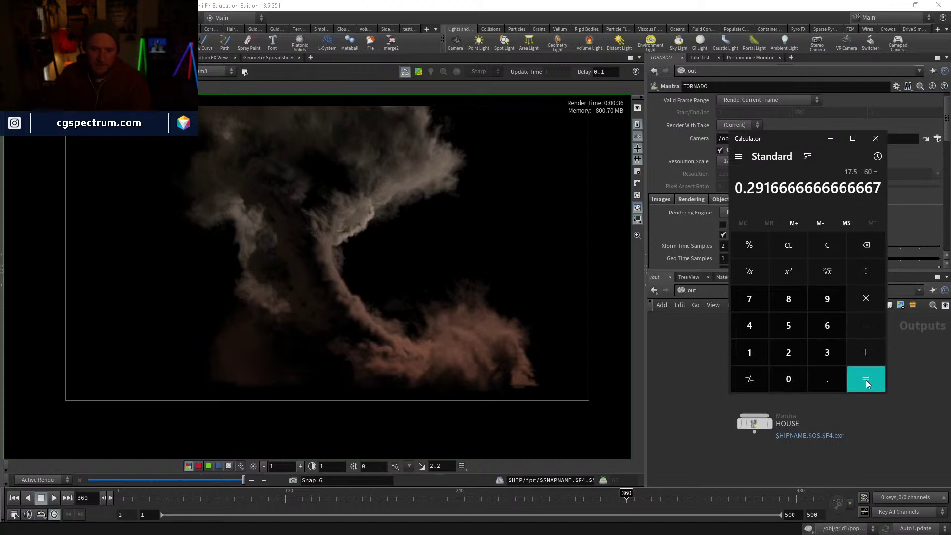
{"action": "left_click_drag", "start_coordinate": [744, 188], "coordinate": [882, 188]}
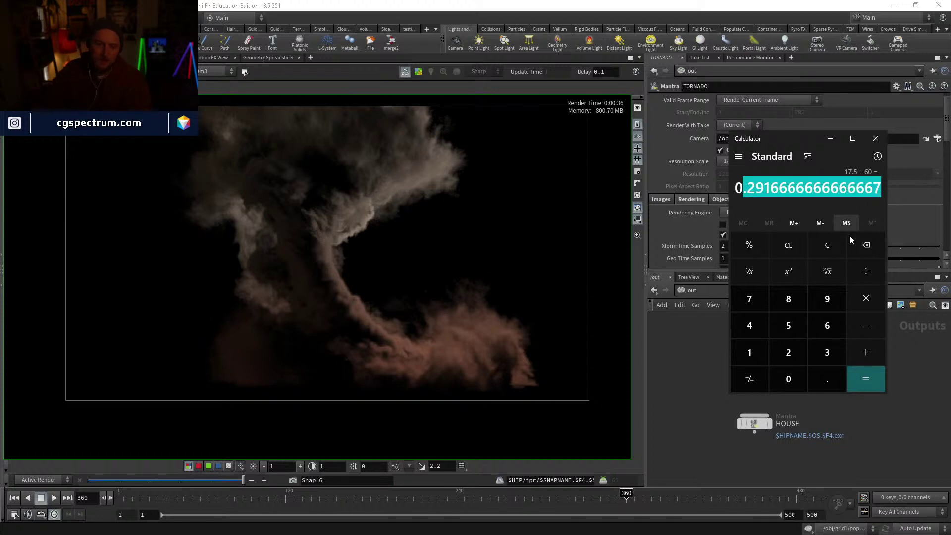
Step: Clear the previous calculation and multiply 350 frames by 5
{"action": "left_click", "coordinate": [798, 254]}
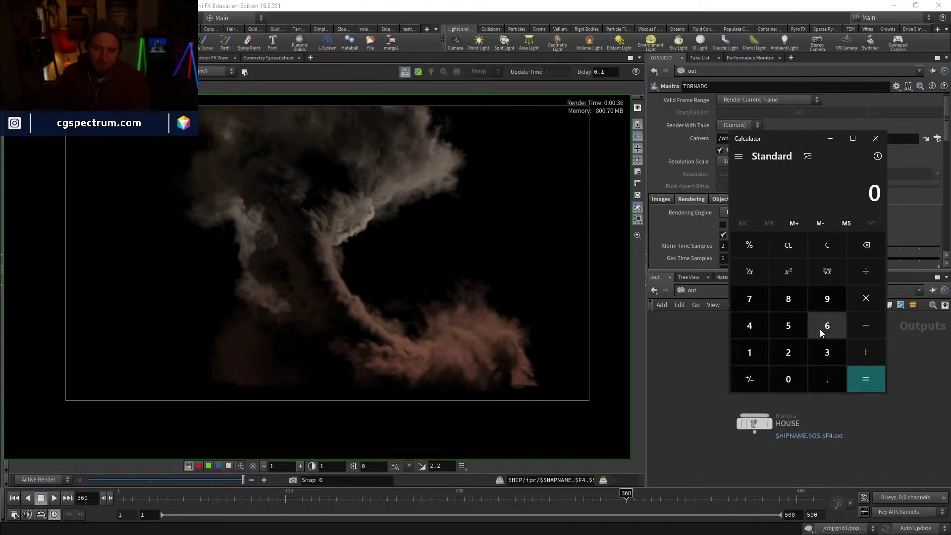
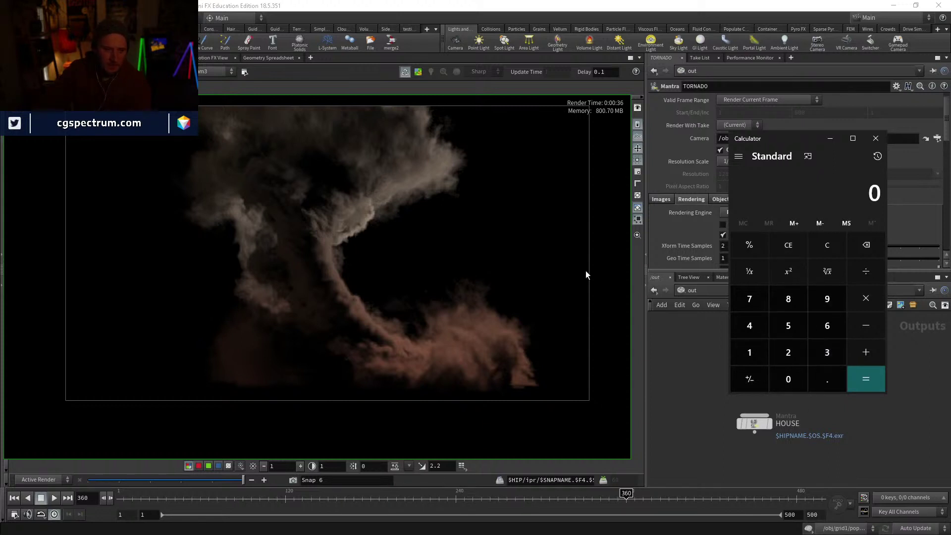
{"action": "left_click", "coordinate": [822, 355]}
{"action": "left_click", "coordinate": [790, 328]}
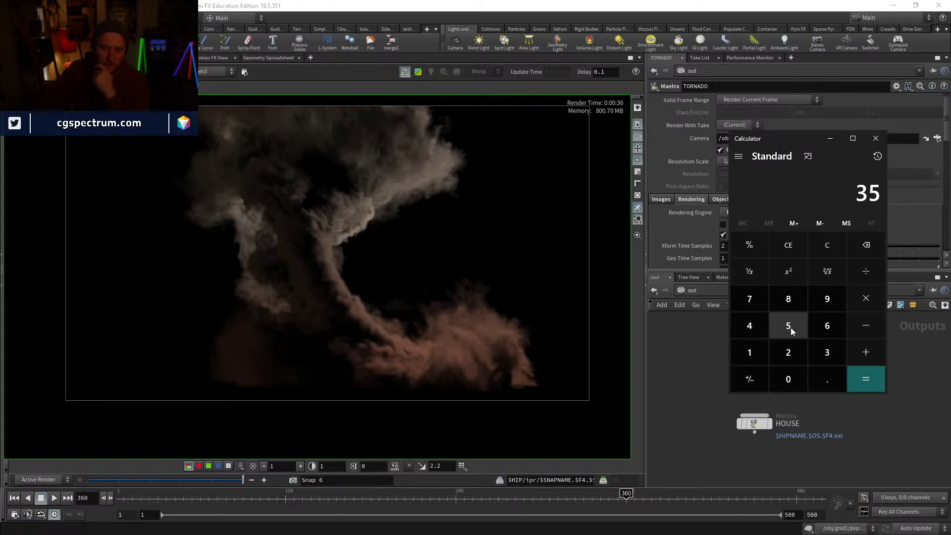
{"action": "left_click", "coordinate": [792, 375]}
{"action": "left_click", "coordinate": [861, 302]}
{"action": "left_click", "coordinate": [794, 325]}
{"action": "left_click", "coordinate": [867, 381]}
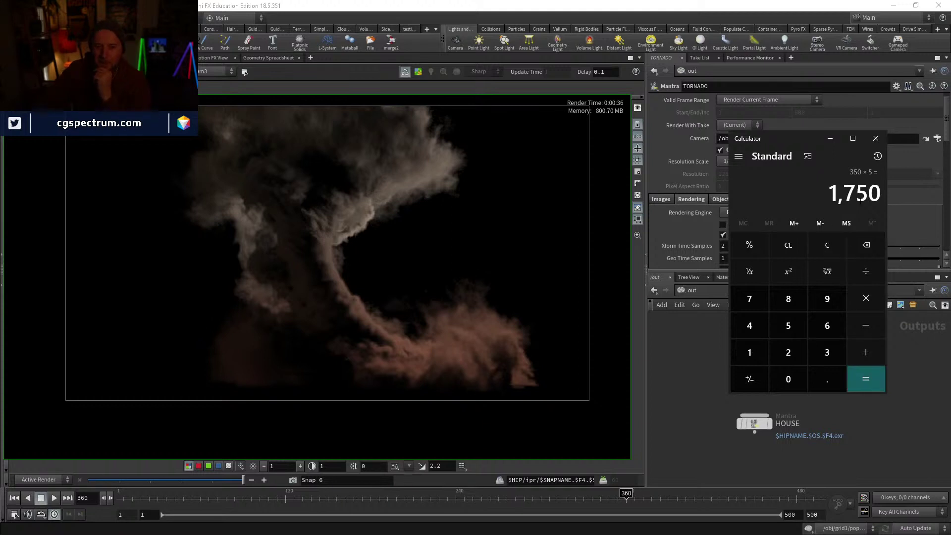
Step: Divide the total by 60, highlight the whole-number part of the answer and close the calculator
{"action": "left_click", "coordinate": [866, 272]}
{"action": "left_click", "coordinate": [829, 332]}
{"action": "left_click", "coordinate": [788, 381]}
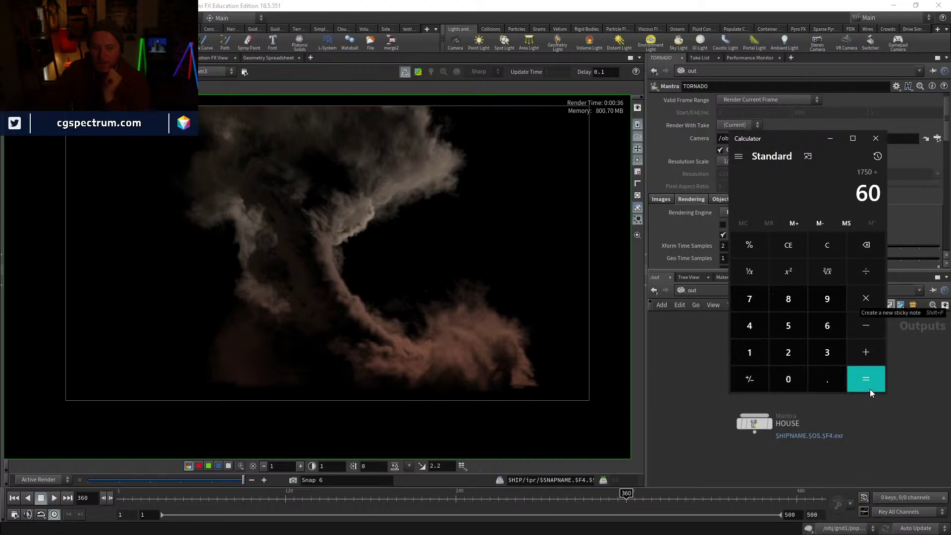
{"action": "left_click", "coordinate": [872, 386]}
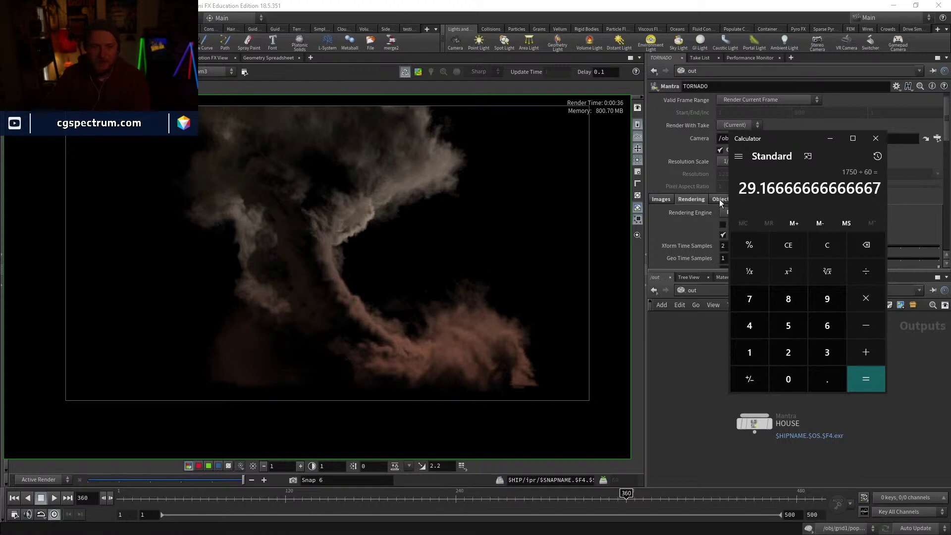
{"action": "left_click_drag", "start_coordinate": [756, 190], "coordinate": [737, 186]}
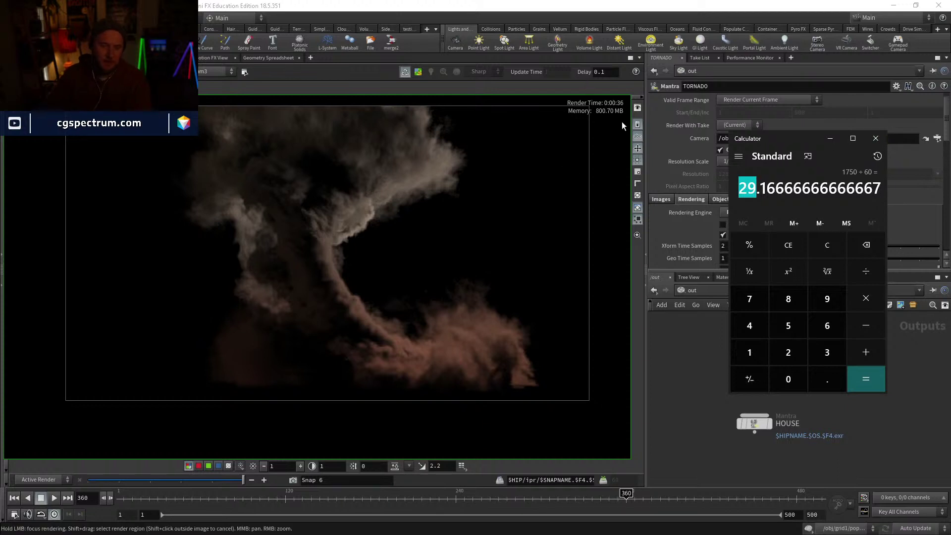
{"action": "left_click", "coordinate": [876, 139]}
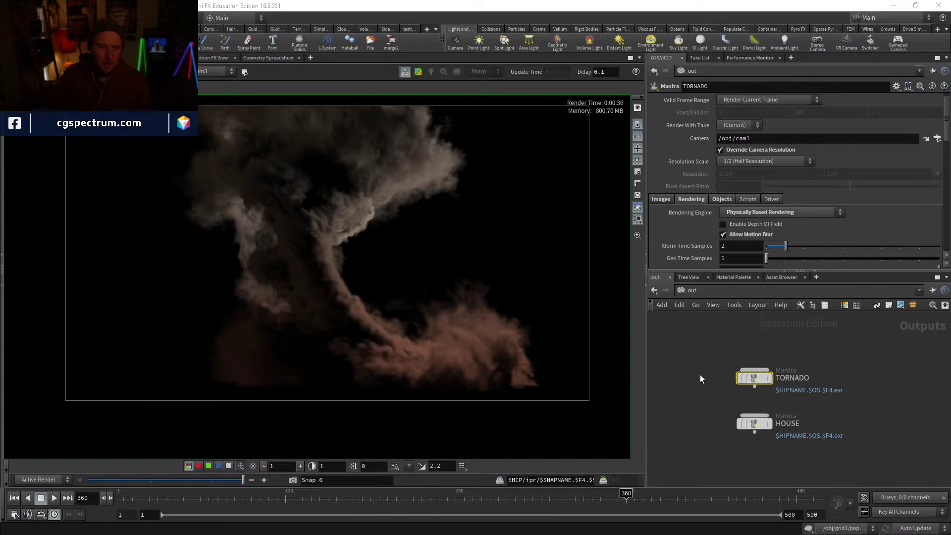
{"action": "left_click_drag", "start_coordinate": [701, 375], "coordinate": [813, 442]}
{"action": "middle_click_drag", "start_coordinate": [828, 454], "coordinate": [818, 413]}
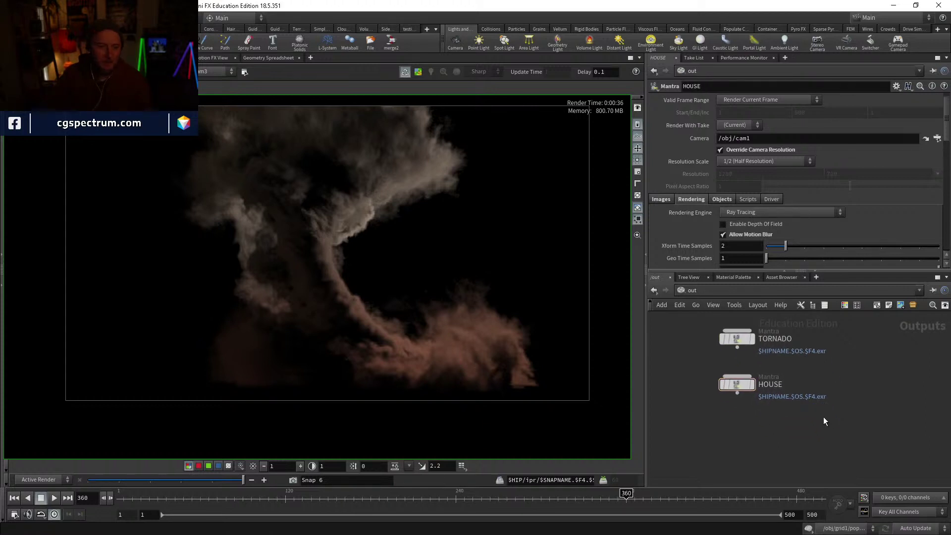
{"action": "middle_click_drag", "start_coordinate": [822, 416], "coordinate": [827, 438]}
{"action": "left_click_drag", "start_coordinate": [809, 456], "coordinate": [721, 338]}
{"action": "left_click_drag", "start_coordinate": [798, 338], "coordinate": [705, 426]}
{"action": "left_click_drag", "start_coordinate": [681, 334], "coordinate": [817, 443]}
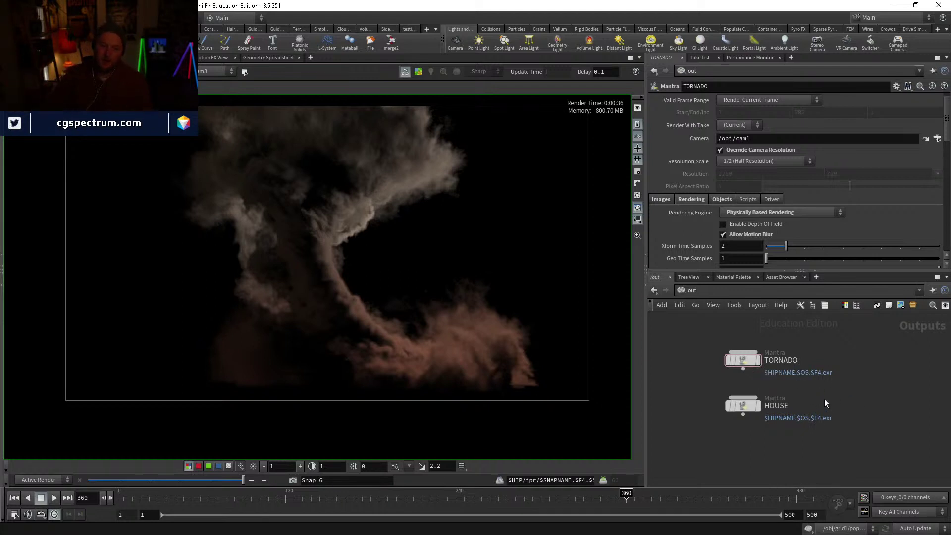
Step: Select both the TORNADO and HOUSE Mantra nodes and show their image output settings
{"action": "left_click_drag", "start_coordinate": [833, 357], "coordinate": [695, 432]}
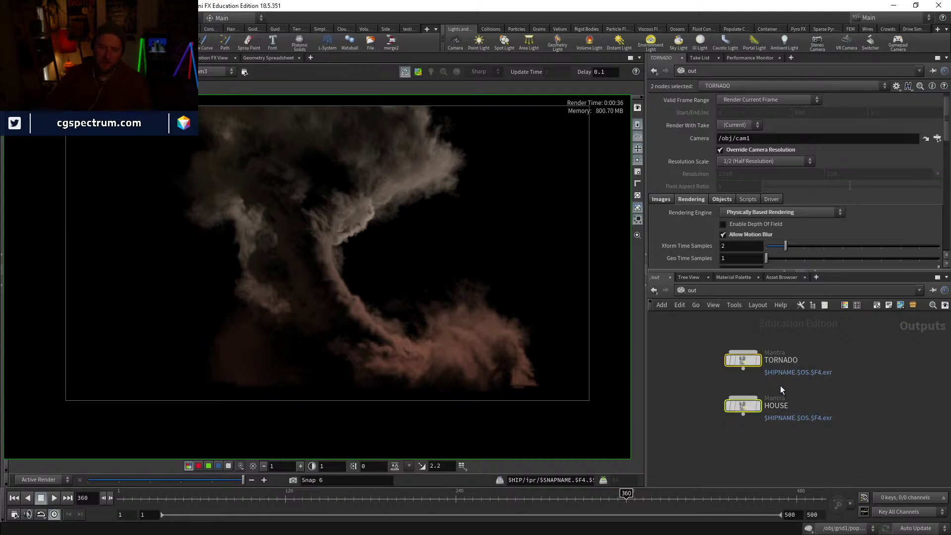
{"action": "scroll", "coordinate": [715, 196], "scroll_direction": "up", "scroll_amount": 1}
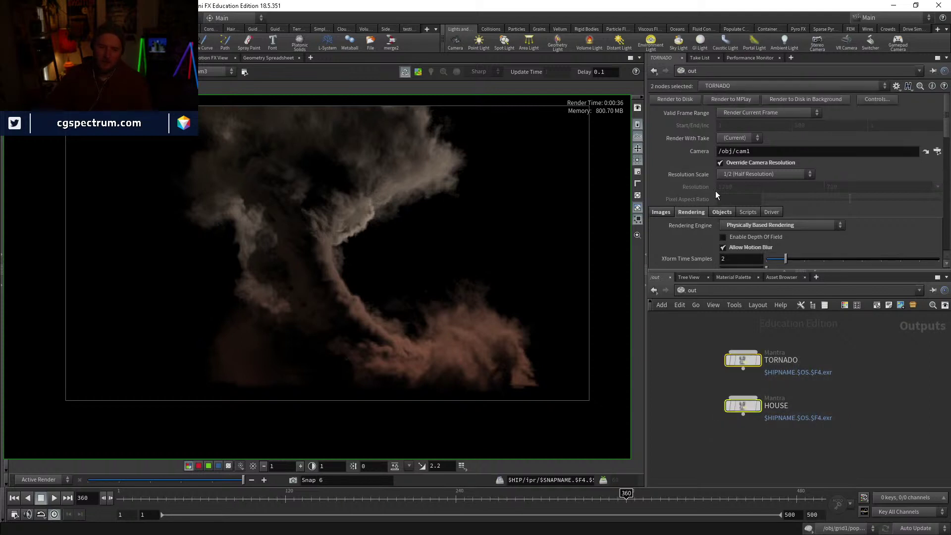
{"action": "left_click", "coordinate": [660, 211]}
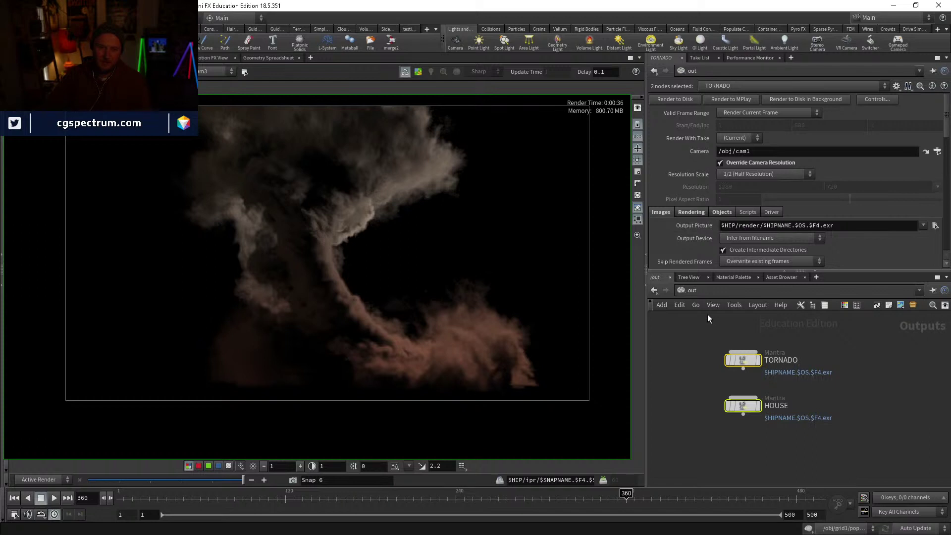
Step: Switch to the object network and inspect the tornado render, focusing rendering on the middle of the funnel
{"action": "left_click", "coordinate": [701, 291]}
{"action": "left_click", "coordinate": [717, 332]}
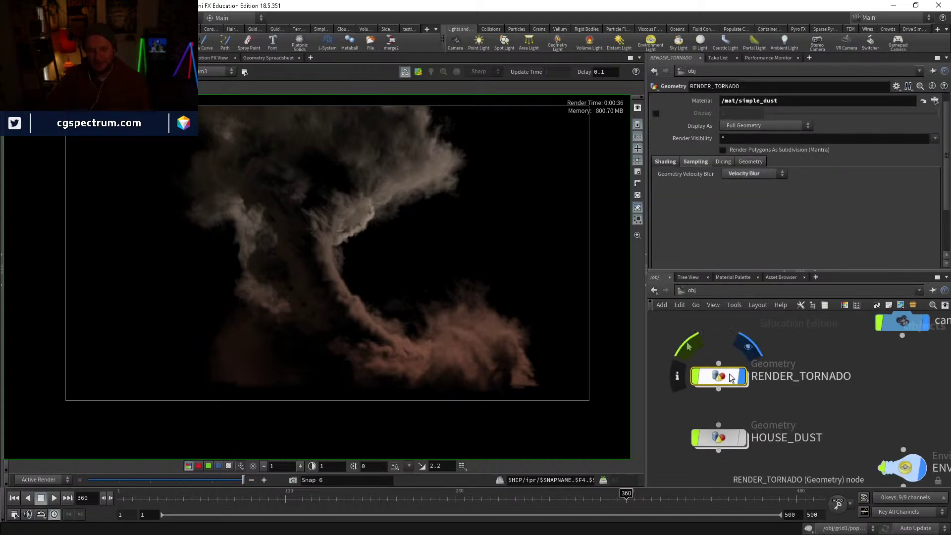
{"action": "left_click", "coordinate": [335, 235]}
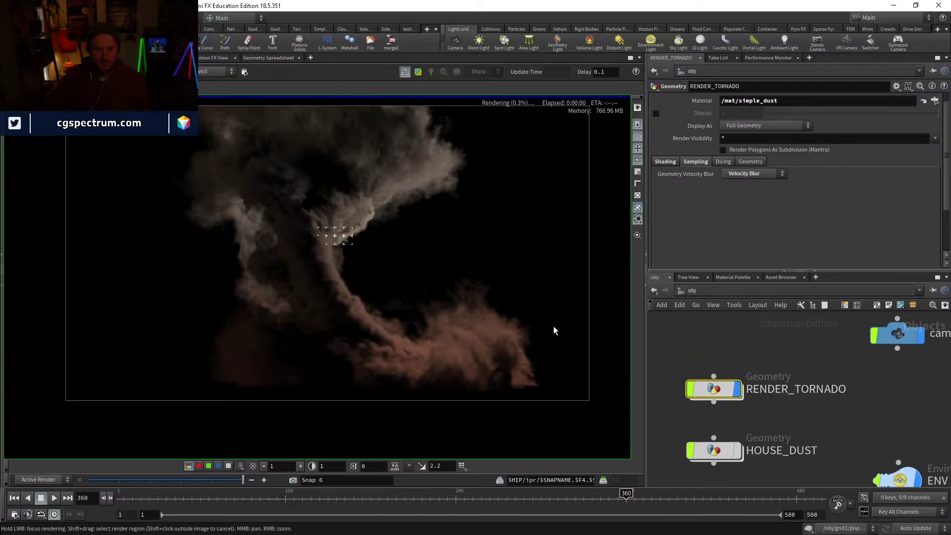
{"action": "middle_click_drag", "start_coordinate": [400, 247], "coordinate": [432, 279]}
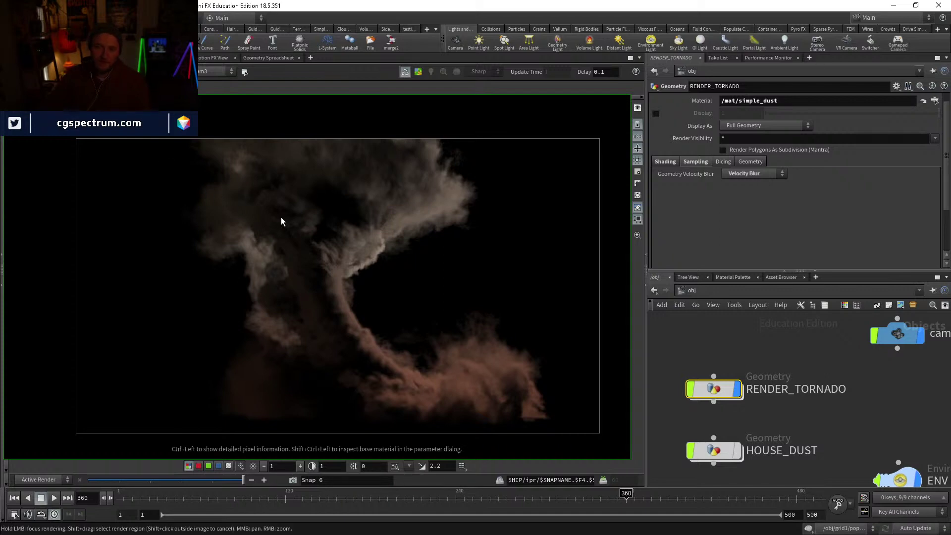
{"action": "middle_click_drag", "start_coordinate": [322, 316], "coordinate": [323, 295]}
{"action": "scroll", "coordinate": [347, 291], "scroll_direction": "up", "scroll_amount": 1}
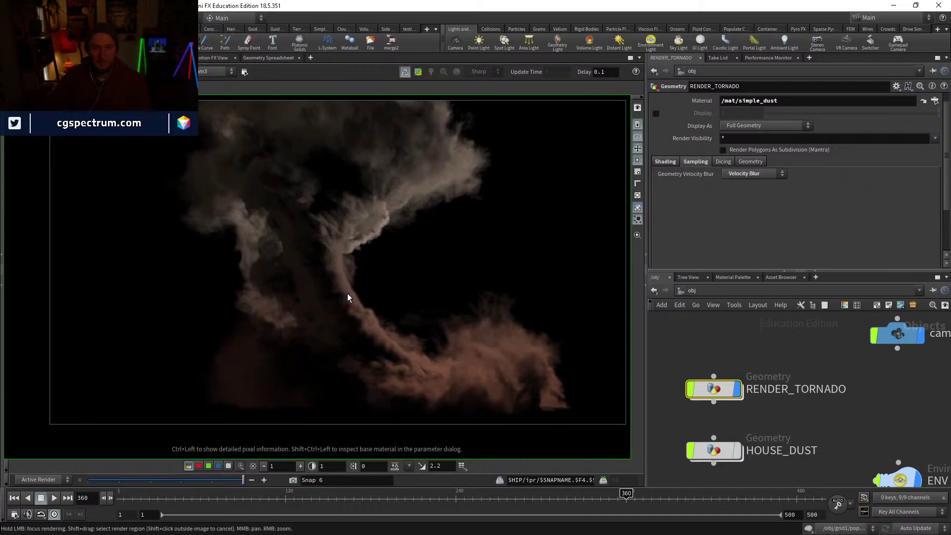
{"action": "middle_click_drag", "start_coordinate": [391, 312], "coordinate": [382, 316]}
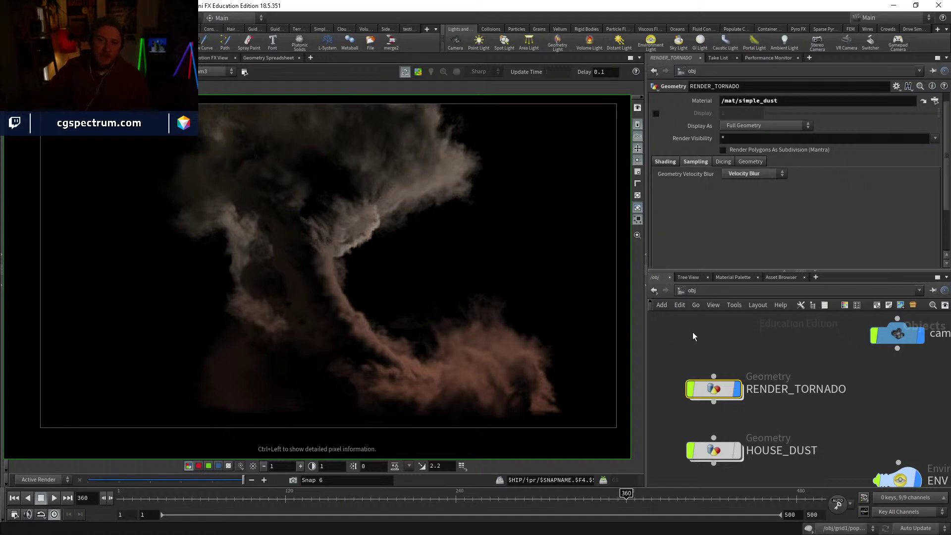
Step: Move the RENDER_TORNADO node slightly up in the object network and turn off its display flag
{"action": "mouse_move", "coordinate": [741, 384]}
{"action": "left_mouse_down"}
{"action": "mouse_move", "coordinate": [738, 399]}
{"action": "mouse_move", "coordinate": [733, 375]}
{"action": "left_mouse_up"}
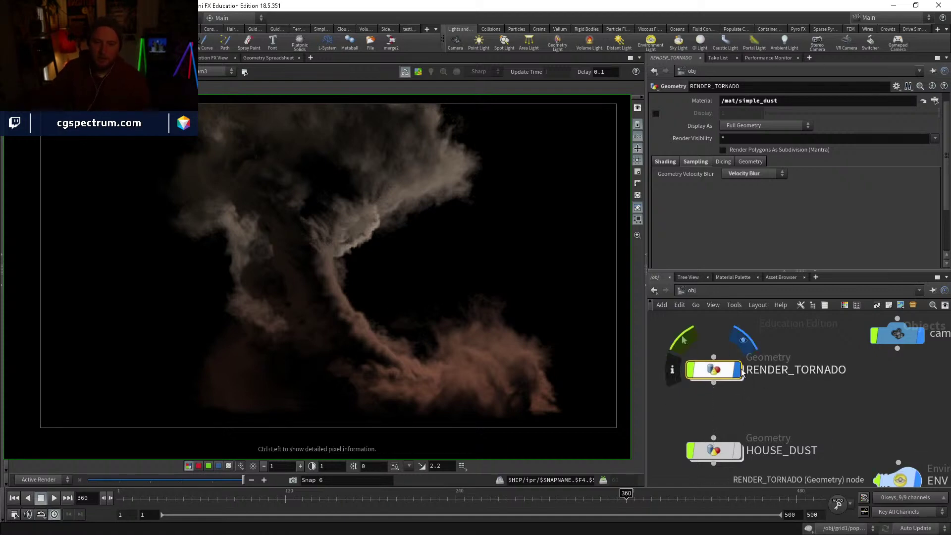
{"action": "mouse_move", "coordinate": [780, 405]}
{"action": "middle_mouse_down"}
{"action": "mouse_move", "coordinate": [786, 373]}
{"action": "mouse_move", "coordinate": [779, 390]}
{"action": "middle_mouse_up"}
{"action": "scroll", "coordinate": [786, 374], "scroll_direction": "down", "scroll_amount": 1}
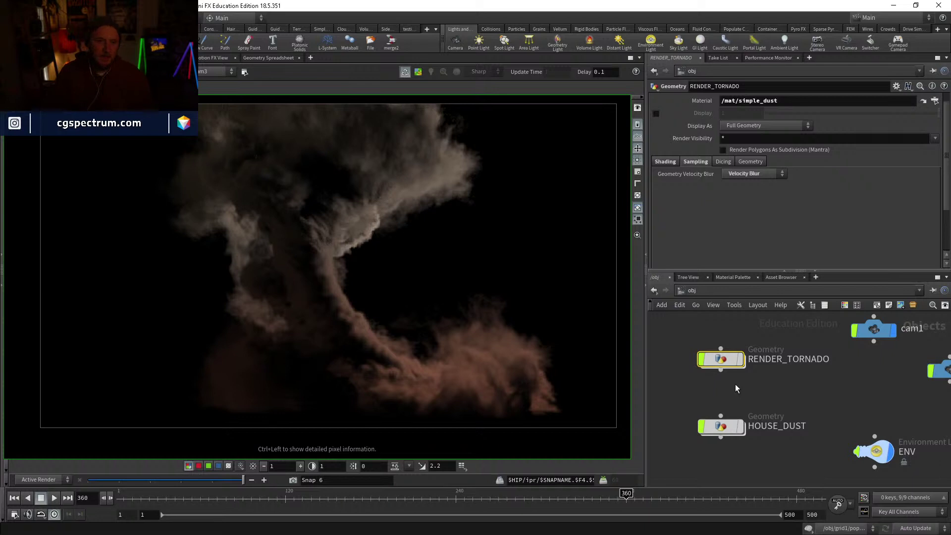
{"action": "mouse_move", "coordinate": [734, 363]}
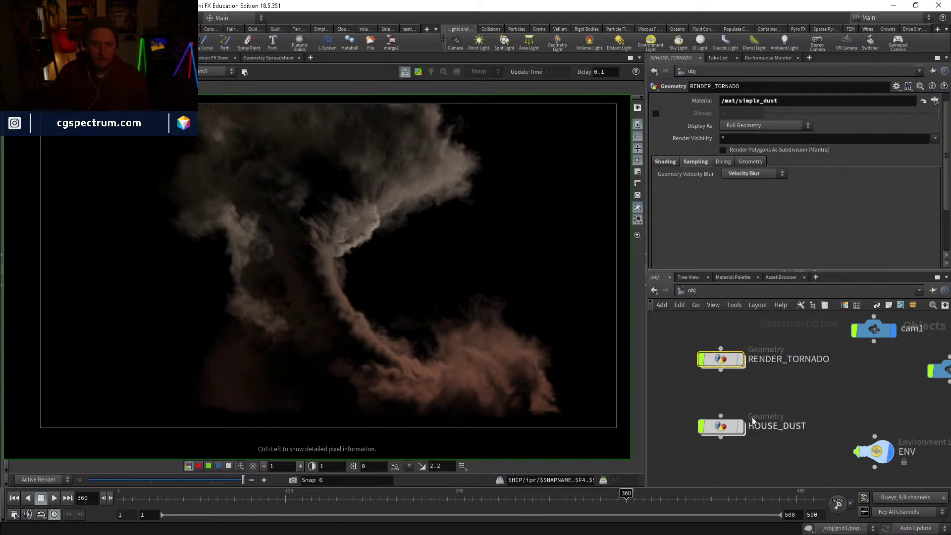
{"action": "scroll", "coordinate": [325, 240], "scroll_direction": "down", "scroll_amount": 1}
{"action": "scroll", "coordinate": [311, 246], "scroll_direction": "up", "scroll_amount": 1}
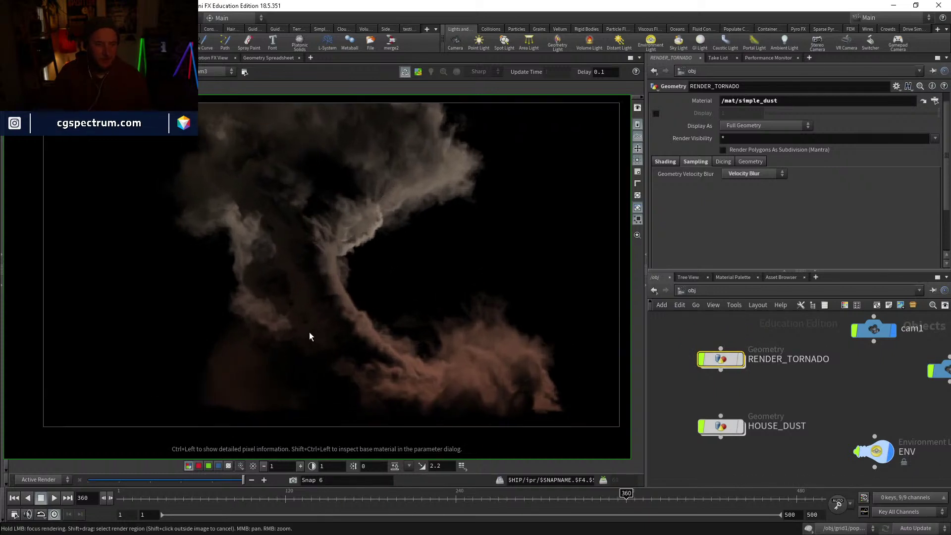
Step: Compare the tornado render's alpha and colour views and scrub back through the earlier render snapshots
{"action": "mouse_move", "coordinate": [314, 327]}
{"action": "middle_mouse_down"}
{"action": "mouse_move", "coordinate": [321, 340]}
{"action": "mouse_move", "coordinate": [310, 326]}
{"action": "middle_mouse_up"}
{"action": "scroll", "coordinate": [310, 326], "scroll_direction": "up", "scroll_amount": 1}
{"action": "middle_click_drag", "start_coordinate": [331, 380], "coordinate": [317, 388]}
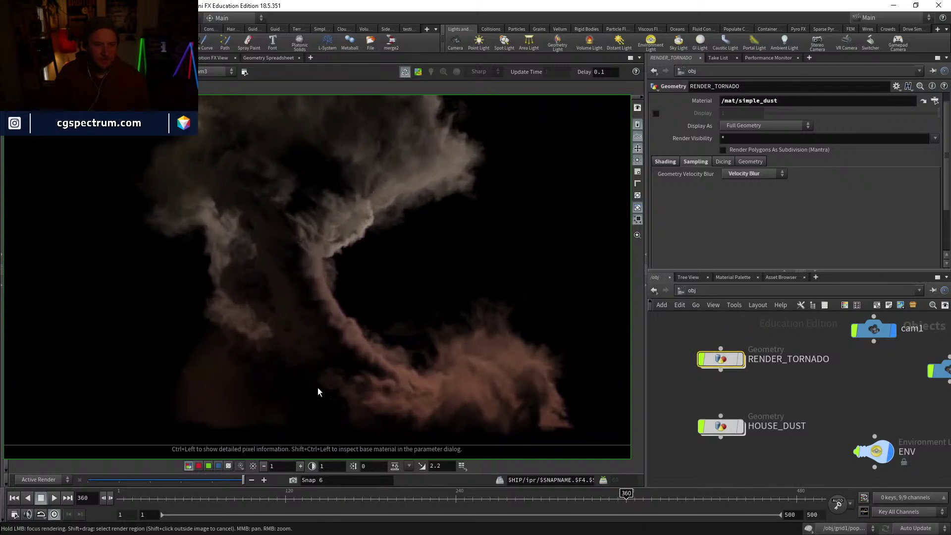
{"action": "left_click_drag", "start_coordinate": [220, 480], "coordinate": [245, 474]}
{"action": "key", "text": "a"}
{"action": "mouse_move", "coordinate": [418, 371]}
{"action": "middle_mouse_down"}
{"action": "mouse_move", "coordinate": [417, 348]}
{"action": "mouse_move", "coordinate": [424, 380]}
{"action": "mouse_move", "coordinate": [415, 394]}
{"action": "mouse_move", "coordinate": [418, 376]}
{"action": "middle_mouse_up"}
{"action": "key", "text": "c"}
{"action": "key", "text": "a"}
{"action": "key", "text": "c"}
{"action": "key", "text": "a"}
{"action": "key", "text": "c"}
{"action": "scroll", "coordinate": [415, 394], "scroll_direction": "down", "scroll_amount": 1}
{"action": "key", "text": "a"}
{"action": "key", "text": "c"}
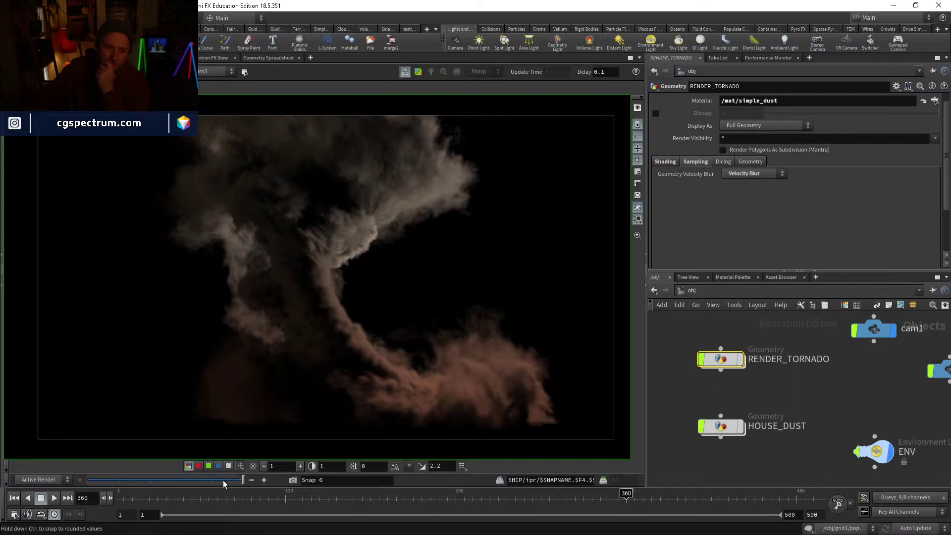
{"action": "mouse_move", "coordinate": [223, 480]}
{"action": "left_mouse_down"}
{"action": "mouse_move", "coordinate": [159, 479]}
{"action": "mouse_move", "coordinate": [272, 479]}
{"action": "mouse_move", "coordinate": [203, 479]}
{"action": "mouse_move", "coordinate": [243, 480]}
{"action": "mouse_move", "coordinate": [222, 465]}
{"action": "mouse_move", "coordinate": [257, 464]}
{"action": "mouse_move", "coordinate": [207, 466]}
{"action": "mouse_move", "coordinate": [278, 457]}
{"action": "mouse_move", "coordinate": [214, 468]}
{"action": "mouse_move", "coordinate": [238, 469]}
{"action": "left_mouse_up"}
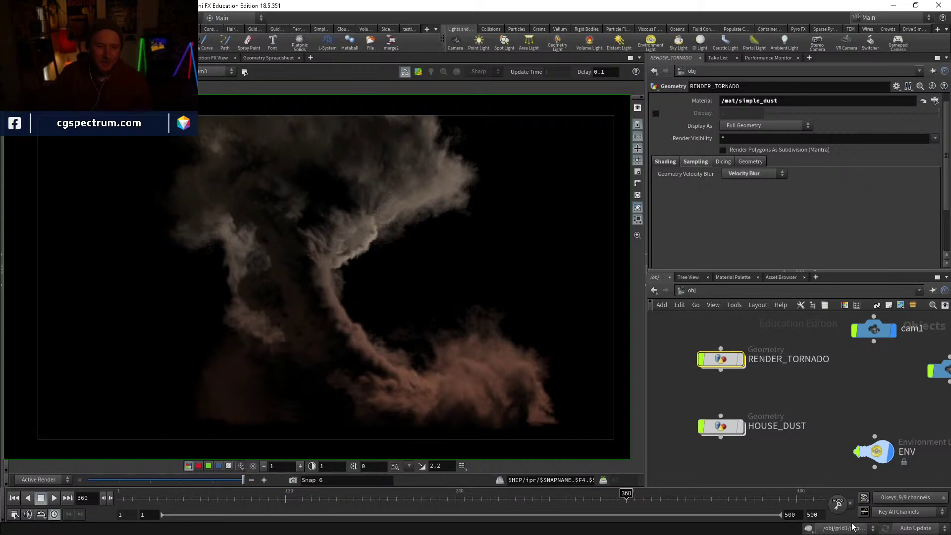
Step: Jump to frame 500 and review the tornado render against its earlier snapshots
{"action": "left_click", "coordinate": [824, 498]}
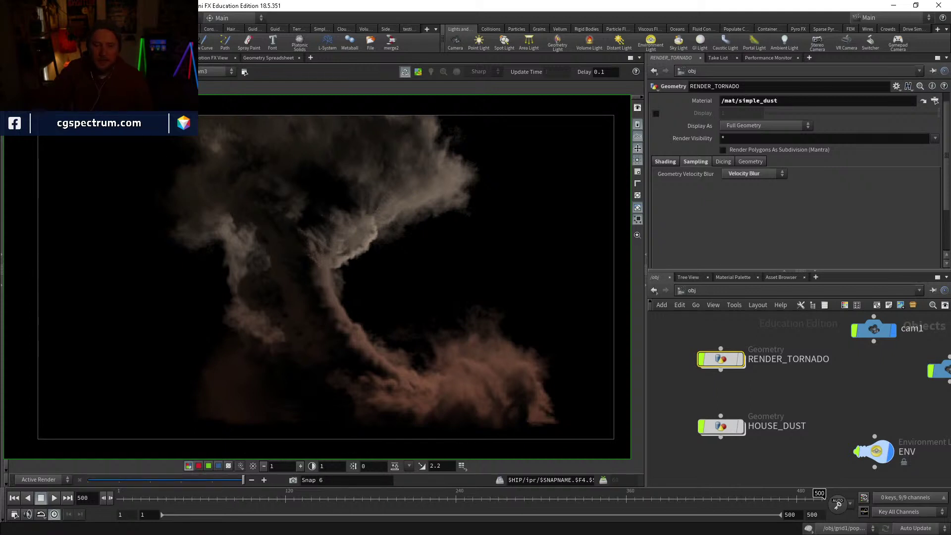
{"action": "scroll", "coordinate": [455, 207], "scroll_direction": "down", "scroll_amount": 1}
{"action": "scroll", "coordinate": [457, 221], "scroll_direction": "up", "scroll_amount": 2}
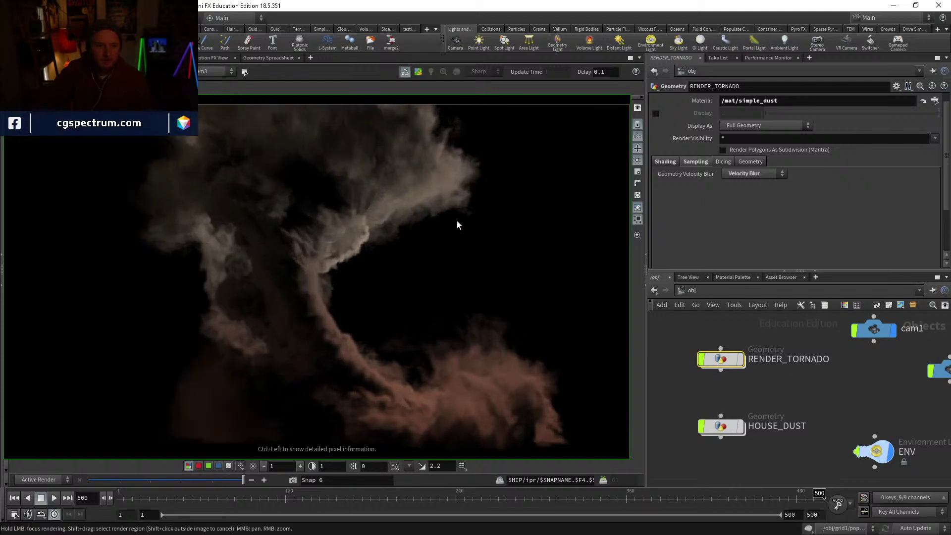
{"action": "middle_click_drag", "start_coordinate": [443, 247], "coordinate": [445, 246]}
{"action": "scroll", "coordinate": [444, 239], "scroll_direction": "down", "scroll_amount": 1}
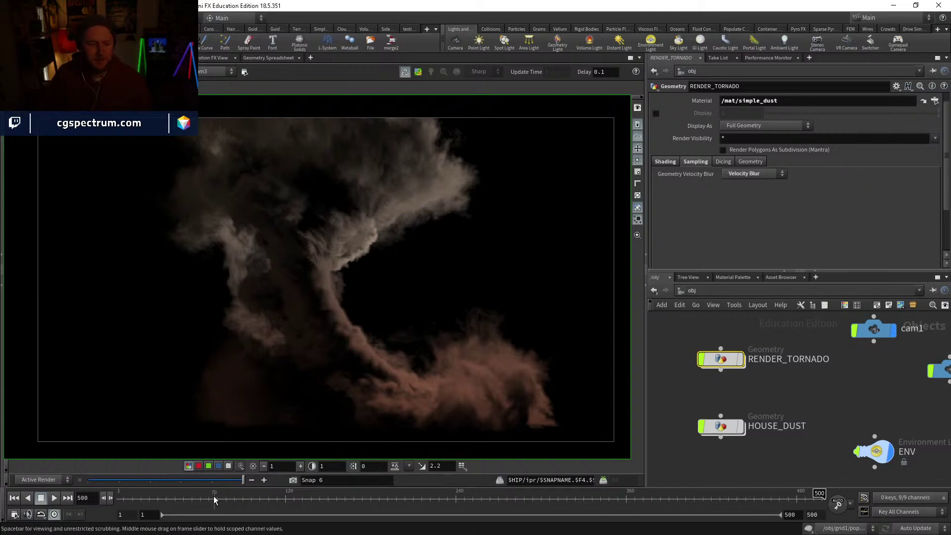
{"action": "left_click_drag", "start_coordinate": [243, 480], "coordinate": [266, 468]}
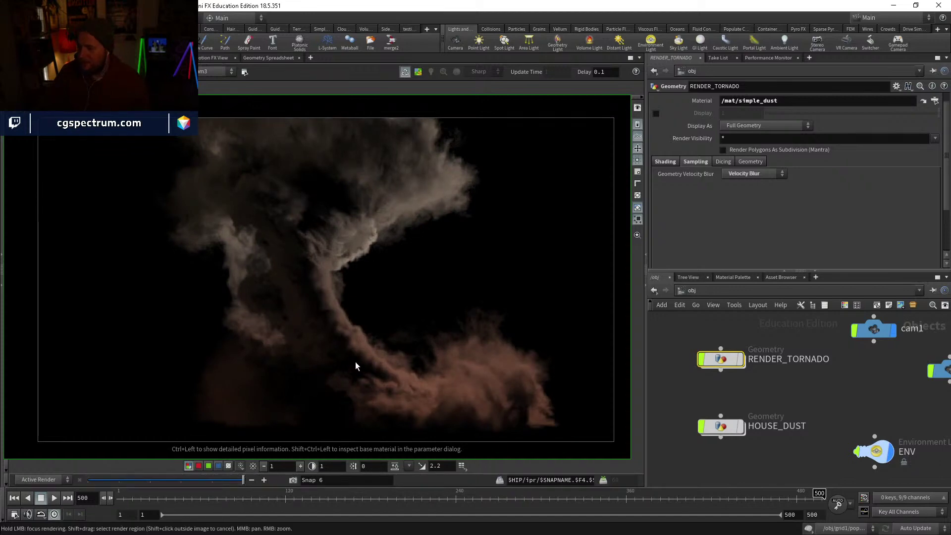
Step: Compare the alpha and colour views of the frame 500 tornado render, examining the funnel, the ground dust and the house cutout
{"action": "scroll", "coordinate": [356, 362], "scroll_direction": "down", "scroll_amount": 1}
{"action": "scroll", "coordinate": [355, 361], "scroll_direction": "up", "scroll_amount": 1}
{"action": "scroll", "coordinate": [356, 361], "scroll_direction": "down", "scroll_amount": 1}
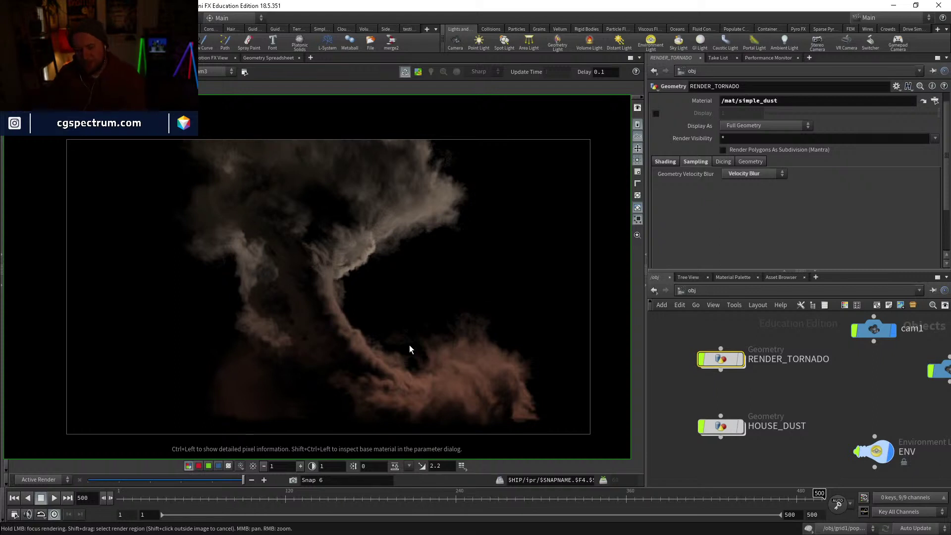
{"action": "key", "text": "a"}
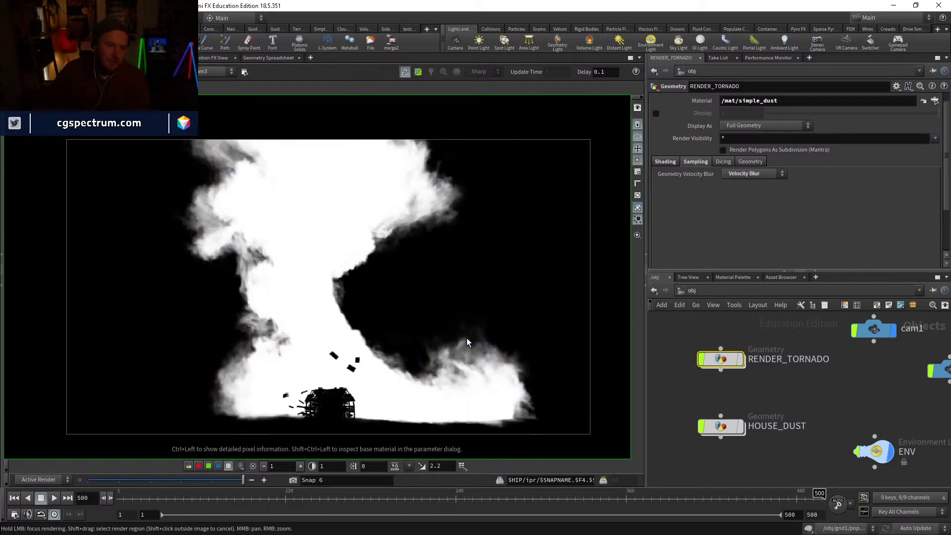
{"action": "key", "text": "a"}
{"action": "key", "text": "a"}
{"action": "key", "text": "a"}
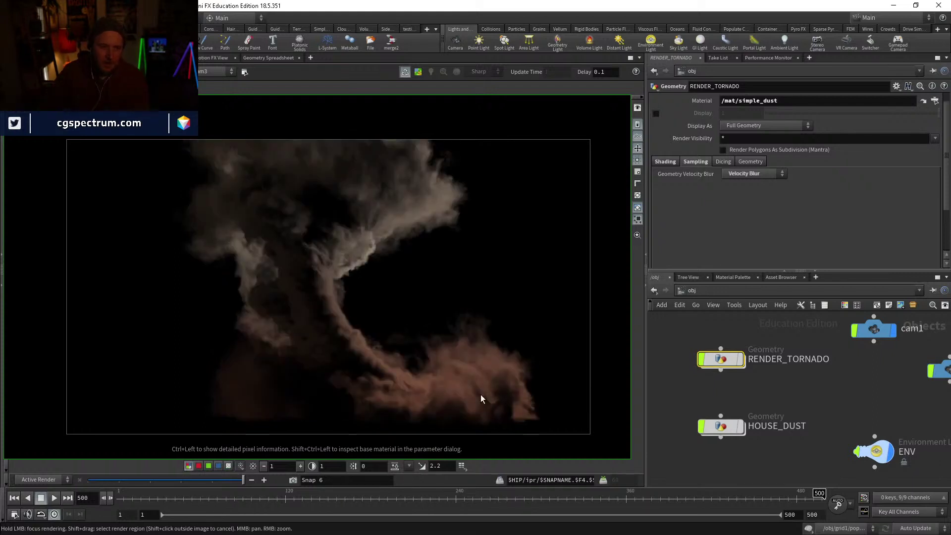
{"action": "key", "text": "a"}
{"action": "key", "text": "a"}
{"action": "scroll", "coordinate": [480, 395], "scroll_direction": "up", "scroll_amount": 1}
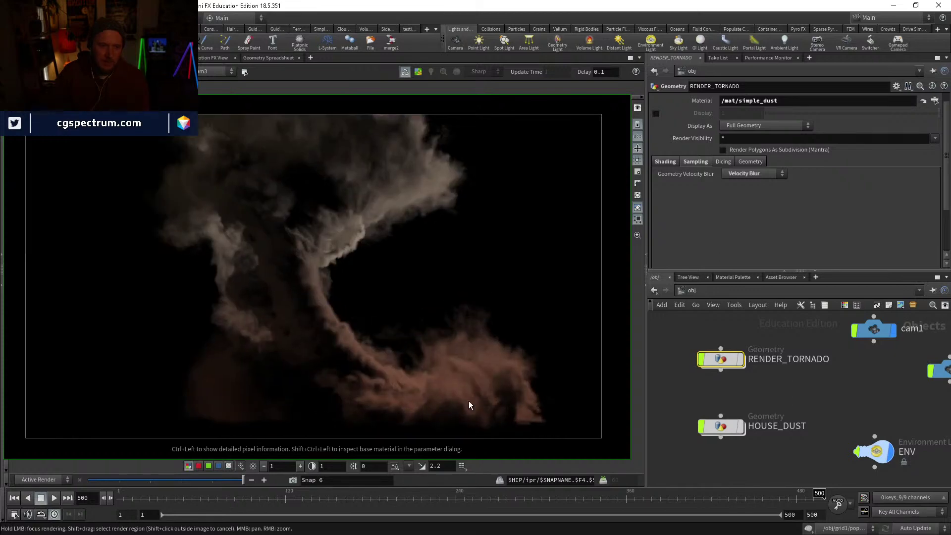
{"action": "middle_click_drag", "start_coordinate": [458, 415], "coordinate": [480, 378]}
{"action": "key", "text": "a"}
{"action": "key", "text": "a"}
{"action": "key", "text": "a"}
{"action": "key", "text": "a"}
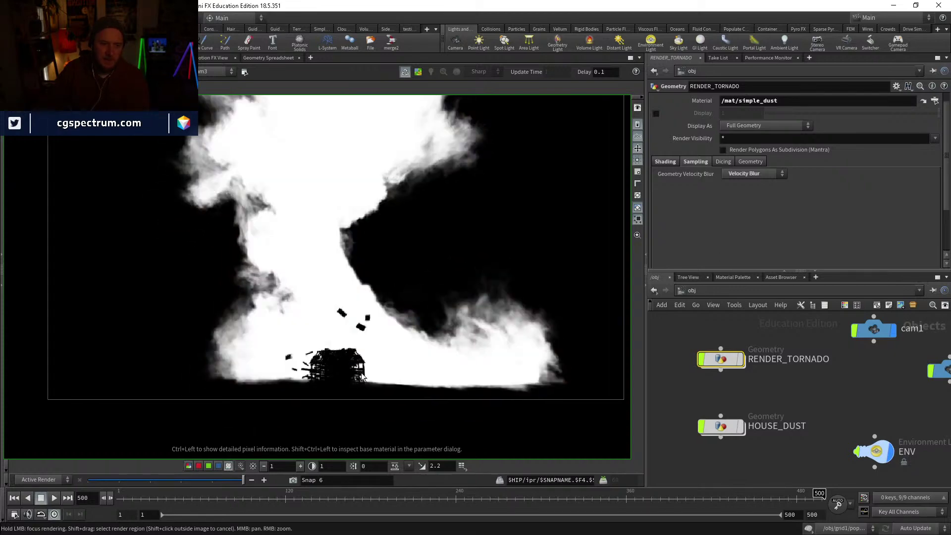
{"action": "scroll", "coordinate": [361, 373], "scroll_direction": "down", "scroll_amount": 1}
{"action": "middle_click_drag", "start_coordinate": [428, 334], "coordinate": [399, 349]}
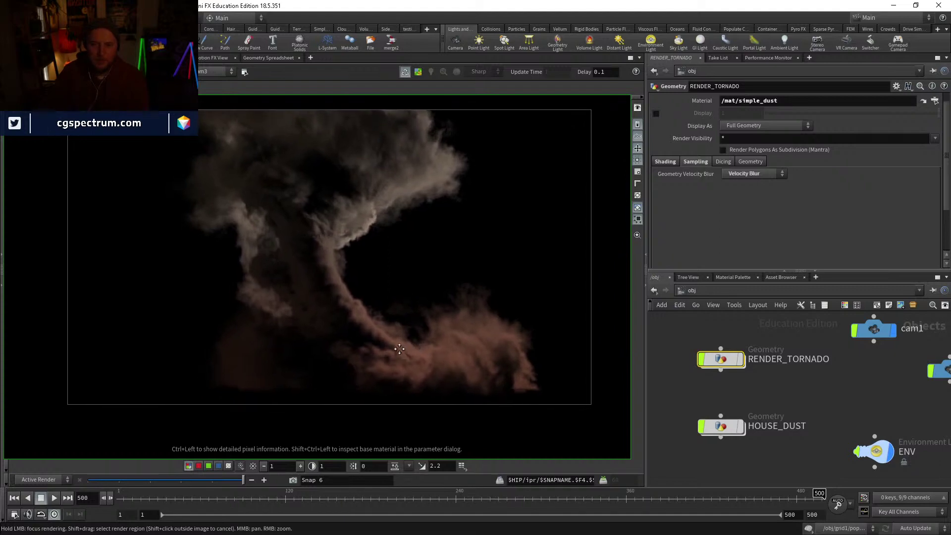
{"action": "scroll", "coordinate": [342, 335], "scroll_direction": "up", "scroll_amount": 1}
{"action": "key", "text": "a"}
{"action": "key", "text": "a"}
{"action": "key", "text": "a"}
{"action": "key", "text": "a"}
{"action": "key", "text": "a"}
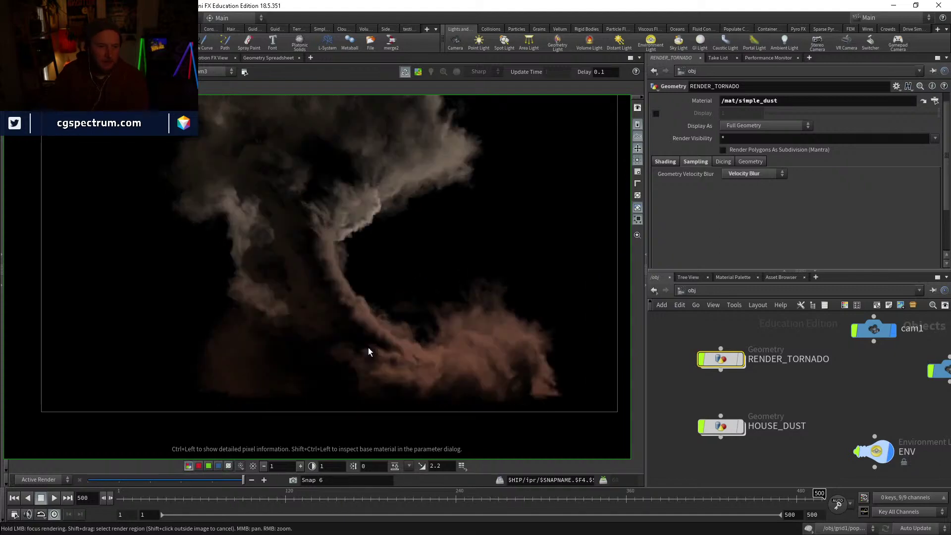
{"action": "key", "text": "a"}
{"action": "scroll", "coordinate": [368, 346], "scroll_direction": "down", "scroll_amount": 2}
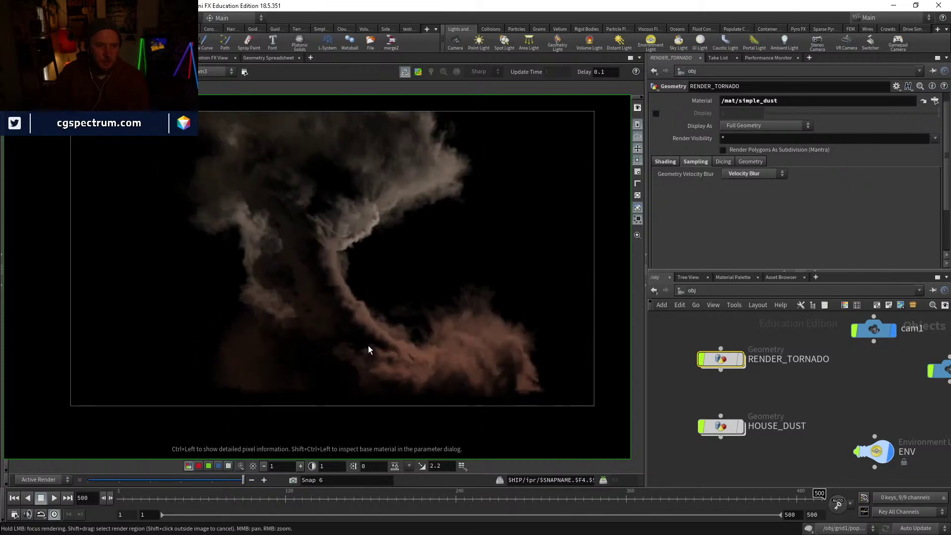
{"action": "scroll", "coordinate": [368, 346], "scroll_direction": "up", "scroll_amount": 2}
{"action": "middle_click_drag", "start_coordinate": [368, 345], "coordinate": [370, 358]}
{"action": "key", "text": "a"}
{"action": "key", "text": "a"}
{"action": "scroll", "coordinate": [370, 358], "scroll_direction": "down", "scroll_amount": 1}
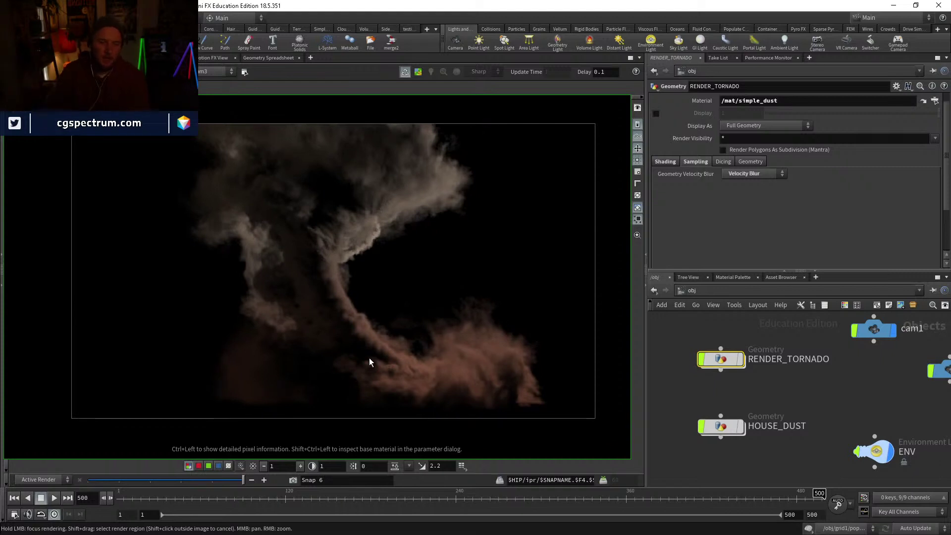
{"action": "key", "text": "a"}
{"action": "key", "text": "a"}
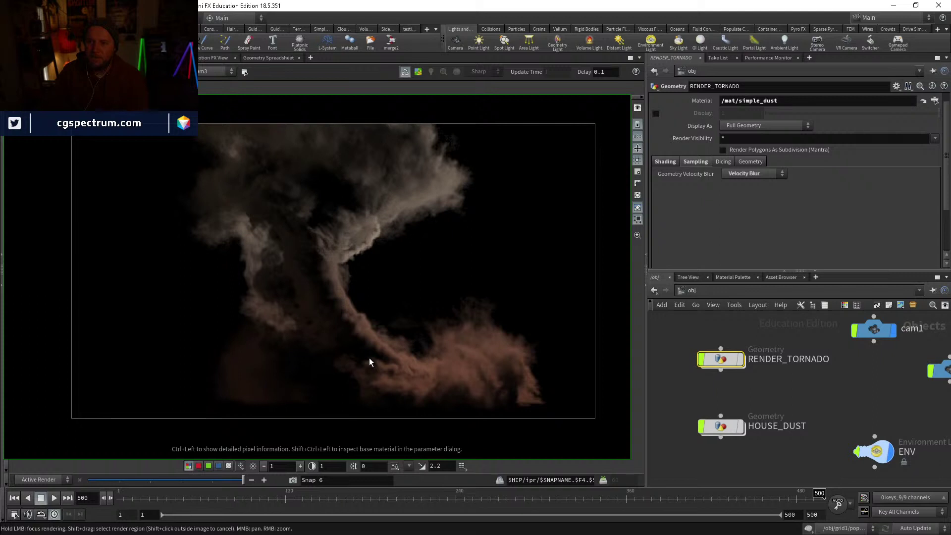
{"action": "key", "text": "a"}
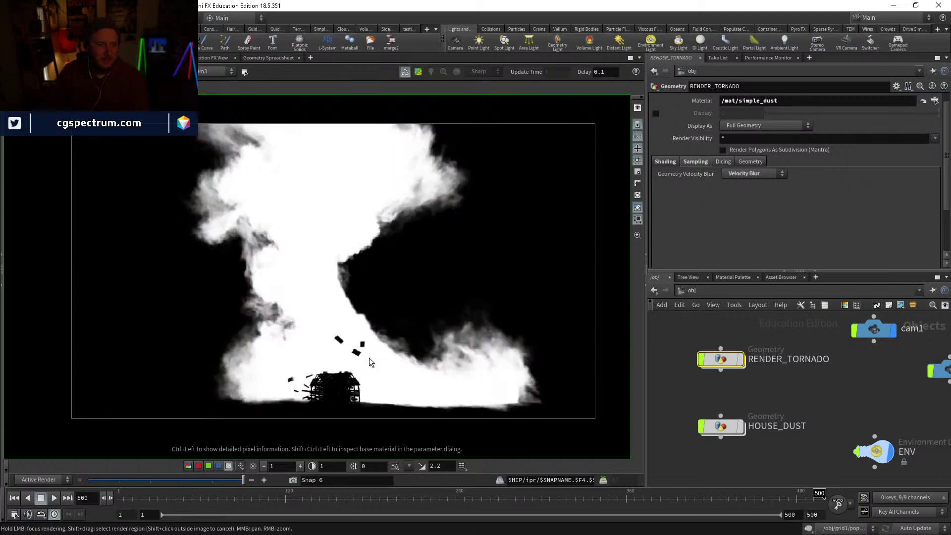
{"action": "key", "text": "a"}
{"action": "key", "text": "a"}
{"action": "key", "text": "a"}
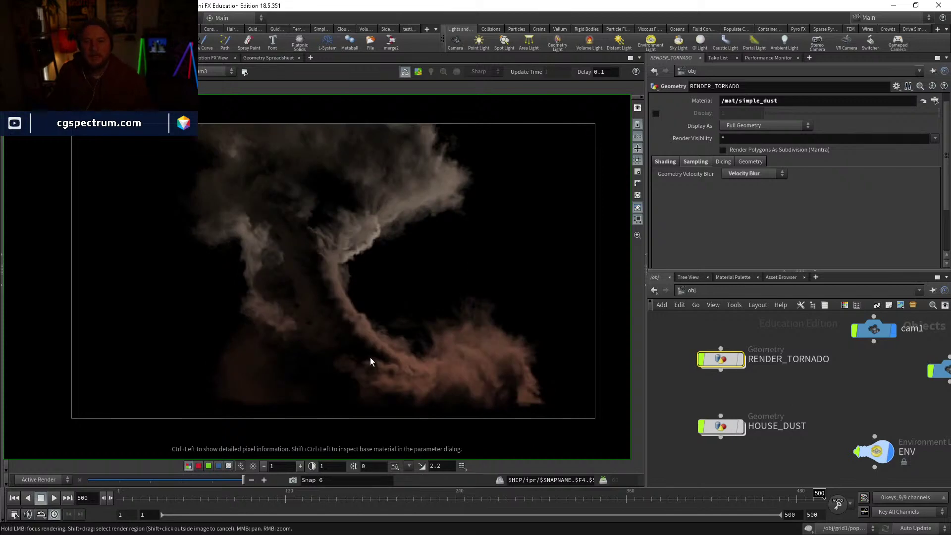